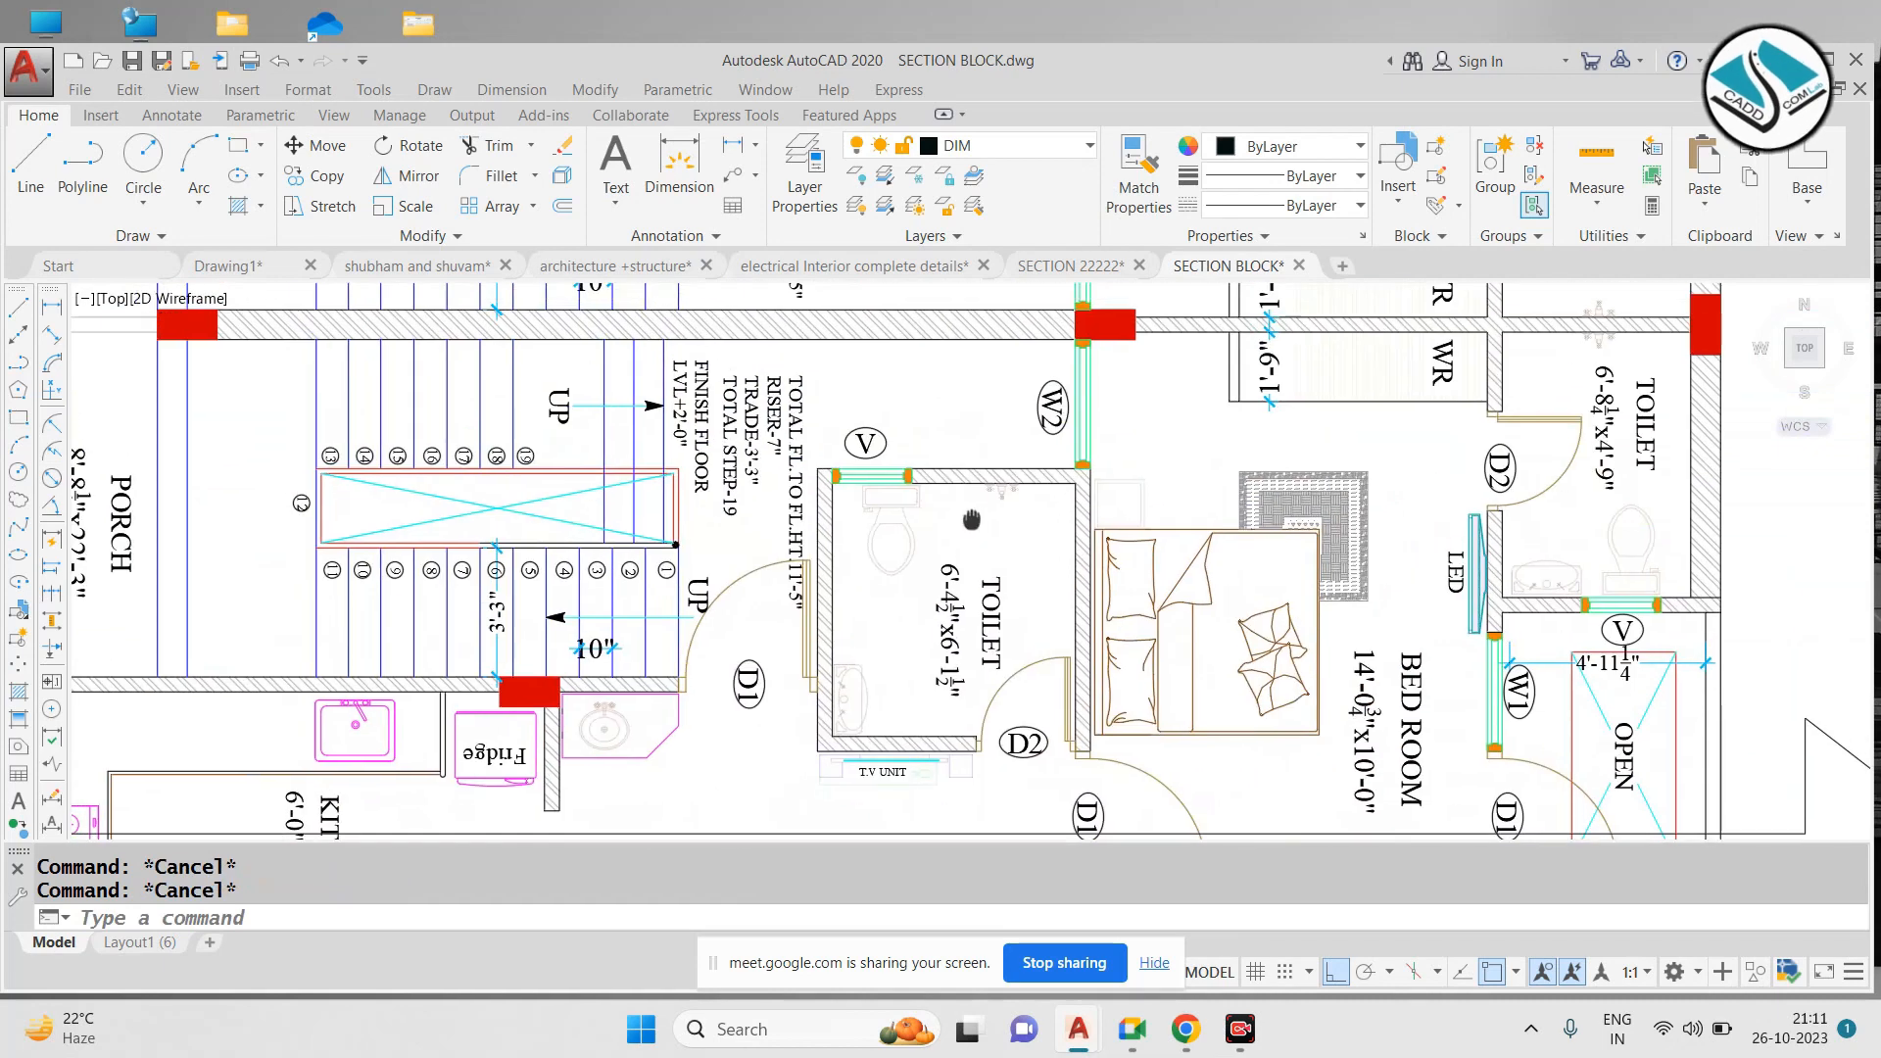
Examine where section line A-A' cuts the floor plan, especially the kitchen and its W3 window
scroll(971, 516, "down", 2)
middle_click_drag(1016, 637, 1029, 498)
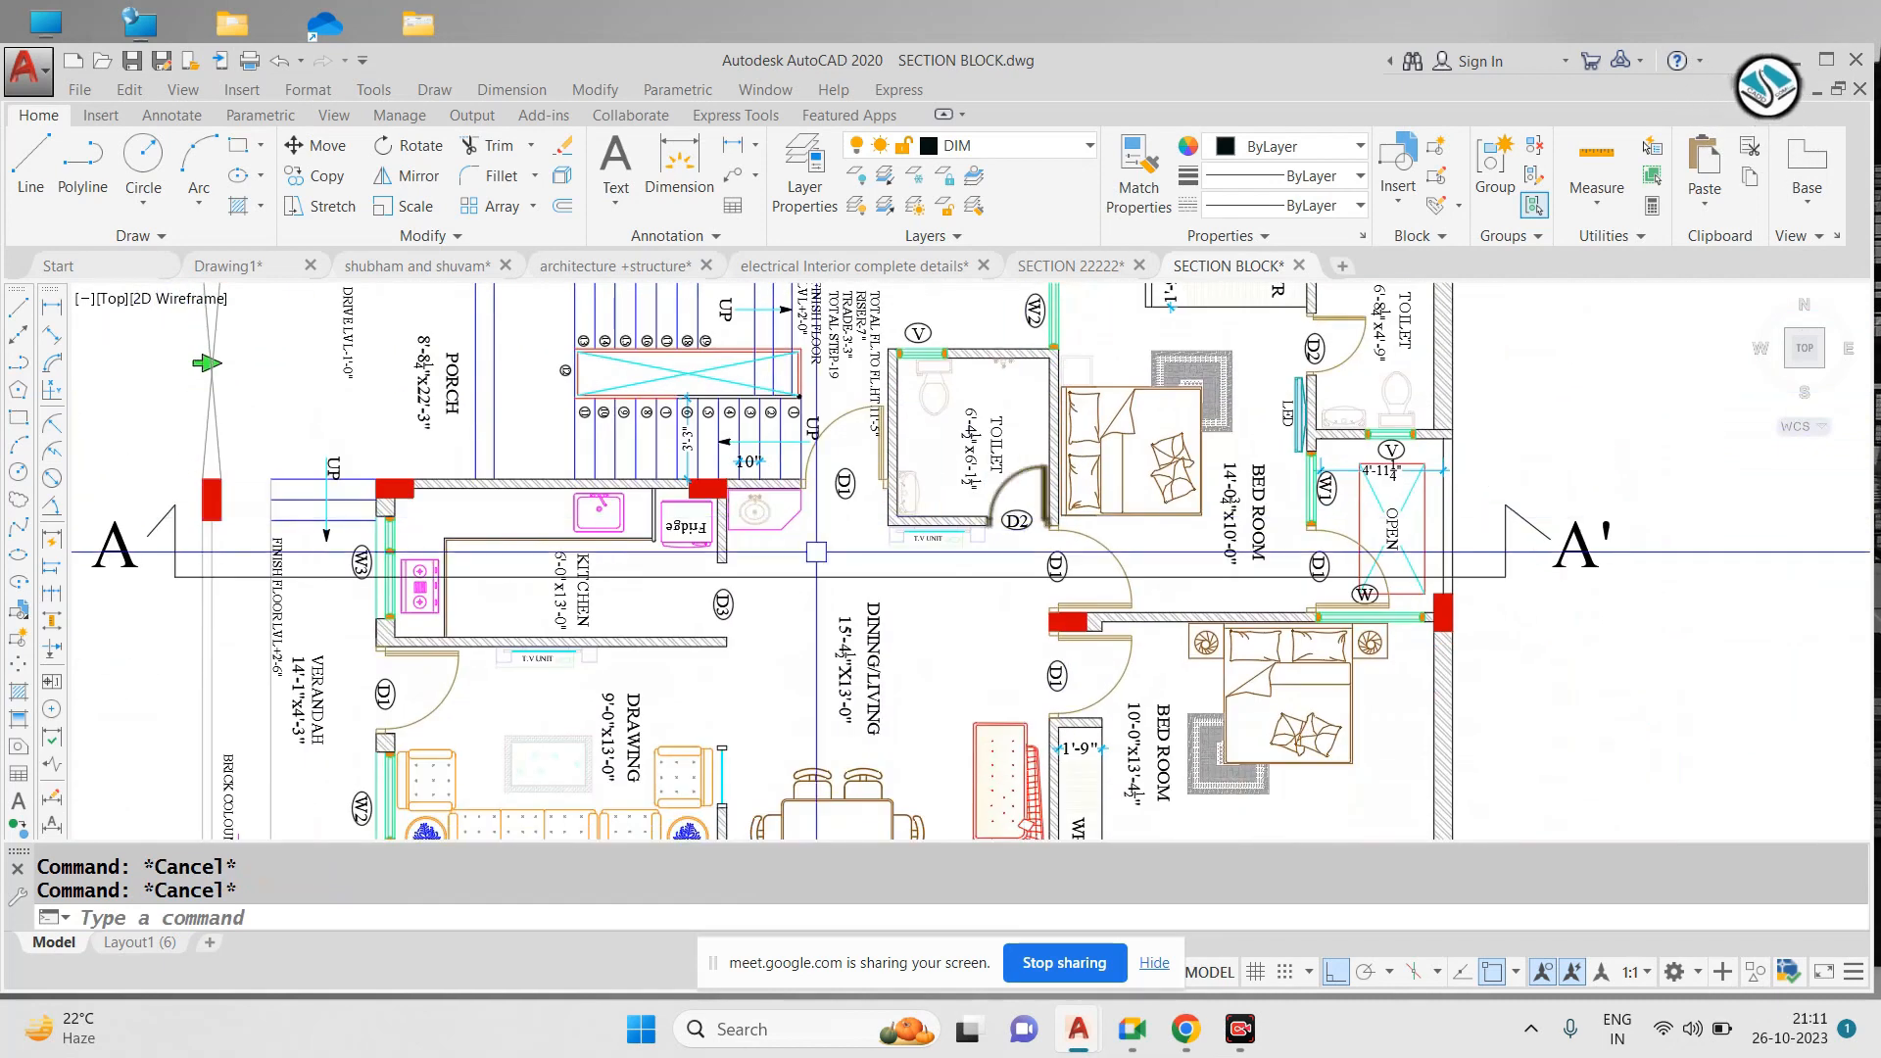
scroll(508, 589, "up", 2)
scroll(328, 574, "up", 2)
middle_click_drag(329, 574, 683, 535)
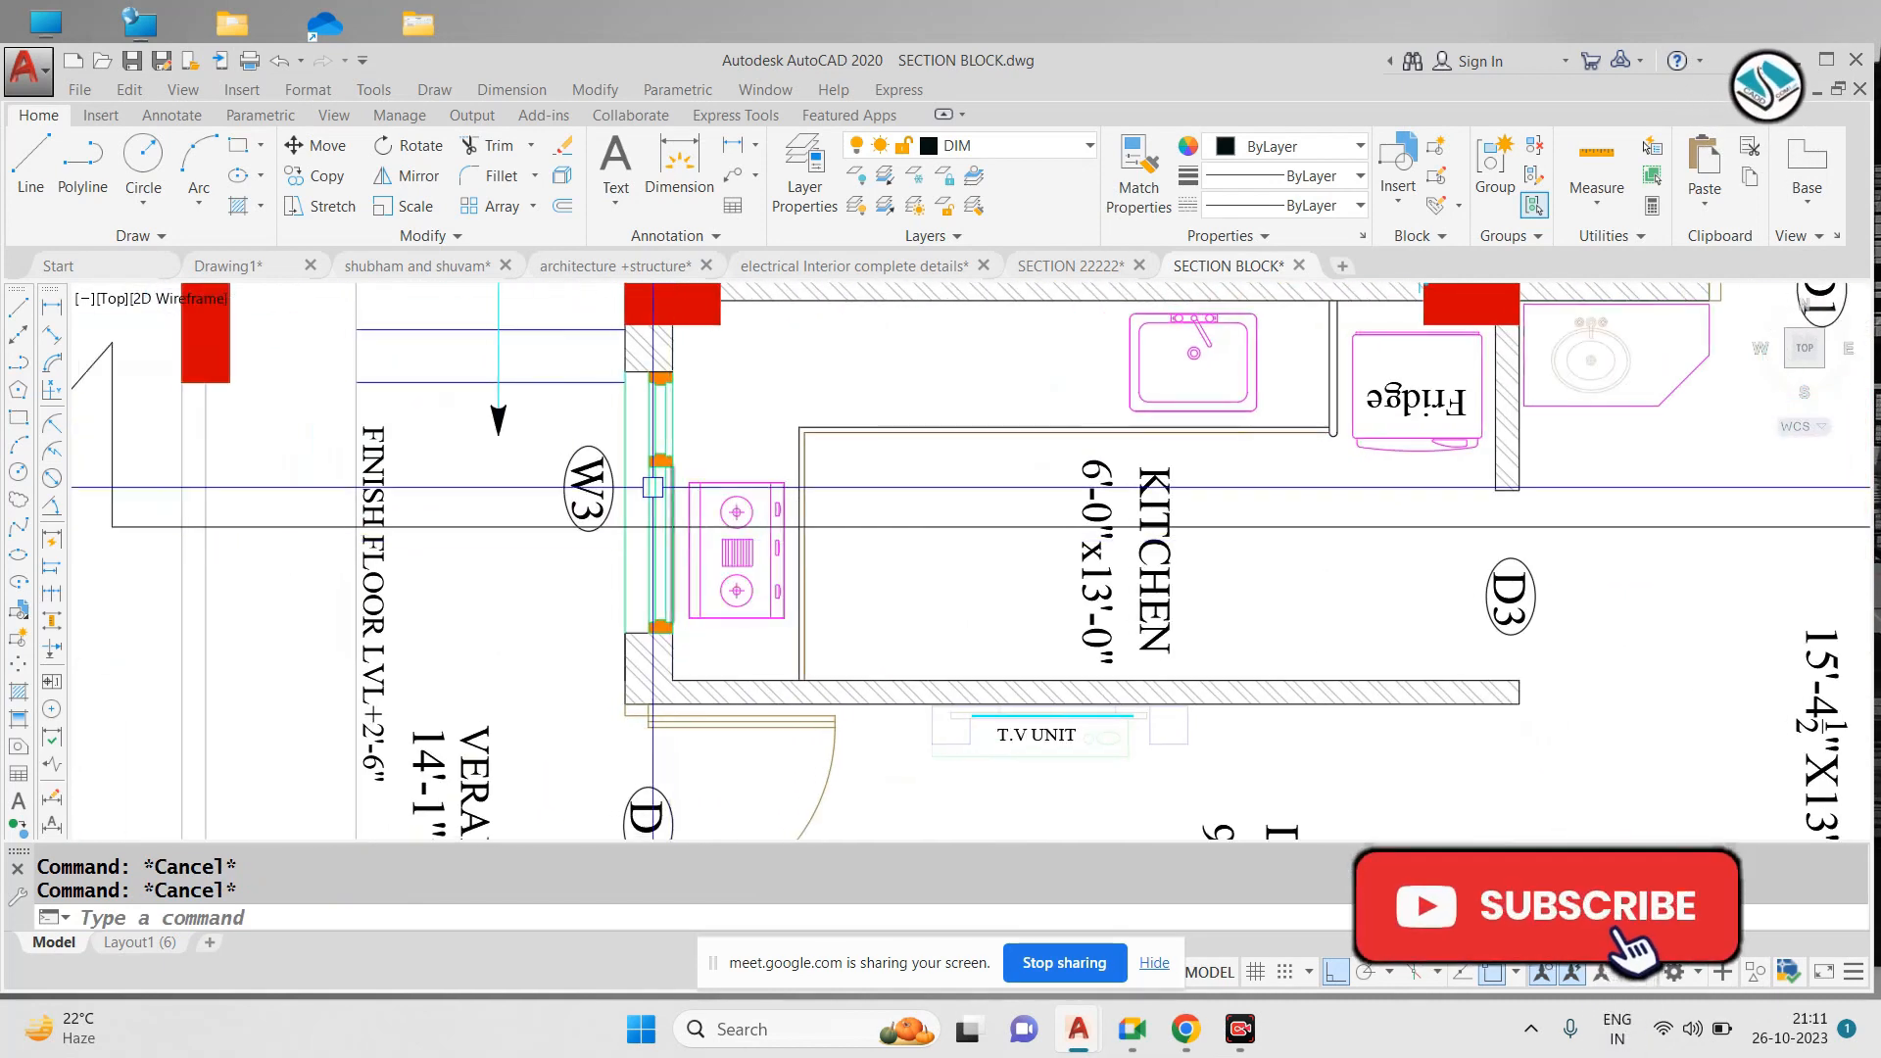
scroll(653, 484, "down", 2)
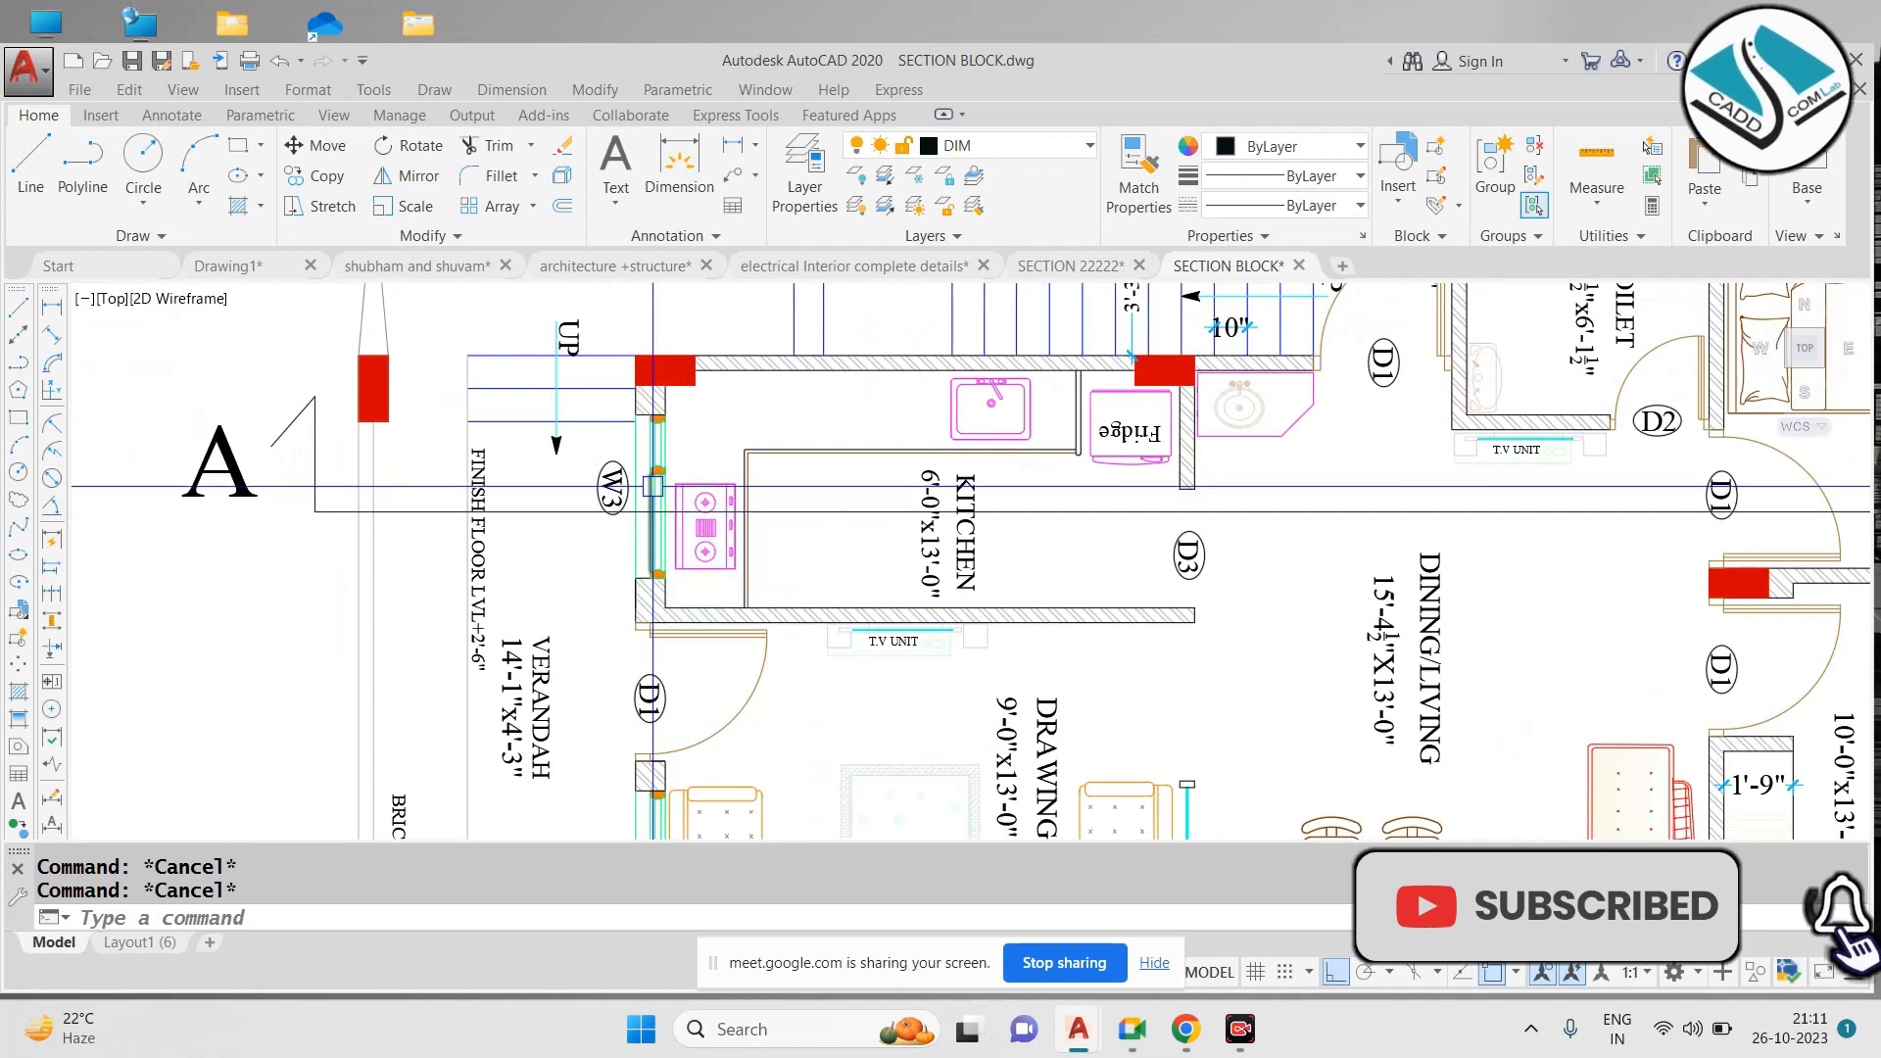
scroll(696, 466, "up", 2)
scroll(703, 339, "down", 6)
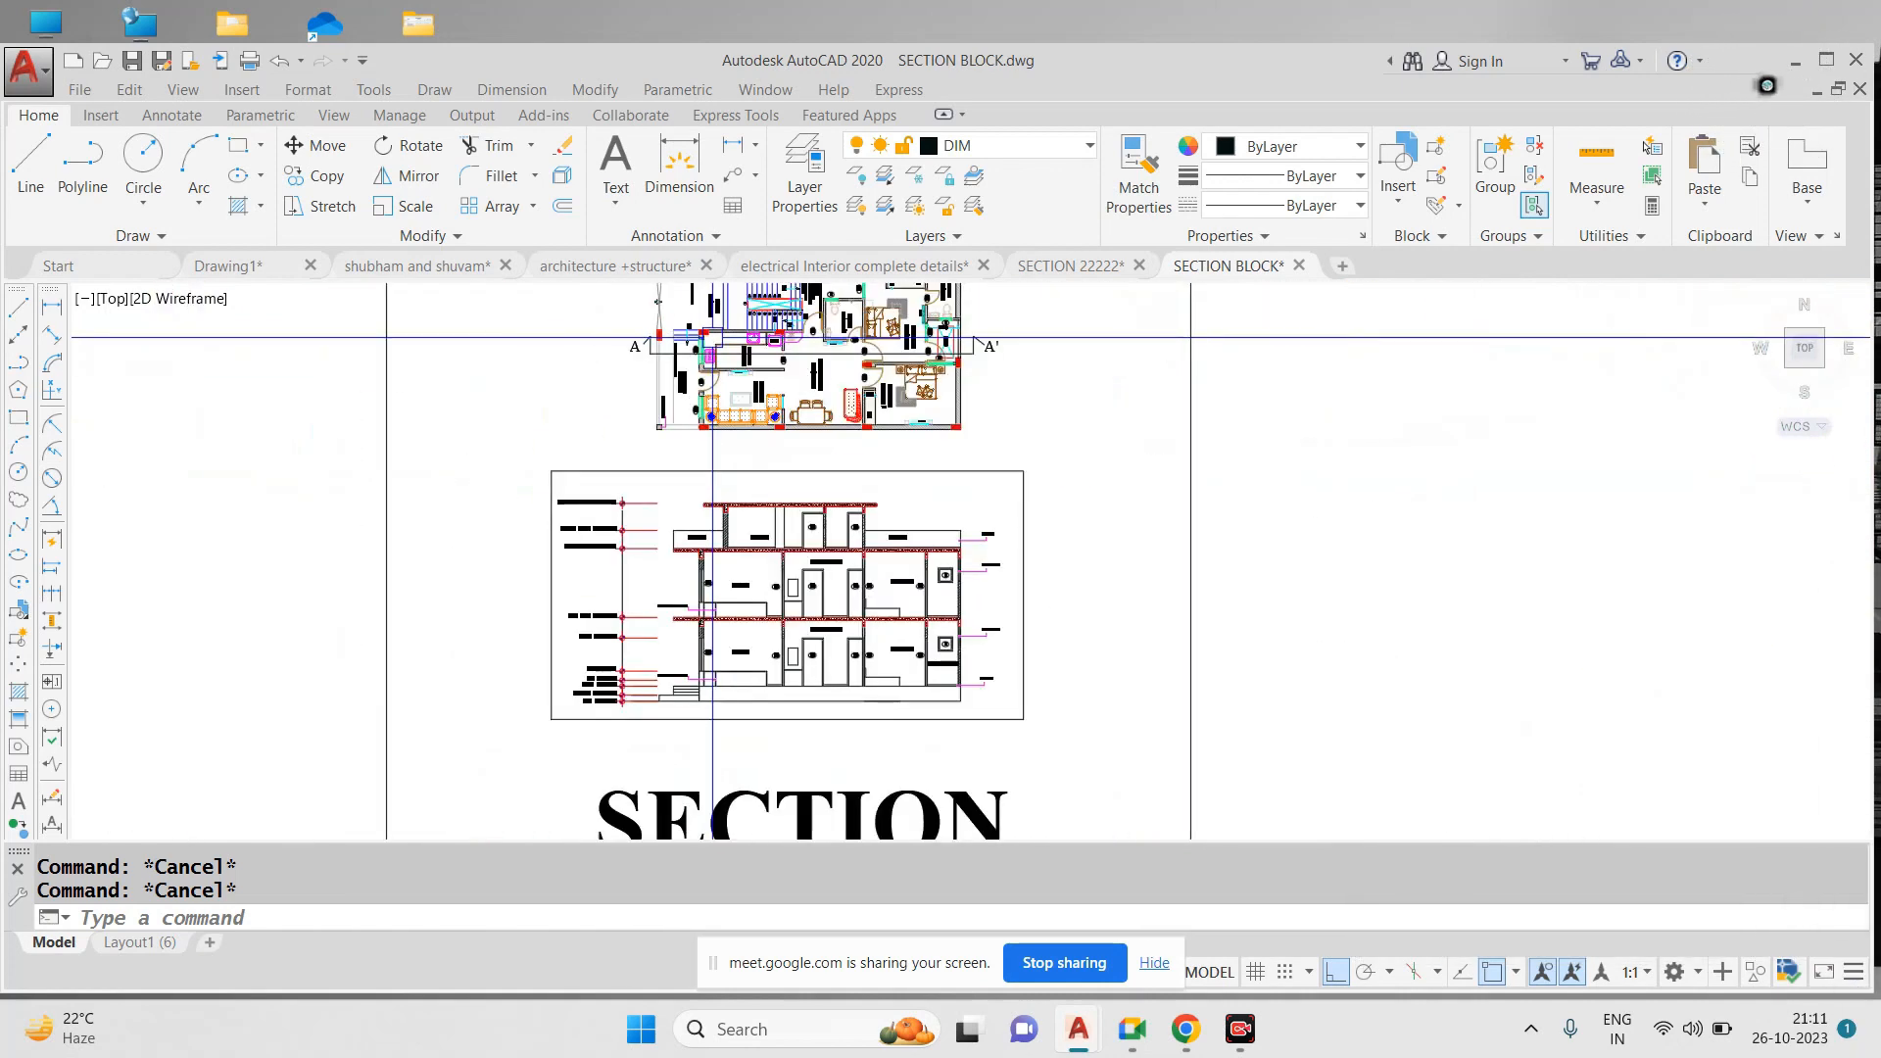
Inspect the building section drawing, comparing its floor levels, kitchen, dining/living and bedroom with the plan above
scroll(702, 617, "up", 3)
scroll(702, 616, "up", 2)
mouse_move(721, 638)
middle_mouse_down()
mouse_move(709, 490)
mouse_move(698, 710)
middle_mouse_up()
scroll(709, 664, "down", 6)
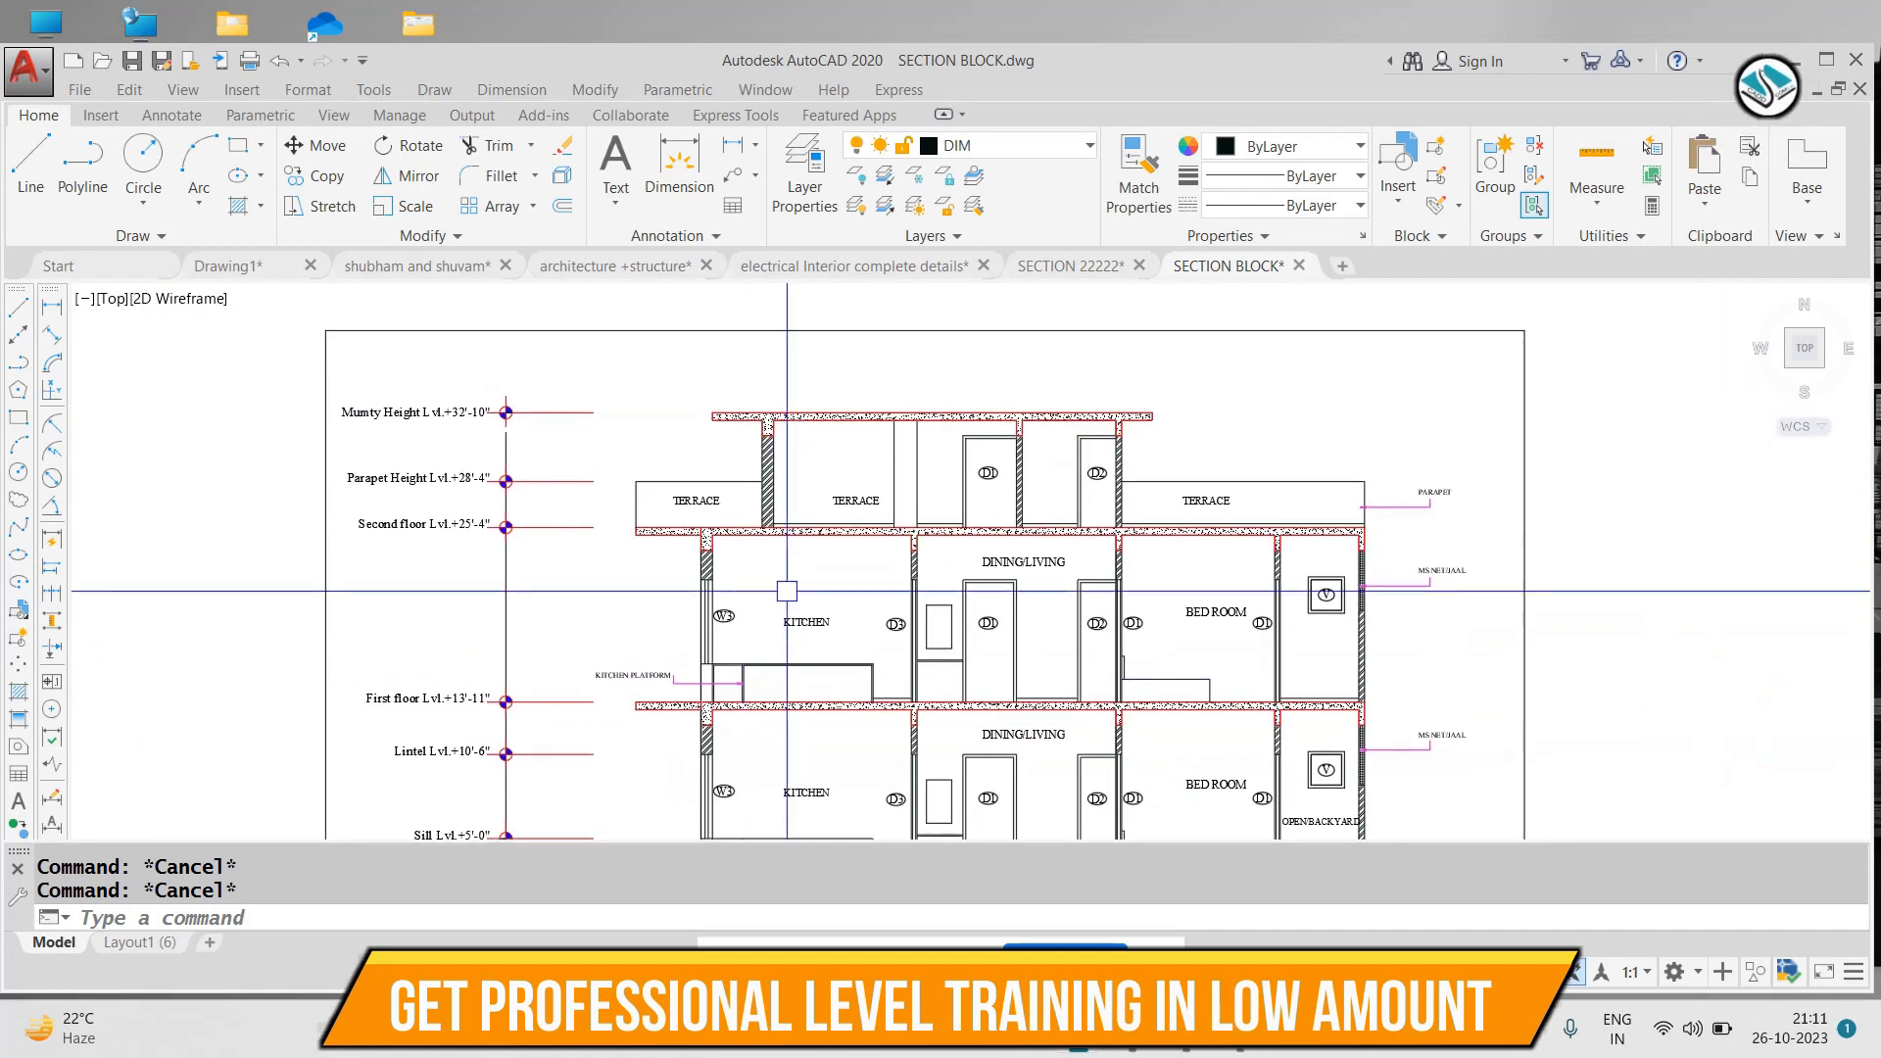
scroll(839, 325, "up", 7)
scroll(739, 715, "down", 7)
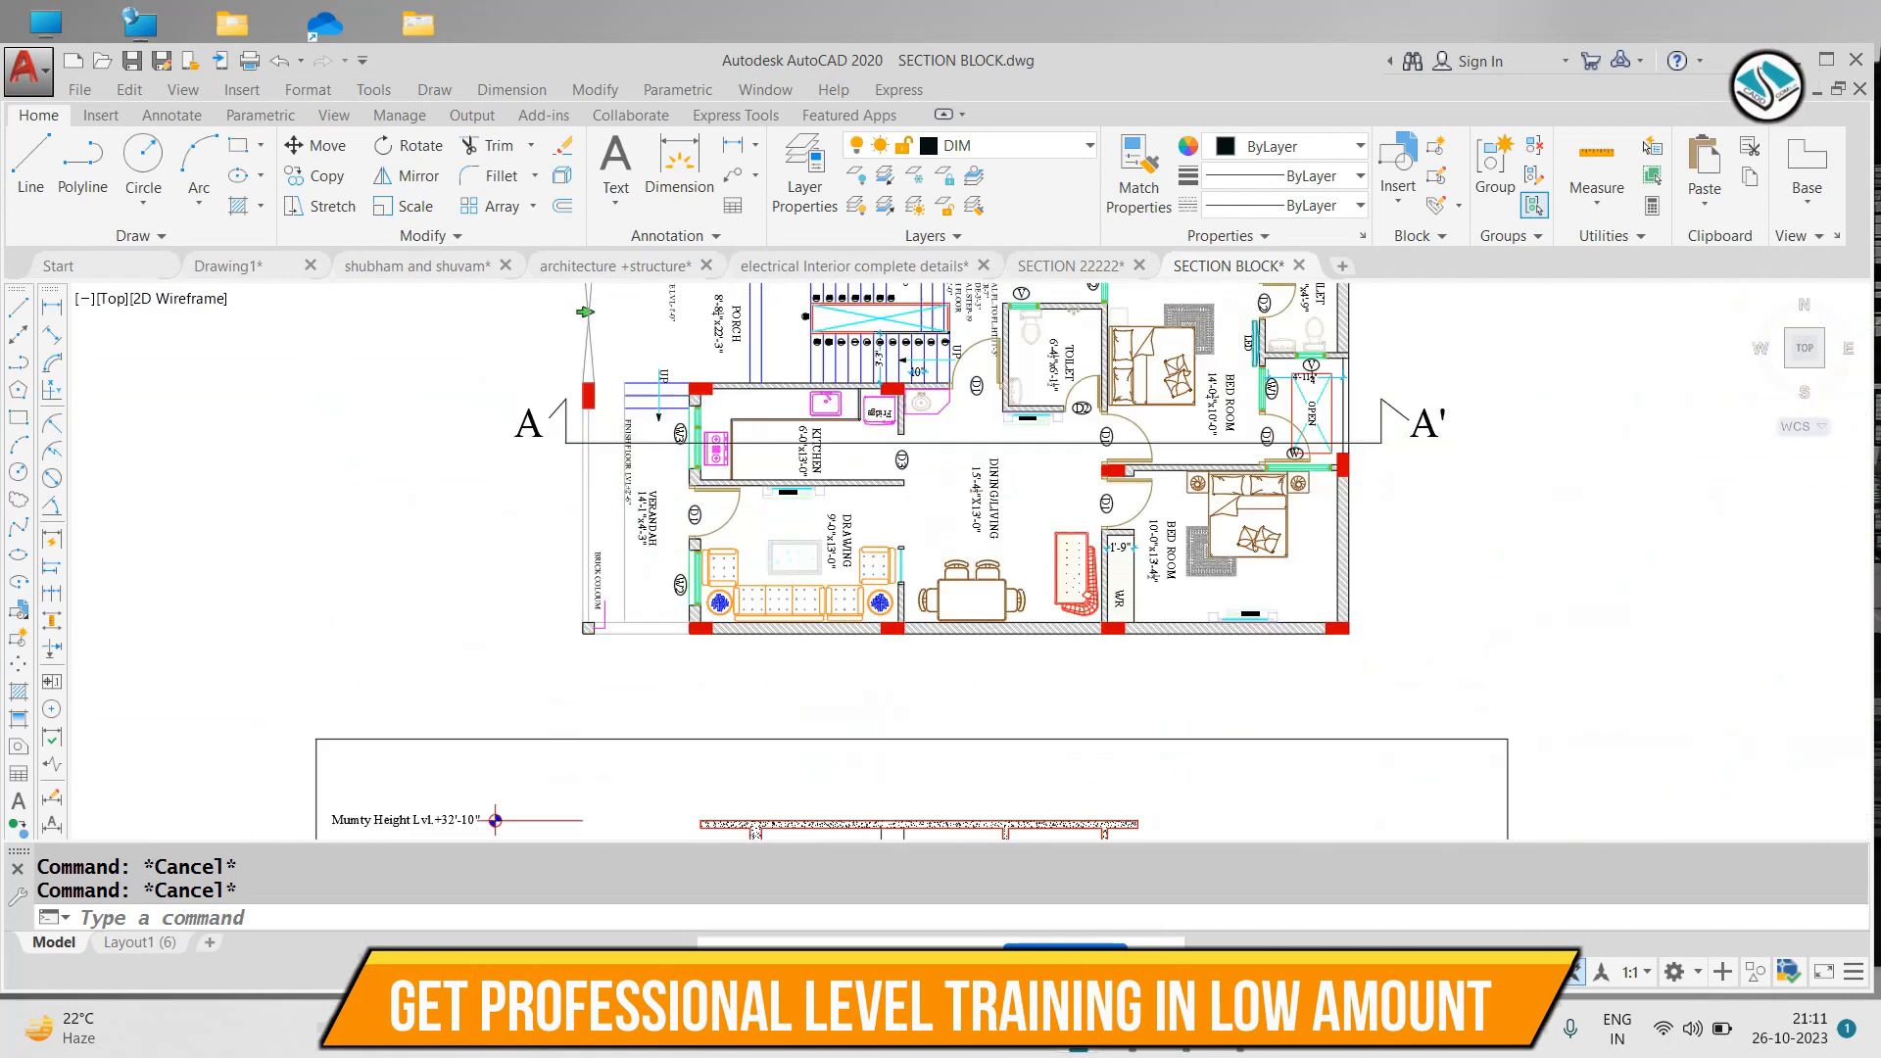
scroll(738, 715, "up", 8)
scroll(729, 647, "down", 2)
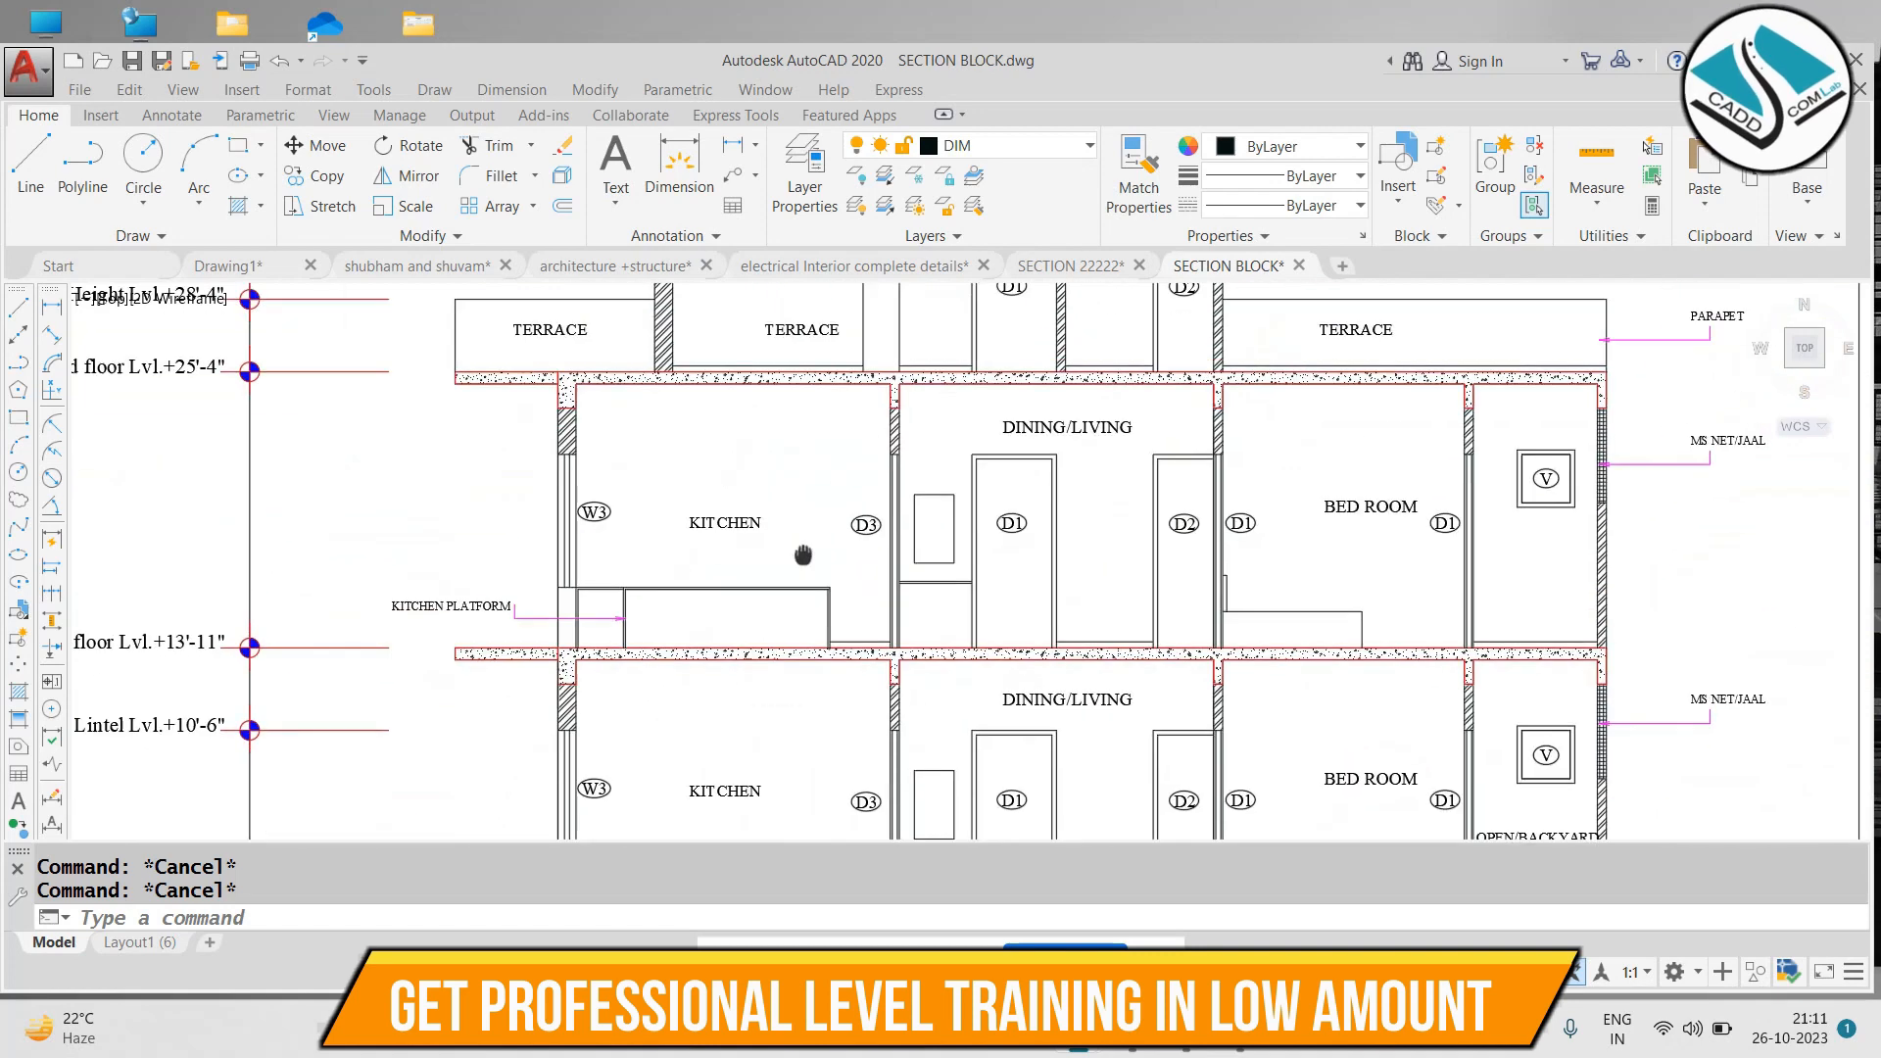
scroll(725, 624, "up", 4)
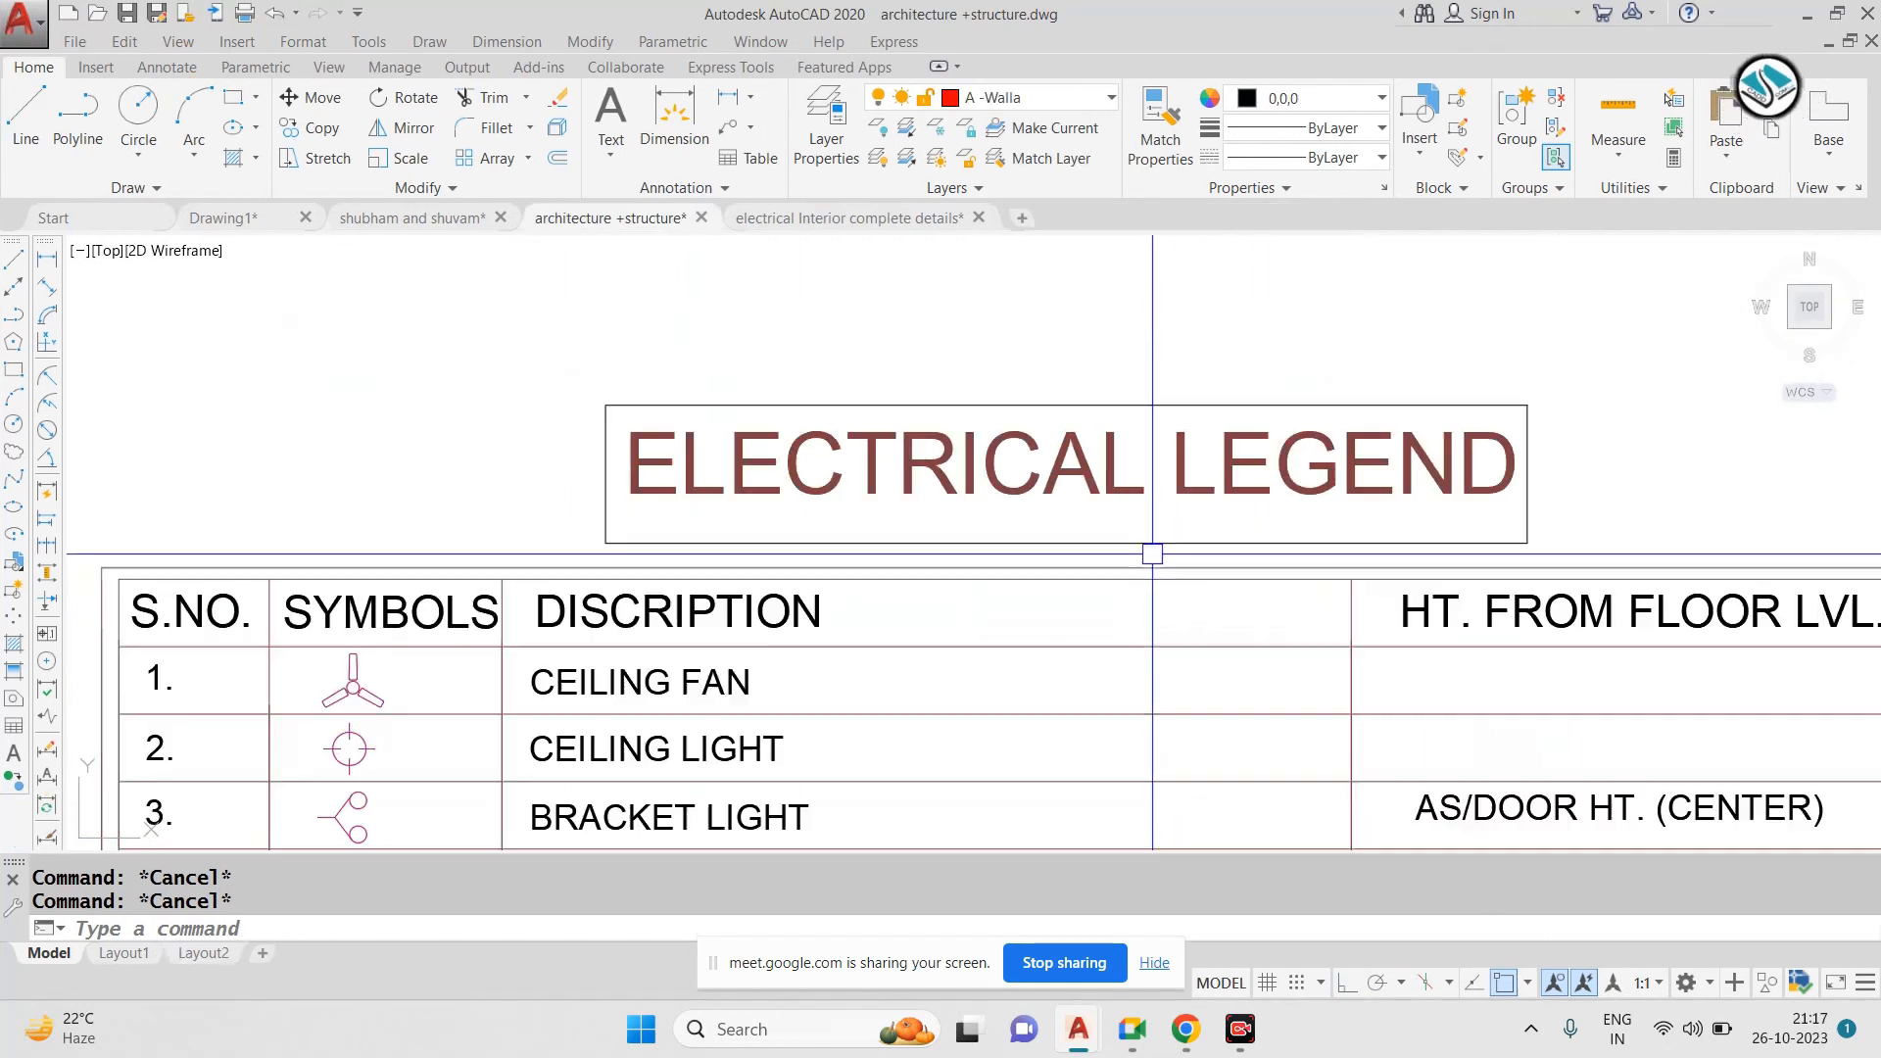
Review the Electrical Legend table, the electrical plan sheets and the Ground Floor Electrical Layout title block
scroll(1136, 545, "down", 2)
scroll(911, 460, "up", 3)
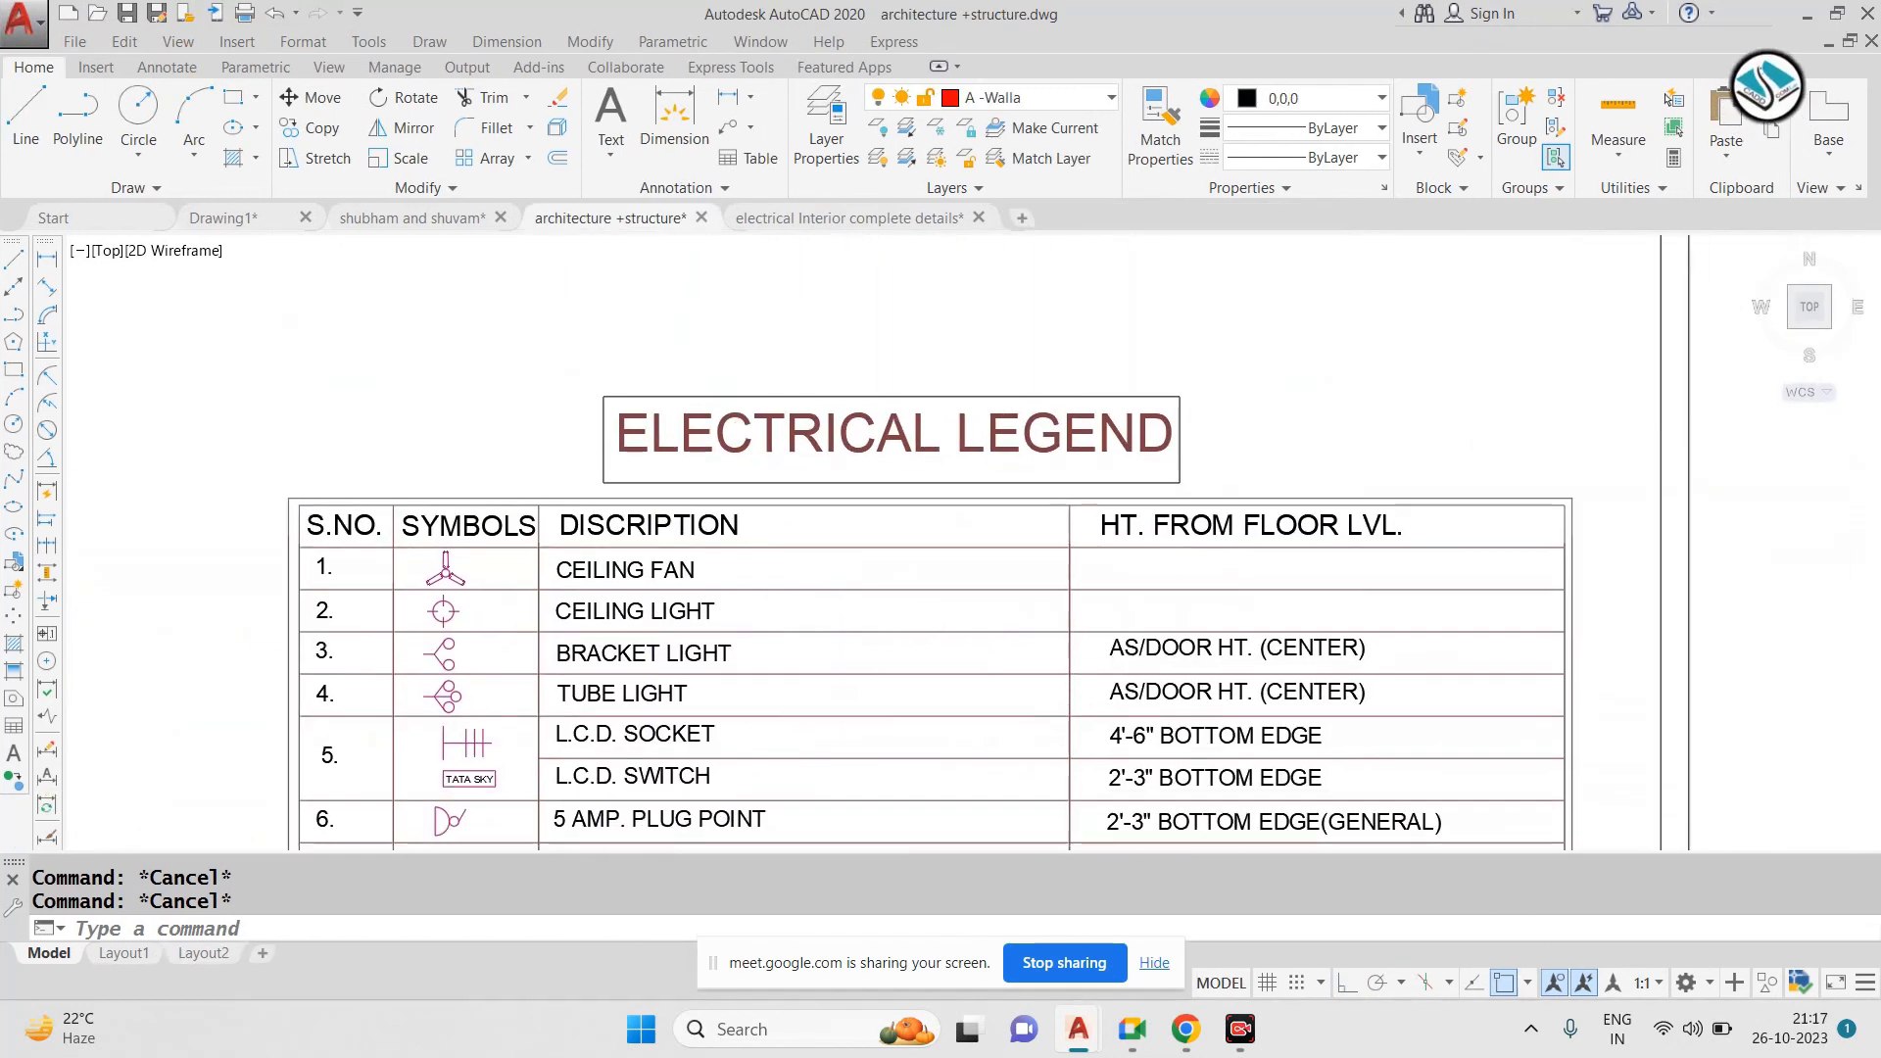
scroll(857, 417, "down", 3)
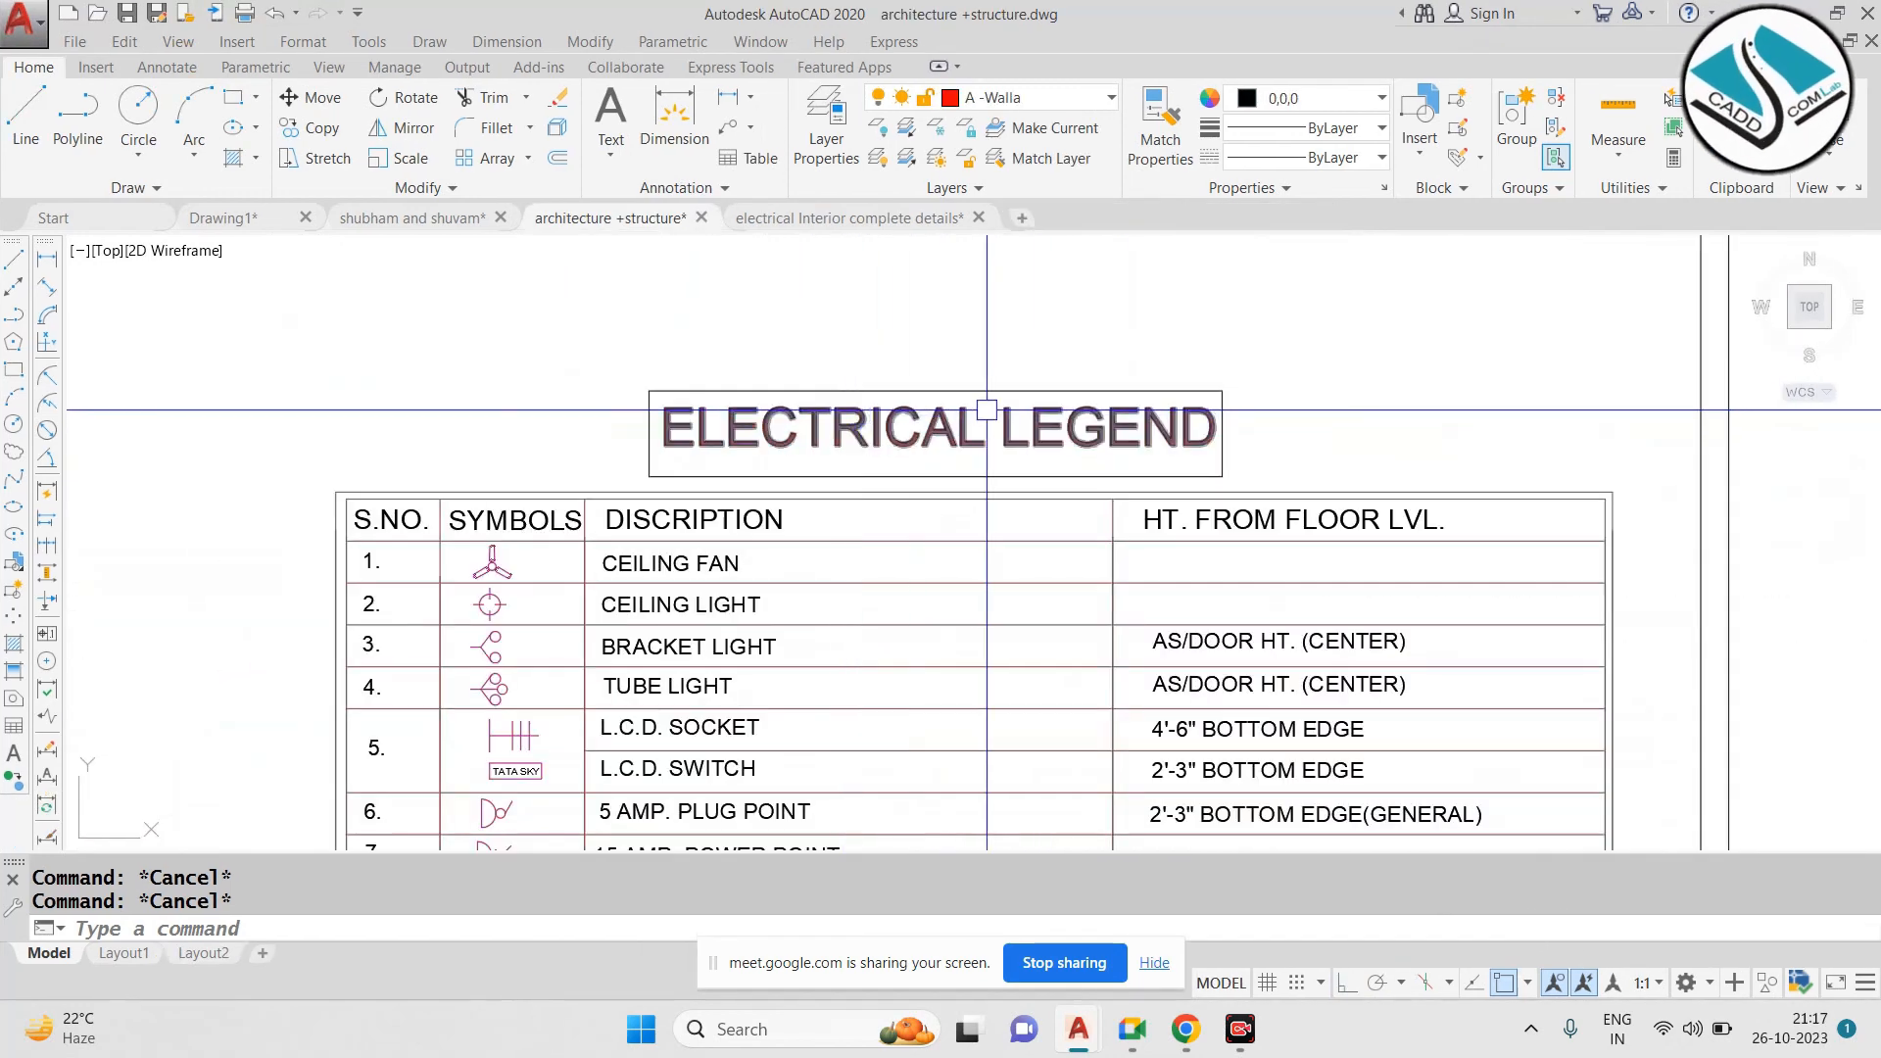
scroll(986, 409, "down", 4)
scroll(636, 553, "up", 3)
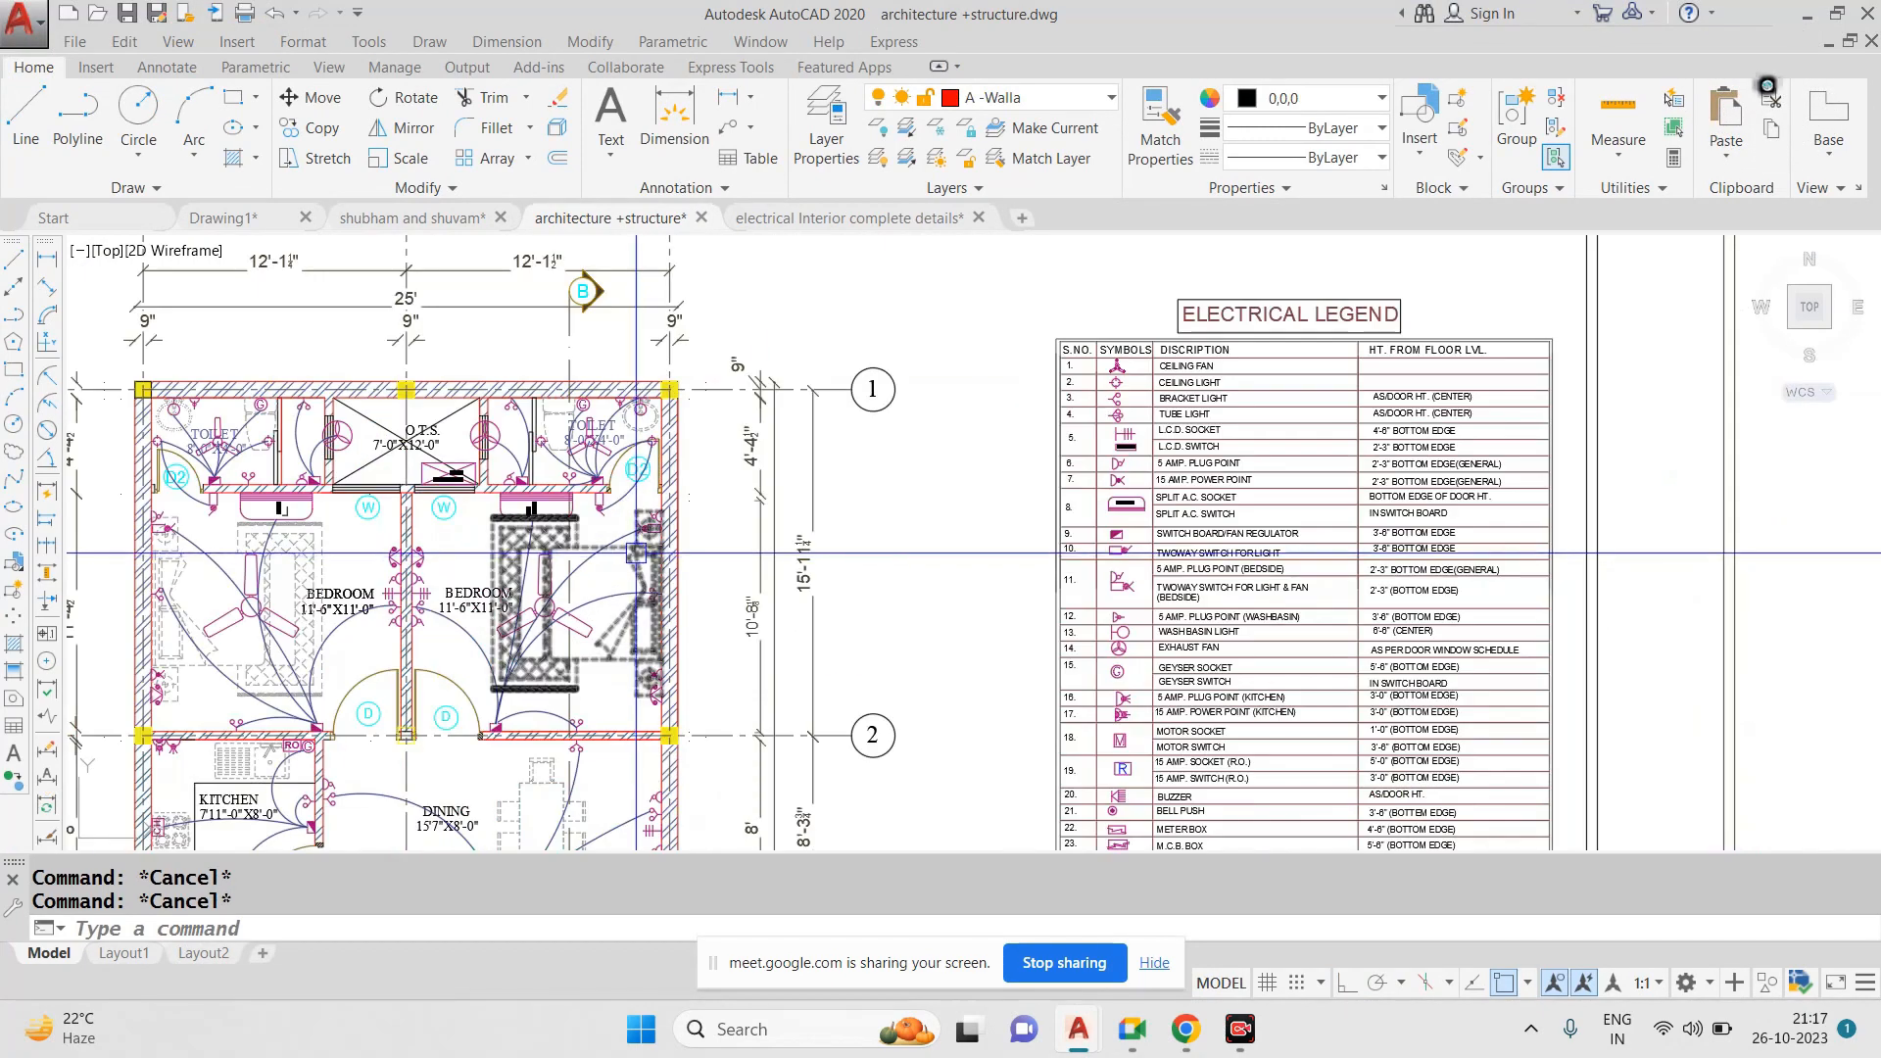
scroll(637, 554, "down", 2)
scroll(942, 426, "down", 3)
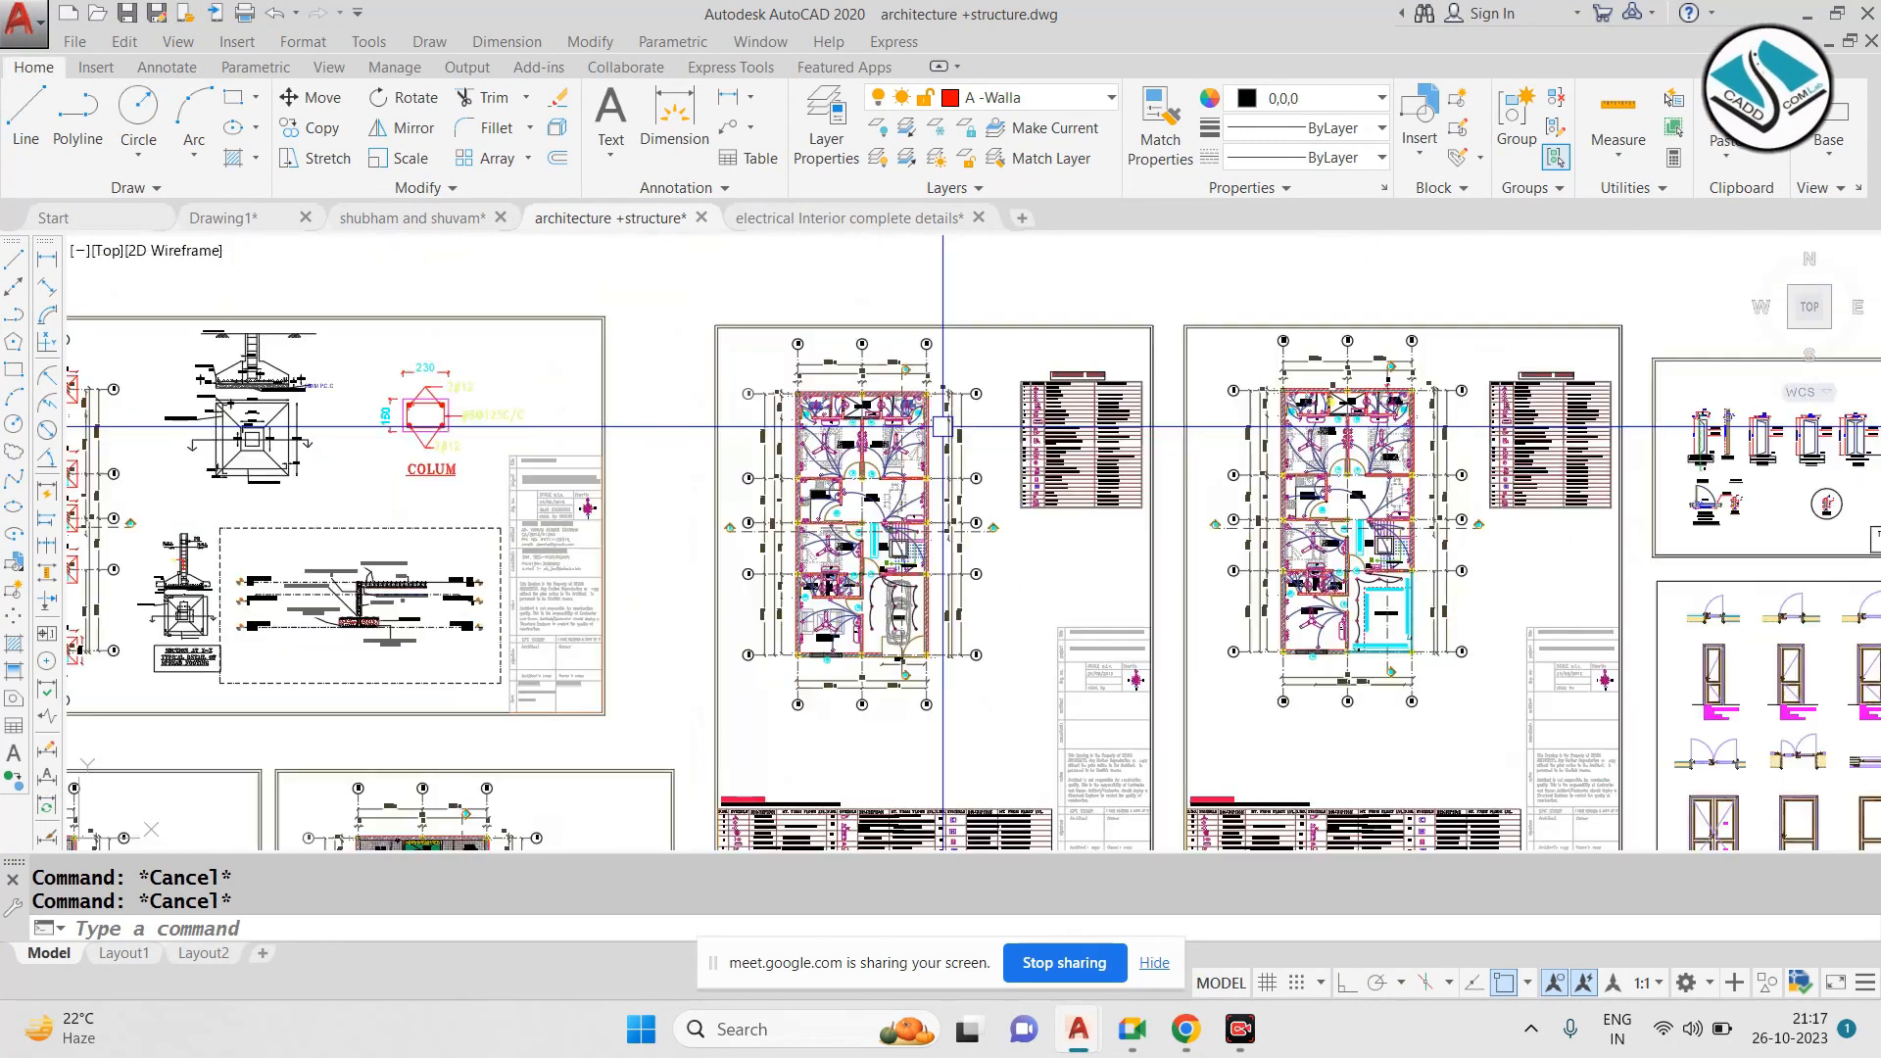
scroll(1101, 744, "up", 8)
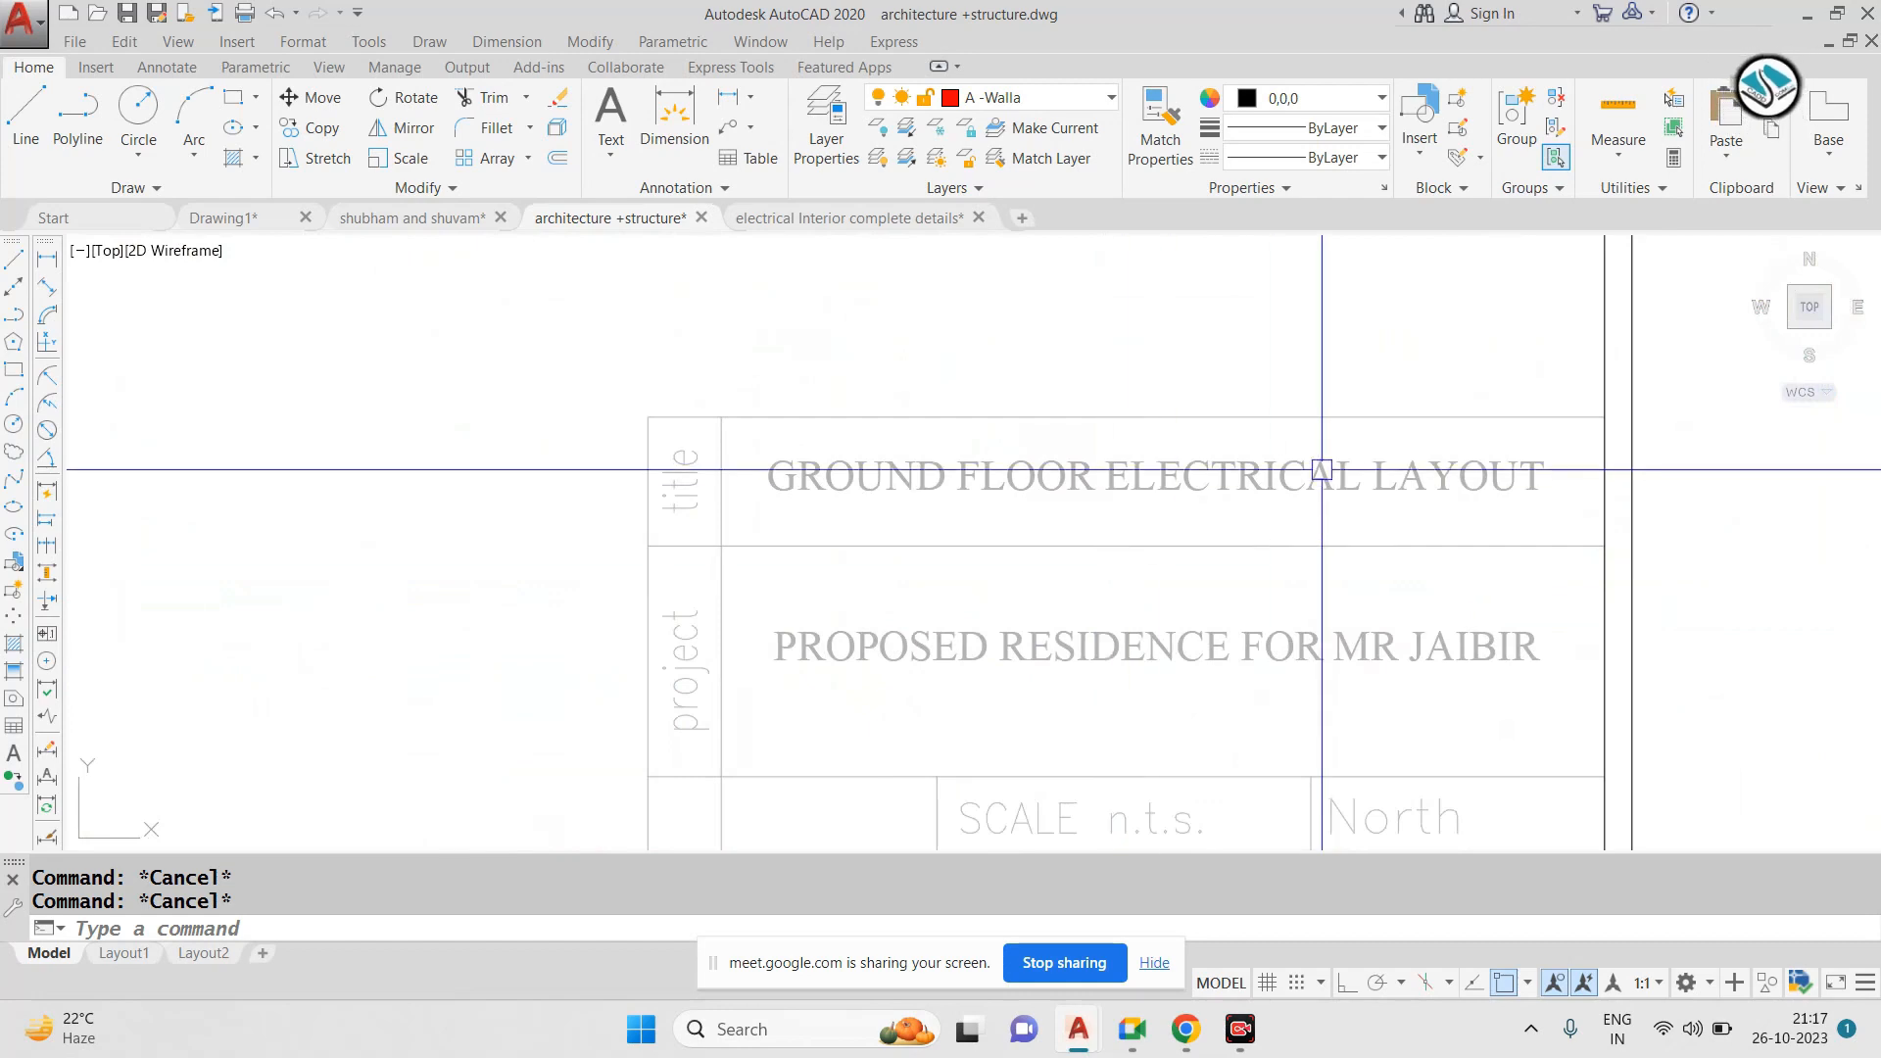
scroll(1321, 470, "up", 4)
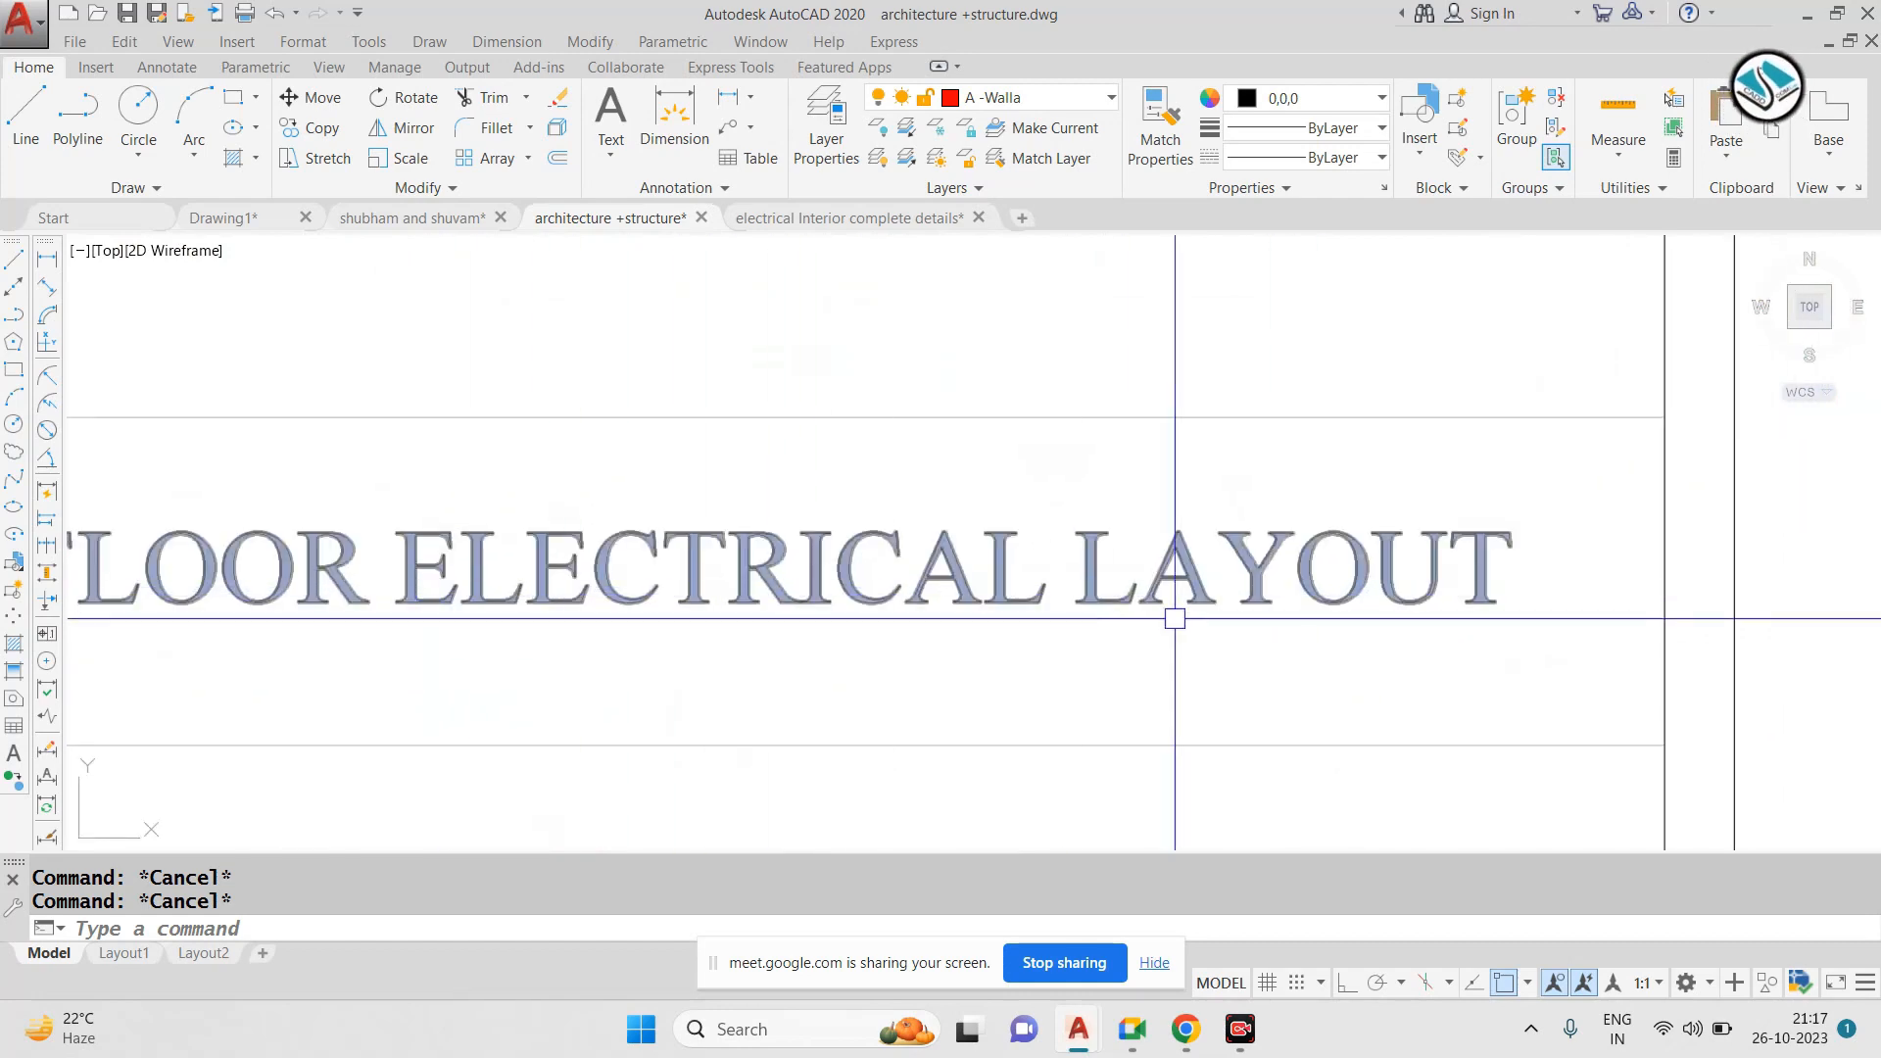
Compare the Electrical Legend symbols with the fixtures drawn in the bedrooms and toilets of the ground floor plan
scroll(1174, 618, "down", 8)
middle_click_drag(834, 432, 832, 583)
scroll(721, 396, "up", 4)
middle_click_drag(1128, 476, 768, 425)
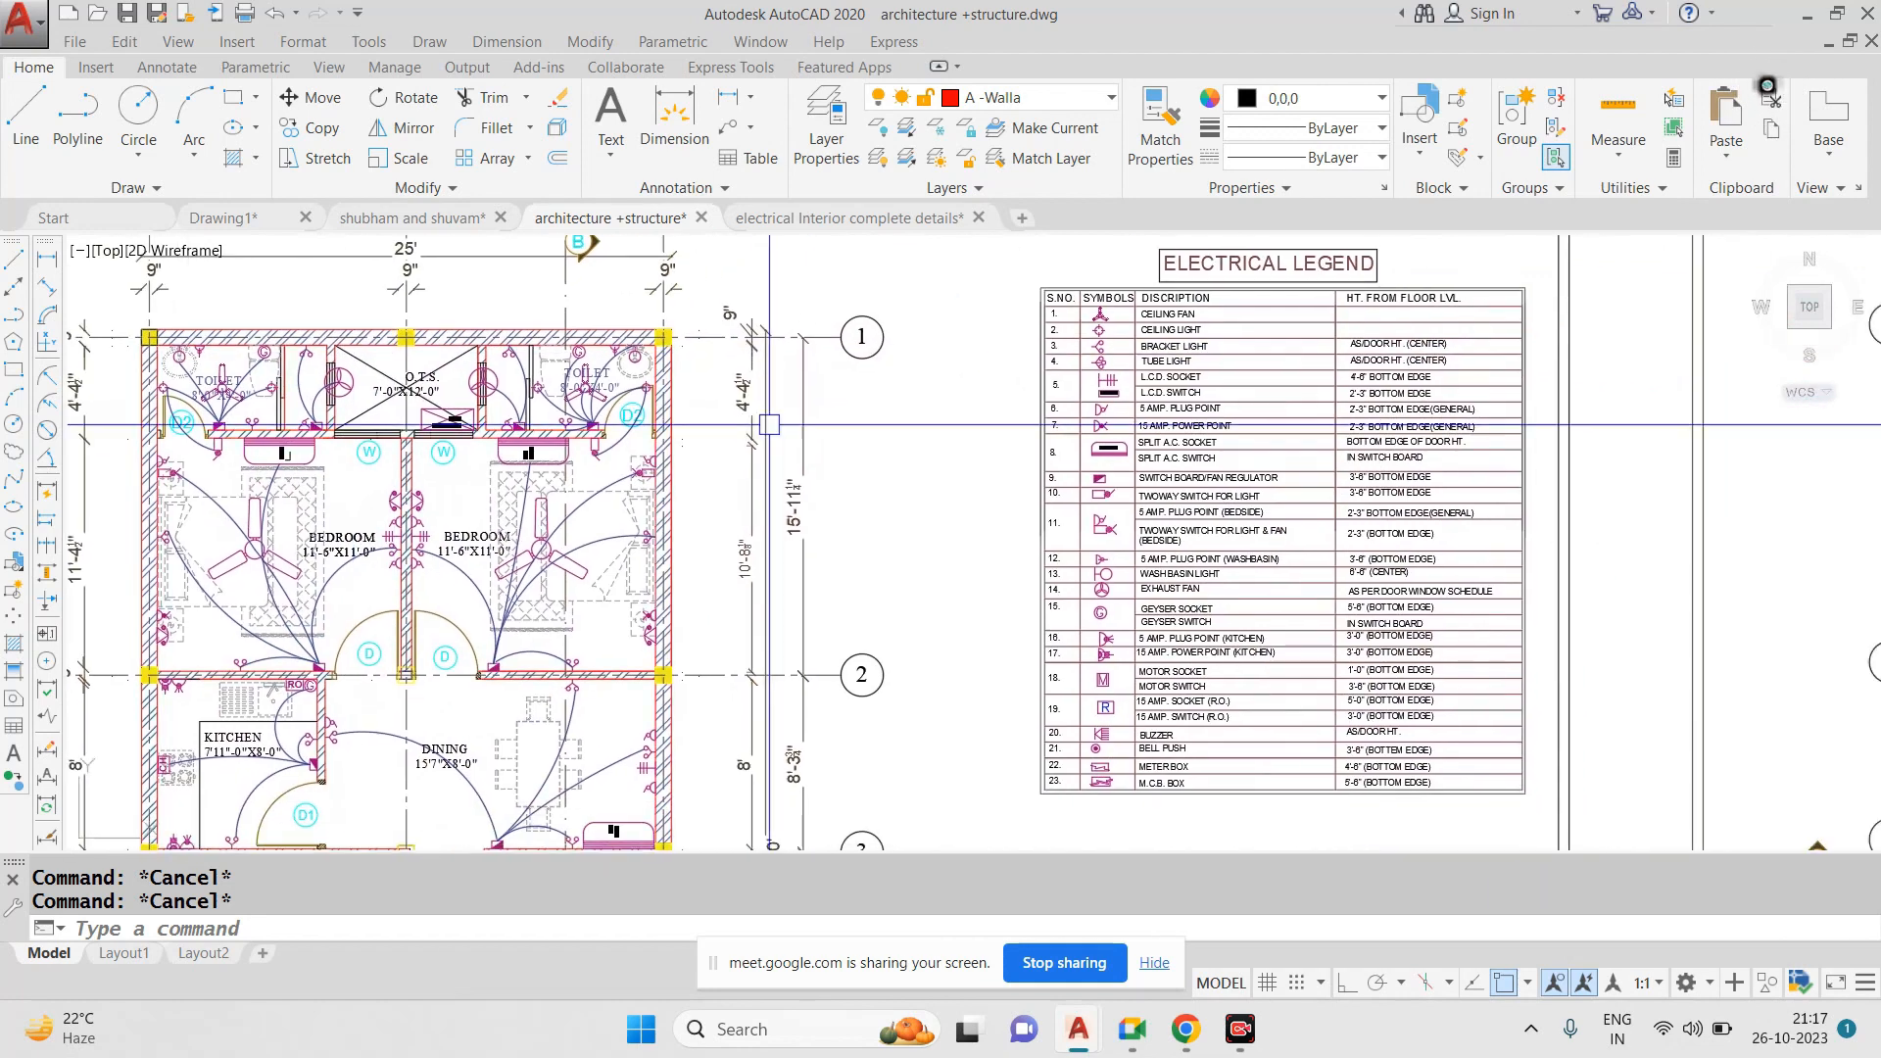
scroll(690, 387, "up", 2)
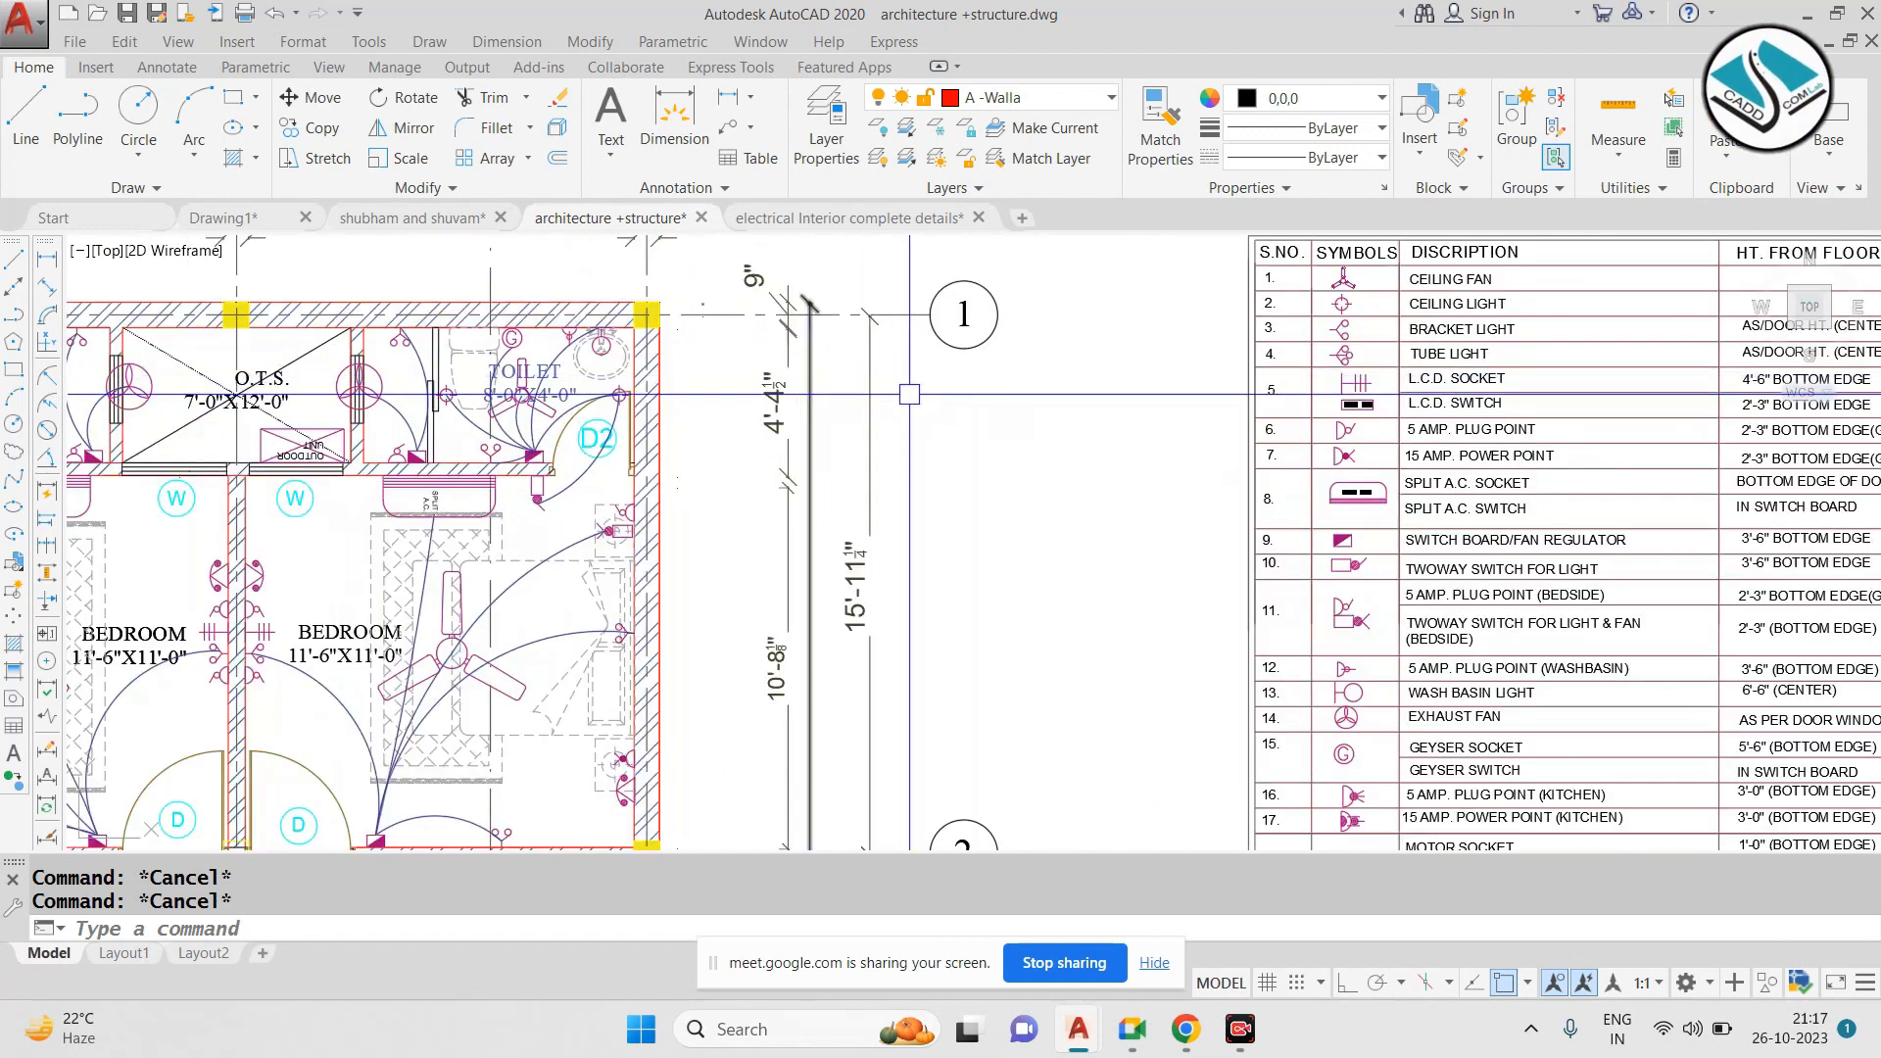
scroll(909, 395, "down", 2)
scroll(1238, 273, "up", 2)
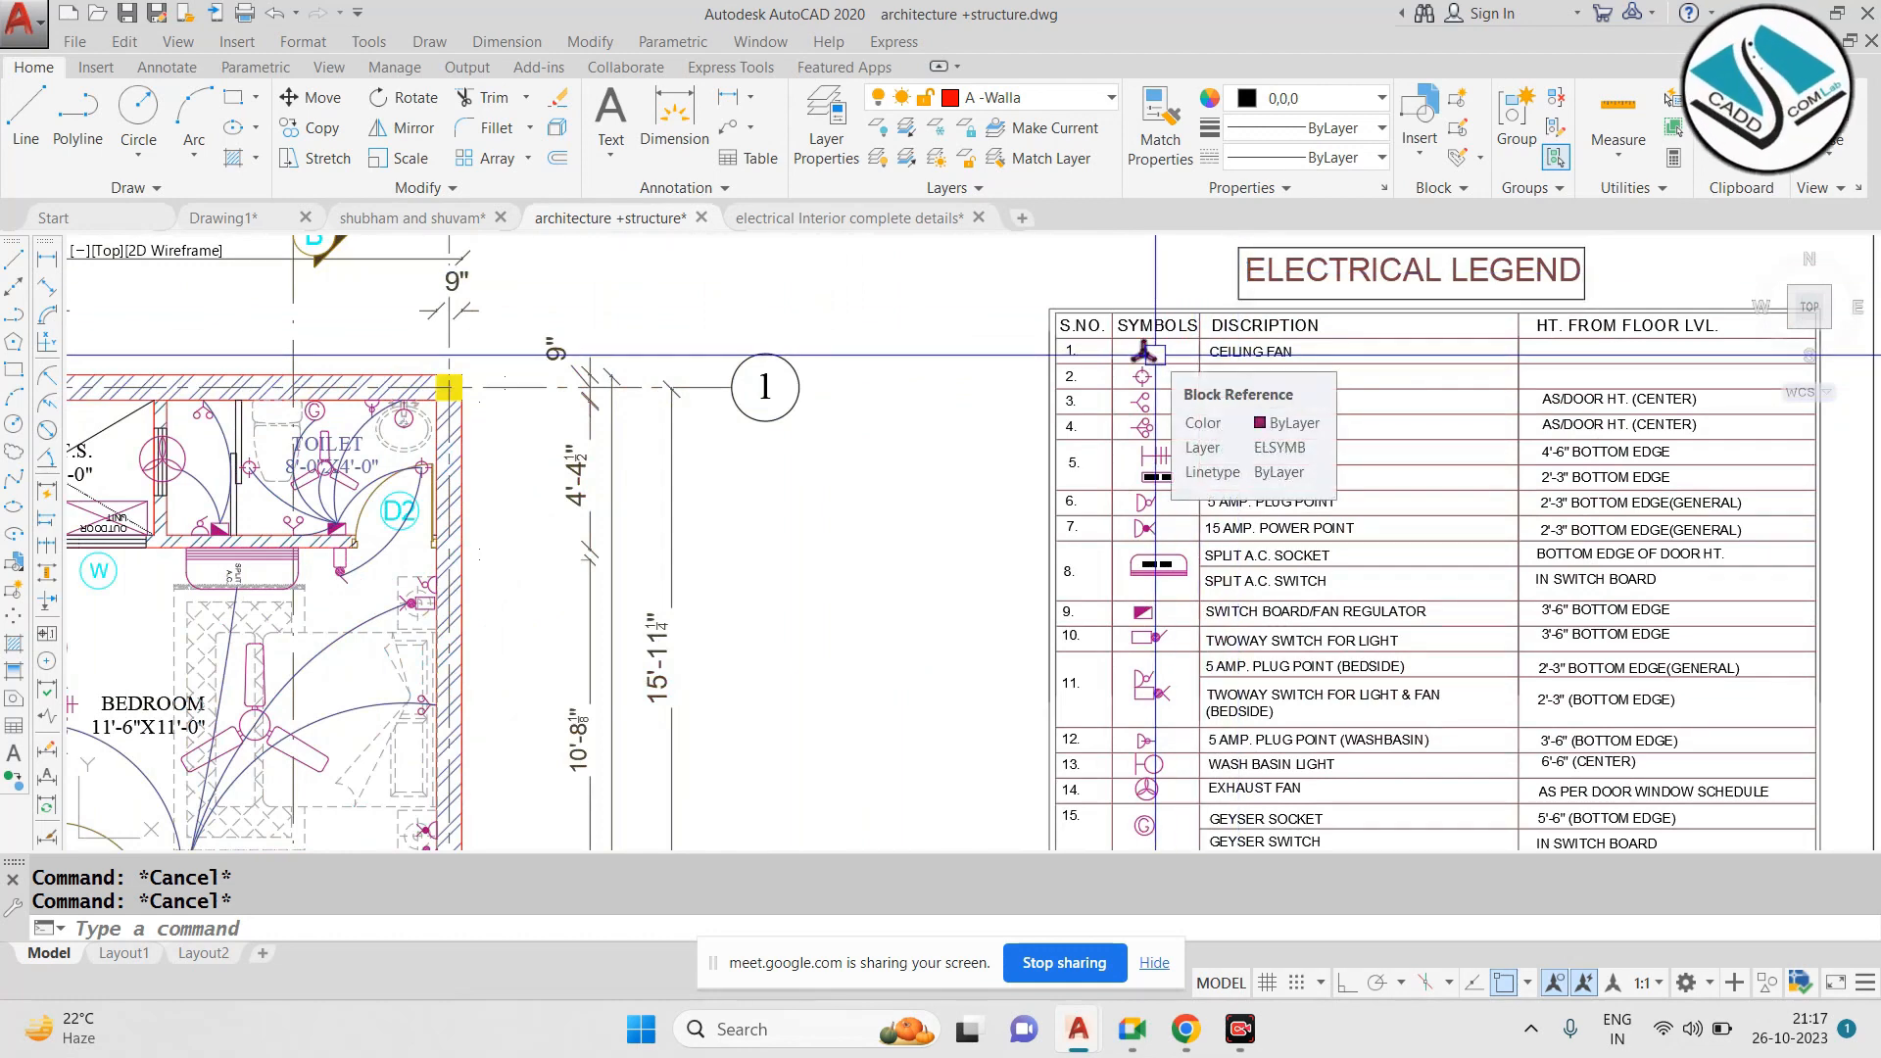
scroll(1155, 355, "down", 2)
scroll(1213, 363, "up", 2)
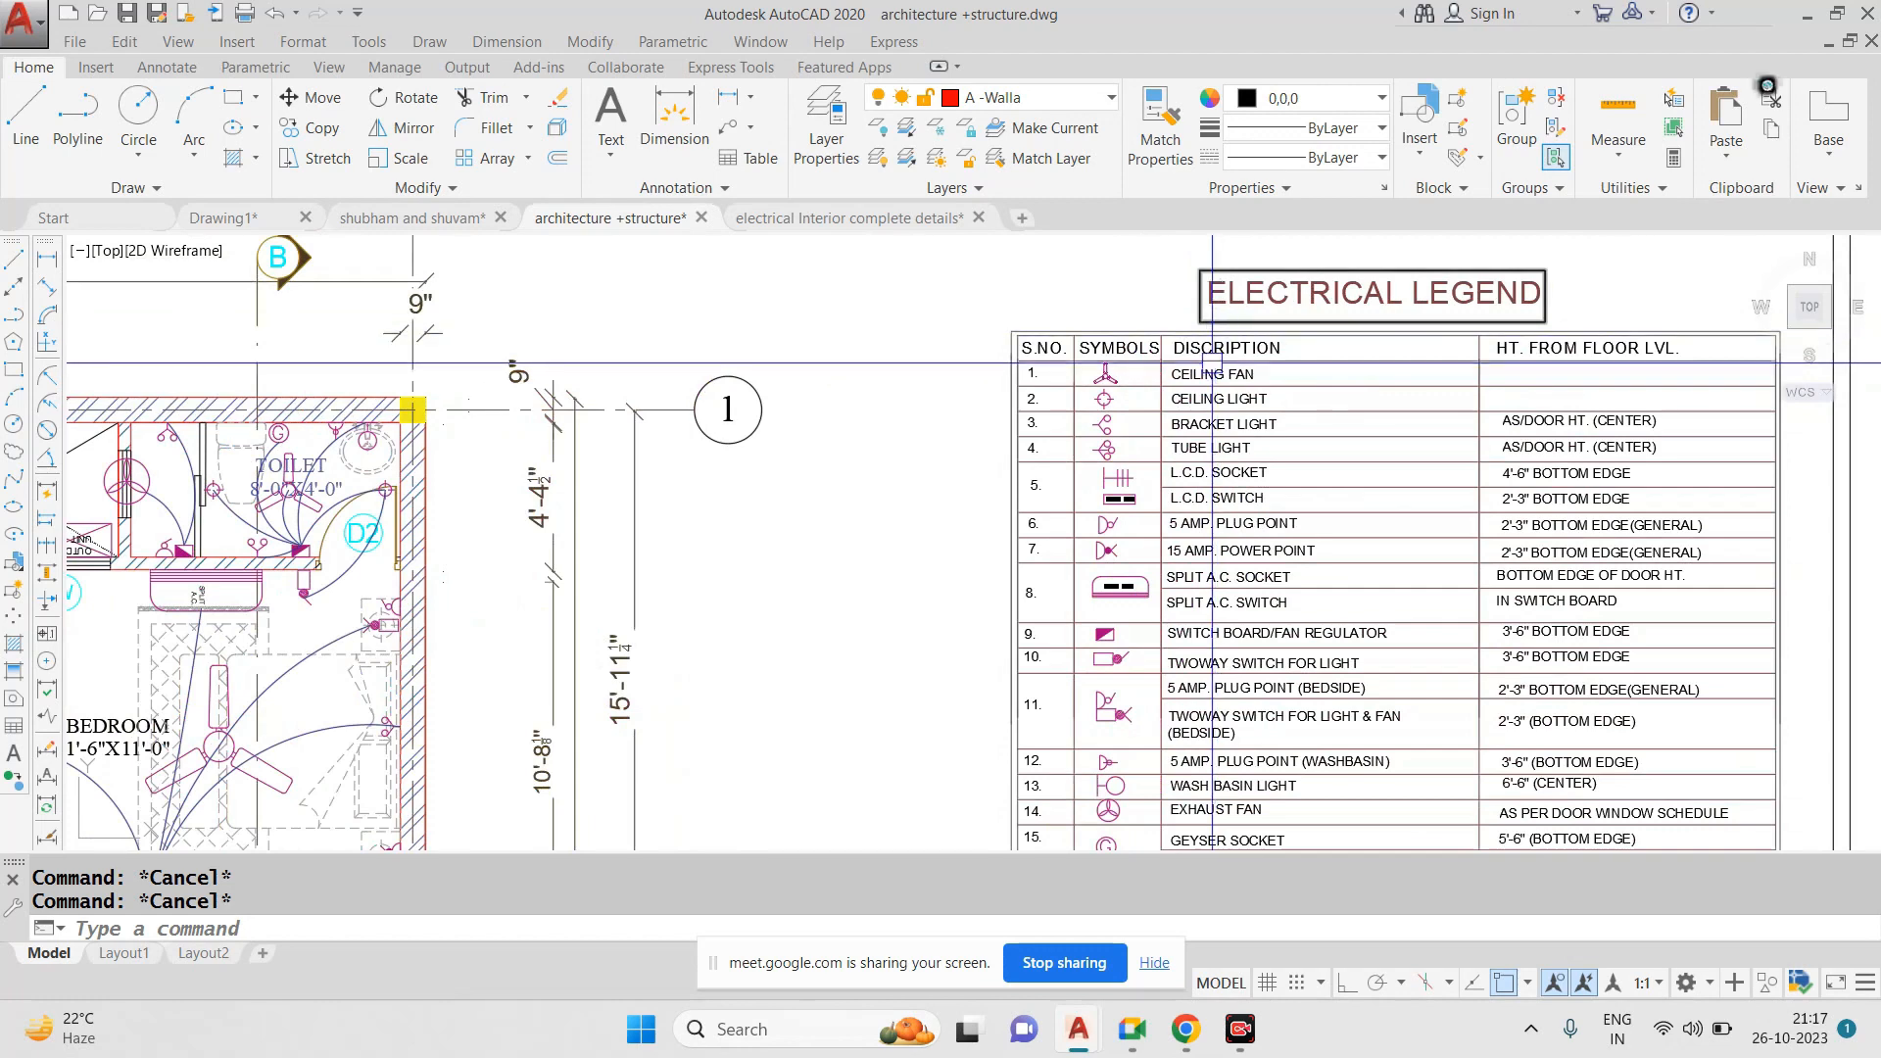
scroll(1212, 381, "down", 2)
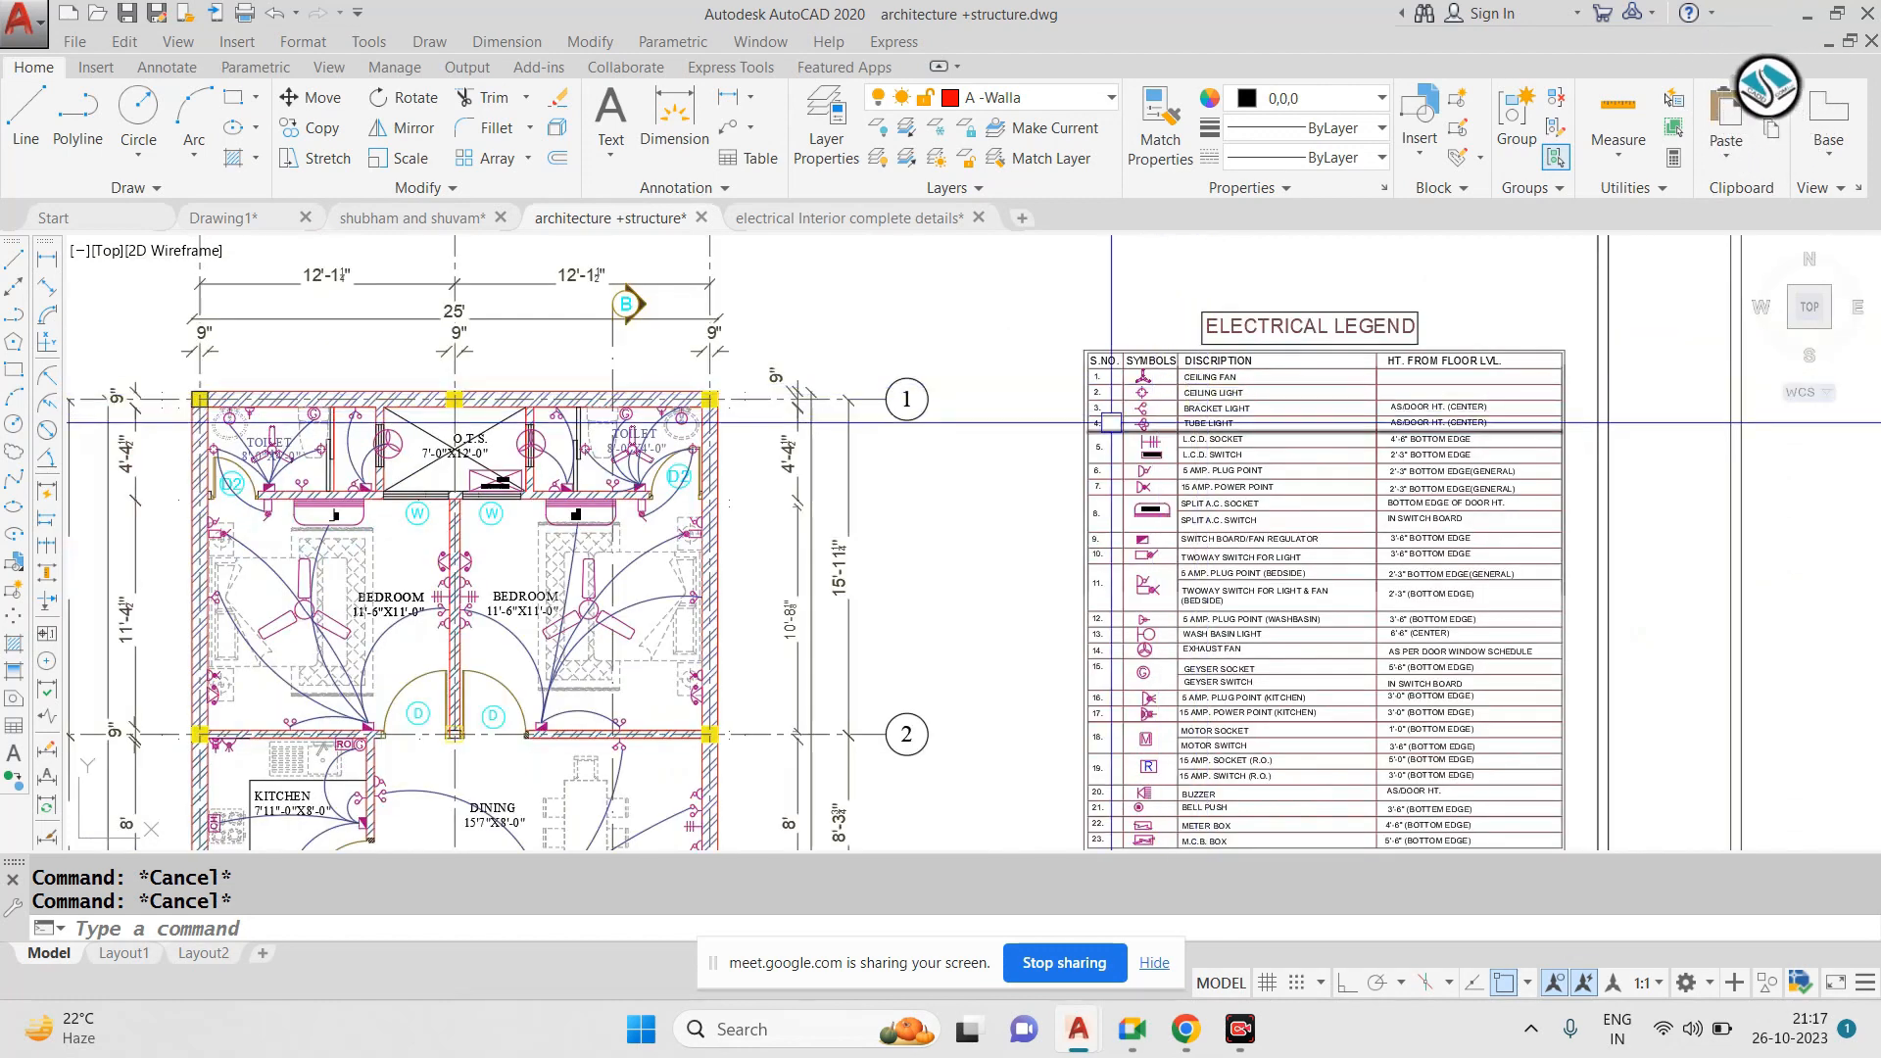
Move the floating screen-sharing notice aside, toward the layout tabs
left_click_drag(881, 973, 470, 982)
left_click(889, 576)
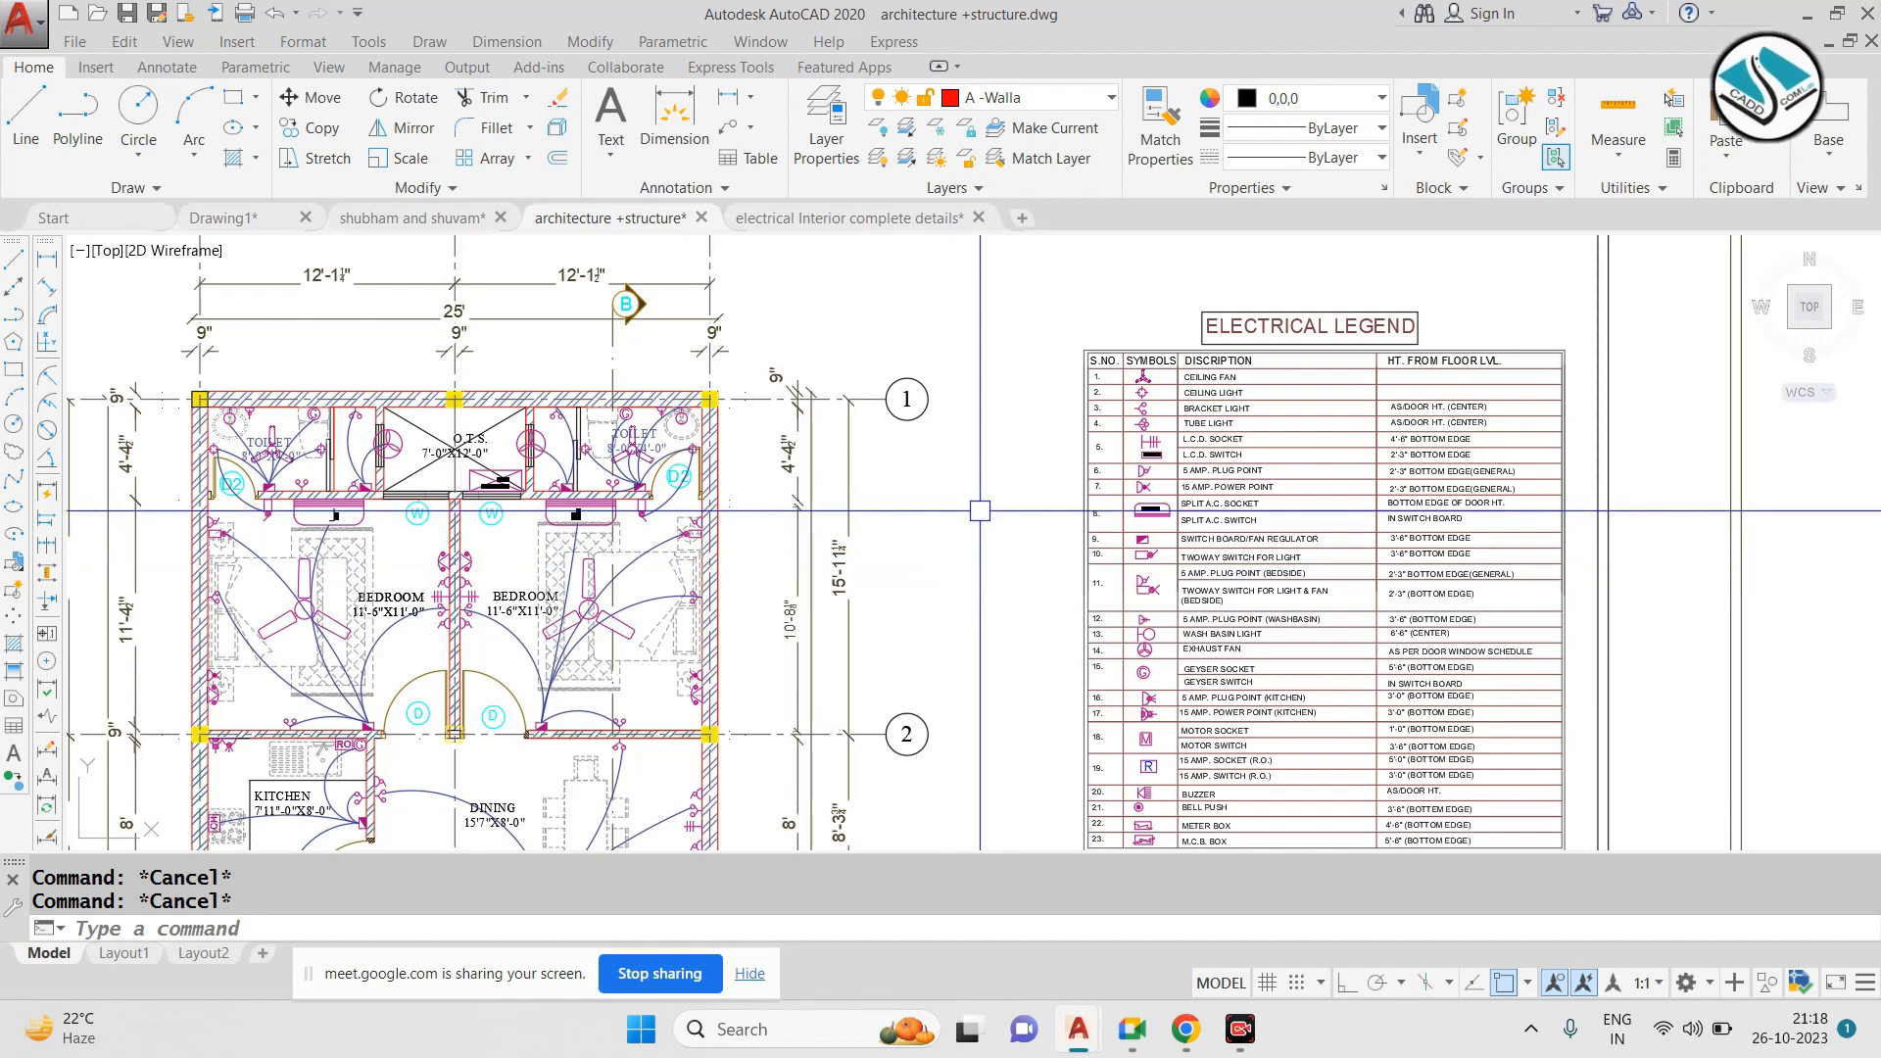
Read the first rows of the Electrical Legend, covering fans, lights, L.C.D. points and plug points
scroll(1308, 338, "up", 6)
scroll(1273, 353, "down", 4)
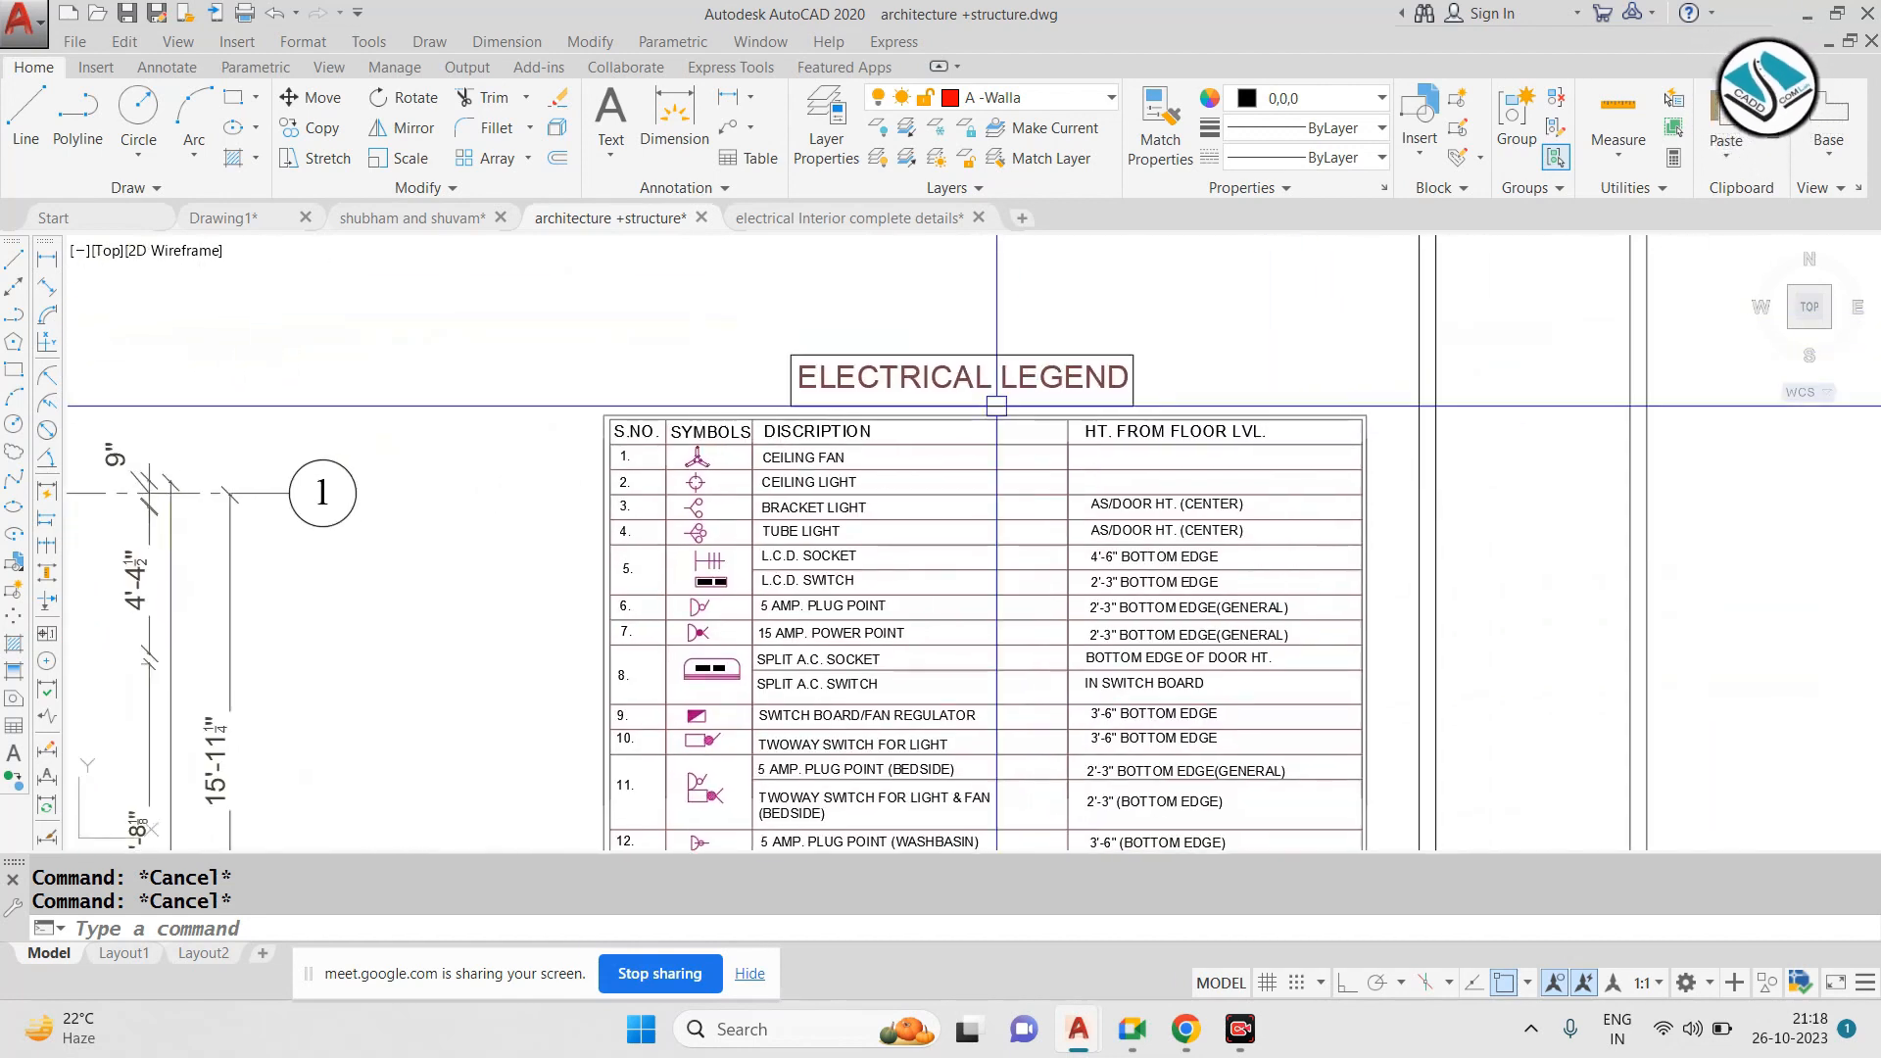
scroll(996, 404, "up", 1)
scroll(1009, 431, "down", 4)
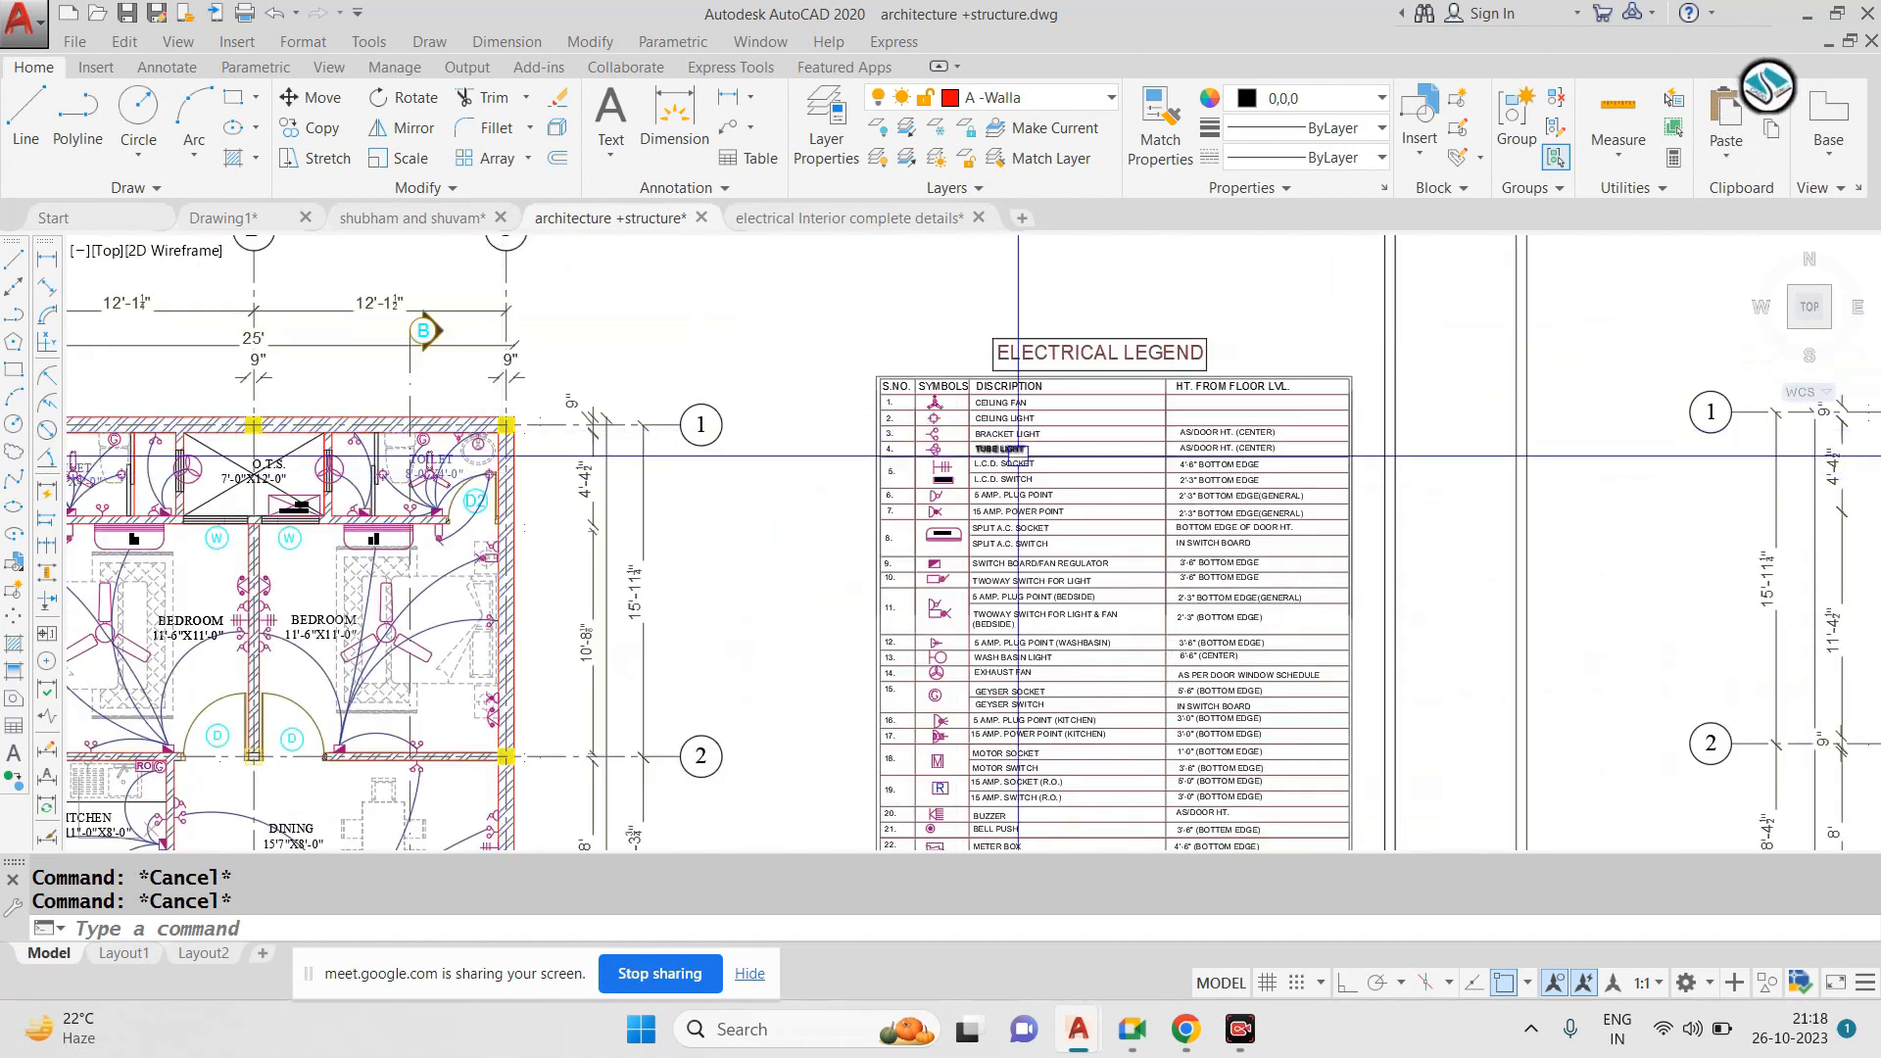
scroll(1082, 424, "up", 6)
middle_click_drag(687, 332, 628, 364)
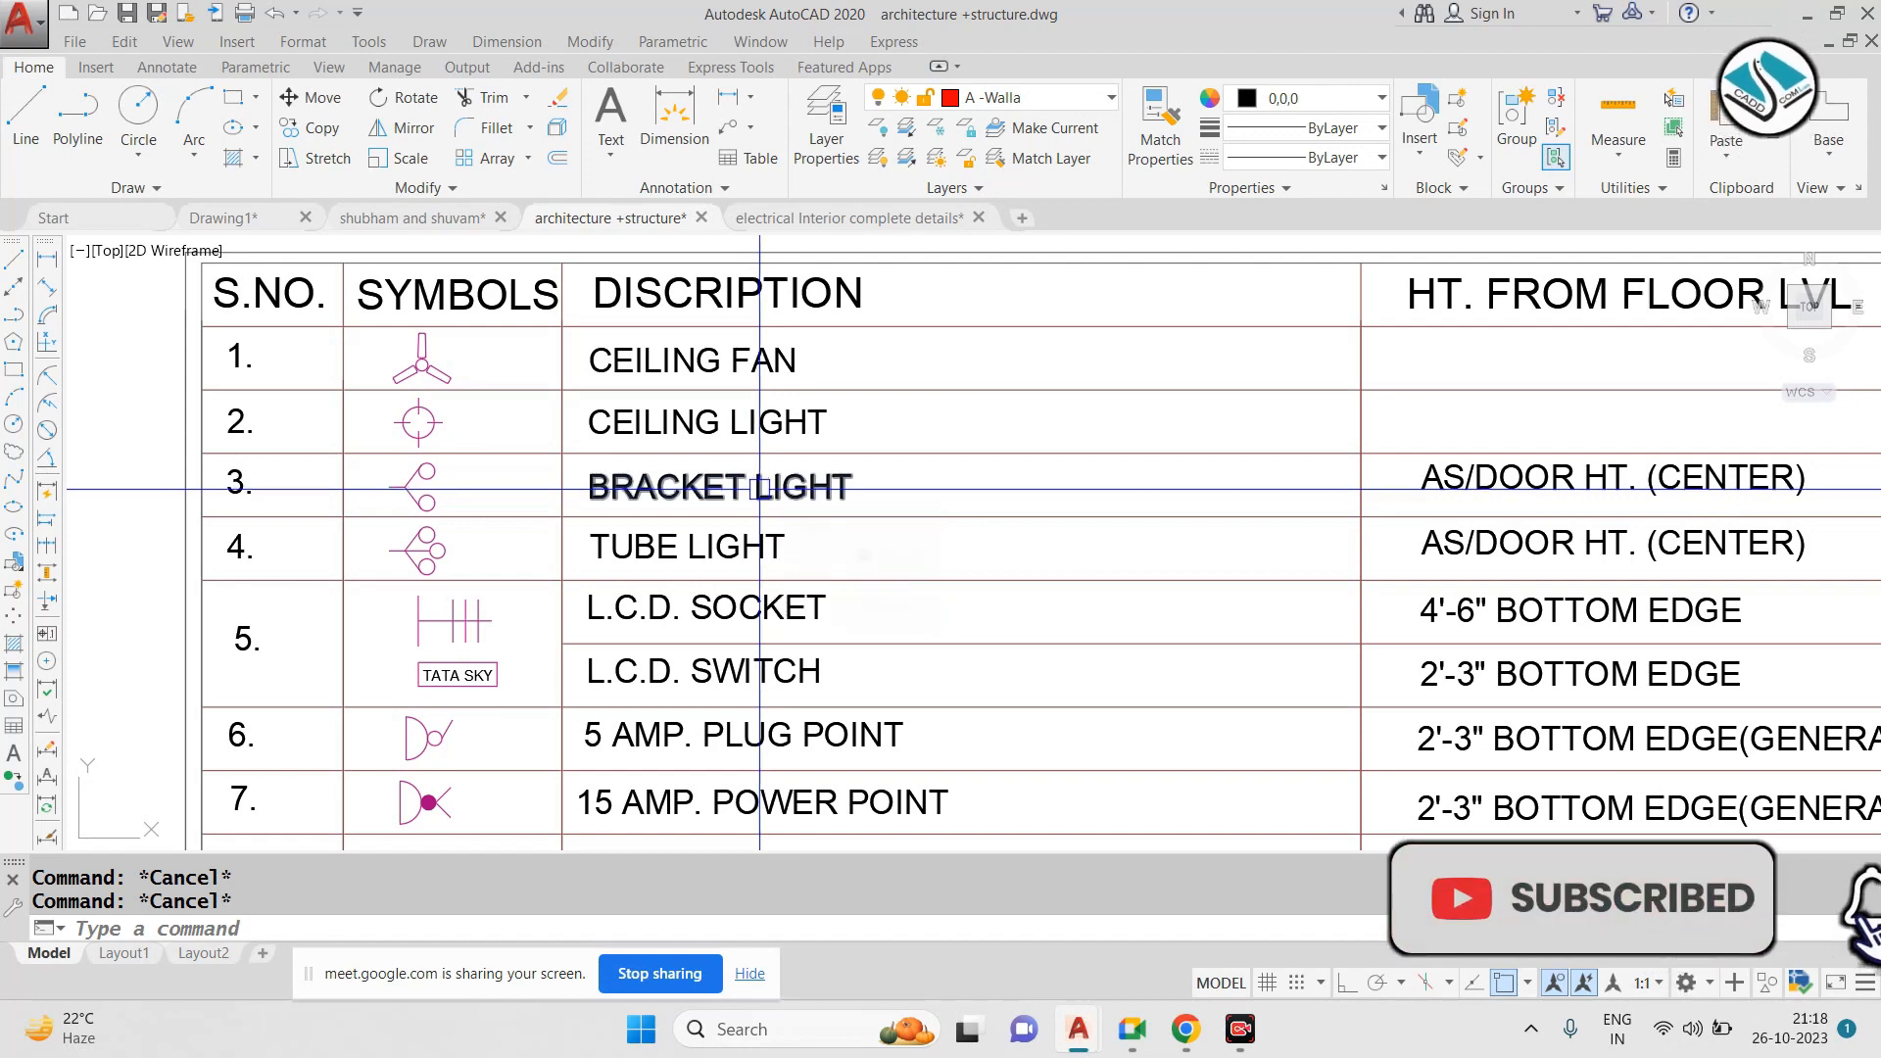
View the drawing's full extents and read the legend's lower rows, from bedside plug points to the M.C.B. box
middle_click(964, 307)
middle_click(965, 306)
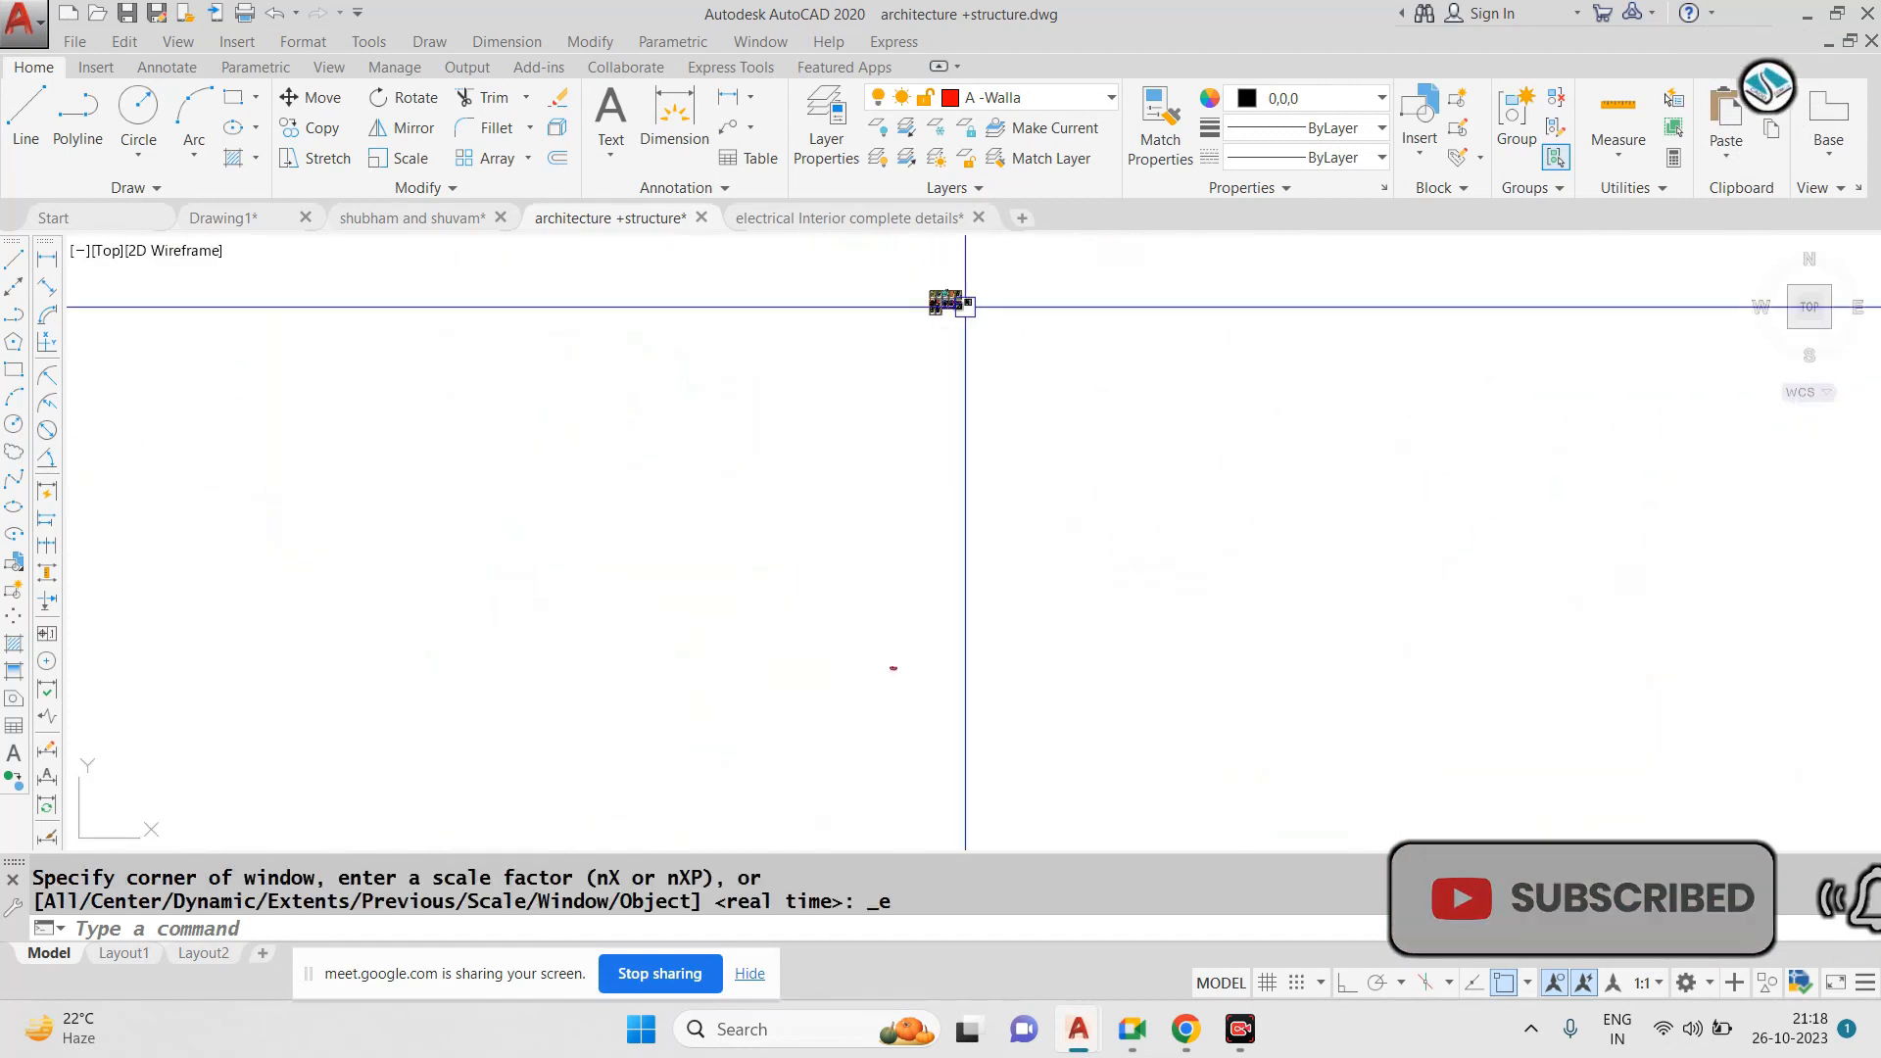
scroll(965, 306, "up", 15)
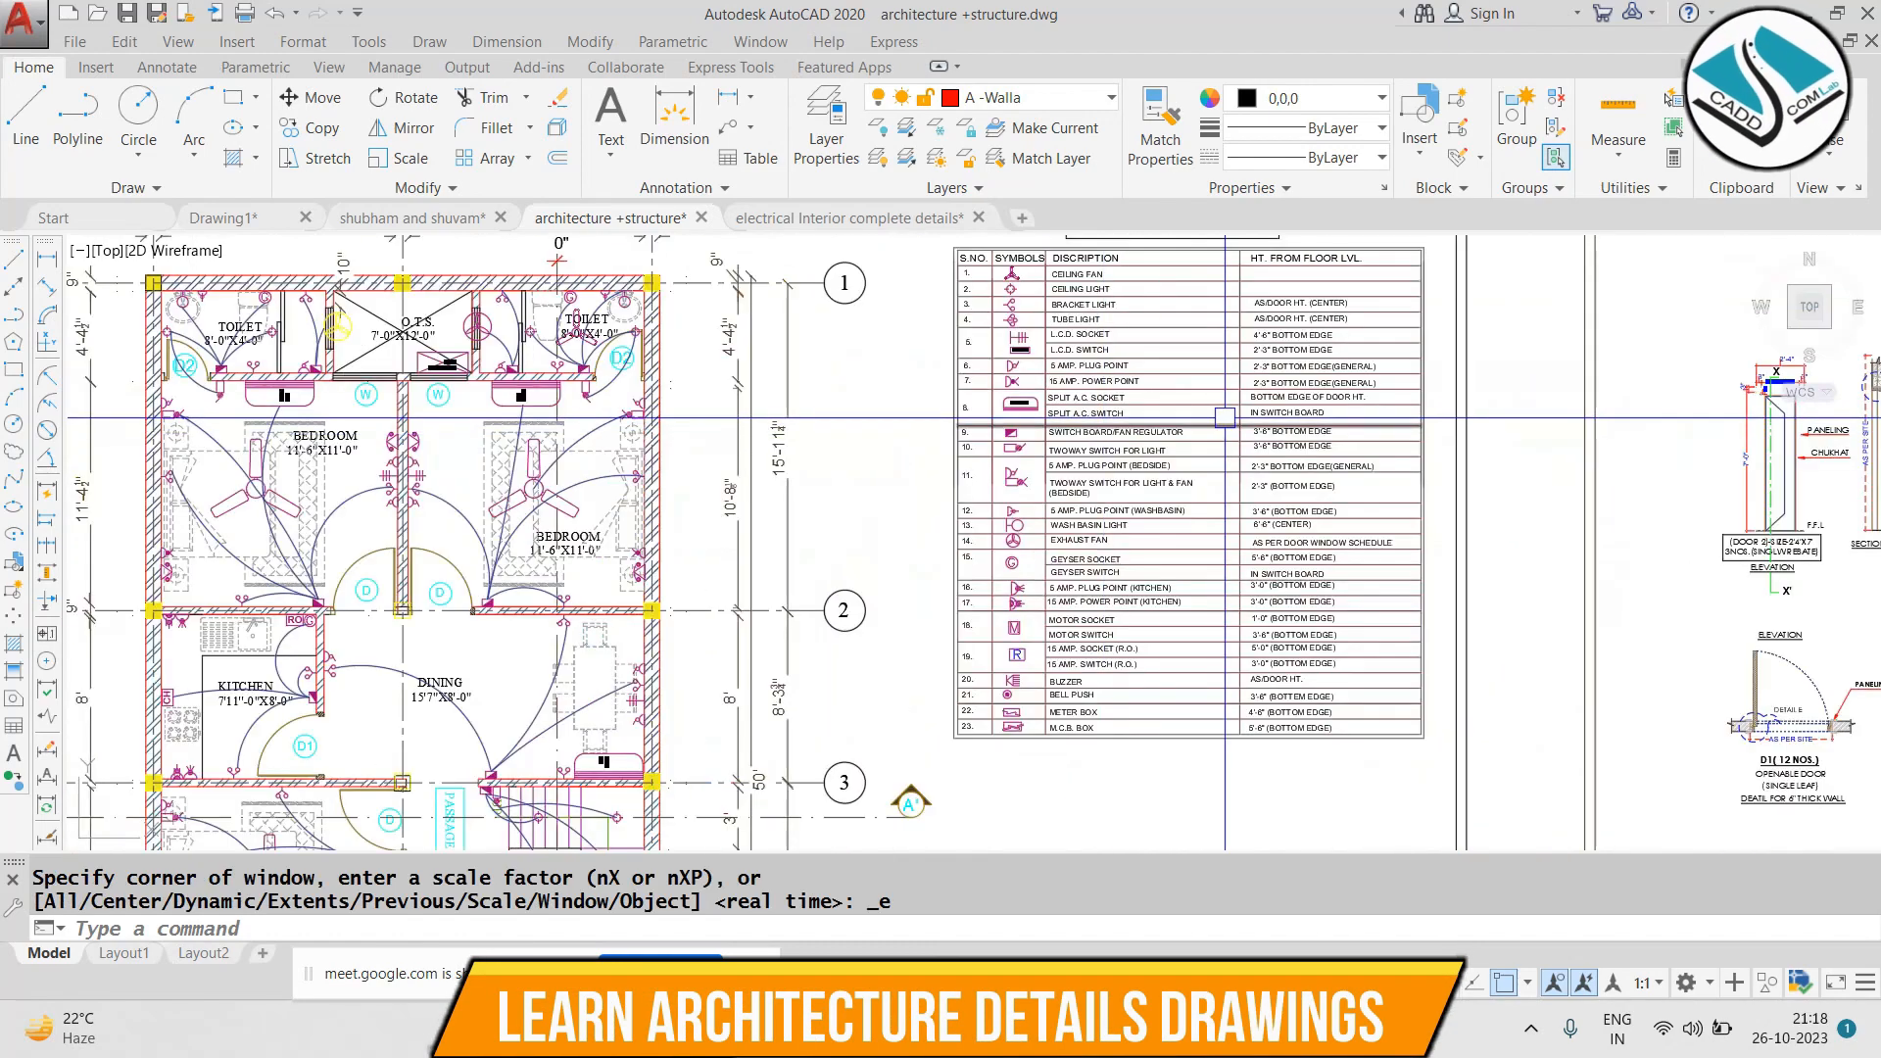
scroll(1224, 418, "up", 6)
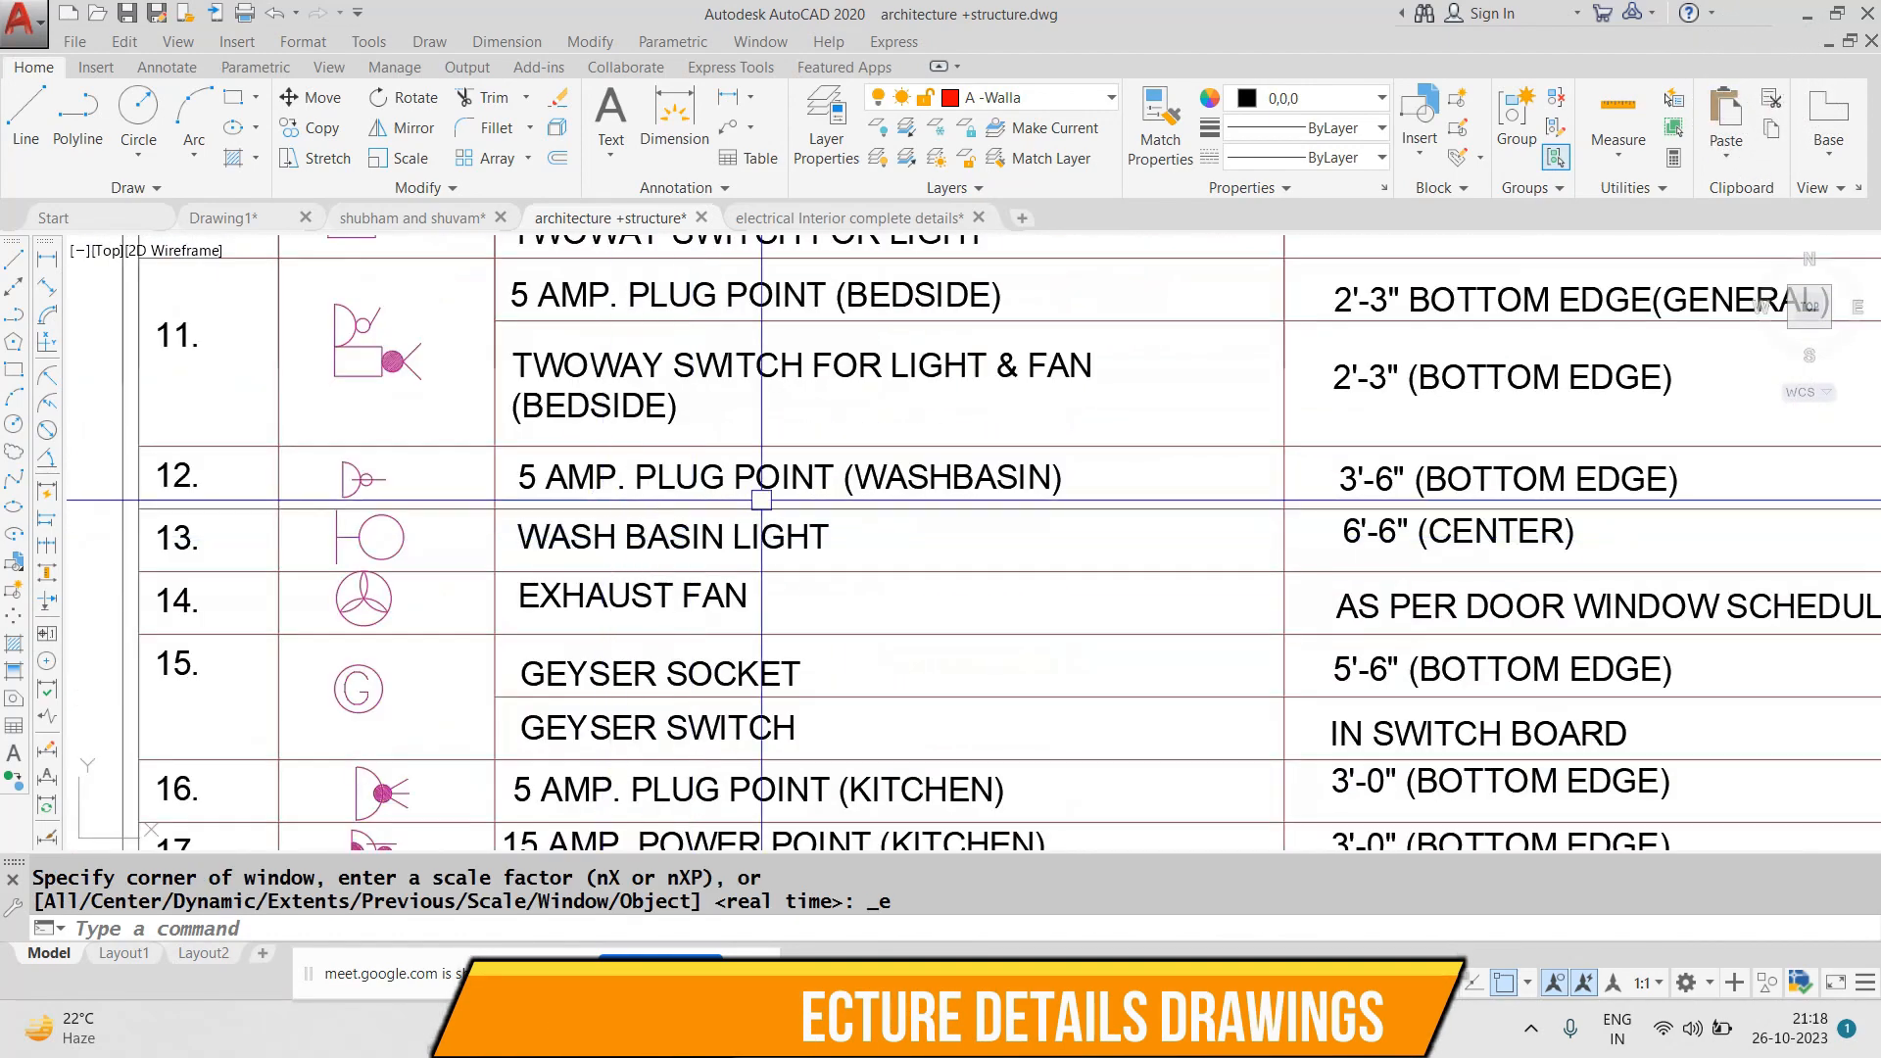
middle_click_drag(1135, 563, 1019, 441)
key("Escape")
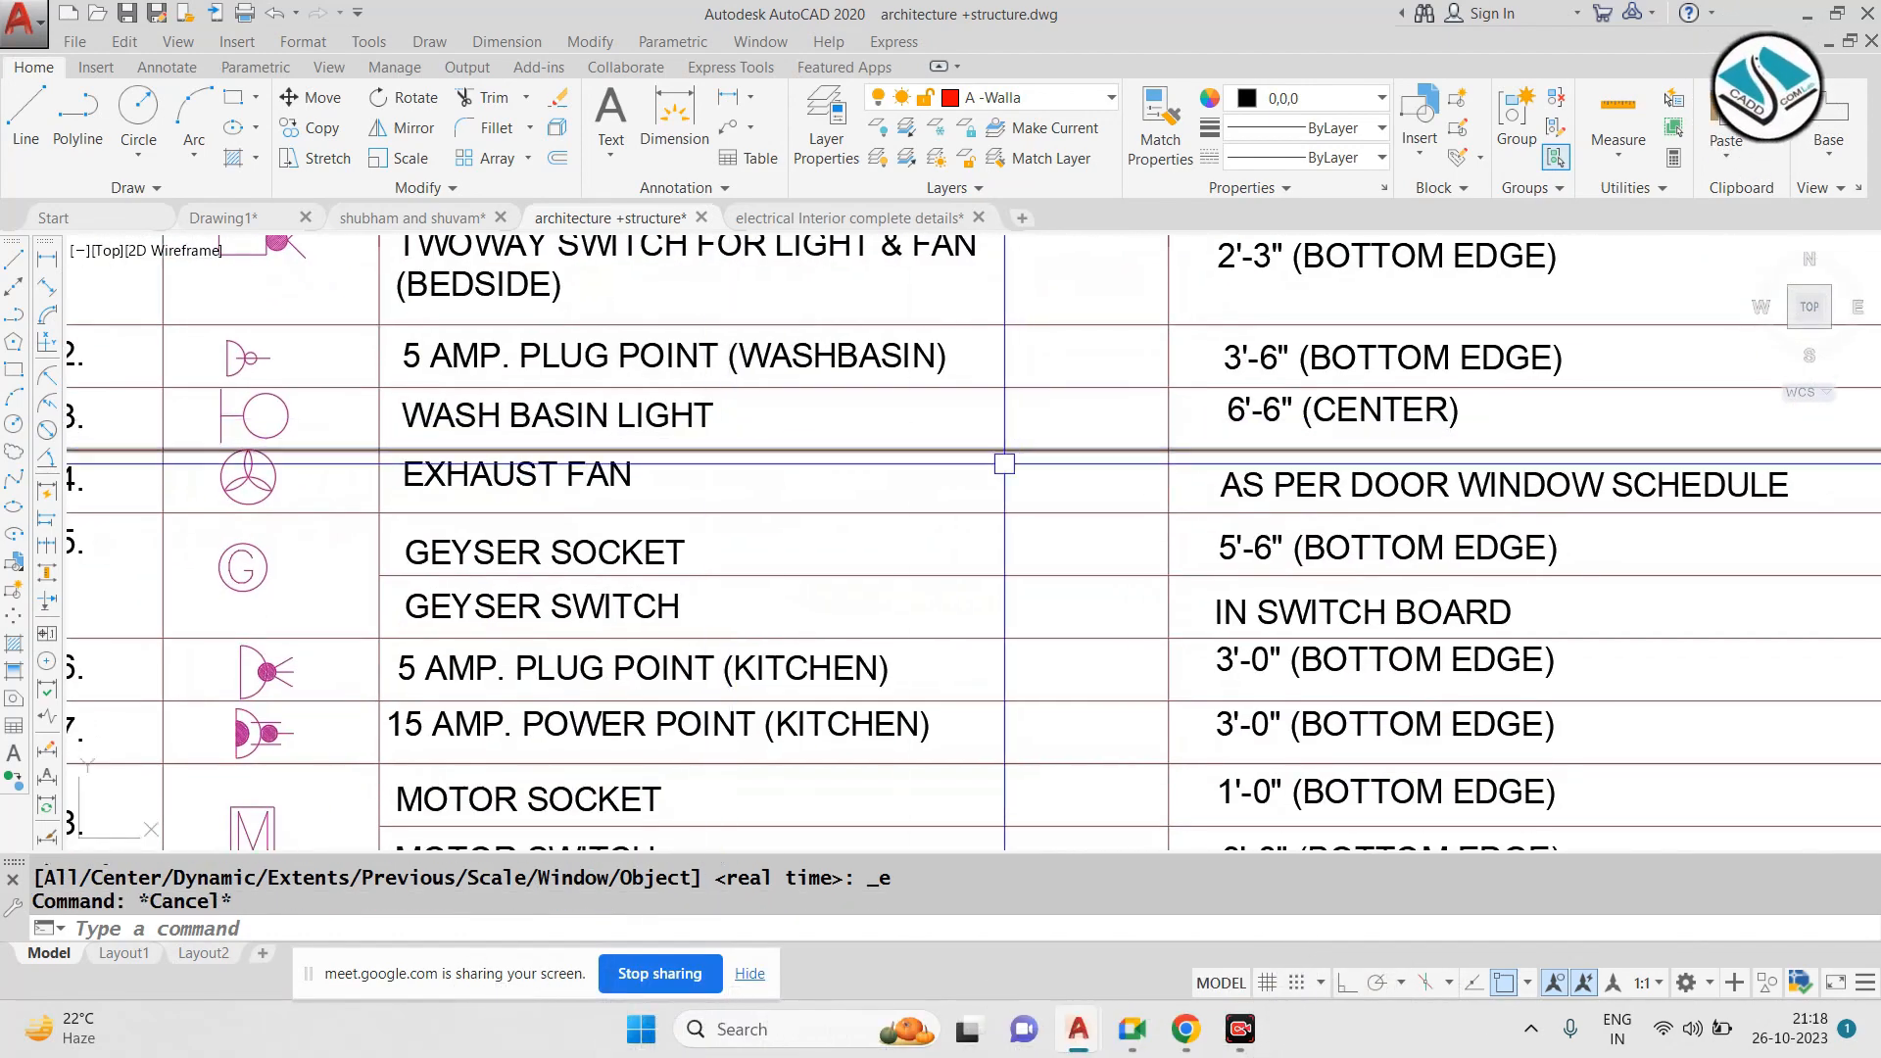
mouse_move(913, 586)
middle_mouse_down()
mouse_move(870, 453)
mouse_move(886, 512)
mouse_move(915, 533)
middle_mouse_up()
middle_click_drag(892, 620, 893, 496)
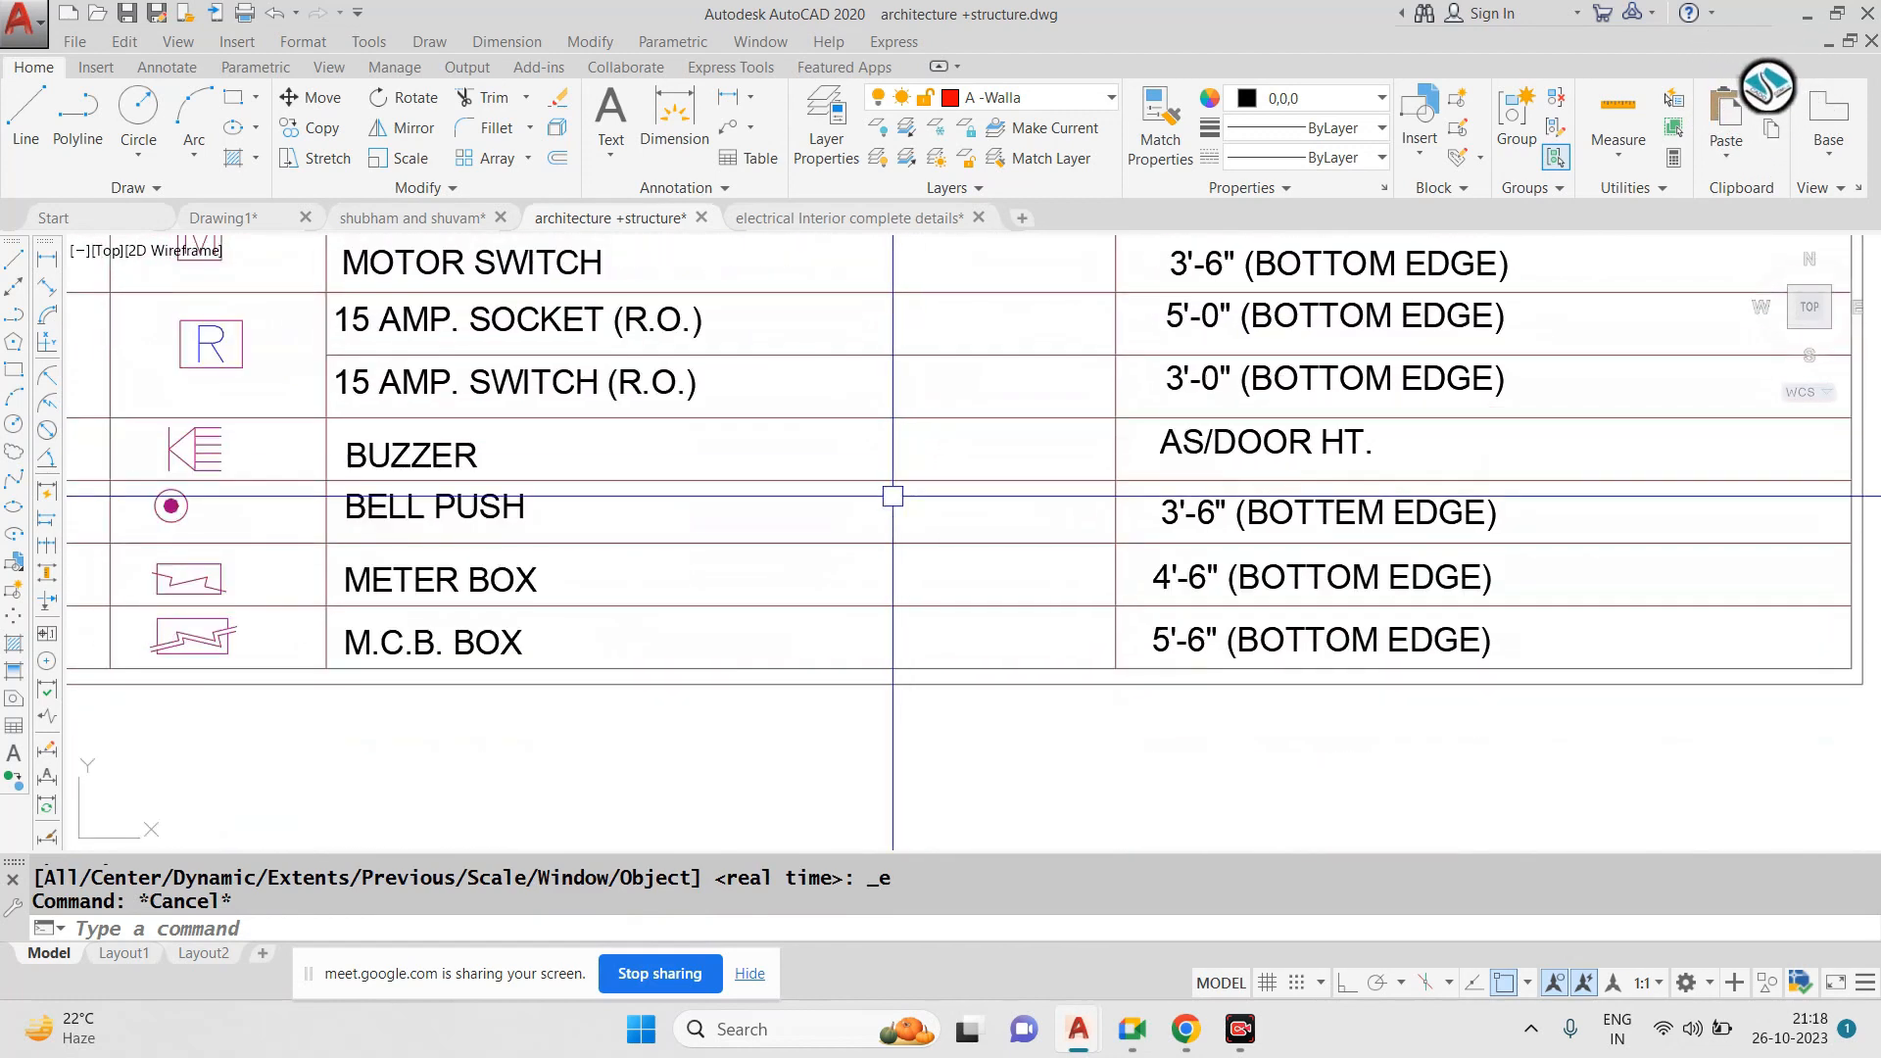
scroll(1087, 774, "down", 5)
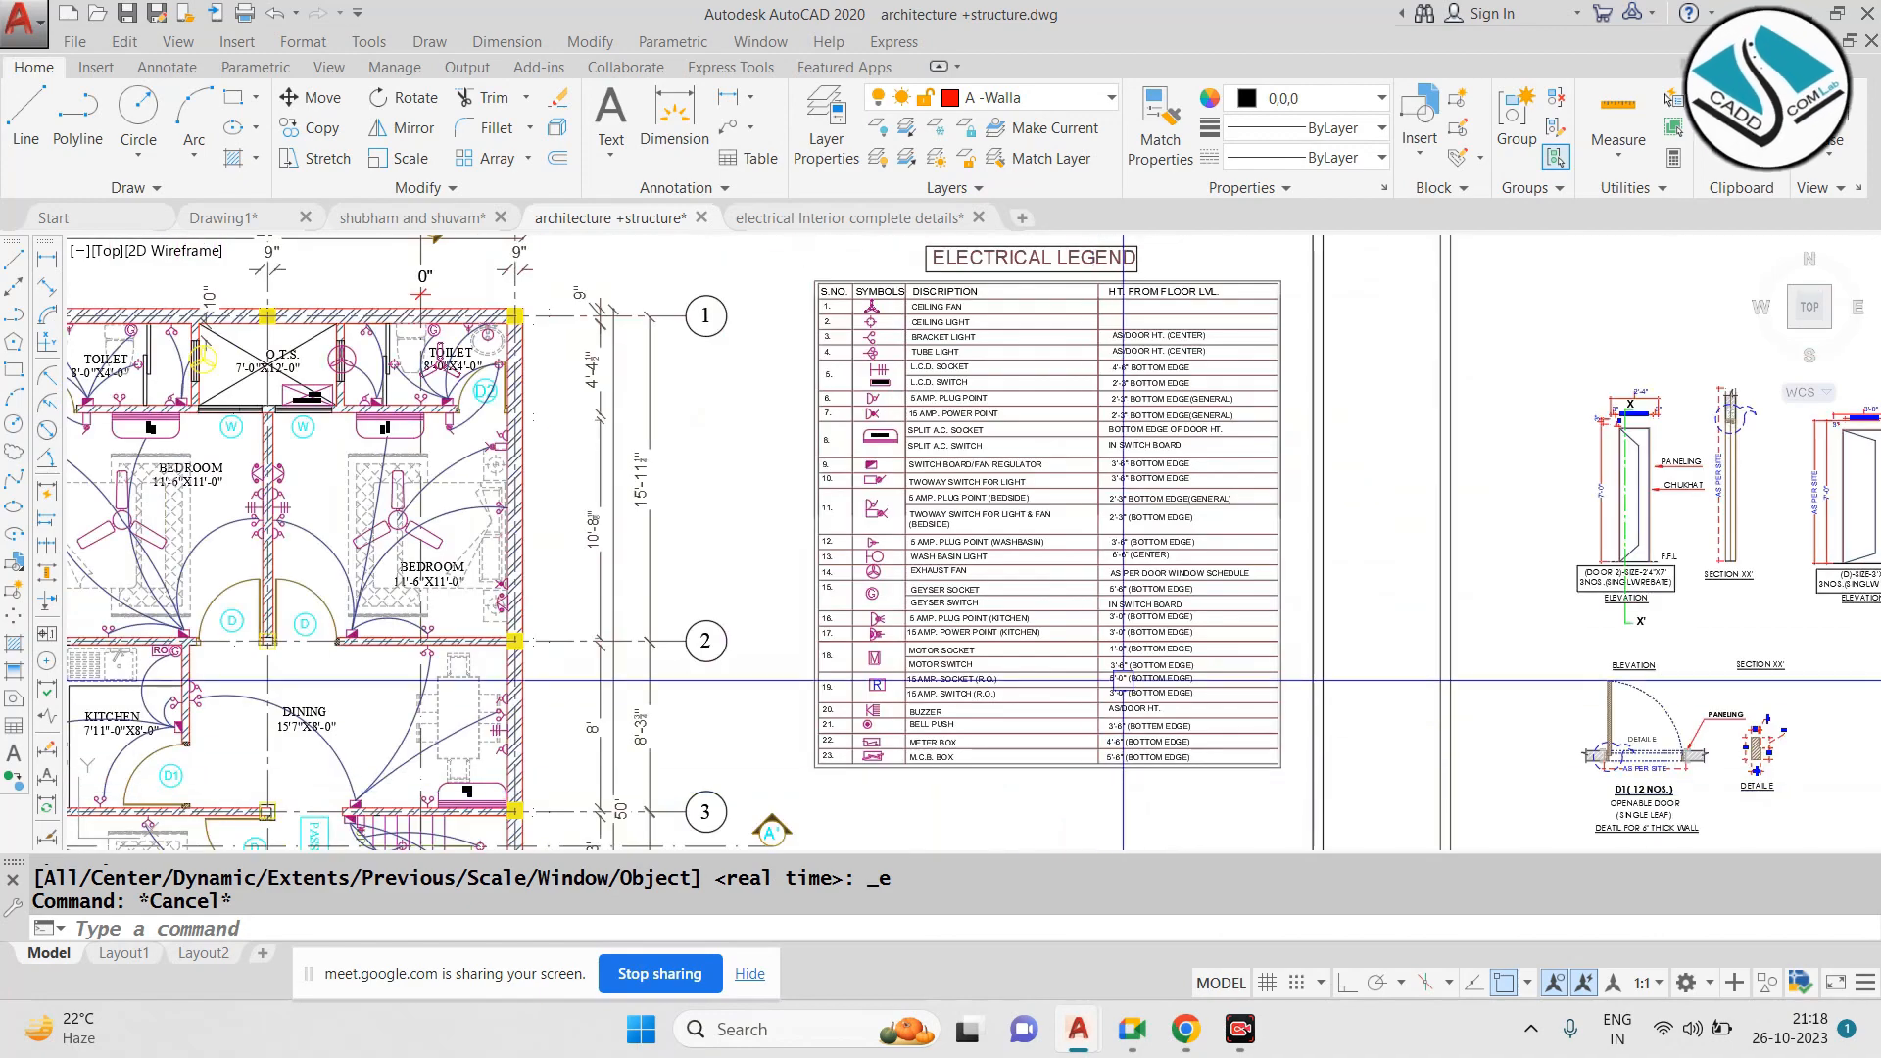
scroll(1044, 323, "up", 5)
scroll(1058, 392, "down", 5)
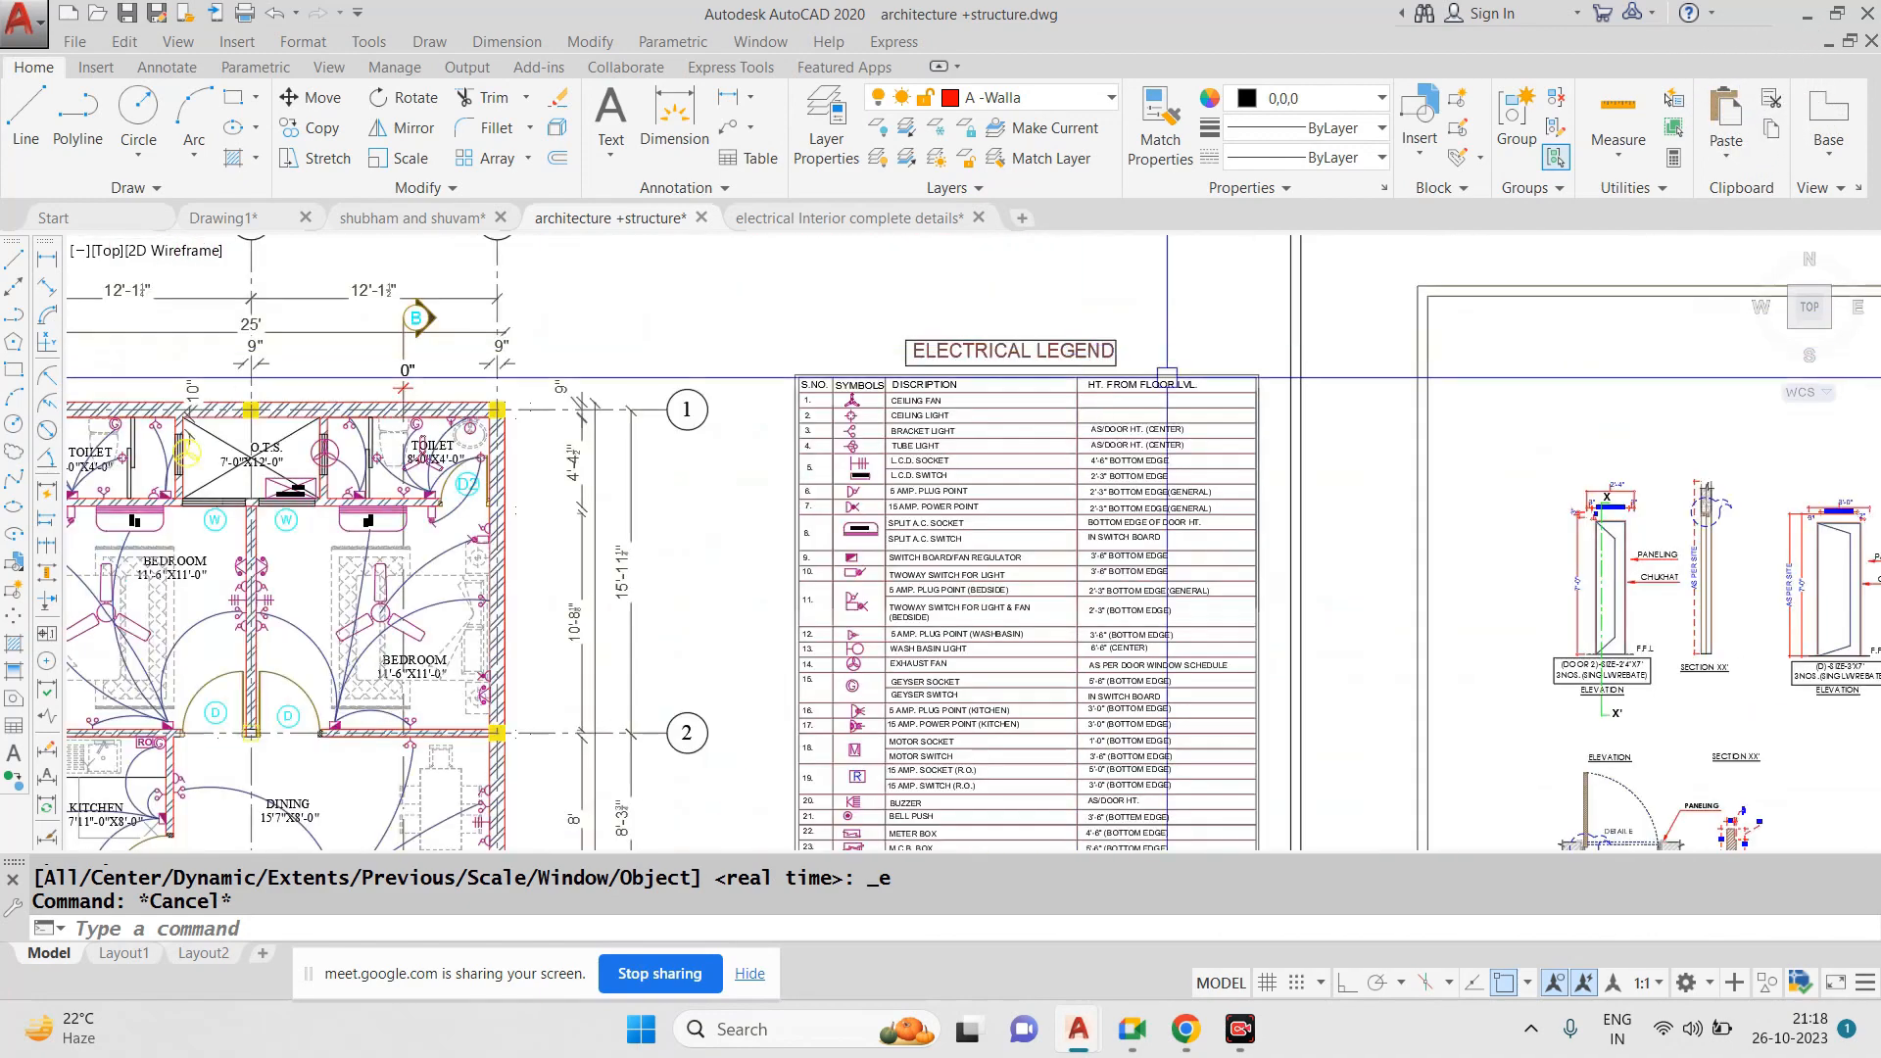
Examine the toilet exhaust fans, bedroom fixtures and wiring on the electrical plan and the neighbouring sheets
key("Escape")
middle_click_drag(687, 448, 1331, 445)
scroll(1090, 549, "up", 2)
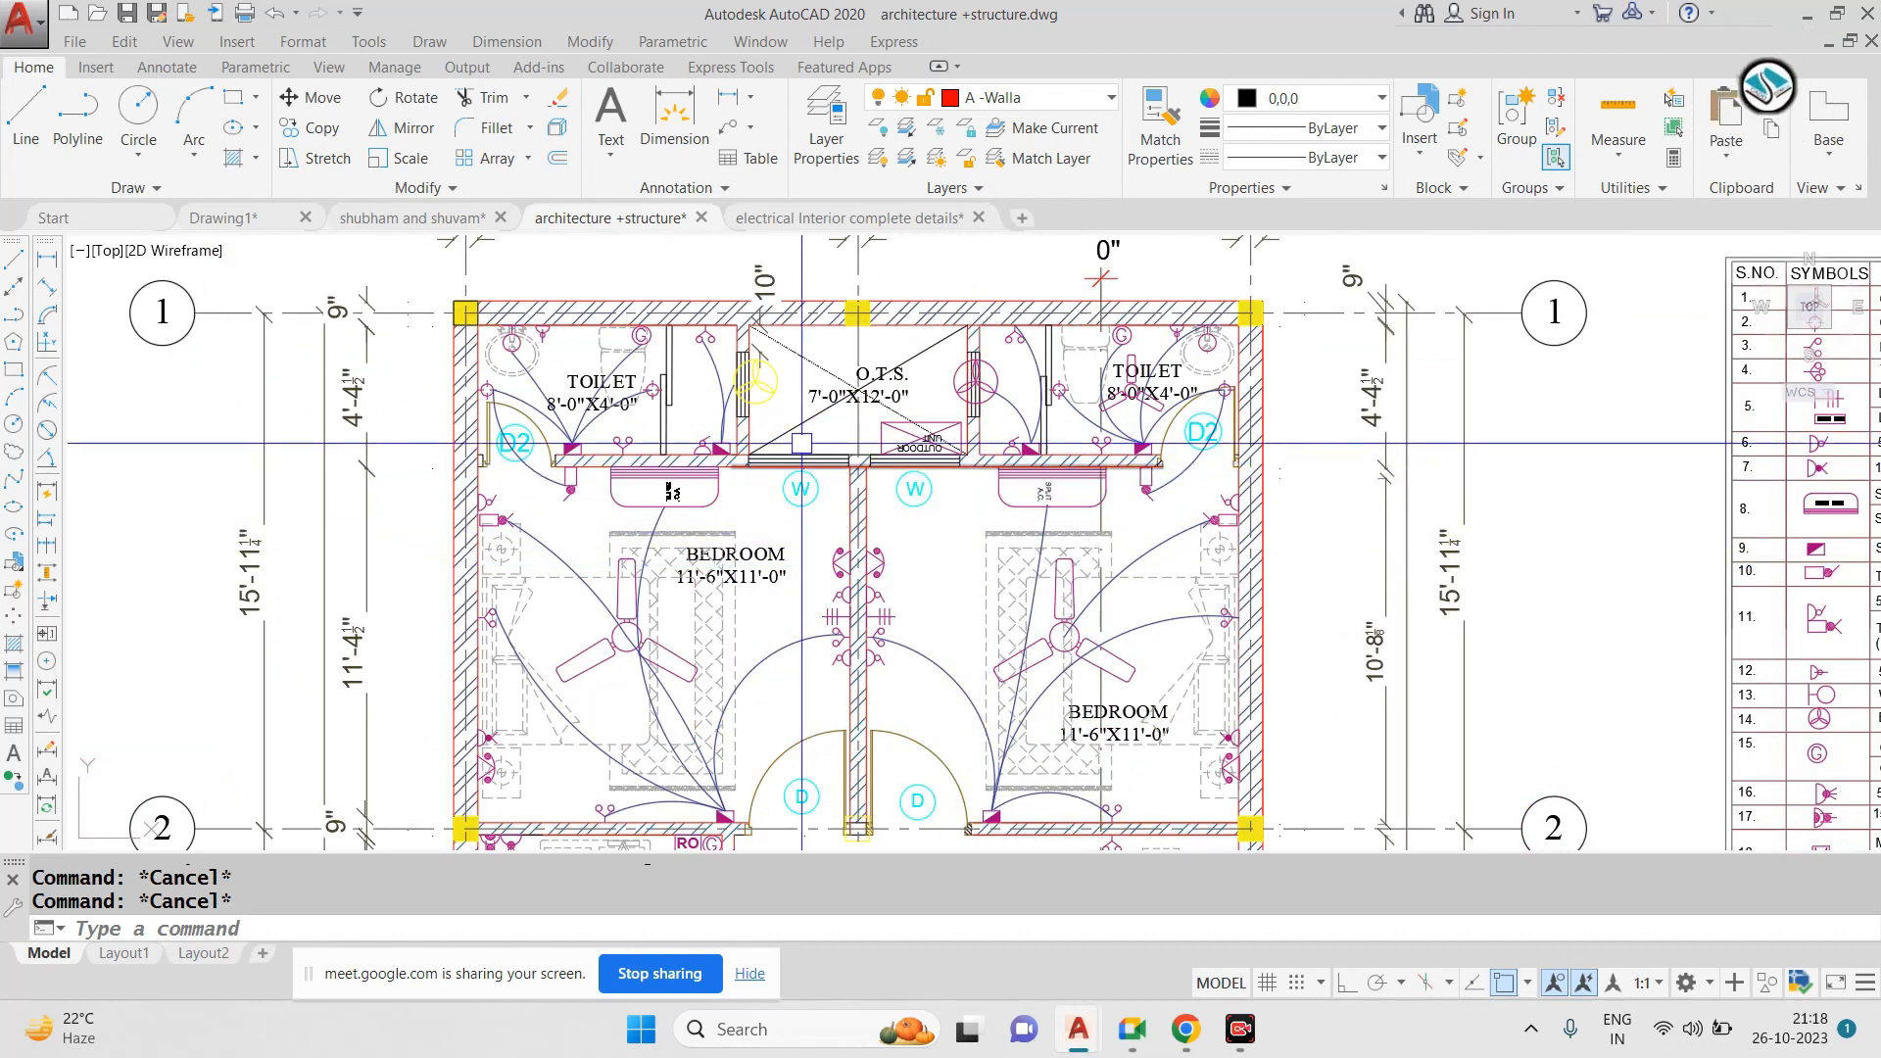
scroll(682, 393, "down", 2)
scroll(789, 330, "up", 2)
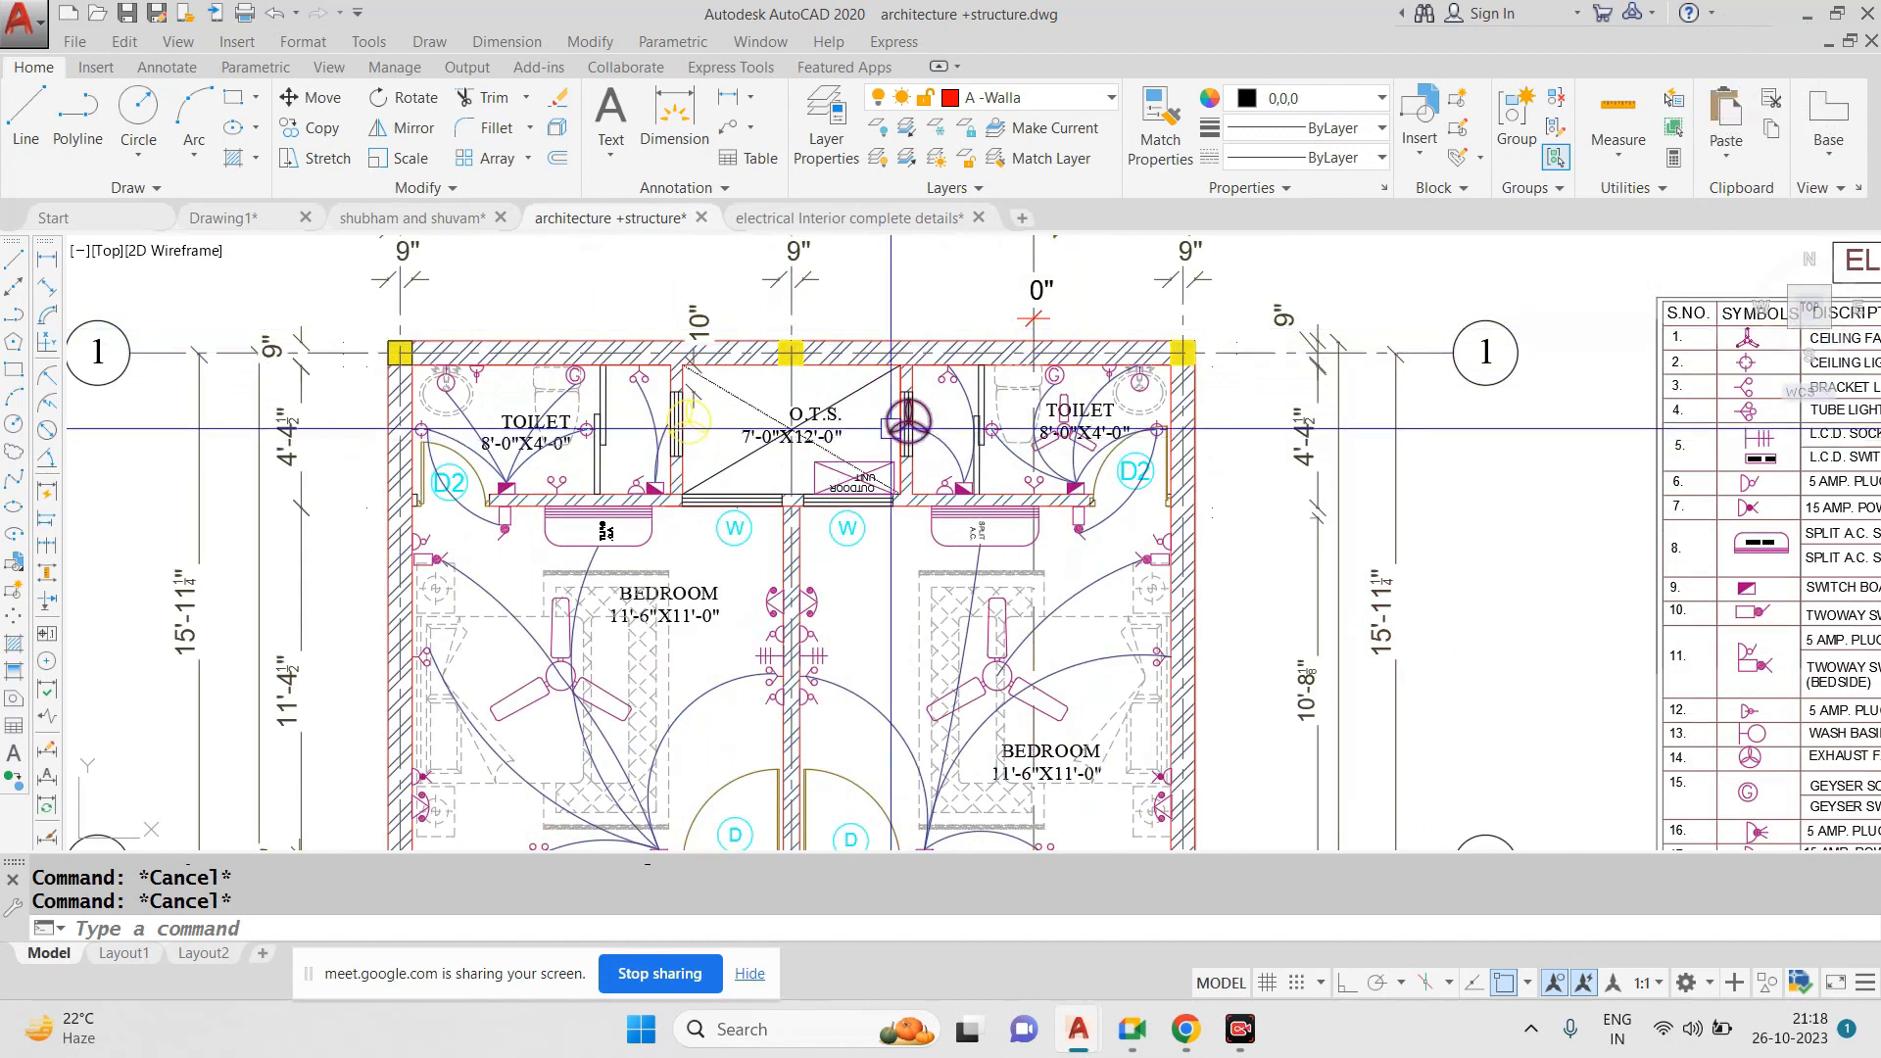
scroll(890, 428, "down", 5)
scroll(654, 368, "up", 3)
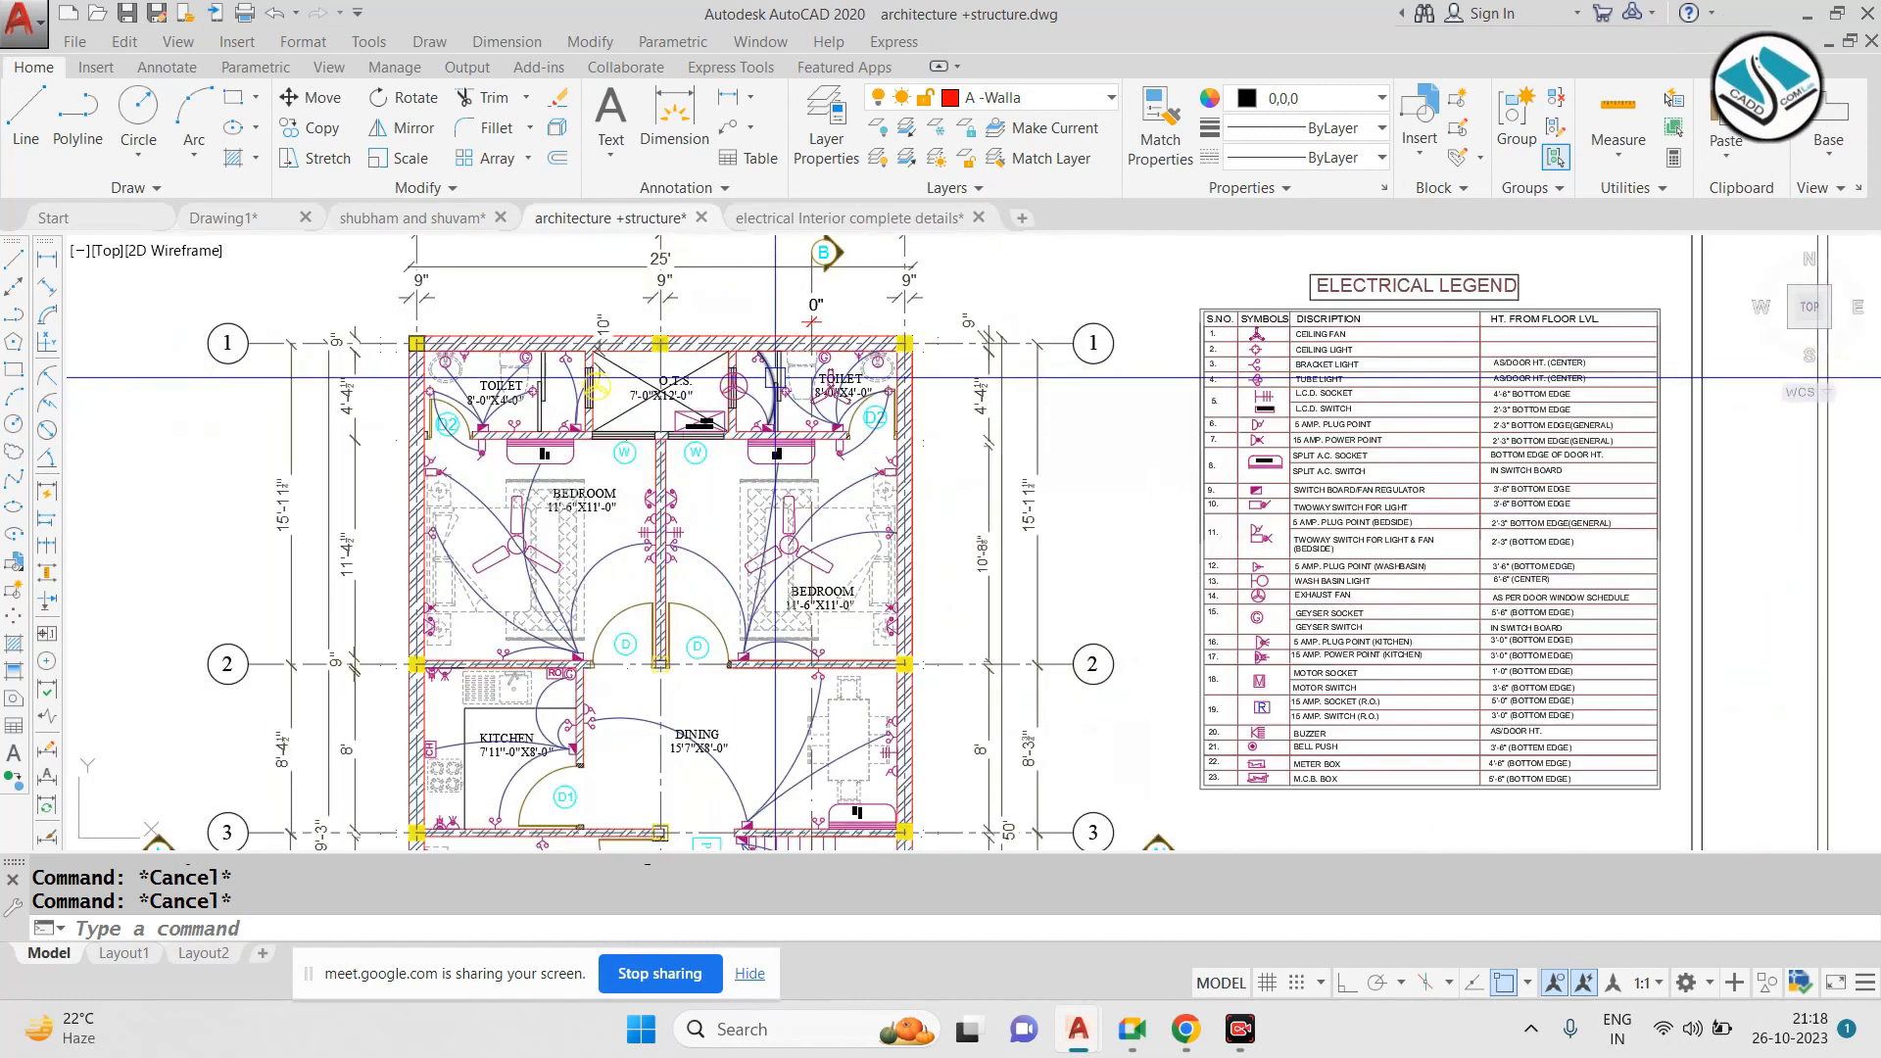
scroll(775, 377, "up", 2)
scroll(783, 446, "down", 2)
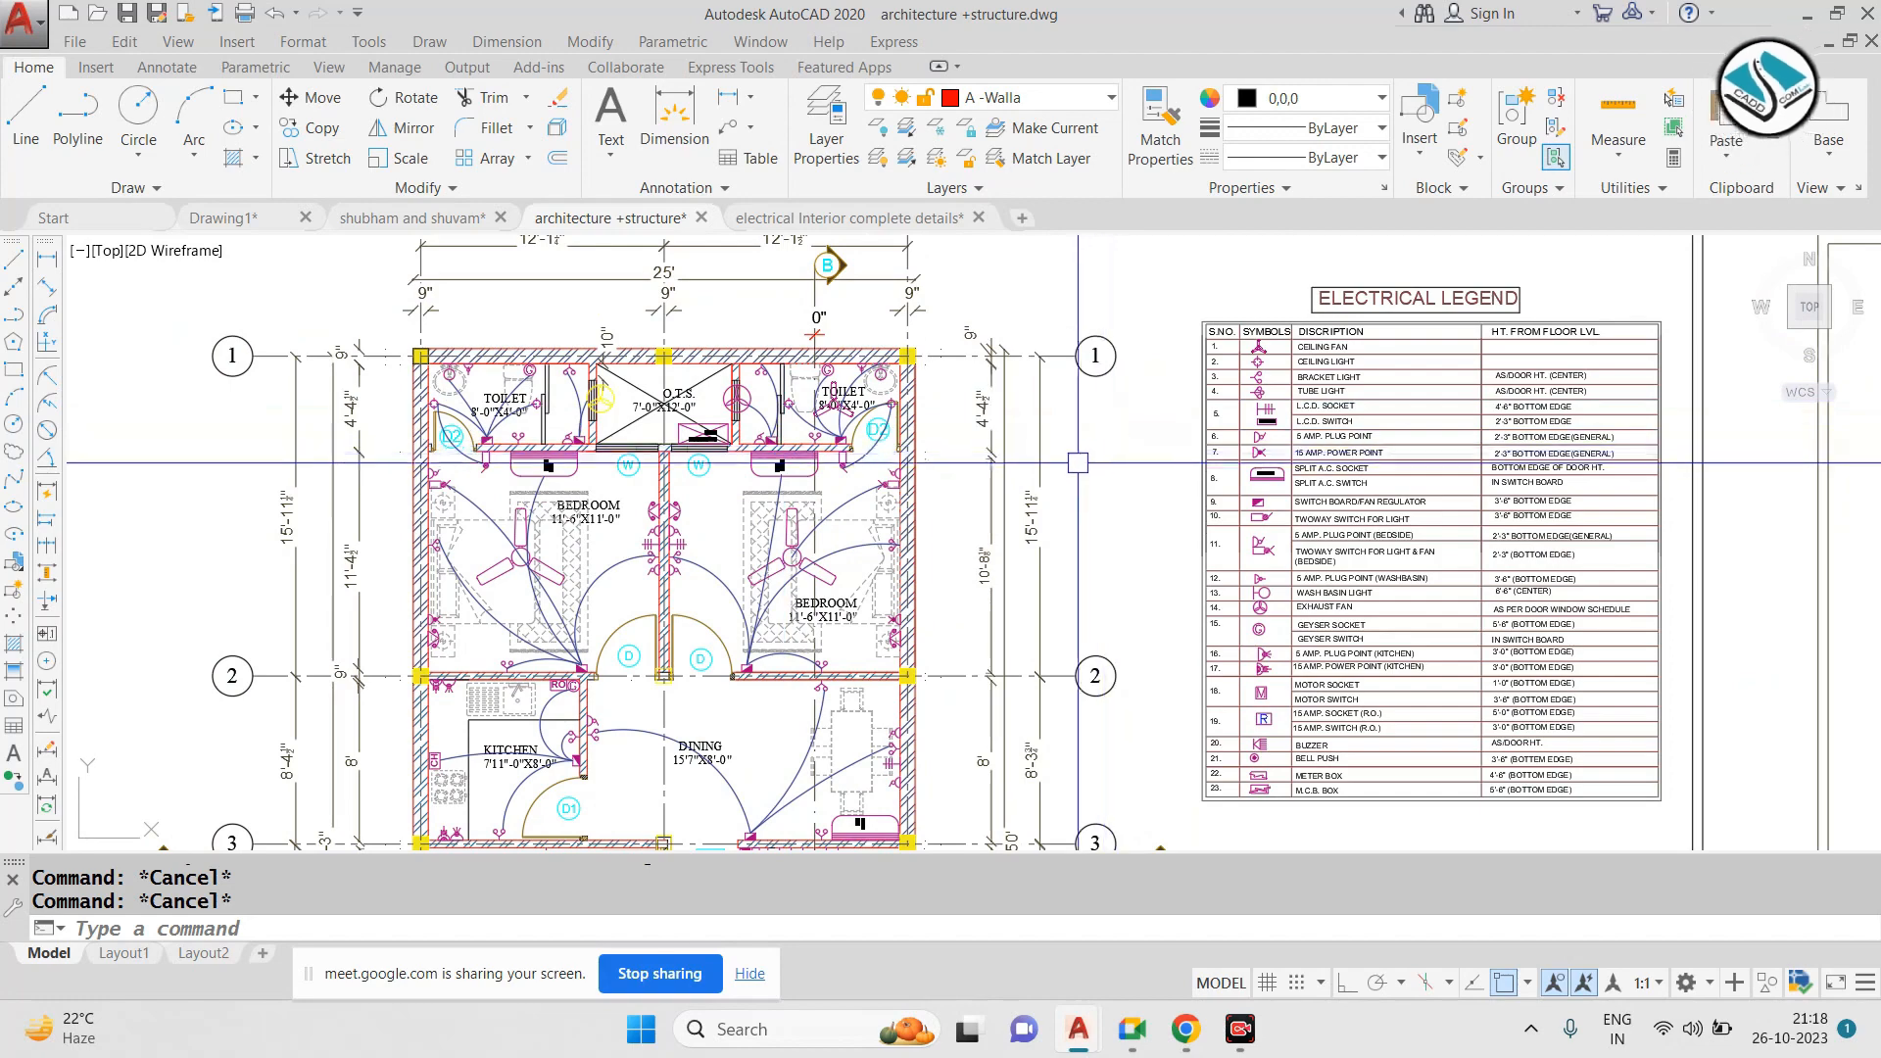
scroll(976, 493, "down", 6)
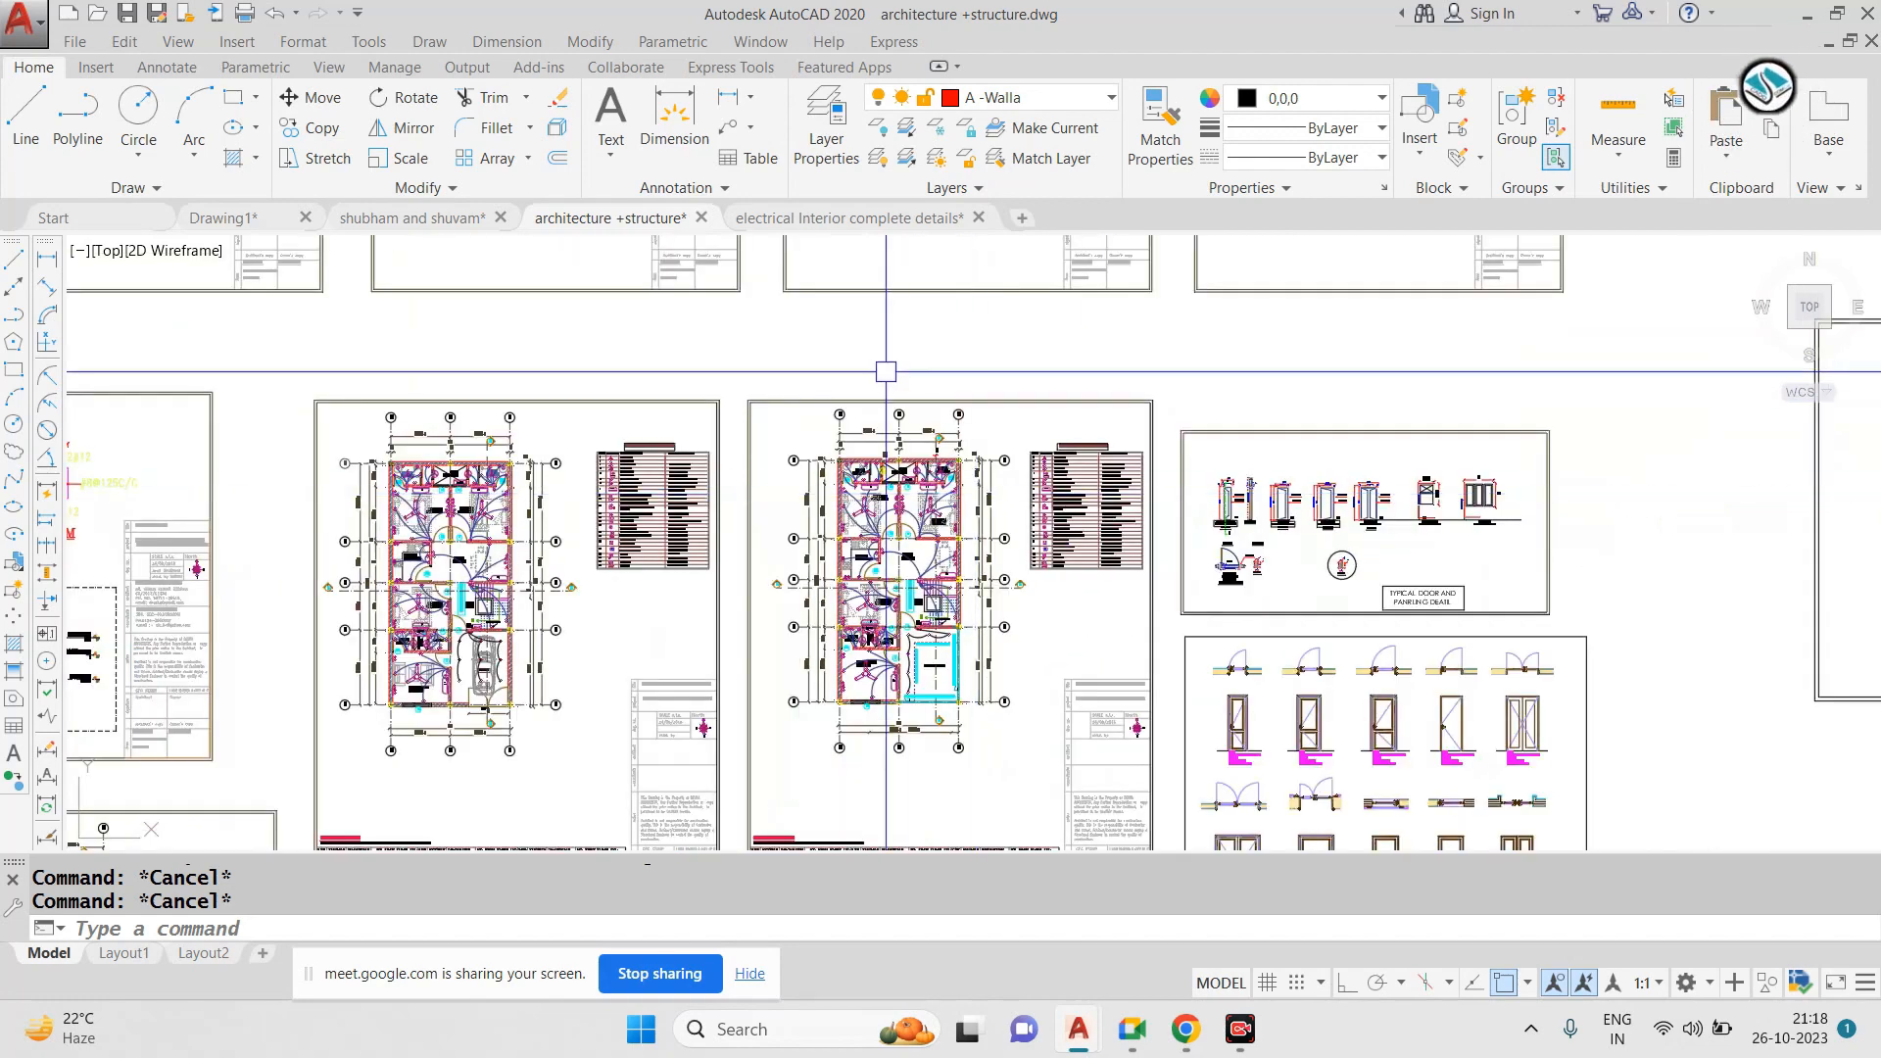
Check the toilets and bedrooms on the electrical plan, and switch to the "electrical Interior complete details" drawing to survey its sheets
scroll(925, 477, "up", 6)
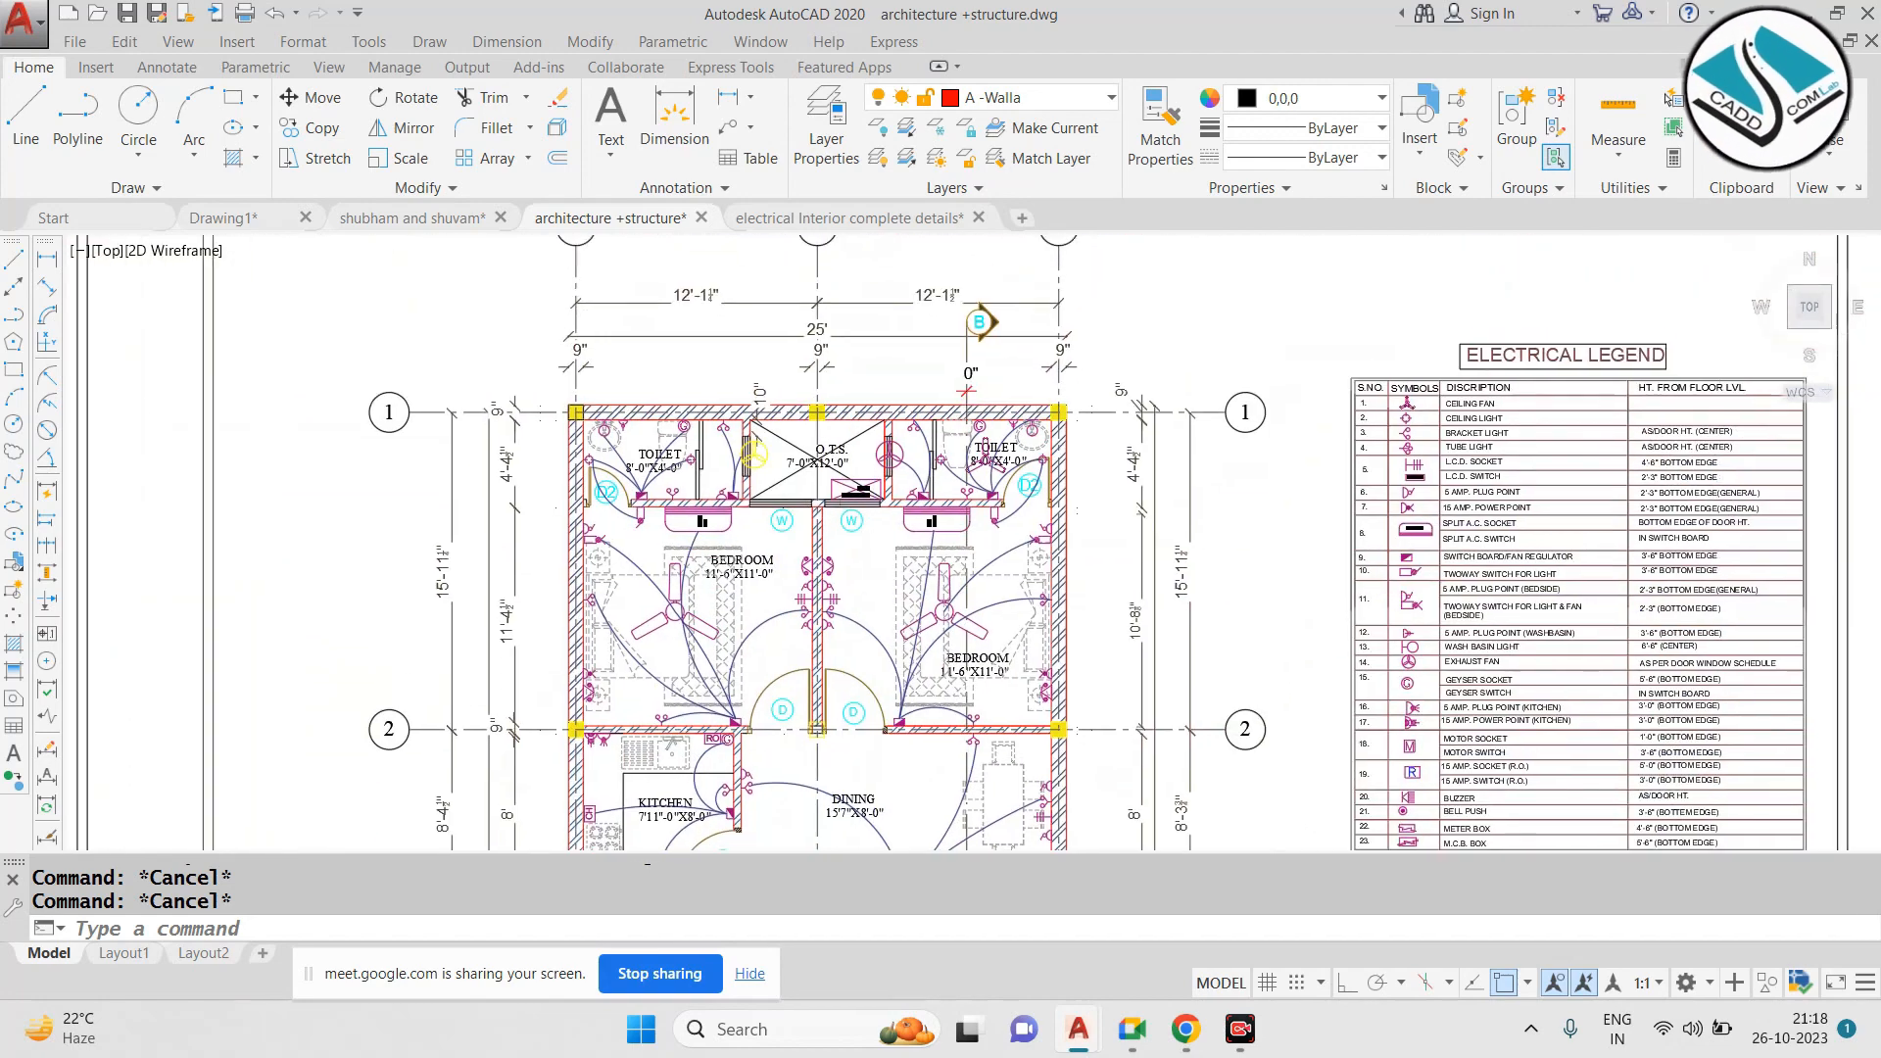
scroll(868, 487, "up", 2)
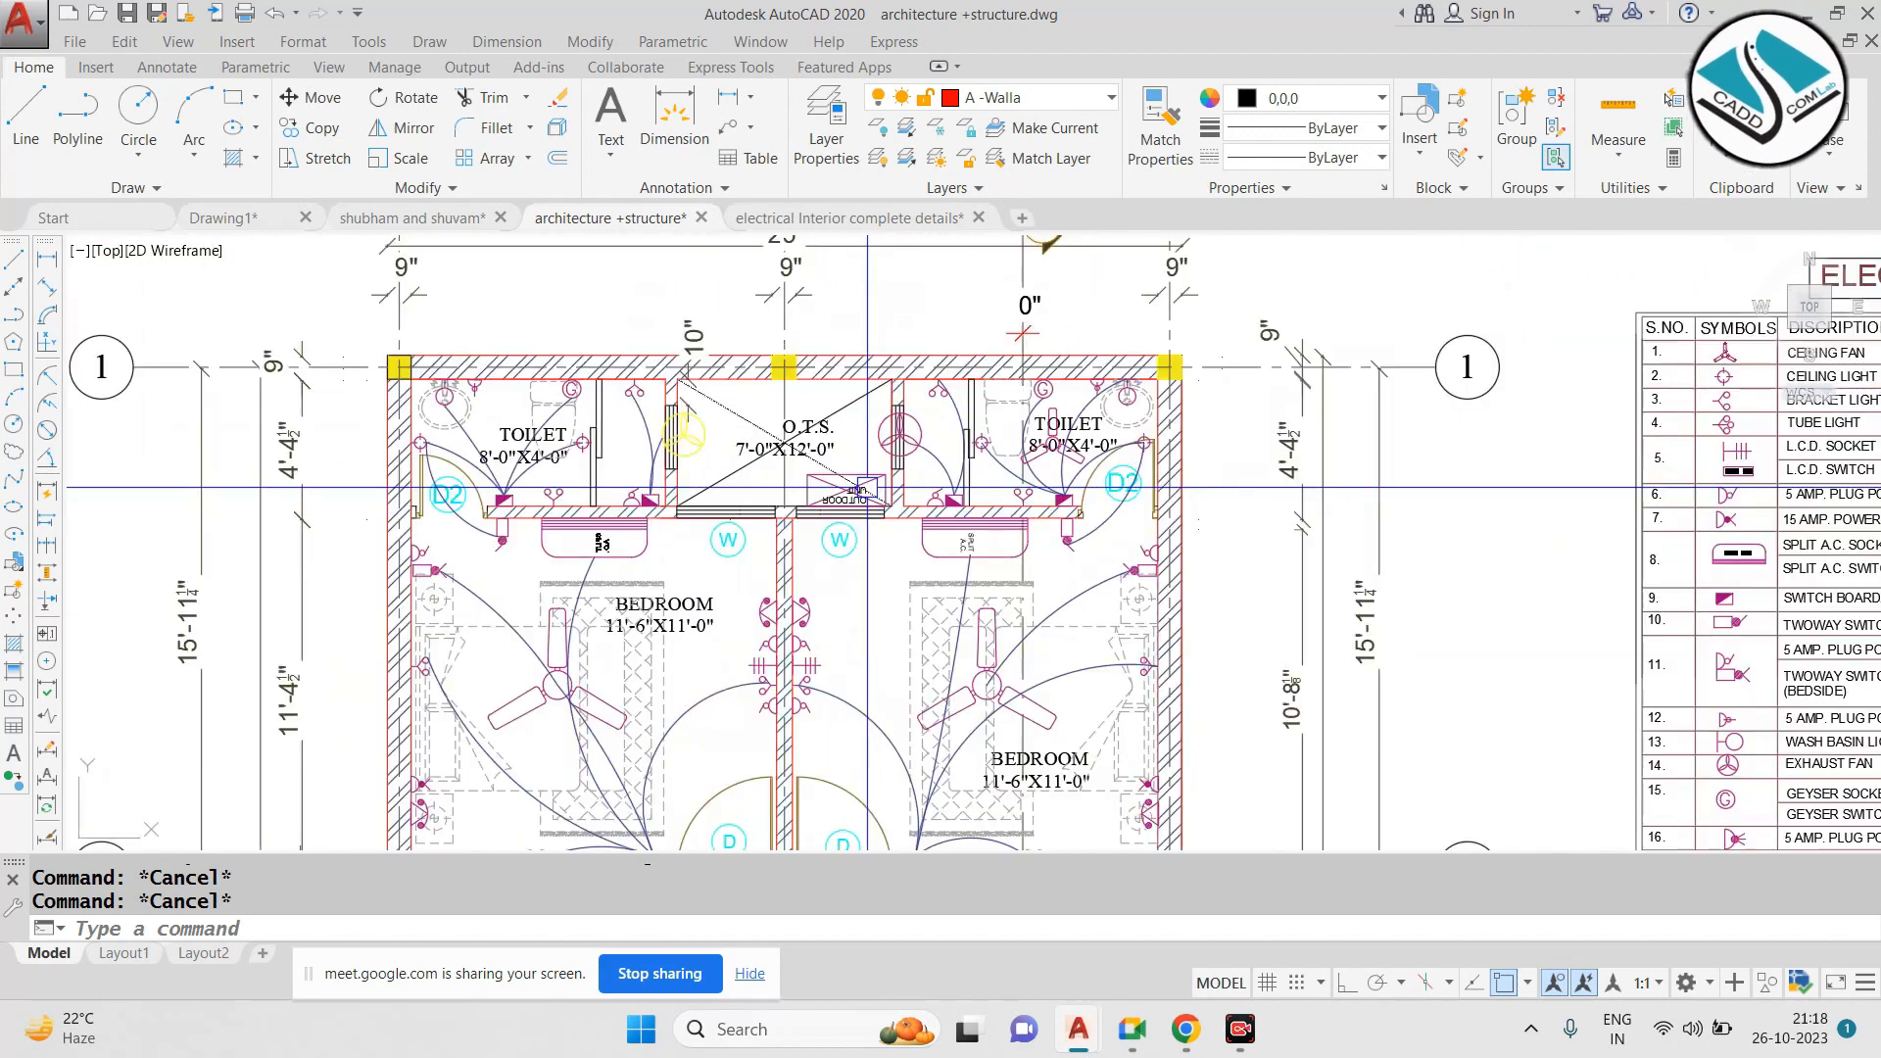
left_click(809, 220)
middle_click_drag(347, 556, 943, 457)
scroll(943, 458, "up", 2)
key("Escape")
scroll(818, 489, "down", 4)
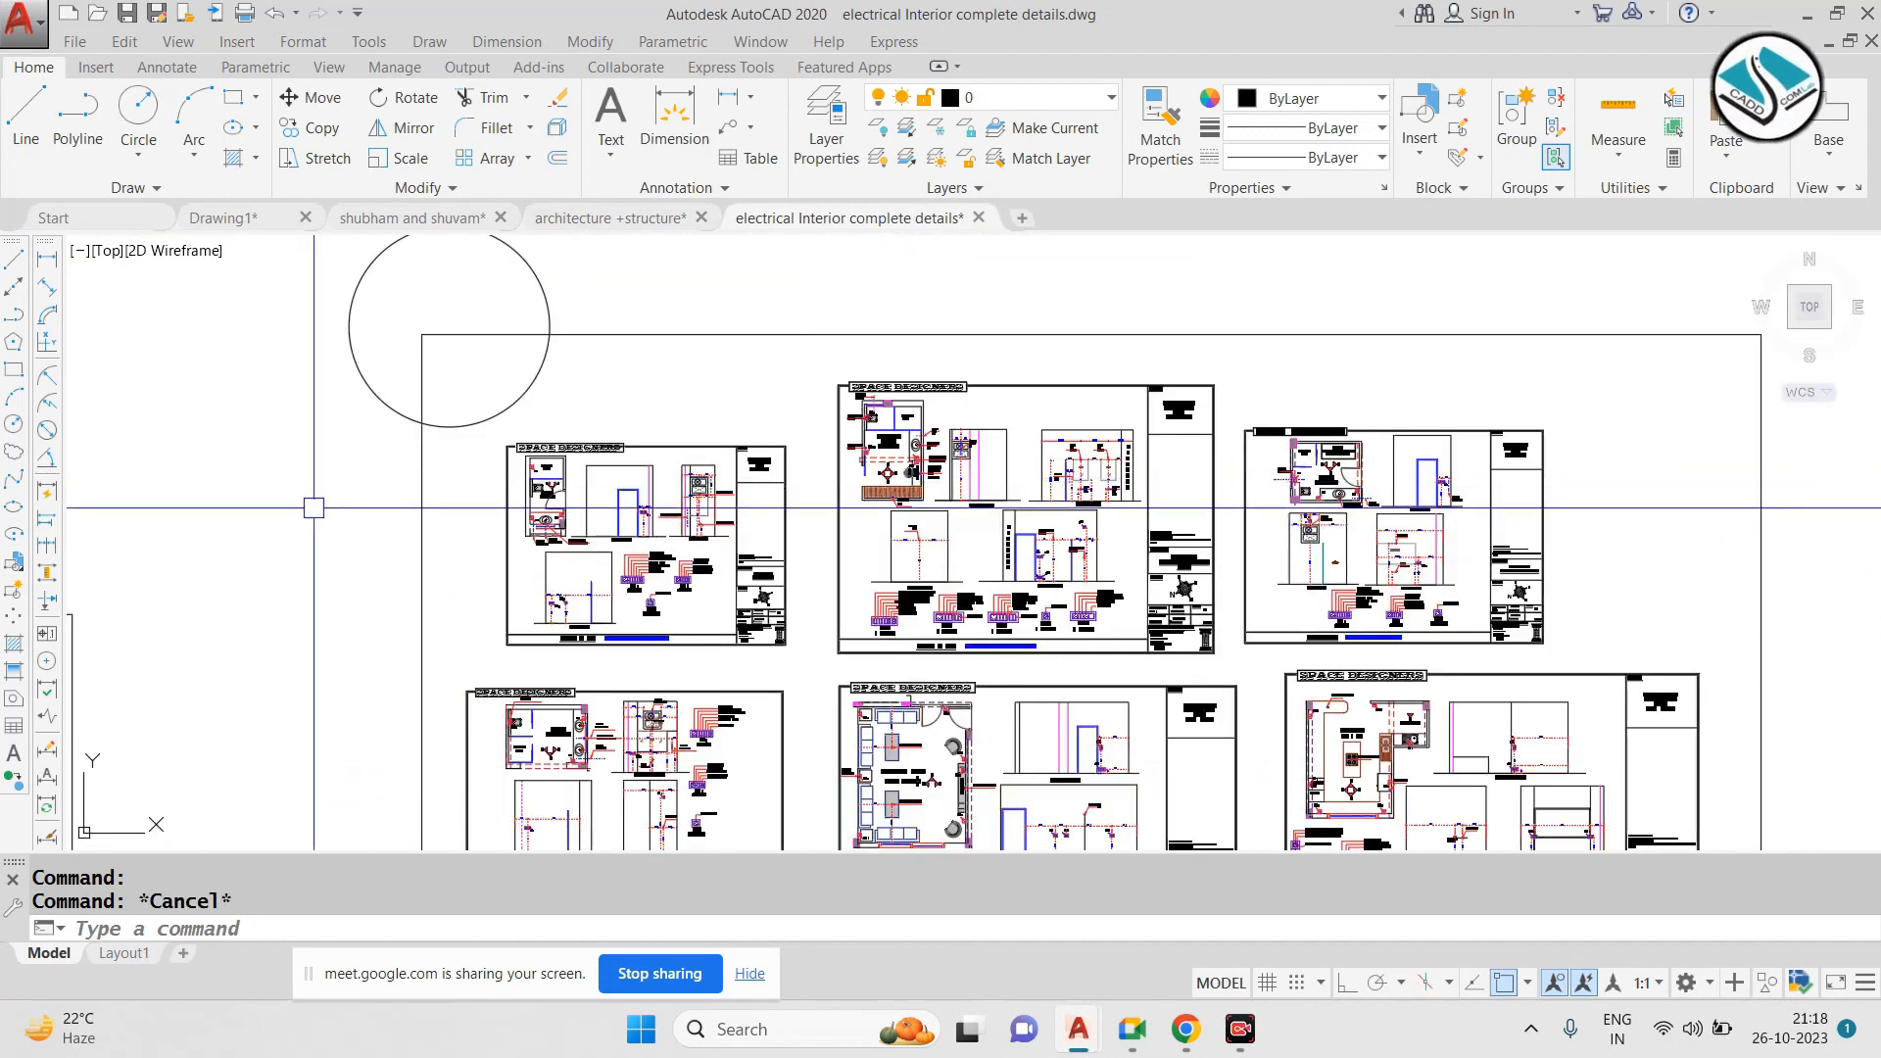
Examine the guest toilet and 13'-0" x 10'-0" toilet electrical sheets, including their plans, elevations and switchboard details
scroll(401, 513, "up", 4)
scroll(914, 521, "up", 2)
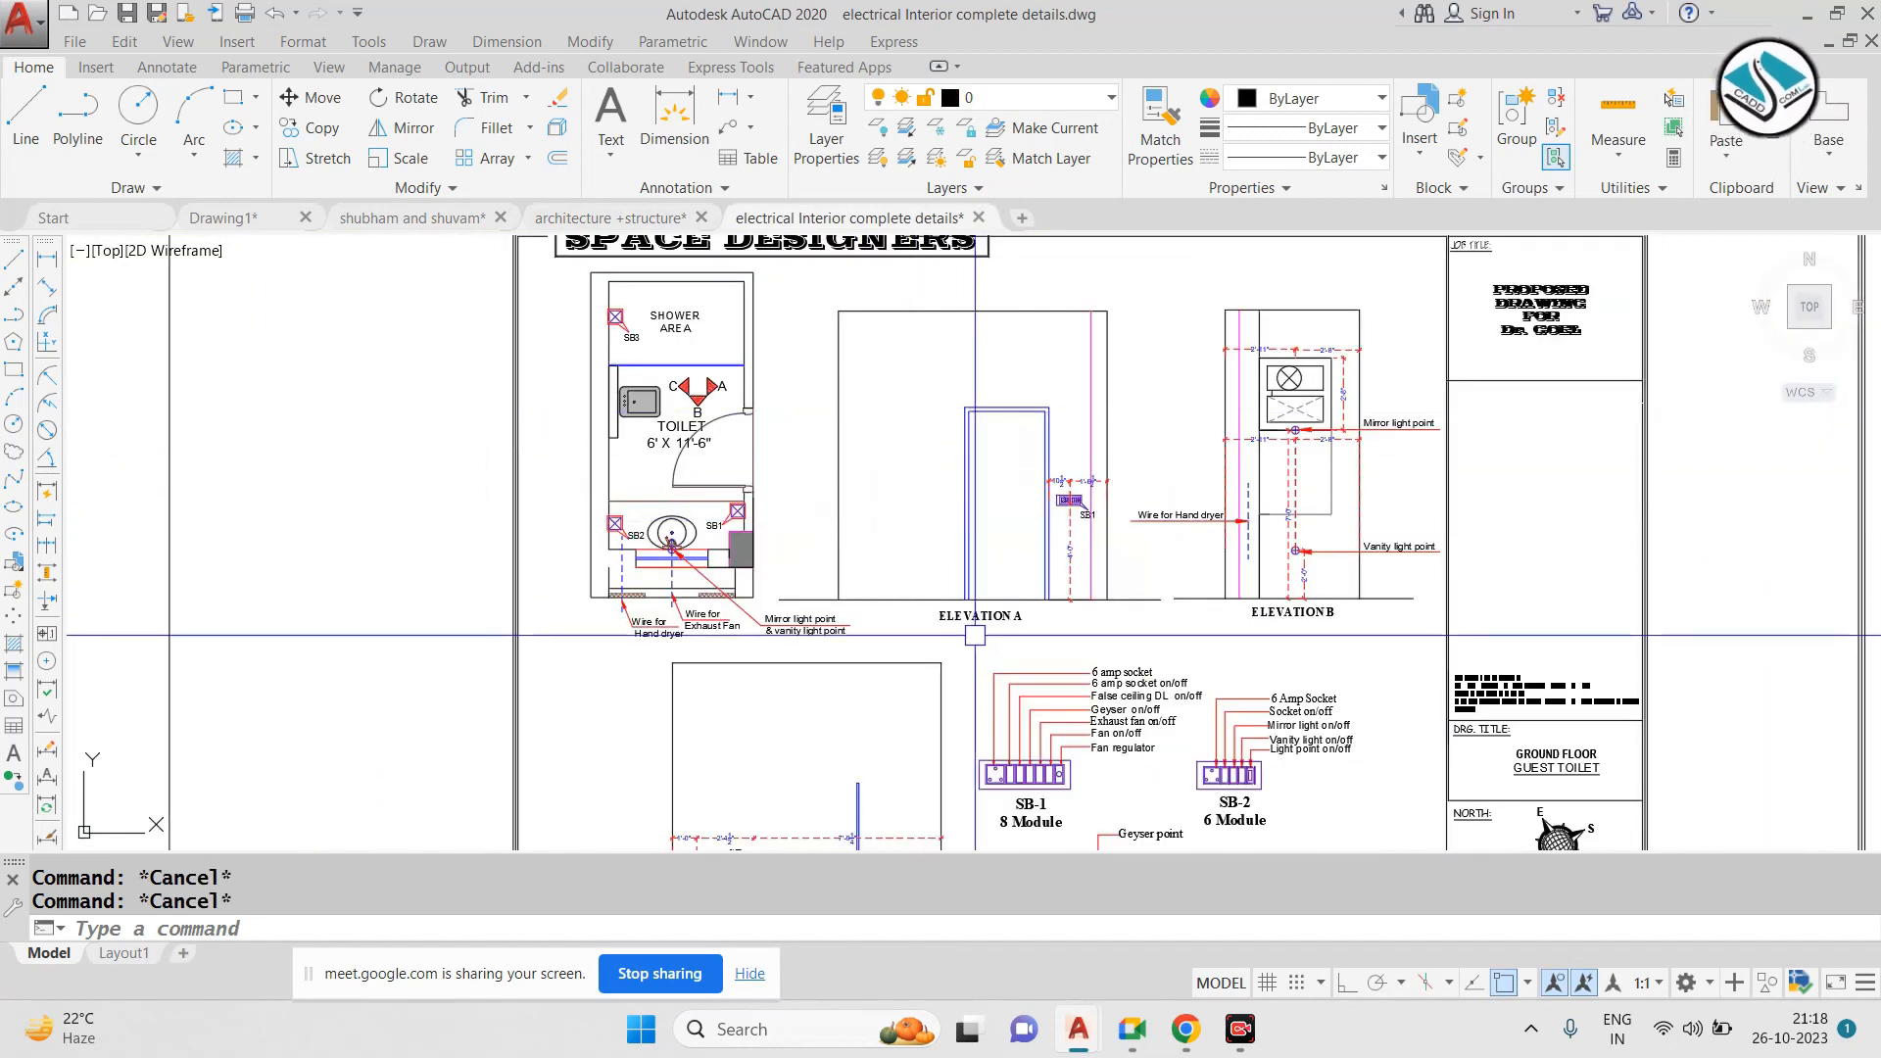
scroll(854, 412, "down", 4)
scroll(718, 573, "up", 3)
scroll(709, 496, "up", 3)
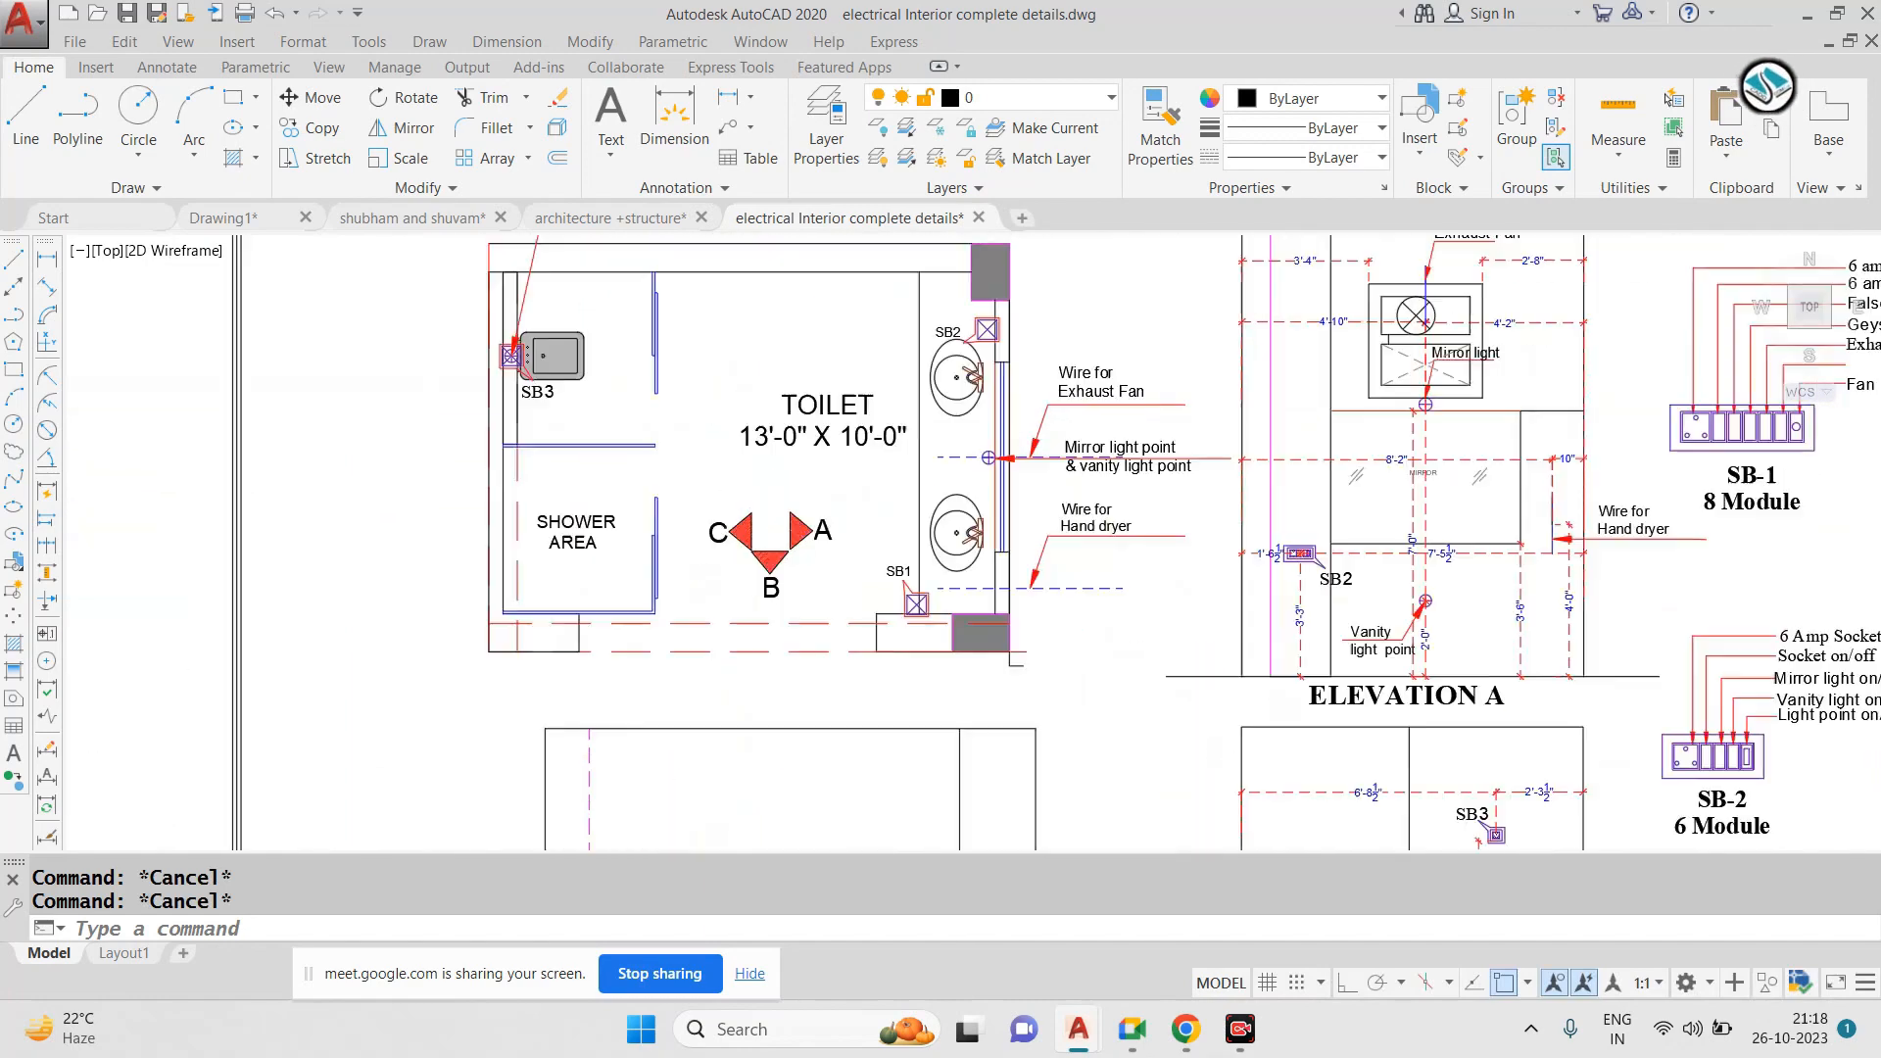
scroll(755, 407, "down", 7)
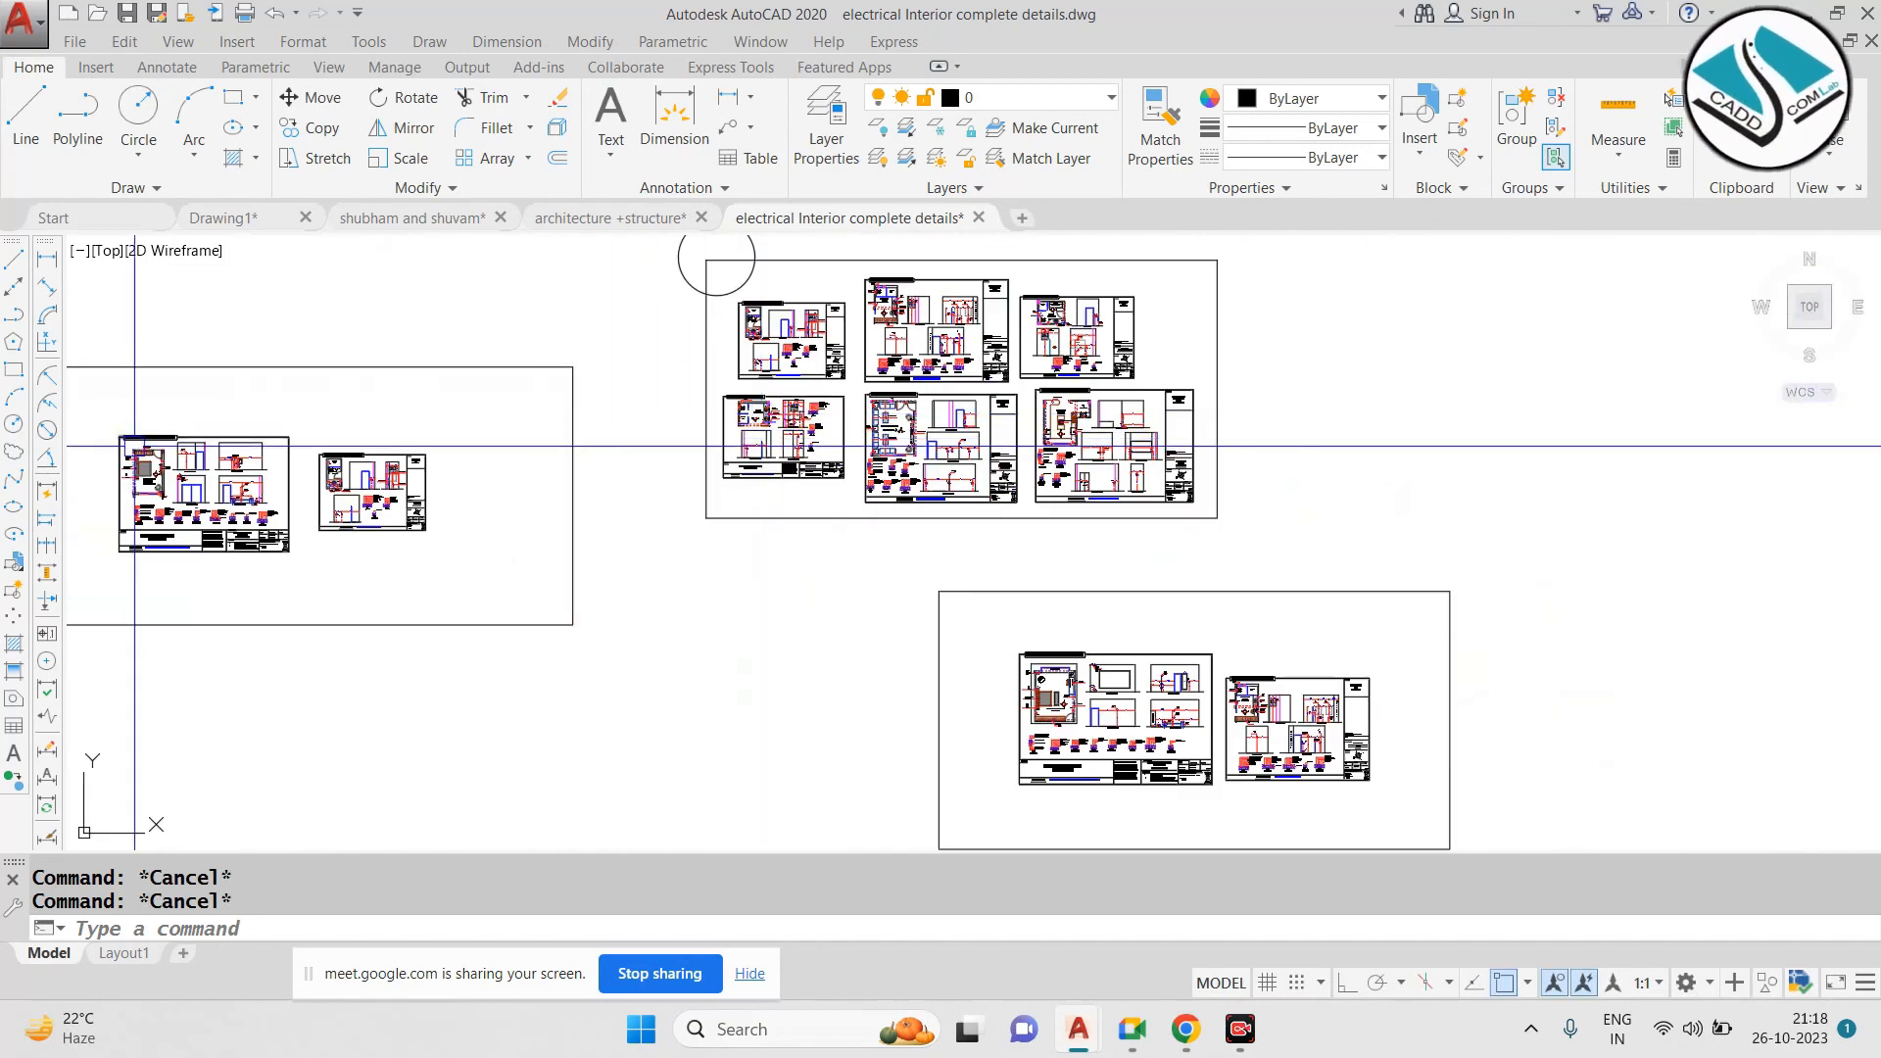
Examine the daughter's bedroom electrical plan, with switchboard SB8 in Elevation A and SB5 in Elevation B
scroll(1200, 779, "up", 6)
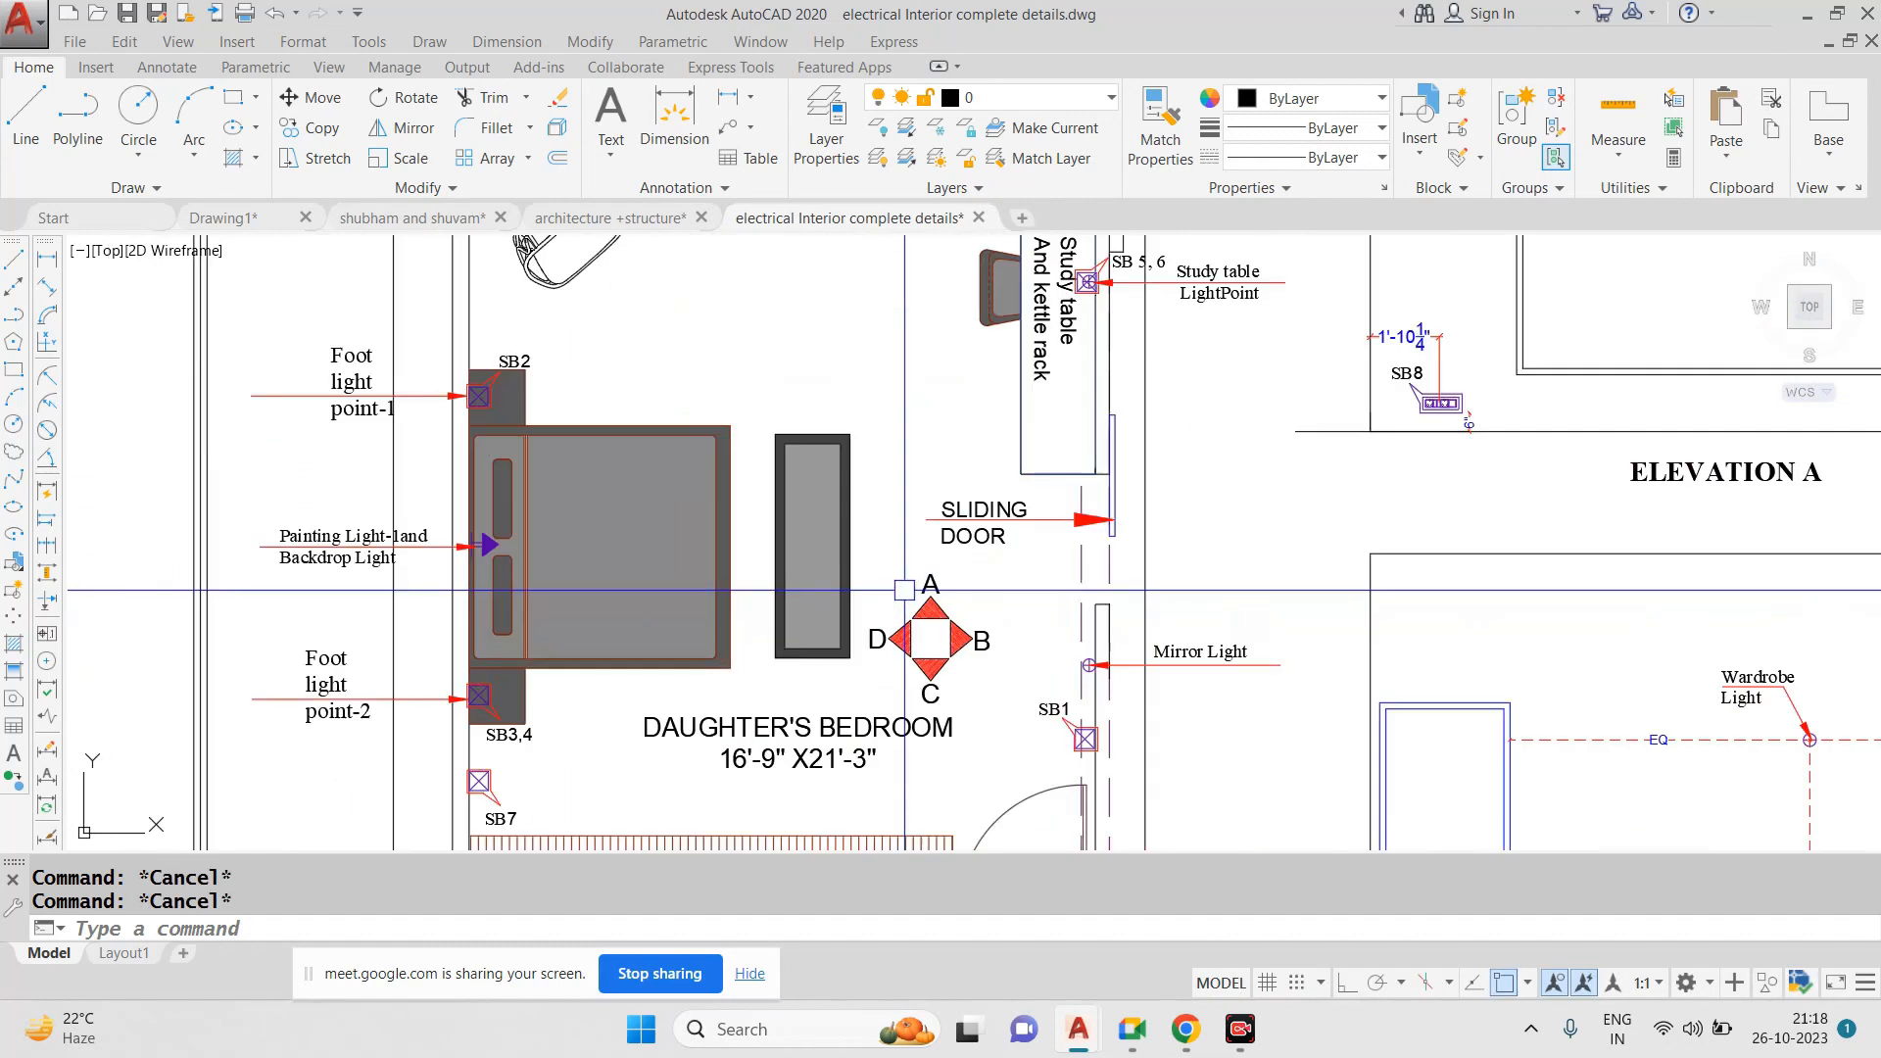
scroll(1363, 507, "up", 4)
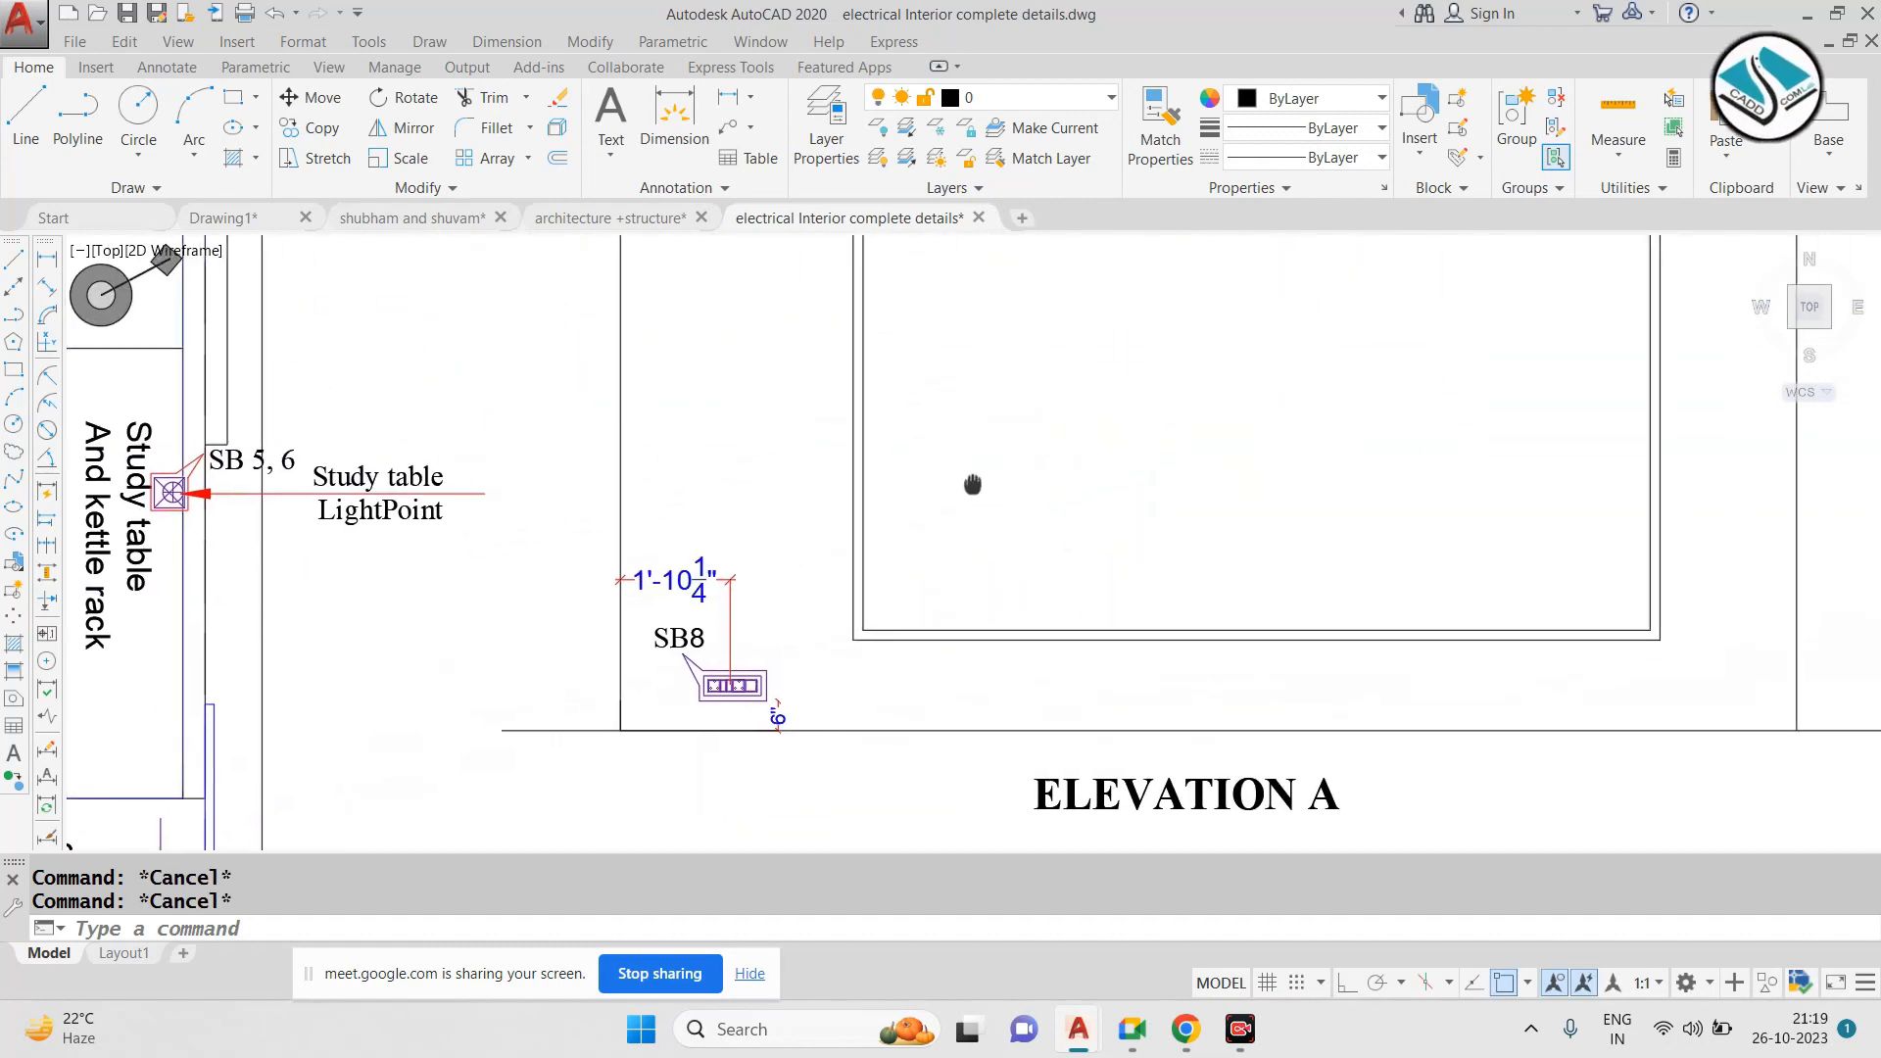
scroll(549, 646, "up", 3)
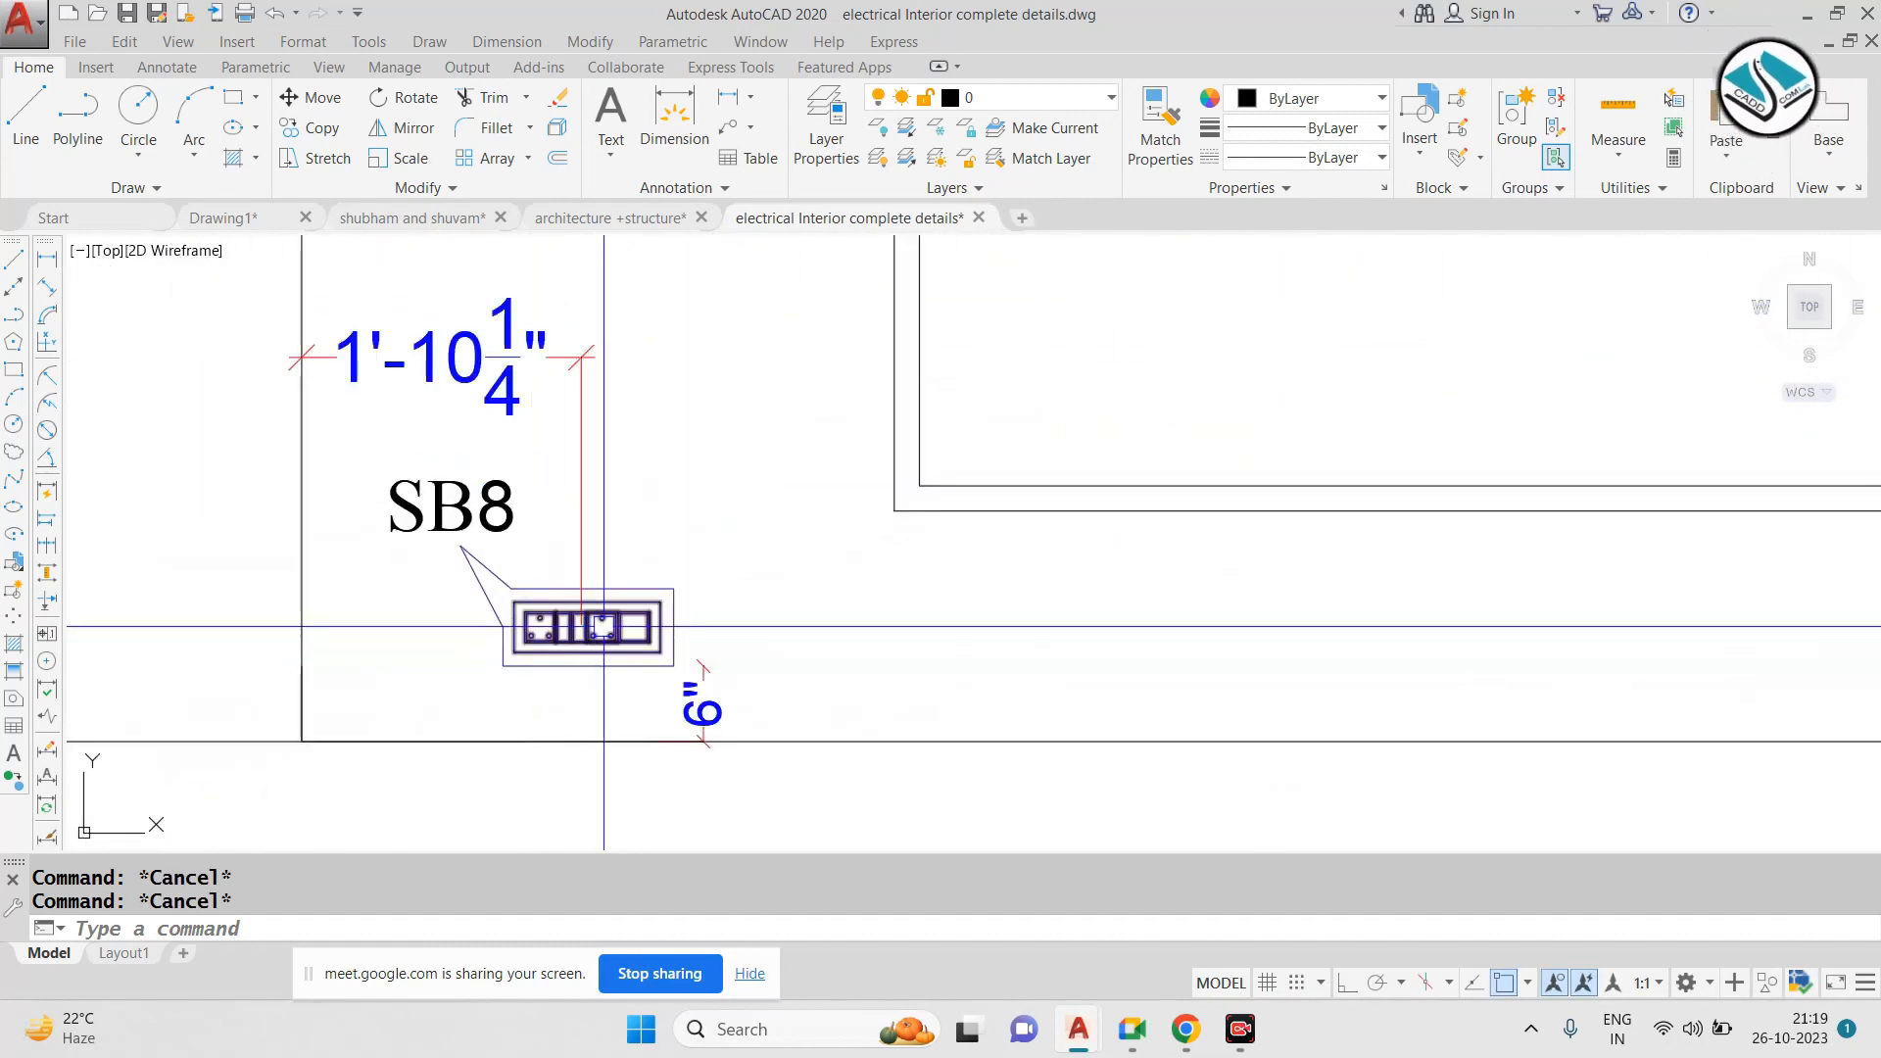
scroll(626, 619, "down", 5)
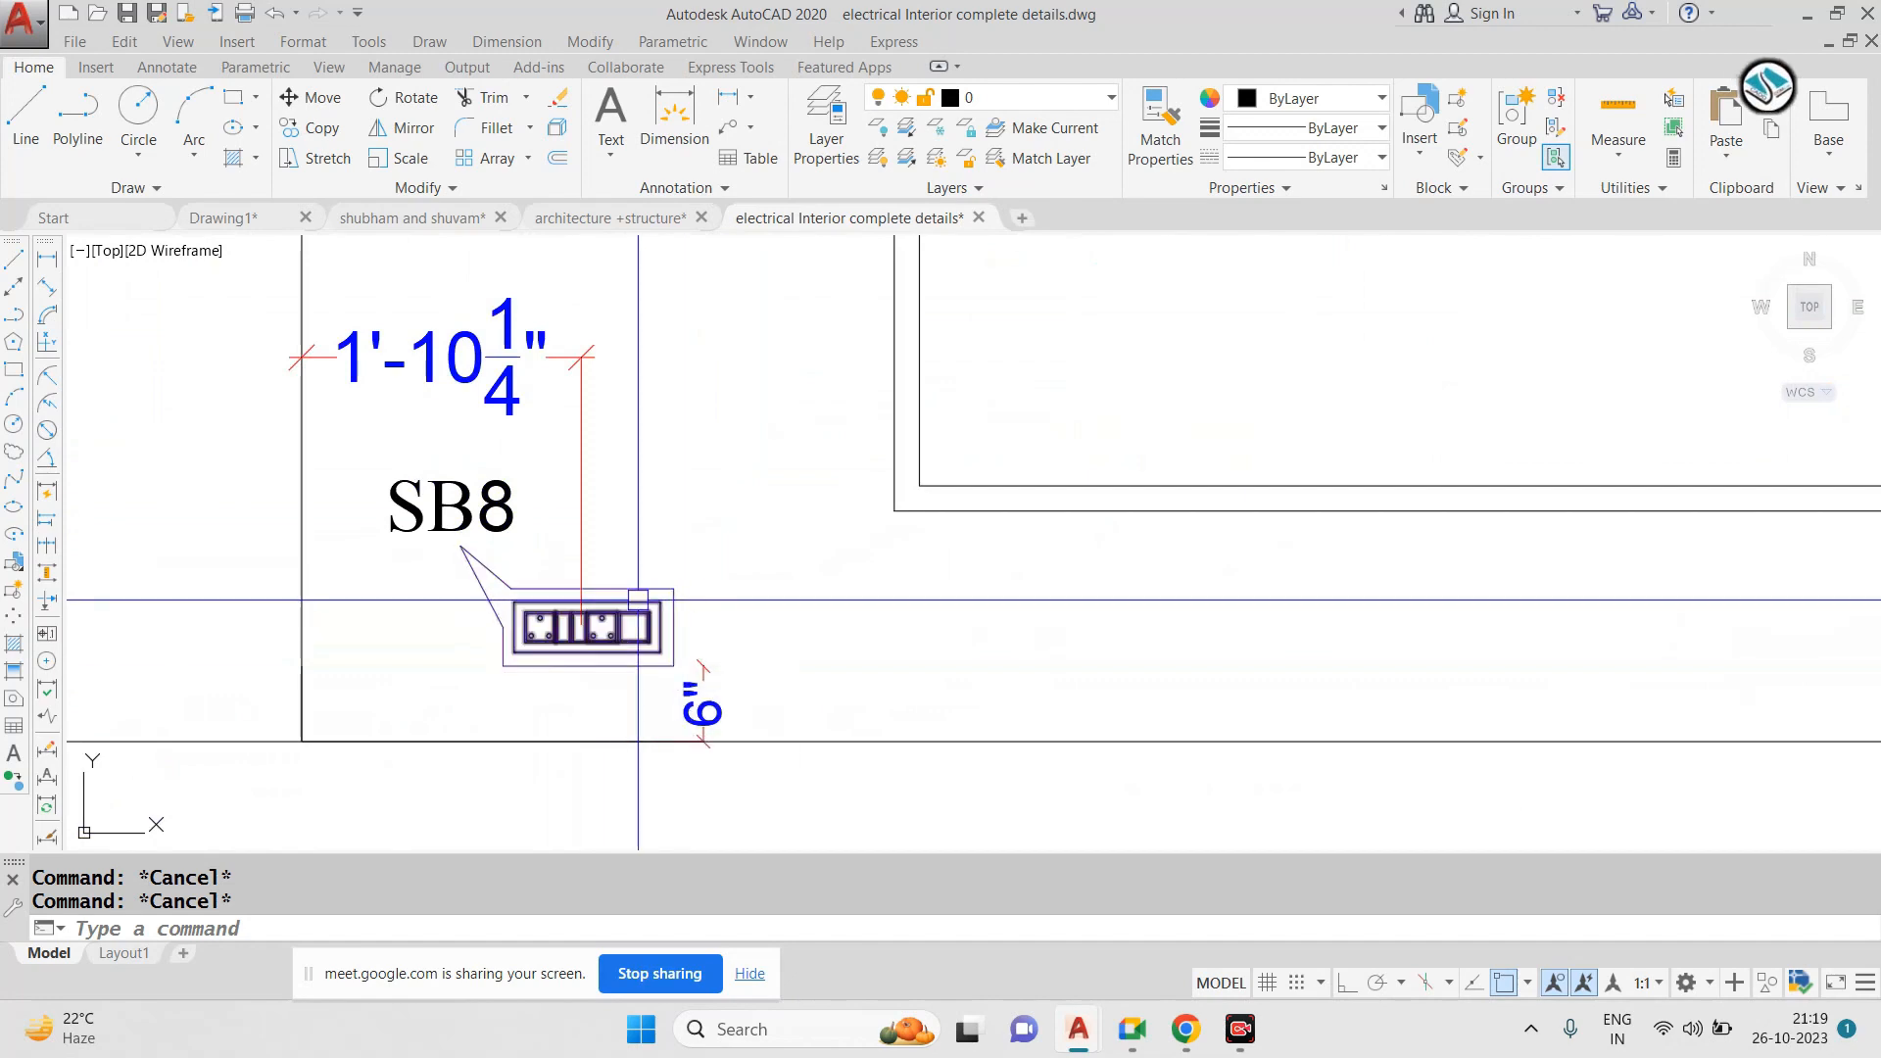
middle_click_drag(1226, 525, 369, 533)
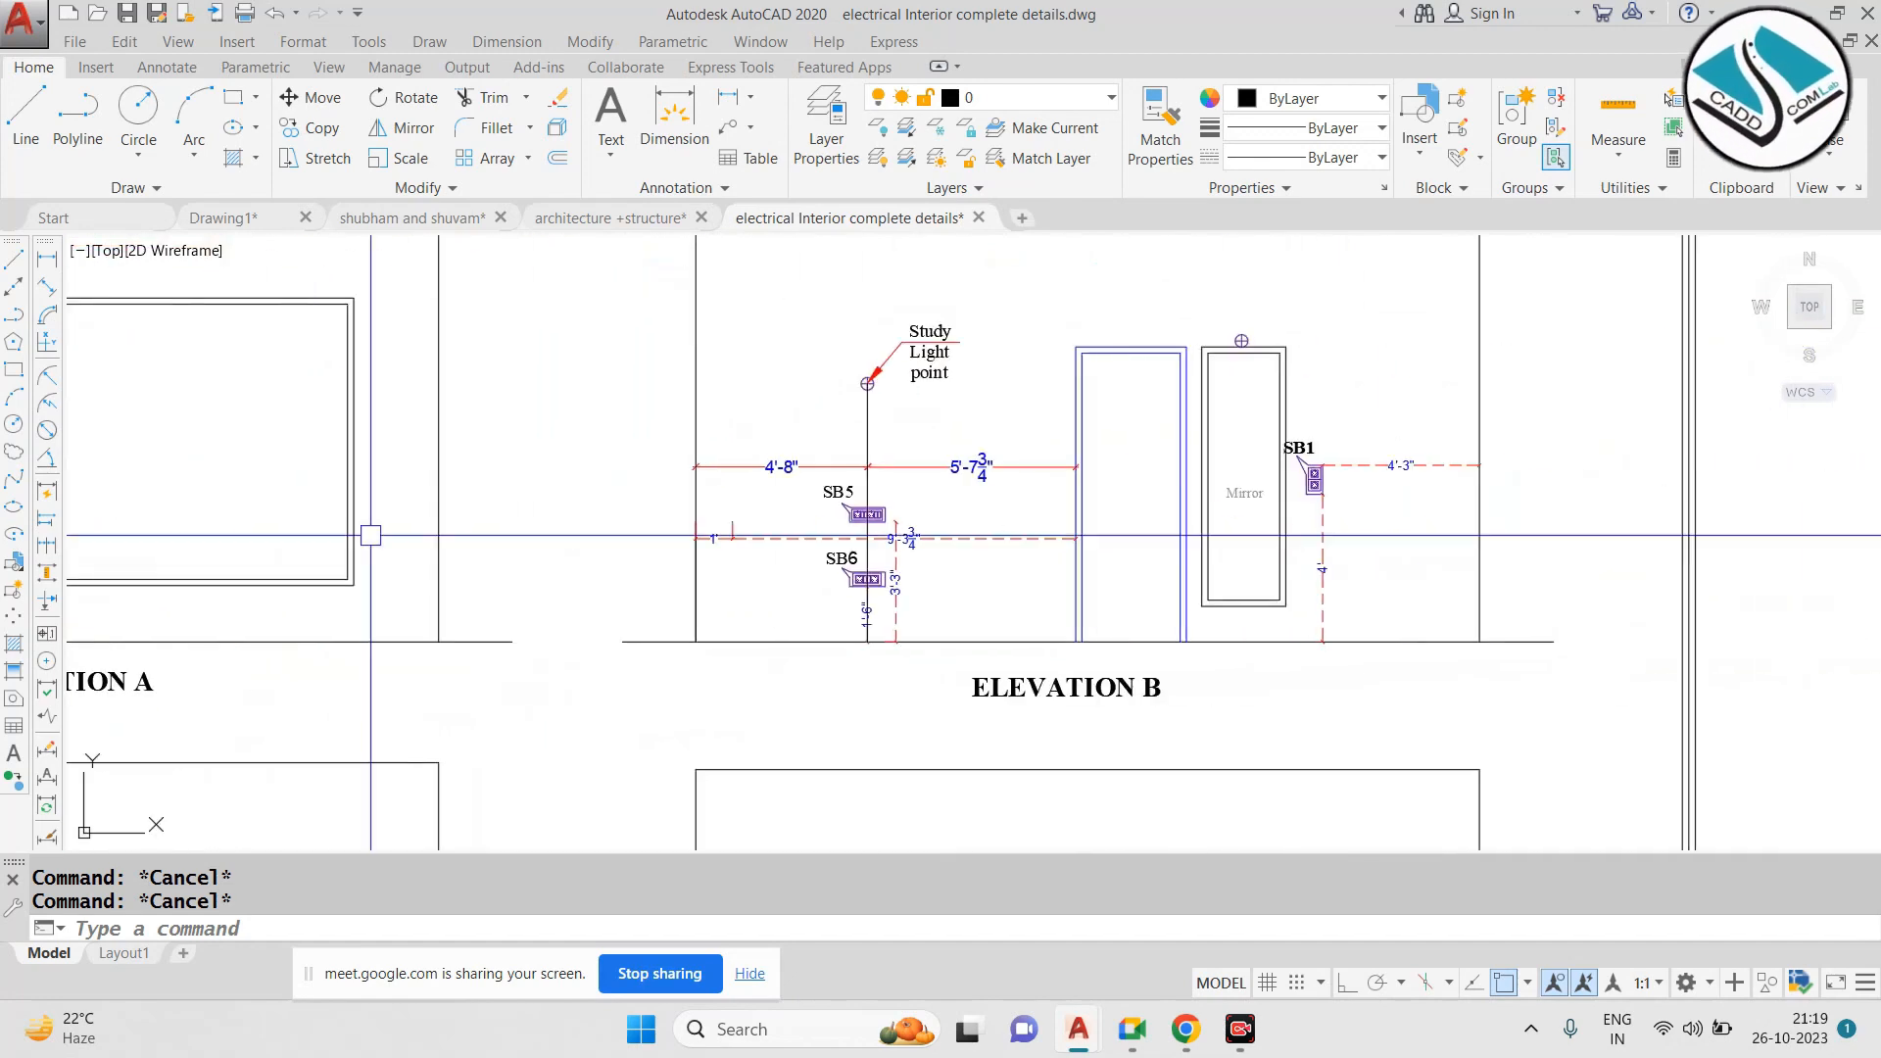
scroll(995, 525, "up", 3)
scroll(769, 568, "up", 2)
scroll(767, 569, "up", 5)
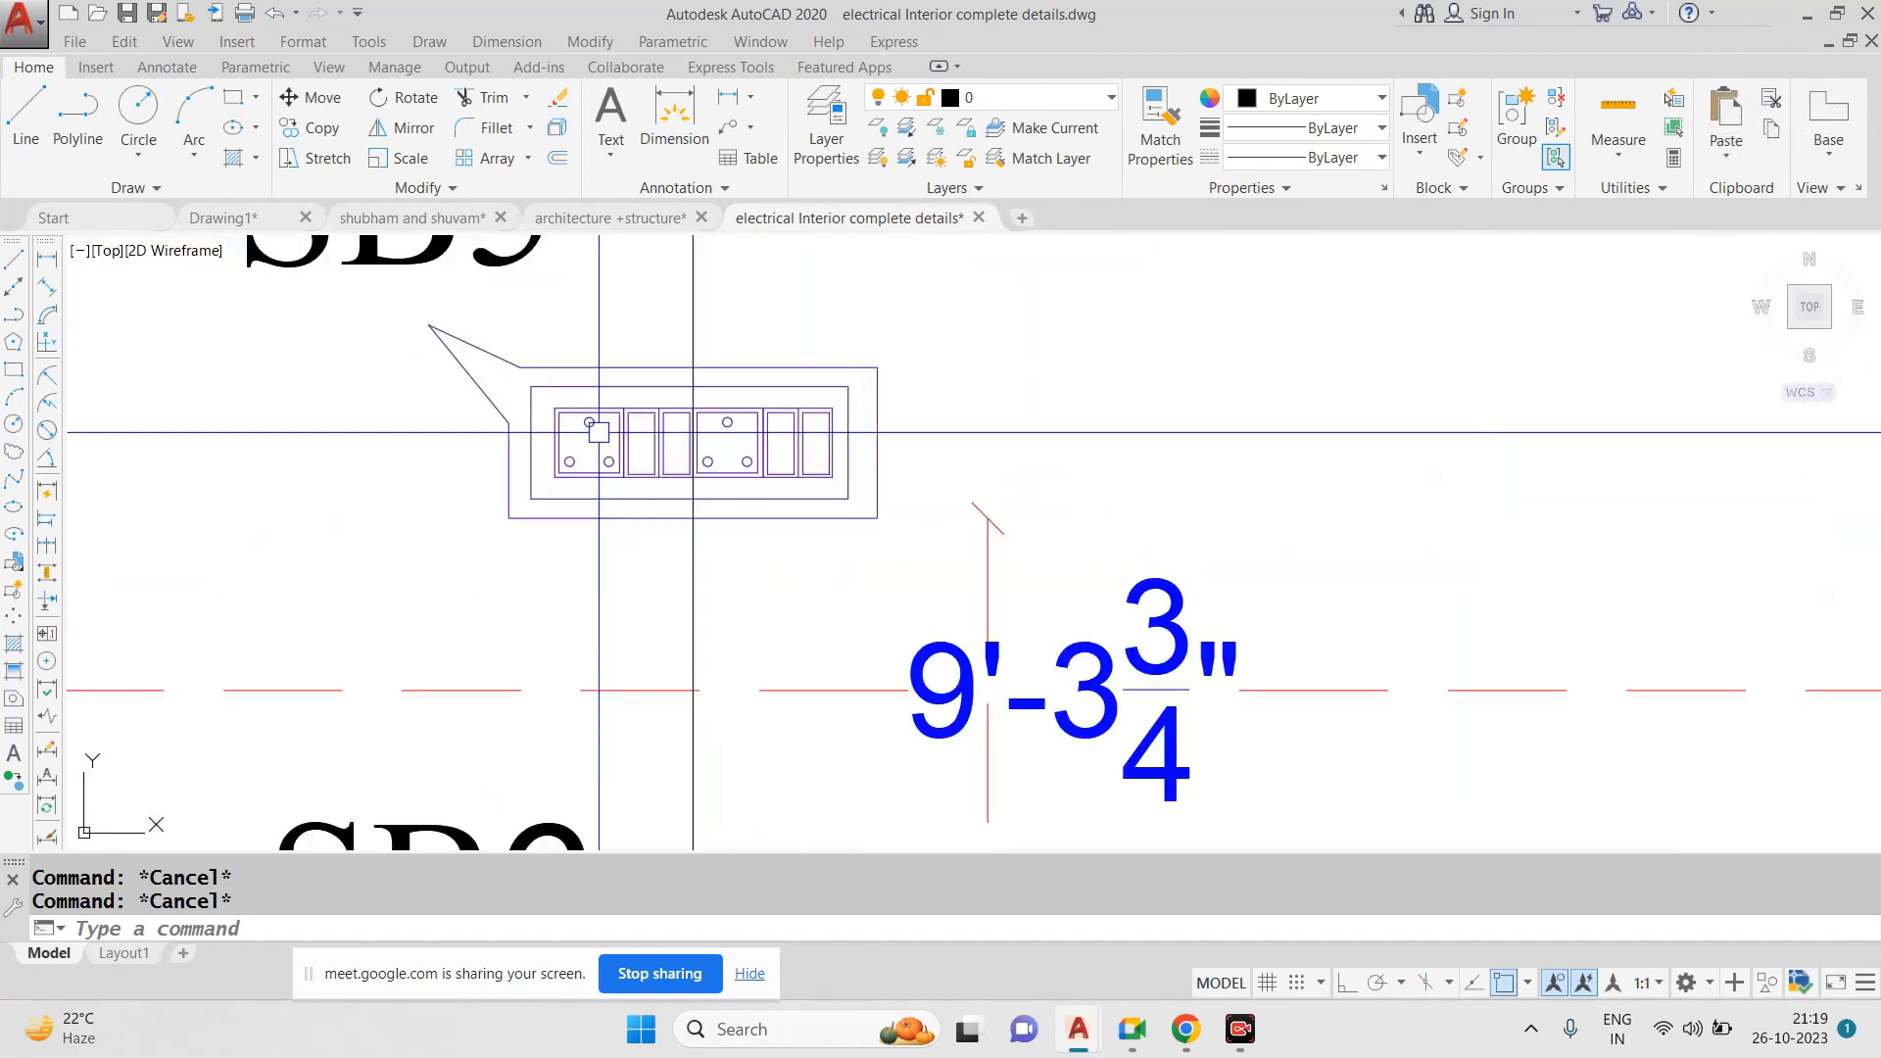
scroll(984, 372, "down", 10)
scroll(984, 373, "down", 5)
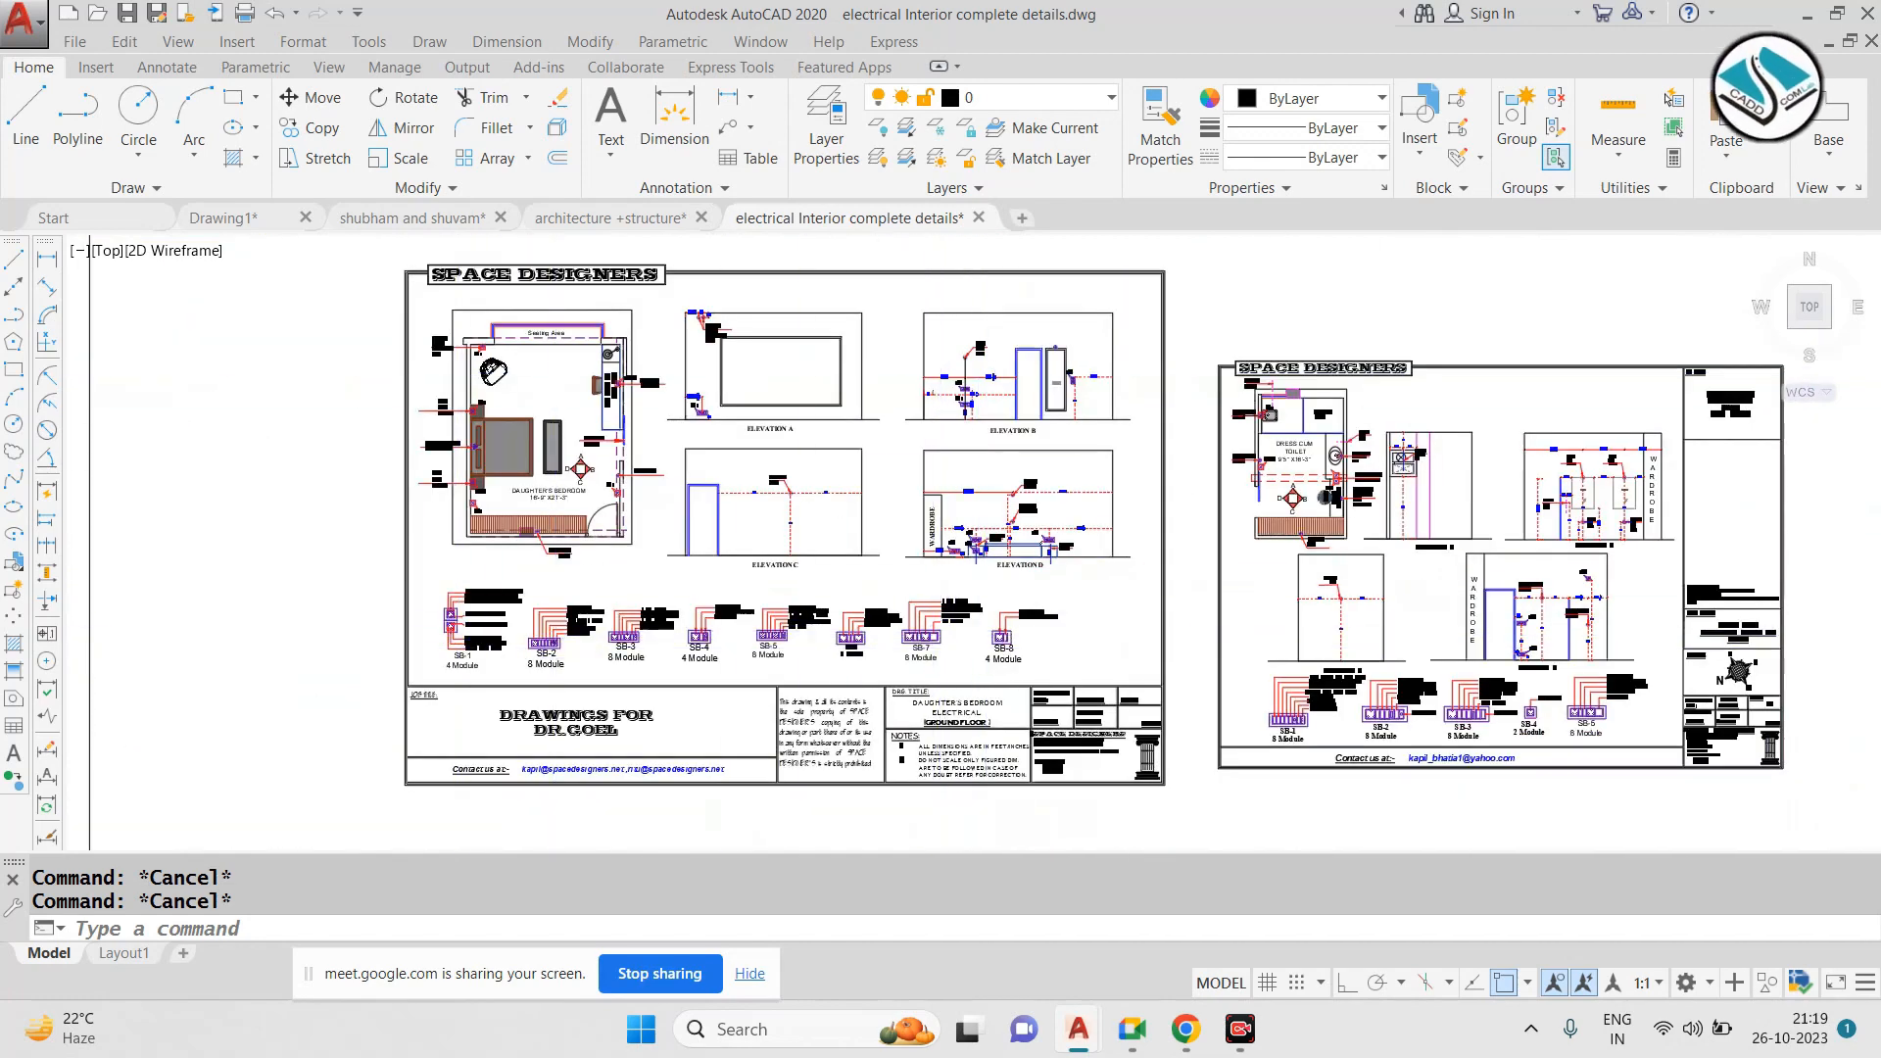
Read the labelled sockets and switches of the 8-module SB-2 board on the daughter's bedroom sheet
scroll(483, 625, "up", 10)
middle_click_drag(442, 526, 712, 569)
scroll(1003, 649, "up", 4)
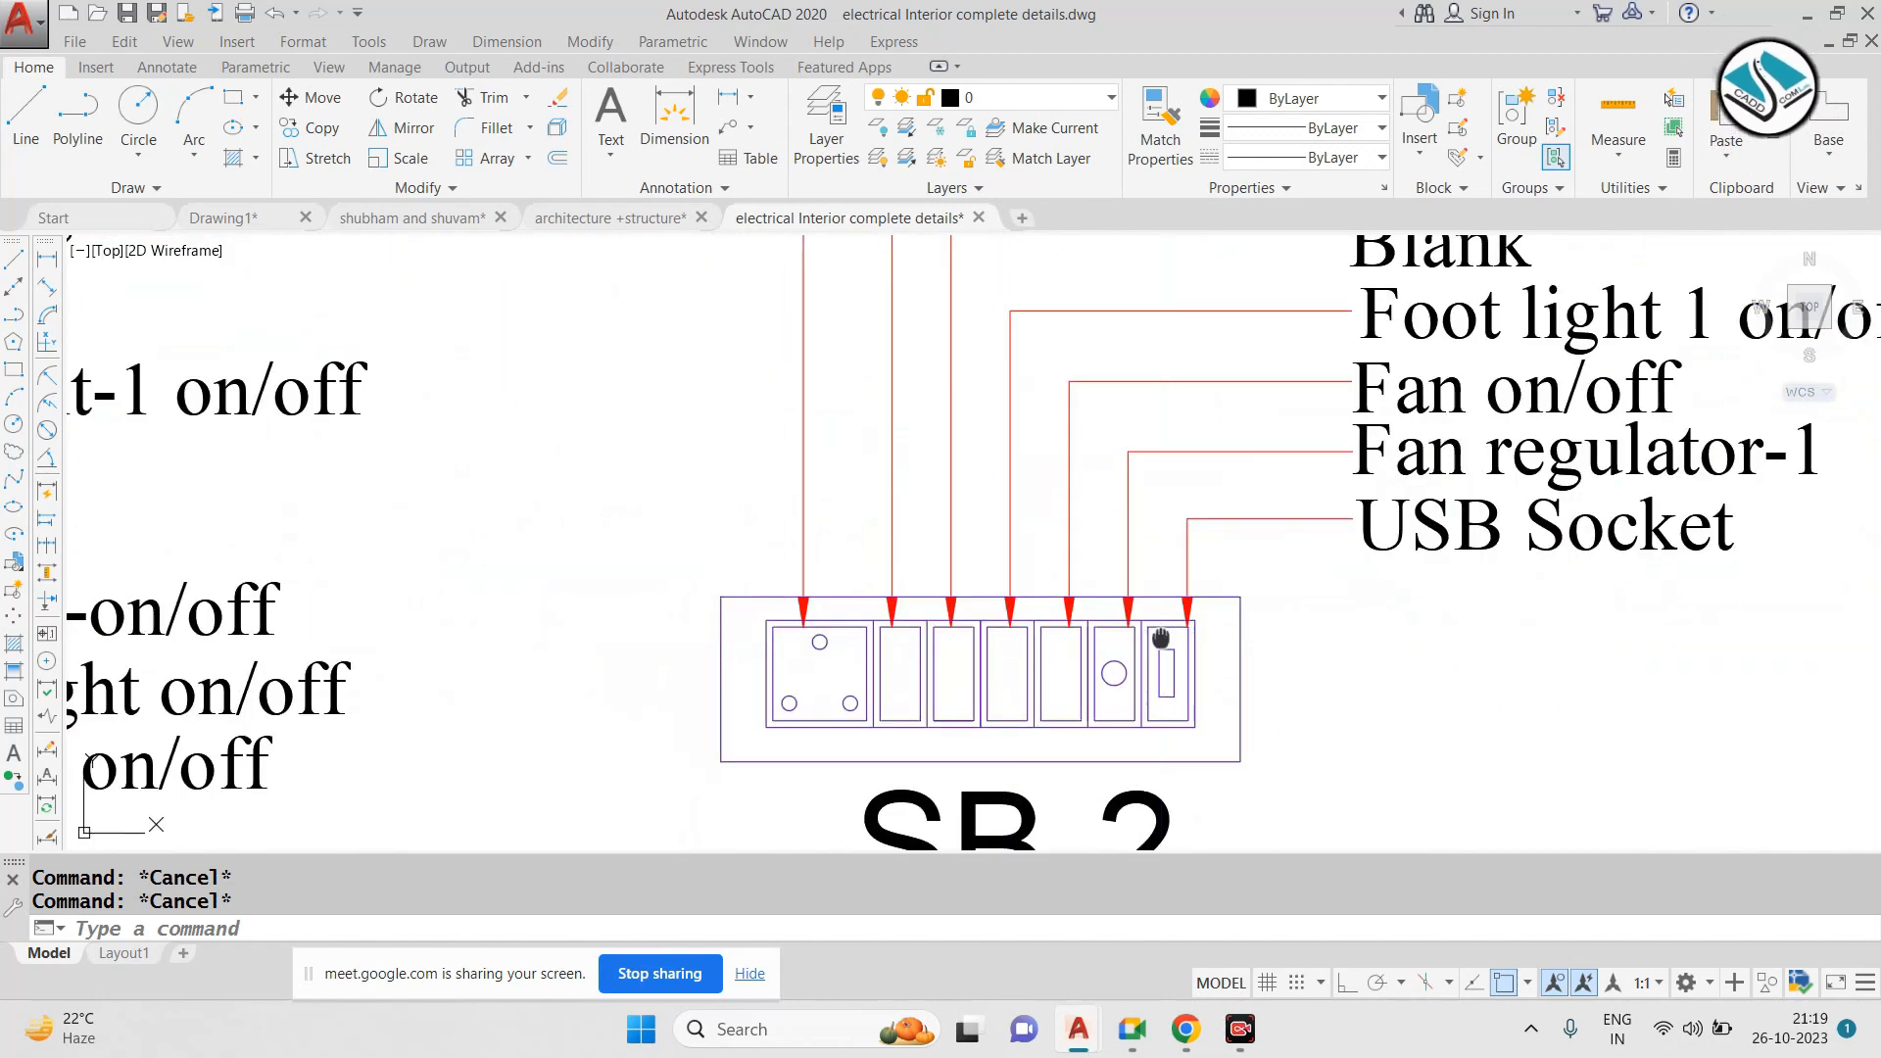
mouse_move(1163, 642)
middle_mouse_down()
mouse_move(817, 508)
mouse_move(782, 553)
middle_mouse_up()
scroll(819, 510, "down", 2)
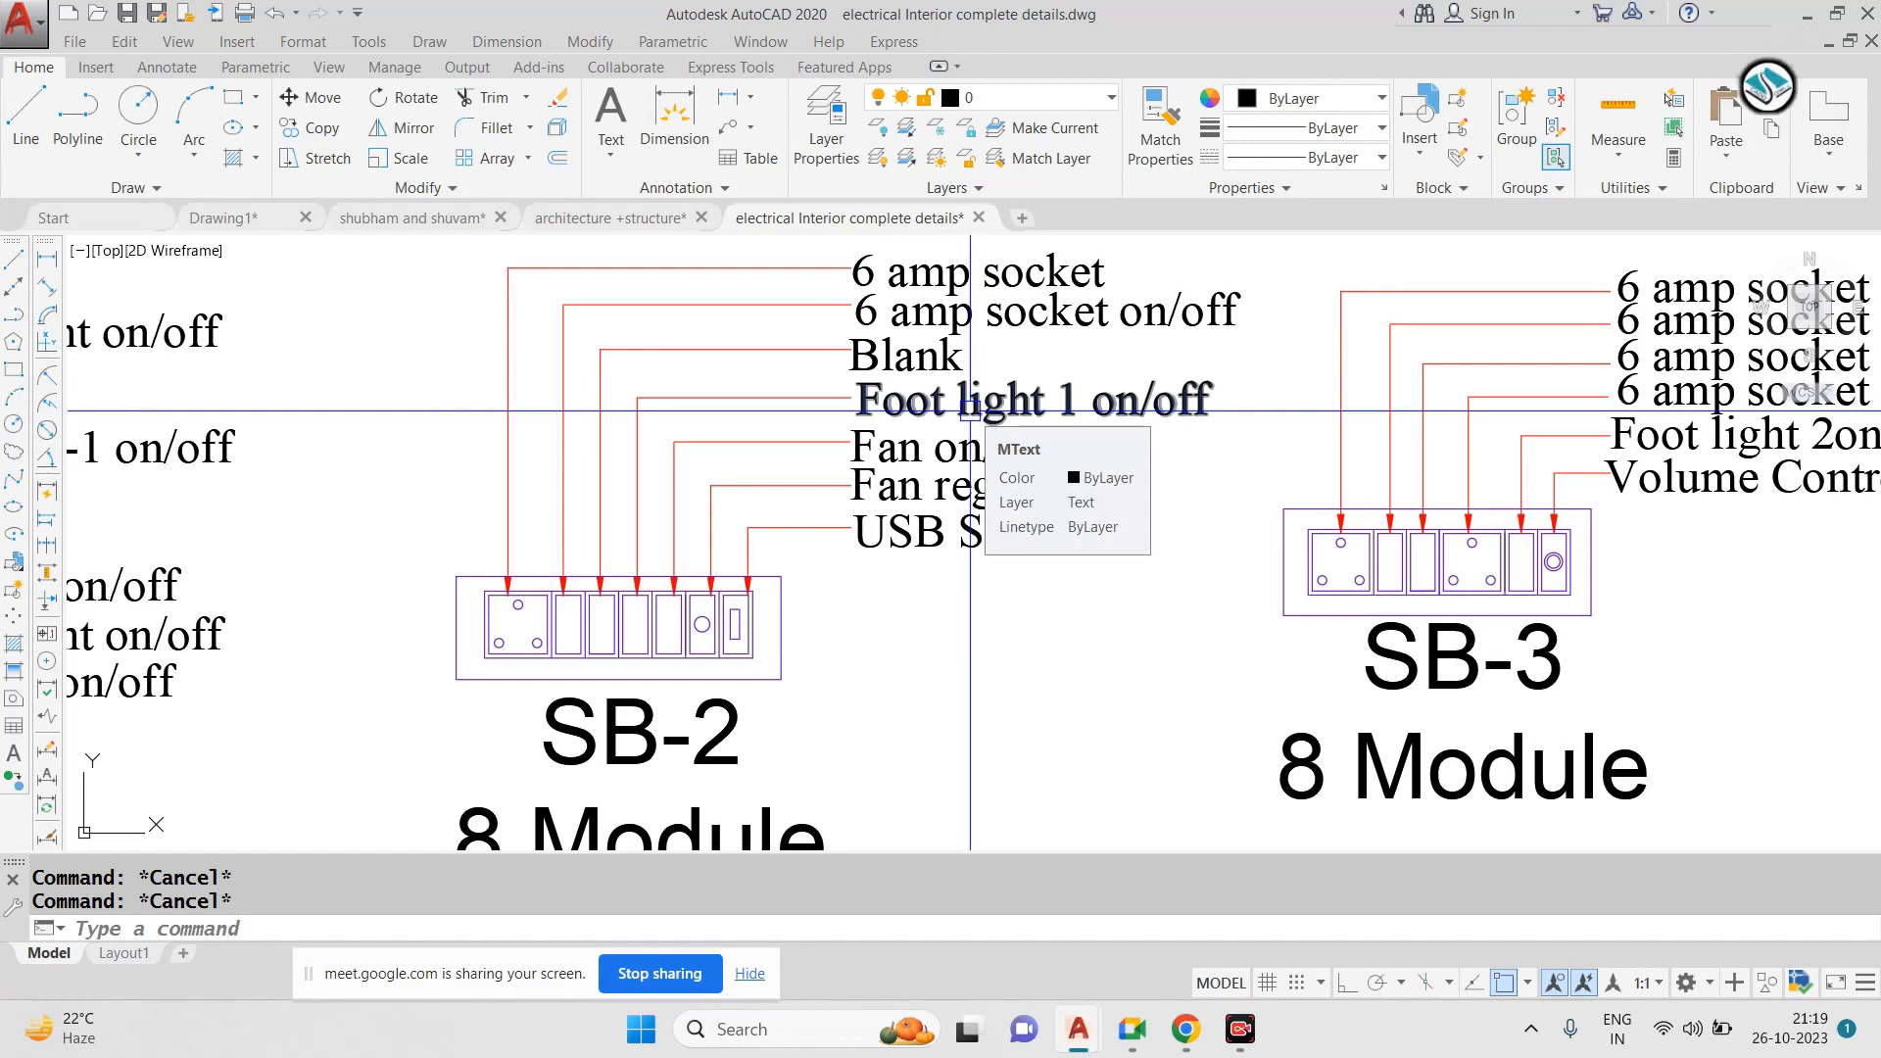
scroll(970, 409, "down", 15)
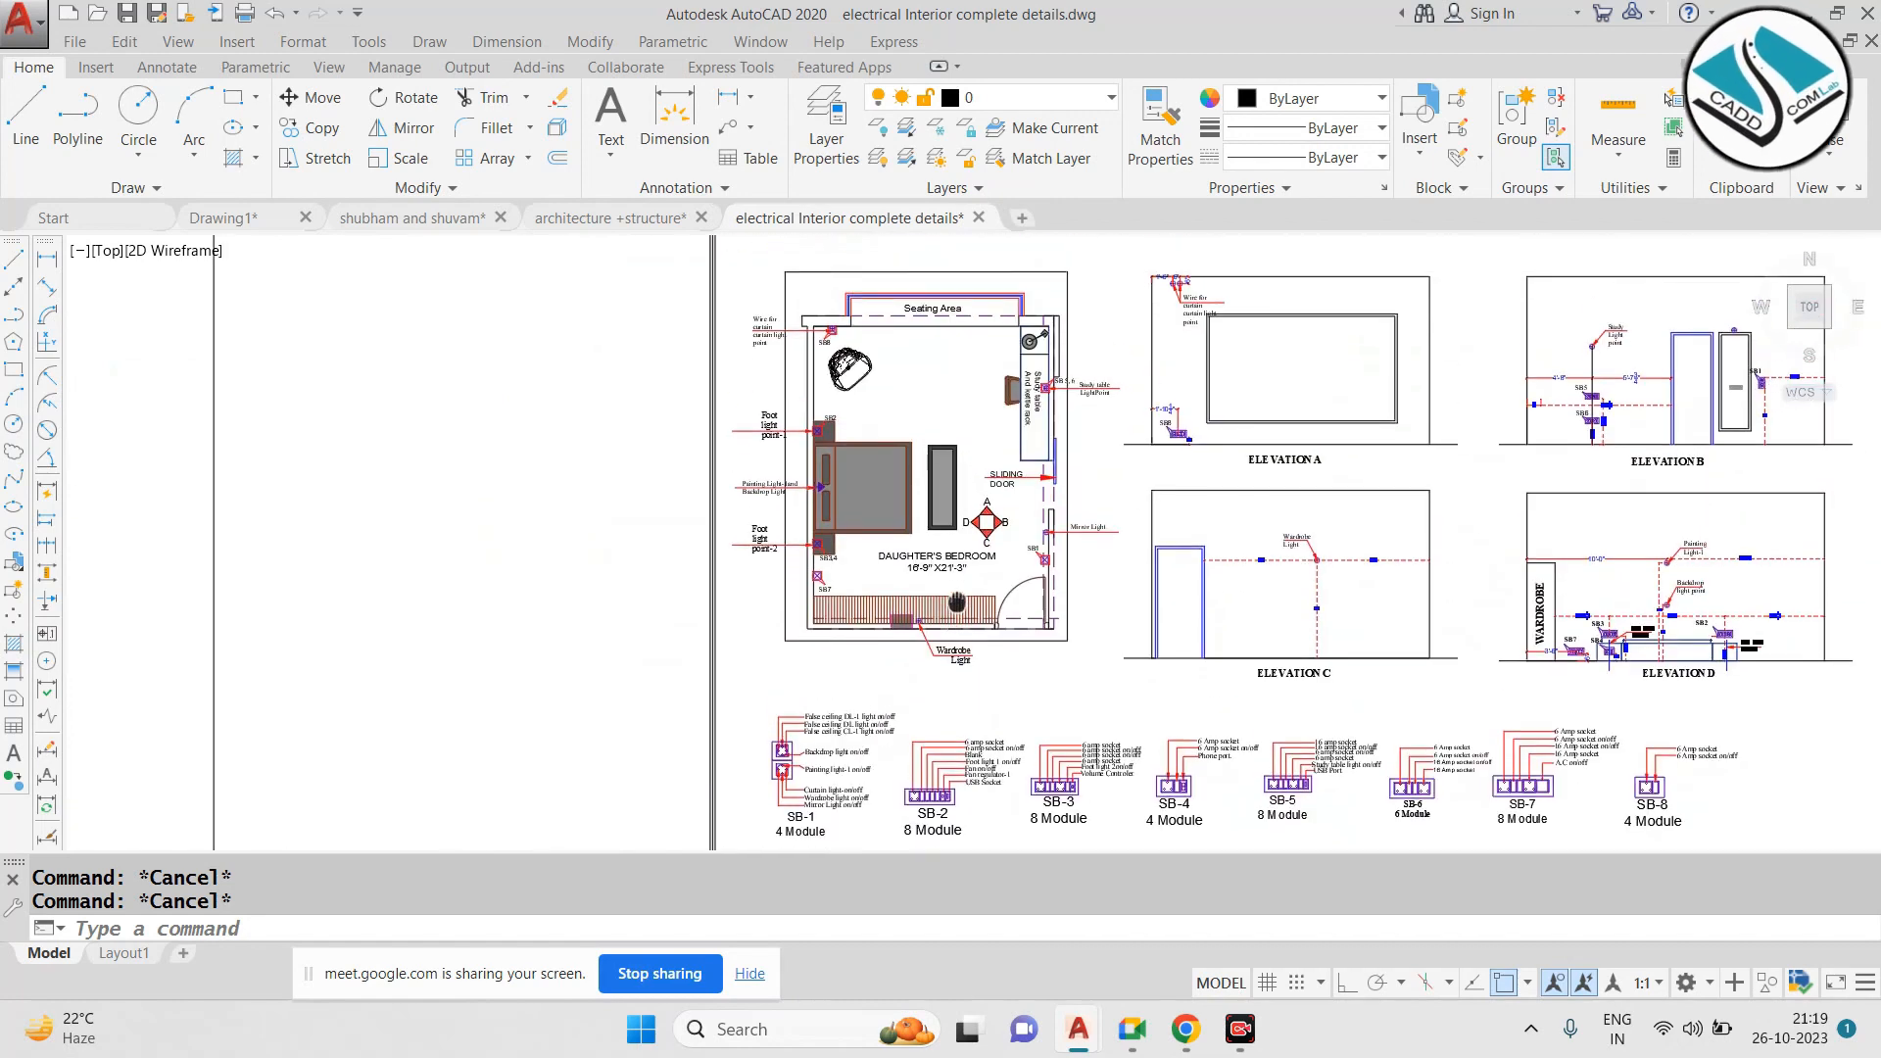
scroll(980, 411, "down", 6)
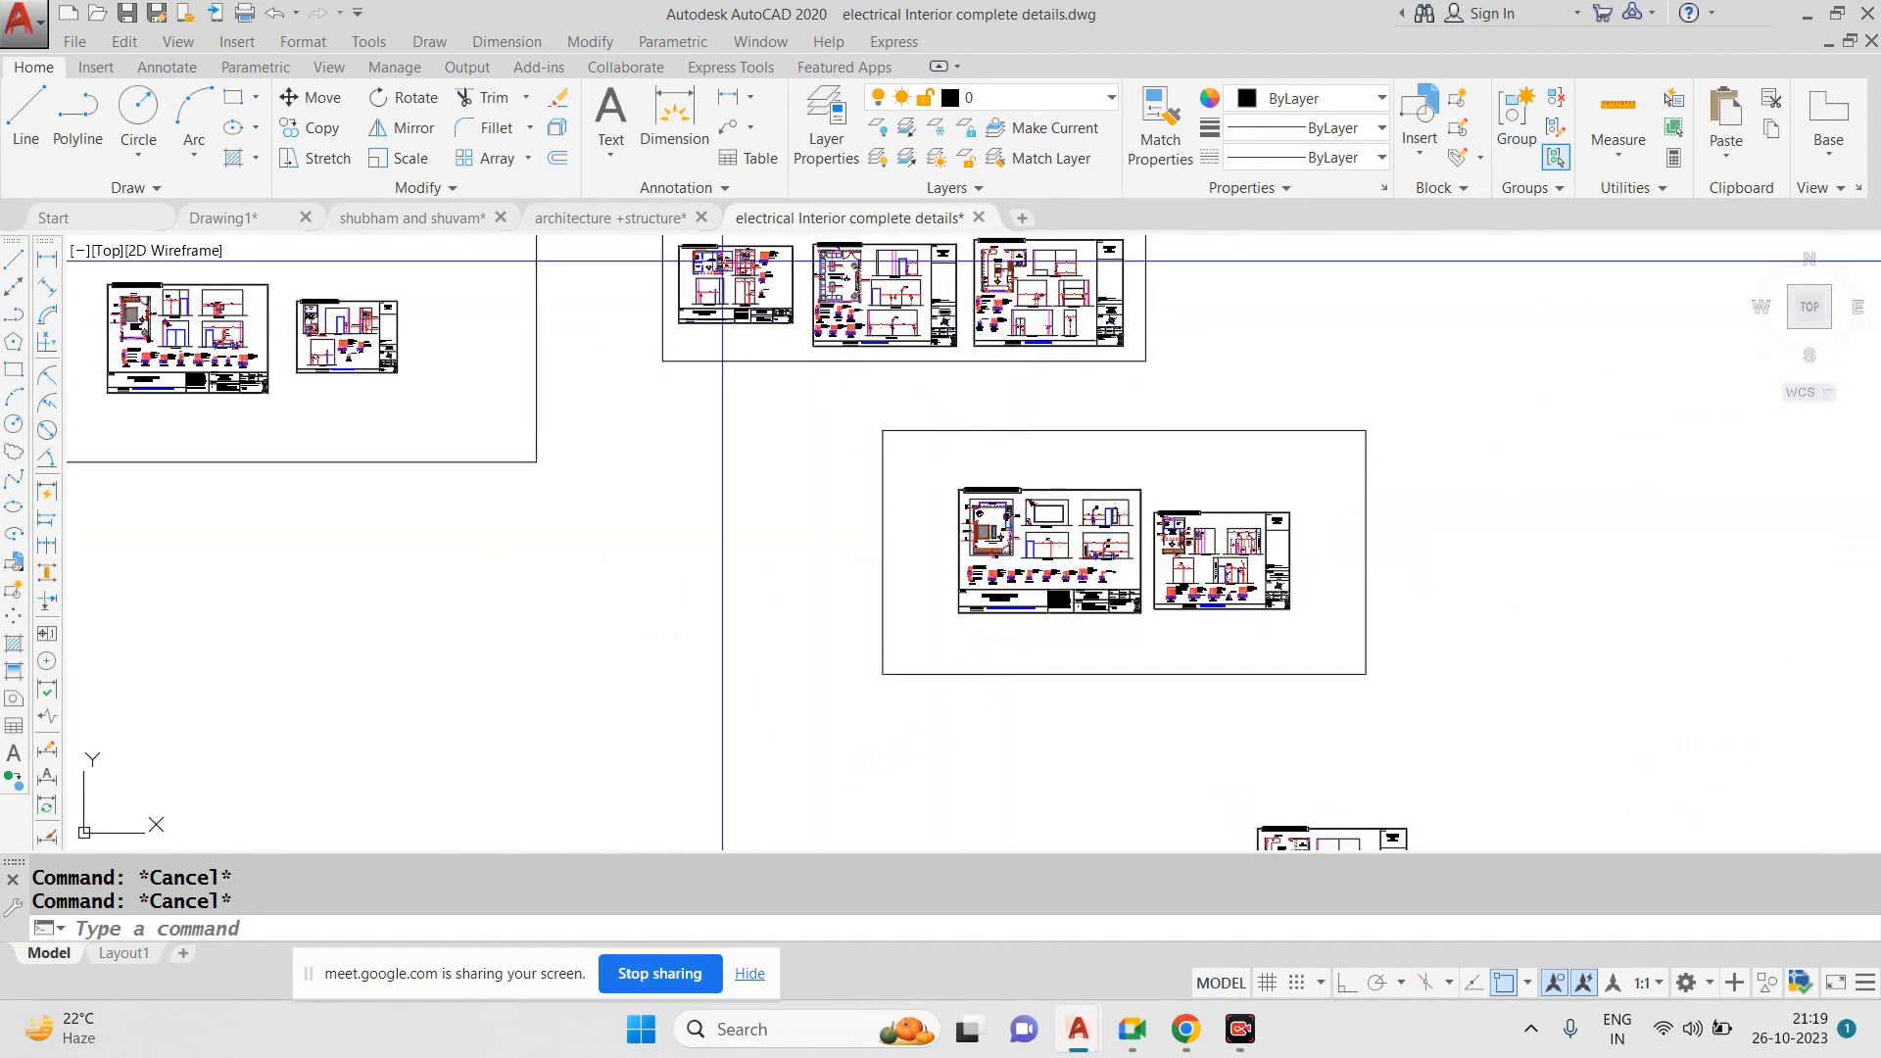
Return to the "architecture +structure" drawing and examine the fan, split A.C. and switchboard wiring in the two bedrooms
left_click(612, 223)
scroll(796, 436, "down", 2)
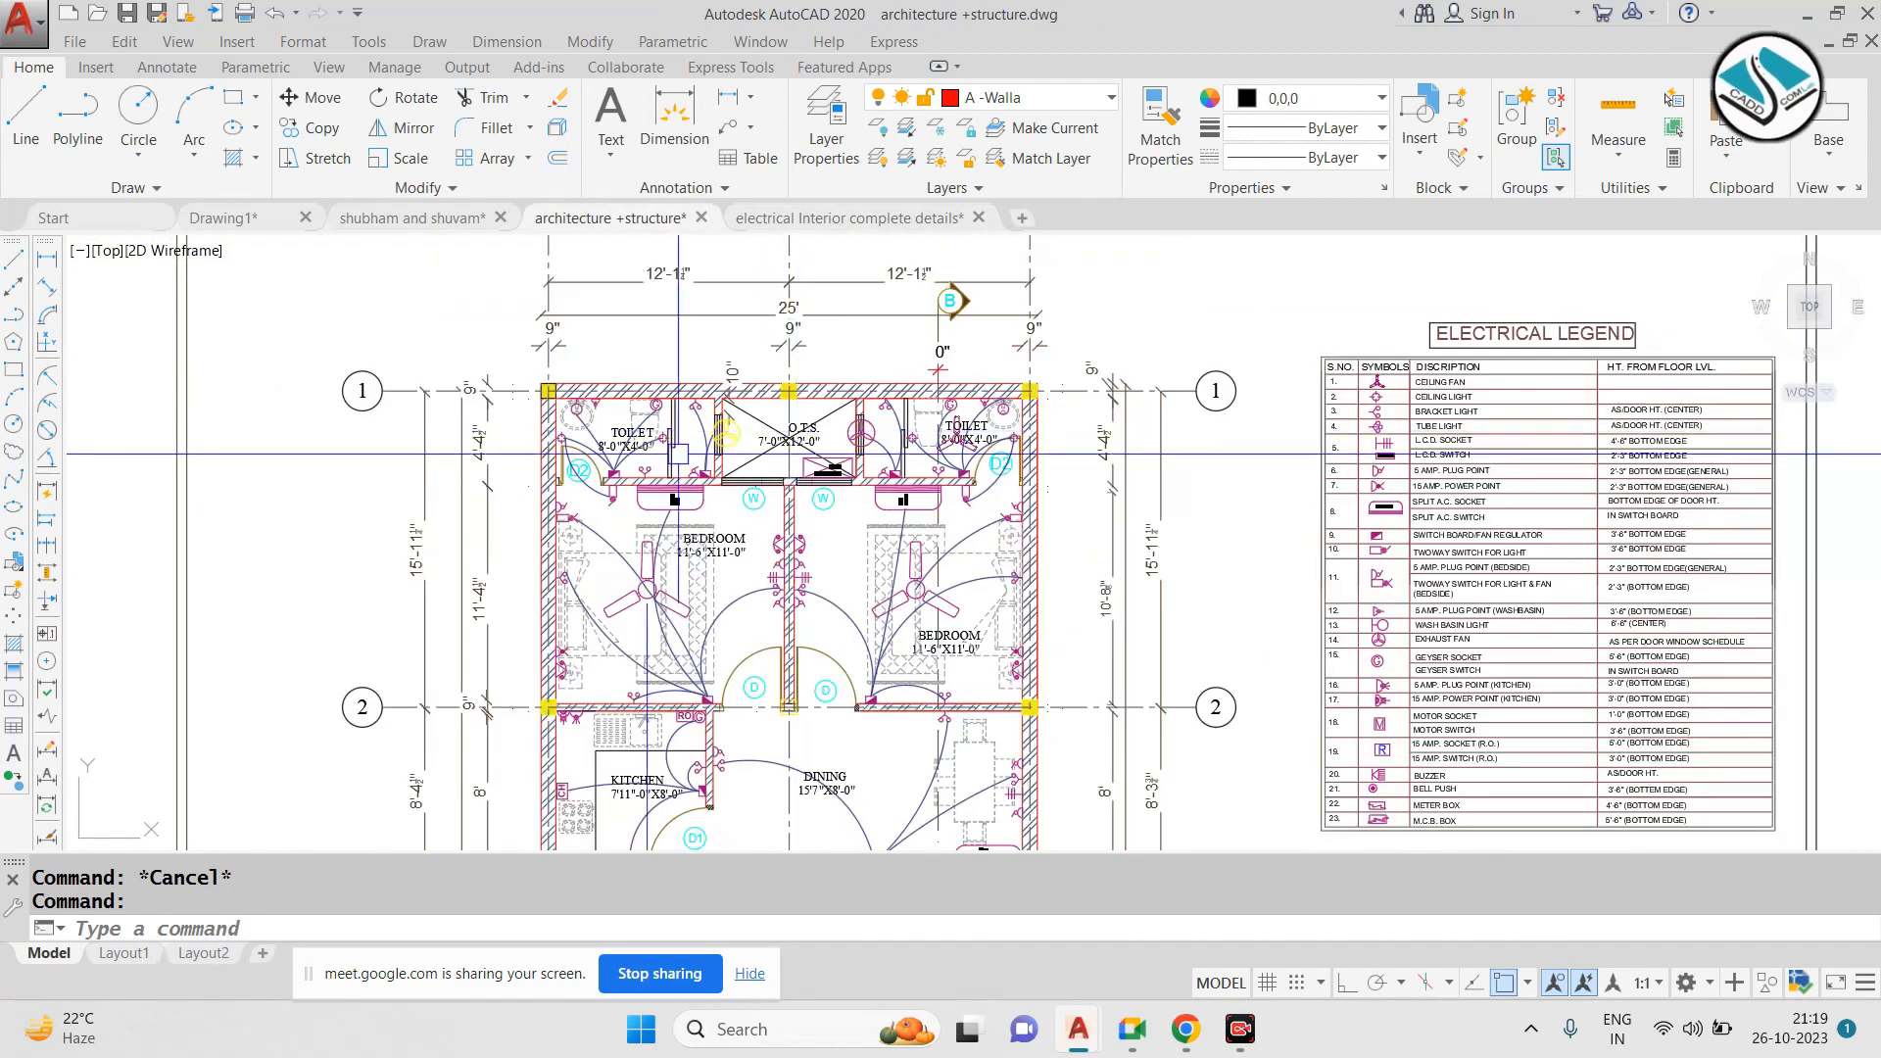
scroll(601, 579, "up", 4)
scroll(708, 561, "down", 2)
scroll(708, 561, "up", 3)
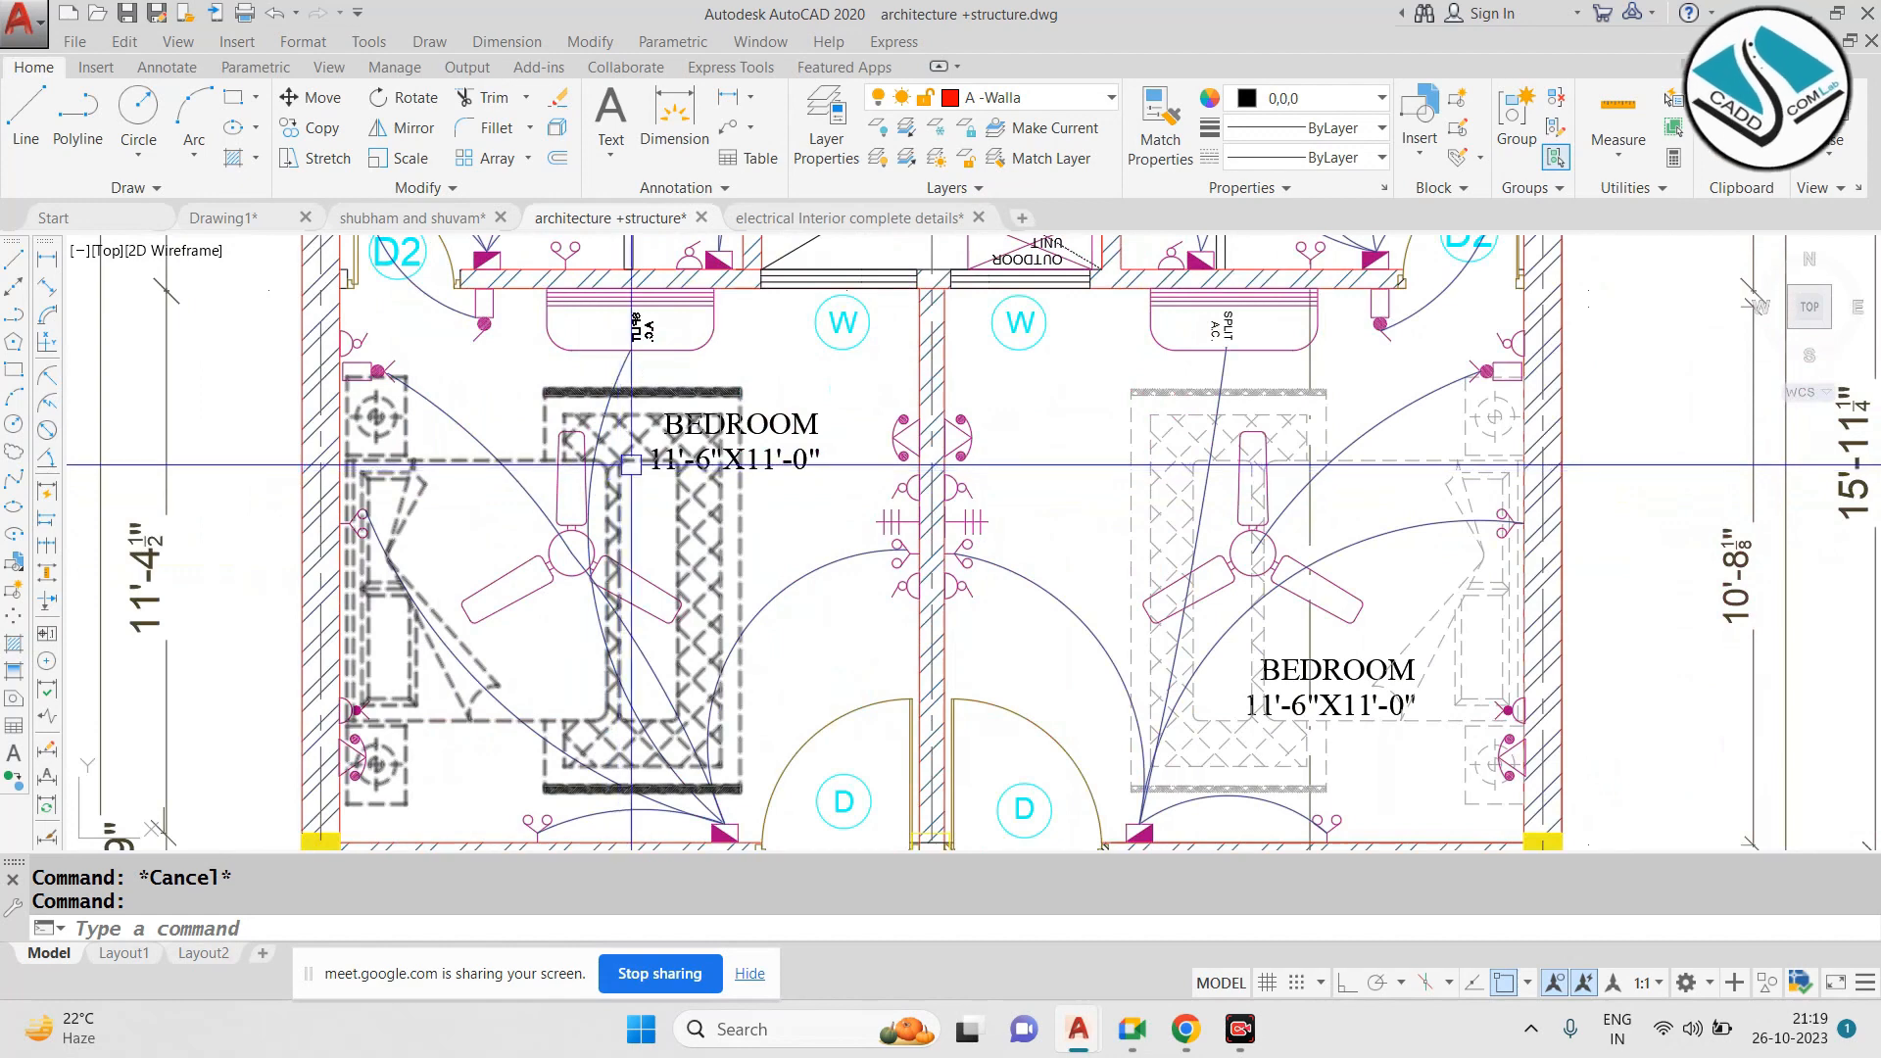
scroll(674, 457, "down", 2)
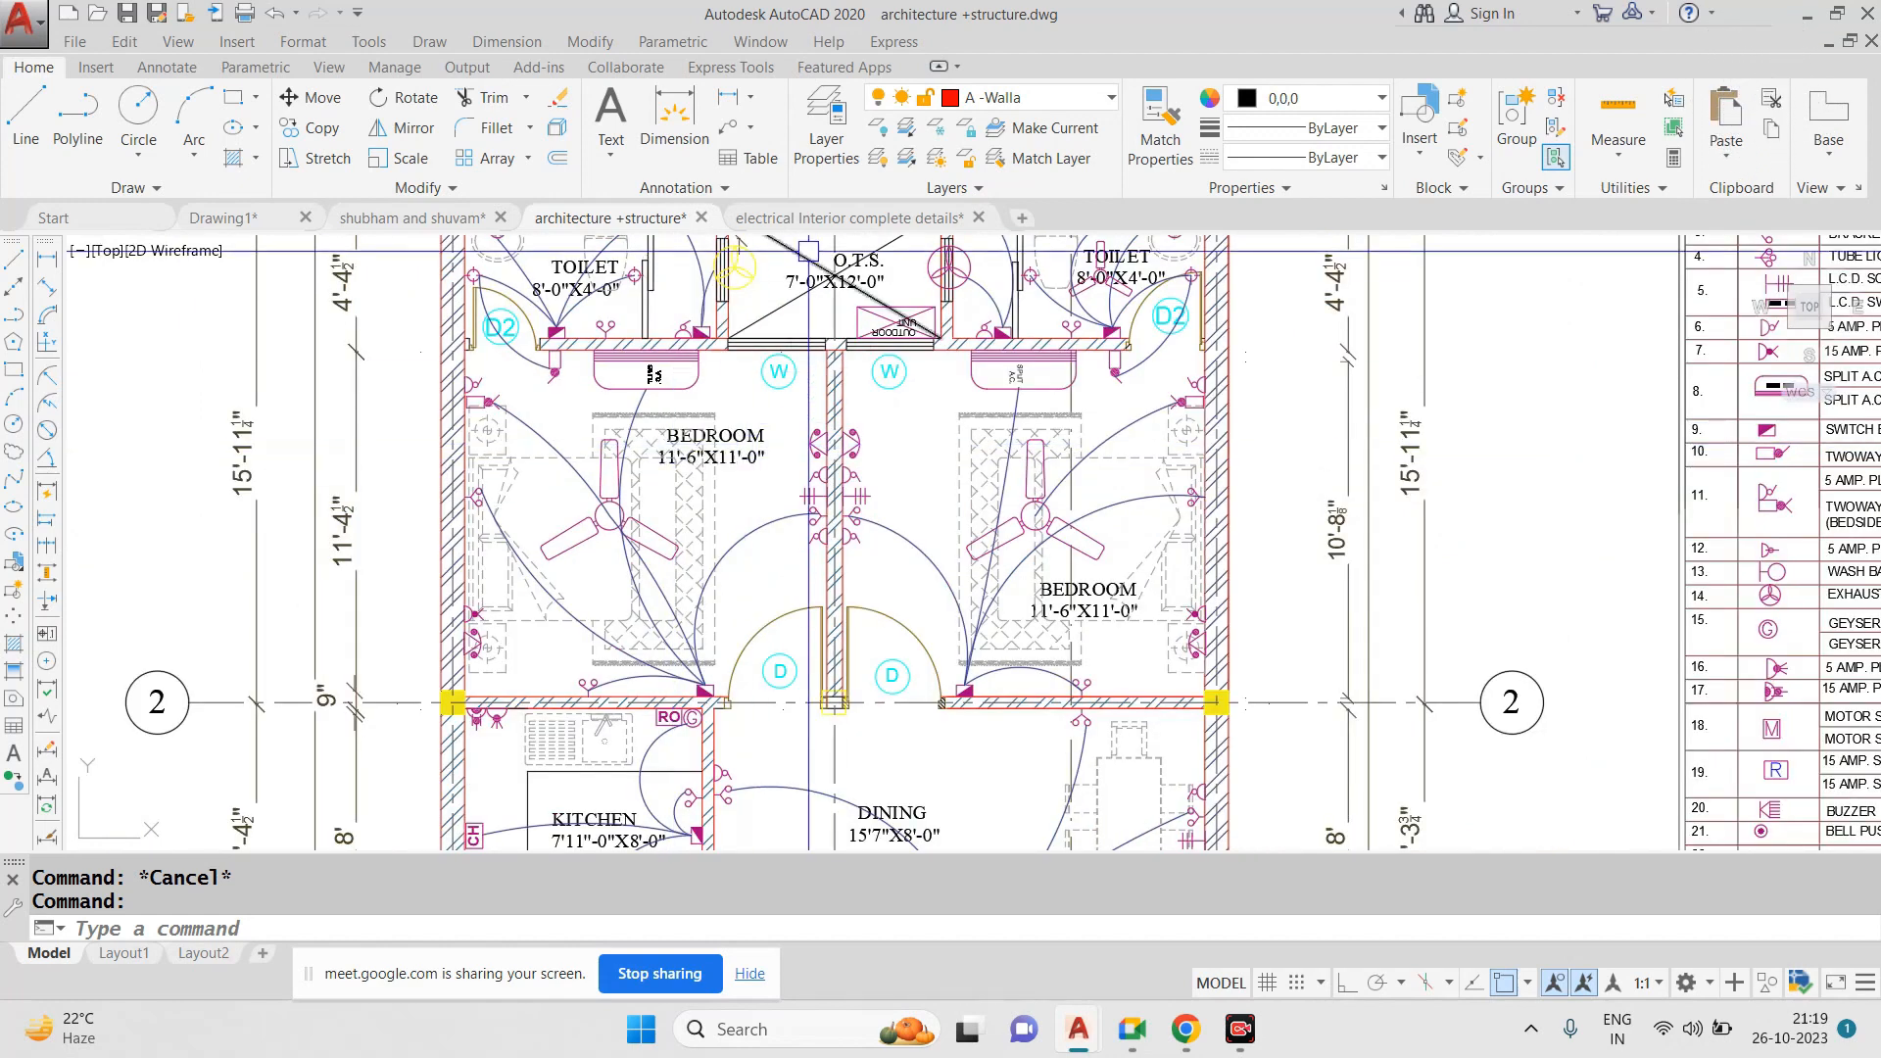
Switch back to the "electrical Interior complete details" drawing and examine SB2 and SB3 positions and heights in the drawing room's Elevation B
left_click(840, 222)
scroll(999, 503, "up", 3)
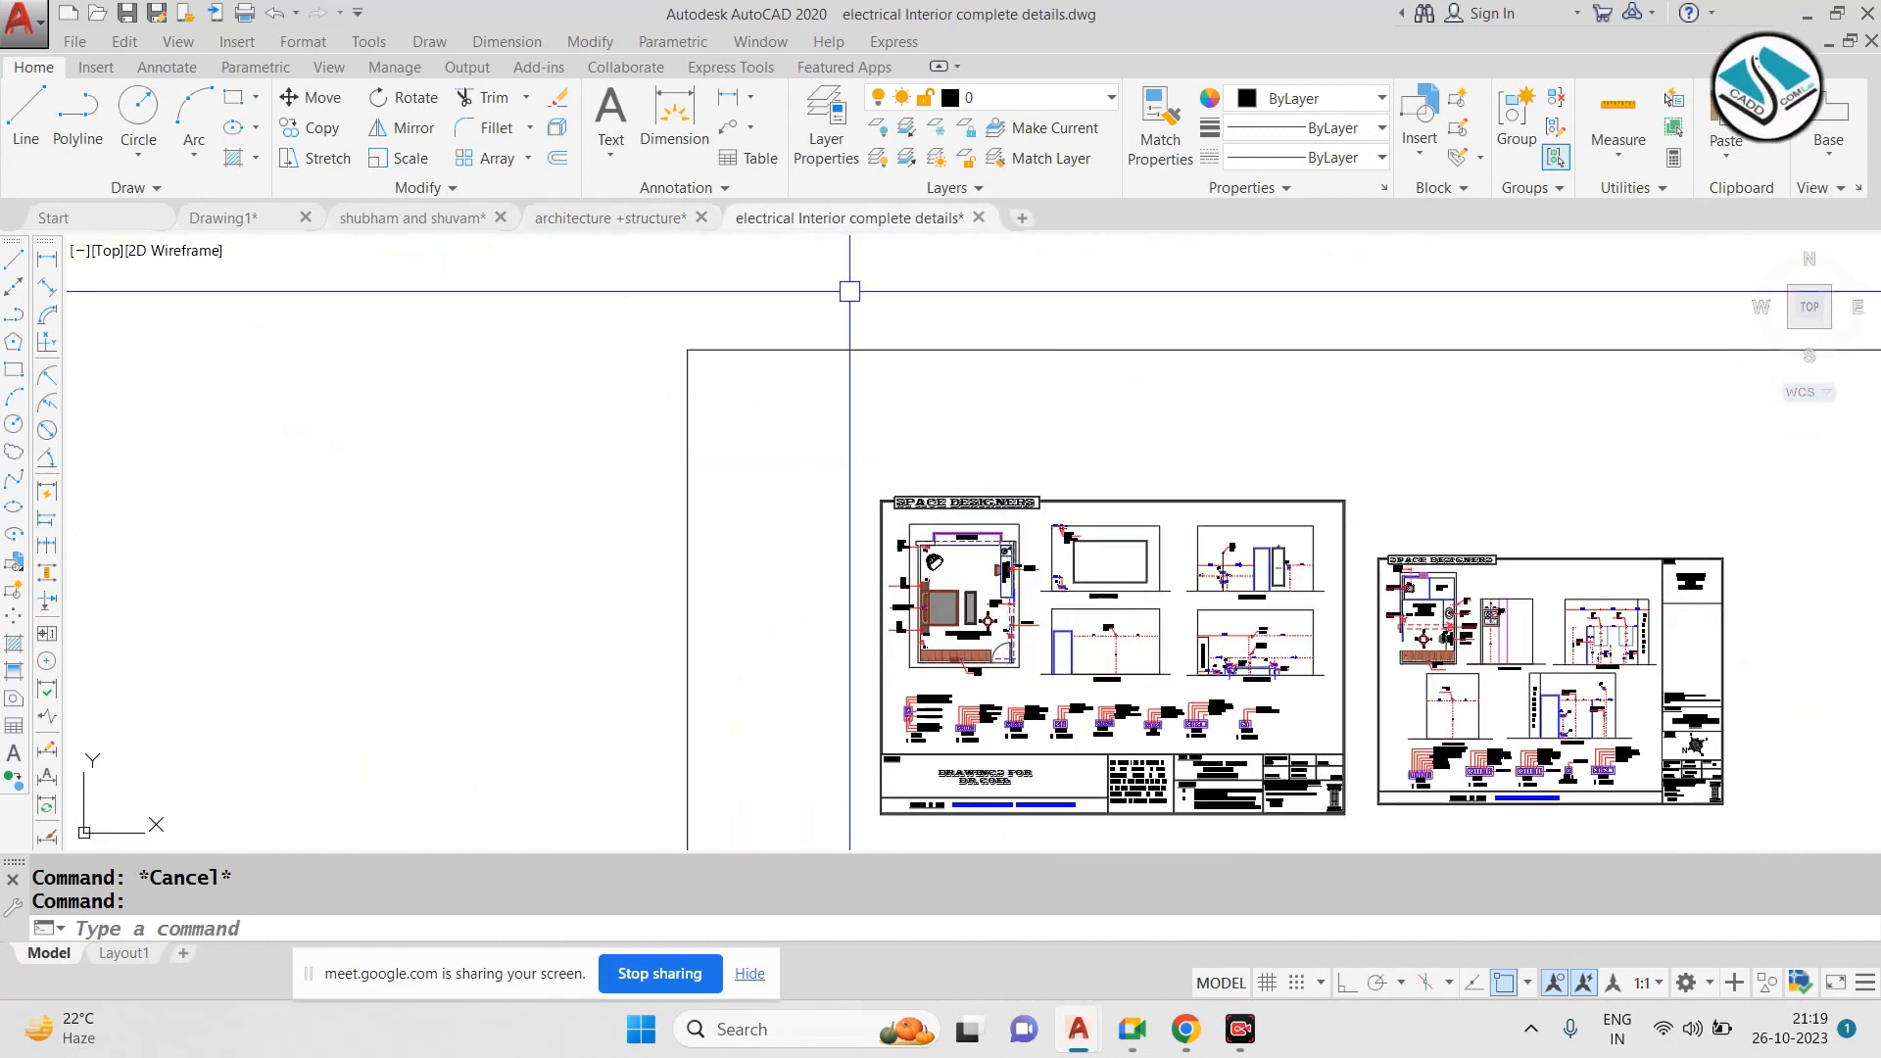
scroll(920, 640, "down", 1)
scroll(715, 360, "up", 6)
scroll(1162, 718, "up", 4)
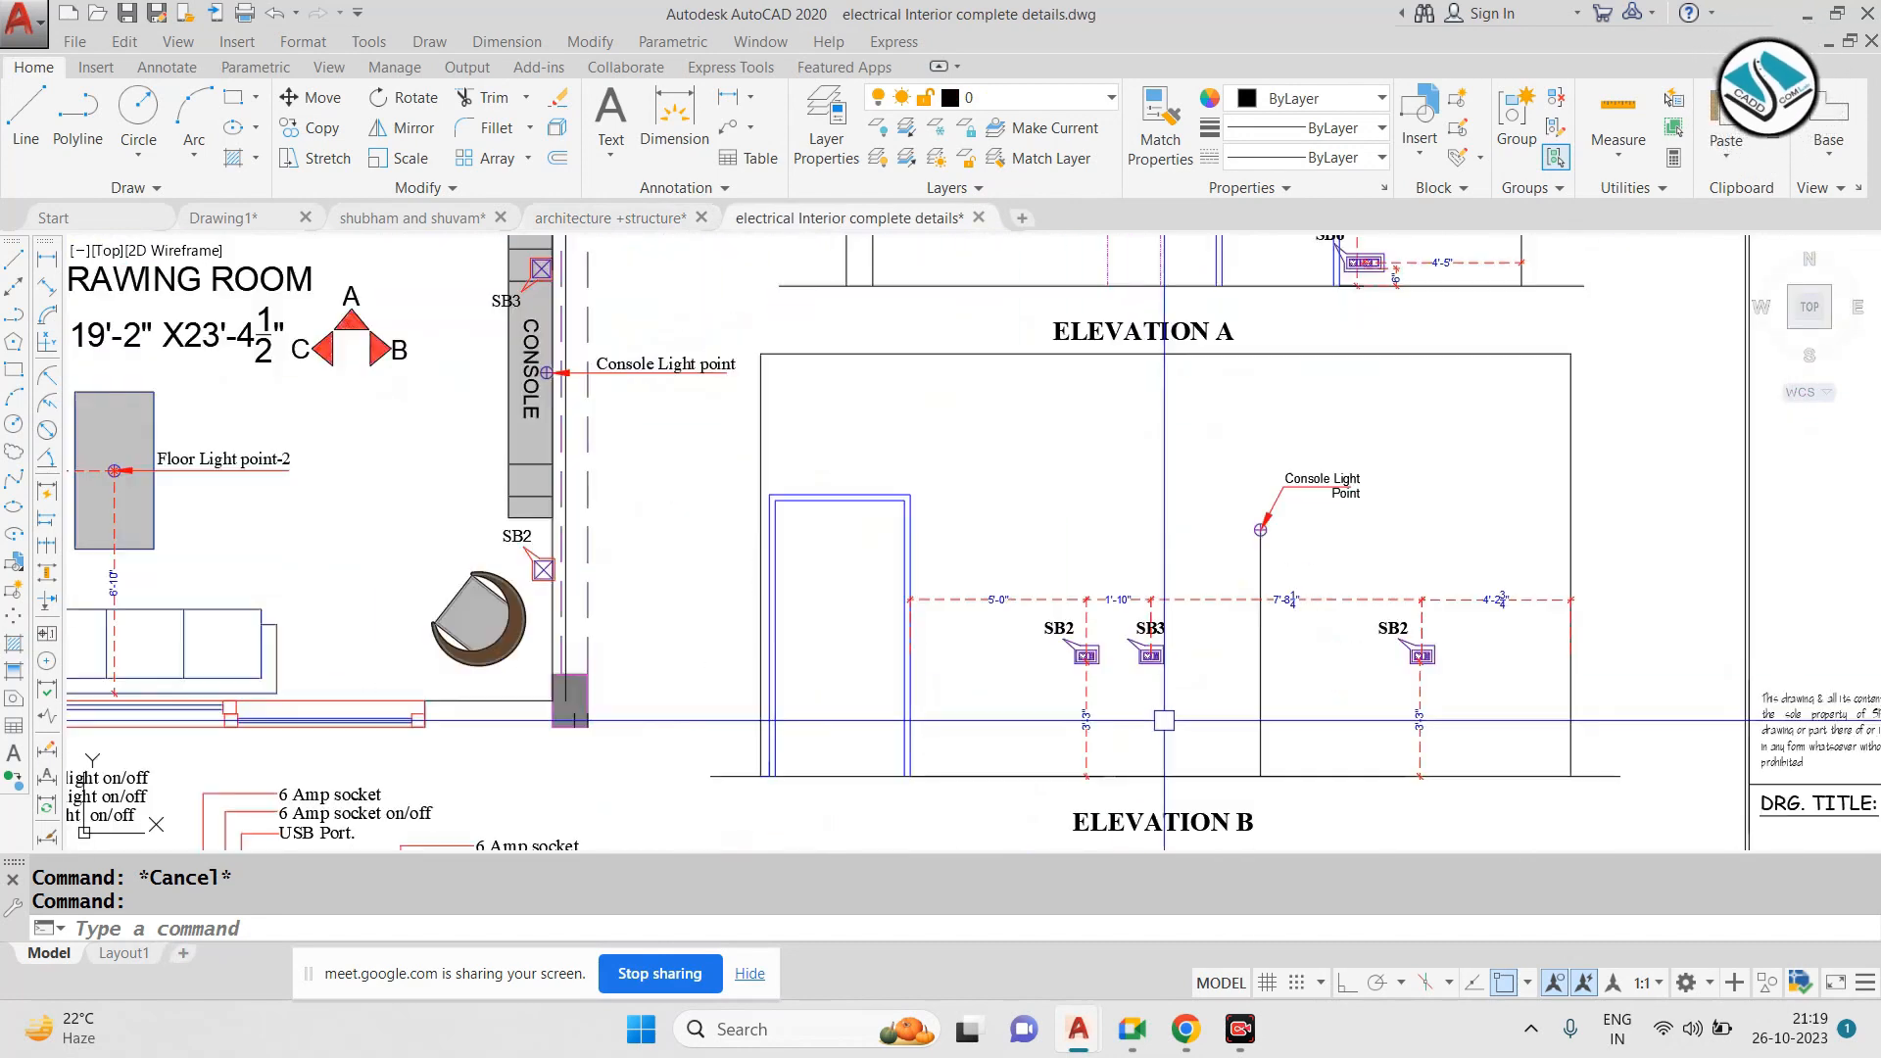
middle_click_drag(1161, 688, 777, 582)
scroll(887, 437, "up", 2)
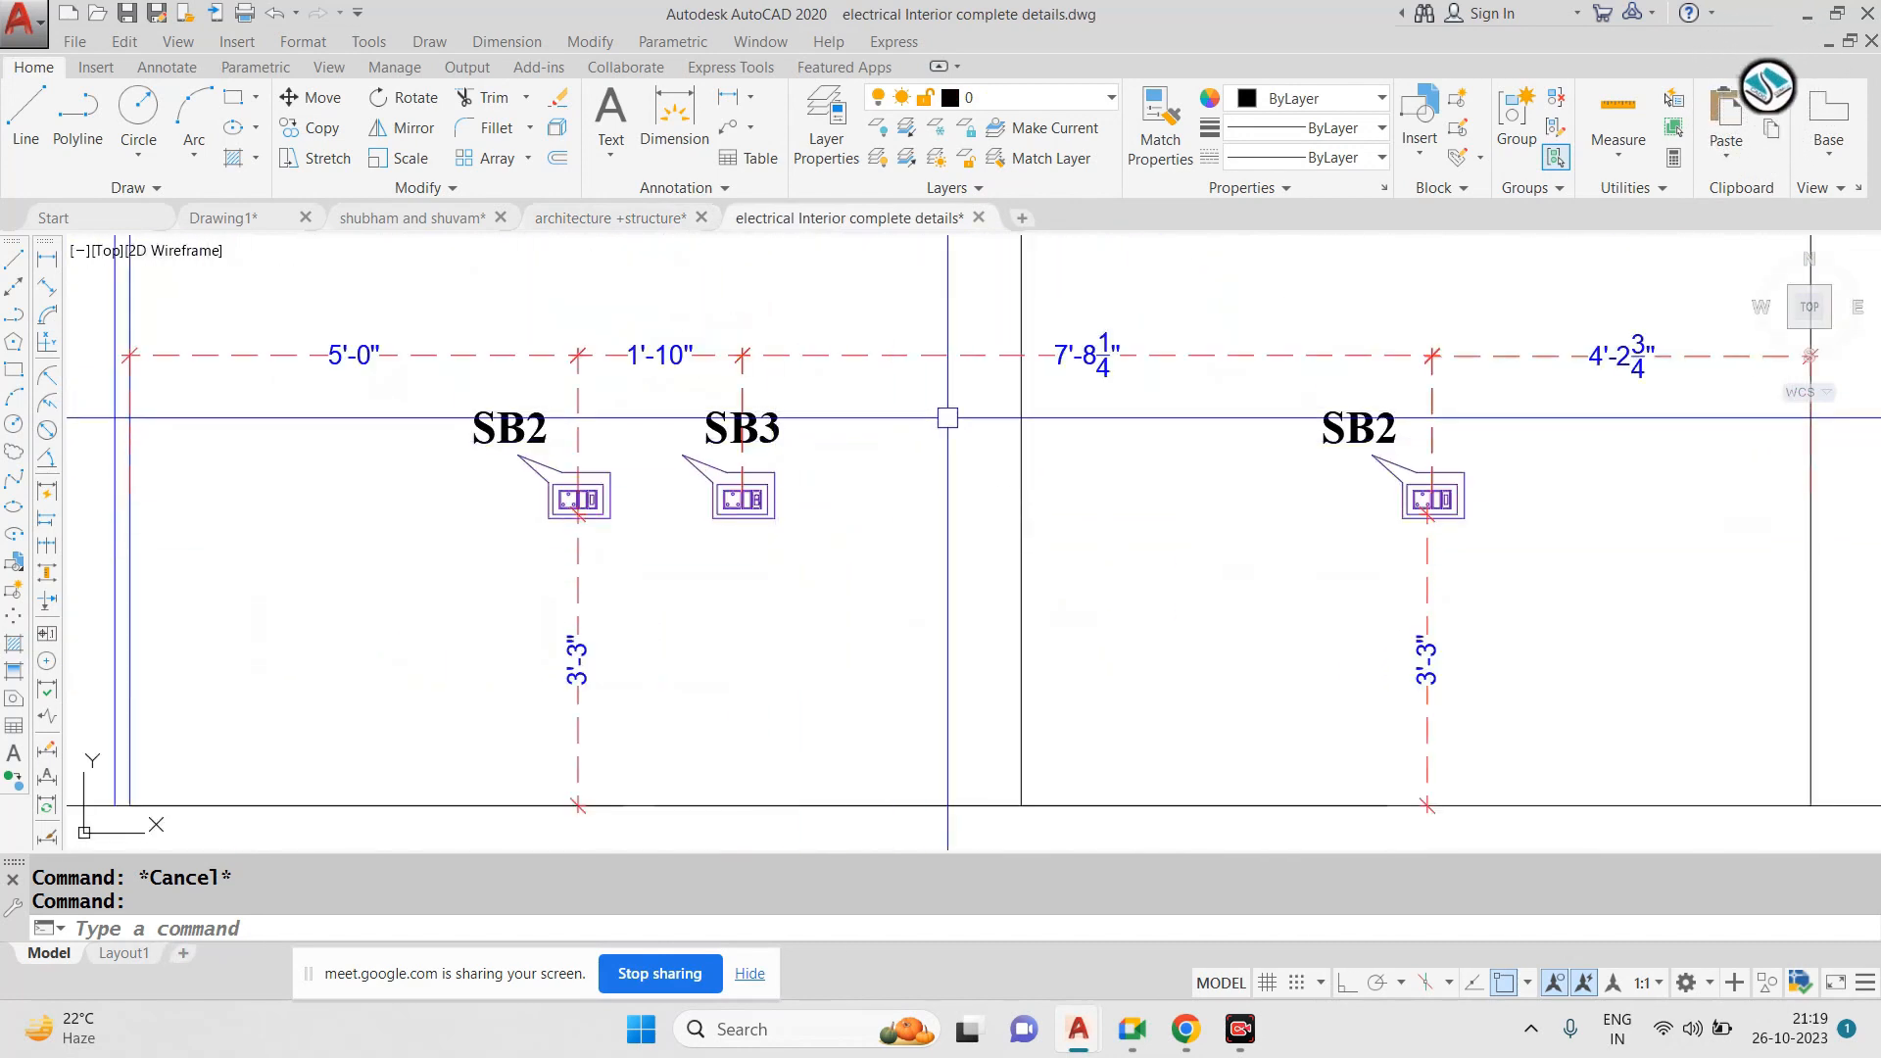
scroll(947, 440, "down", 2)
scroll(613, 550, "up", 2)
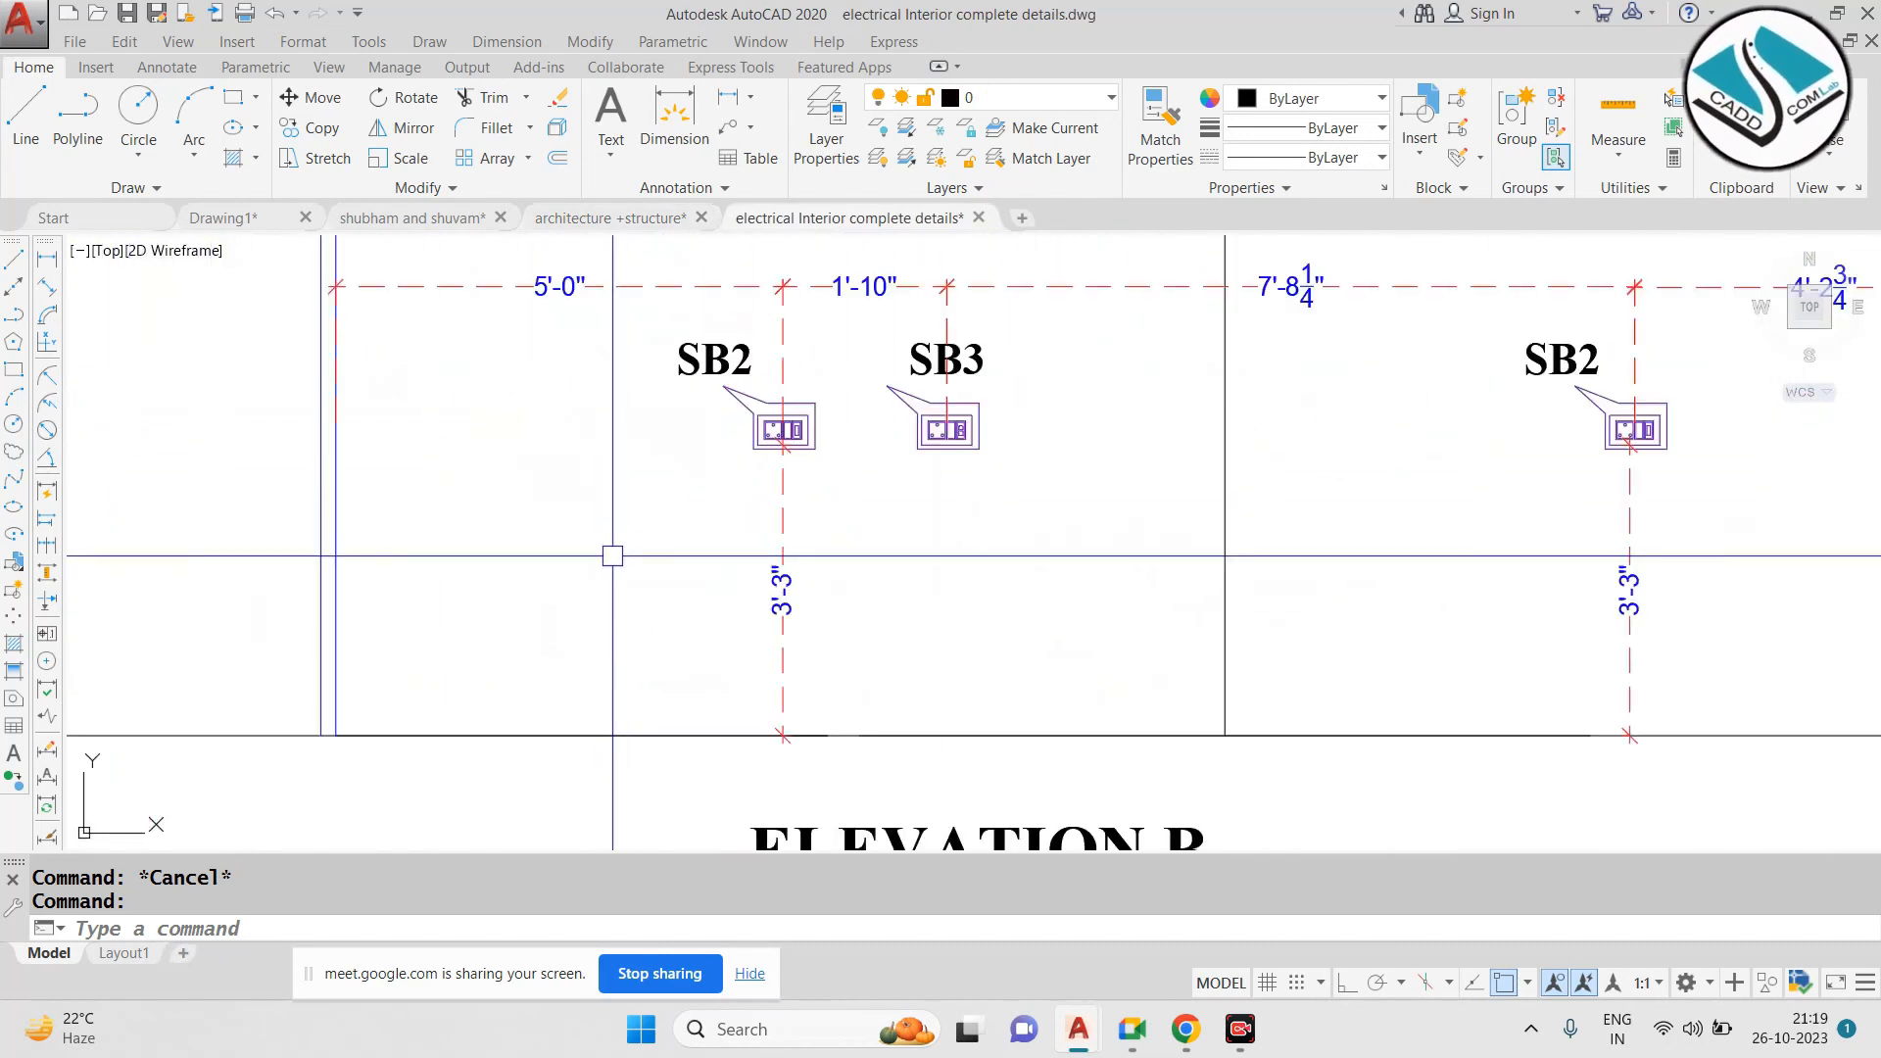
scroll(813, 526, "up", 4)
scroll(813, 526, "down", 1)
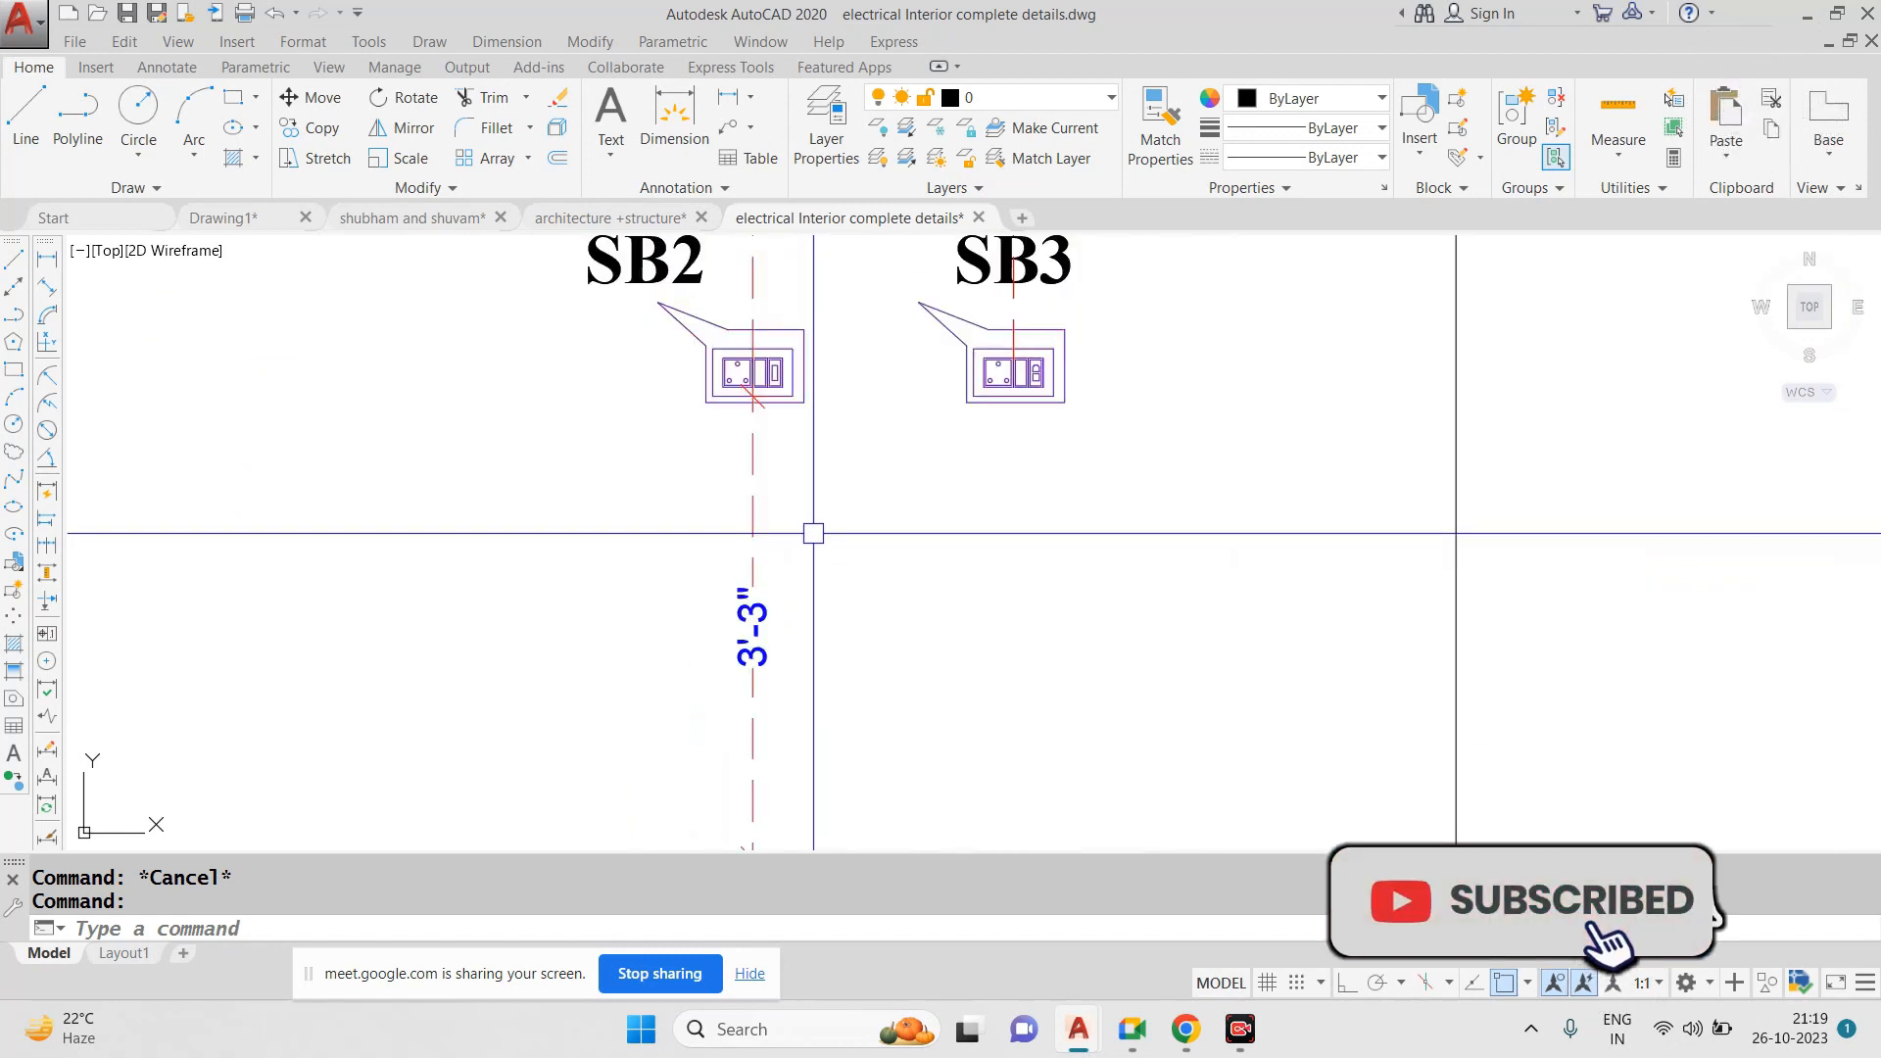
scroll(800, 586, "down", 1)
scroll(799, 586, "up", 2)
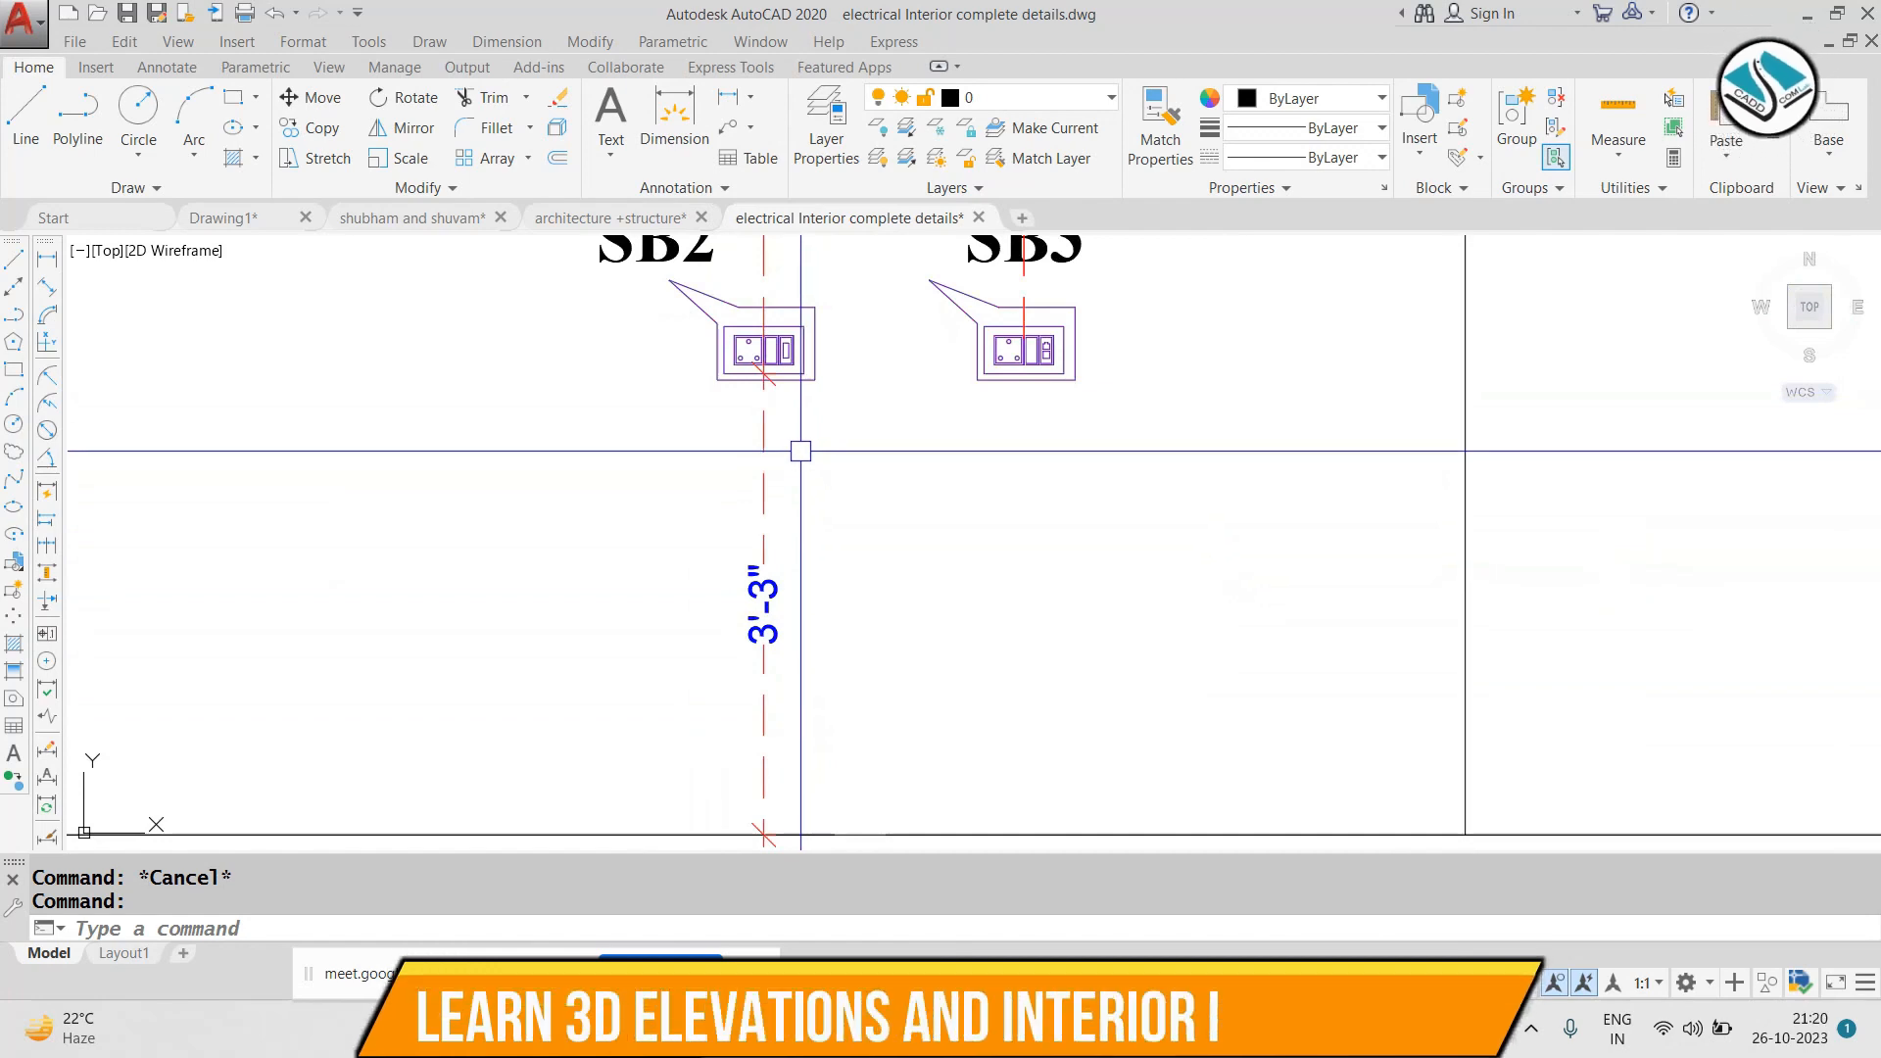
Read the socket, switch and USB port labels of the drawing room's 4-module SB-2 and SB-3 boards
scroll(774, 409, "down", 5)
scroll(774, 410, "down", 3)
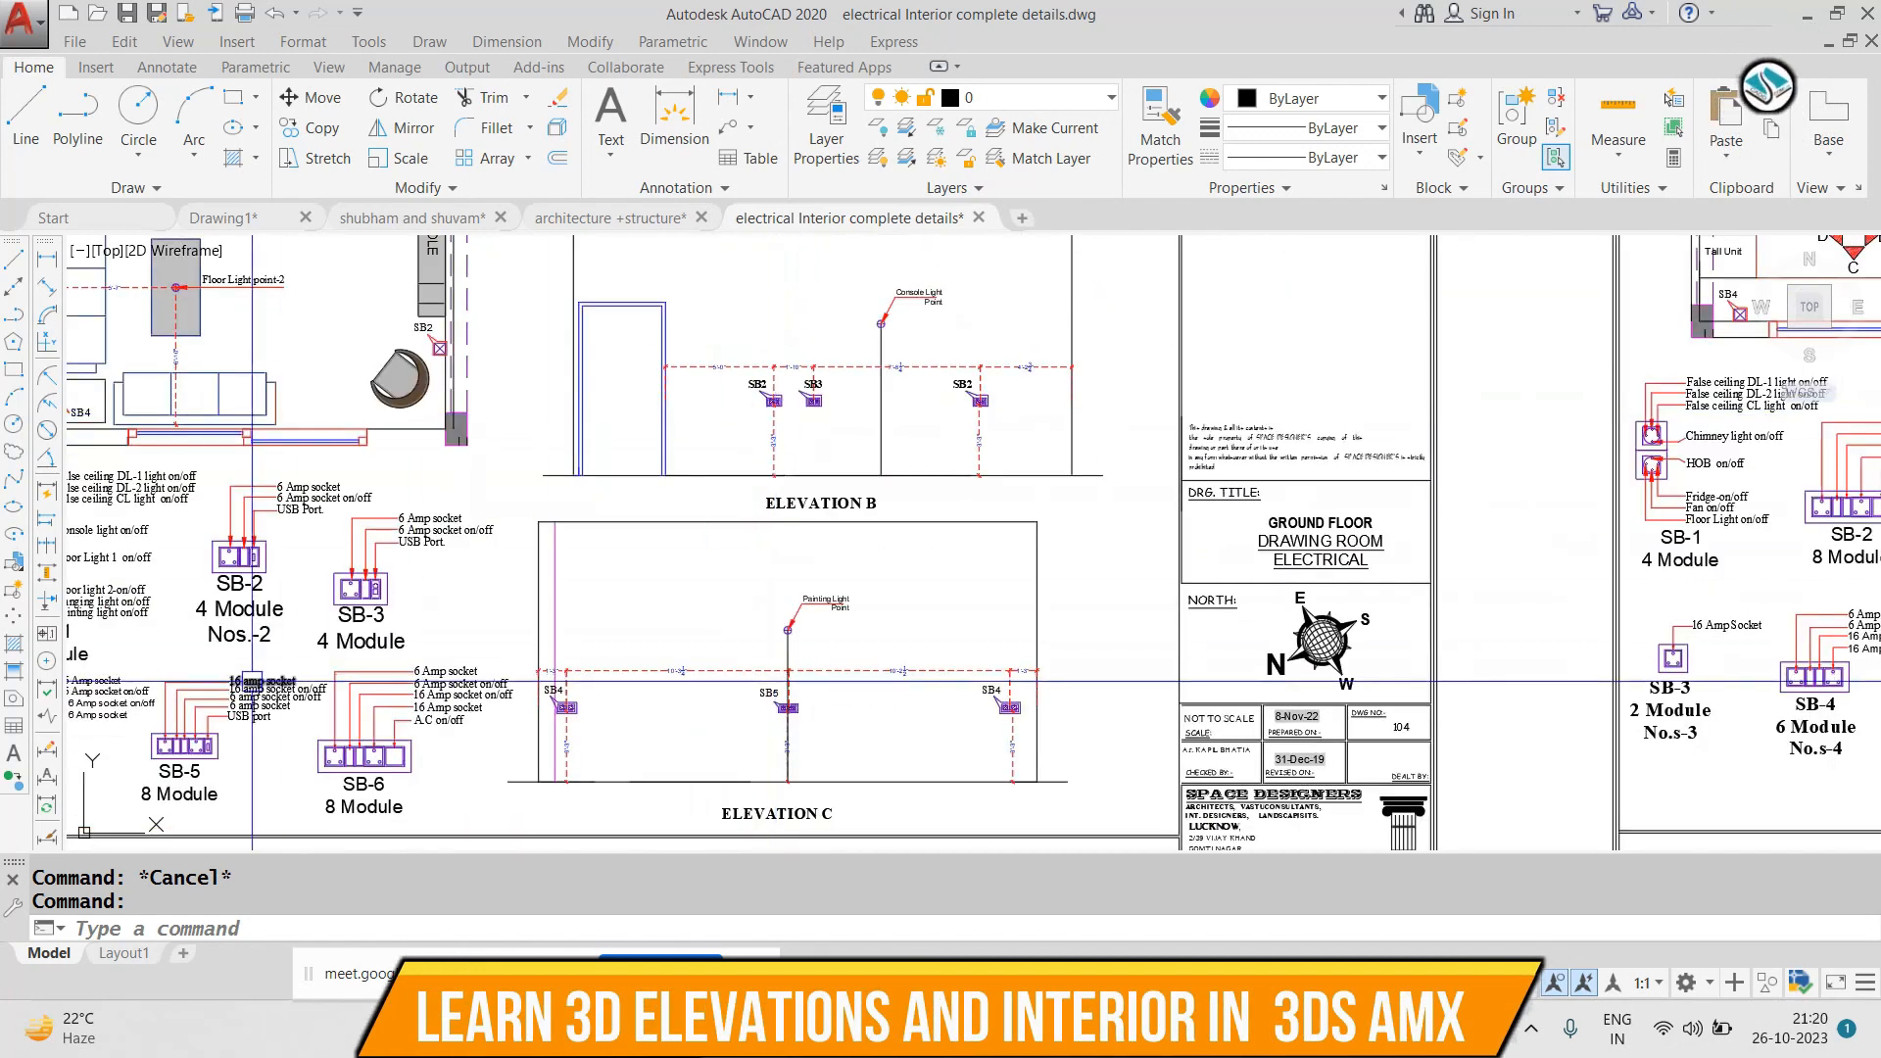
scroll(372, 543, "up", 8)
middle_click_drag(627, 550, 797, 486)
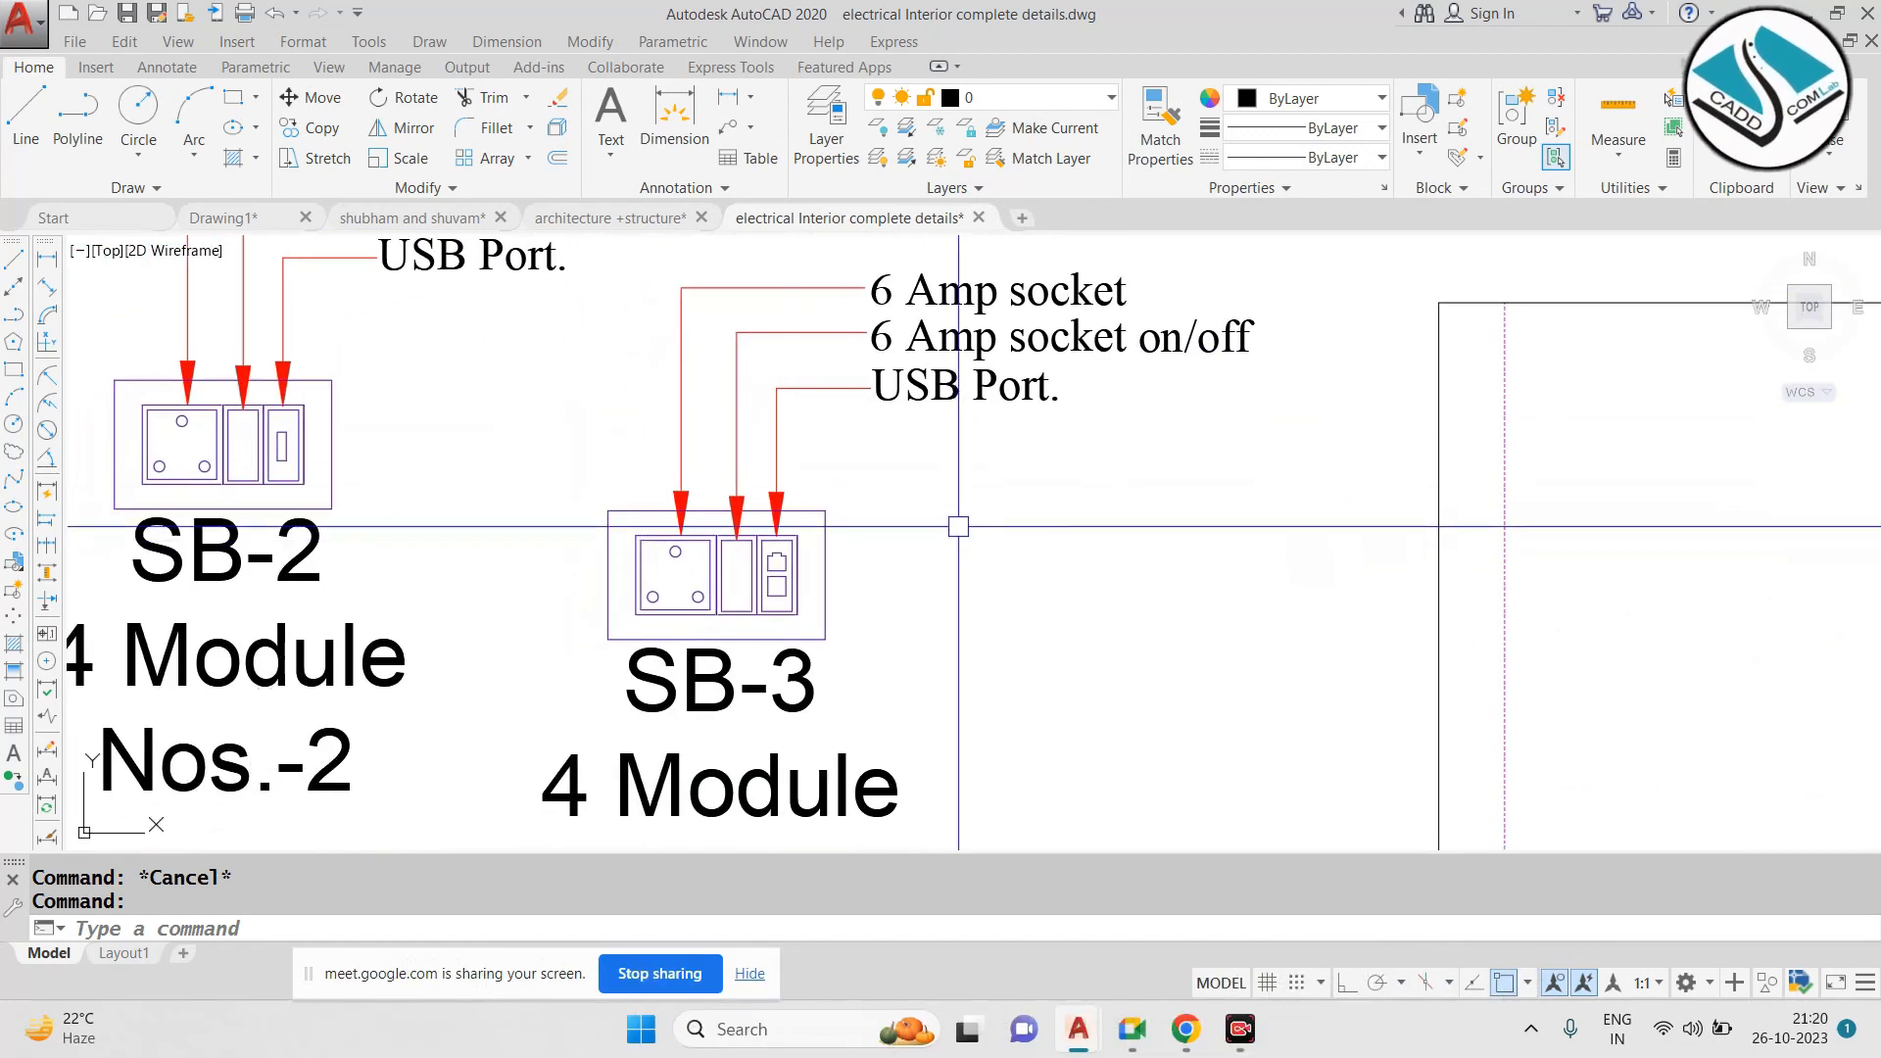
scroll(947, 289, "up", 3)
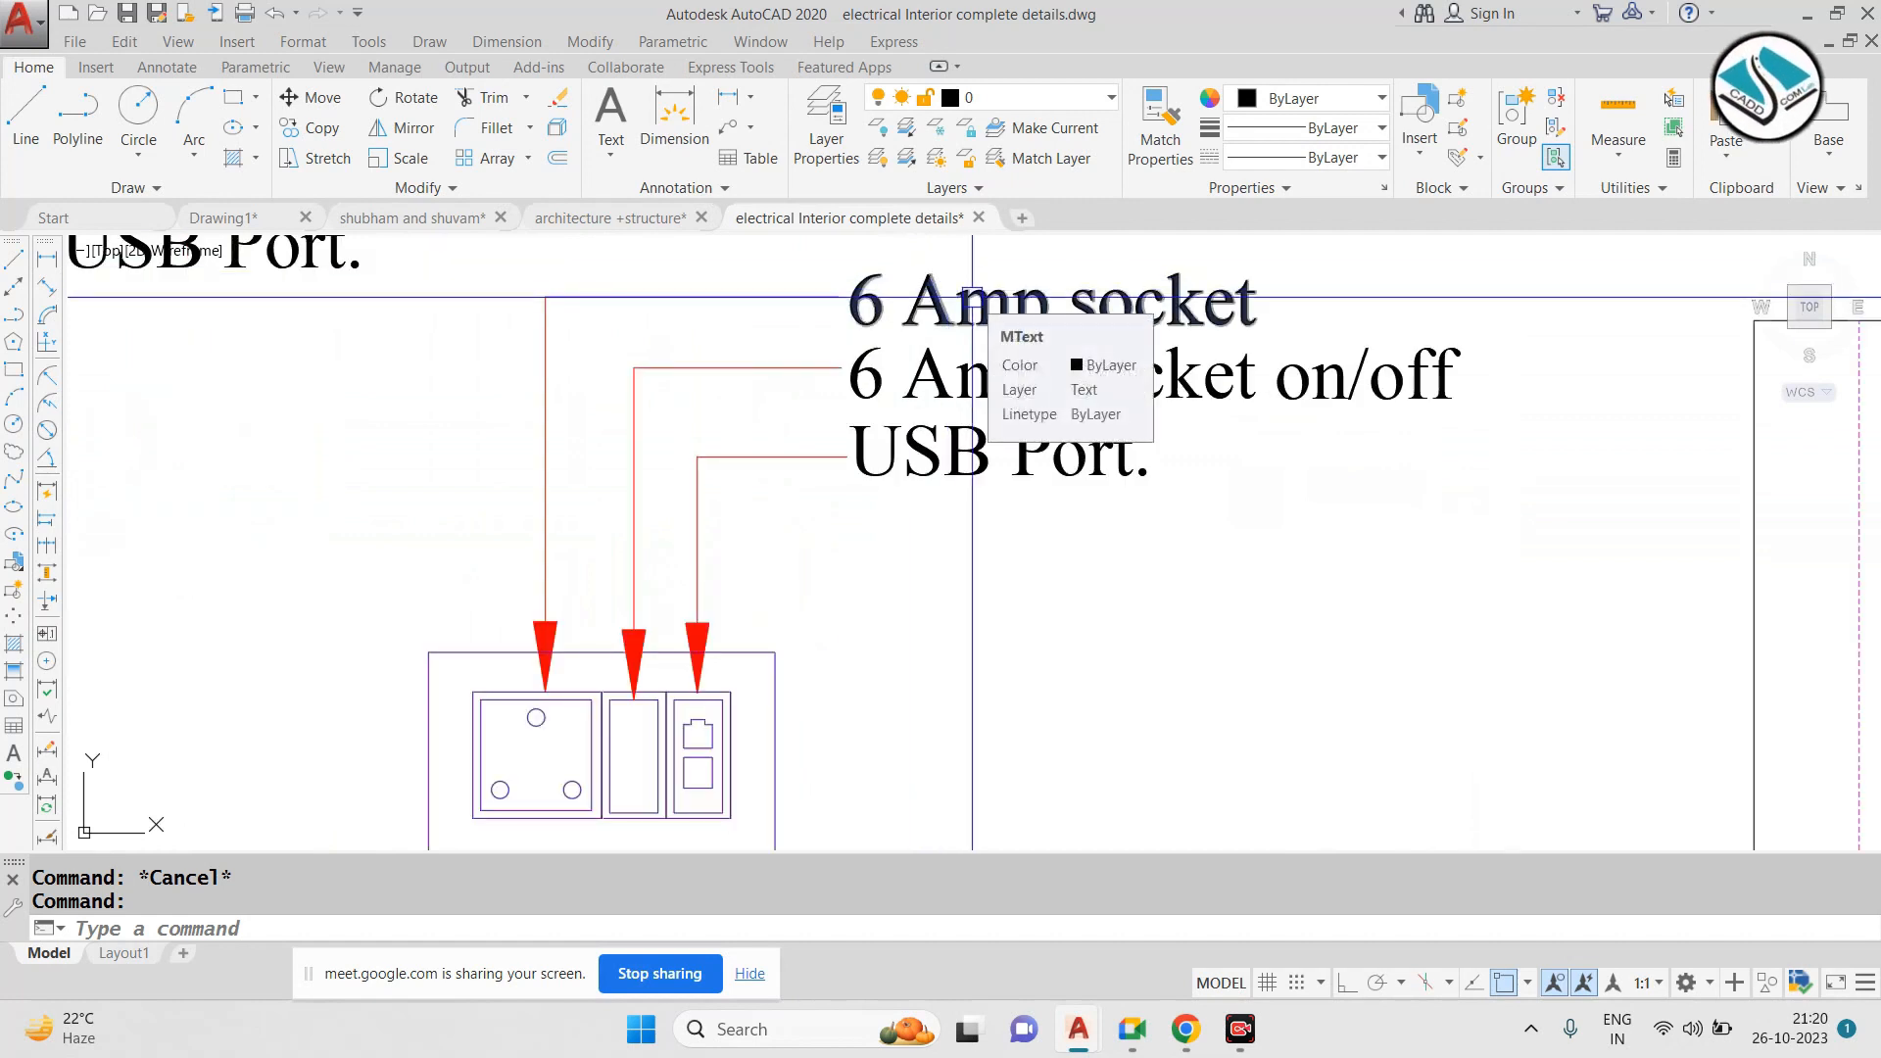
scroll(971, 296, "down", 2)
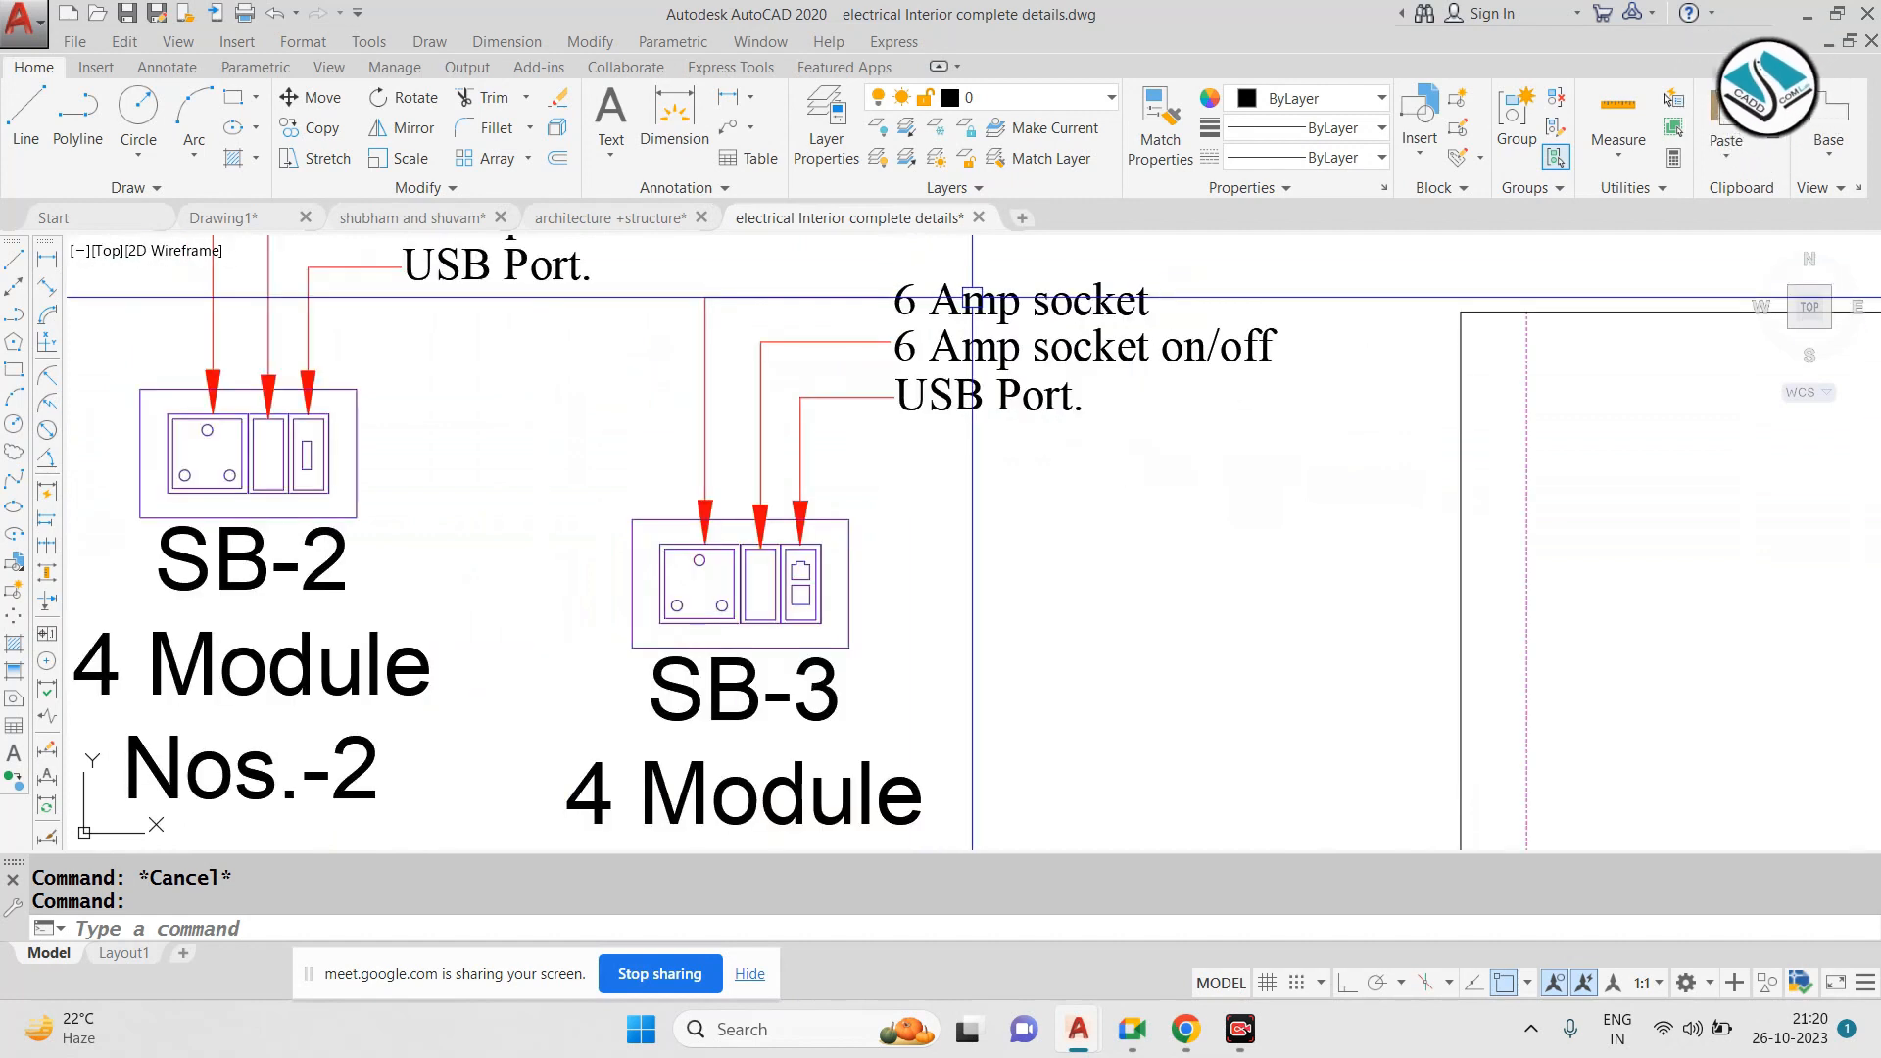
scroll(972, 296, "down", 2)
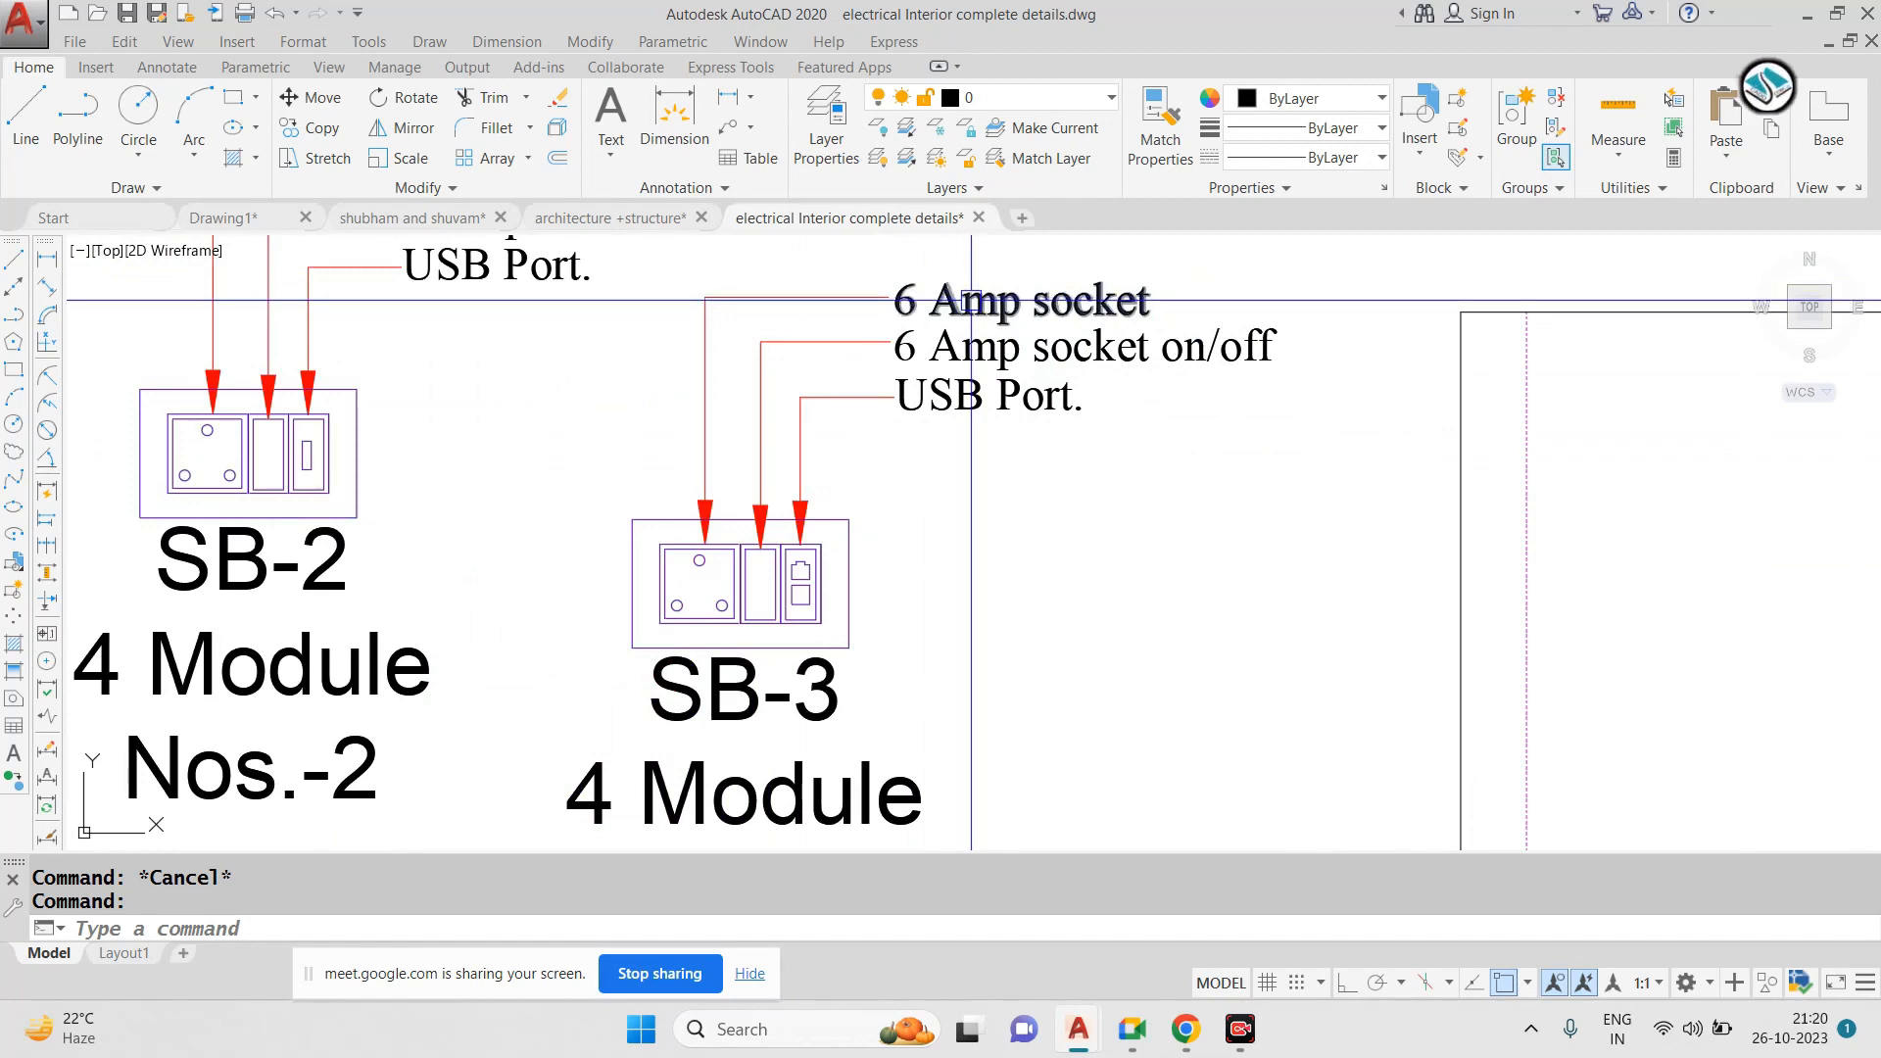
scroll(970, 364, "down", 3)
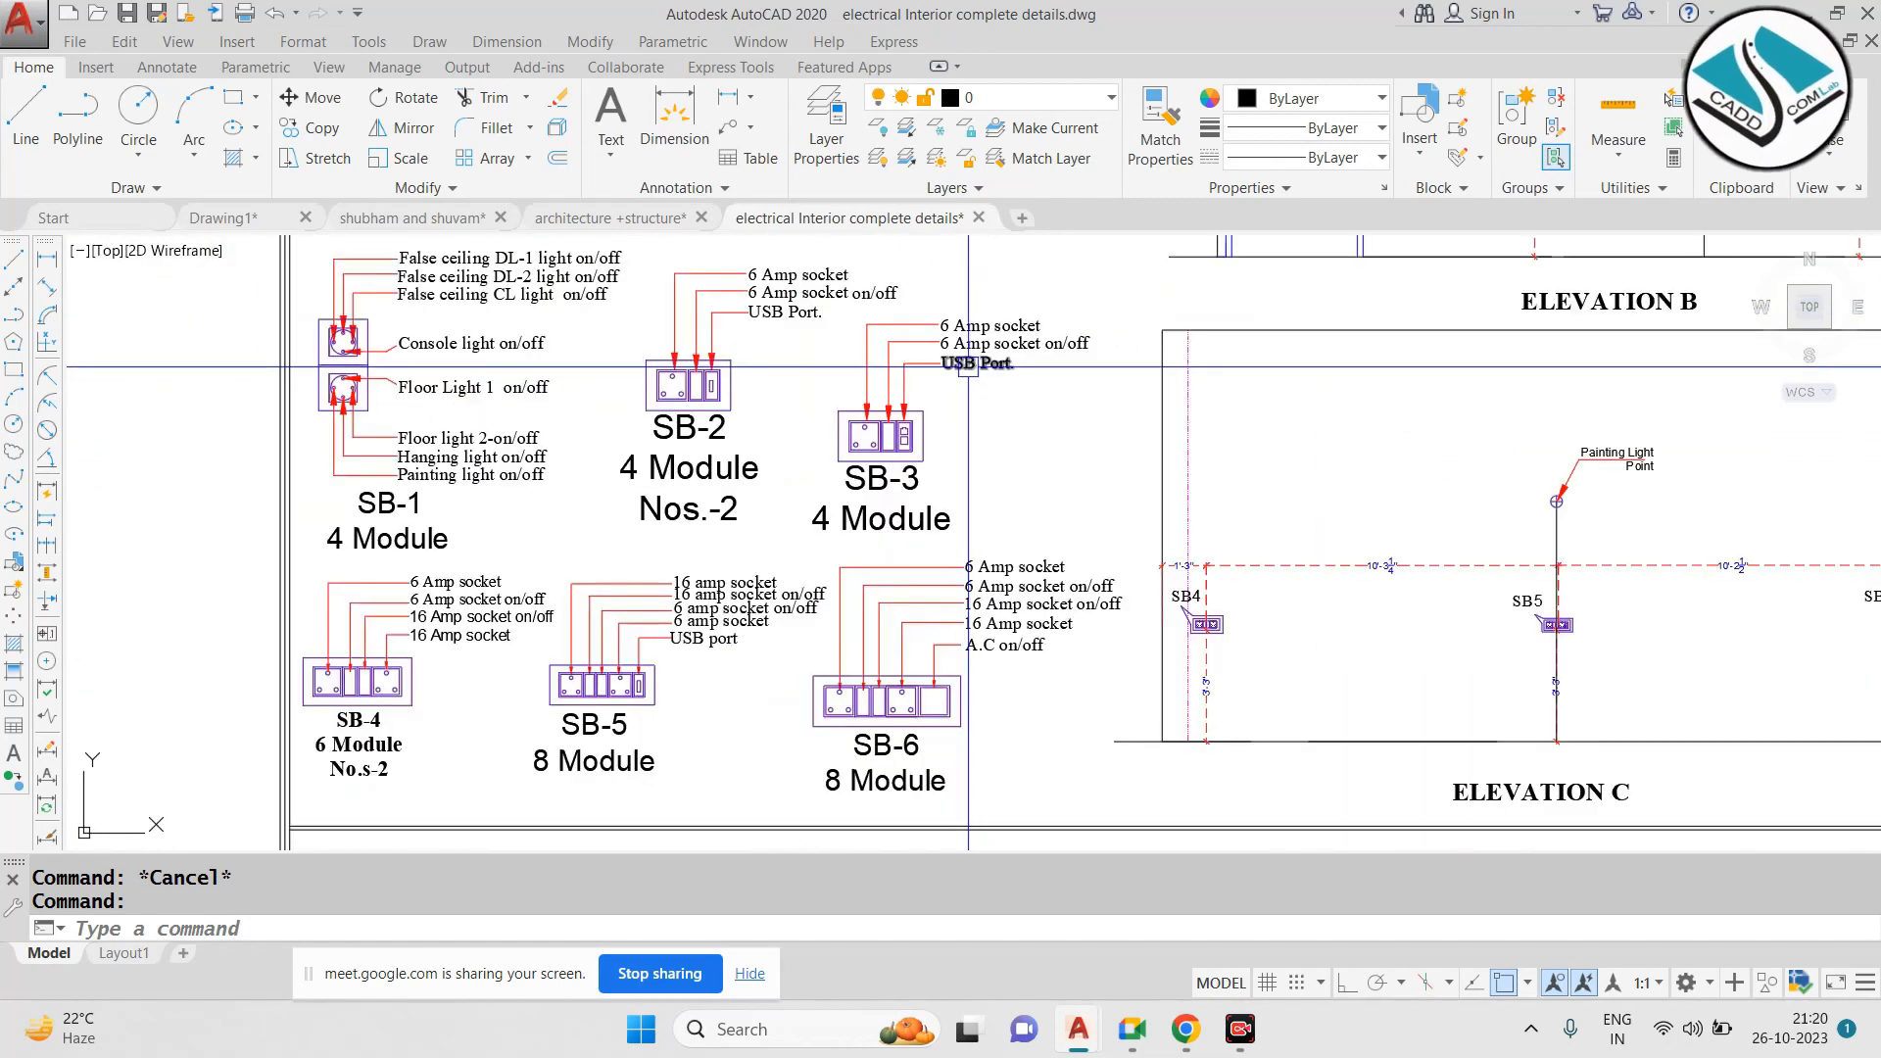
Read the 16 amp, 6 amp and USB labels of the 8-module SB-5 board, and view the drawing room's plan
scroll(835, 607, "up", 5)
middle_click_drag(835, 606, 979, 550)
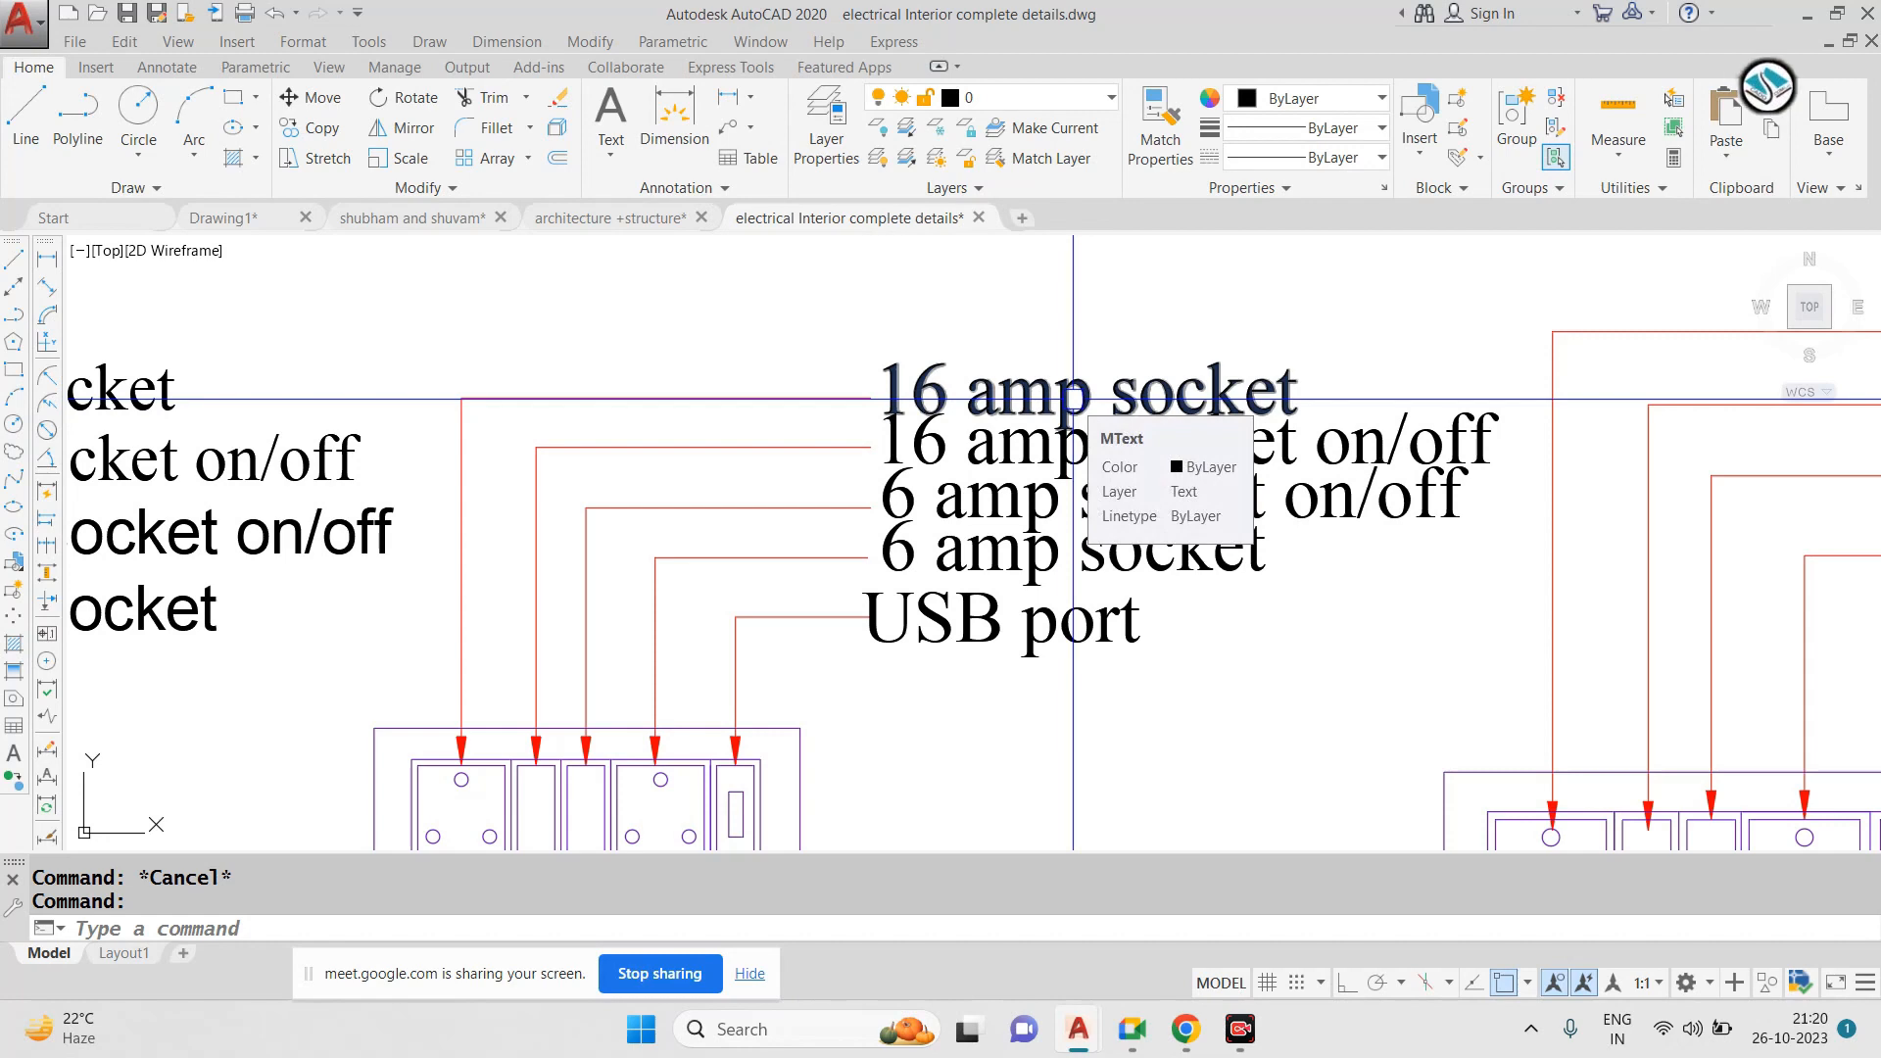
scroll(1073, 399, "down", 10)
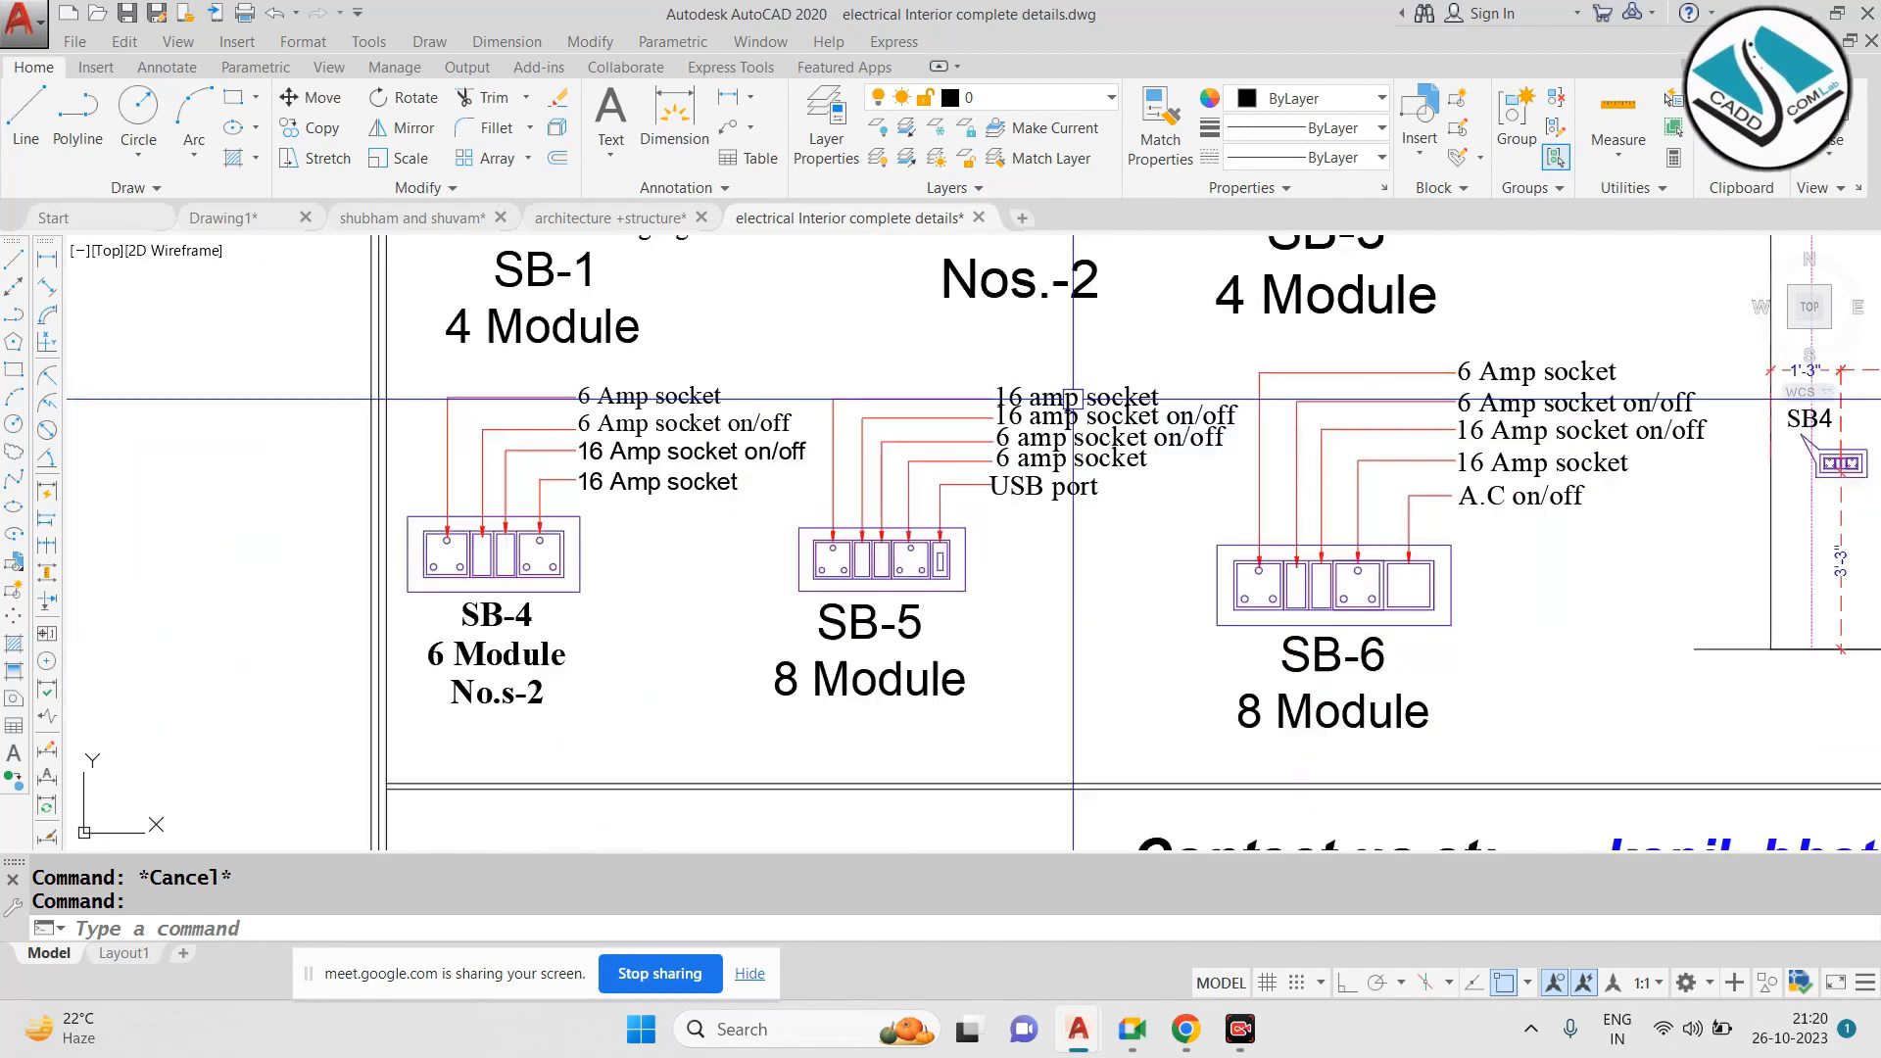
middle_click_drag(1053, 297, 1011, 624)
scroll(1068, 429, "up", 3)
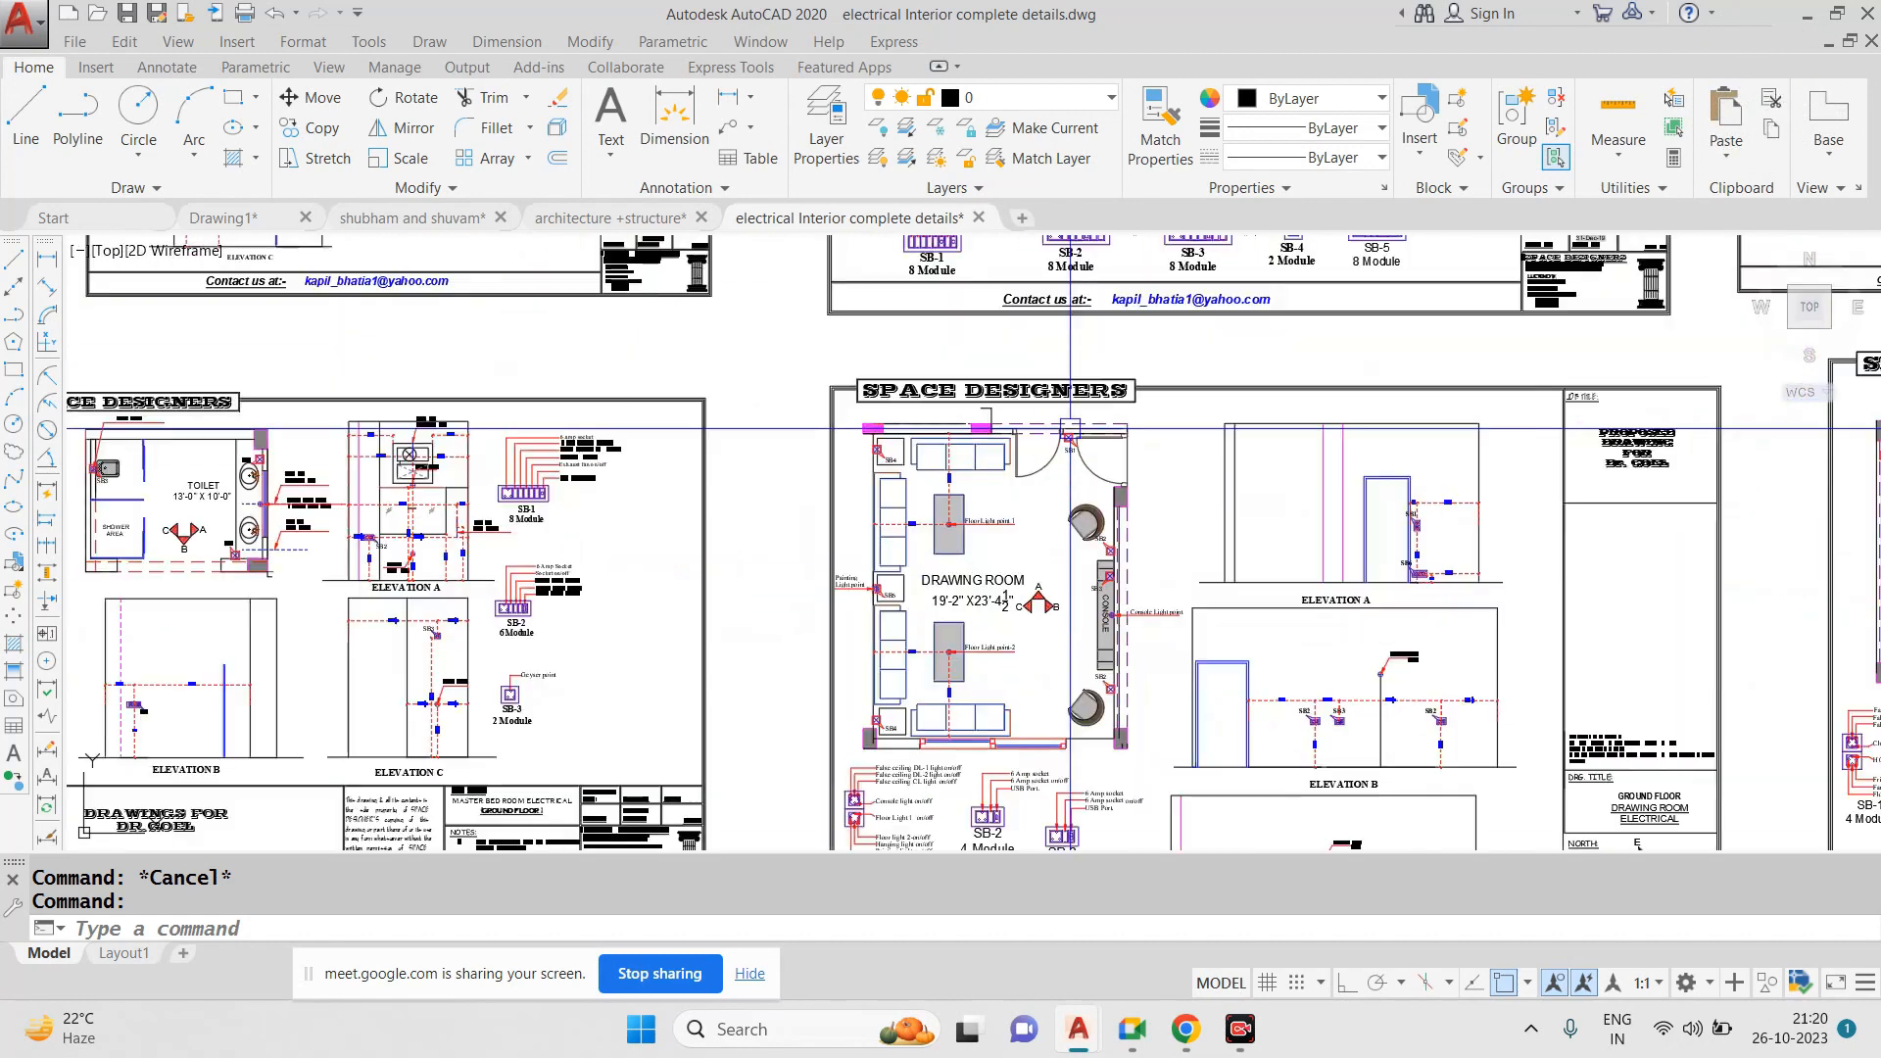
Read the 8-module SB-1, SB-2 and SB-3 switchboard labels on the daughter's dress sheet
middle_click_drag(1043, 397, 992, 734)
scroll(1050, 429, "up", 3)
scroll(1101, 582, "up", 8)
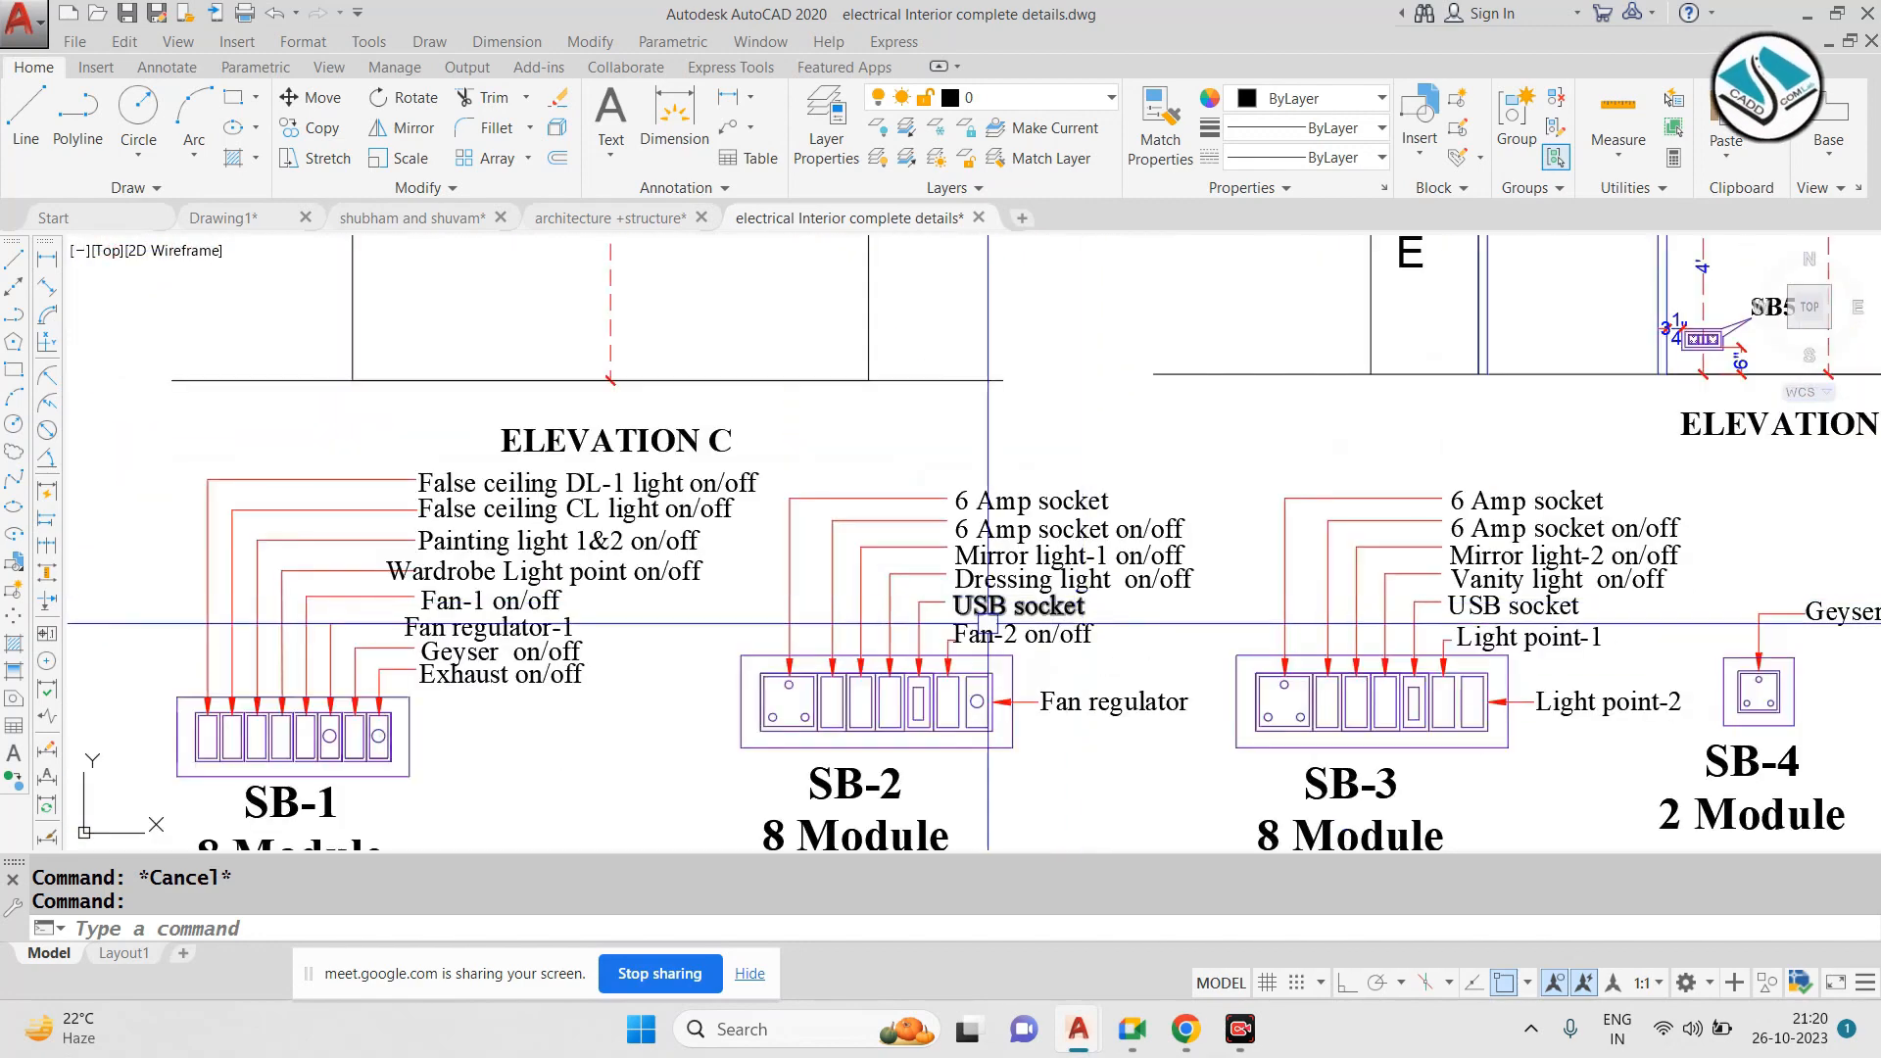
scroll(1088, 561, "down", 8)
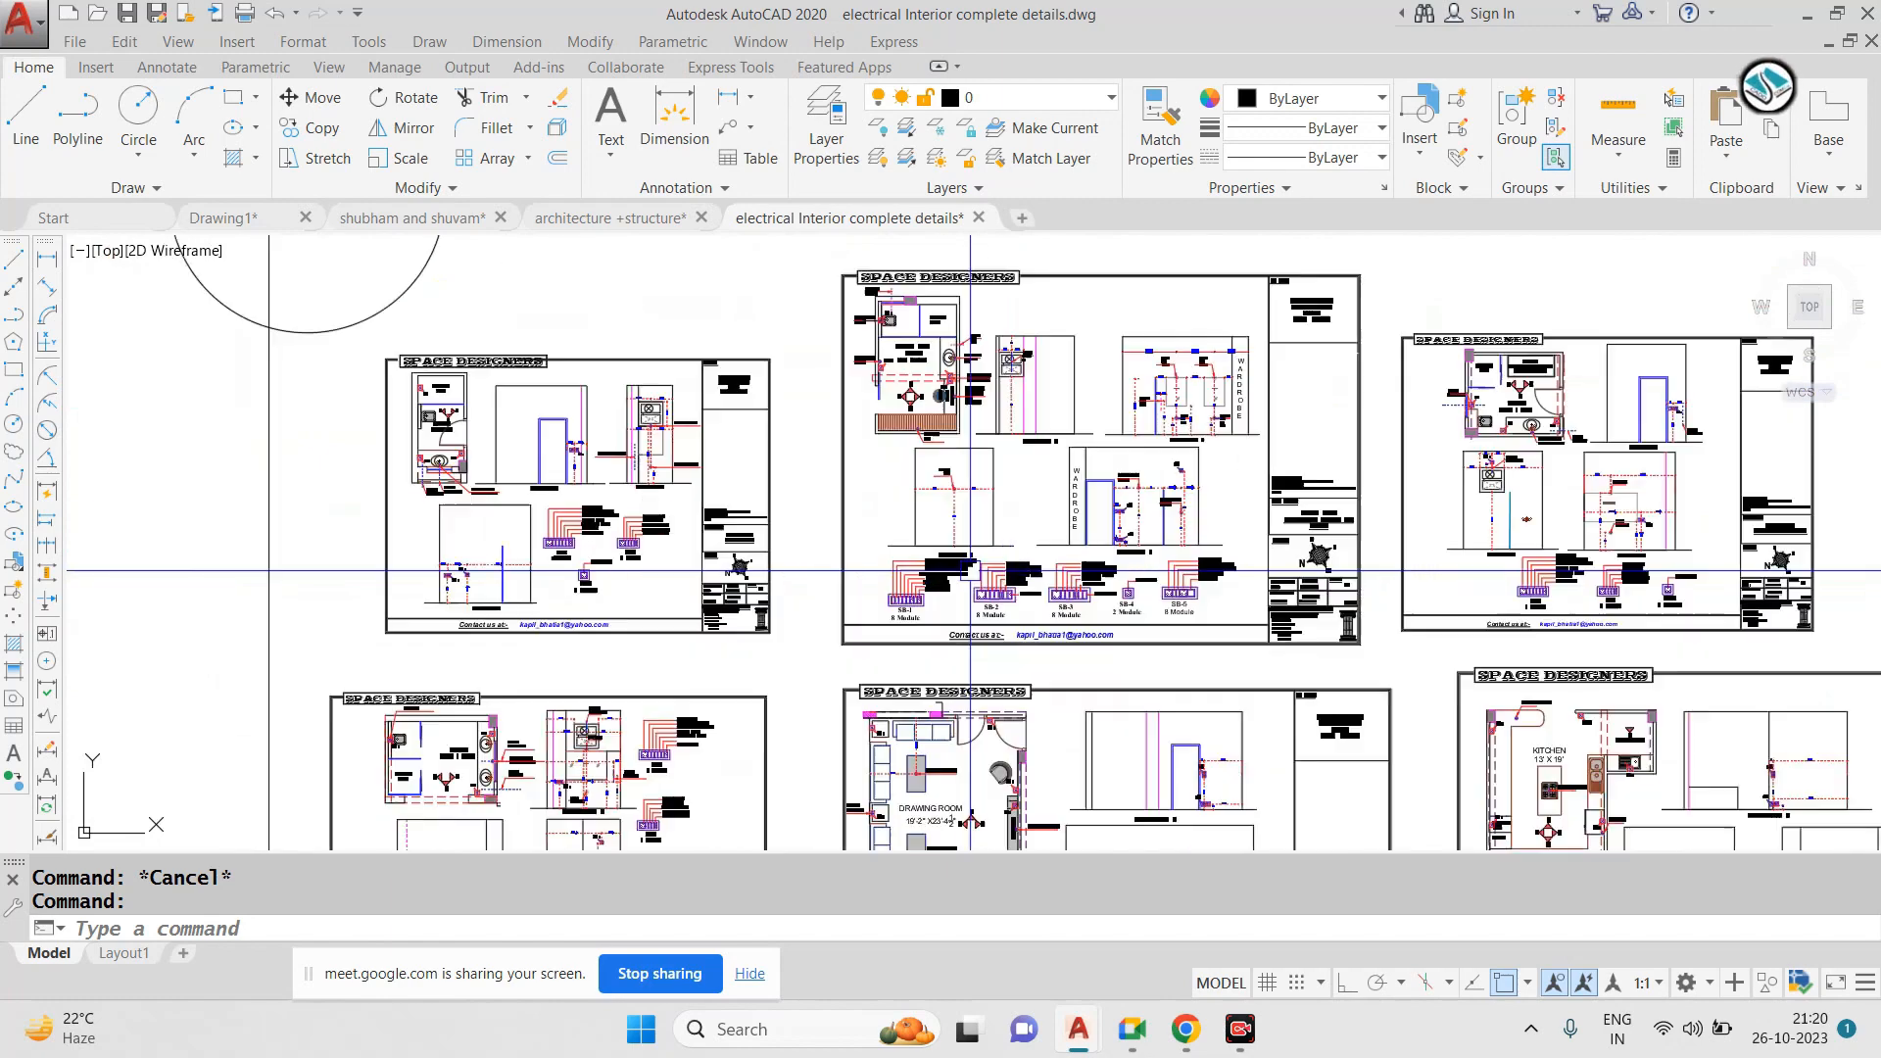
scroll(997, 578, "up", 4)
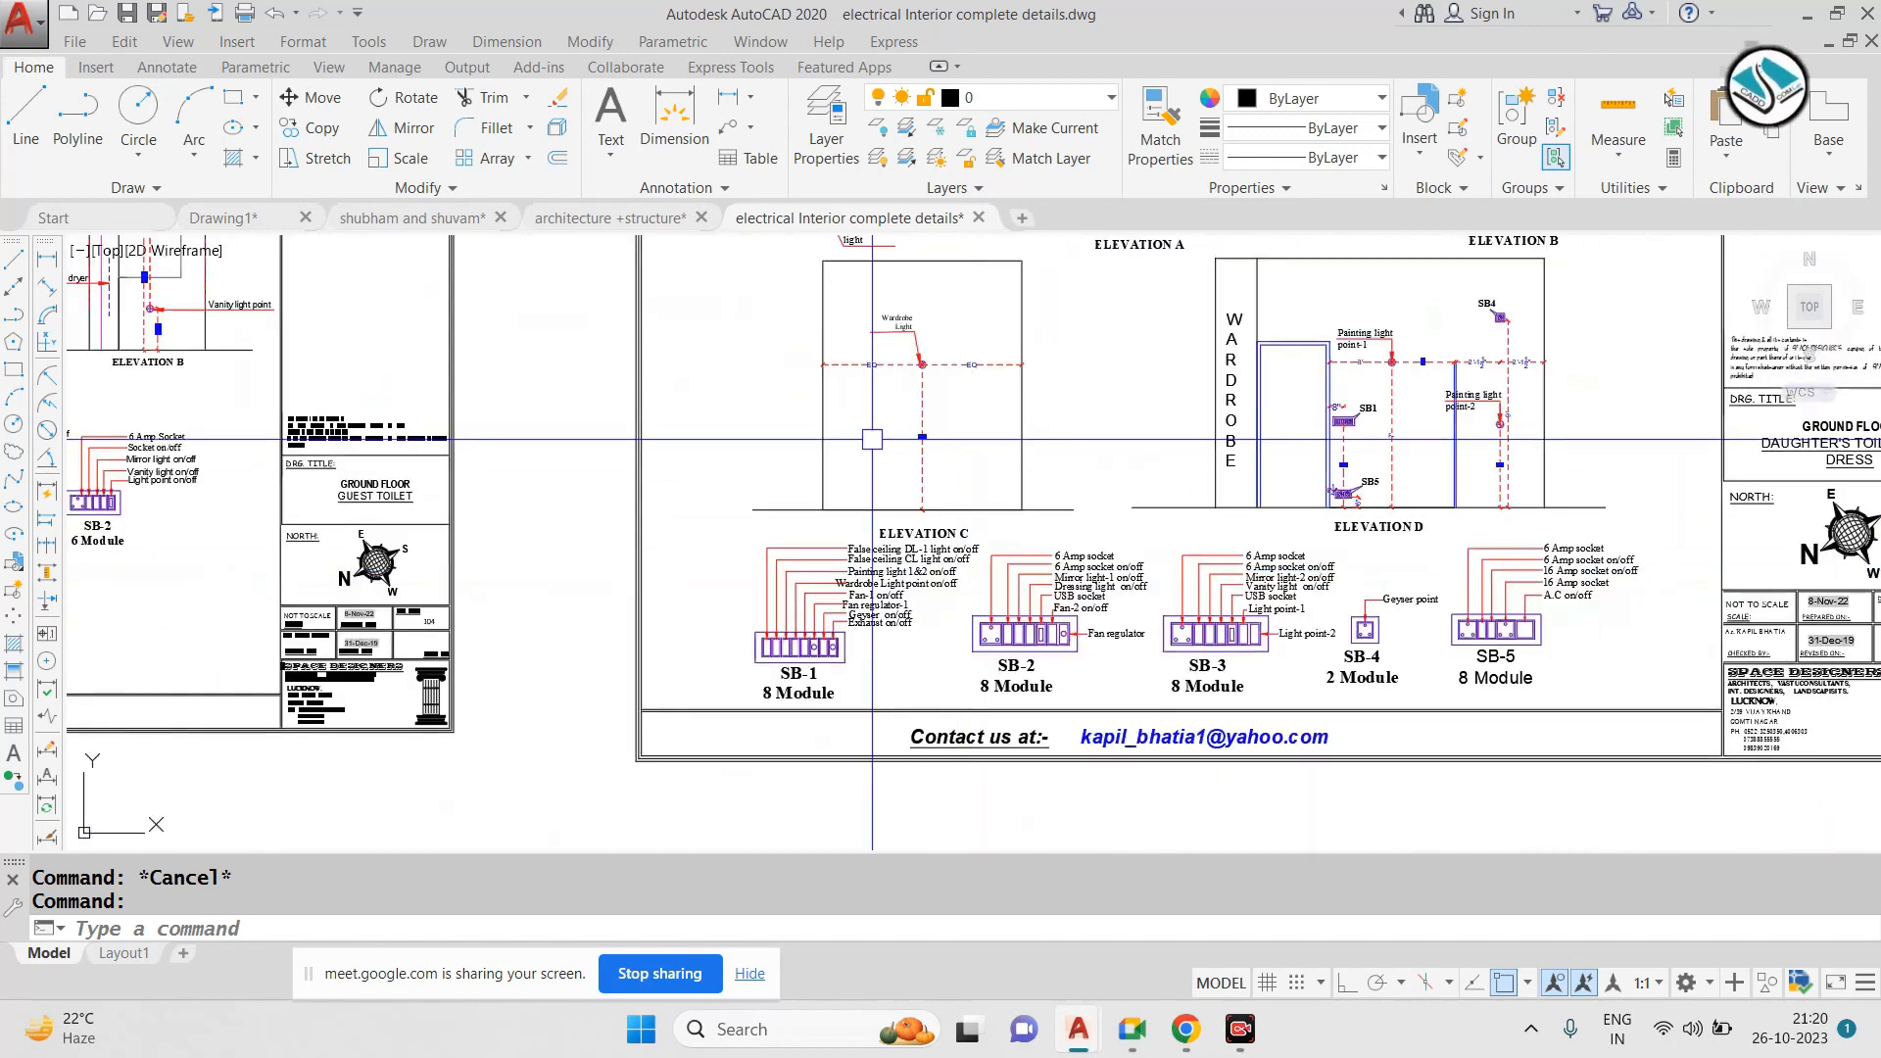
Switch to the "architecture +structure" drawing and examine the electrical layout of the two 11'-6"X11'-0" bedrooms
left_click(609, 219)
scroll(1005, 513, "down", 3)
scroll(1005, 513, "up", 6)
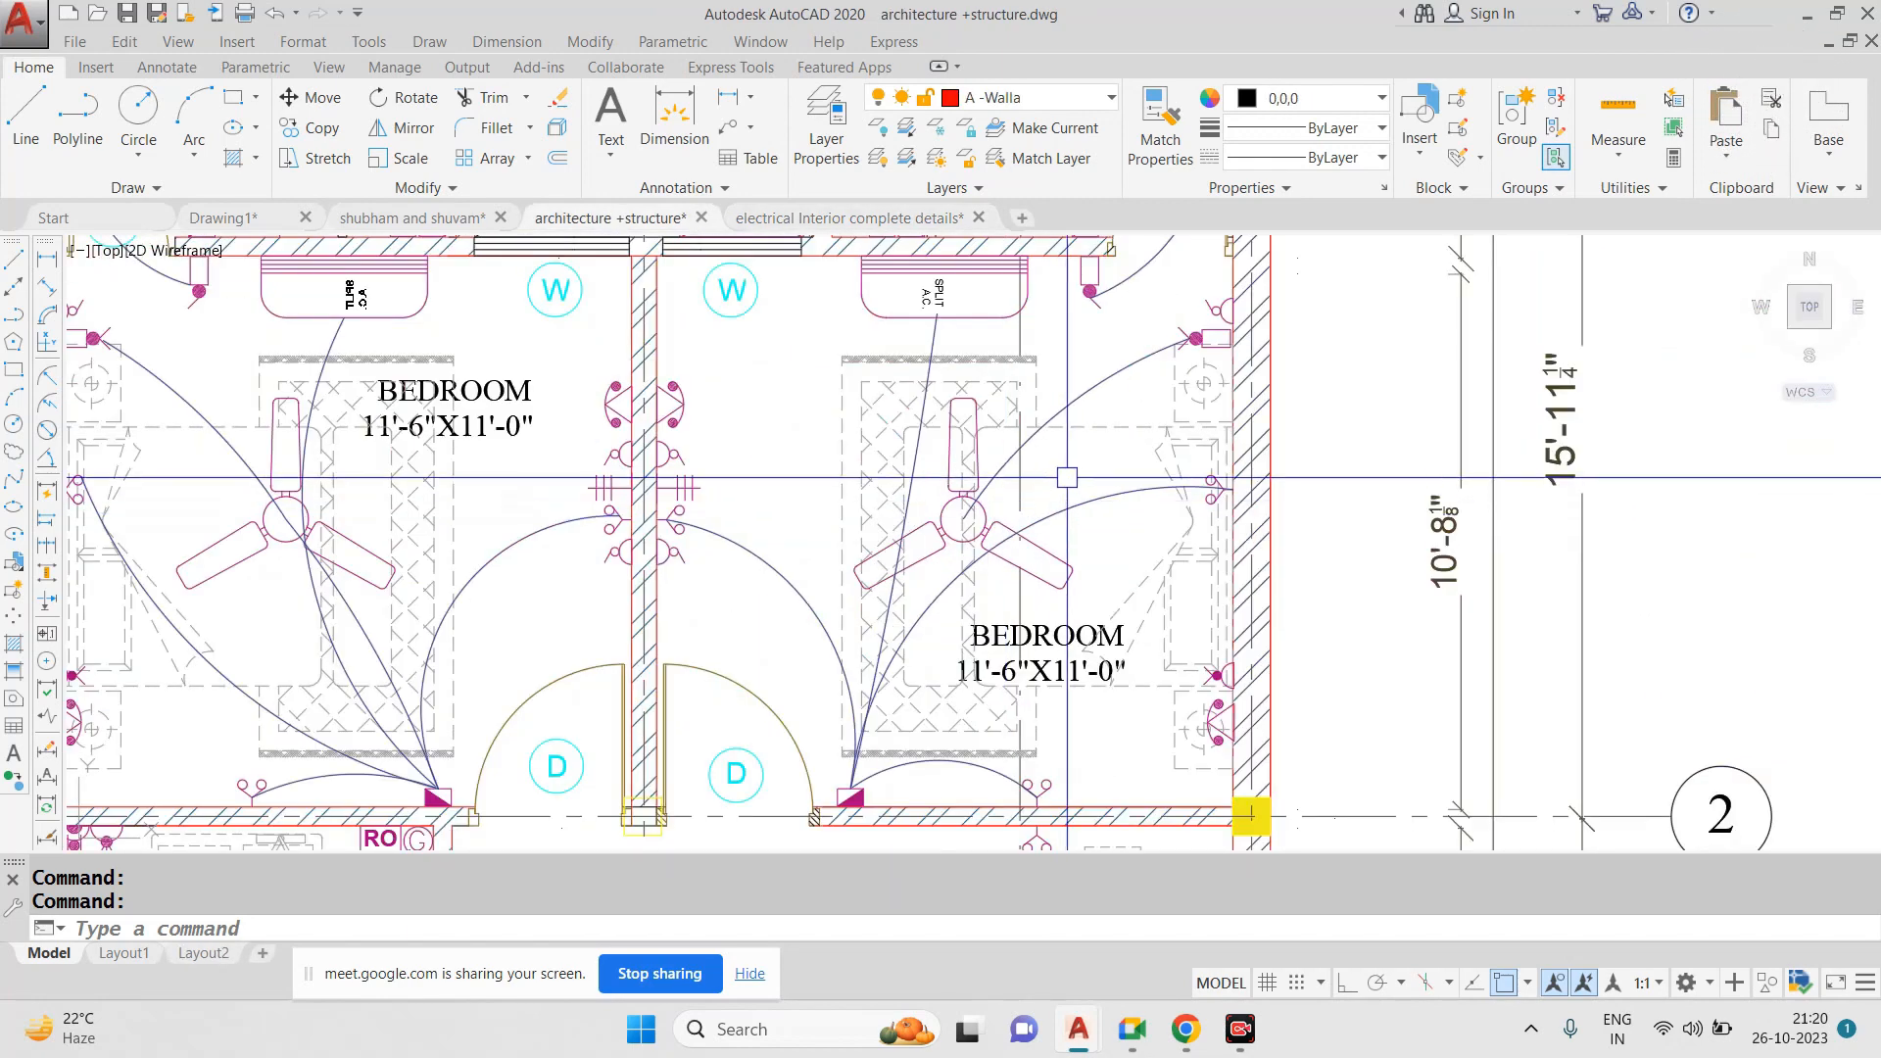
scroll(999, 466, "down", 4)
scroll(788, 487, "up", 4)
middle_click_drag(740, 476, 720, 516)
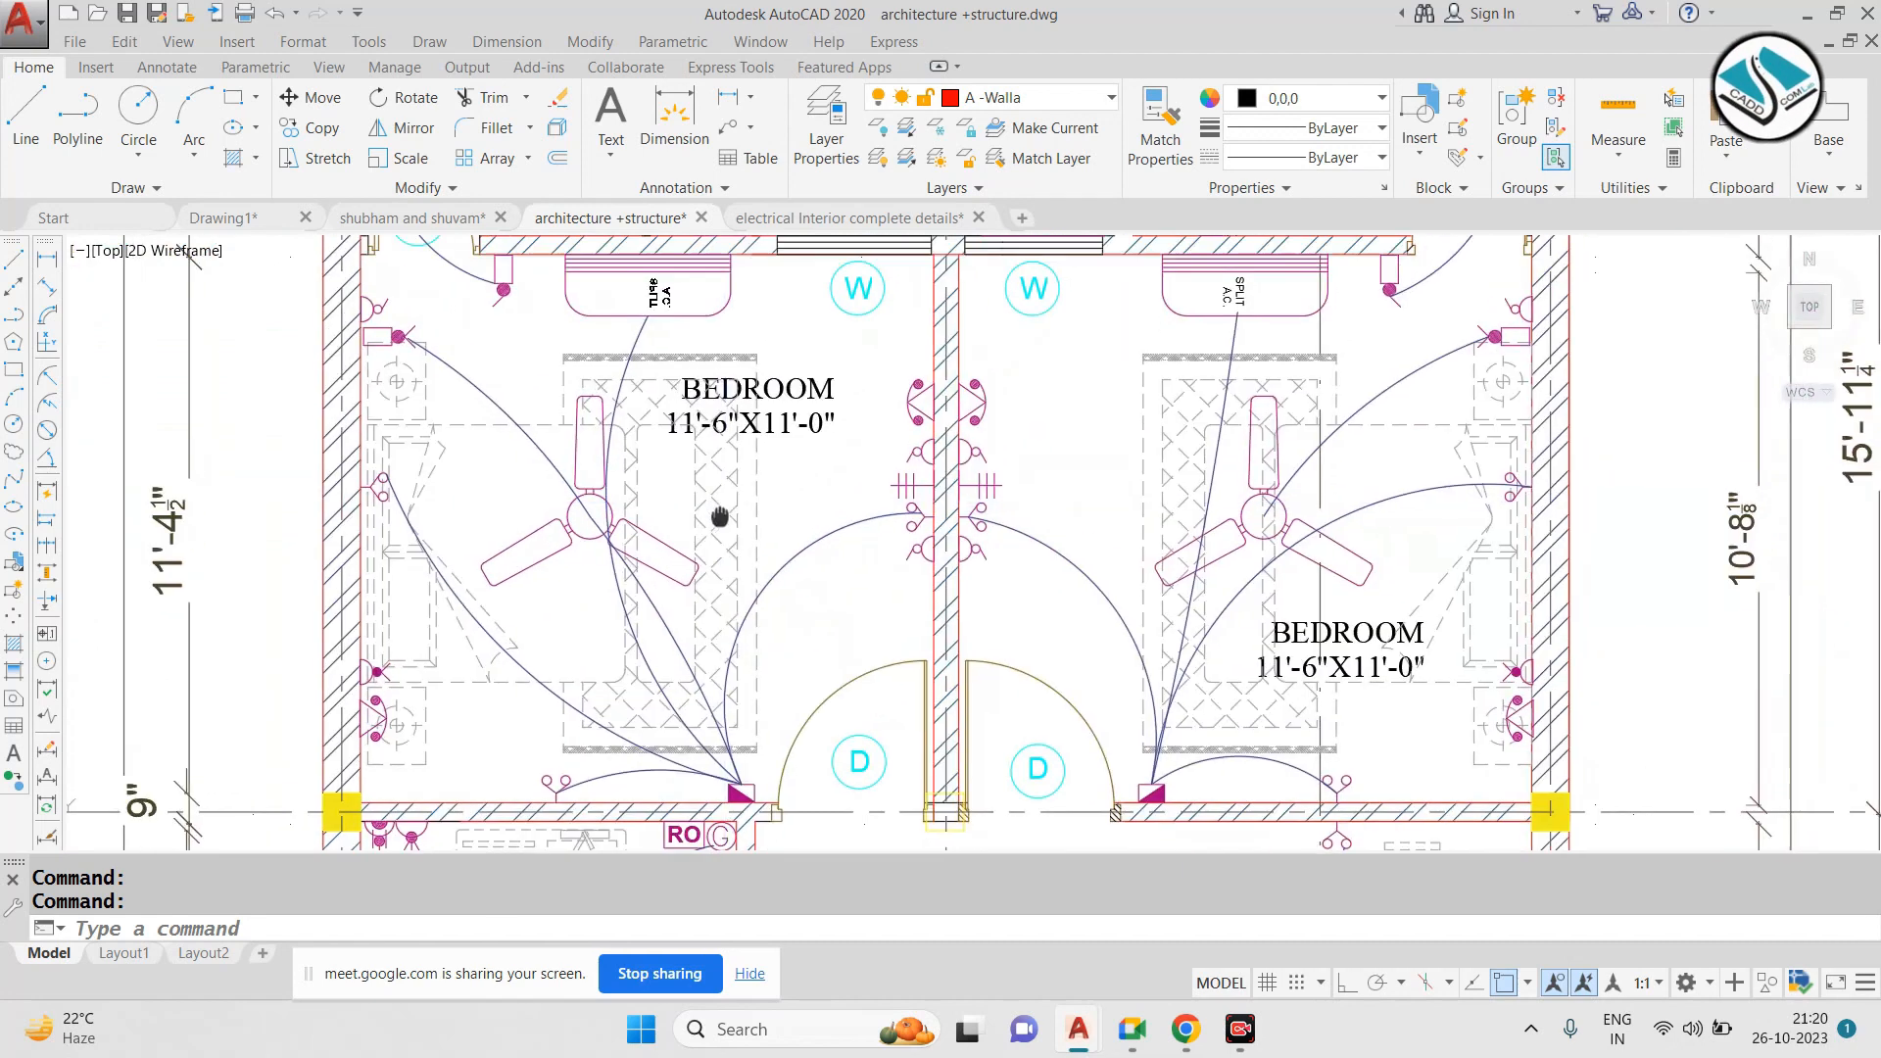
scroll(710, 532, "down", 2)
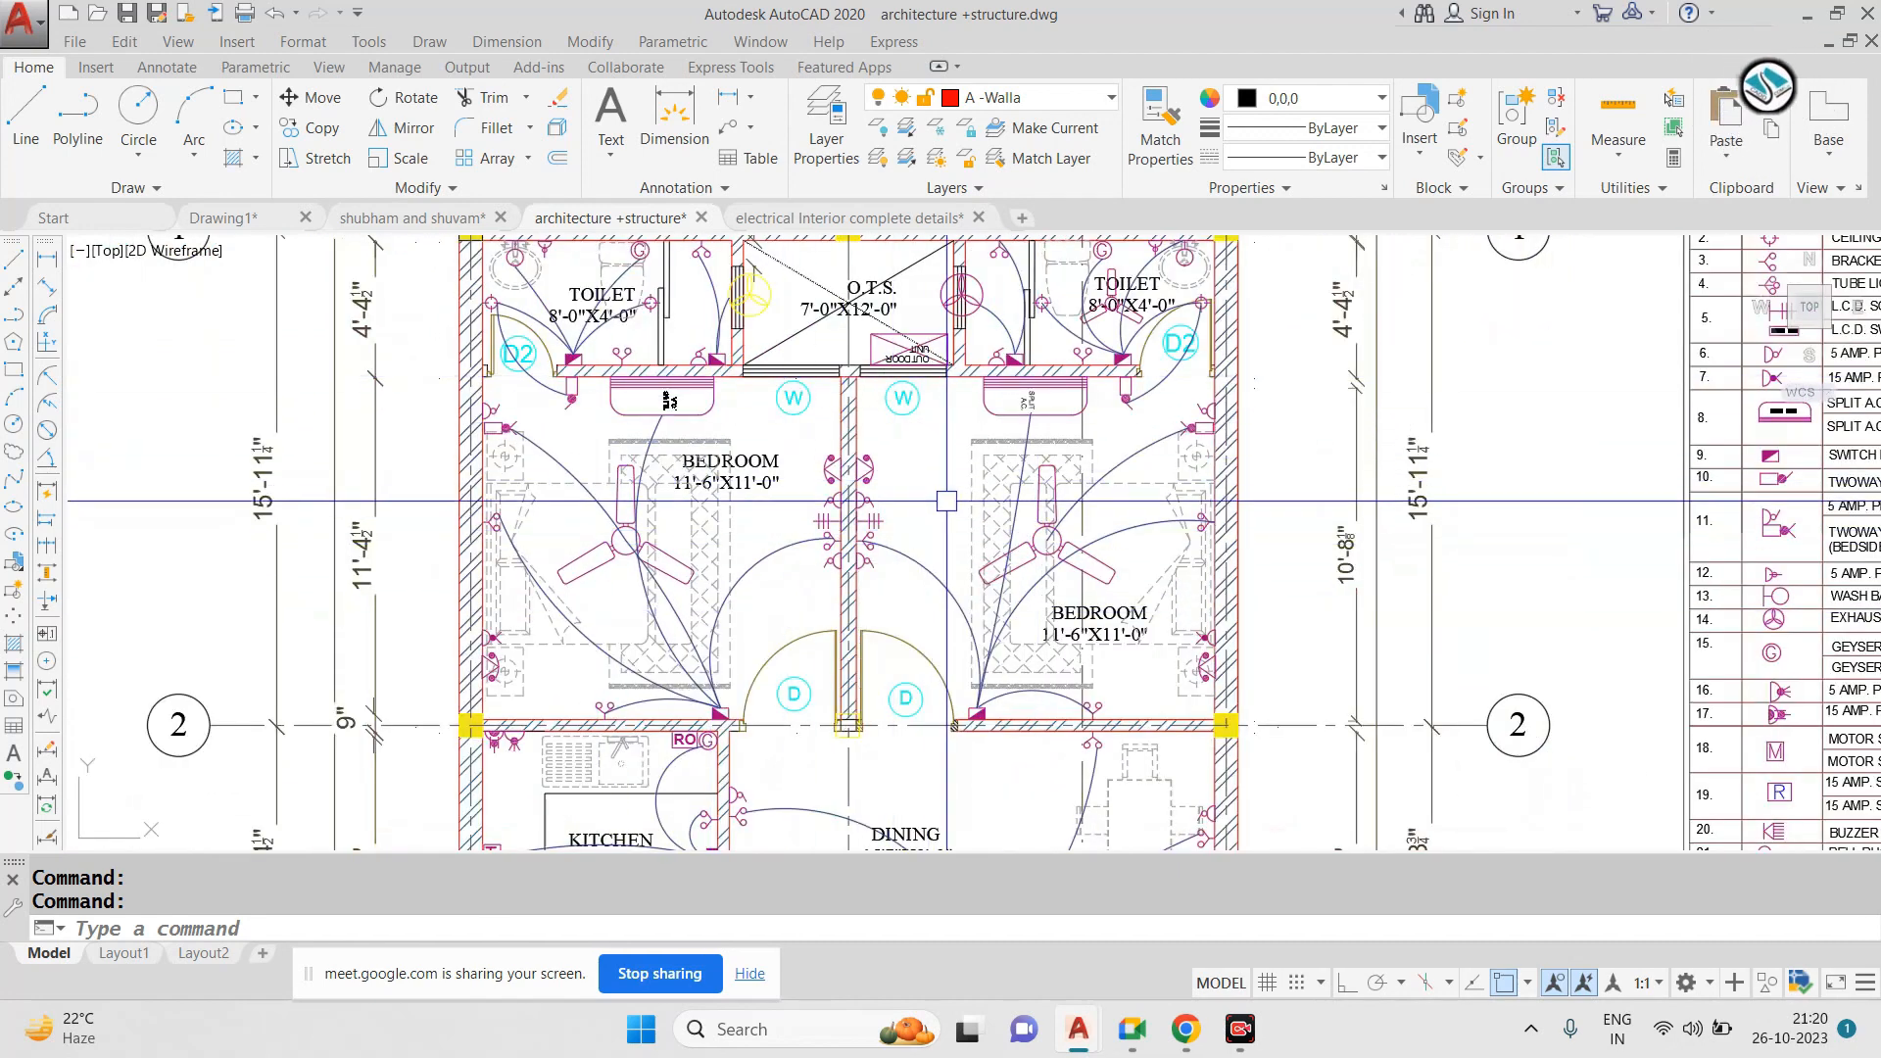
scroll(1119, 613, "up", 2)
key("Escape")
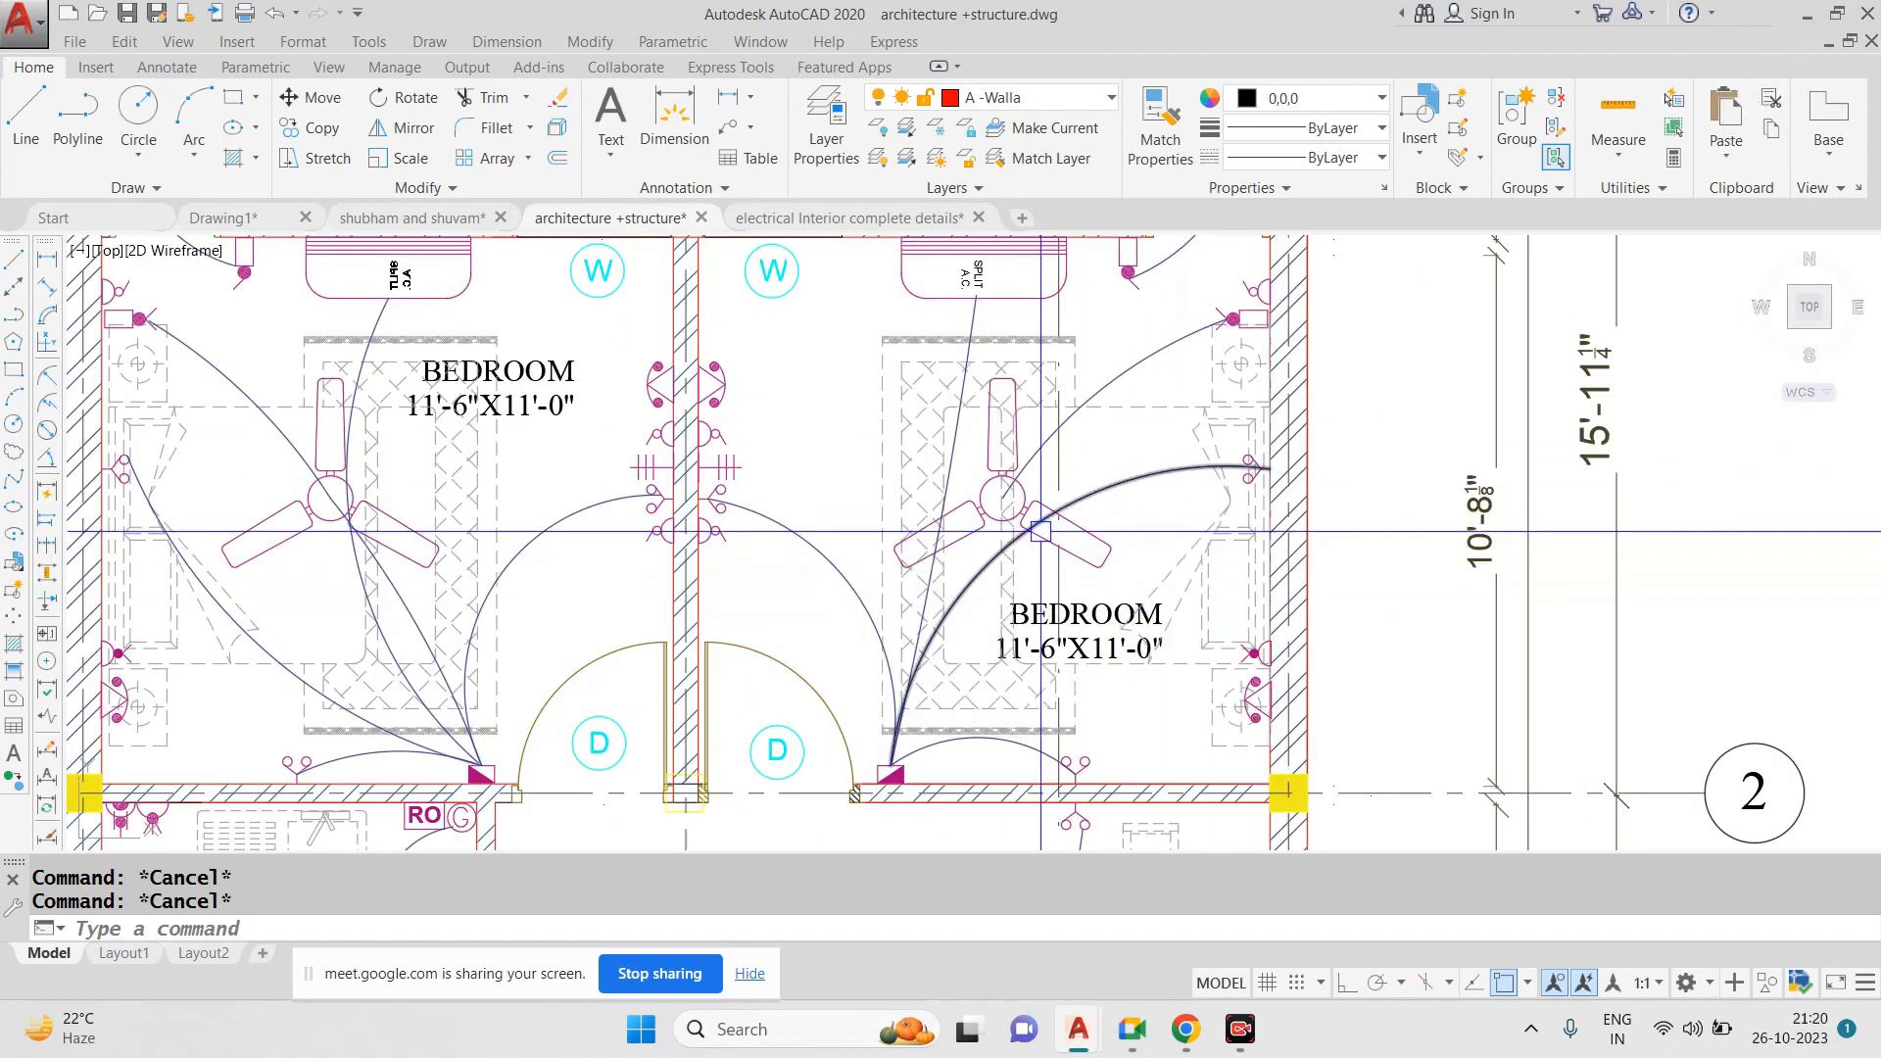
Trace the fan, two-way switch and bedside bracket light wiring in the bedroom nearest the electrical legend
scroll(1049, 529, "up", 2)
scroll(1047, 522, "down", 3)
scroll(898, 423, "up", 3)
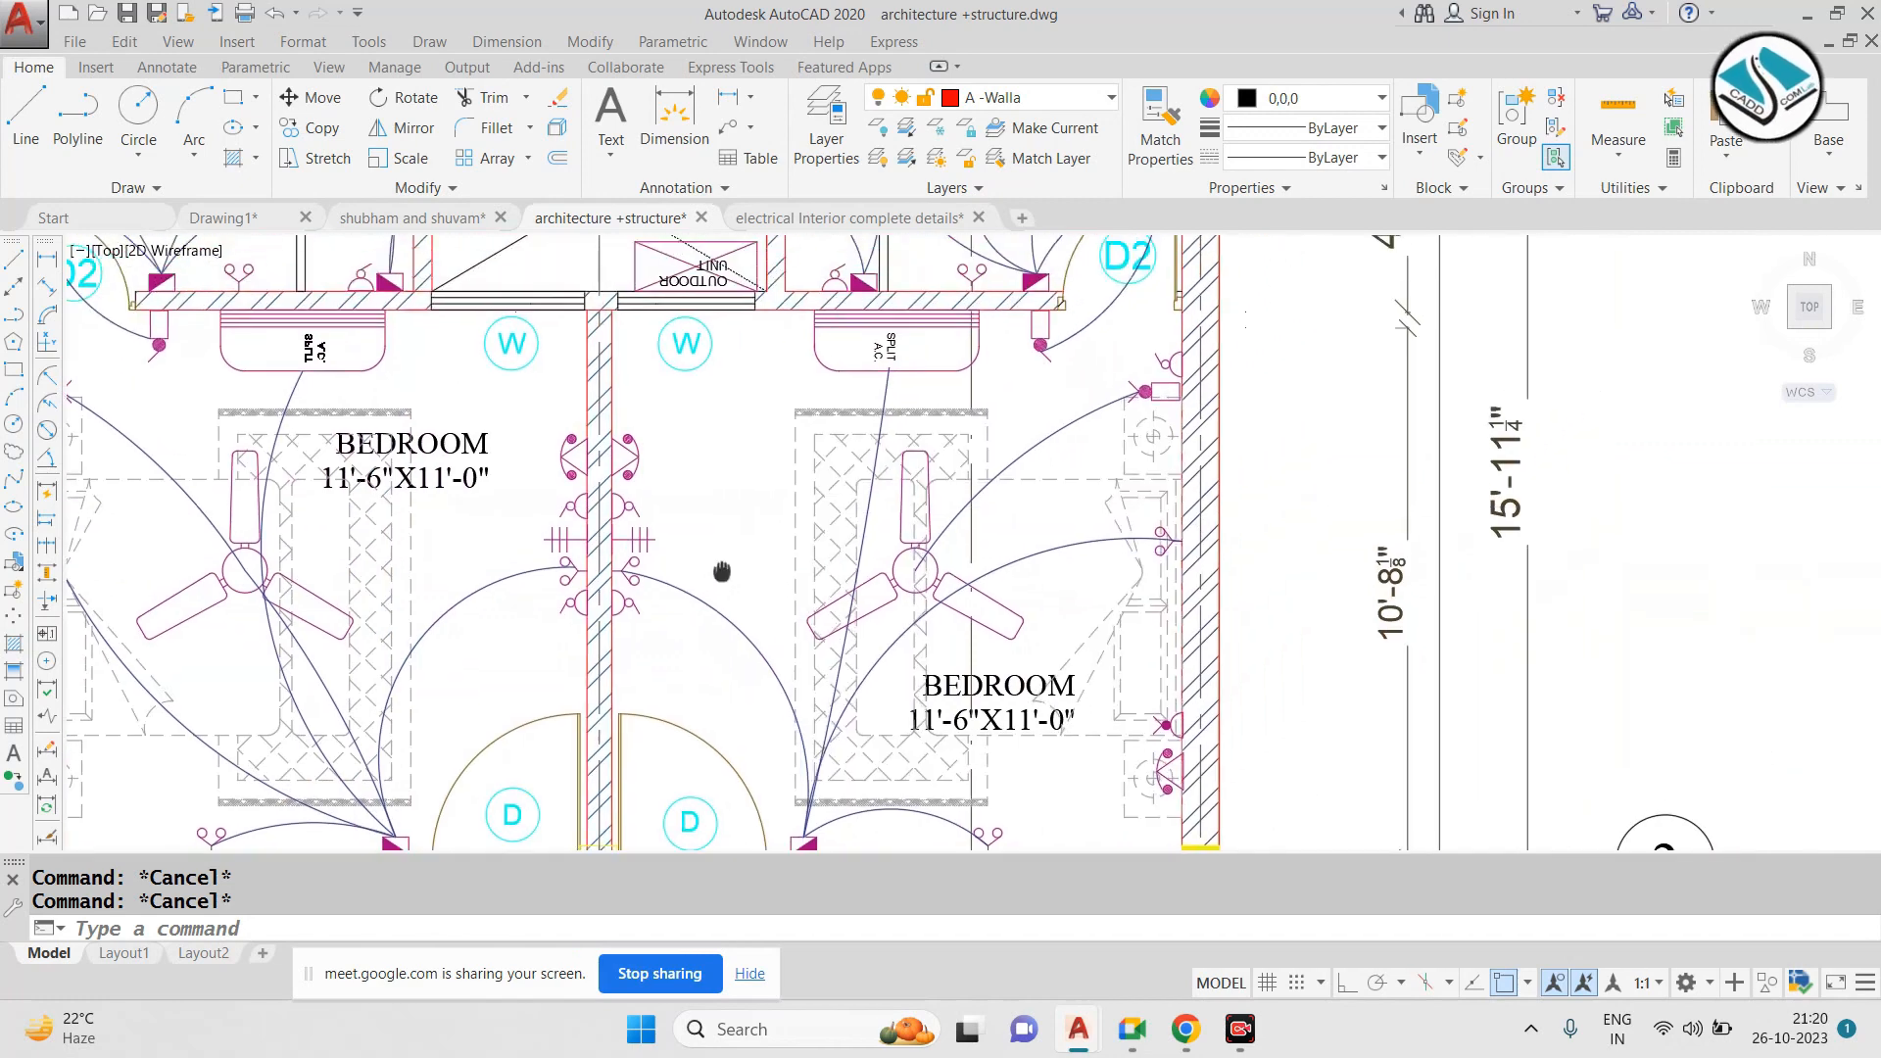
scroll(898, 371, "down", 2)
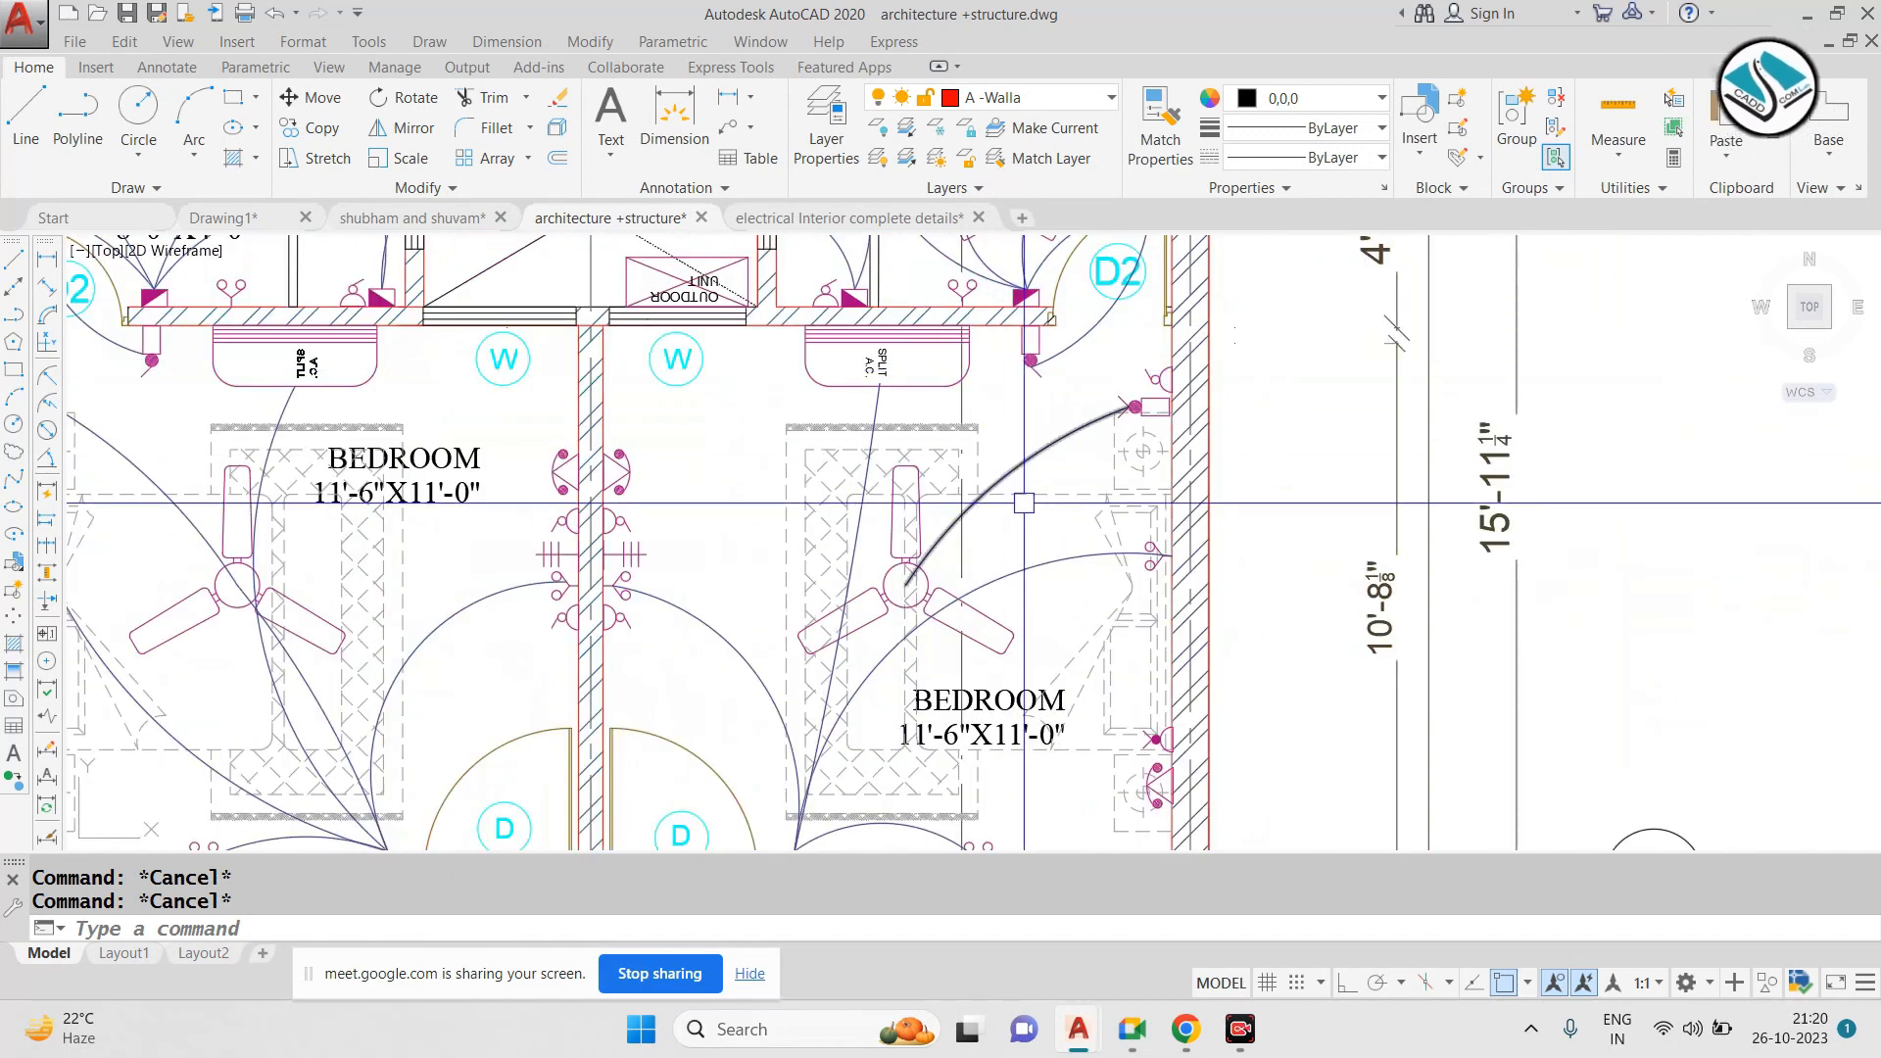
scroll(1186, 453, "up", 2)
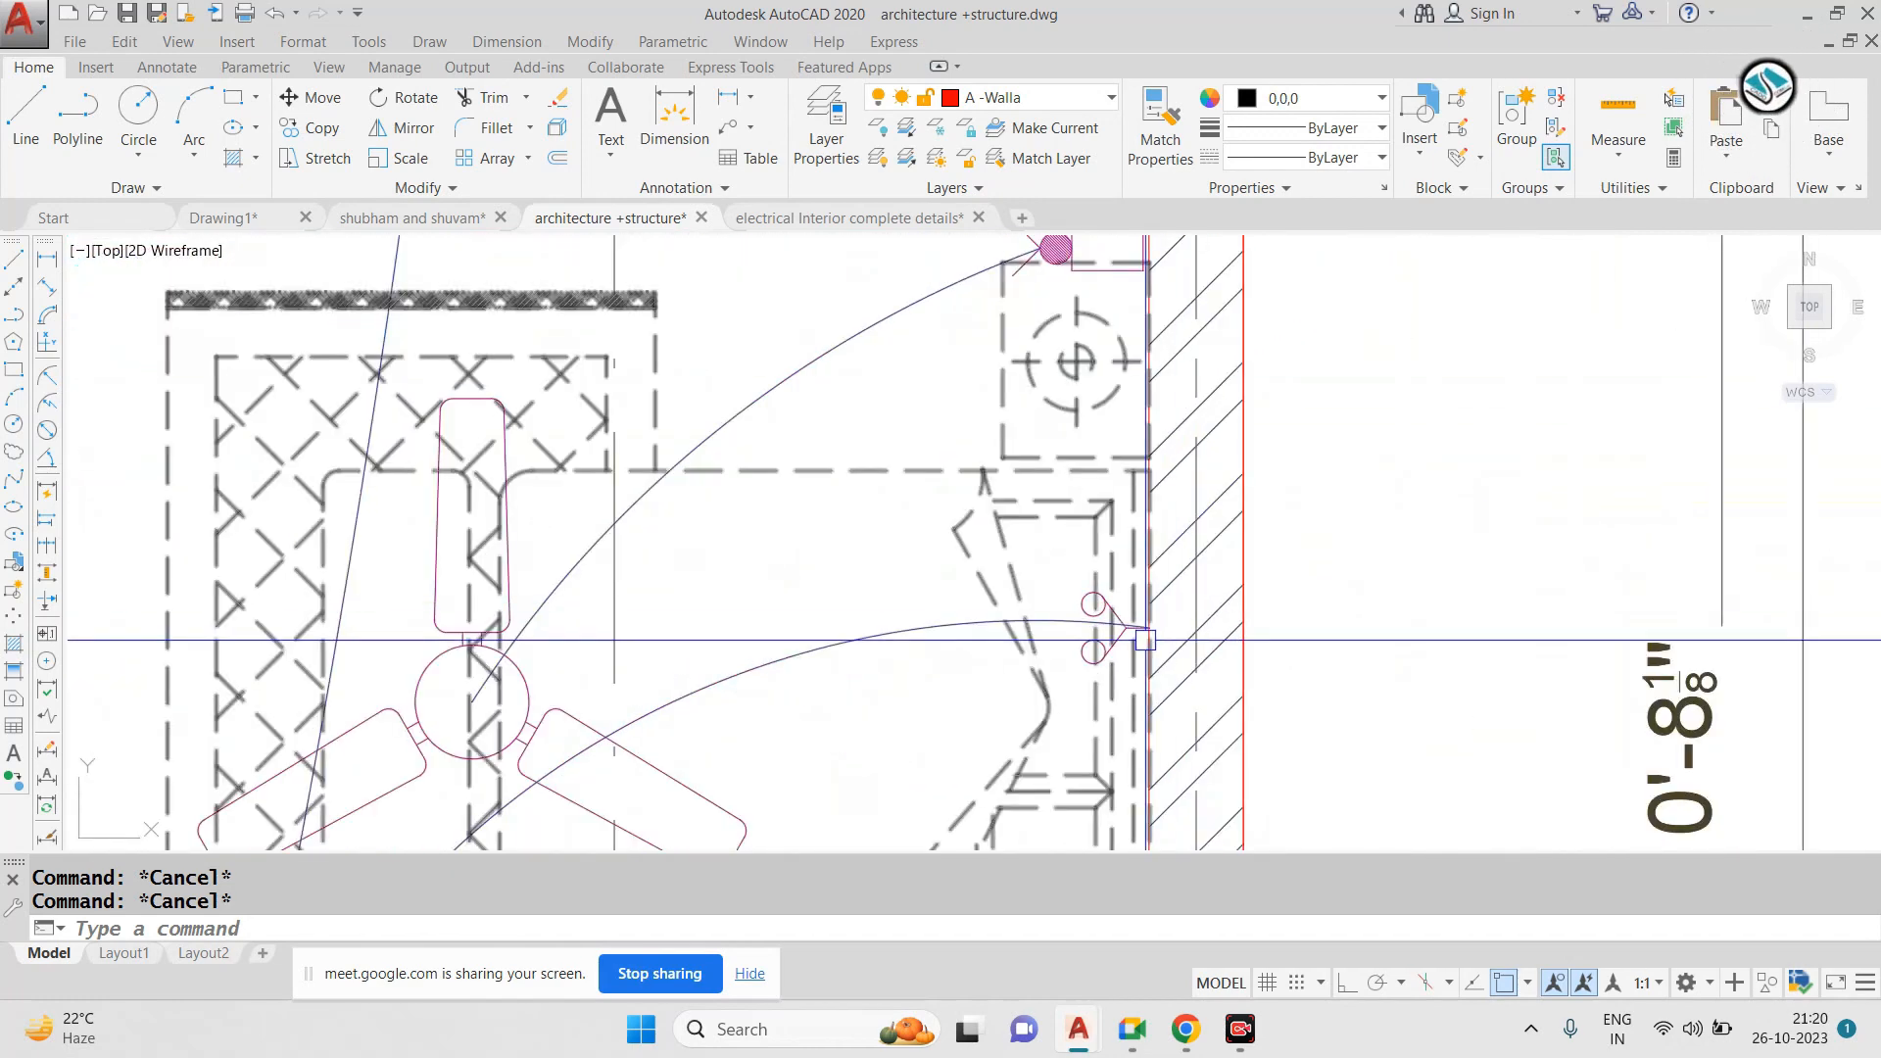
scroll(1077, 551, "down", 2)
scroll(1077, 550, "down", 4)
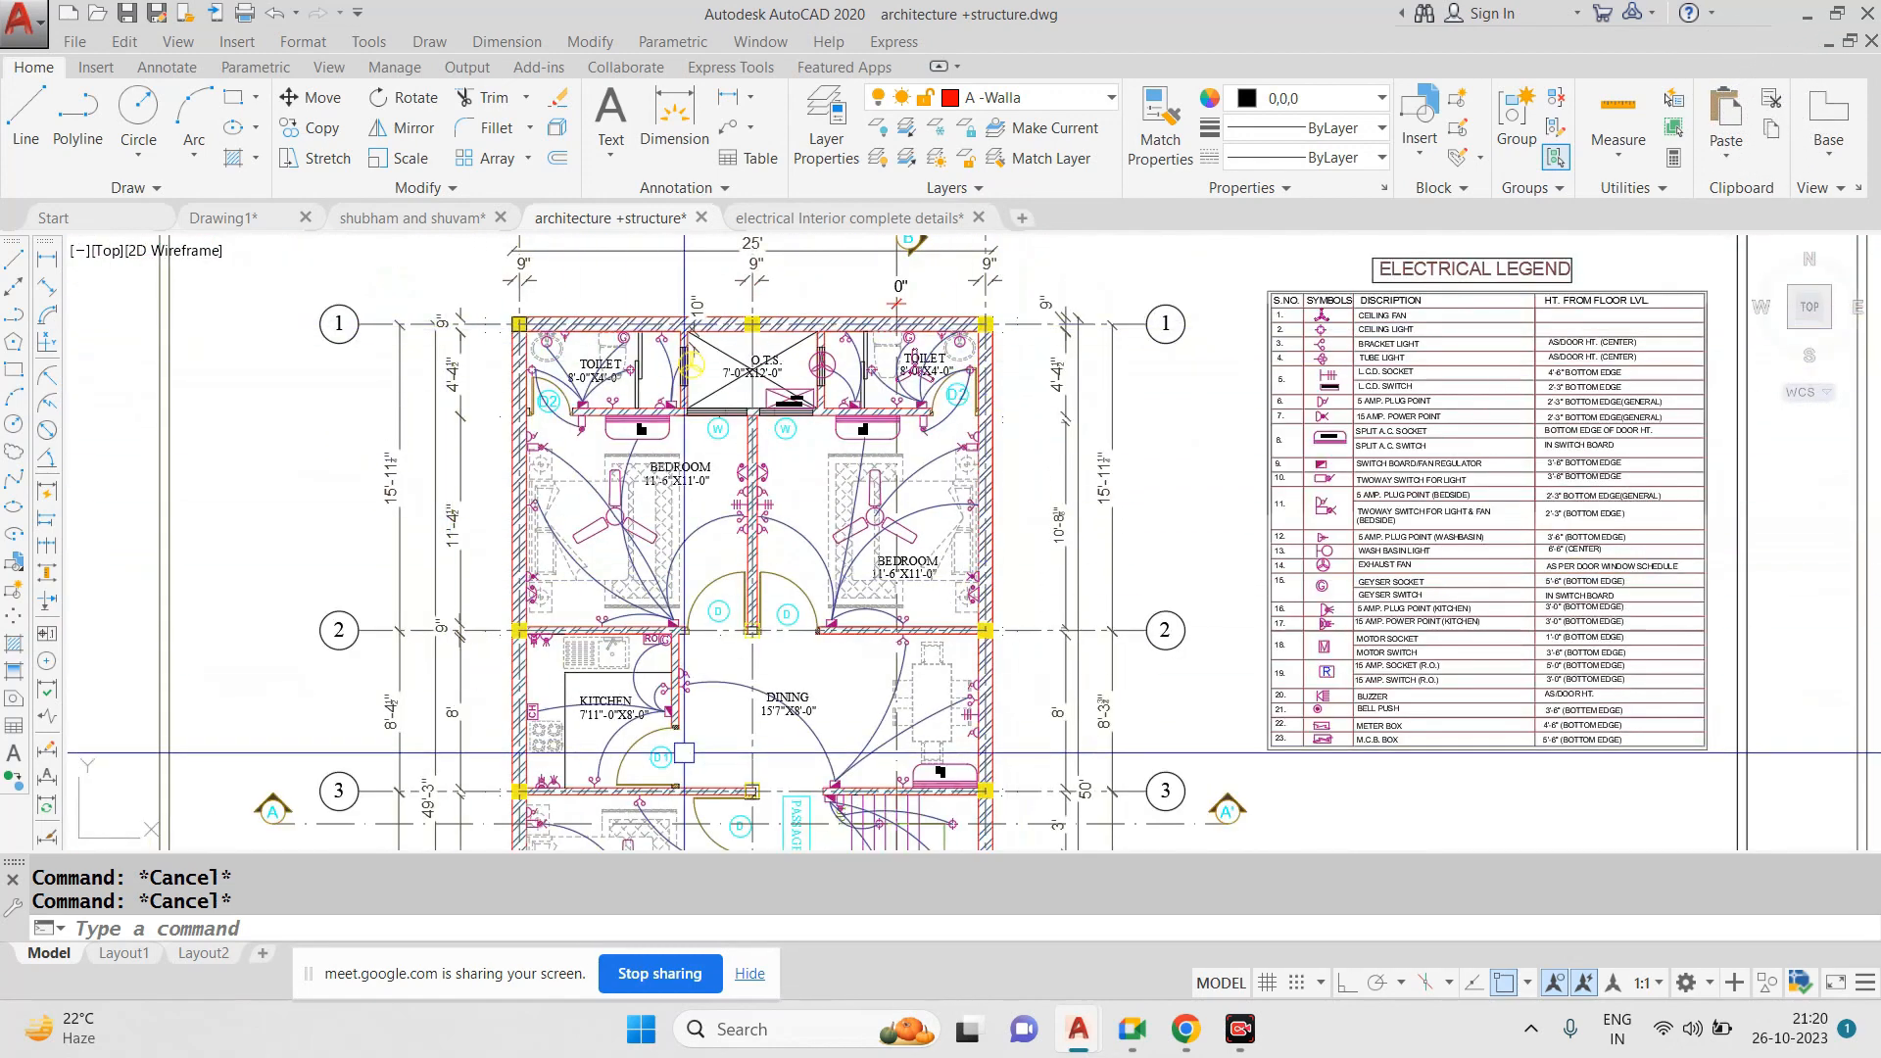
Examine the Electrical Legend's symbols, descriptions and heights from floor level
scroll(1536, 460, "up", 5)
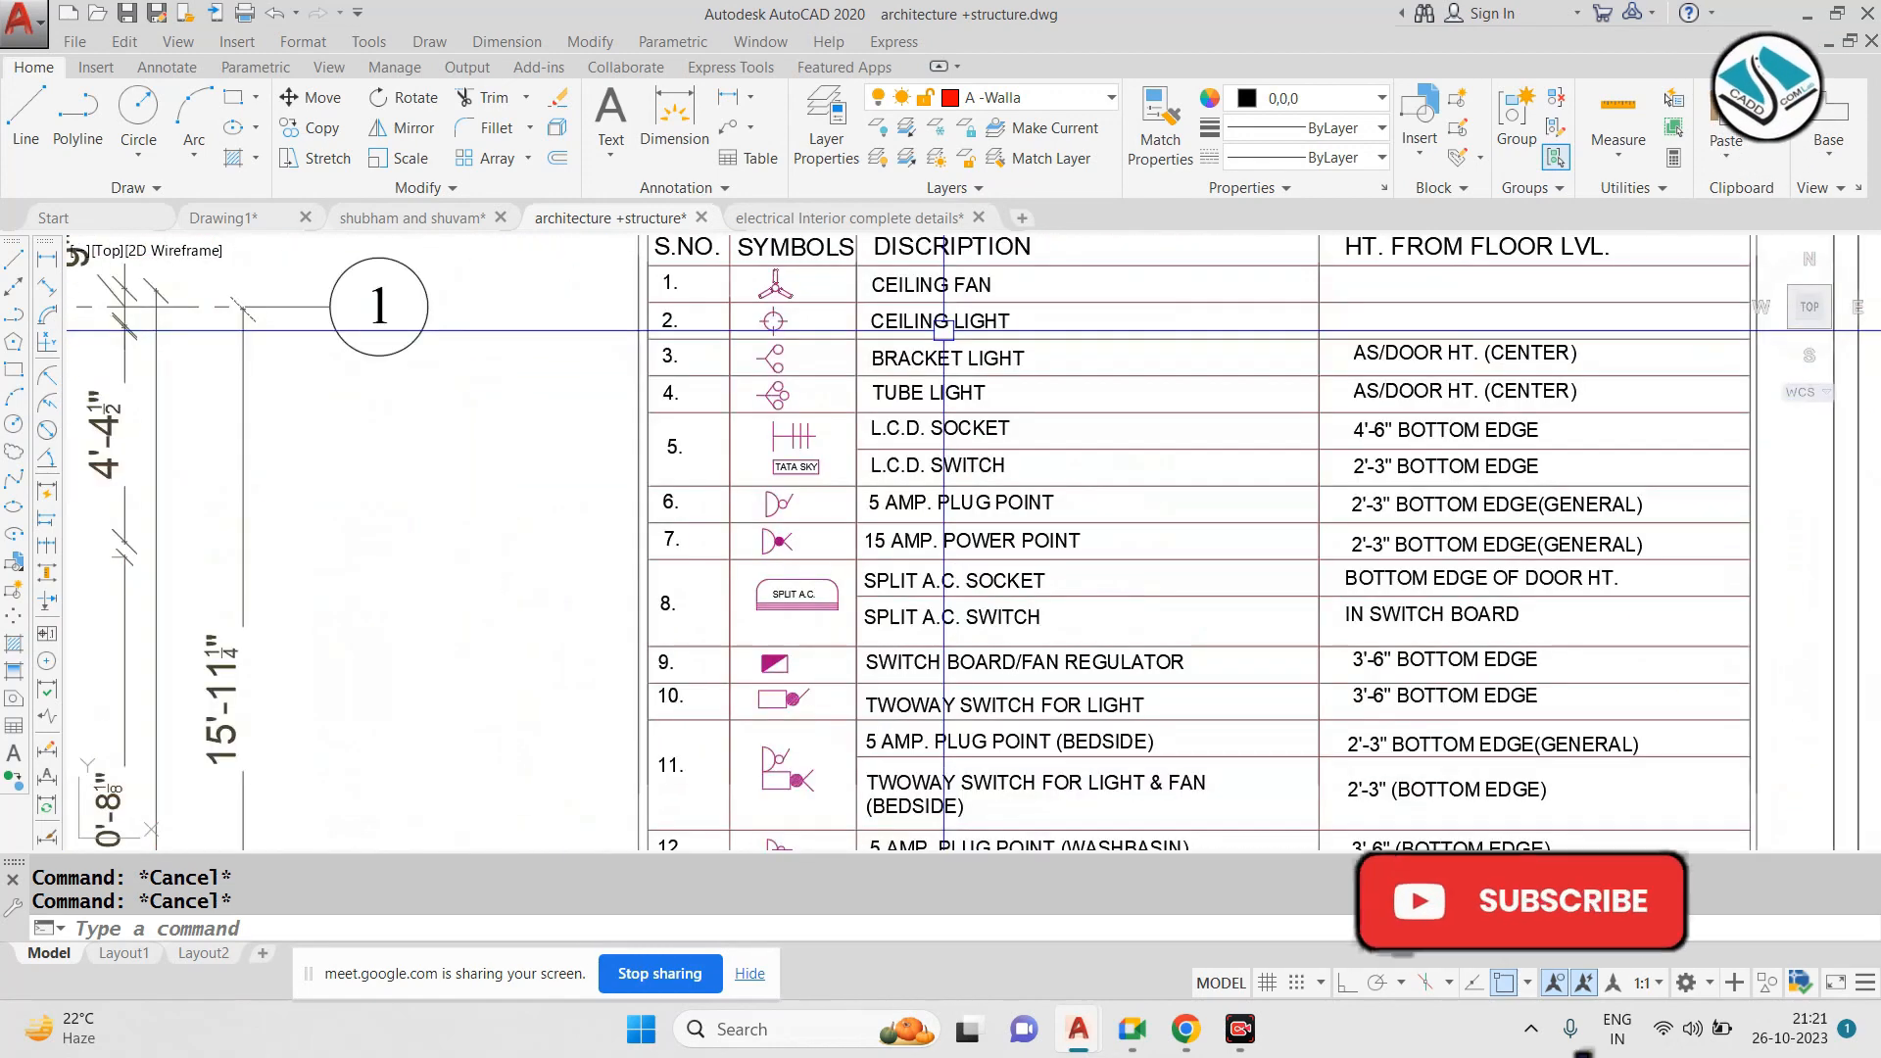
scroll(1018, 393, "down", 4)
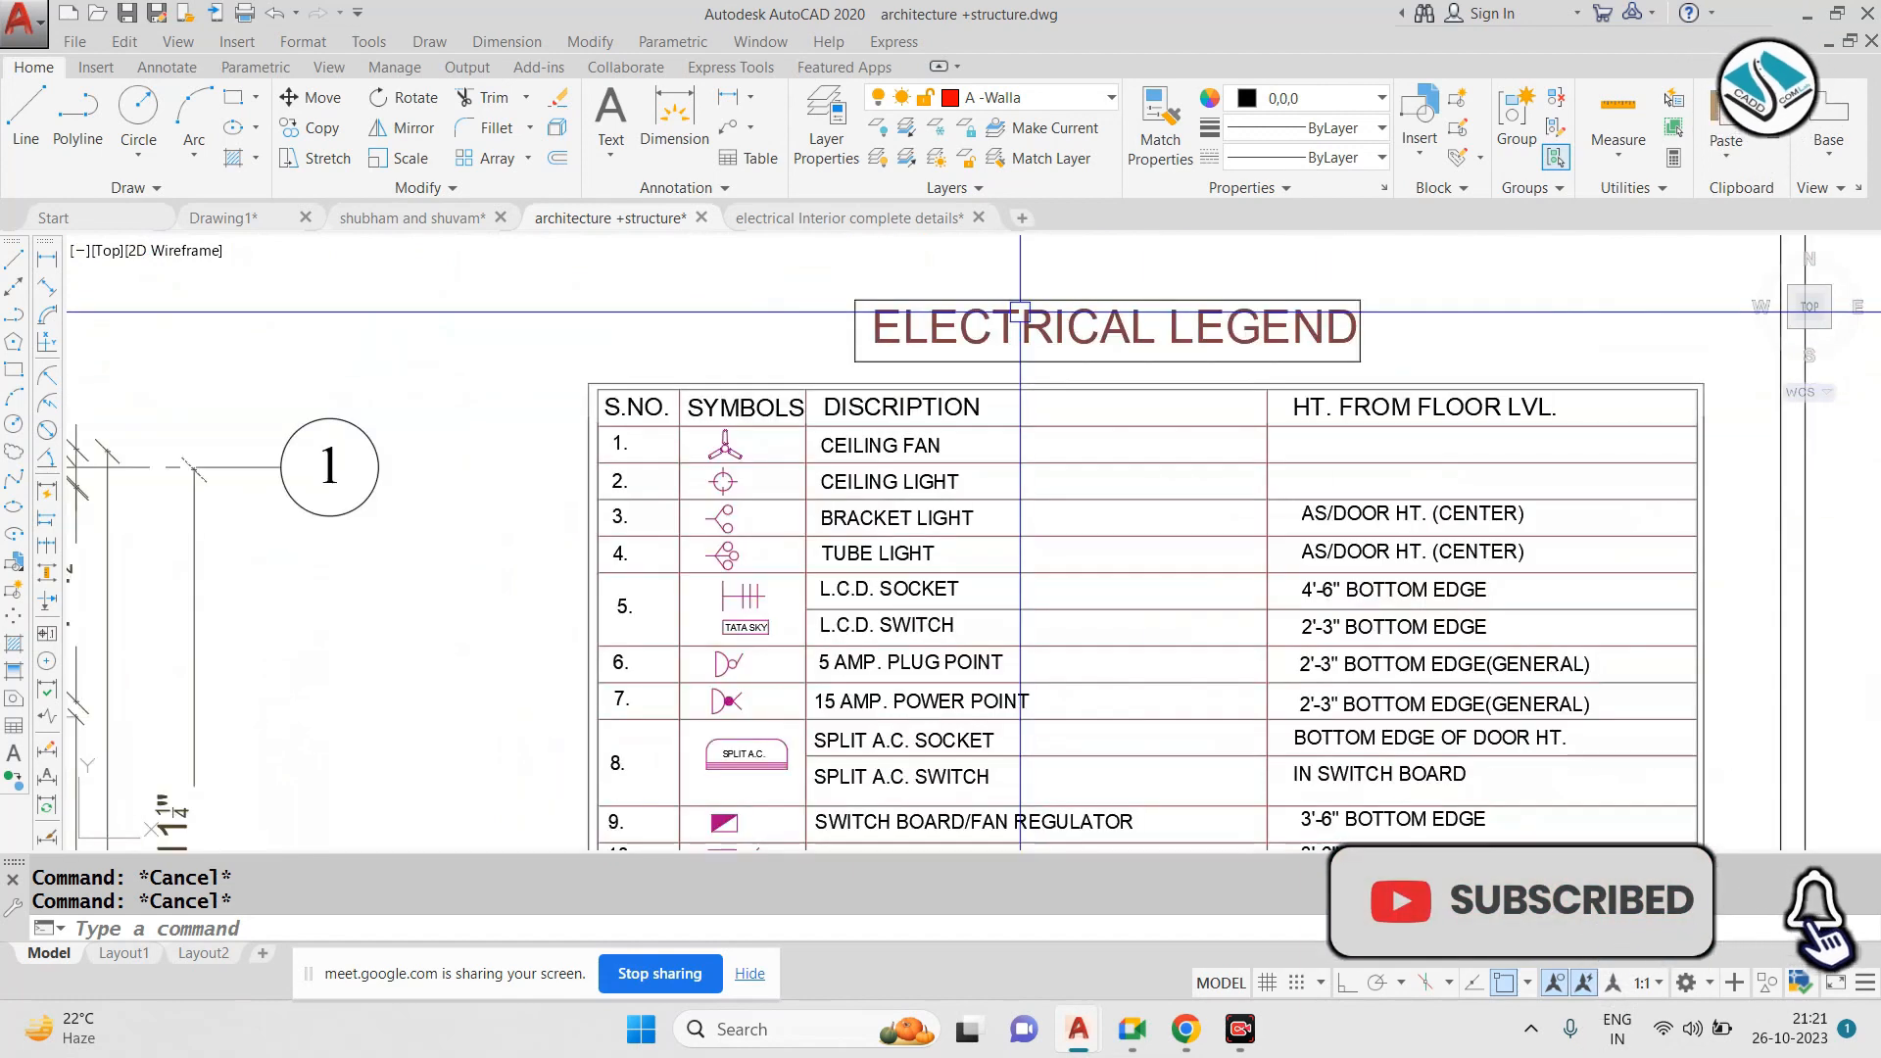
scroll(889, 393, "up", 2)
scroll(889, 394, "down", 4)
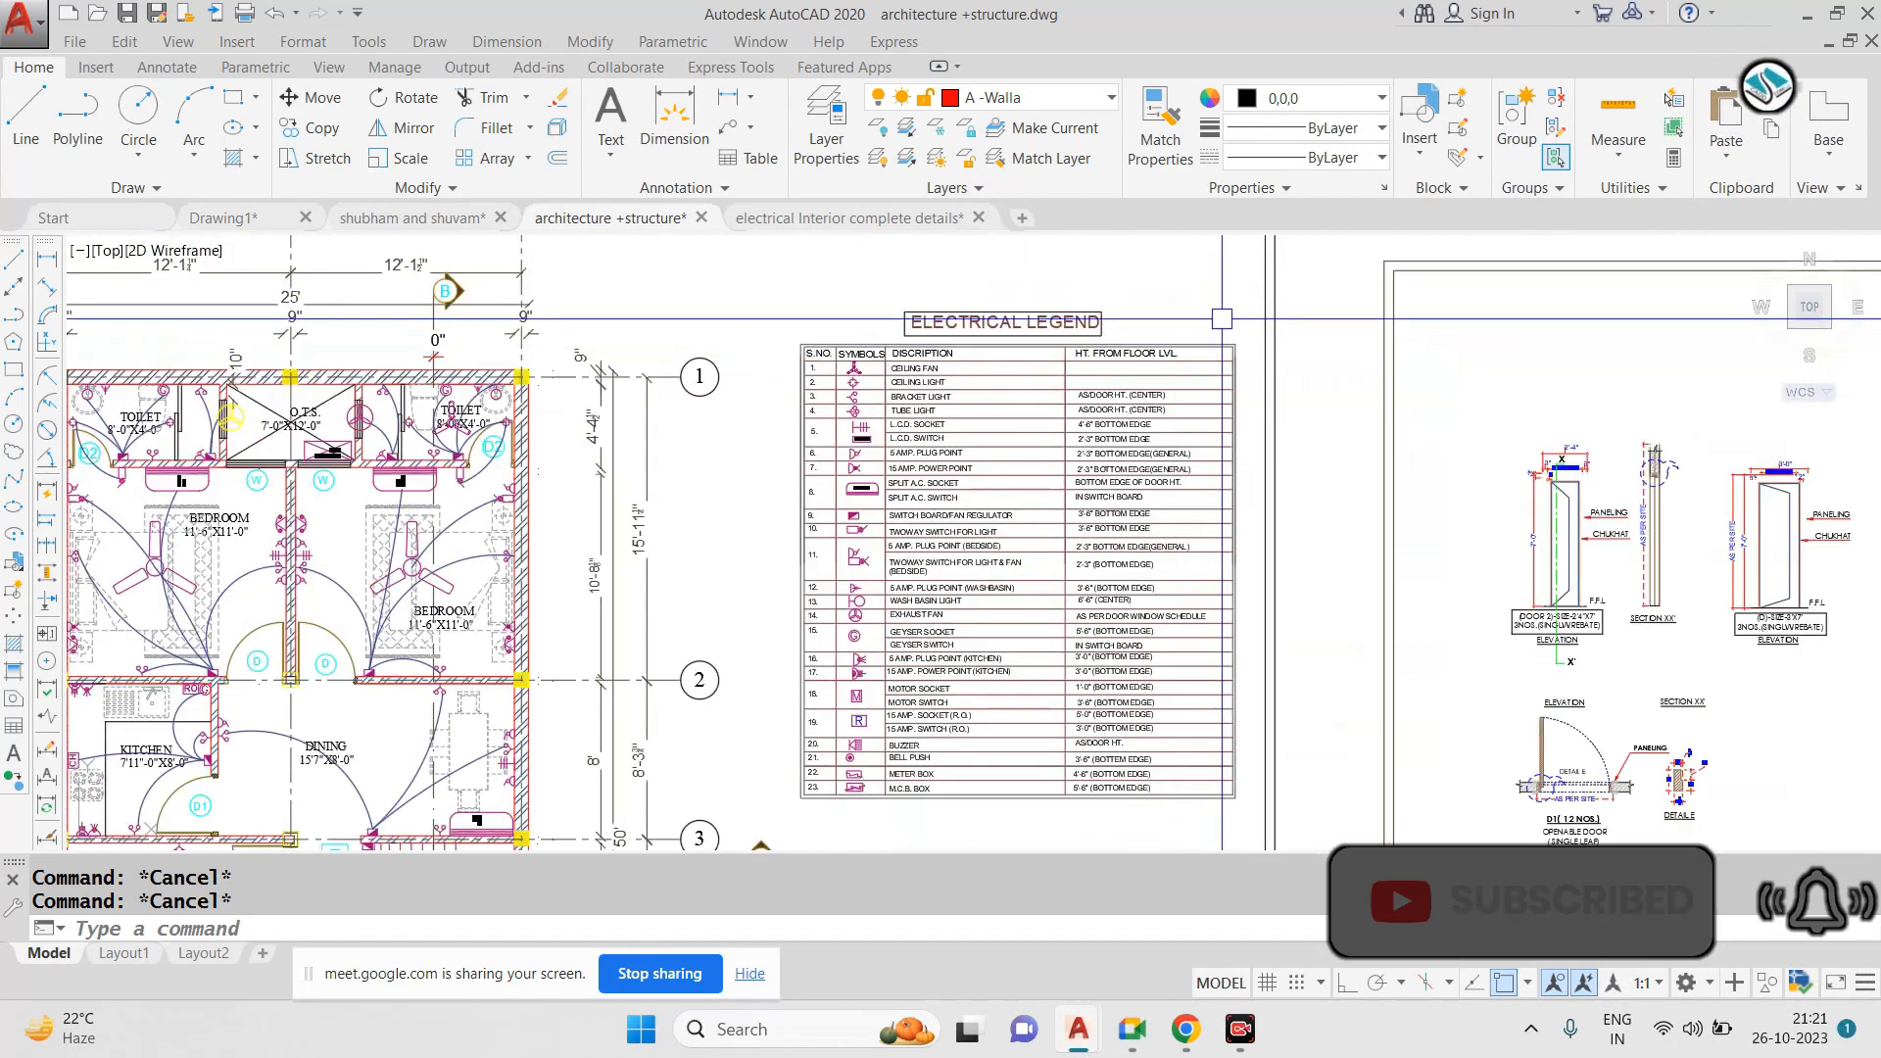
Draw a two-segment line starting beside the plan and running across the Electrical Legend
type("l")
key("Return")
left_click(724, 449)
left_click(760, 537)
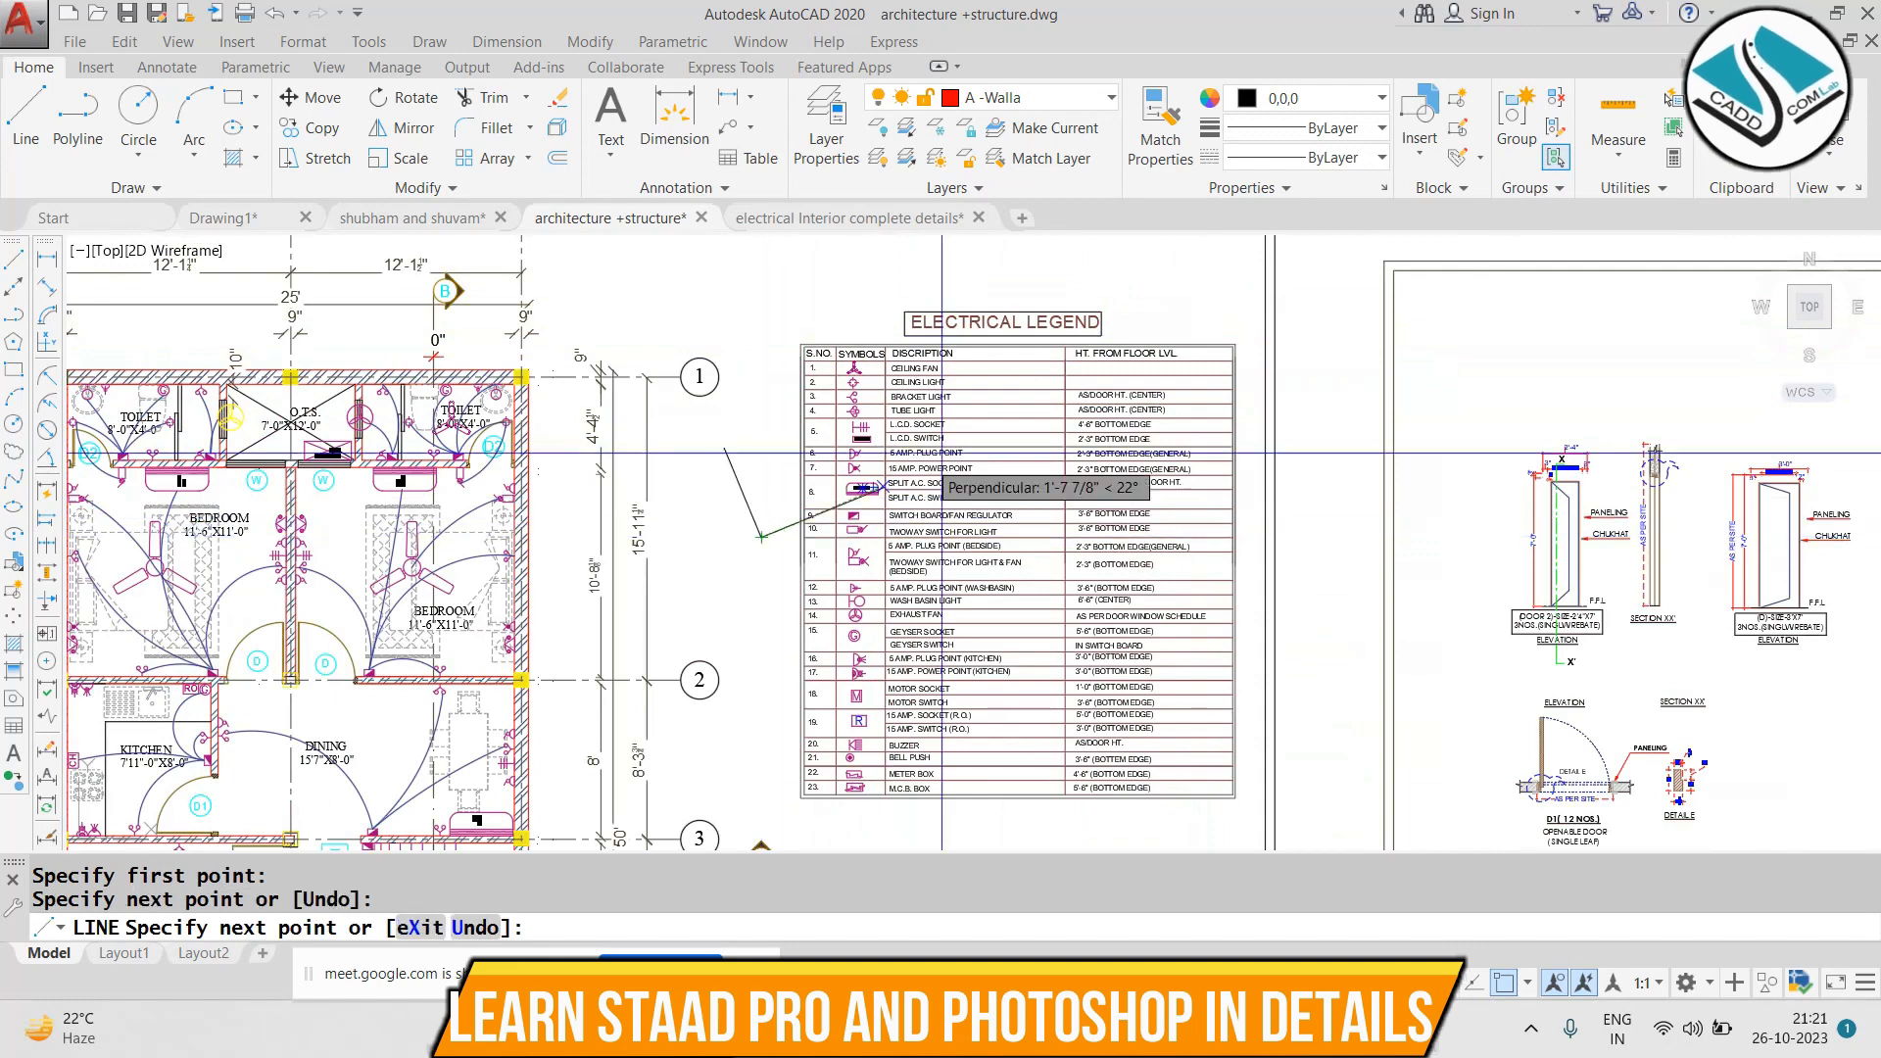
left_click(1234, 301)
key("Escape")
Erase the two line segments drawn over the Electrical Legend
scroll(762, 510, "up", 4)
left_click(764, 509)
left_click(676, 596)
type("e")
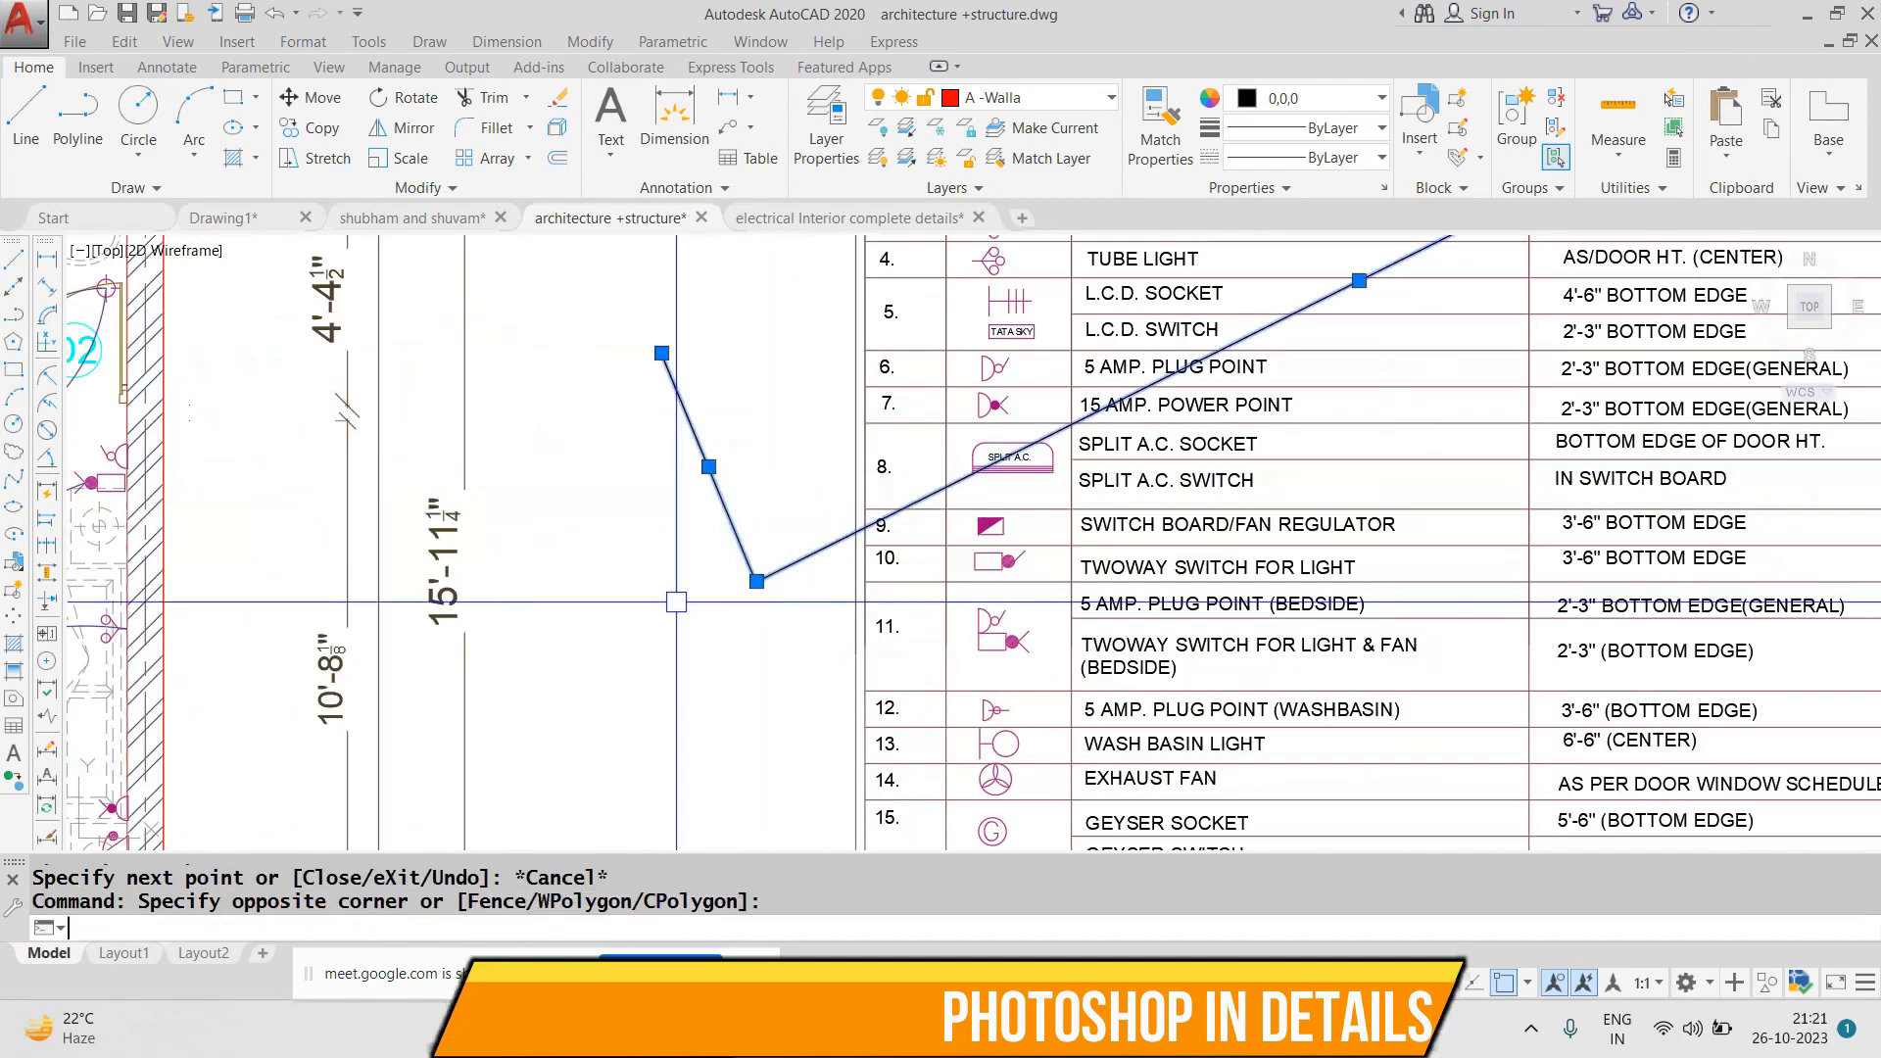
key("Return")
scroll(875, 443, "down", 4)
key("Escape")
Compare the Electrical Legend's symbol and description columns with the adjoining floor plan
scroll(906, 427, "up", 5)
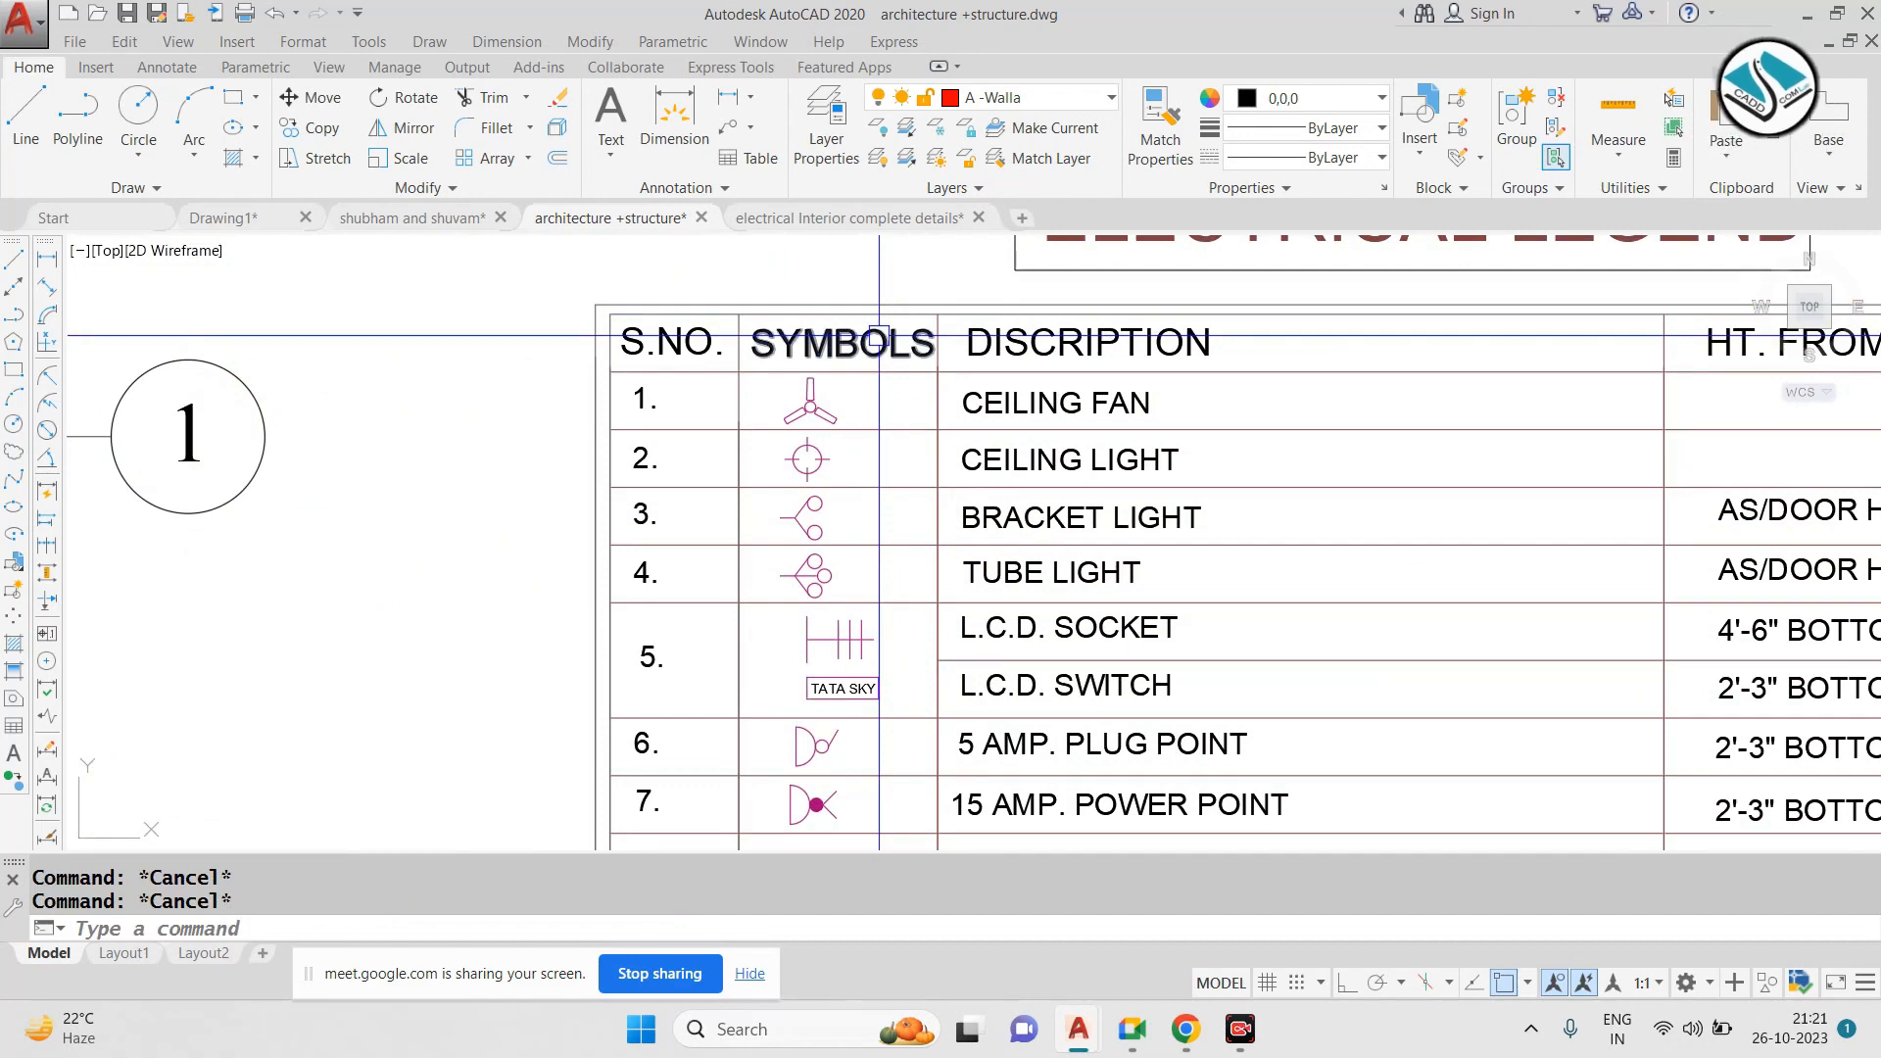
scroll(879, 337, "down", 6)
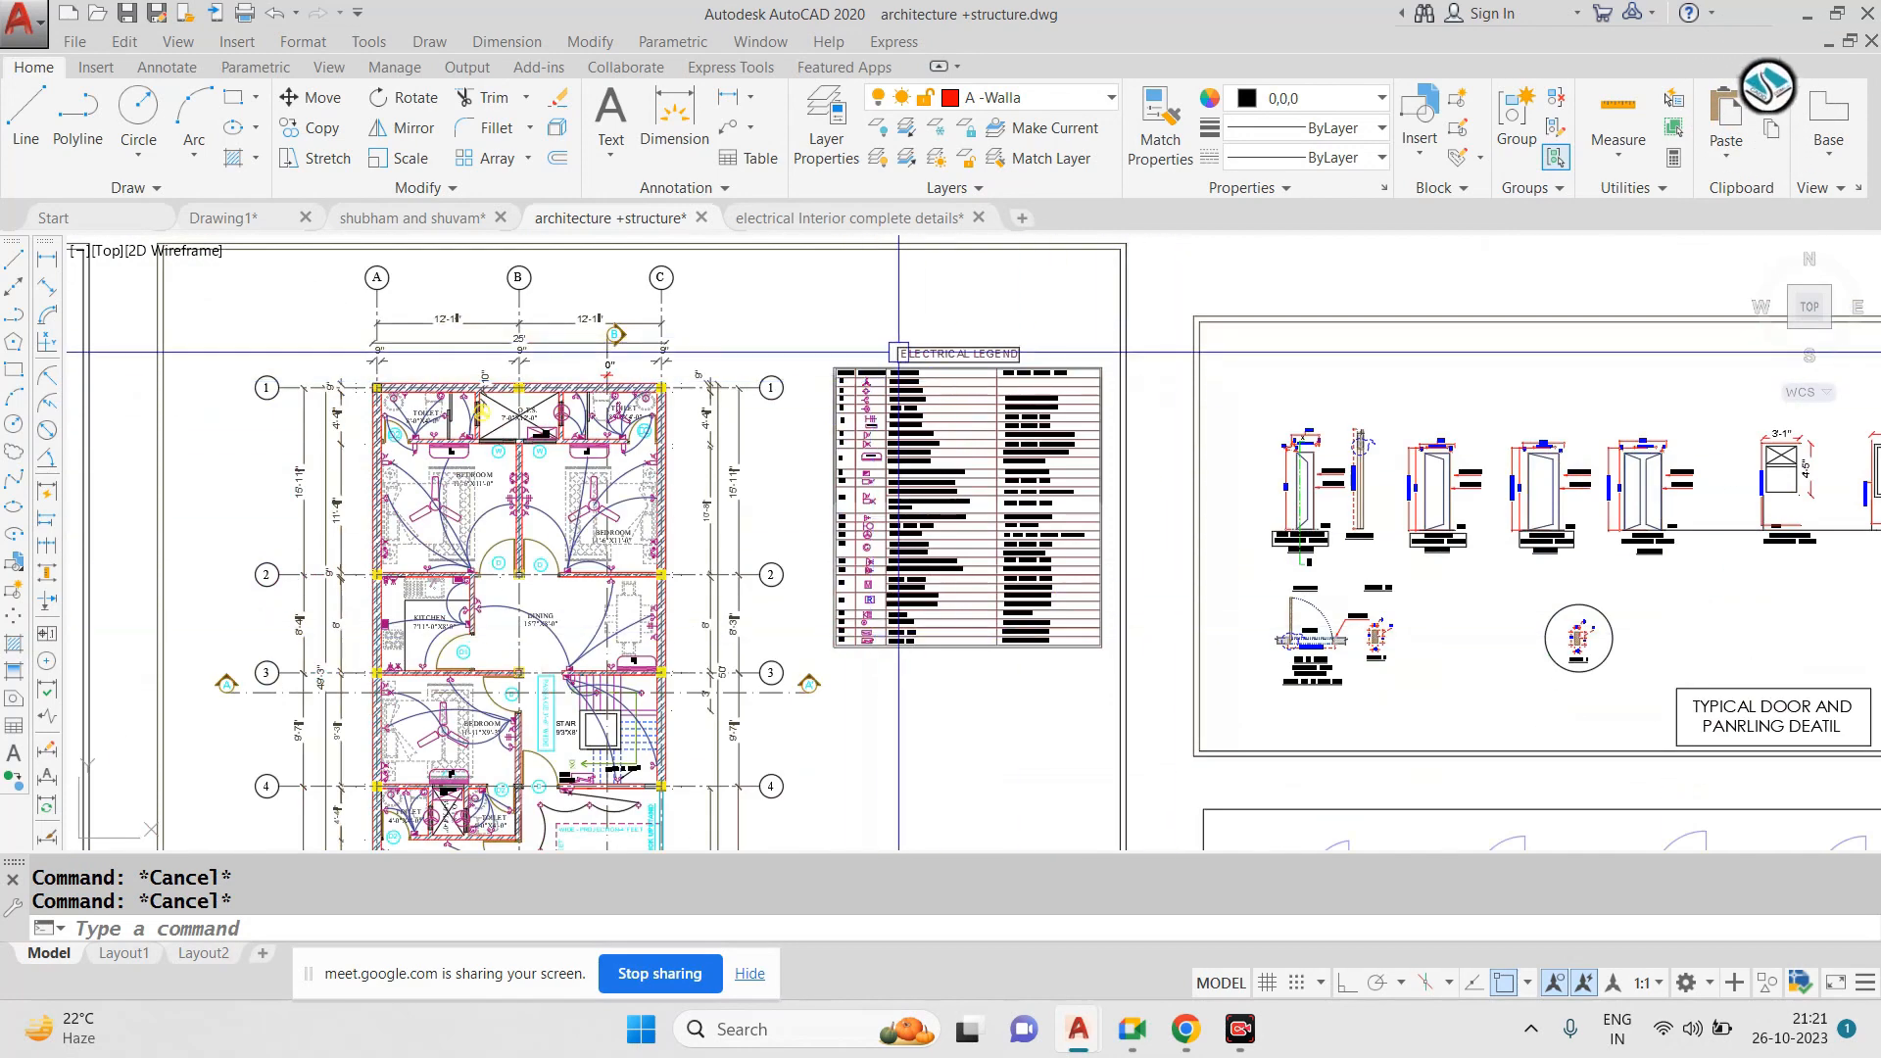
scroll(901, 351, "up", 3)
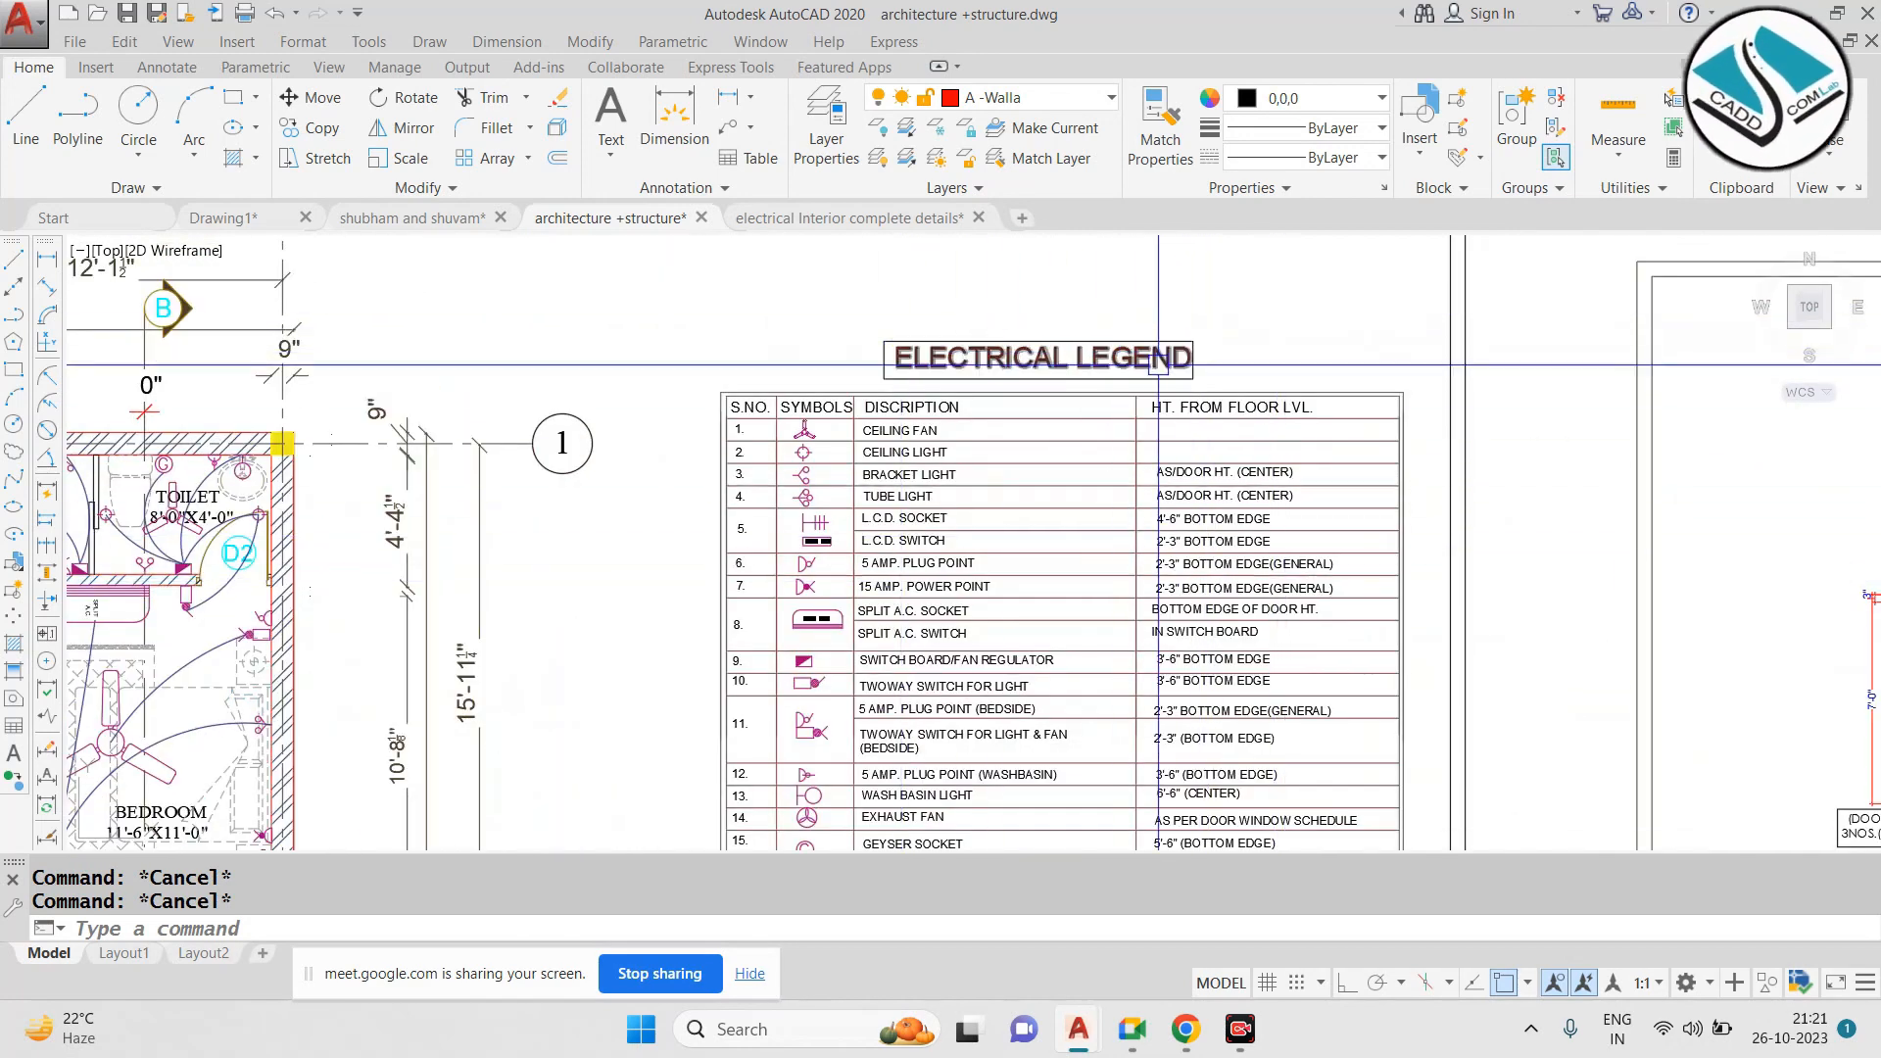
scroll(1082, 404, "down", 2)
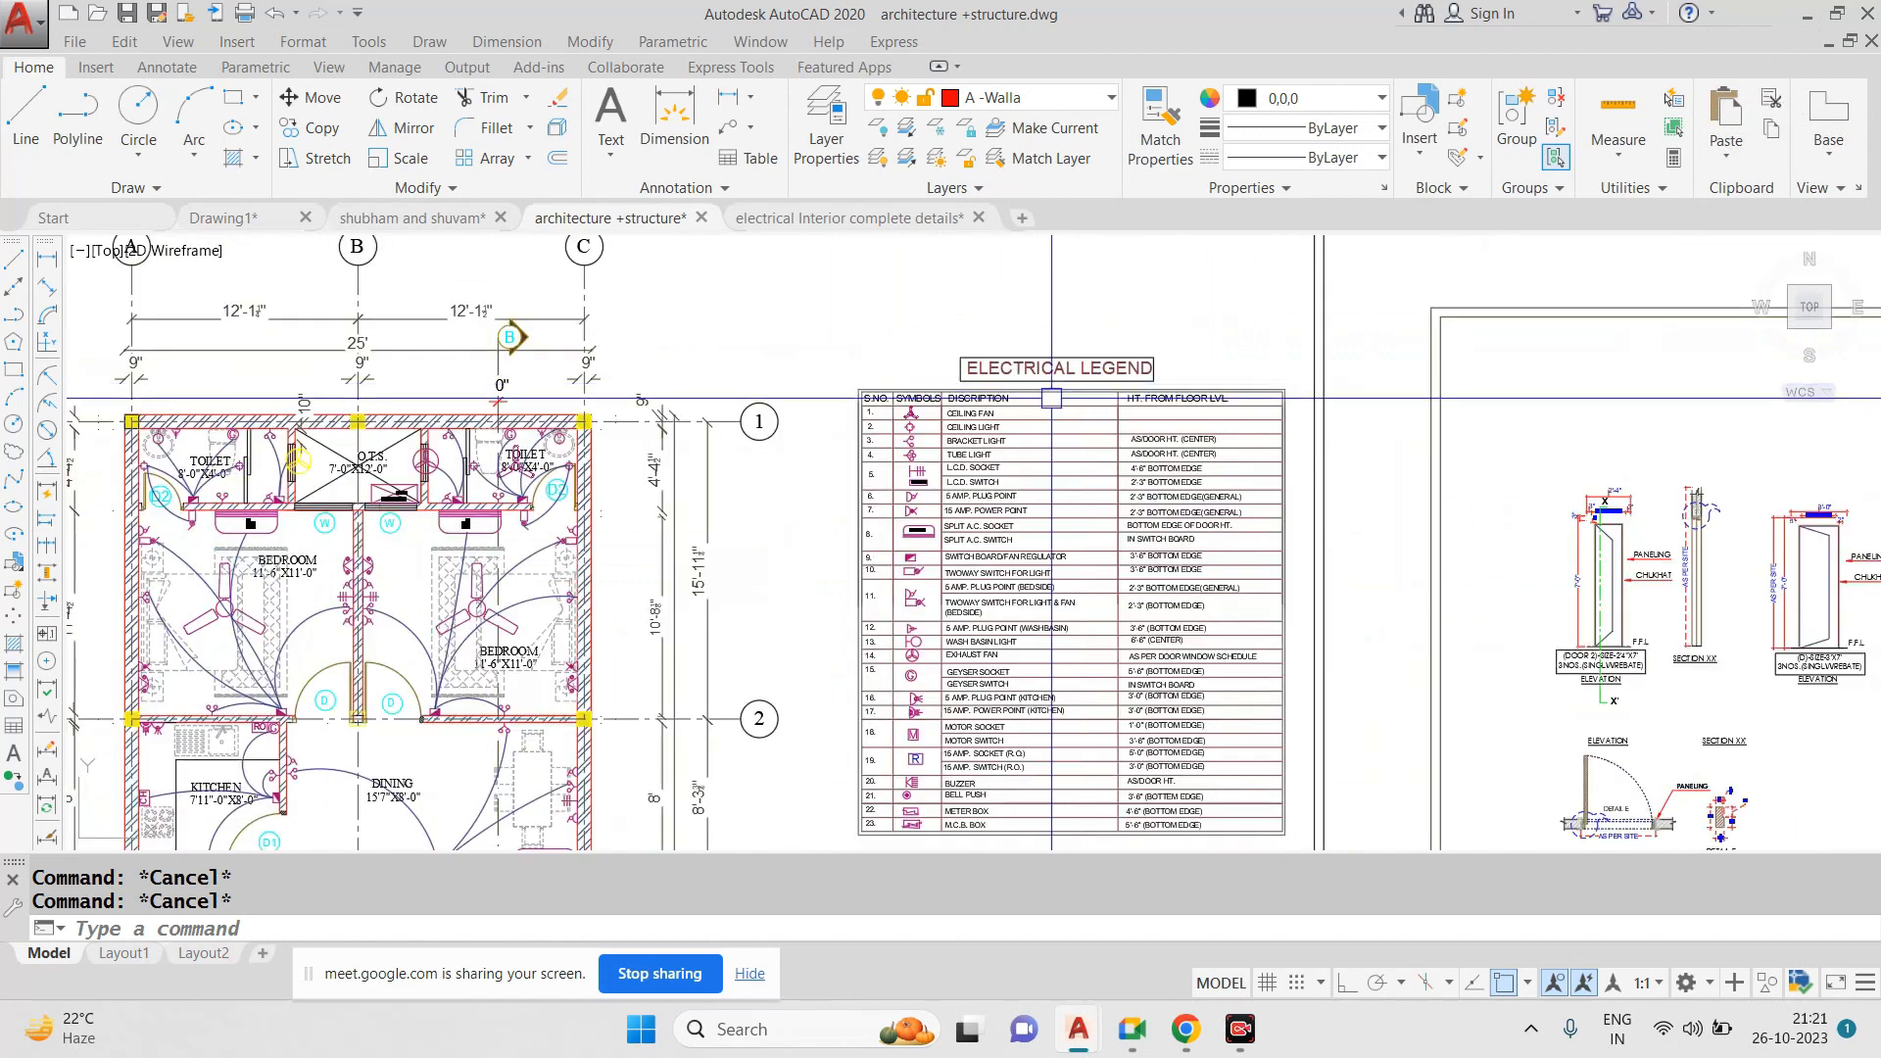
scroll(1043, 411, "up", 2)
scroll(1025, 438, "down", 2)
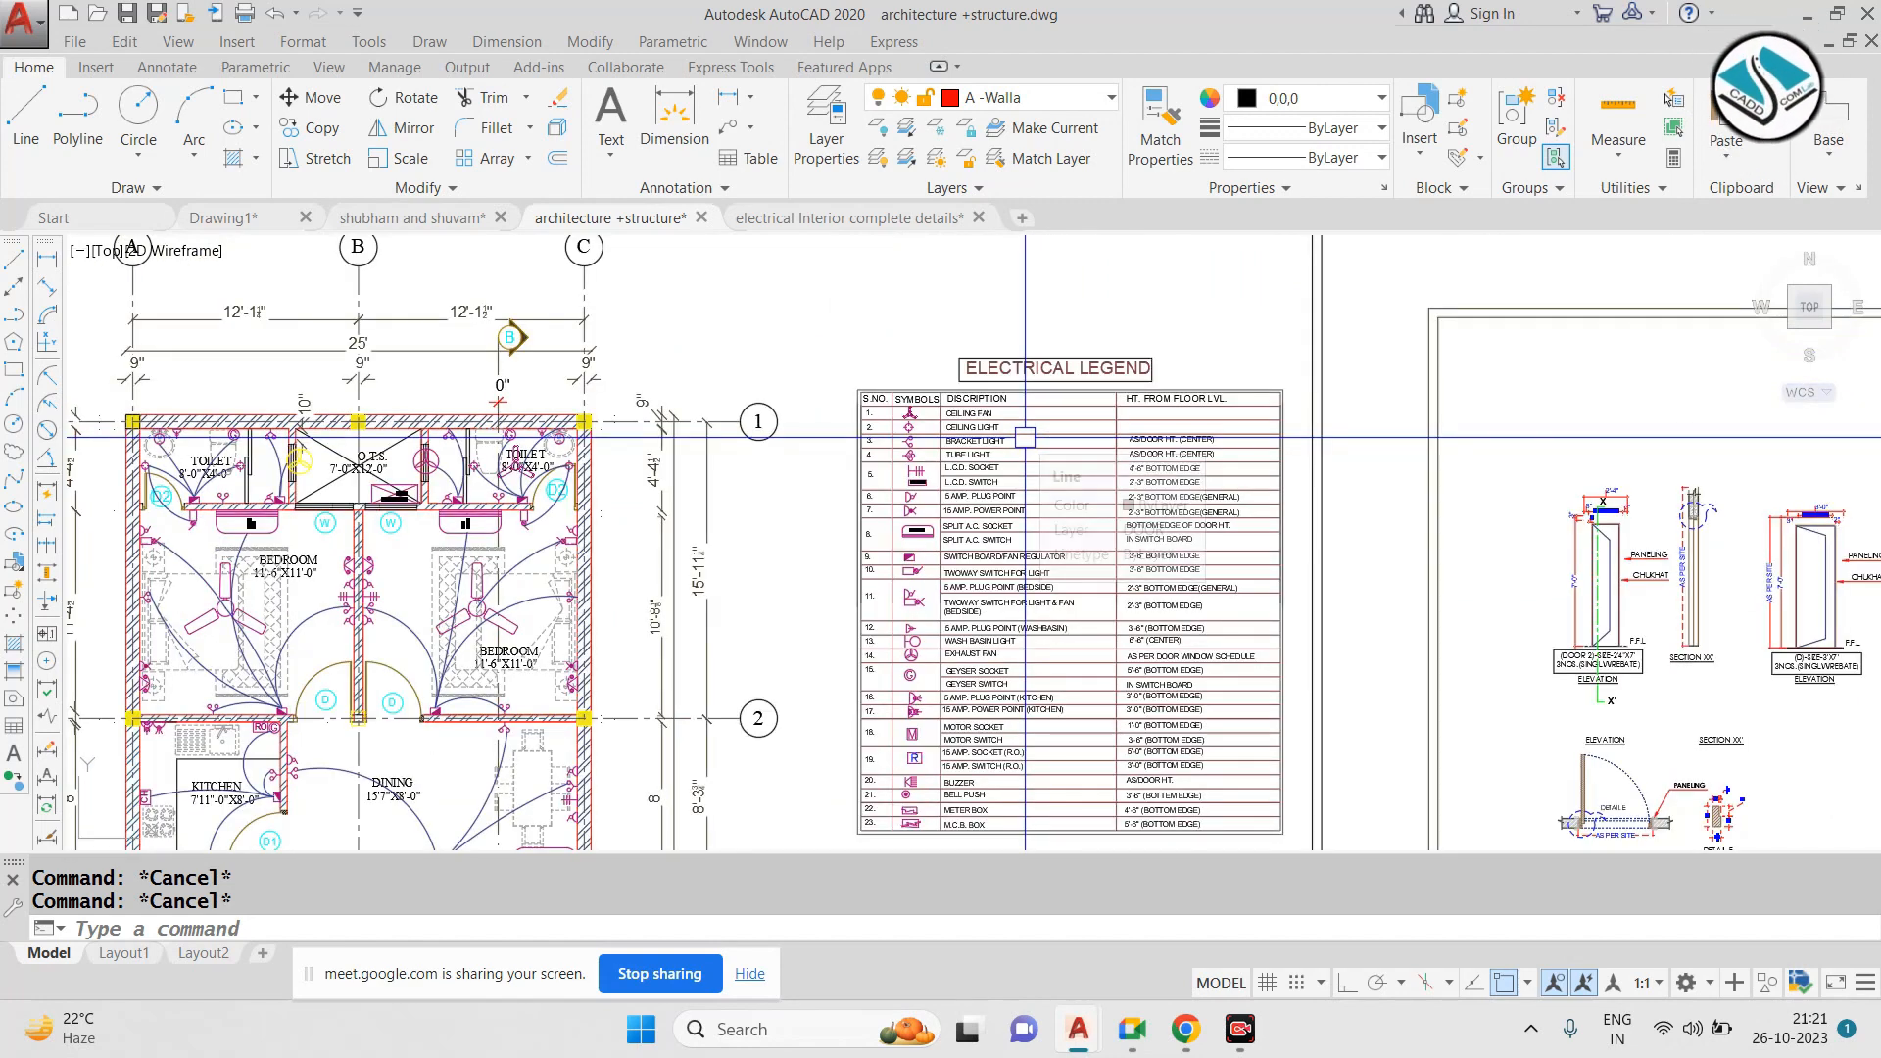
scroll(1041, 431, "down", 2)
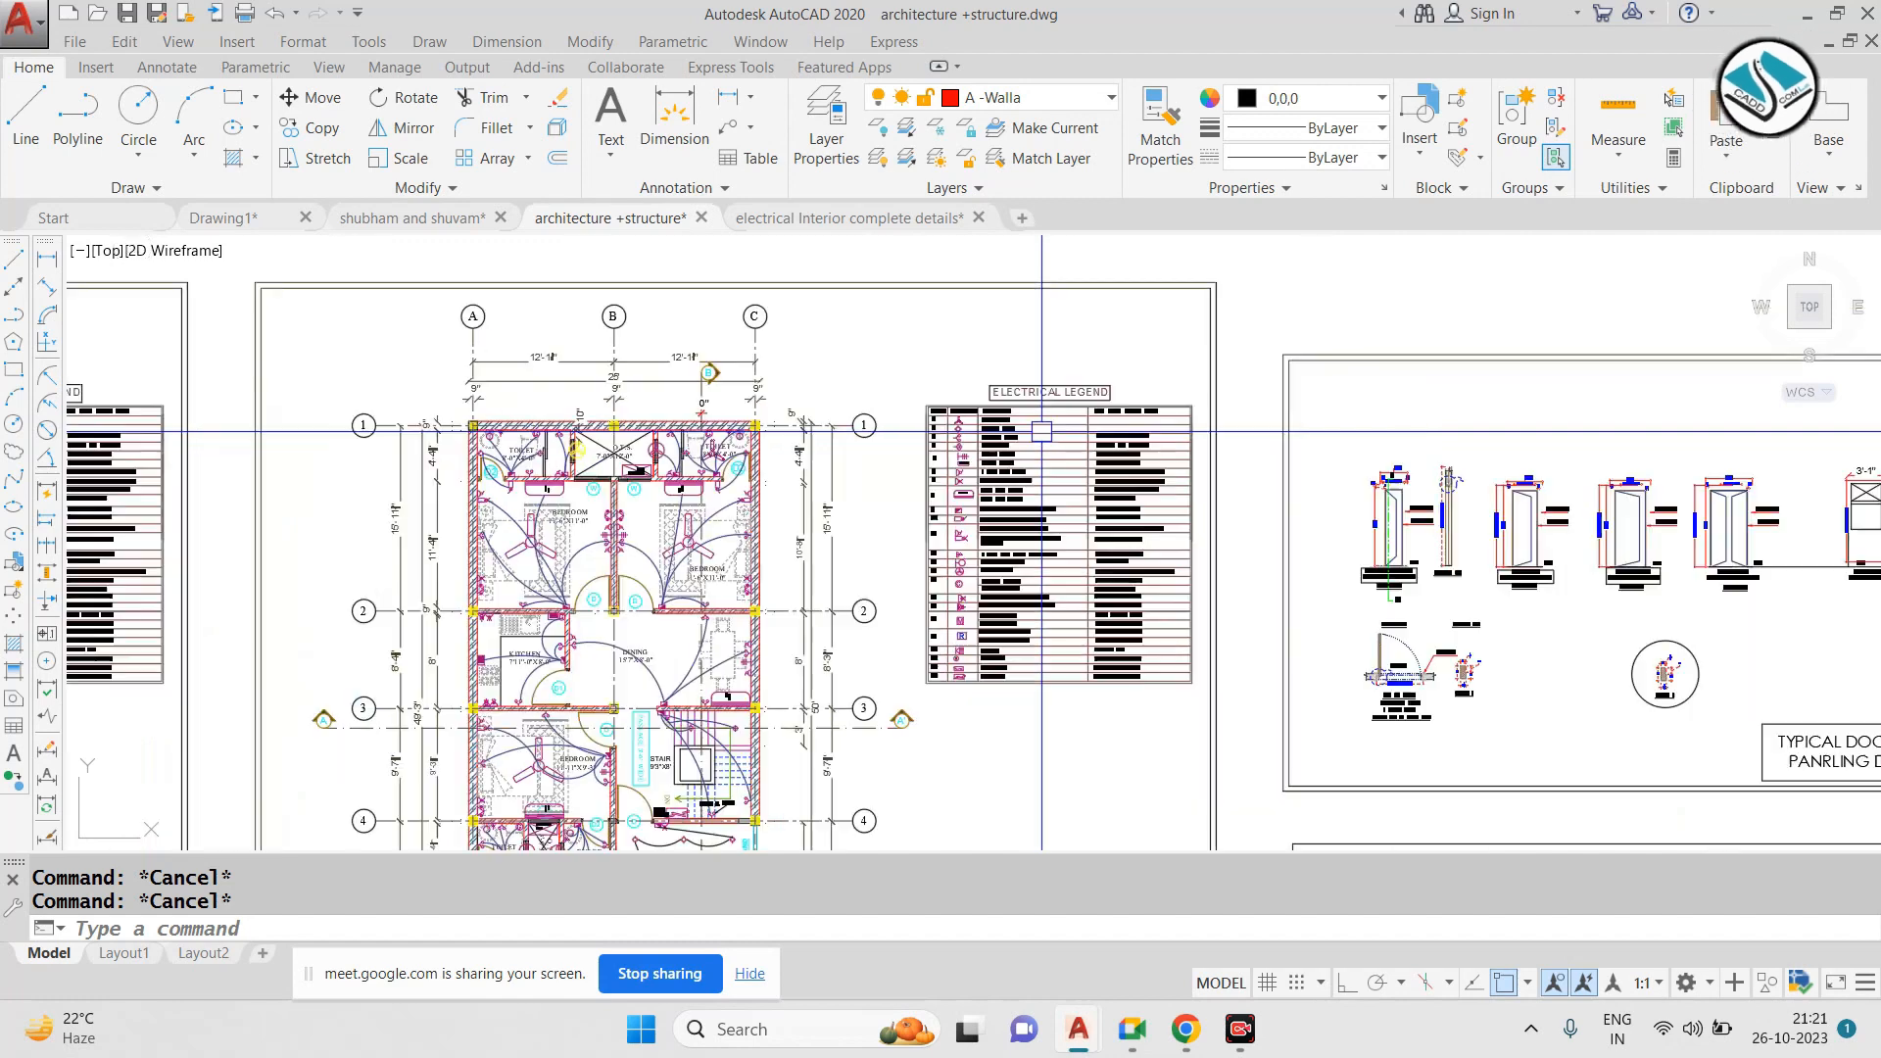
scroll(943, 398, "up", 2)
middle_click_drag(967, 395, 1158, 409)
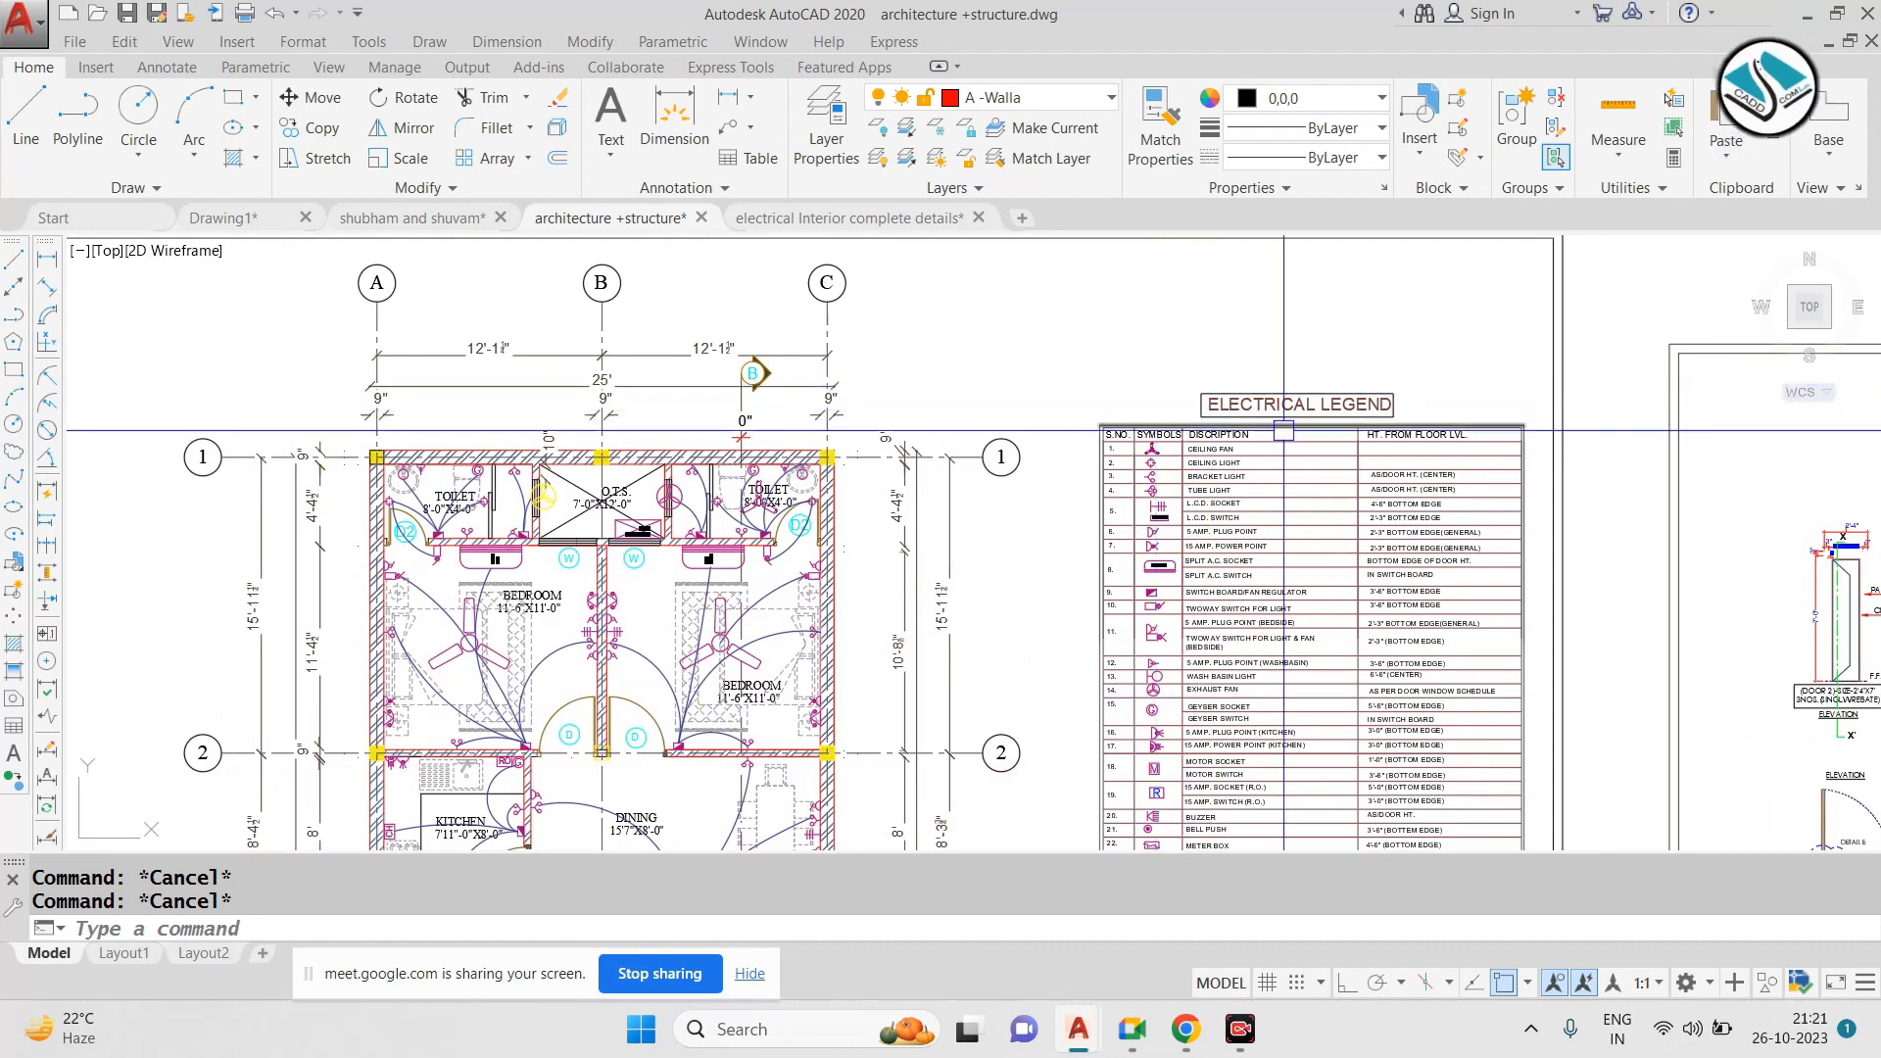
Read the Electrical Legend's entries from ceiling fan to split A.C. and their mounting heights
scroll(1283, 431, "up", 4)
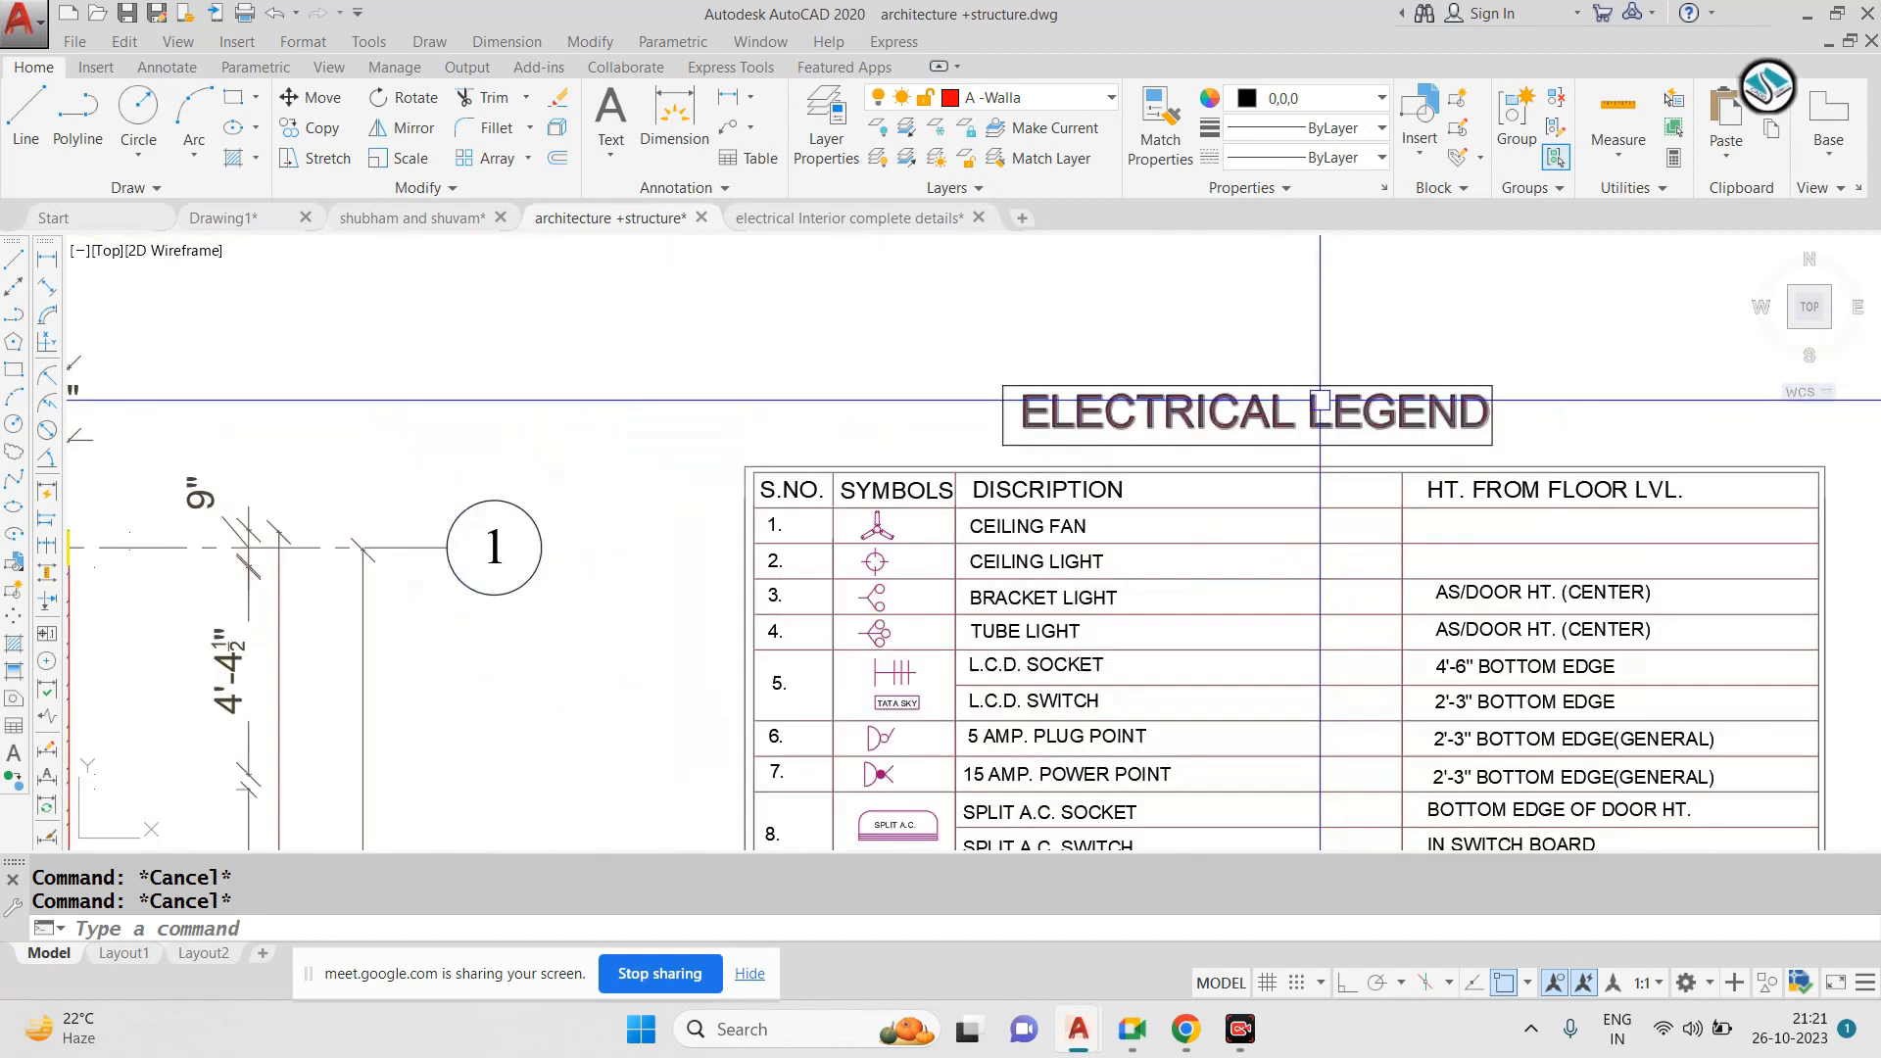
scroll(1188, 453, "up", 2)
scroll(1057, 444, "down", 2)
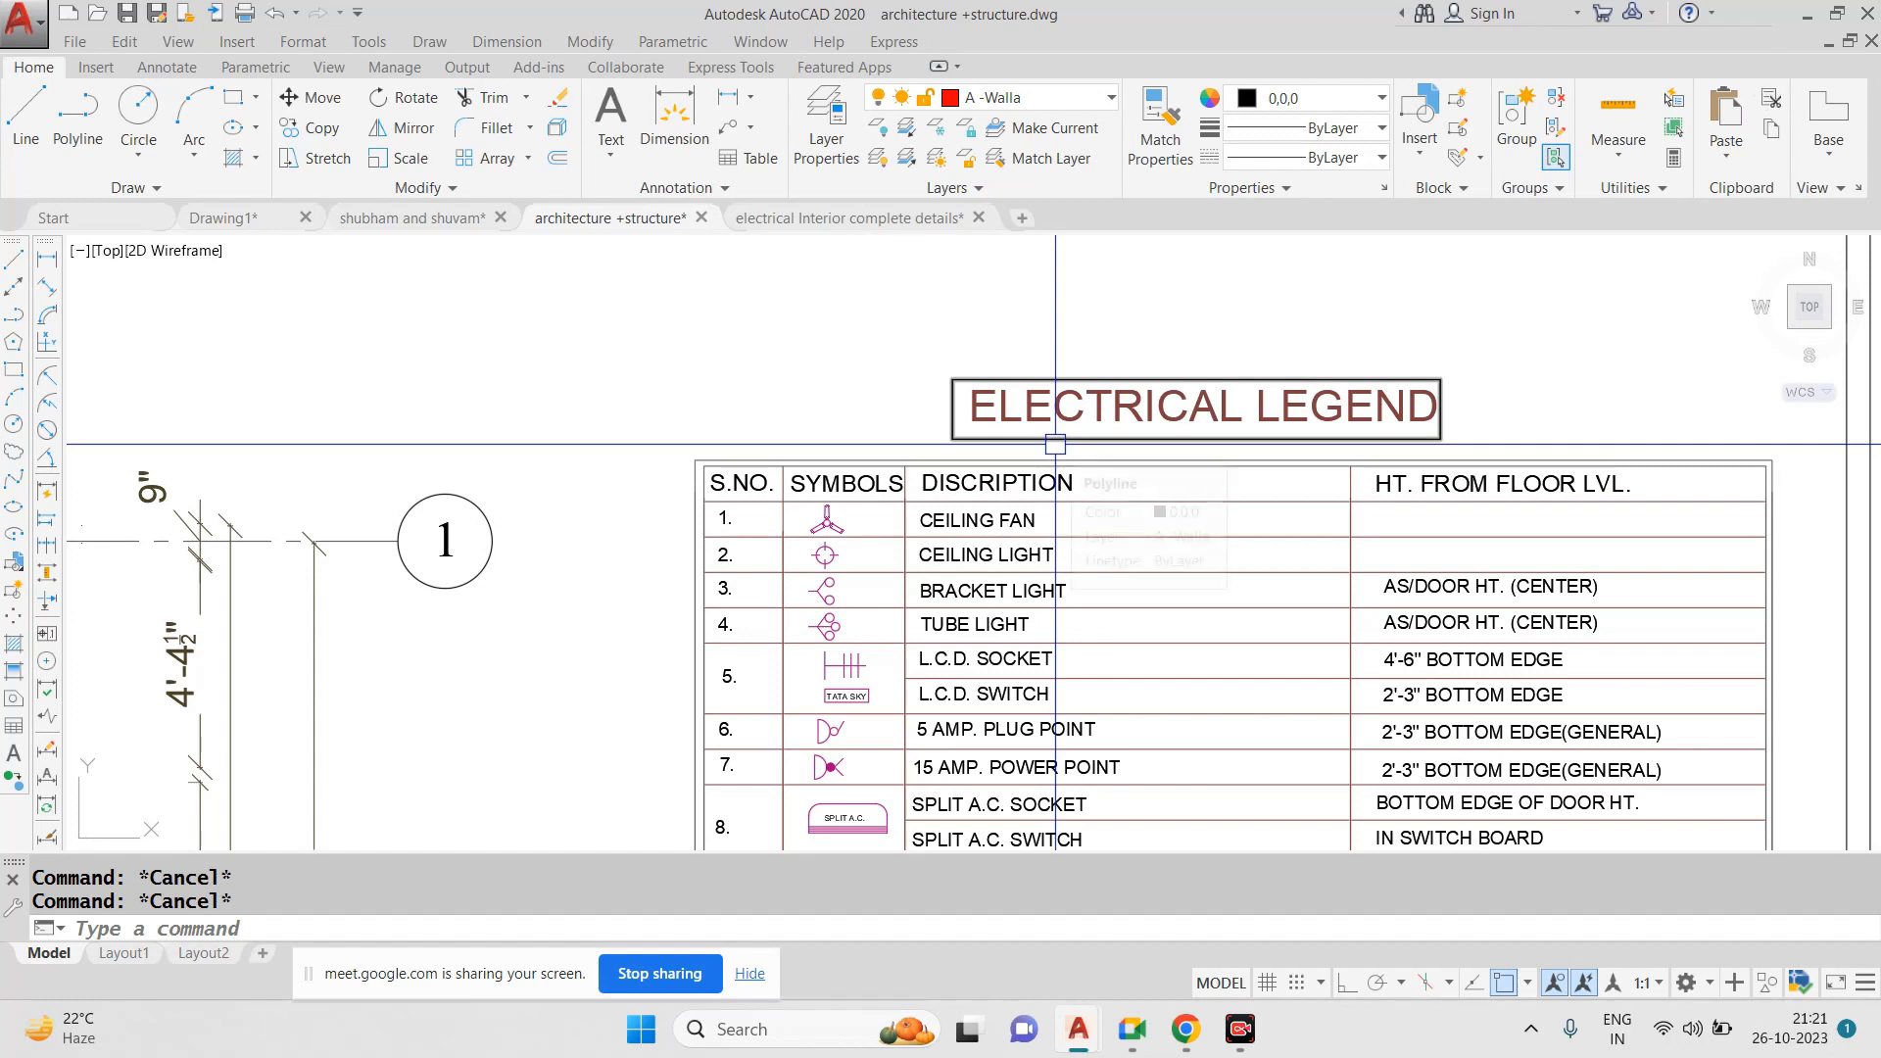
scroll(1055, 444, "down", 5)
Examine the toilets, O.T.S. and bedrooms on the electrical plan alongside the legend
scroll(422, 468, "up", 3)
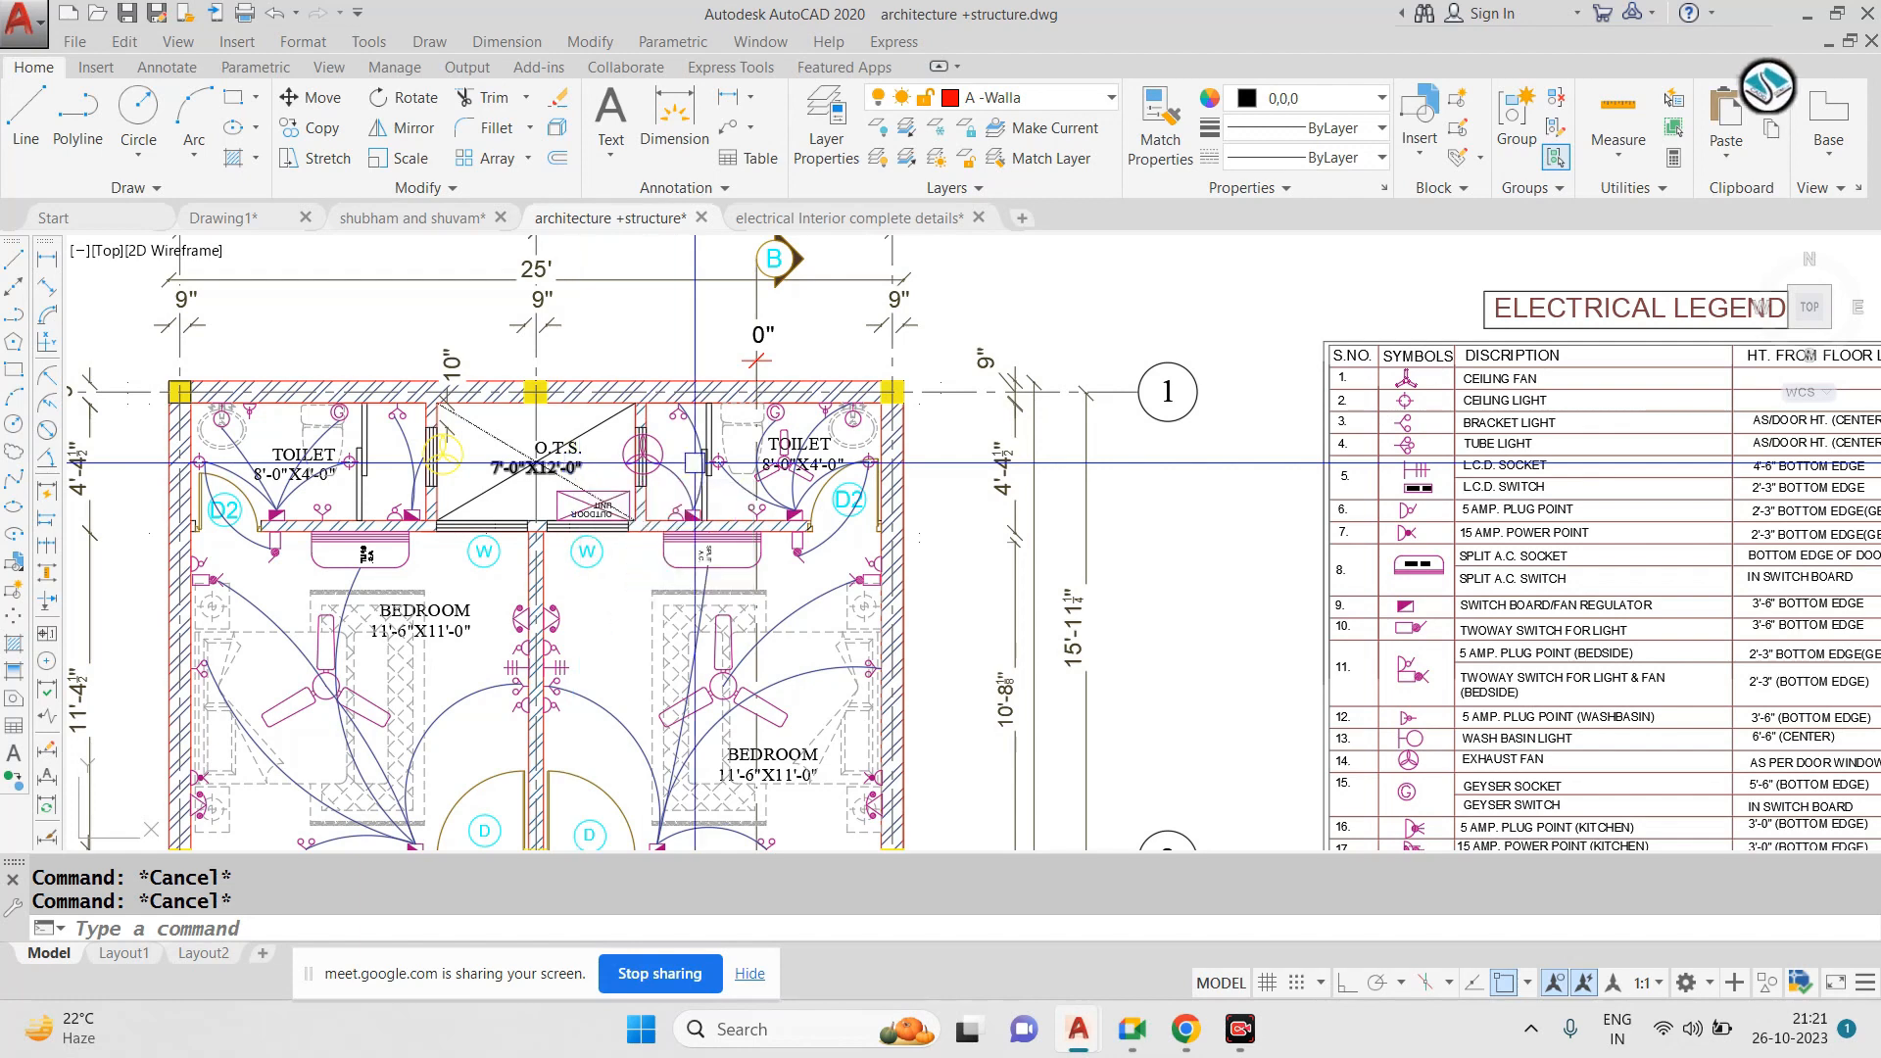
scroll(980, 438, "down", 3)
scroll(980, 438, "up", 1)
scroll(980, 438, "up", 2)
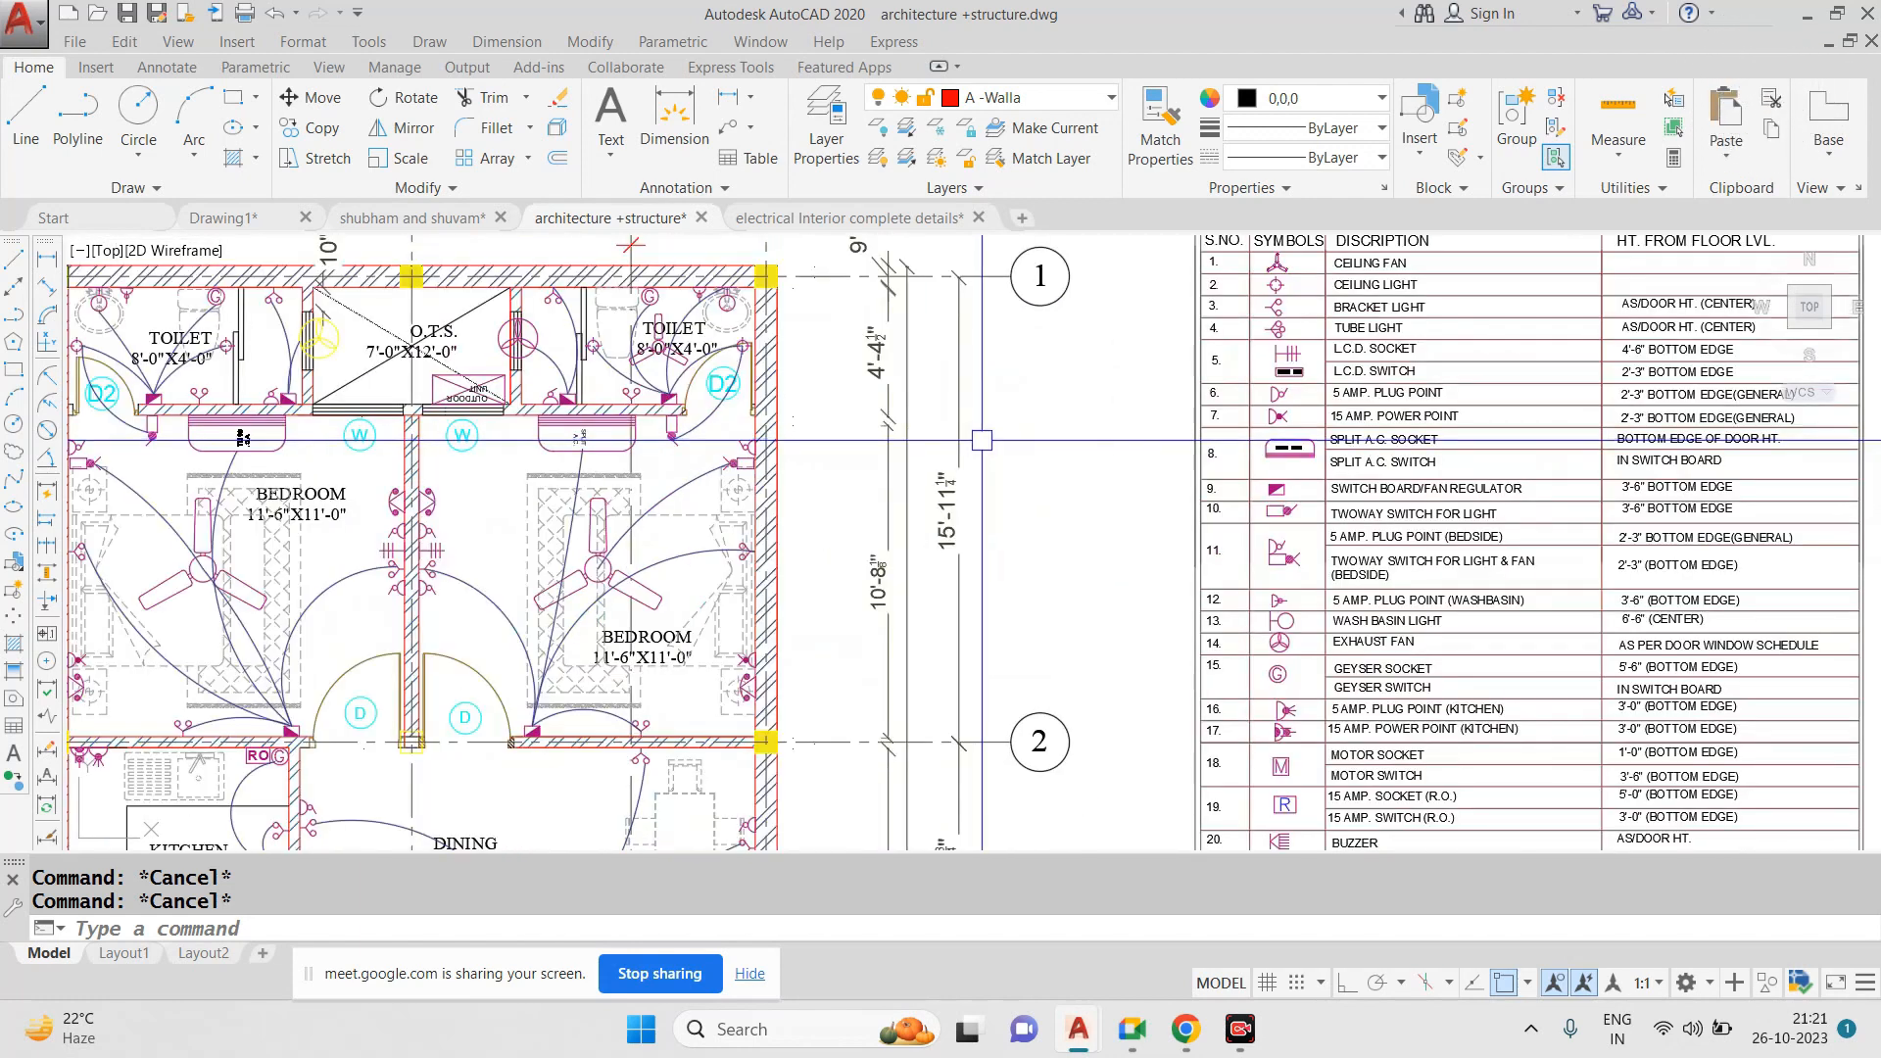
scroll(980, 438, "down", 5)
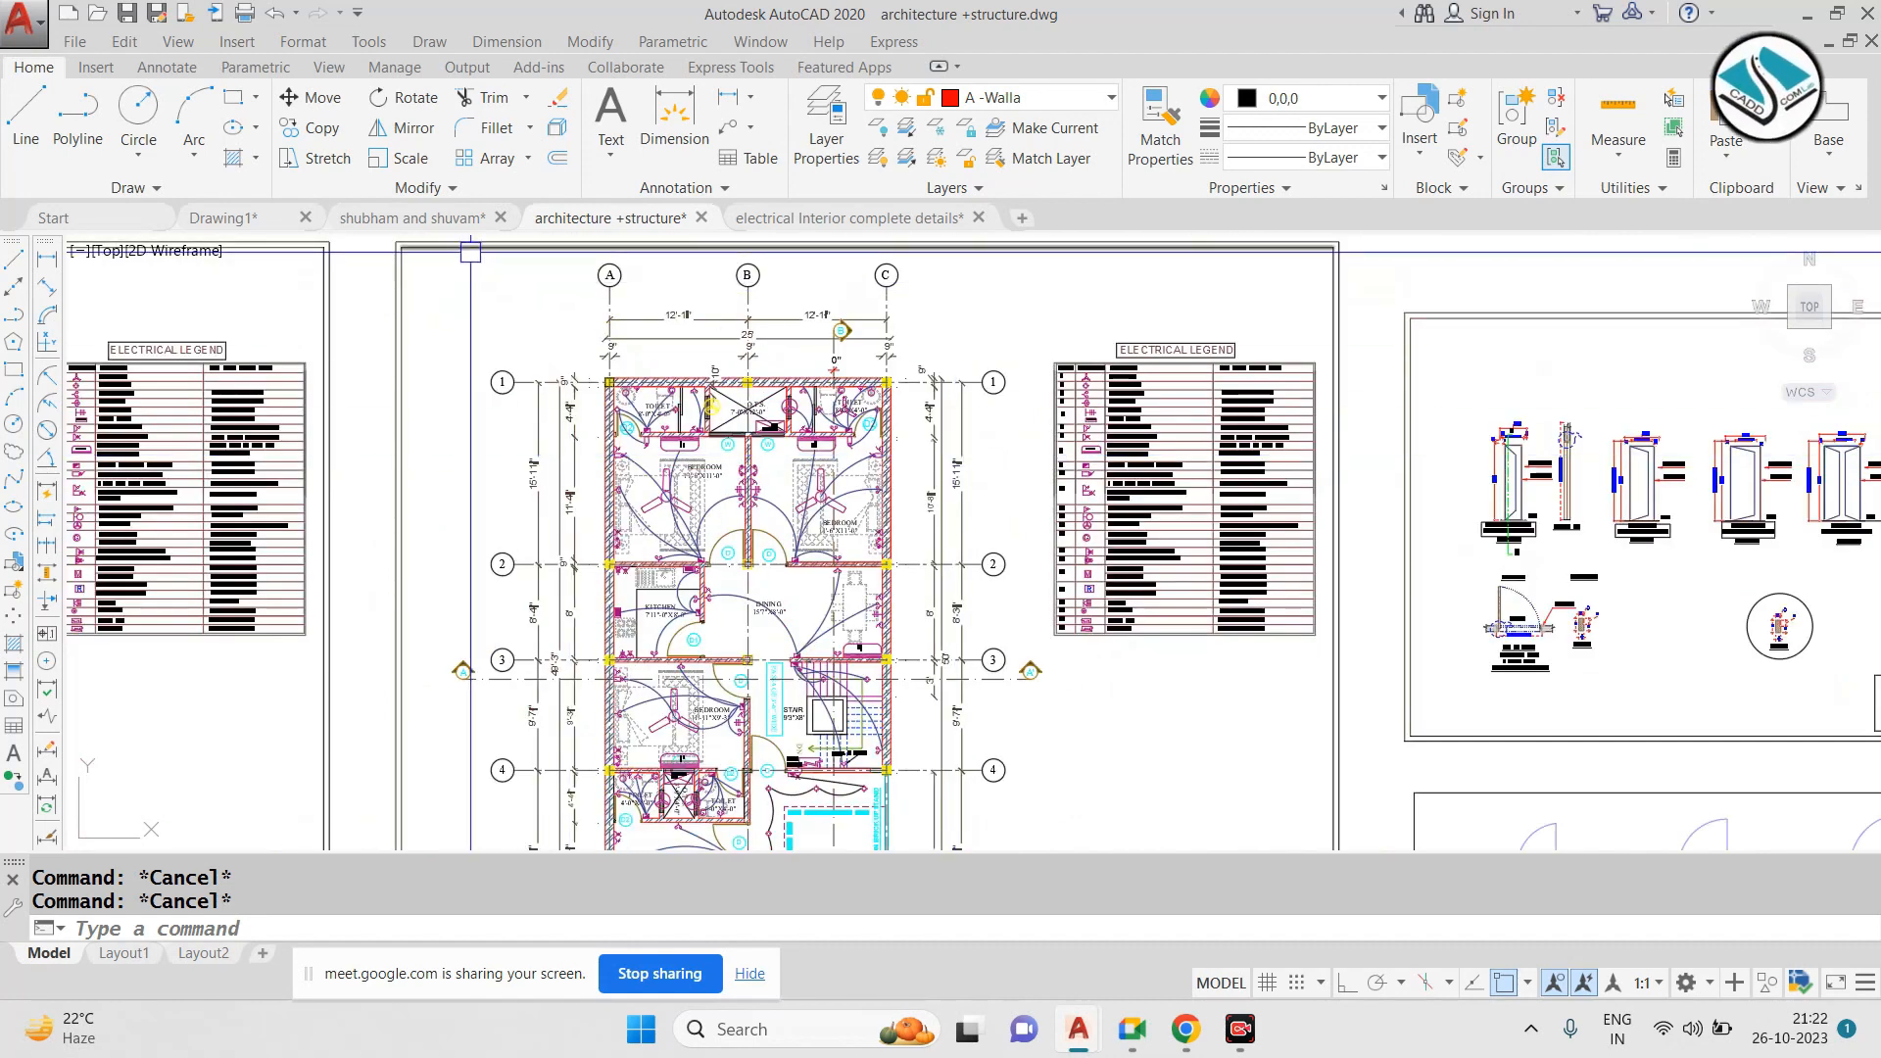
Copy the electrical layout sheet next to the door detail sheets, including its plan and legend, to the clipboard
middle_click_drag(957, 437, 1209, 495)
left_click(1312, 314)
scroll(1057, 608, "down", 2)
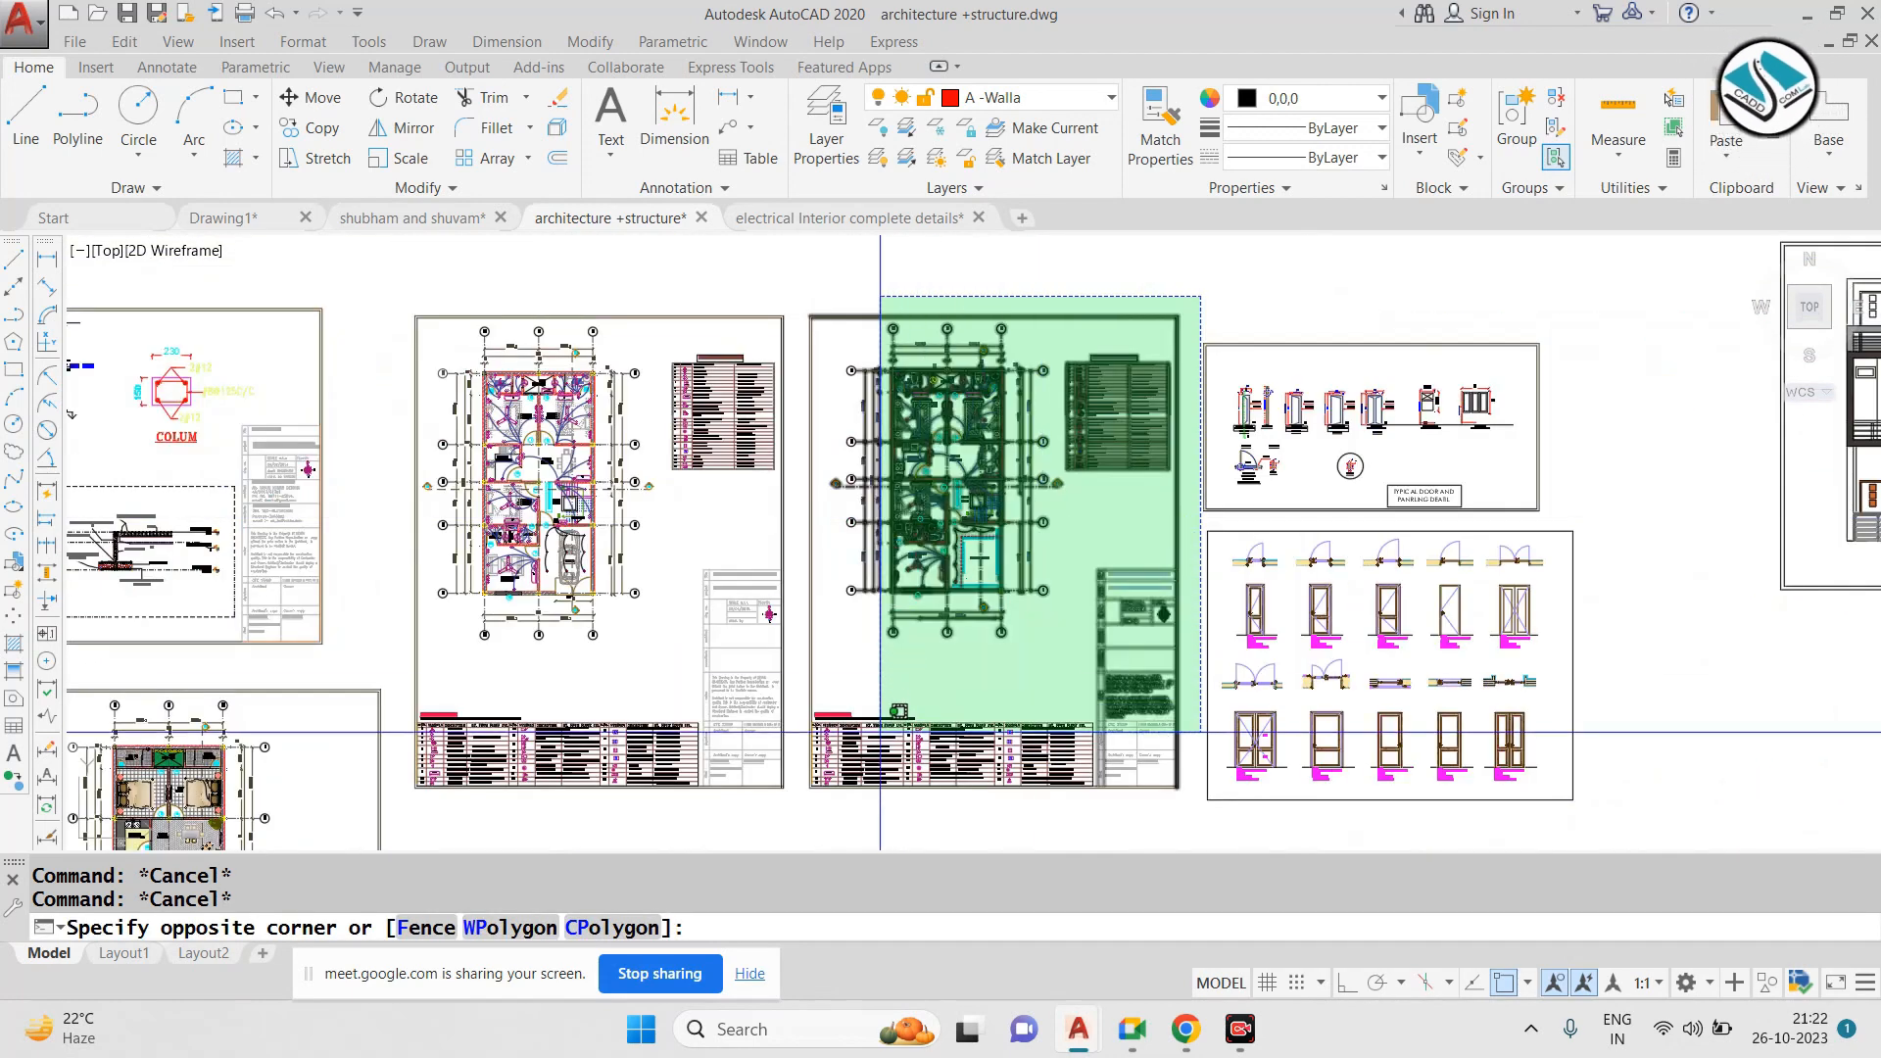
left_click(785, 818)
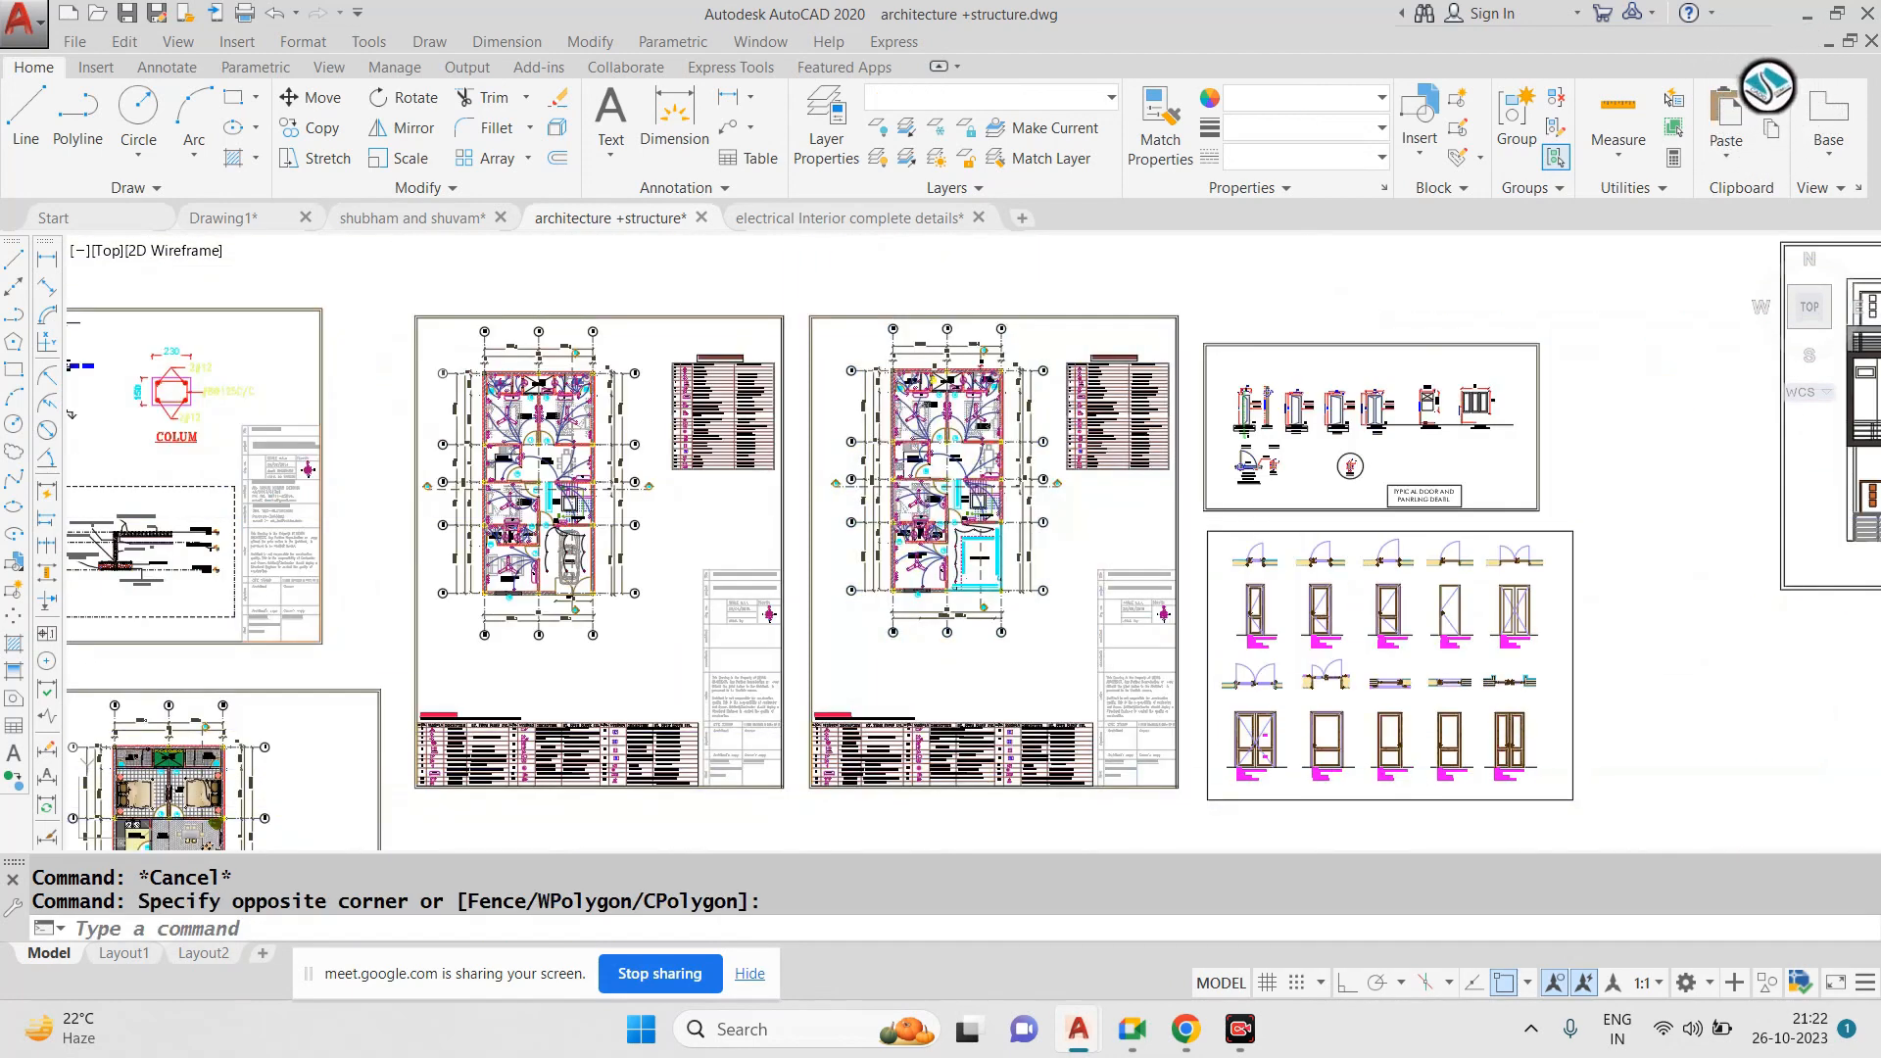
key("ctrl+c")
Switch to the drawing holding the ground and first floor working plans and paste the electrical sheet above its sheets
left_click(411, 217)
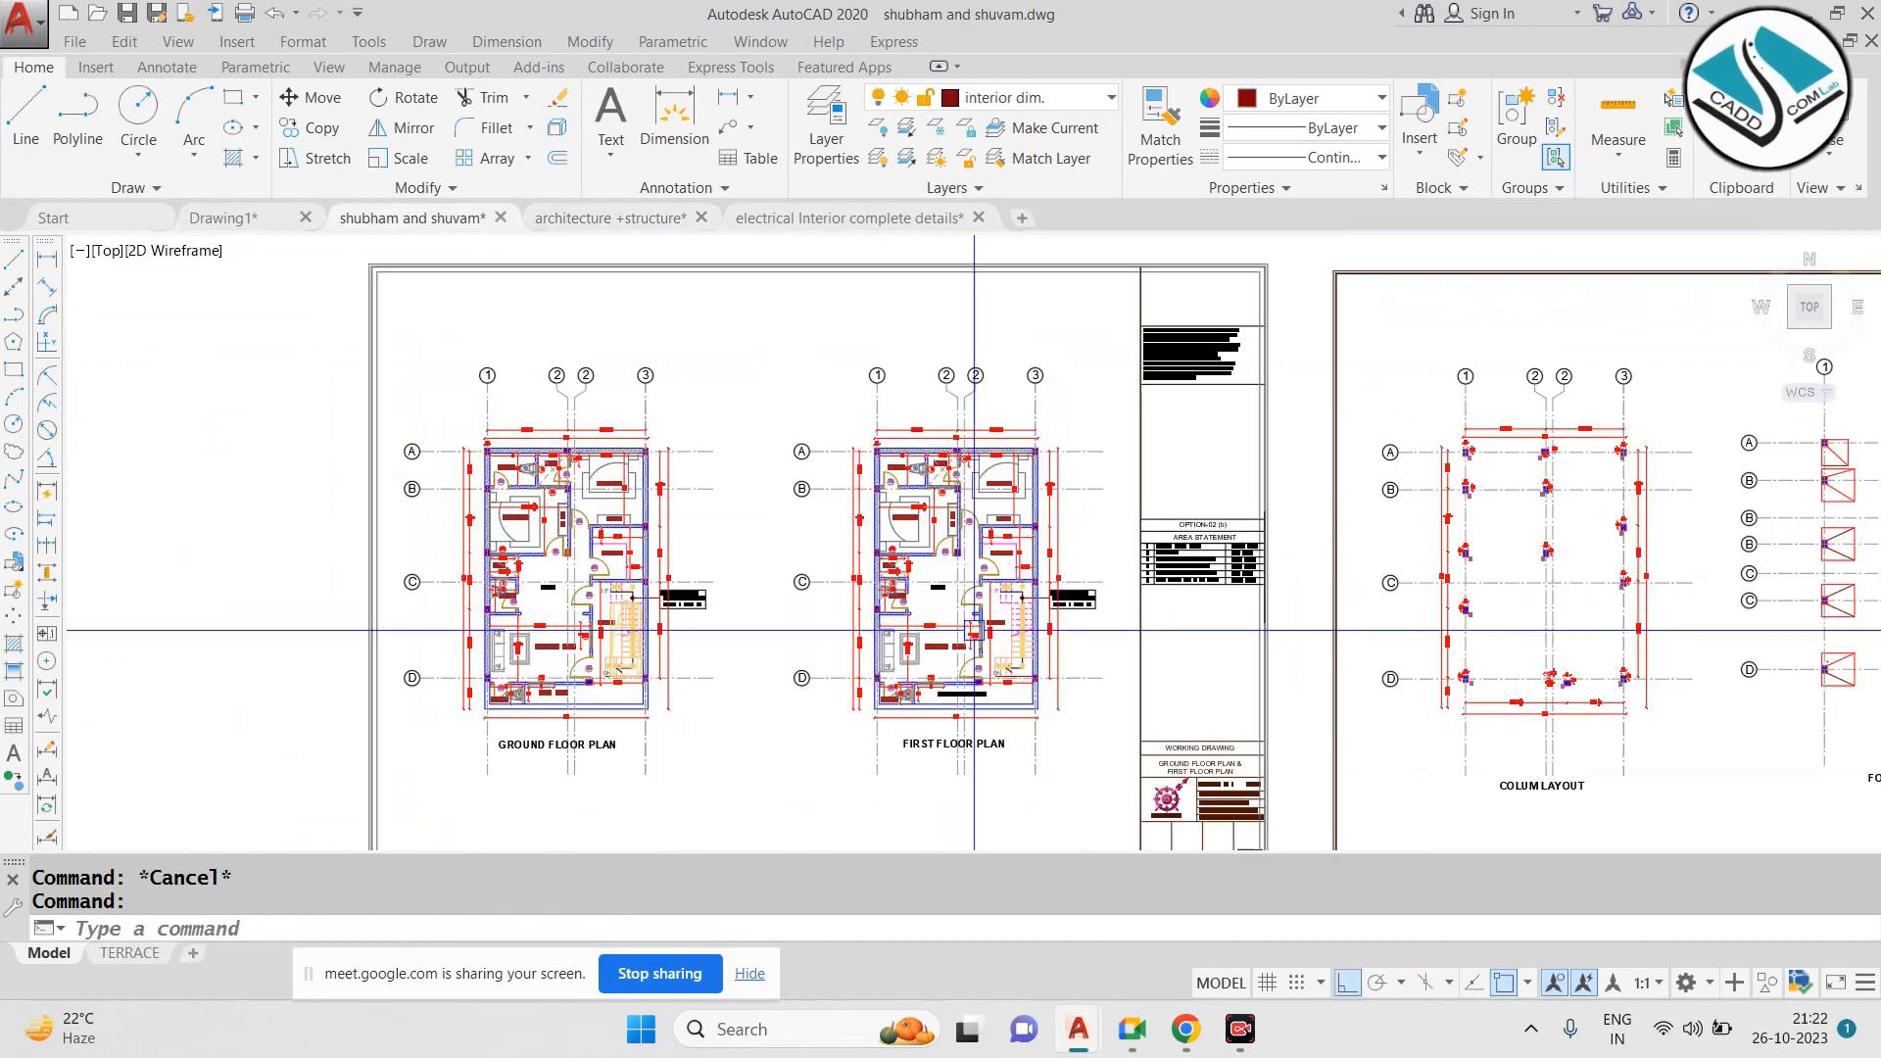
scroll(973, 629, "down", 4)
key("ctrl+v")
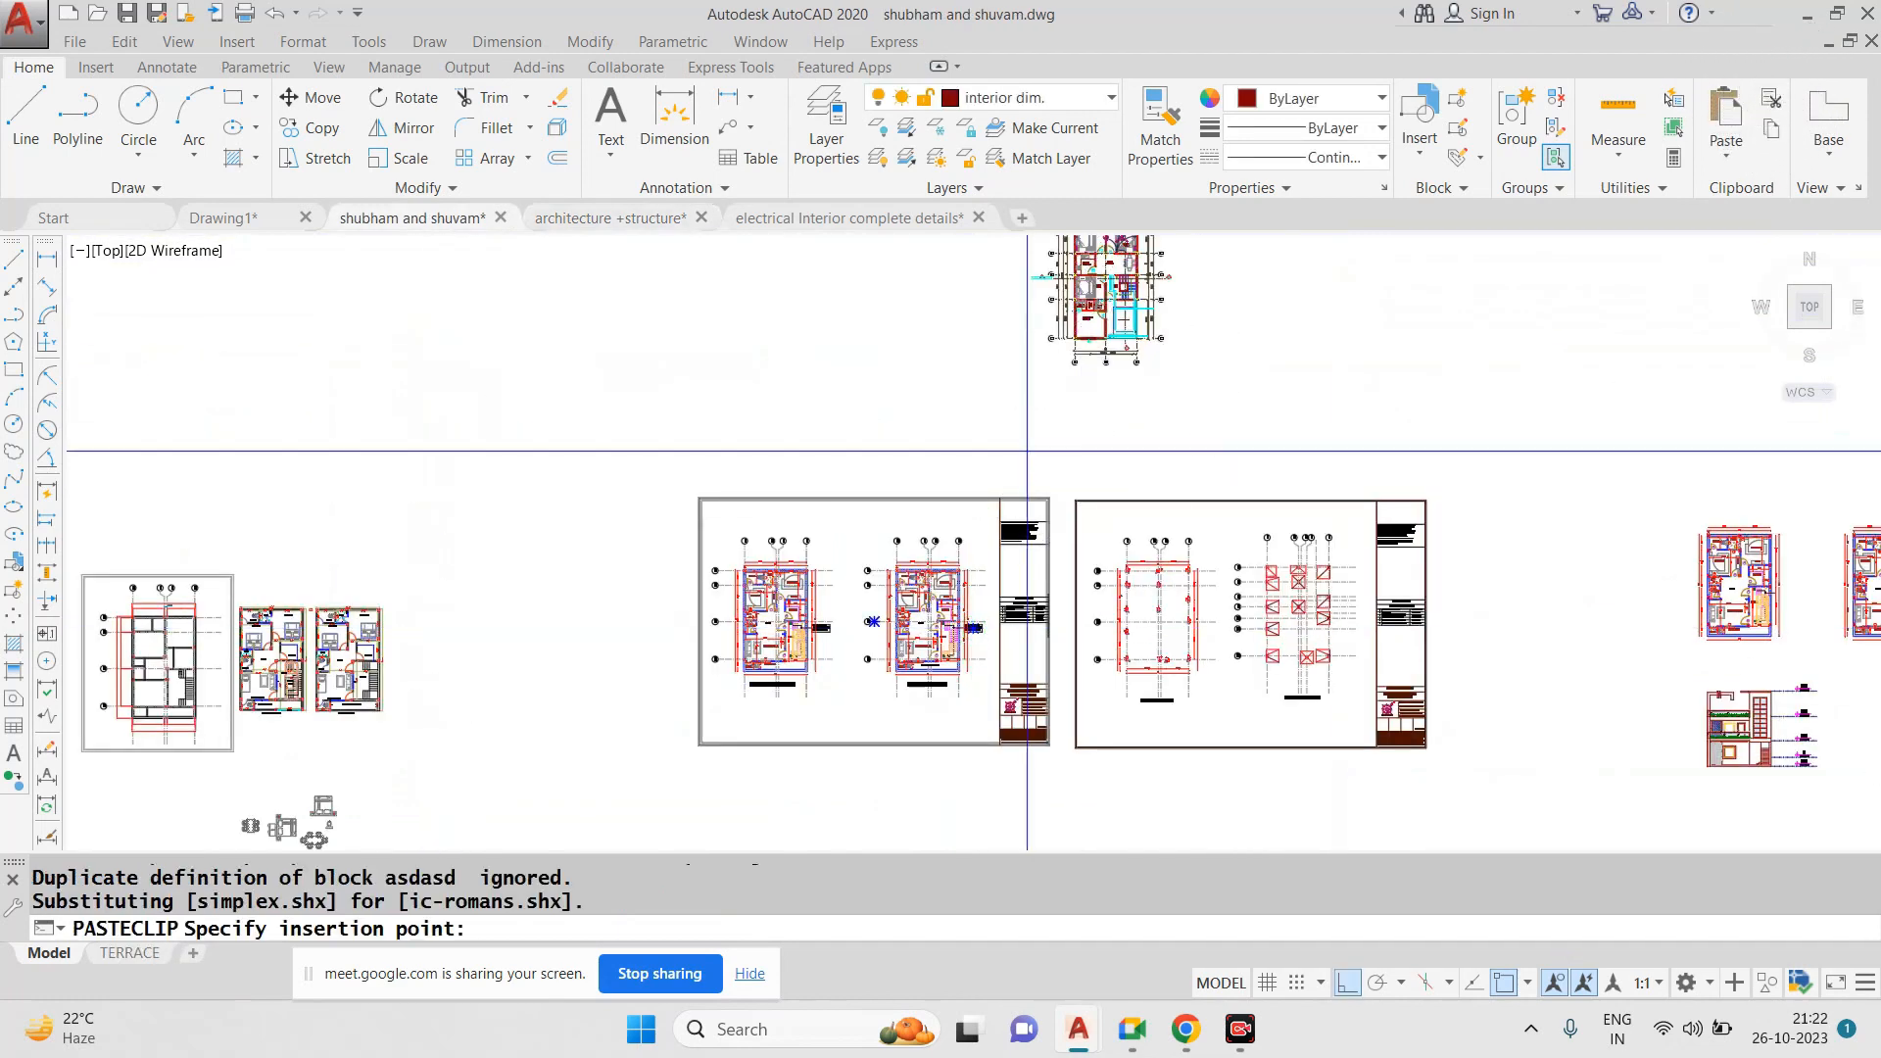
scroll(796, 659, "up", 4)
Place the pasted electrical sheet above the working drawings and try to copy the ground floor plan beside it
left_click(1009, 260)
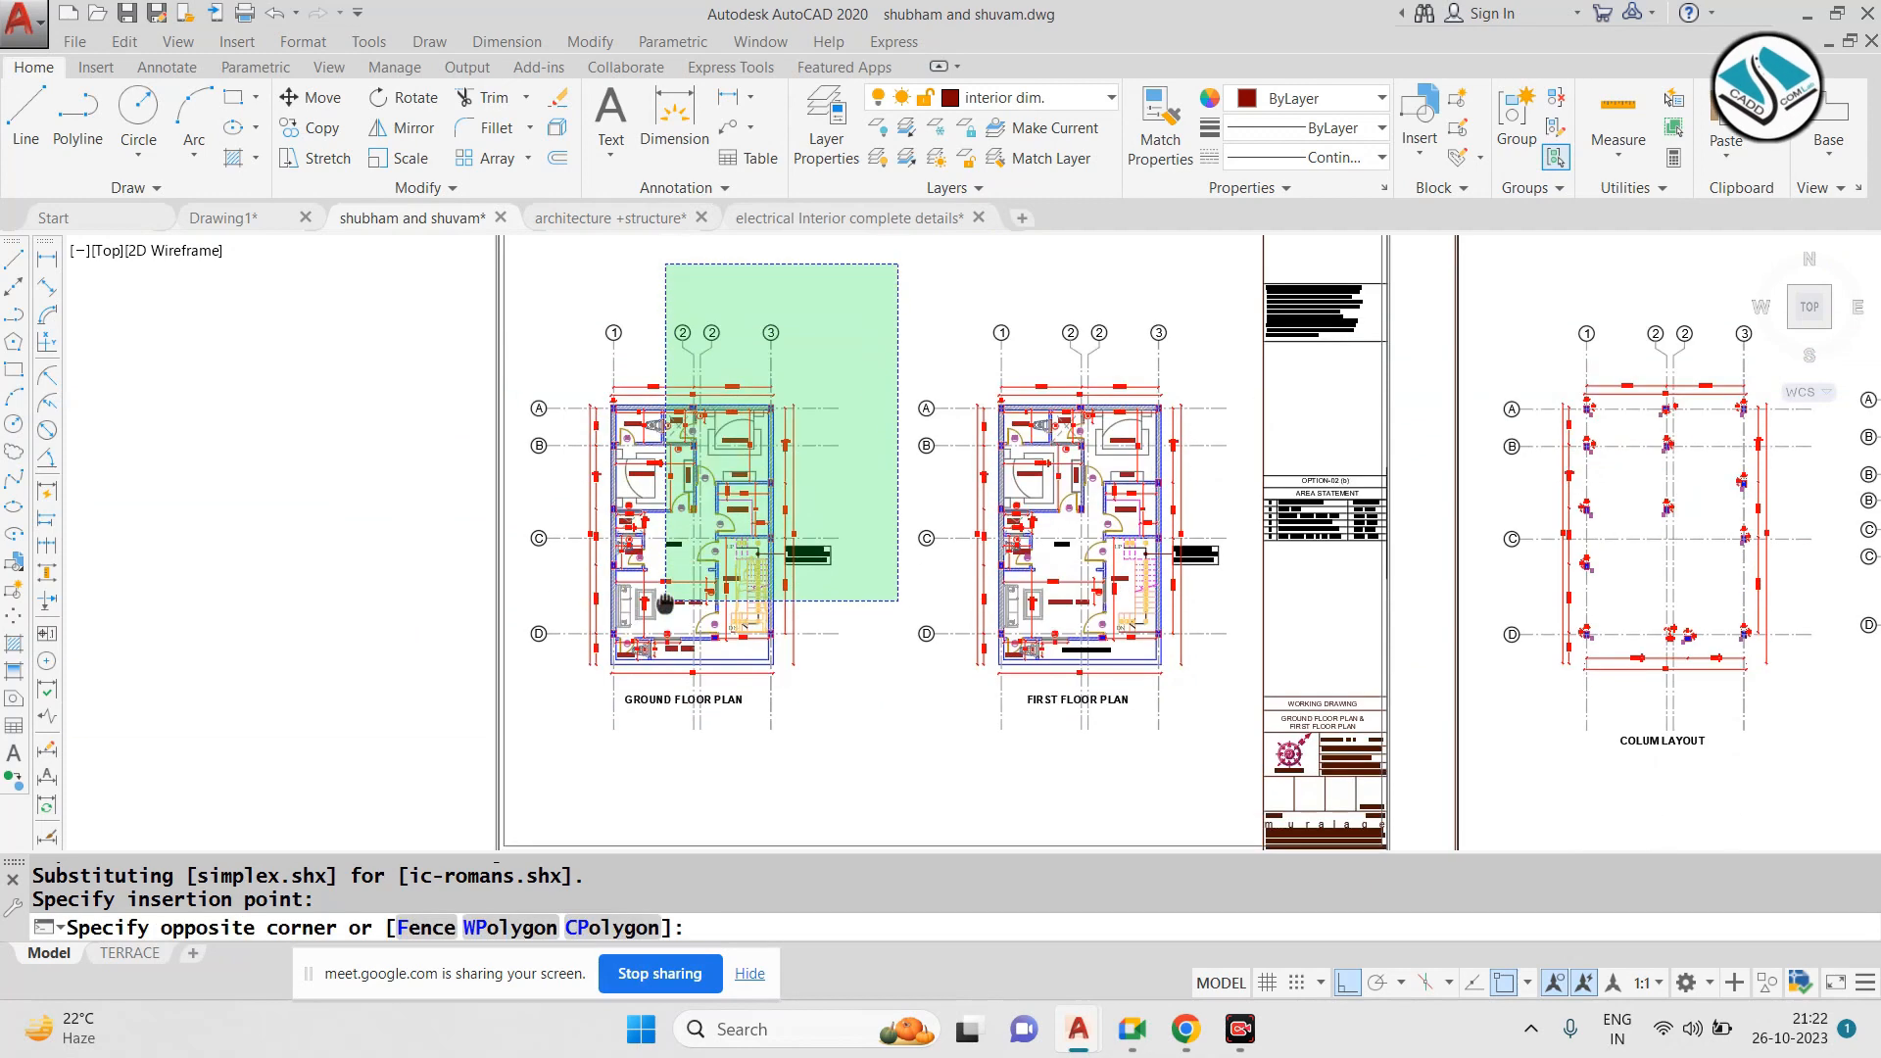
left_click(460, 782)
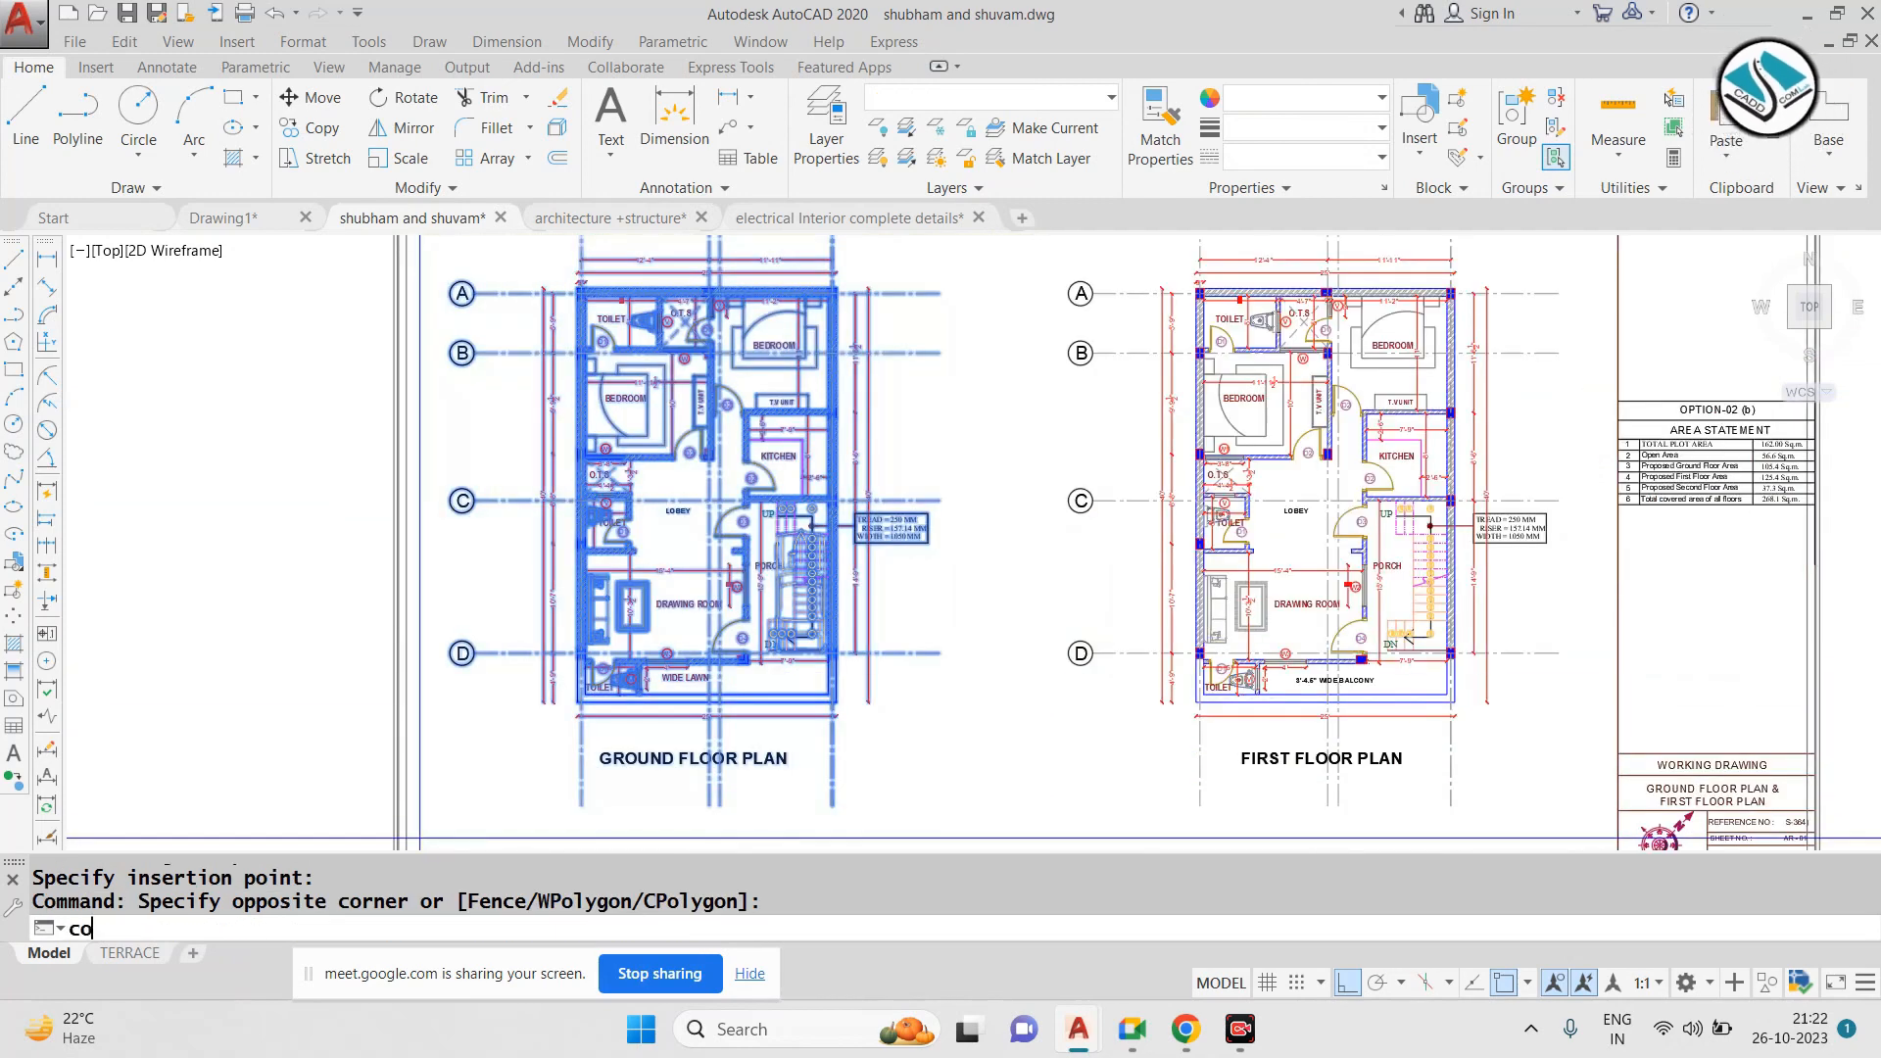
key("space")
left_click(753, 506)
scroll(628, 676, "down", 6)
scroll(926, 431, "up", 4)
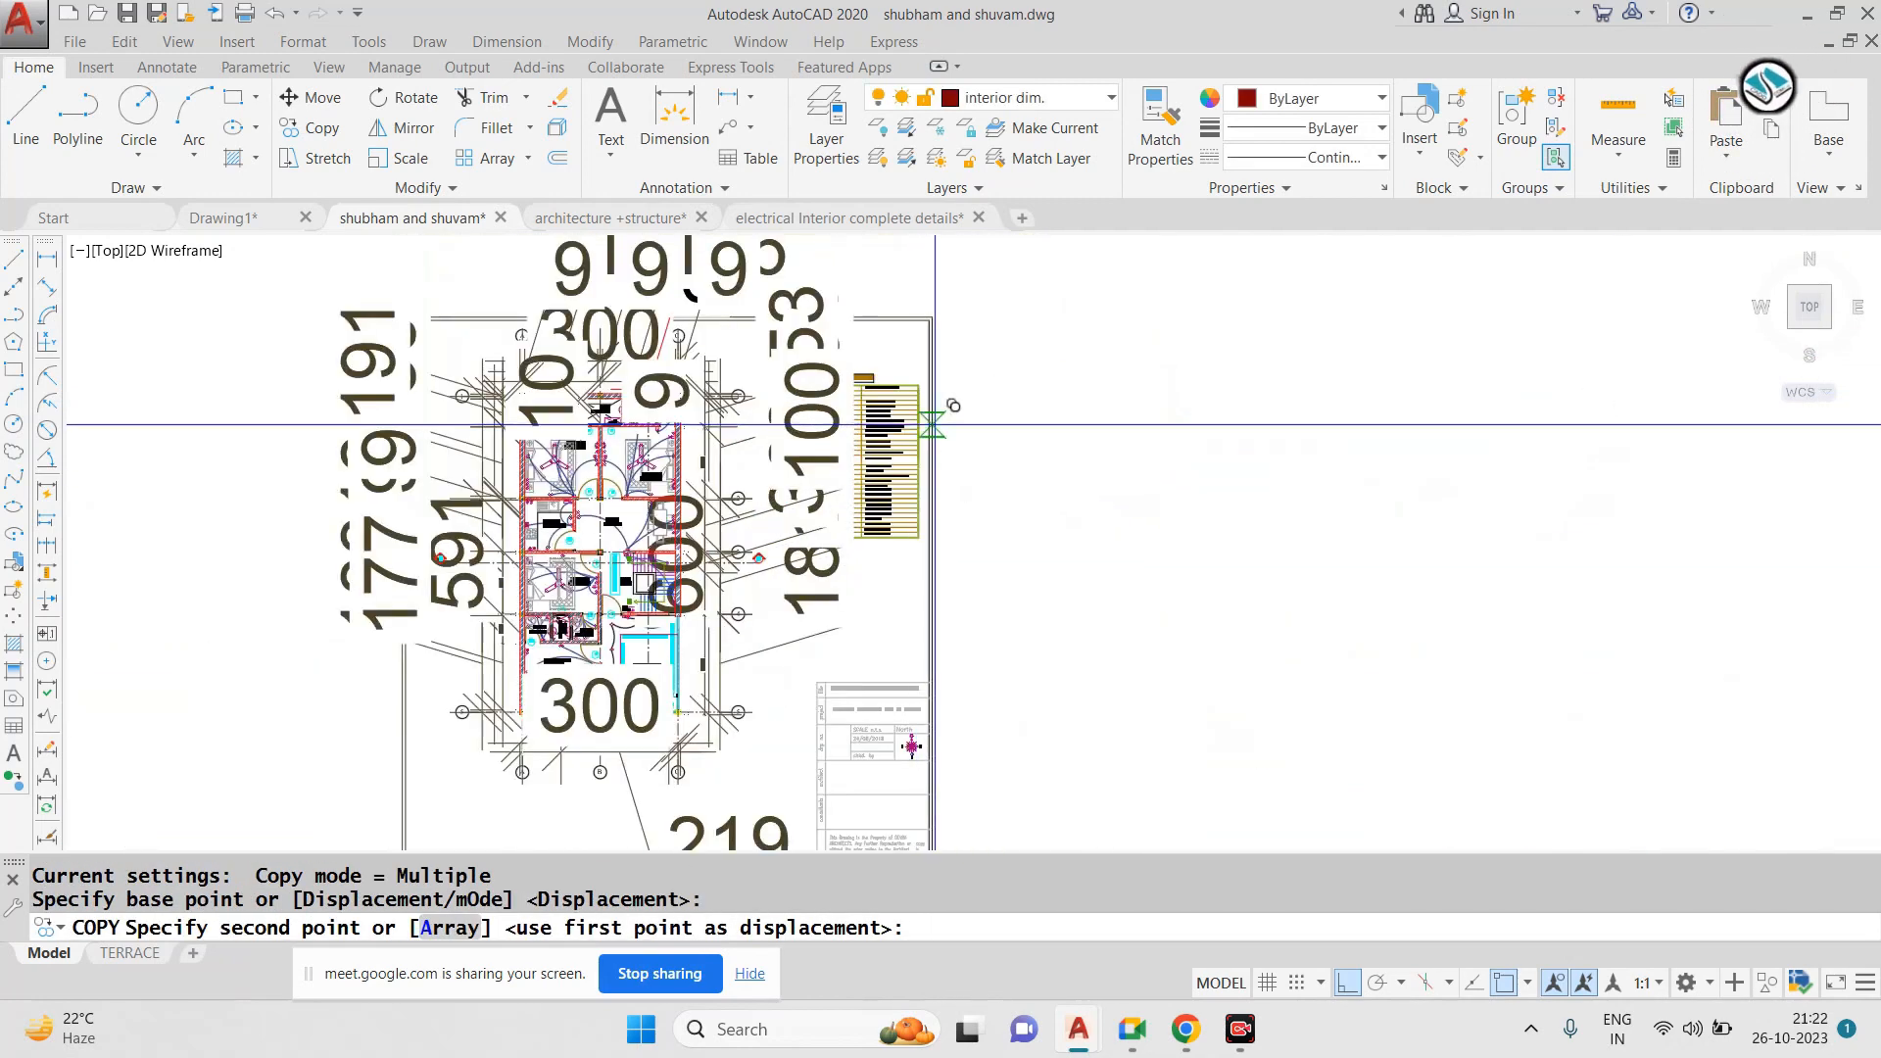
left_click(1326, 509)
scroll(970, 588, "down", 4)
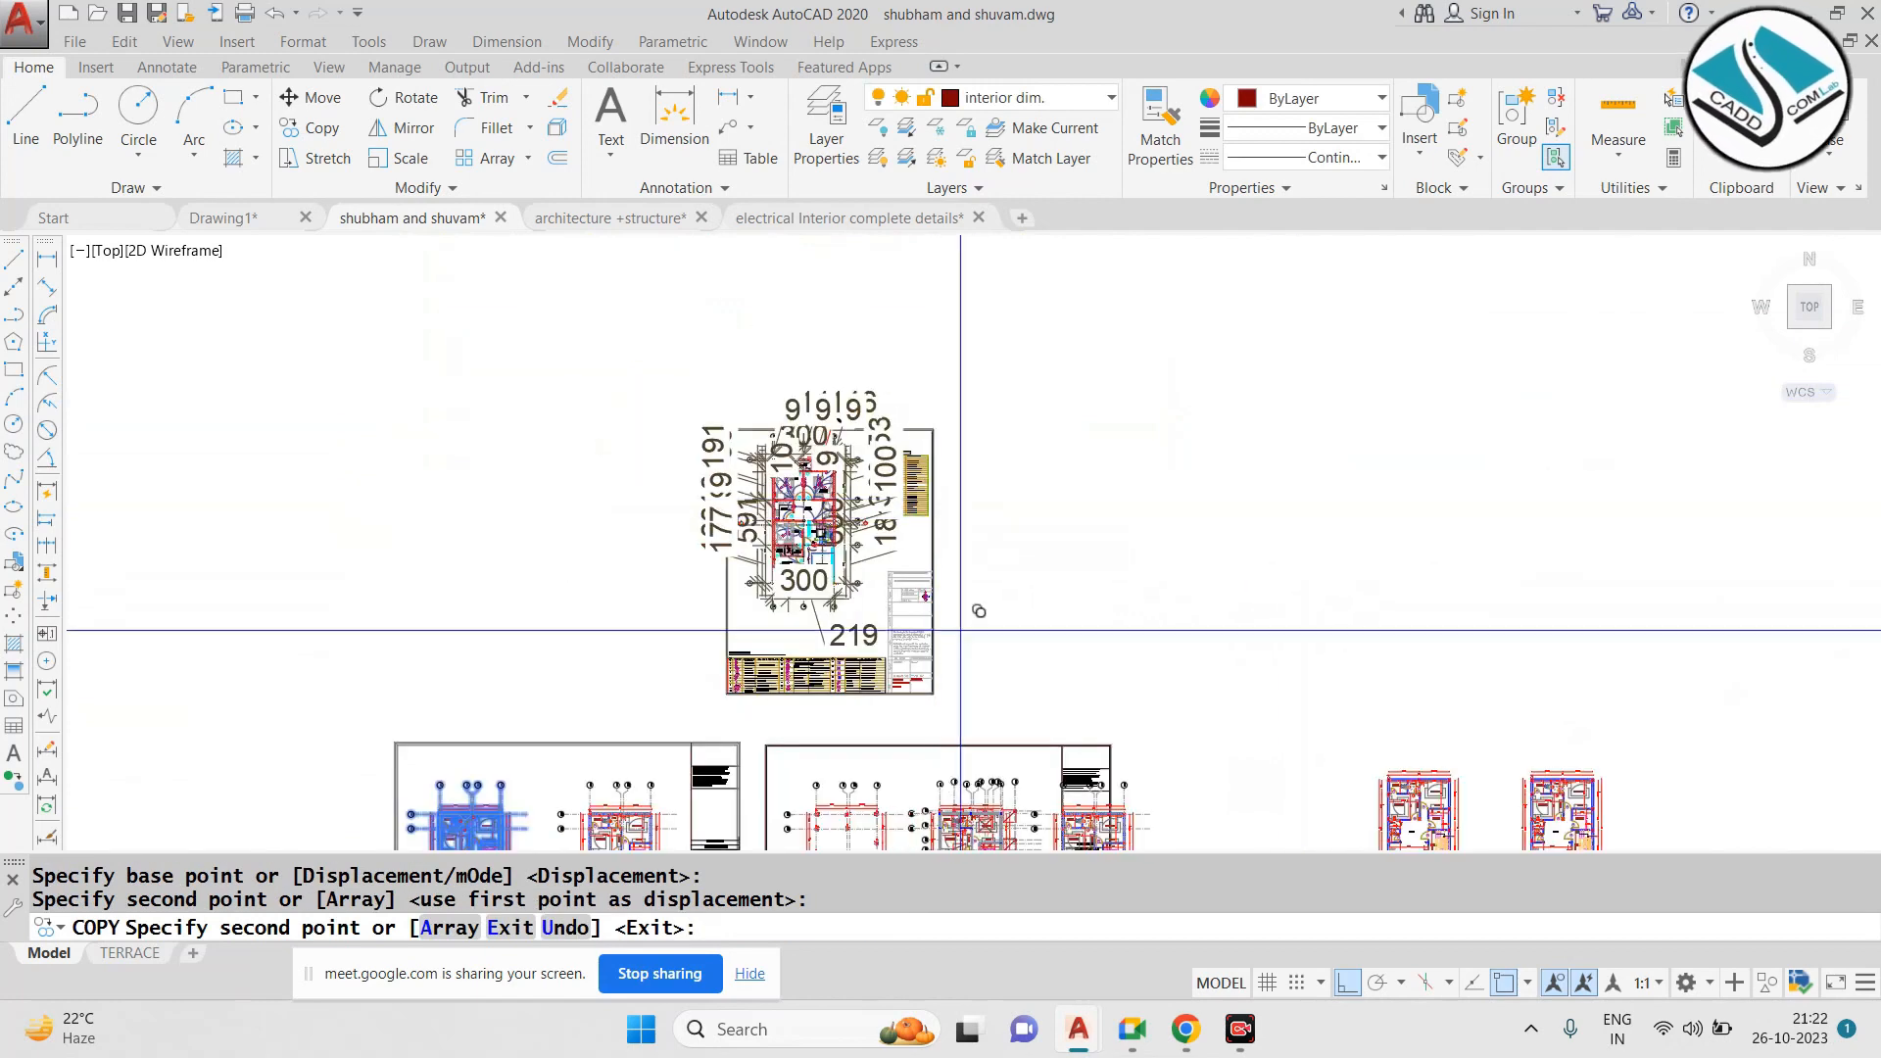
Undo the misplaced copy, switch Ortho off and place the ground floor plan copy beside the electrical sheet
key("ctrl+z")
left_click(1347, 987)
scroll(796, 575, "down", 6)
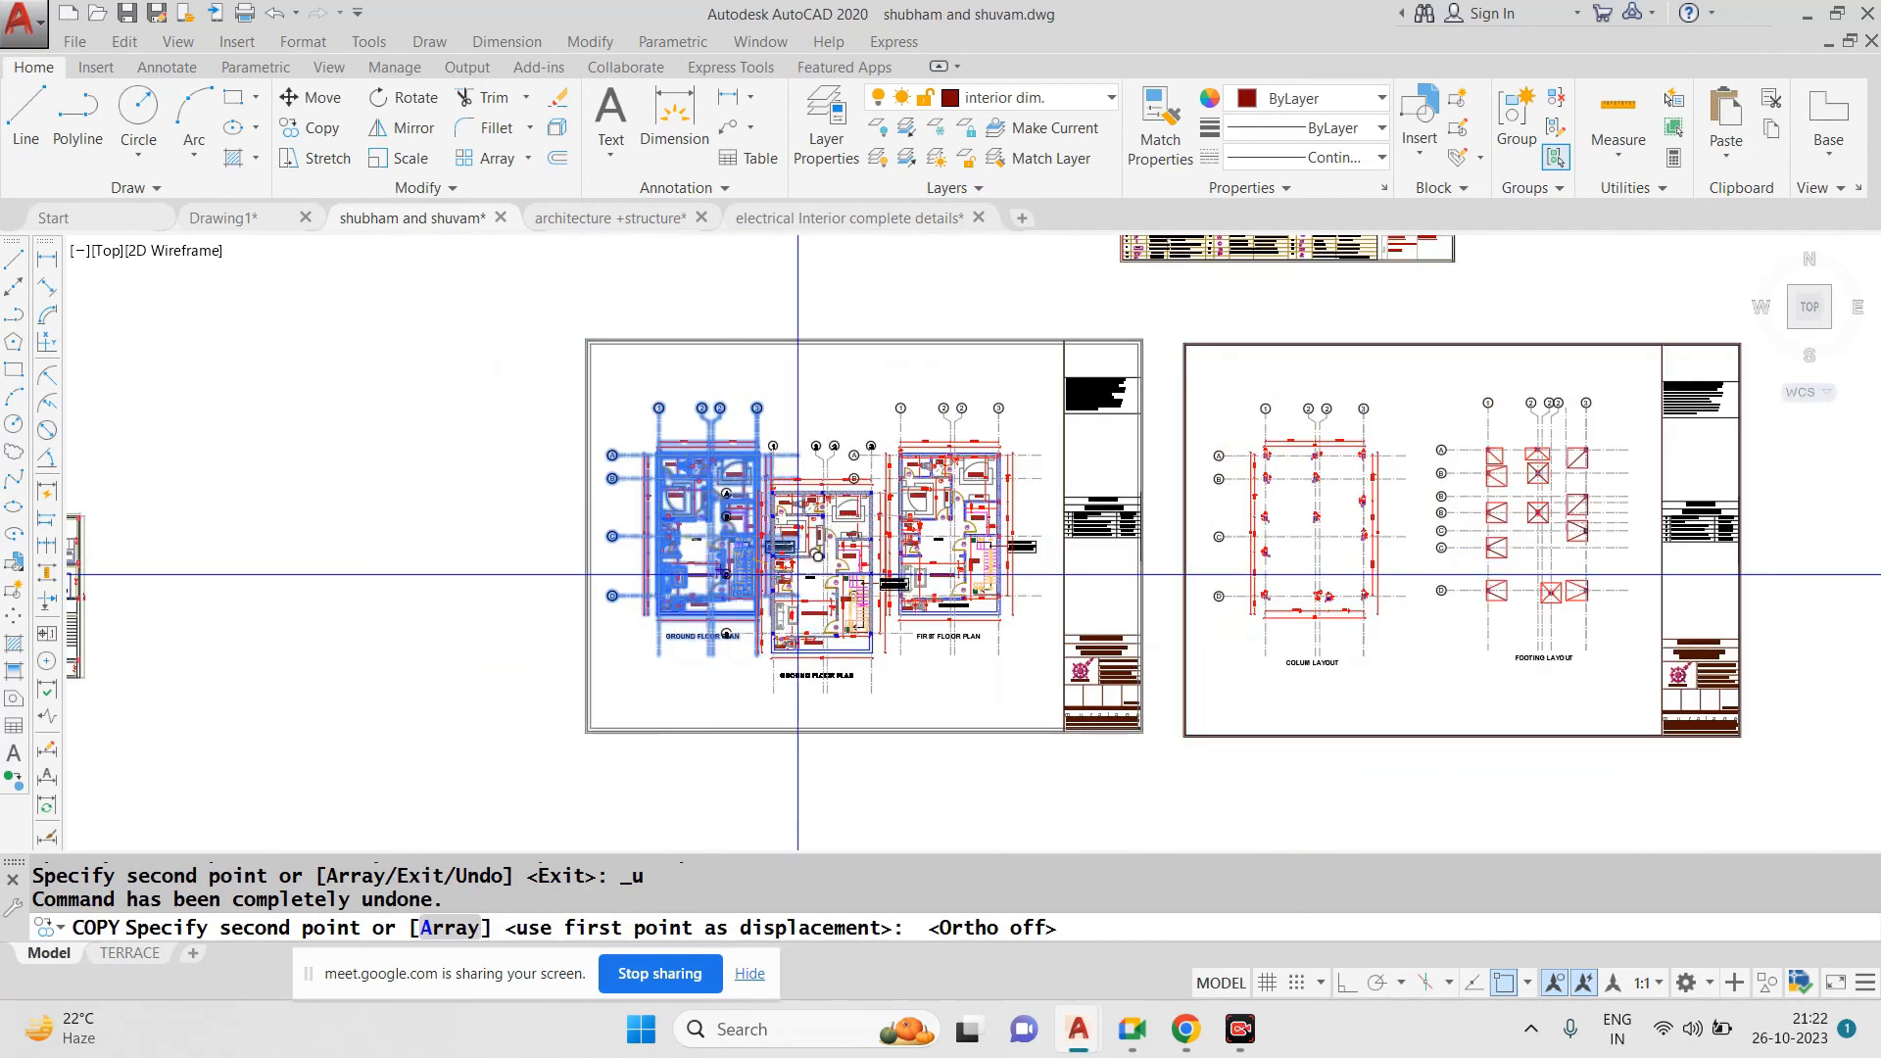
scroll(1019, 328, "up", 4)
middle_click_drag(1173, 383, 973, 542)
left_click(1071, 519)
key("Escape")
Erase the oversized grid dimensions around the electrical plan by selecting all similar ones
scroll(702, 342, "up", 4)
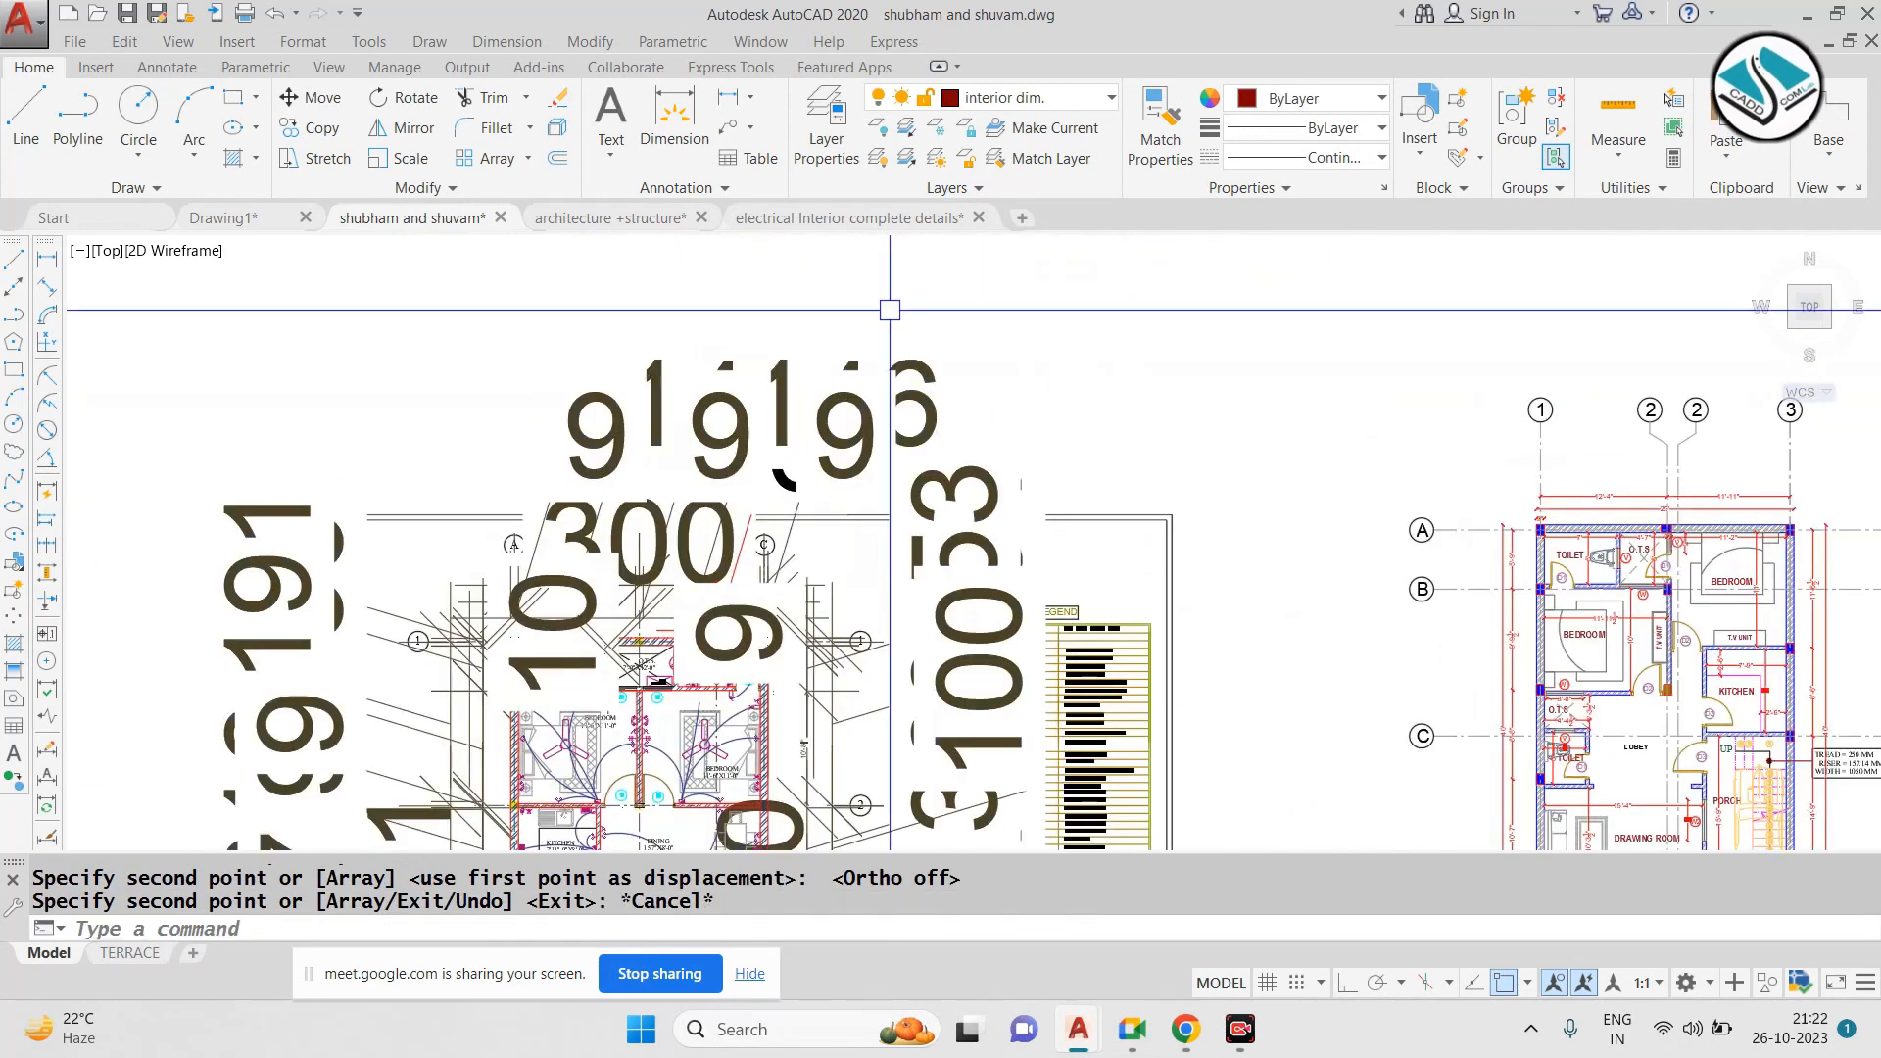
left_click(890, 308)
left_click(665, 380)
right_click(665, 380)
left_click(845, 796)
type("e")
key("space")
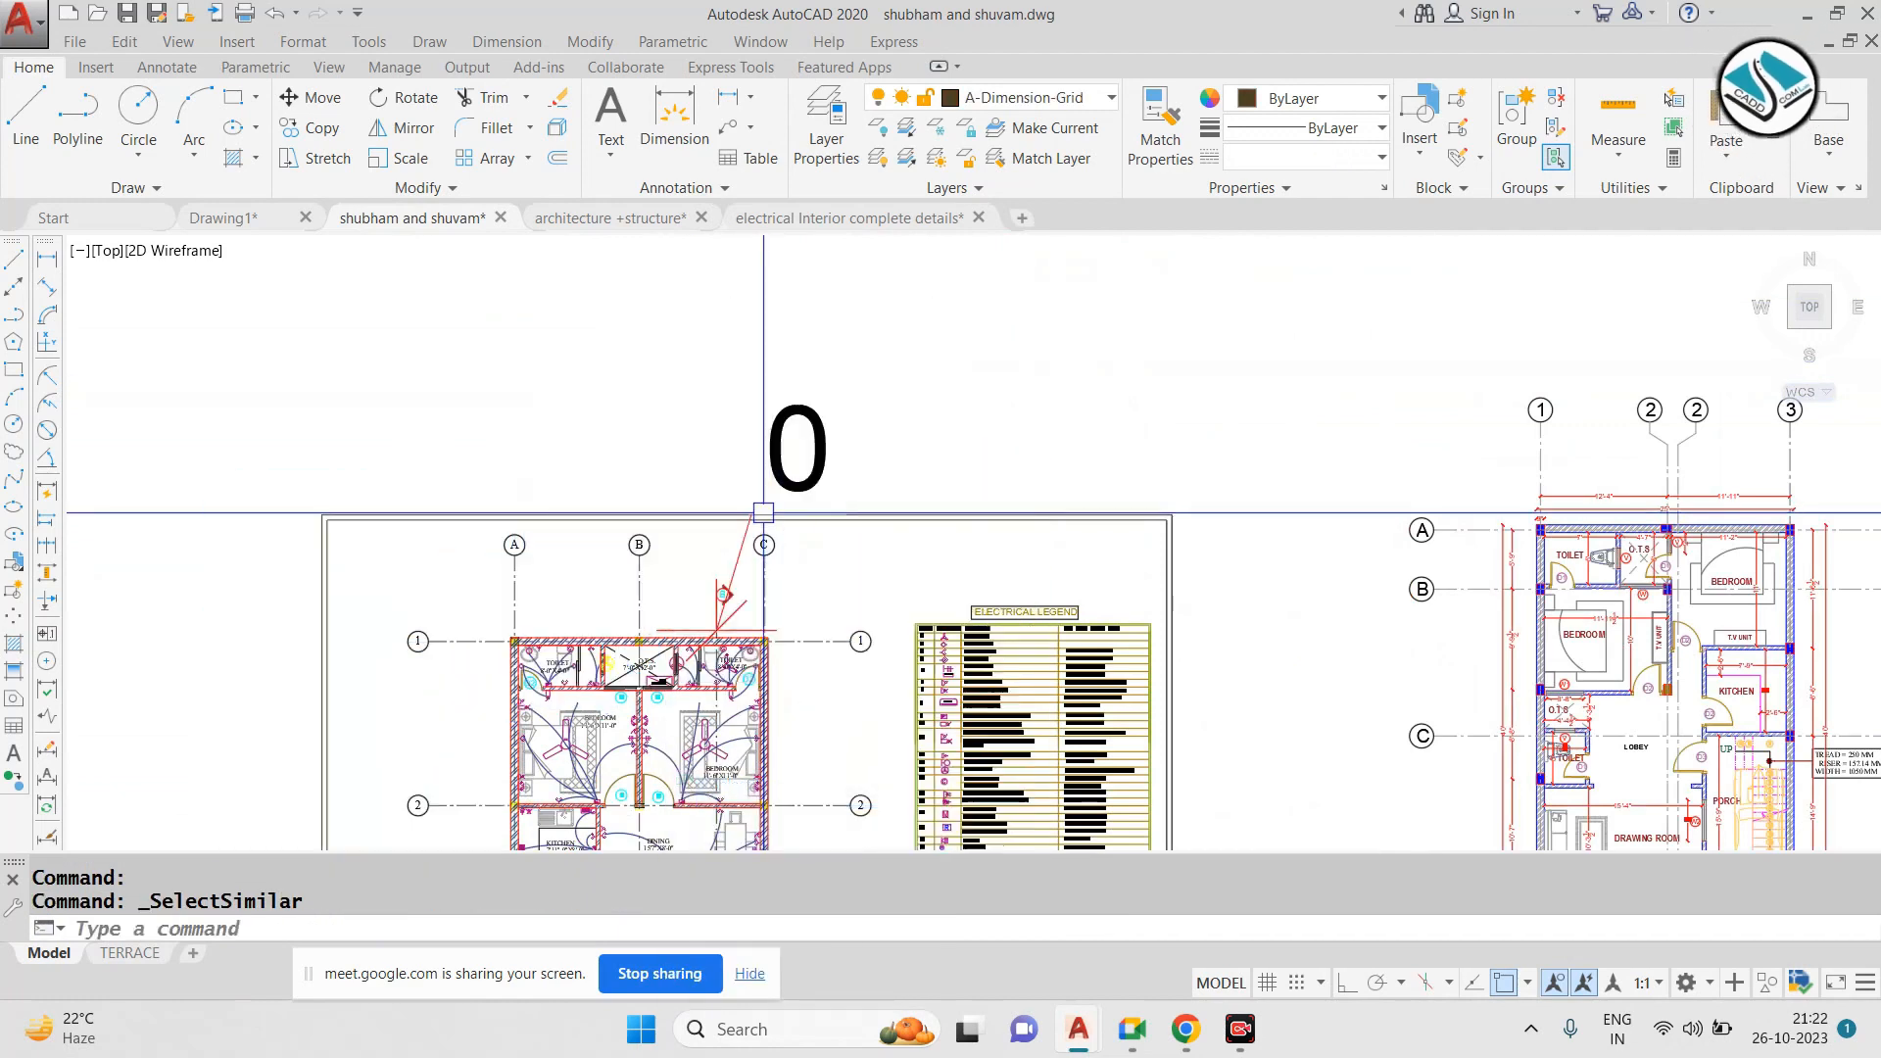
Erase the leftover oversized 0 above the electrical sheet's border
key("Escape")
middle_click_drag(861, 634, 837, 589)
left_click(874, 311)
left_click(749, 446)
type("e")
Copy the Electrical Legend table with its title to the far side of the copied ground floor plan
scroll(1019, 627, "up", 4)
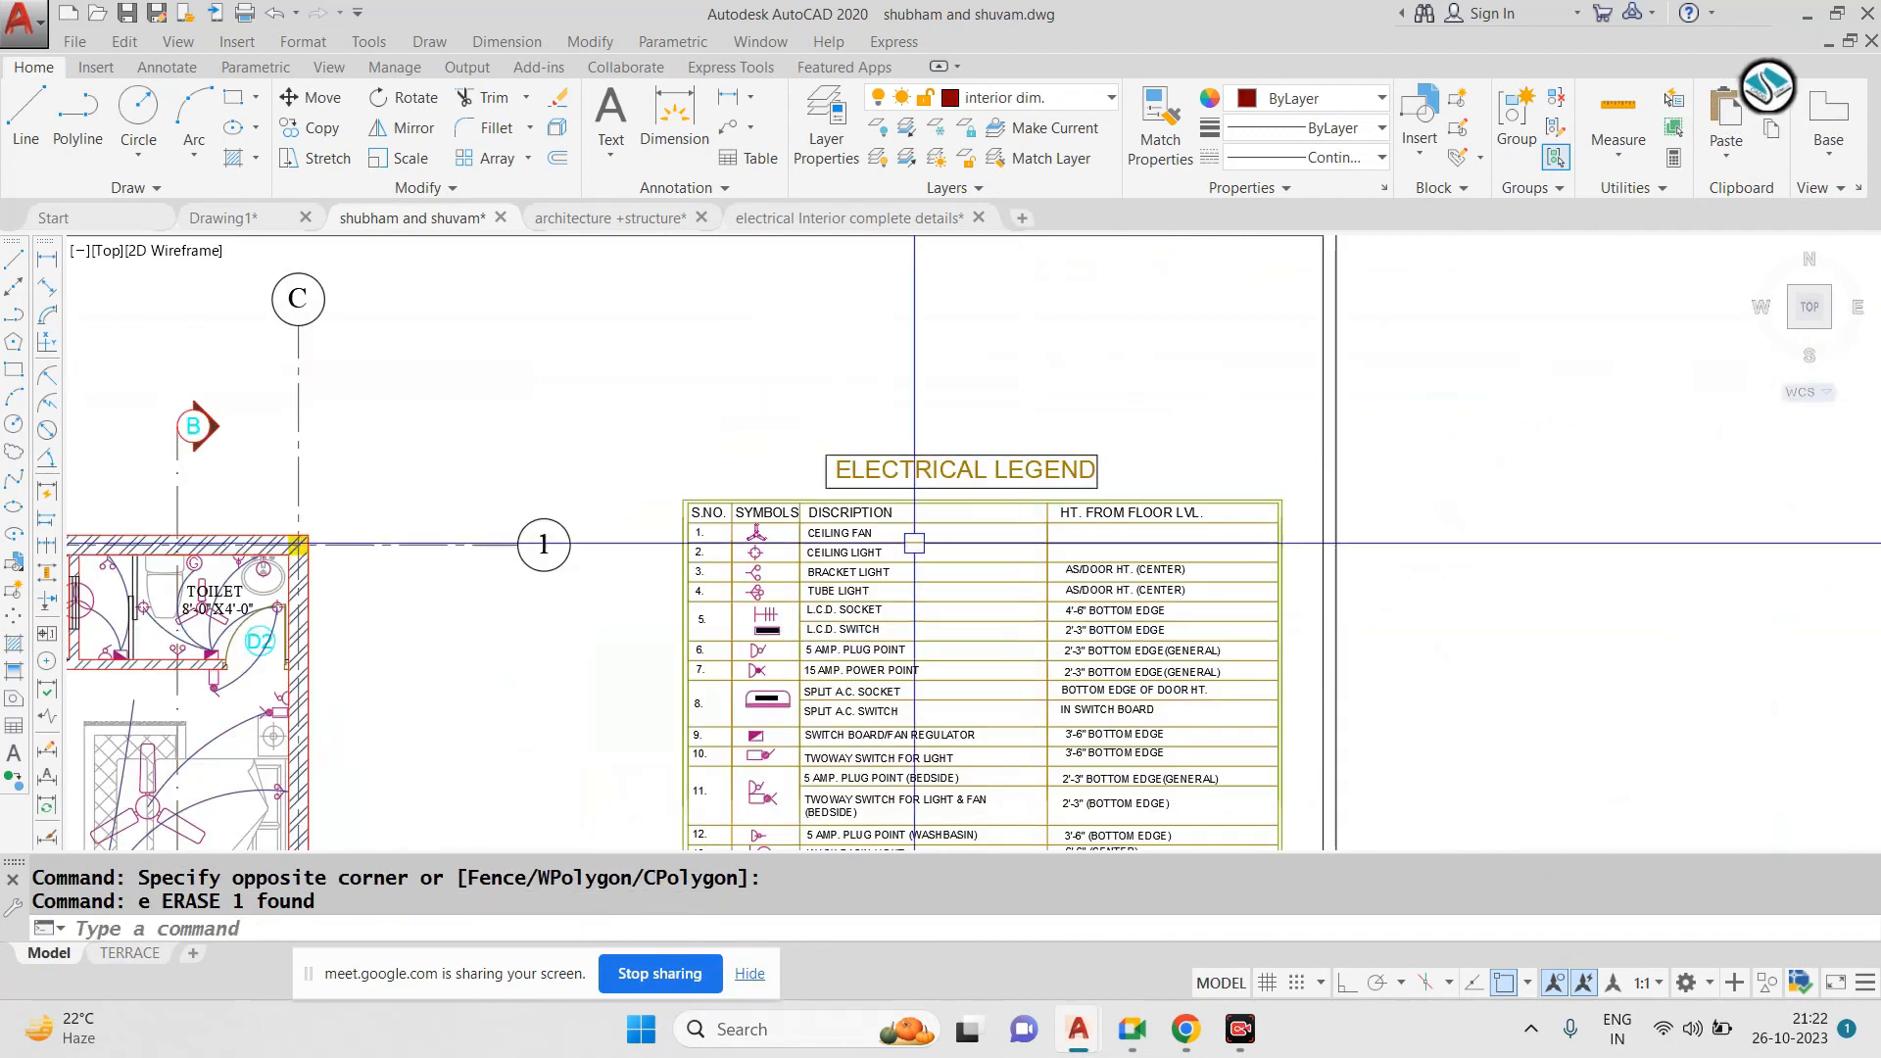
scroll(876, 539, "down", 2)
left_click(735, 449)
middle_click_drag(925, 657, 939, 399)
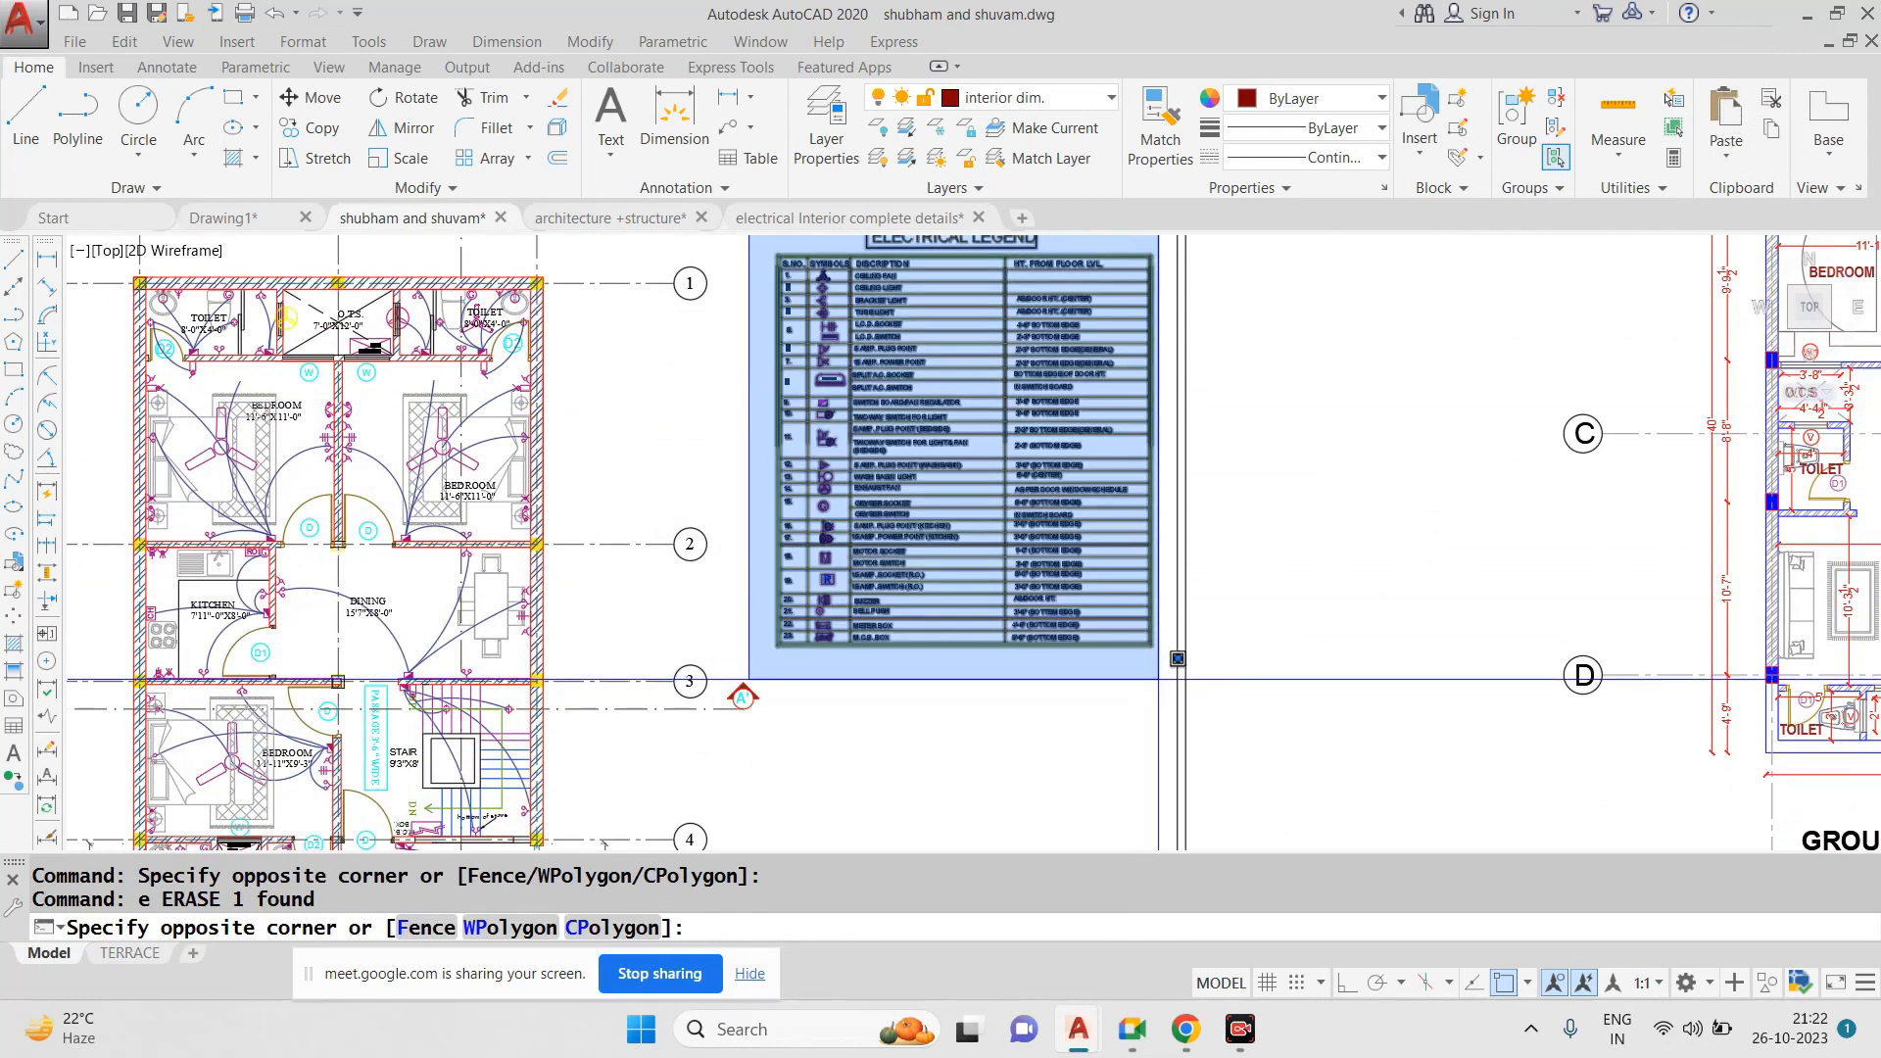
left_click(1190, 660)
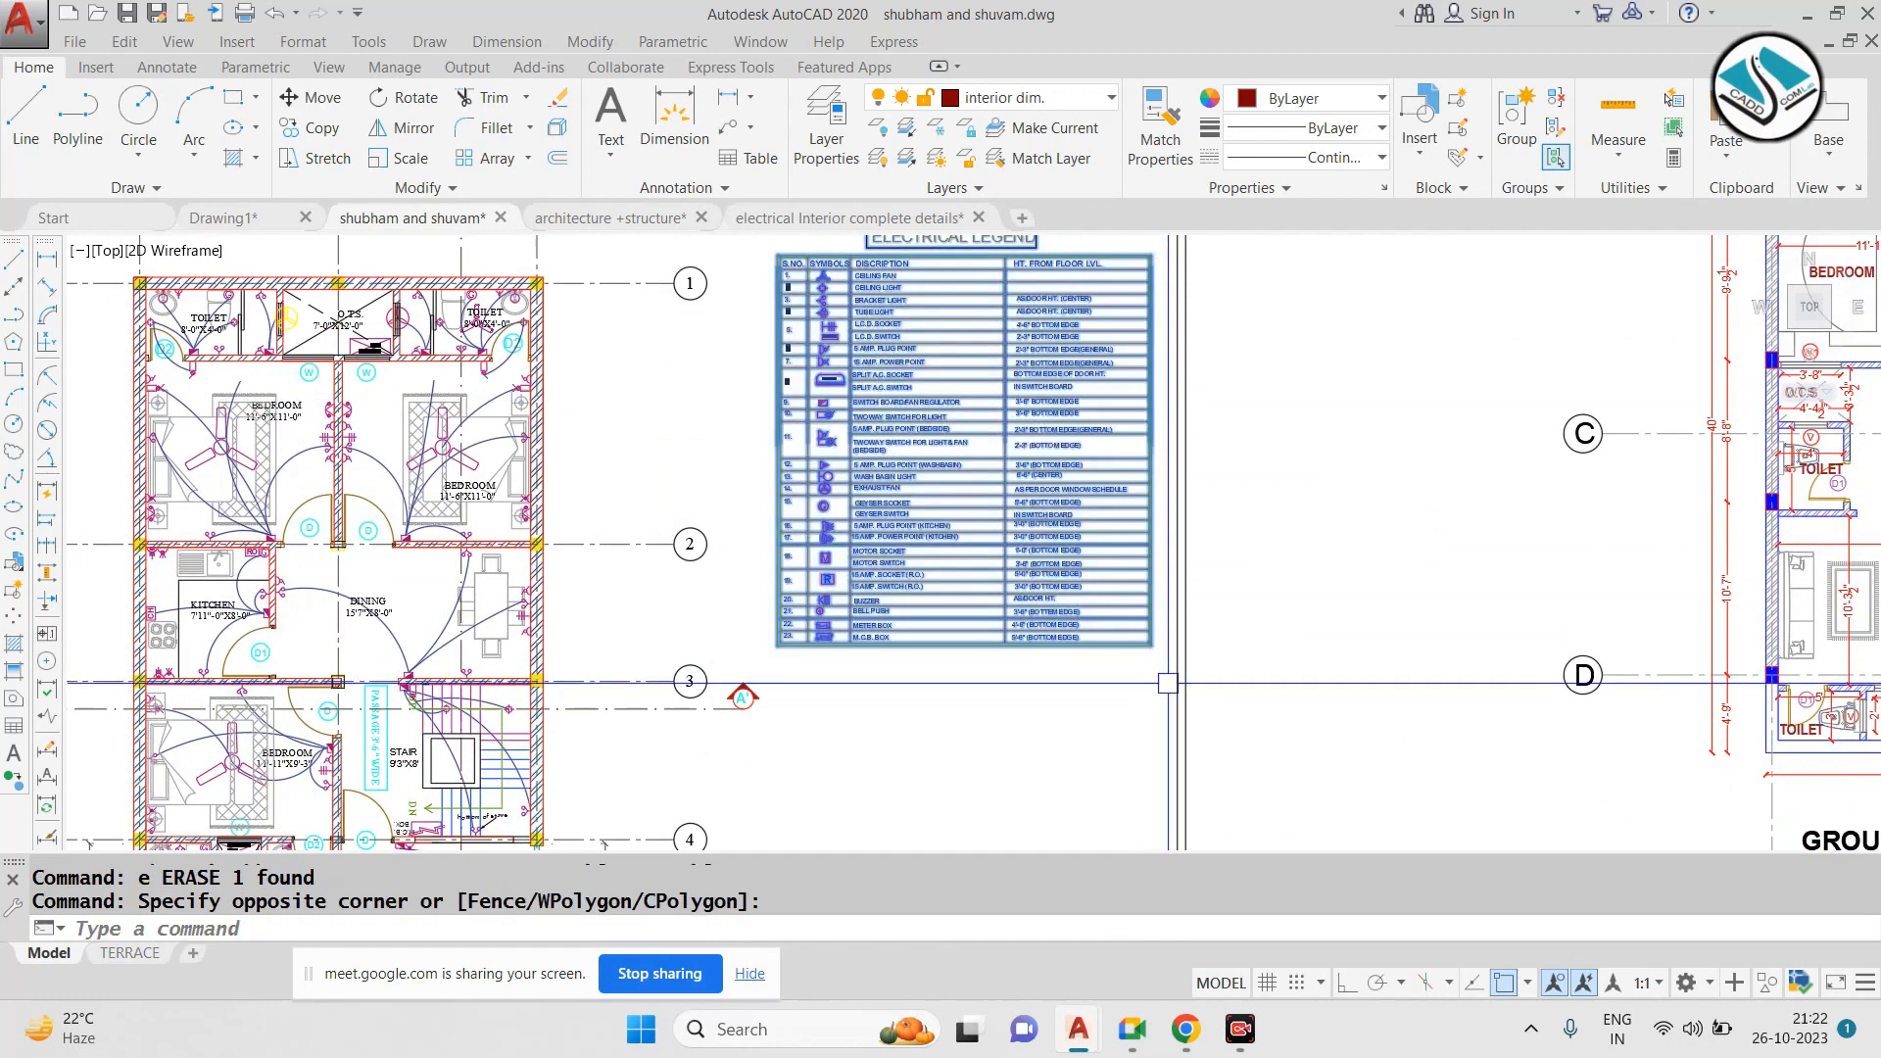
scroll(850, 398, "up", 4)
type("co")
key("Return")
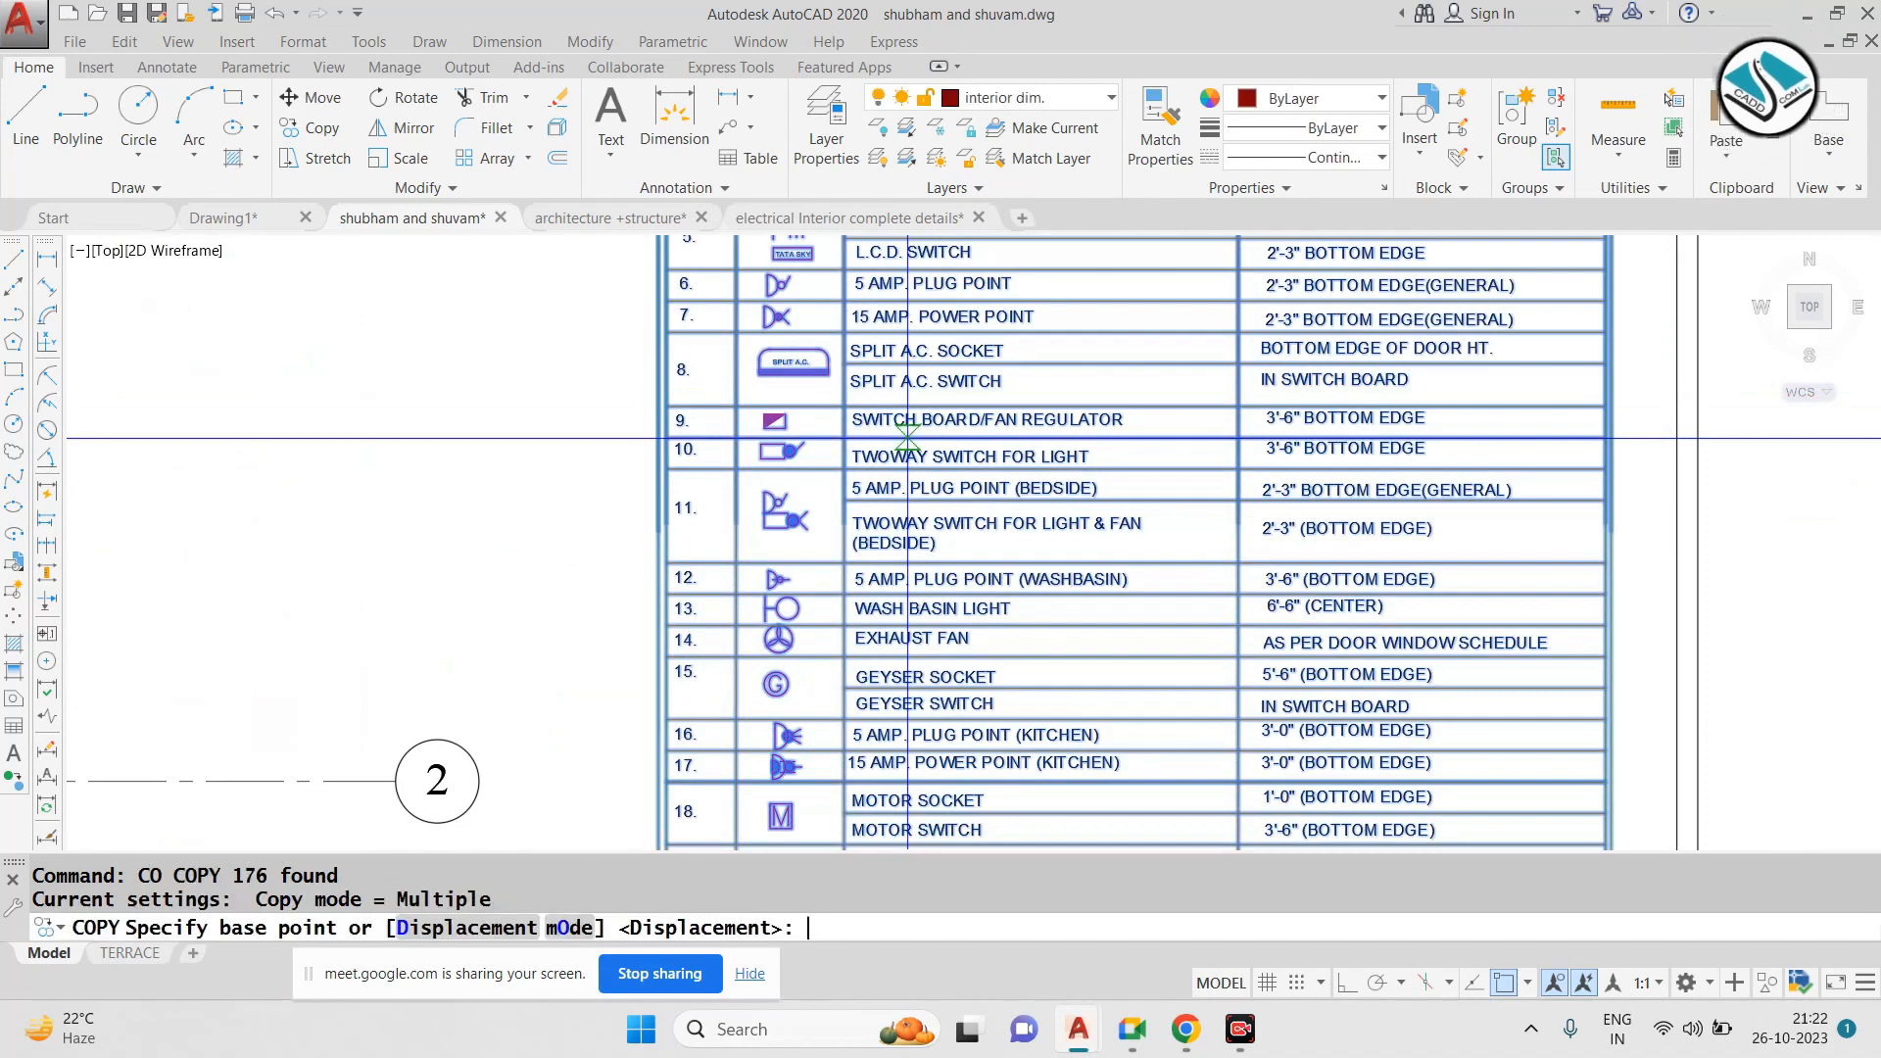
left_click(1061, 434)
scroll(460, 578, "down", 7)
middle_click_drag(1342, 483, 1055, 529)
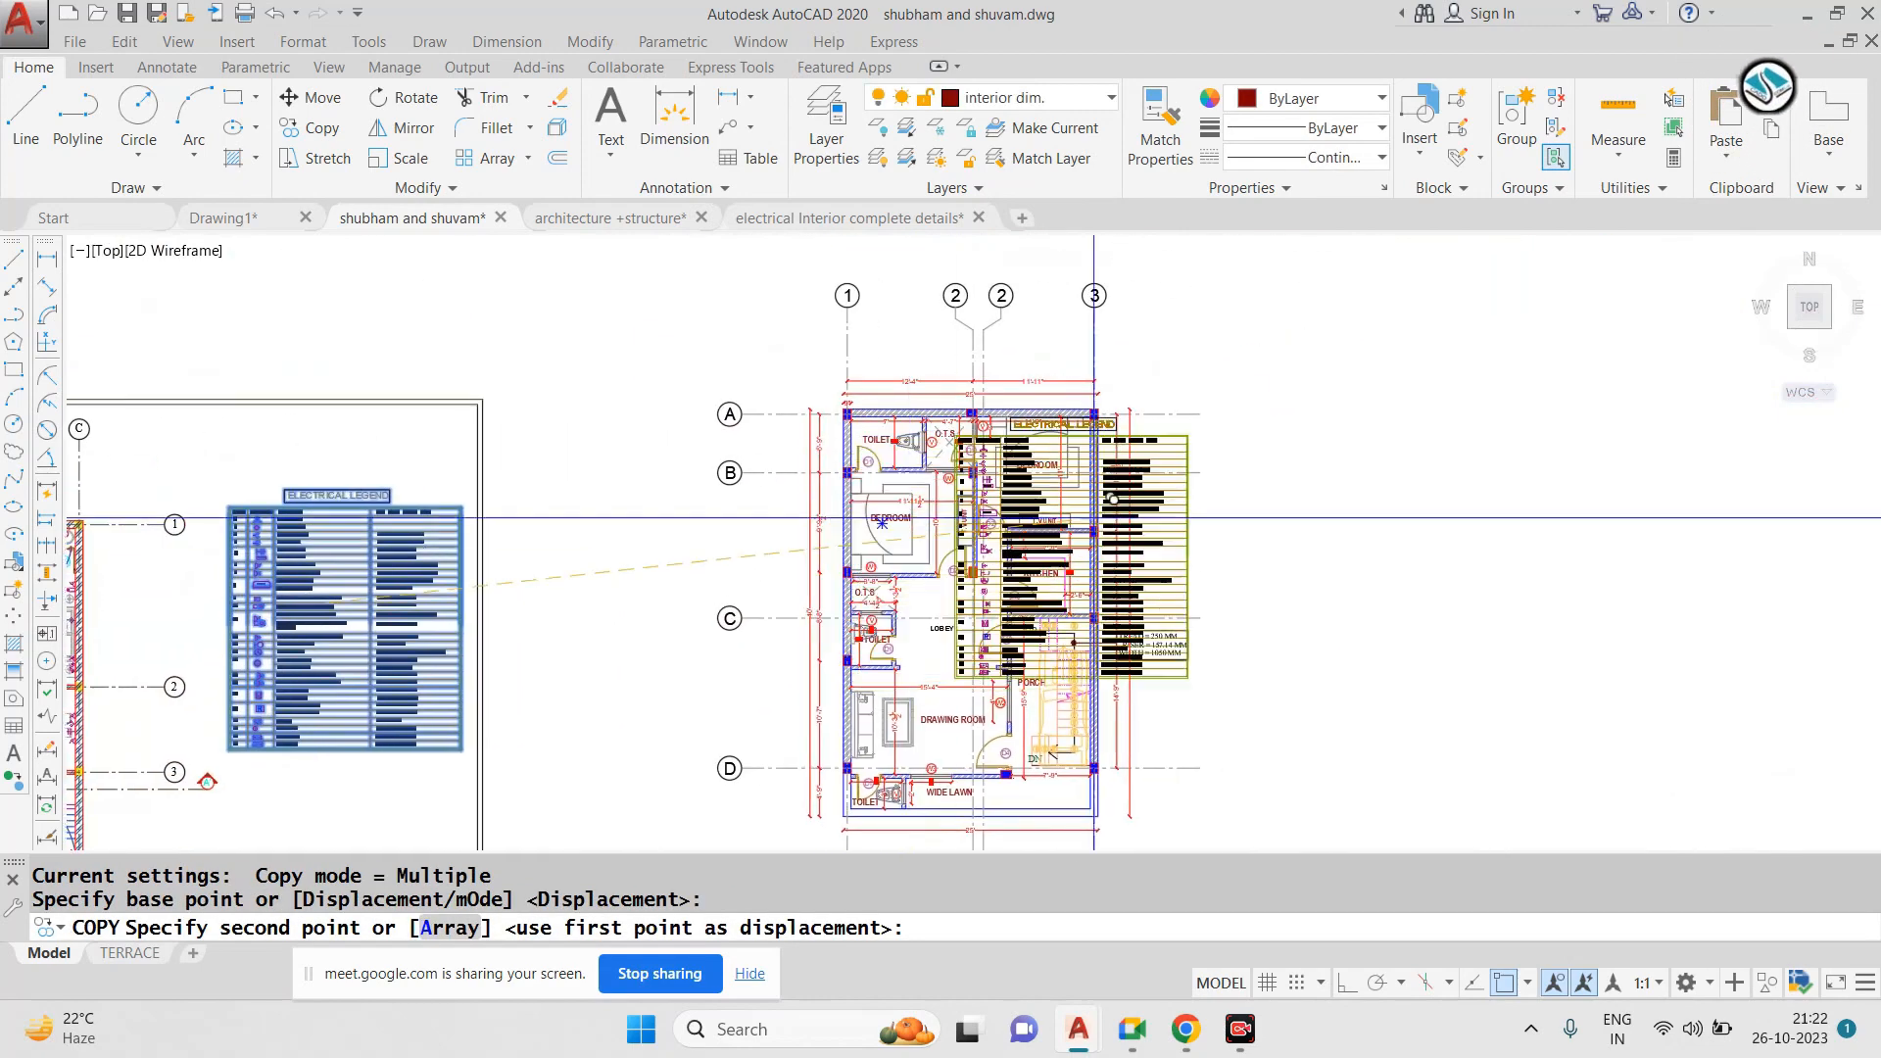
left_click(1345, 497)
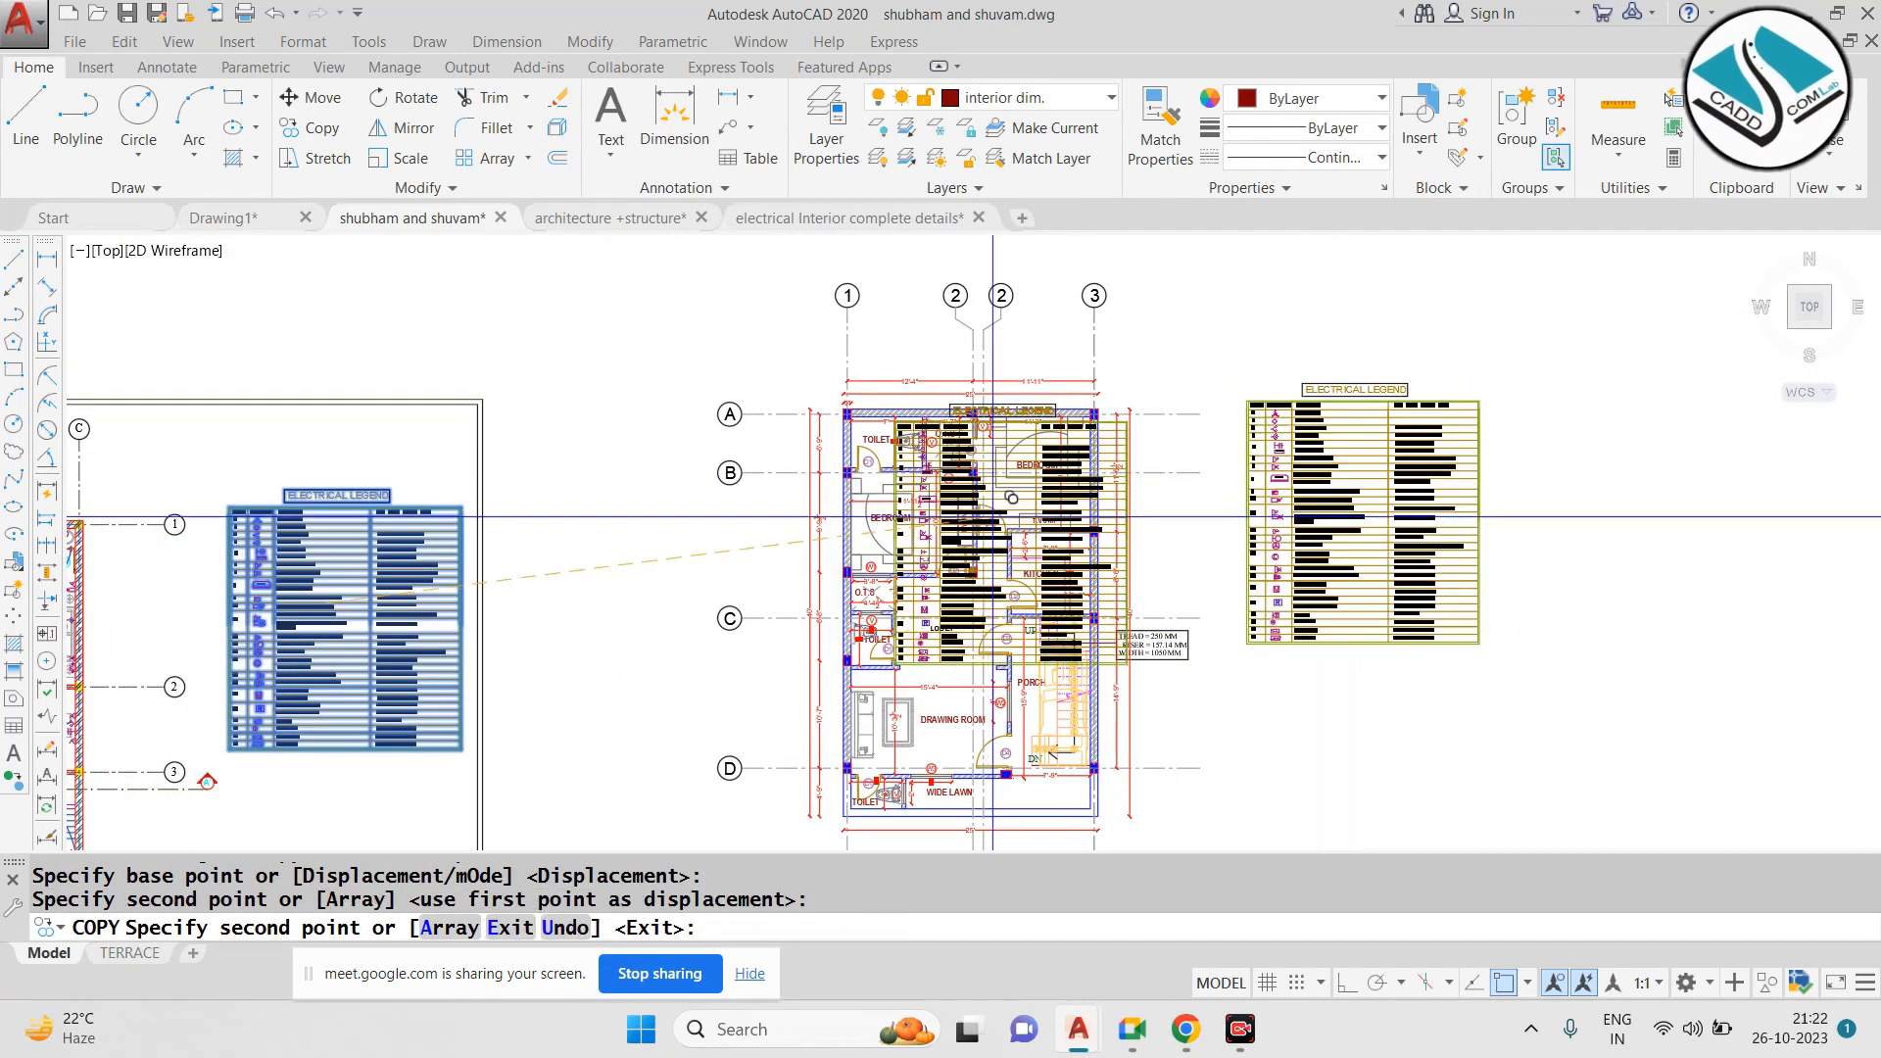
key("Escape")
Copy the ceiling fan symbol from an 11'-6"X11'-0" bedroom of the electrical plan into the ground floor bedroom between grids B and C
middle_click_drag(274, 590, 914, 482)
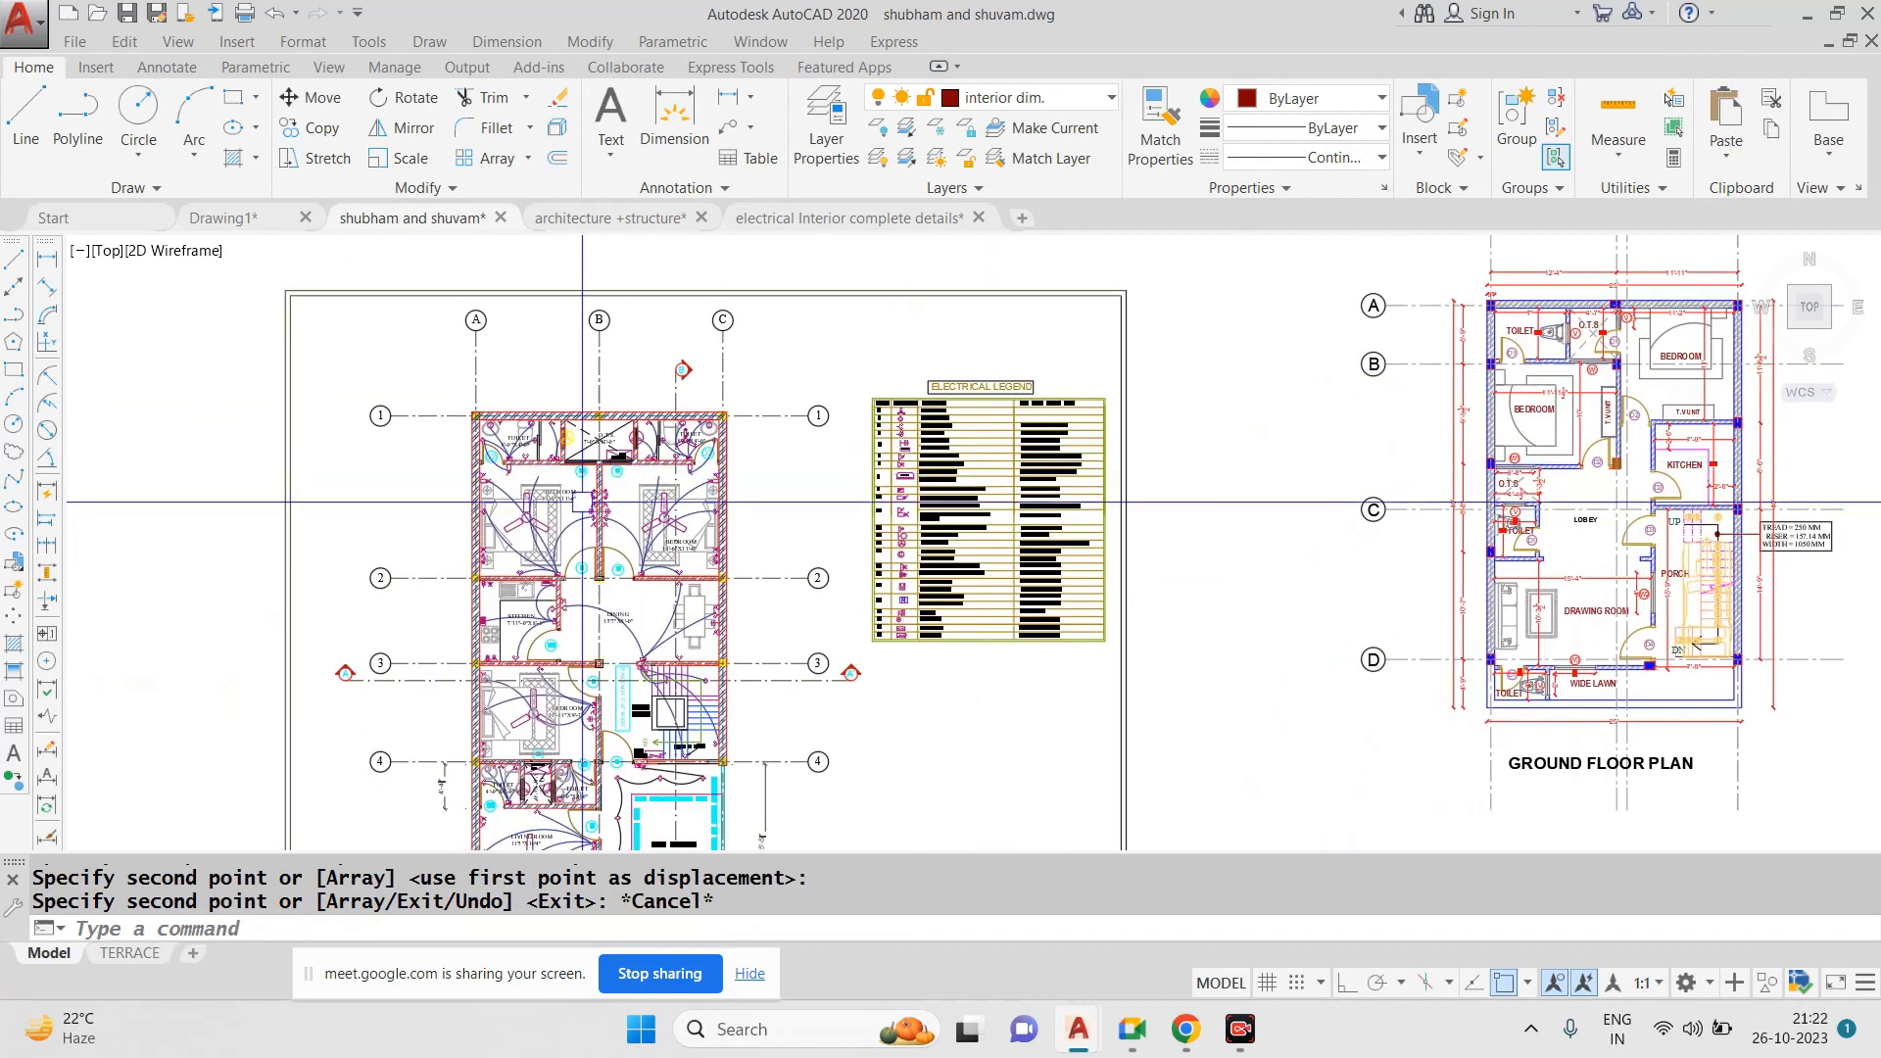
scroll(594, 504, "up", 6)
scroll(932, 360, "up", 2)
scroll(931, 360, "down", 2)
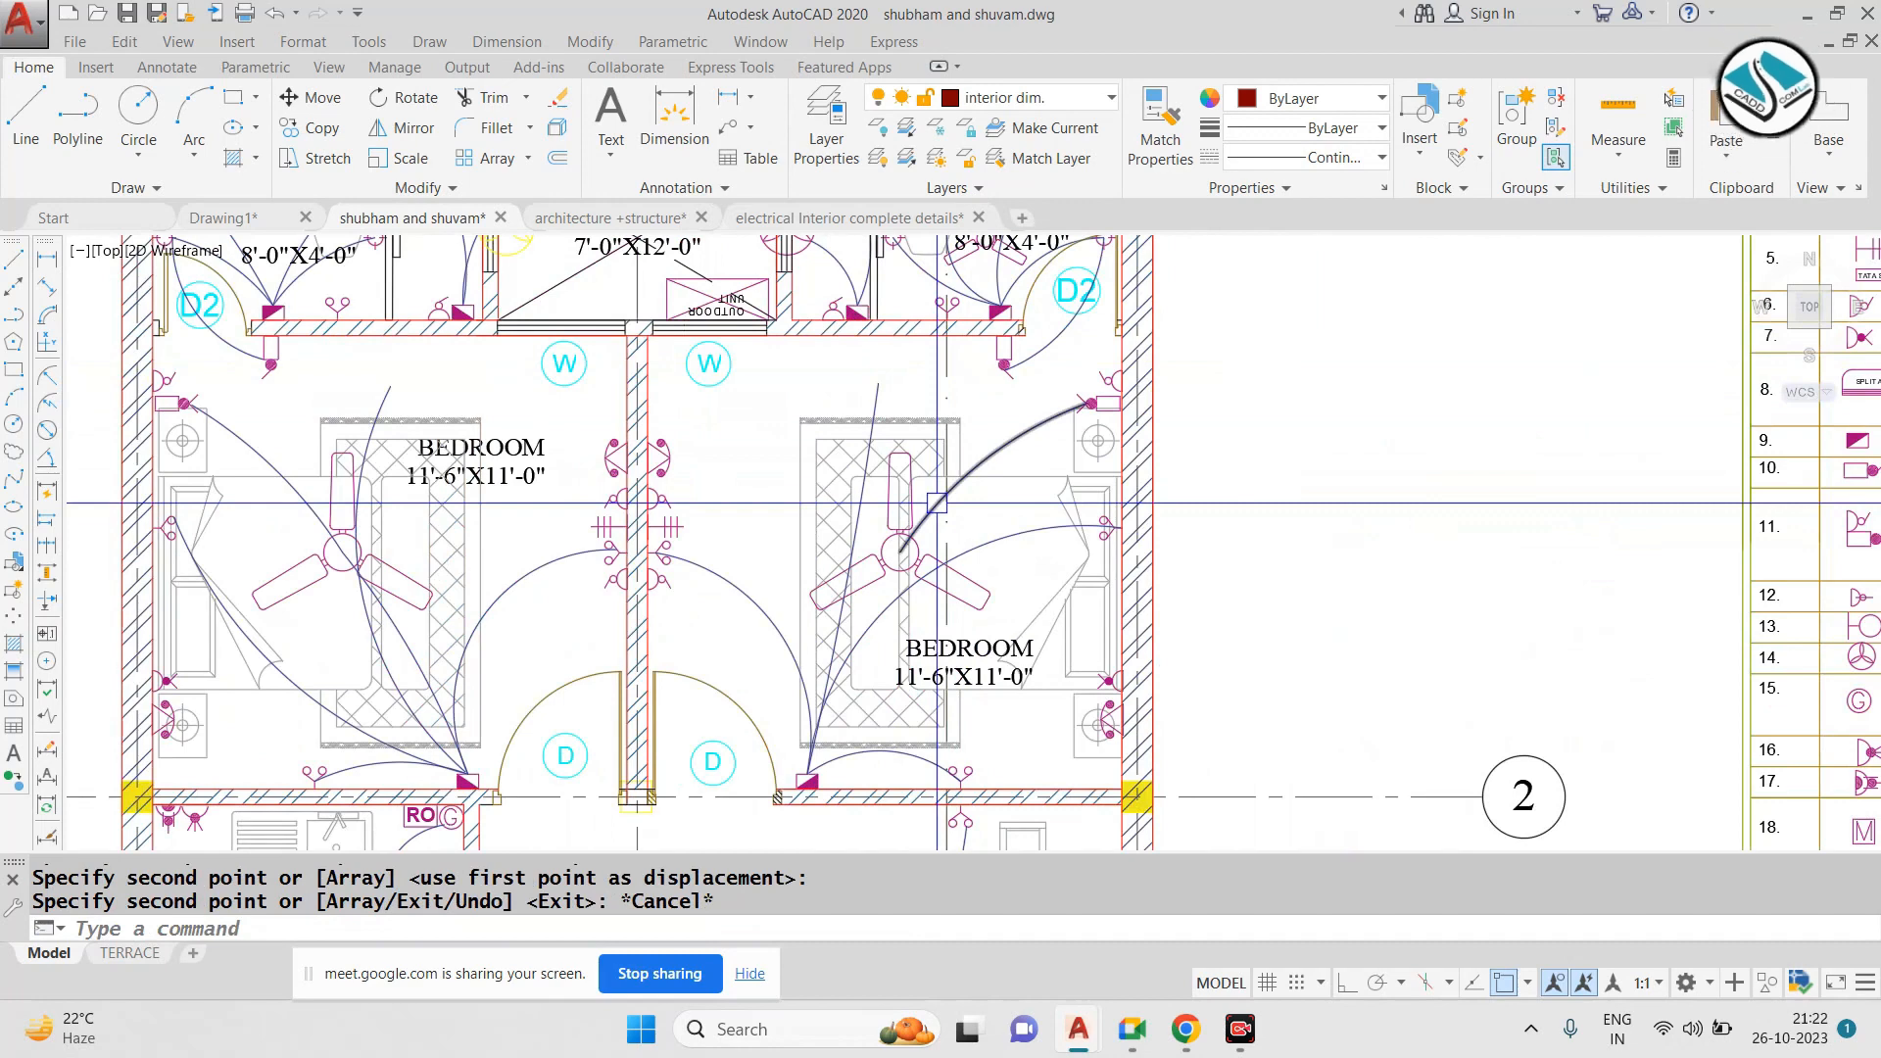
scroll(937, 503, "up", 4)
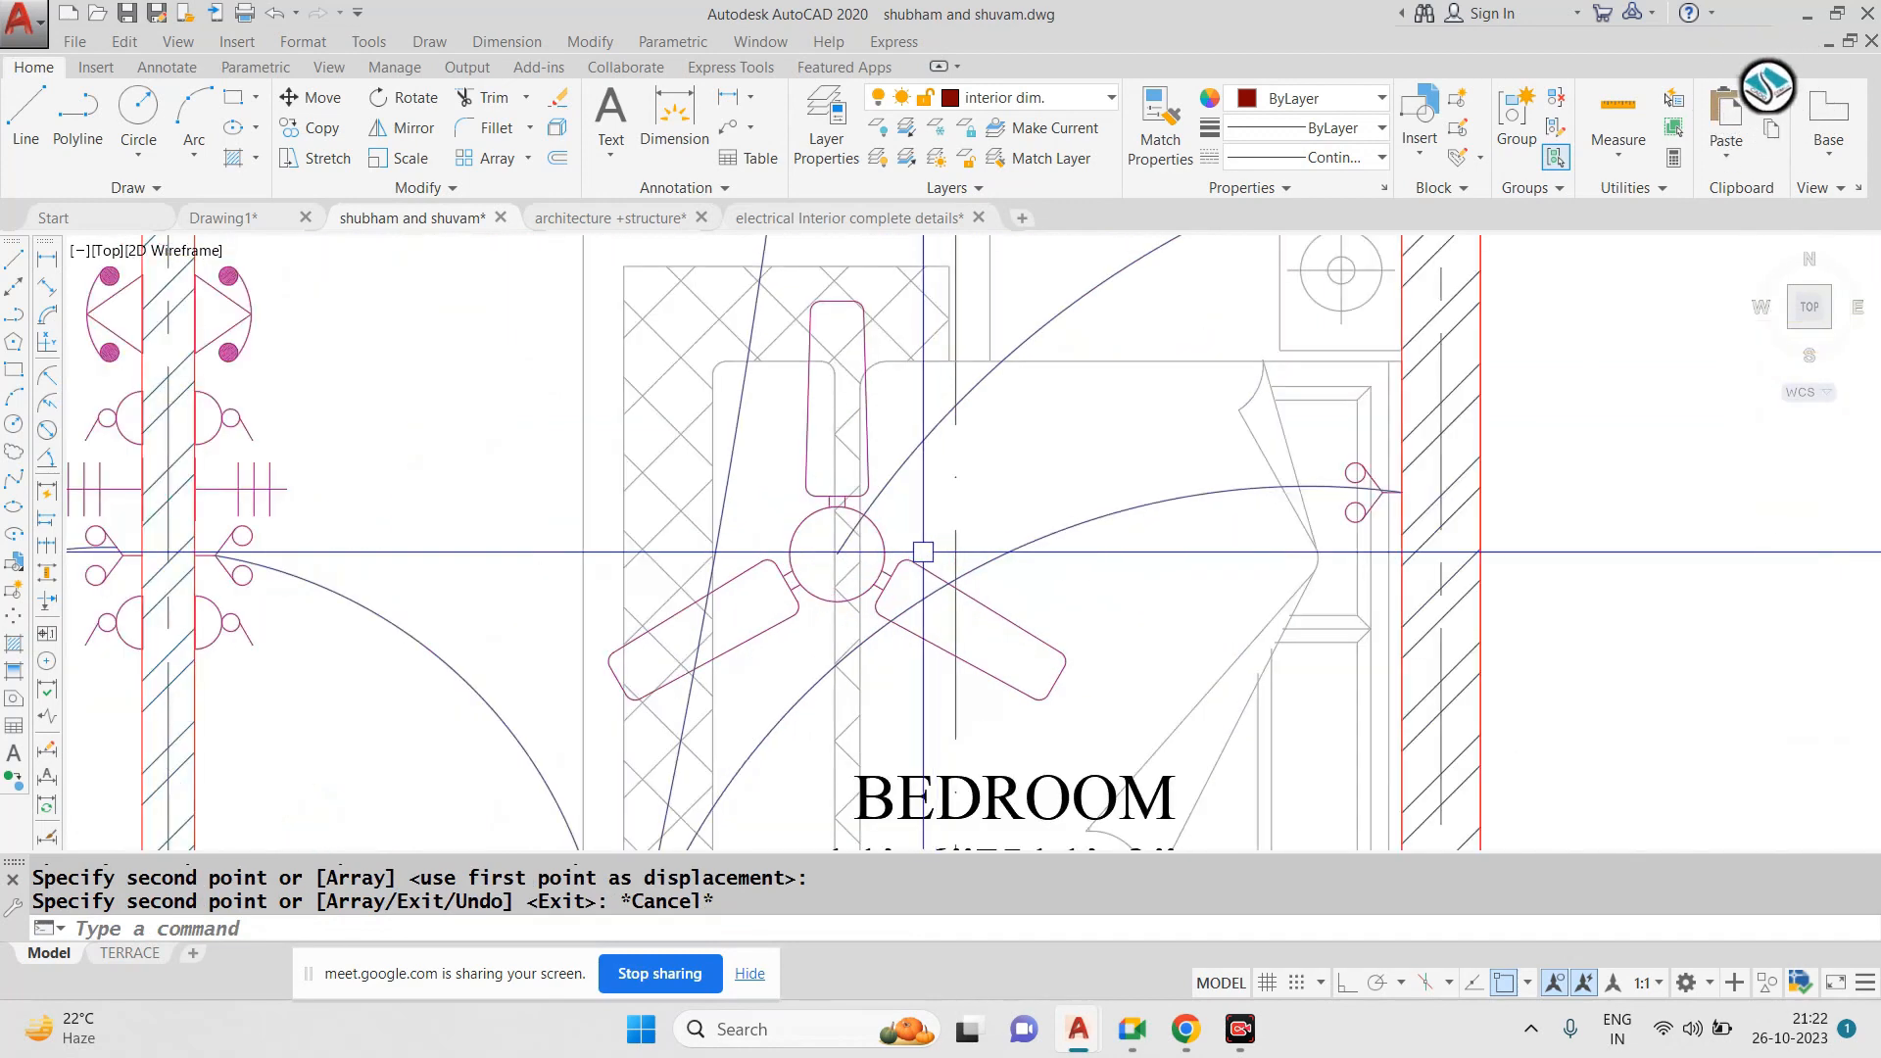
scroll(918, 554, "down", 2)
middle_click_drag(918, 554, 900, 555)
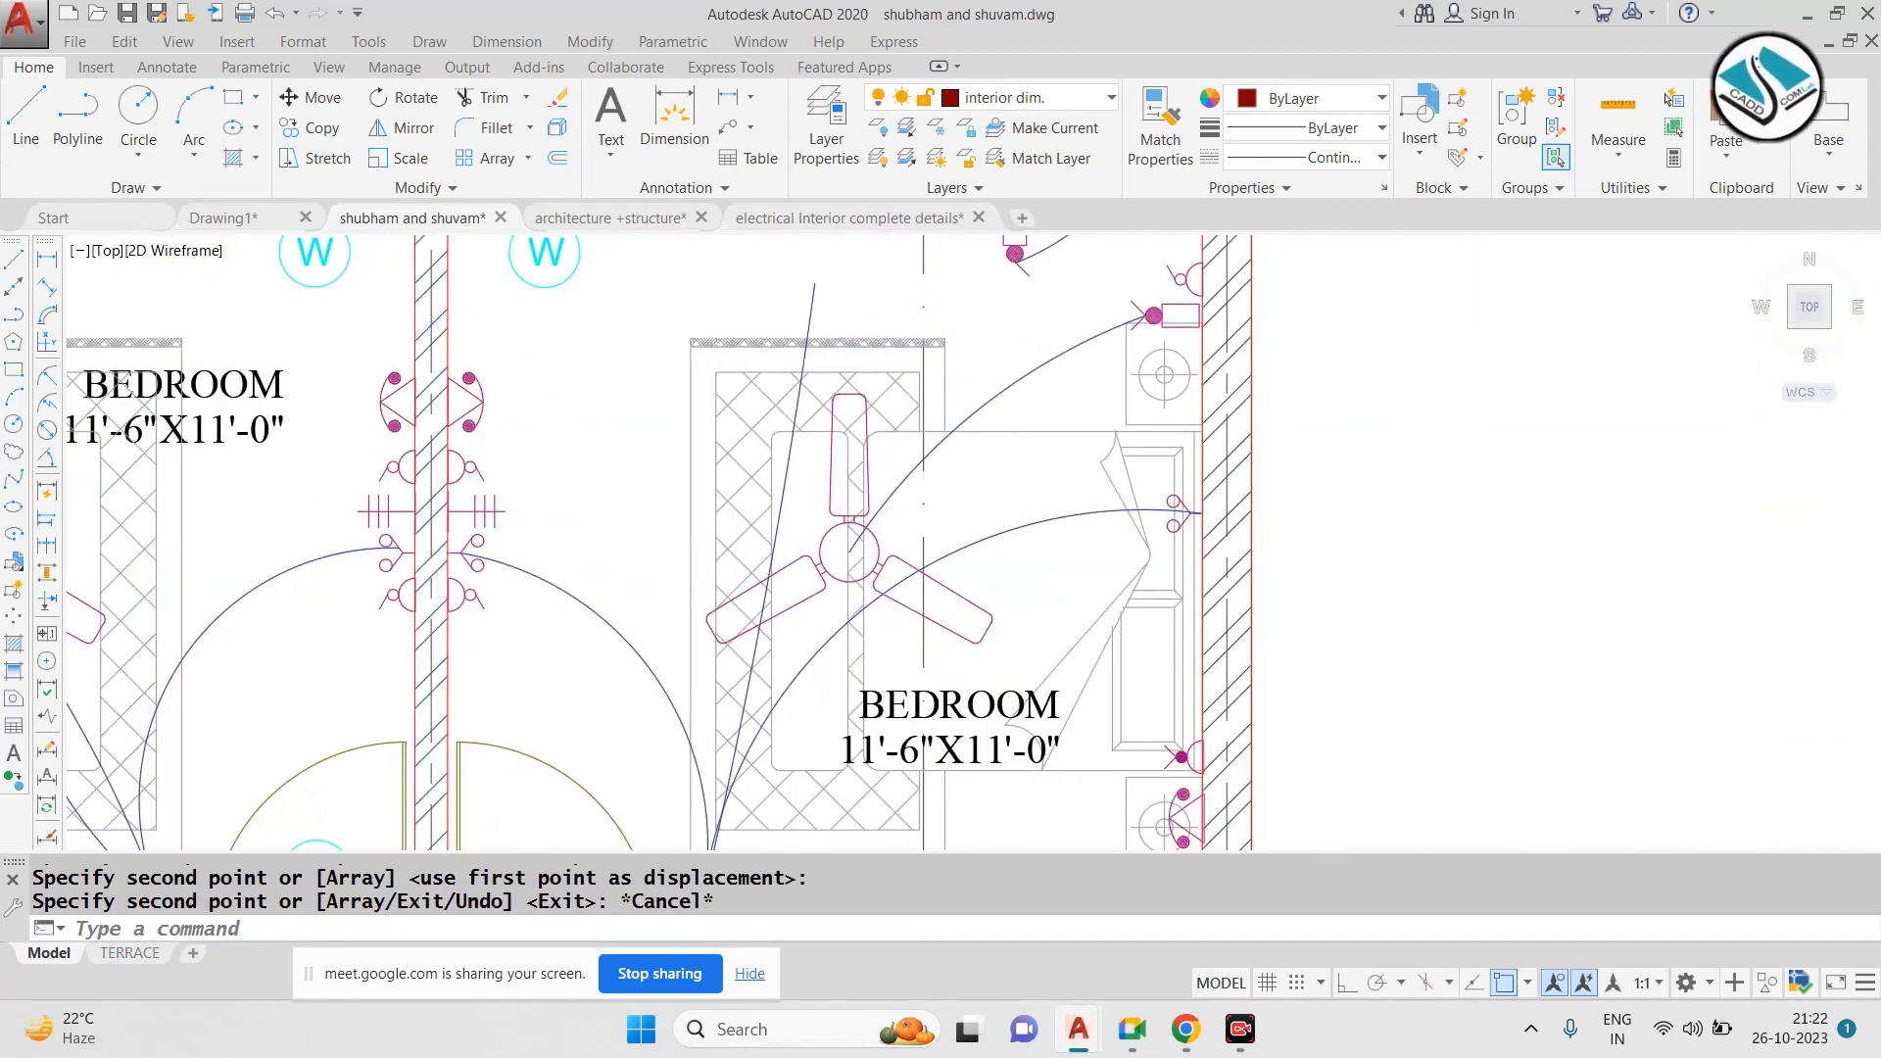
left_click(873, 546)
type("co")
key("Return")
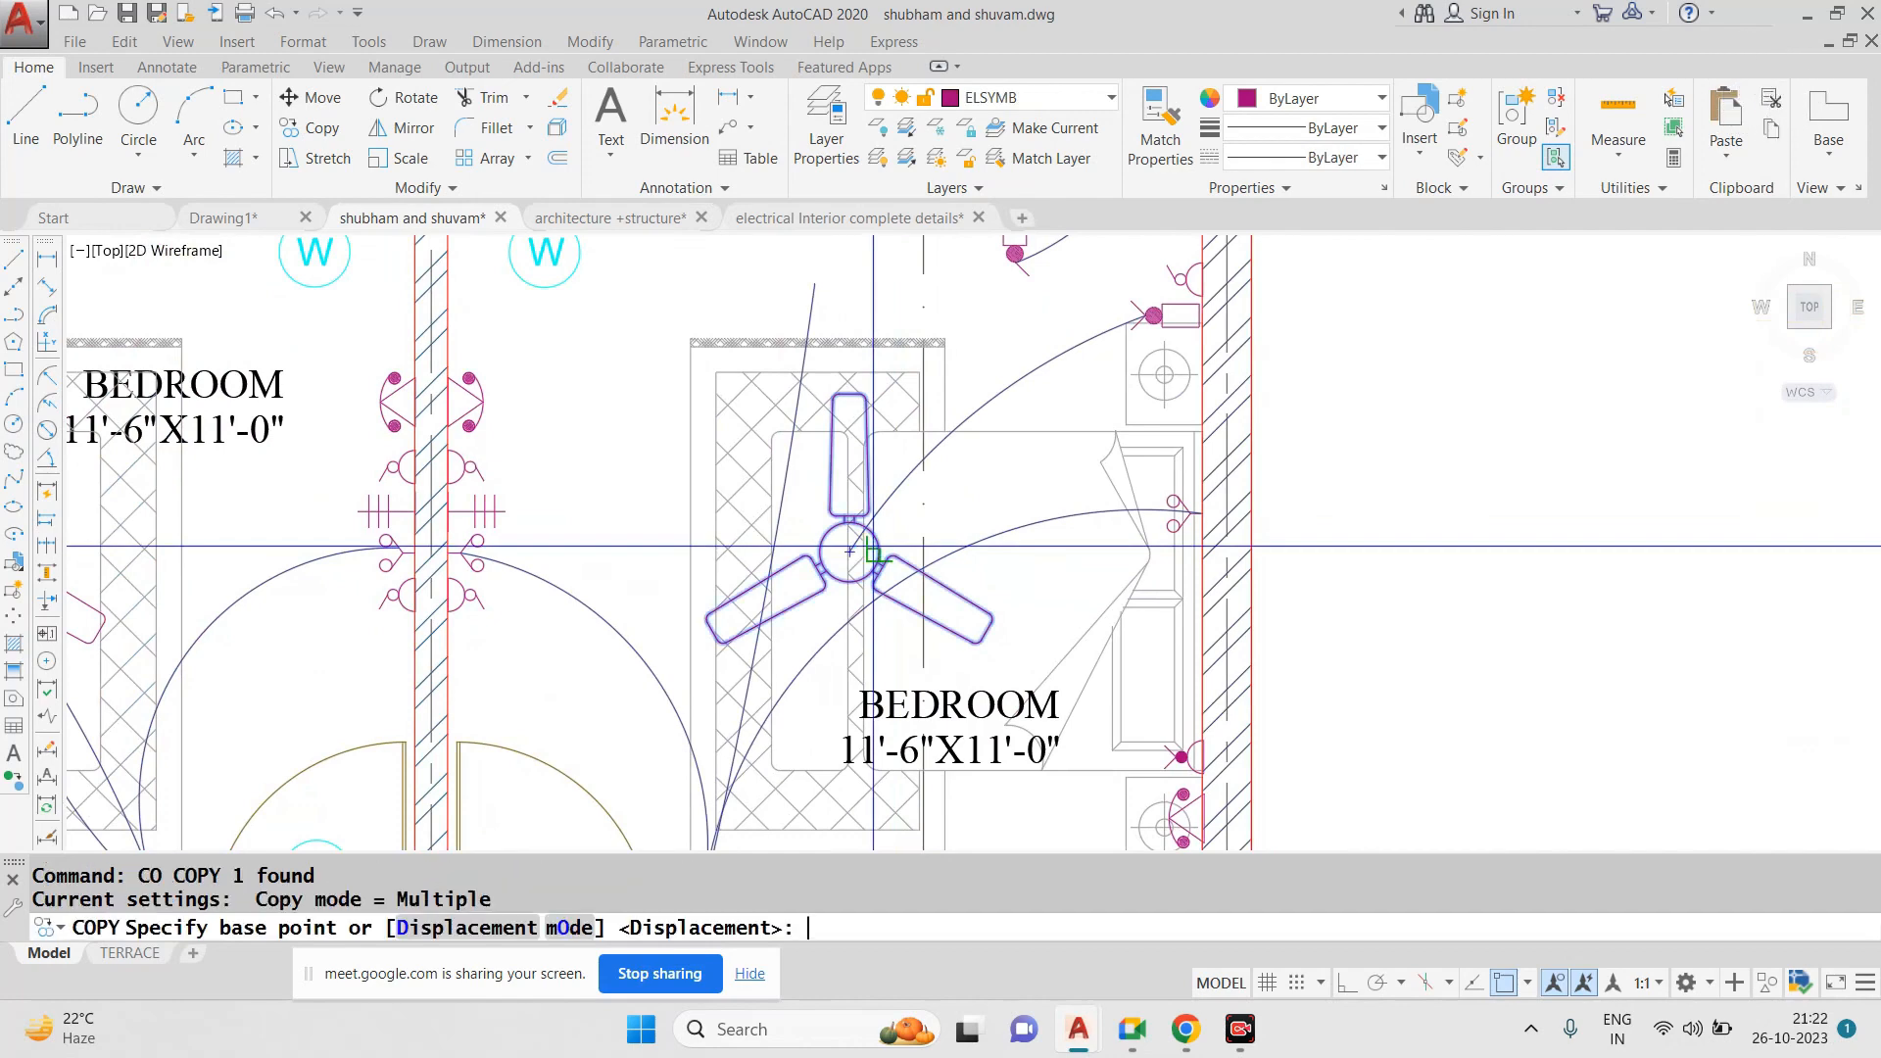
left_click(872, 546)
scroll(872, 545, "down", 8)
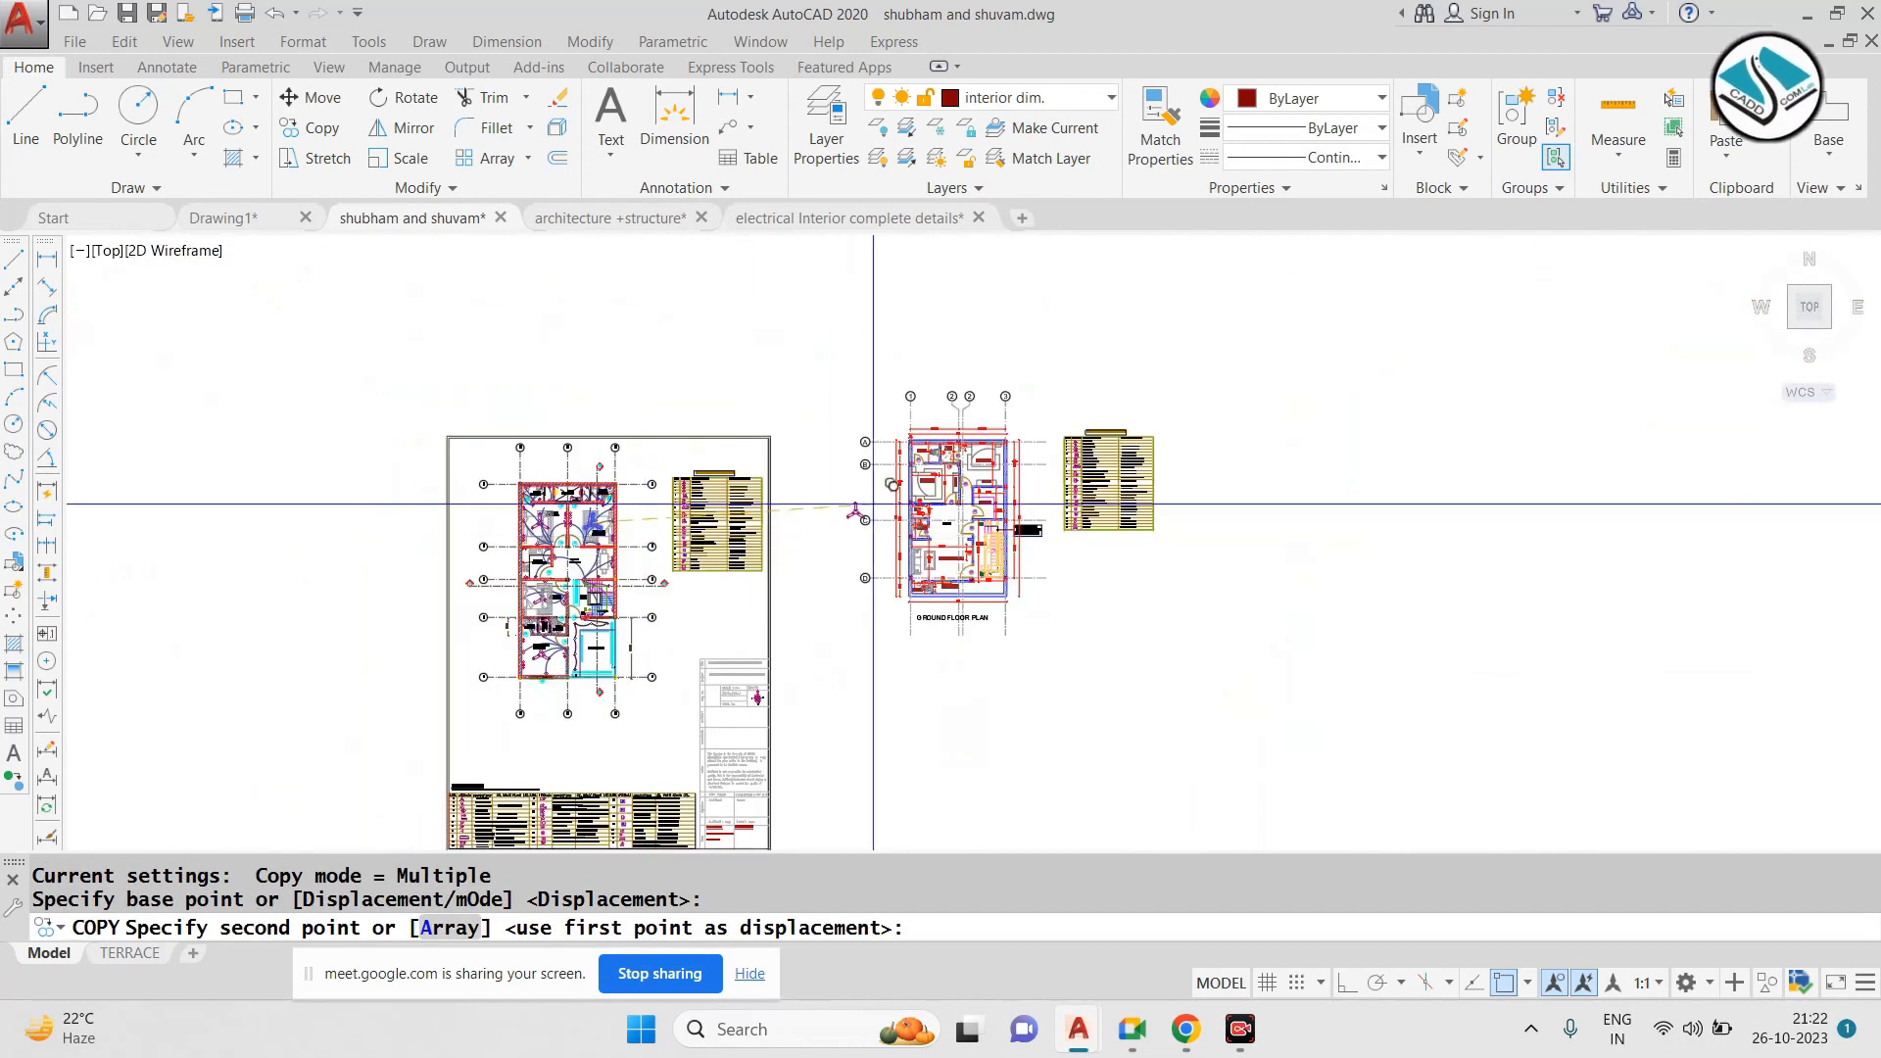
scroll(997, 518, "up", 4)
scroll(997, 518, "up", 4)
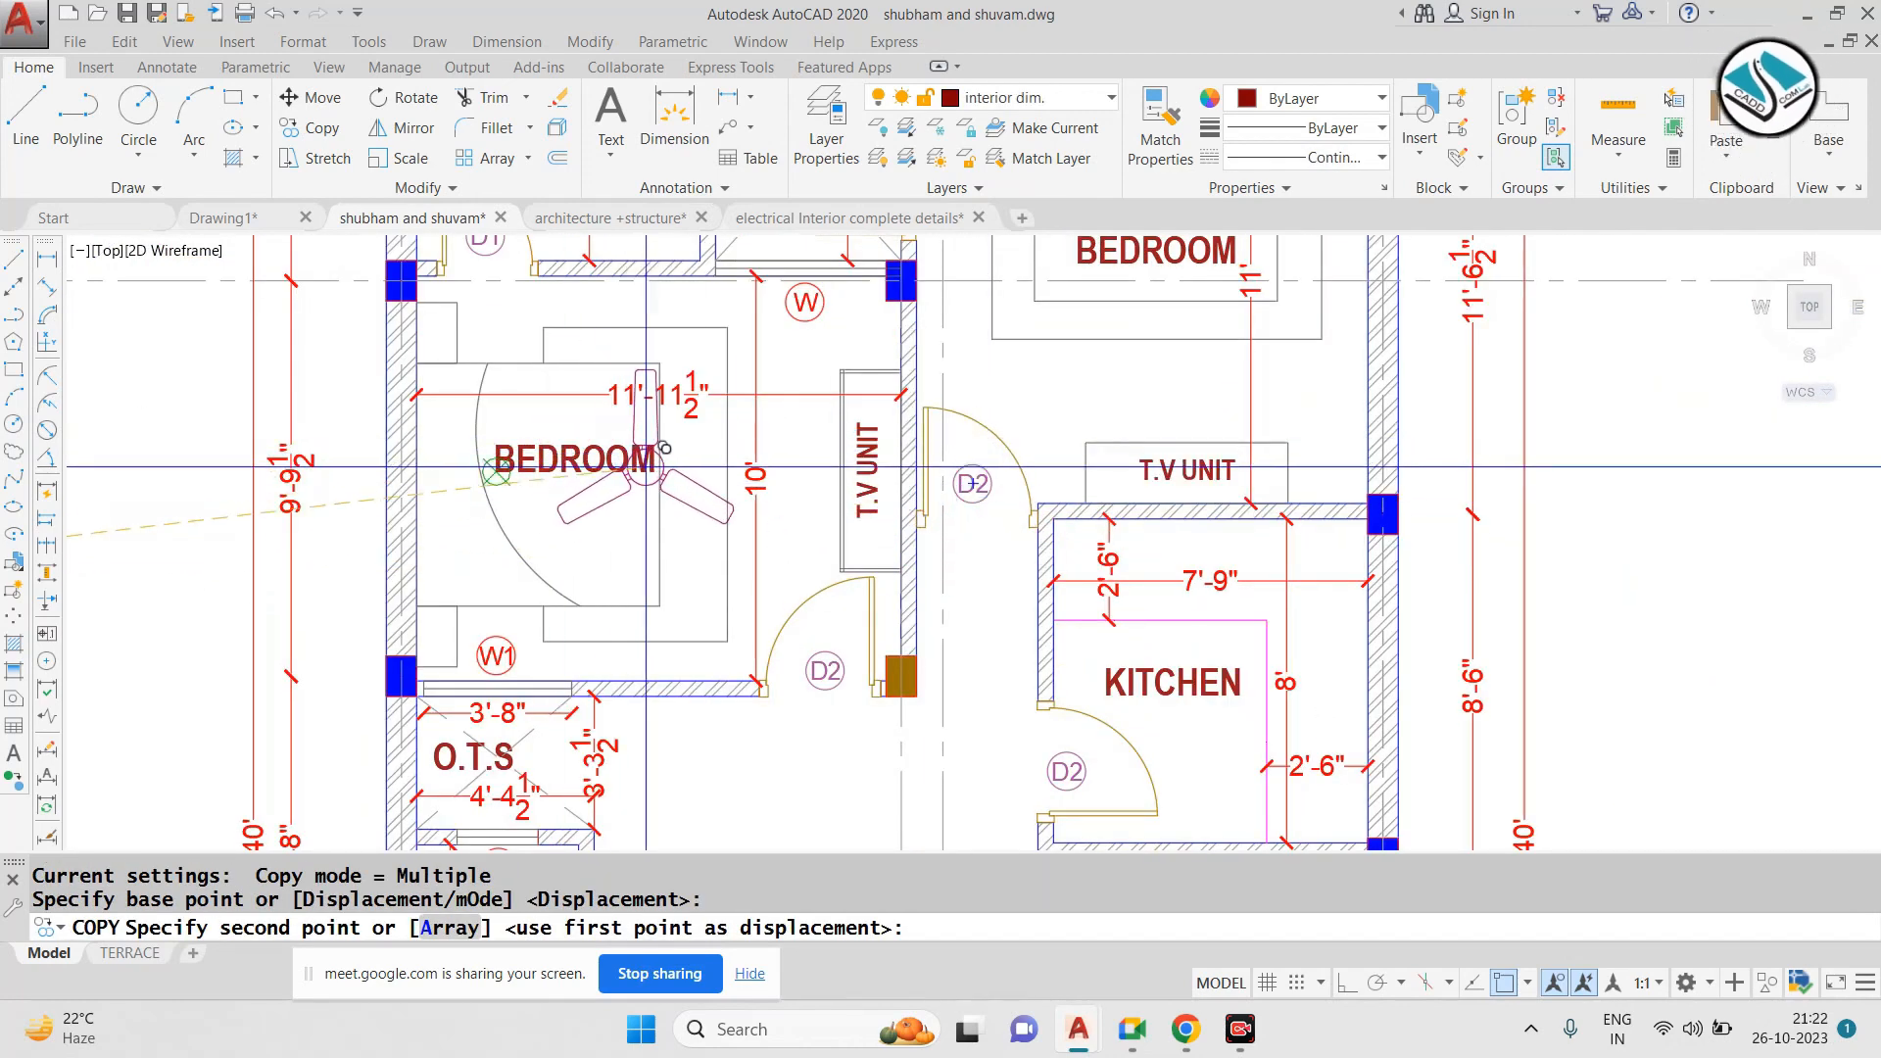
left_click(659, 472)
scroll(659, 472, "down", 5)
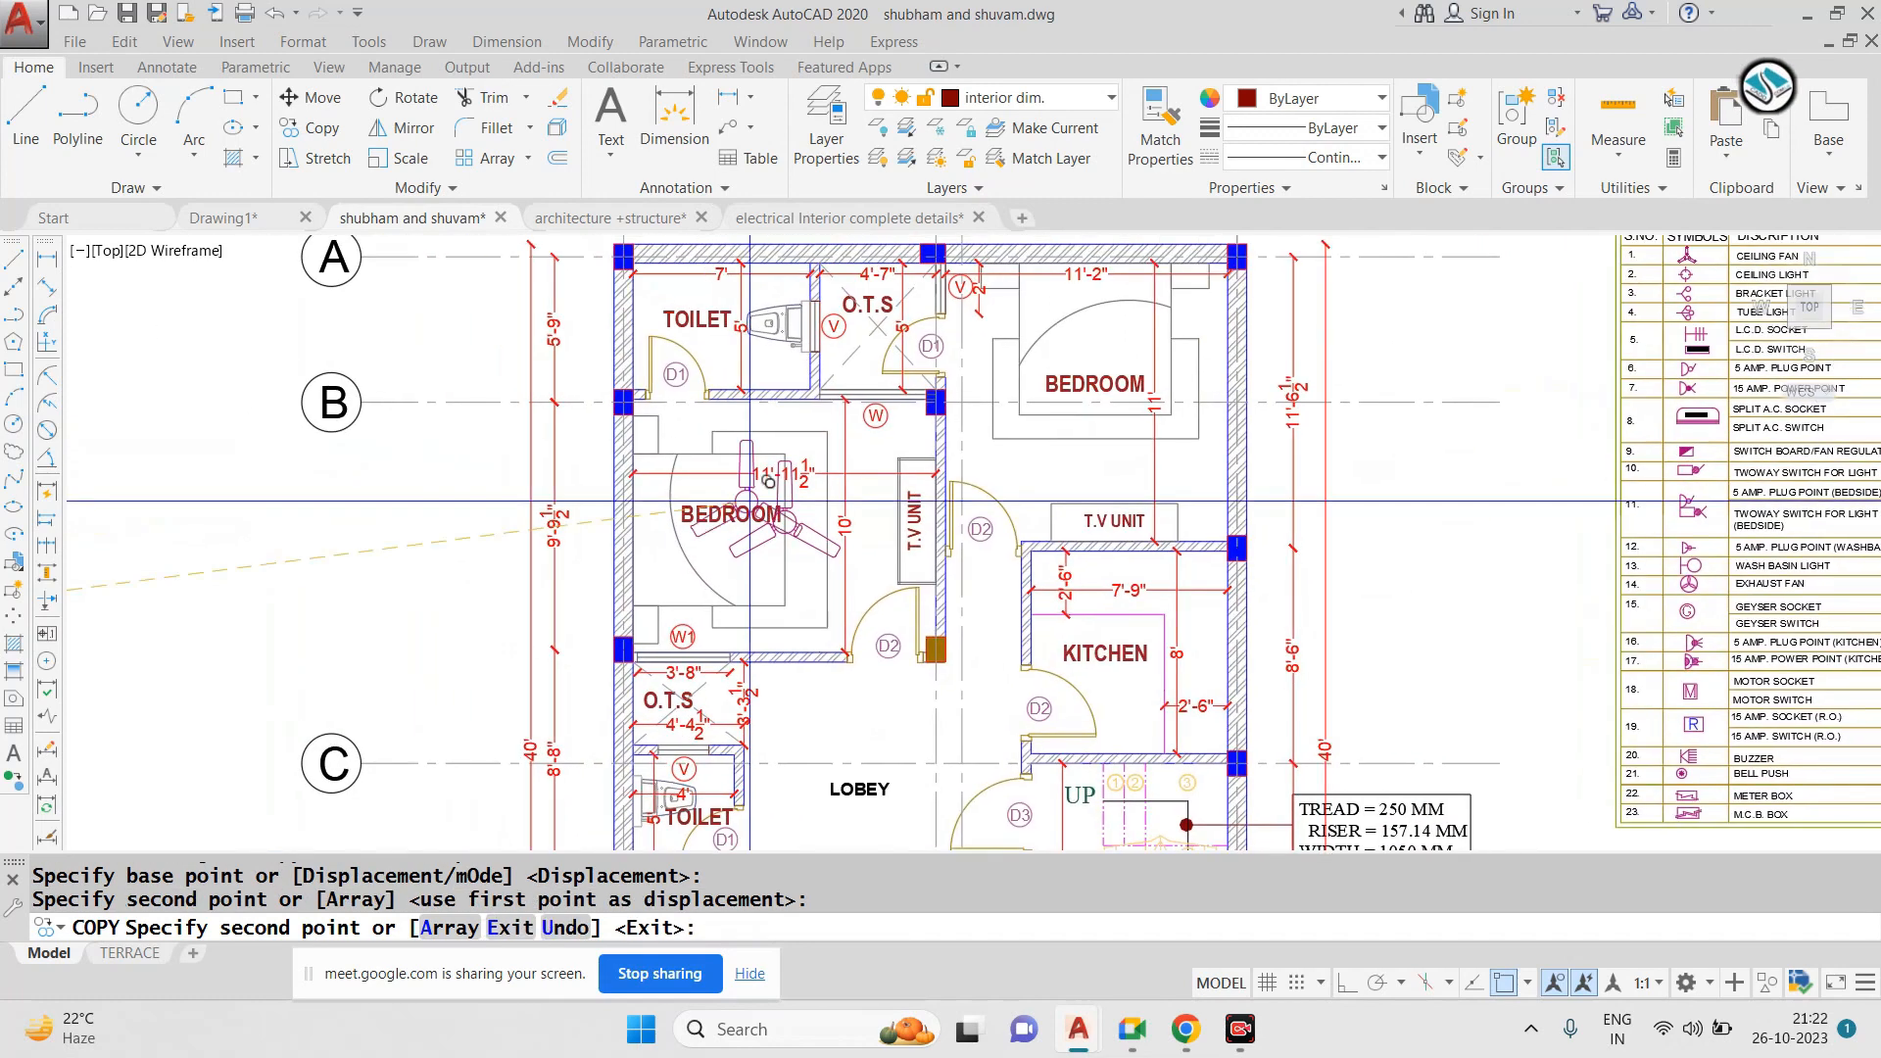
scroll(931, 423, "up", 5)
key("Escape")
key("Escape")
Erase the 11'-11 1/2" and 10' dimensions inside the bedroom with the fan
left_click(958, 453)
type("e")
key("Return")
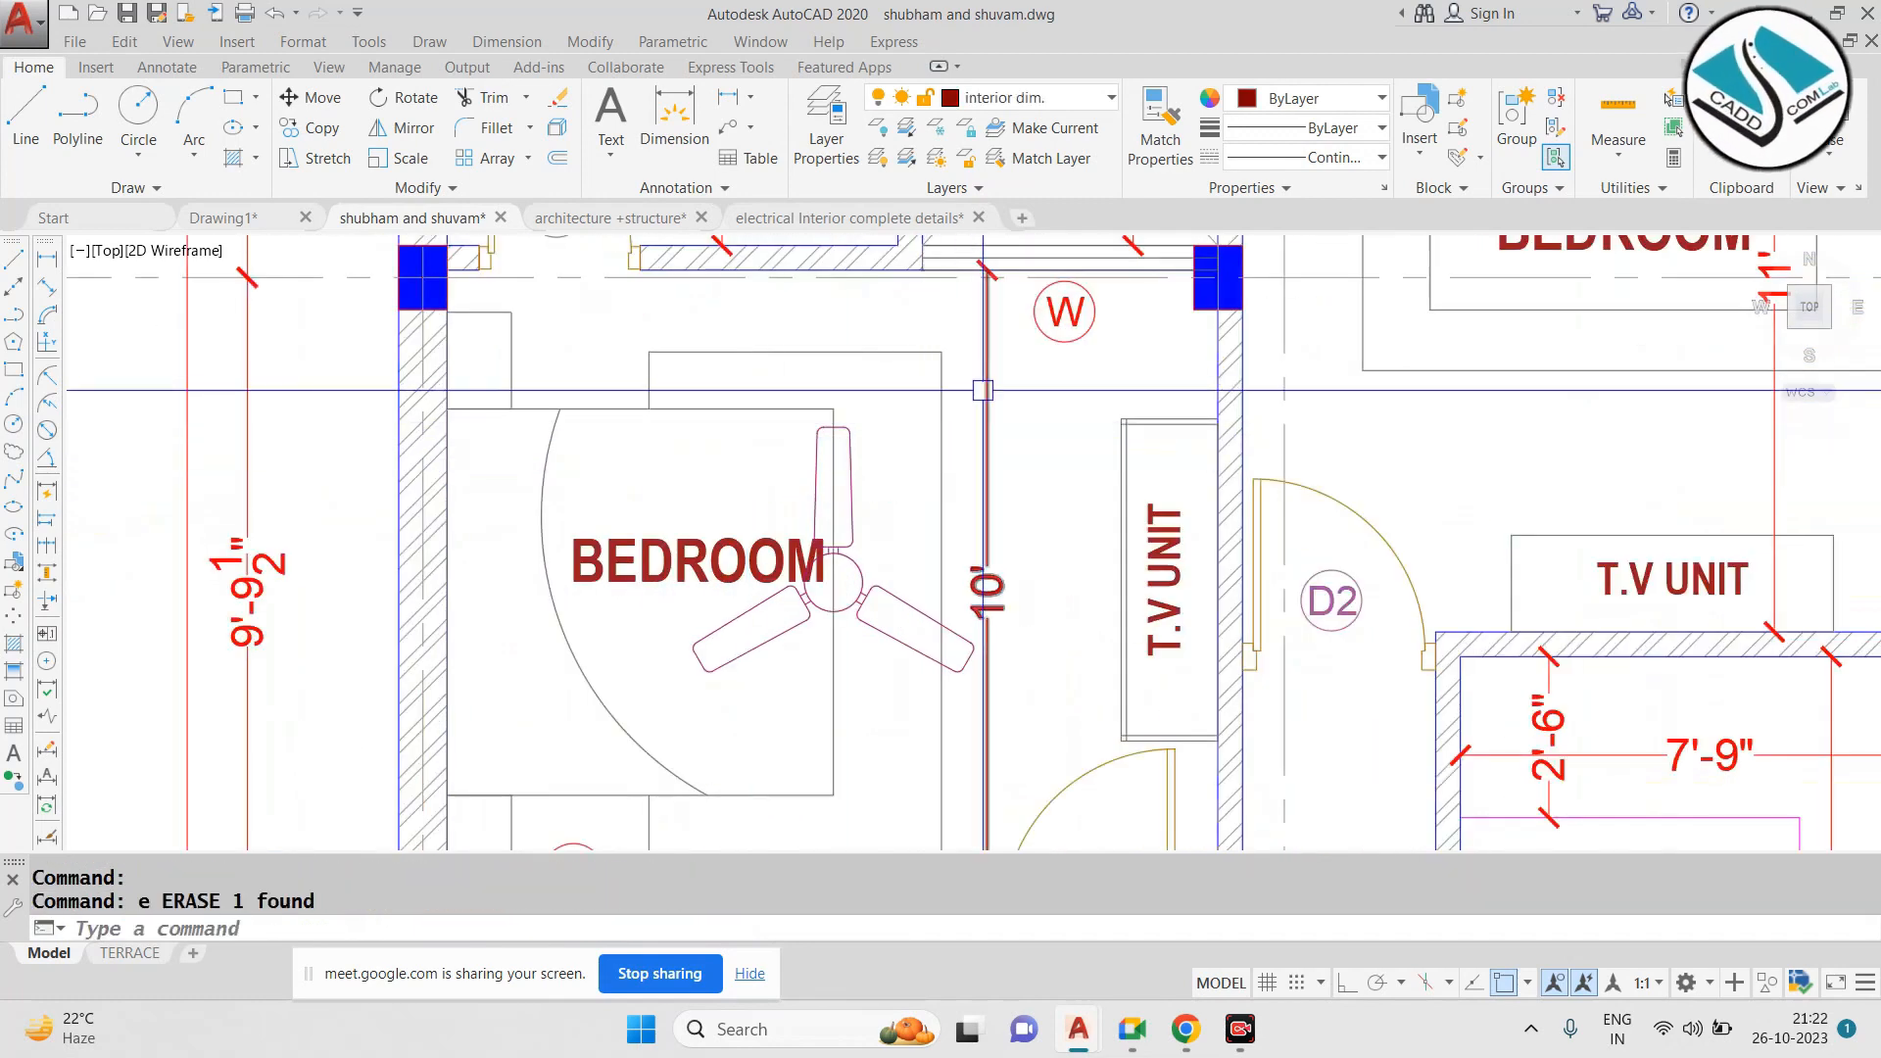
left_click(982, 394)
type("e")
key("Return")
Move the W window tag with its circle out of the bedroom to the O.T.S side of the window
left_click(1036, 323)
left_click(1001, 311)
key("Escape")
left_click(1124, 352)
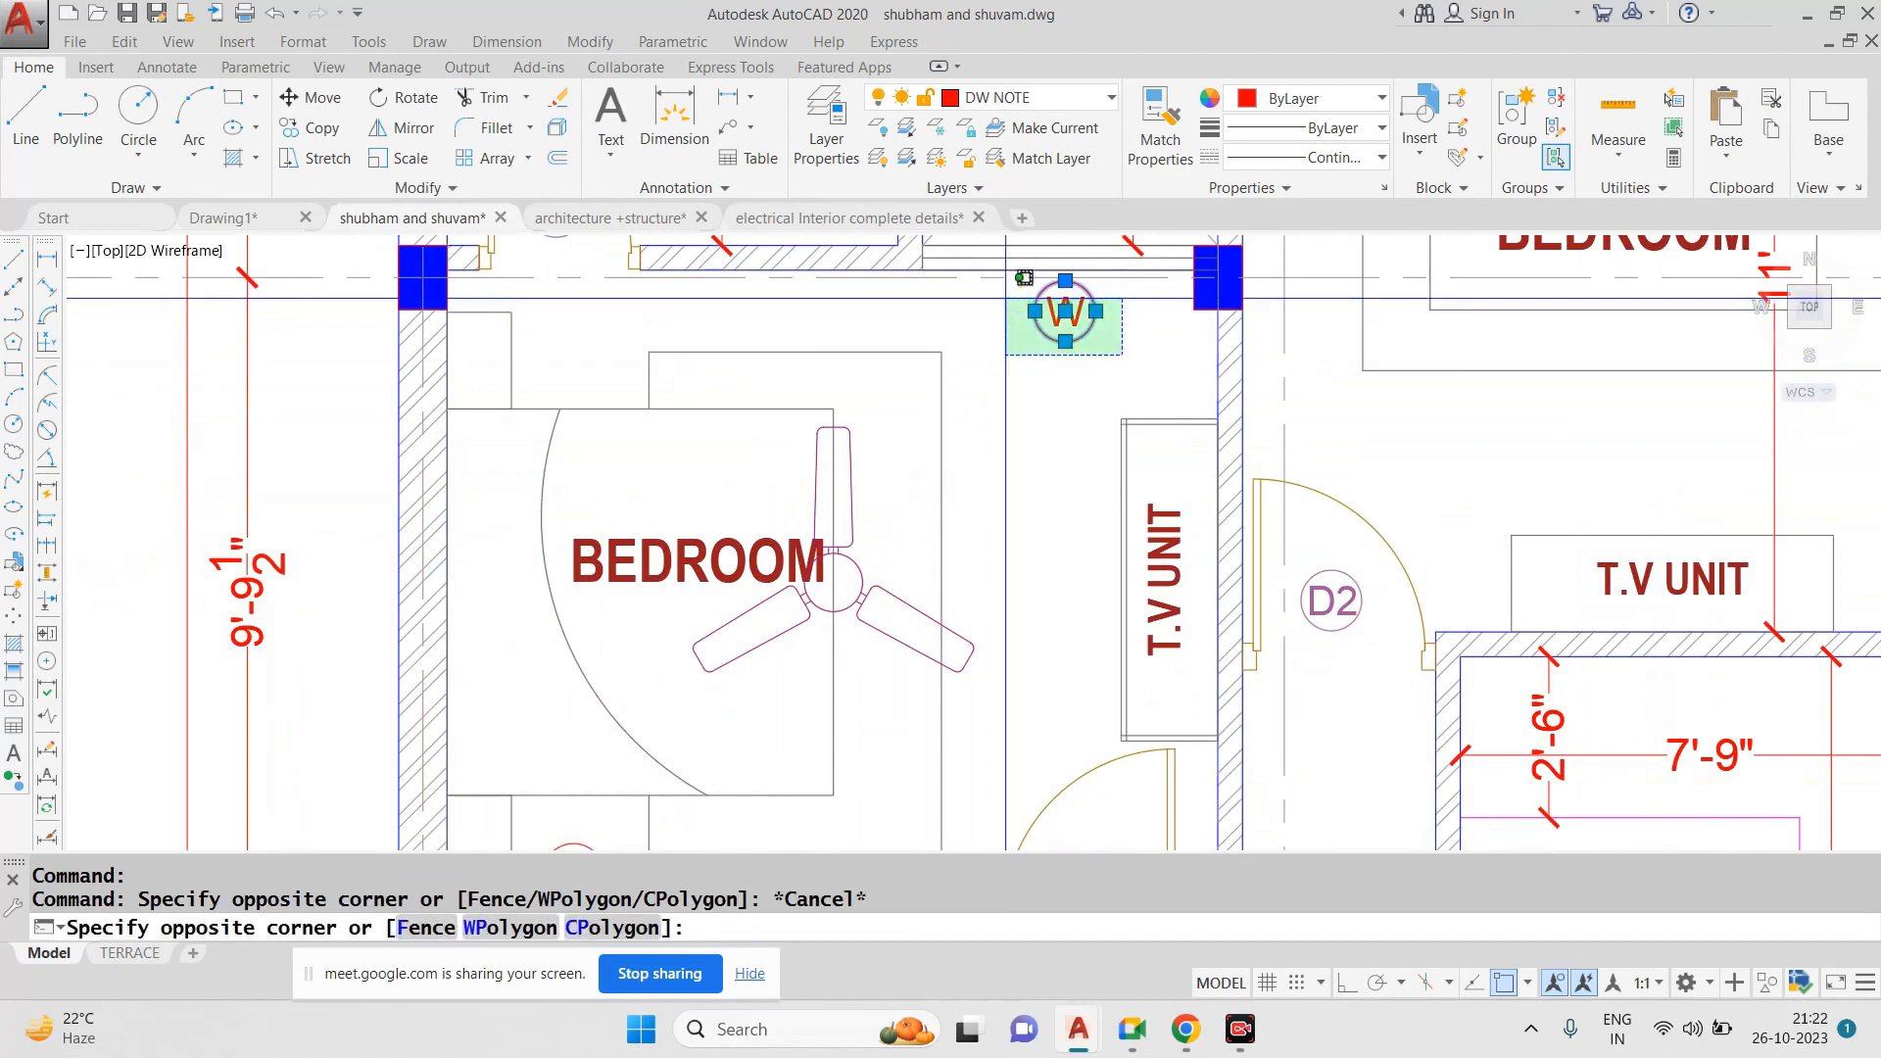
left_click(1007, 298)
middle_click_drag(1053, 348, 1025, 514)
type("m")
key("Return")
left_click(1039, 490)
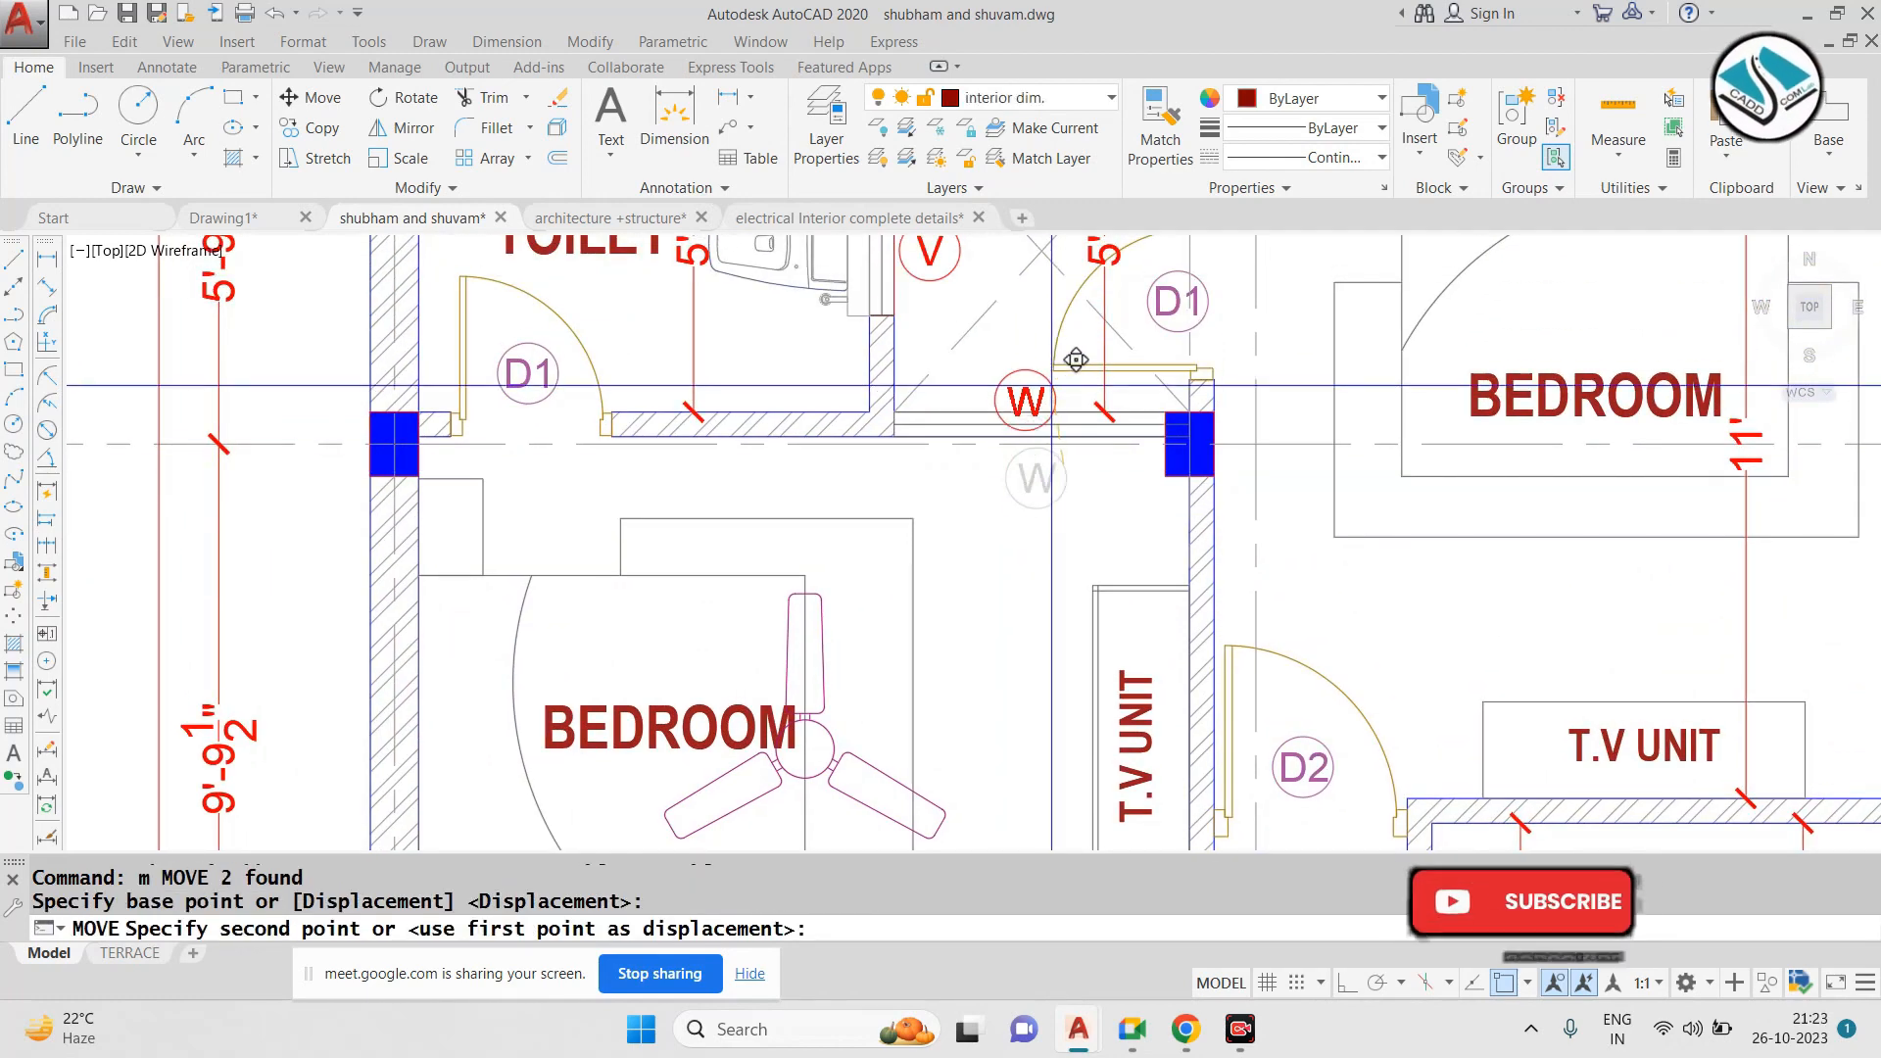
scroll(1056, 387, "down", 2)
key("Escape")
Change the colour of the BEDROOM label beside the fan to grey
scroll(1077, 586, "up", 2)
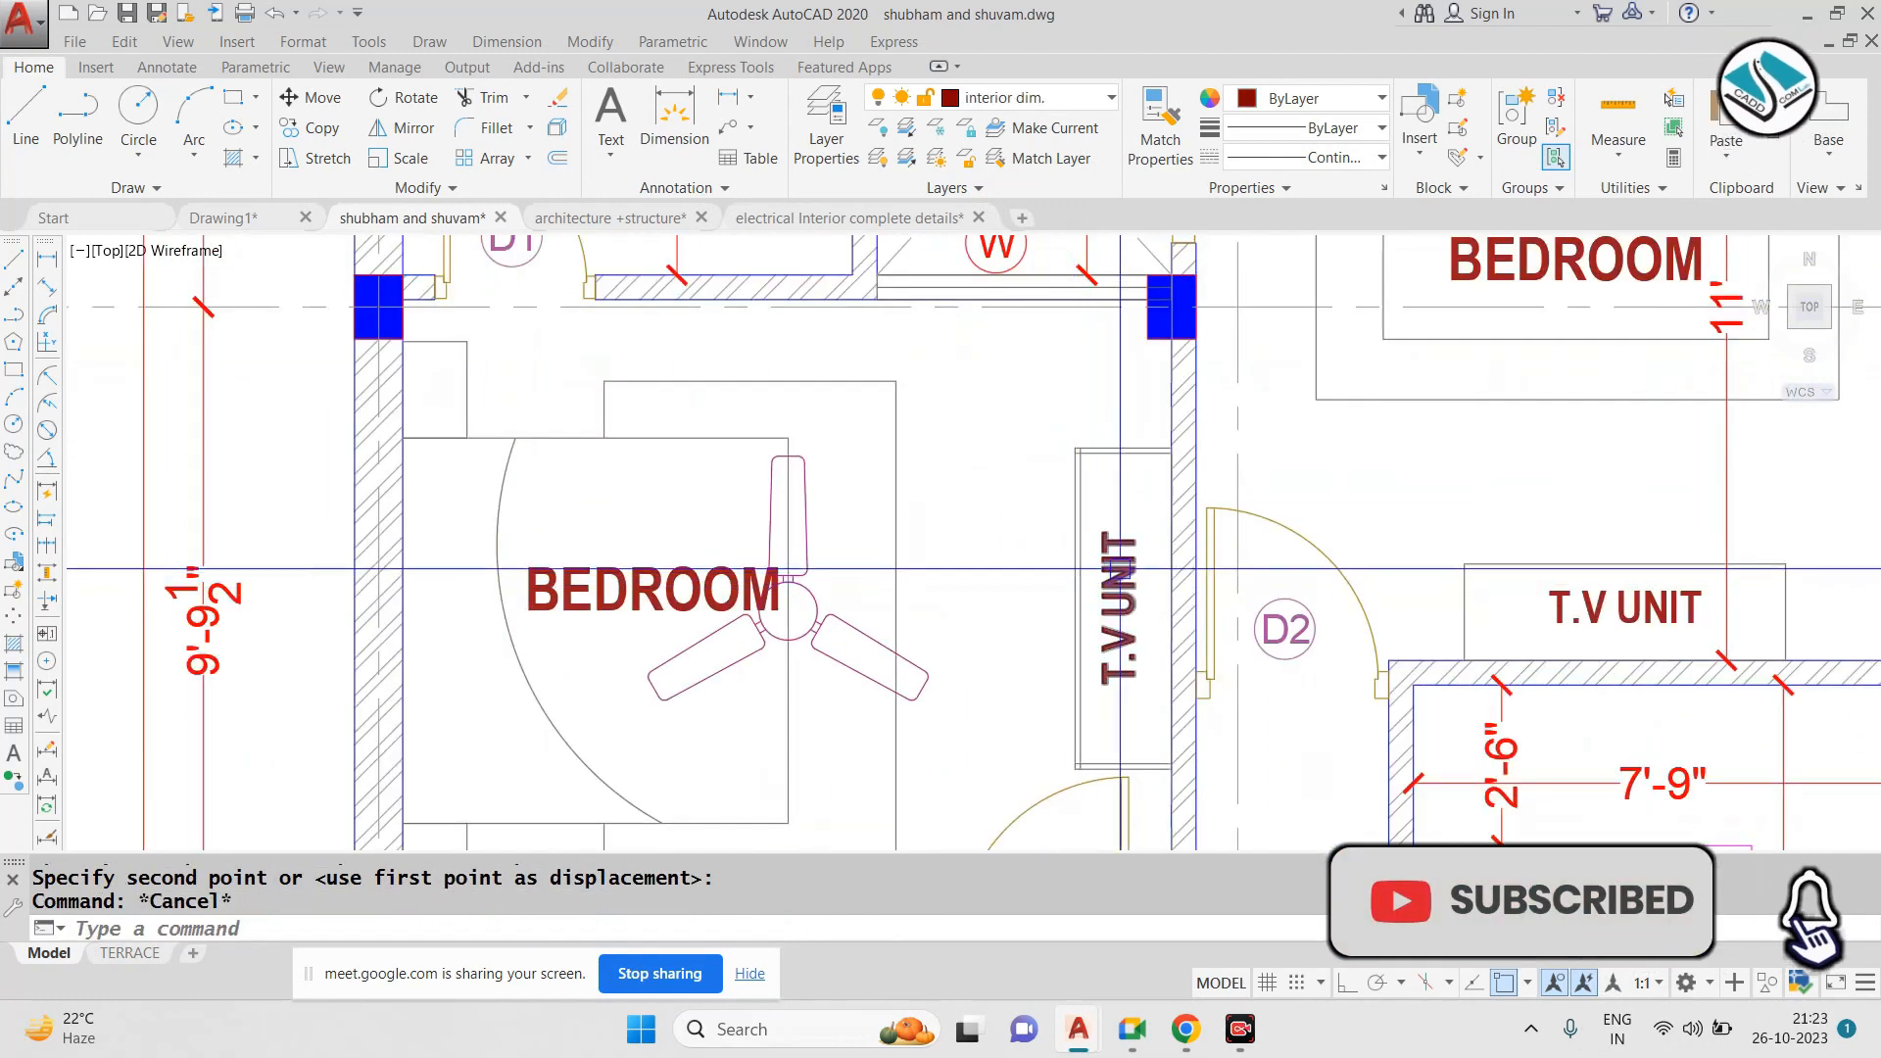
left_click(653, 587)
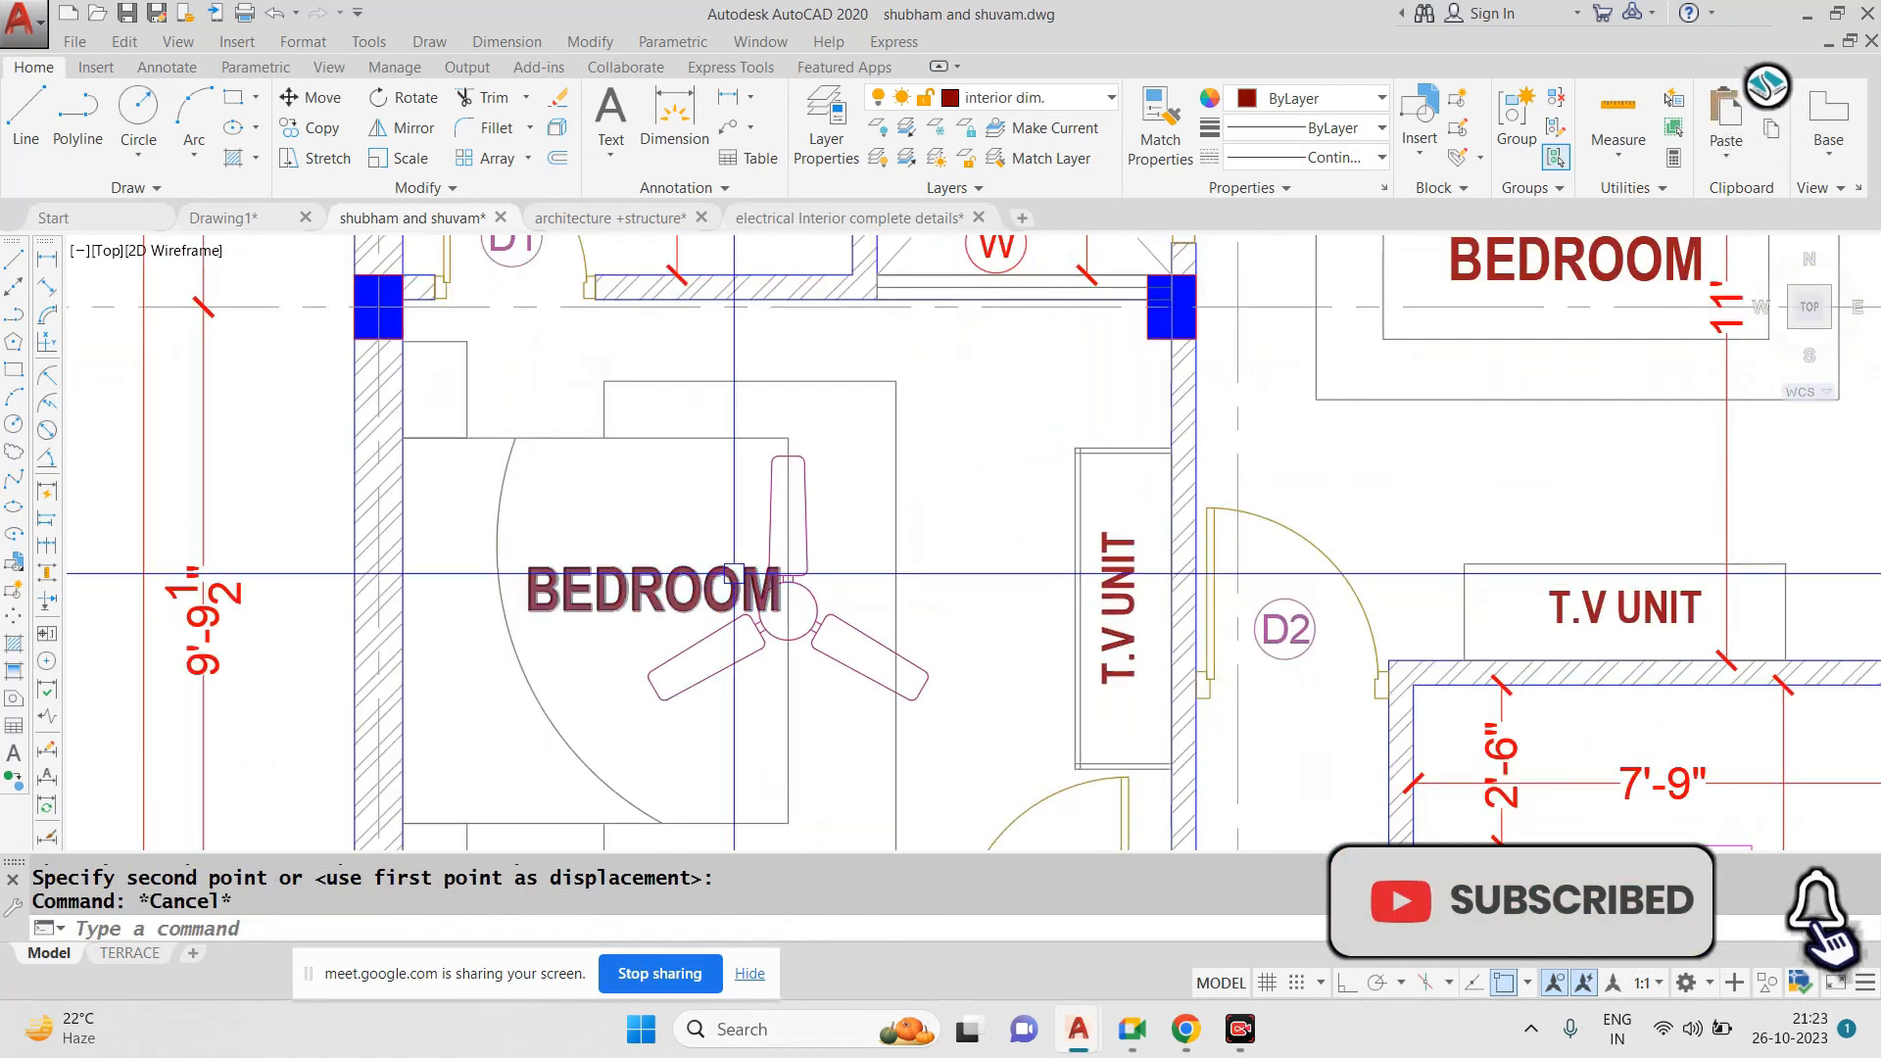
left_click(1308, 98)
key("Escape")
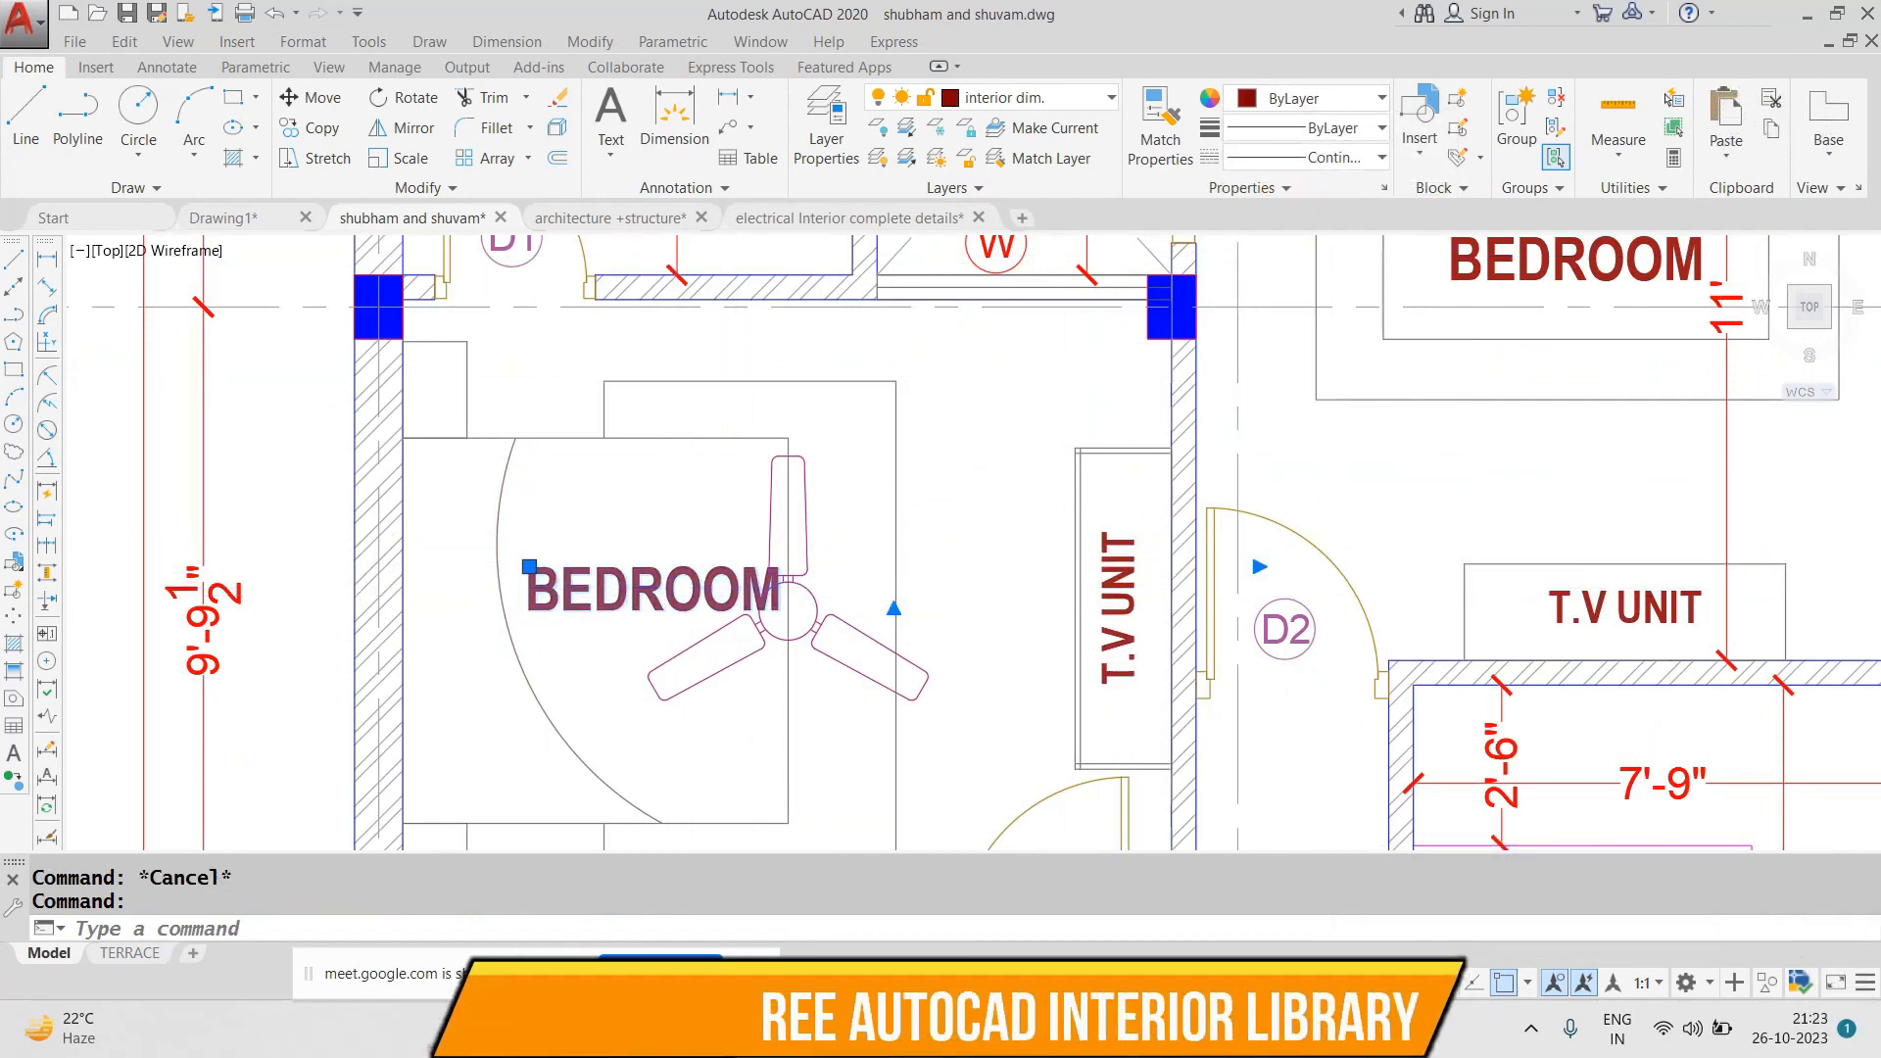
double_click(652, 589)
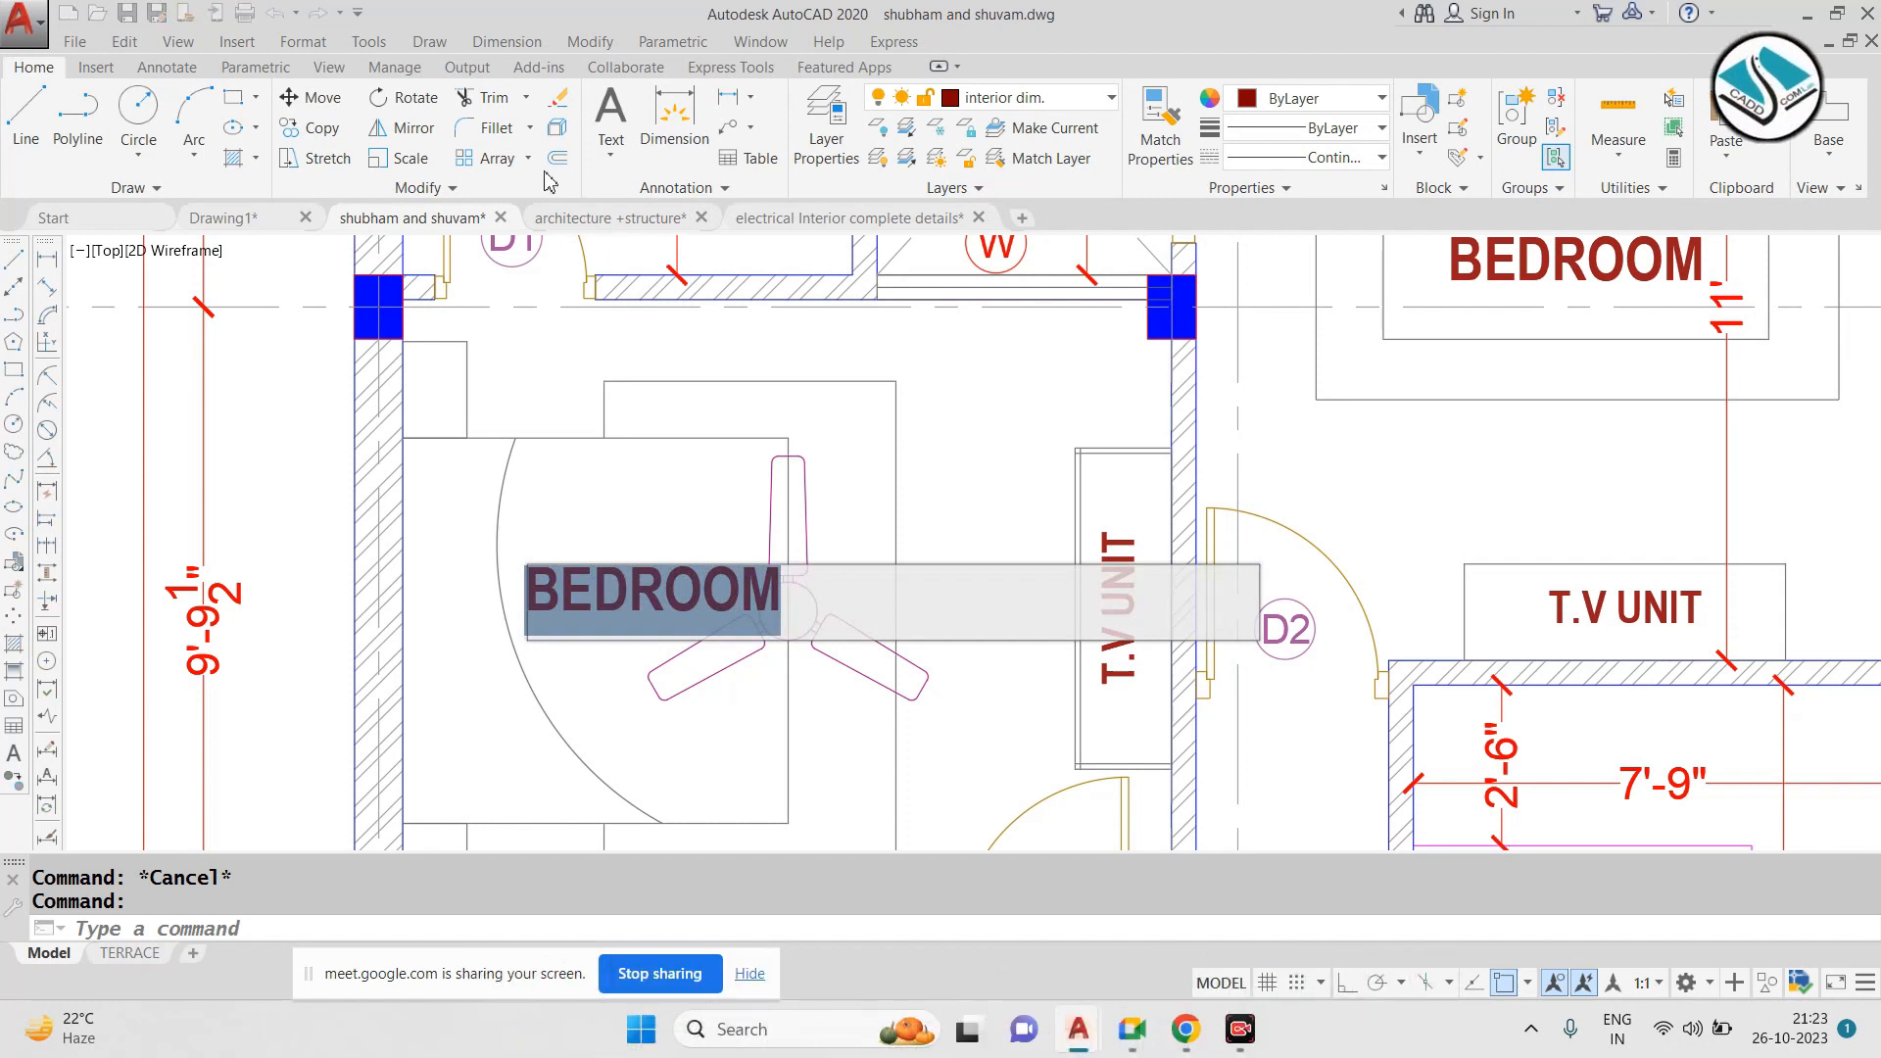
left_click(584, 128)
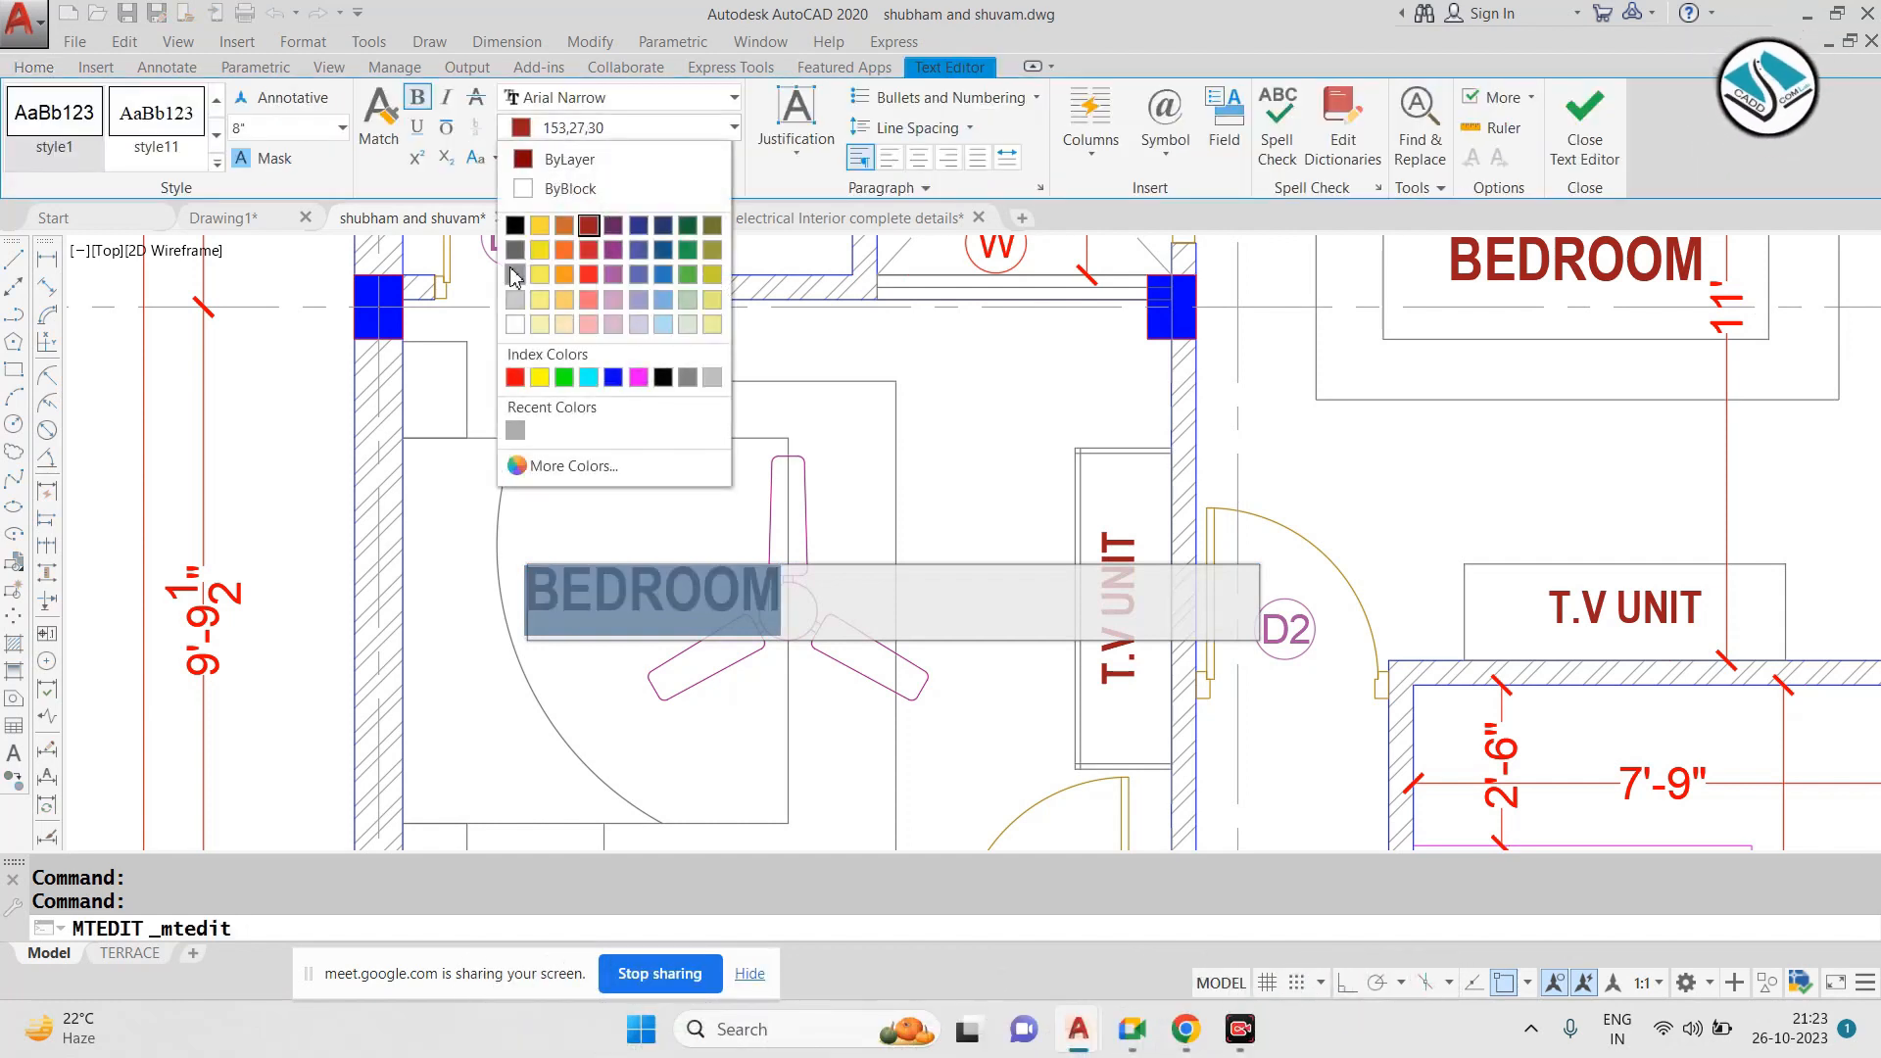
left_click(515, 274)
left_click(871, 377)
key("Escape")
Match the BEDROOM label's properties onto the T.V UNIT label in the same room
type("m")
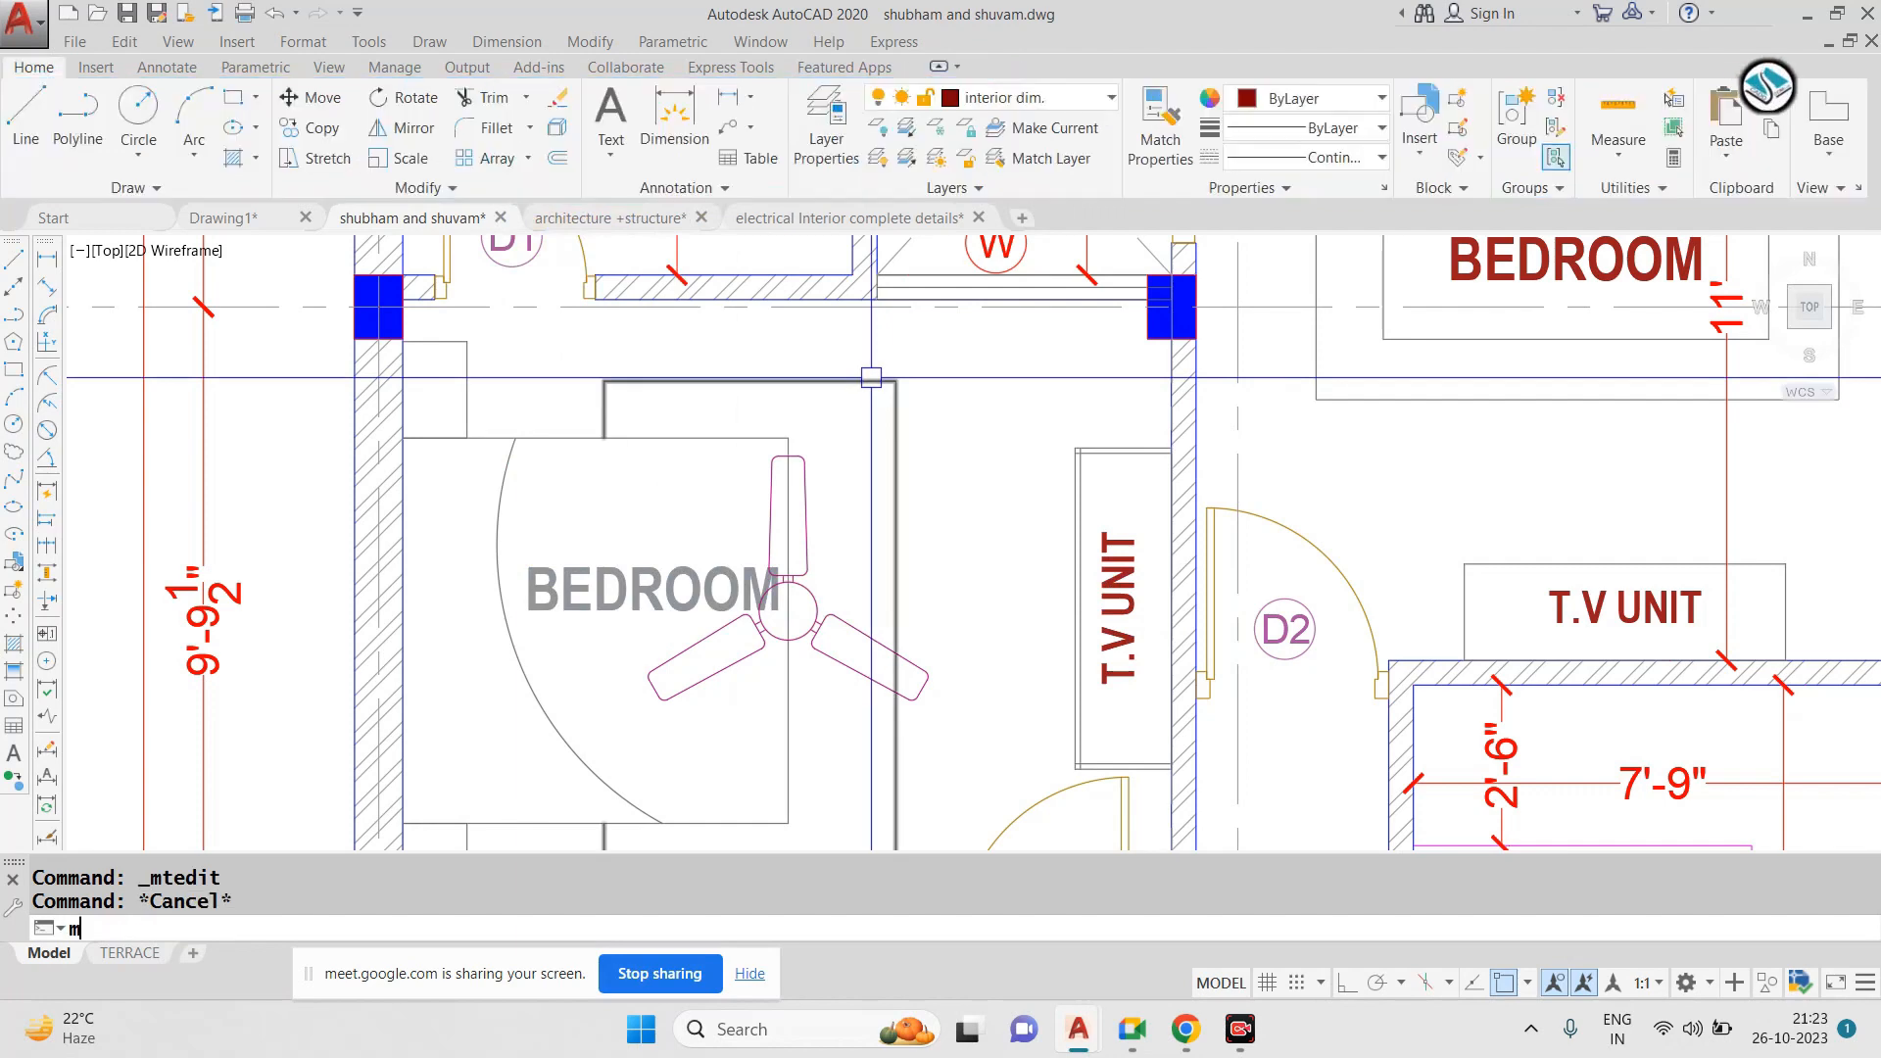
left_click(647, 571)
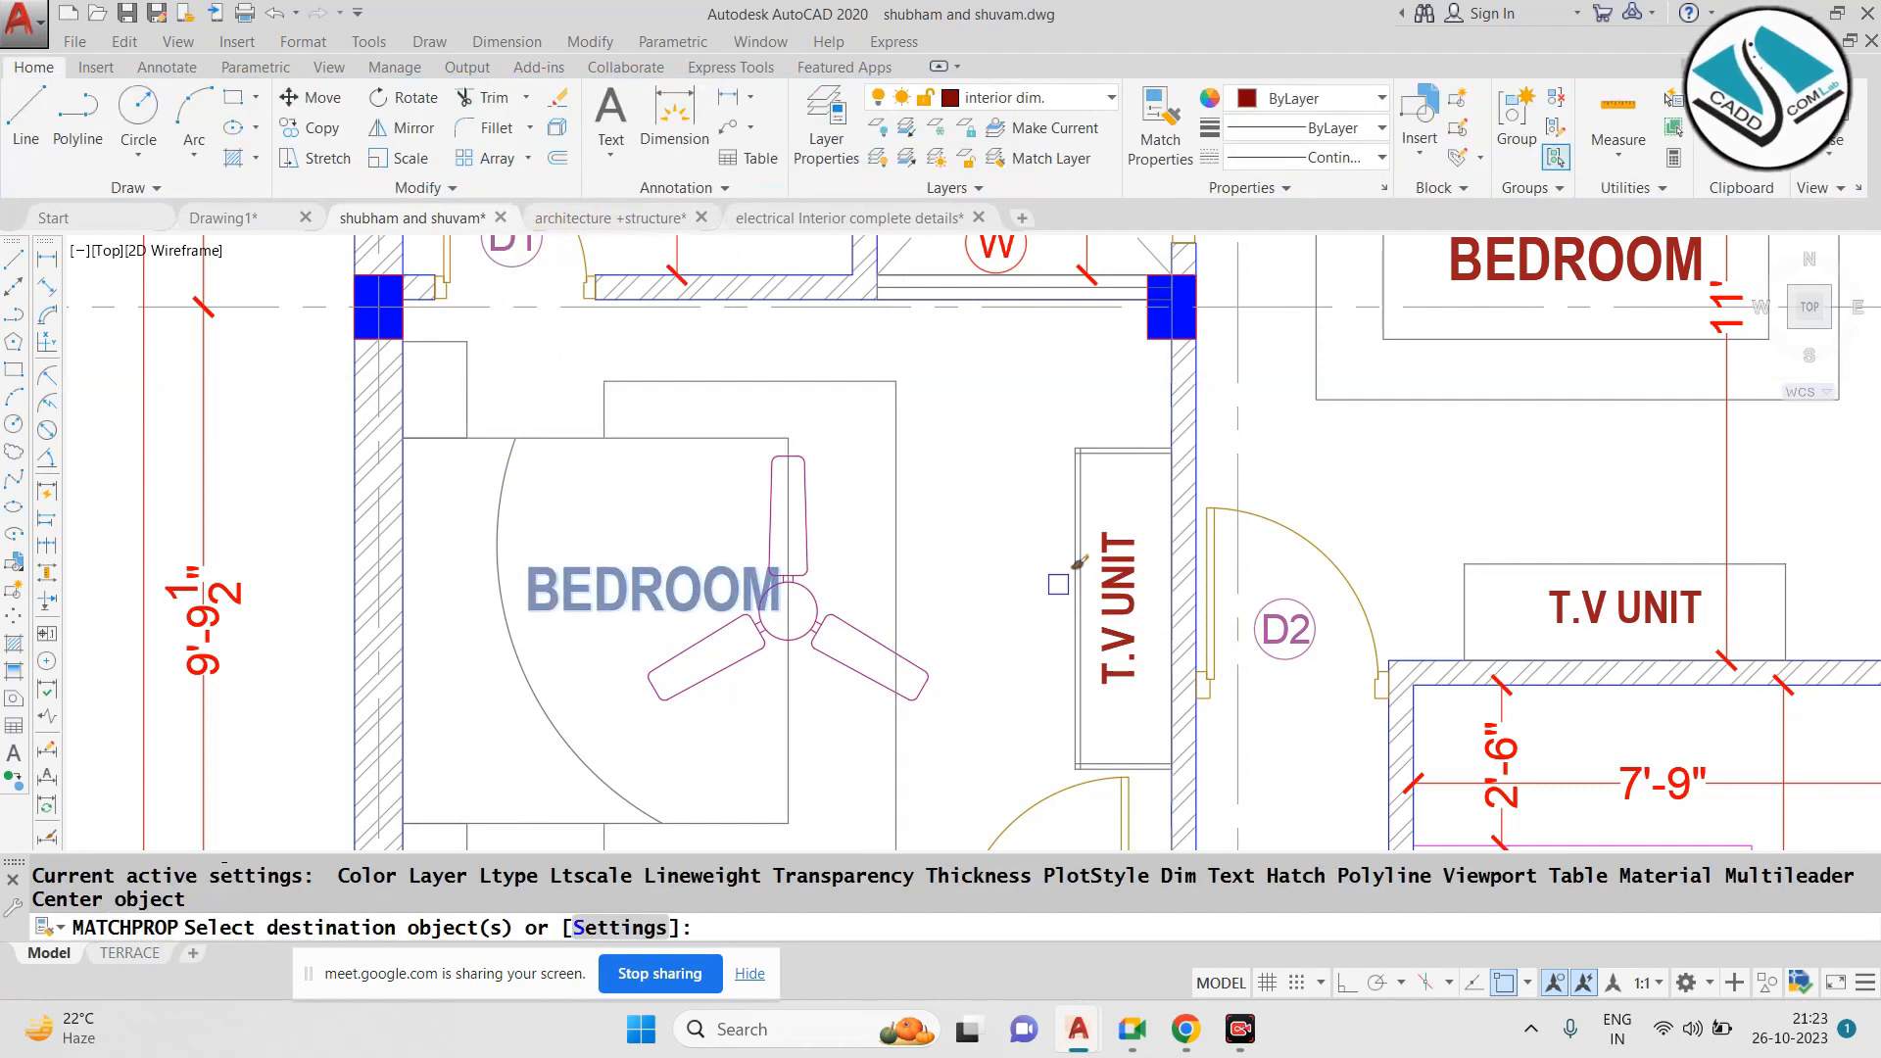
left_click(1136, 586)
key("Escape")
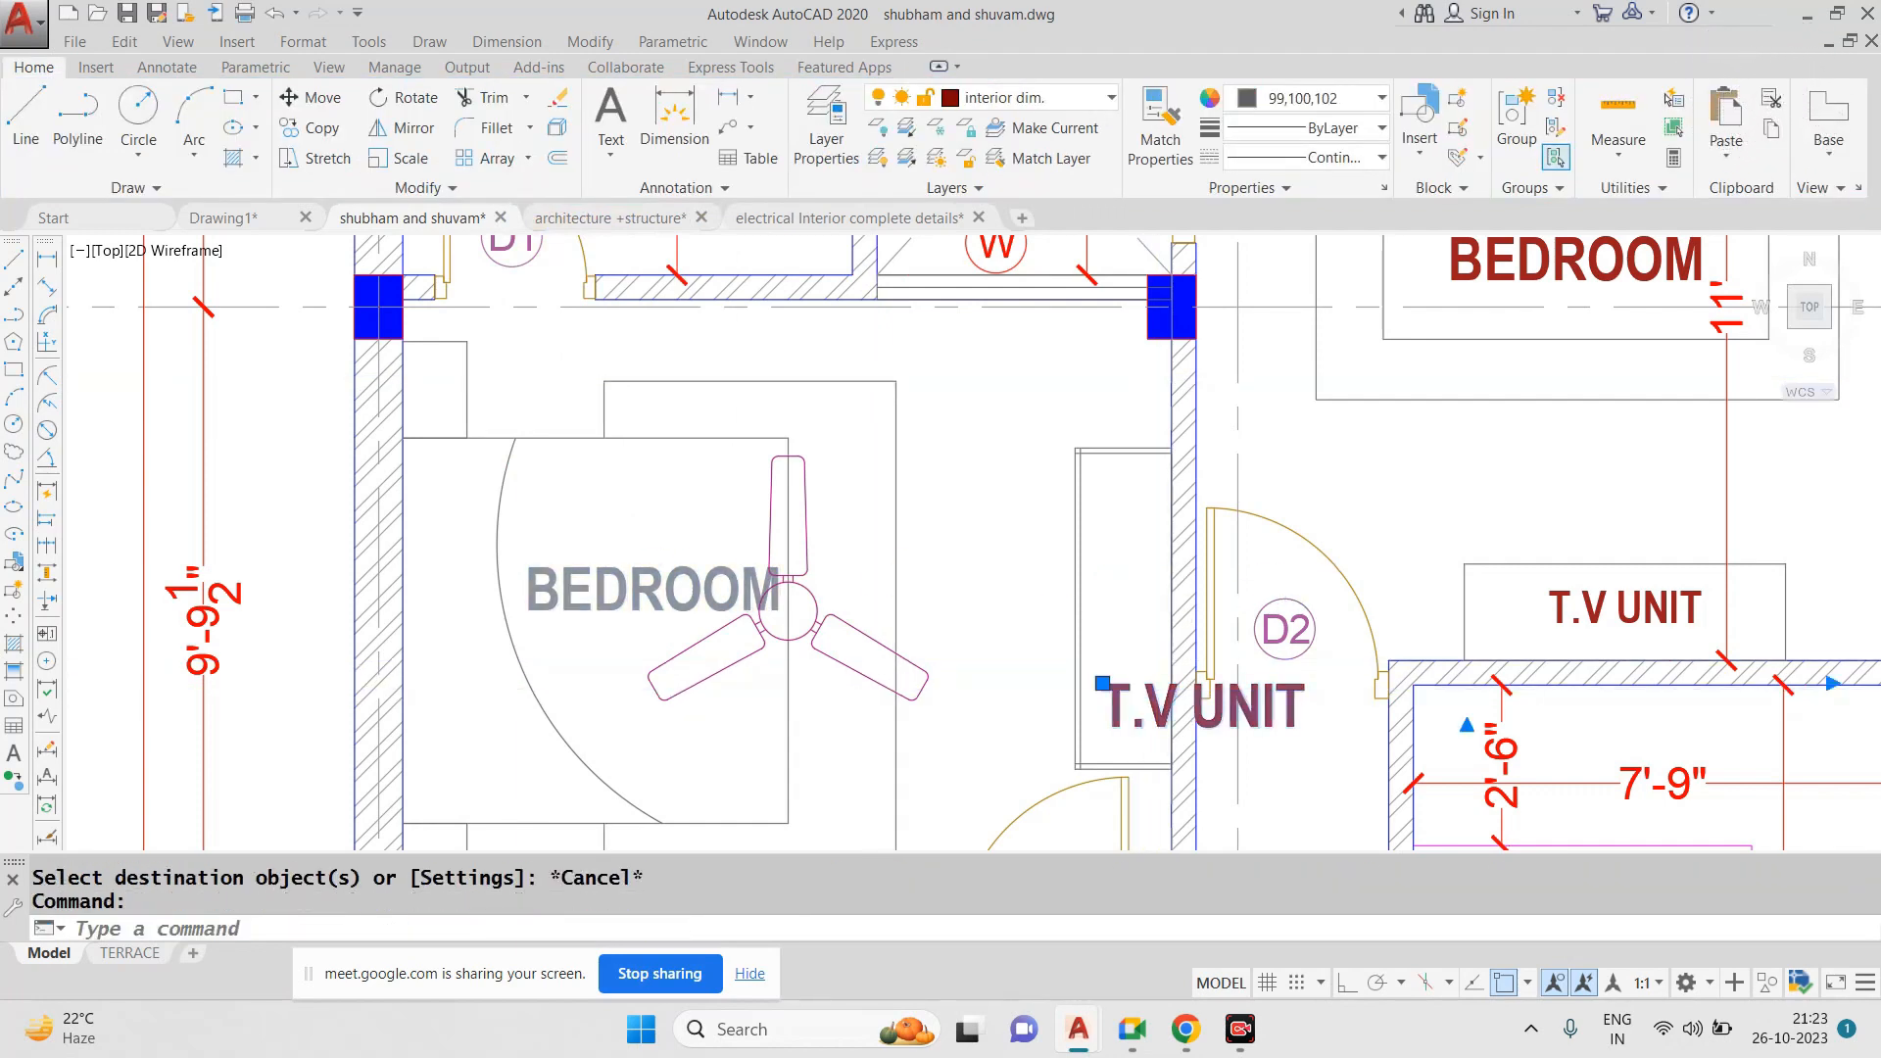
Erase the T.V UNIT label from the bedroom with the fan
double_click(1149, 705)
type("e")
key("Escape")
key("Escape")
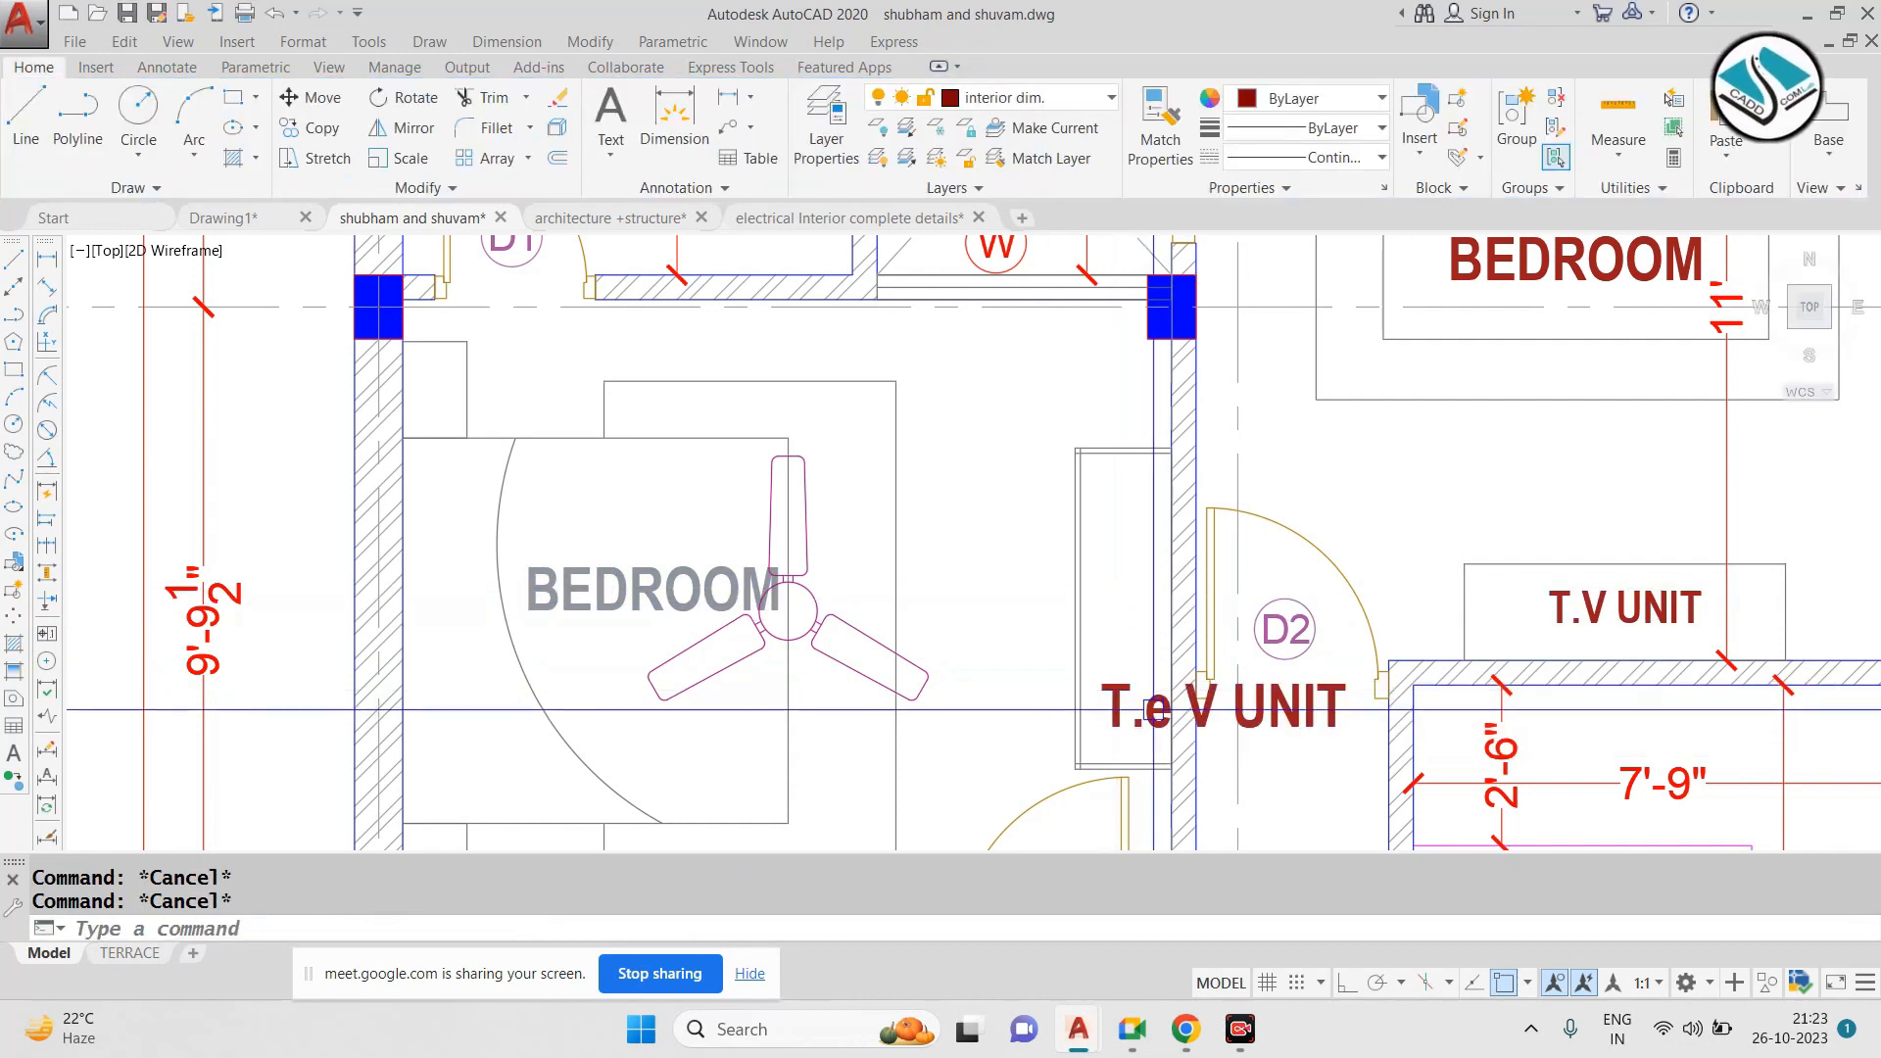
left_click(1149, 705)
type("e")
key("Return")
key("Escape")
scroll(759, 421, "down", 2)
scroll(782, 501, "up", 5)
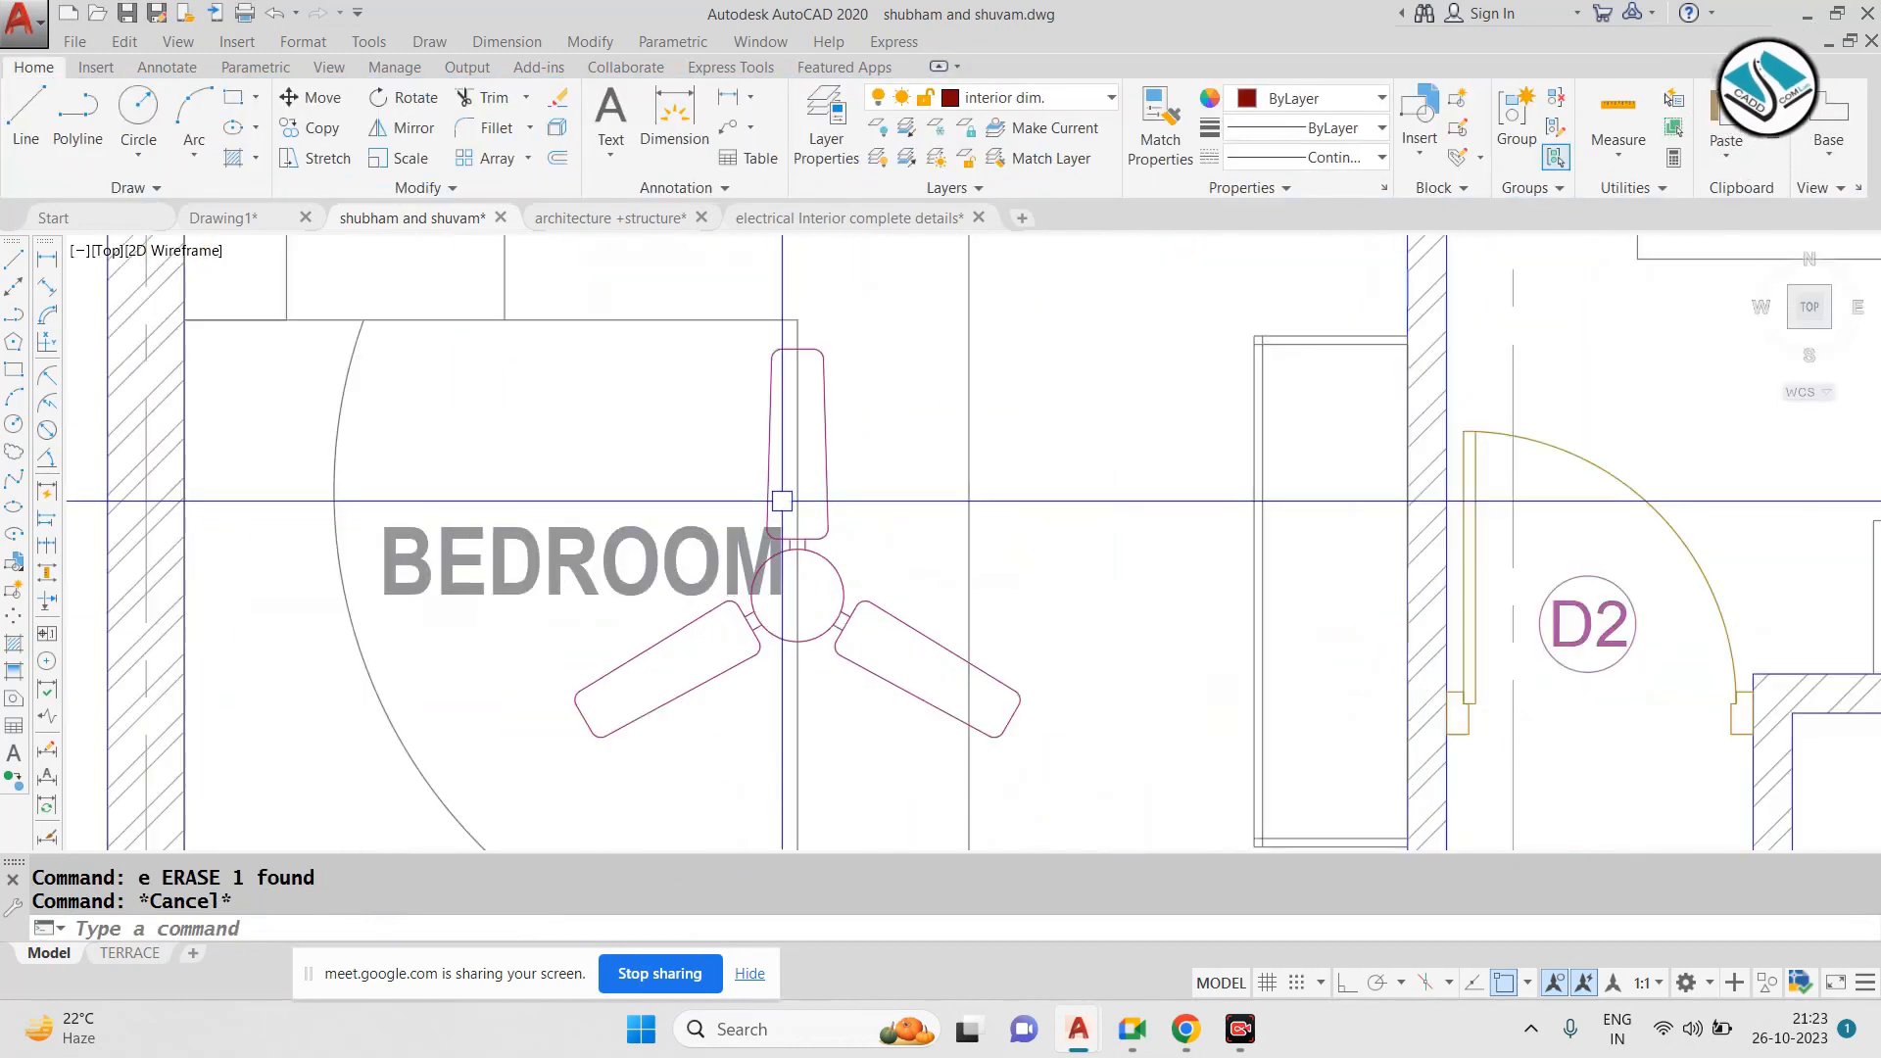
left_click(796, 588)
scroll(901, 514, "down", 4)
key("Escape")
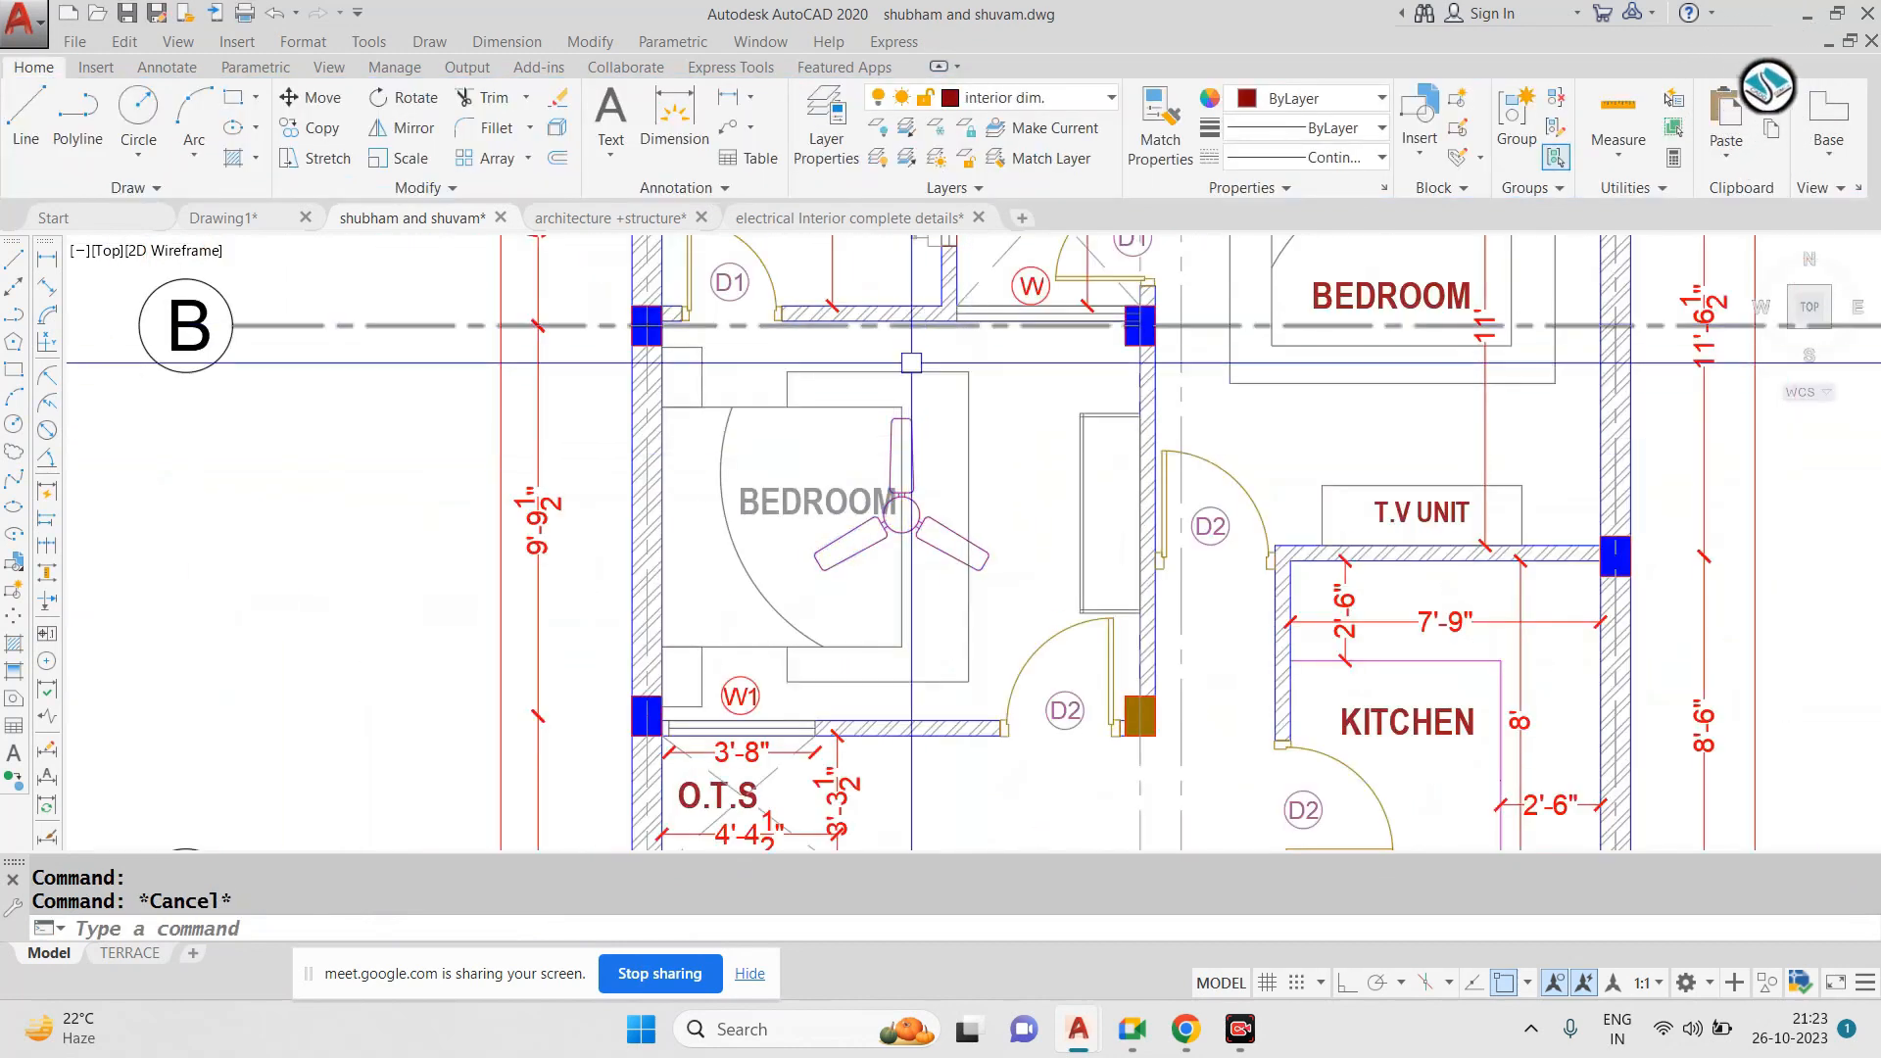
Examine the reference plan's bedroom light symbols and the first rows of the ELECTRICAL LEGEND
scroll(1007, 493, "down", 6)
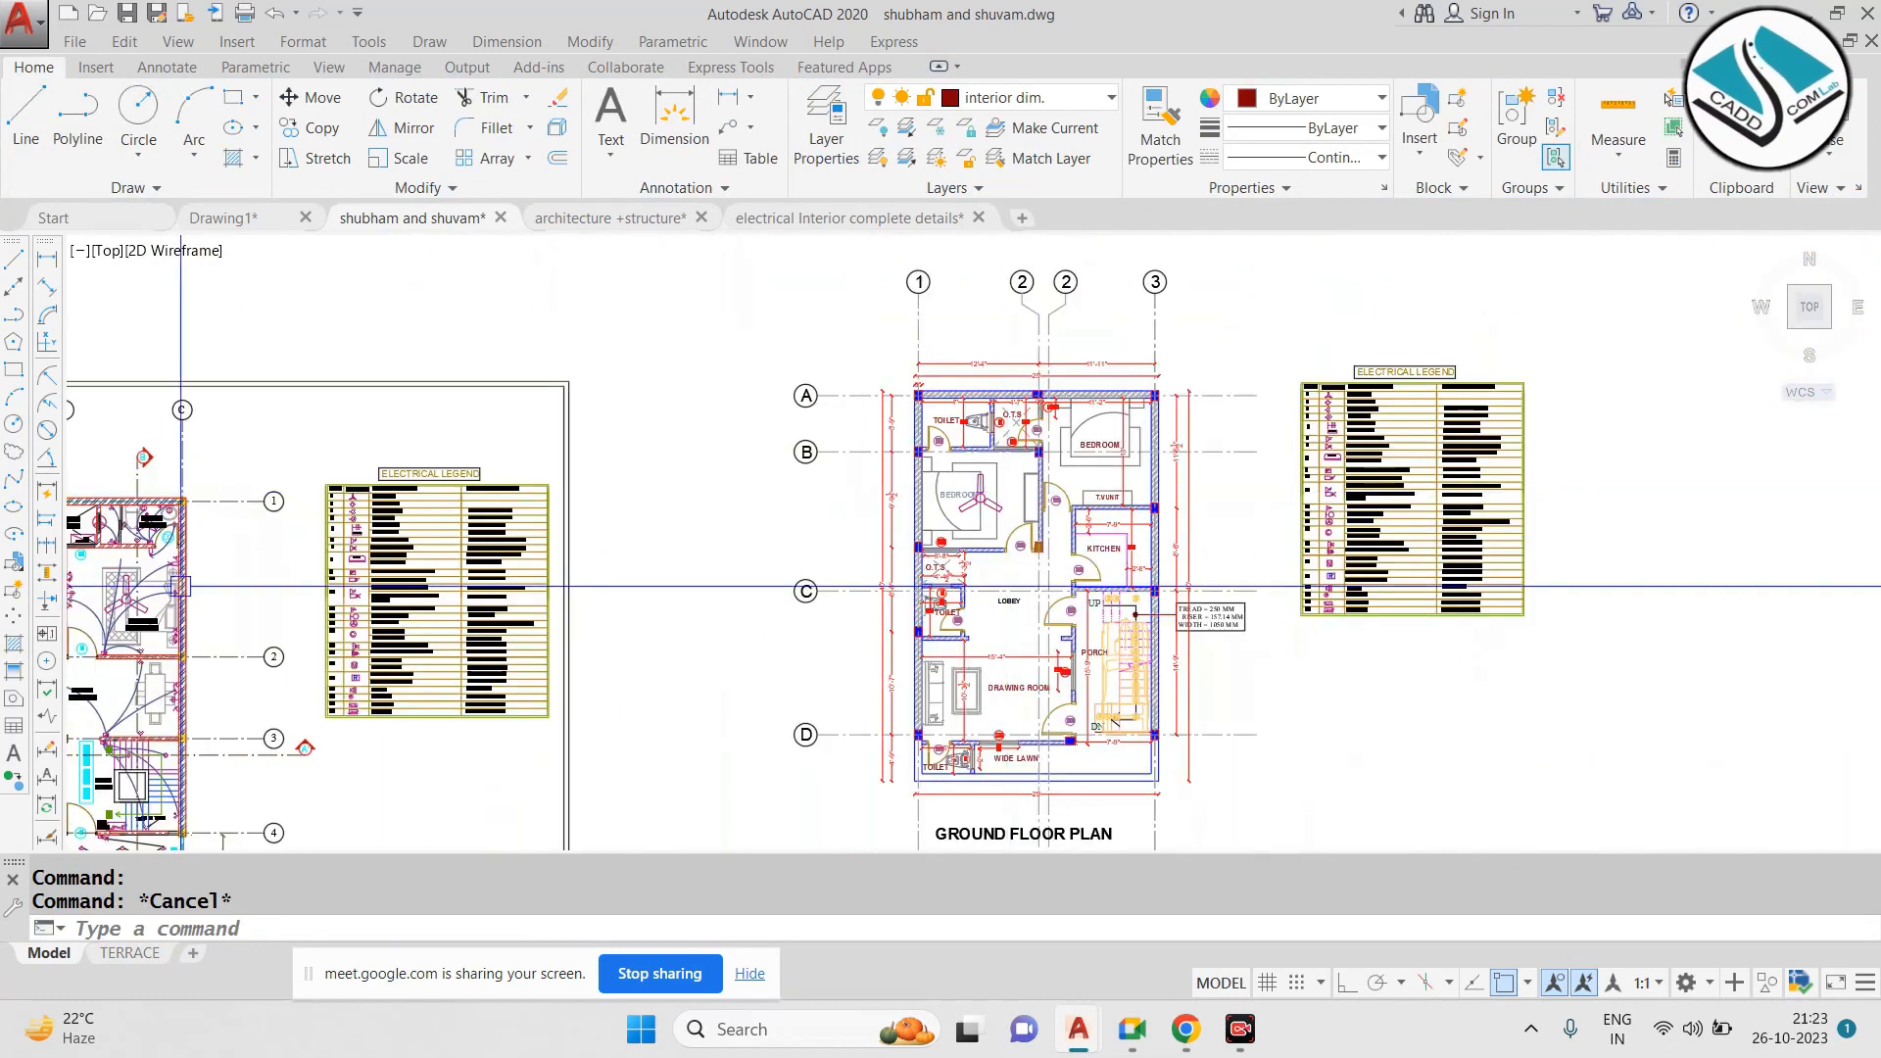
middle_click_drag(110, 599, 615, 501)
scroll(610, 513, "up", 6)
scroll(811, 458, "up", 4)
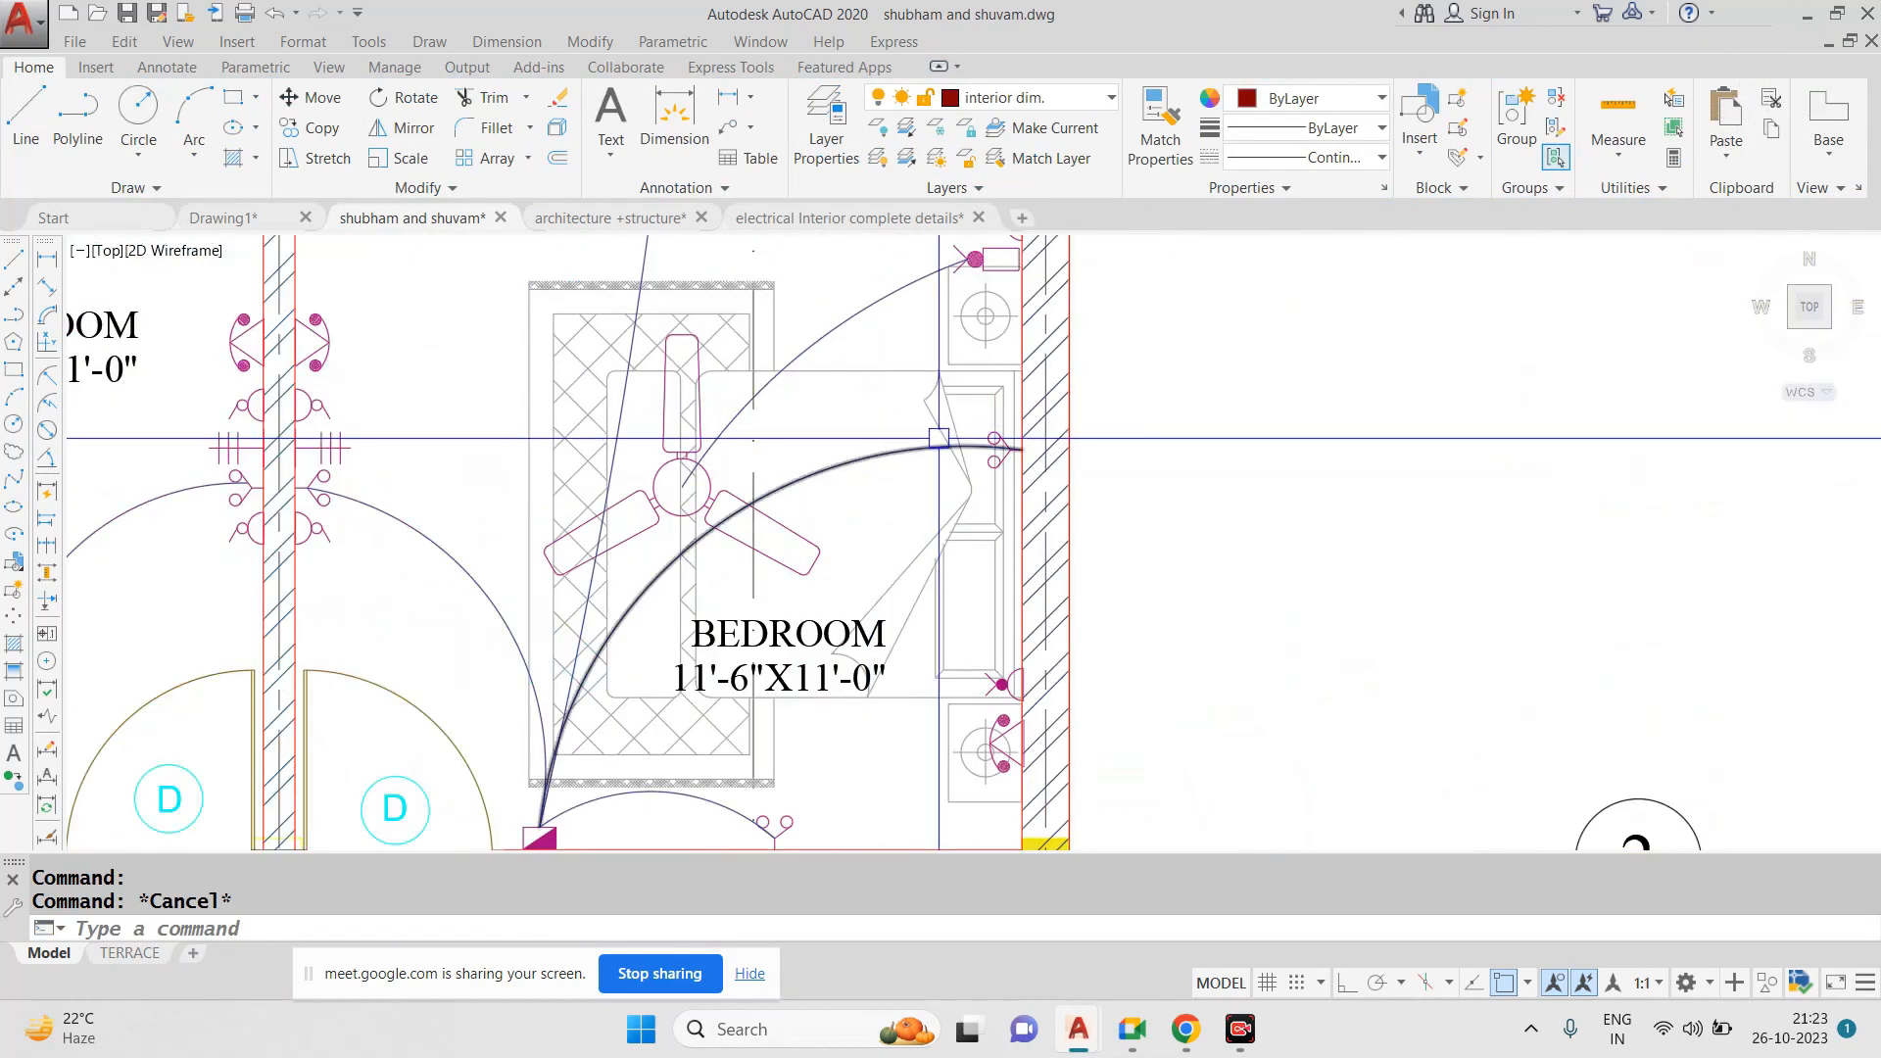
scroll(994, 442, "up", 3)
scroll(743, 517, "down", 3)
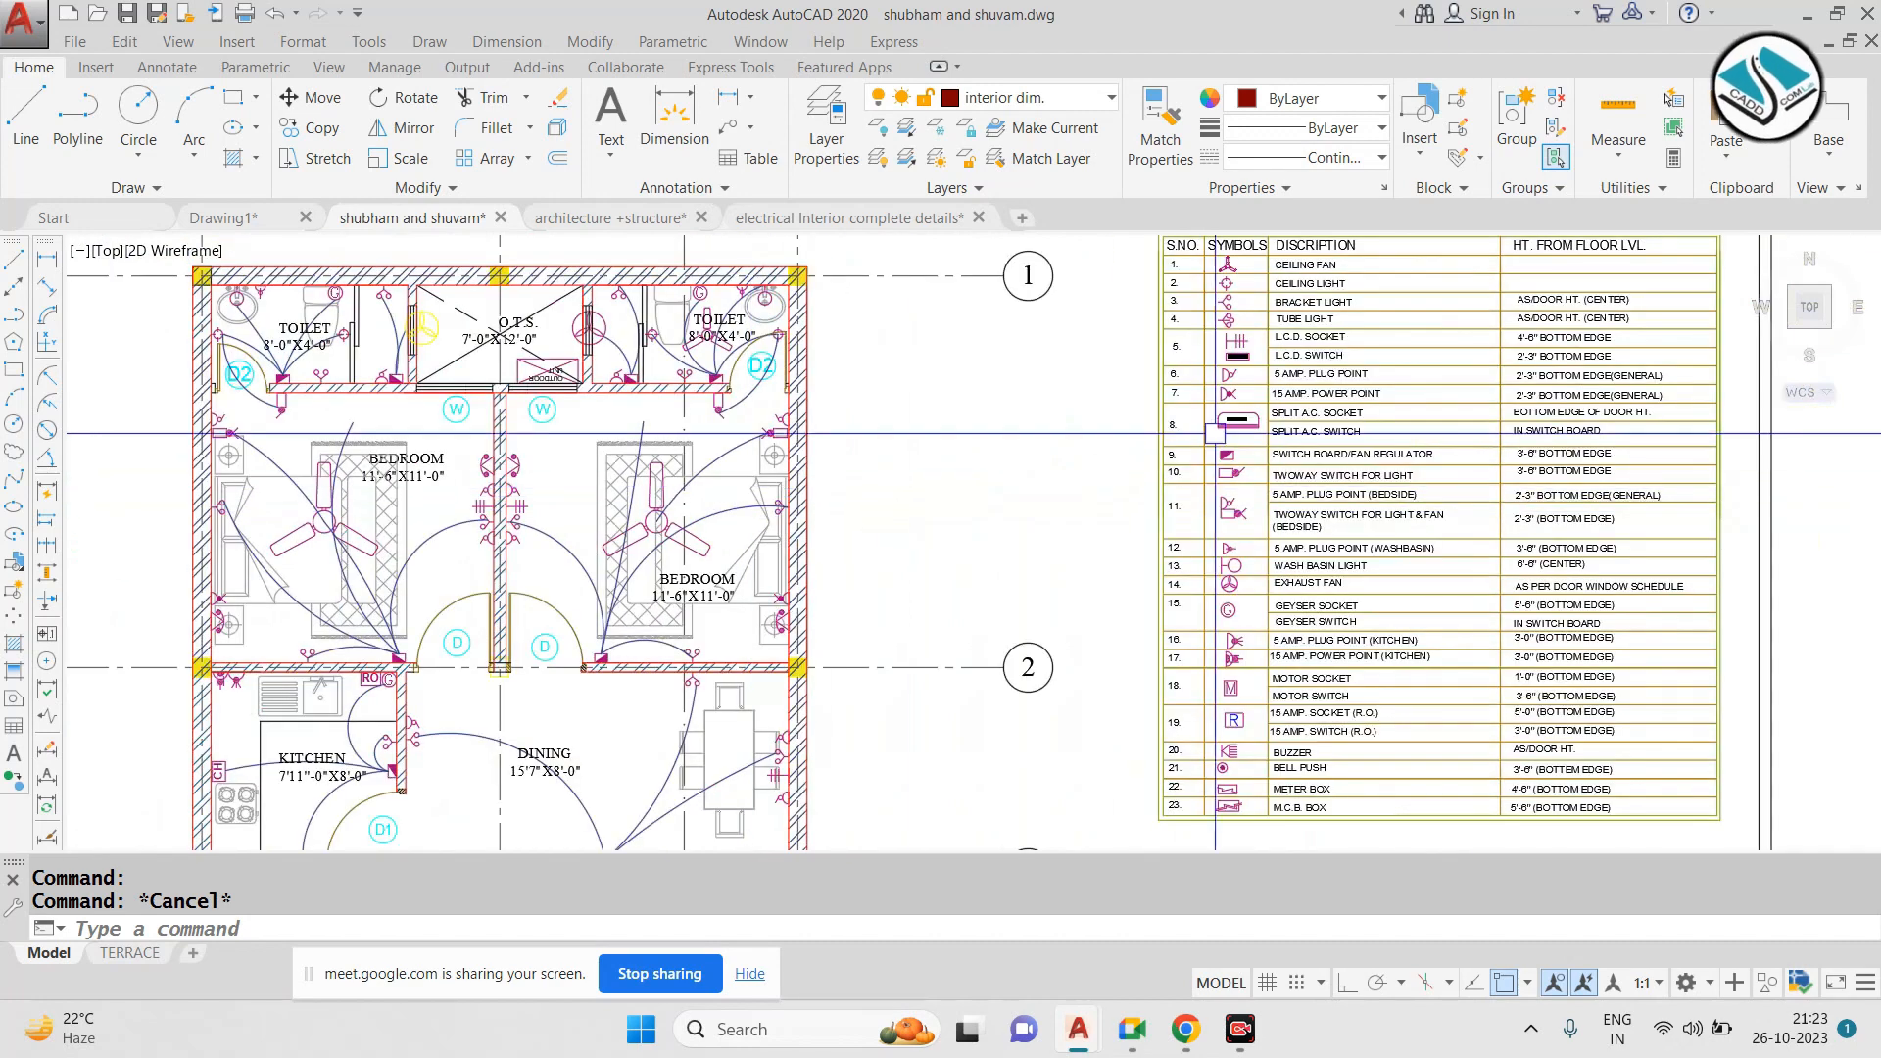
scroll(1080, 401, "up", 6)
middle_click_drag(1079, 402, 916, 454)
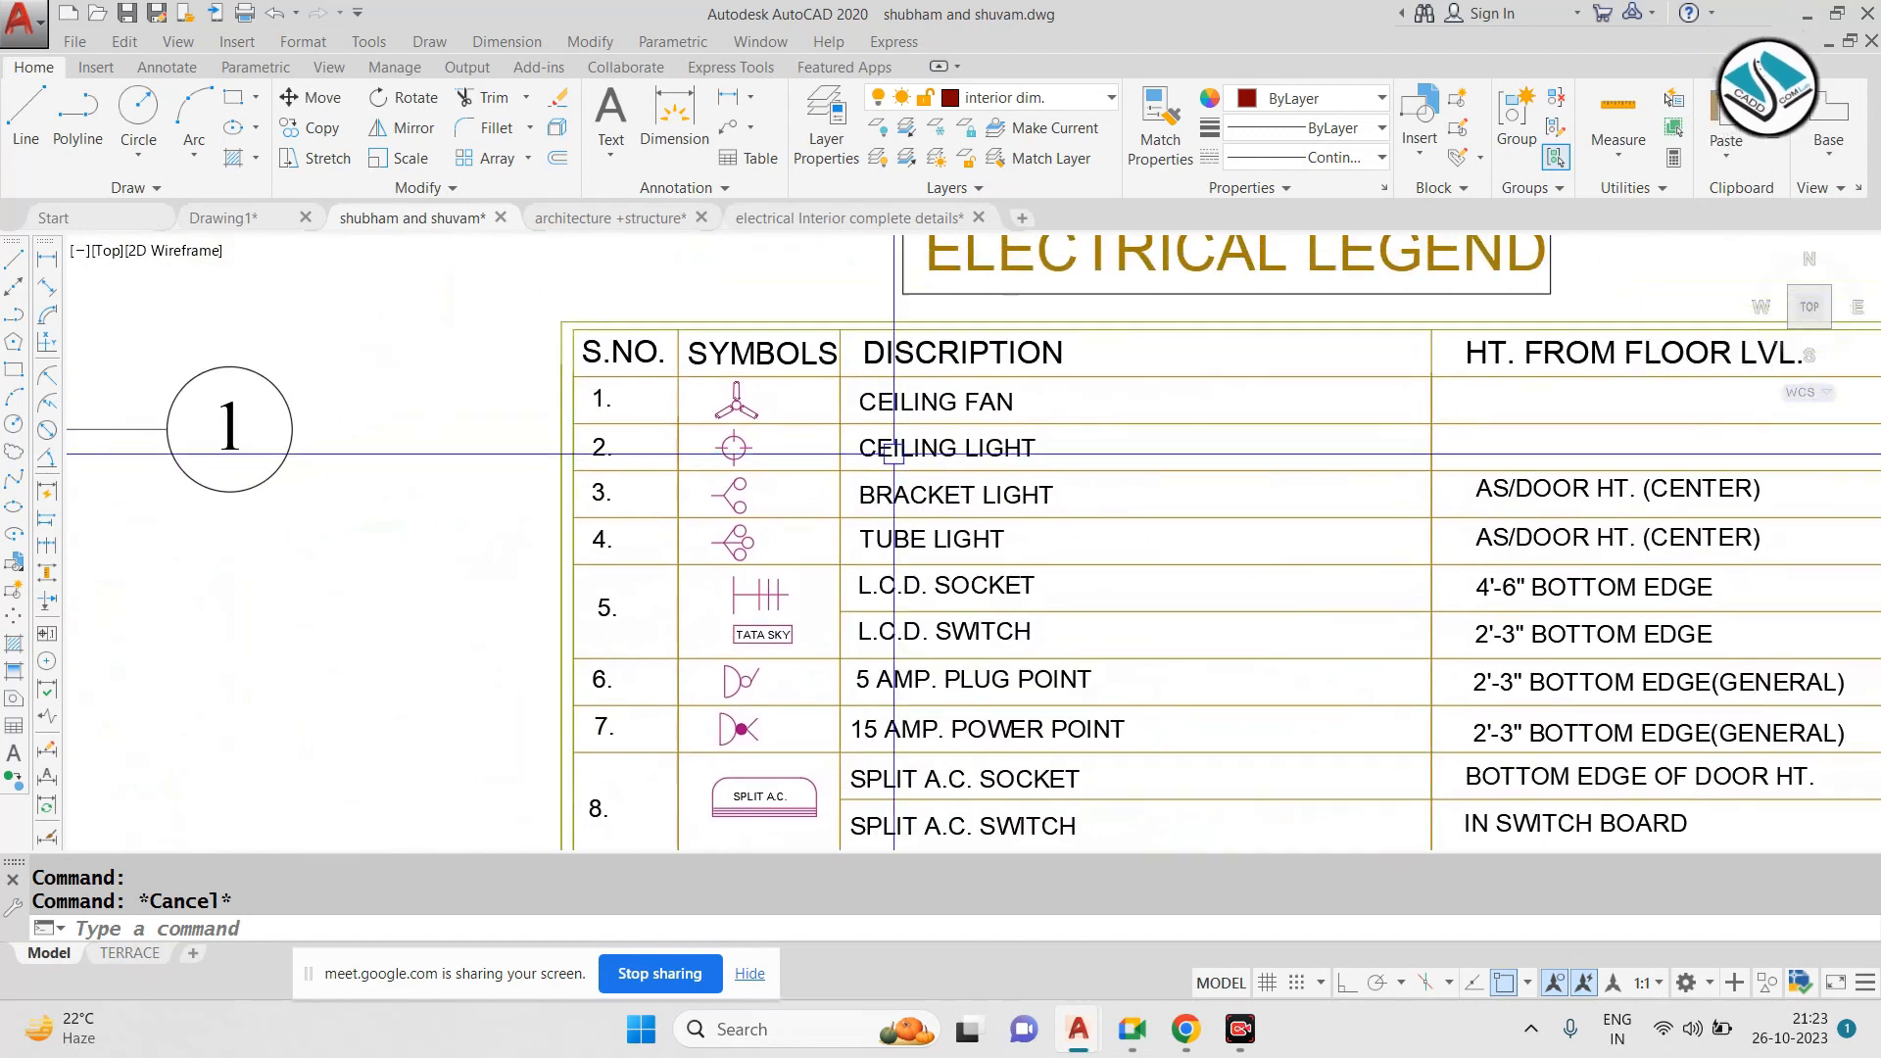
scroll(924, 475, "up", 2)
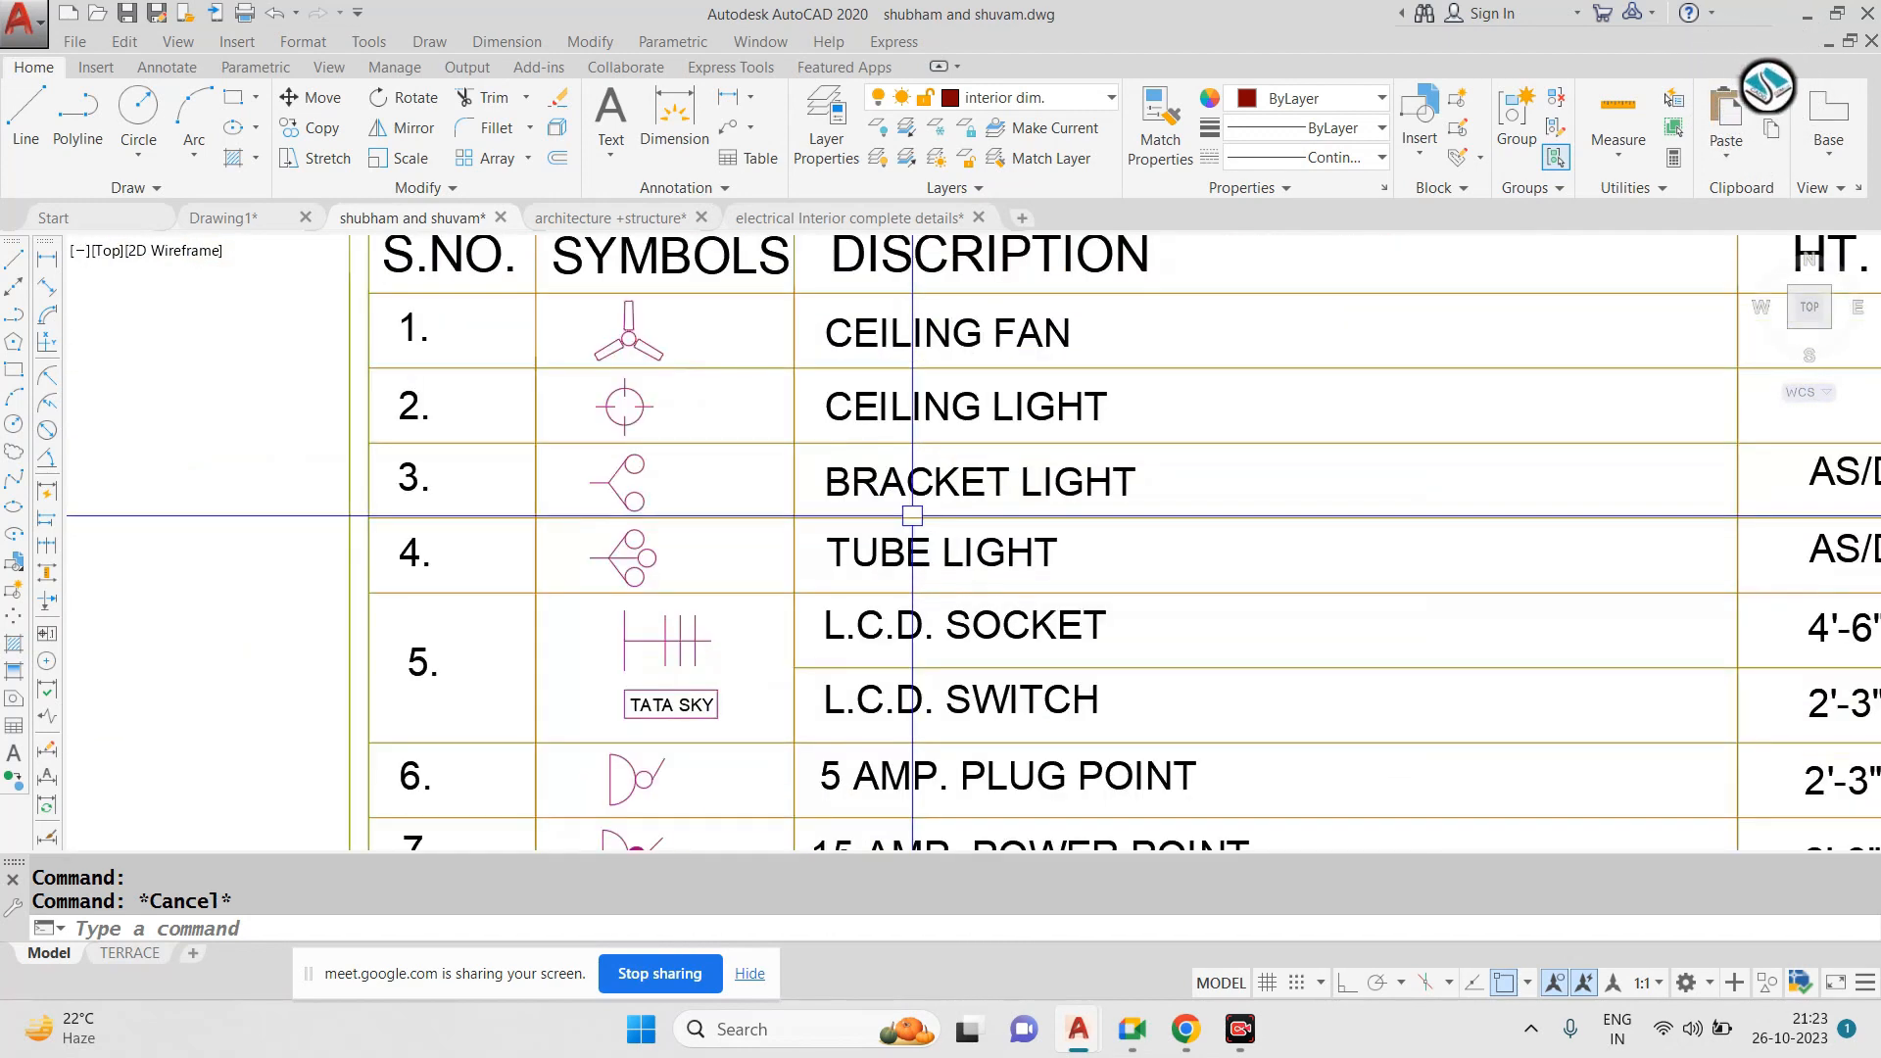
scroll(776, 429, "up", 2)
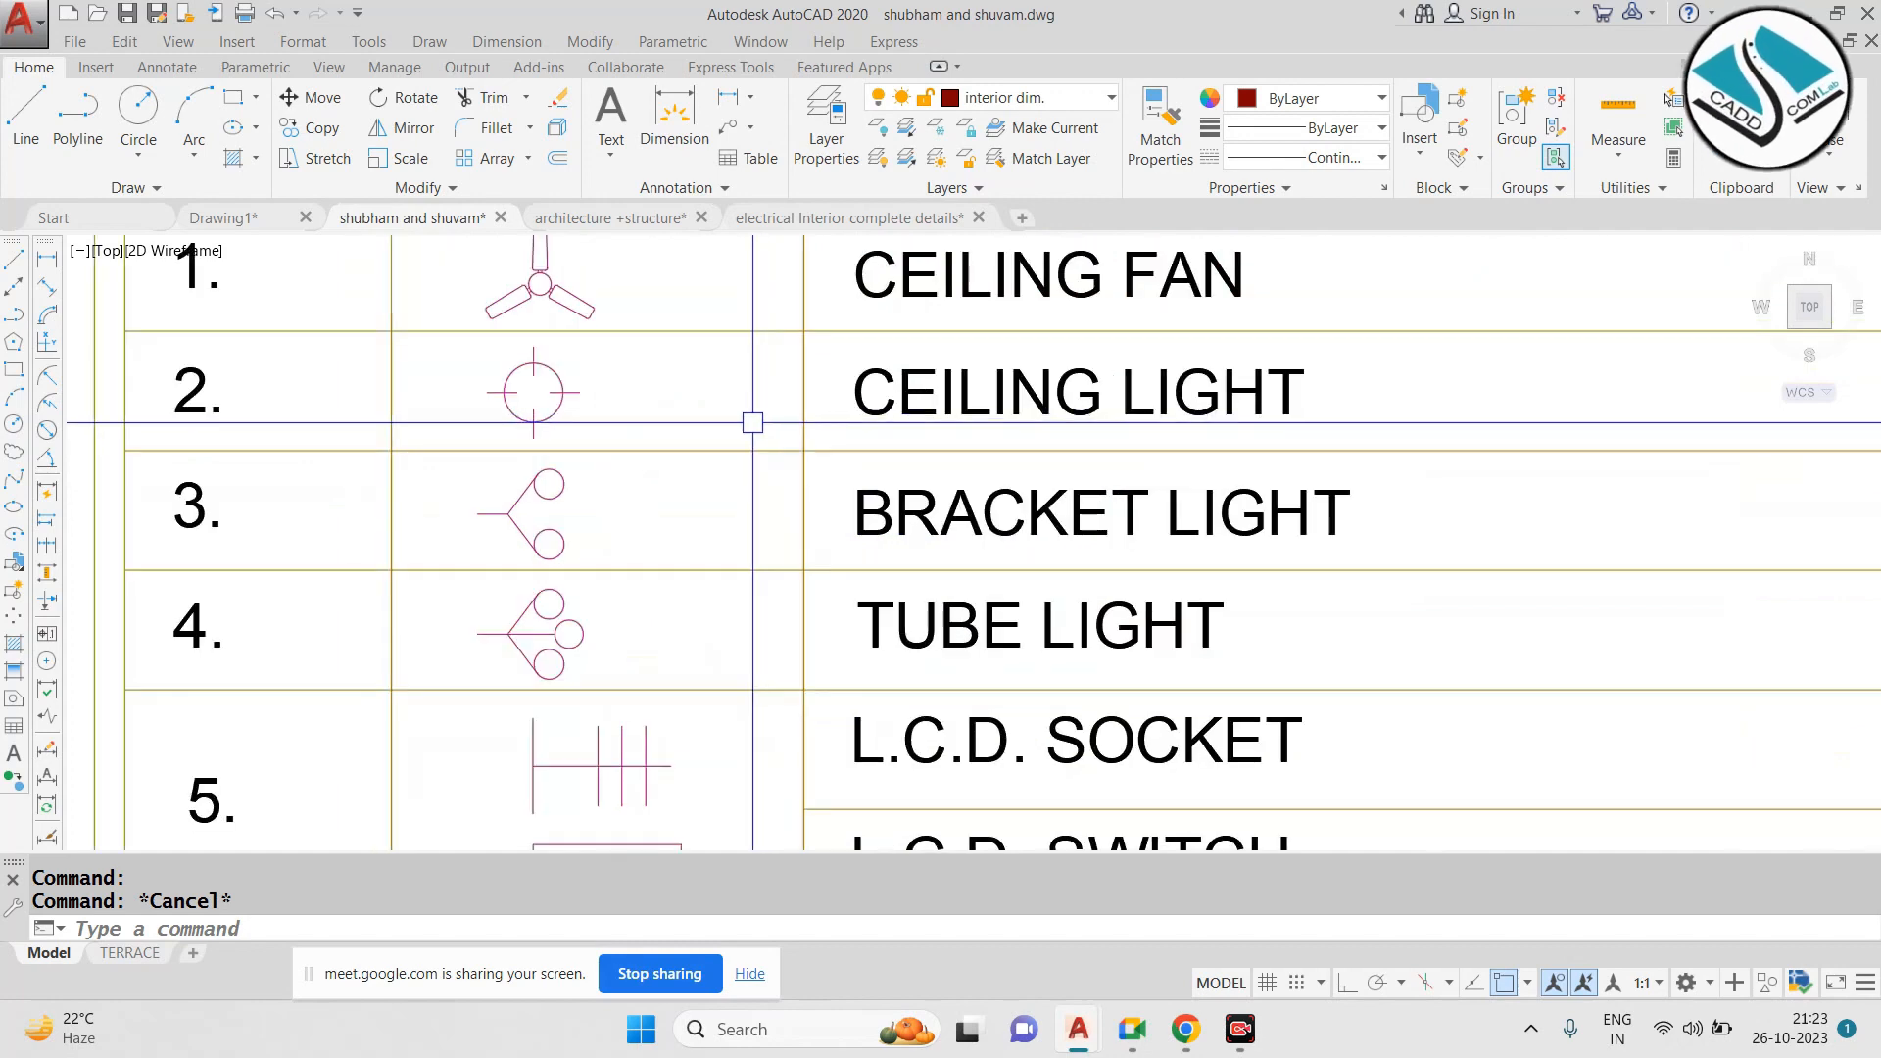
scroll(597, 505, "down", 2)
scroll(571, 621, "up", 4)
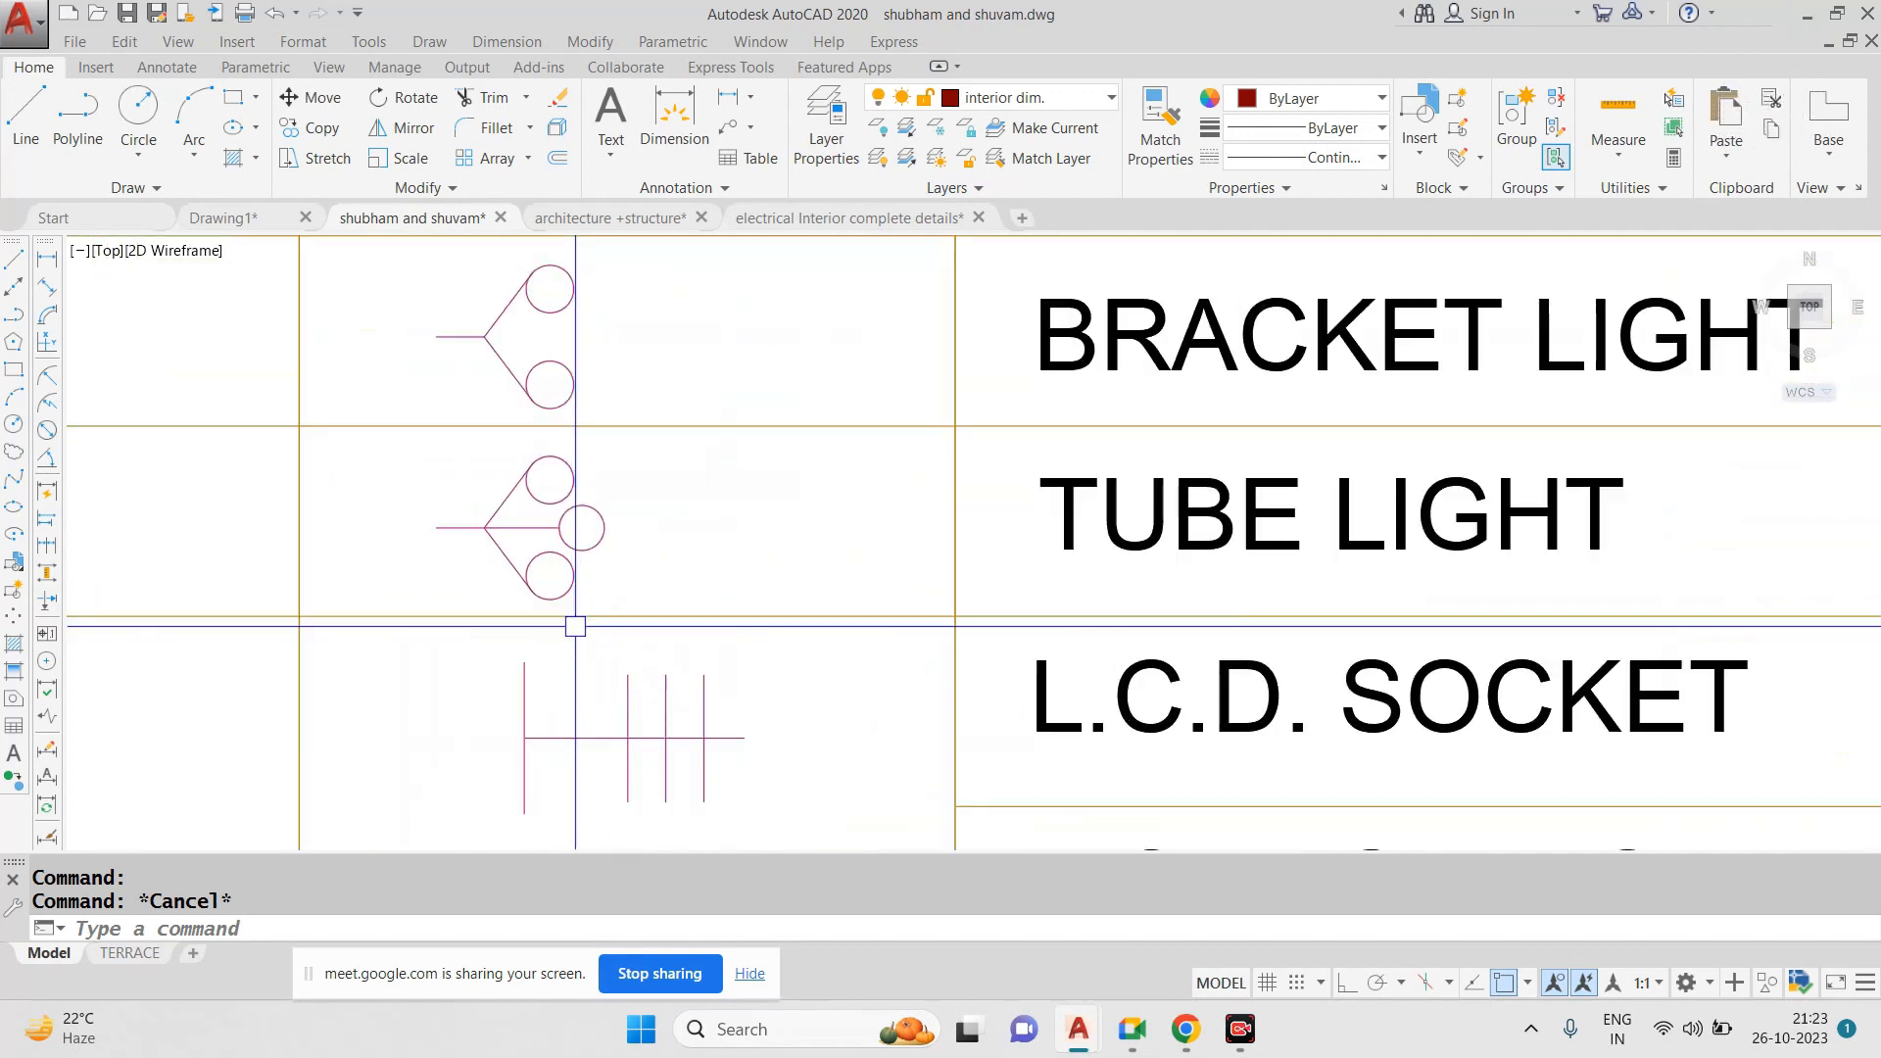
type("c")
key("Return")
middle_click_drag(663, 538, 758, 522)
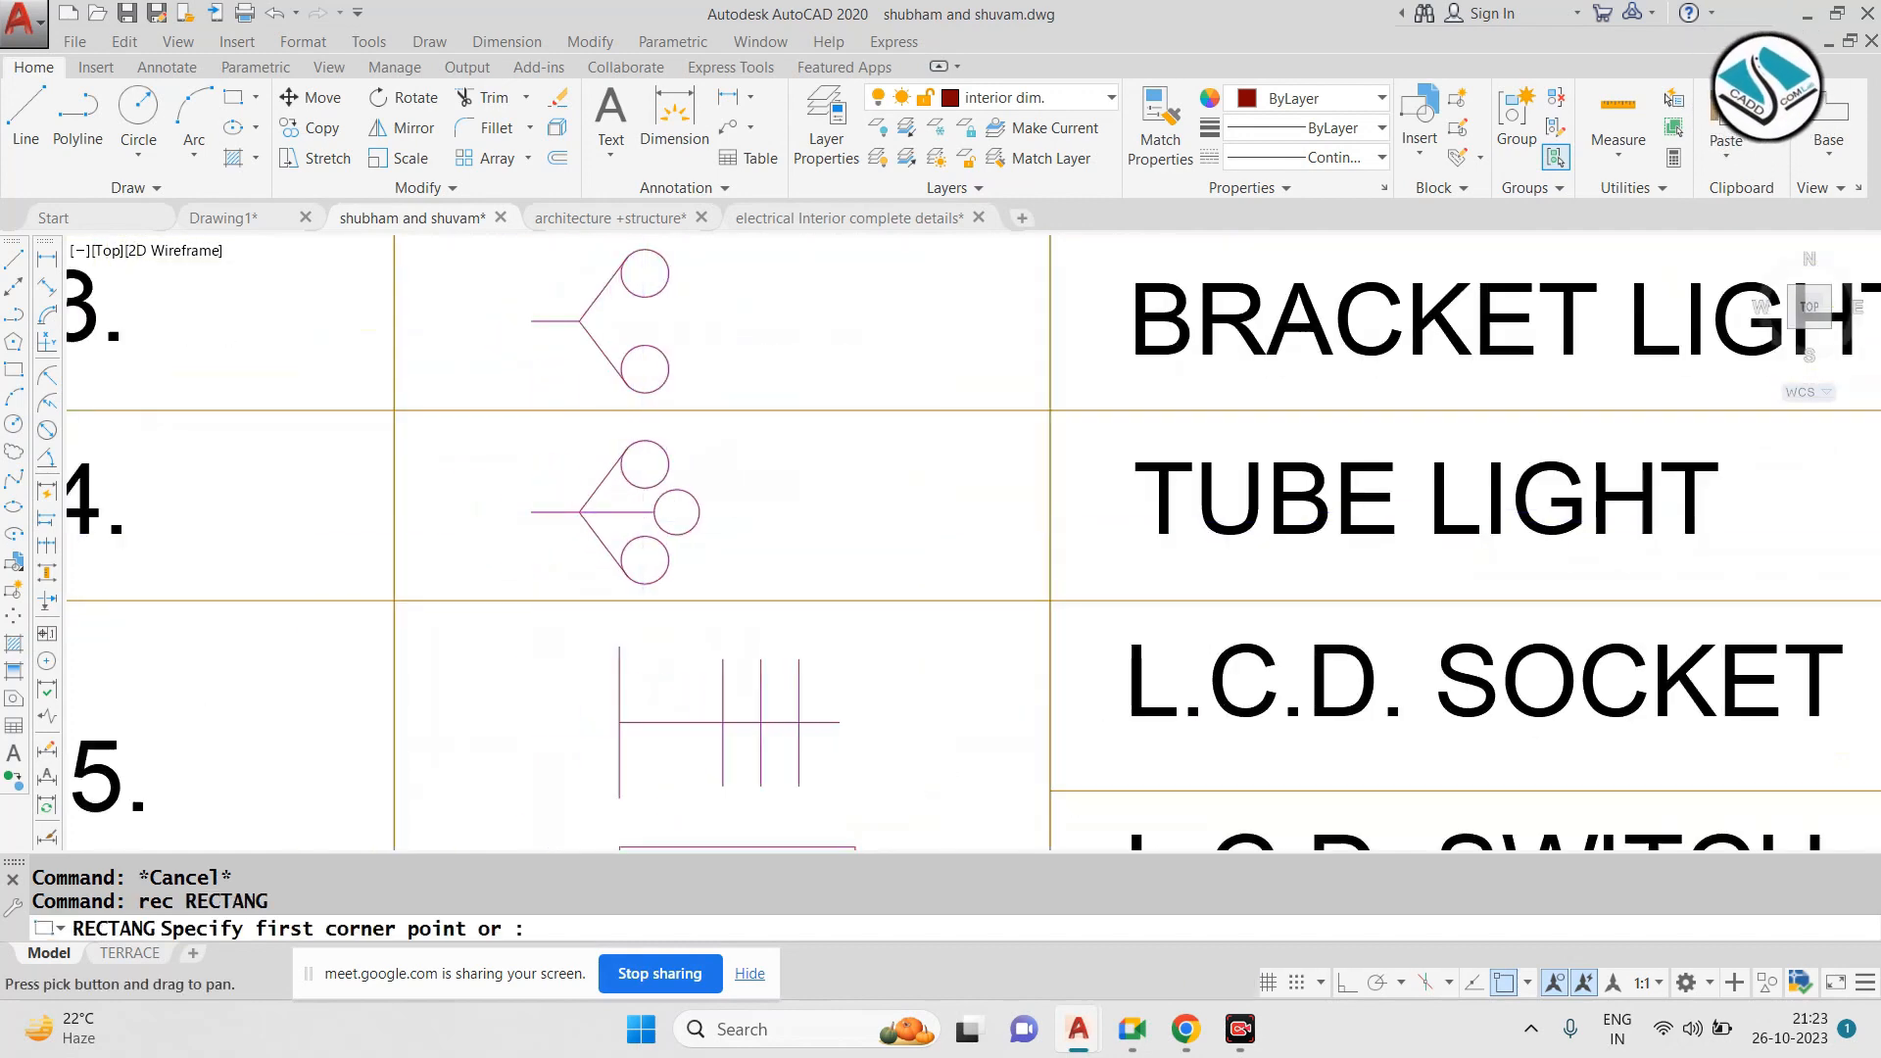
key("Escape")
Move the three-circle TUBE LIGHT symbol toward the serial number column to free space in its legend cell
left_click(576, 541)
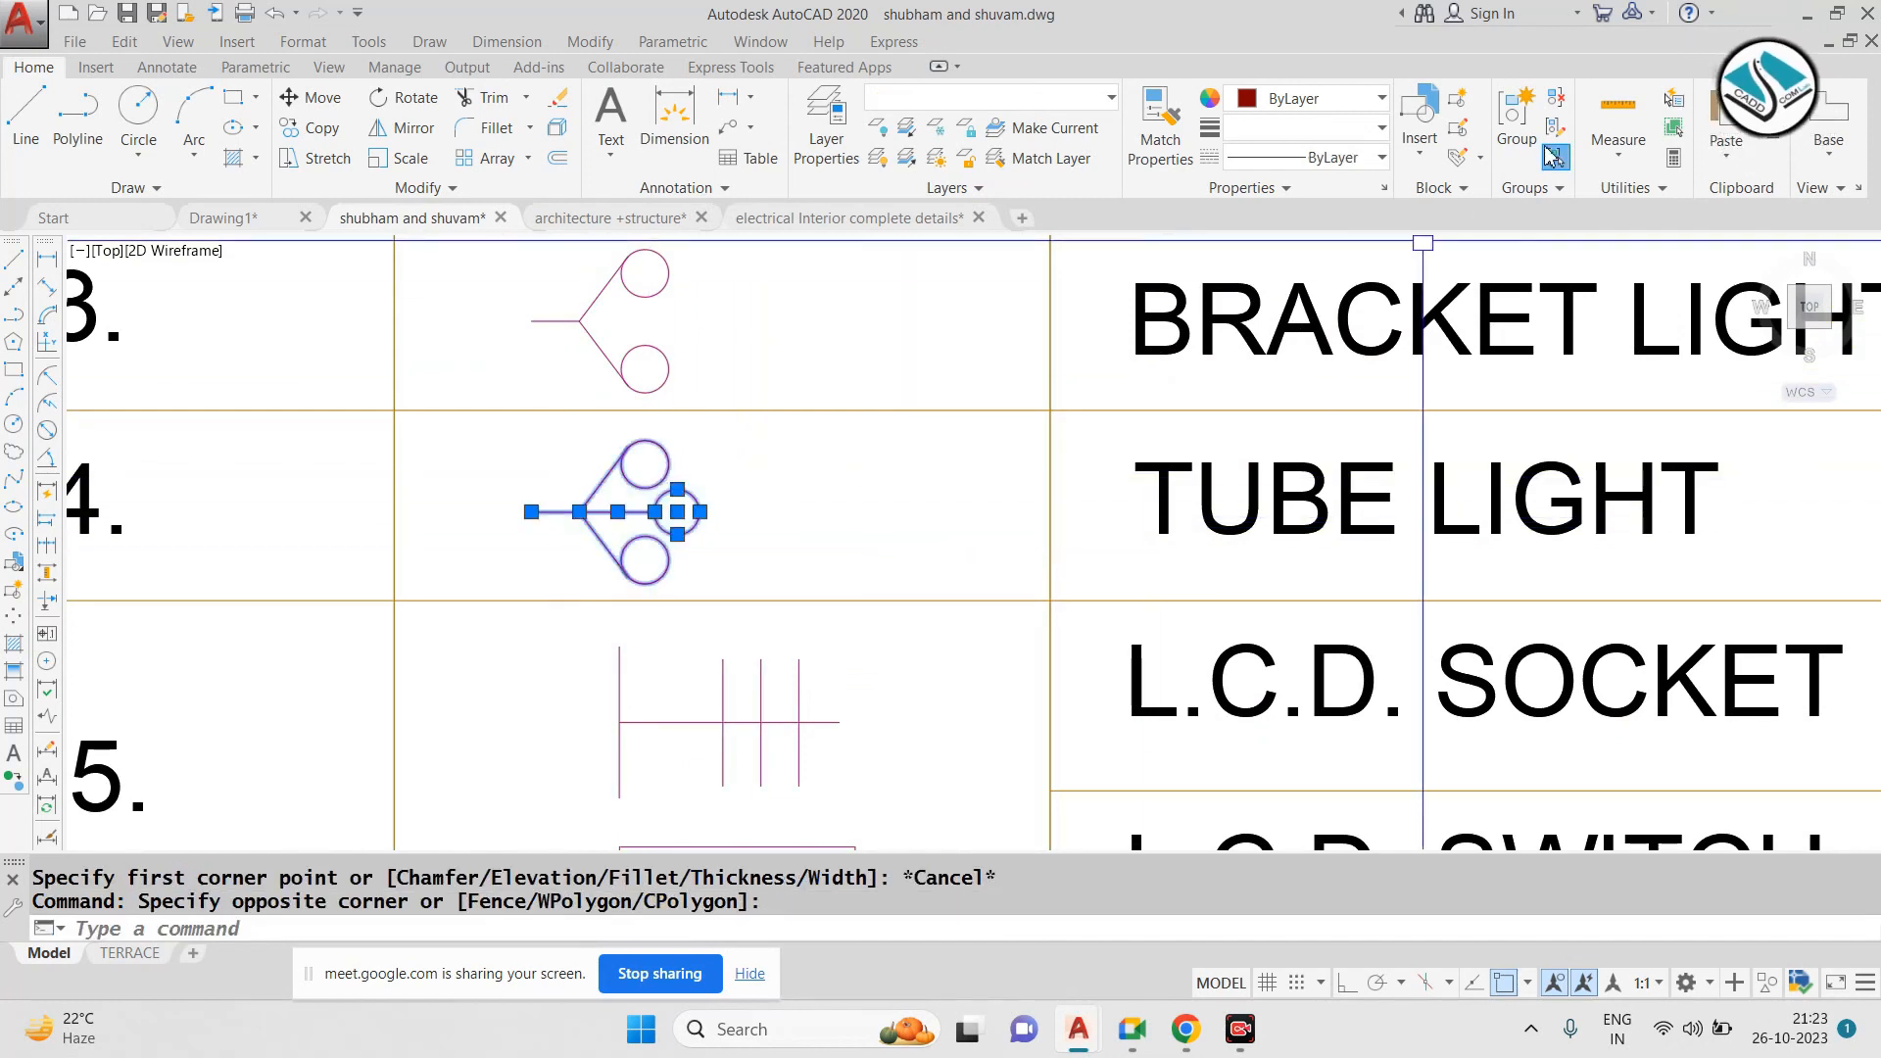
left_click(1517, 117)
left_click(706, 537)
left_click(569, 569)
type("m")
key("Return")
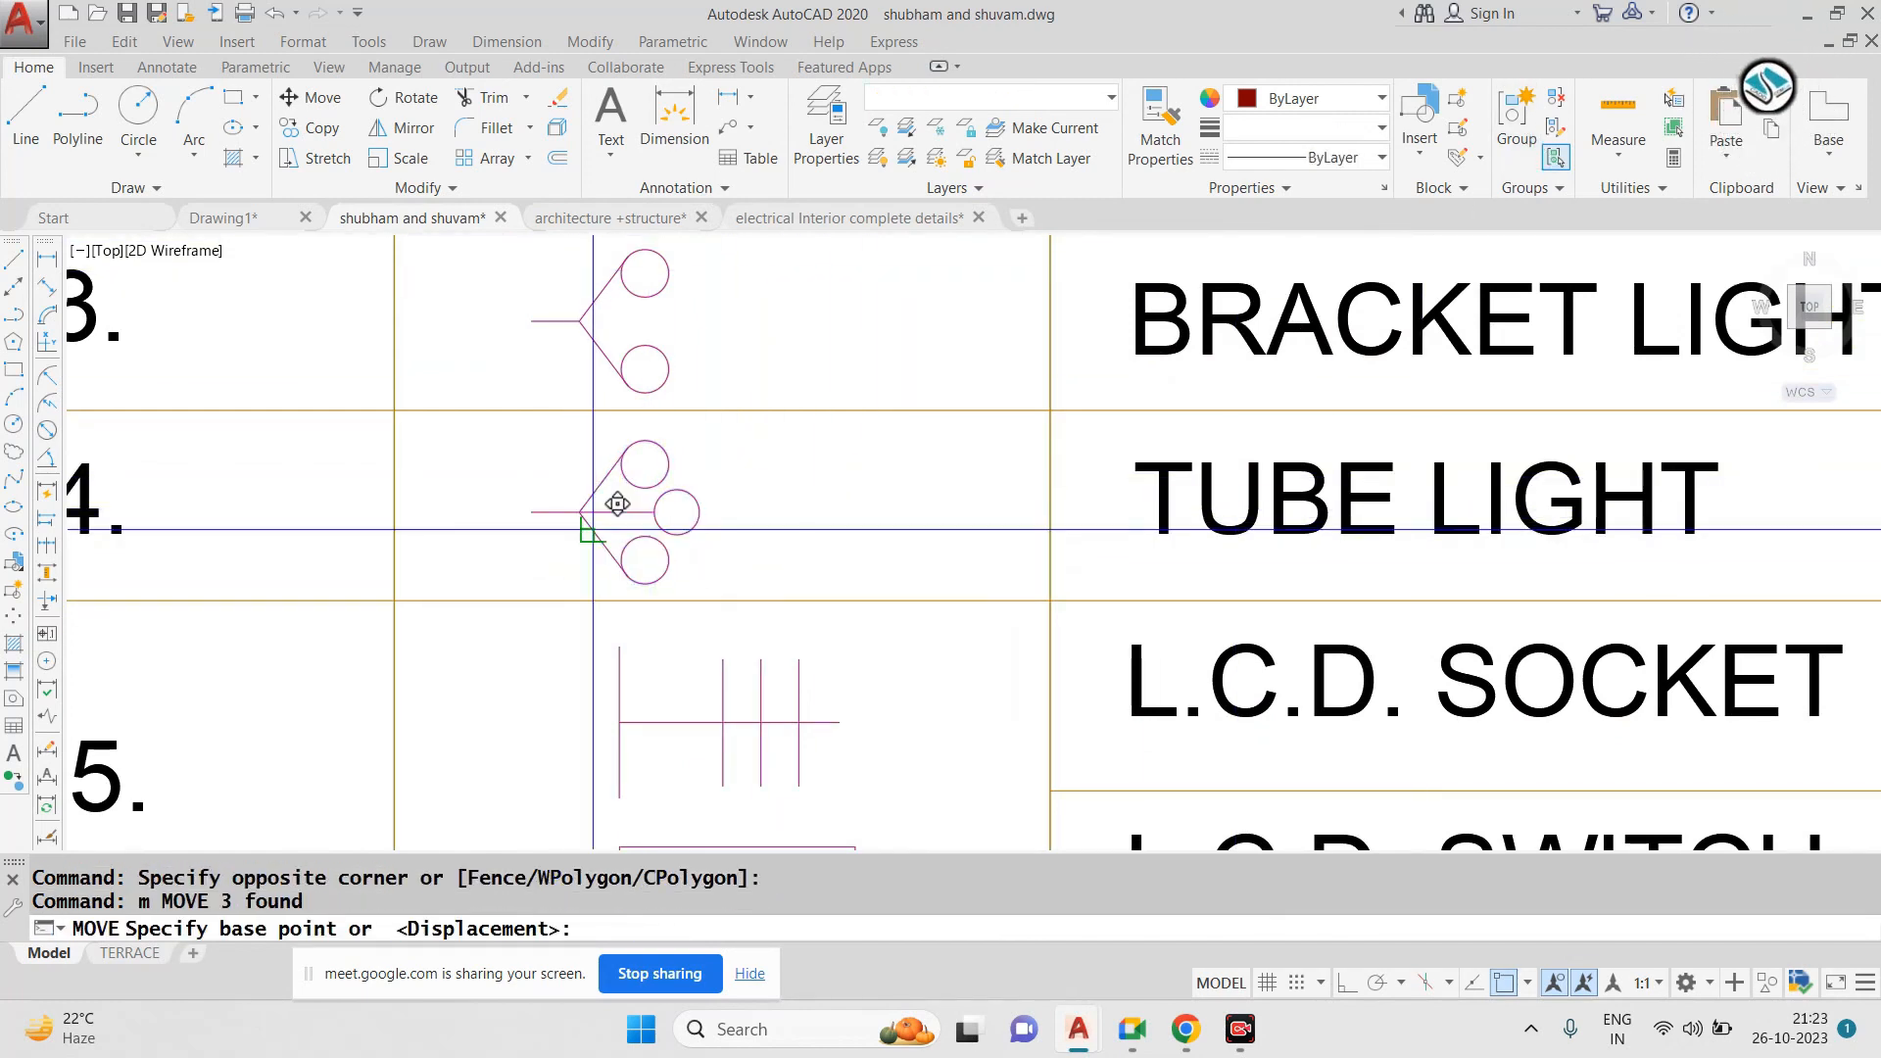
left_click(613, 505)
left_click(494, 507)
Draw a long thin horizontal rectangle beside the three-circle symbol in the TUBE LIGHT row of the legend
type("rec")
key("Return")
left_click(647, 500)
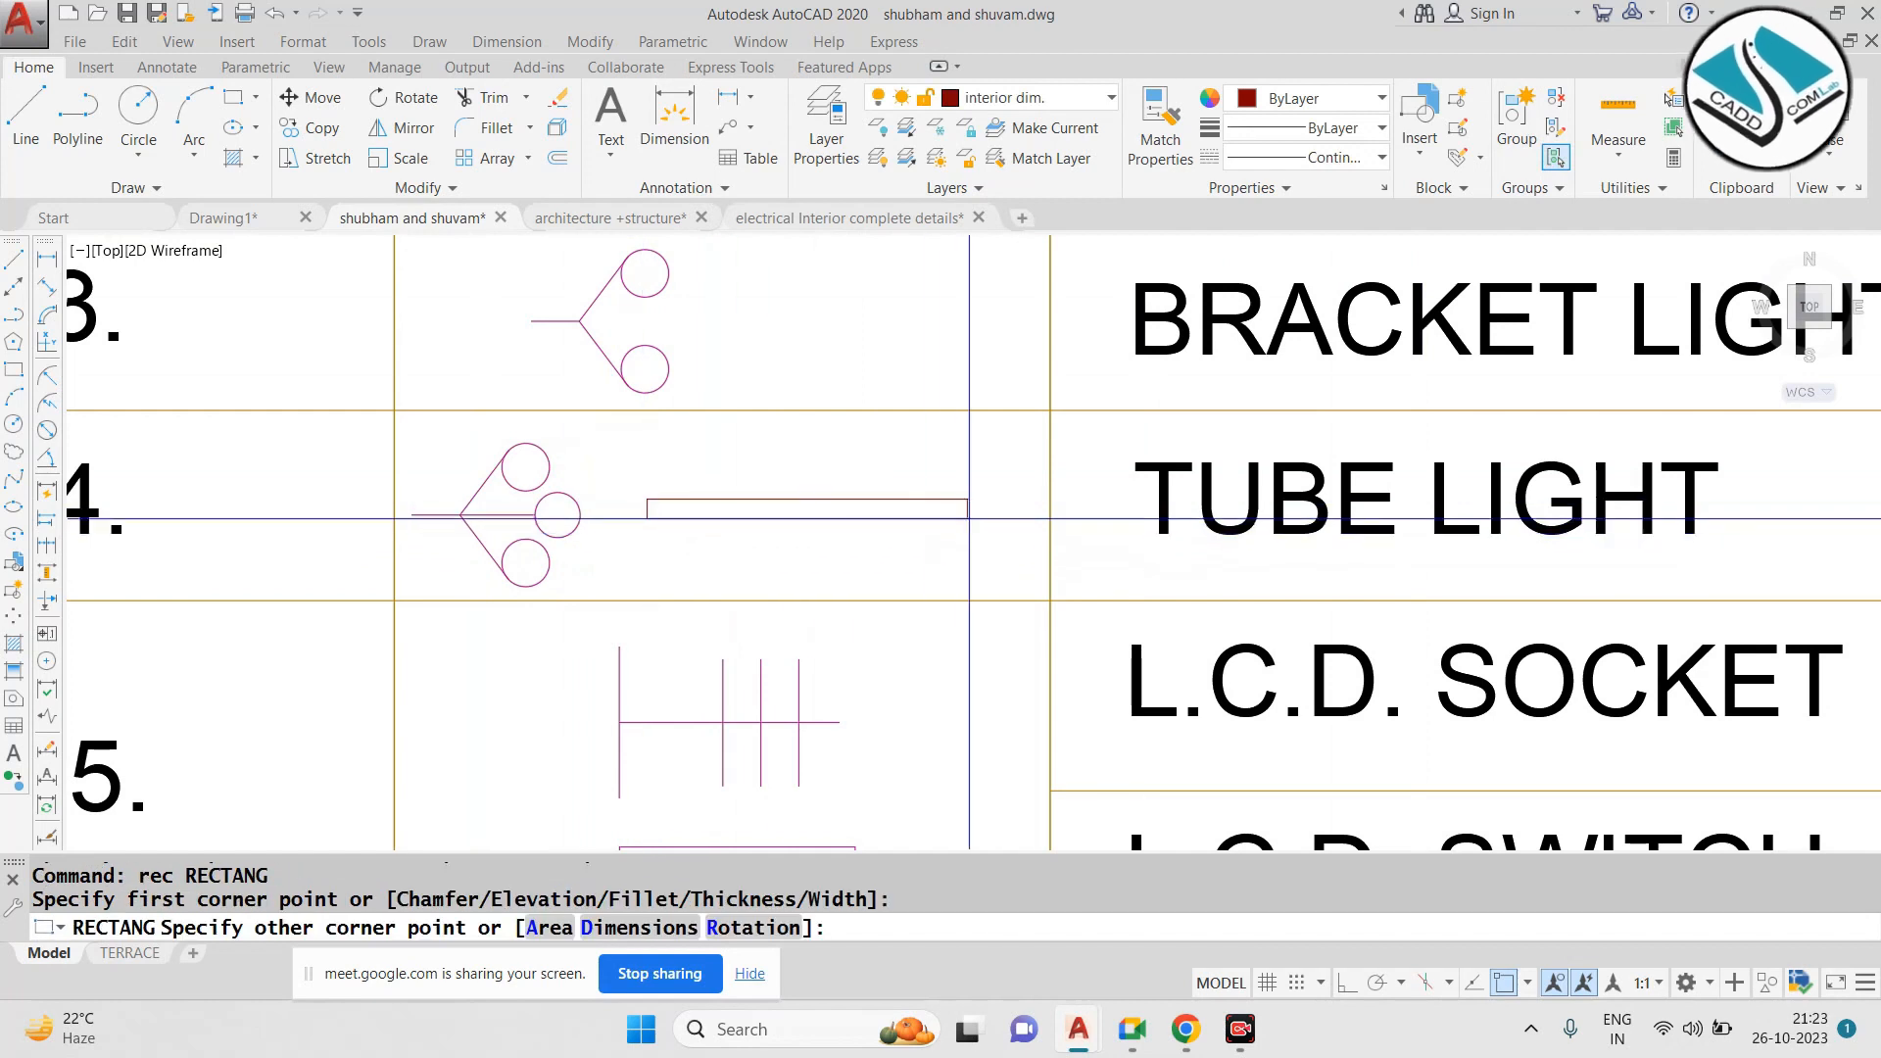
left_click(987, 516)
Draw a slightly shorter, thinner rectangle along the upper edge of the new tube light rectangle
type("rec")
key("Return")
scroll(674, 488, "up", 3)
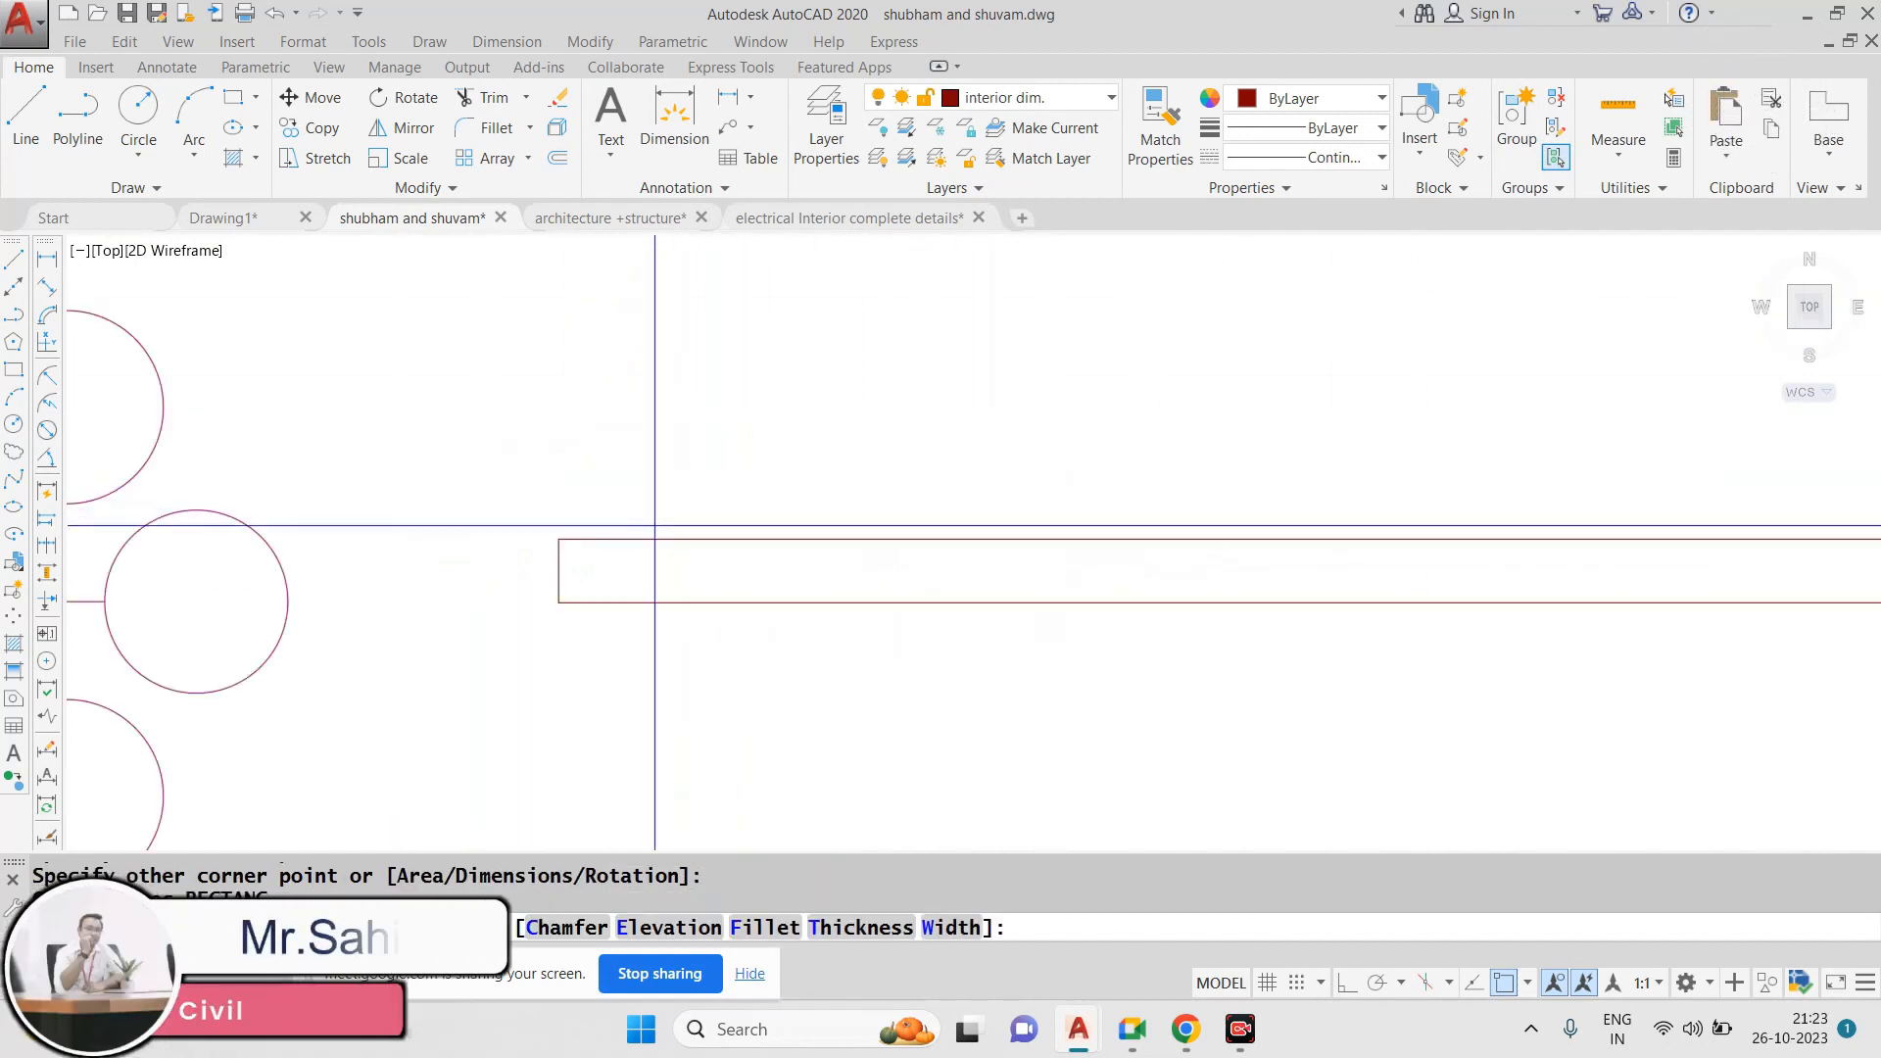
left_click(644, 538)
scroll(633, 536, "down", 2)
scroll(1077, 538, "up", 2)
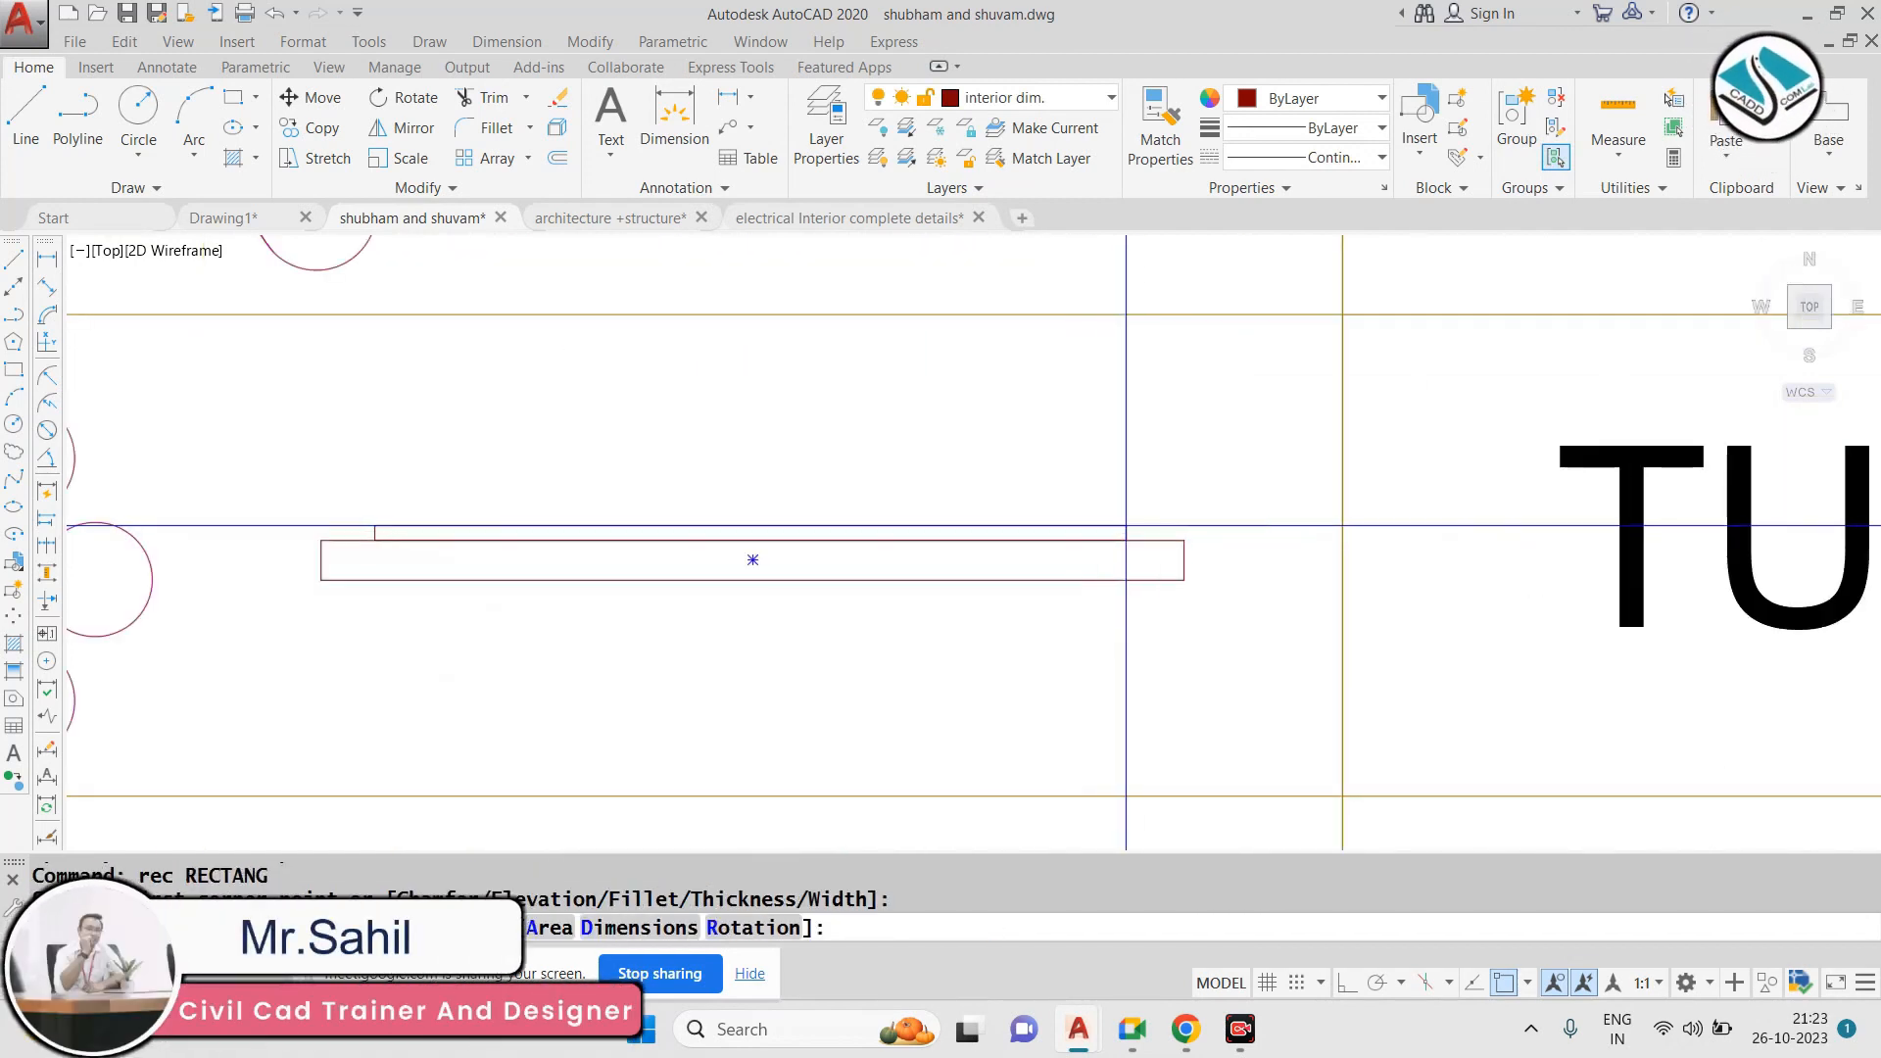
scroll(1144, 526, "down", 6)
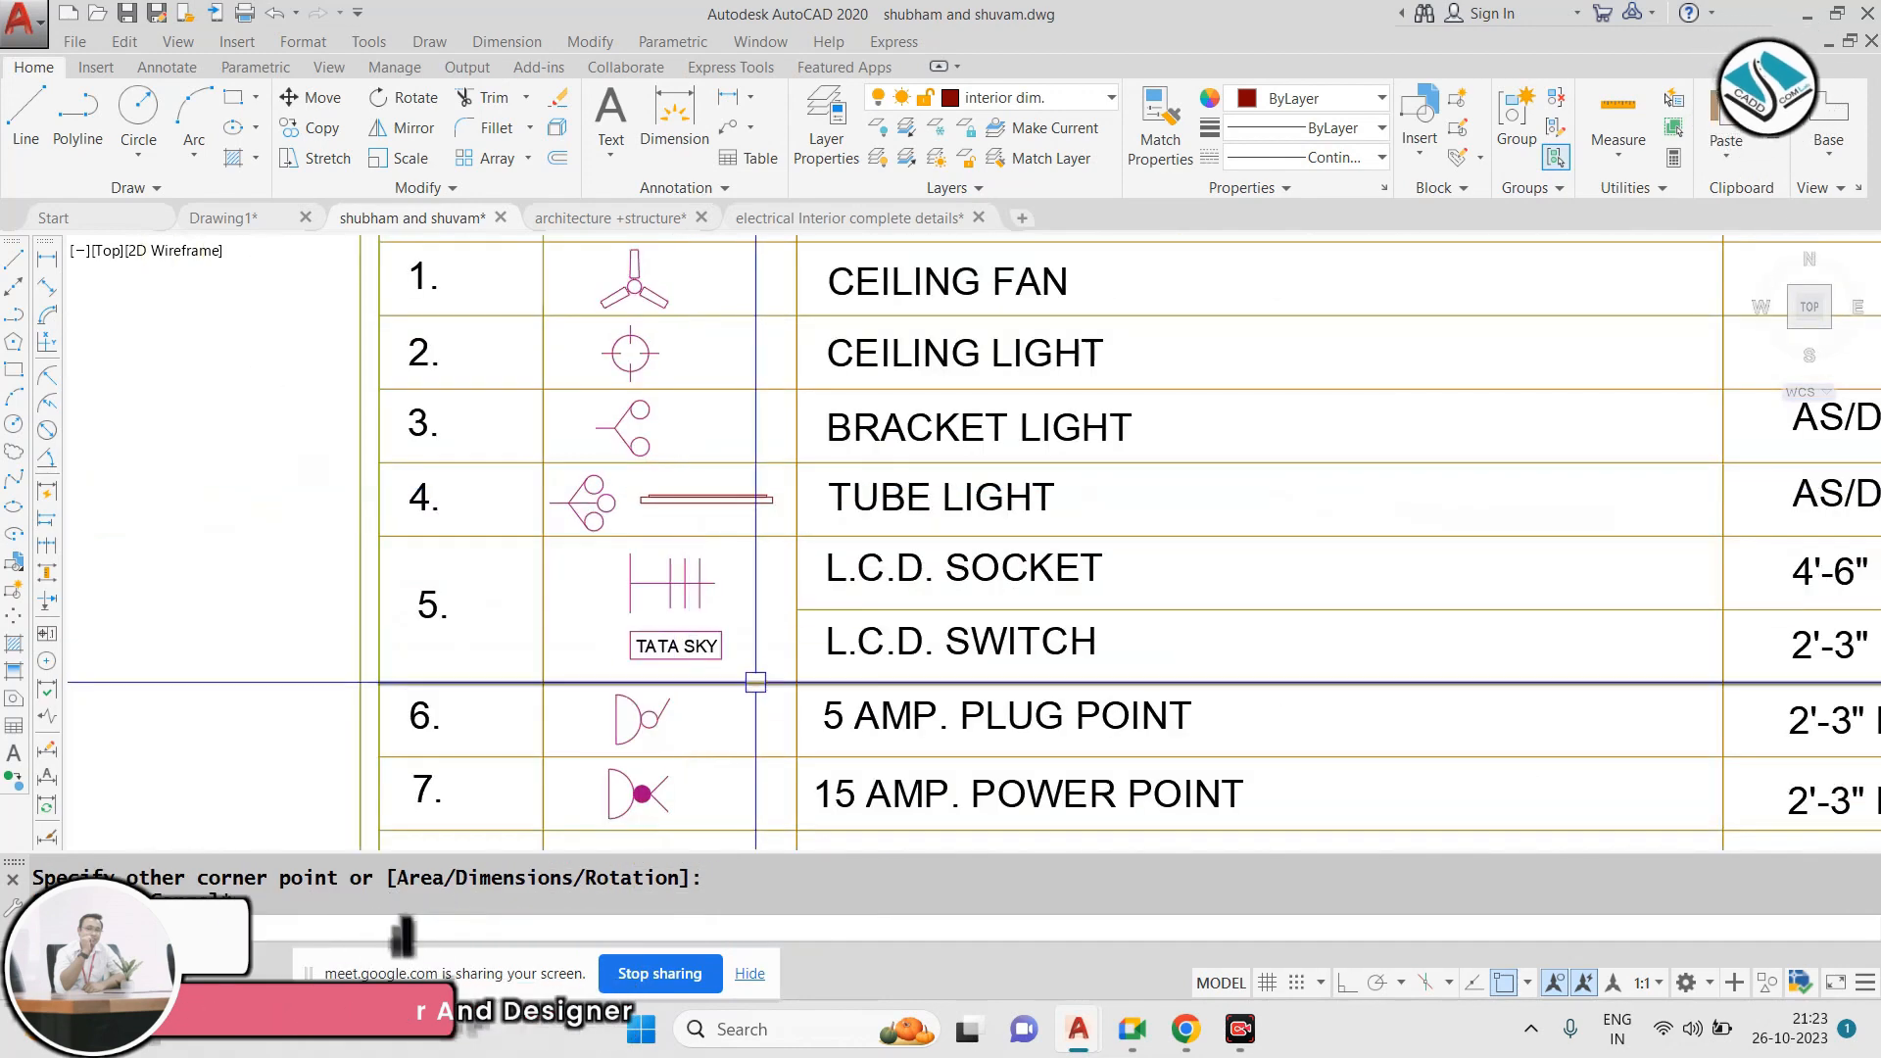
scroll(747, 672, "up", 2)
key("Escape")
Compare the wall fixtures in the reference plan's bedroom with the fan, light and L.C.D. rows of the legend
scroll(688, 522, "up", 4)
scroll(688, 522, "down", 6)
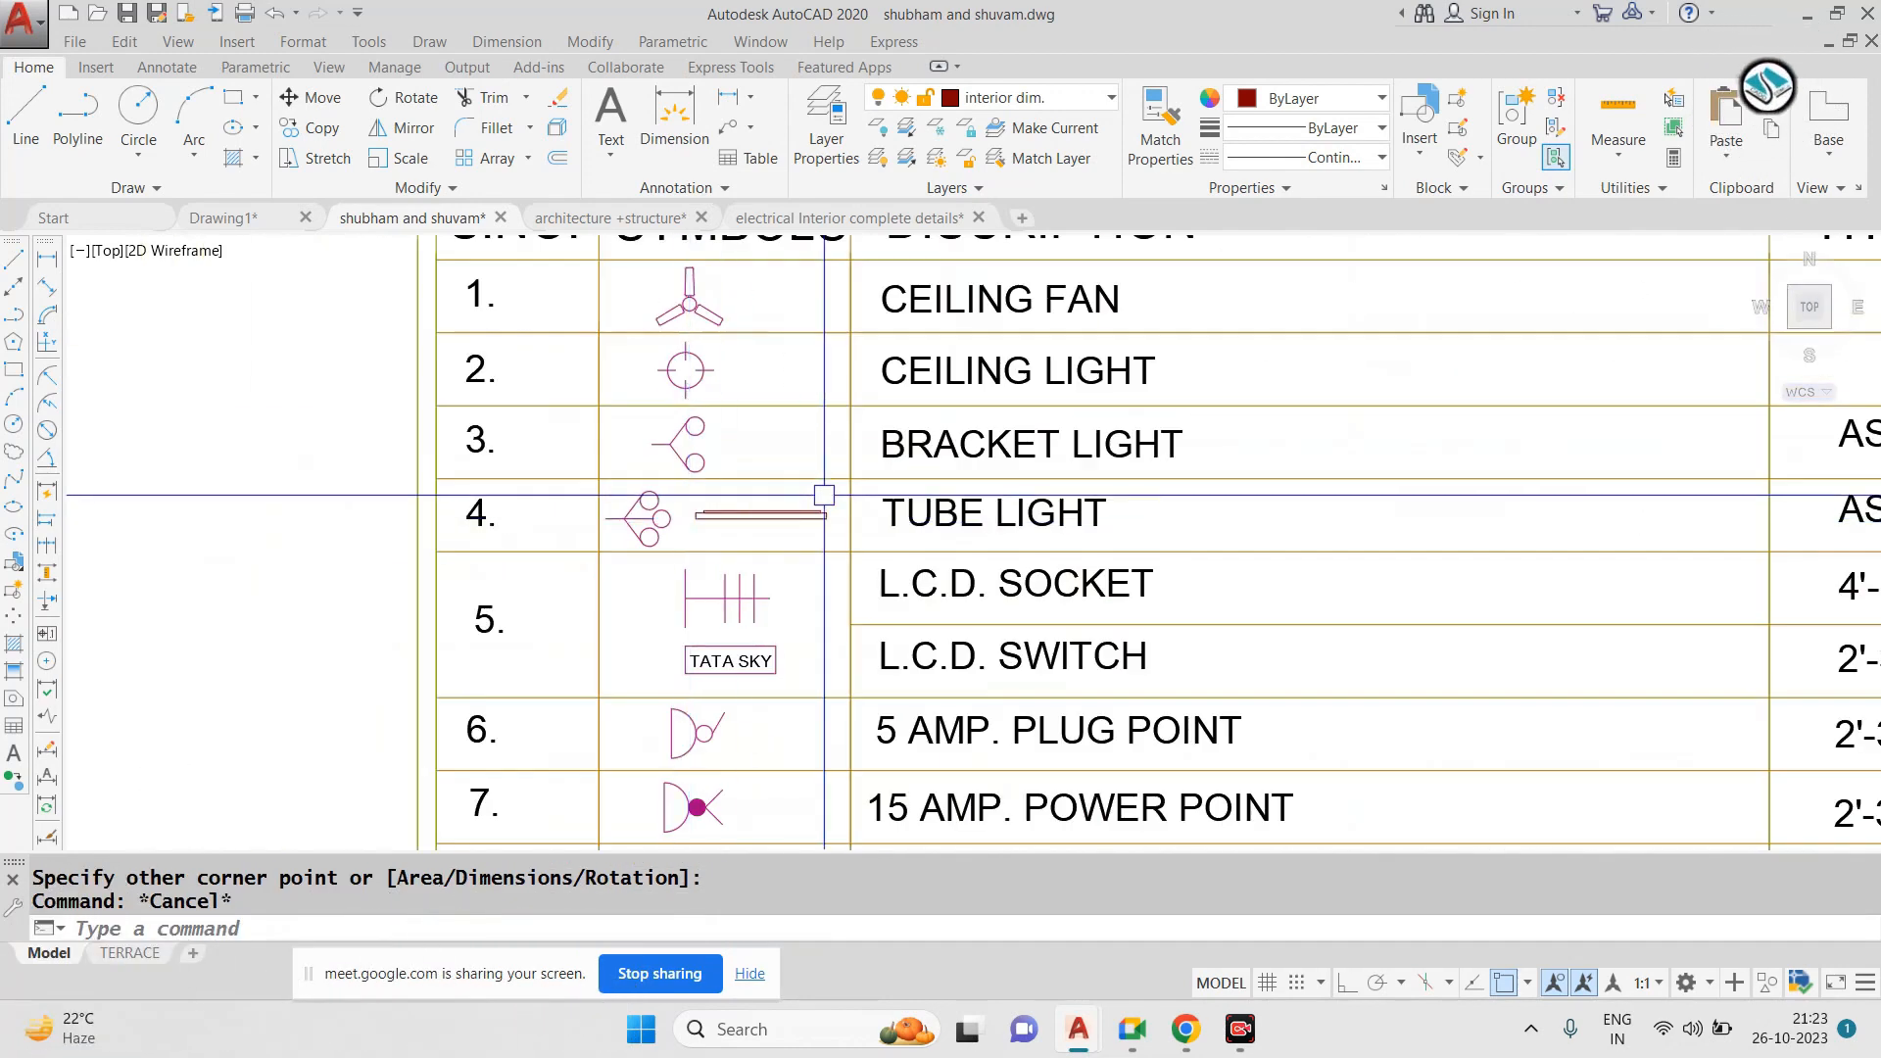
scroll(823, 495, "up", 3)
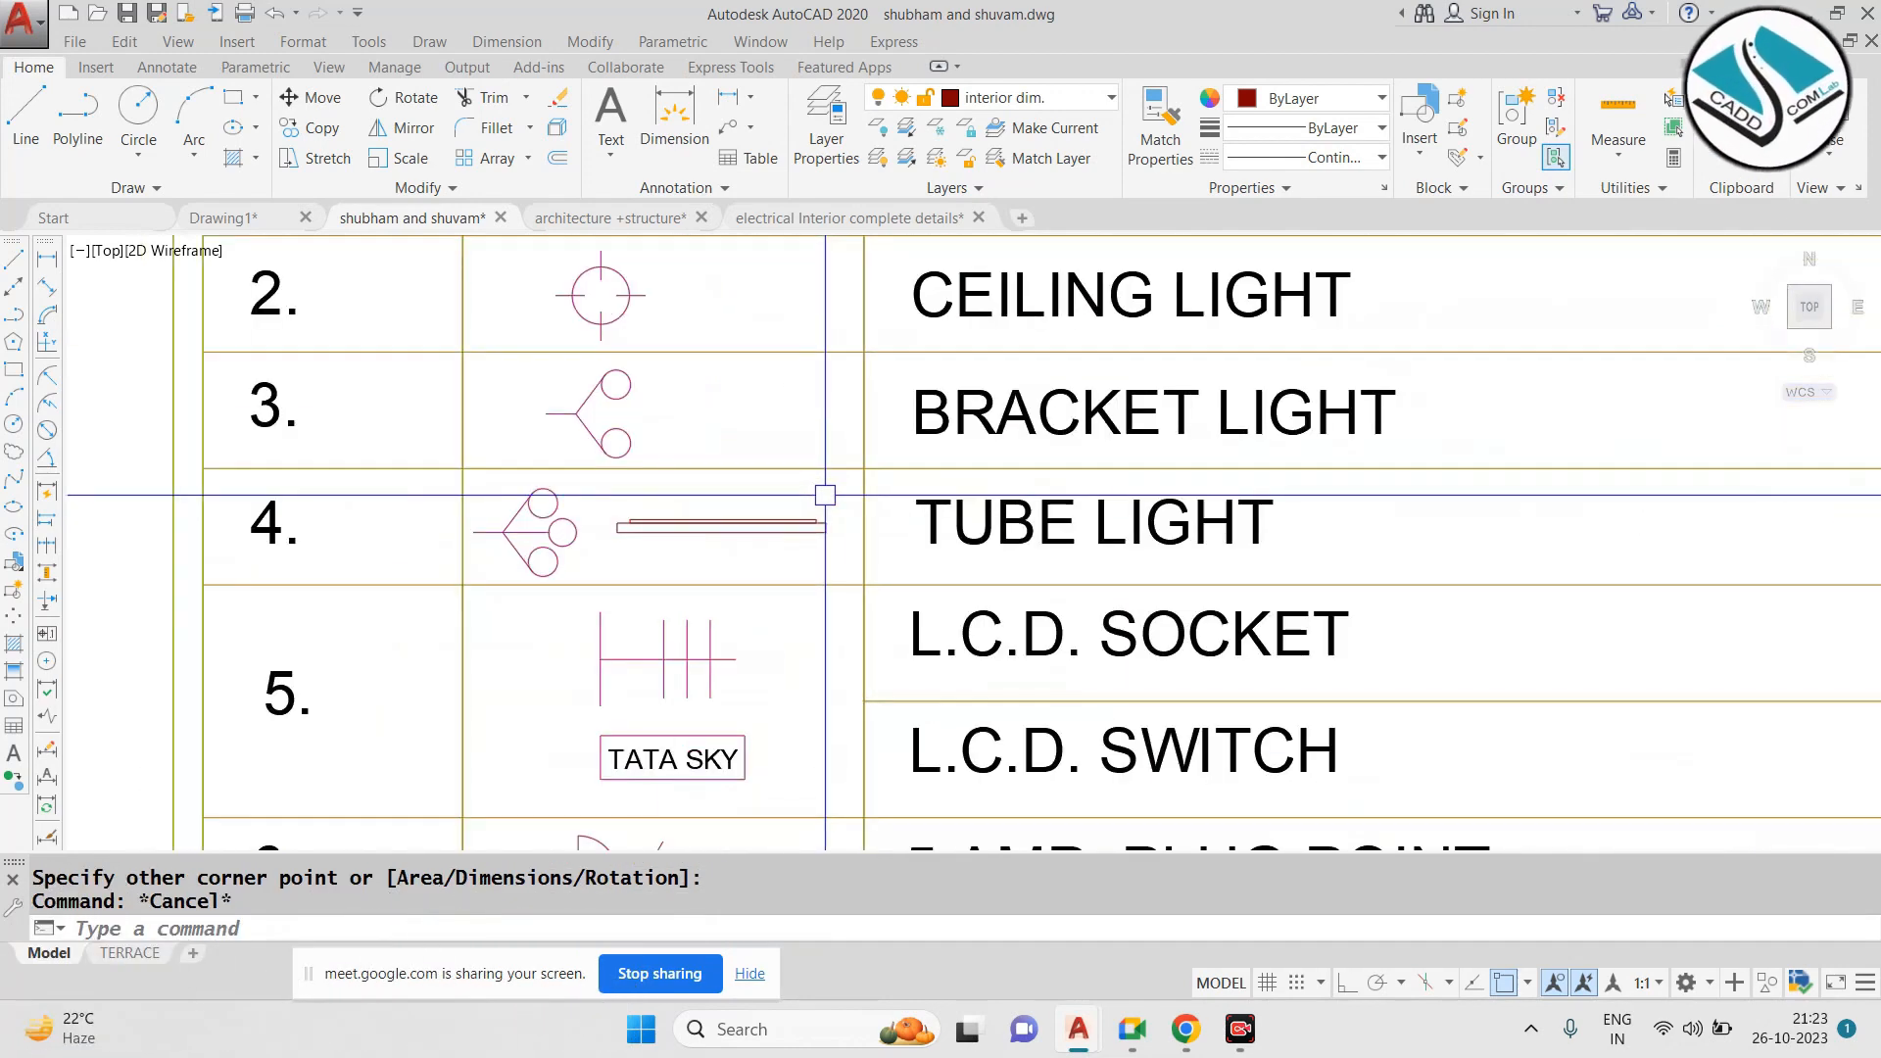
scroll(824, 495, "down", 5)
scroll(532, 588, "up", 5)
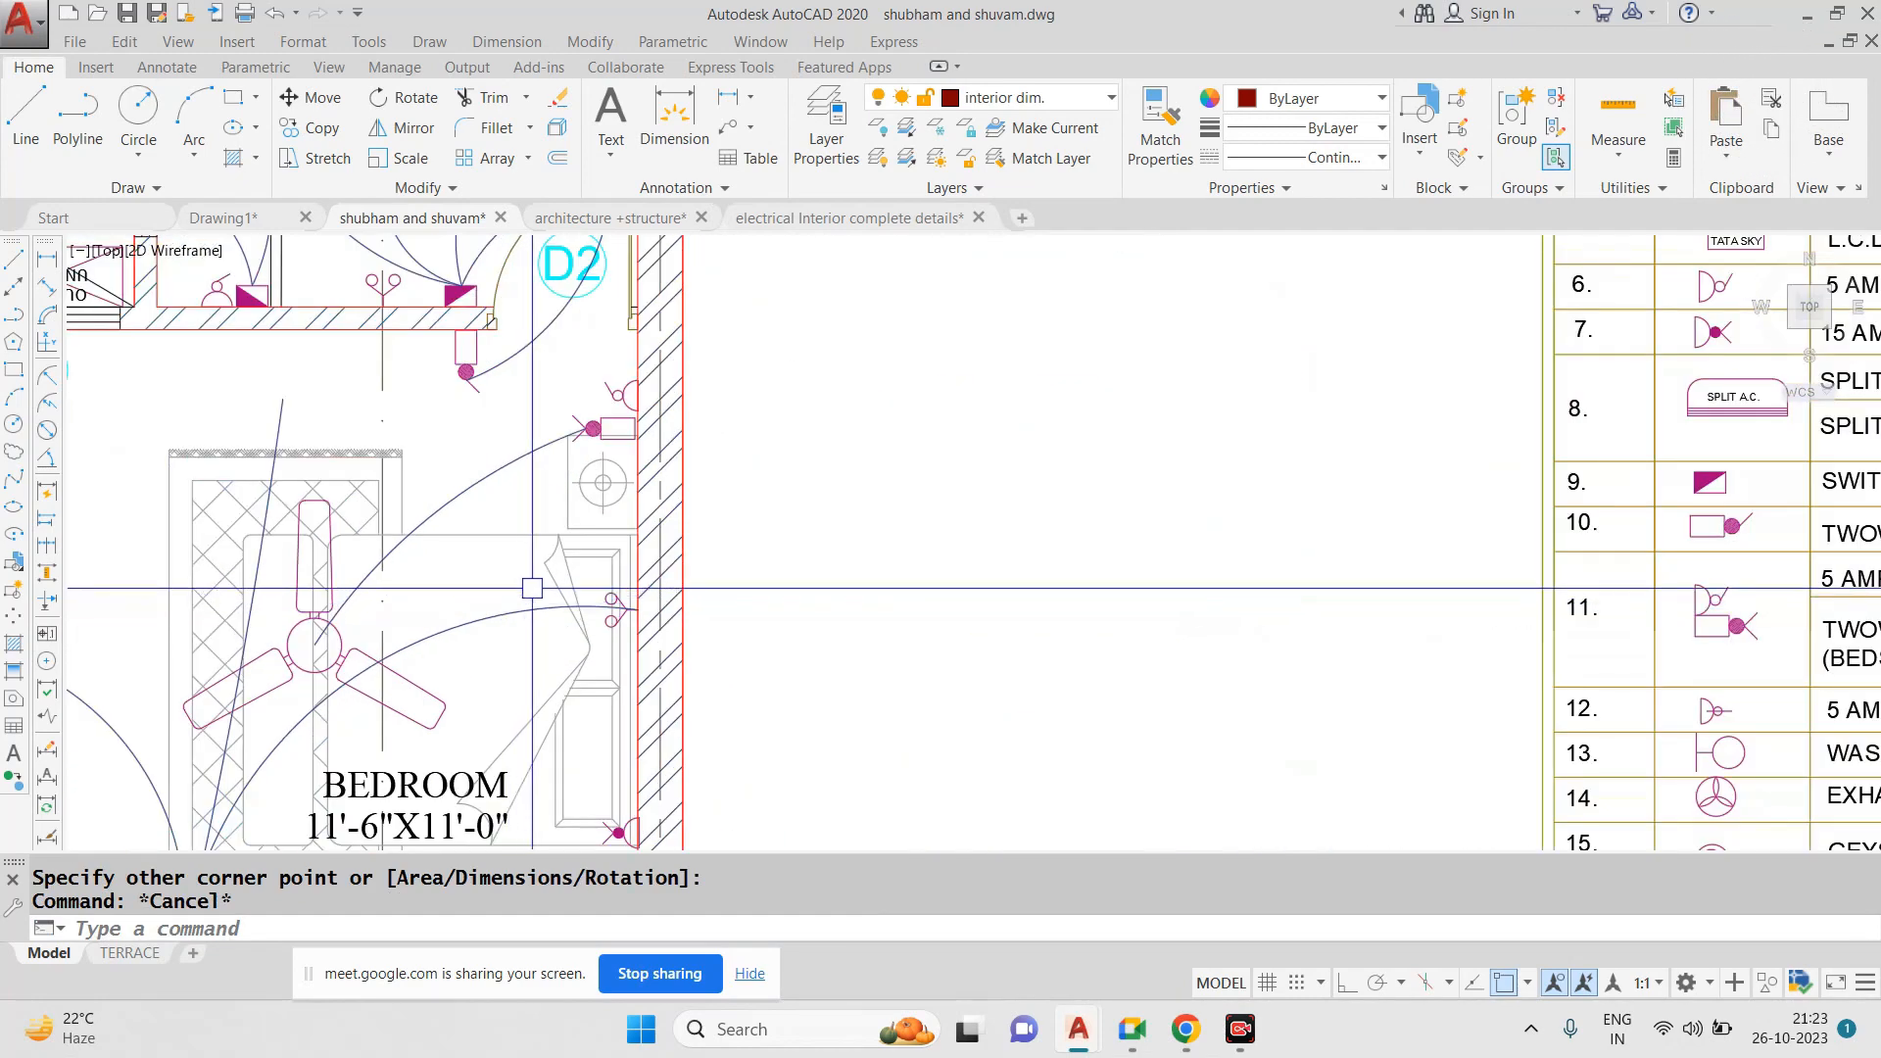
scroll(588, 617, "up", 6)
scroll(647, 604, "down", 8)
middle_click_drag(1125, 516, 457, 691)
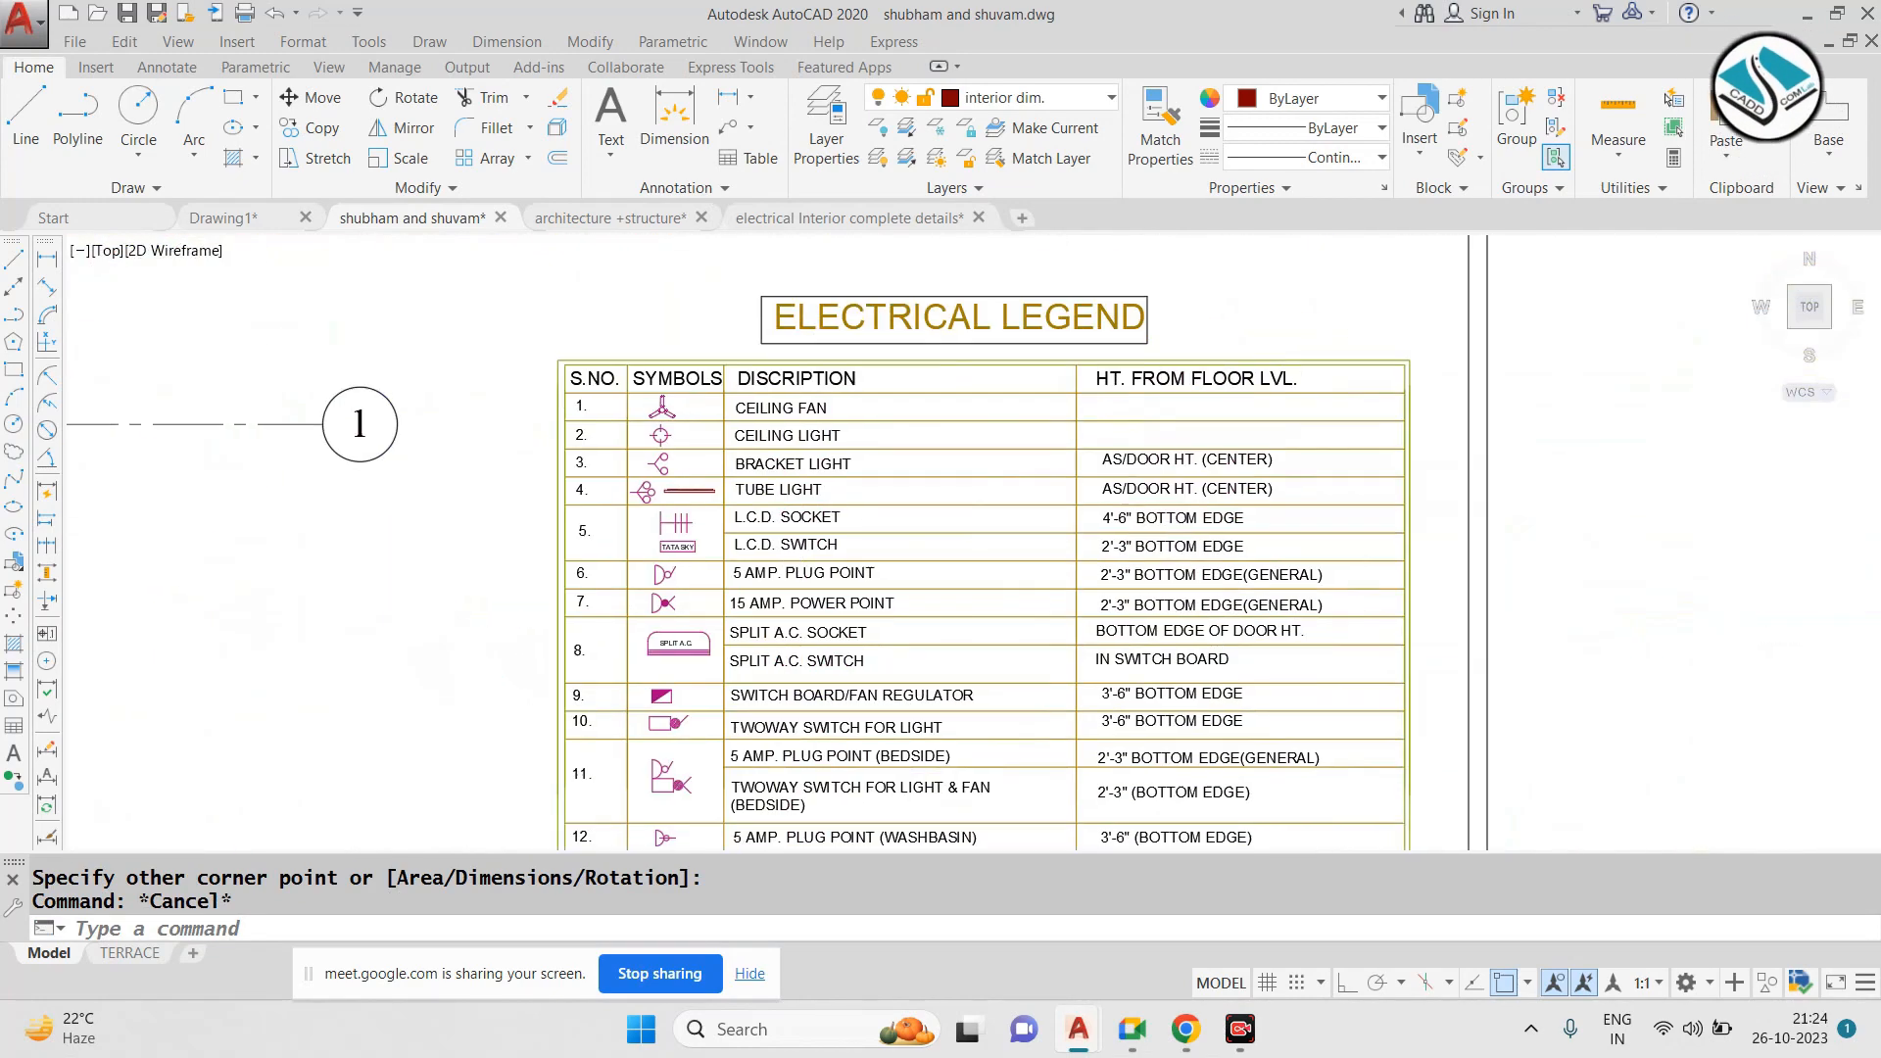
scroll(823, 563, "up", 4)
scroll(431, 441, "up", 4)
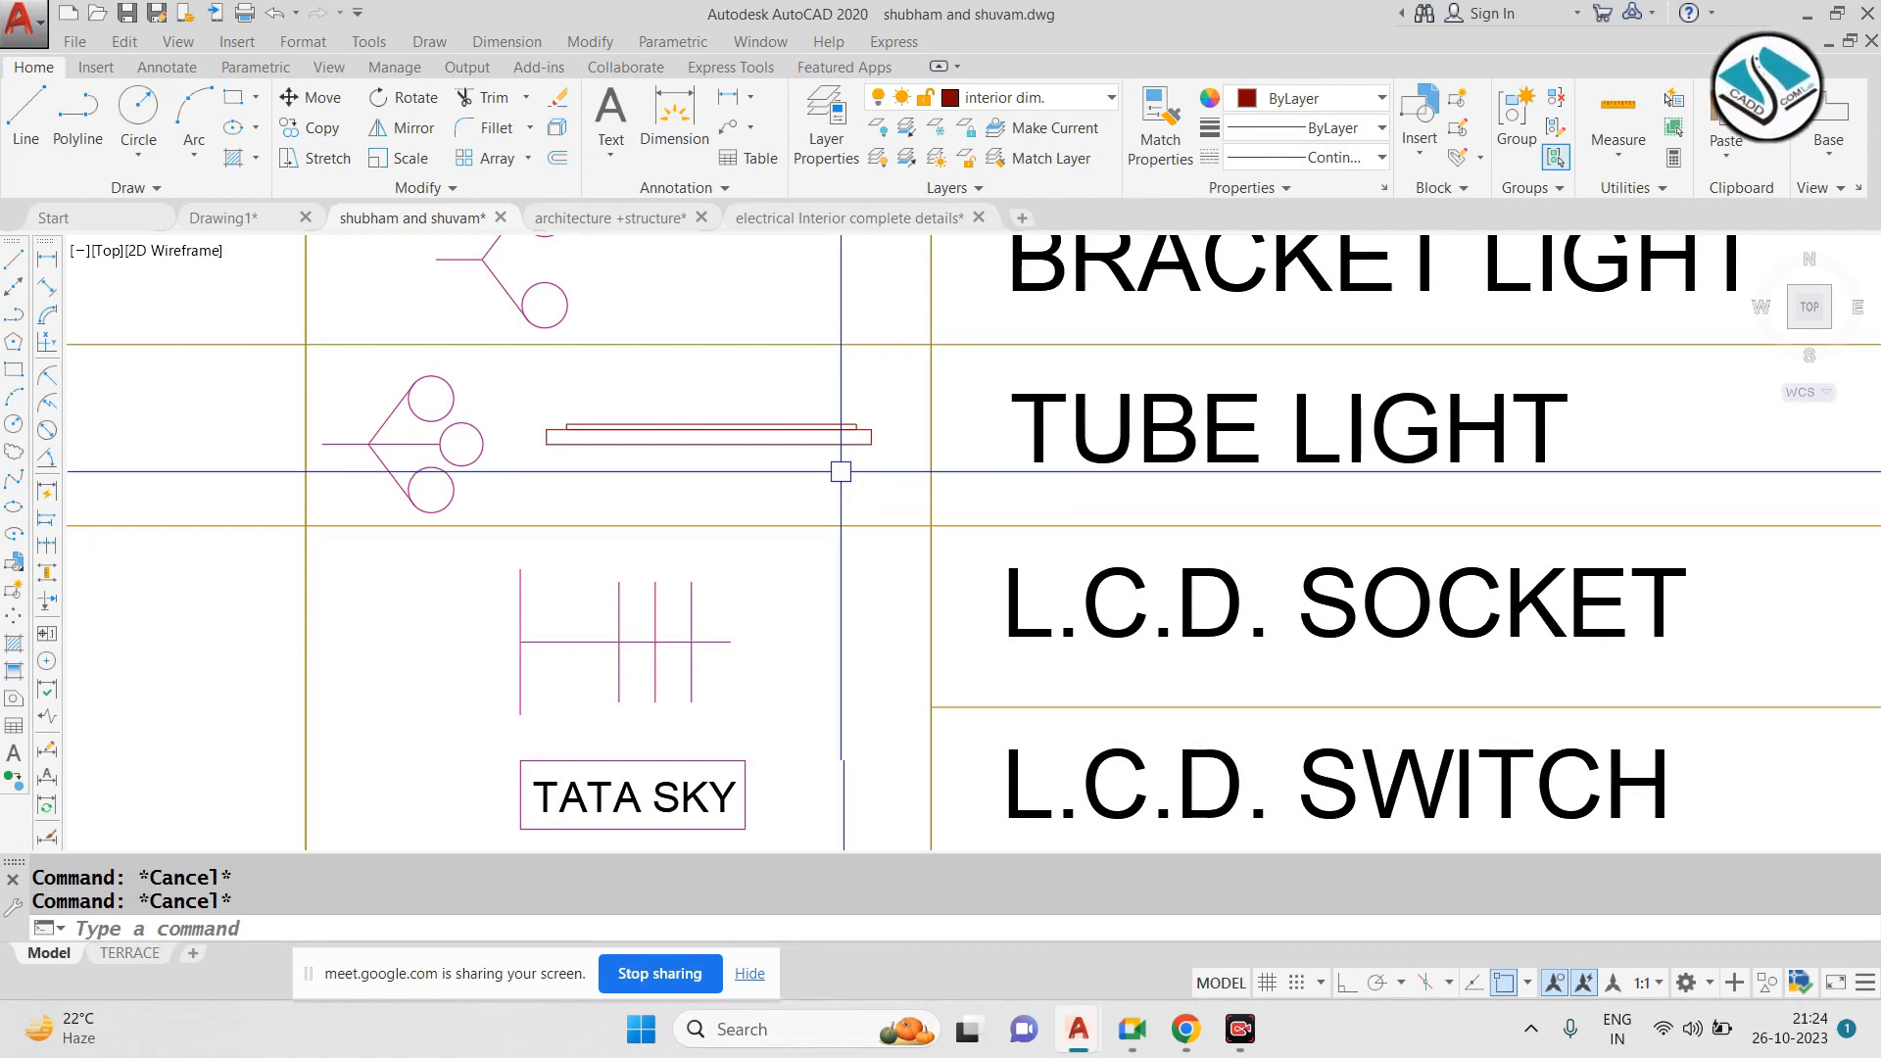
scroll(834, 477, "down", 2)
scroll(730, 454, "down", 2)
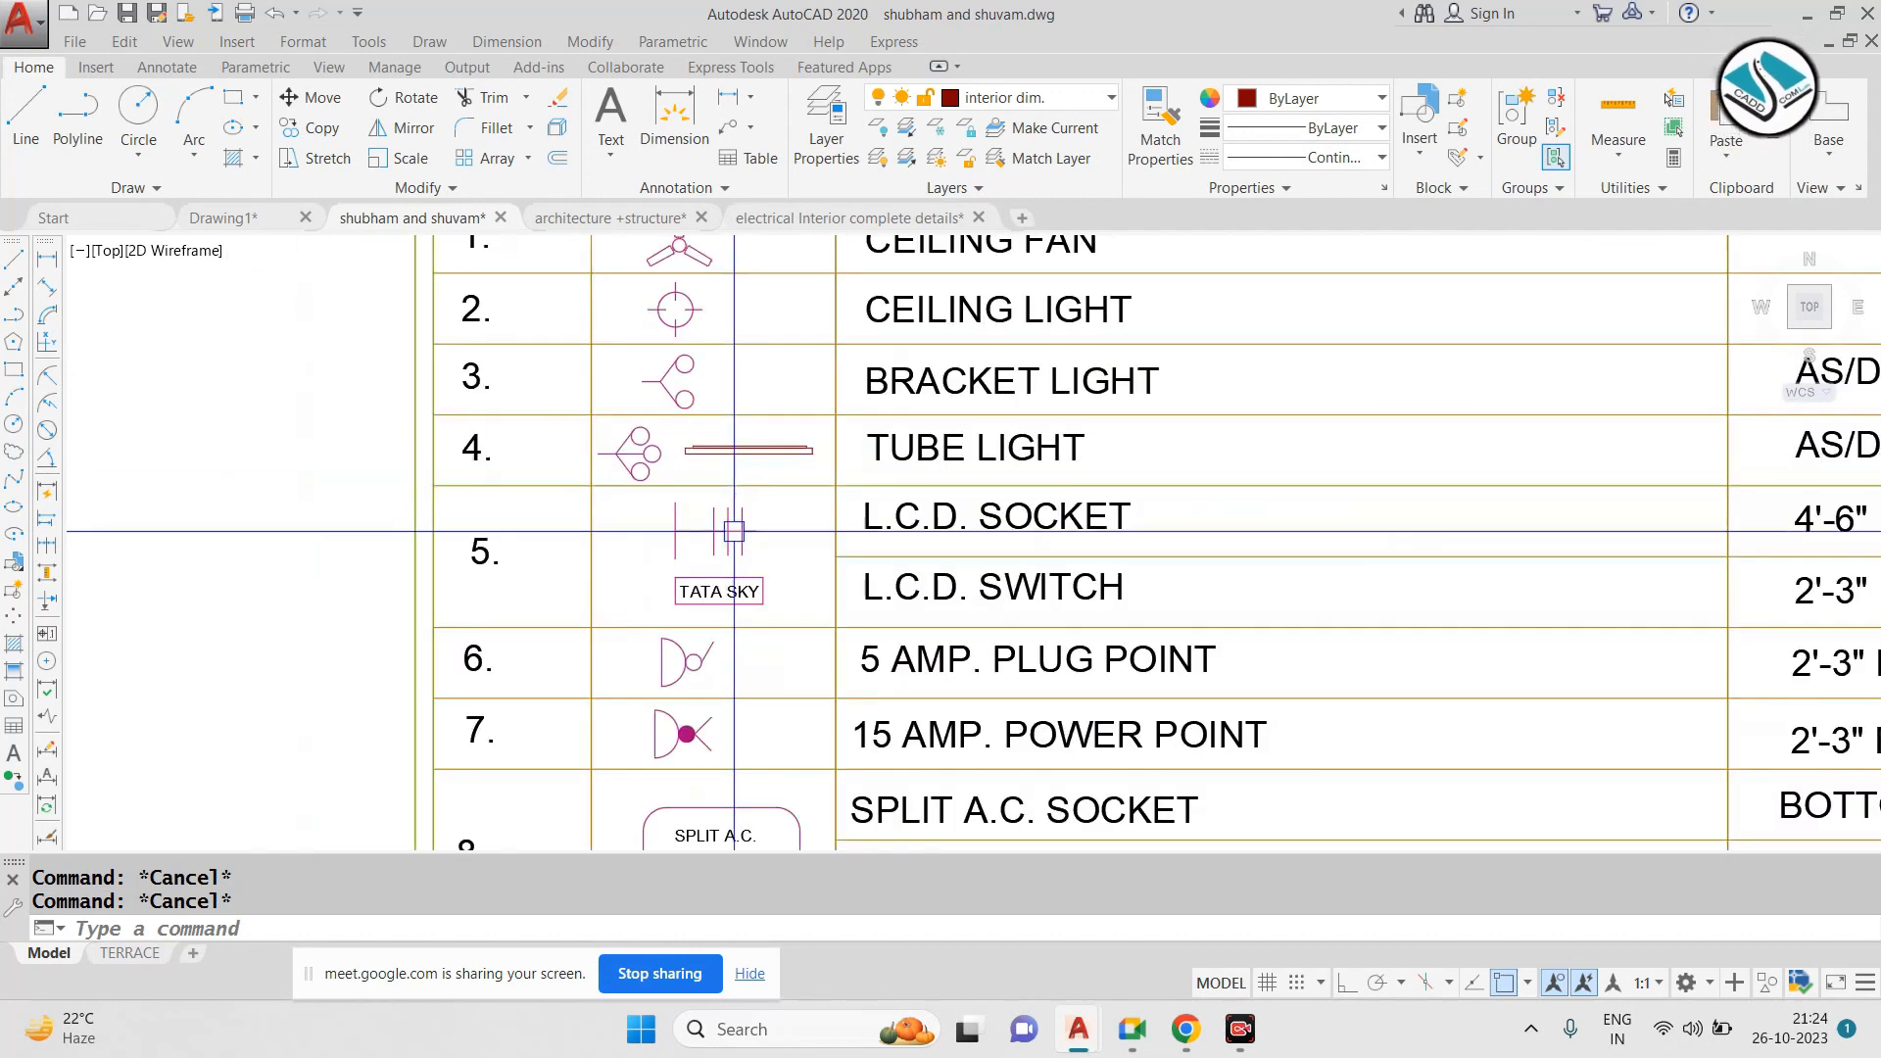
middle_click_drag(757, 404, 808, 574)
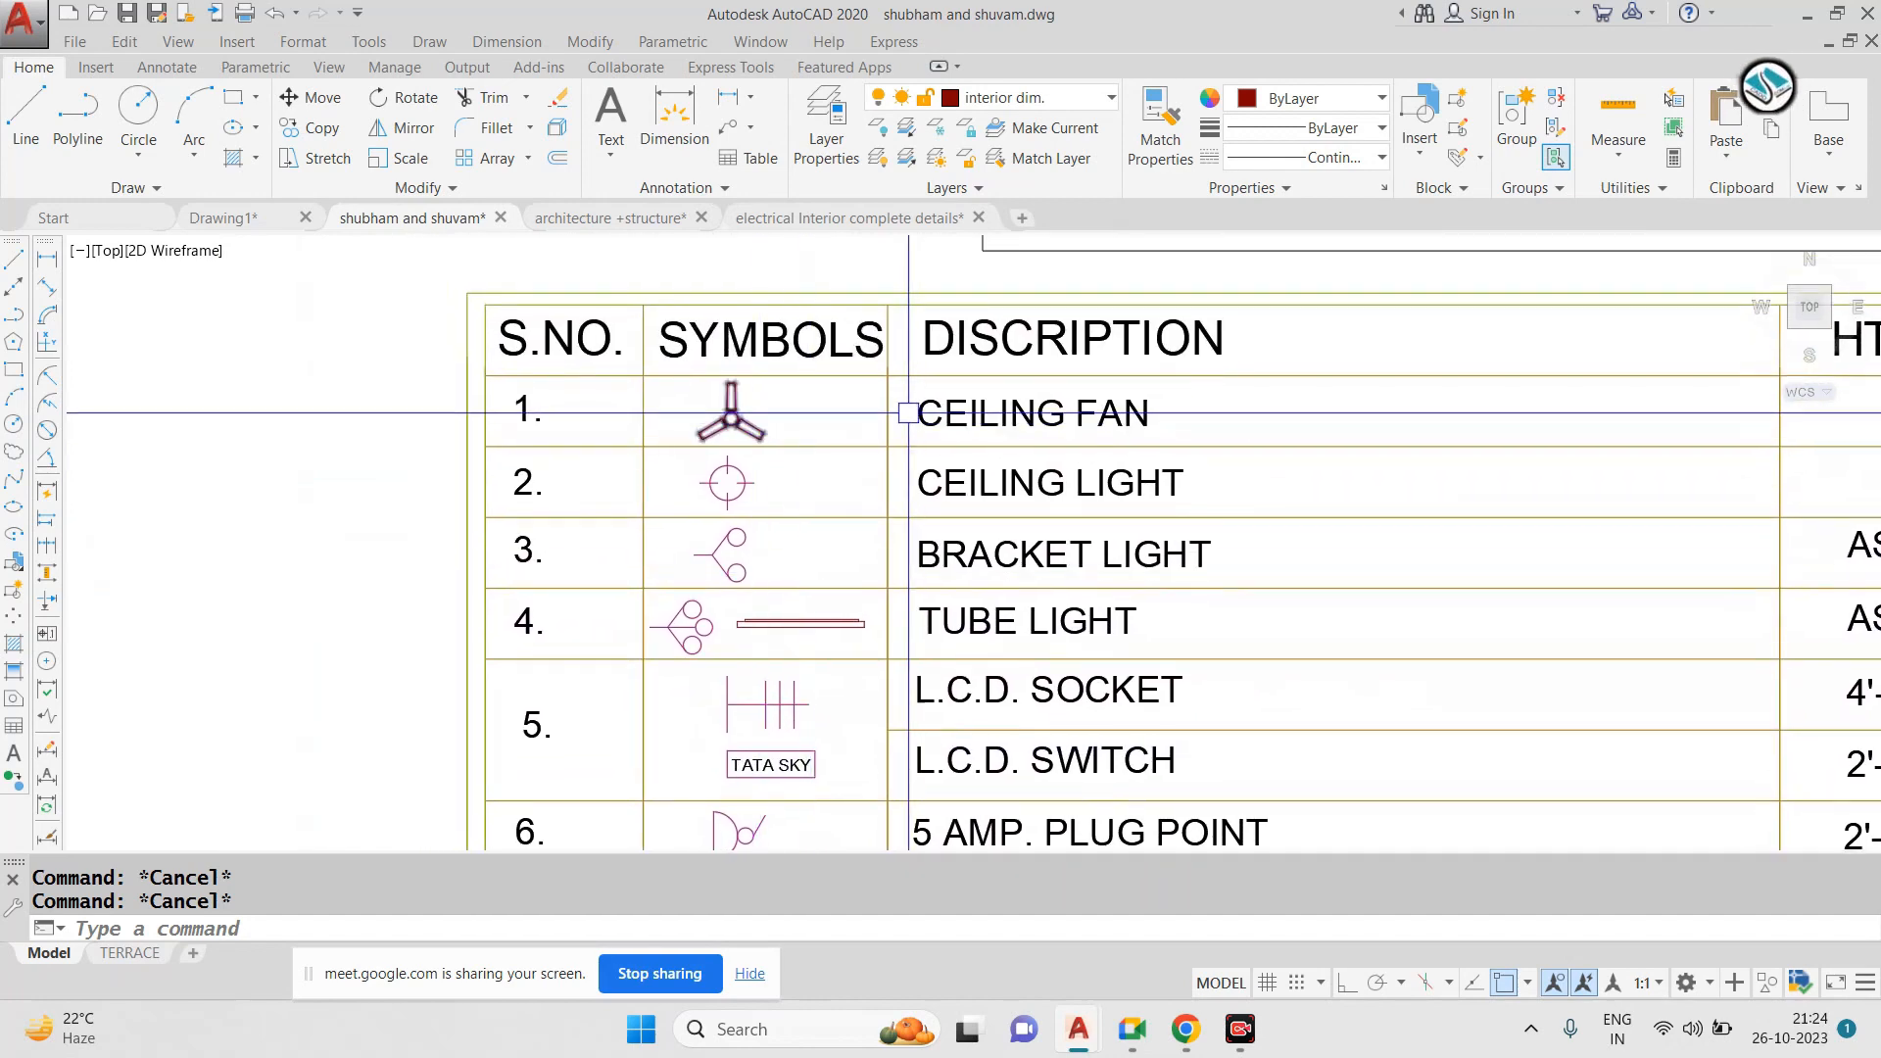
Check where the lights sit in the reference plan's bedroom against the GROUND FLOOR PLAN layout
scroll(1003, 422, "down", 7)
scroll(1000, 424, "down", 2)
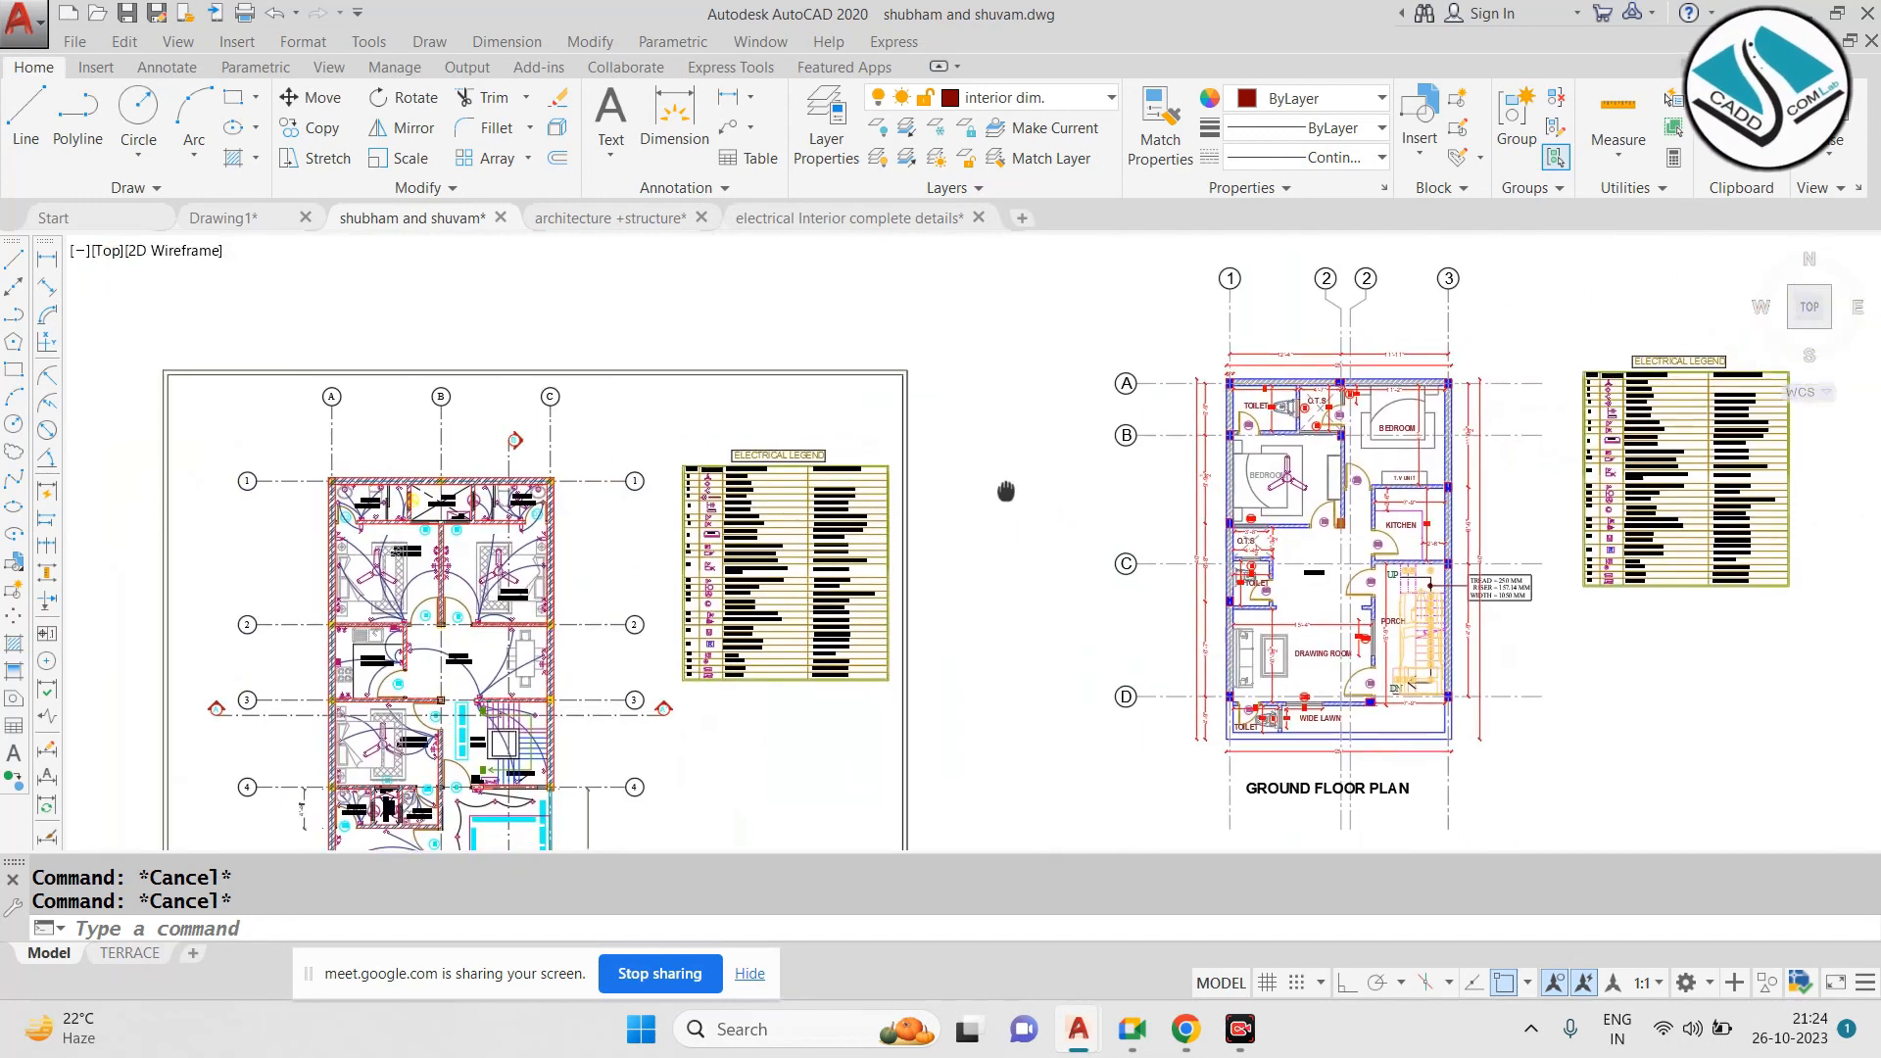
scroll(1172, 461, "up", 2)
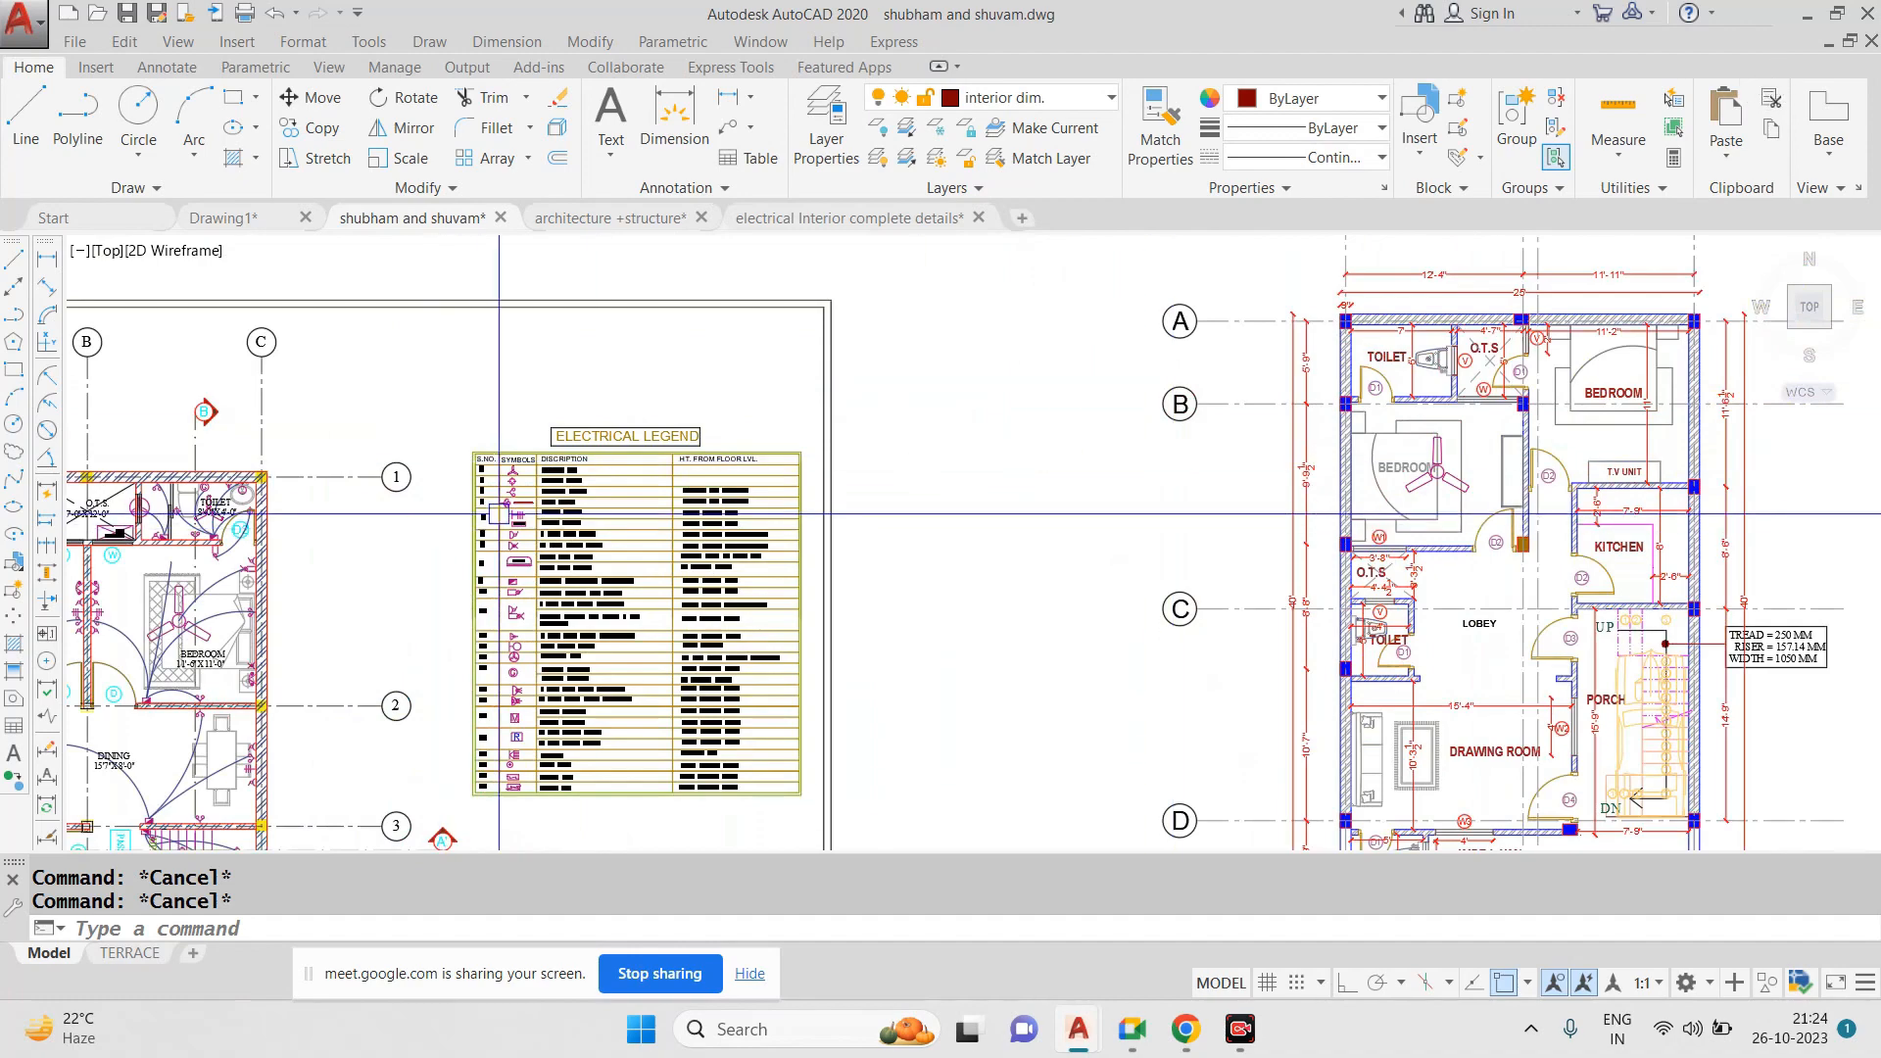
middle_click_drag(367, 527, 775, 429)
scroll(608, 512, "up", 4)
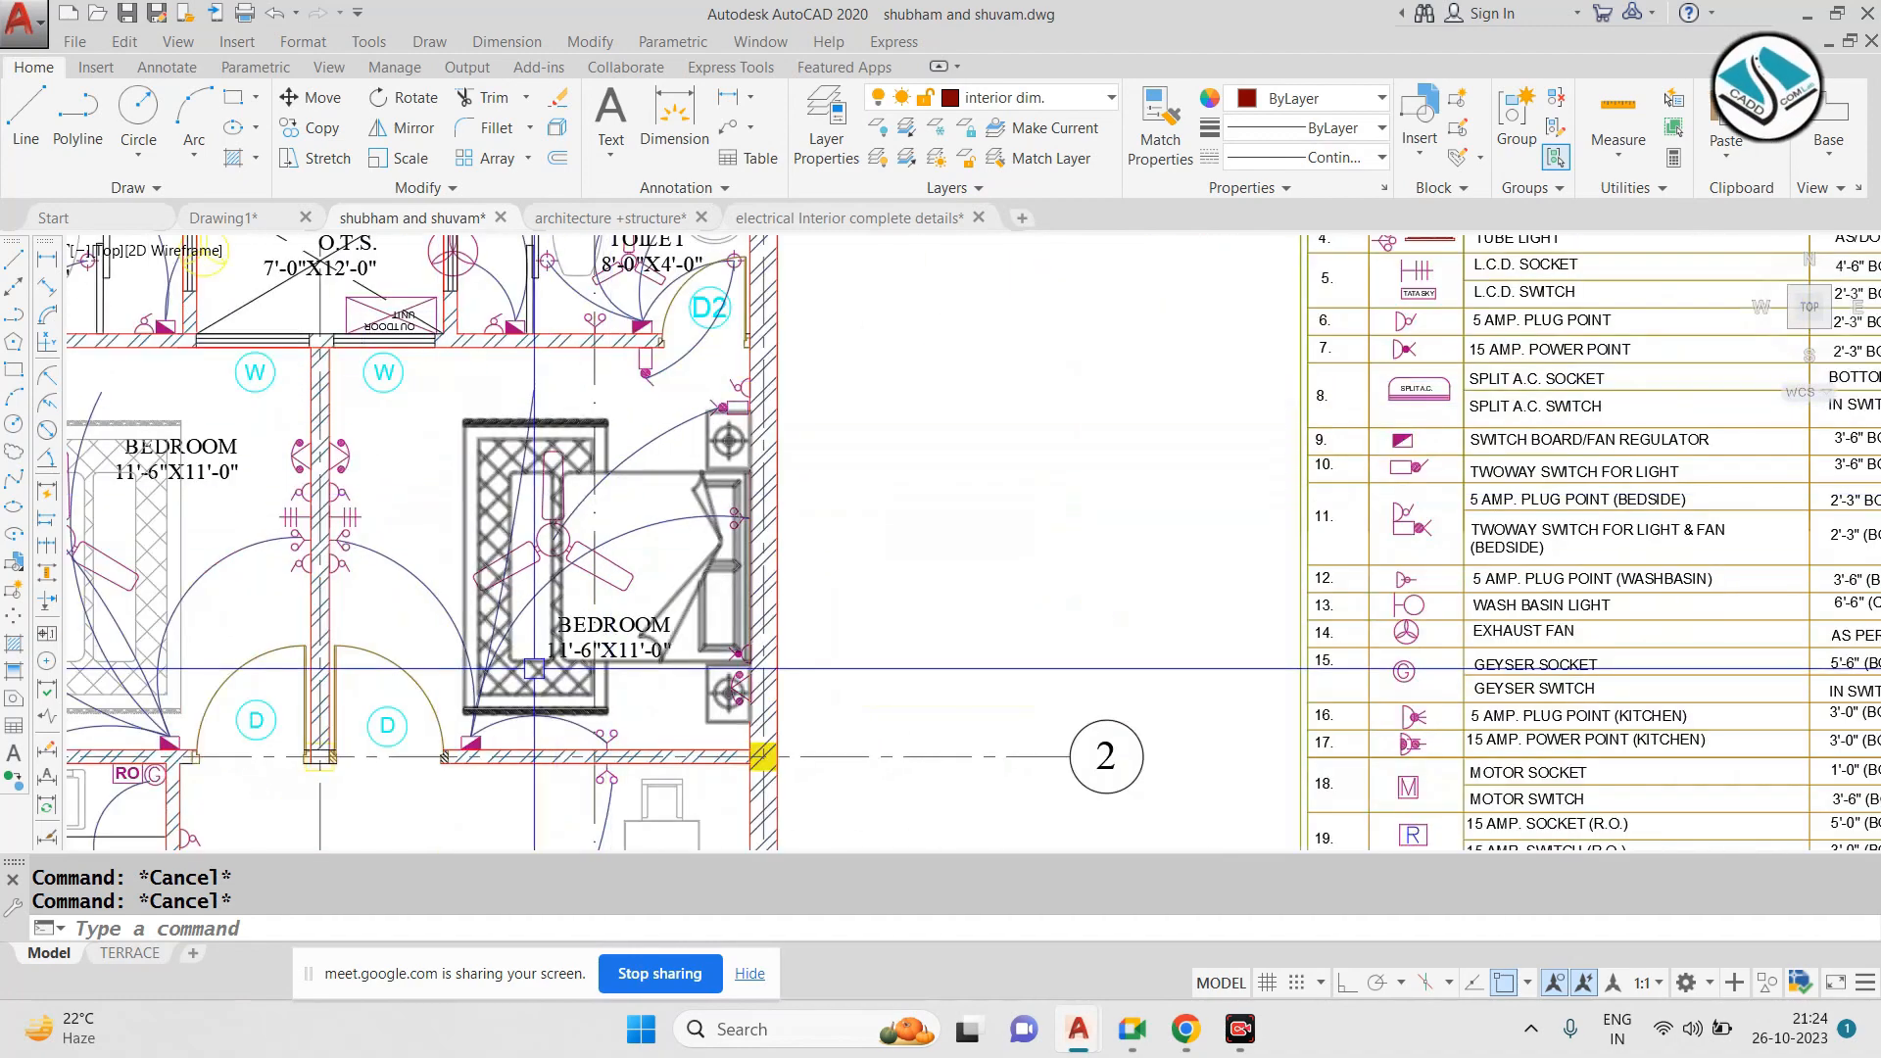
scroll(731, 521, "up", 6)
scroll(757, 487, "down", 6)
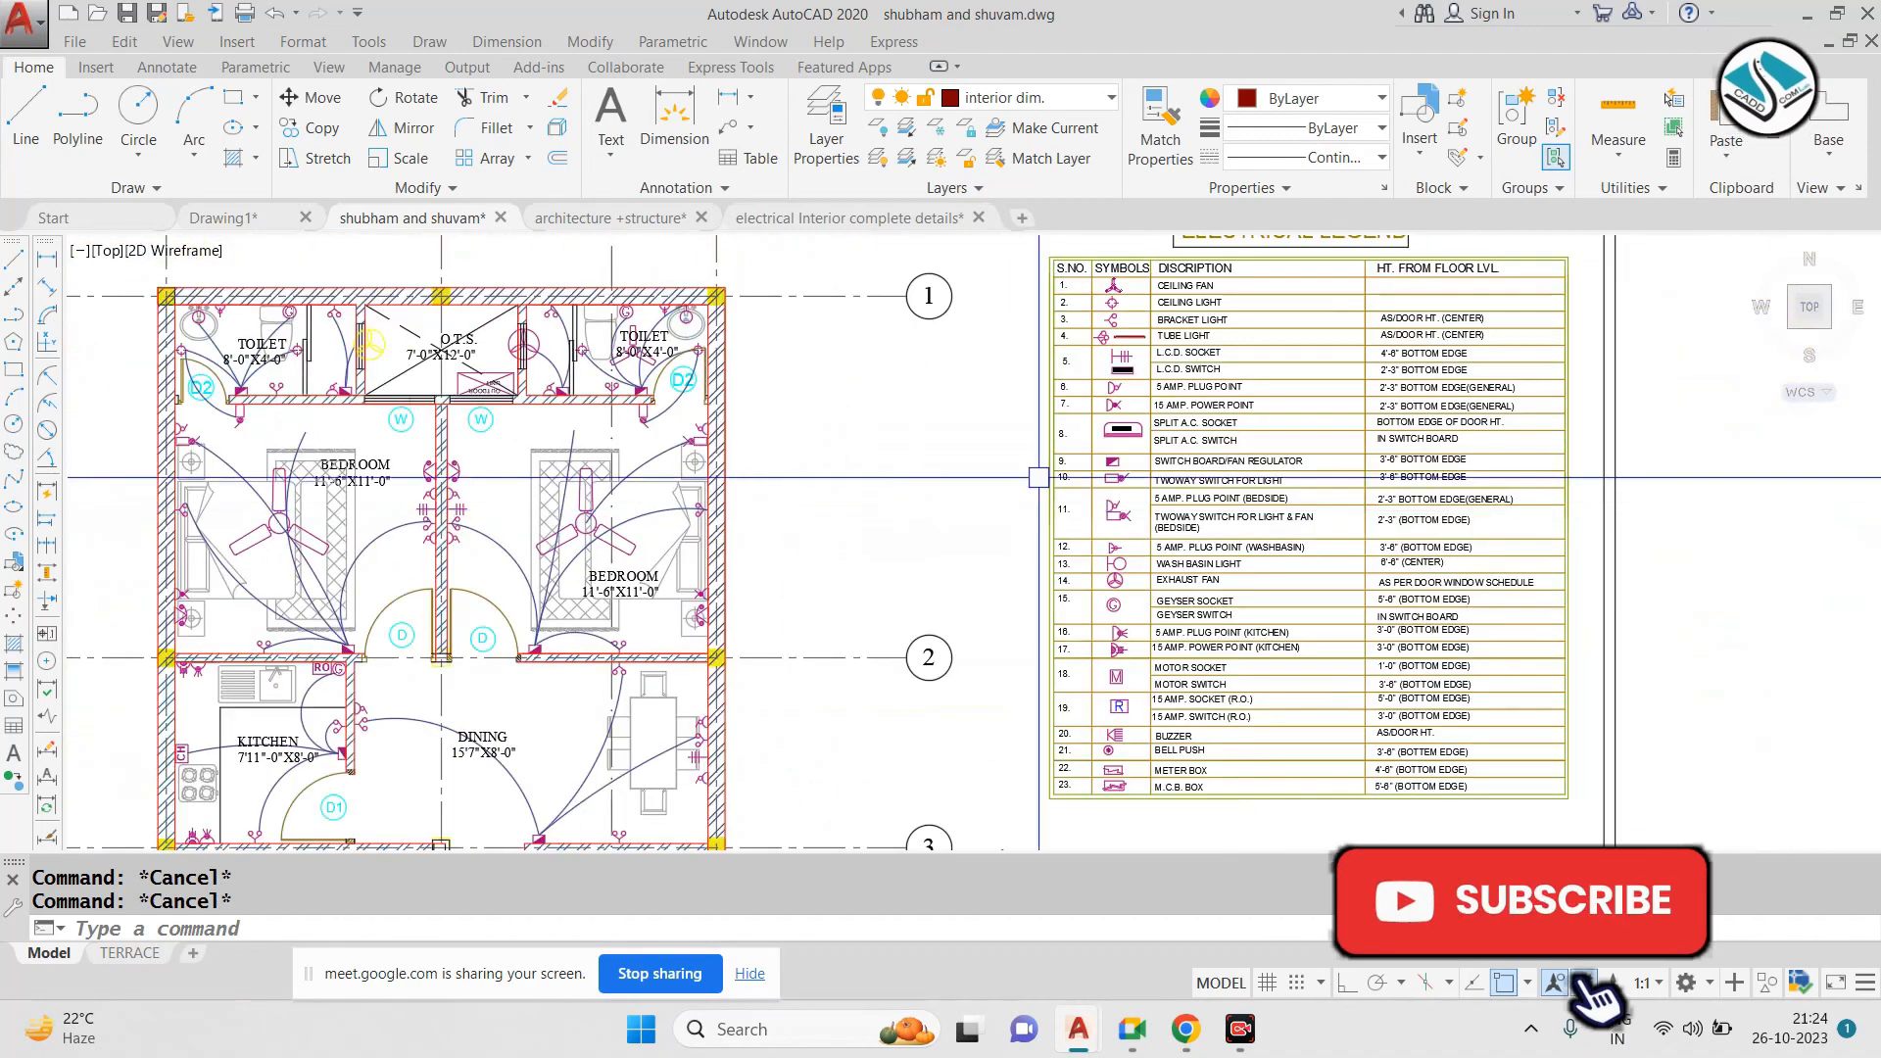
Copy the BRACKET LIGHT symbol from the legend onto the wall behind the bed in the bedroom with the fan
scroll(1126, 382, "up", 6)
mouse_move(1130, 374)
middle_mouse_down()
mouse_move(965, 613)
mouse_move(955, 730)
middle_mouse_up()
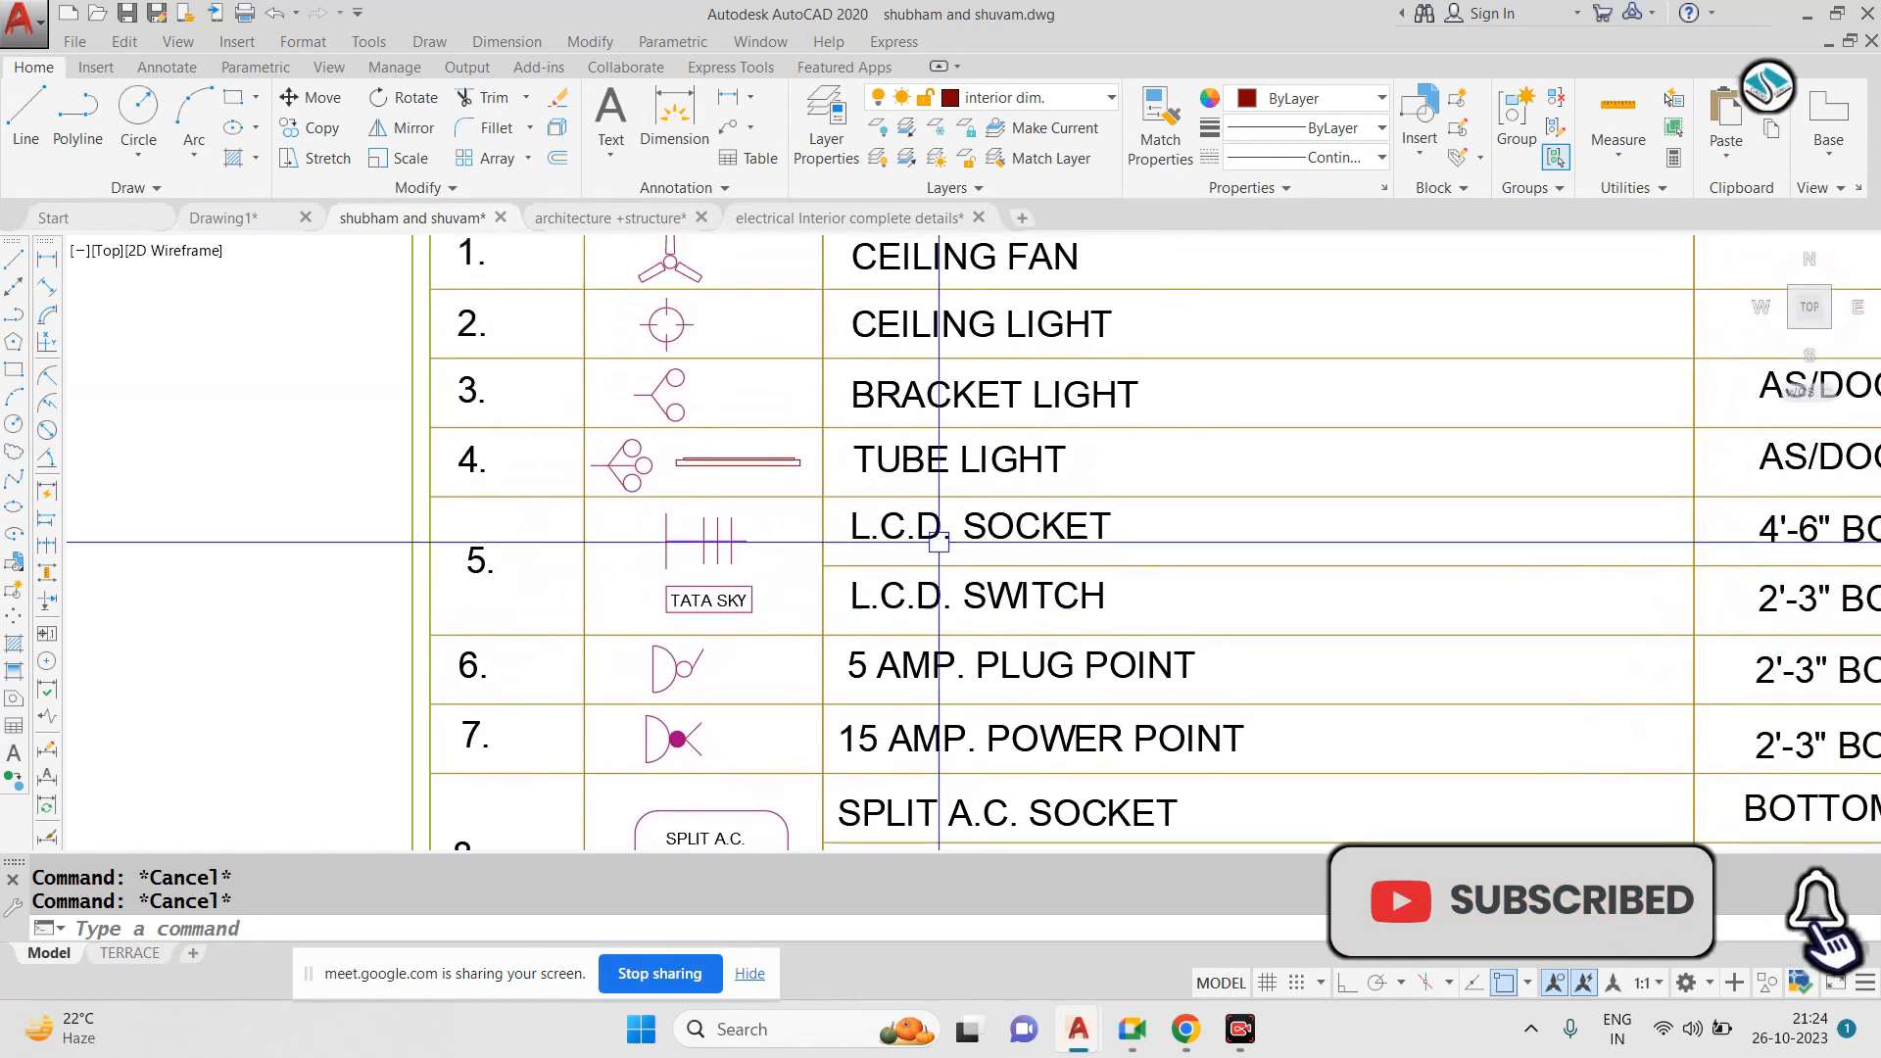
scroll(689, 383, "up", 2)
scroll(690, 383, "up", 2)
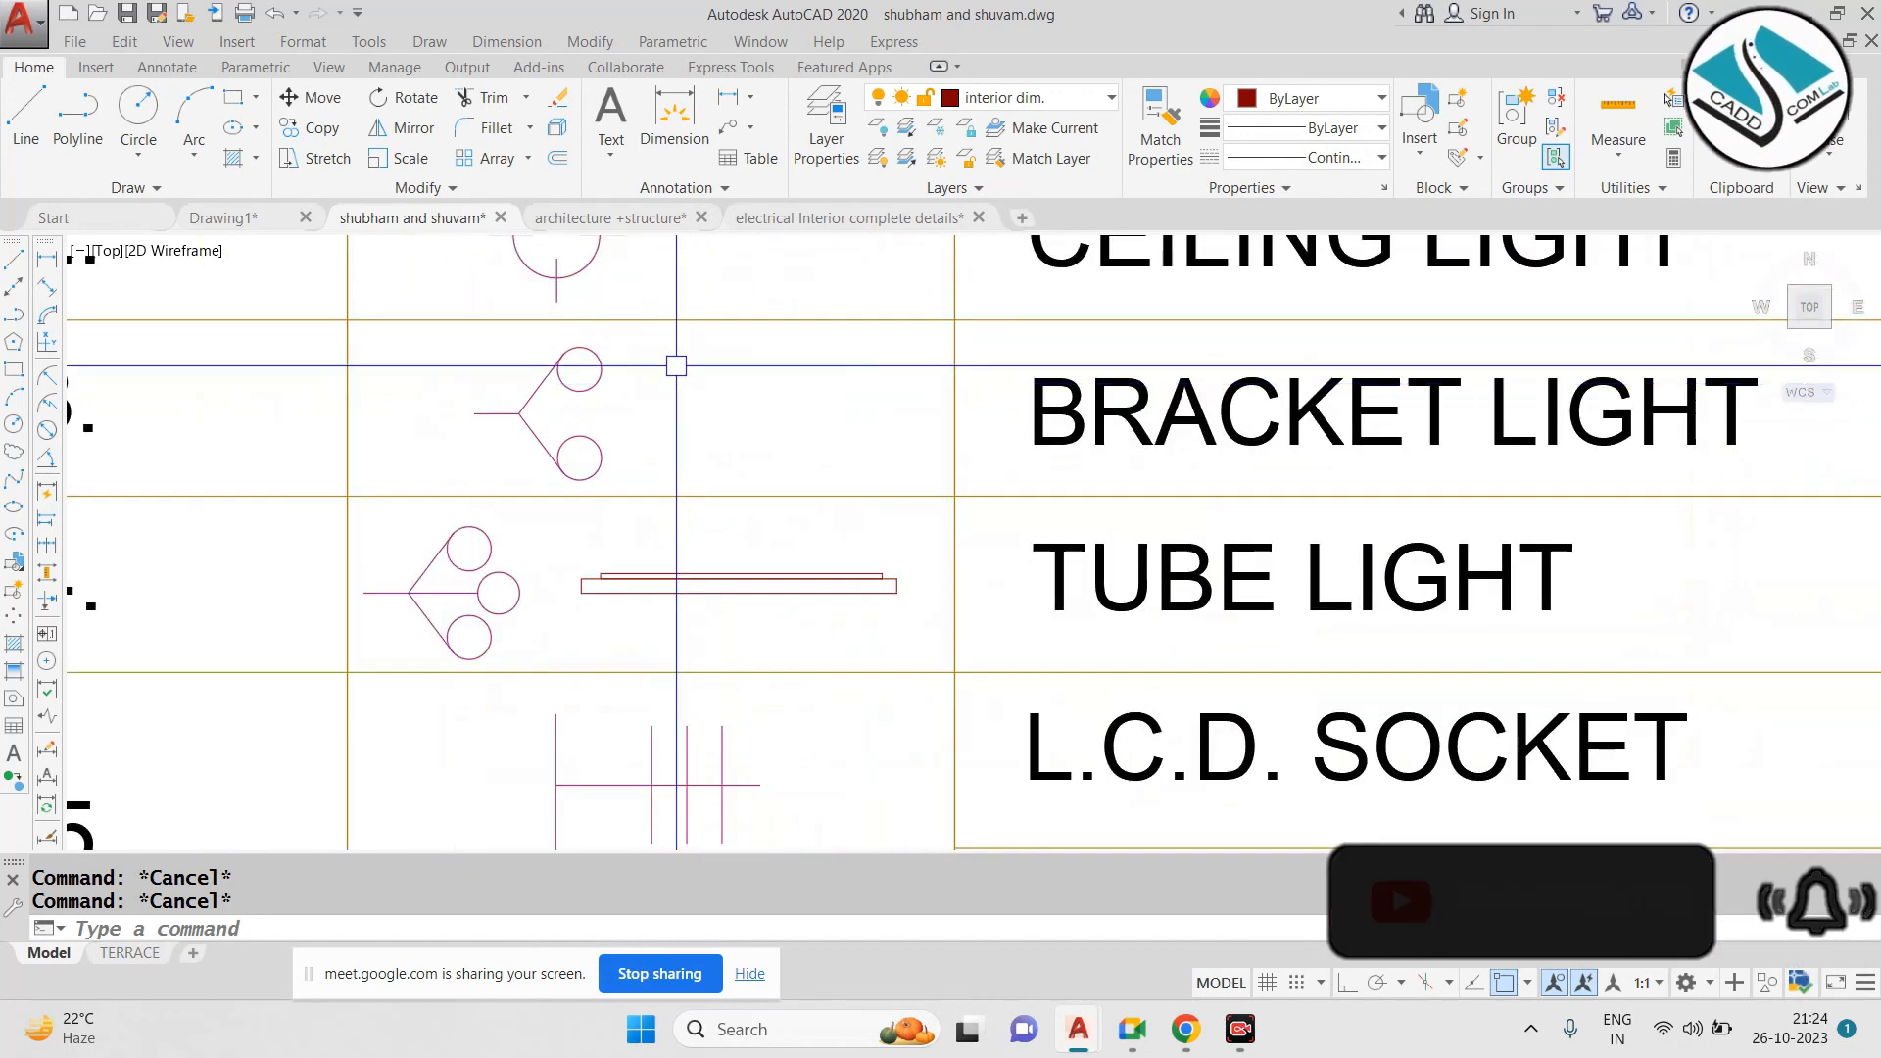
left_click(468, 434)
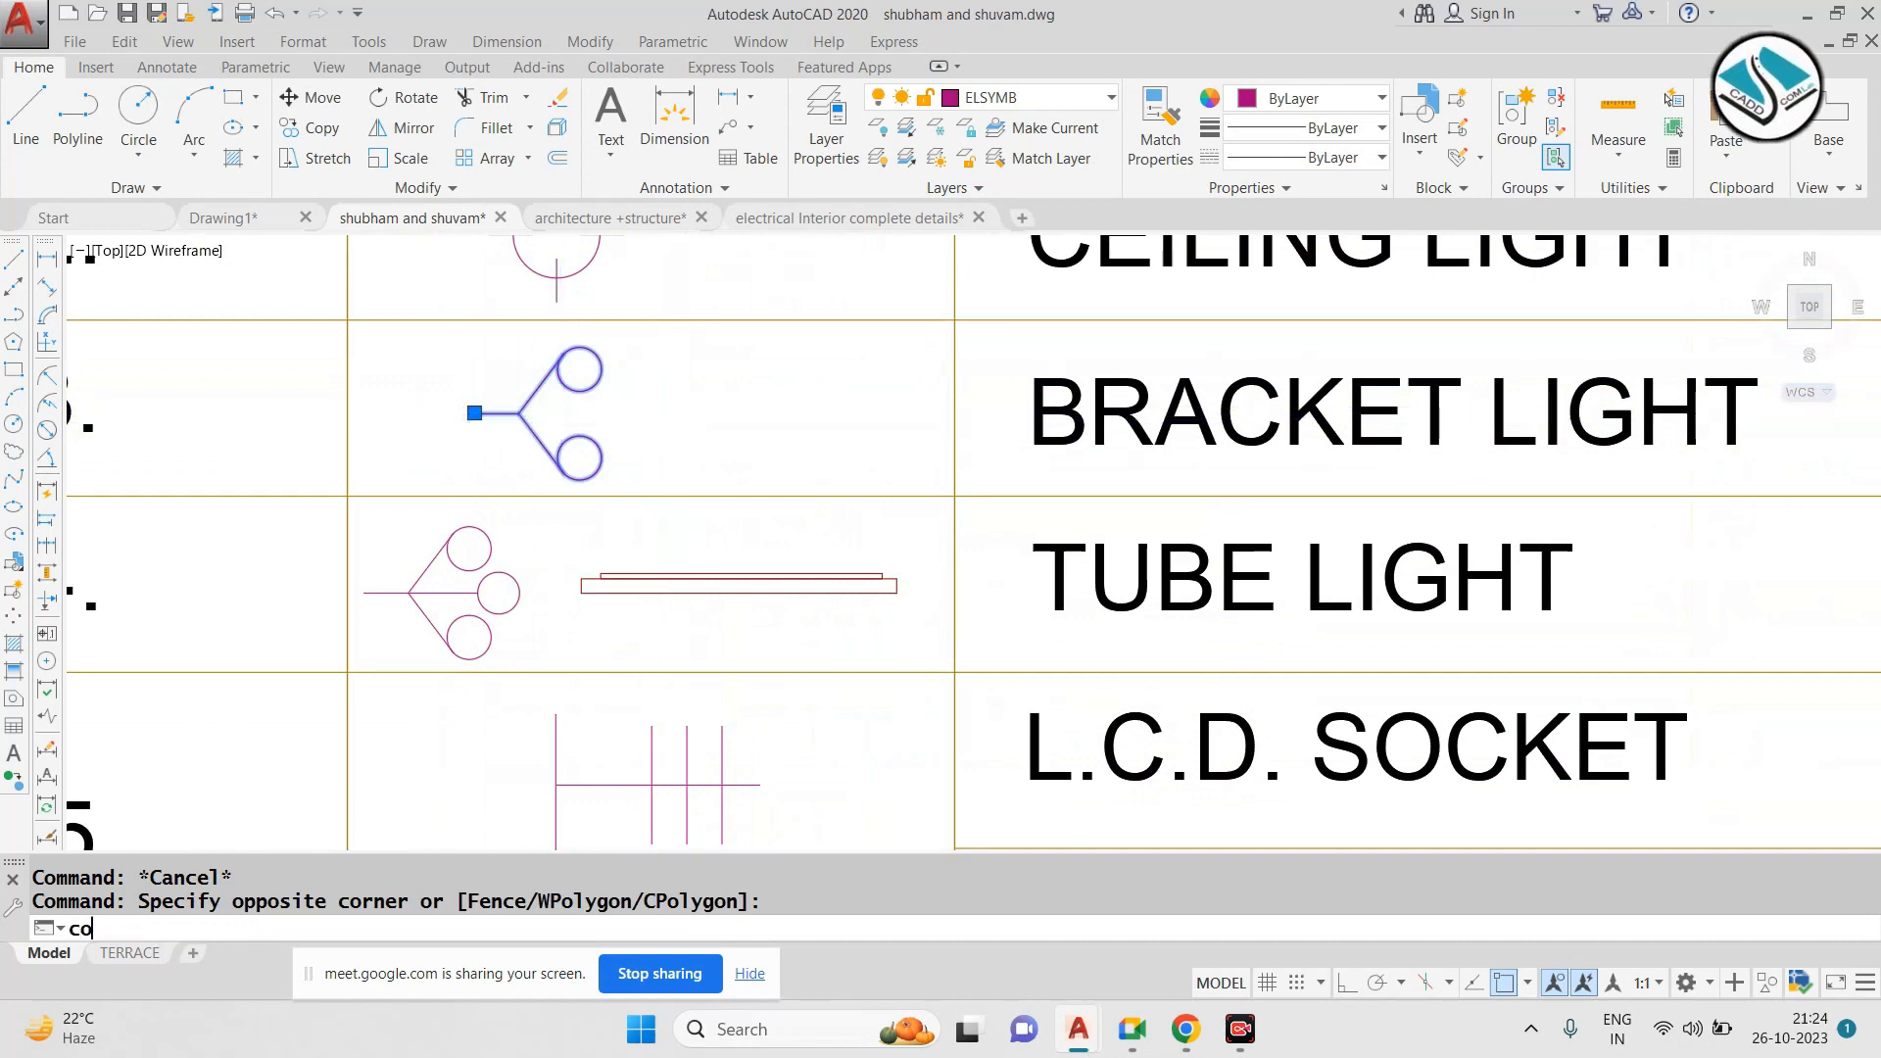
key("Return")
left_click(479, 413)
scroll(479, 414, "down", 5)
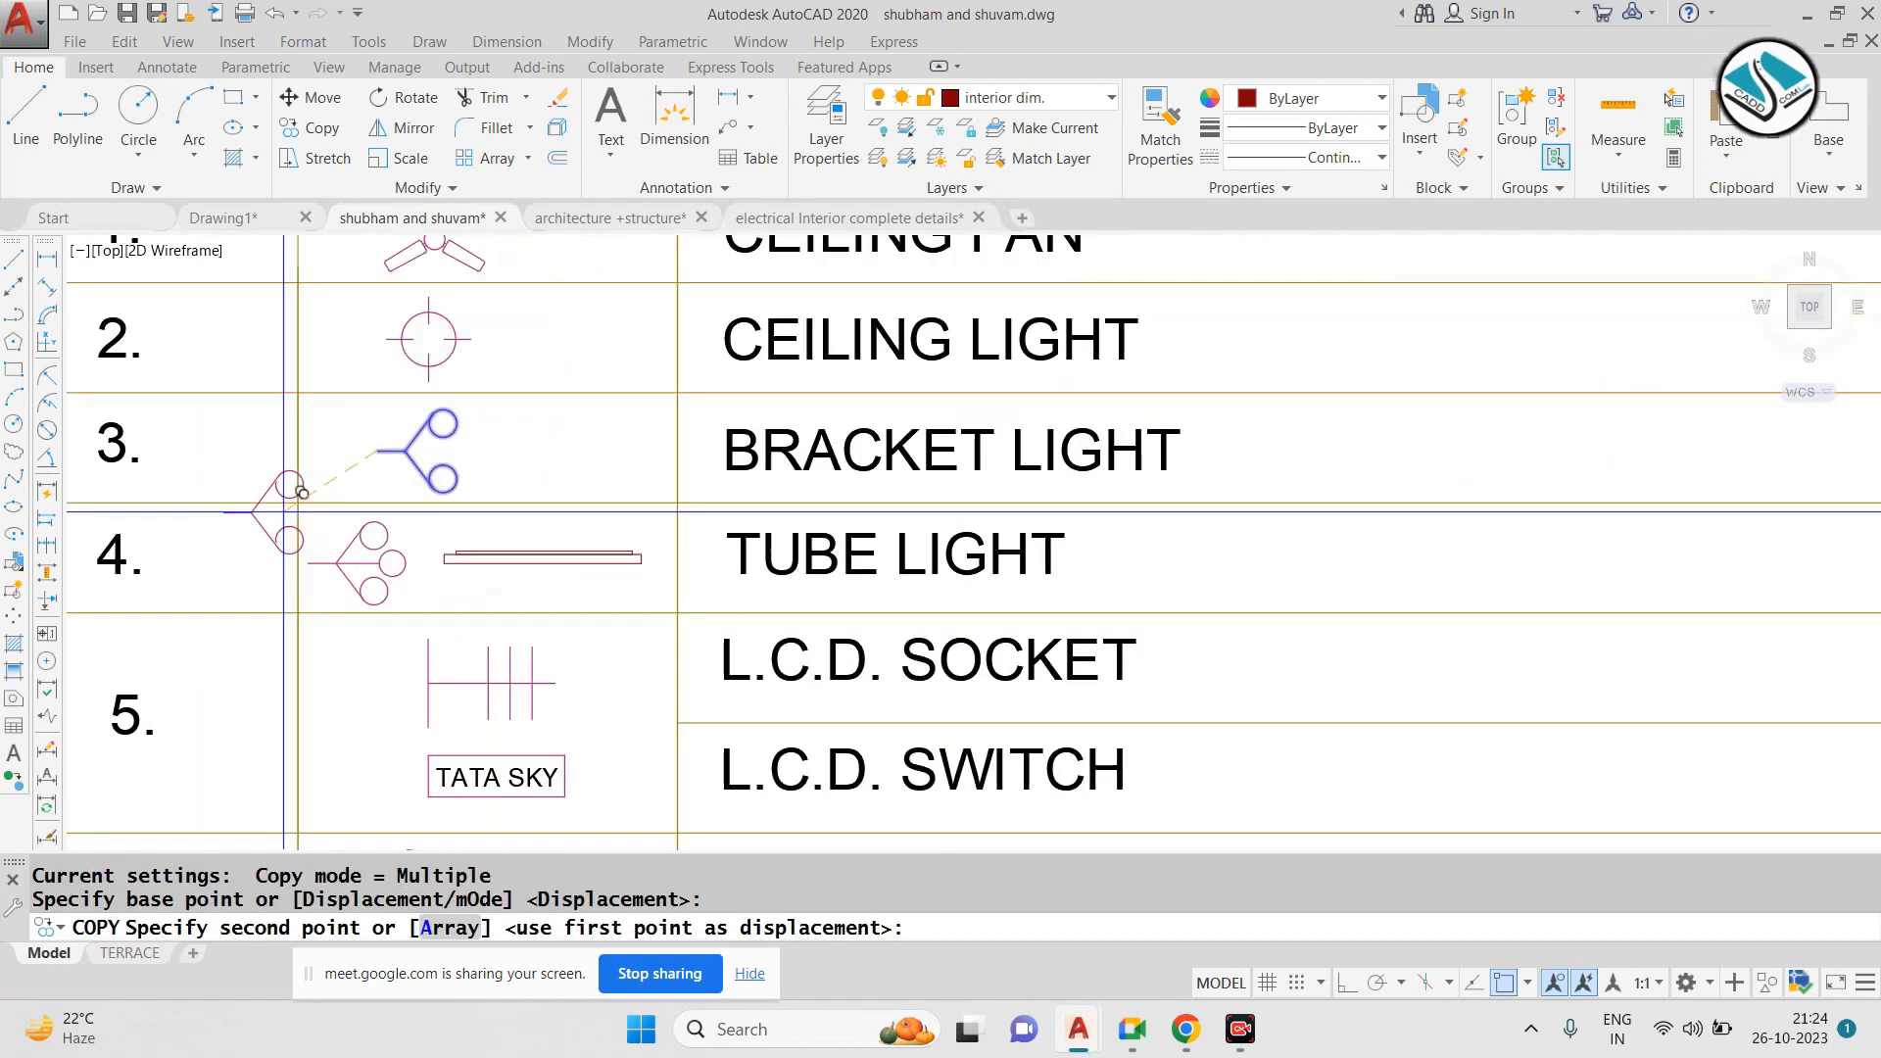
scroll(850, 510, "up", 6)
scroll(850, 511, "up", 2)
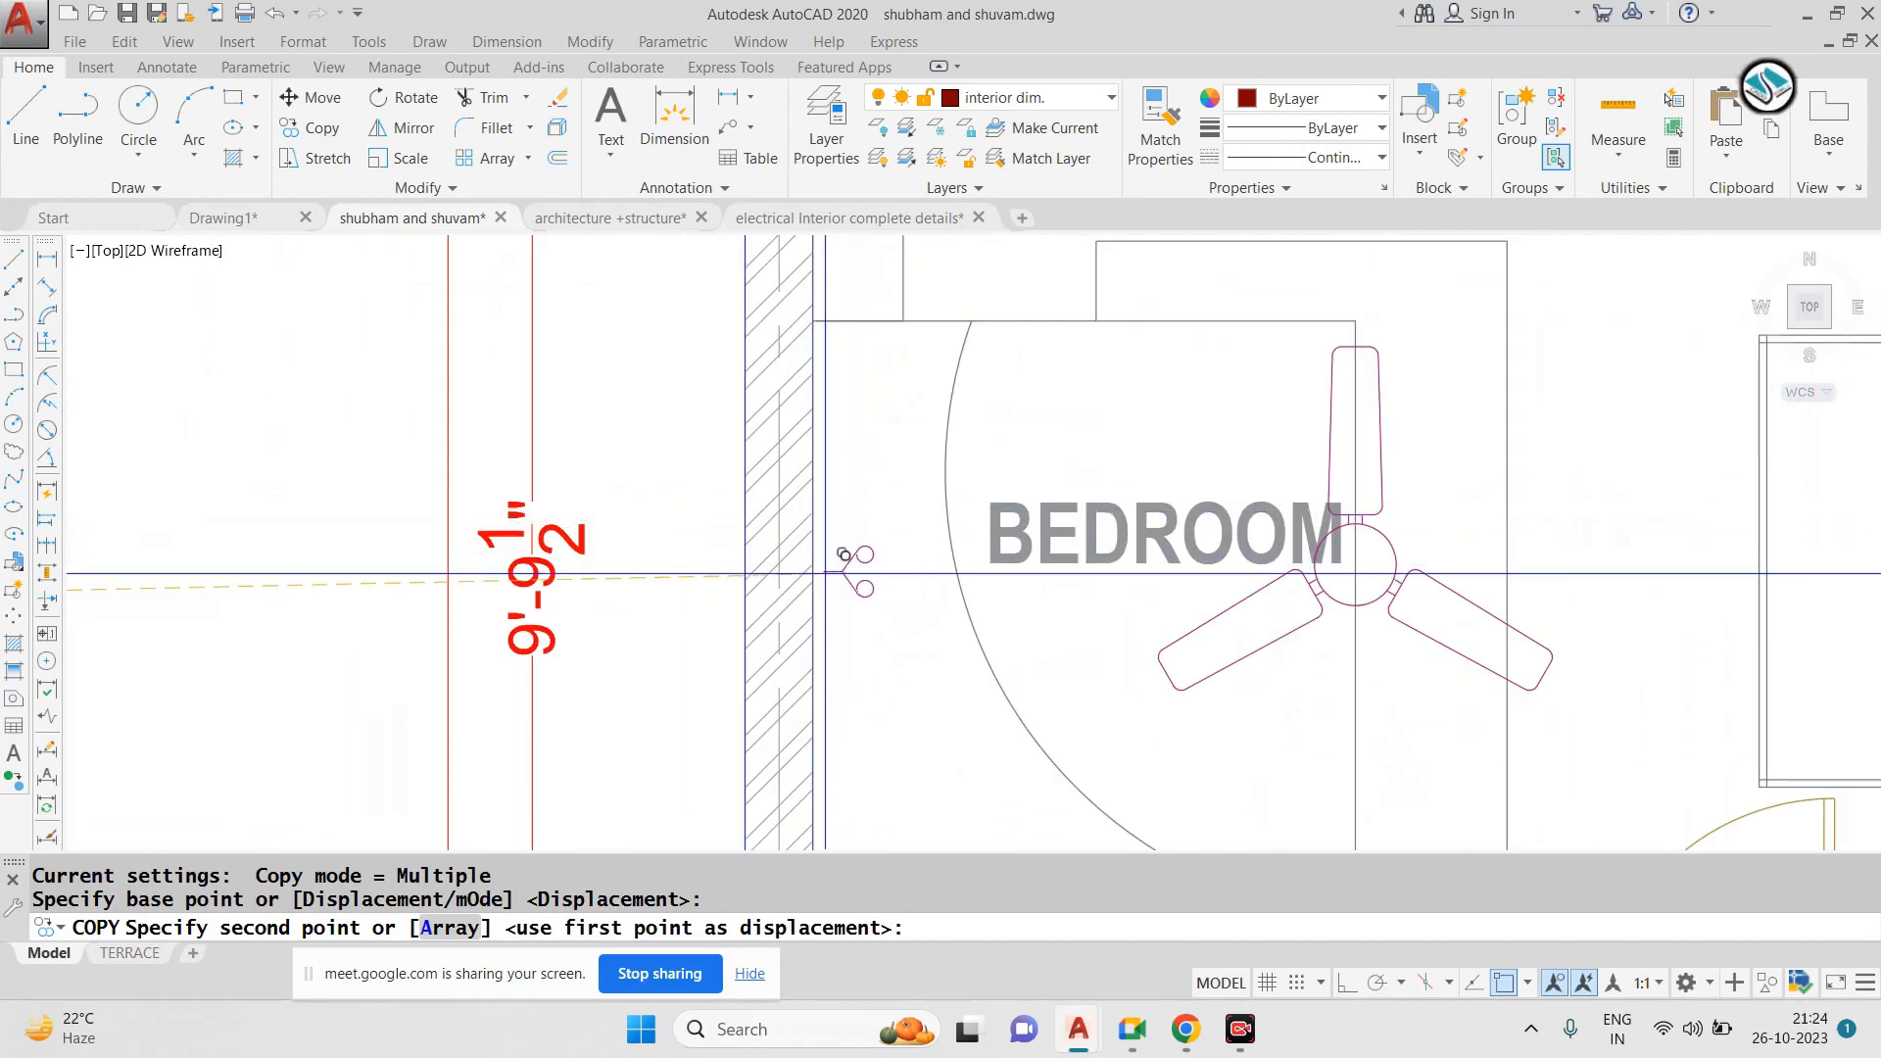
left_click(813, 624)
scroll(813, 625, "down", 3)
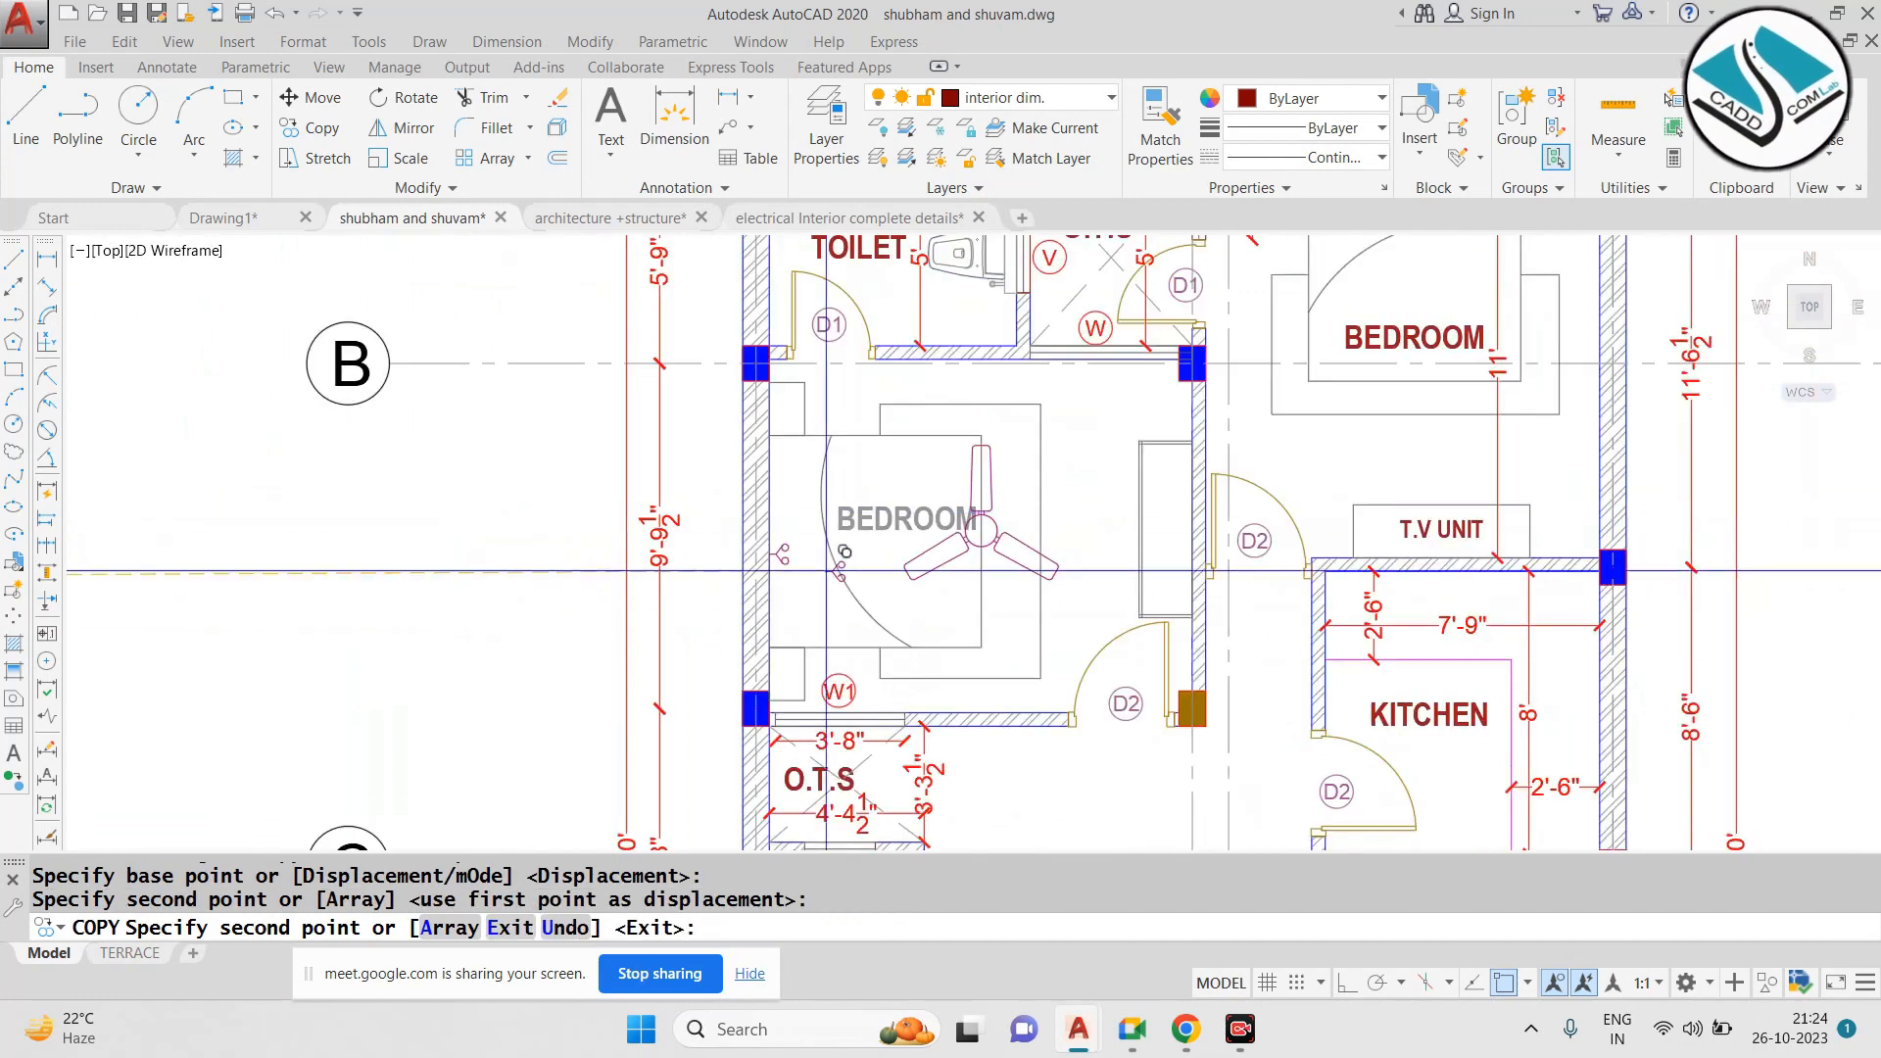
key("Escape")
Copy the bedroom's bracket light to just below the wall shared with the toilet, near window W
scroll(768, 568, "up", 2)
type("c")
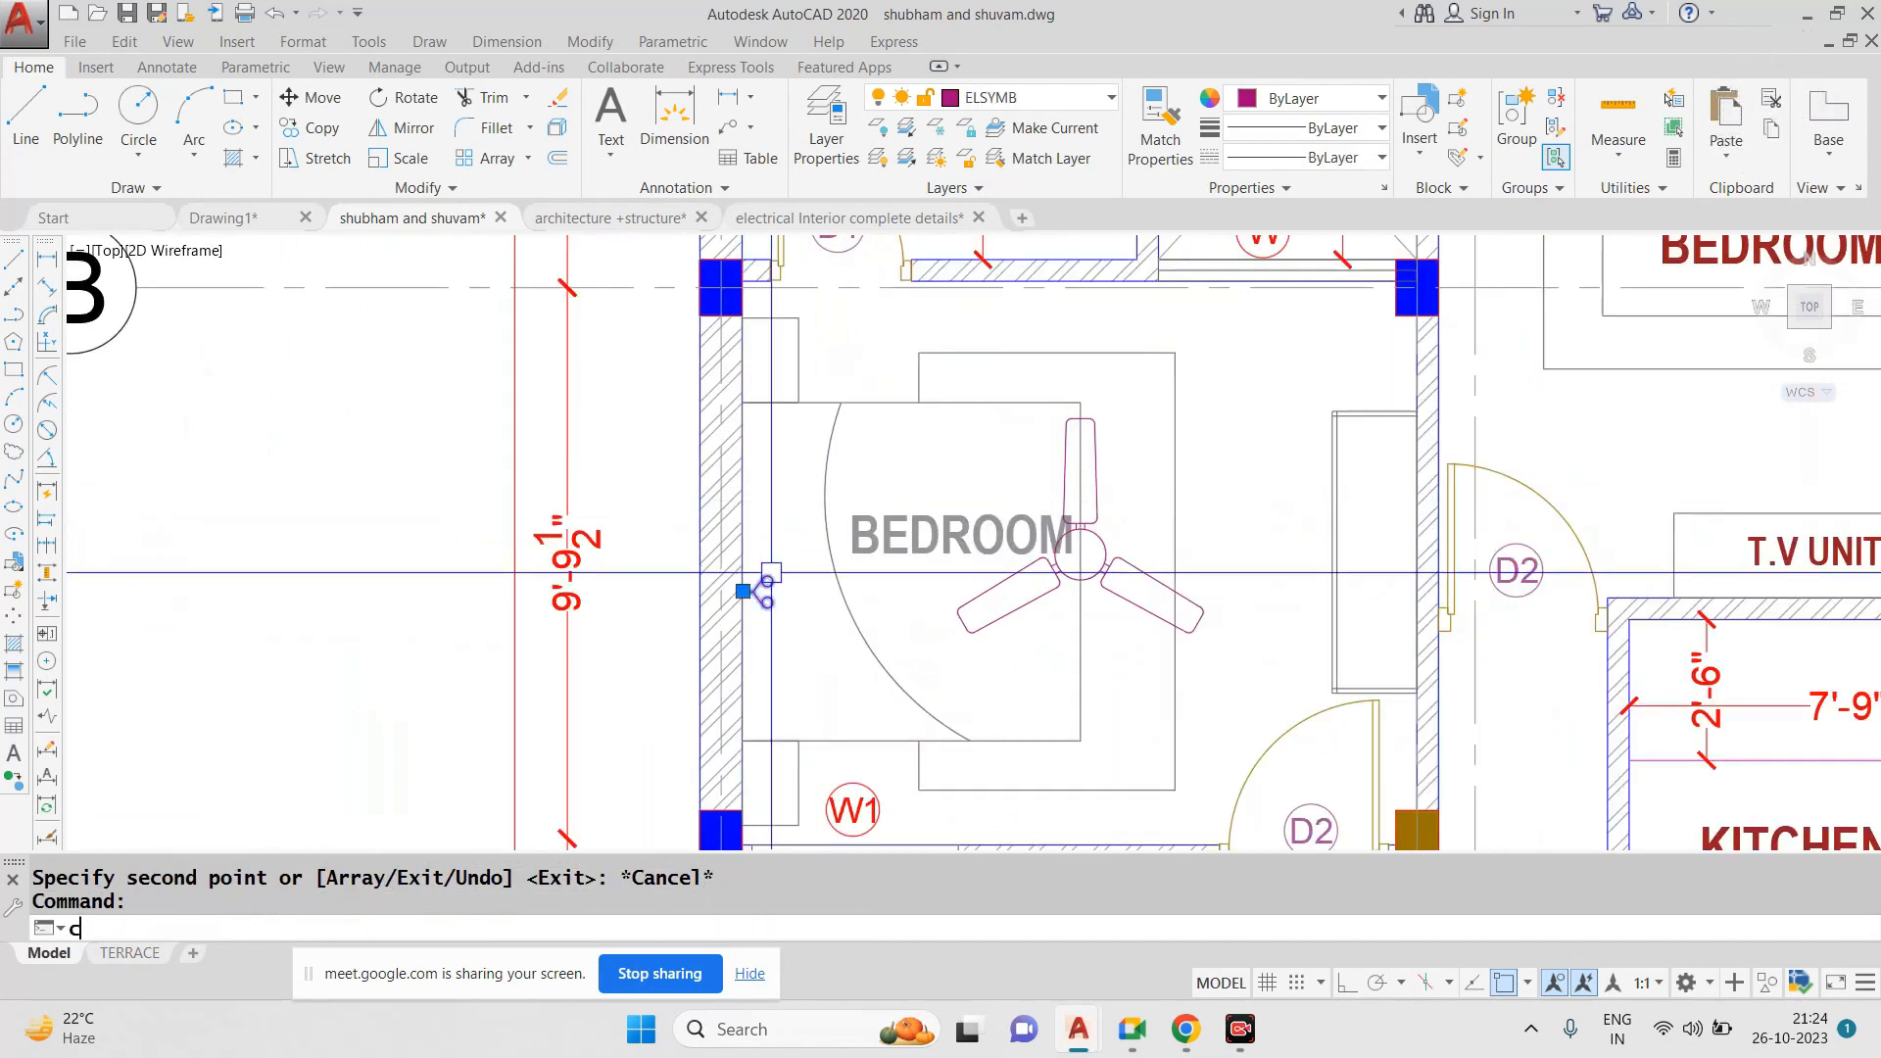
type("o")
key("space")
left_click(768, 575)
scroll(1113, 335, "up", 2)
middle_click_drag(1113, 335, 922, 607)
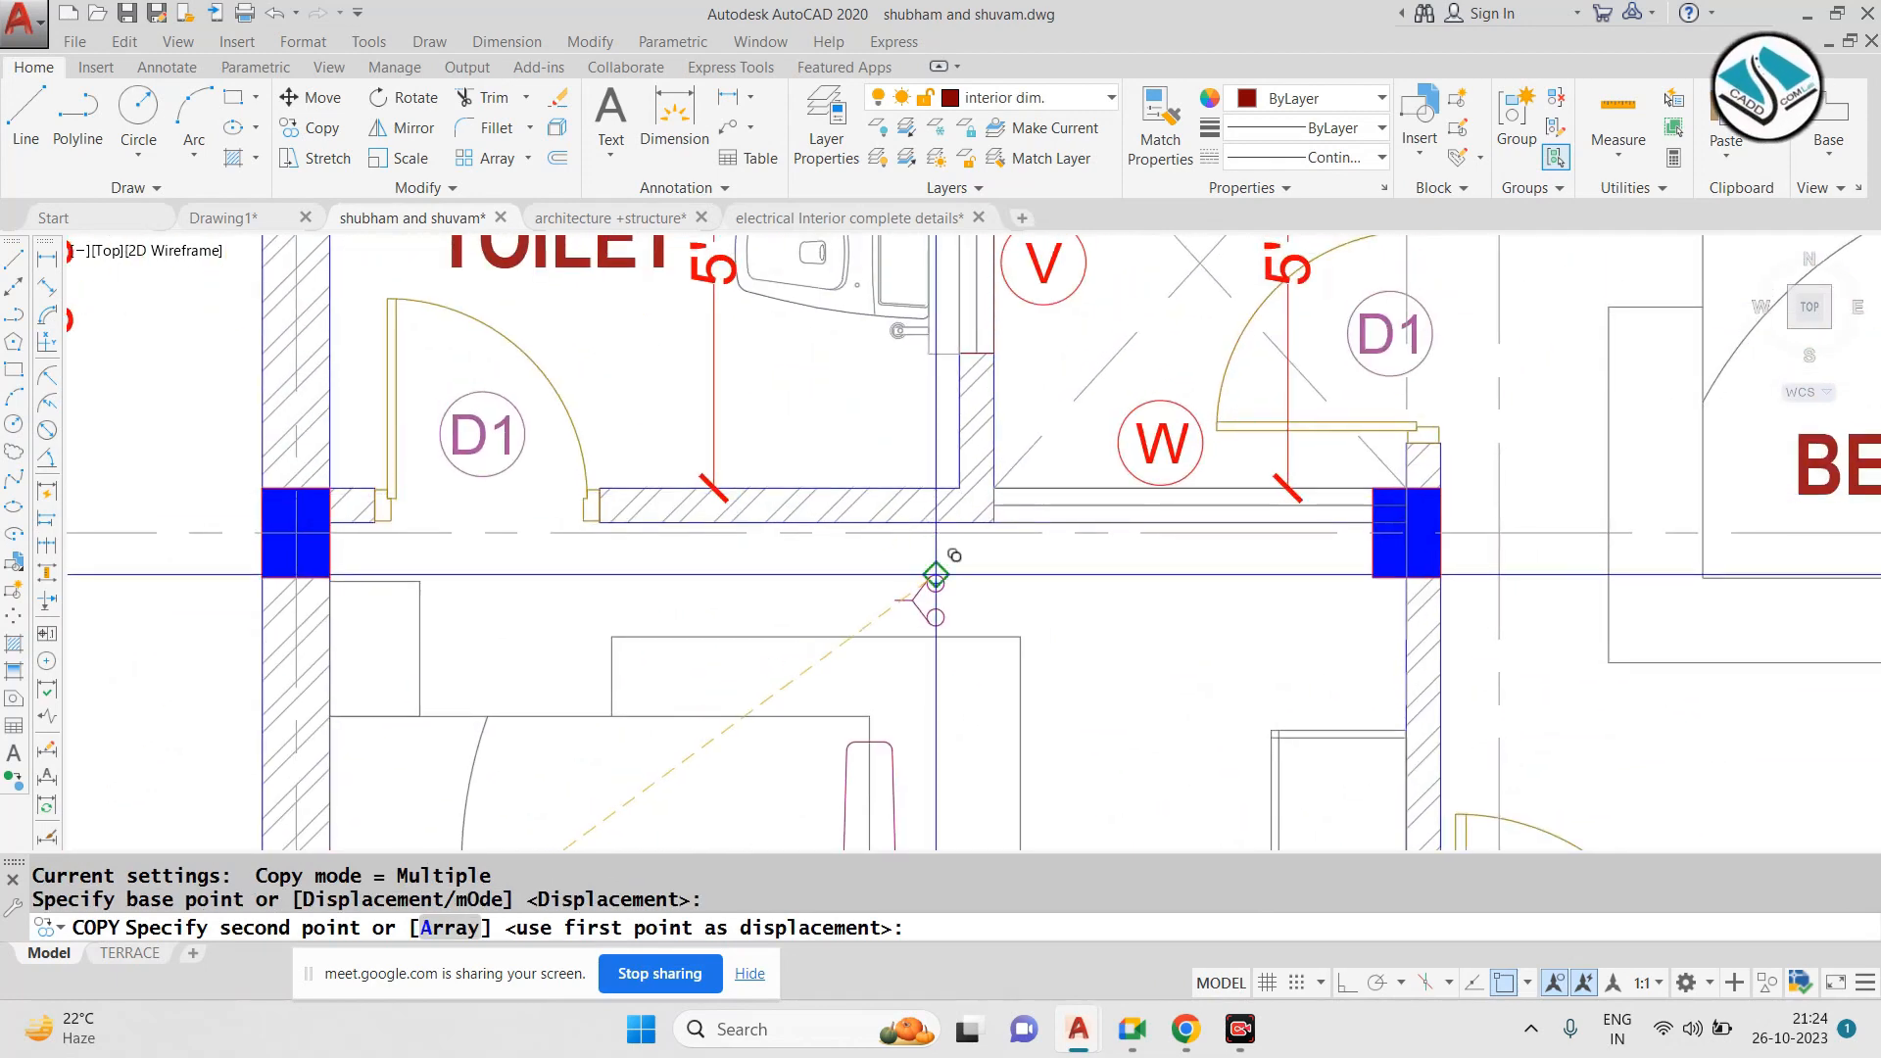
left_click(935, 575)
scroll(936, 575, "up", 2)
key("Escape")
Rotate the copied bracket light near window W 90° clockwise about its stem end, with the lamps facing down into the bedroom
left_click(895, 600)
type("ro")
key("space")
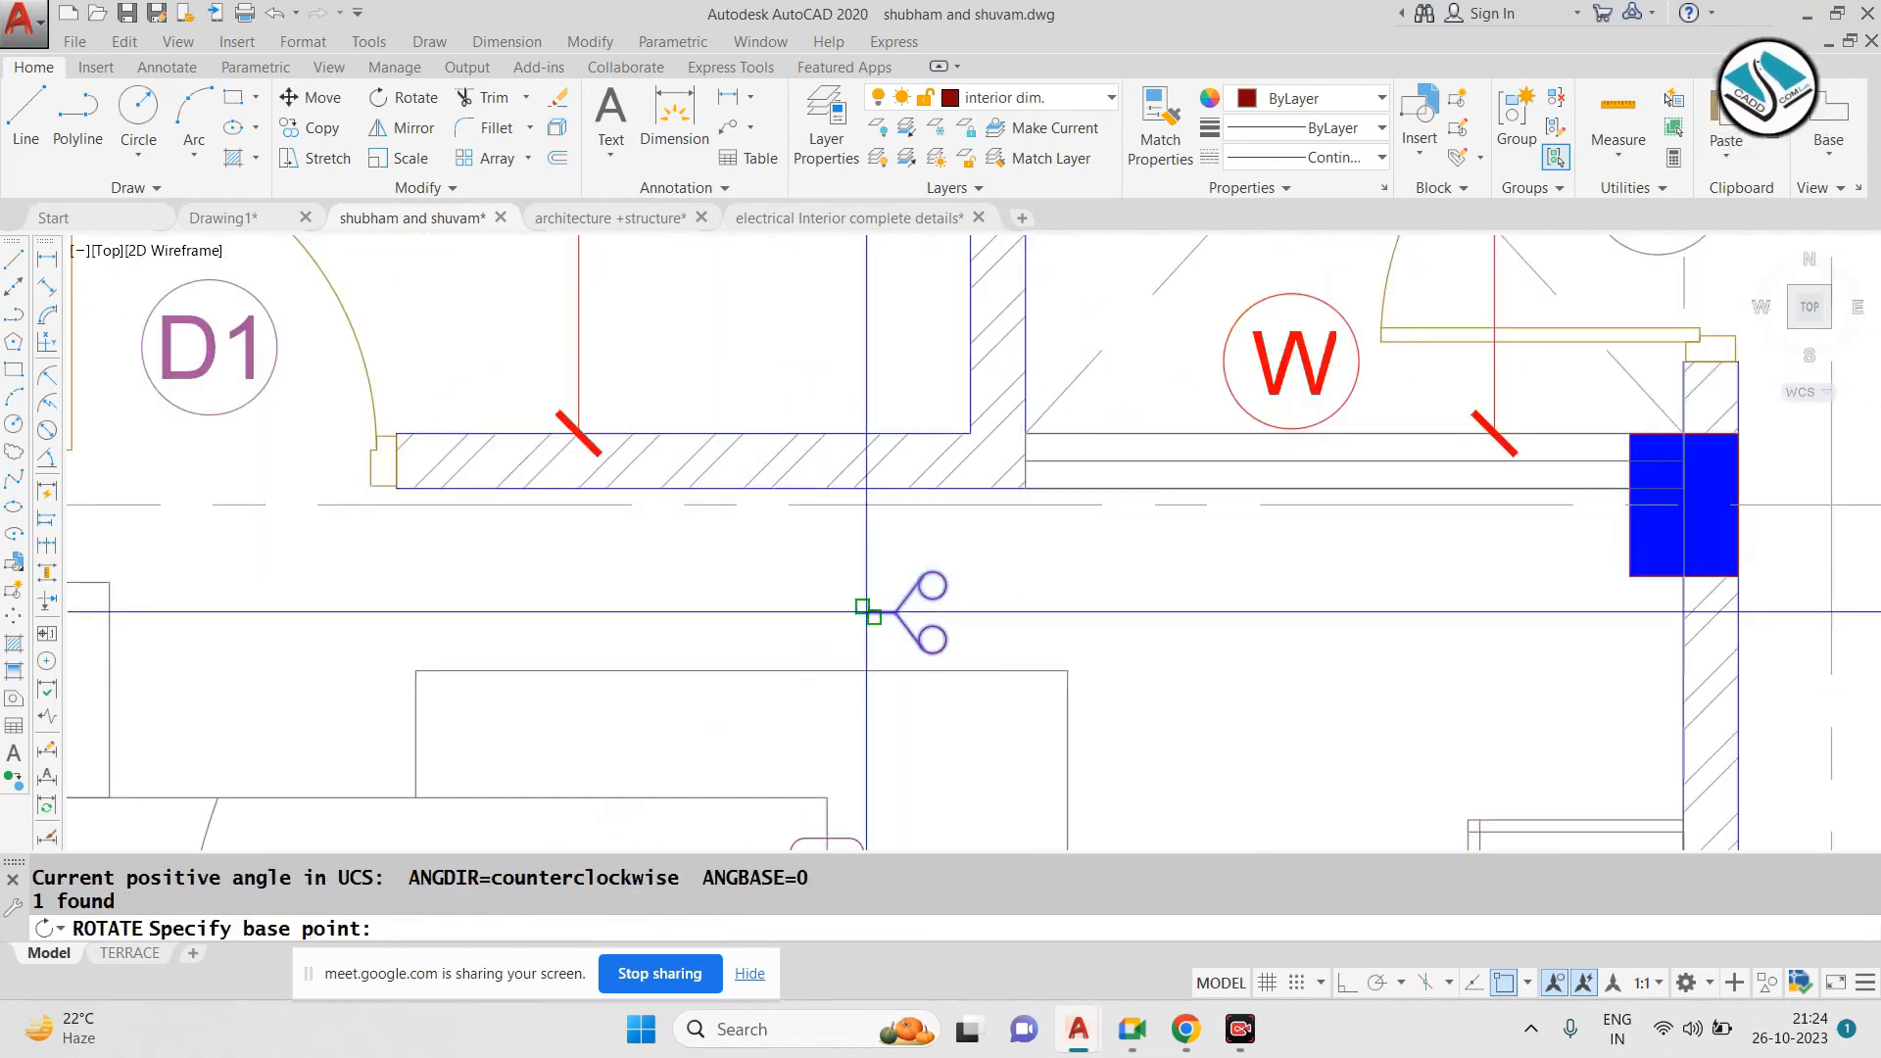
left_click(868, 612)
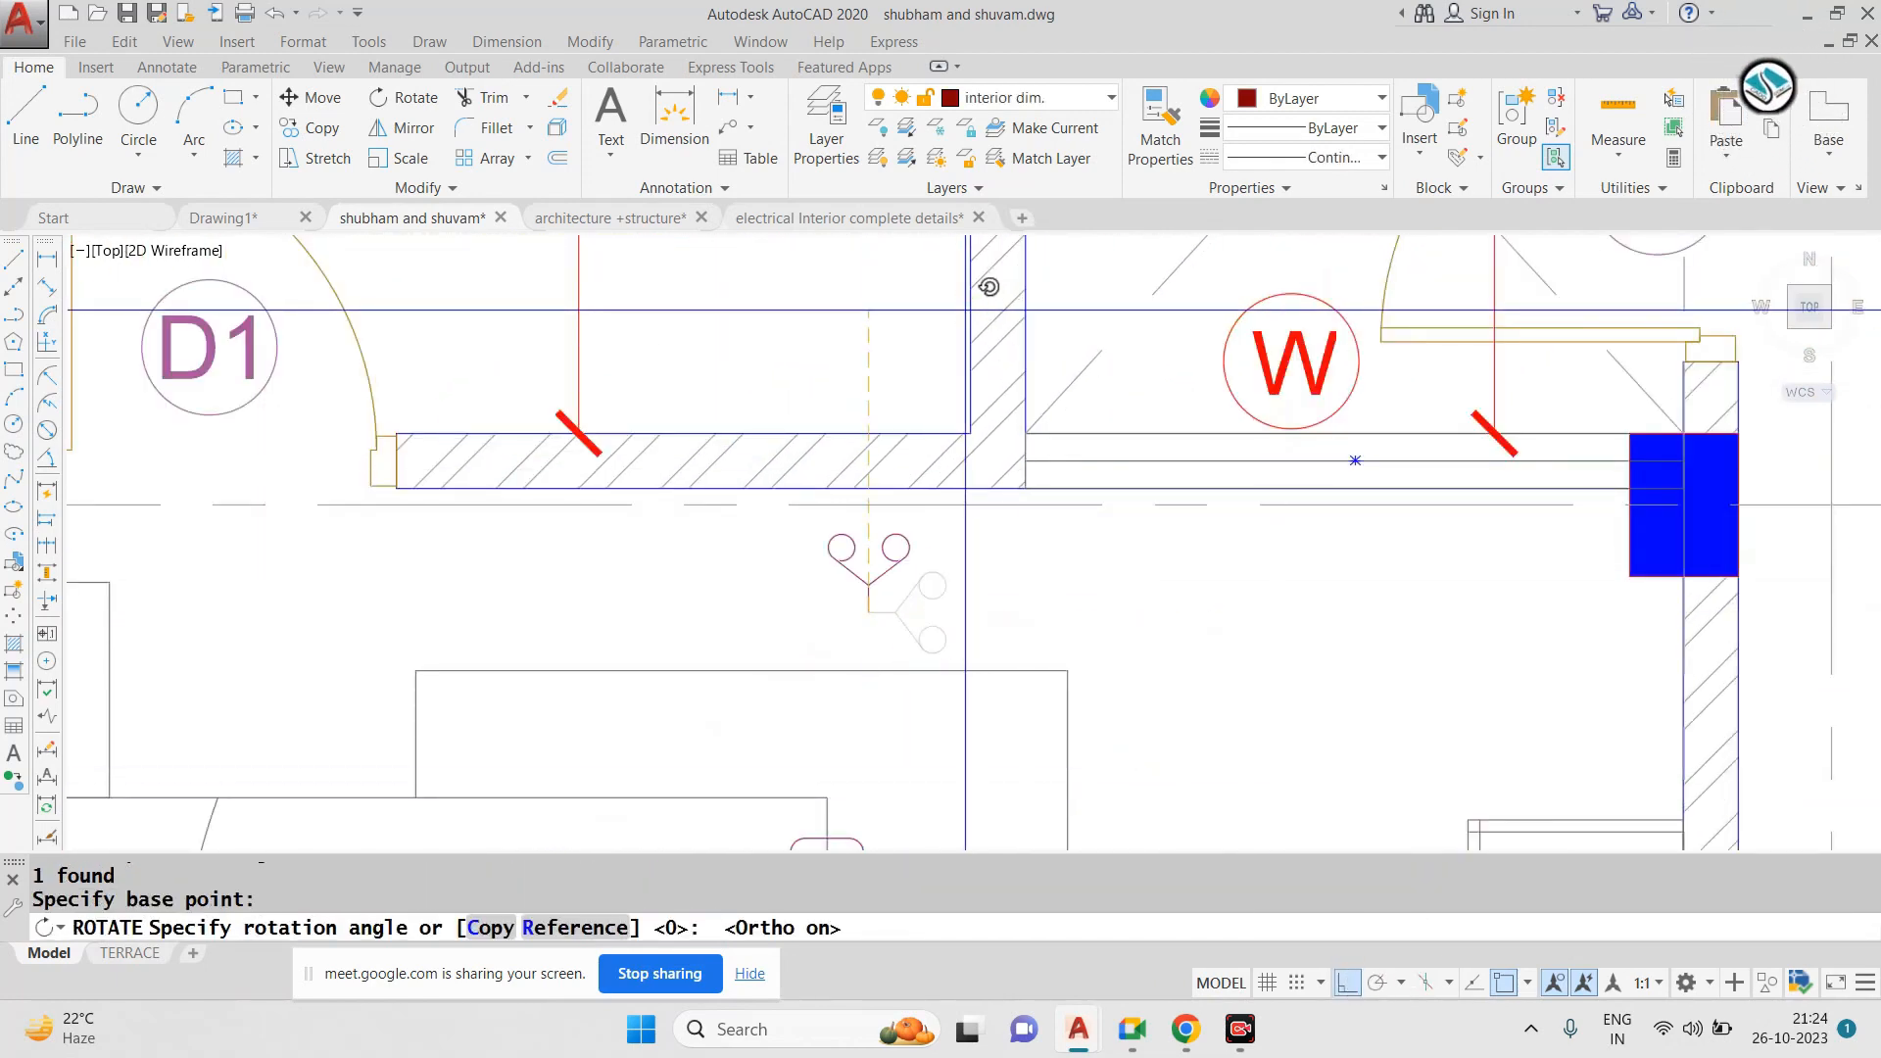
left_click(865, 661)
left_click(865, 659)
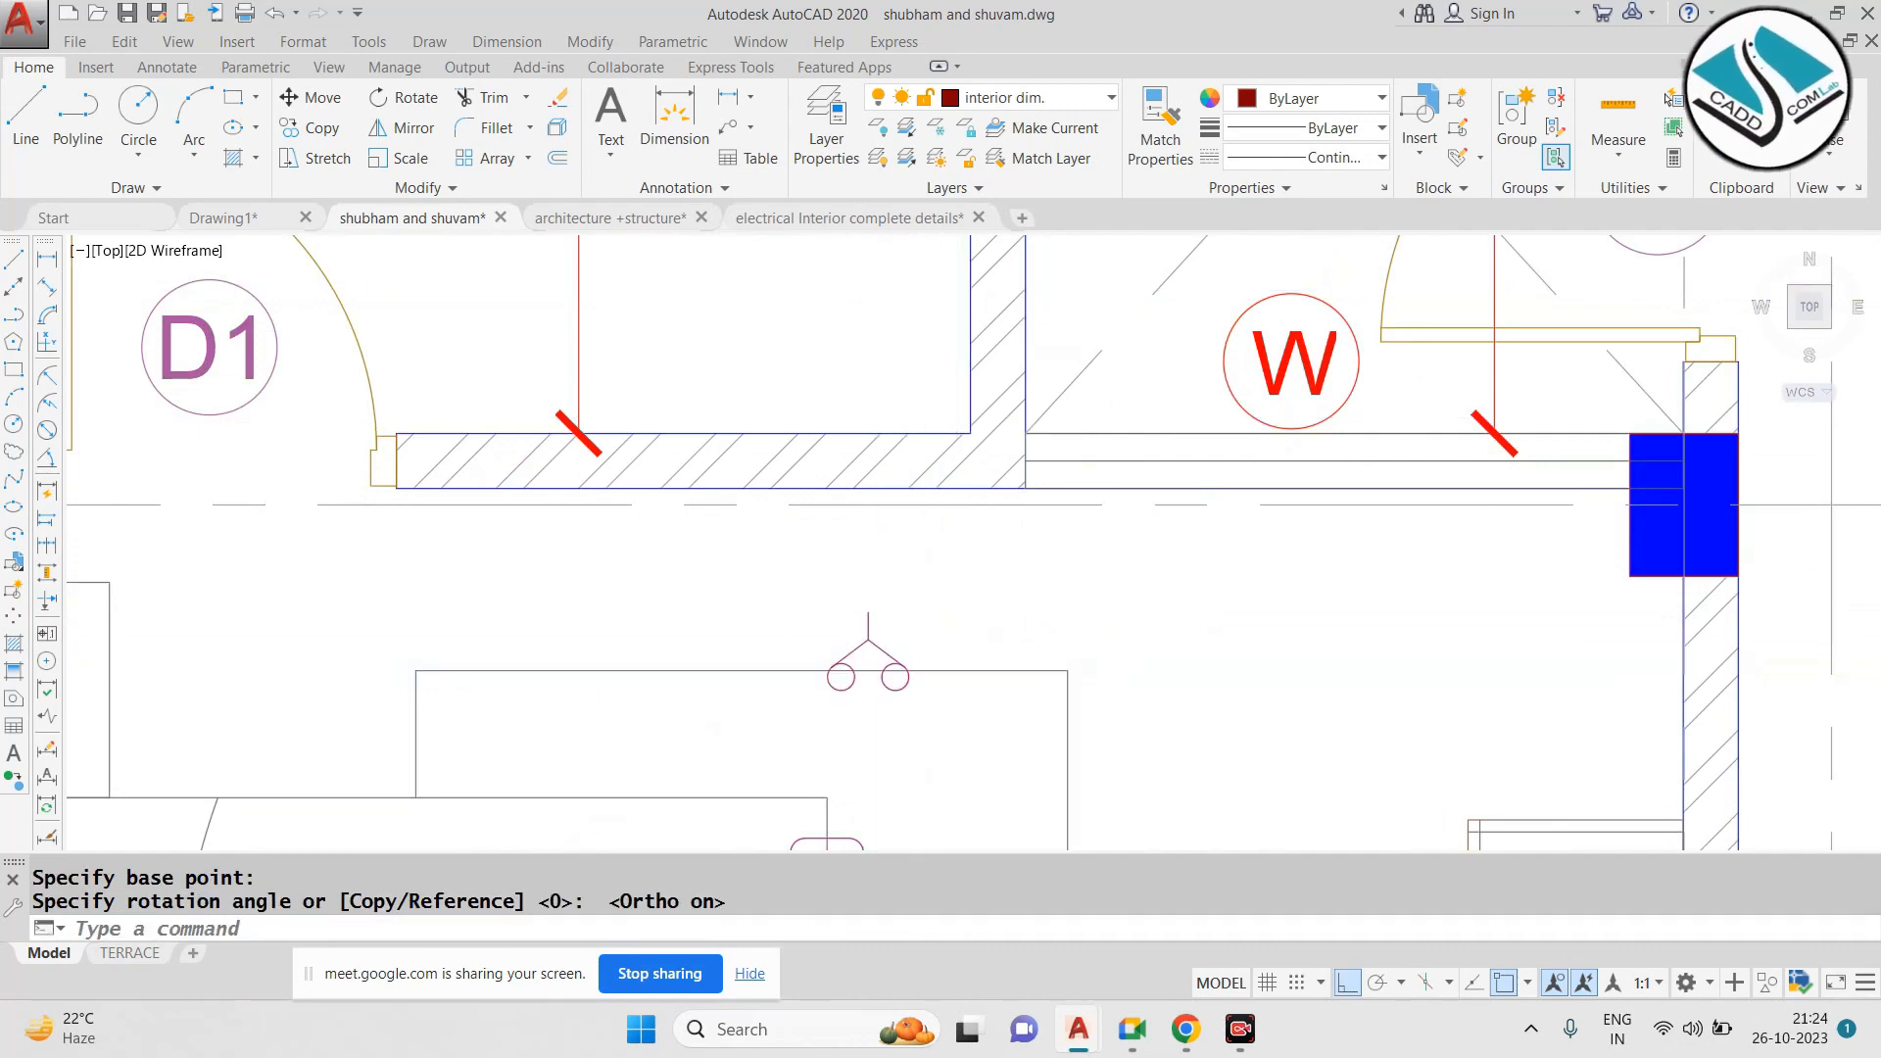
Move the rotated bracket light straight up by its stem end onto the face of the wall between the toilet and bedroom
type("m")
key("space")
left_click(866, 609)
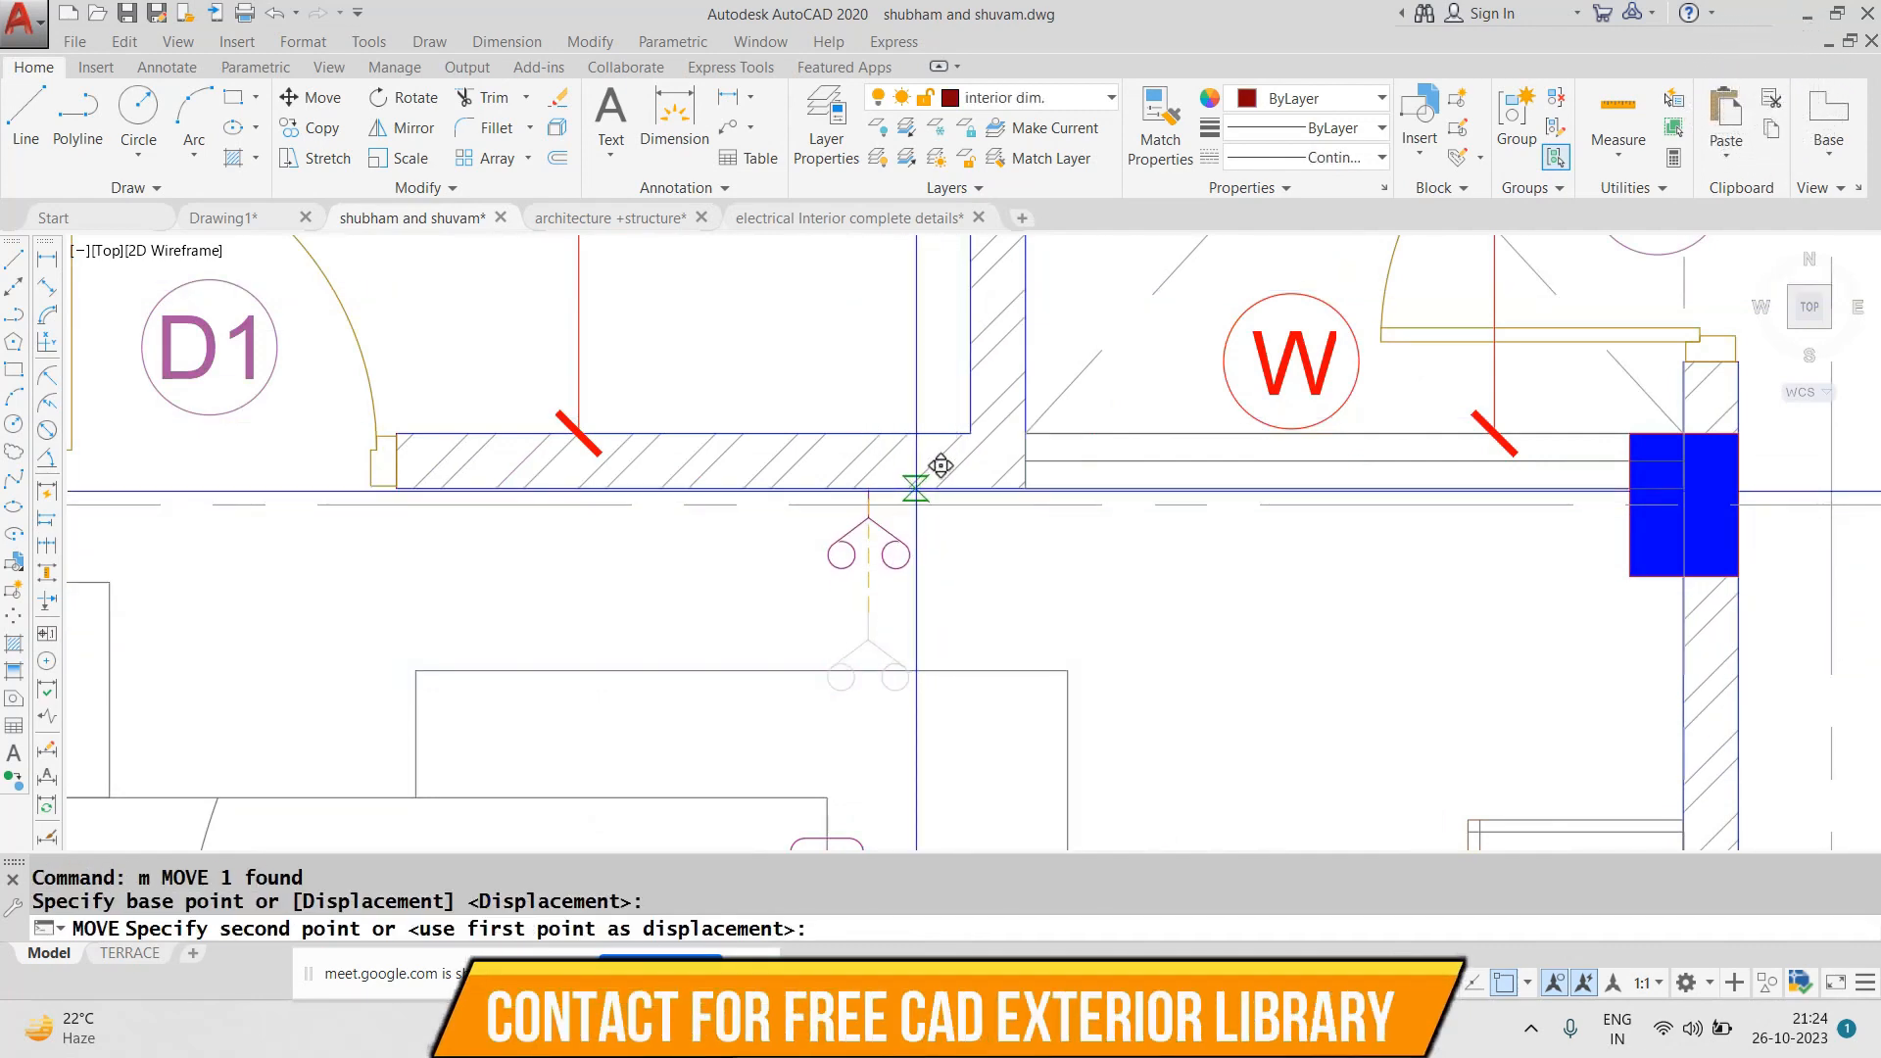
left_click(917, 488)
scroll(901, 382, "down", 2)
key("Escape")
scroll(844, 362, "down", 4)
middle_click_drag(768, 545, 762, 487)
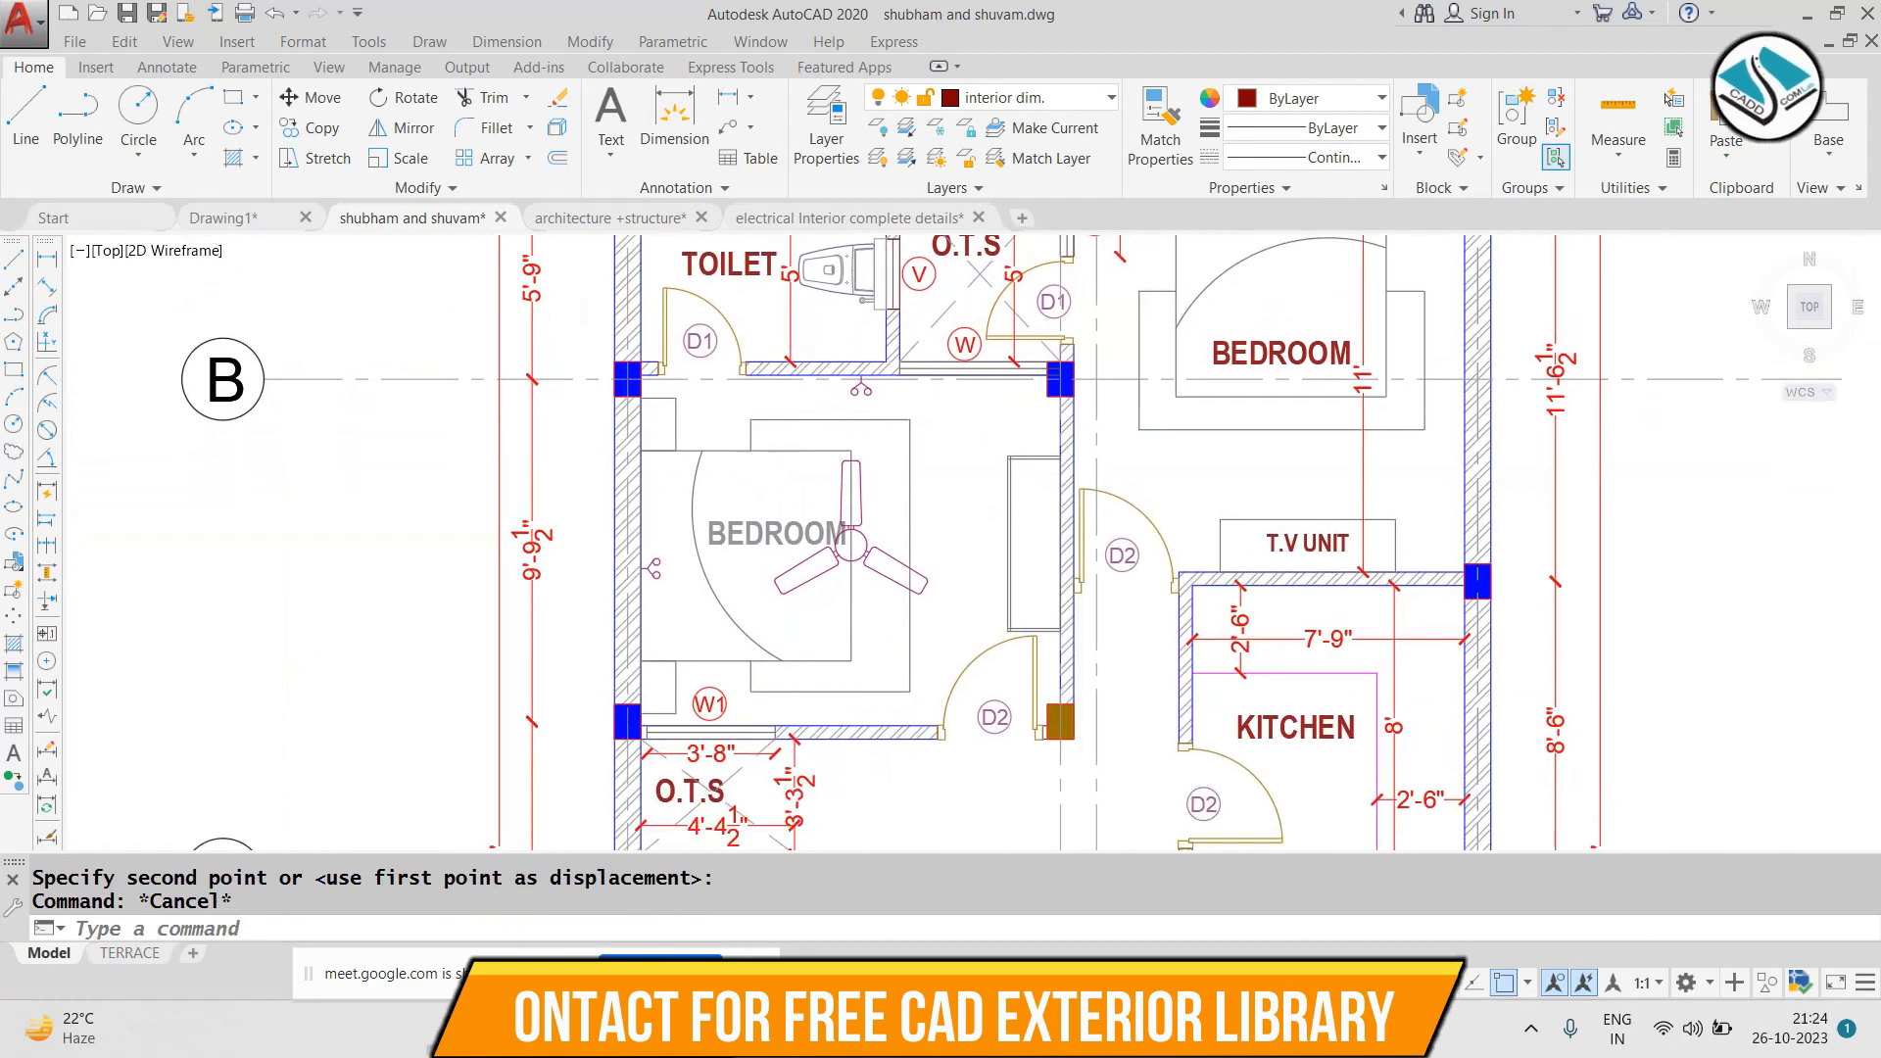
Examine the placement of the ceiling fan and both bracket lights in the bedroom relative to the bed, window W1 and doors
scroll(849, 731, "up", 2)
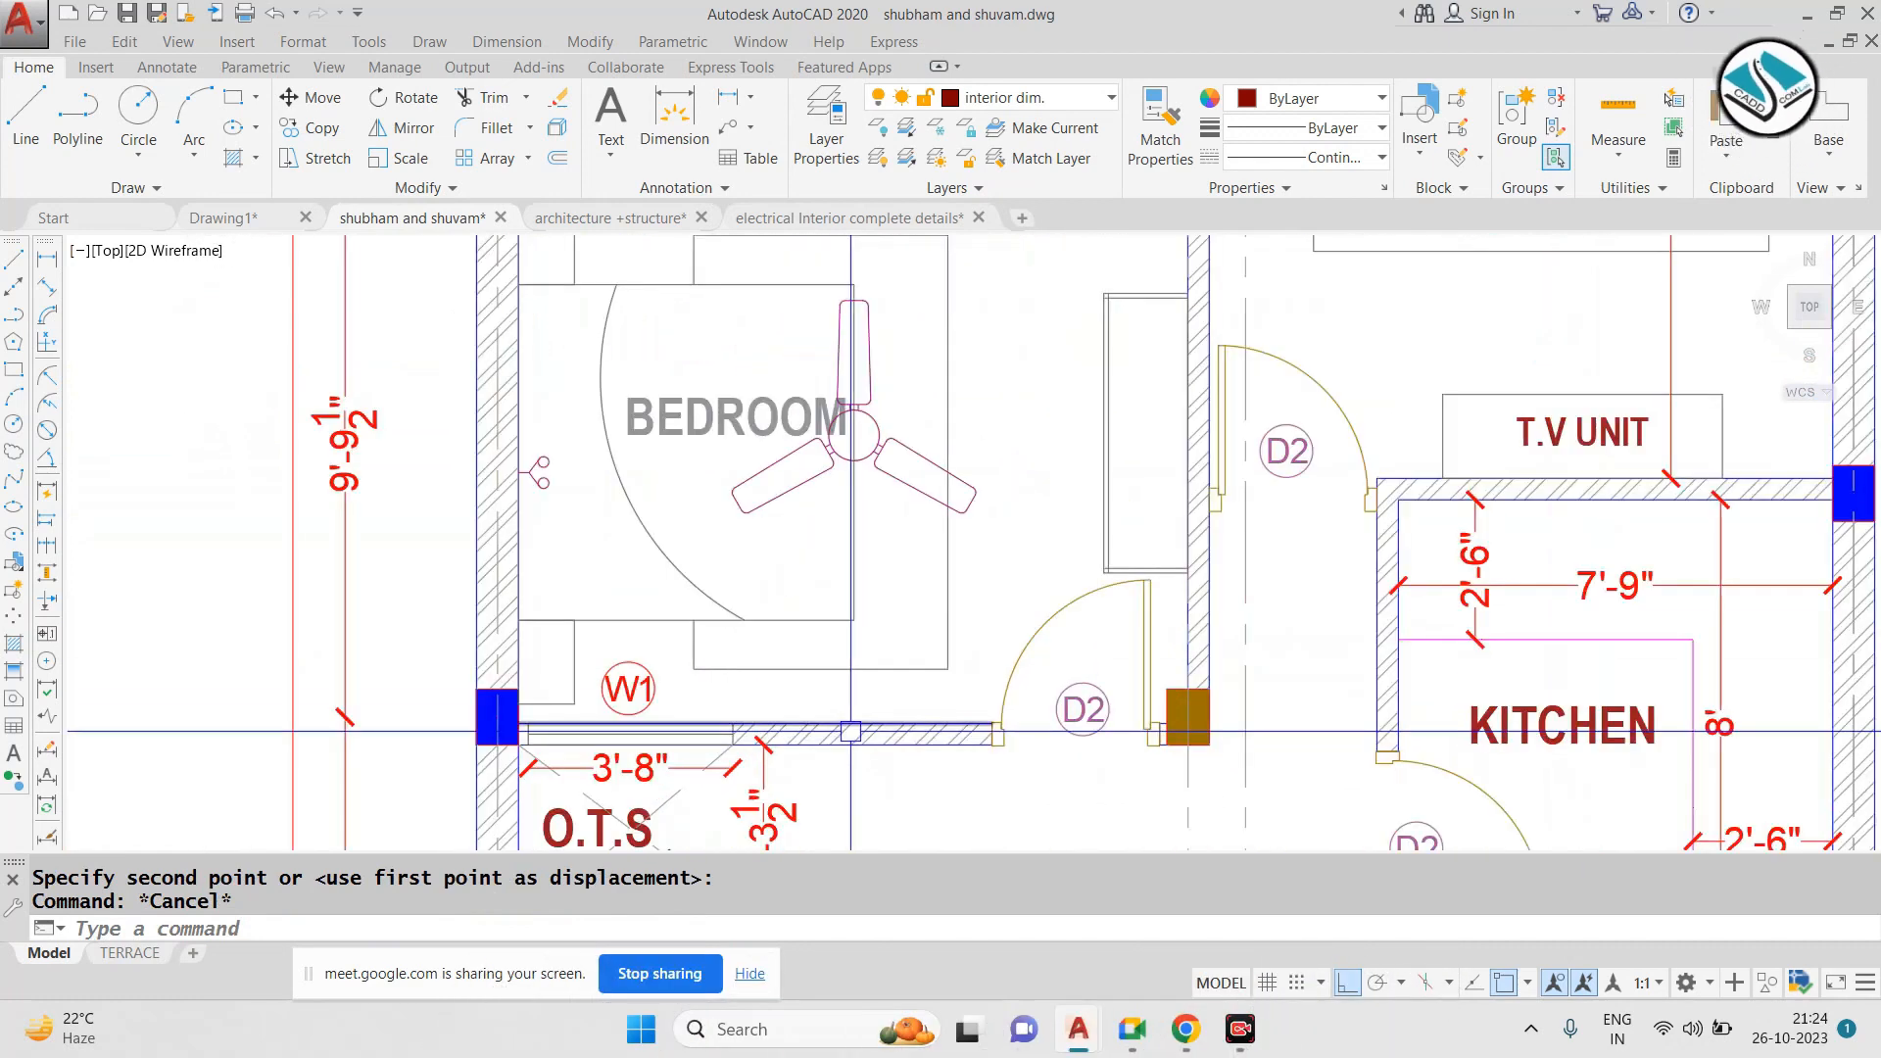
scroll(850, 730, "down", 2)
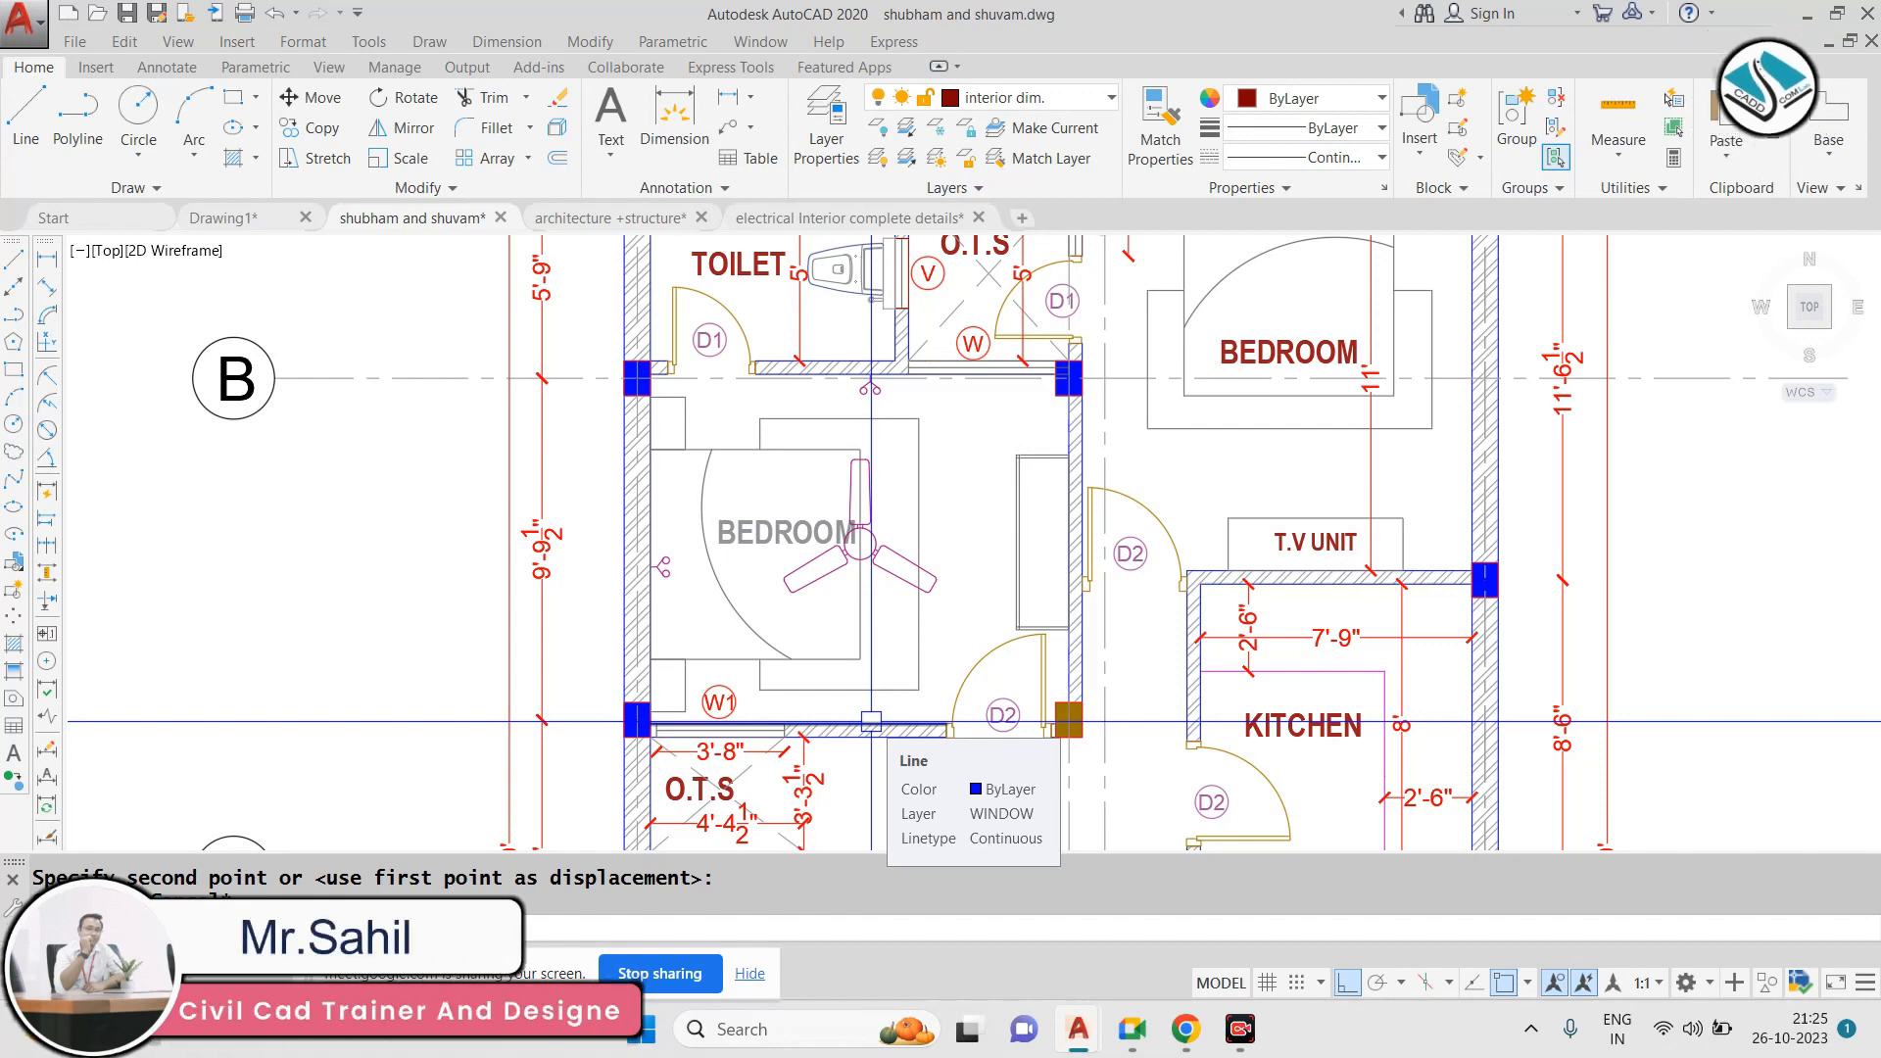
scroll(881, 521, "up", 4)
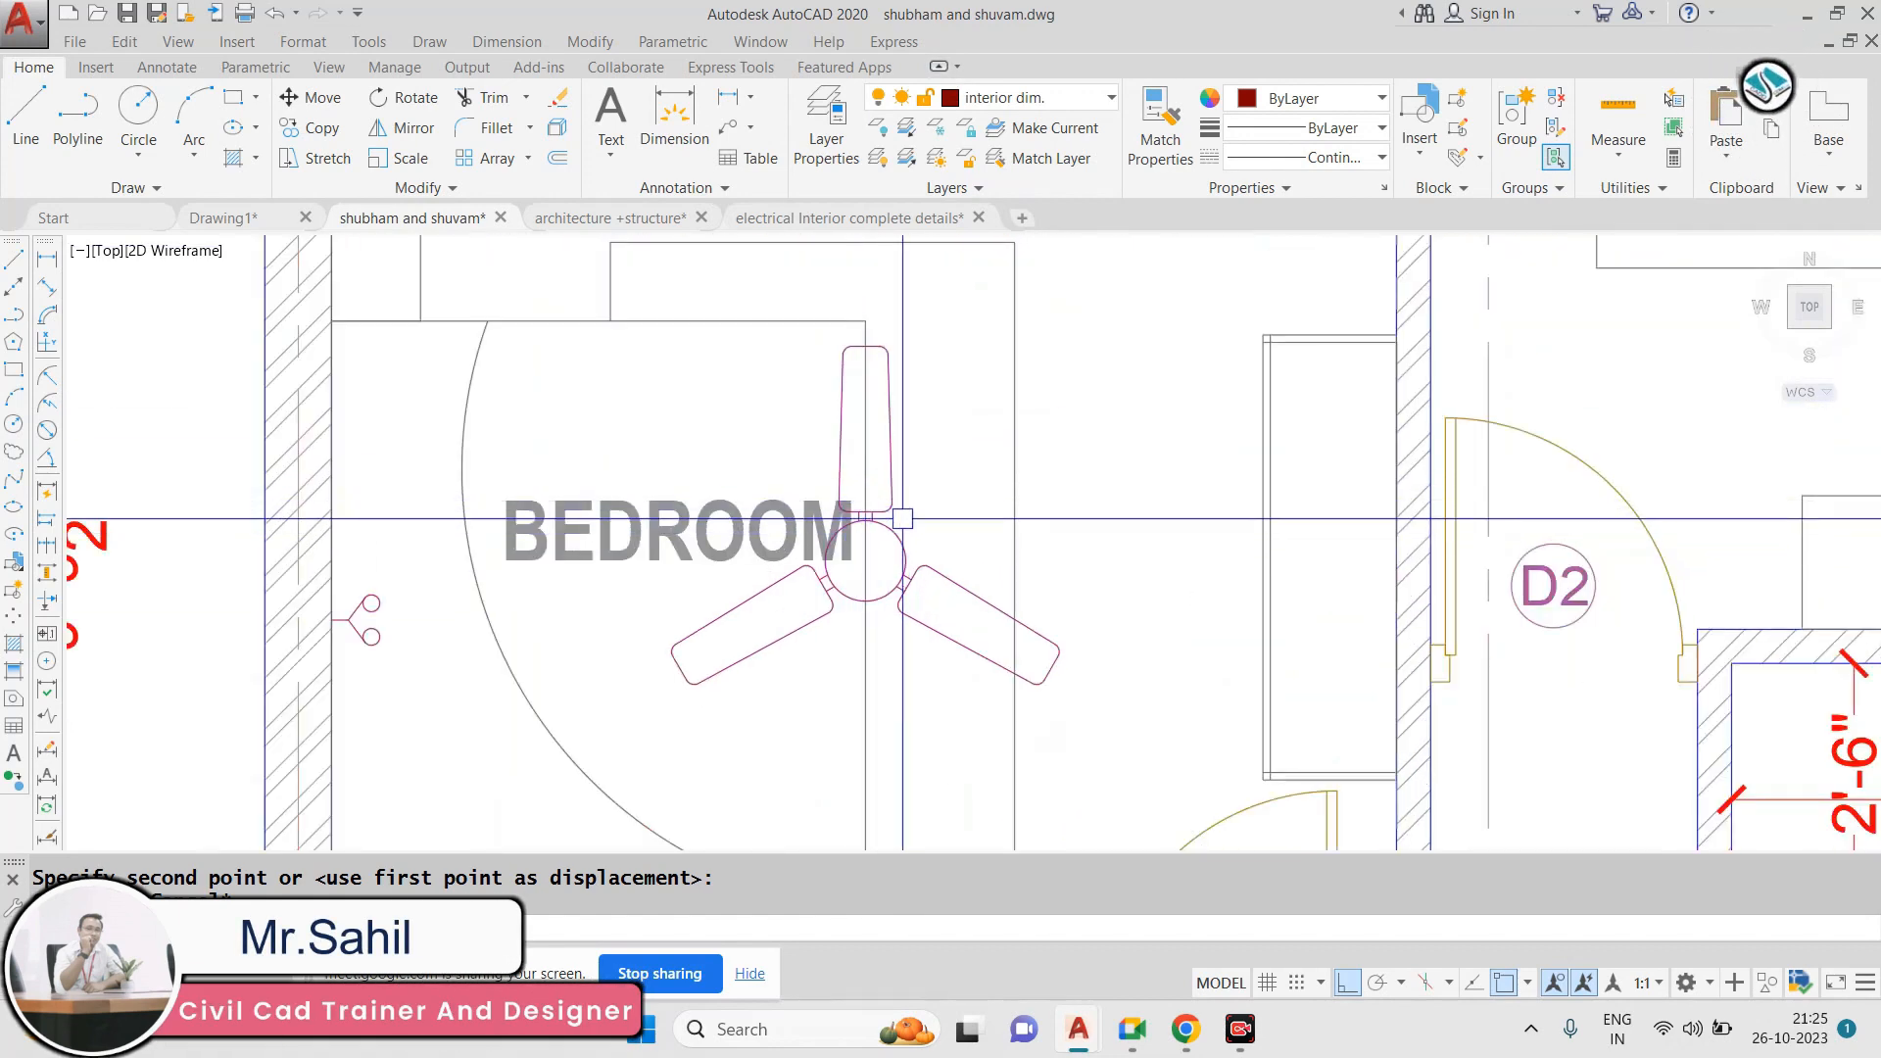
scroll(902, 518, "down", 2)
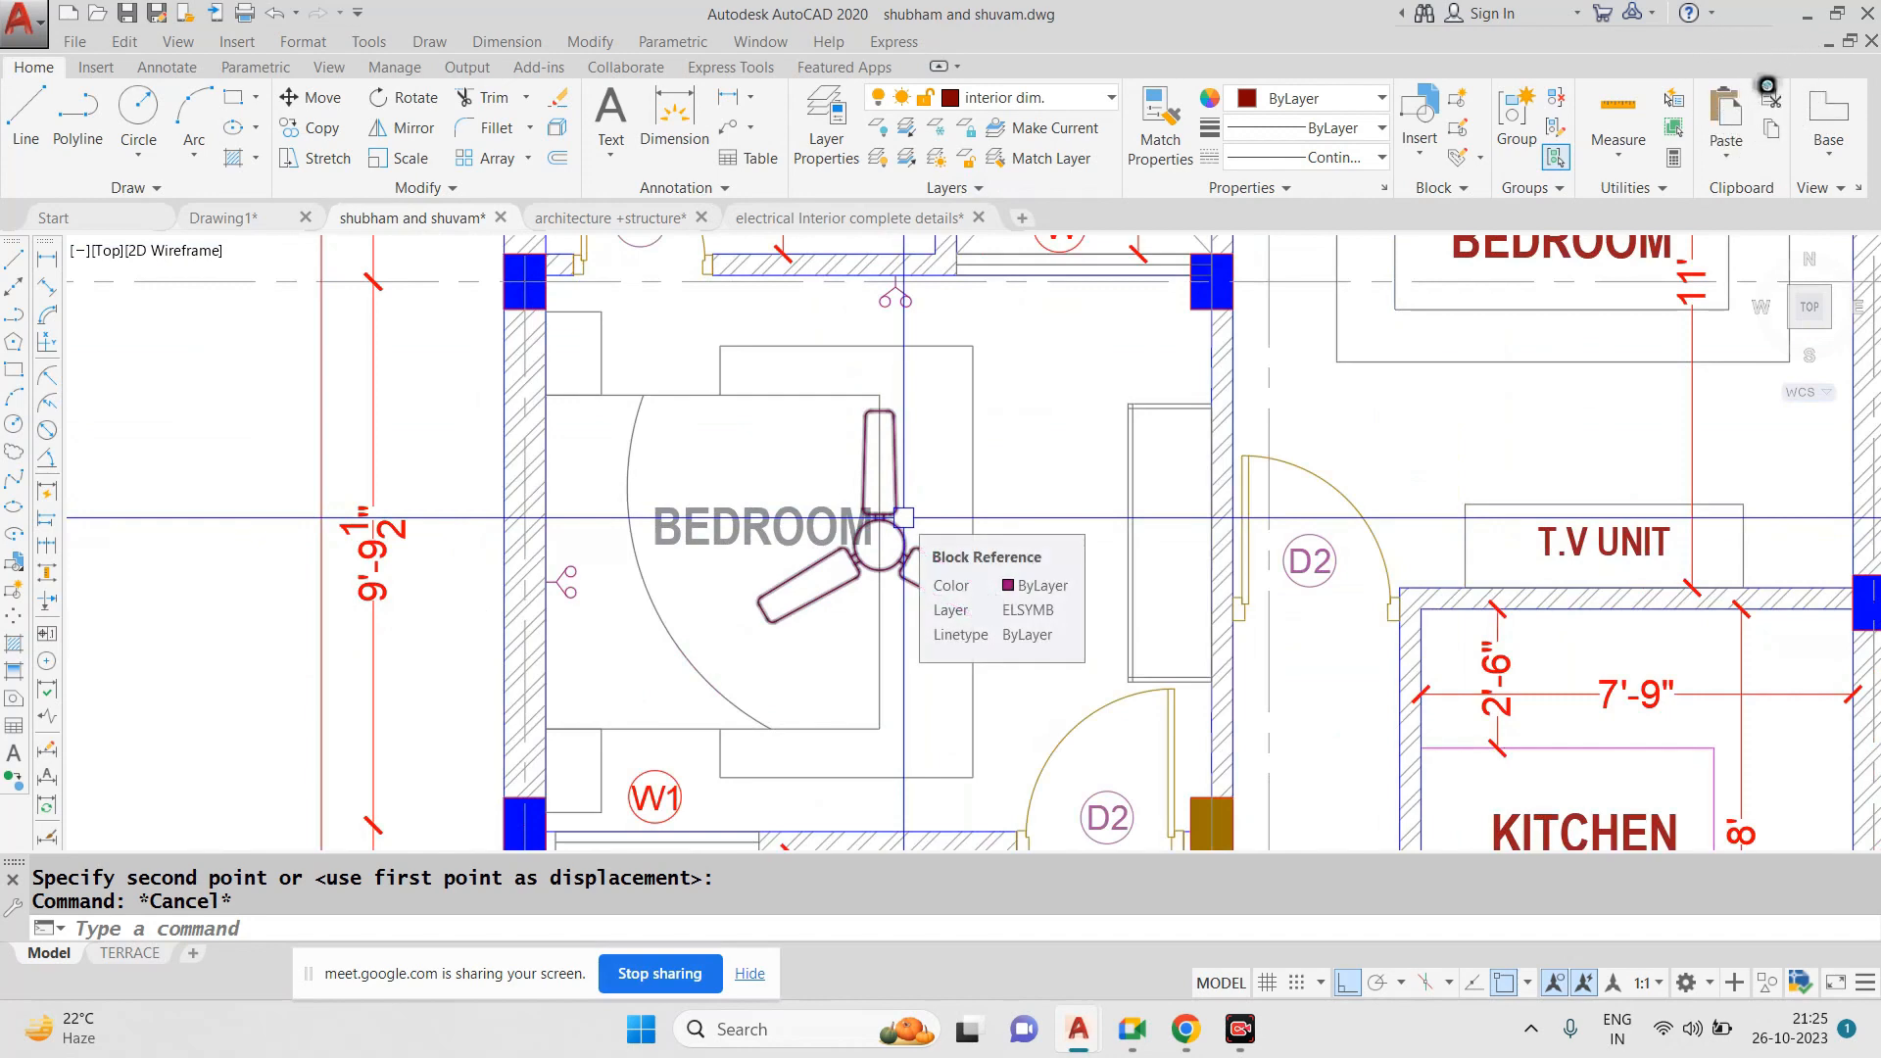
scroll(548, 578, "up", 4)
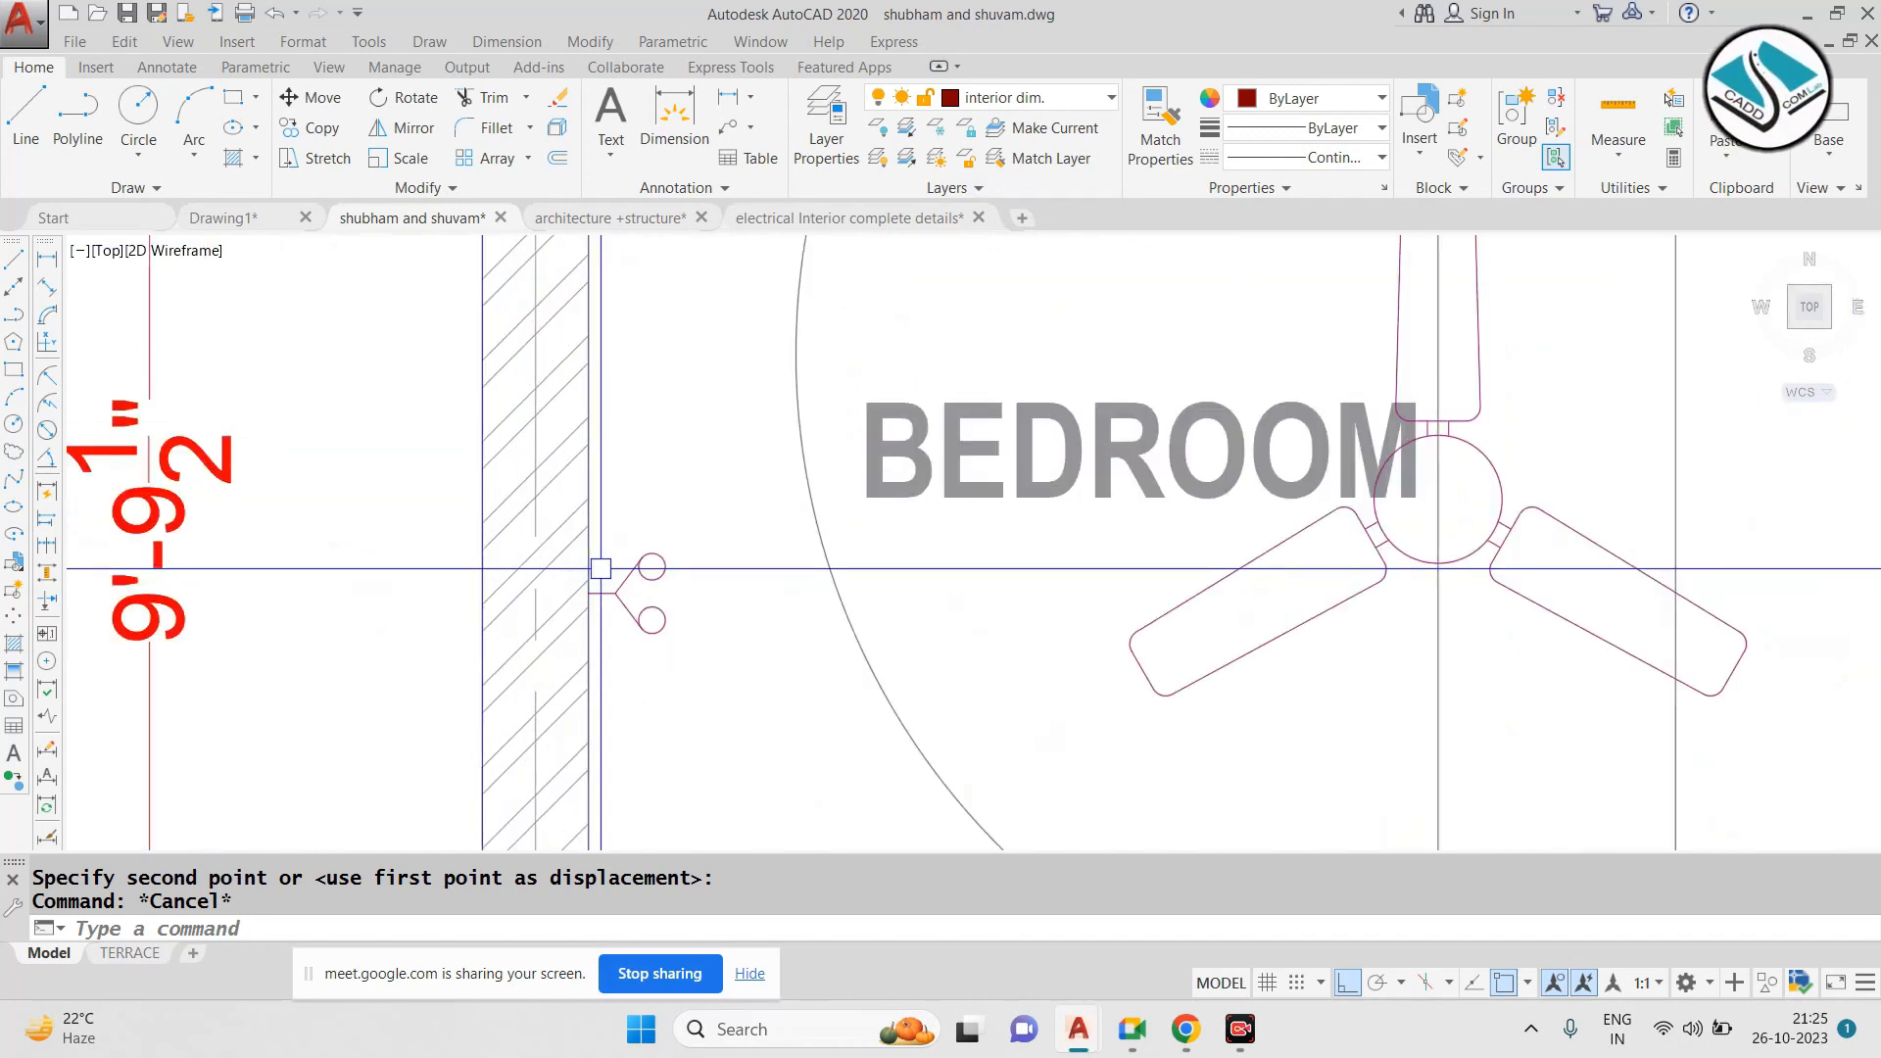
scroll(689, 540, "down", 2)
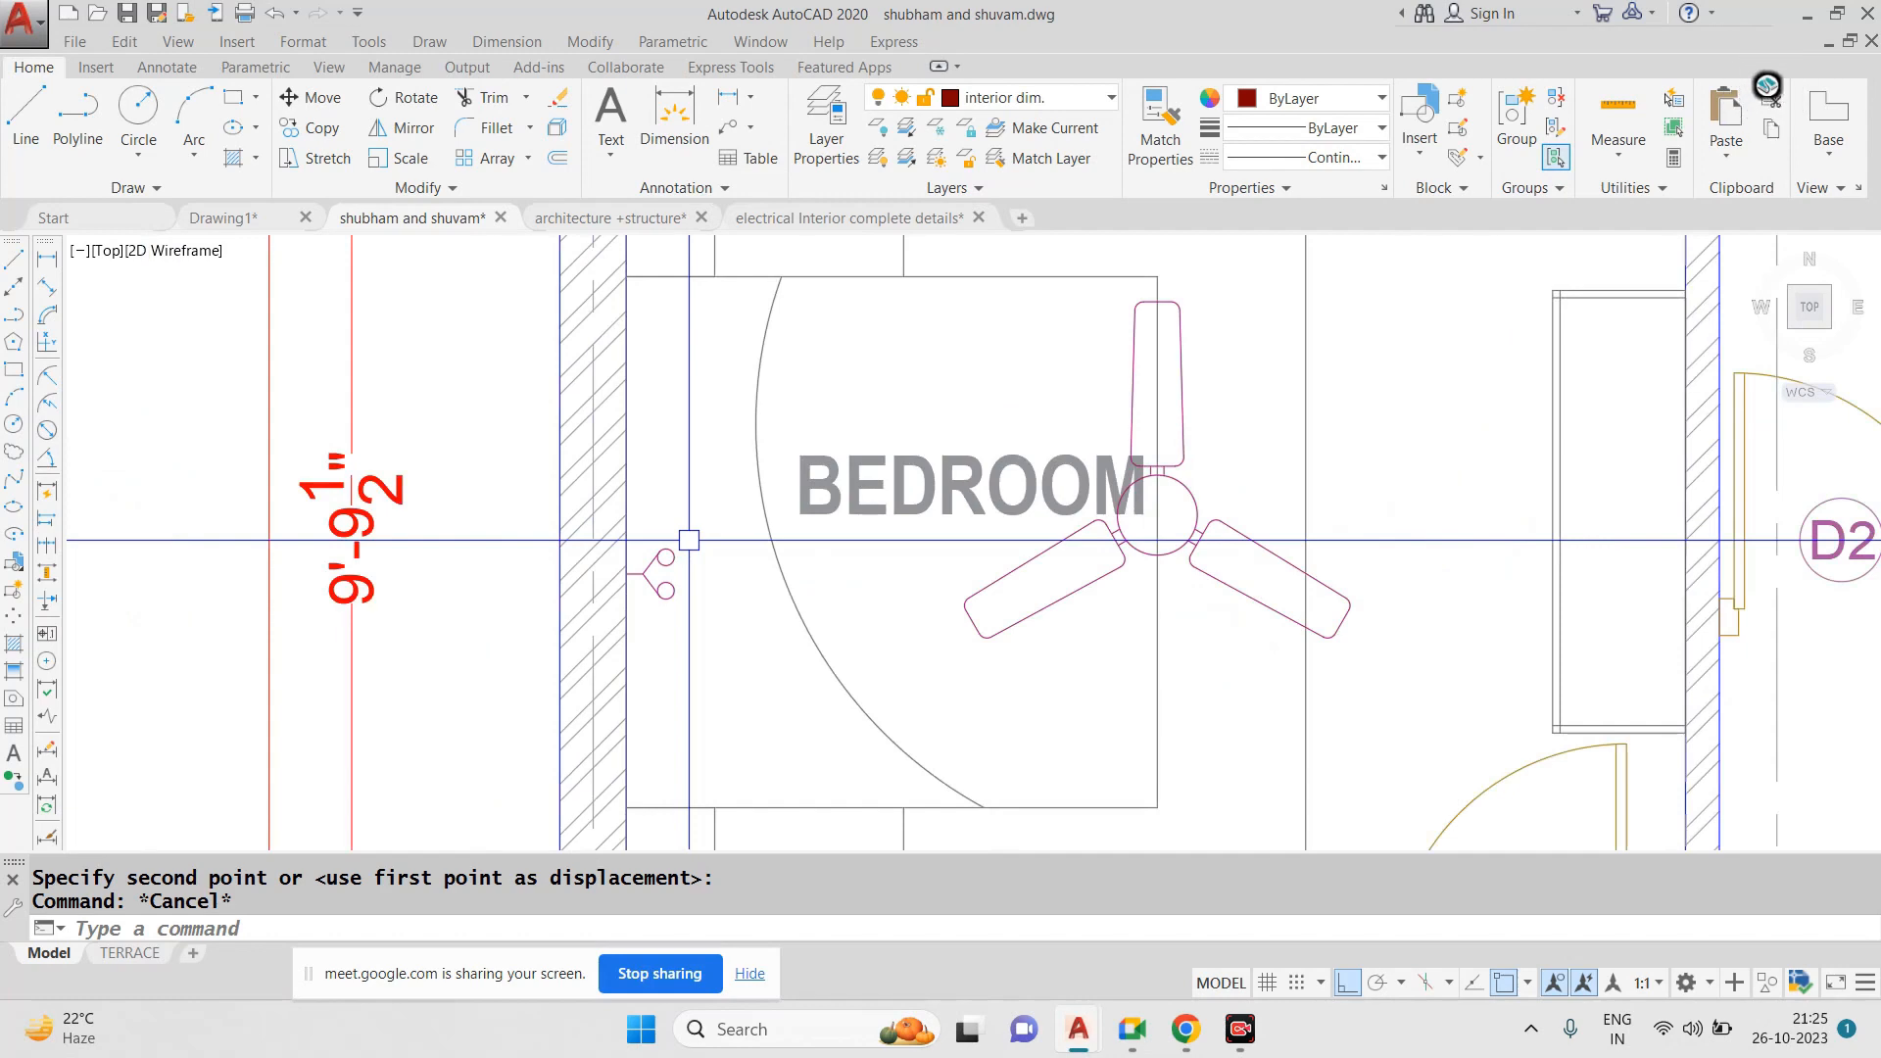
scroll(688, 540, "down", 2)
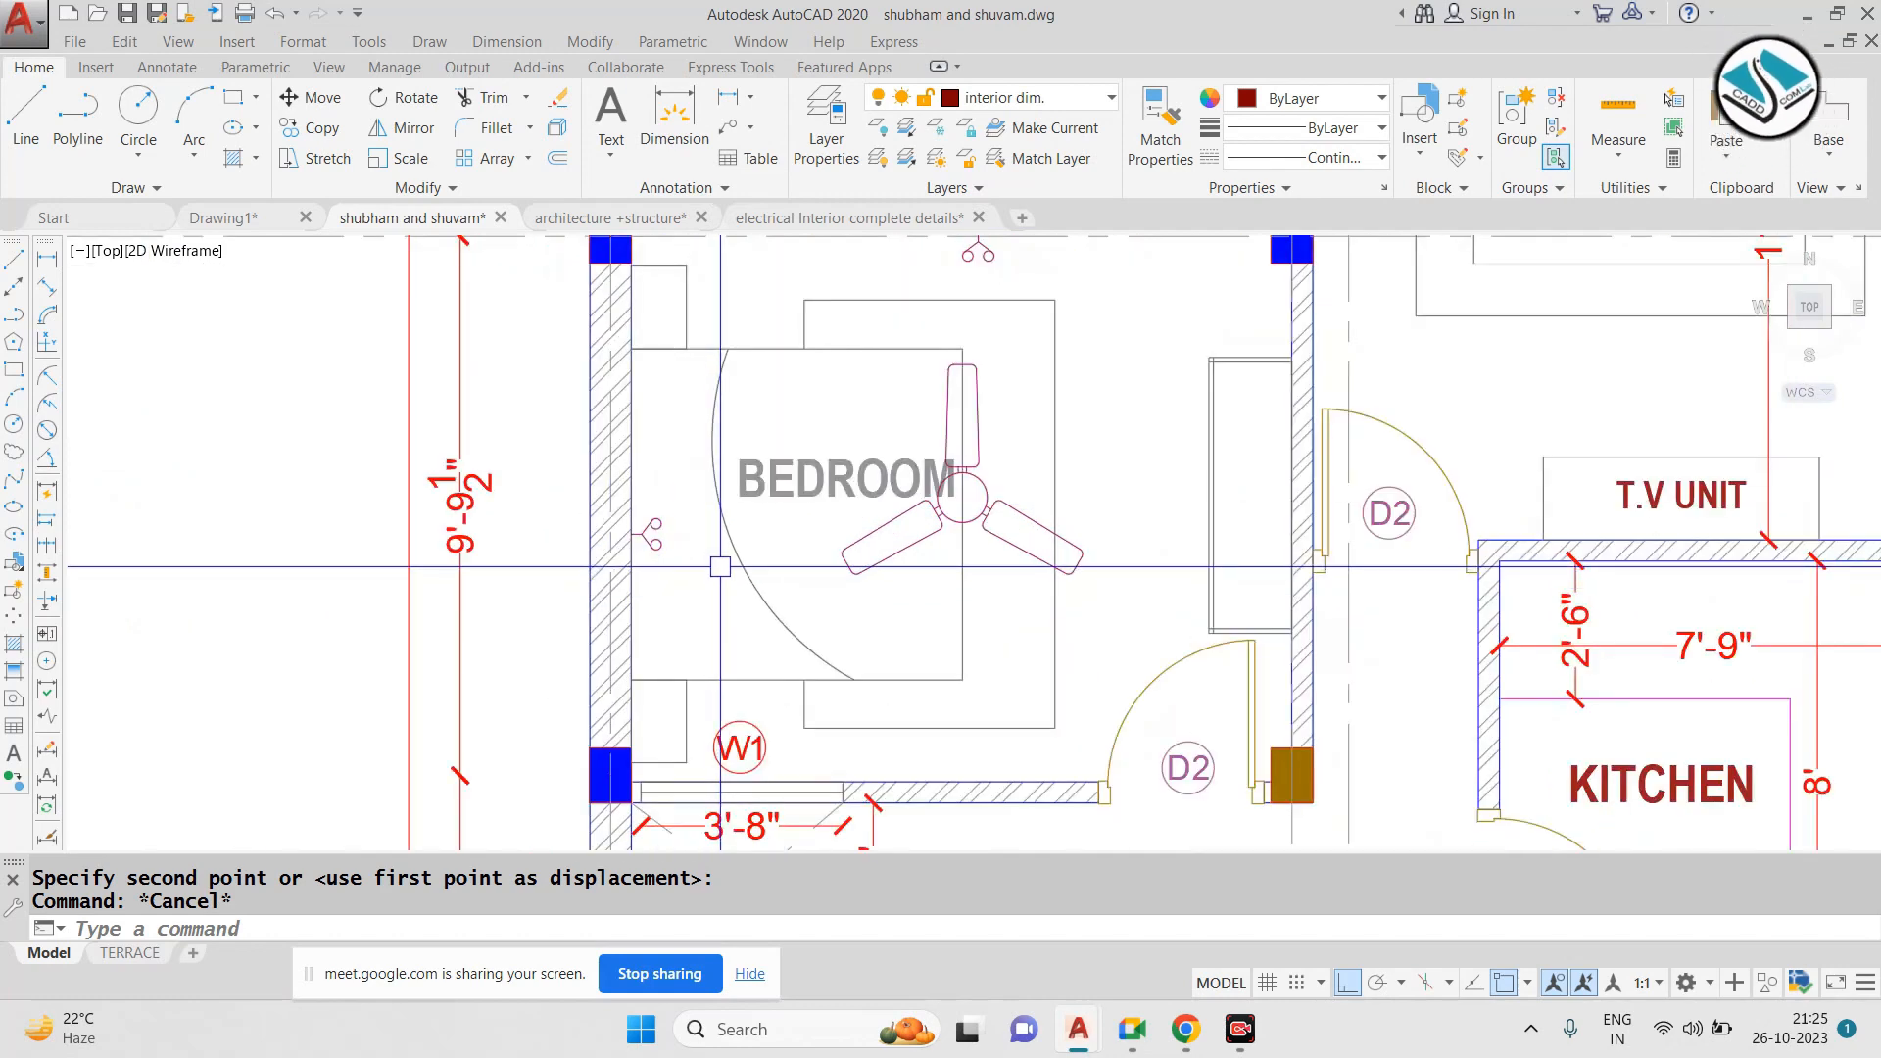
scroll(720, 566, "down", 3)
scroll(725, 540, "up", 3)
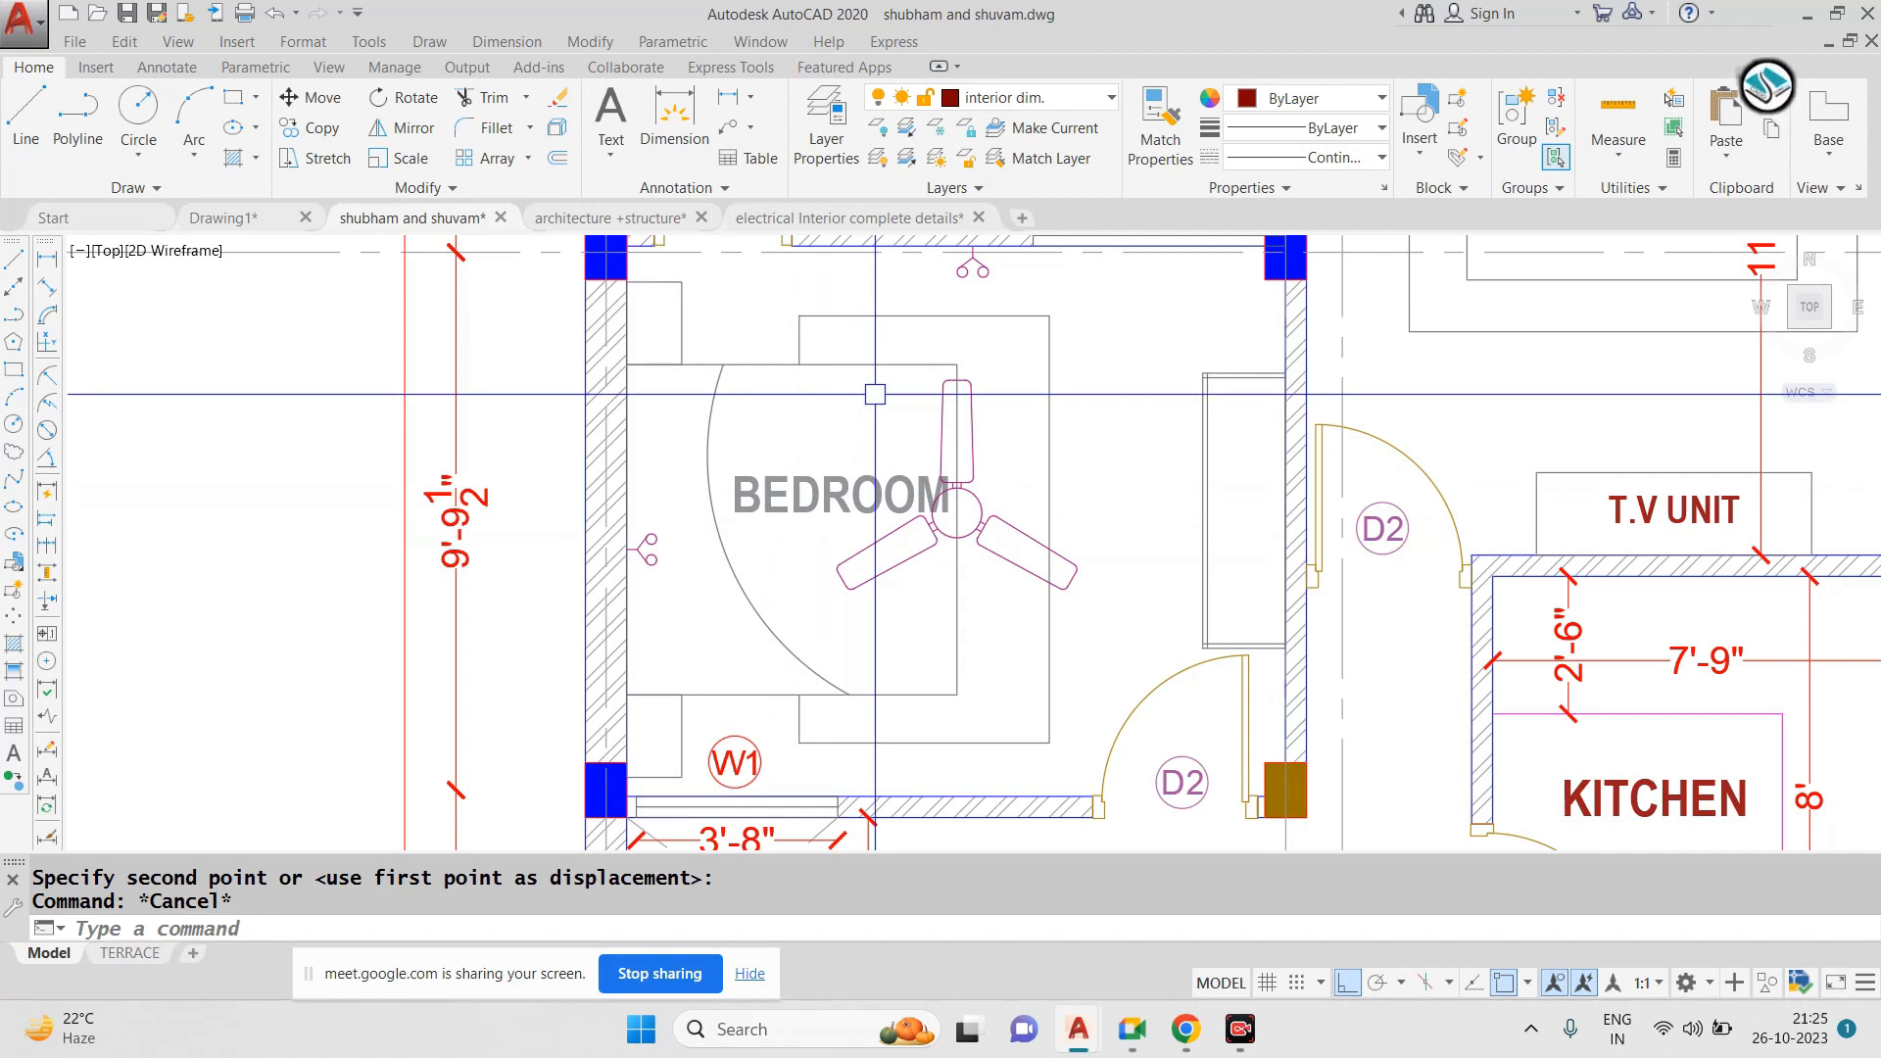
scroll(875, 393, "down", 5)
scroll(882, 404, "up", 3)
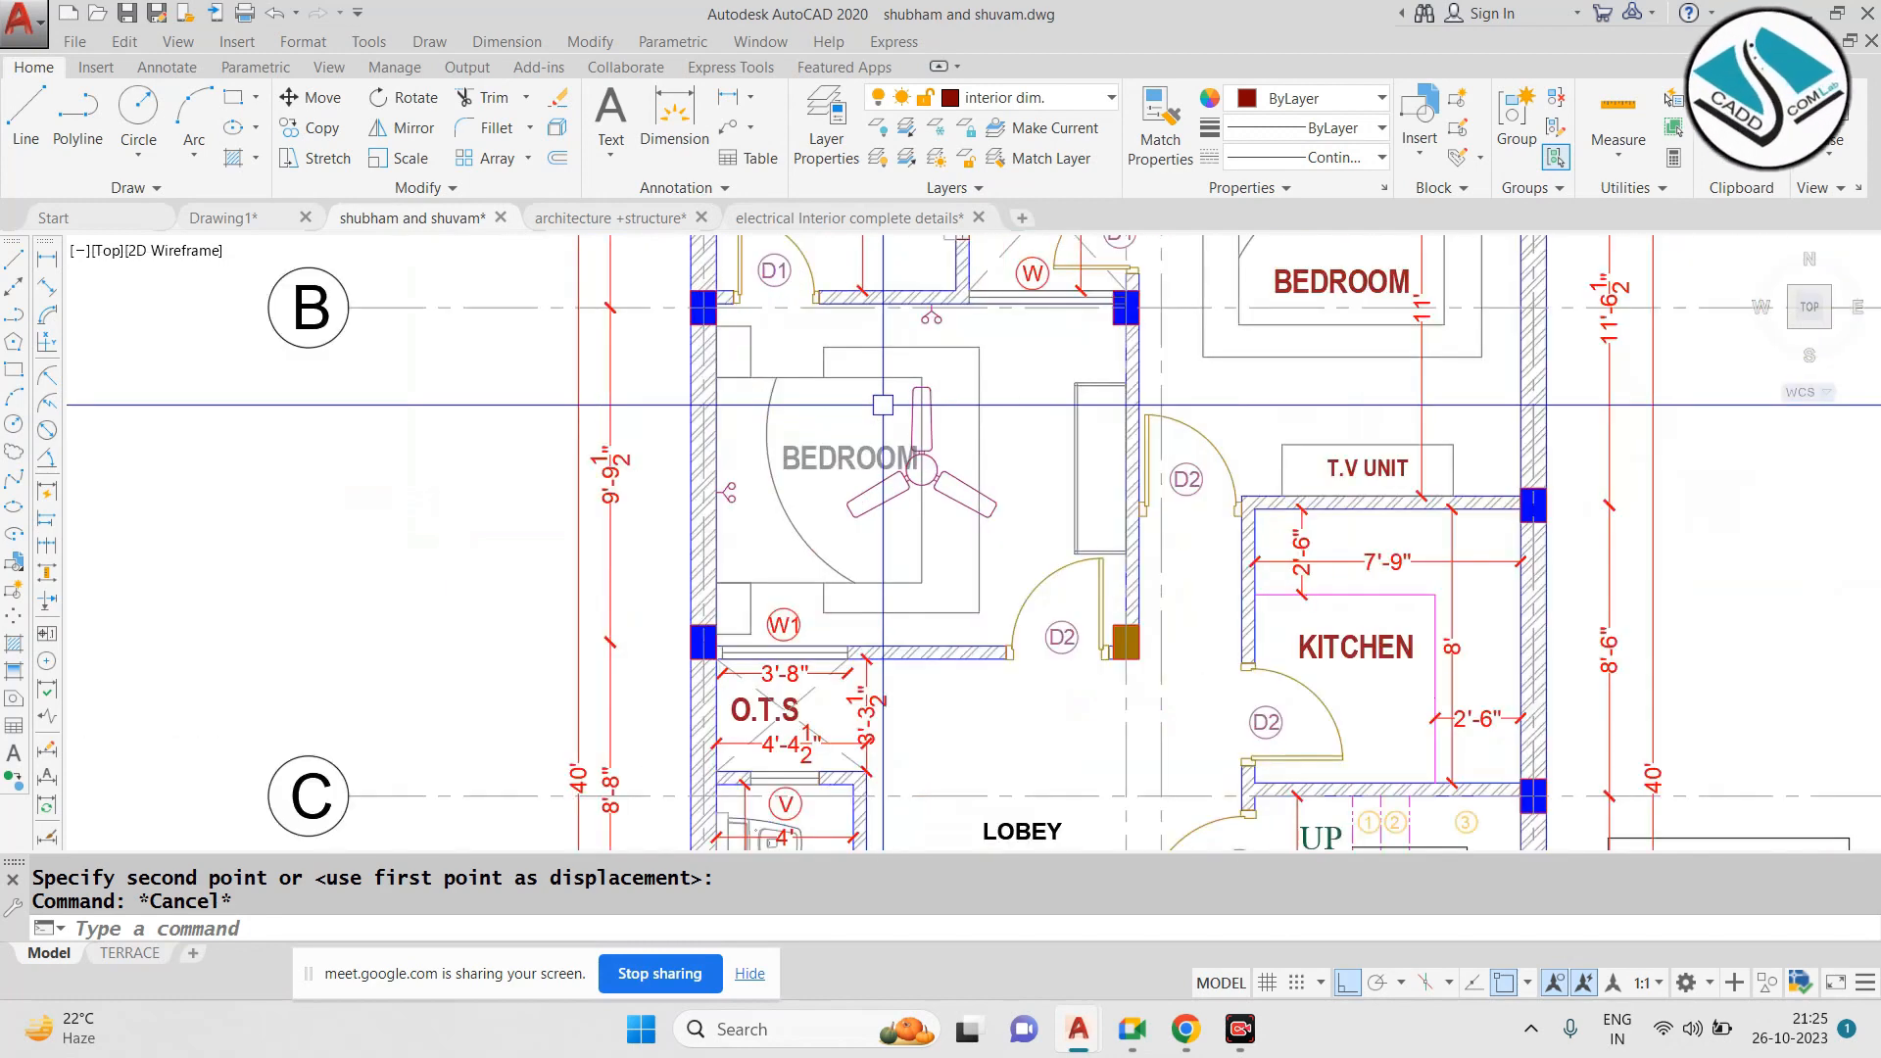
scroll(882, 404, "down", 4)
scroll(913, 385, "up", 5)
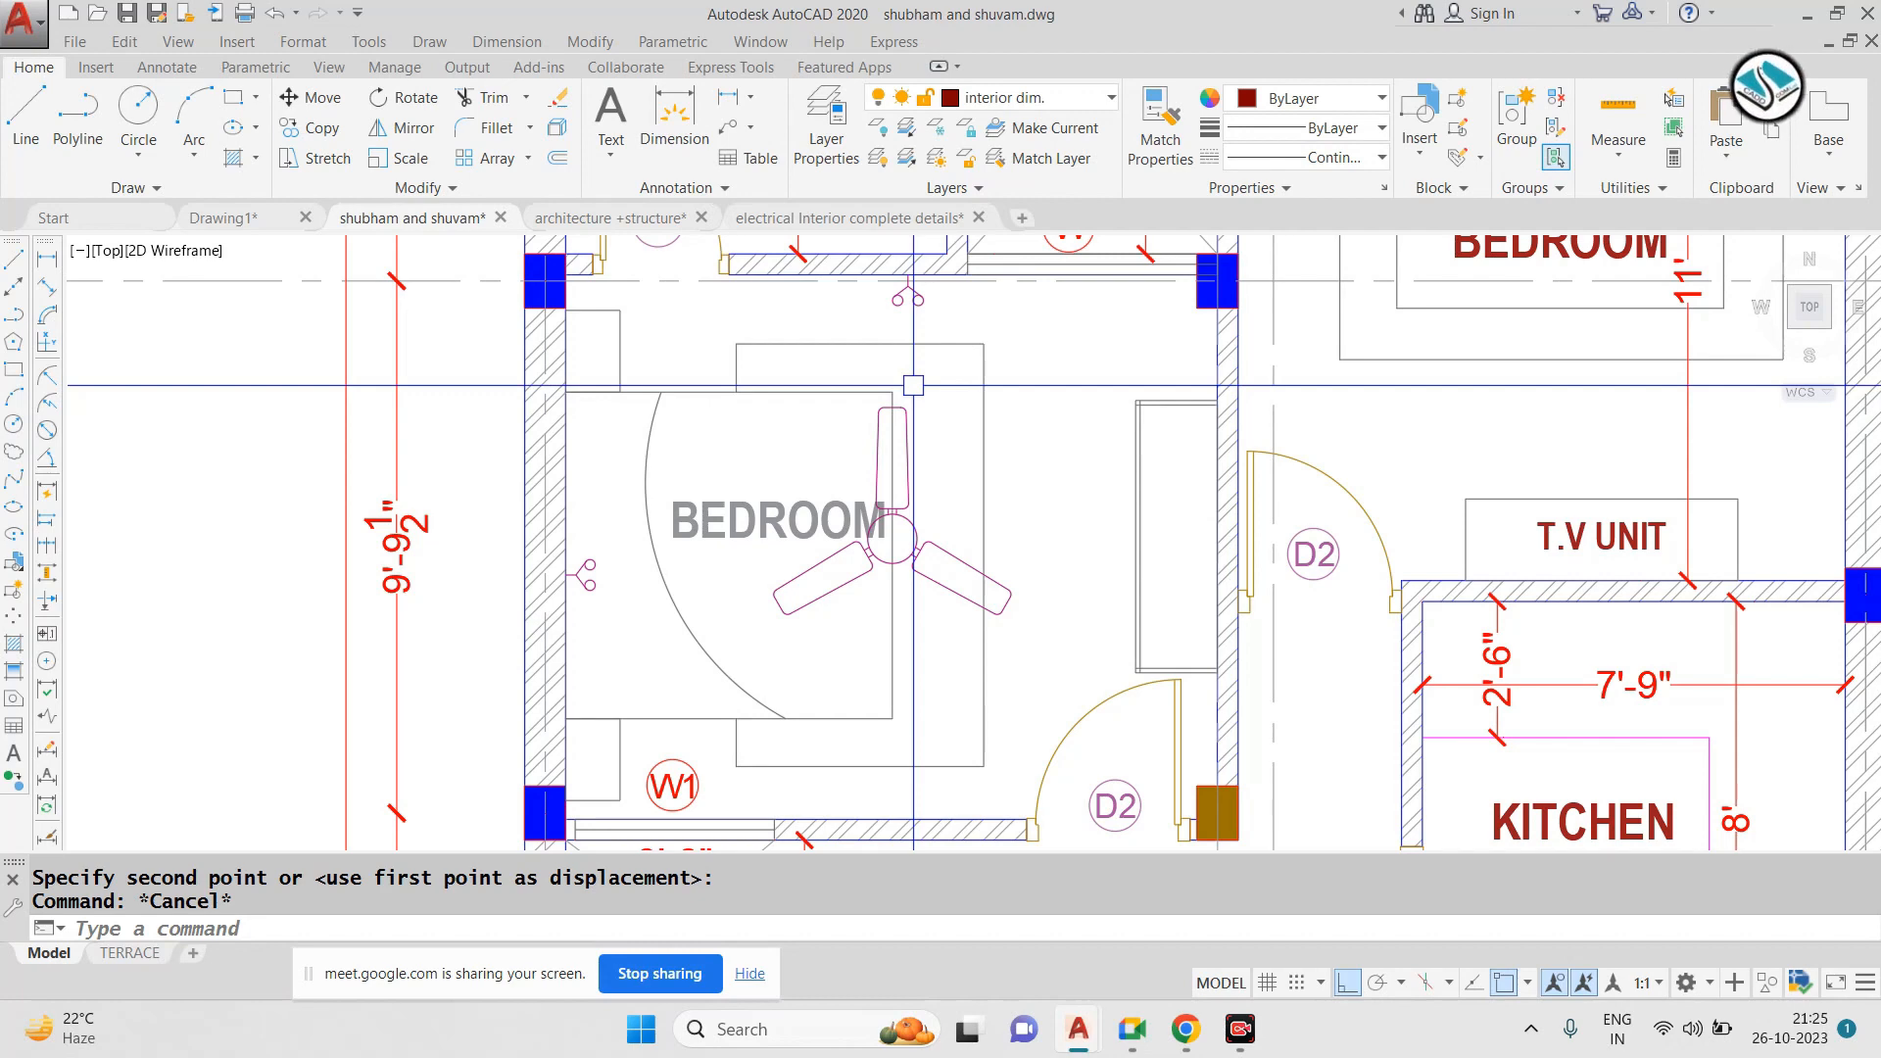
scroll(913, 385, "down", 2)
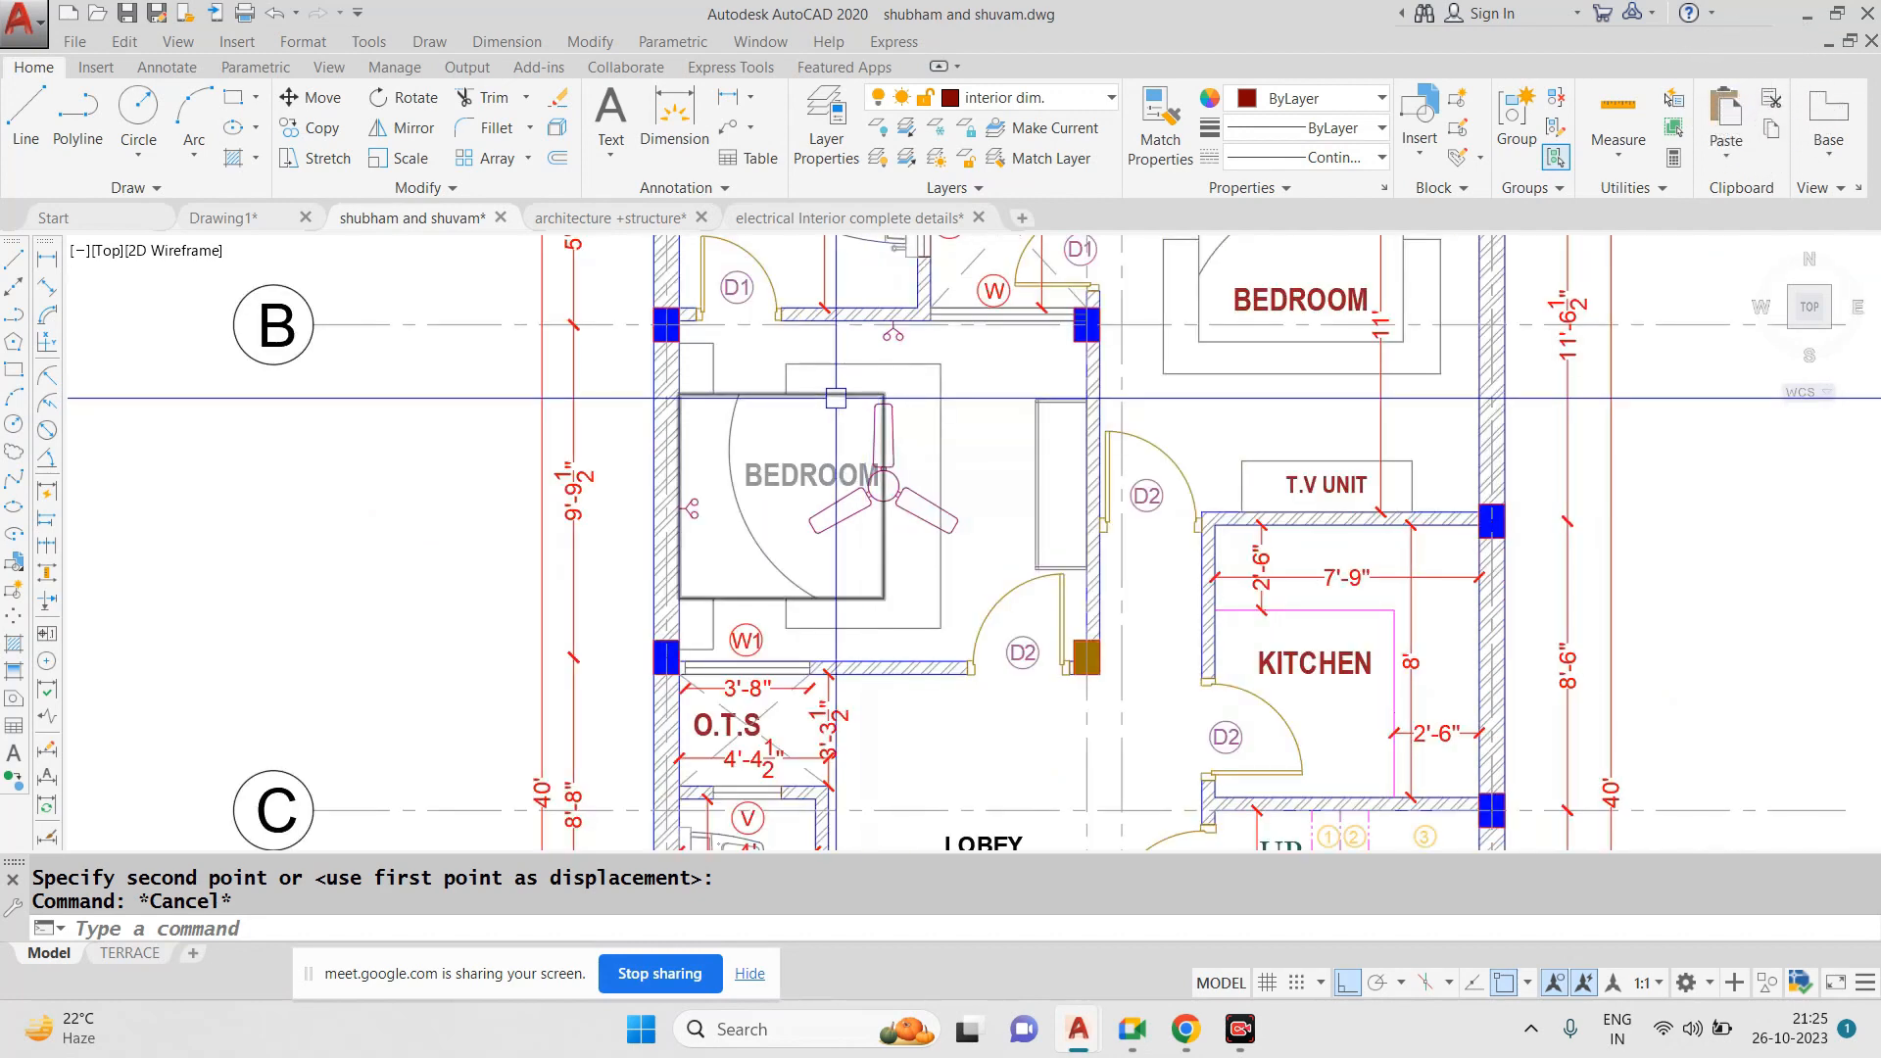
Compare the bedside plug and switch symbols in the reference plan's bedroom with rows 5 to 11 of the electrical legend
scroll(835, 398, "down", 3)
key("Escape")
scroll(294, 533, "up", 2)
middle_click_drag(294, 534, 989, 534)
scroll(650, 393, "up", 10)
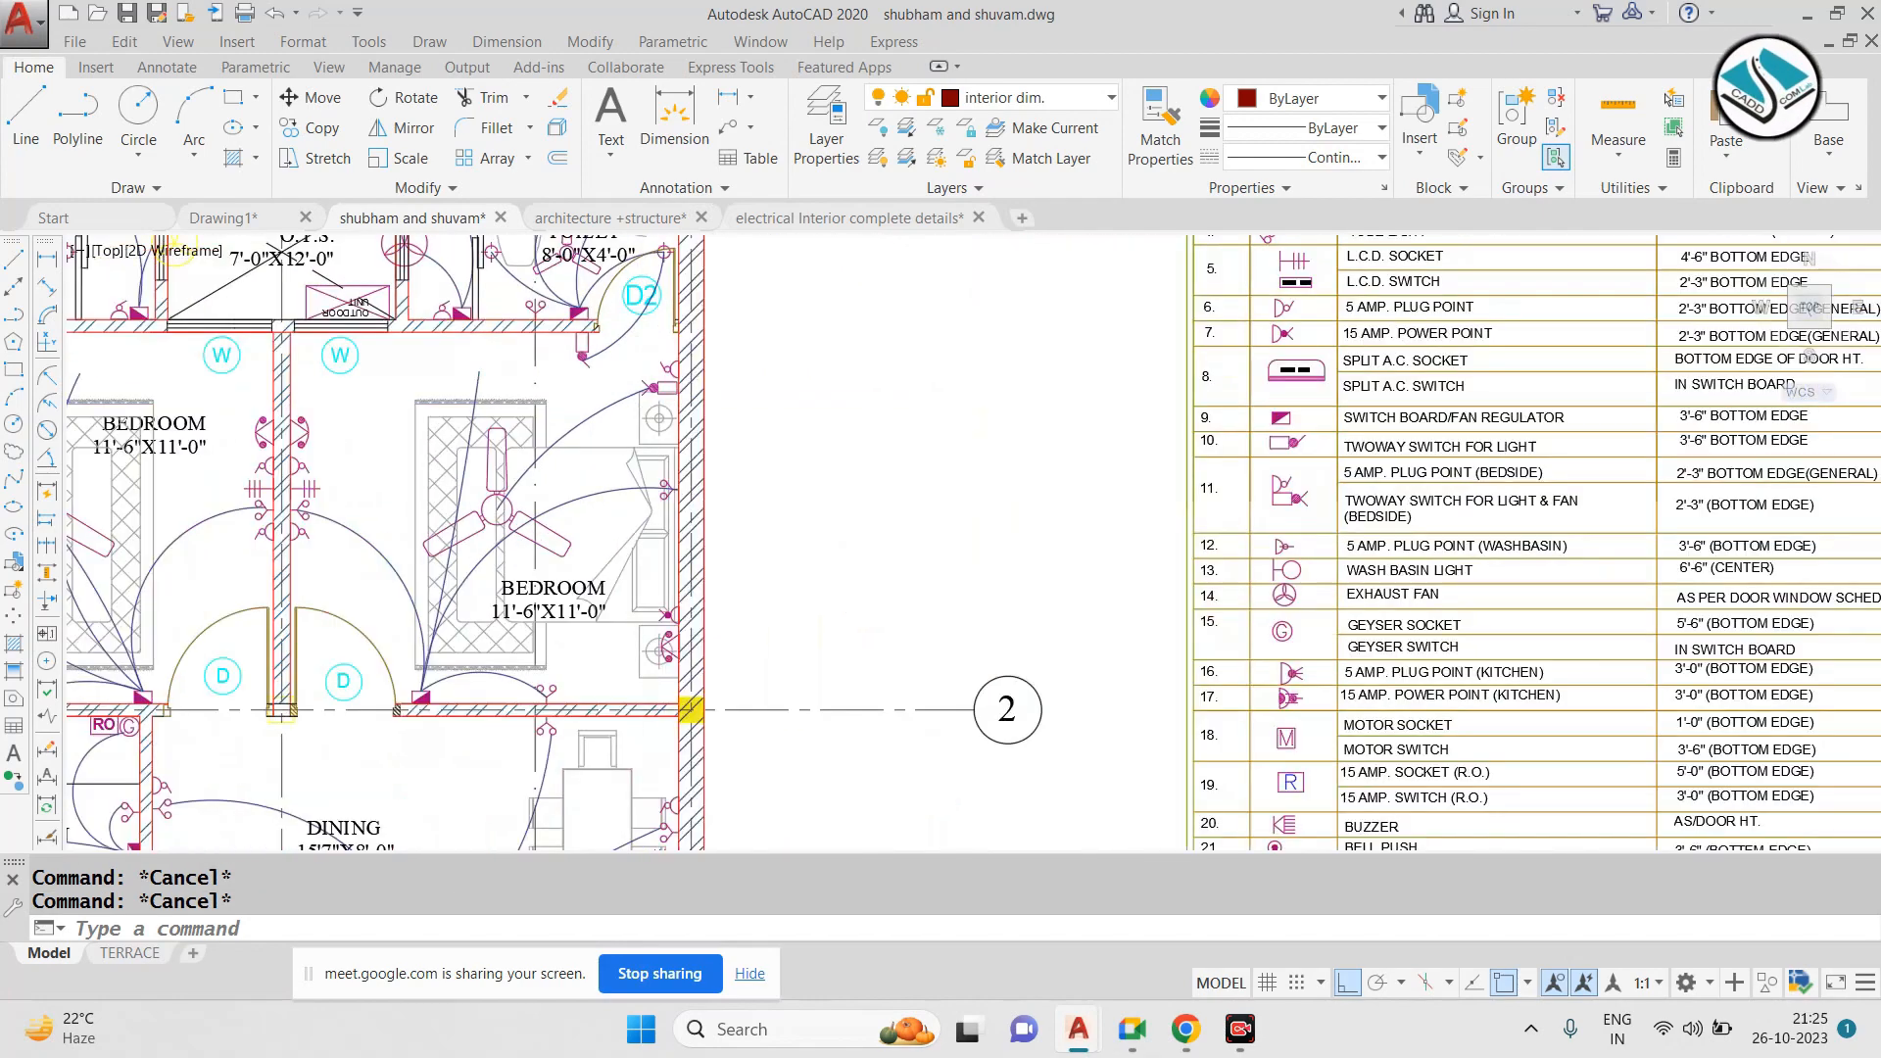
middle_click_drag(695, 307, 693, 382)
left_click(711, 316)
left_click(509, 476)
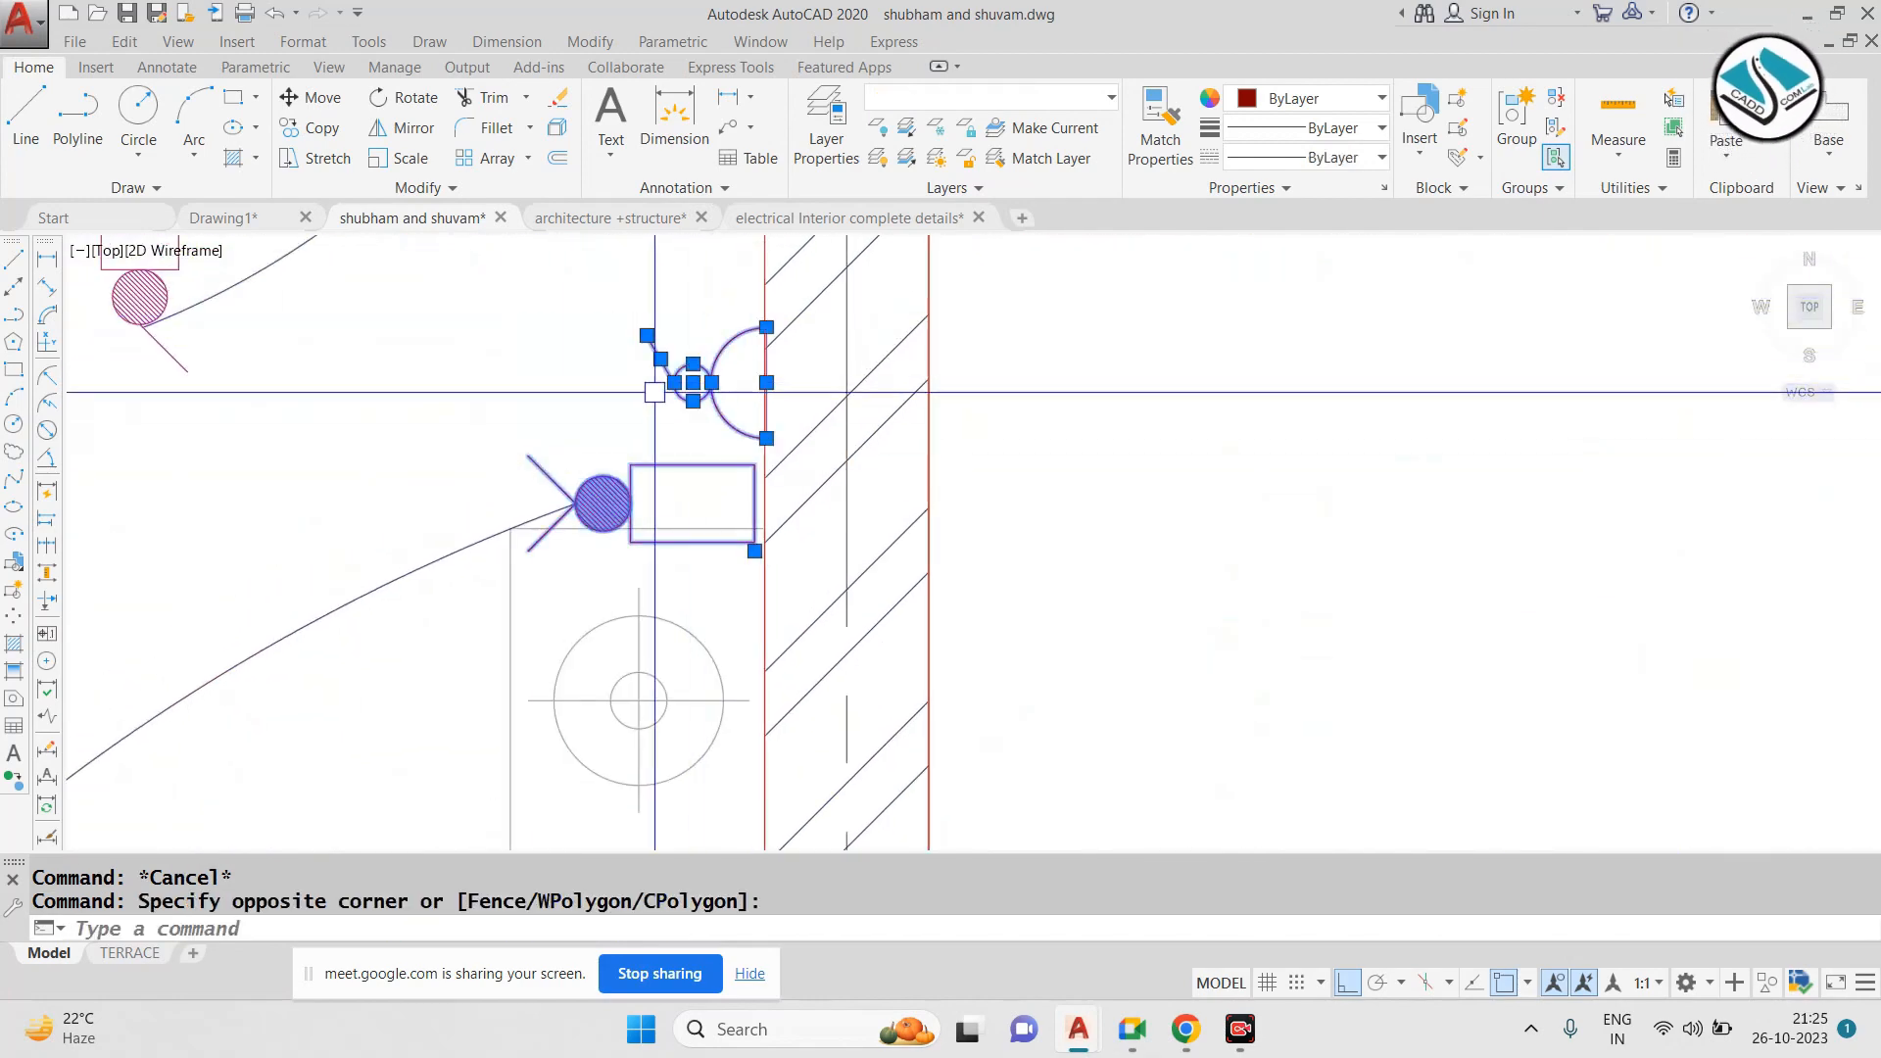
scroll(644, 396, "down", 10)
scroll(1003, 361, "up", 2)
scroll(1003, 361, "up", 4)
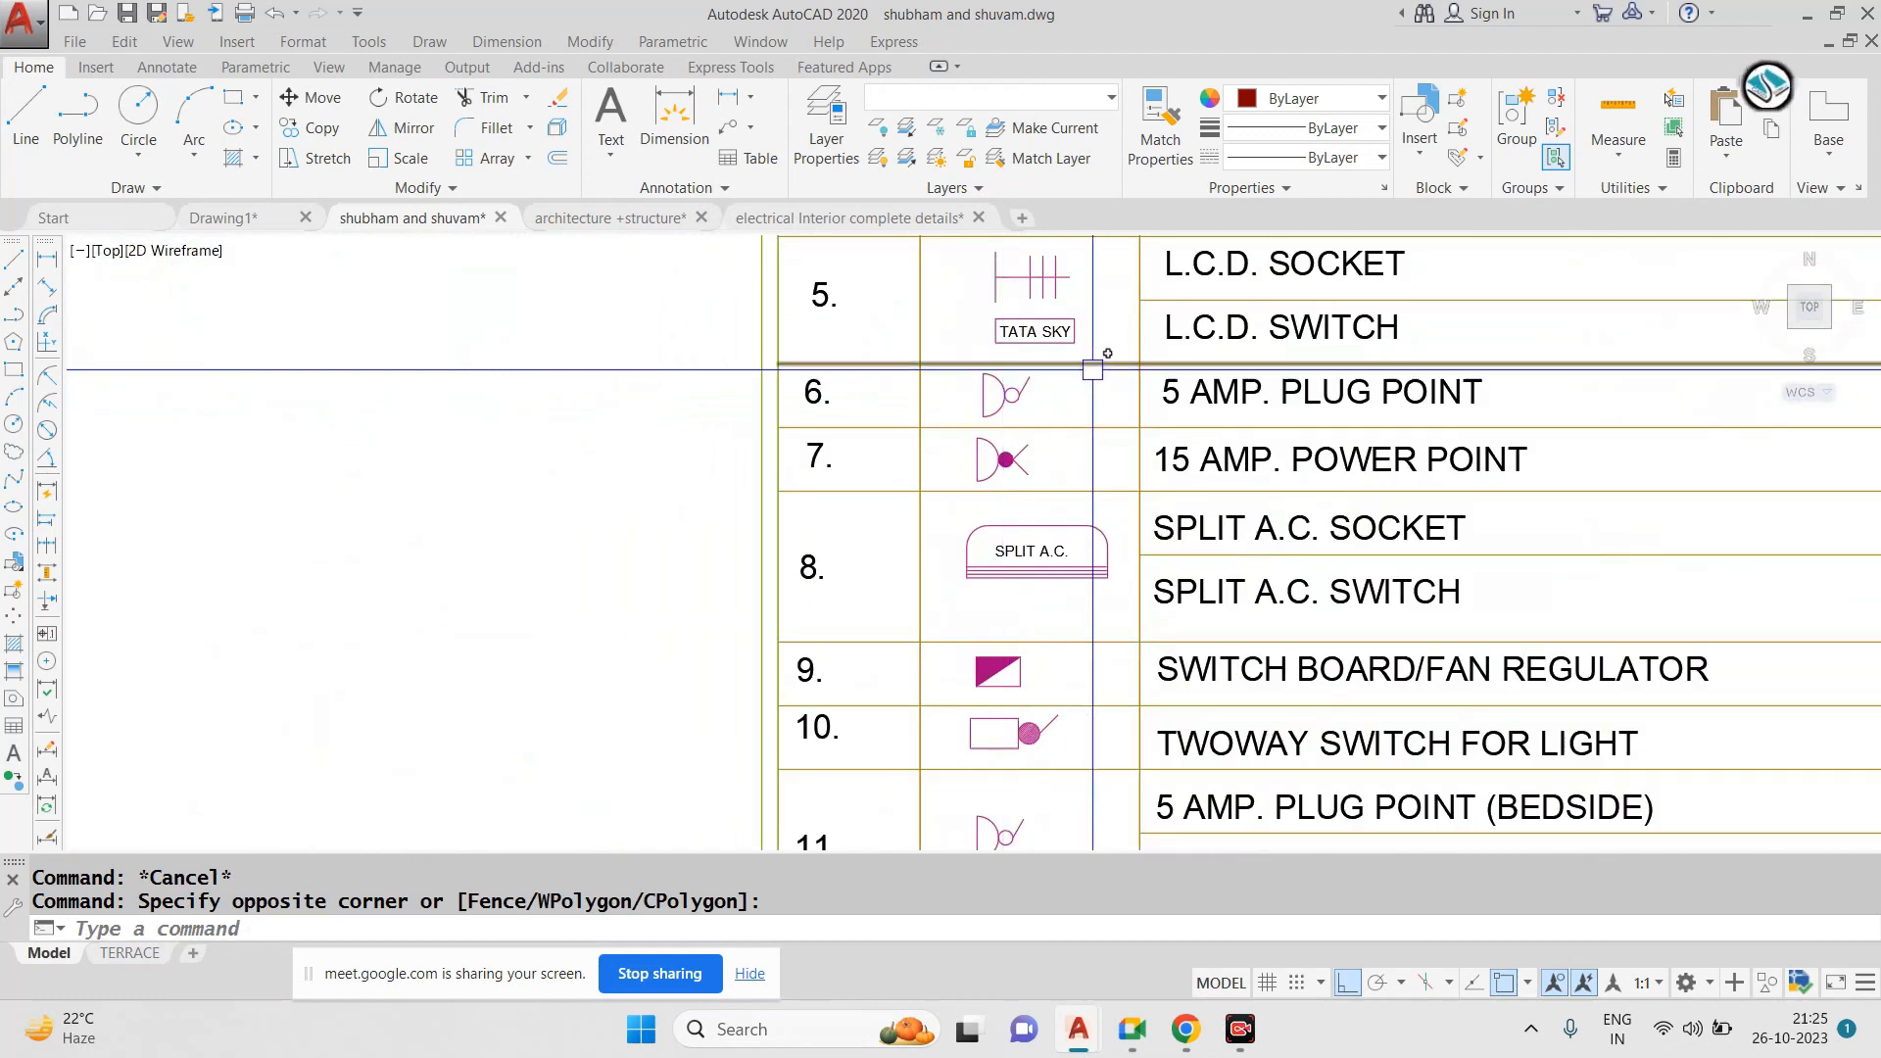
key("Escape")
middle_click_drag(1278, 766, 1164, 610)
scroll(1163, 609, "up", 2)
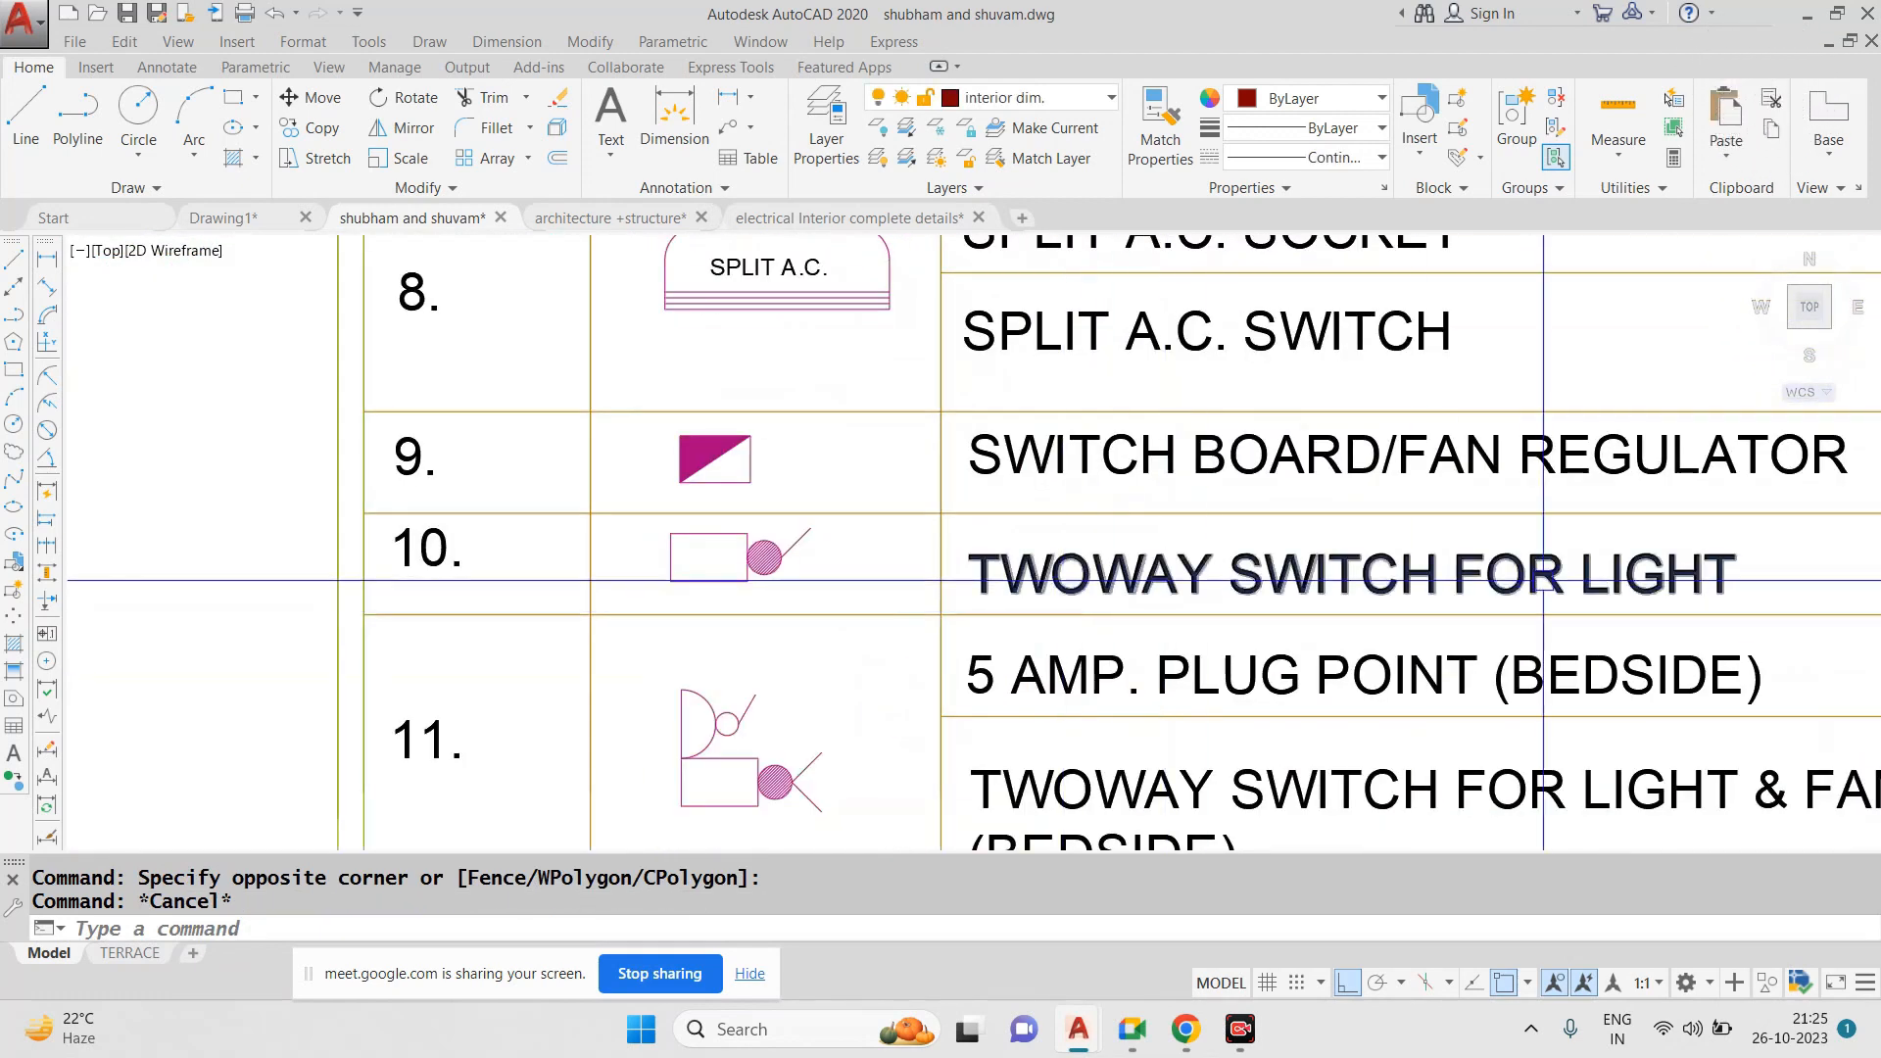
scroll(1140, 458, "down", 5)
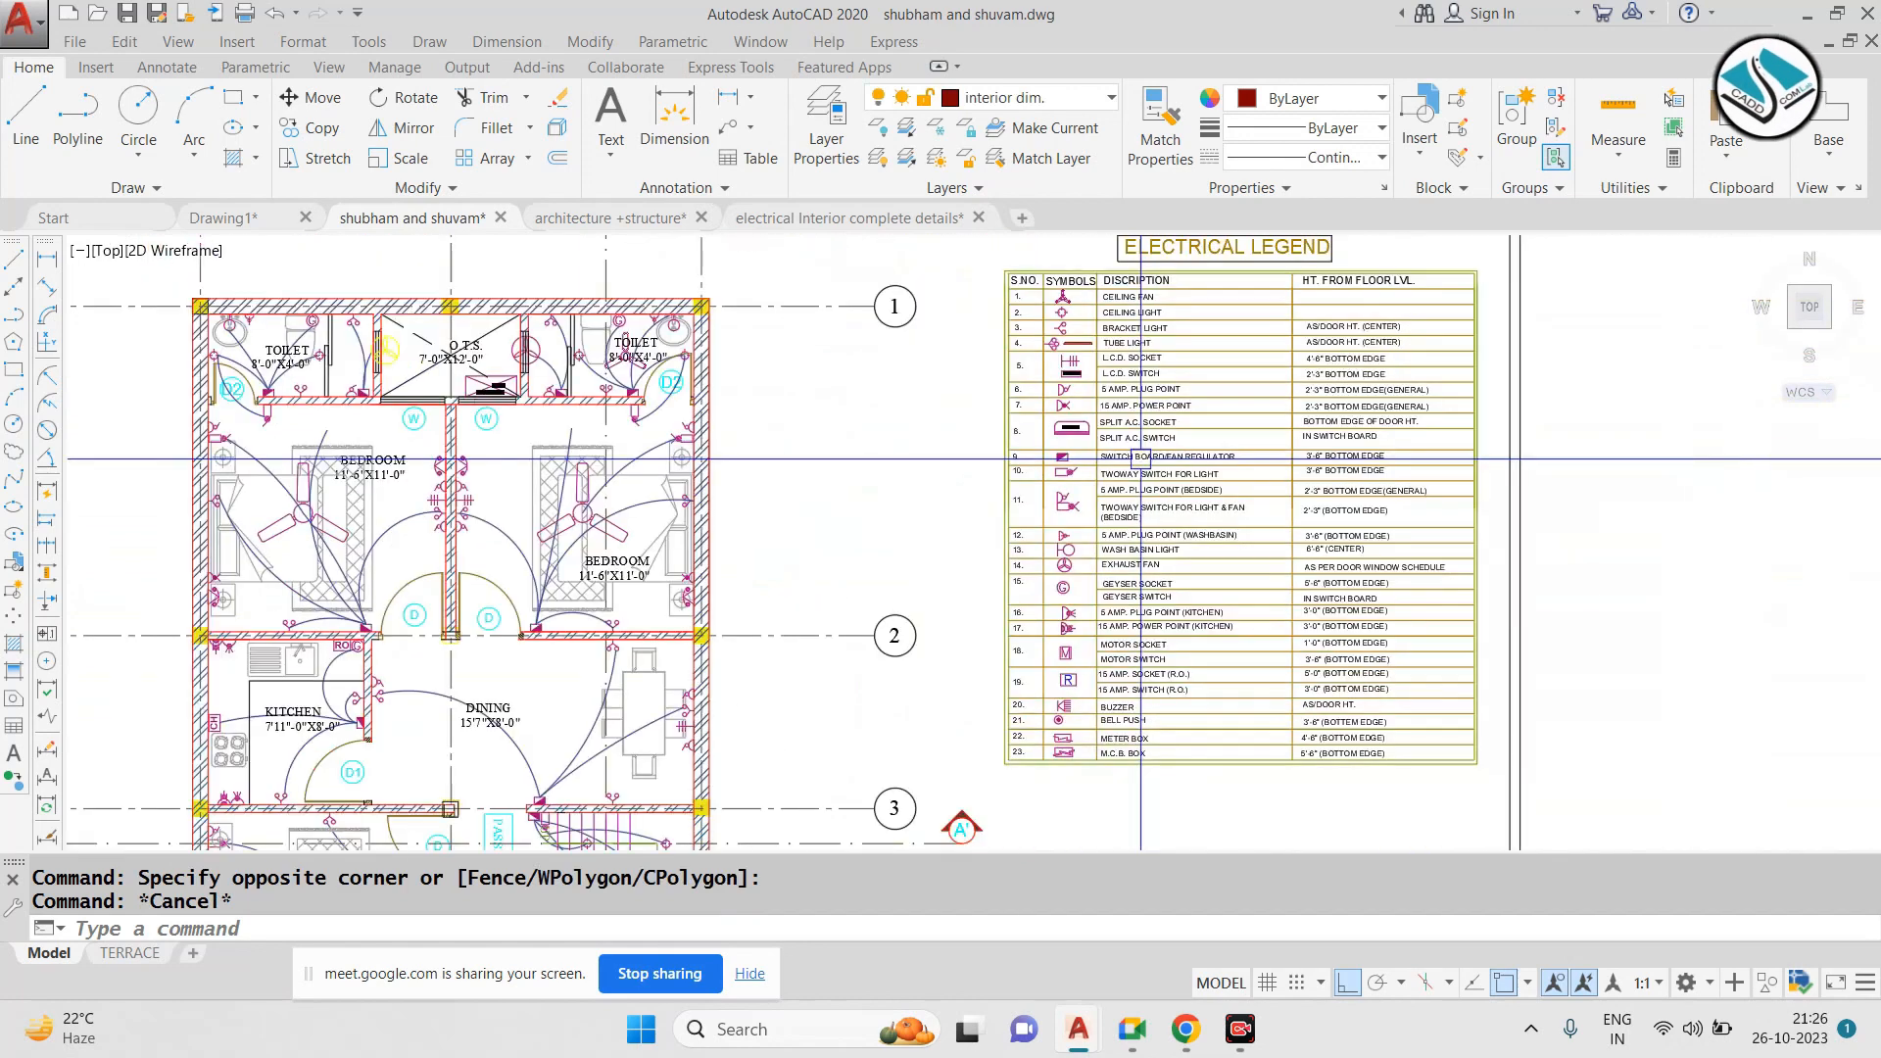
Copy the bedside plug point and two-way switch symbols from the reference plan's bedroom wall into the empty space beside the legend
scroll(705, 424, "up", 6)
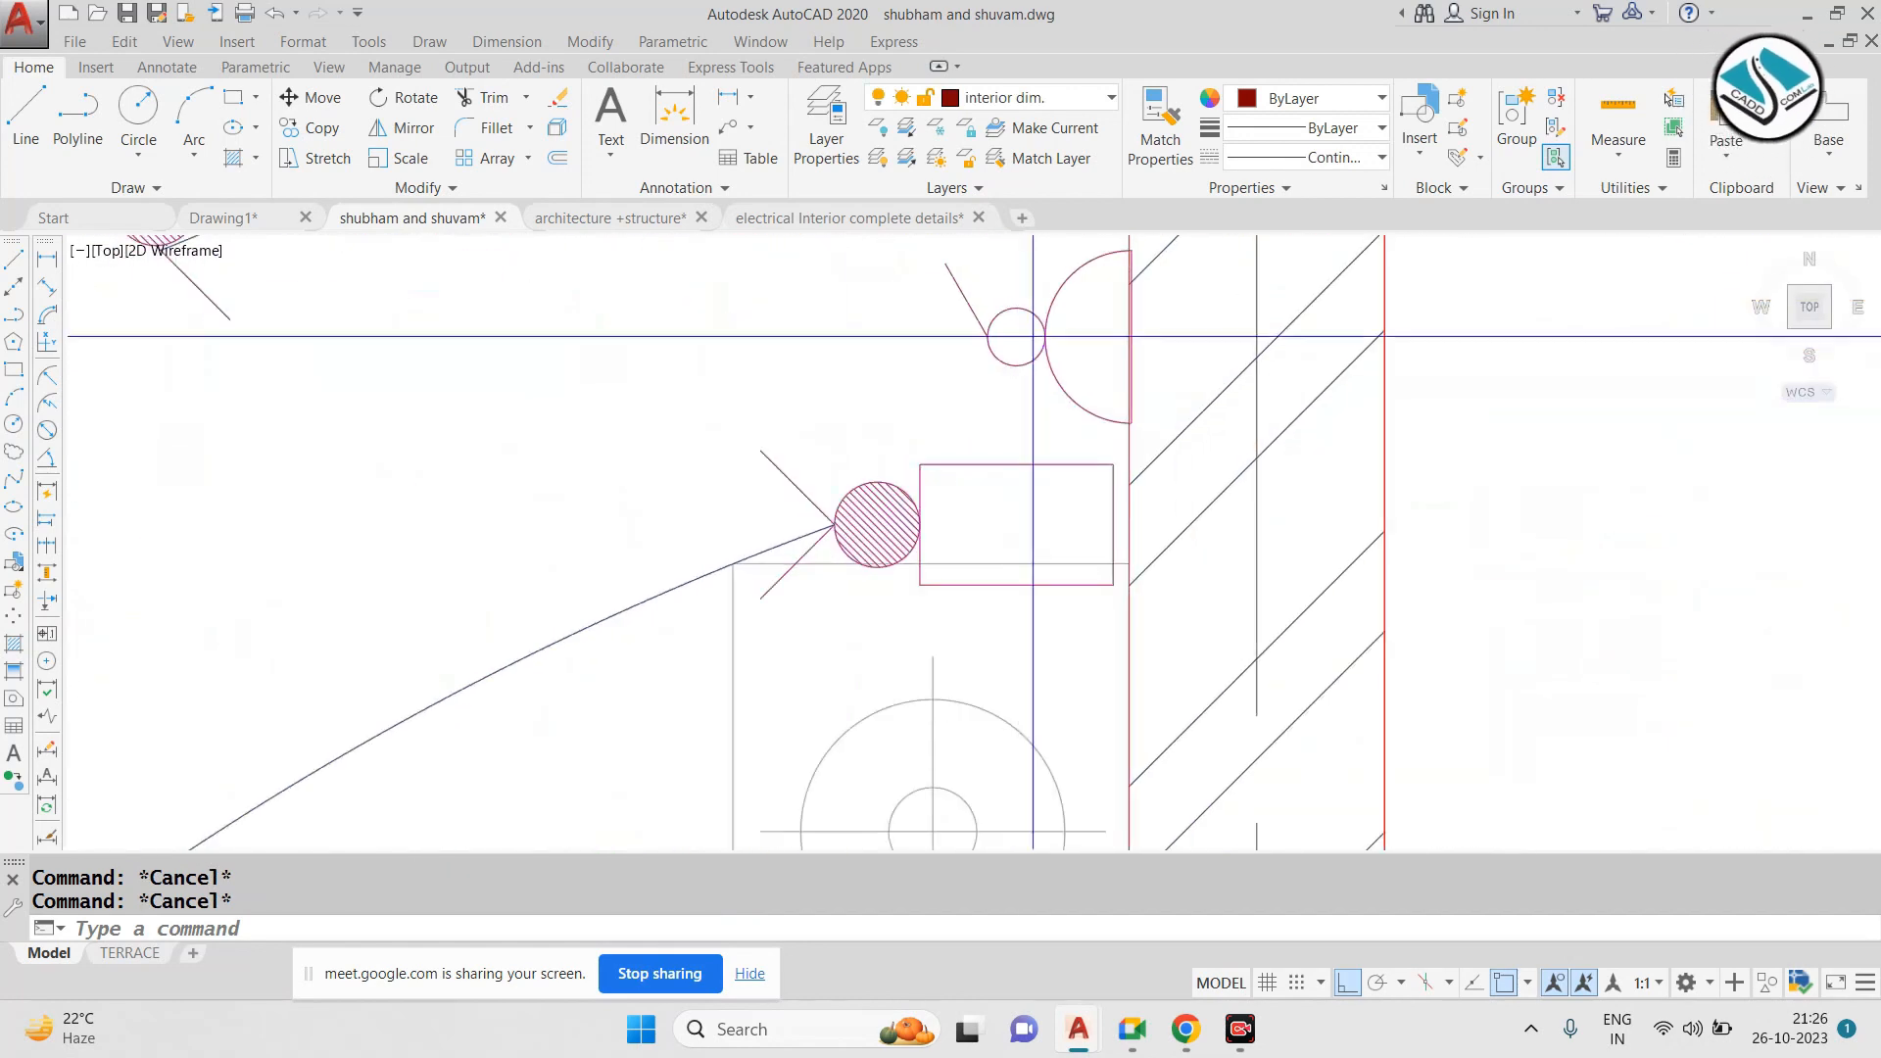
left_click(1032, 336)
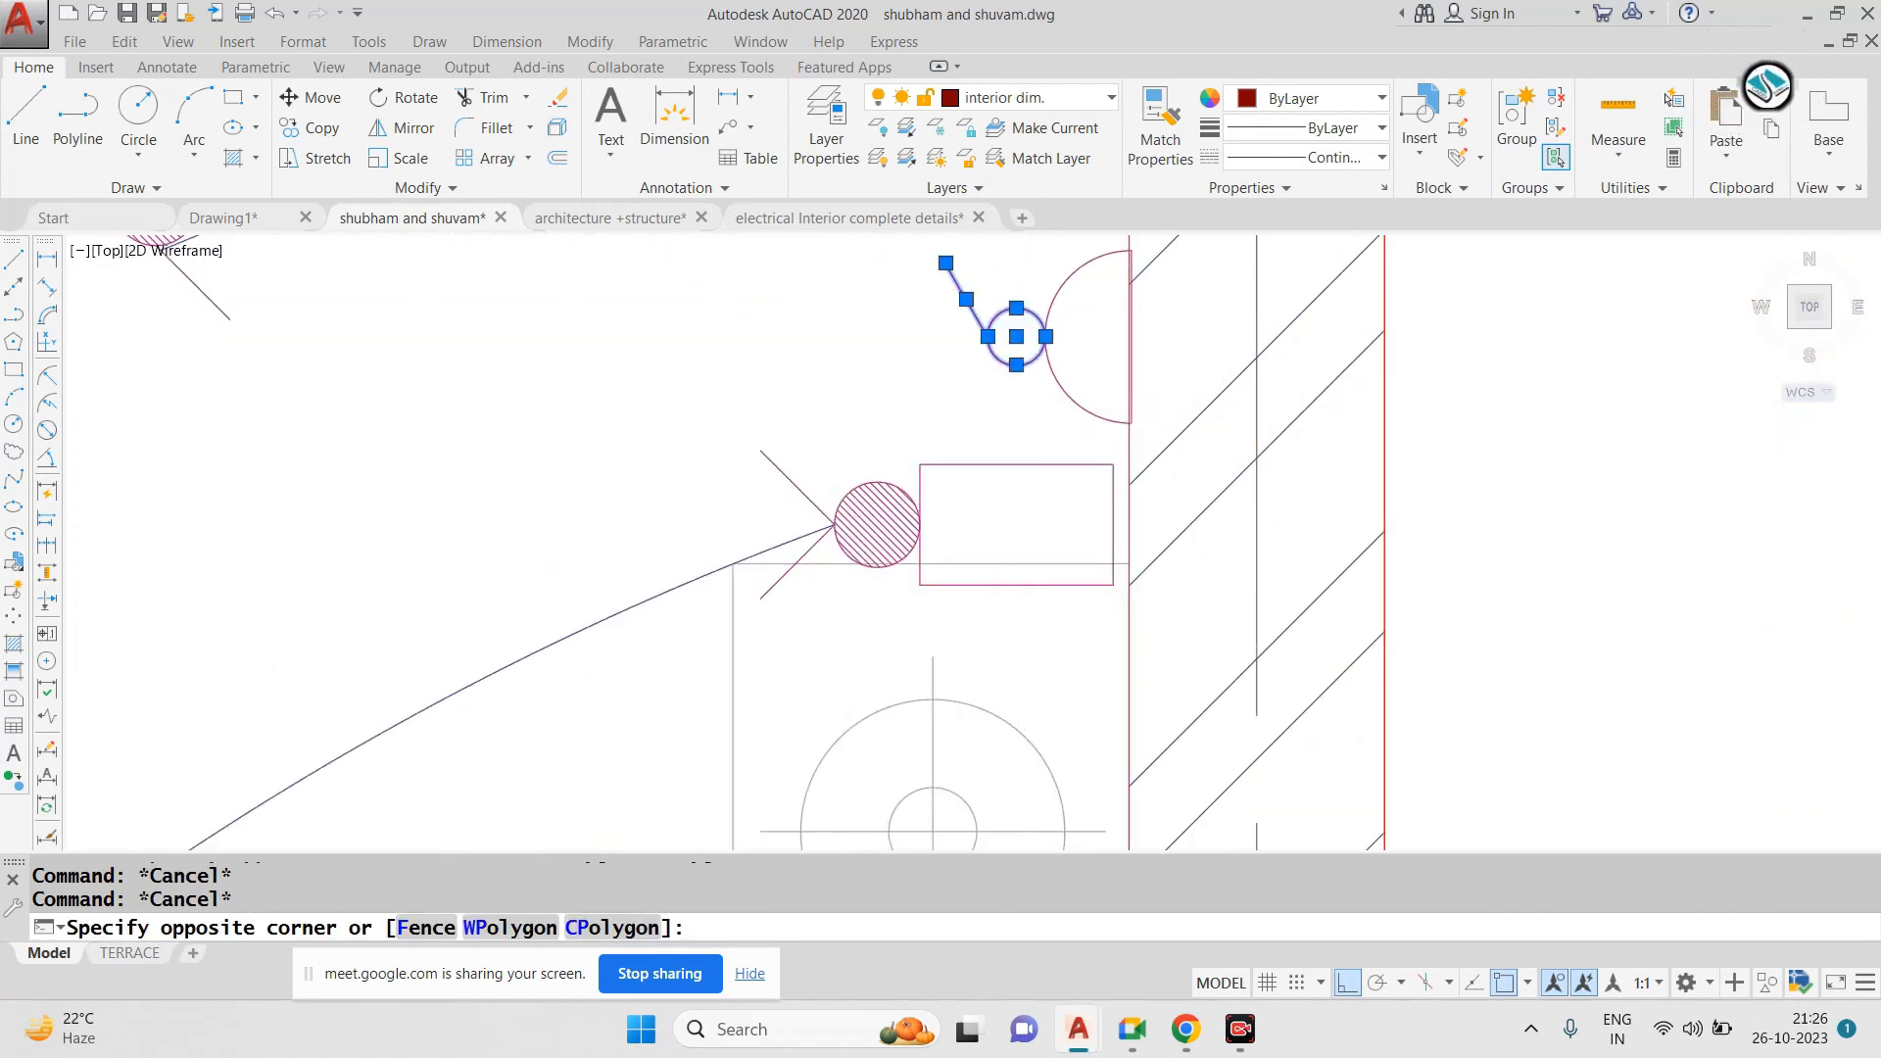
key("Escape")
scroll(769, 650, "down", 2)
left_click(757, 370)
left_click(1017, 635)
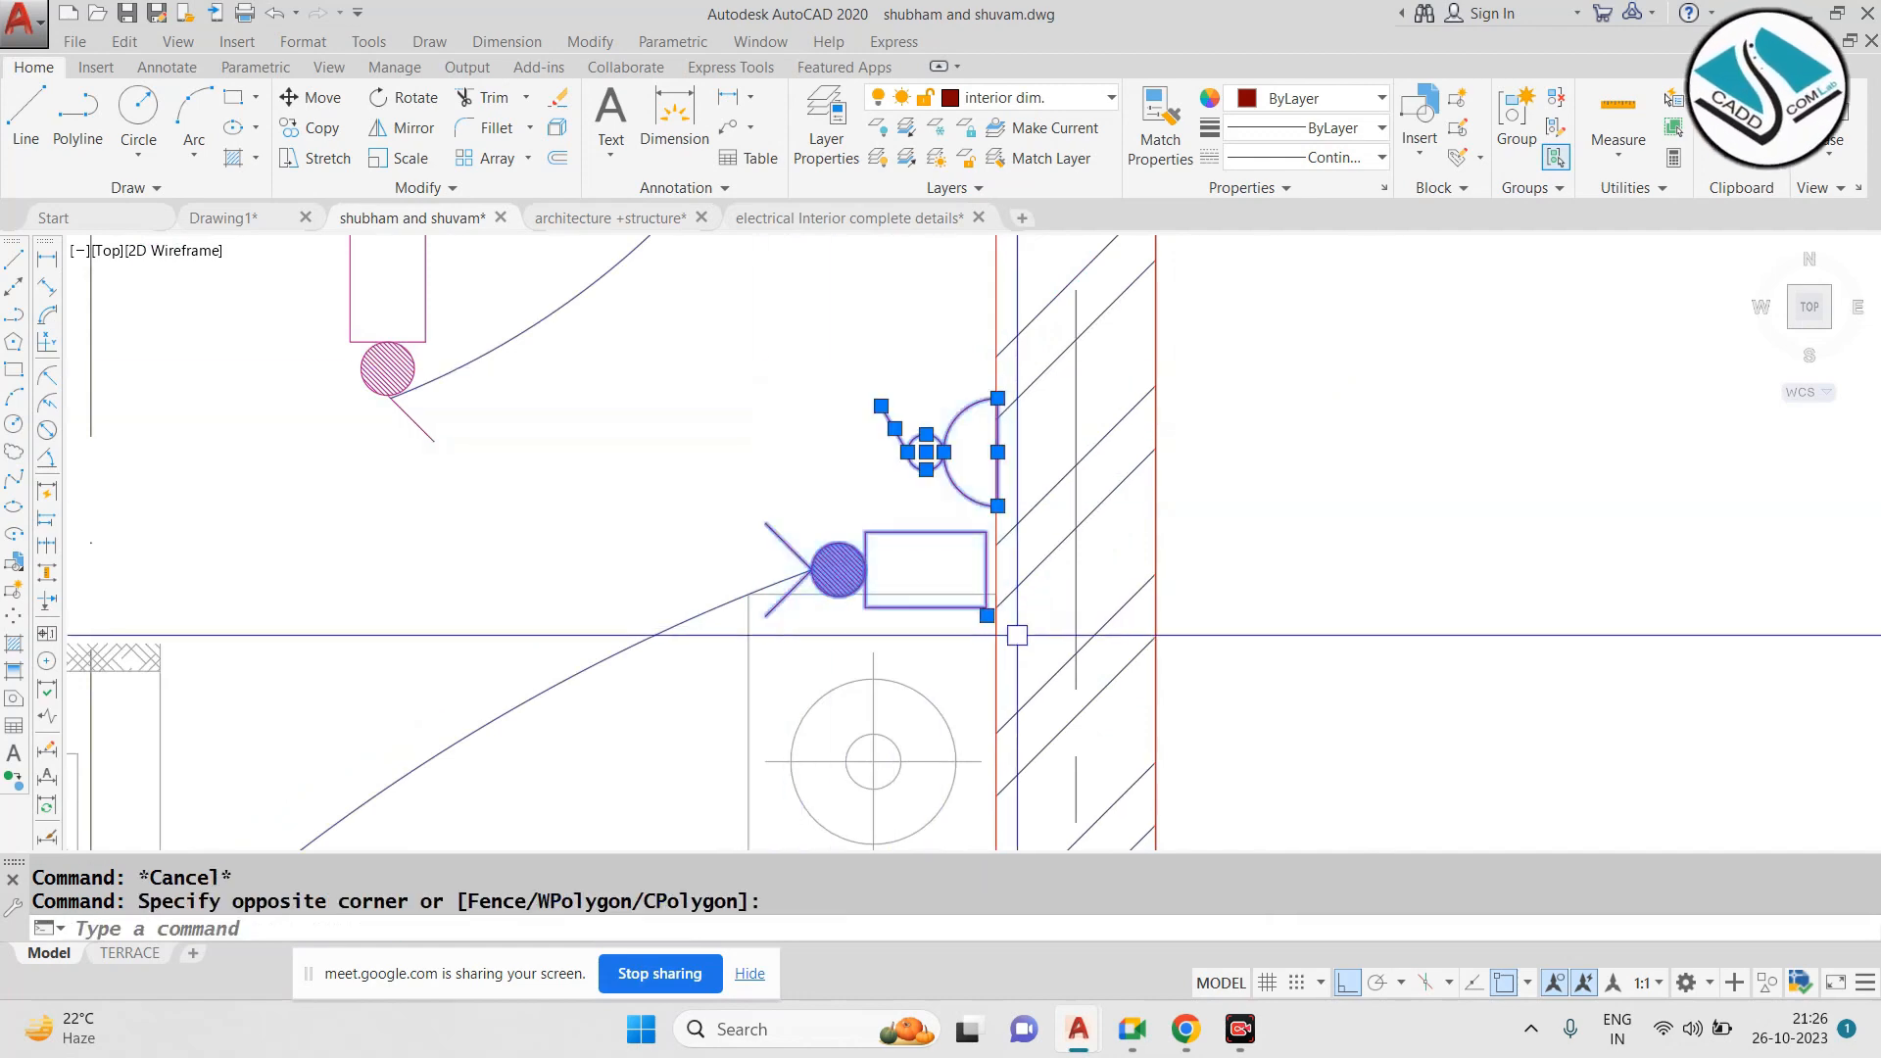
left_click(878, 470)
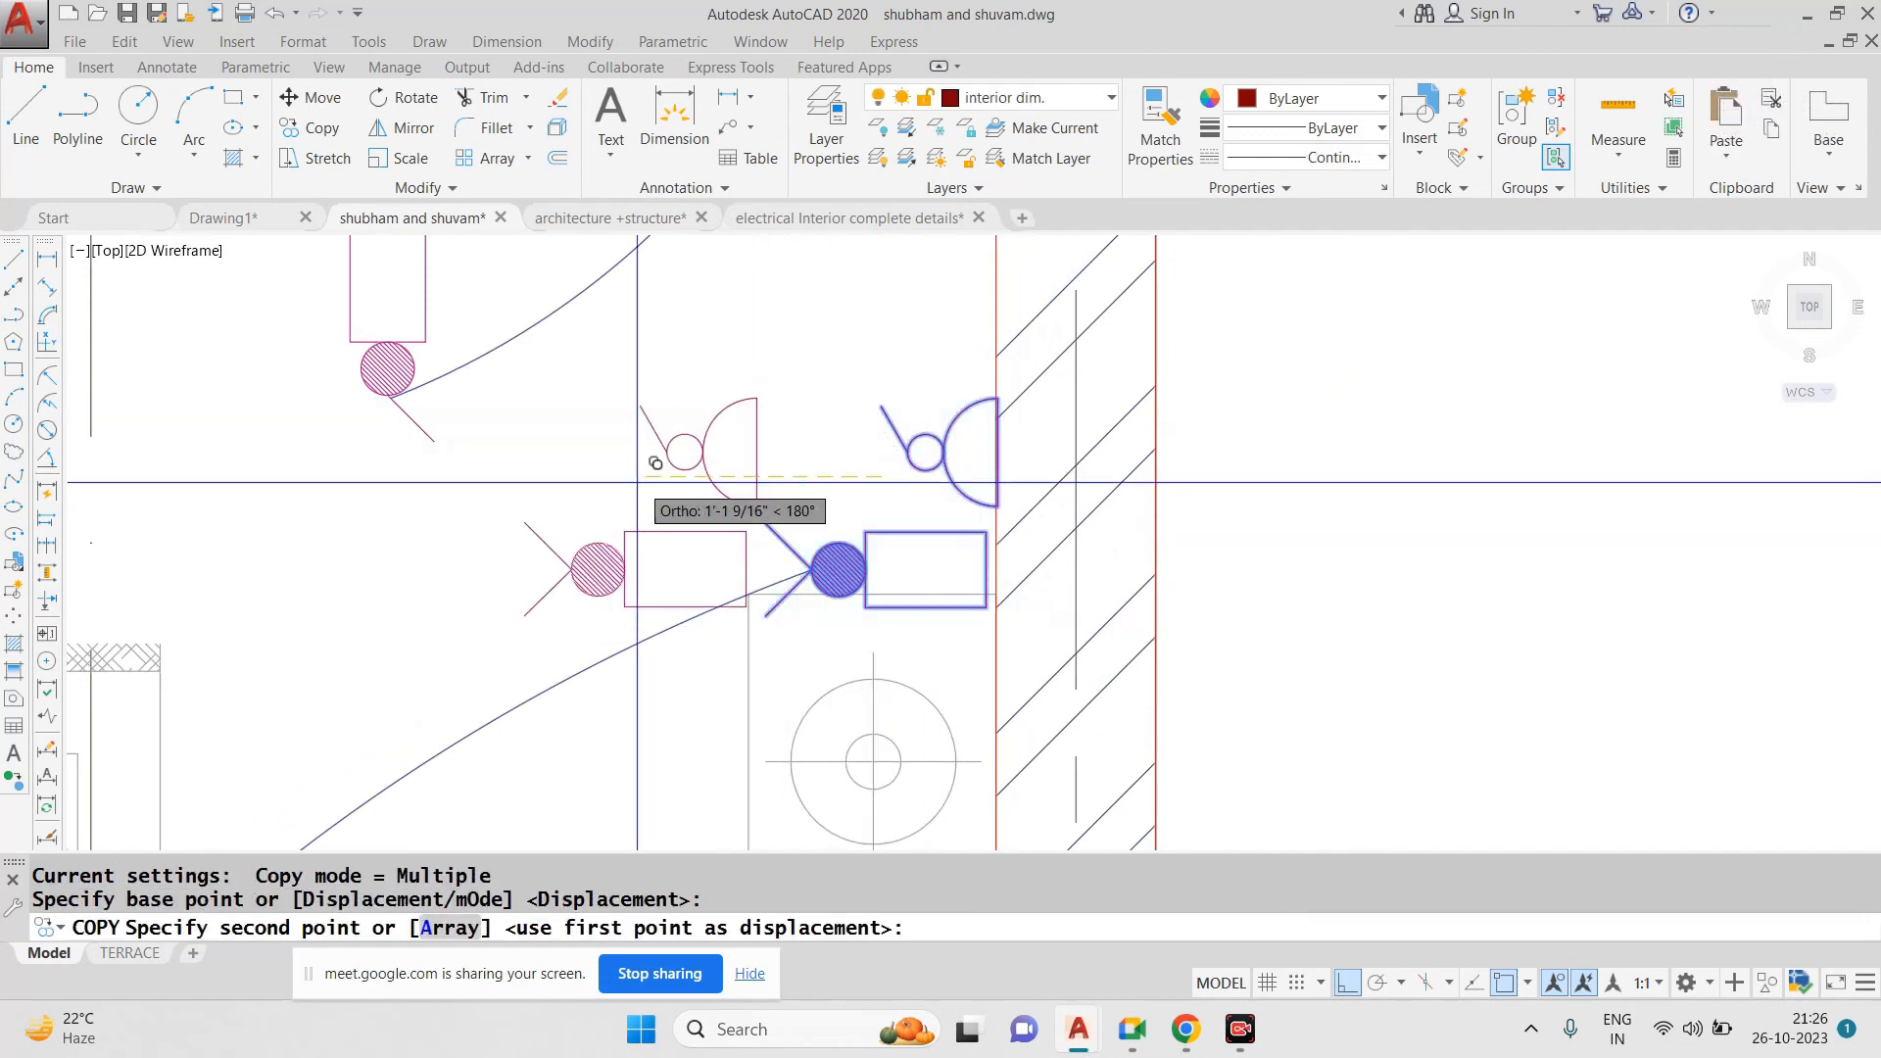
scroll(638, 479, "down", 7)
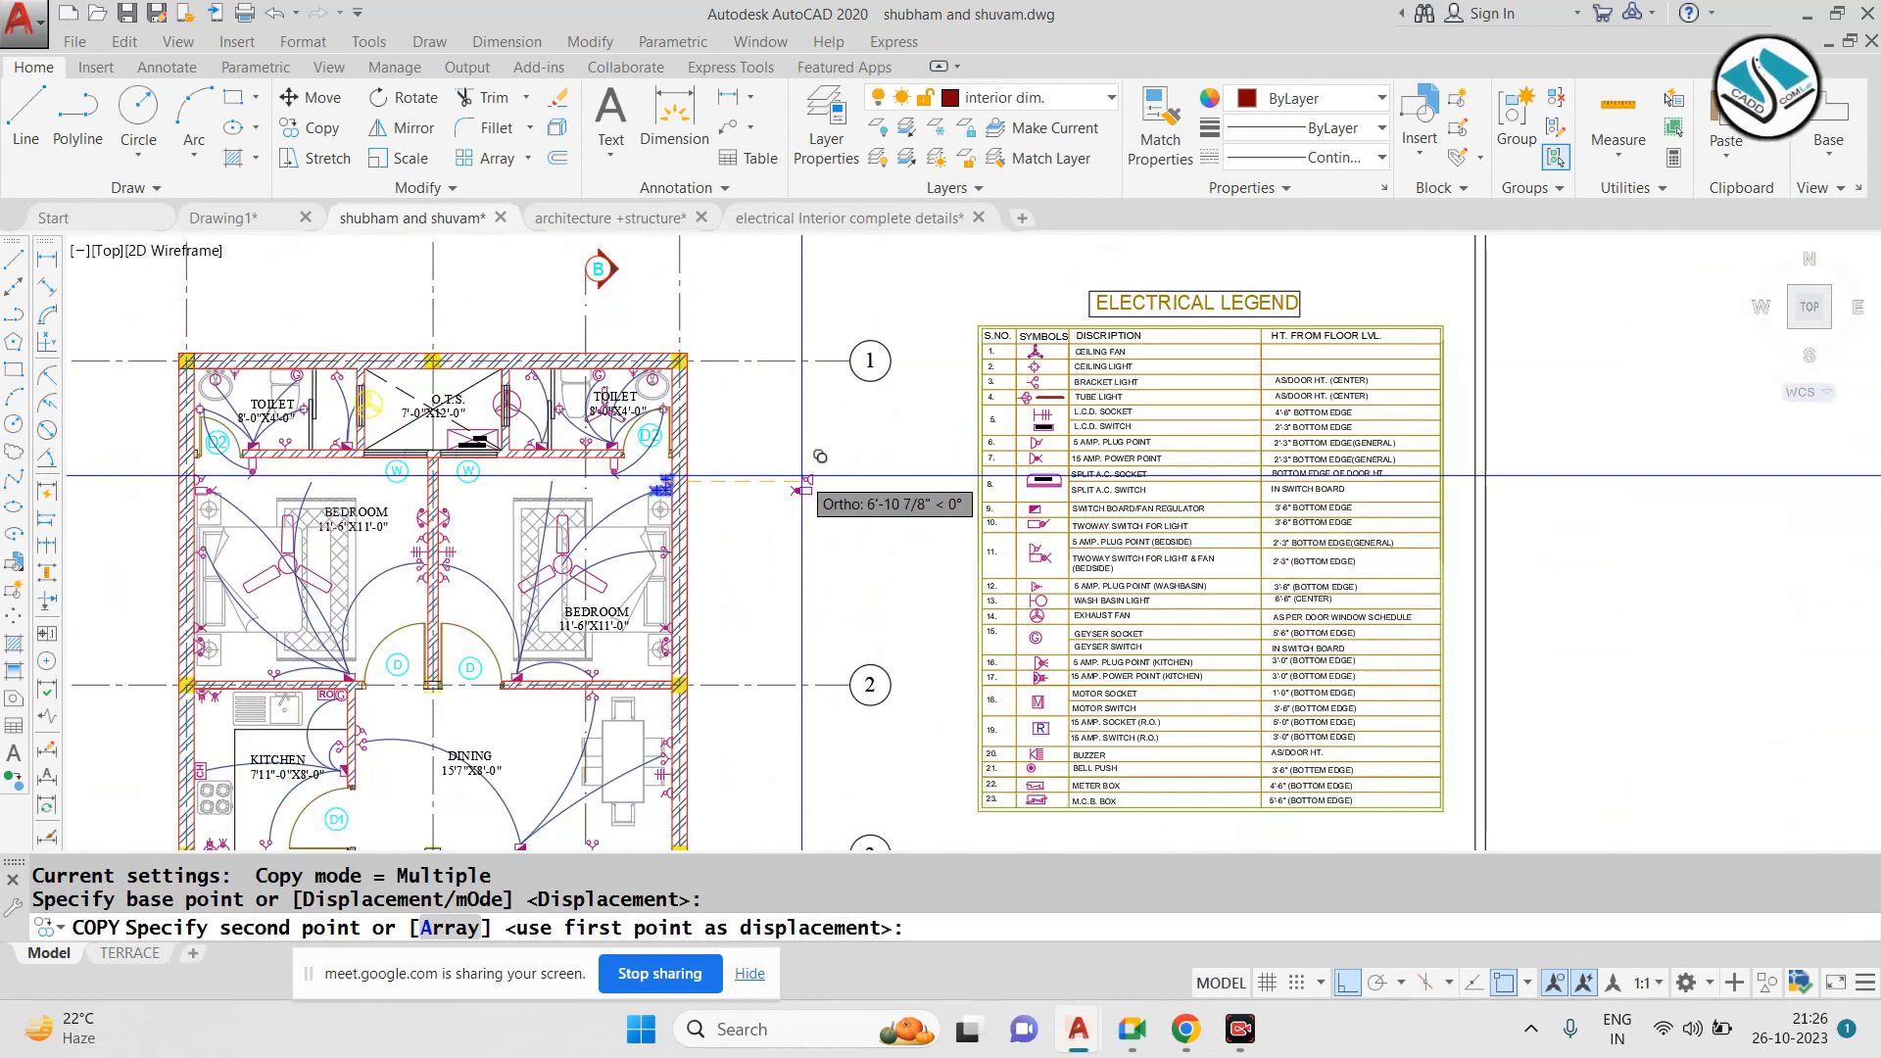
scroll(921, 487, "up", 5)
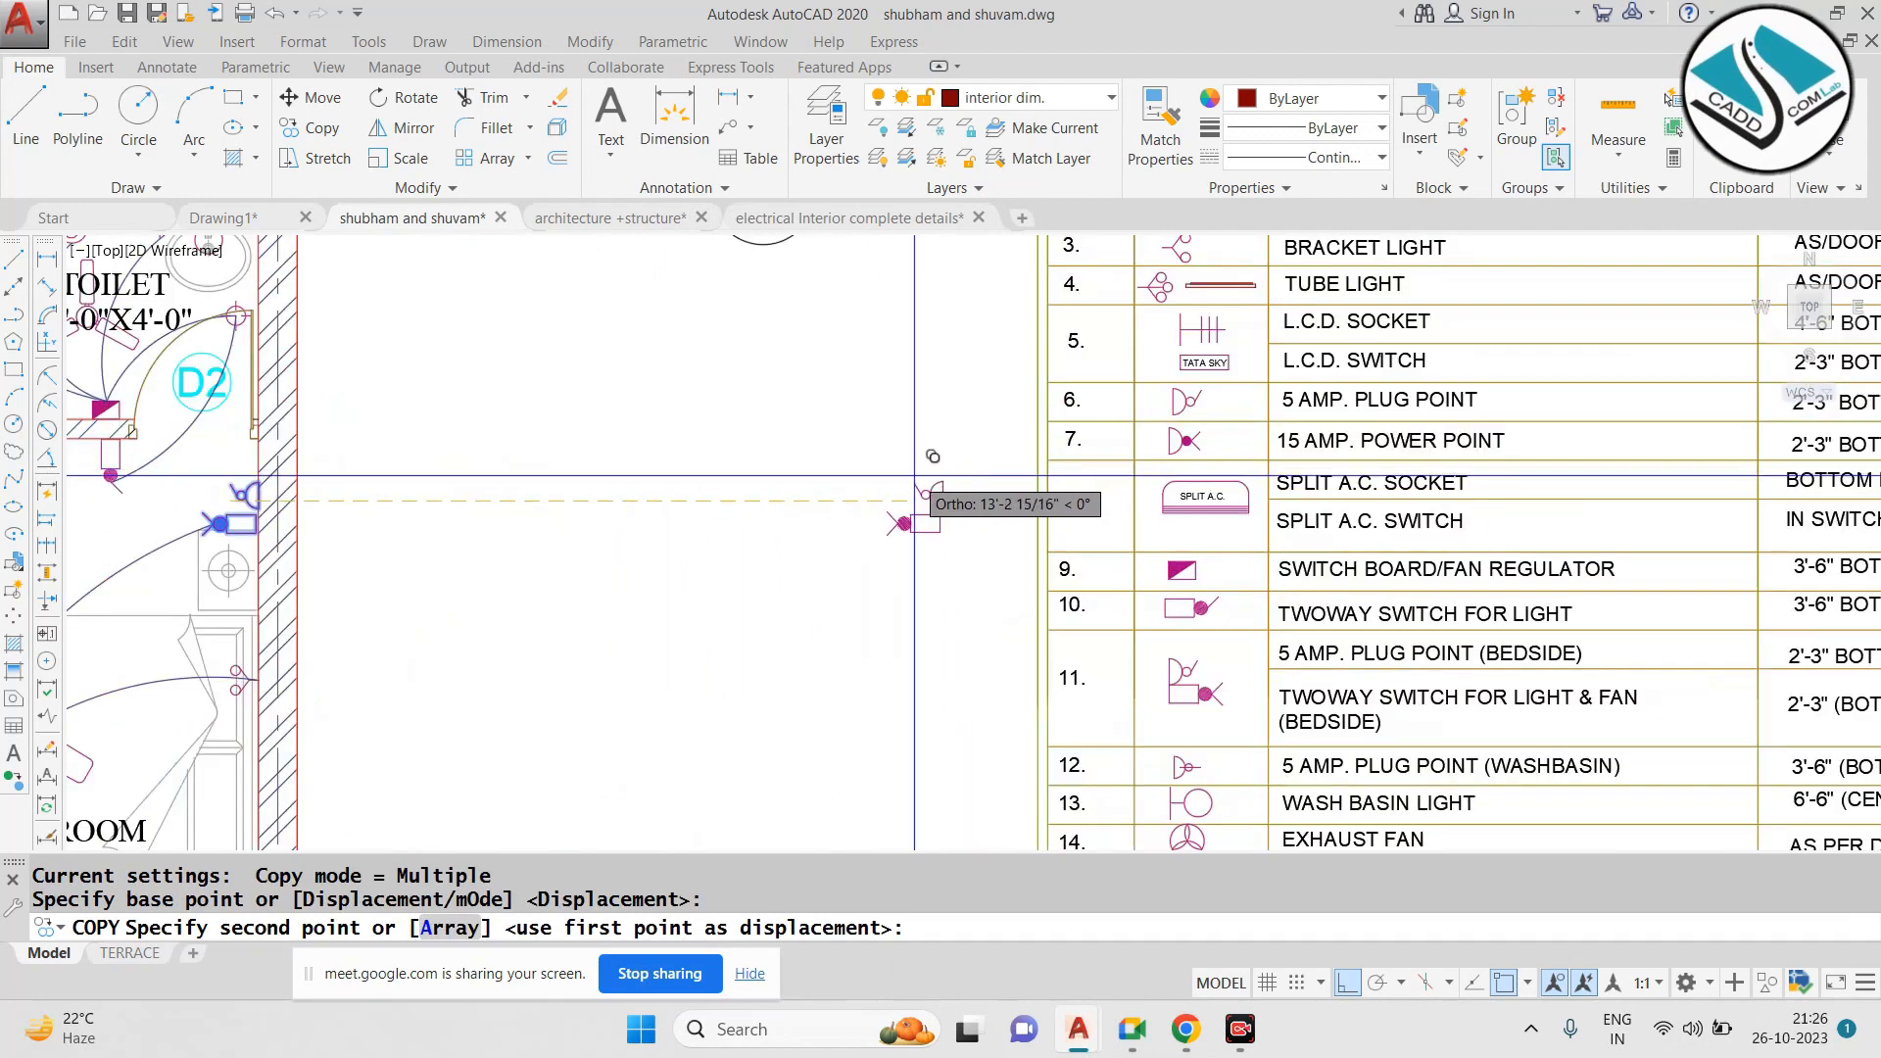
left_click(966, 486)
scroll(1125, 482, "up", 6)
key("Escape")
Compare the copied bedside symbols with legend row 11, 5 AMP. PLUG POINT (BEDSIDE) and TWOWAY SWITCH FOR LIGHT & FAN (BEDSIDE)
scroll(1125, 481, "down", 6)
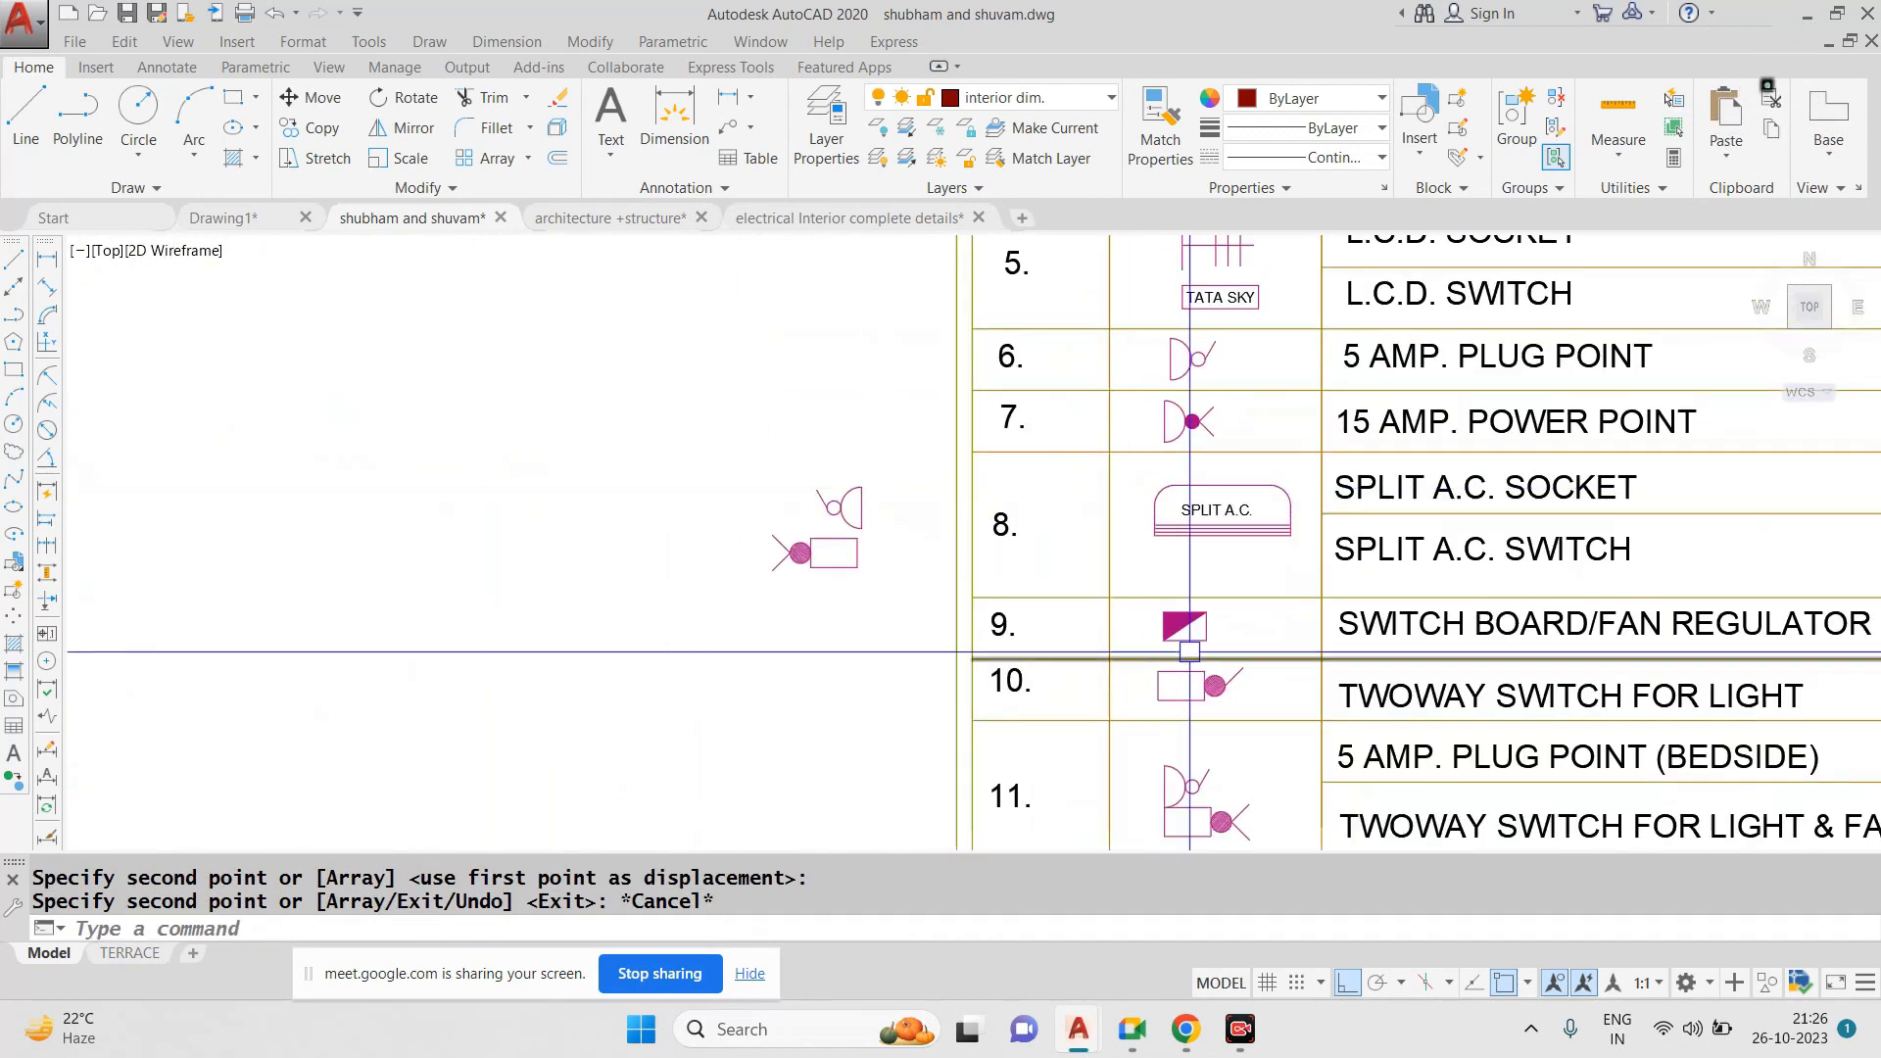
middle_click_drag(1109, 626, 921, 486)
scroll(1403, 735, "up", 2)
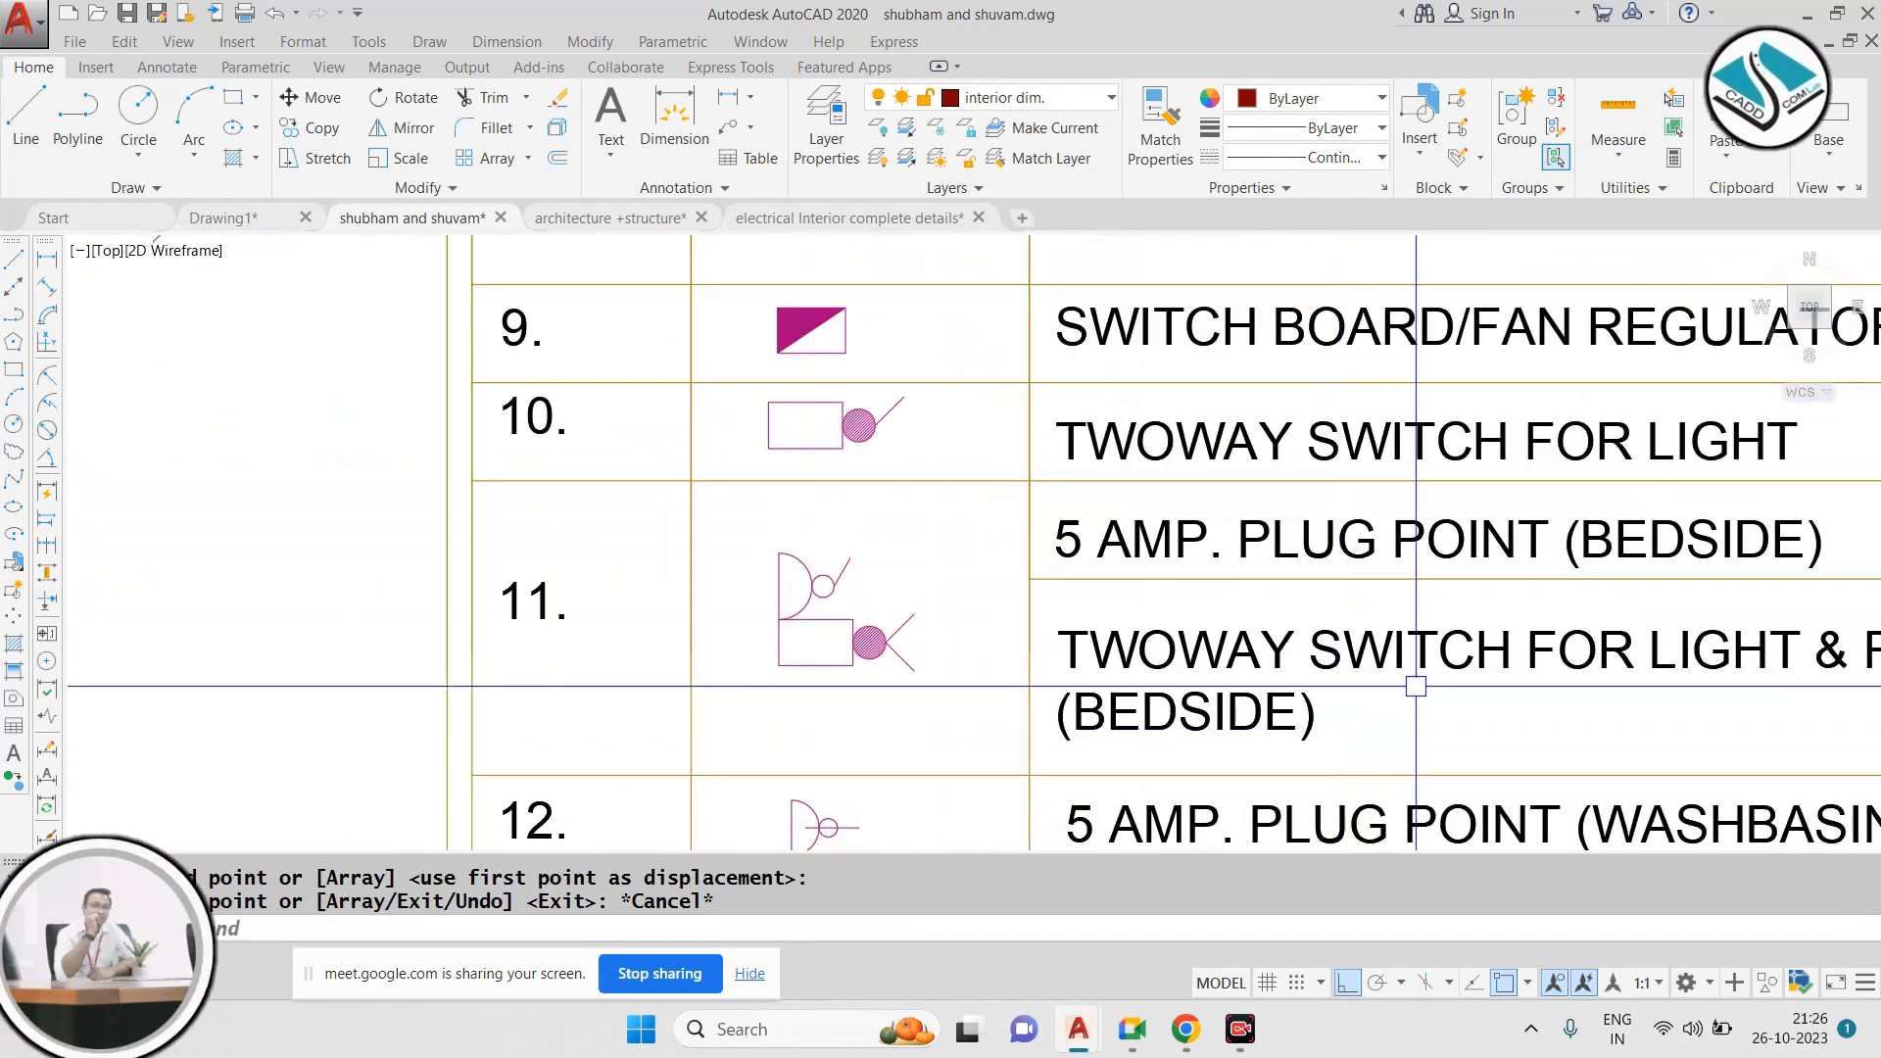
middle_click_drag(1401, 651, 1171, 596)
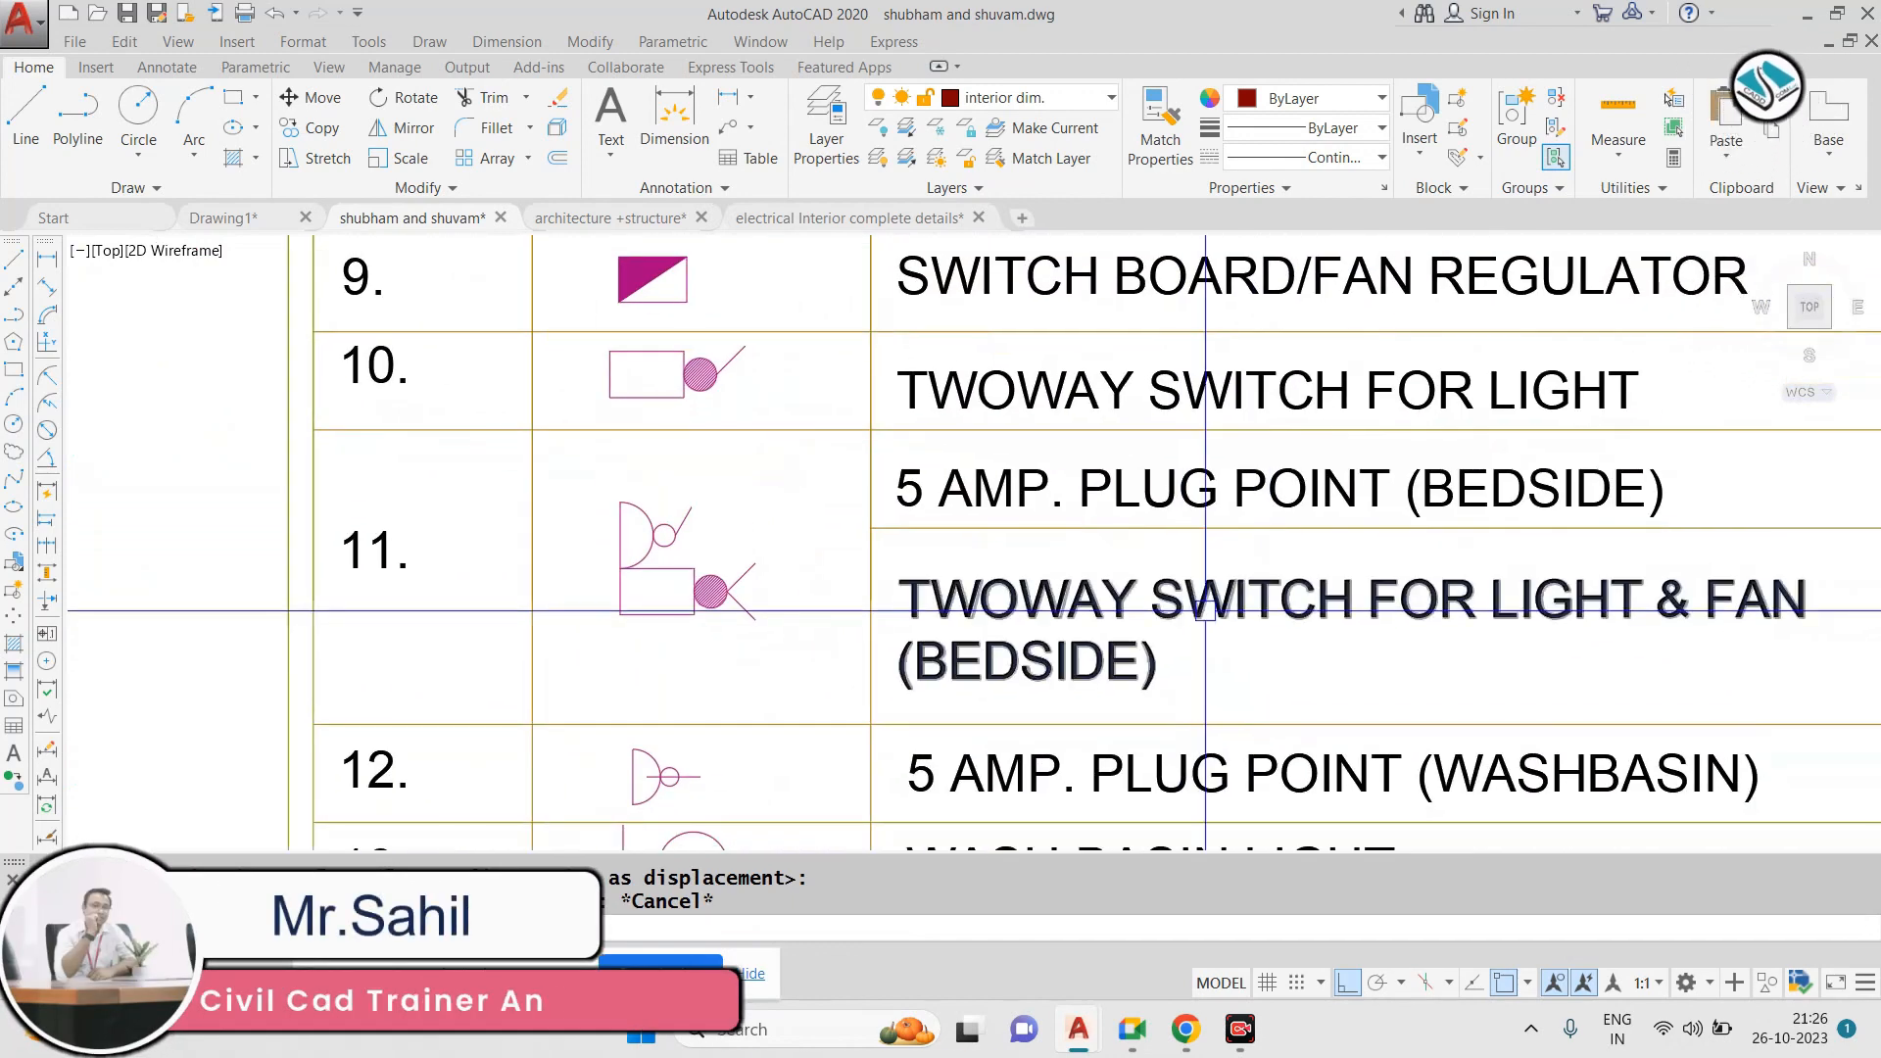
scroll(1171, 596, "down", 2)
scroll(505, 294, "up", 6)
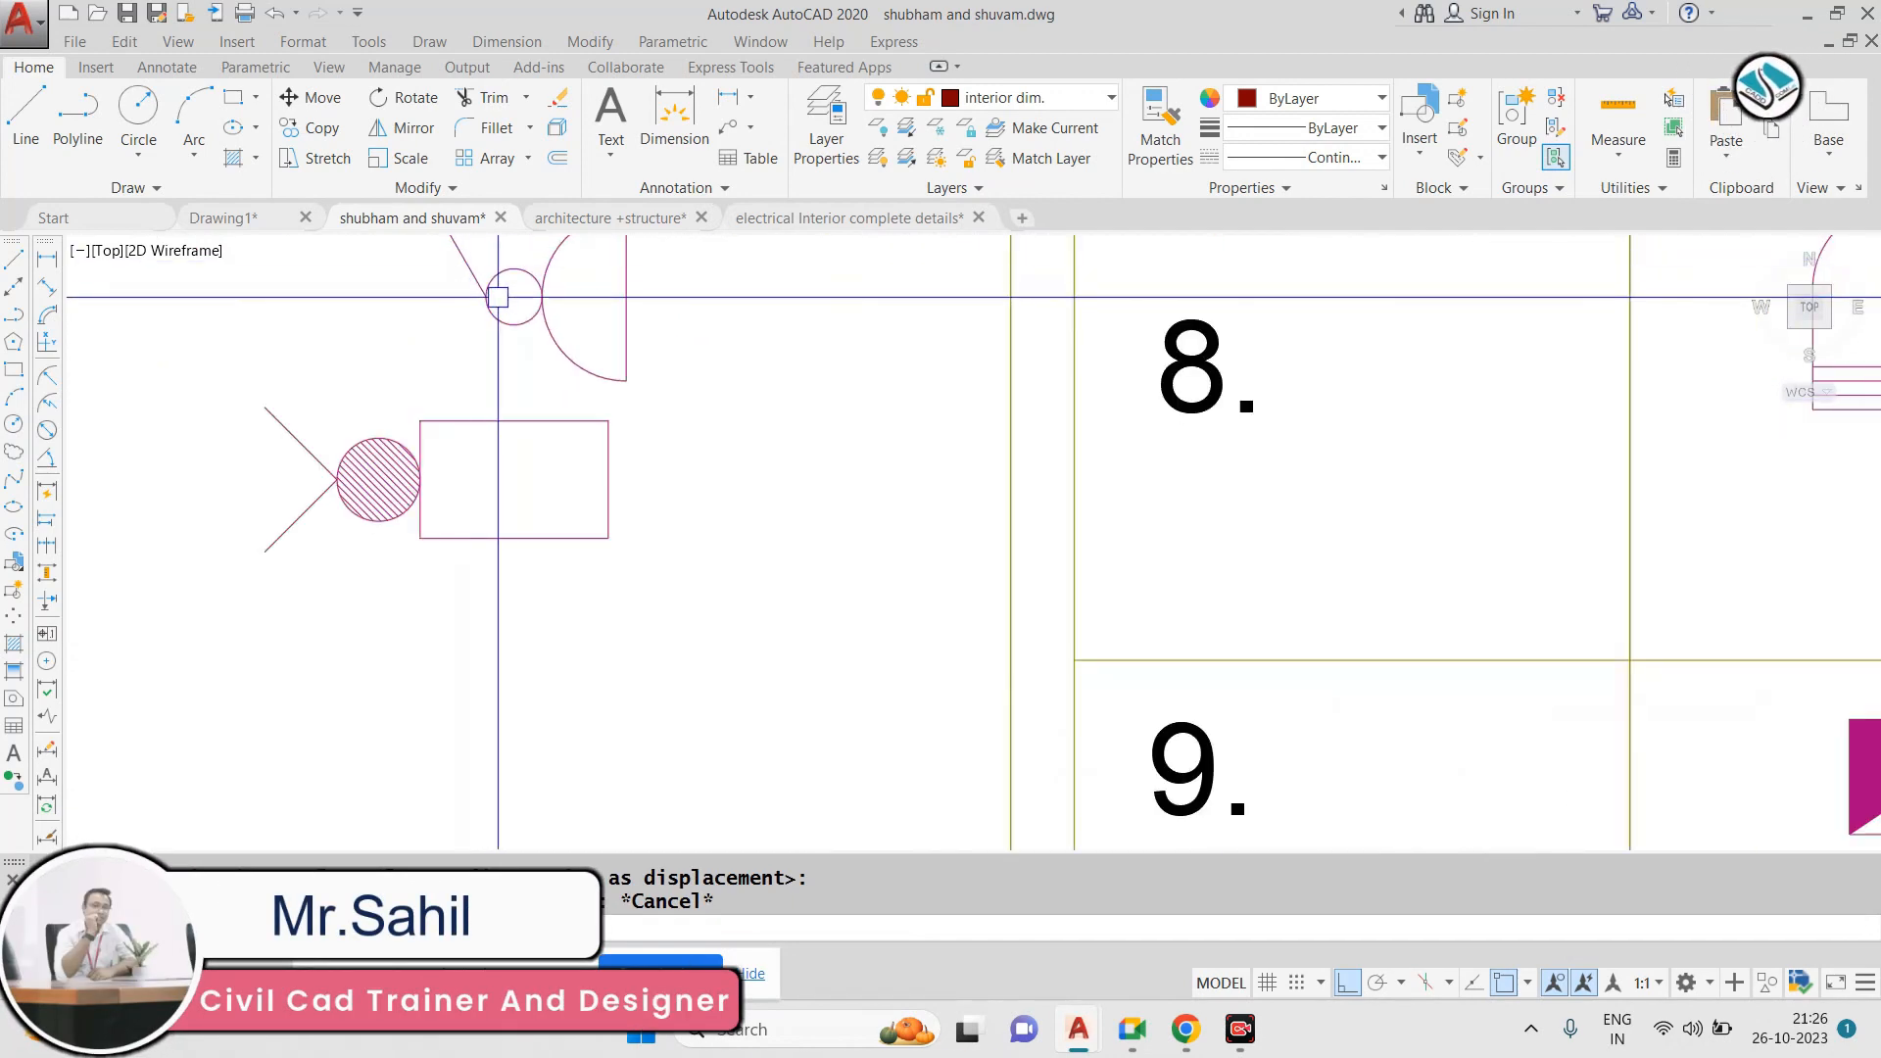
scroll(524, 305, "down", 6)
scroll(926, 576, "up", 4)
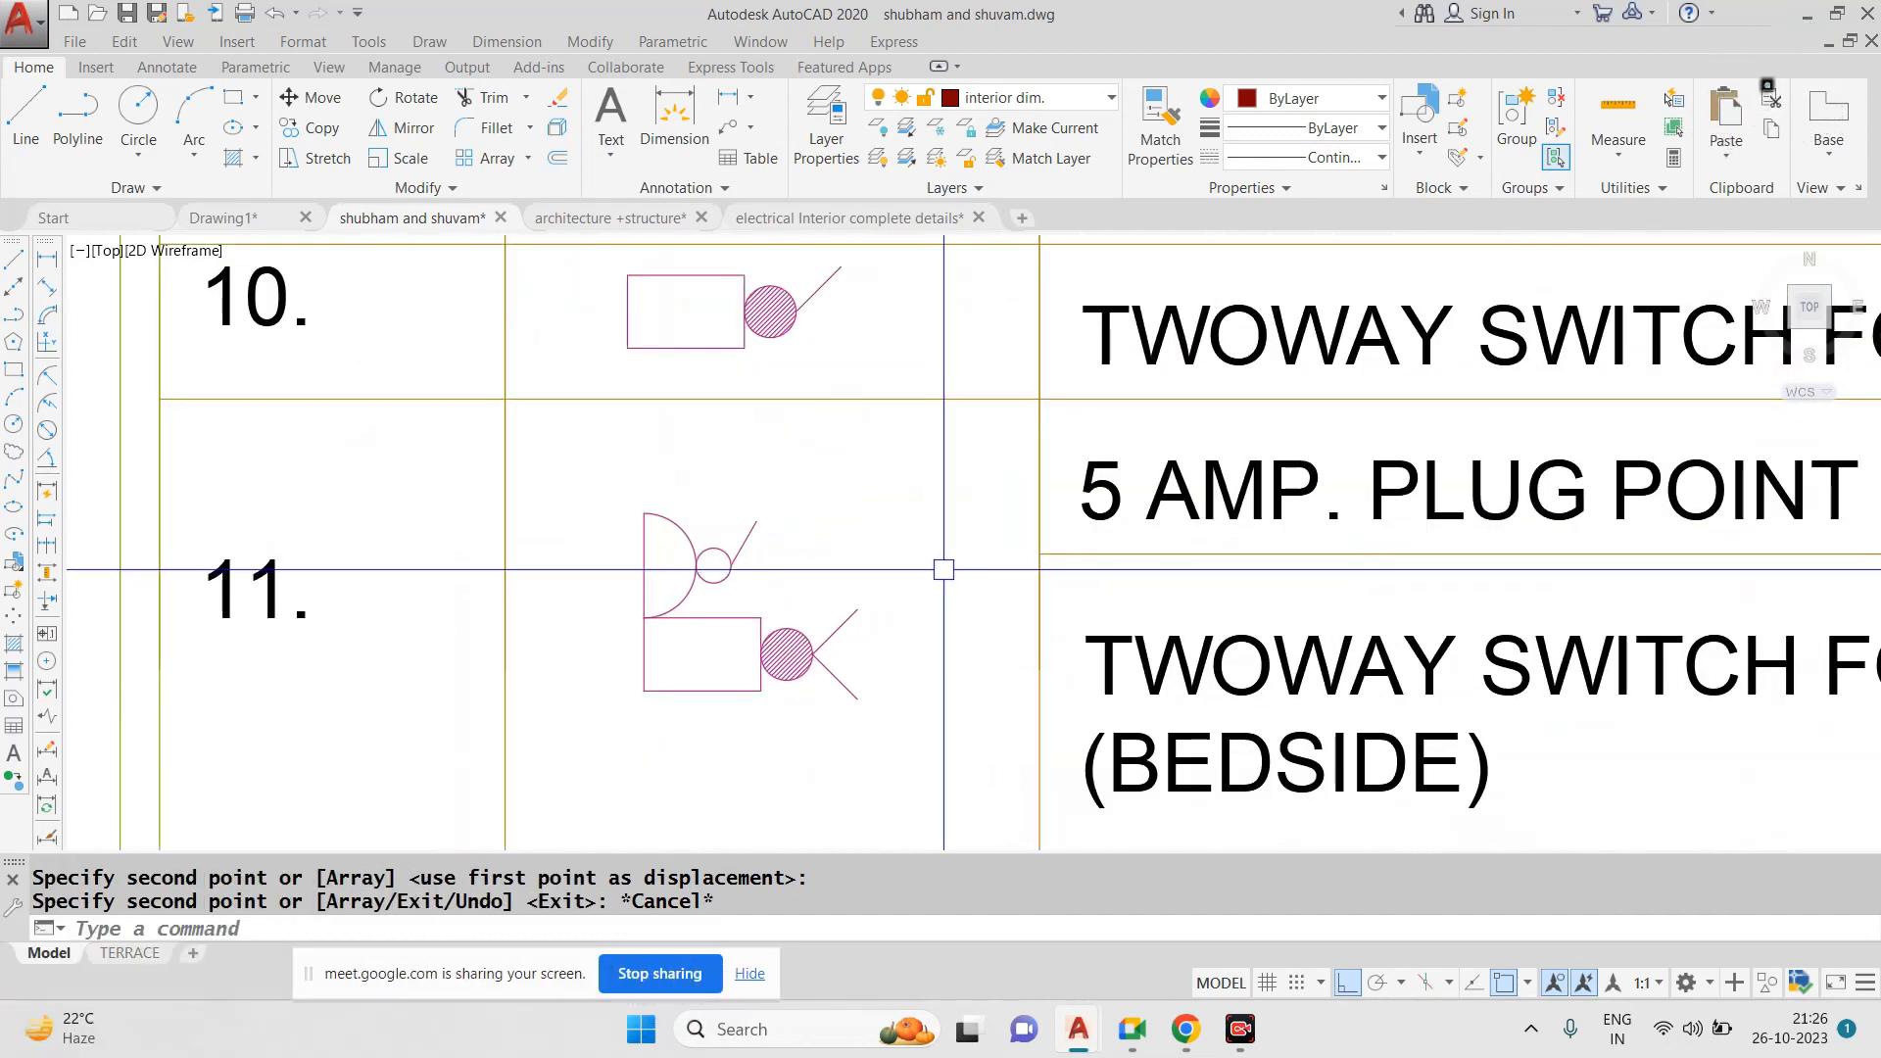
scroll(945, 573, "down", 3)
scroll(1189, 565, "up", 1)
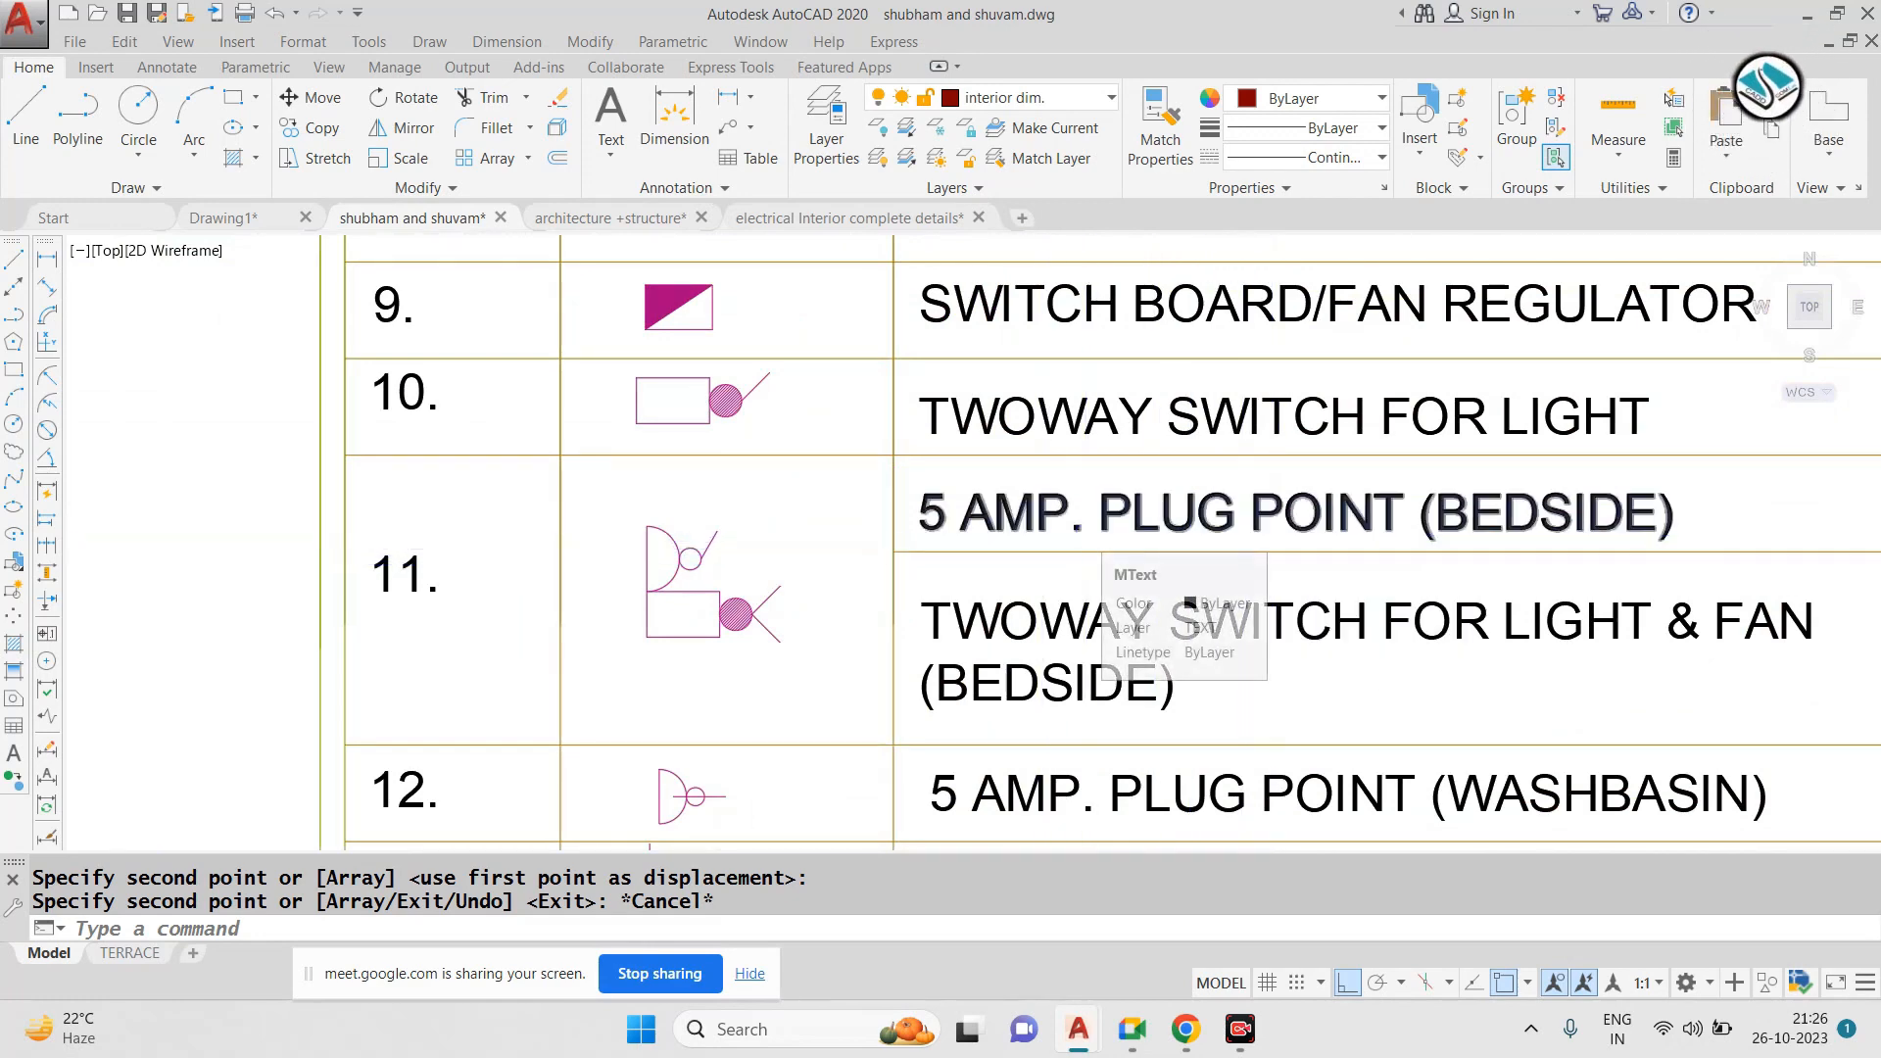
scroll(1085, 536, "down", 4)
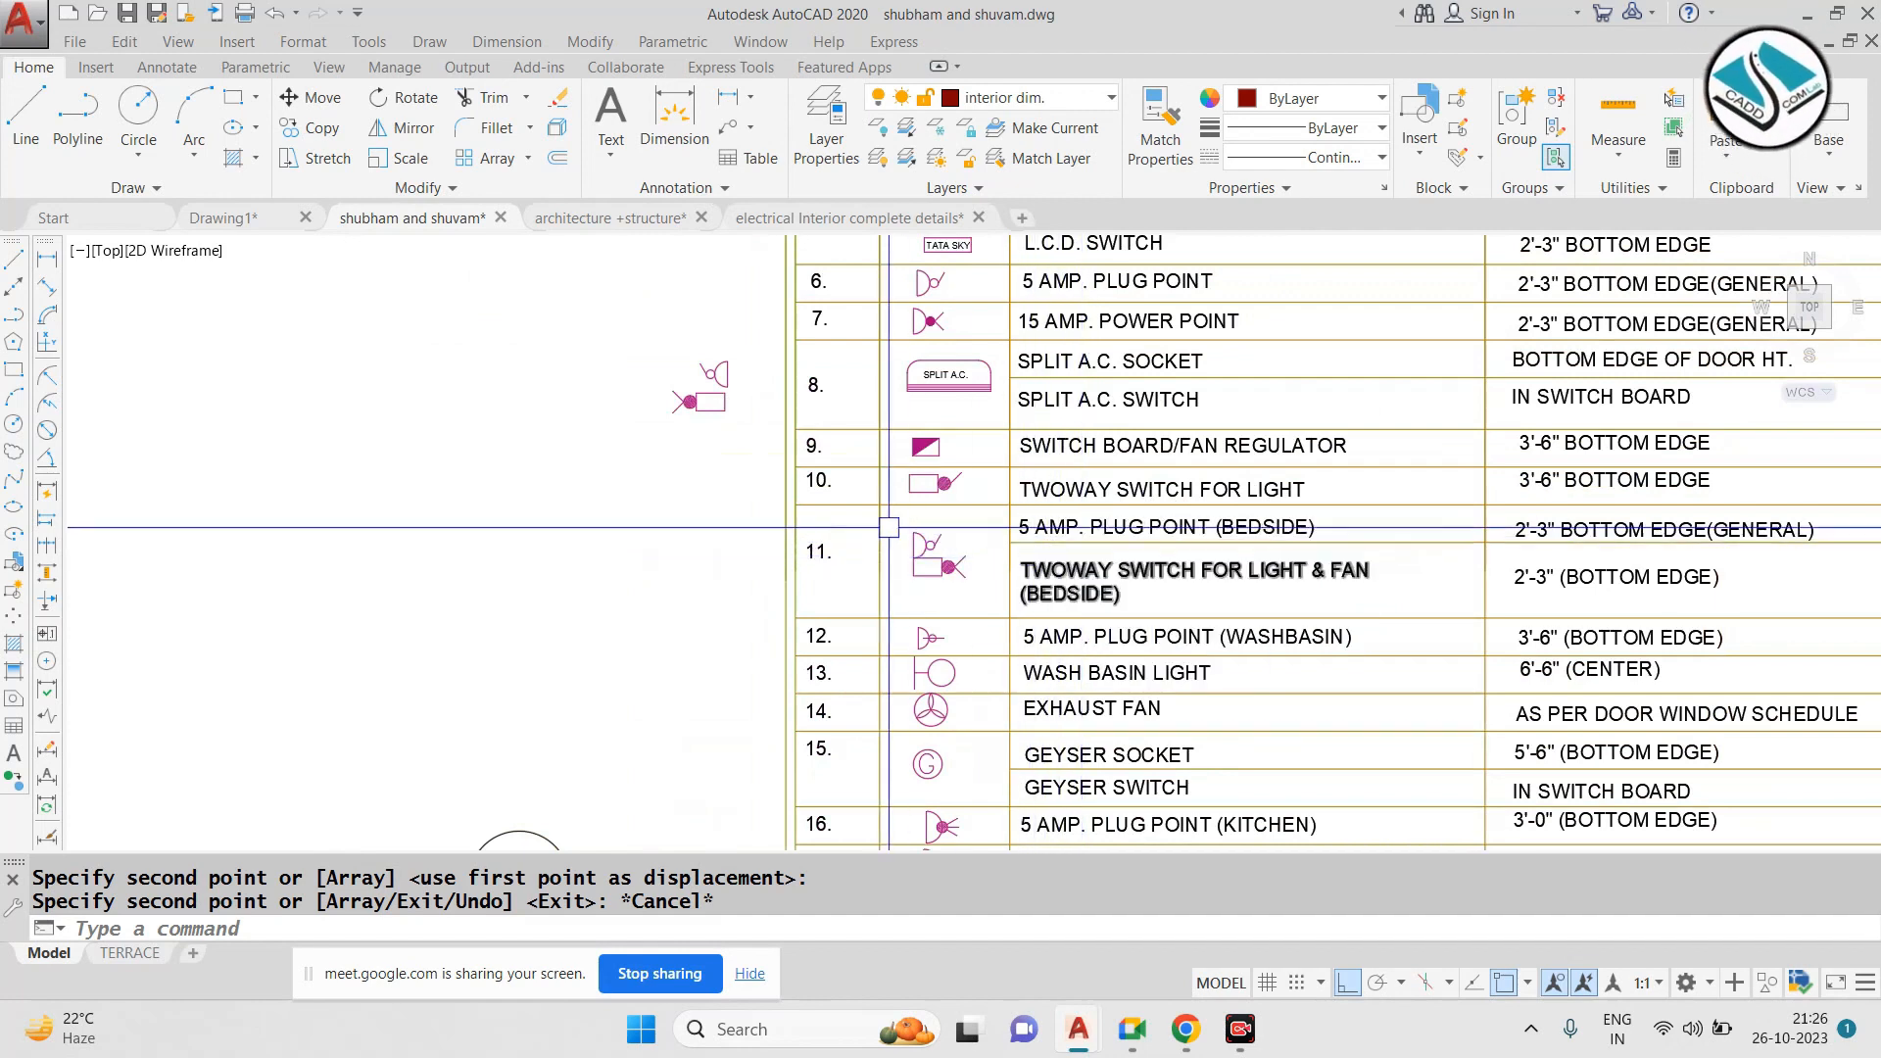
scroll(692, 380, "up", 5)
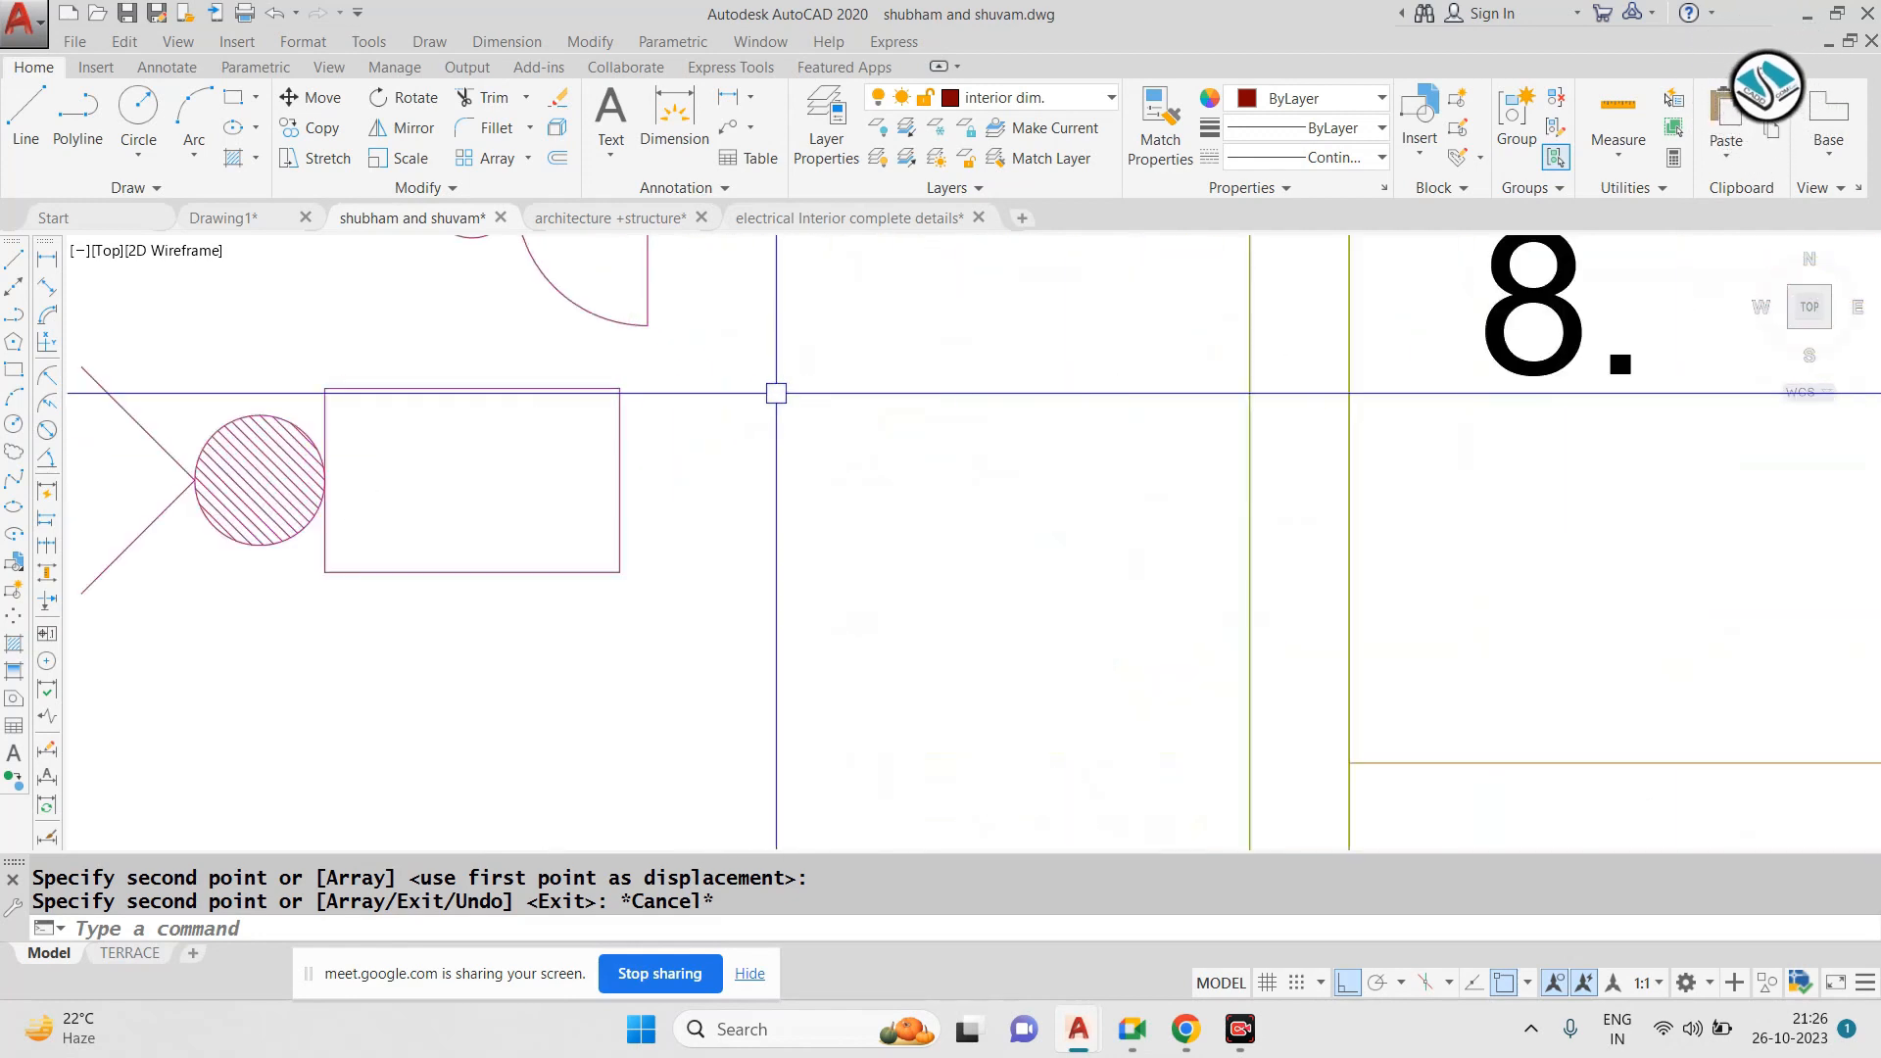
Group the copied bedside two-way switch symbol in the empty space beside the legend
scroll(779, 369, "down", 2)
left_click(765, 366)
left_click(340, 610)
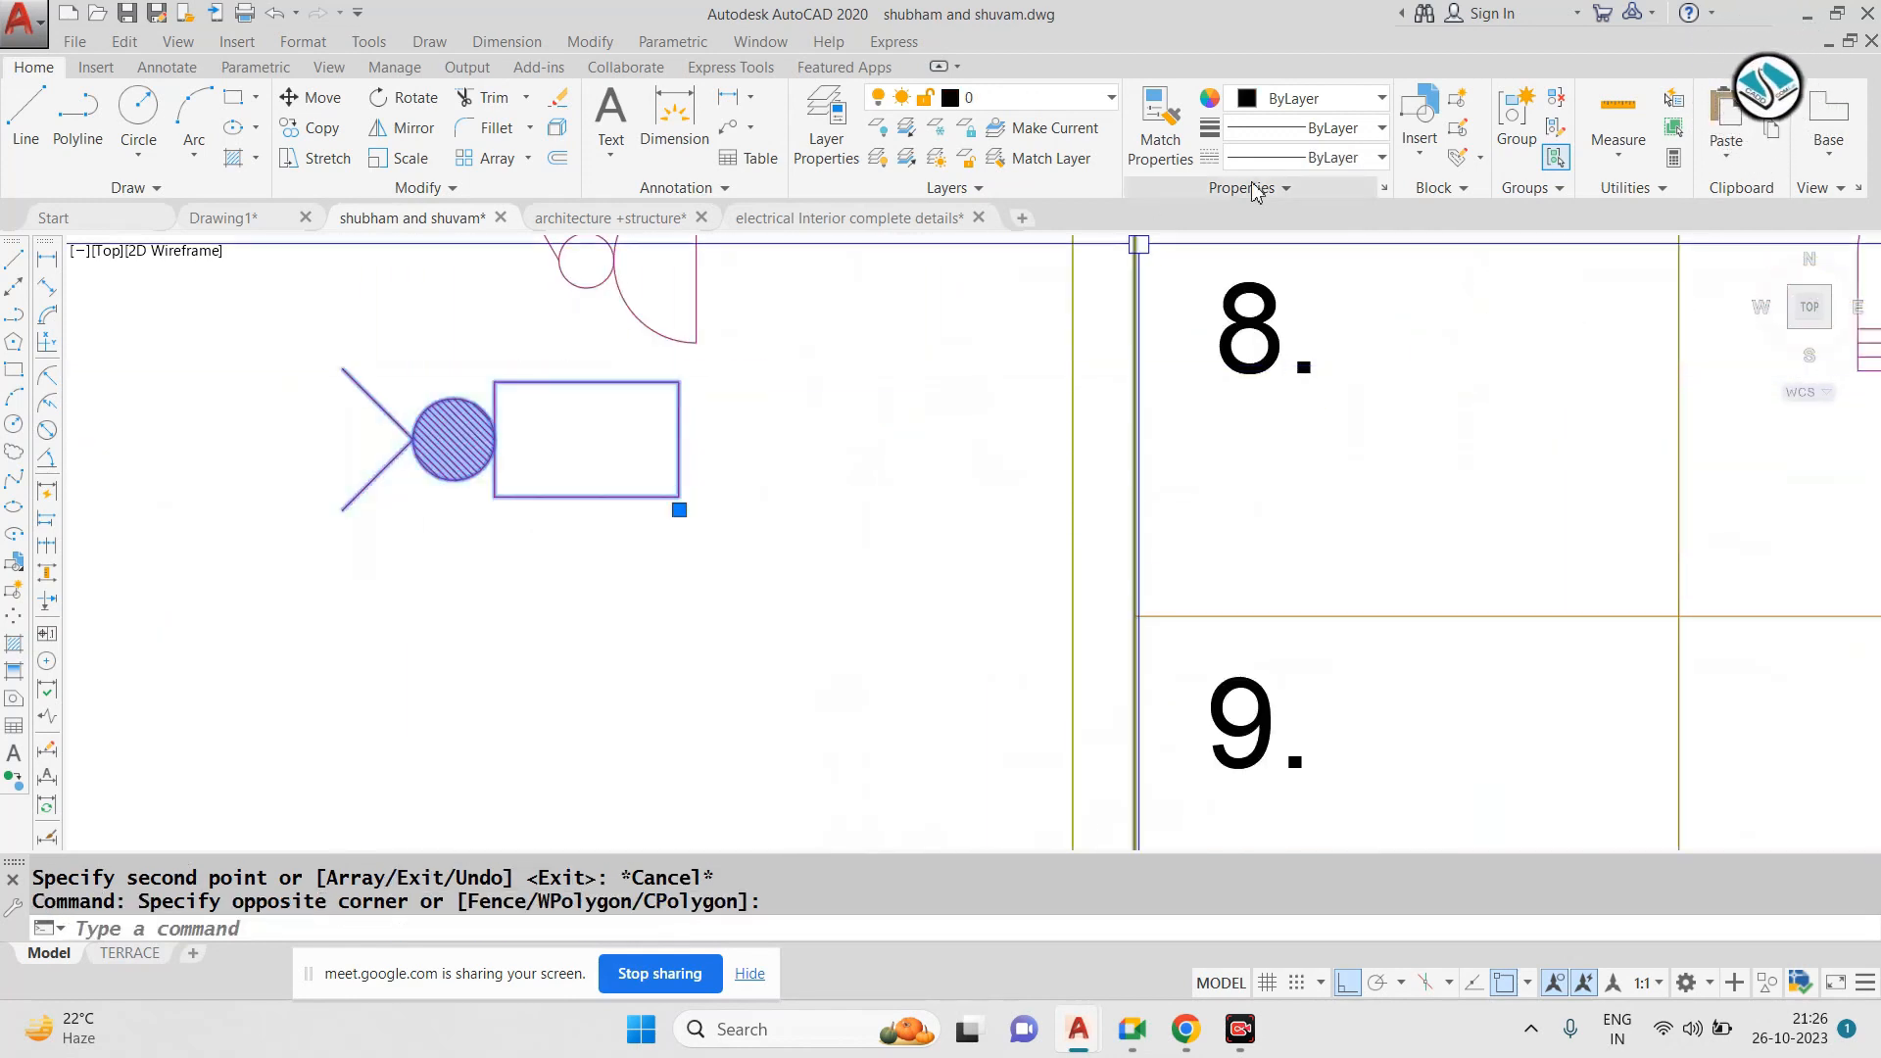
left_click(1517, 122)
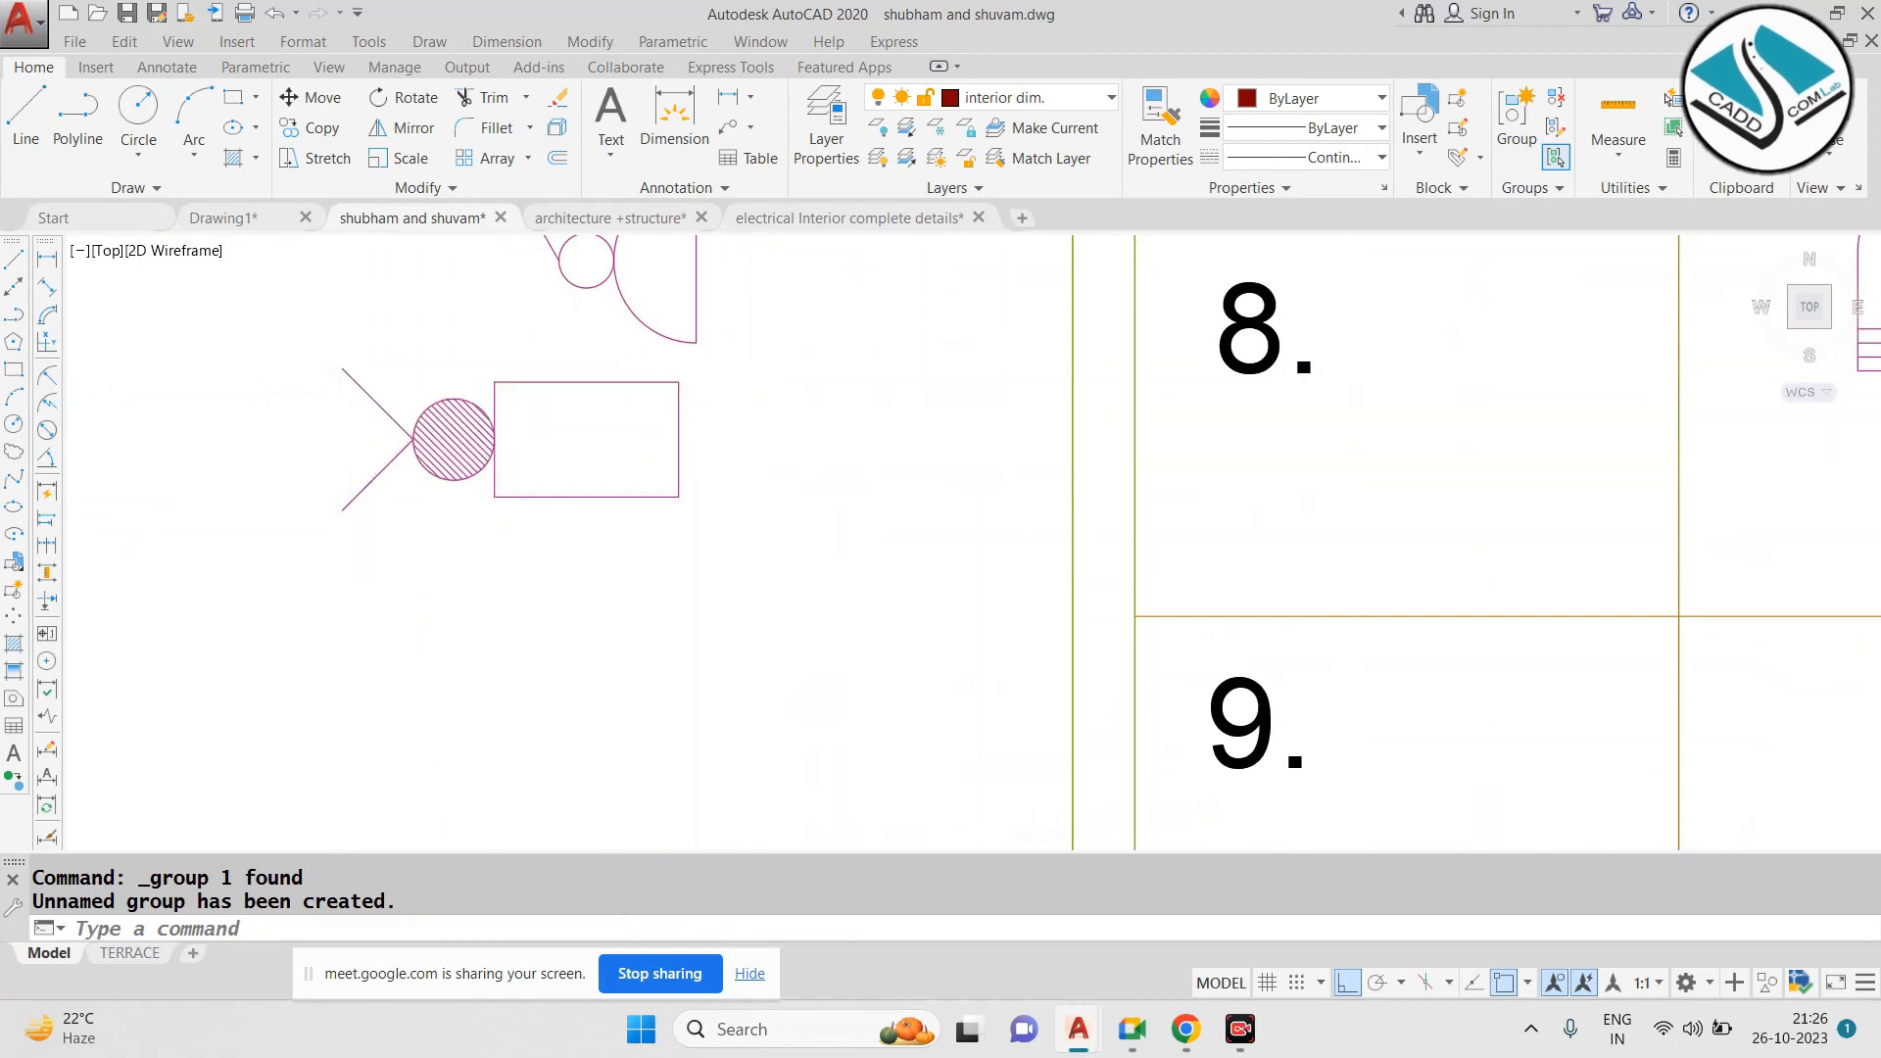
Move the grouped bedside switch symbol horizontally from beside the legend onto the ground floor plan, into the O.T.S. below the bedroom
left_click(506, 498)
type("m")
key("Return")
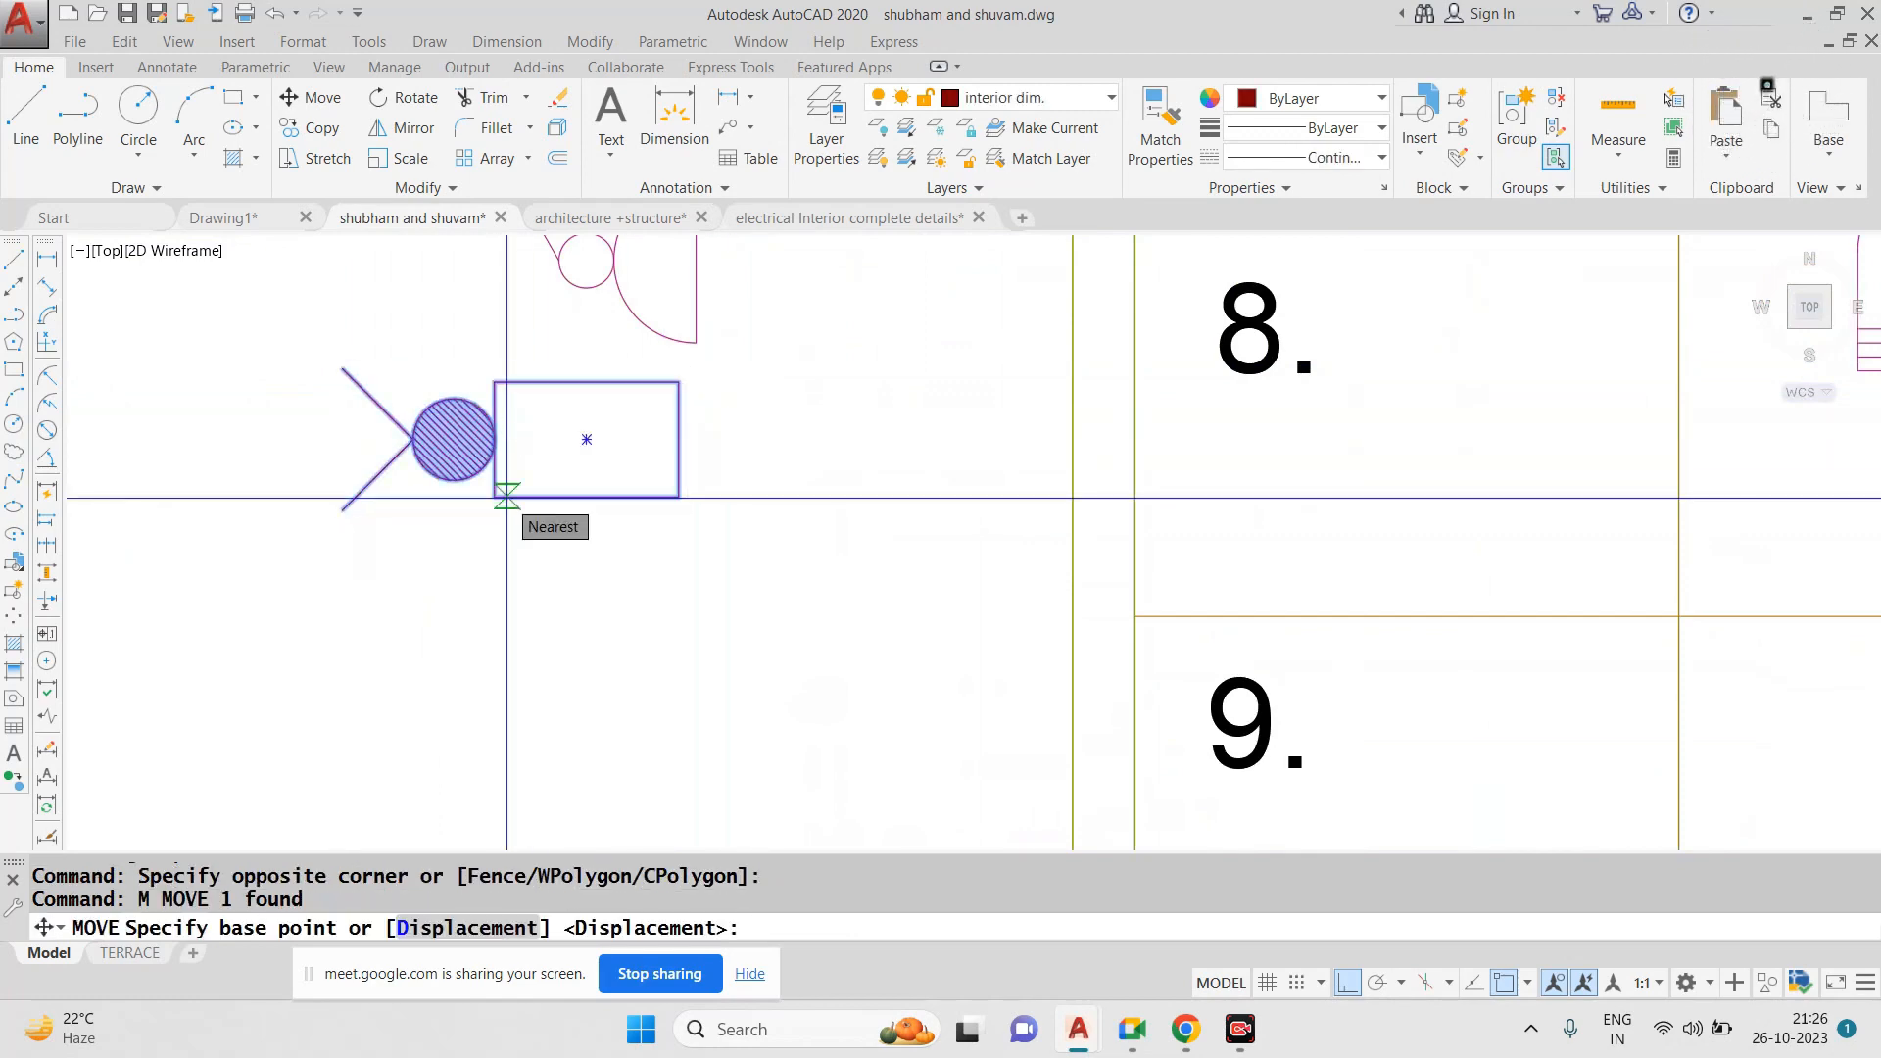
left_click(506, 498)
scroll(421, 480, "down", 5)
scroll(681, 569, "up", 3)
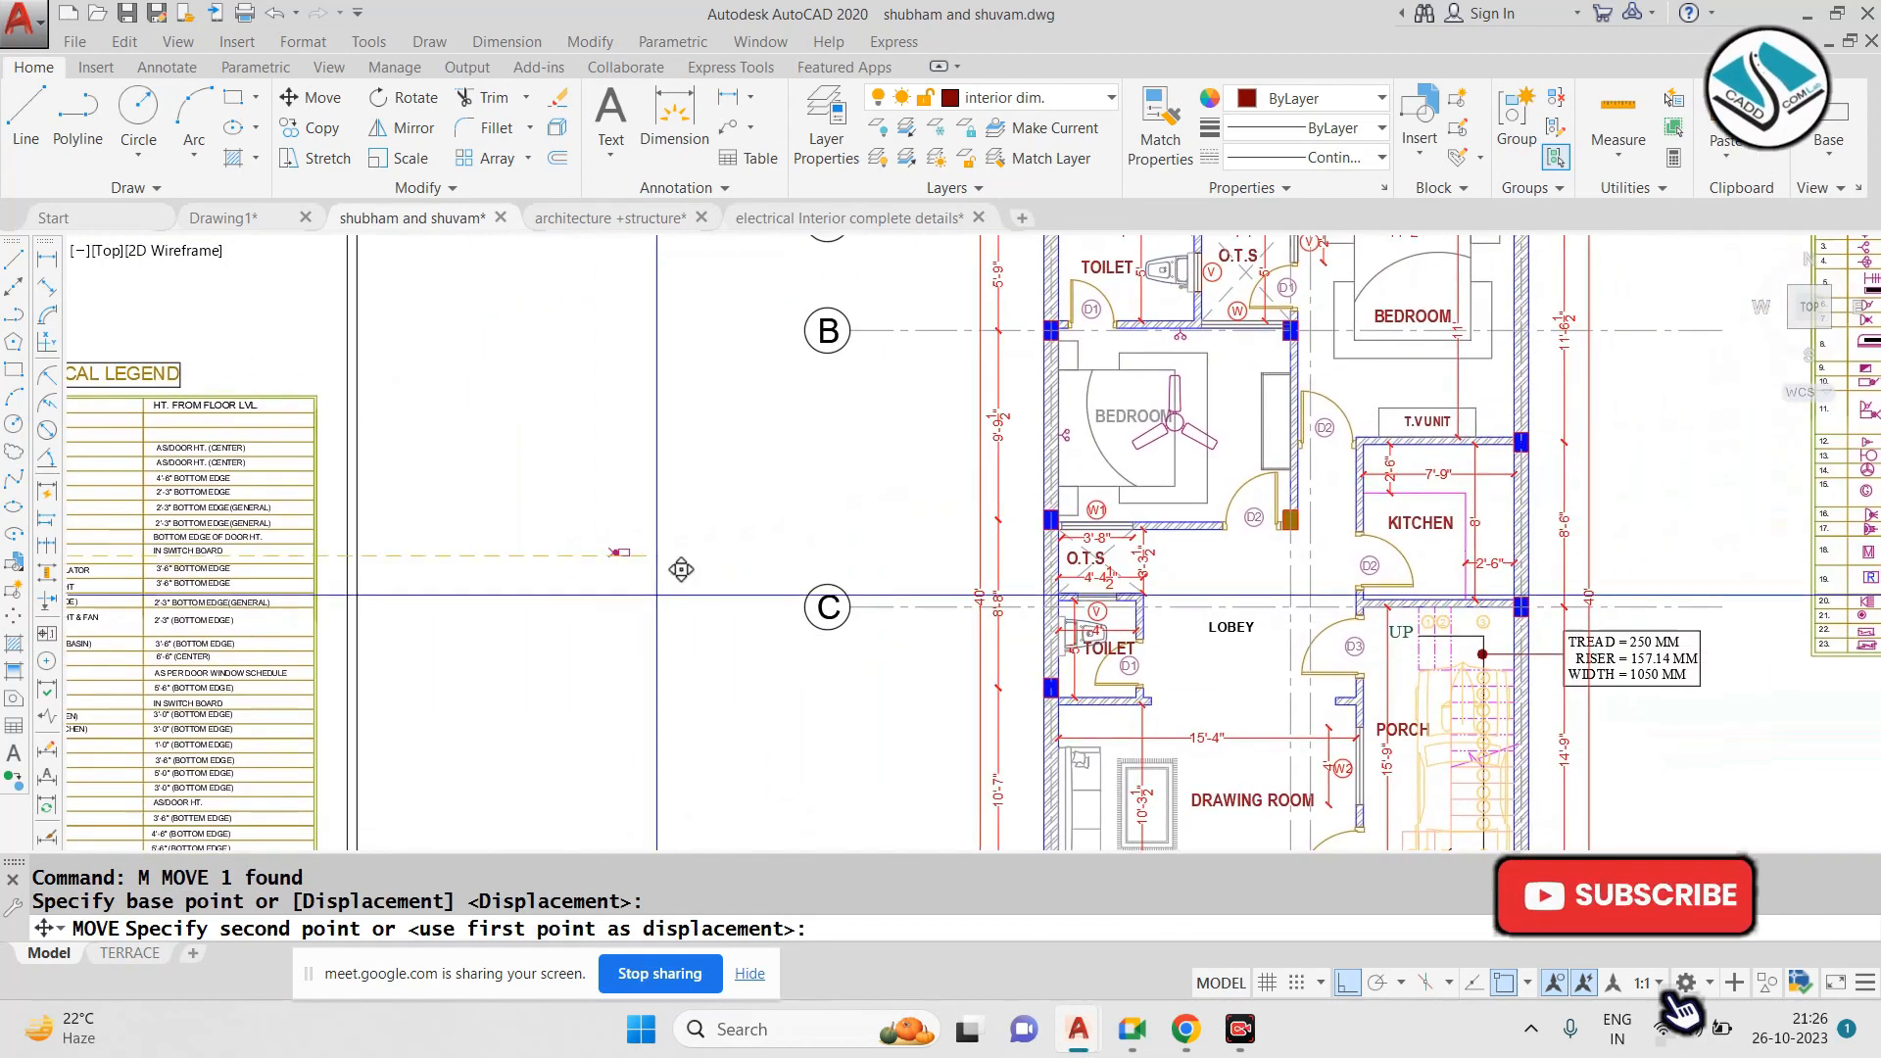
scroll(1146, 431, "up", 4)
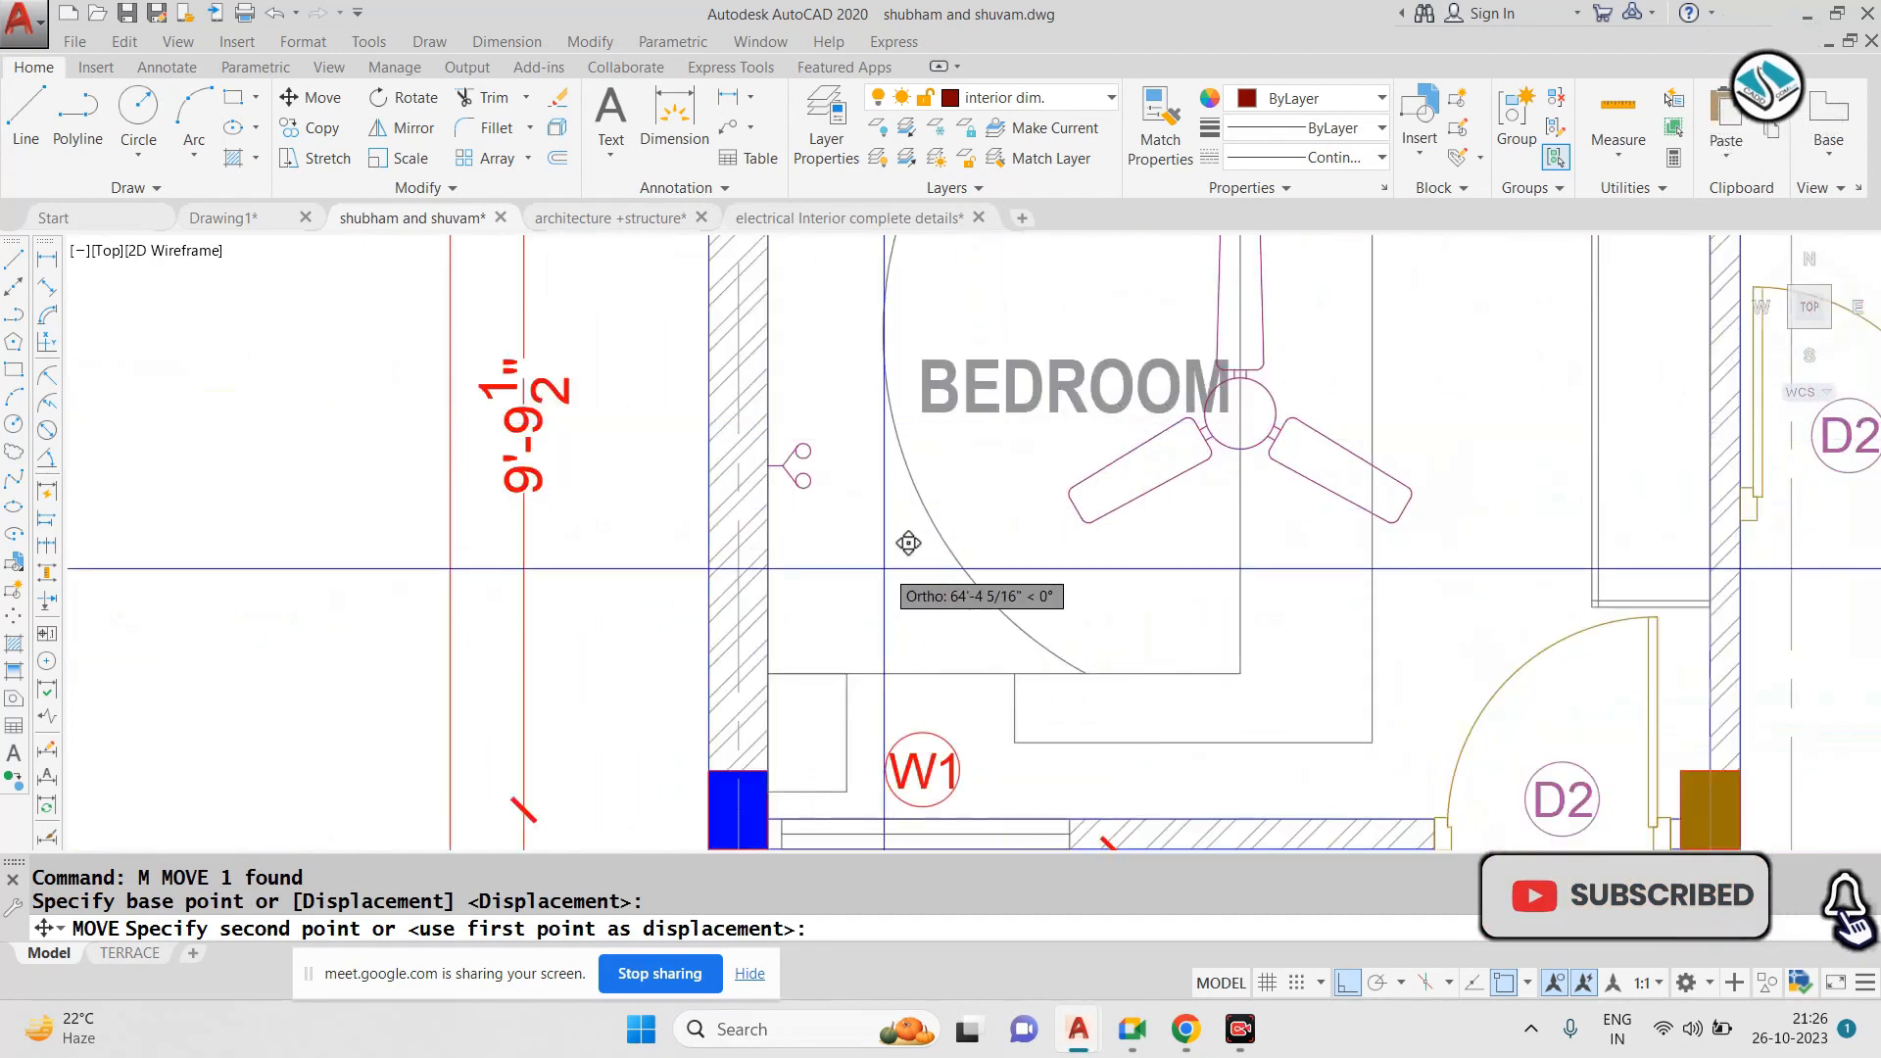
left_click(884, 568)
scroll(1004, 519, "down", 4)
key("Escape")
Group legend row 10's TWOWAY SWITCH FOR LIGHT symbol and, with Ortho off, copy it to the bedroom wall at the bedside table near window W1
scroll(1044, 491, "down", 2)
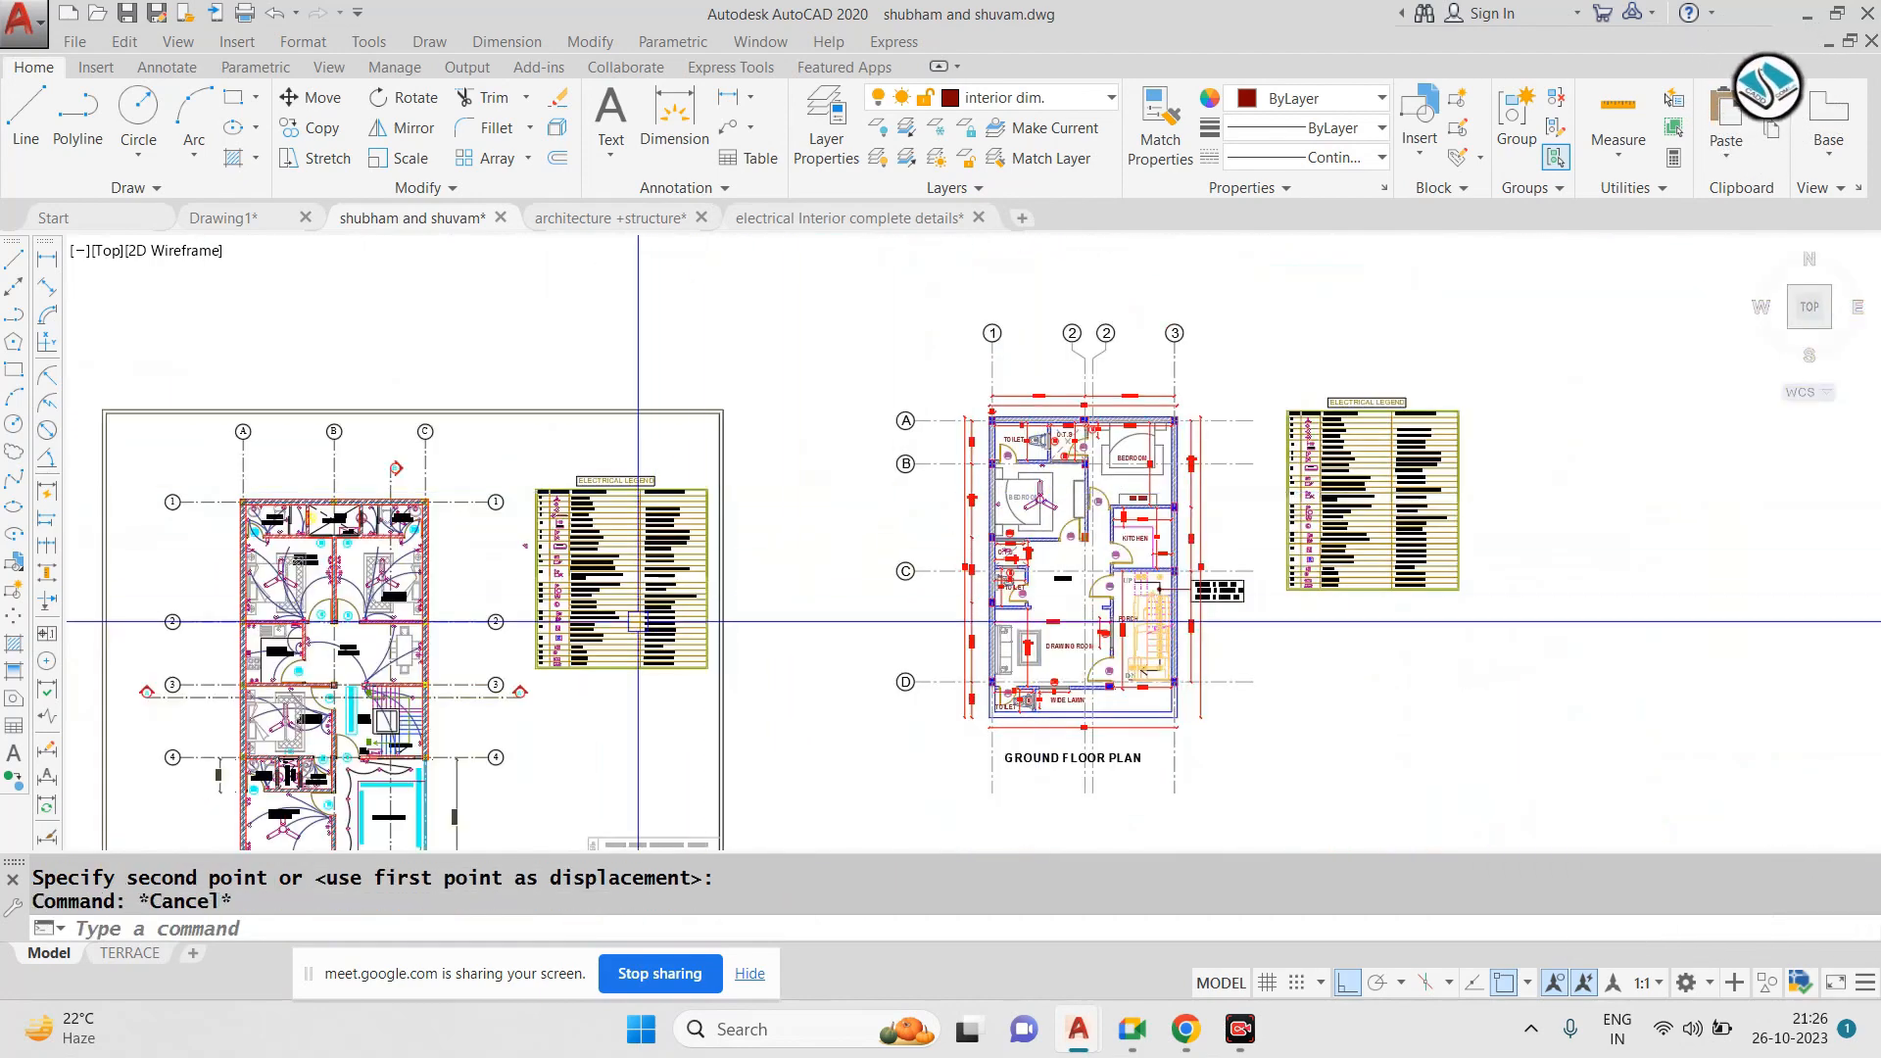
scroll(529, 518, "up", 8)
middle_click_drag(871, 772, 839, 600)
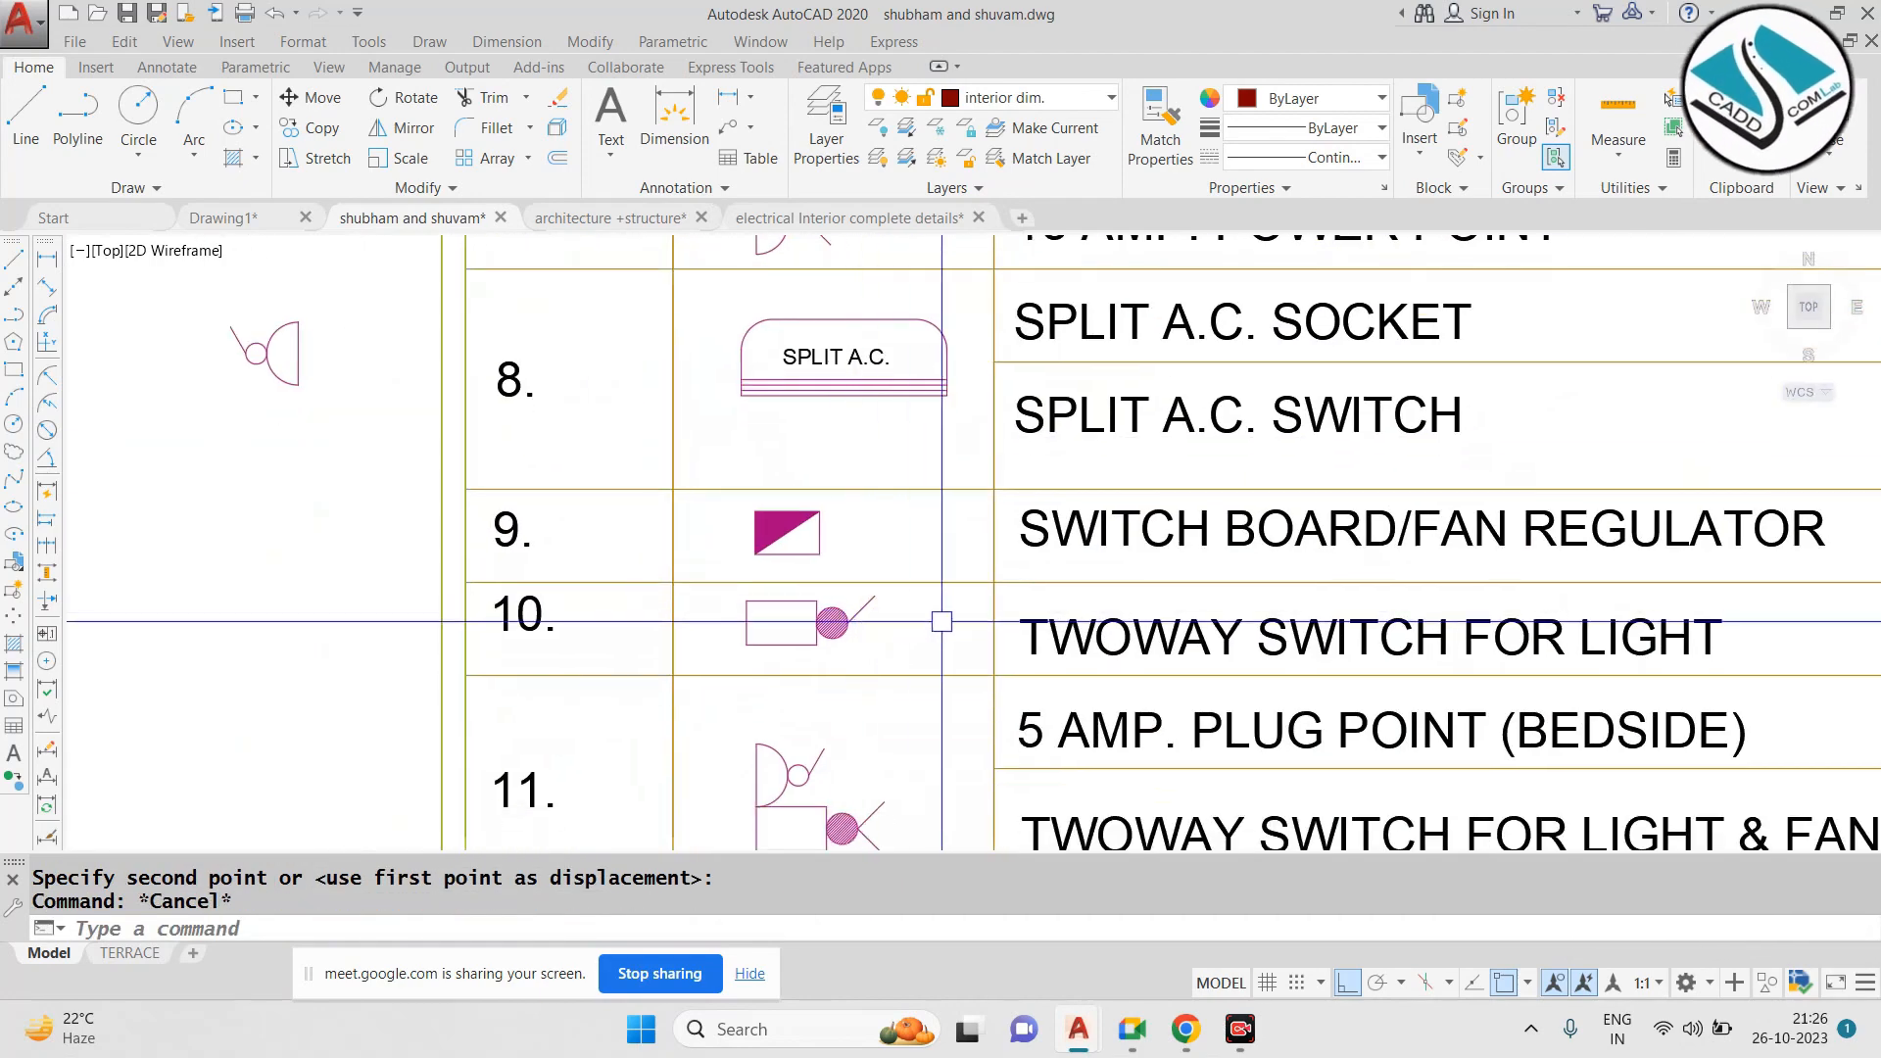
left_click(856, 644)
left_click(714, 600)
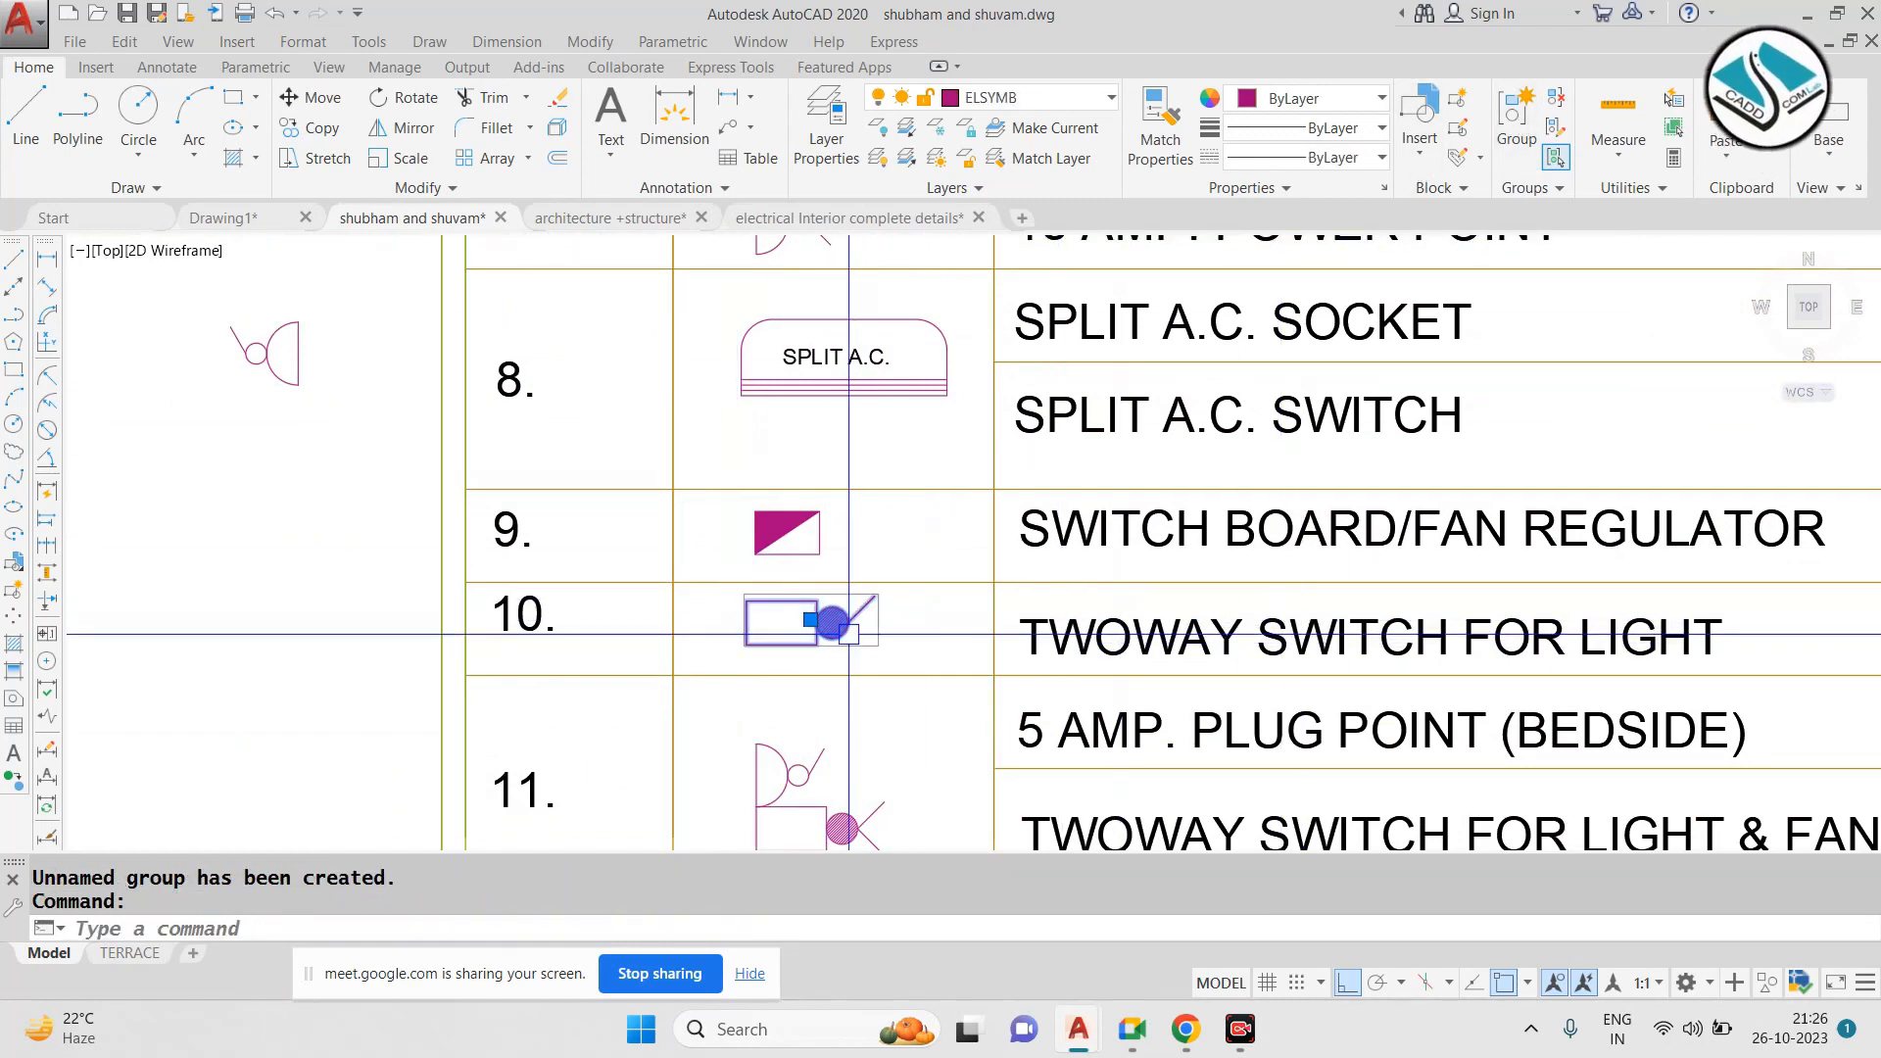
type("co")
key("Return")
left_click(832, 623)
scroll(1057, 564, "down", 5)
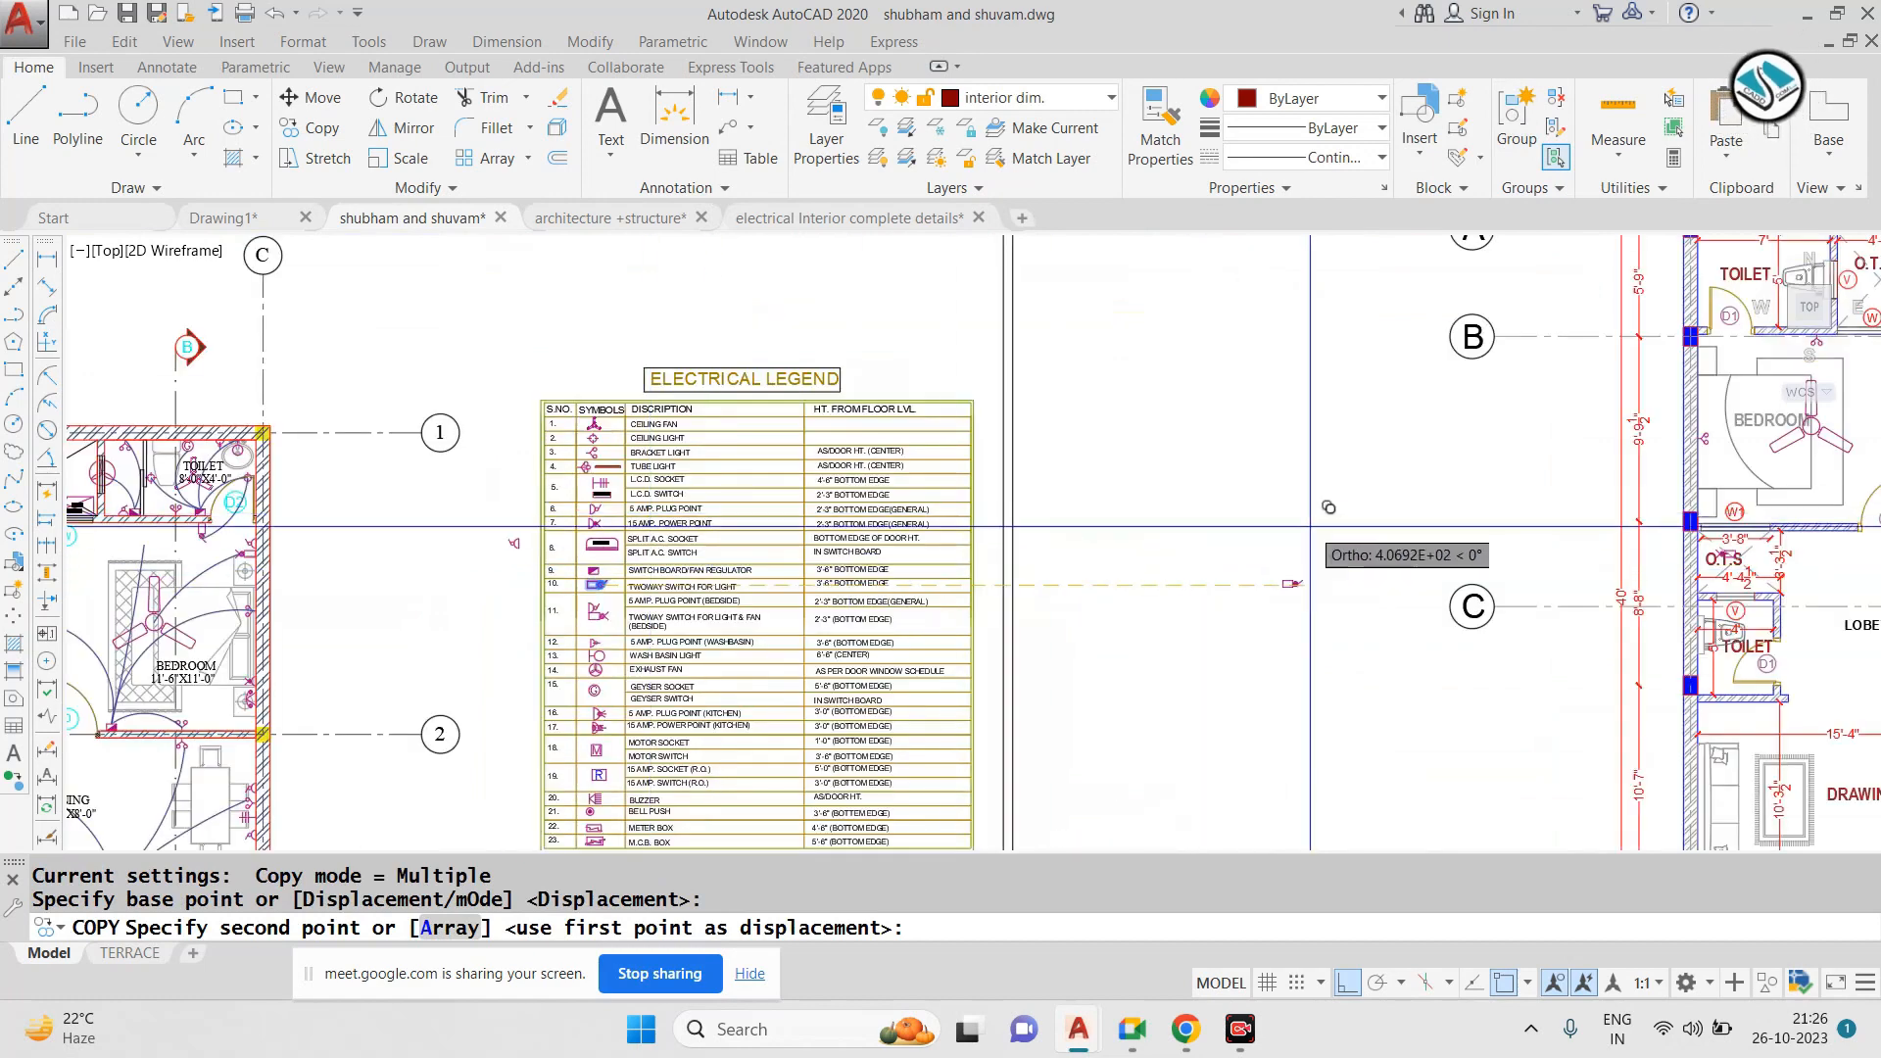
left_click(1346, 983)
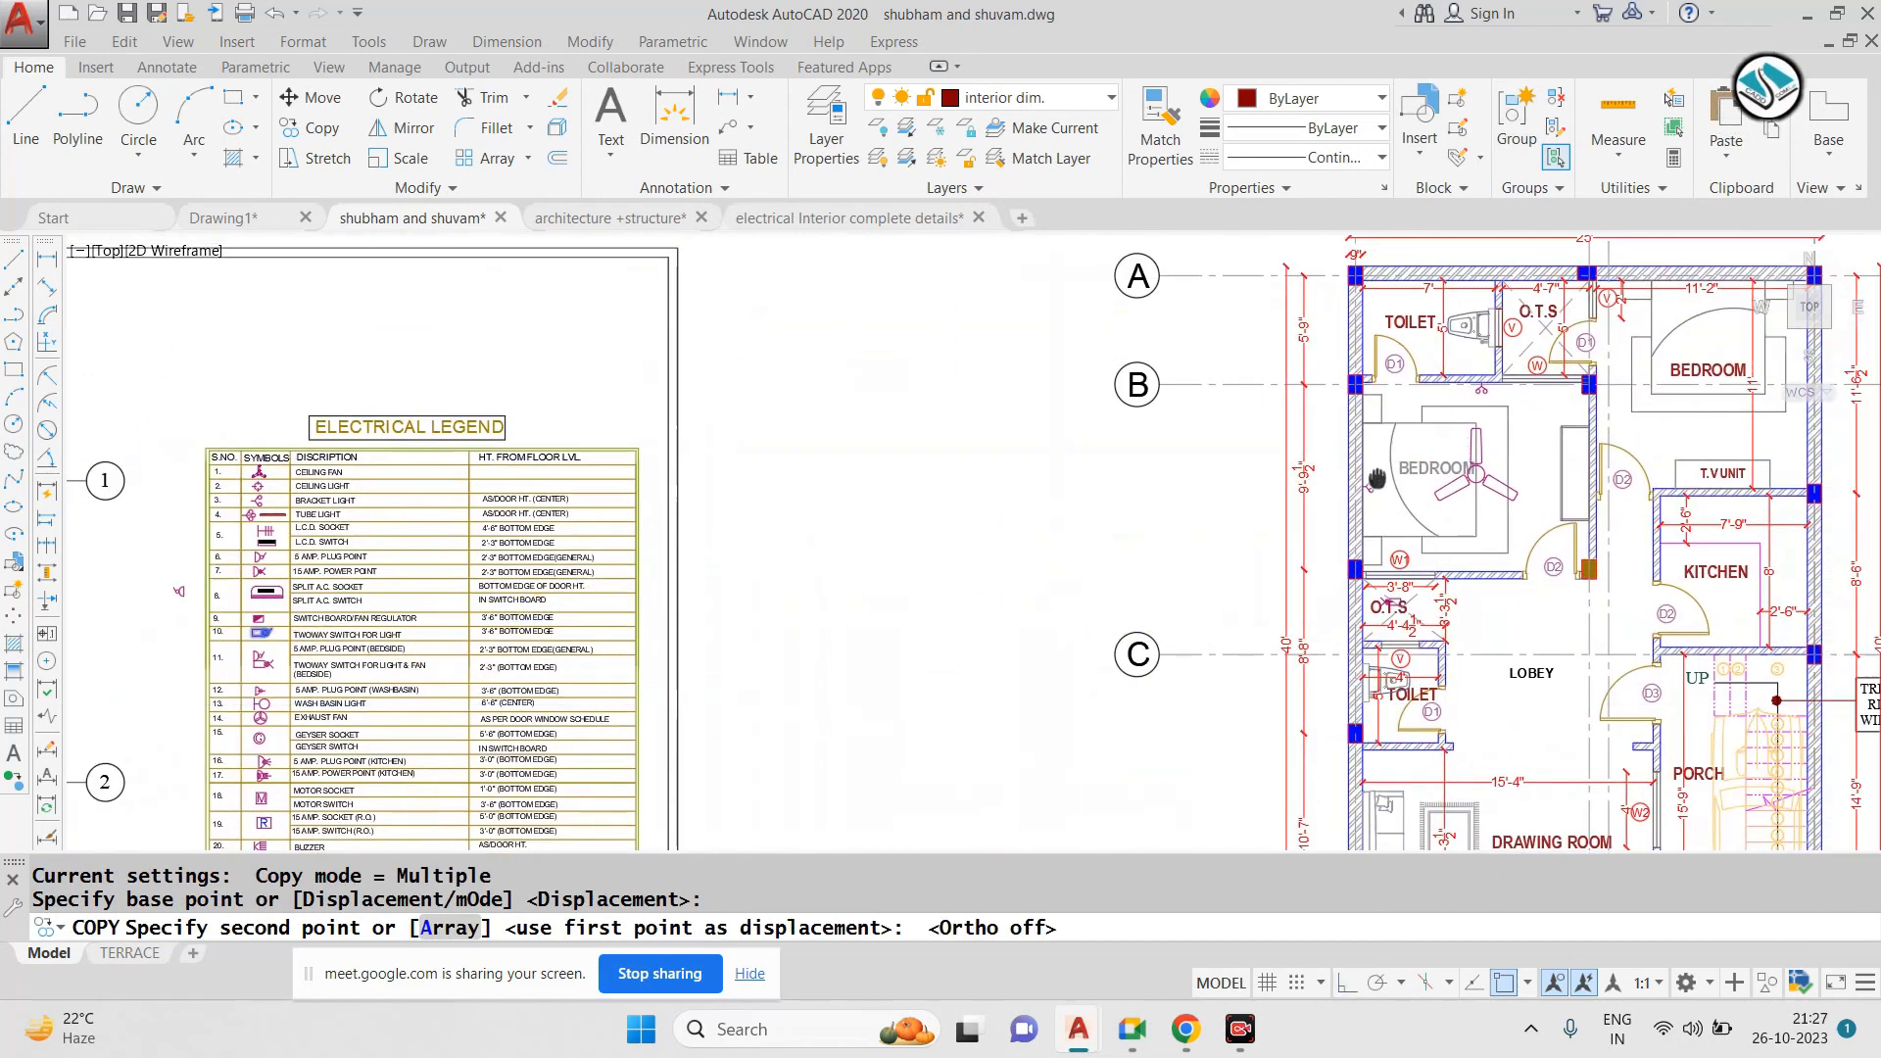
scroll(1191, 640, "up", 8)
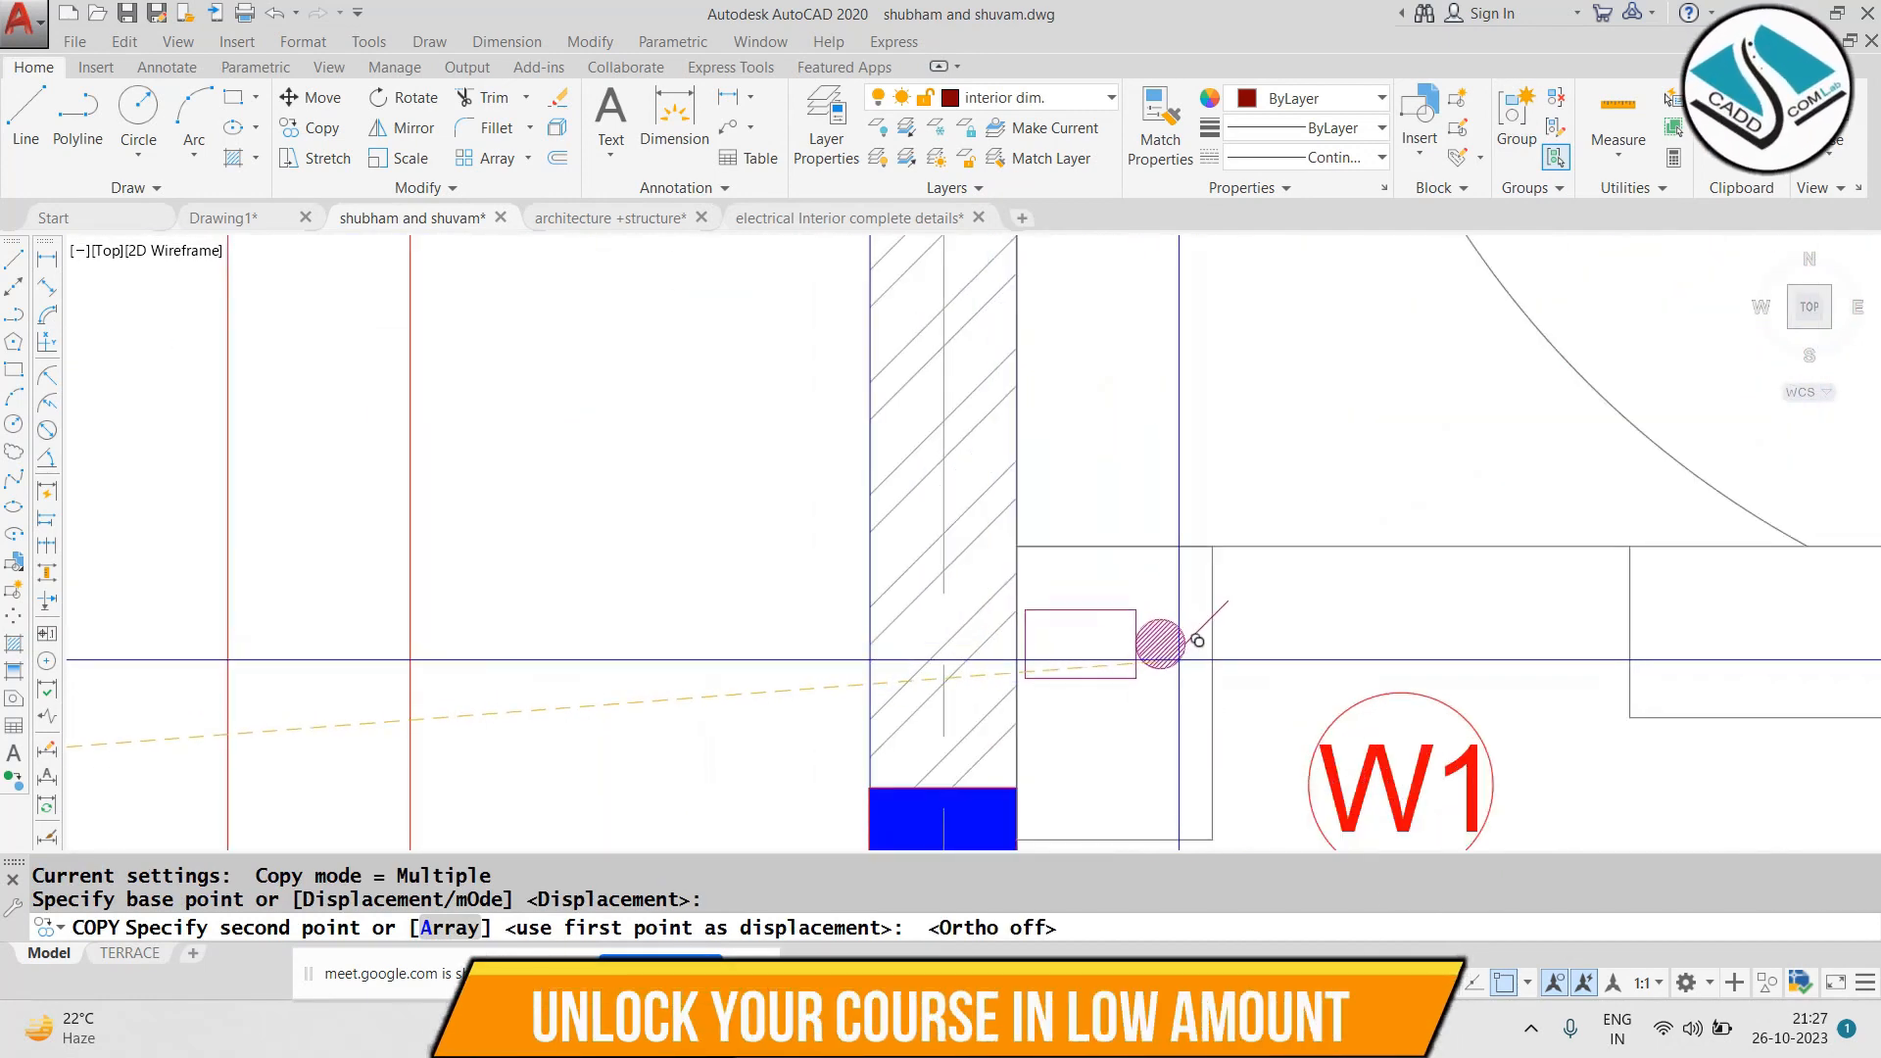
left_click(1171, 512)
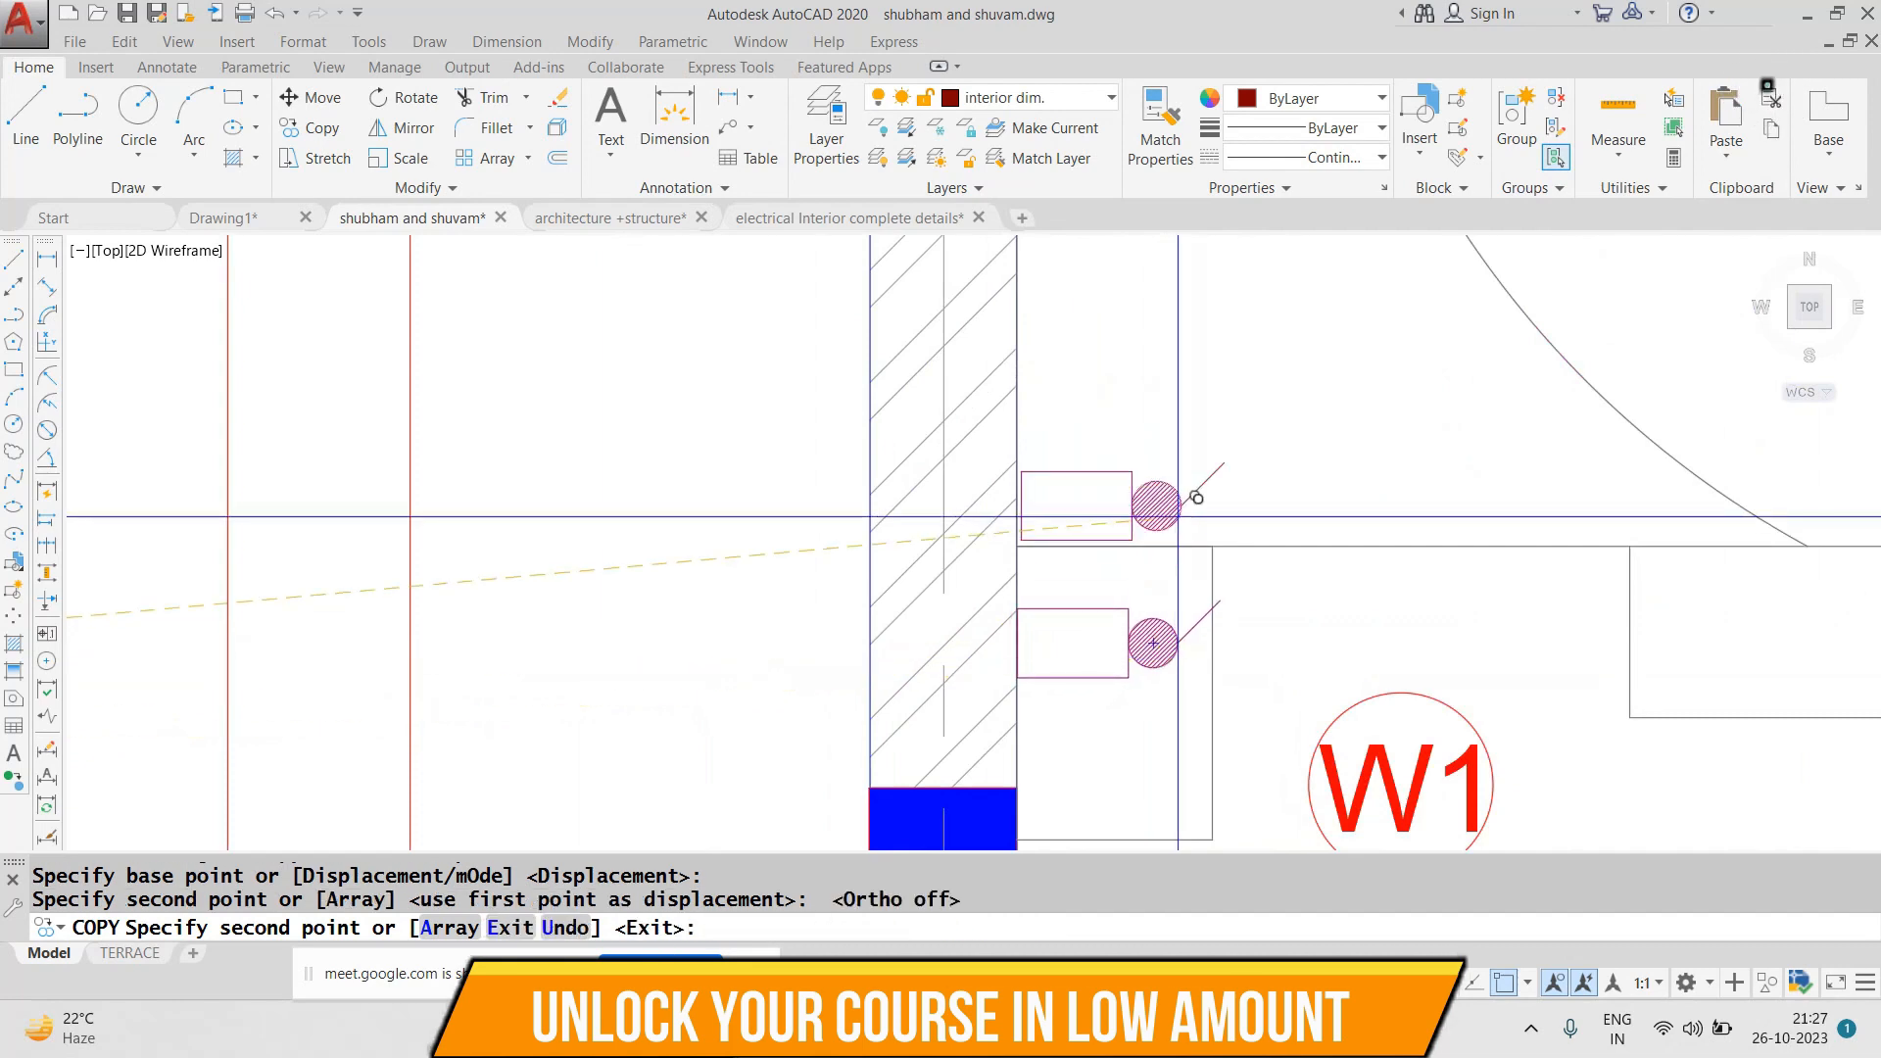
key("Escape")
Group the 5 AMP. PLUG POINT (BEDSIDE) symbol in row 11 of the electrical legend
scroll(517, 497, "down", 10)
scroll(517, 497, "up", 8)
scroll(582, 497, "up", 4)
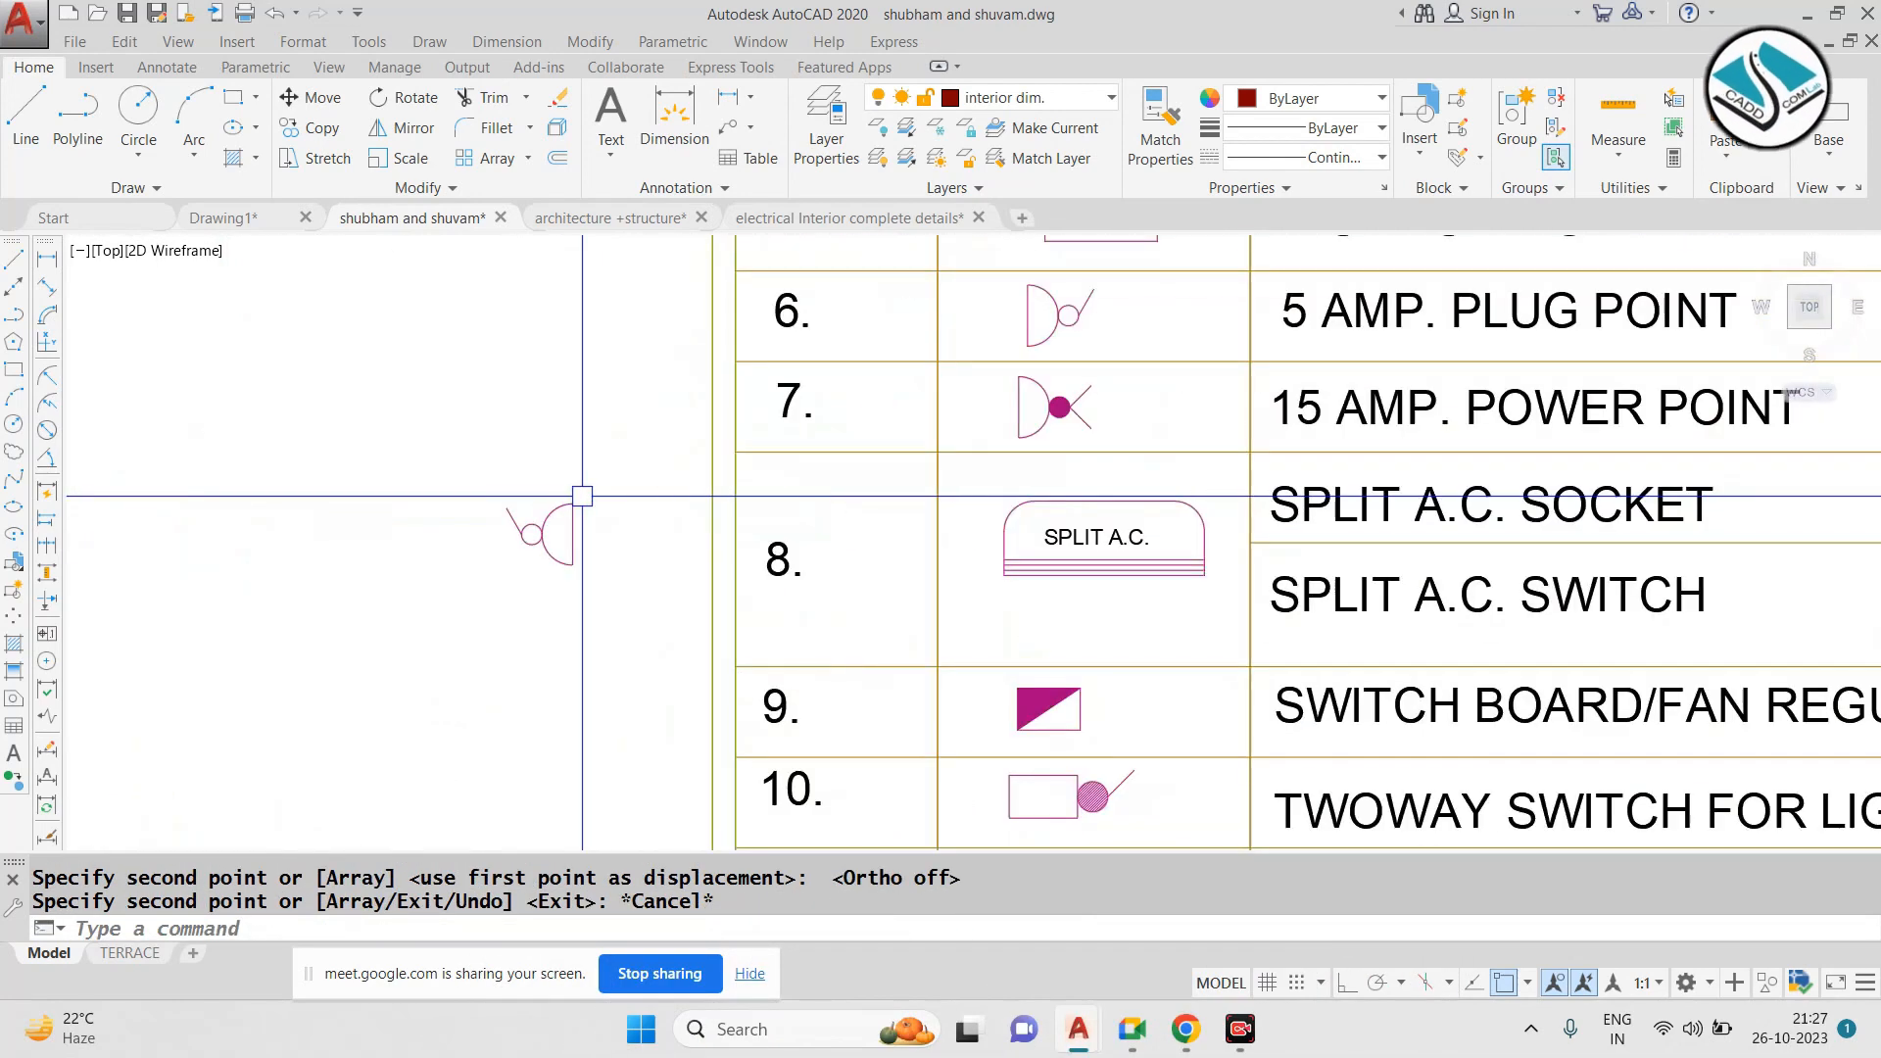
mouse_move(1097, 721)
middle_mouse_down()
mouse_move(819, 555)
mouse_move(744, 419)
middle_mouse_up()
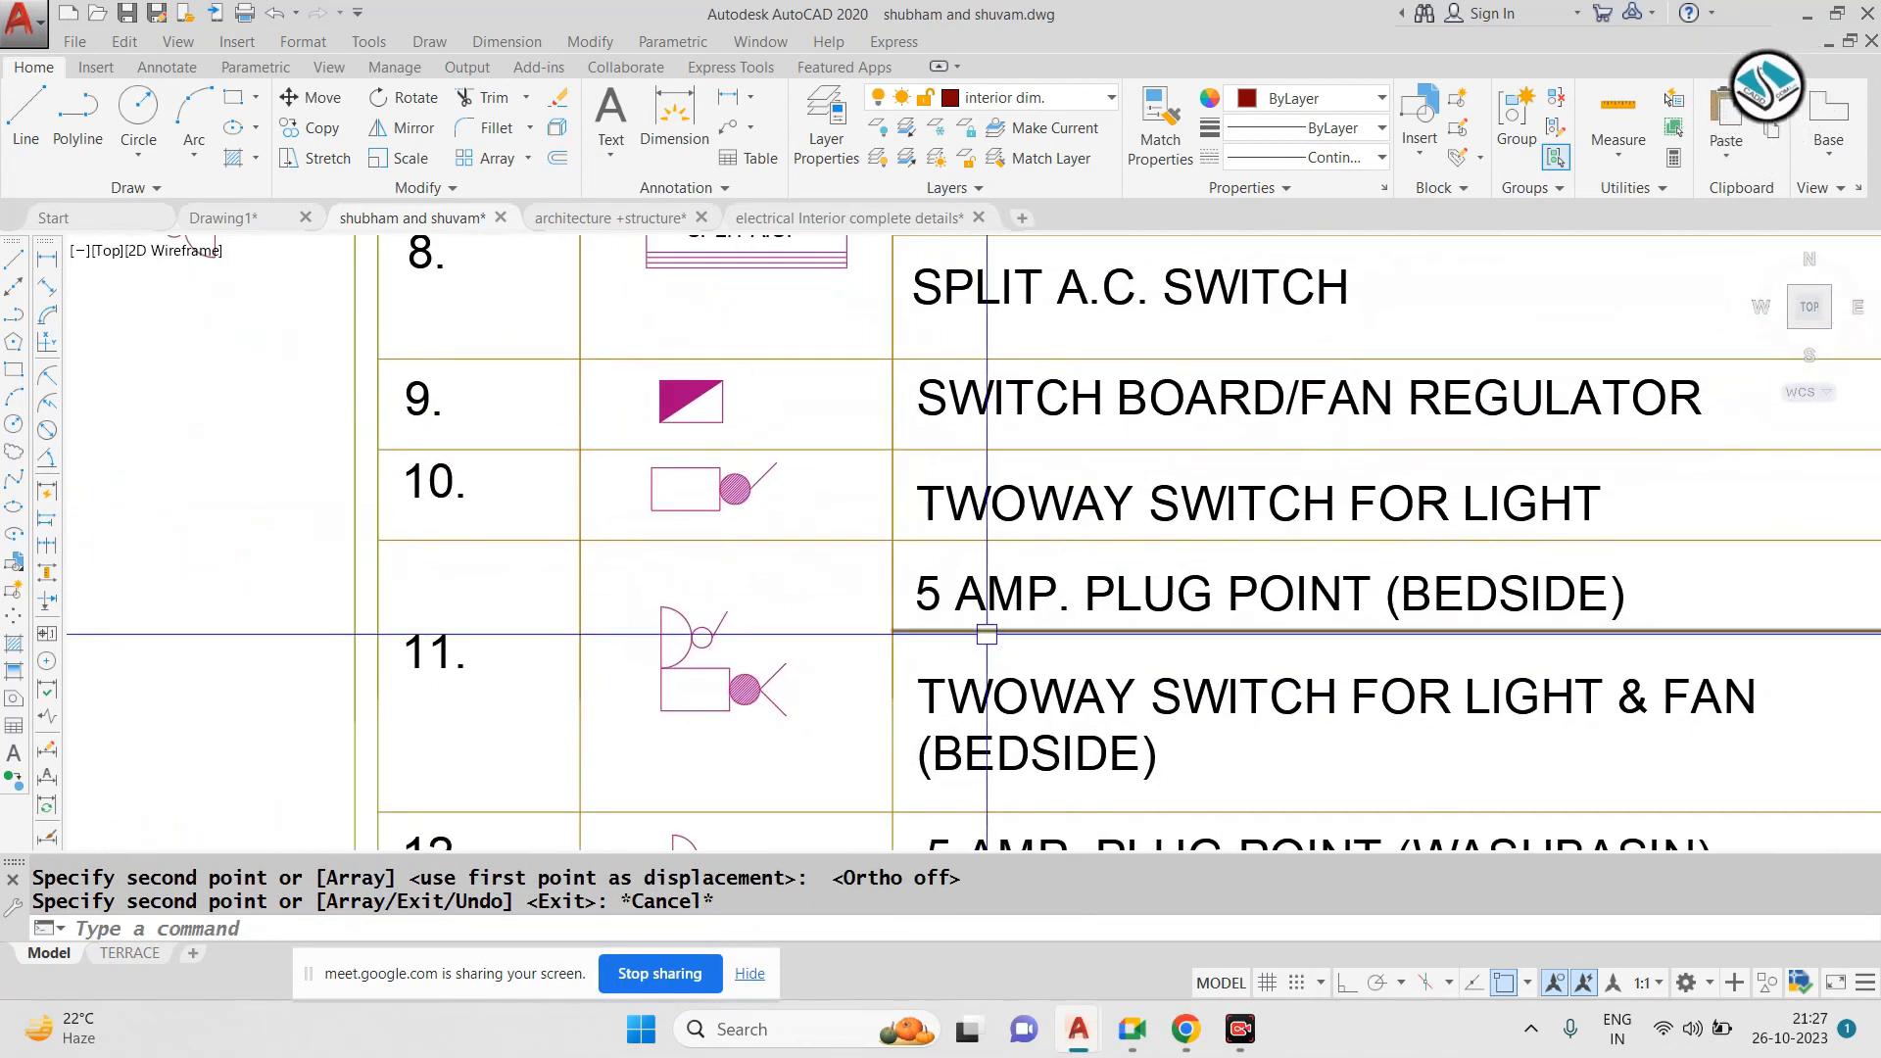
scroll(681, 626, "up", 3)
left_click(852, 470)
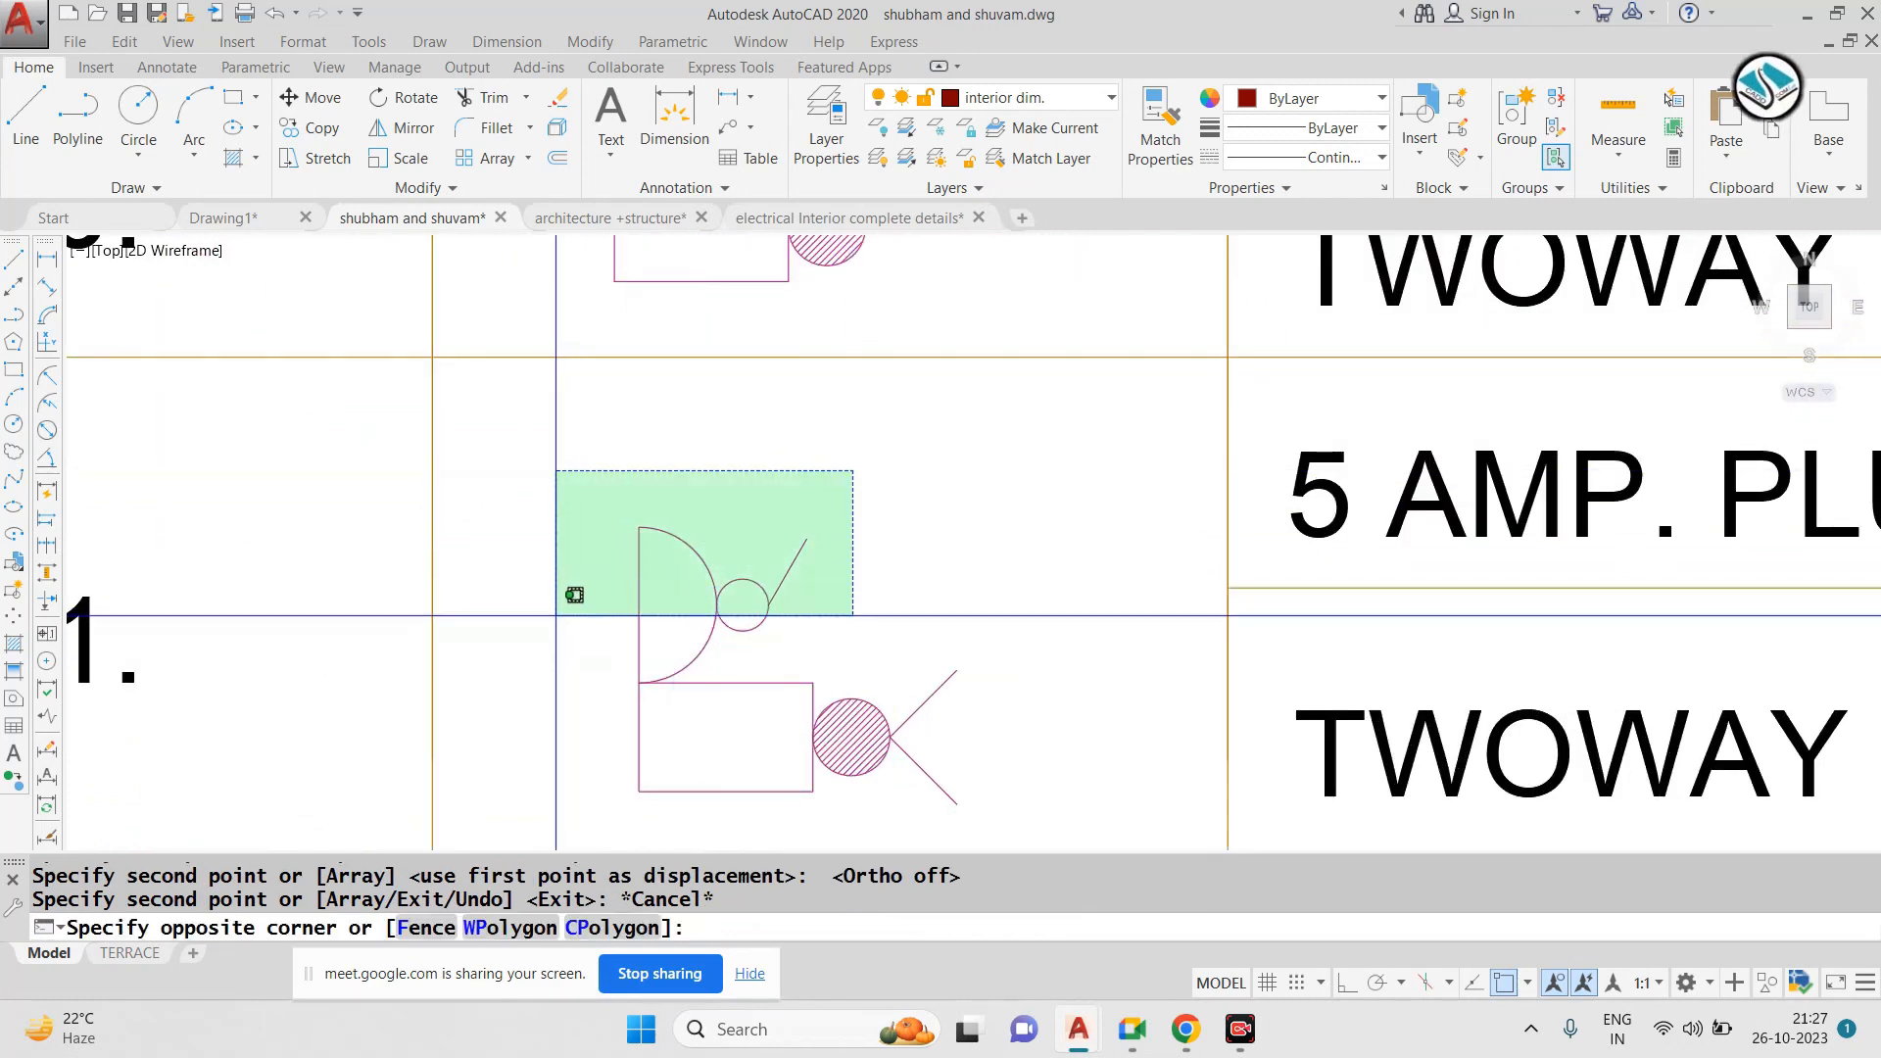
left_click(556, 616)
left_click(1526, 127)
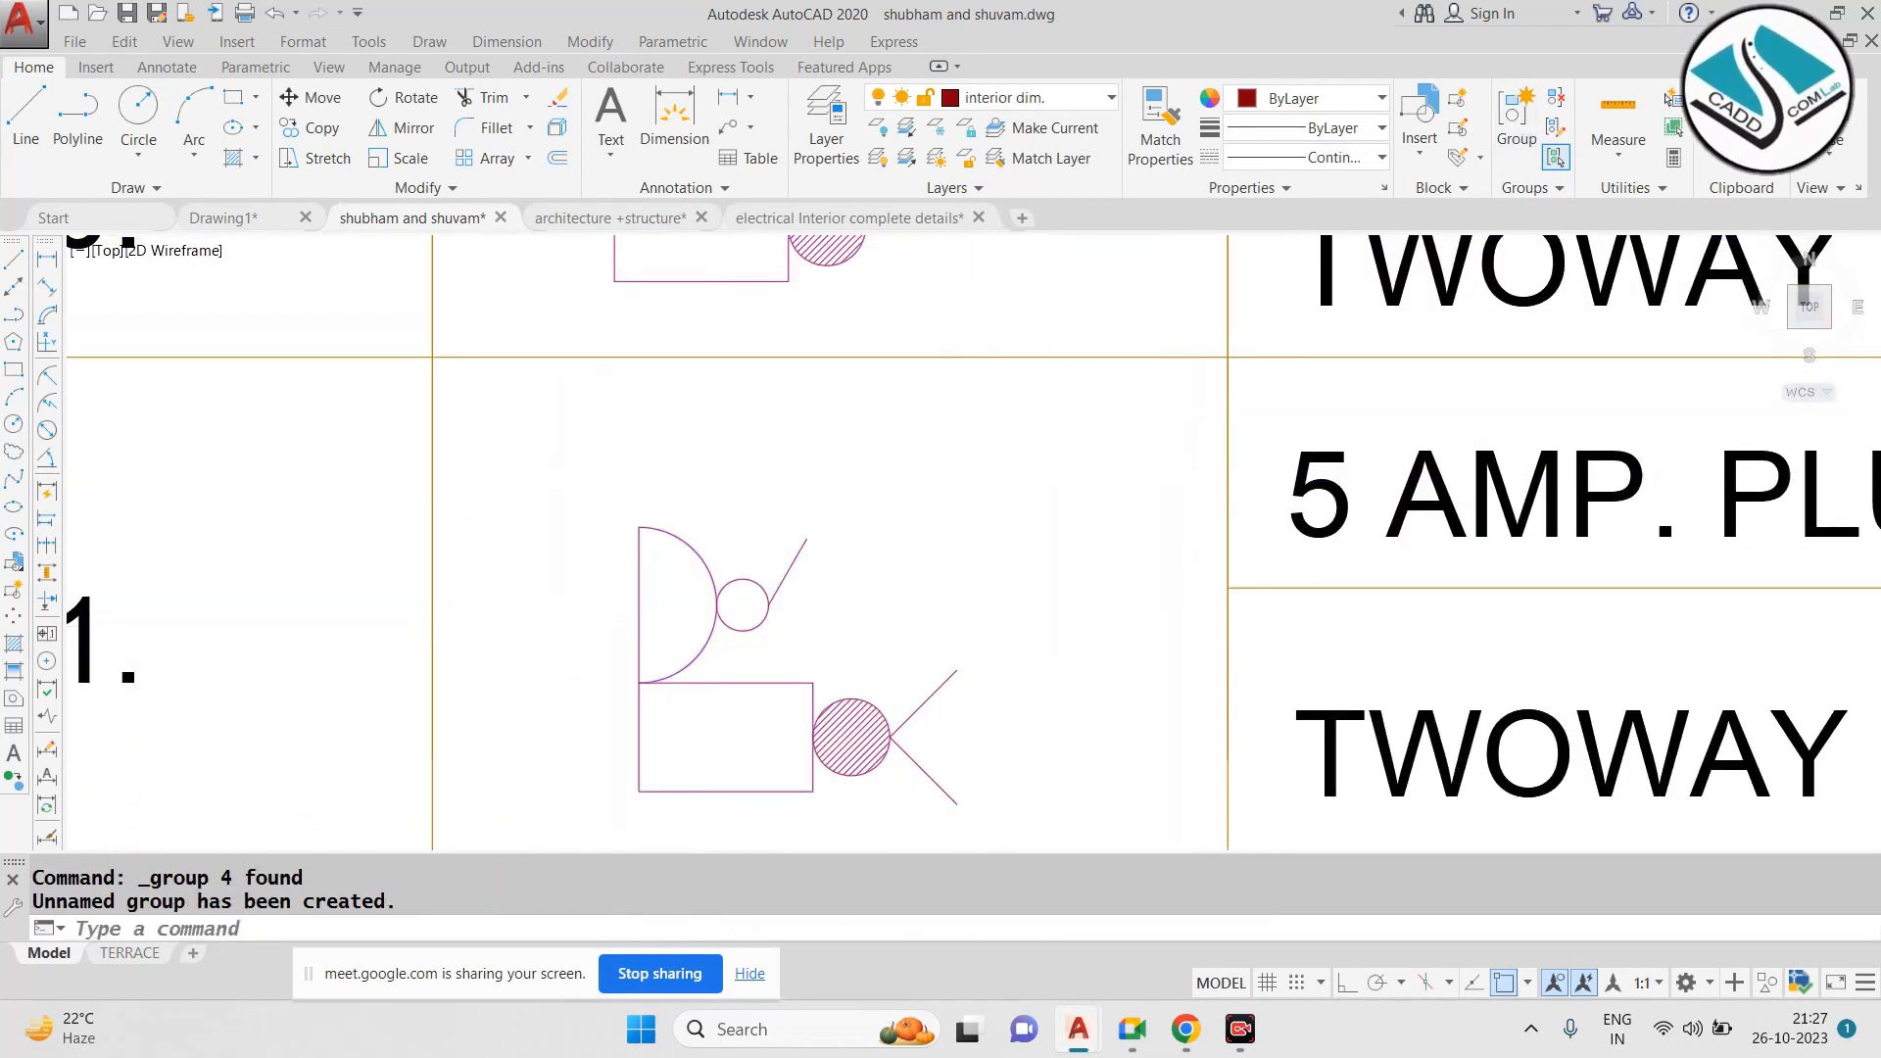
Copy the grouped bedside plug point onto the bedroom wall directly below the two-way switch near window W1
left_click(949, 479)
left_click(603, 612)
type("co")
key("Return")
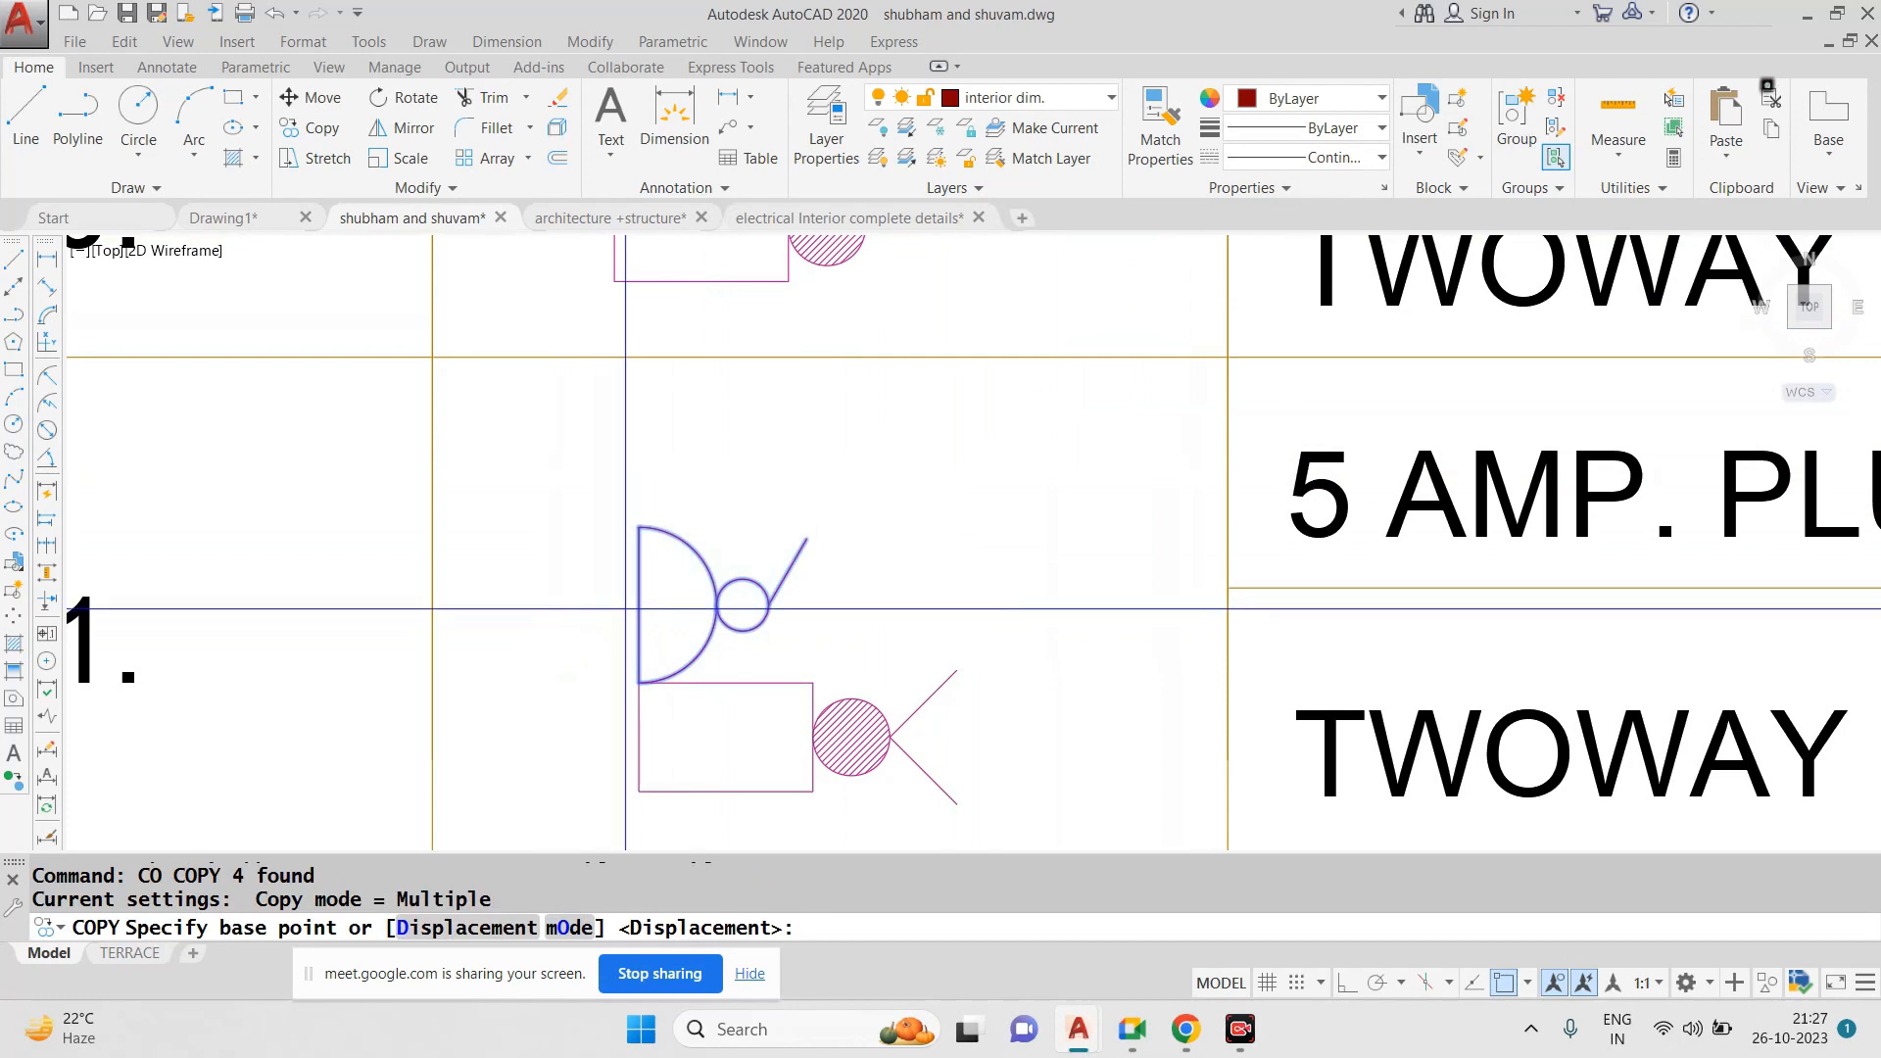
left_click(639, 605)
scroll(551, 566, "down", 8)
scroll(588, 558, "down", 6)
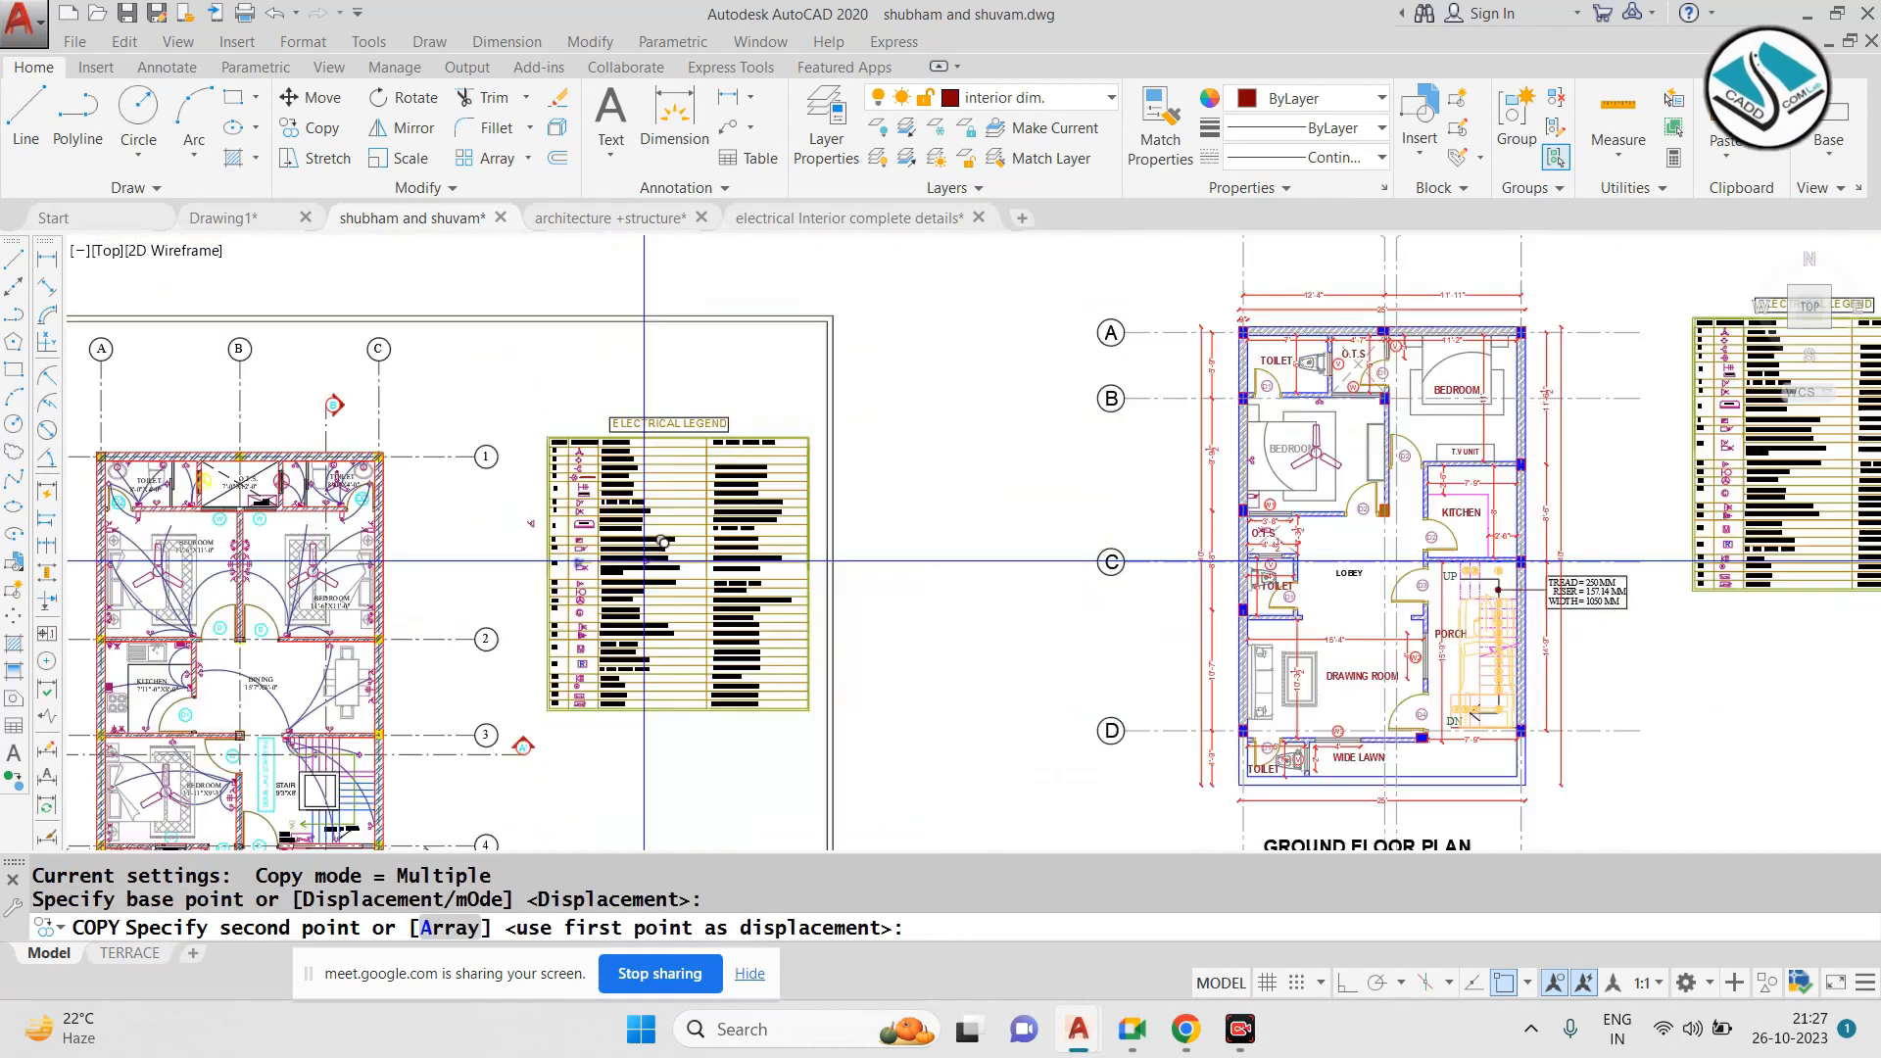
middle_click_drag(1327, 532, 1073, 536)
scroll(1058, 543, "up", 6)
scroll(735, 514, "up", 6)
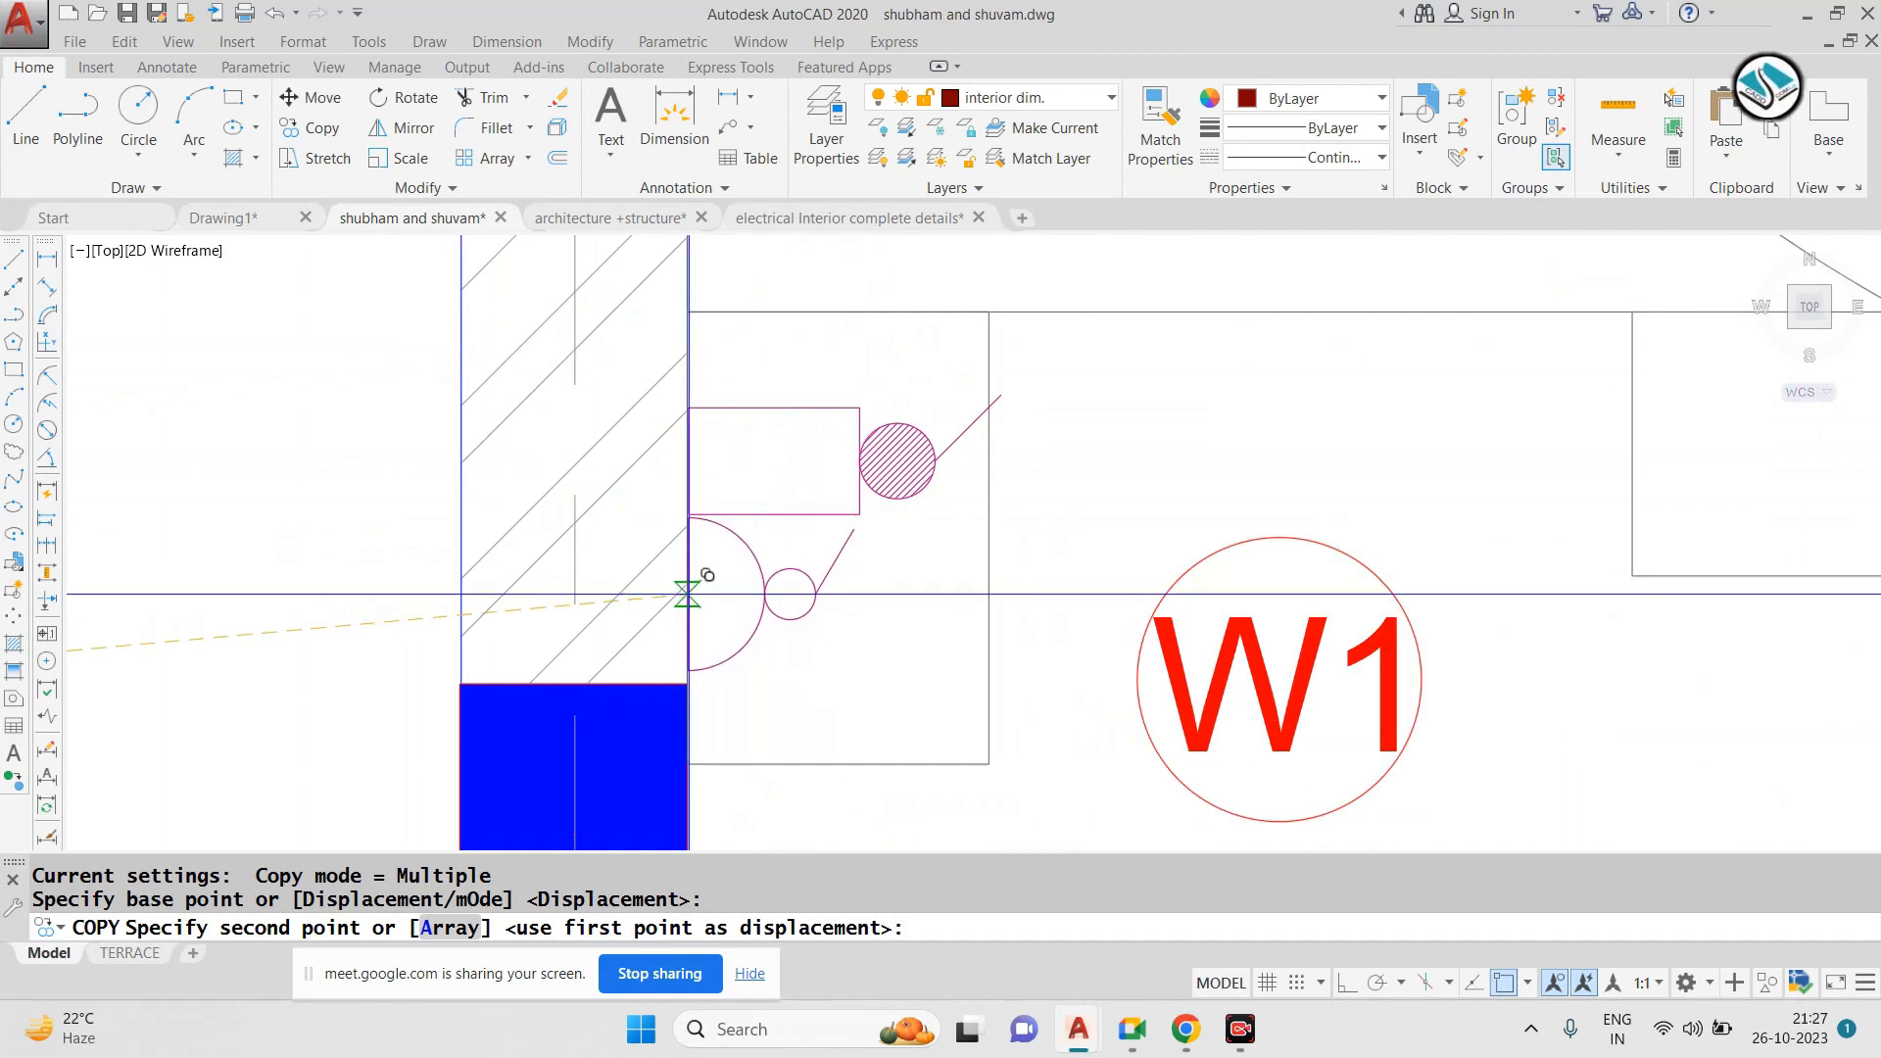
left_click(686, 596)
scroll(1009, 613, "down", 3)
key("Escape")
Compare the bedside symbols in the reference plan's bedroom with the plug point, power point and two-way switch rows of the legend
scroll(893, 571, "down", 8)
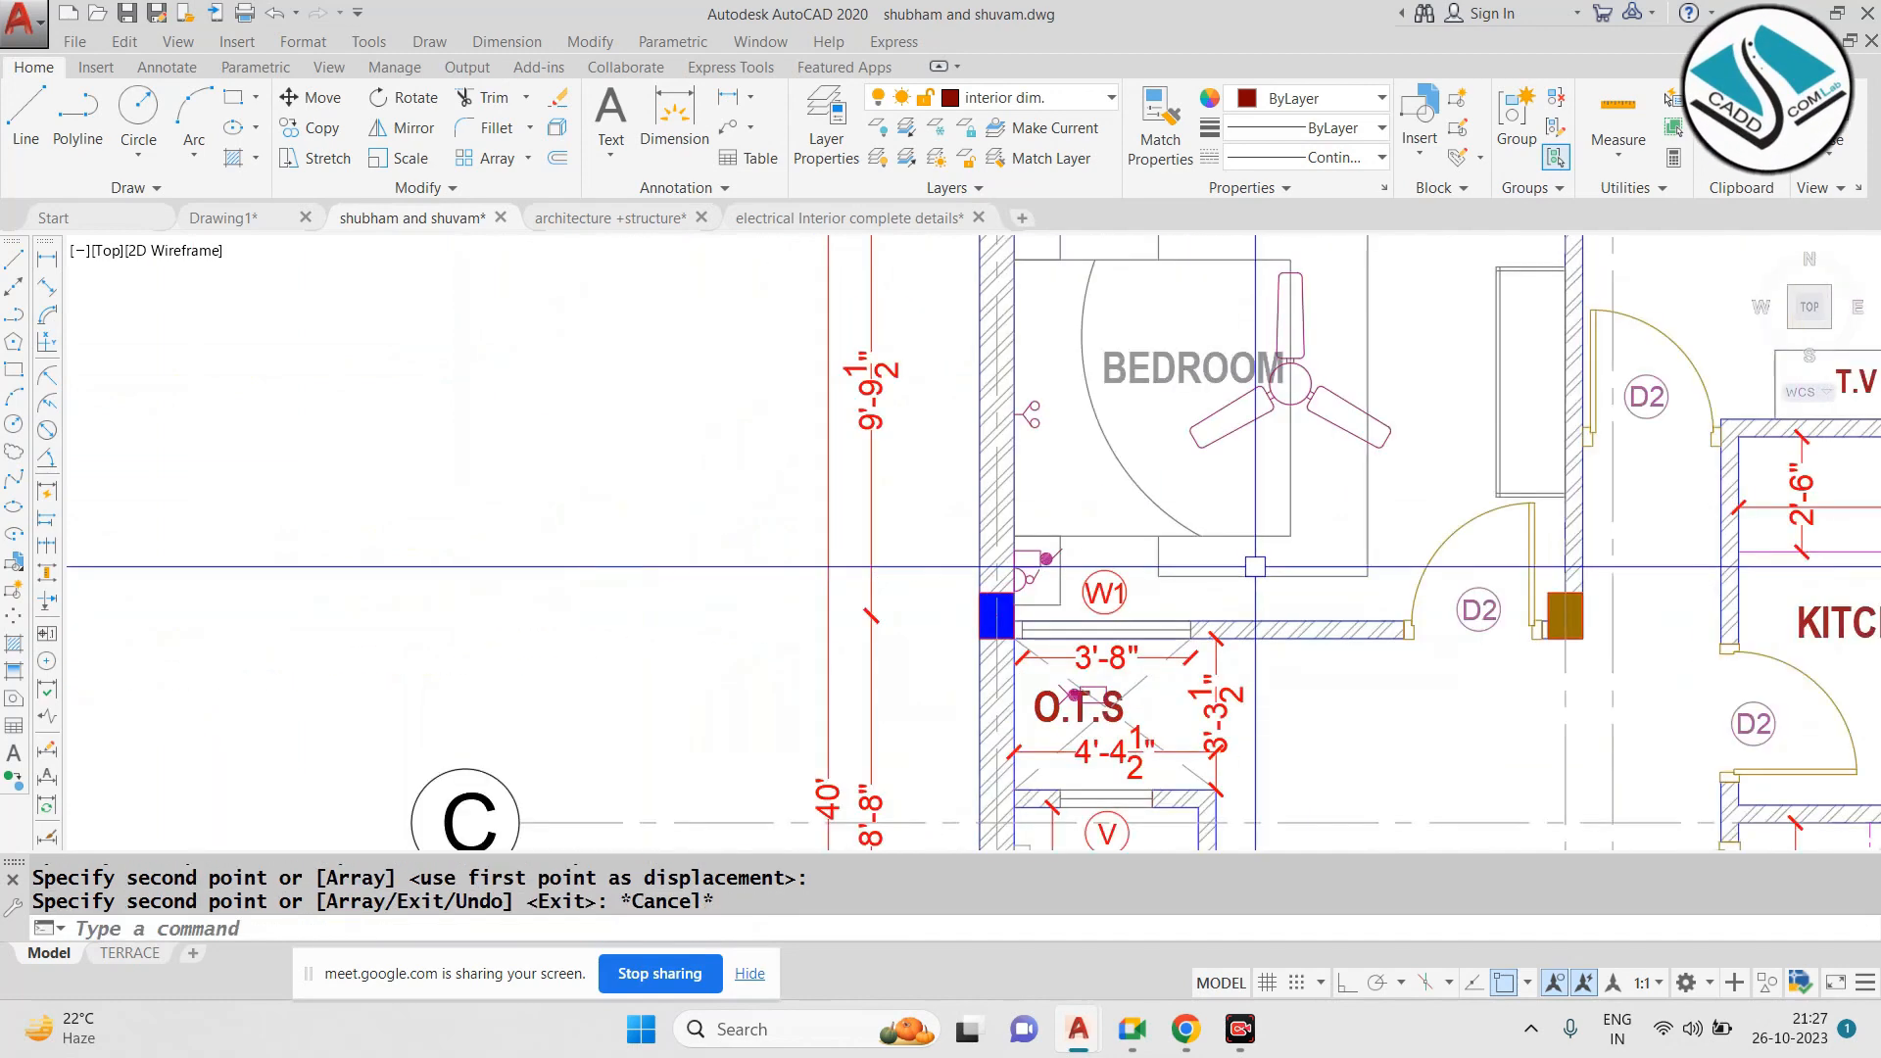
middle_click_drag(320, 610, 1113, 509)
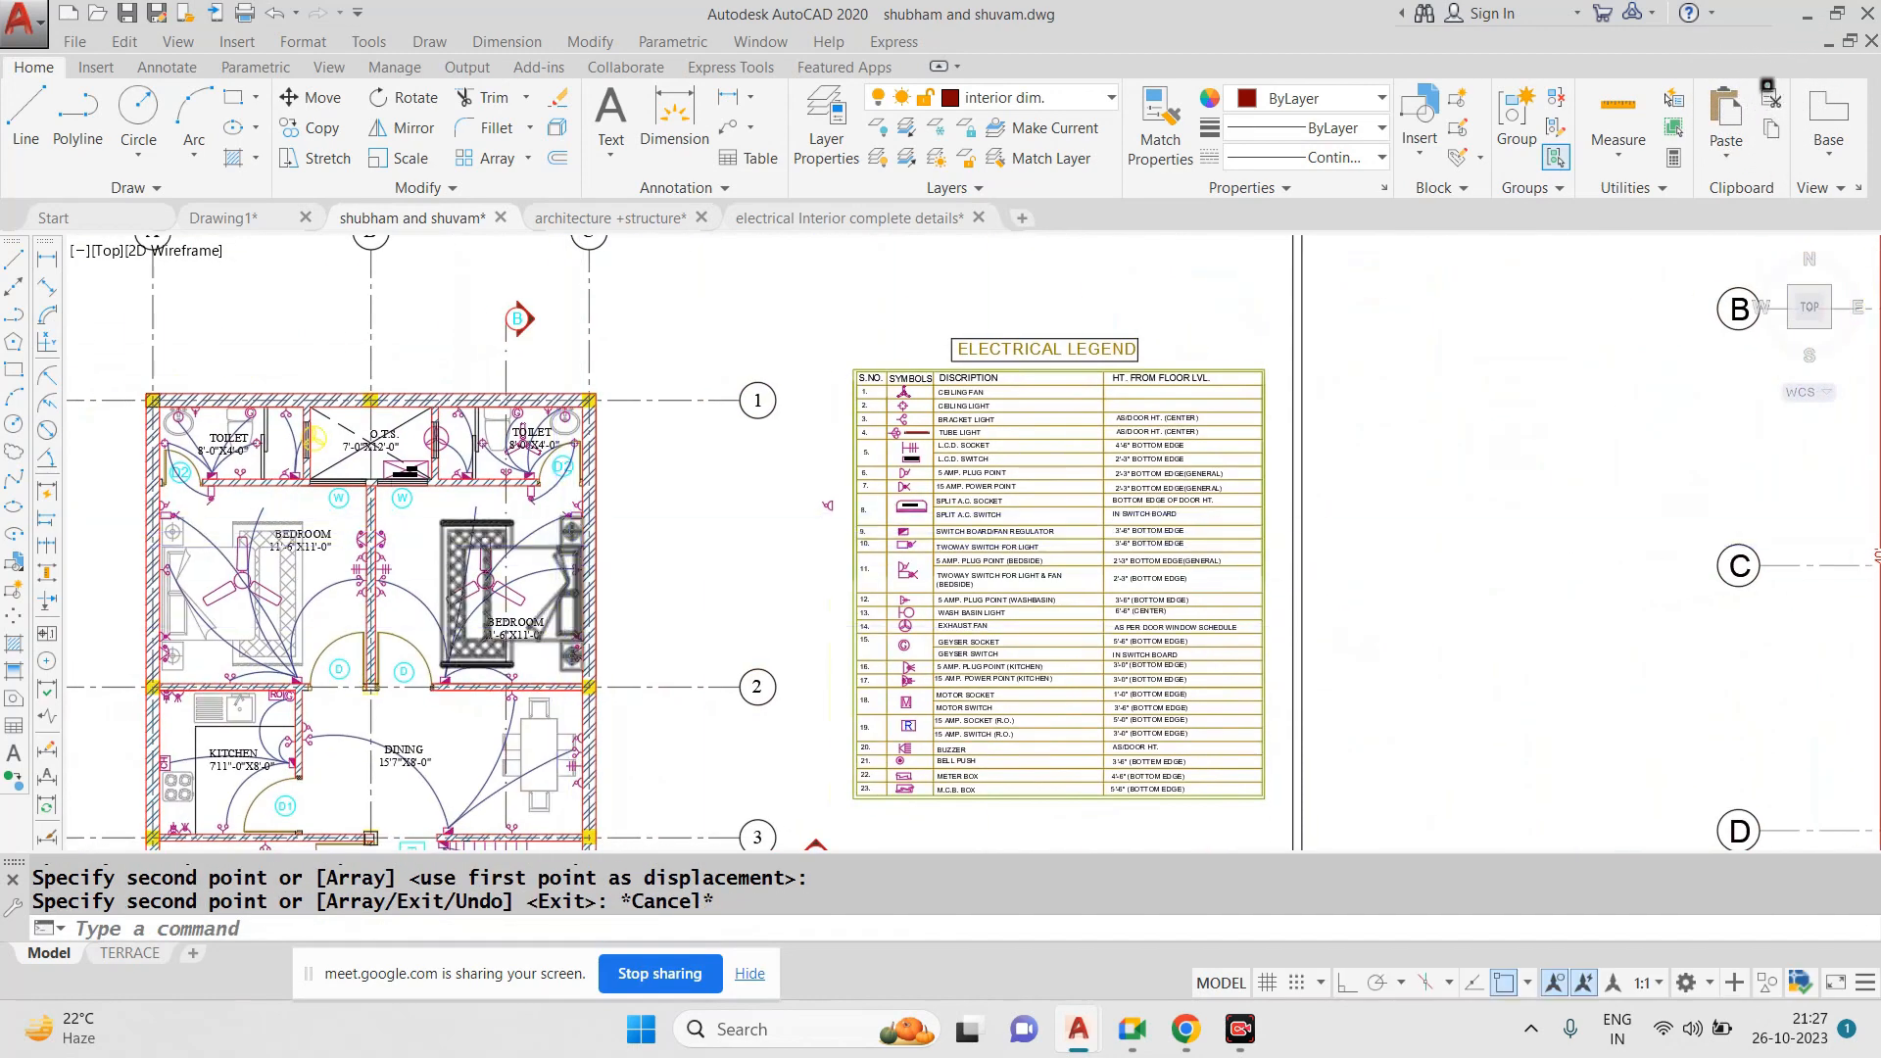
scroll(370, 554, "up", 8)
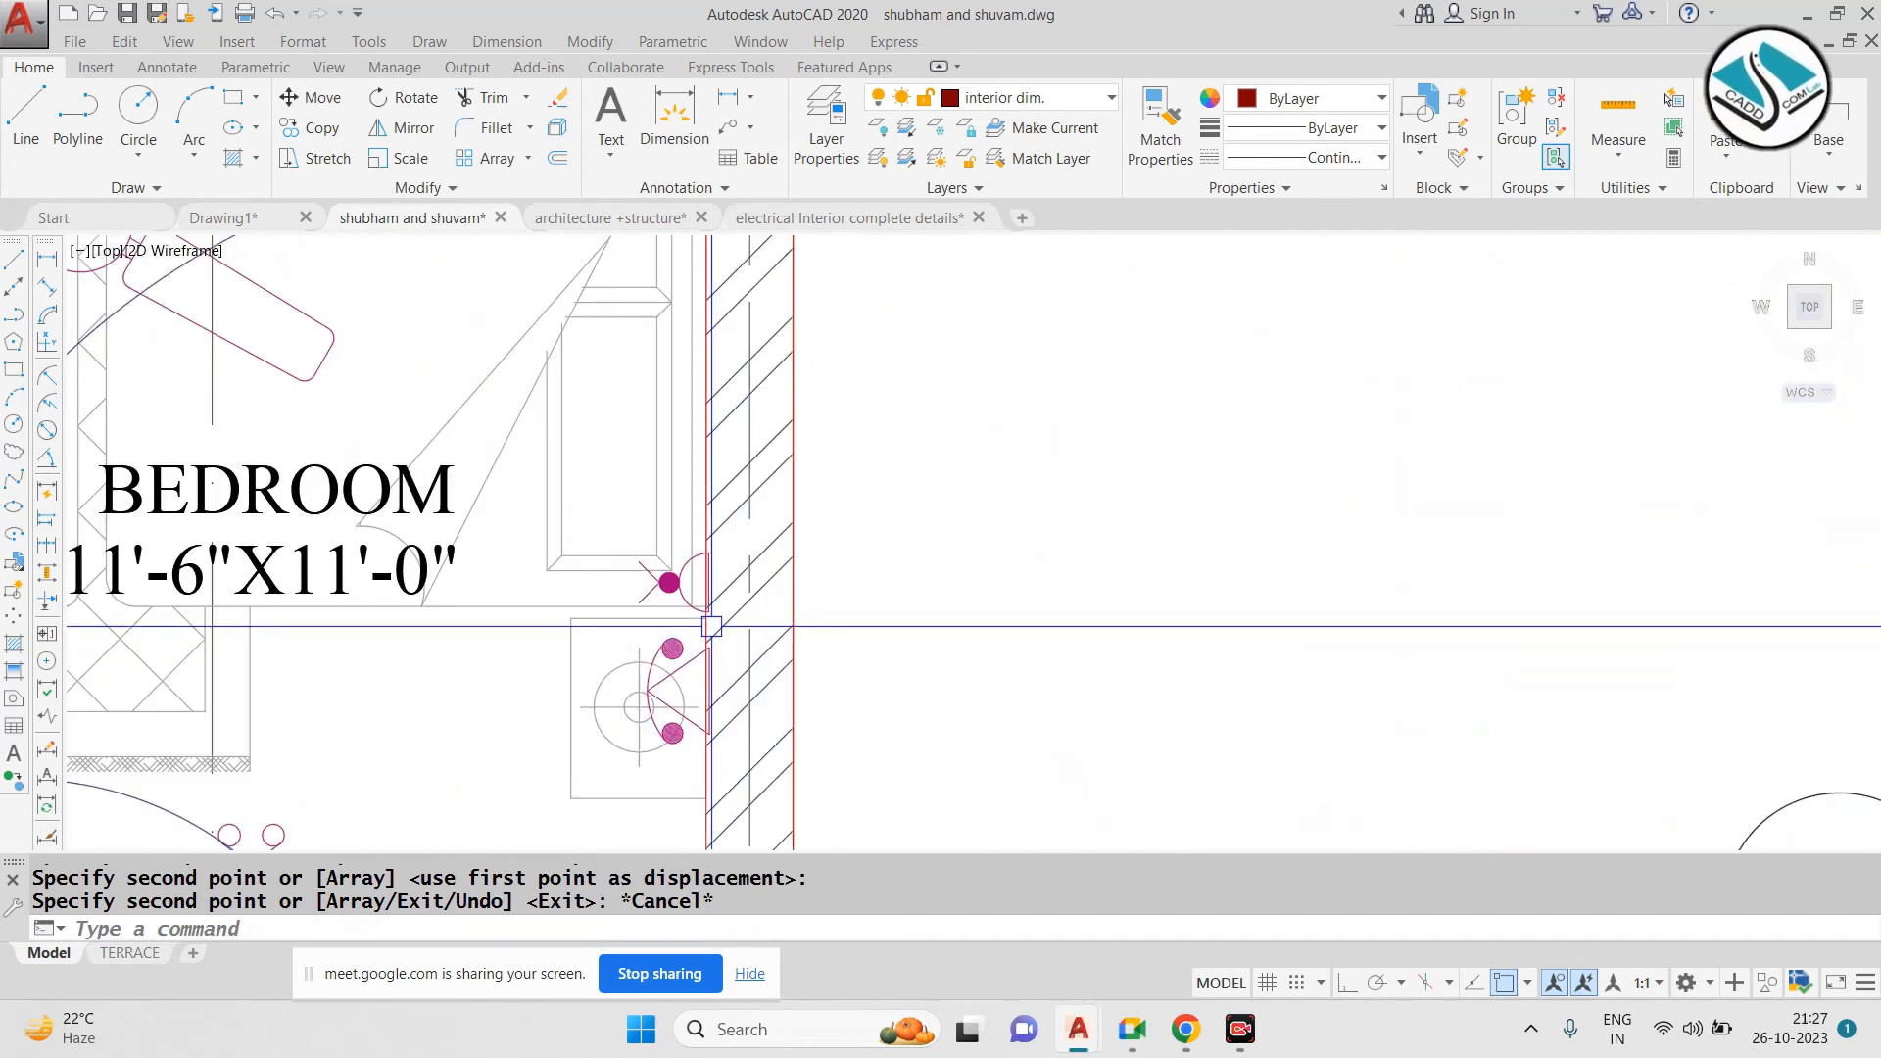
scroll(711, 626, "up", 2)
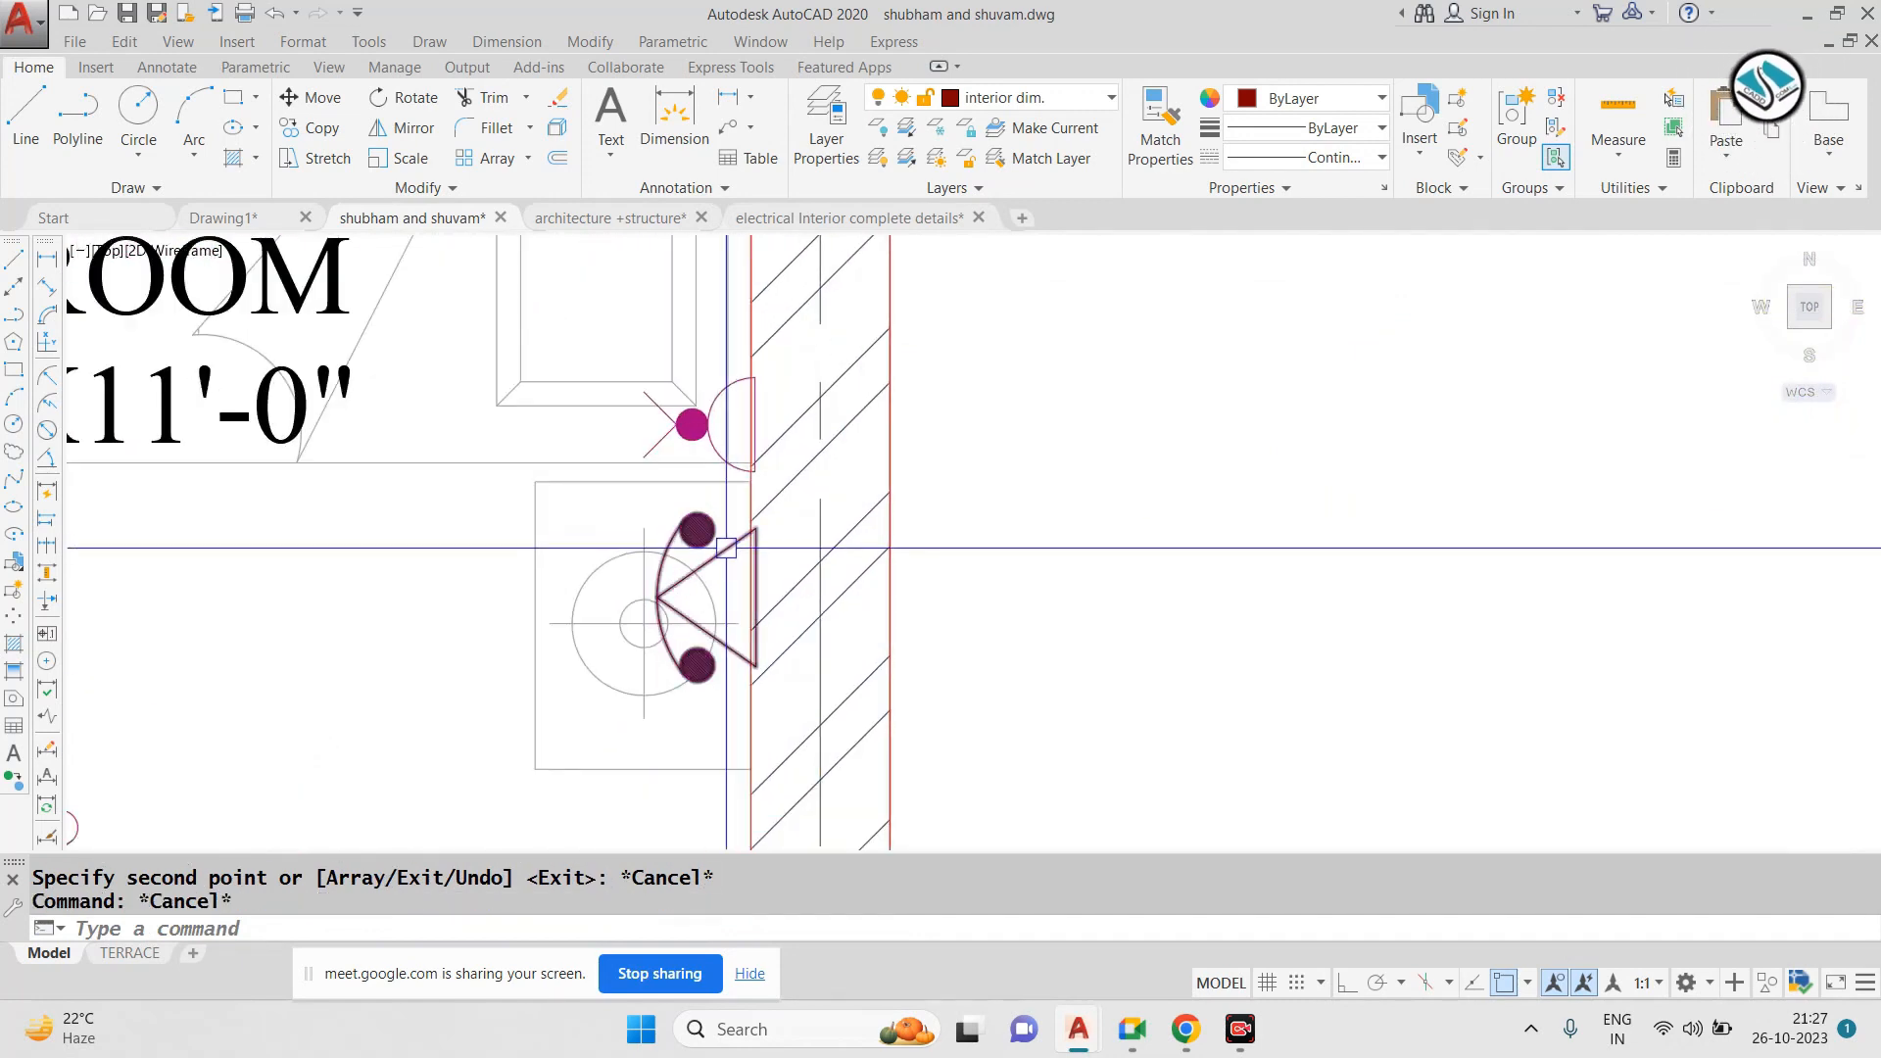
scroll(726, 548, "down", 7)
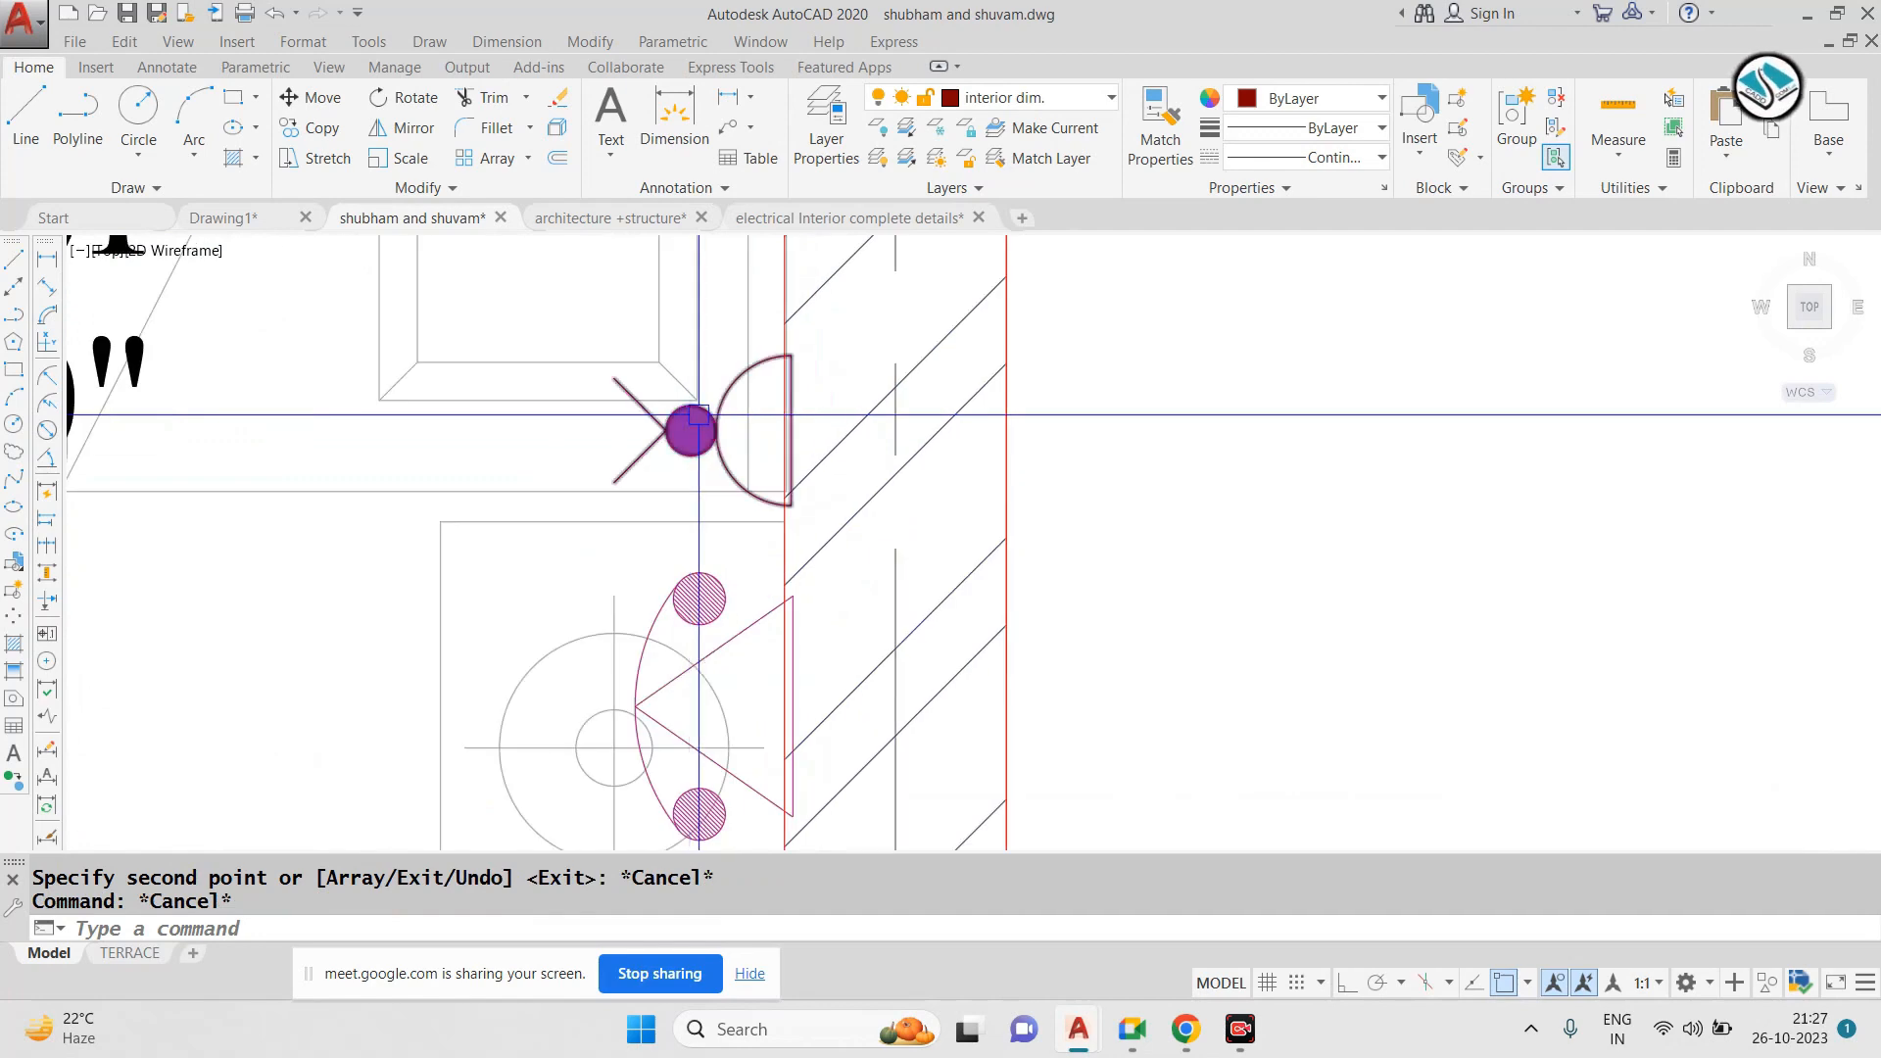
key("Escape")
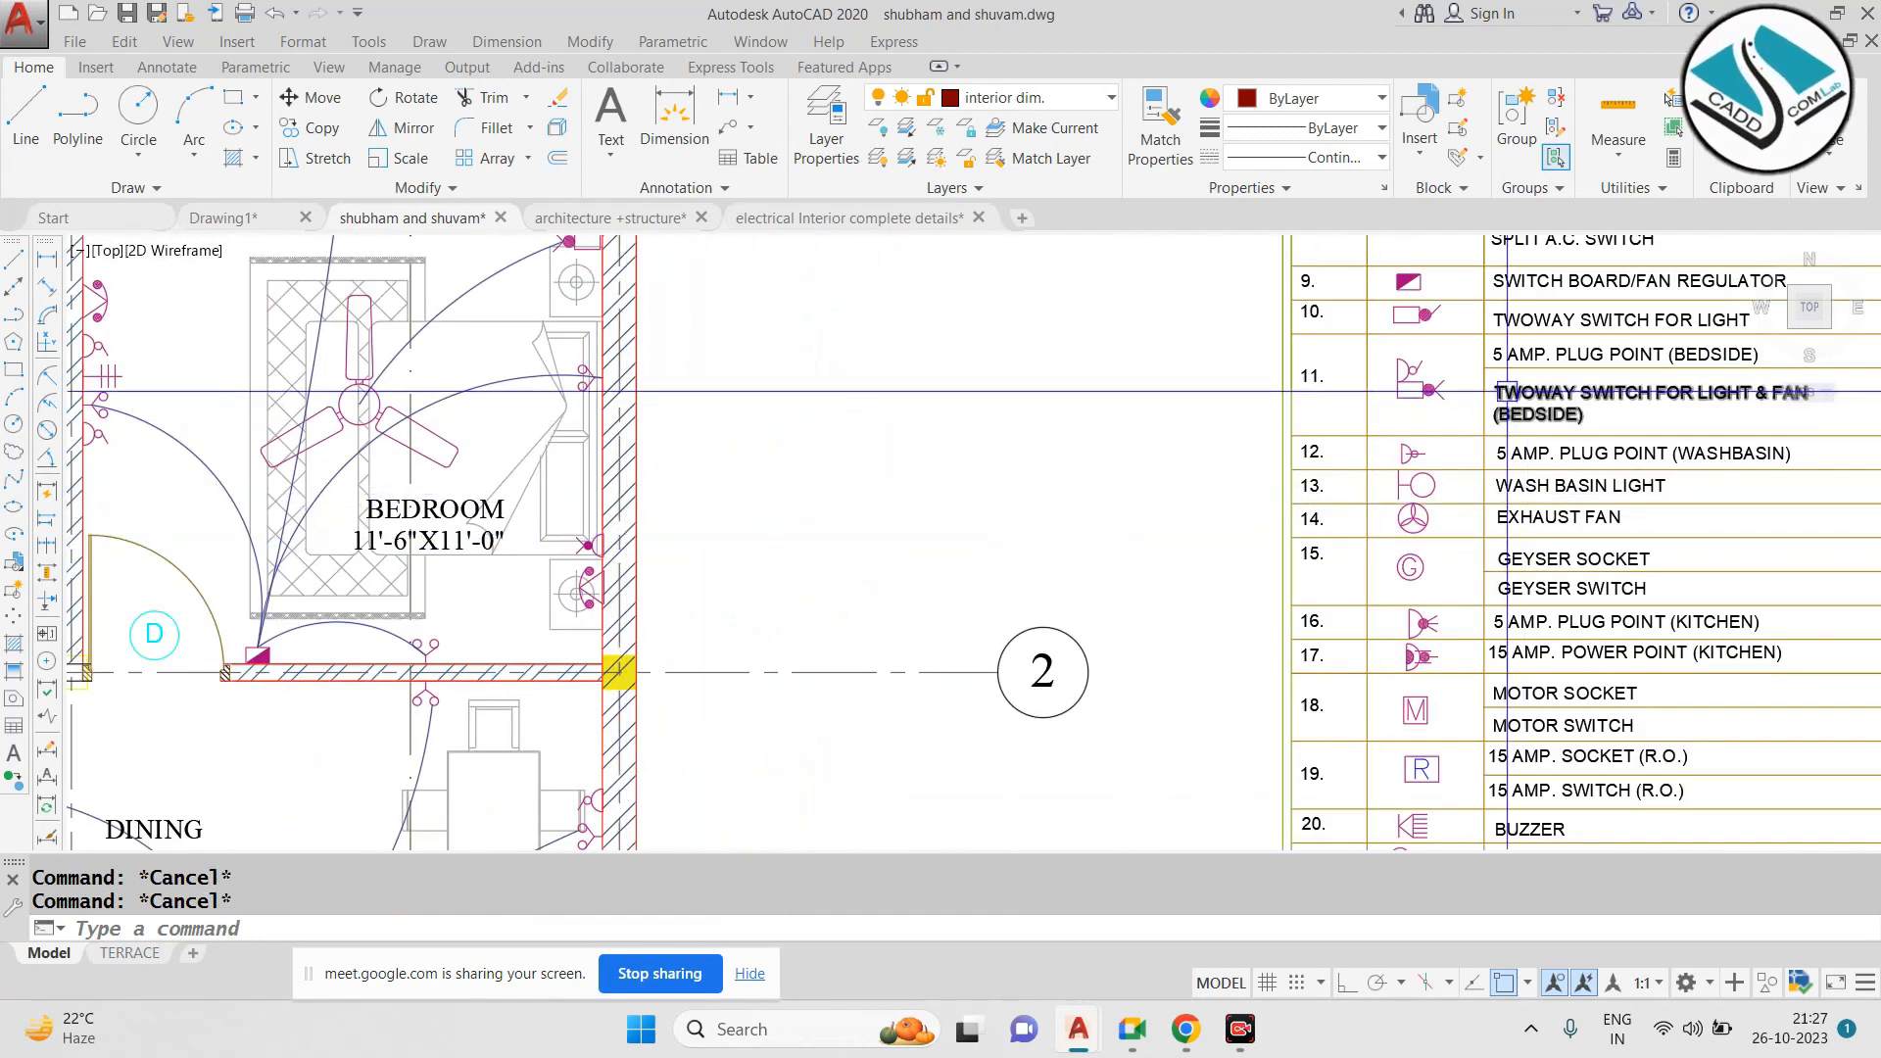
mouse_move(1505, 391)
middle_mouse_down()
mouse_move(1419, 402)
mouse_move(1302, 456)
mouse_move(1188, 557)
mouse_move(1182, 662)
middle_mouse_up()
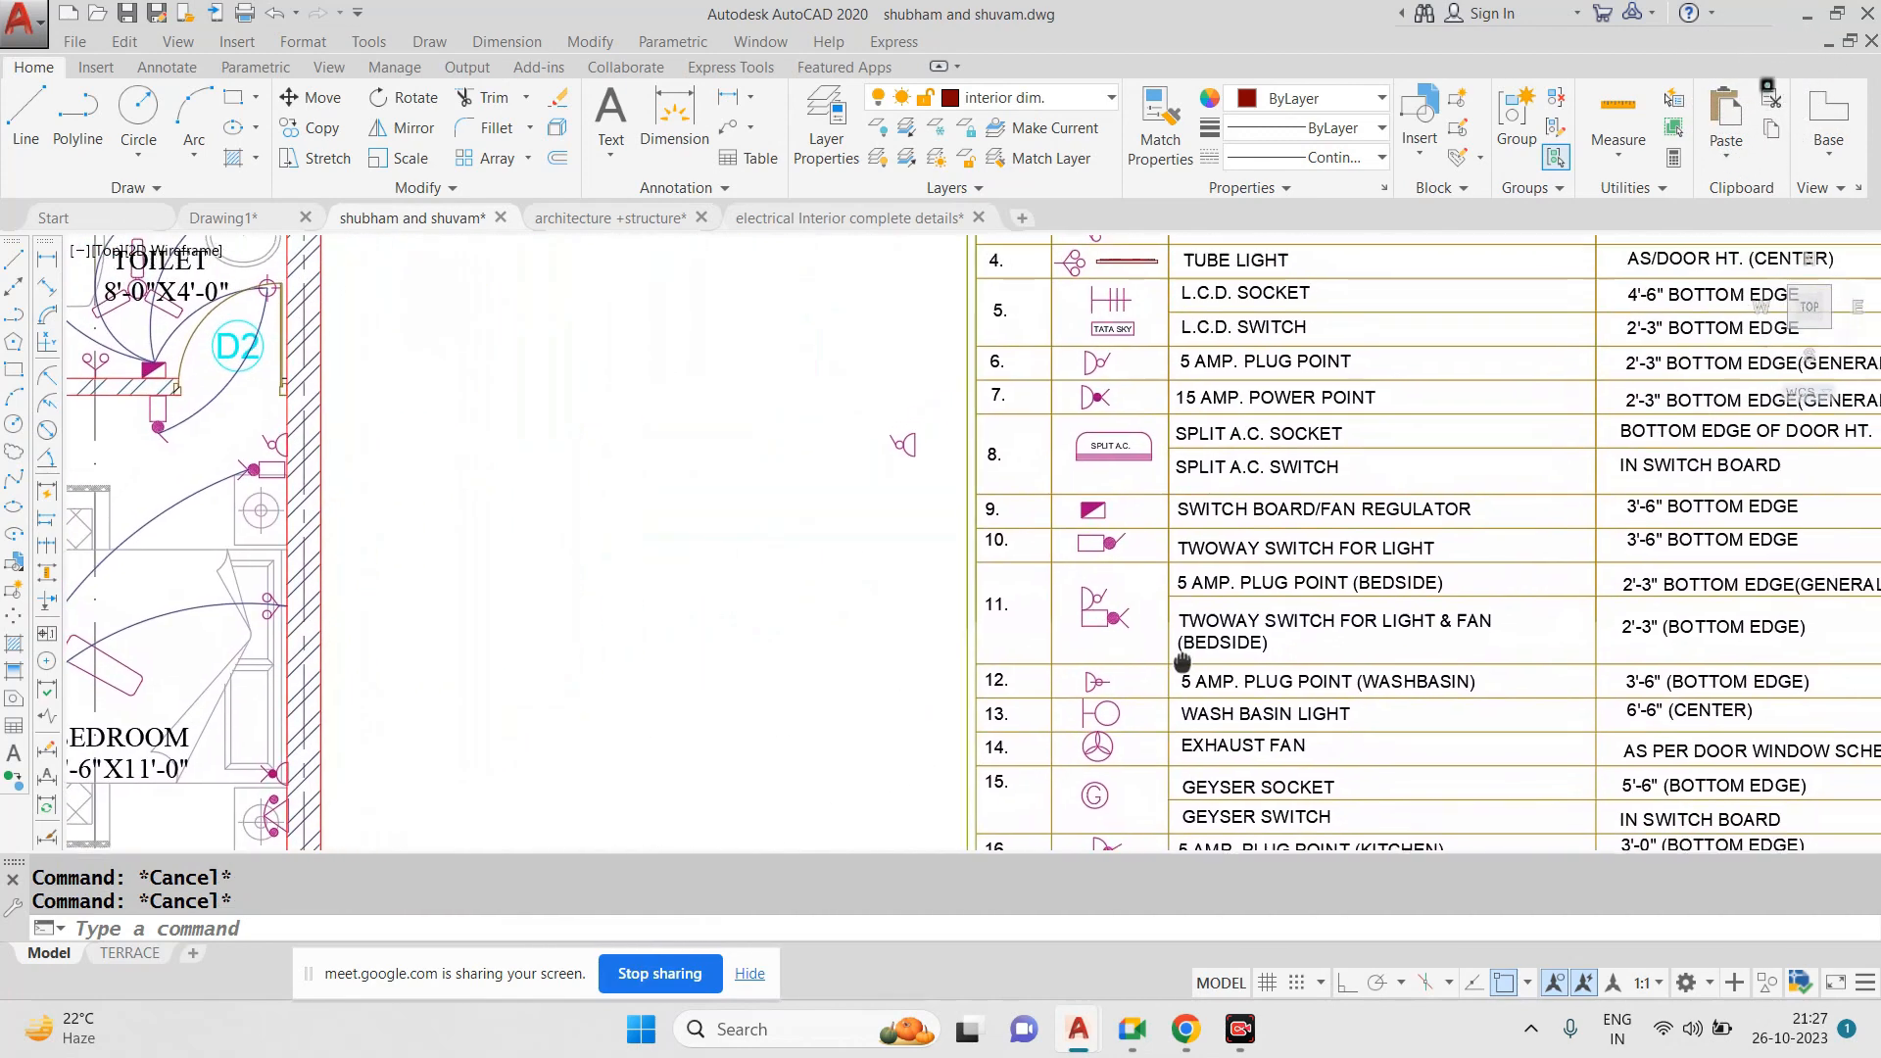
scroll(1313, 323, "up", 3)
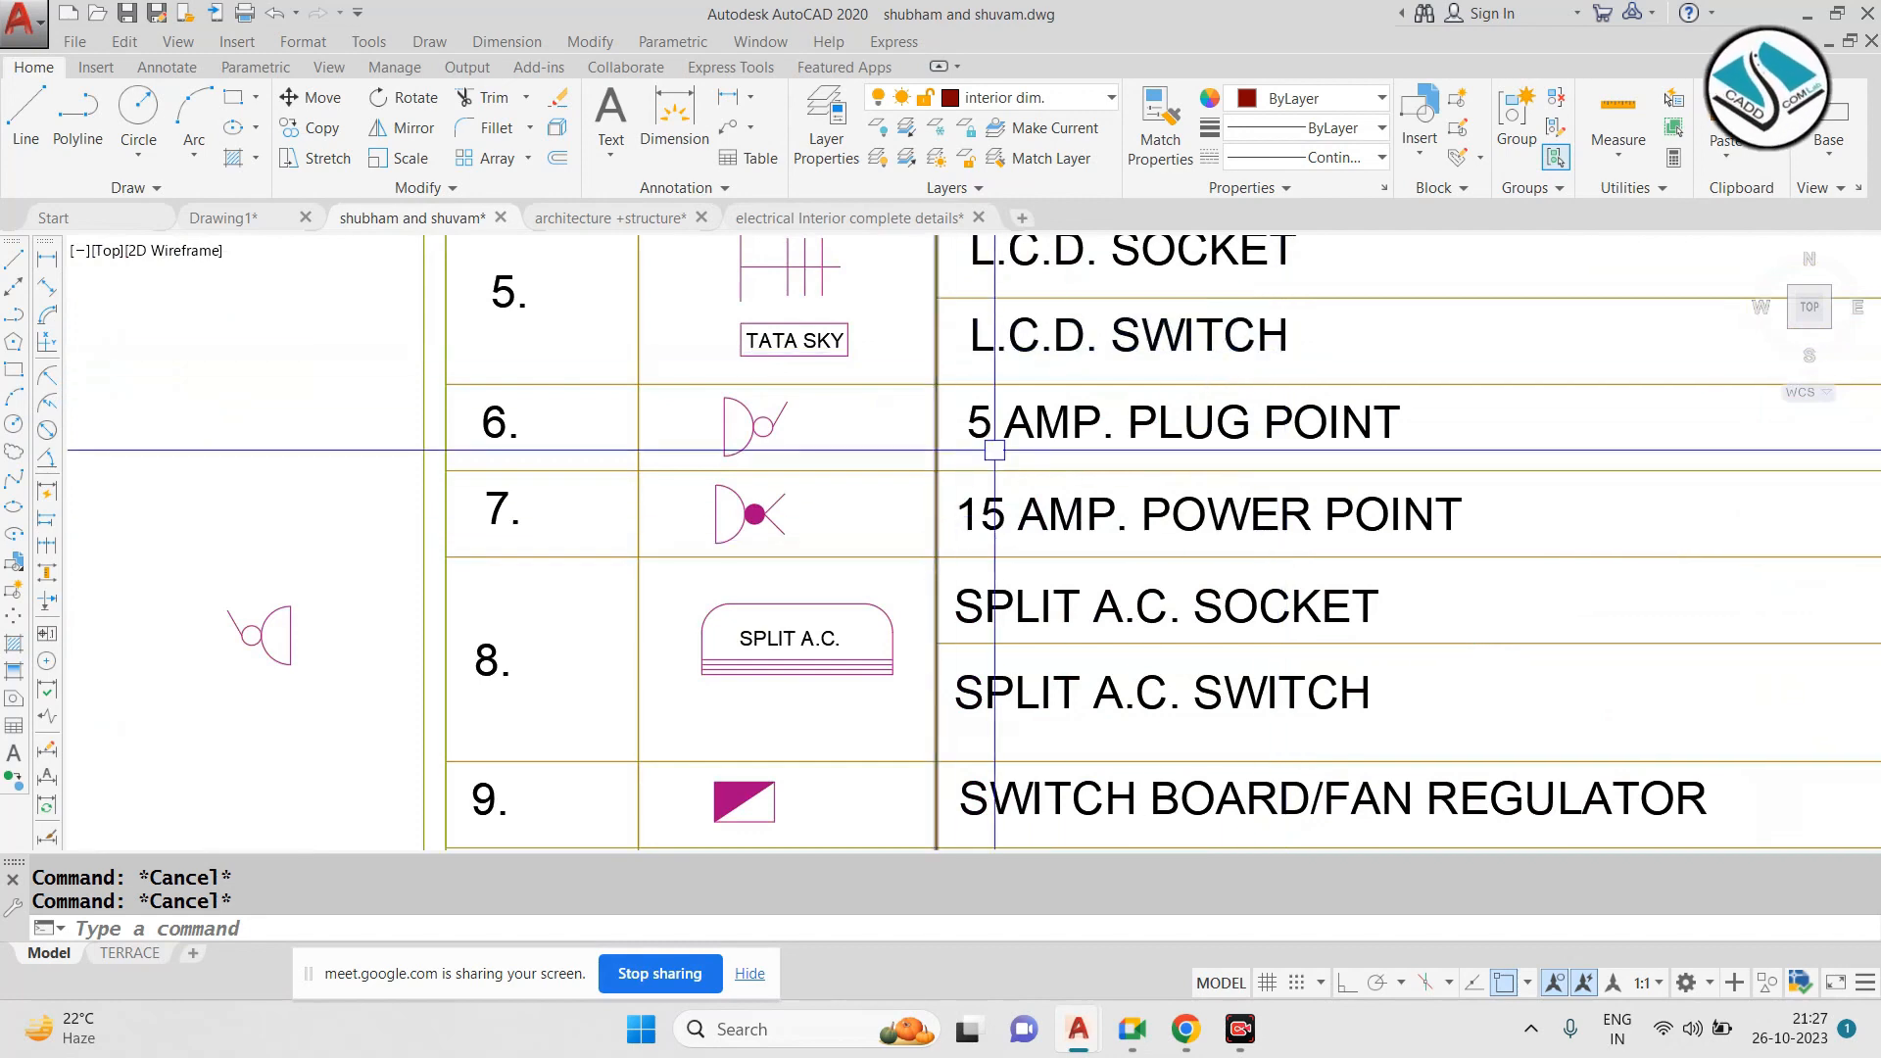
scroll(995, 451, "up", 2)
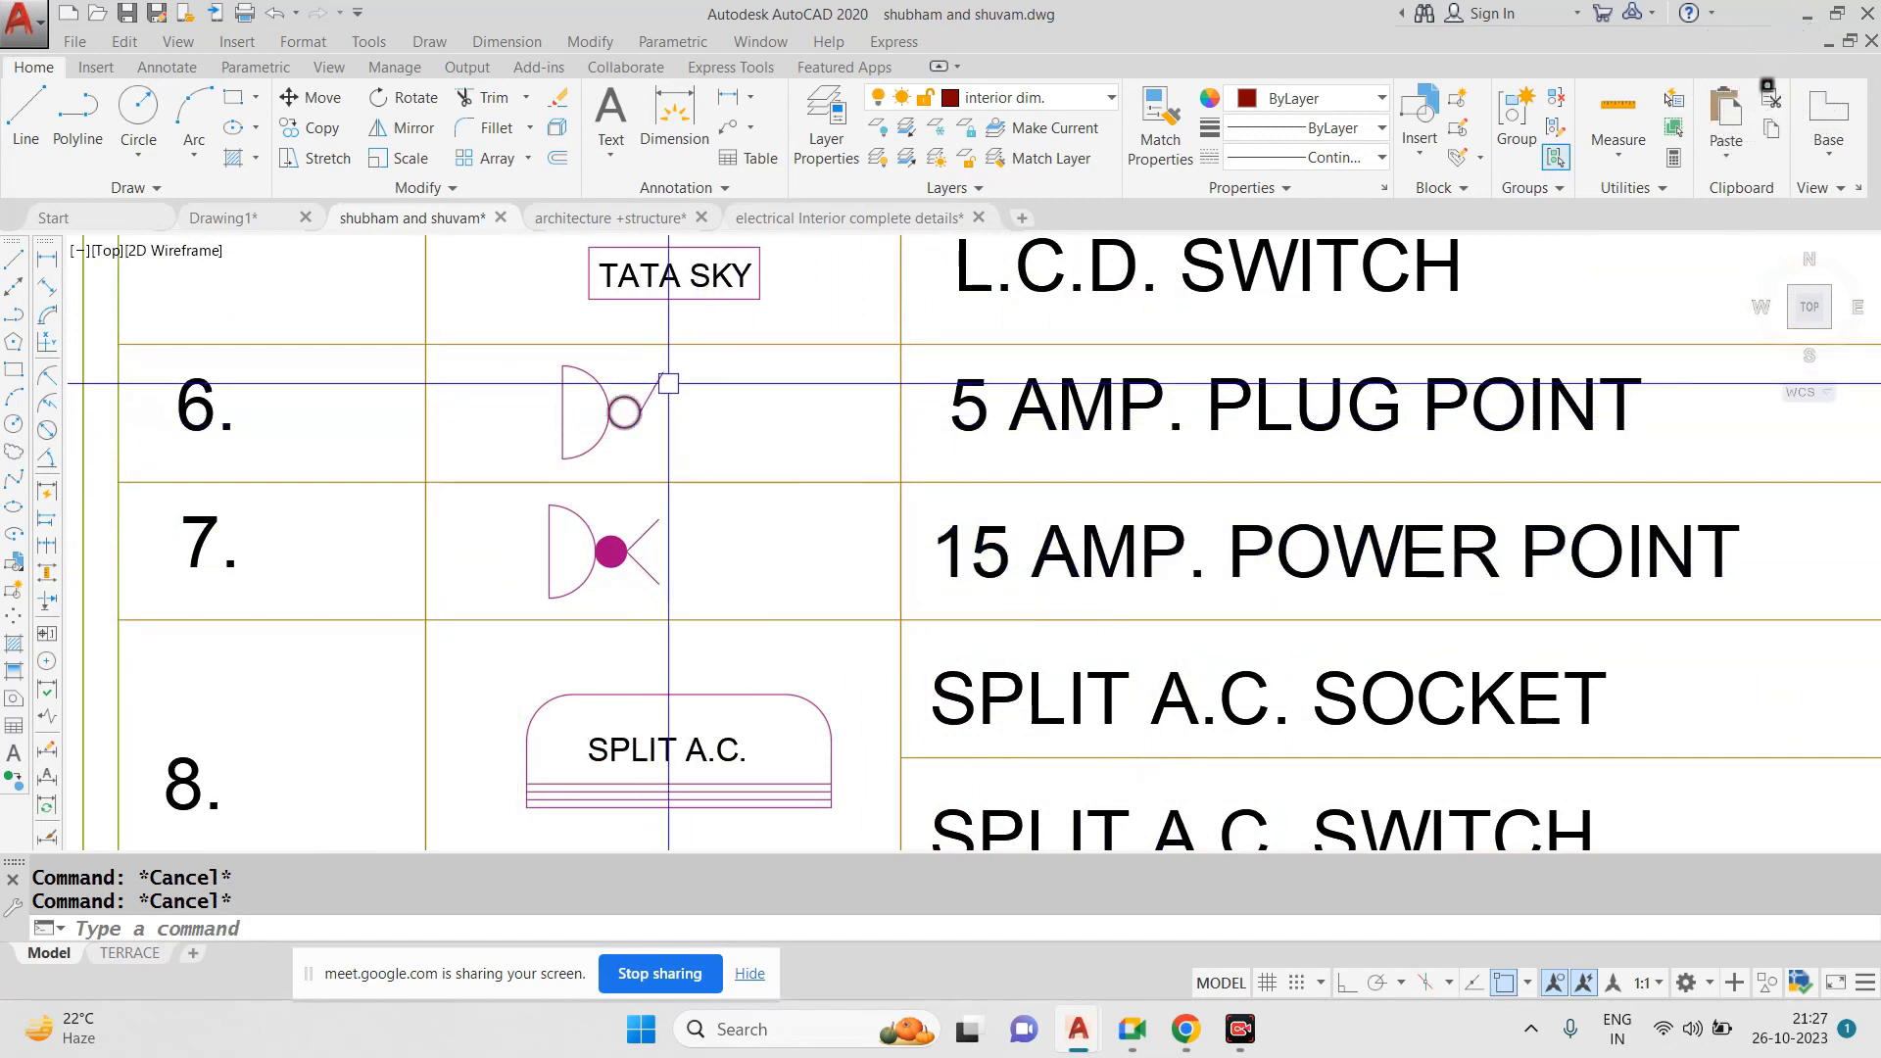
key("Escape")
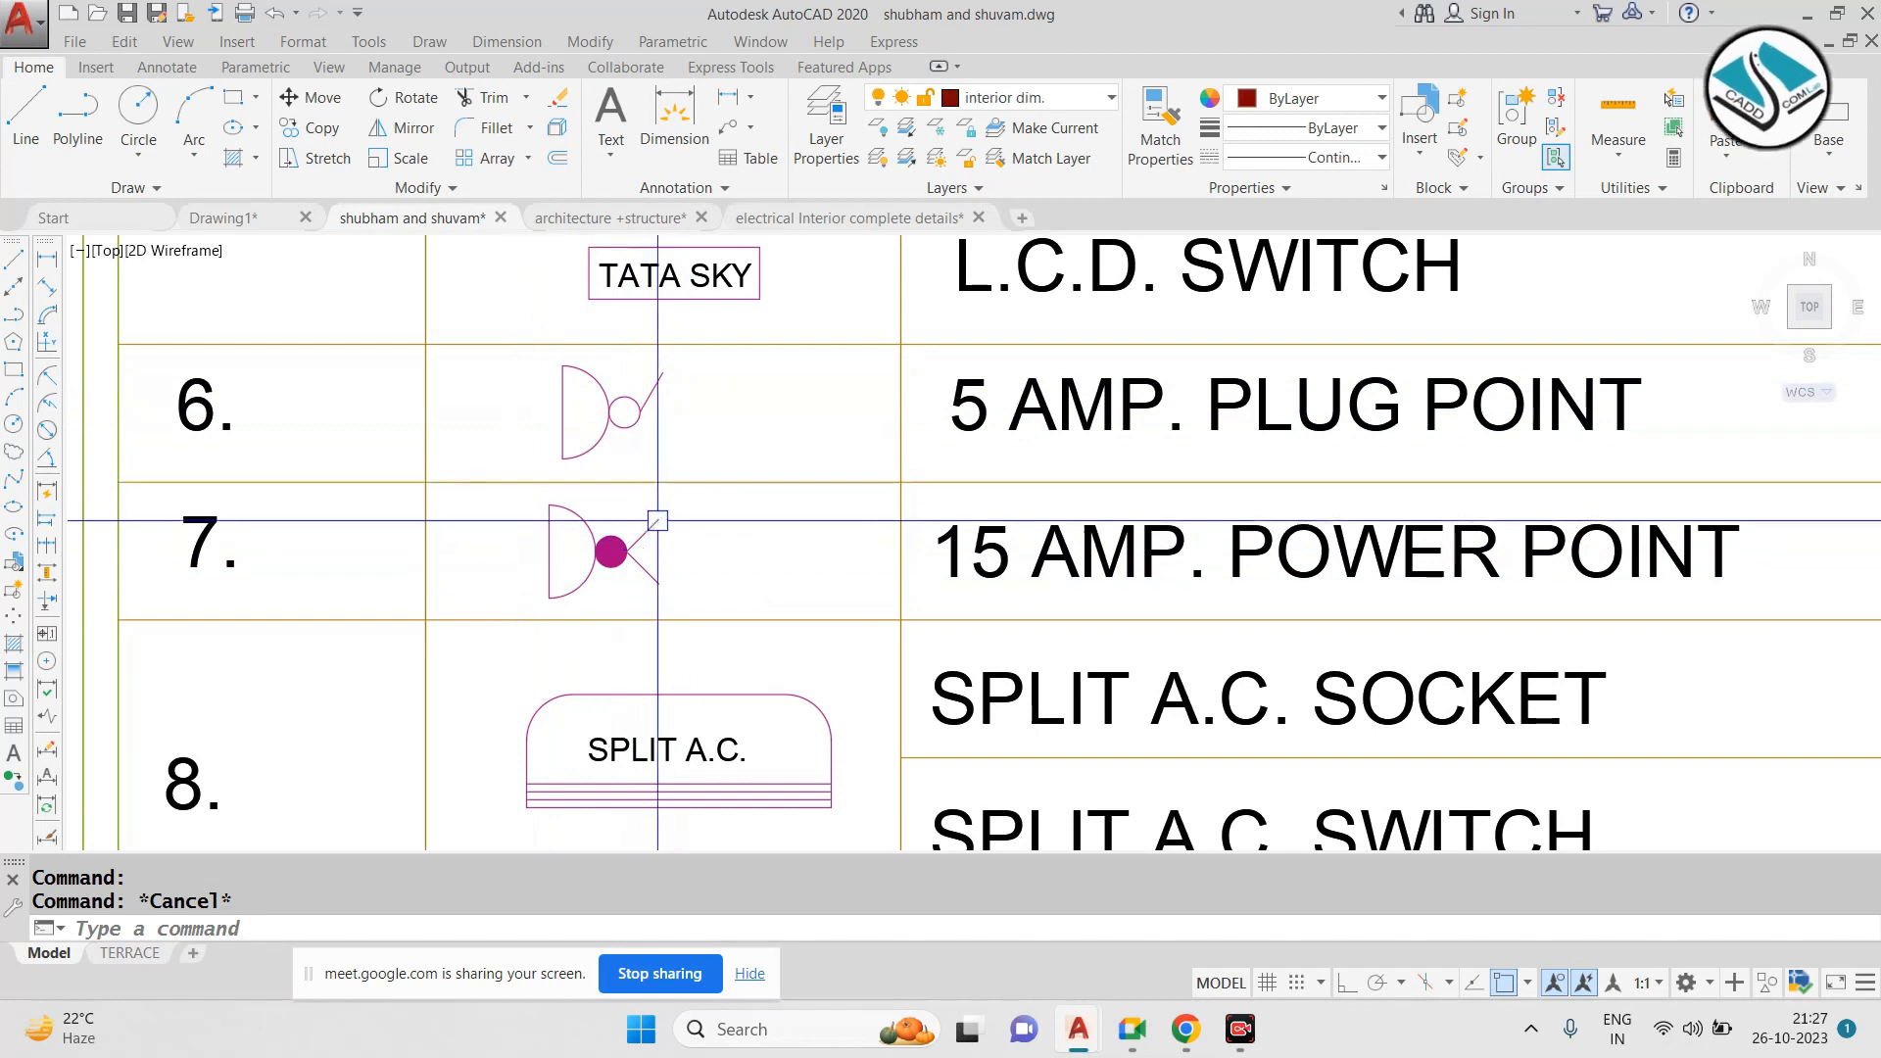
Group legend row 7's 15 AMP. POWER POINT symbol and copy it to the bedroom wall at the bedside table near grid line B
left_click(654, 544)
left_click(546, 548)
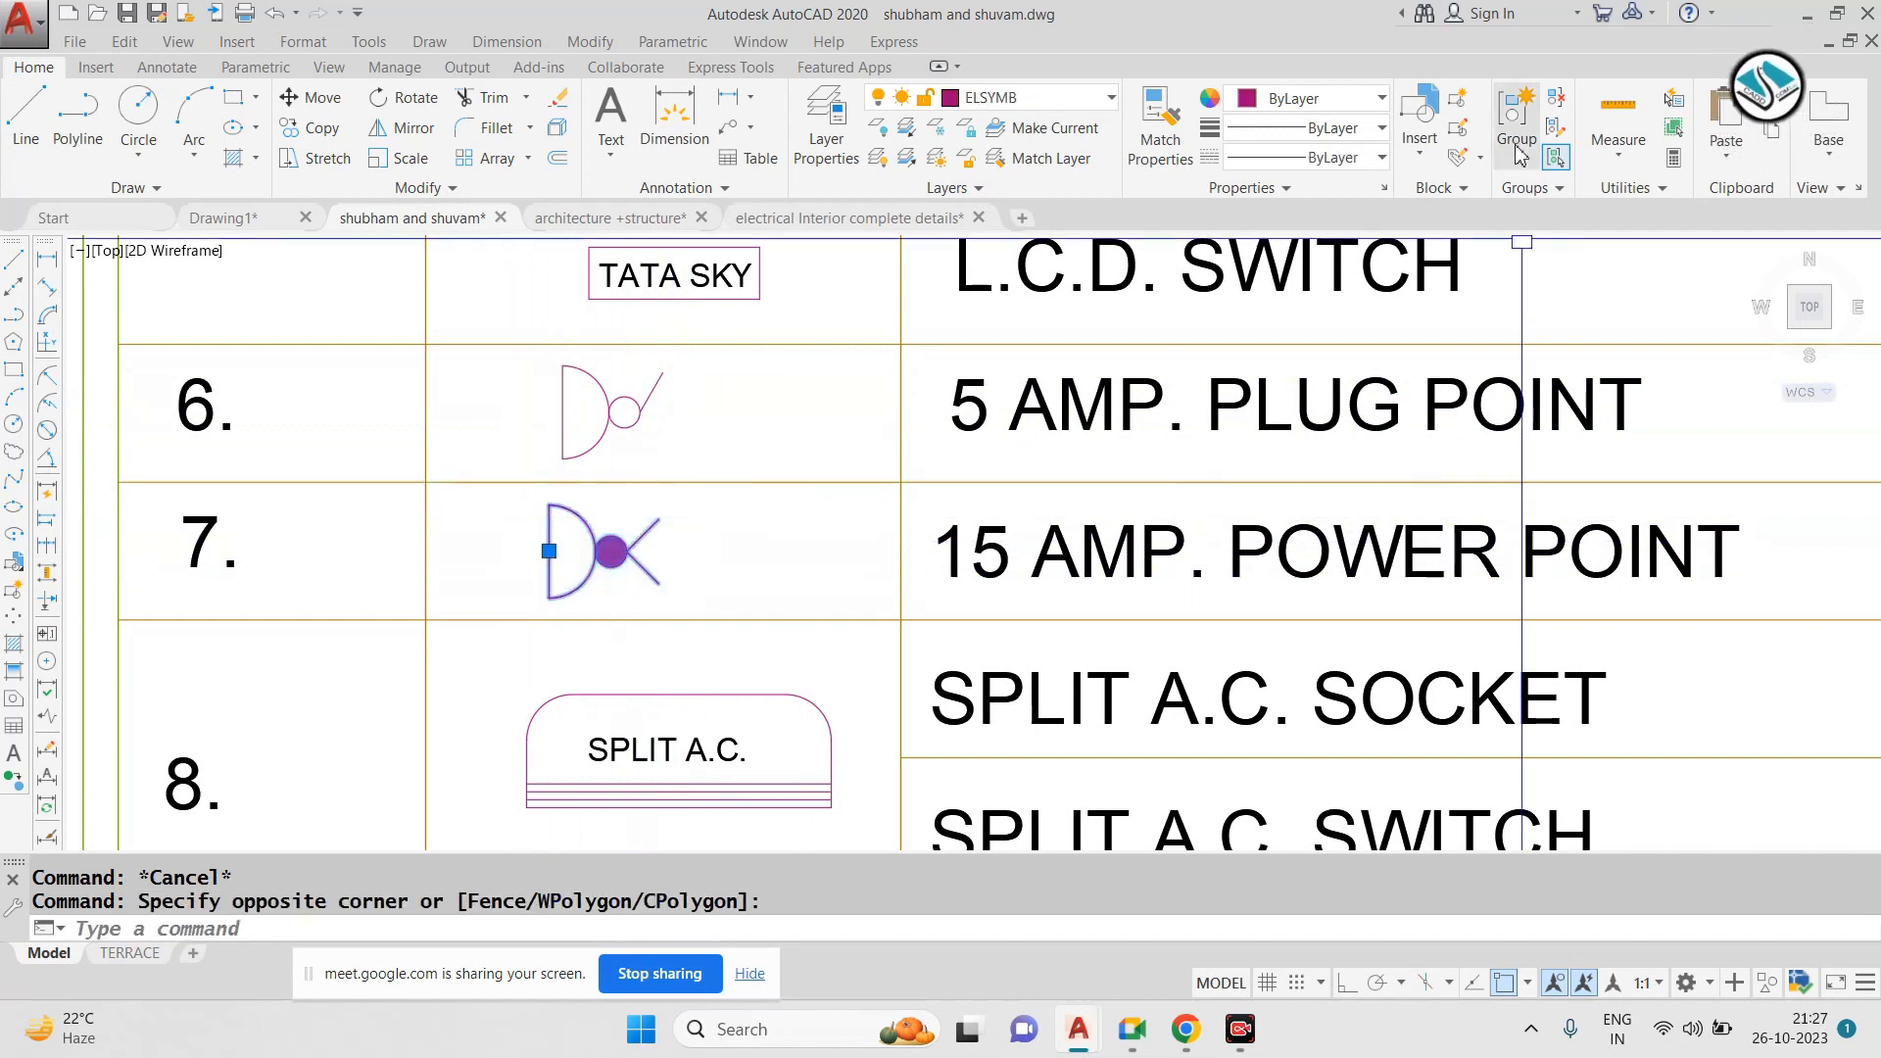
left_click(684, 546)
left_click(531, 593)
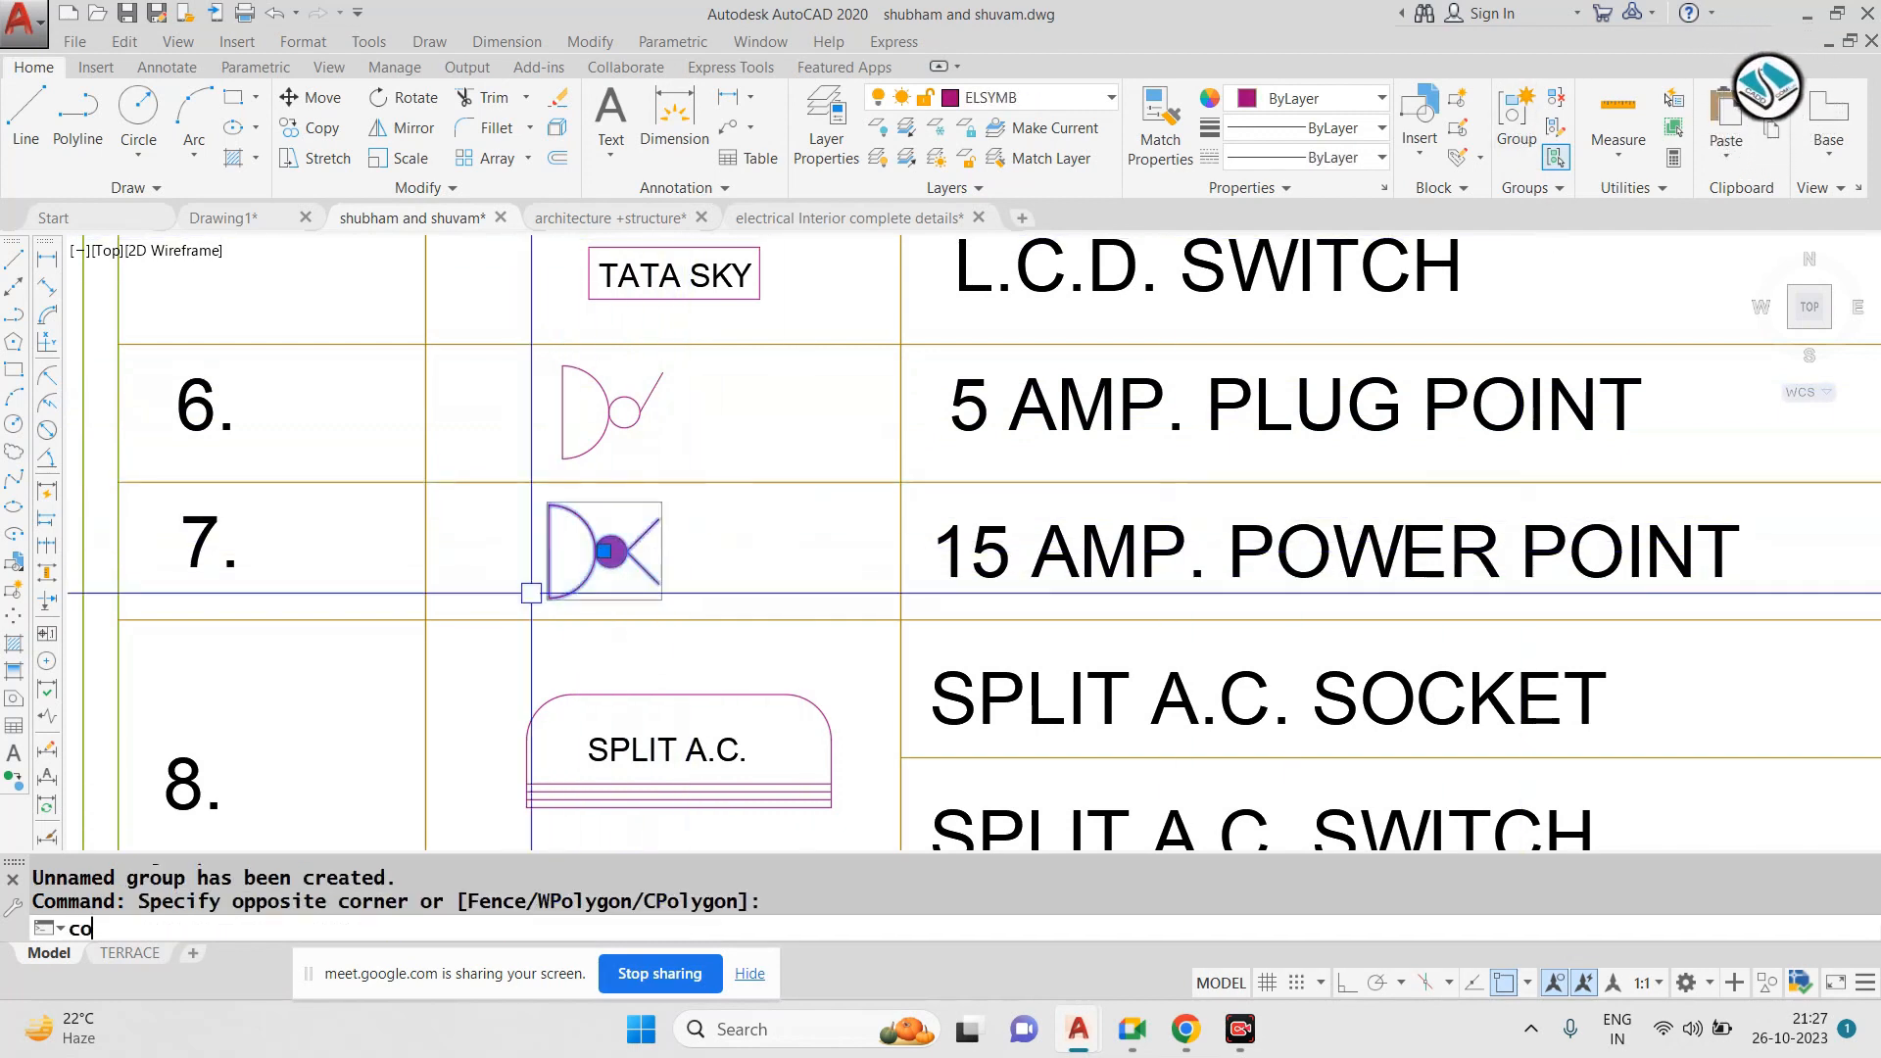
type("co")
key("Return")
left_click(549, 550)
scroll(553, 553, "down", 6)
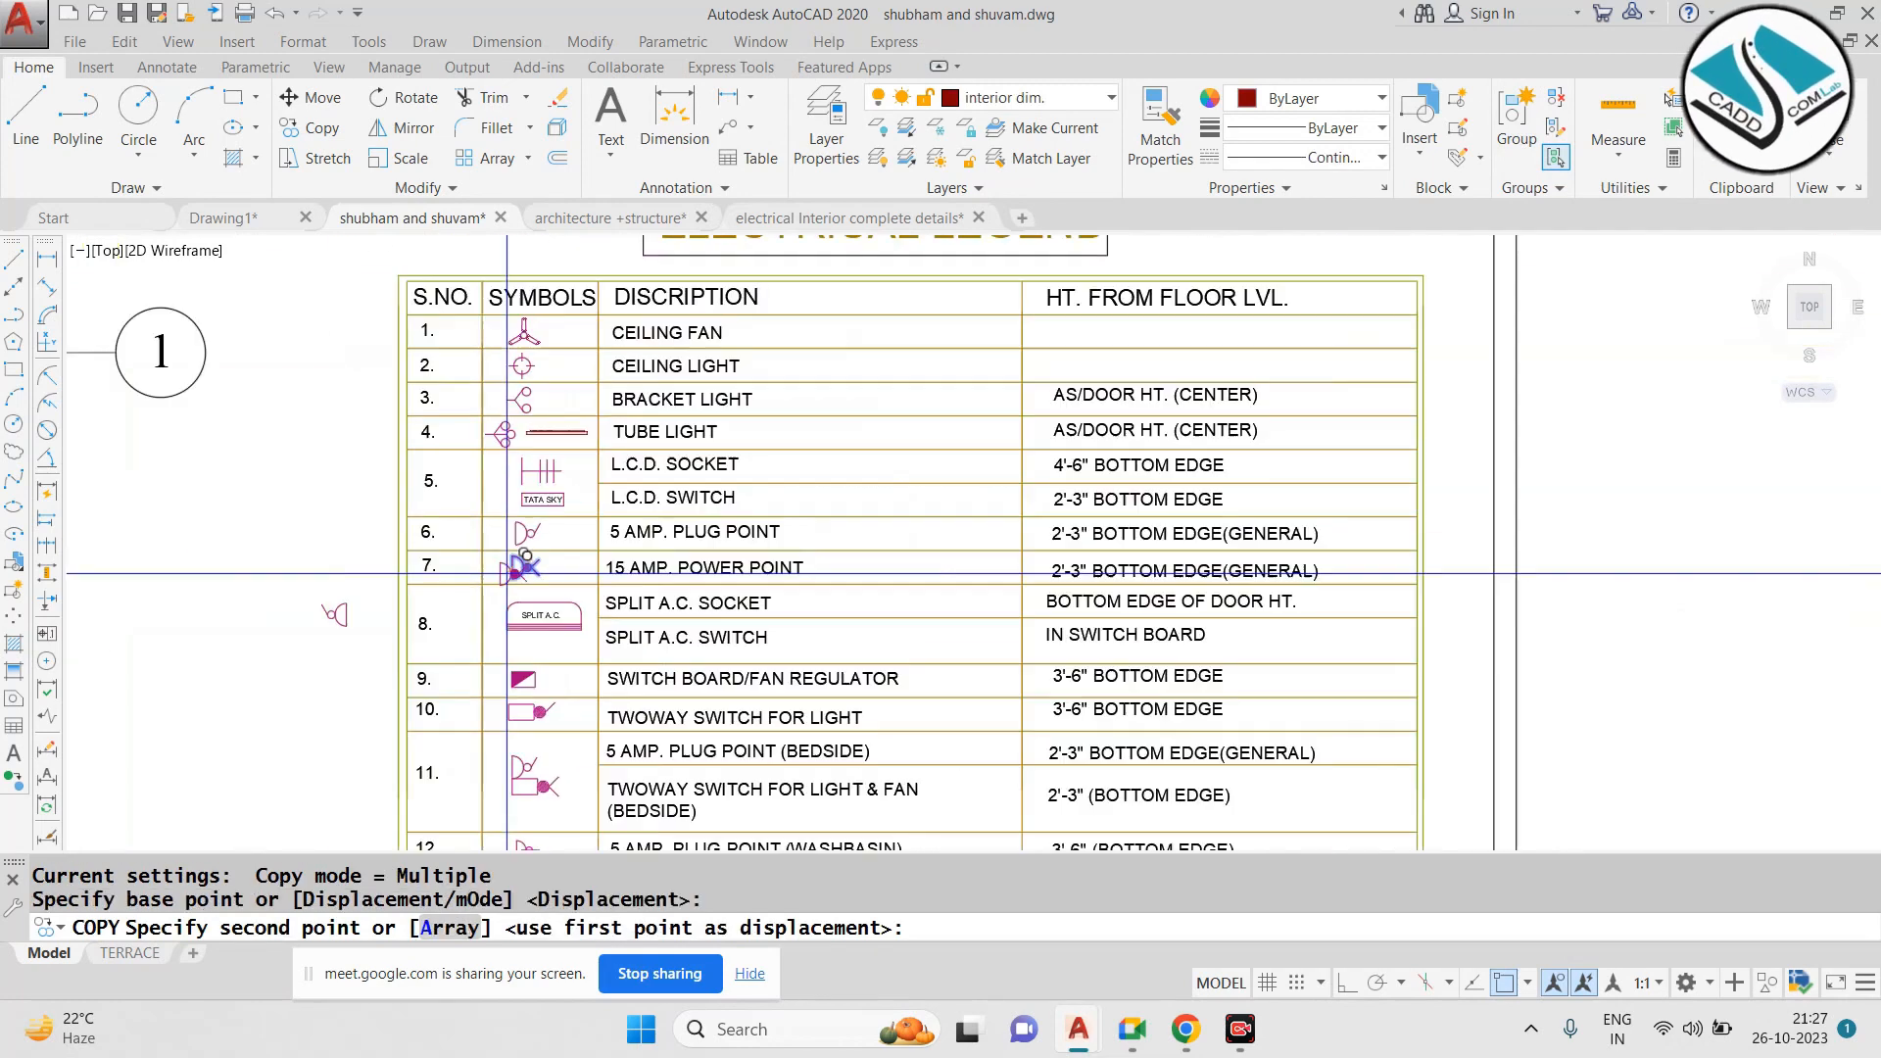
scroll(1190, 441, "up", 8)
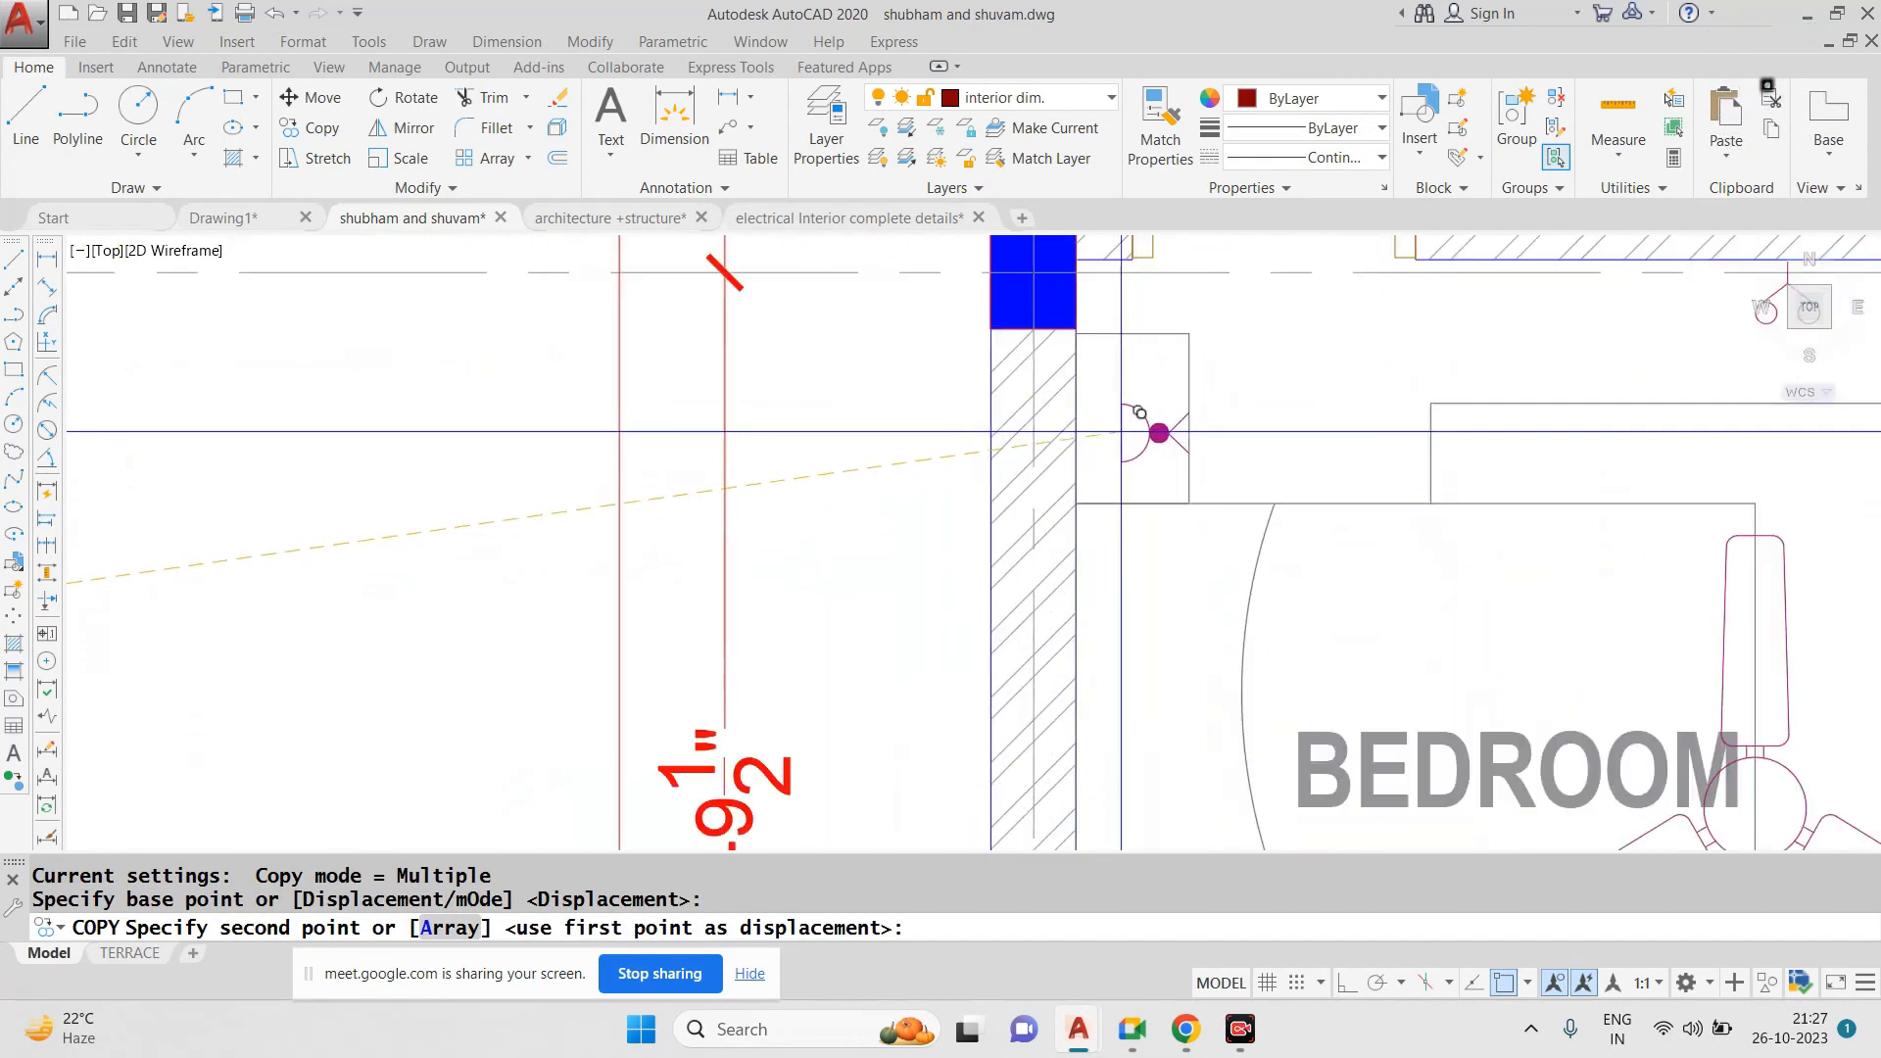
left_click(1077, 433)
scroll(864, 383, "down", 7)
key("Escape")
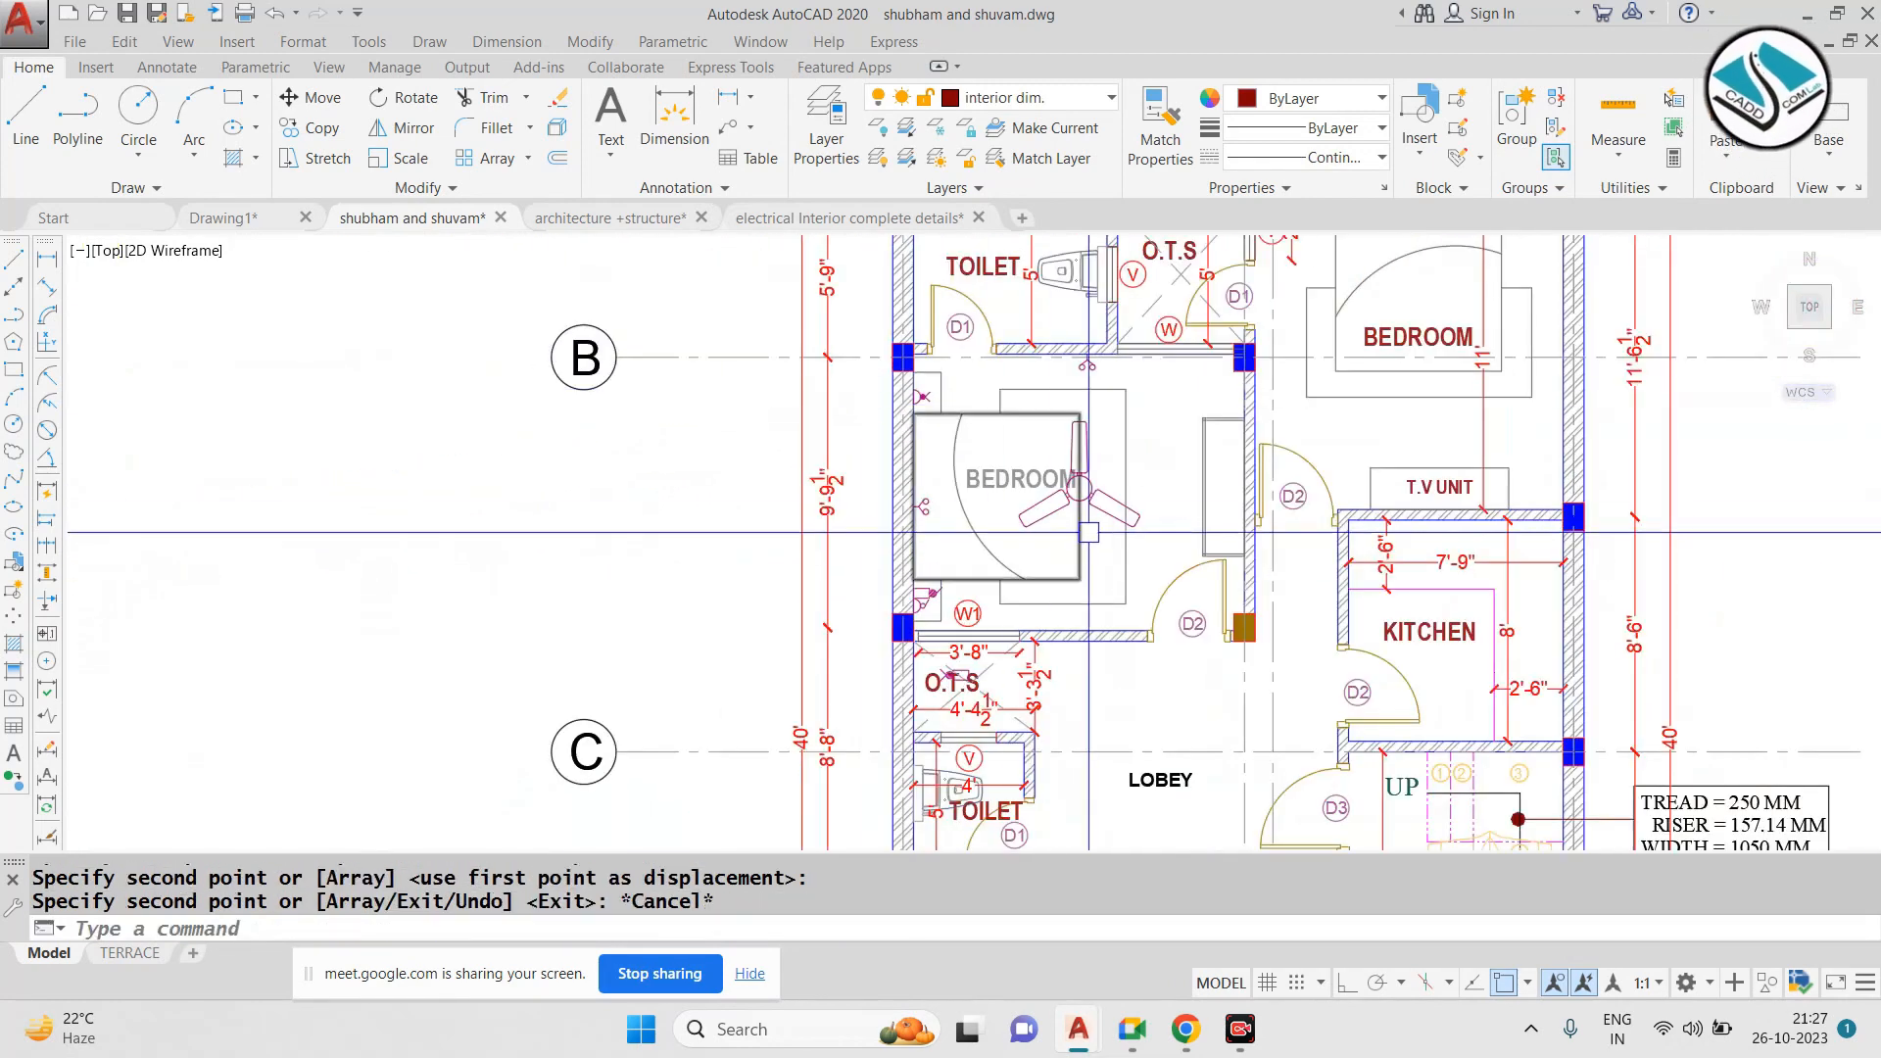
scroll(1078, 490, "down", 5)
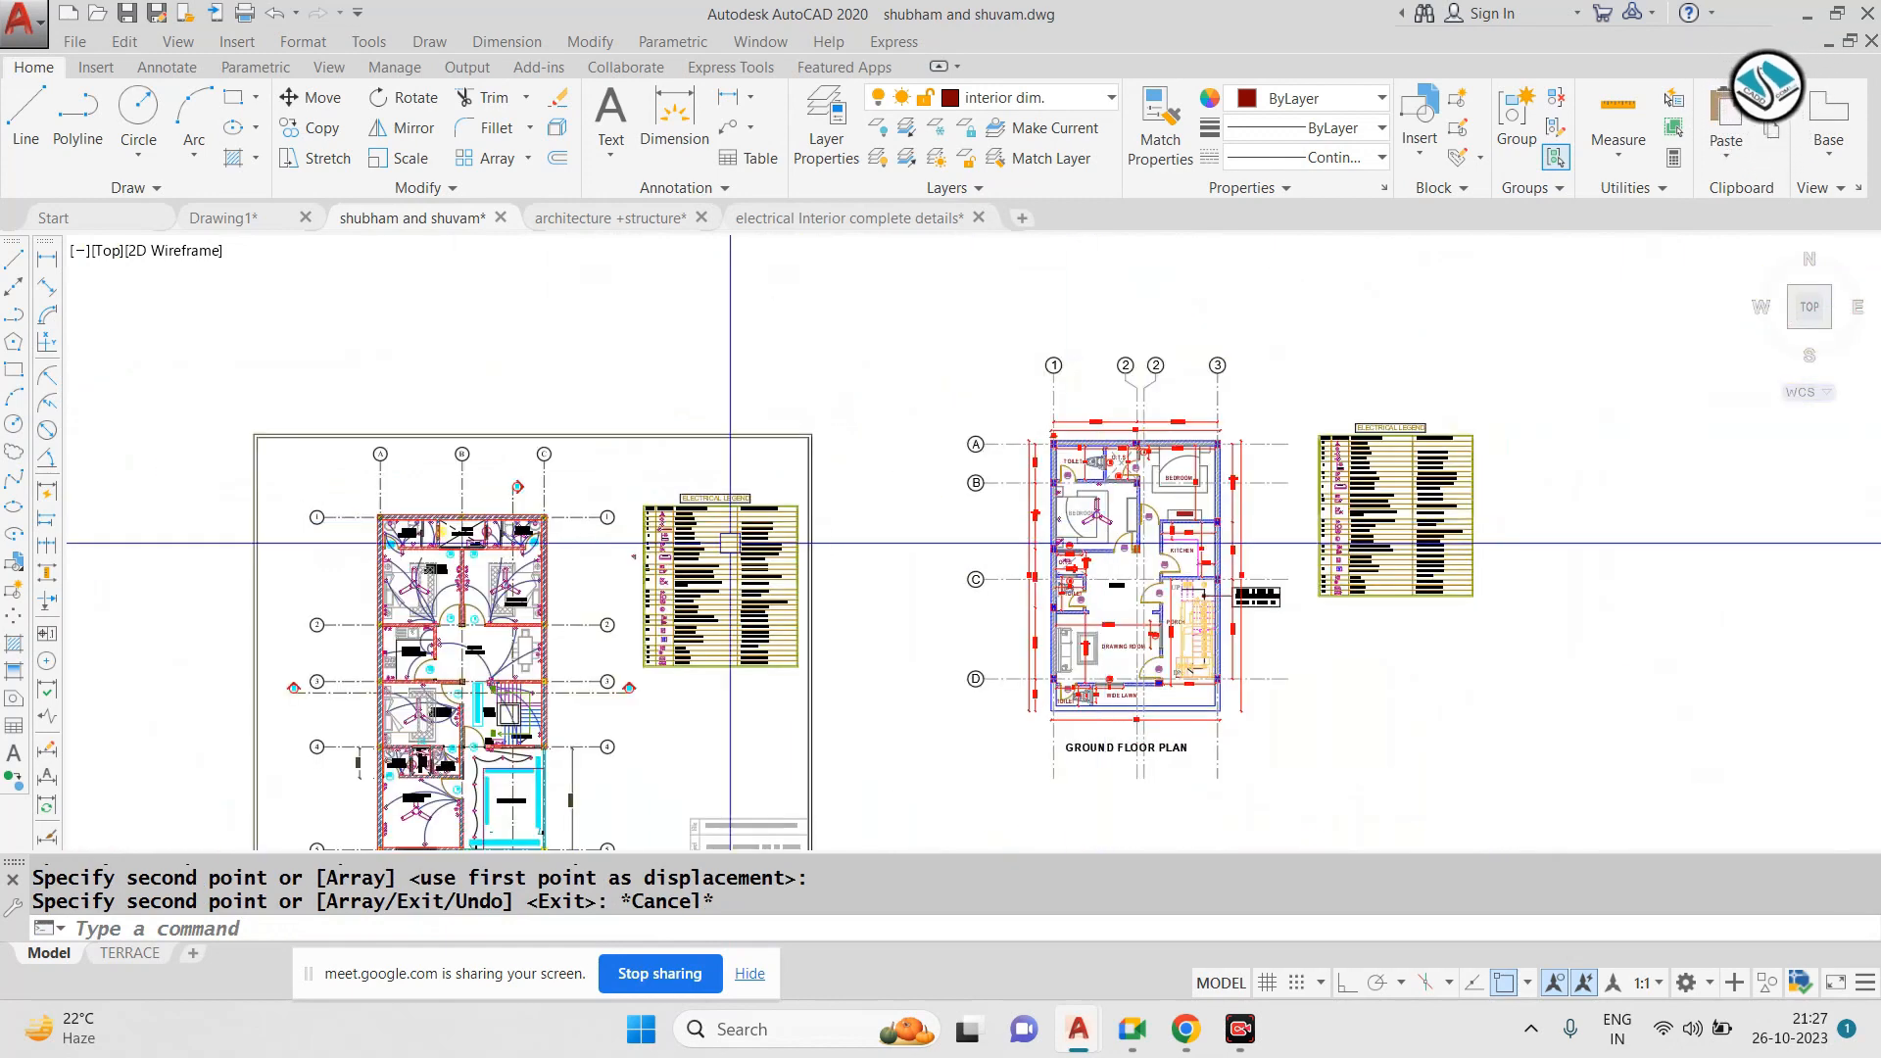
Group the 5 AMP. PLUG POINT and 15 AMP. POWER POINT symbols of legend rows 6 and 7 together
scroll(555, 557, "up", 10)
middle_click_drag(601, 567, 638, 576)
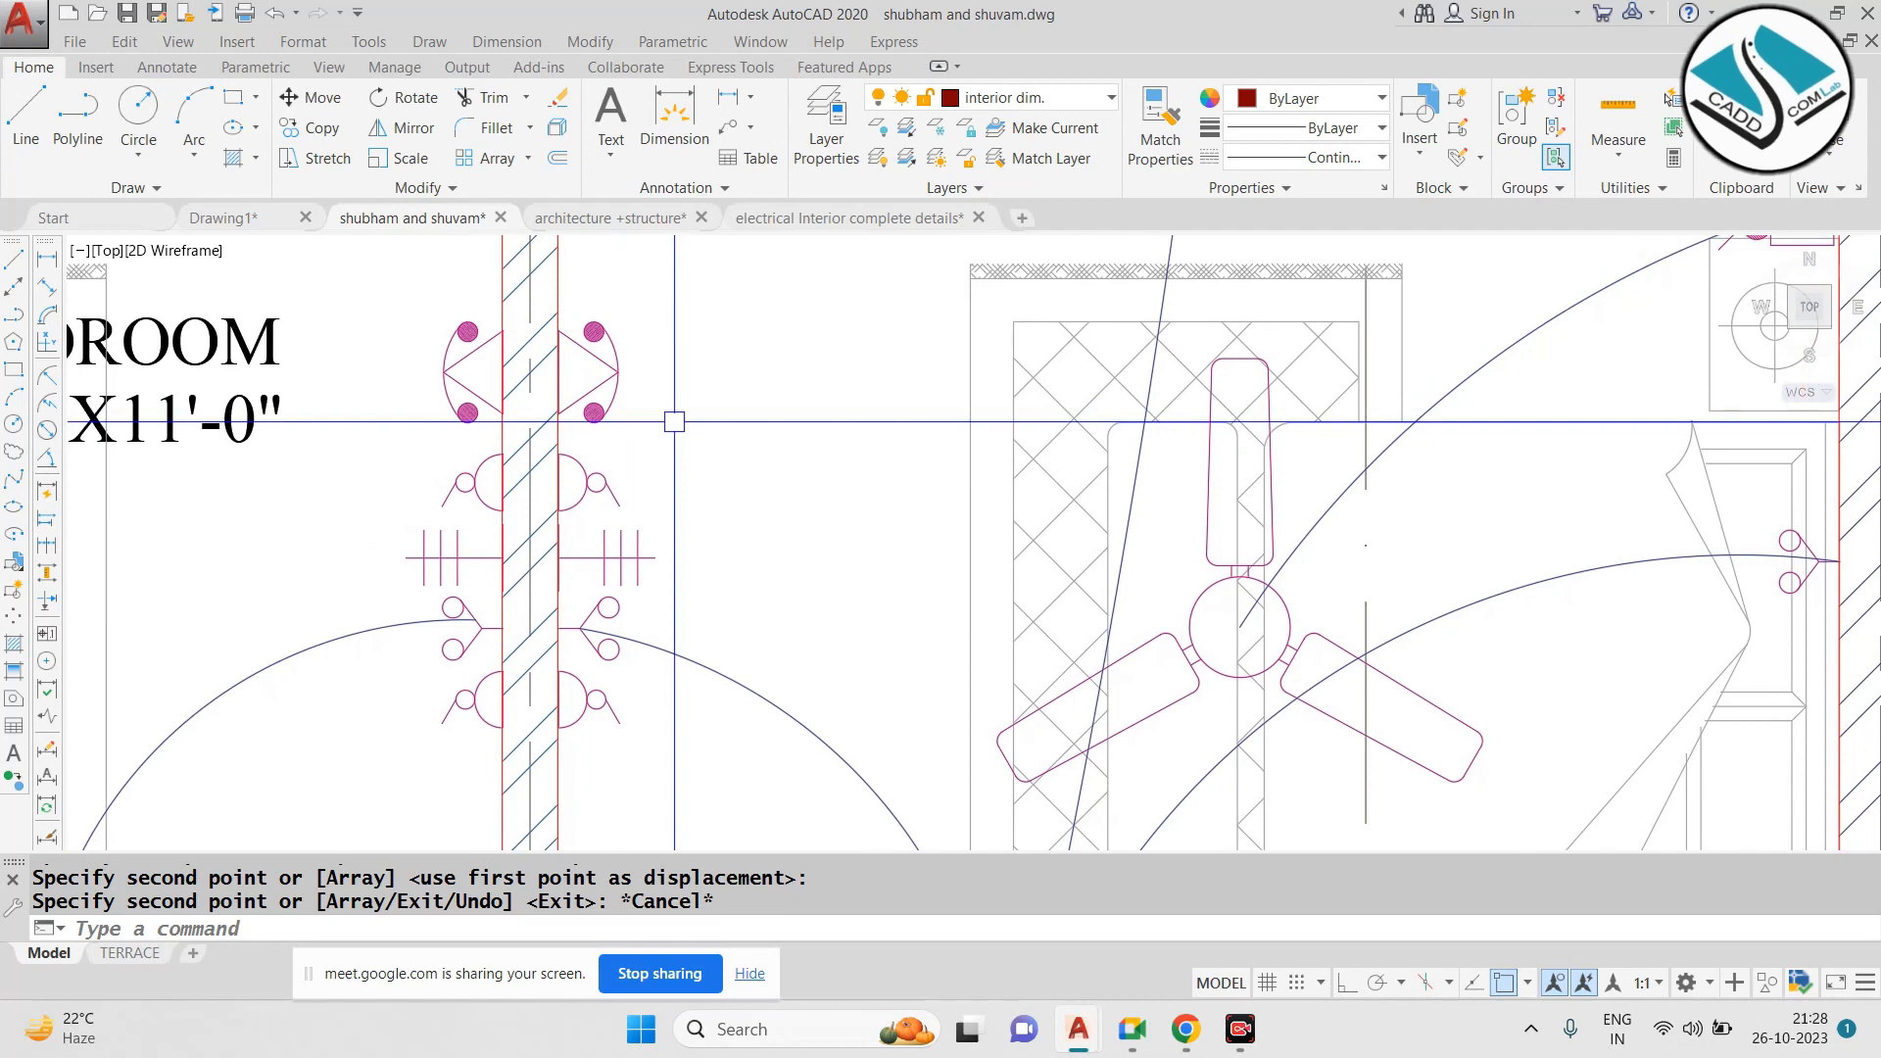
scroll(674, 421, "down", 3)
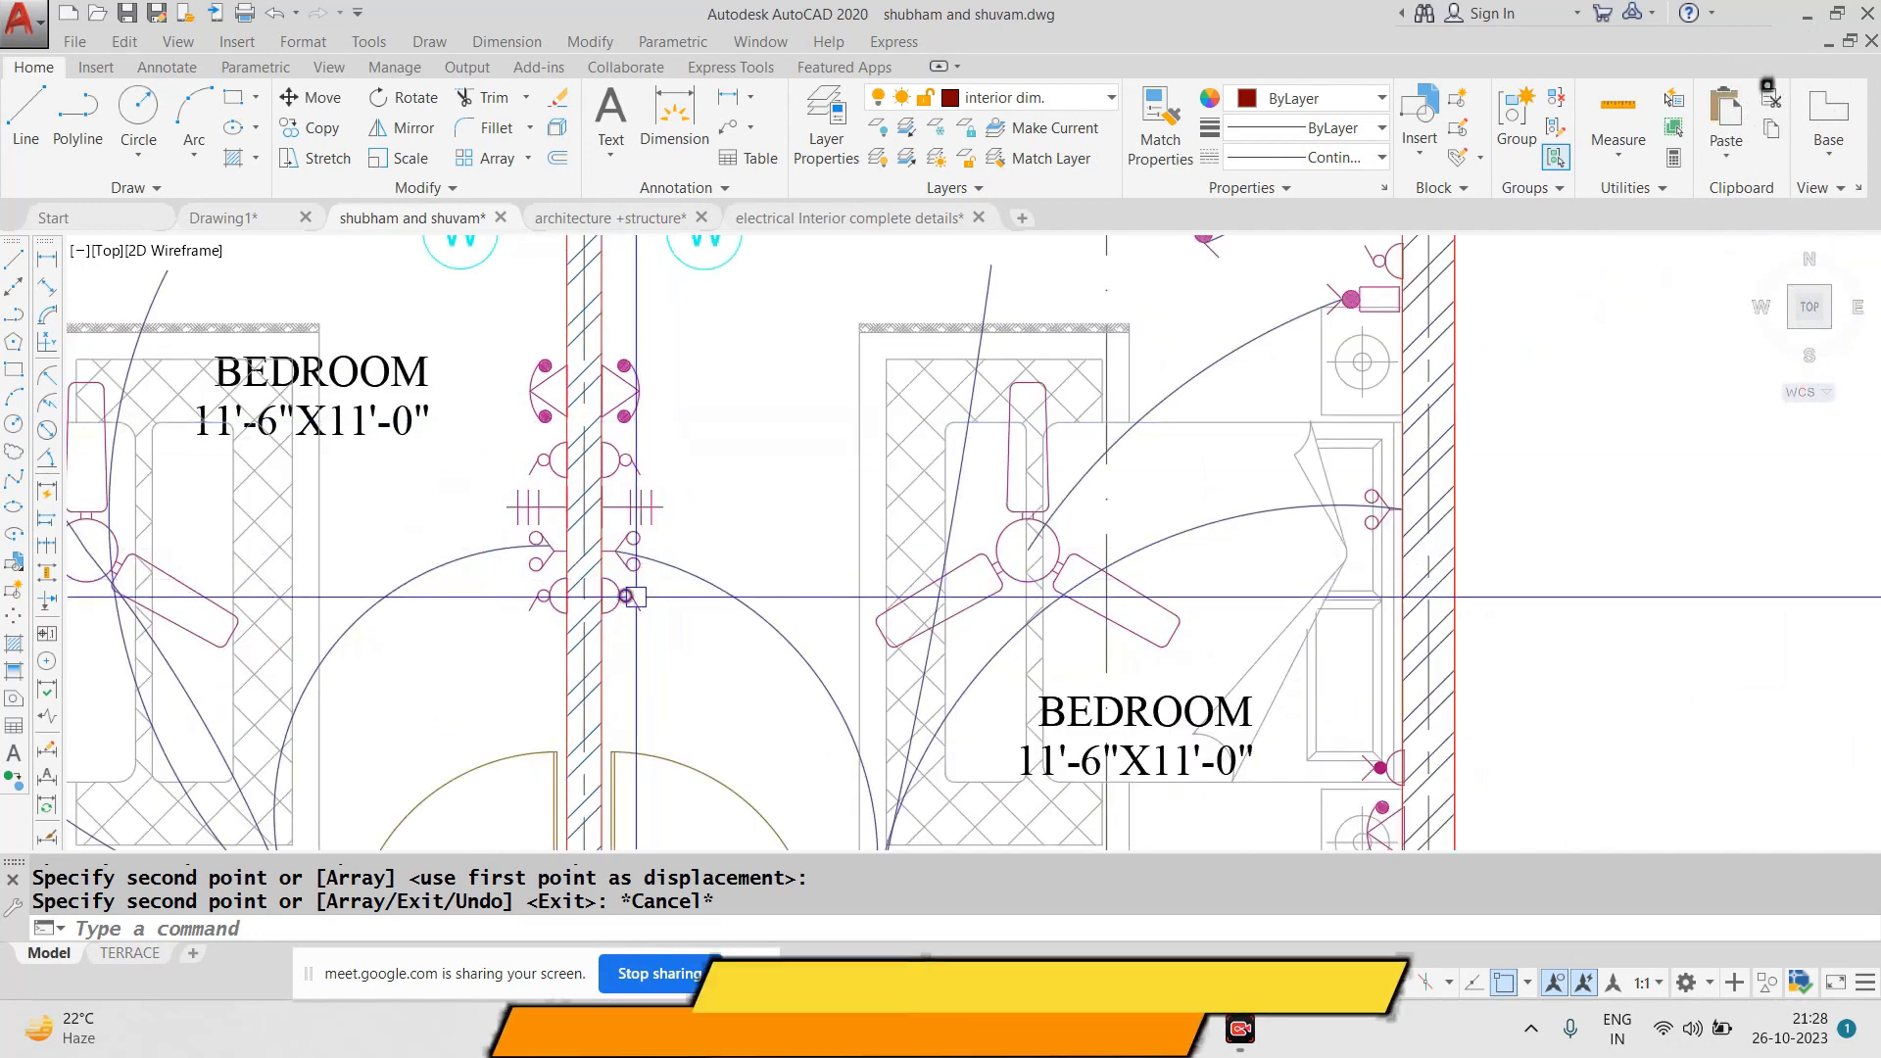
scroll(637, 606, "down", 4)
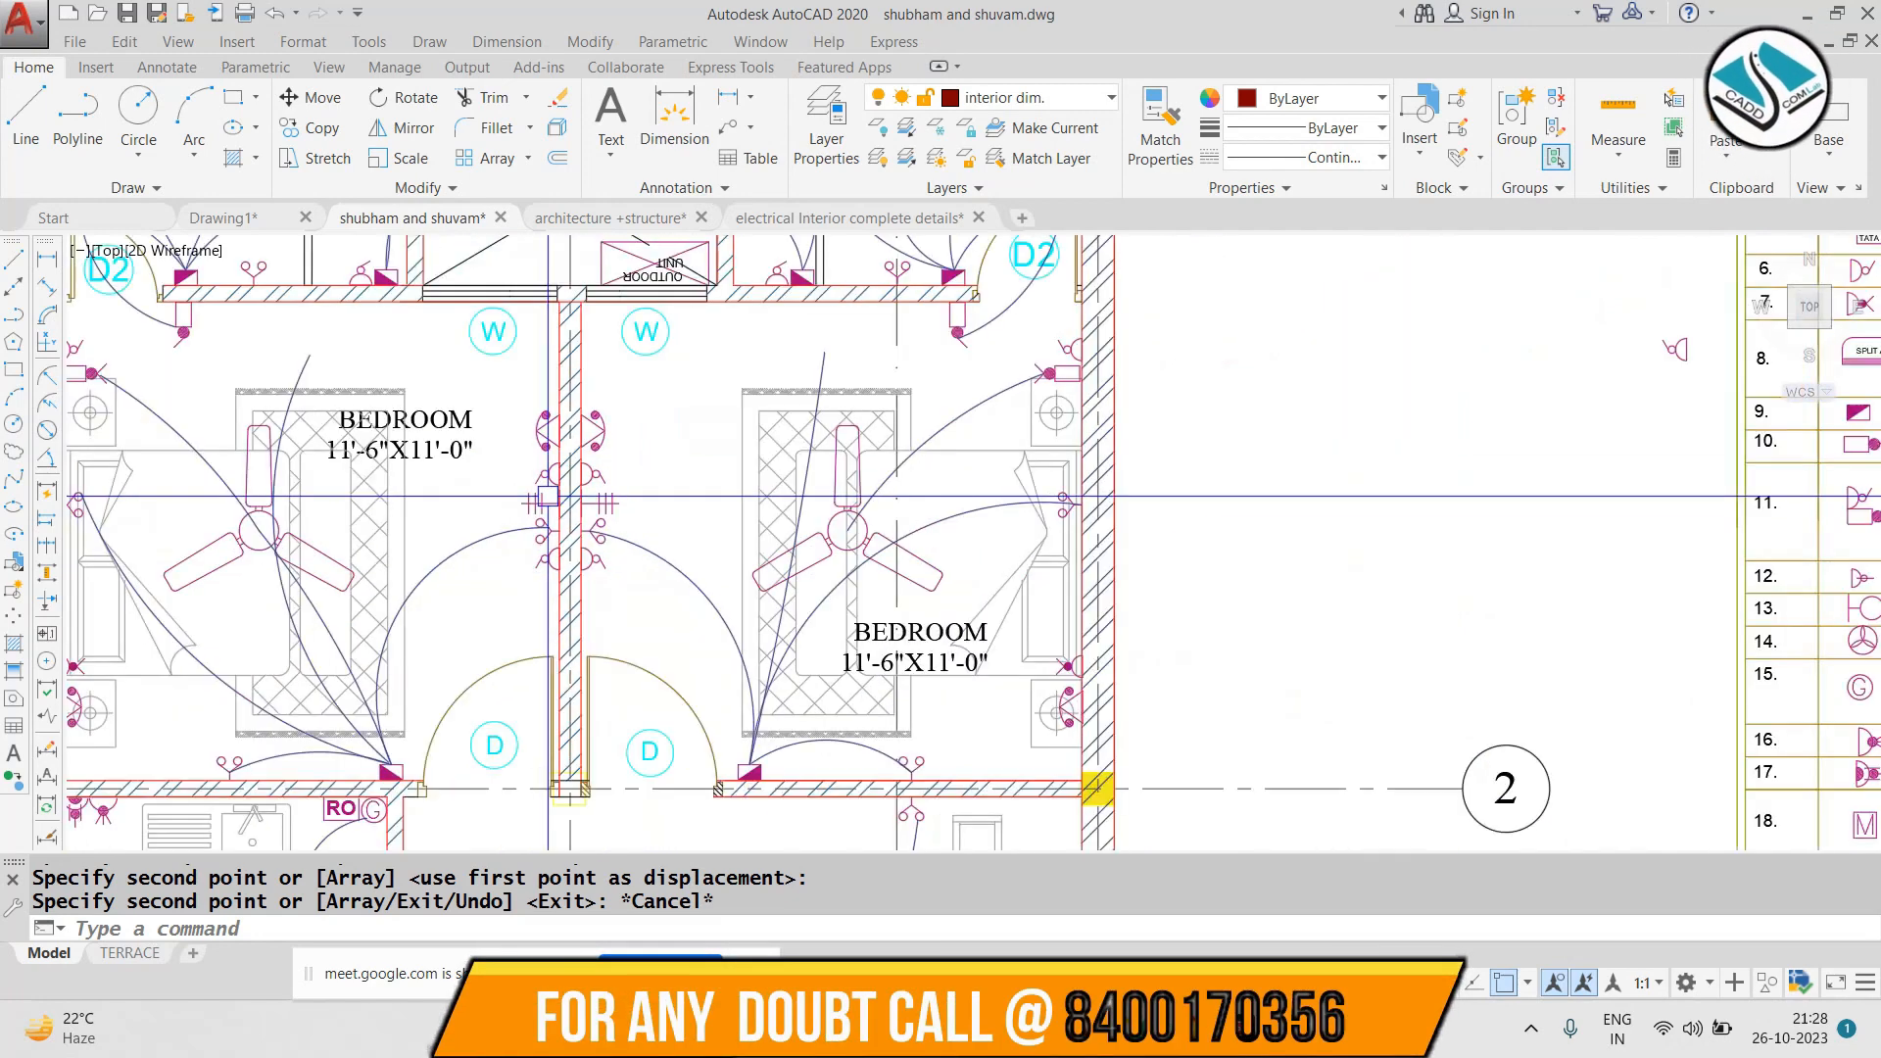
scroll(1417, 402, "up", 2)
scroll(1417, 403, "up", 6)
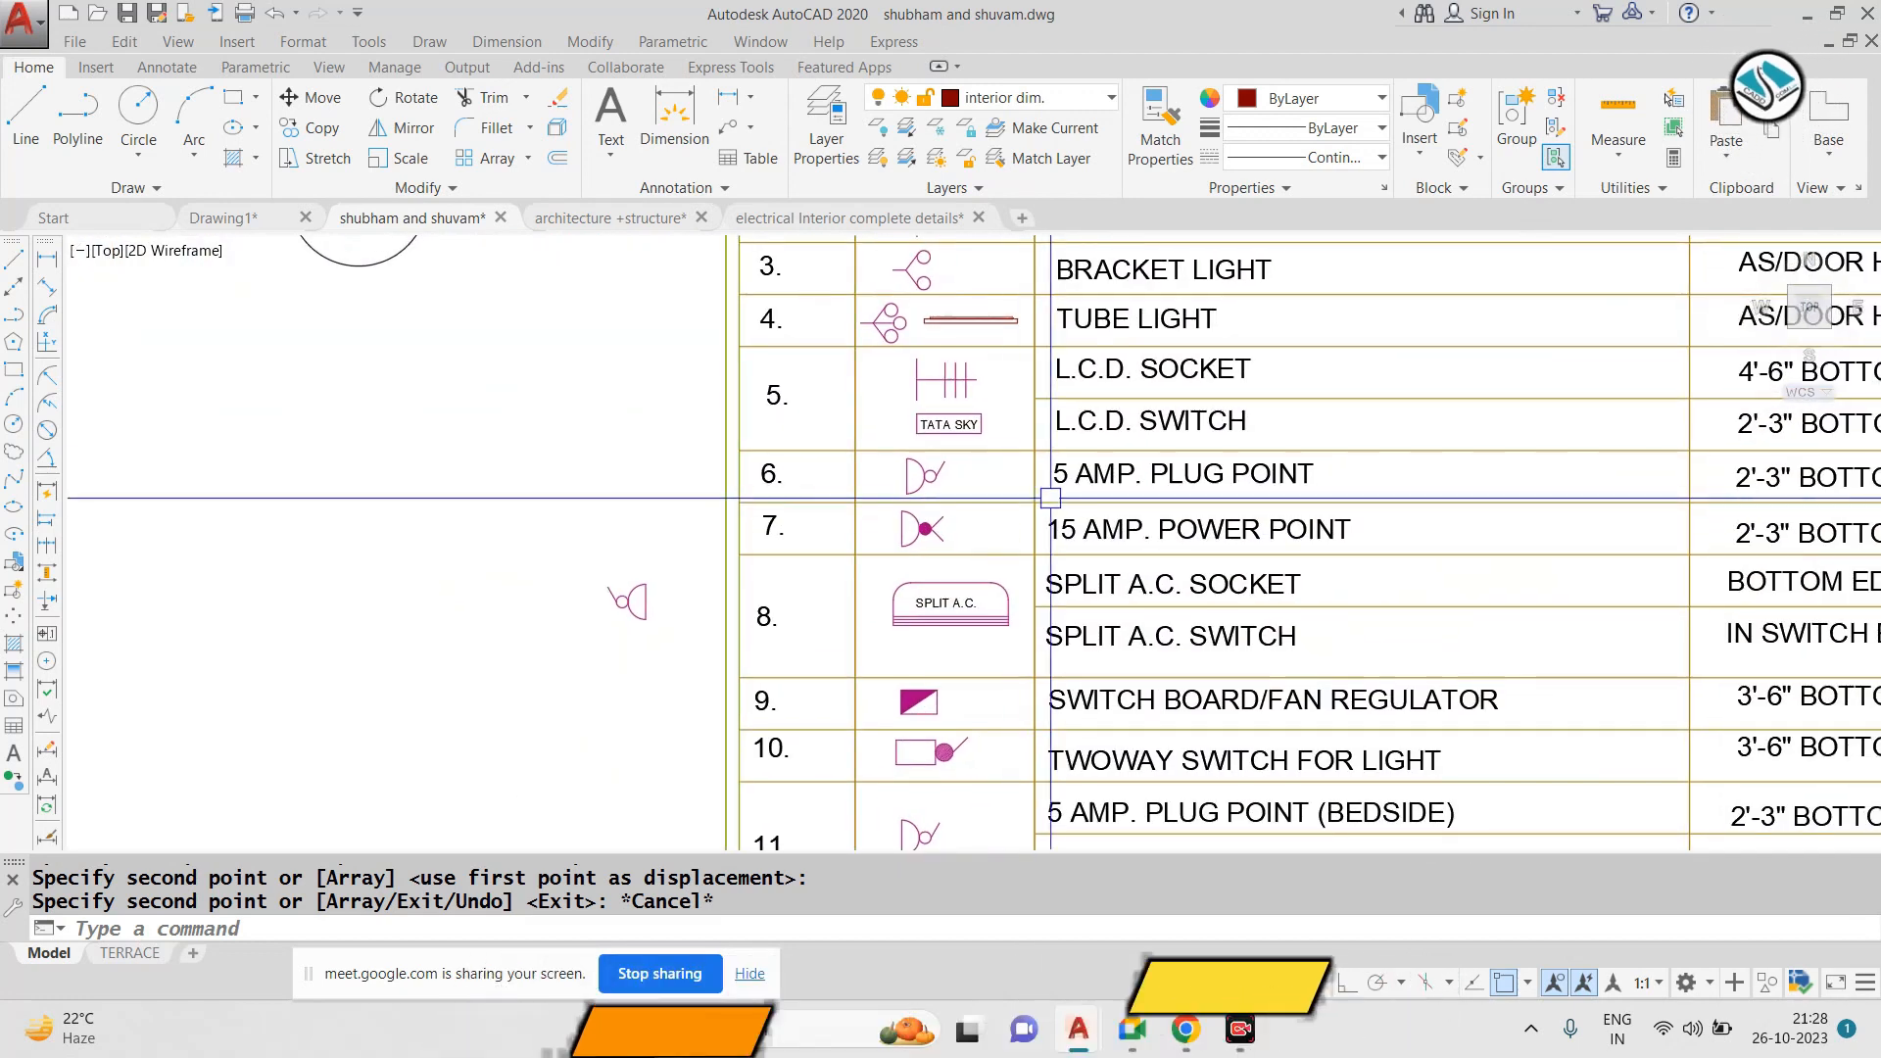
left_click(779, 403)
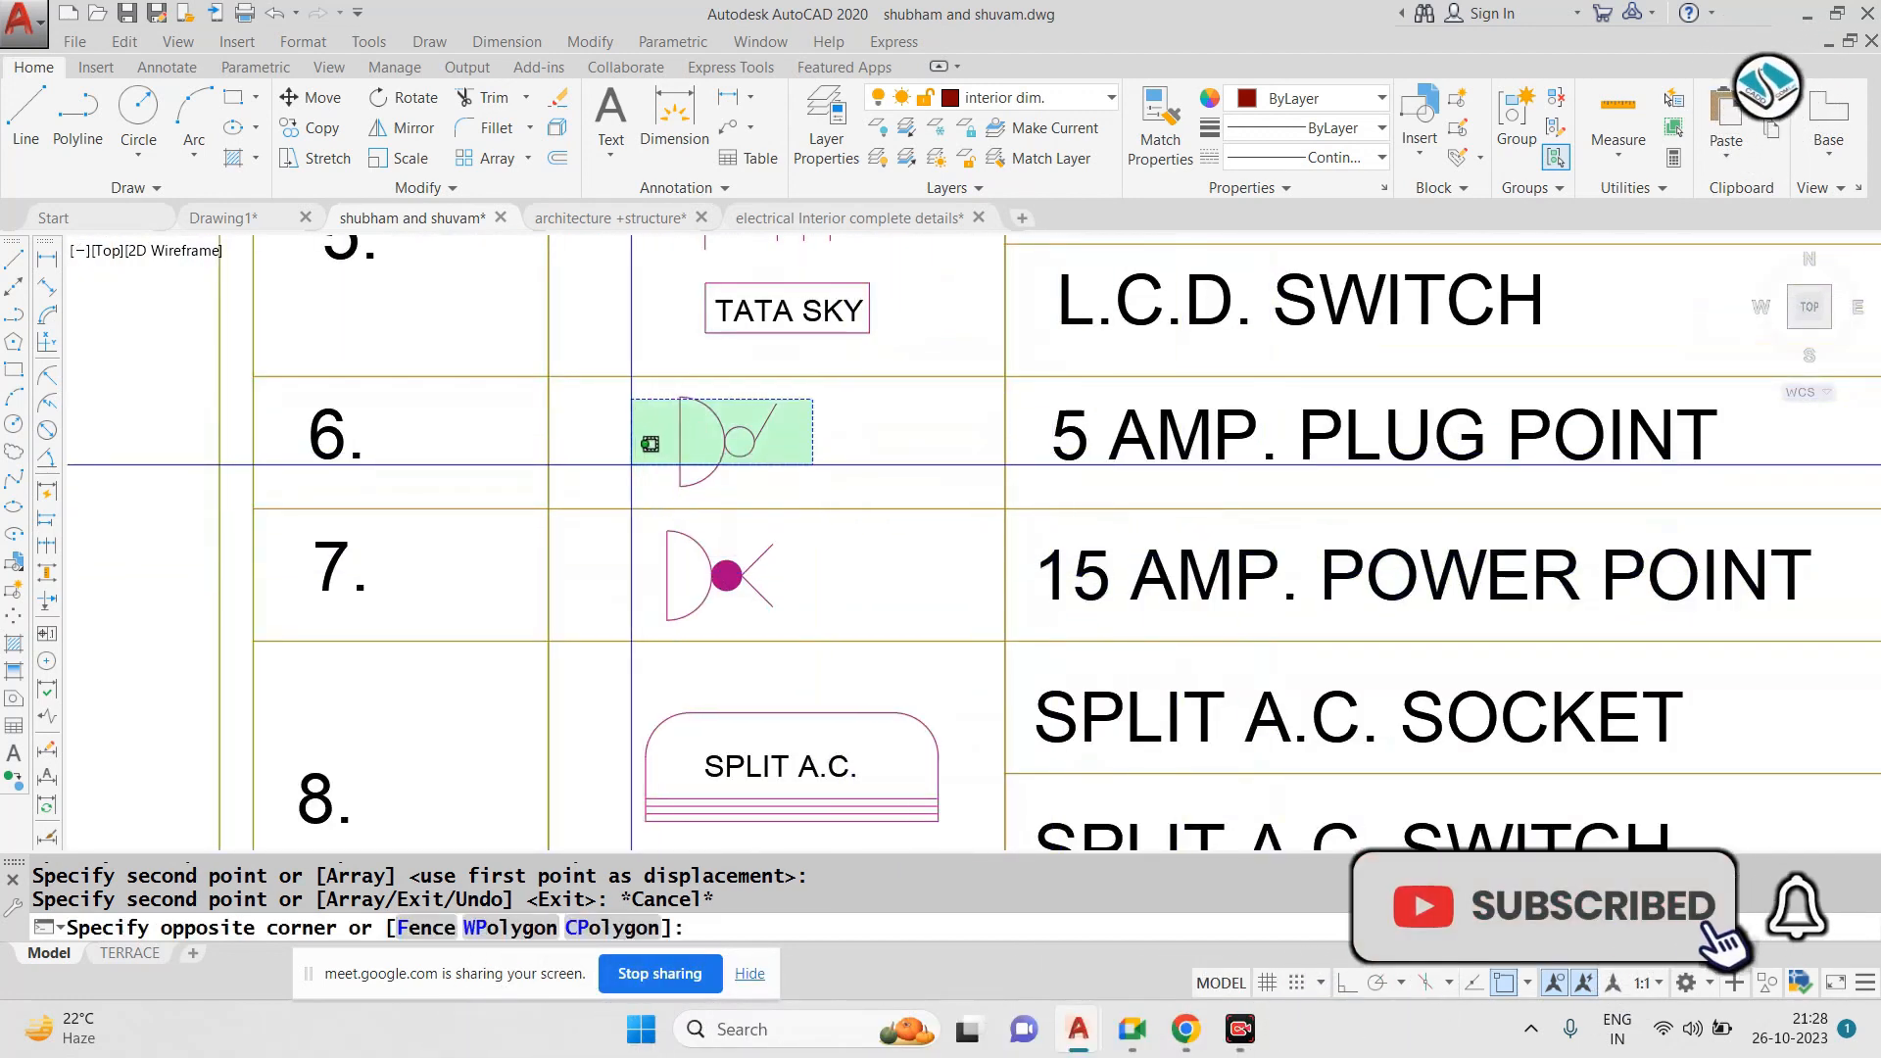
left_click(632, 472)
left_click(826, 536)
left_click(602, 610)
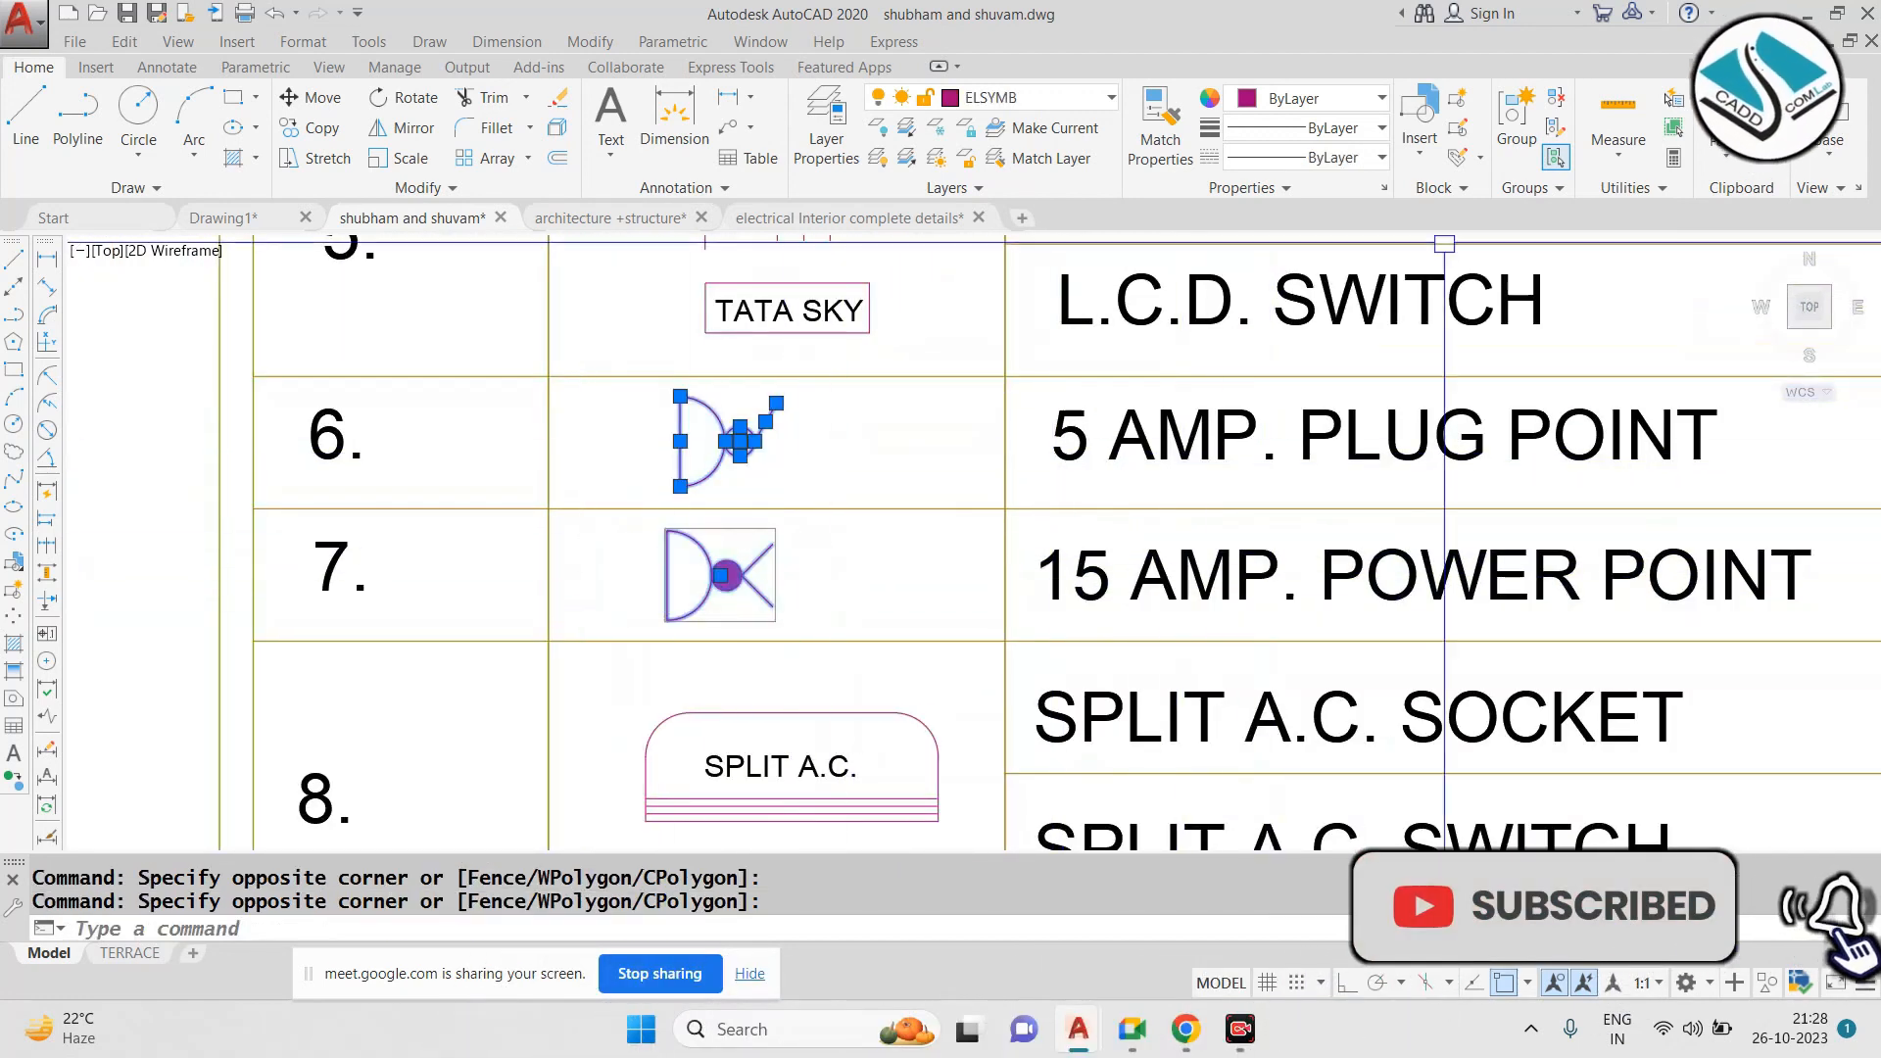
left_click(1517, 110)
Copy the grouped plug and power point symbols onto the cabinet along the bedroom wall beside door D2
left_click(791, 554)
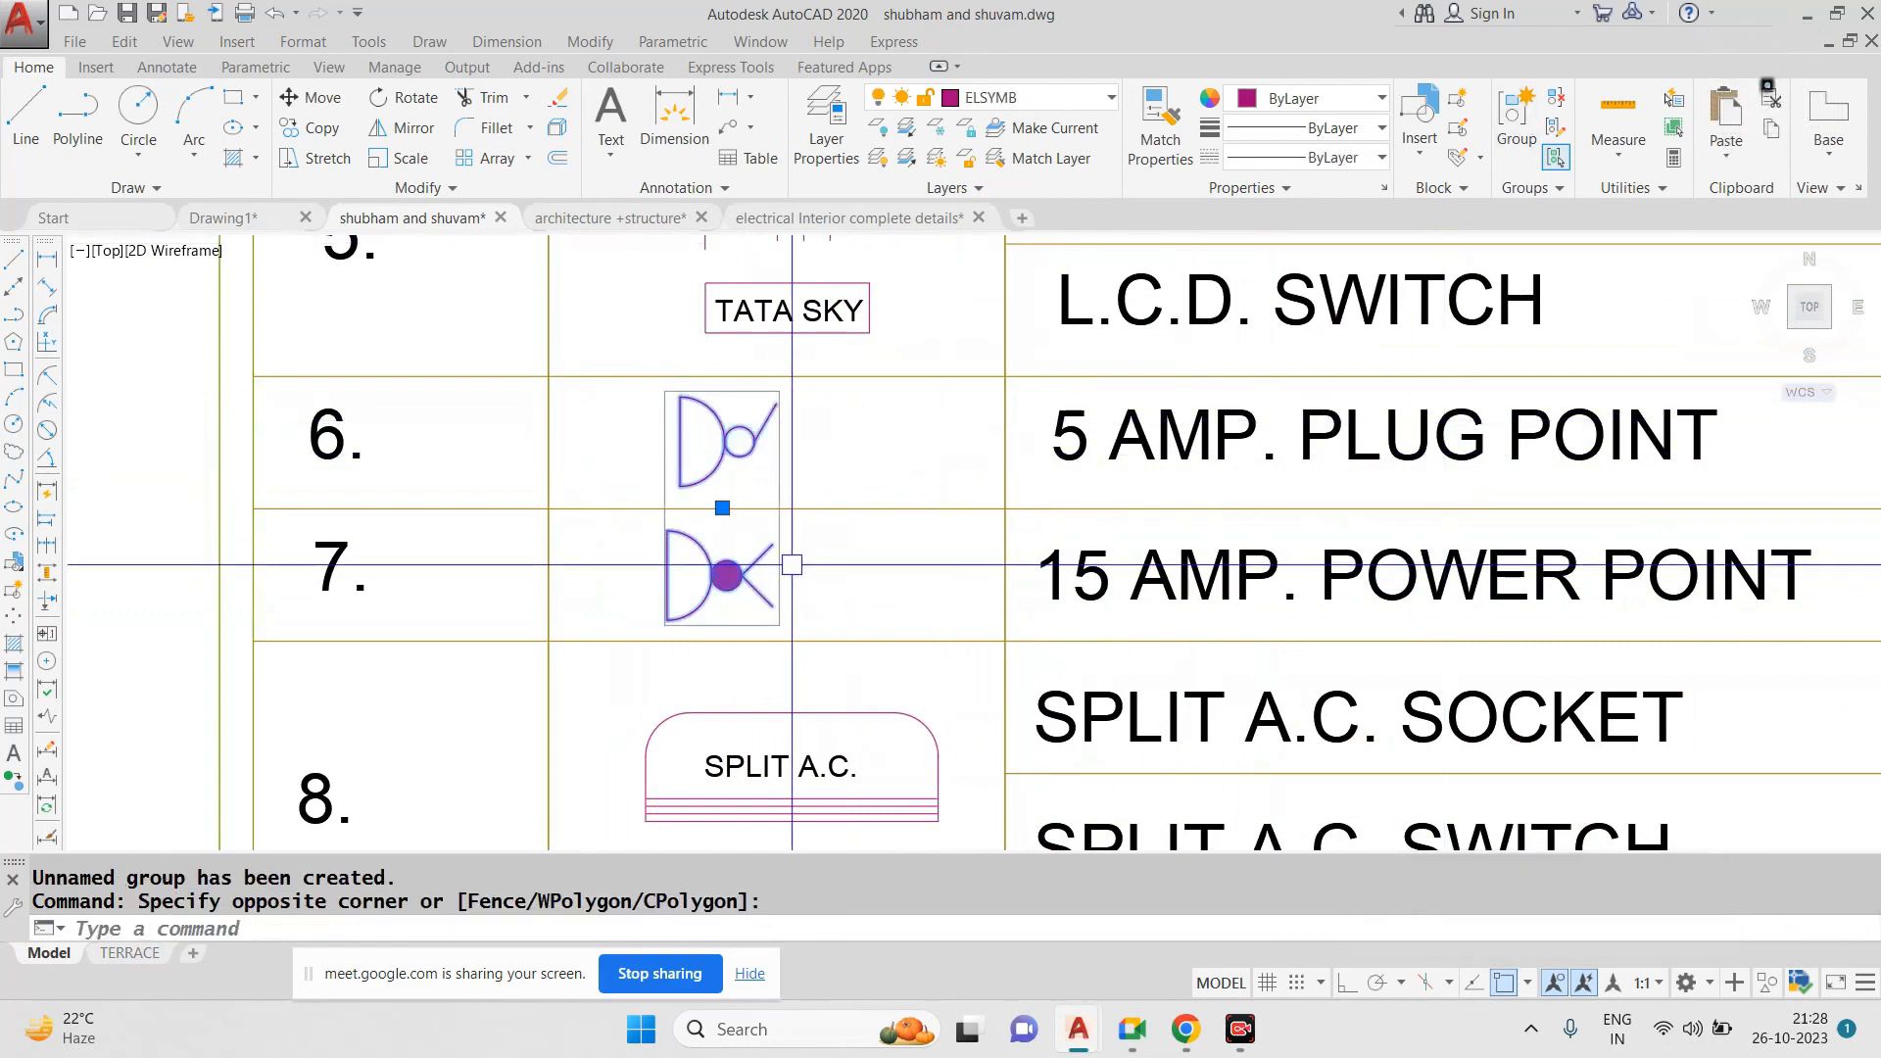
type("co")
key("Return")
left_click(742, 529)
scroll(742, 528, "down", 6)
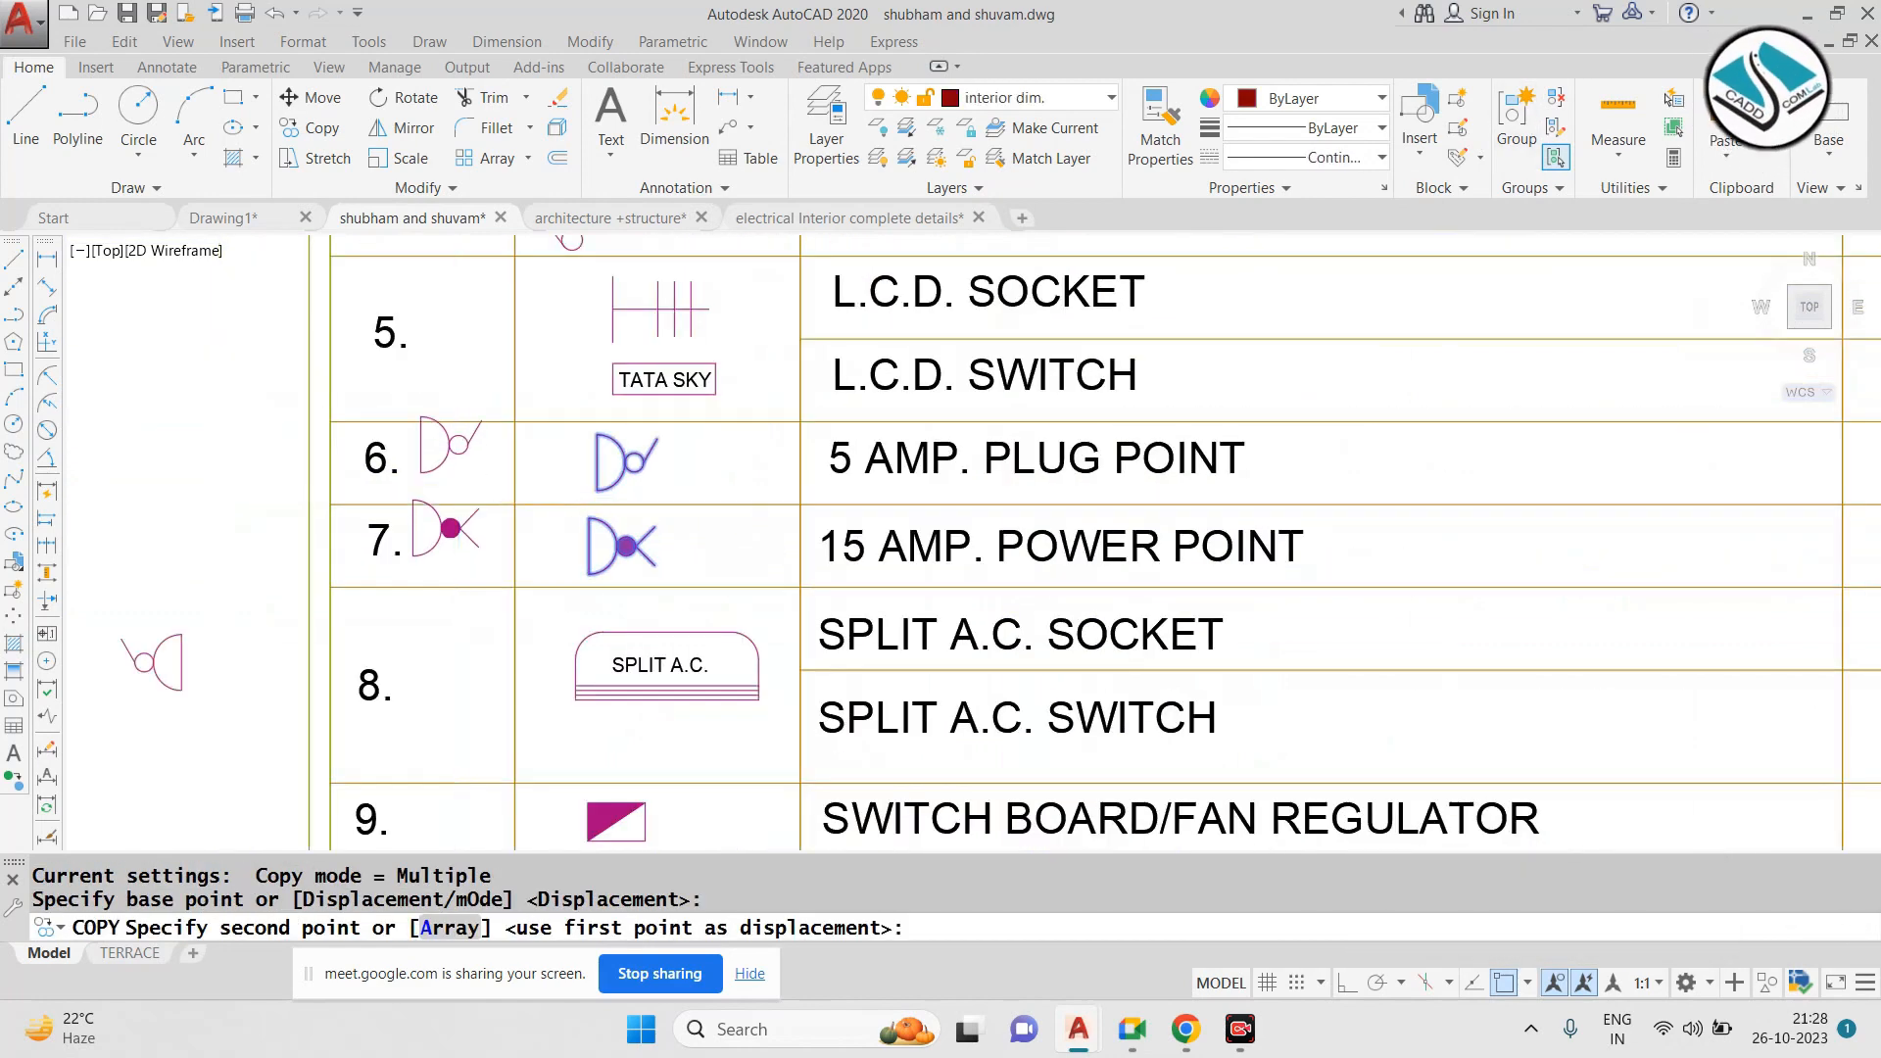
scroll(1278, 435, "up", 5)
scroll(1279, 435, "up", 4)
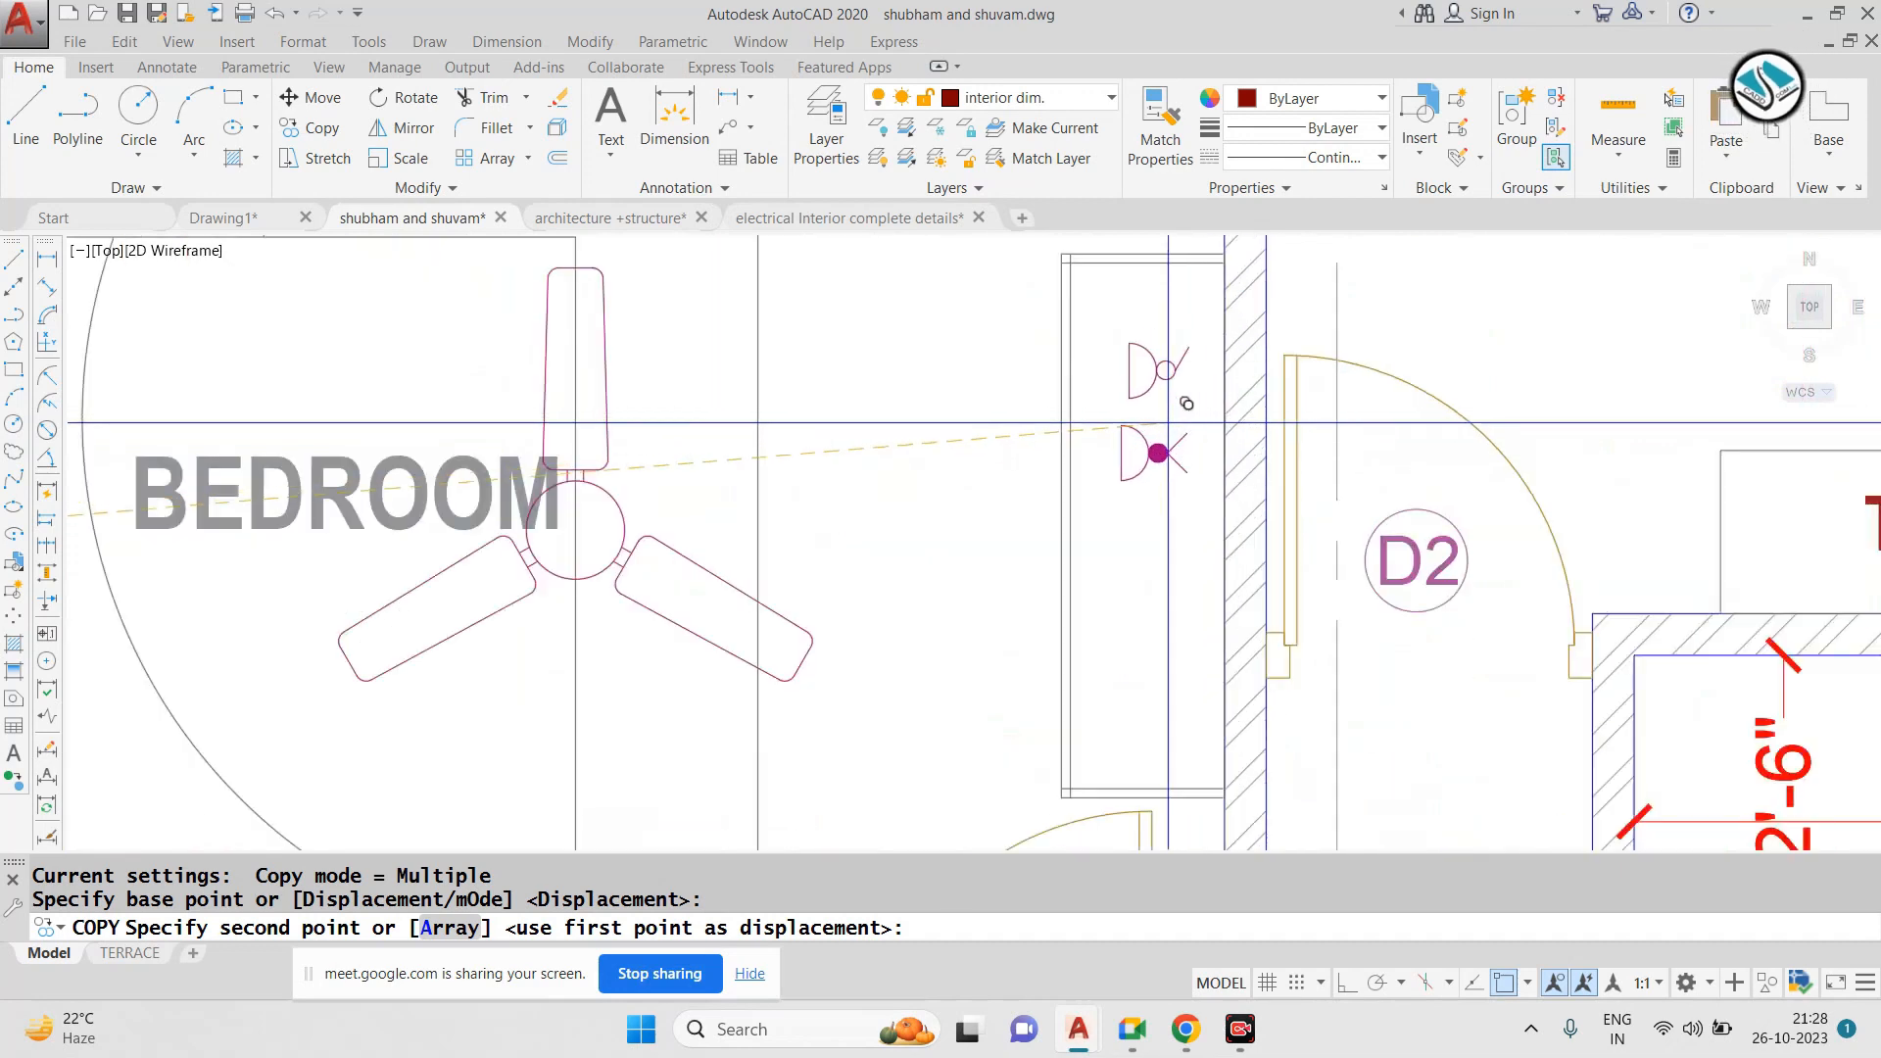
left_click(1097, 524)
key("Escape")
Mirror the copied plug and power point pair about a vertical line with Ortho on, keeping the source objects
left_click(1087, 546)
left_click(1158, 388)
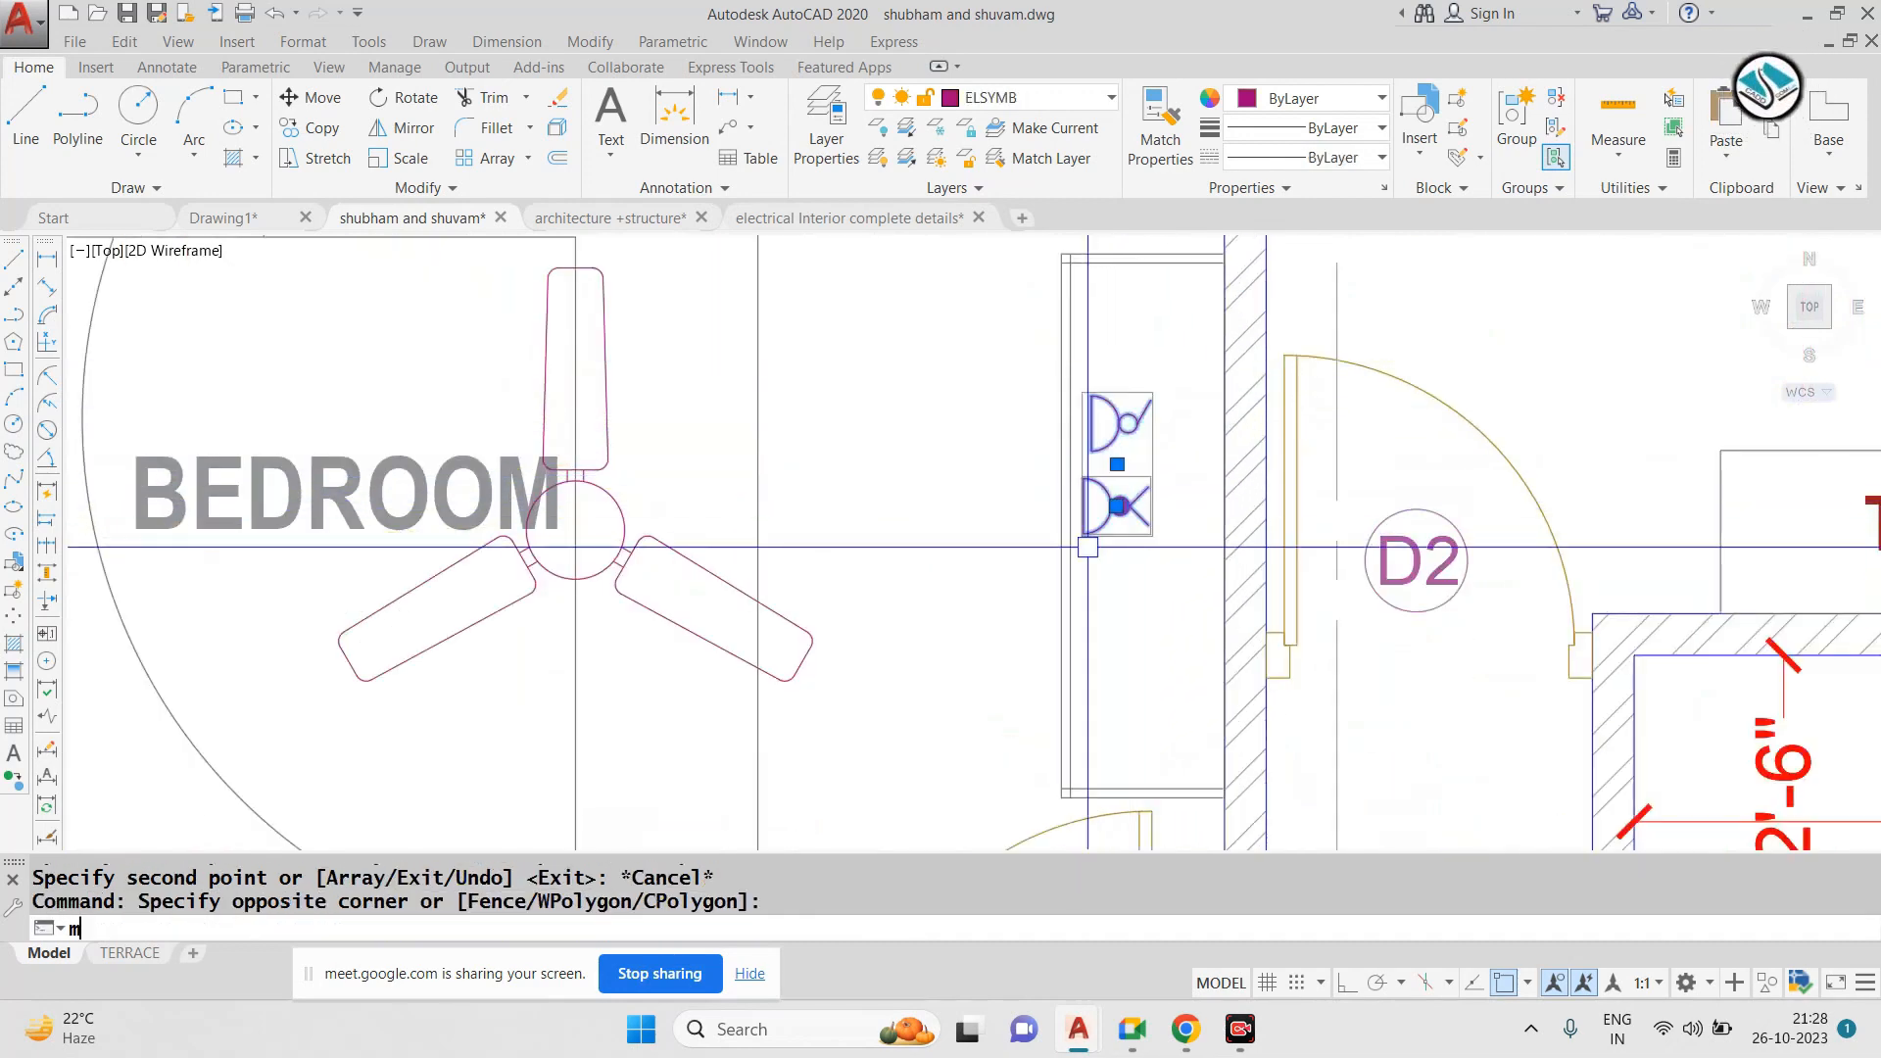
type("mi")
key("Return")
left_click(985, 395)
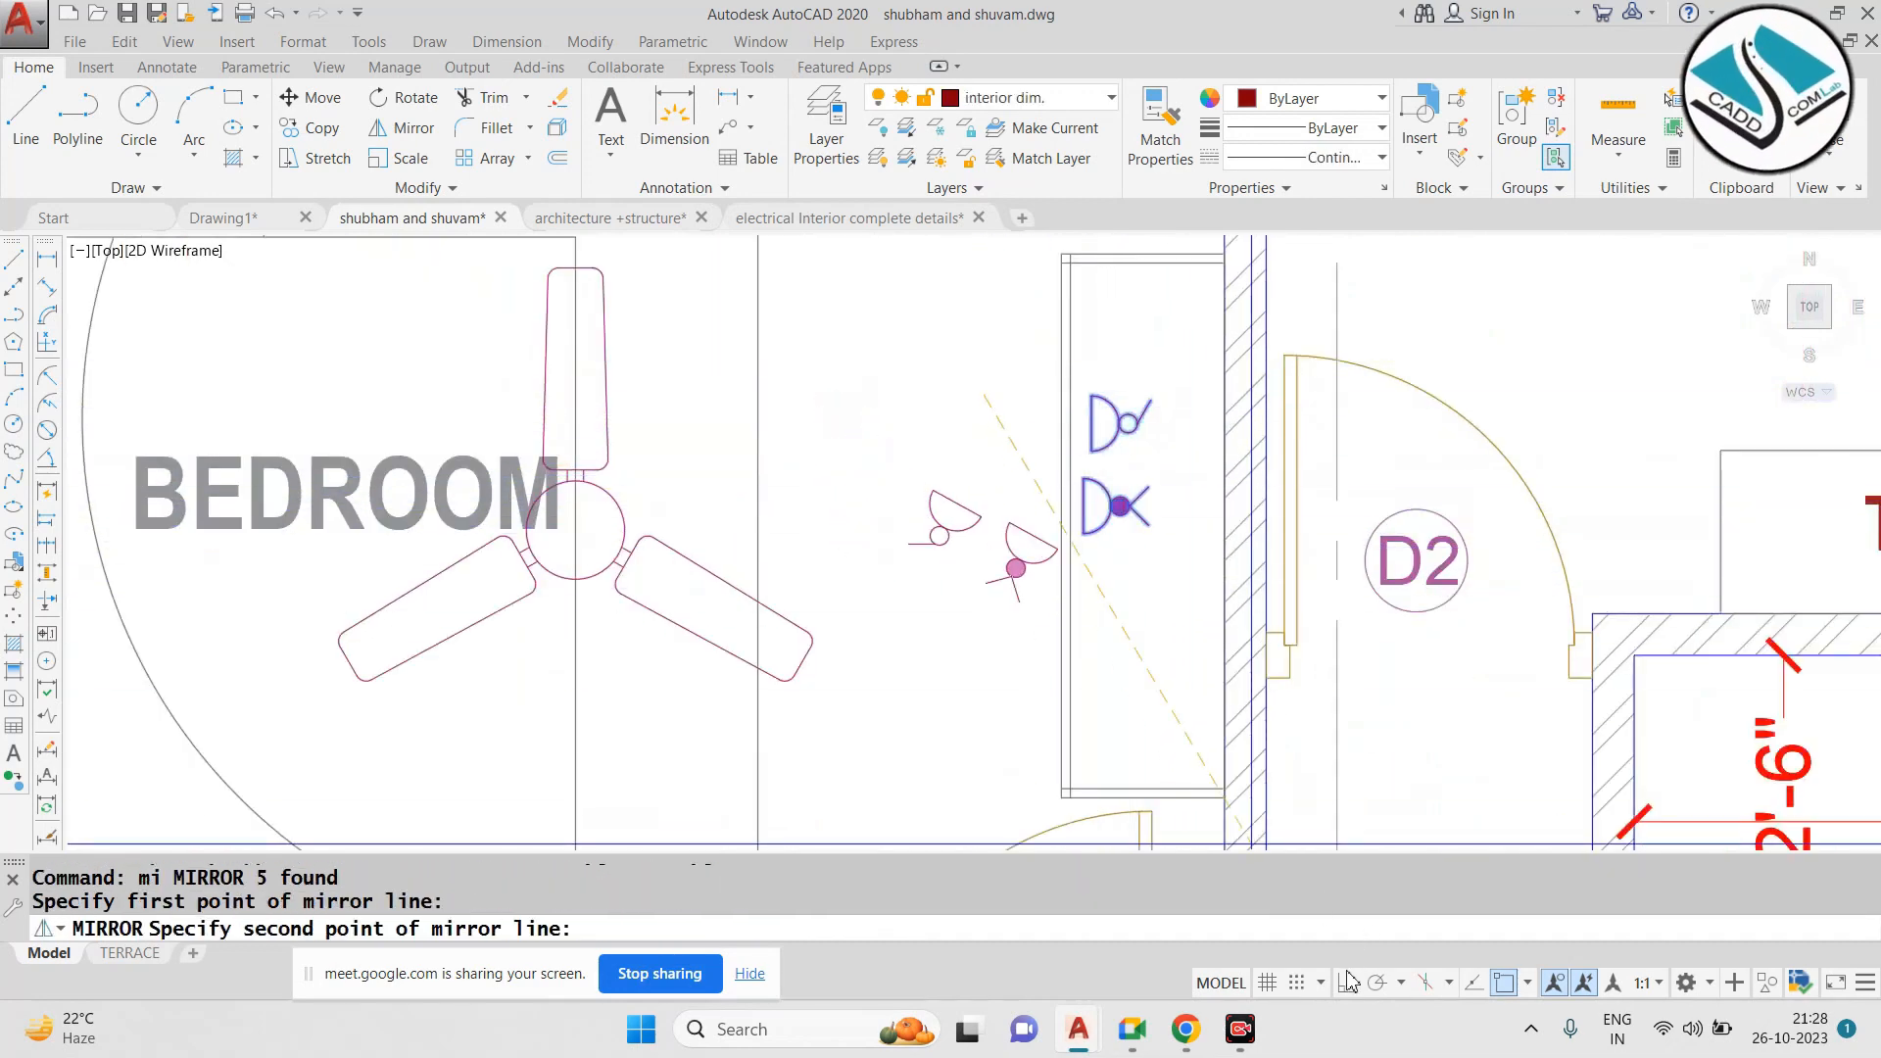
left_click(1347, 982)
left_click(1127, 745)
key("Return")
Erase the original unmirrored plug and power point pair from the bedroom cabinet
left_click(1112, 537)
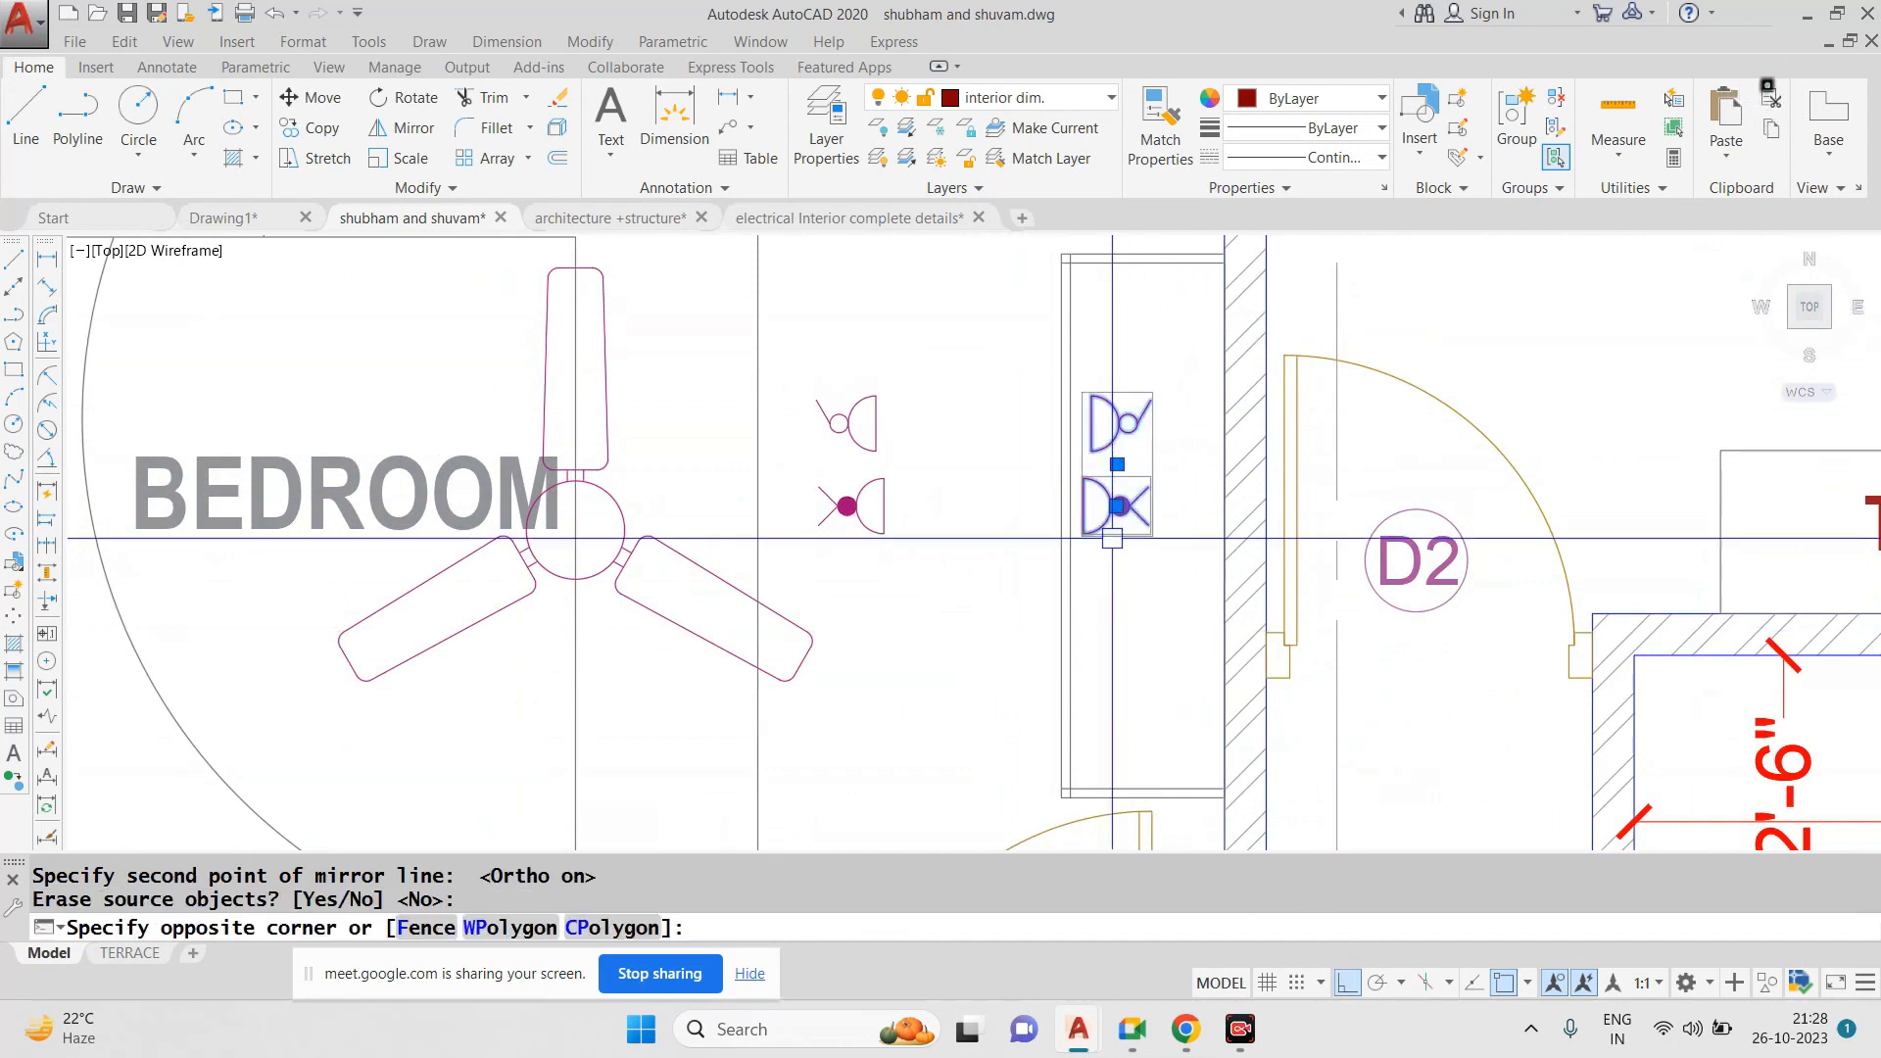
type("e")
key("space")
left_click(895, 385)
left_click(815, 527)
key("space")
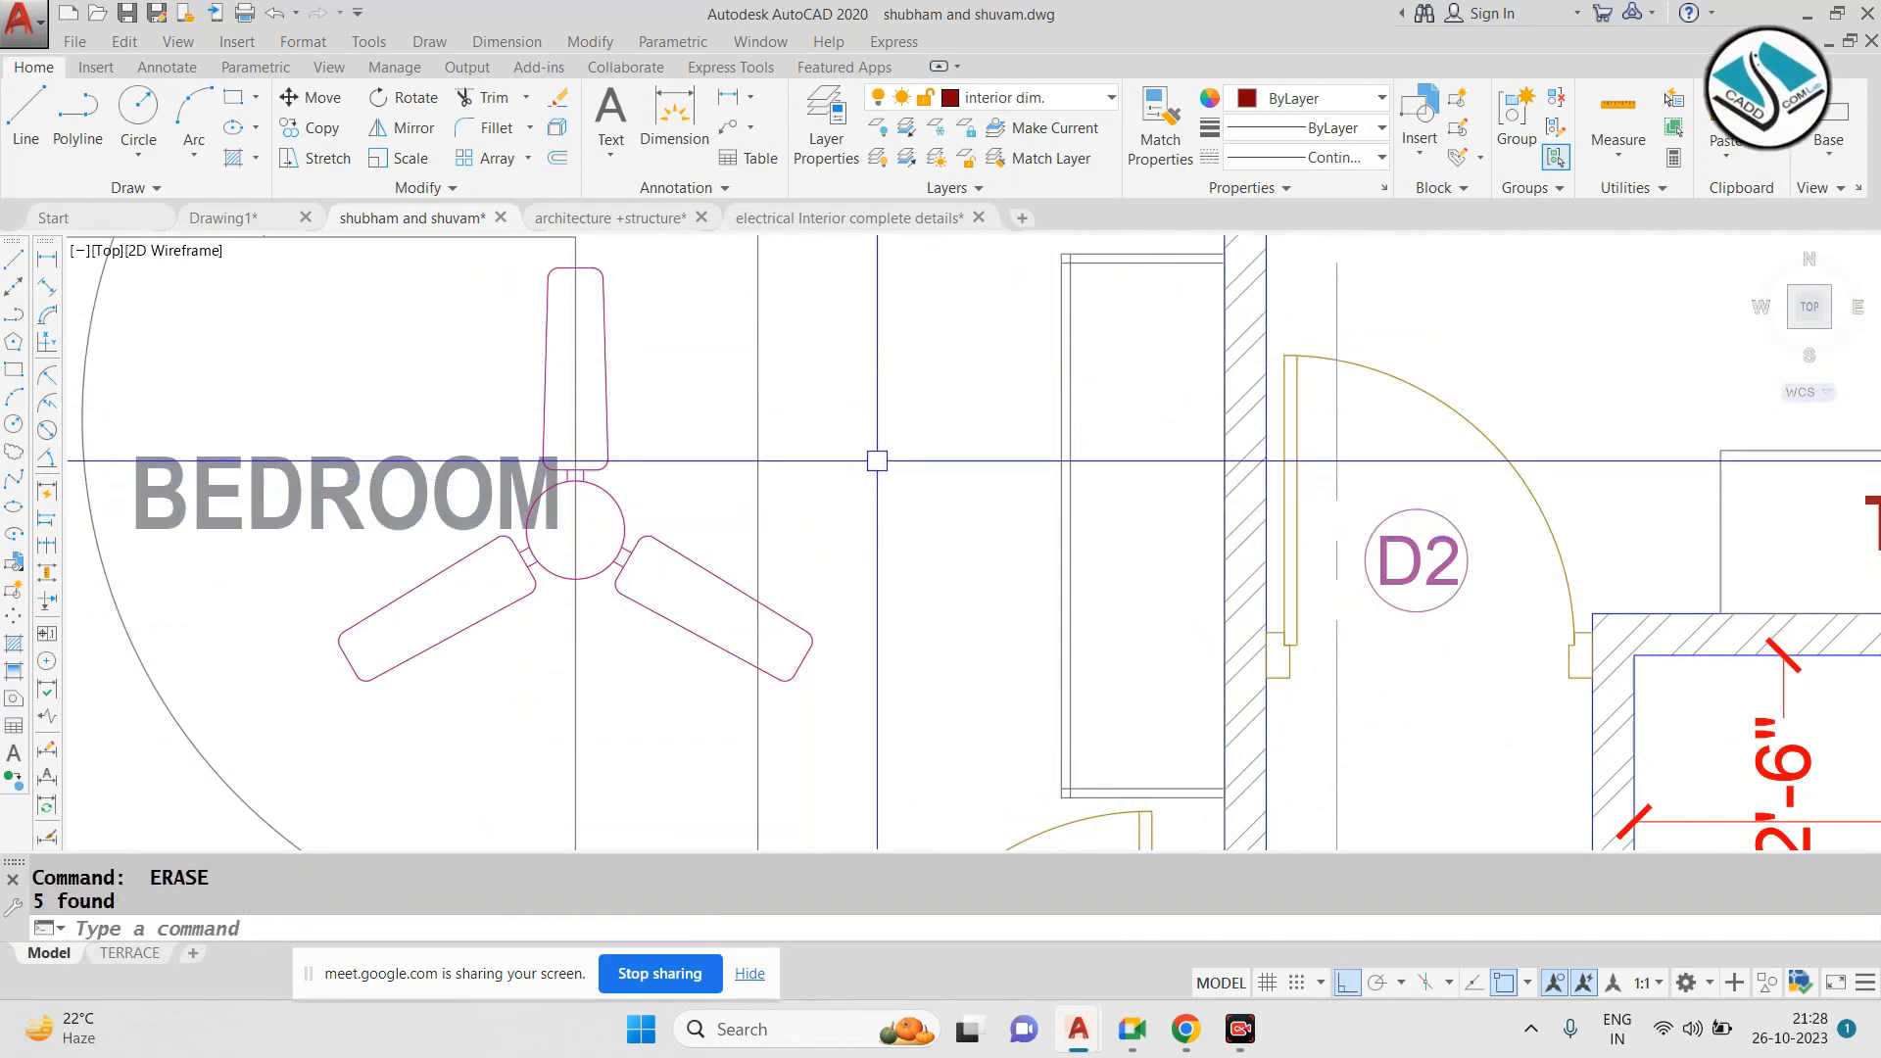
Move the mirrored plug and power point pair horizontally onto the face of the bedroom wall beside door D2
left_click(928, 399)
left_click(803, 524)
type("m")
key("space")
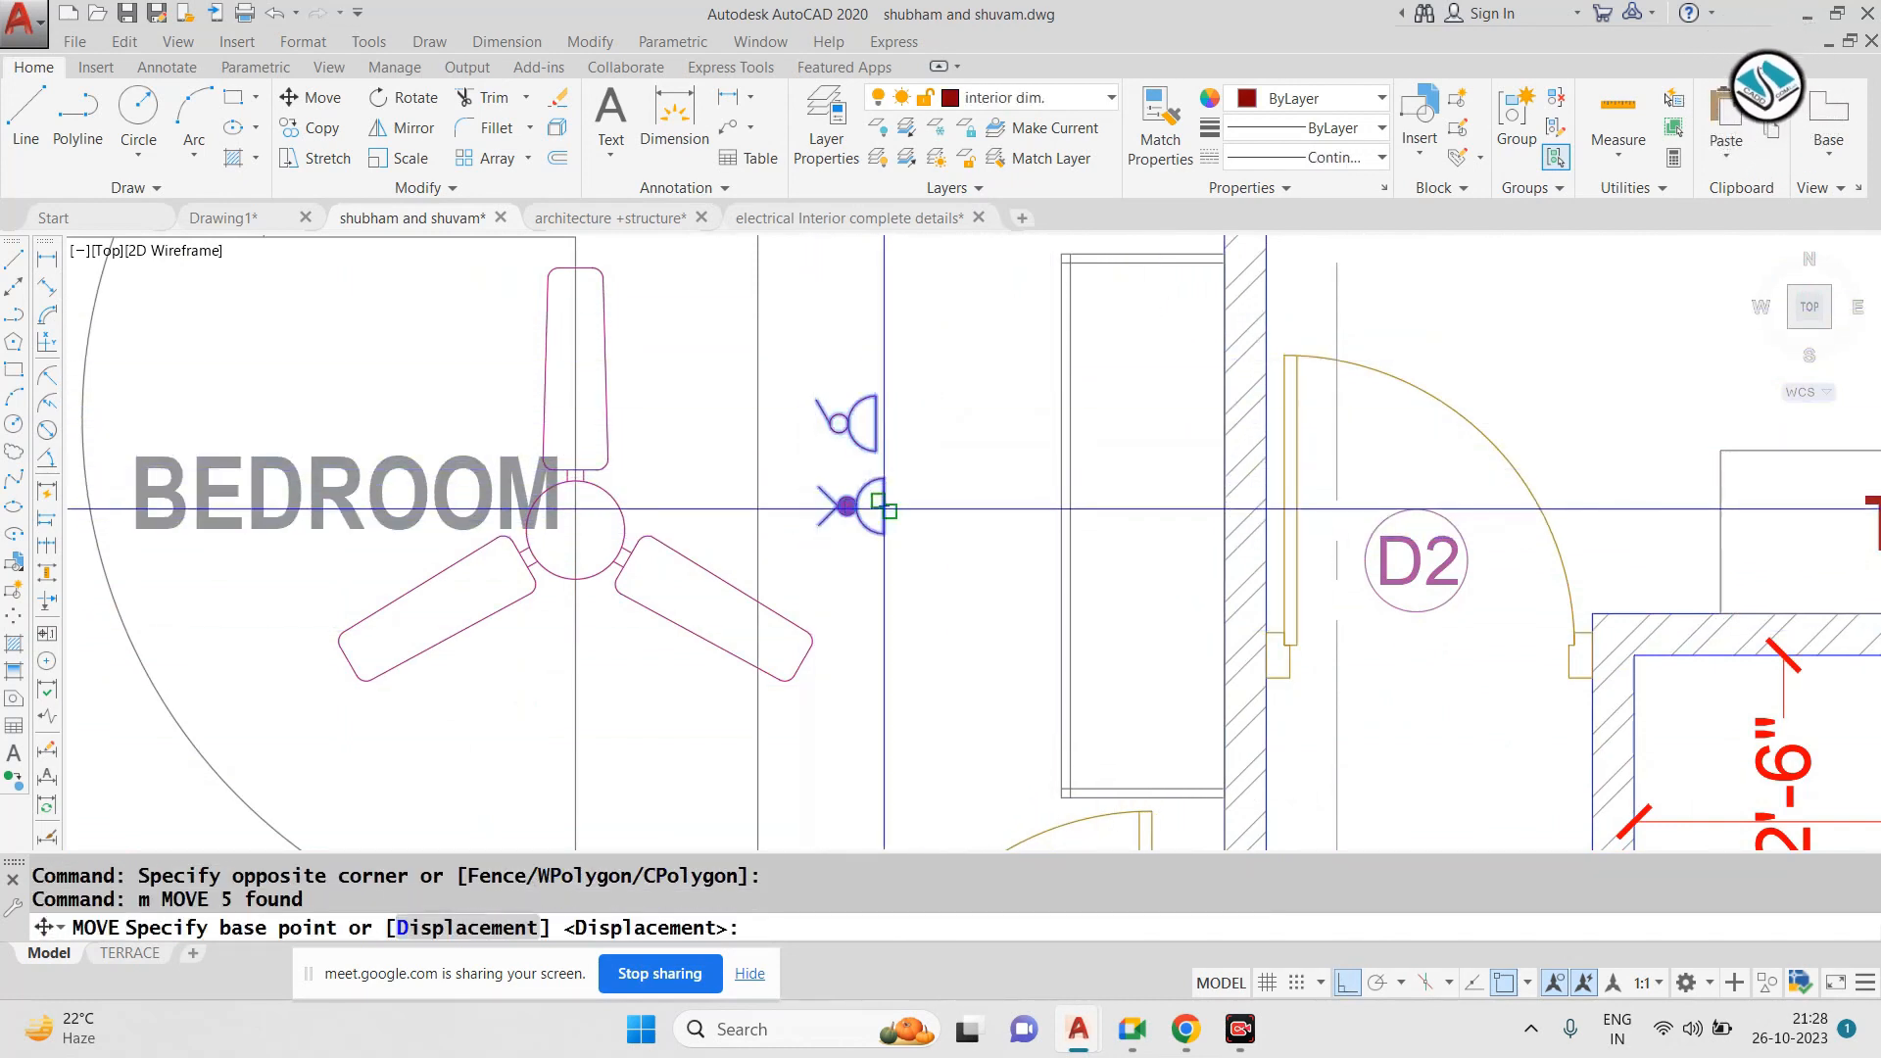
left_click(885, 509)
left_click(1223, 508)
scroll(1218, 407, "up", 2)
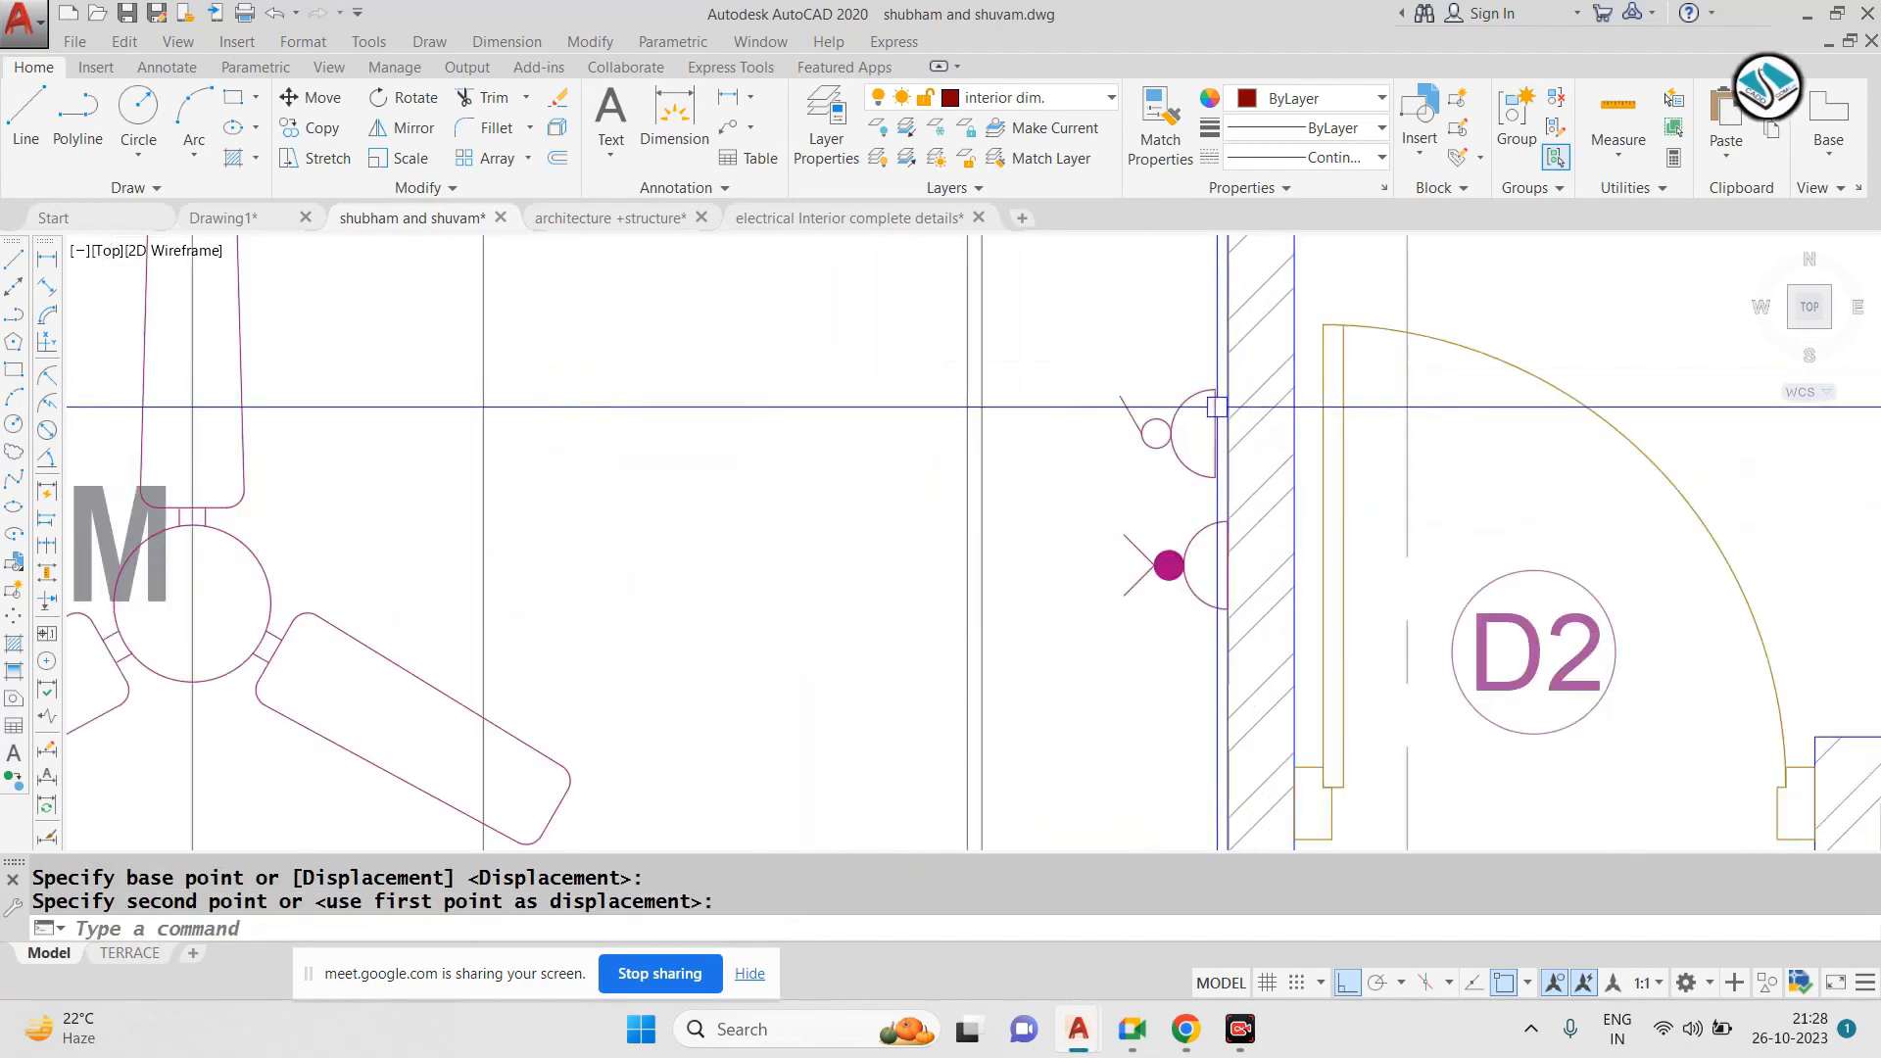
Examine the electrical symbols in the reference plan's upper bedrooms and around the O.T.S. against the legend
scroll(1237, 379, "down", 6)
key("Escape")
scroll(1288, 379, "down", 4)
middle_click_drag(597, 443, 1101, 448)
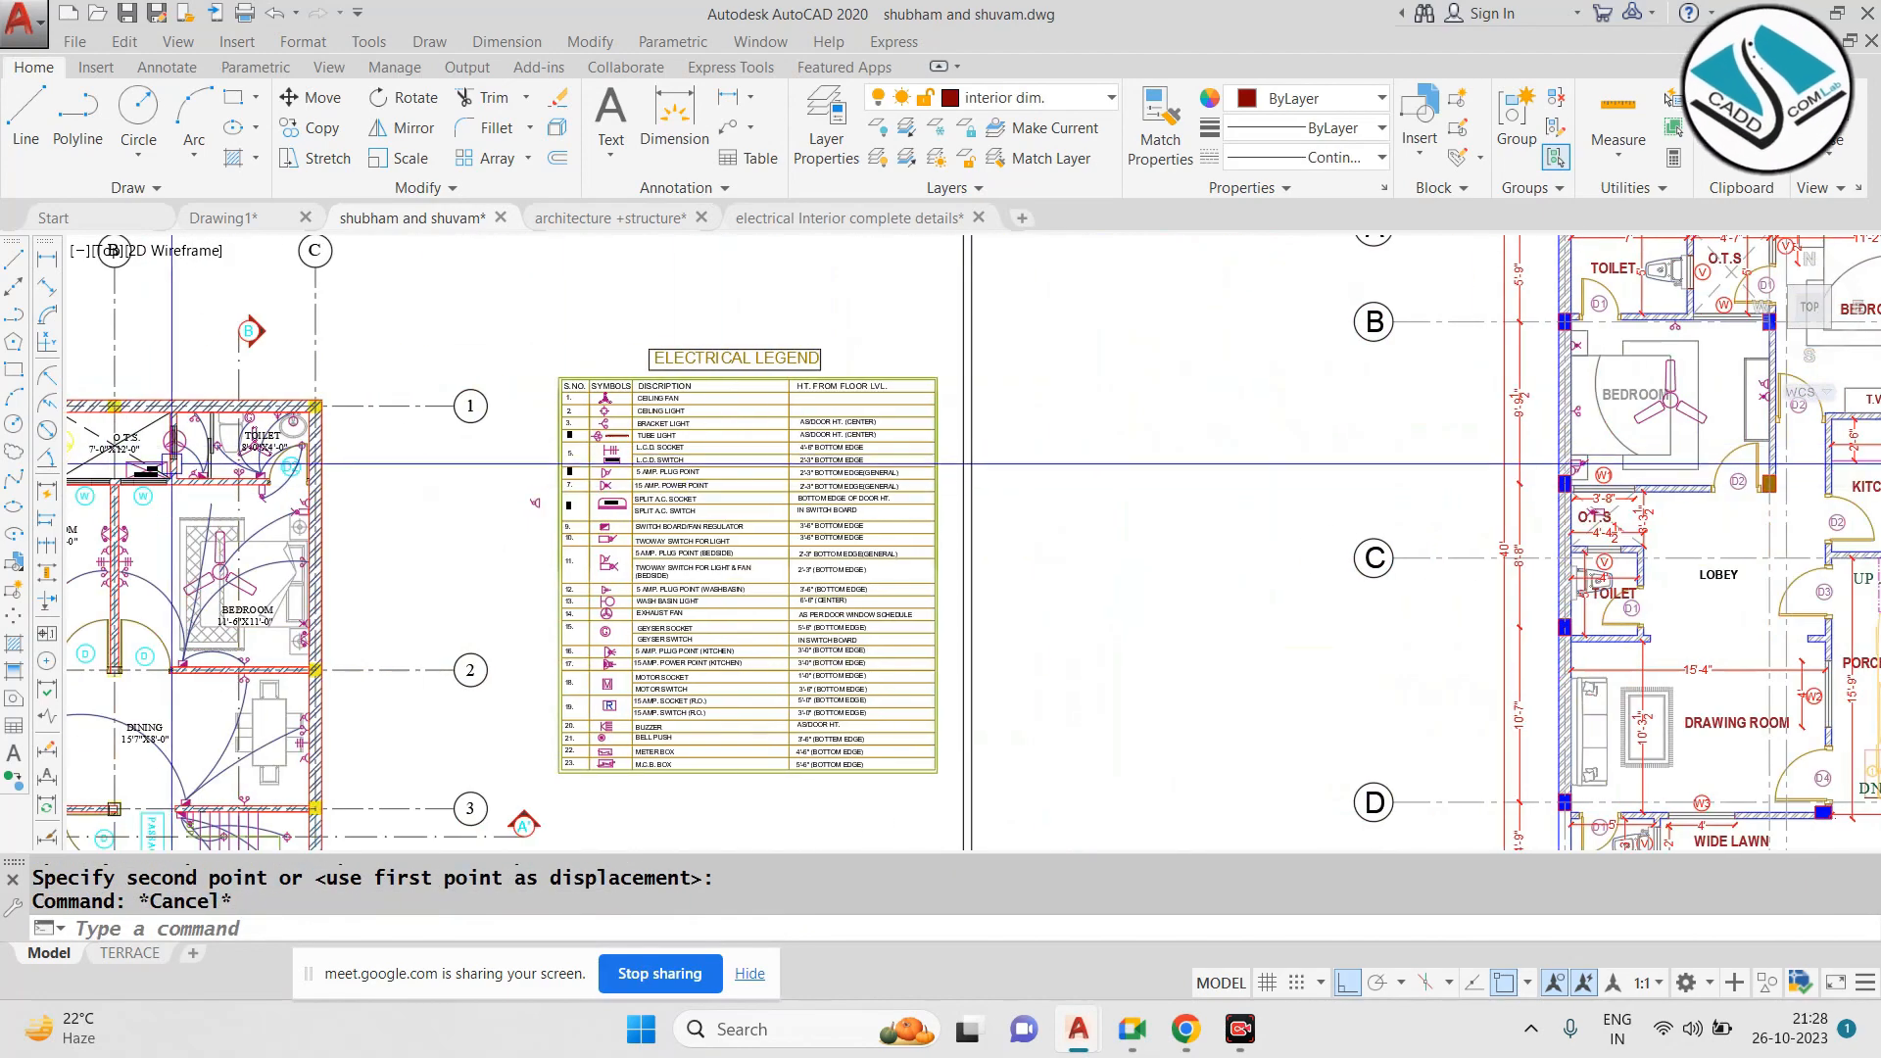
middle_click_drag(172, 464, 598, 346)
scroll(603, 348, "up", 5)
scroll(558, 377, "down", 3)
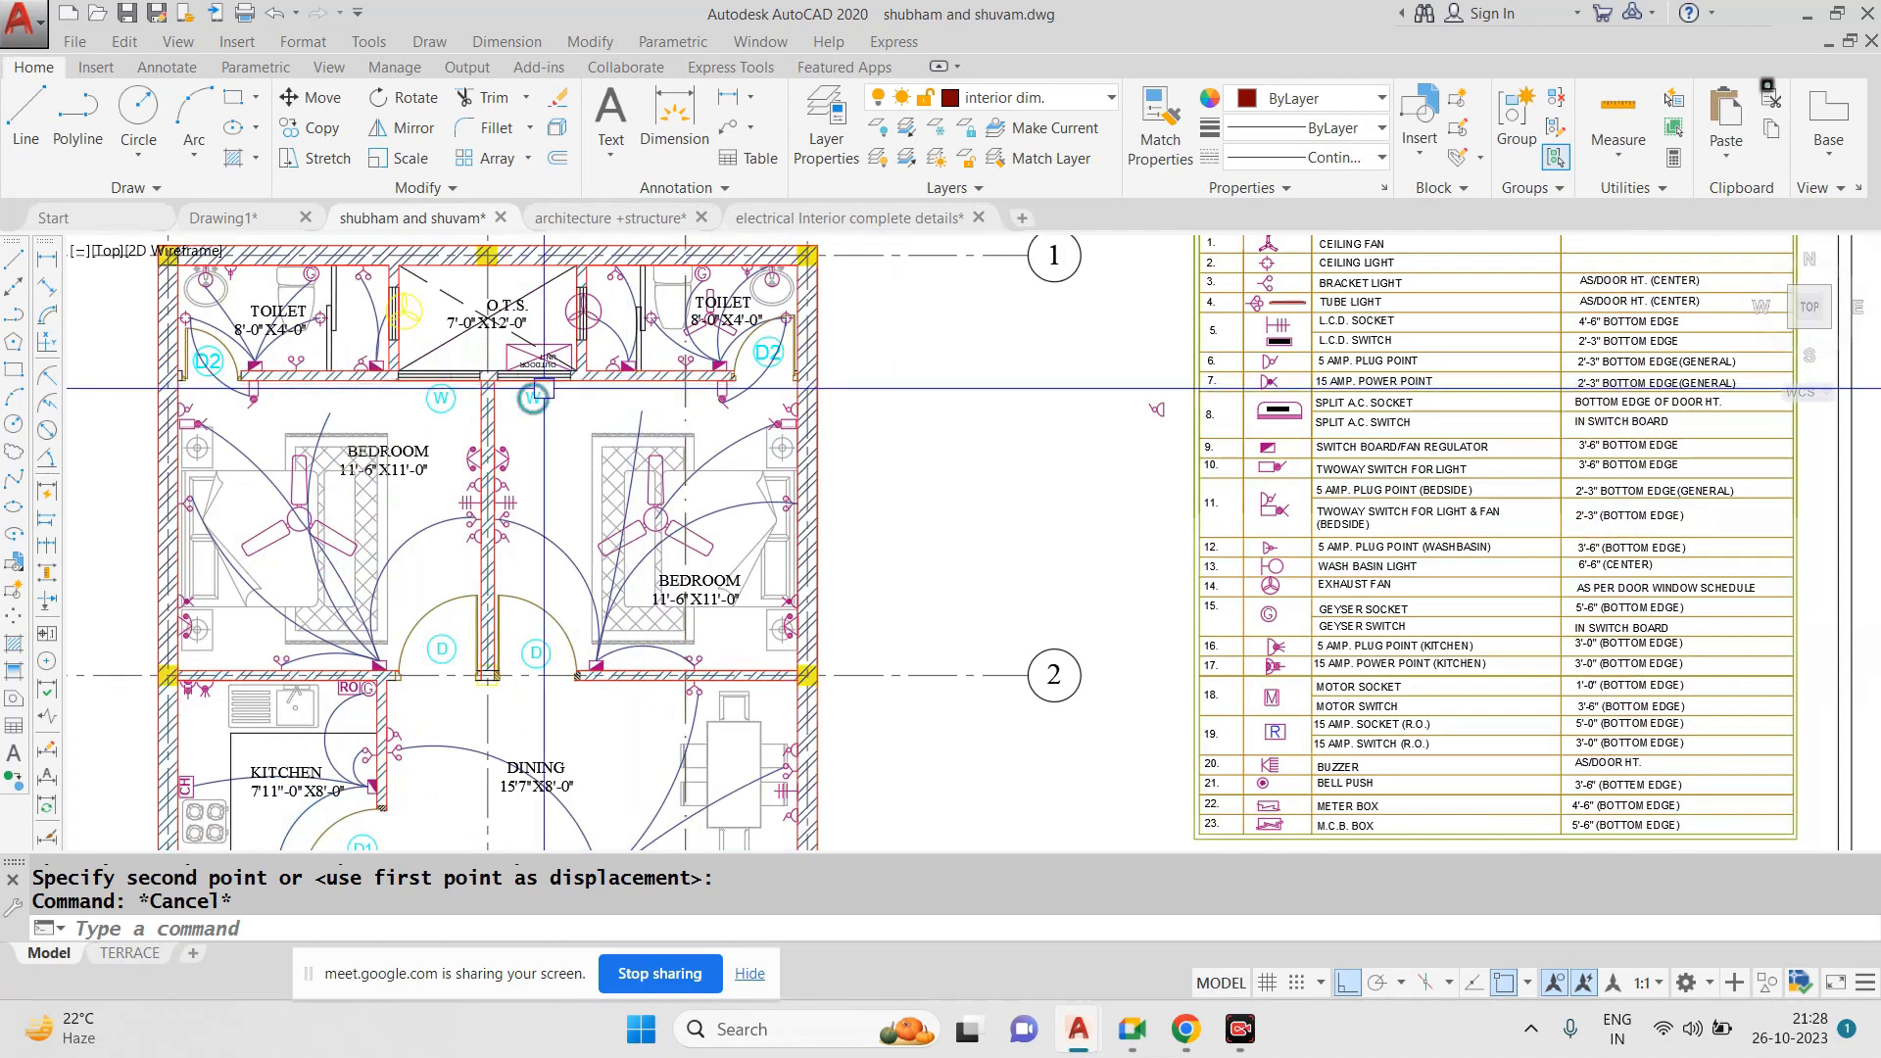
Copy the SPLIT A.C. symbol from the plan in the architecture +structure drawing
left_click(610, 218)
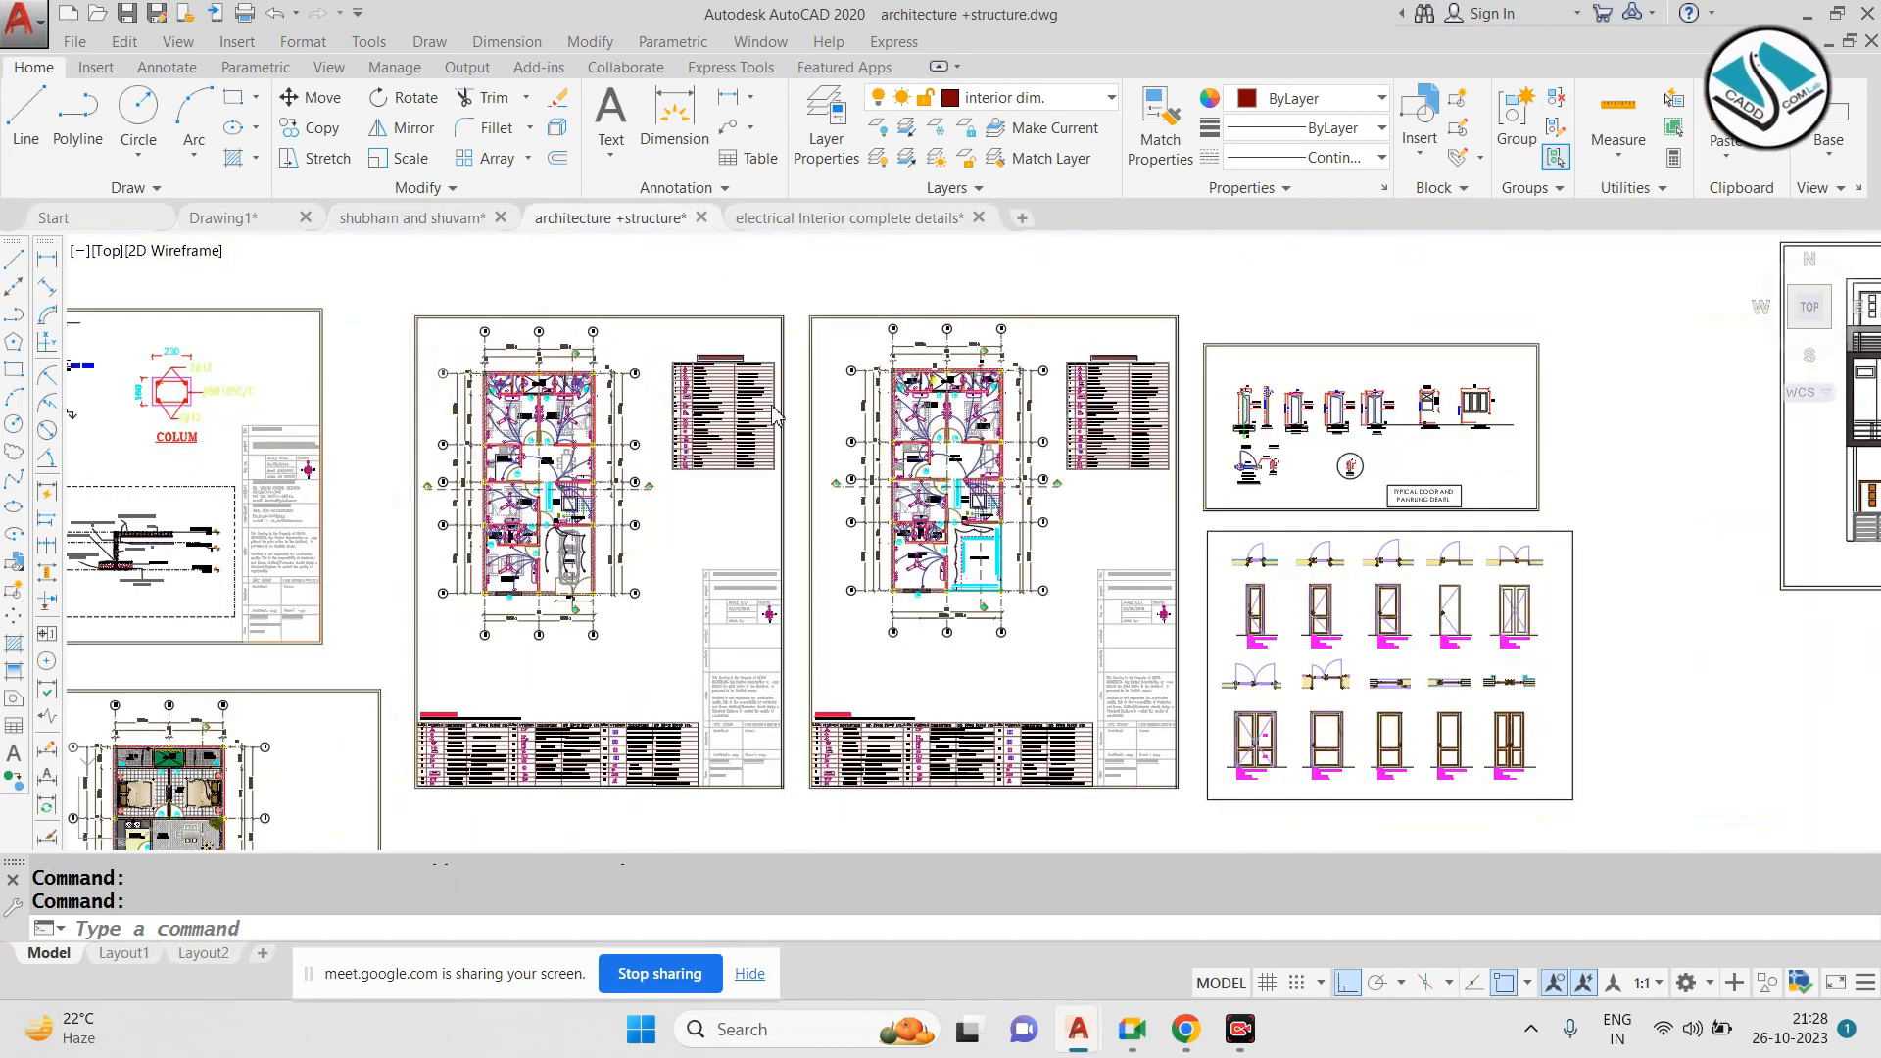
scroll(931, 438, "up", 6)
mouse_move(882, 404)
middle_mouse_down()
mouse_move(852, 525)
mouse_move(749, 608)
middle_mouse_up()
scroll(1072, 358, "up", 8)
key("Escape")
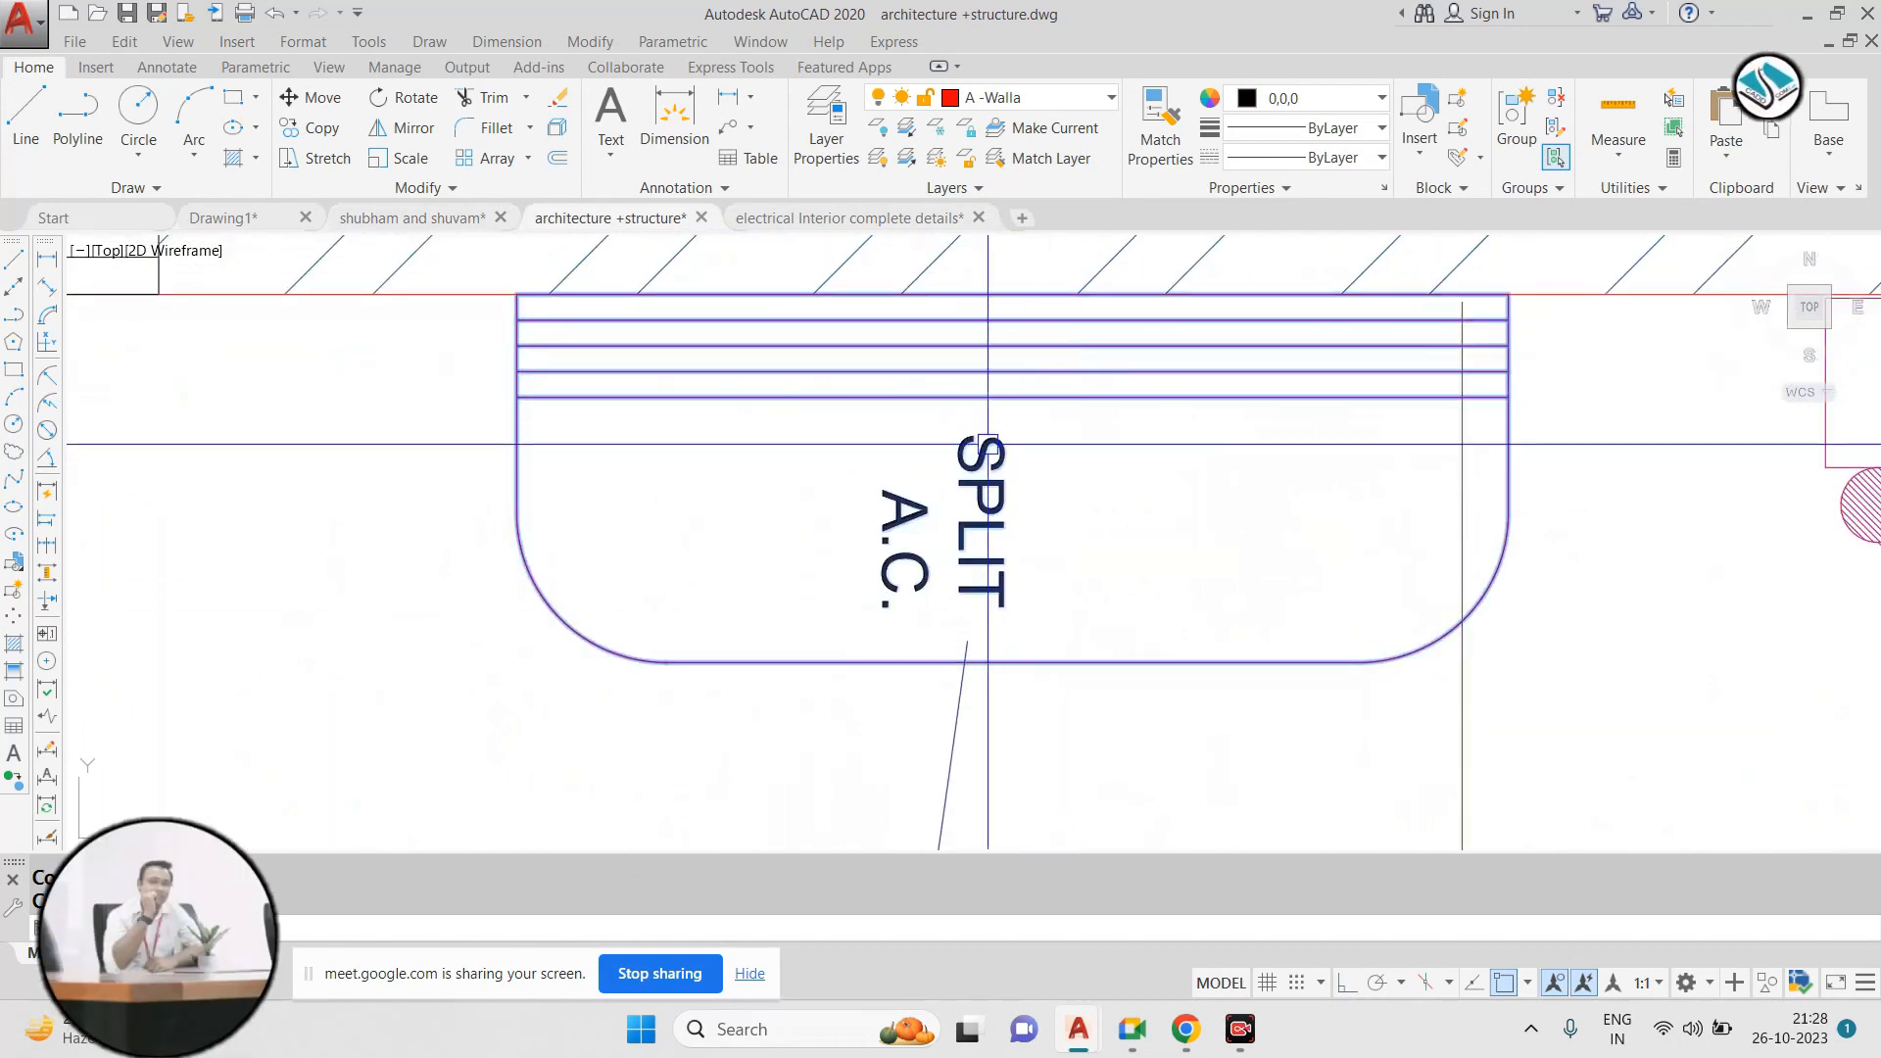
Paste the copied SPLIT A.C. symbol into the shubham and shuvam drawing
left_click(396, 220)
scroll(910, 541, "down", 10)
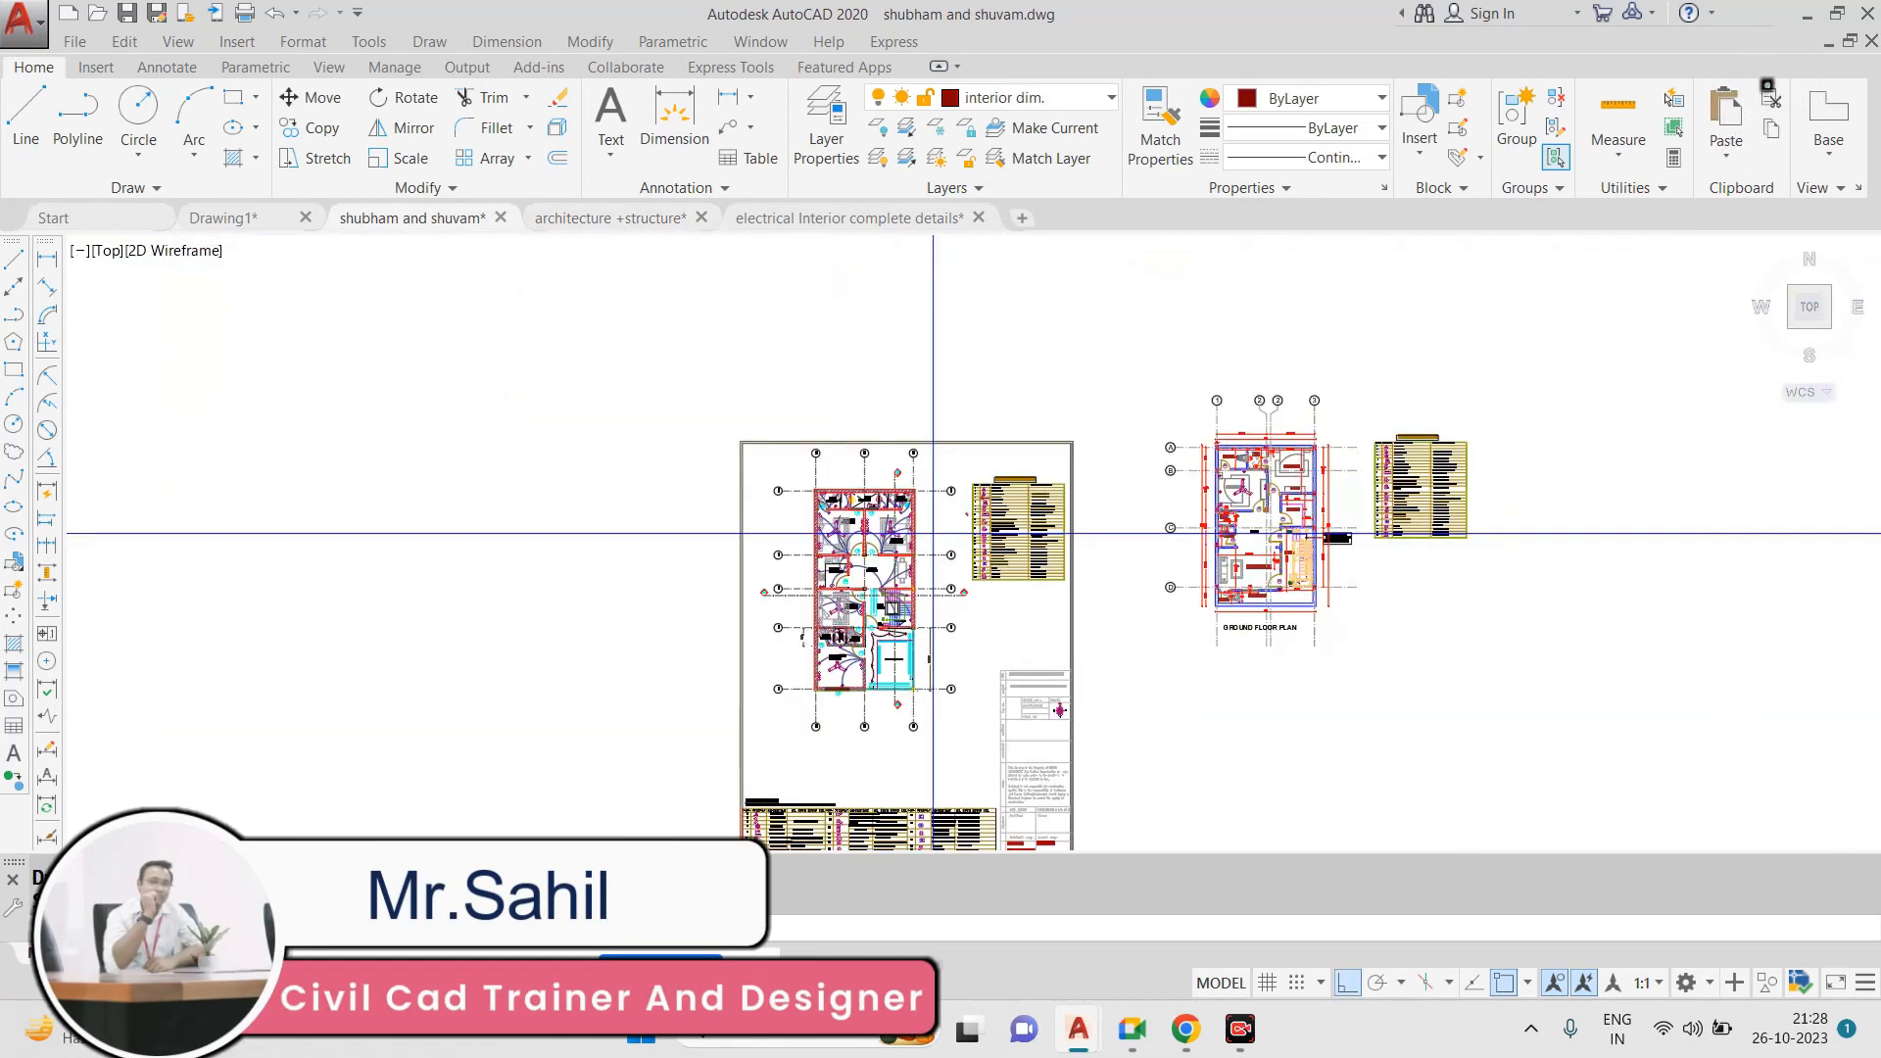
scroll(910, 545, "up", 3)
scroll(910, 545, "up", 10)
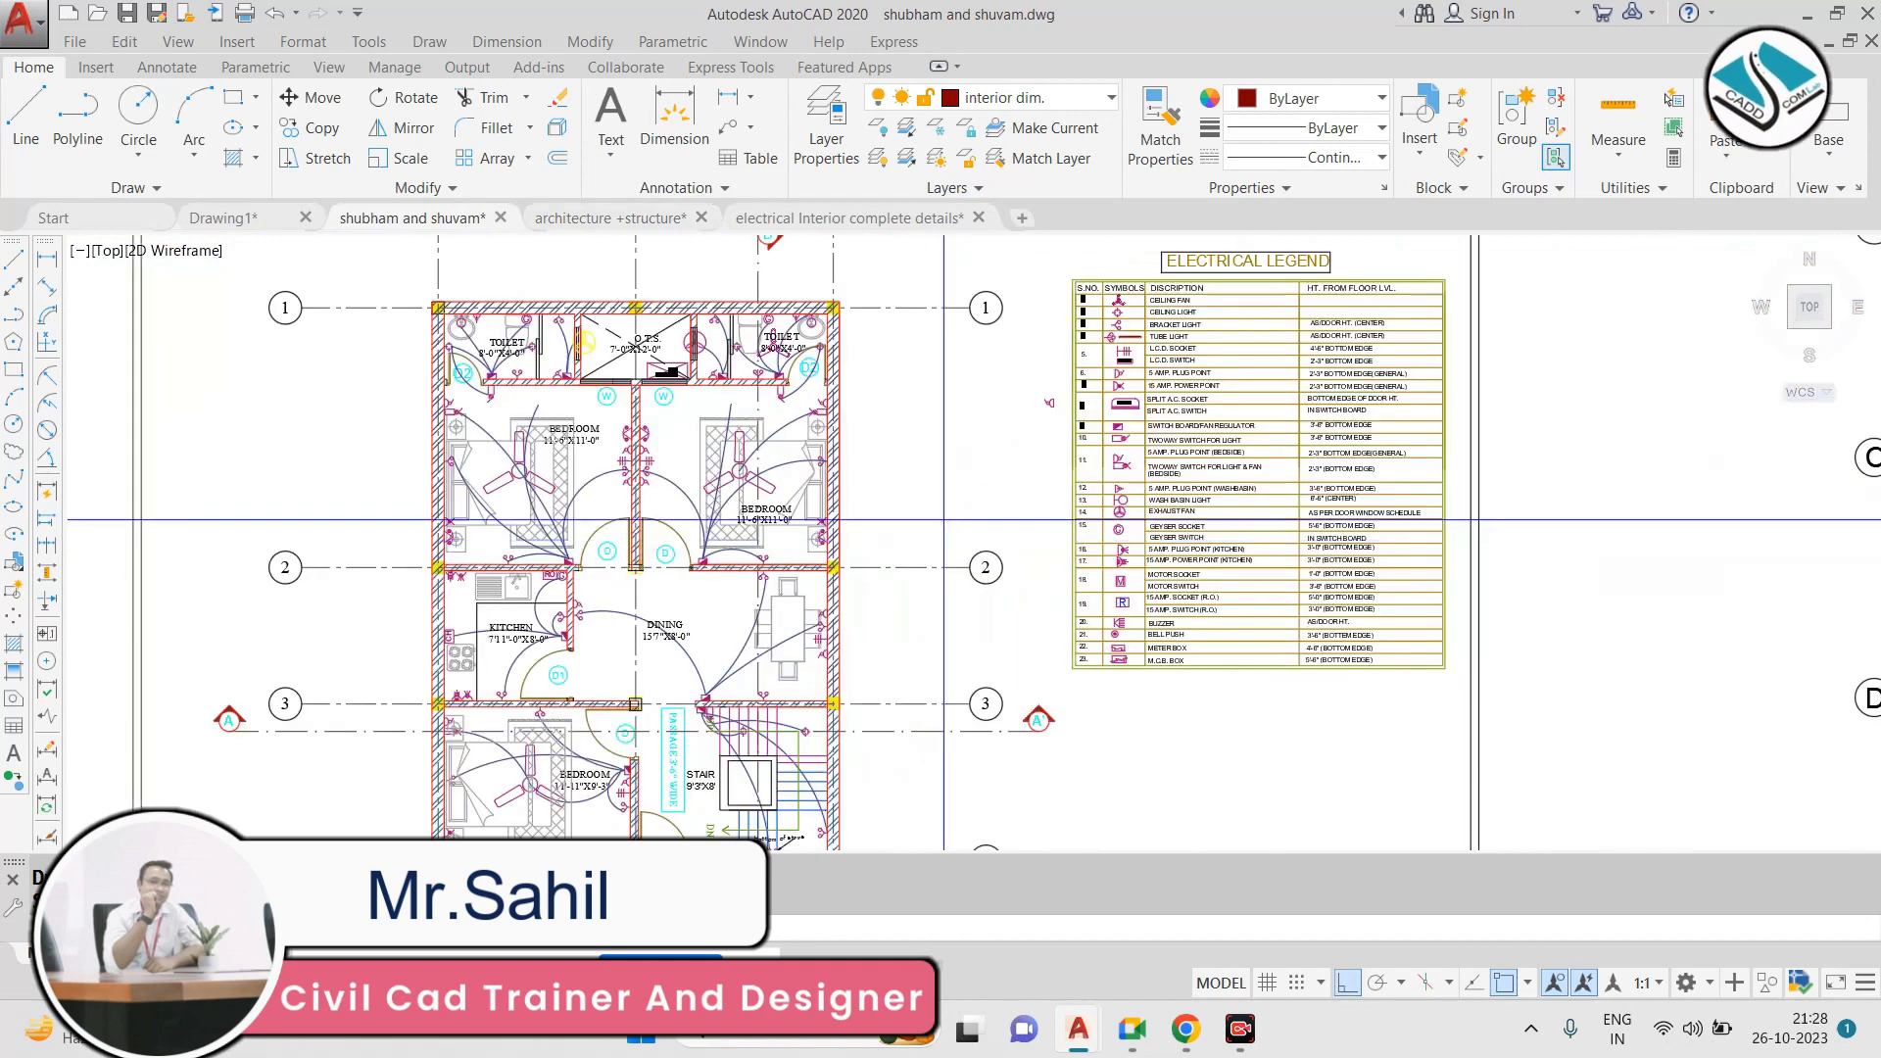
scroll(938, 517, "up", 8)
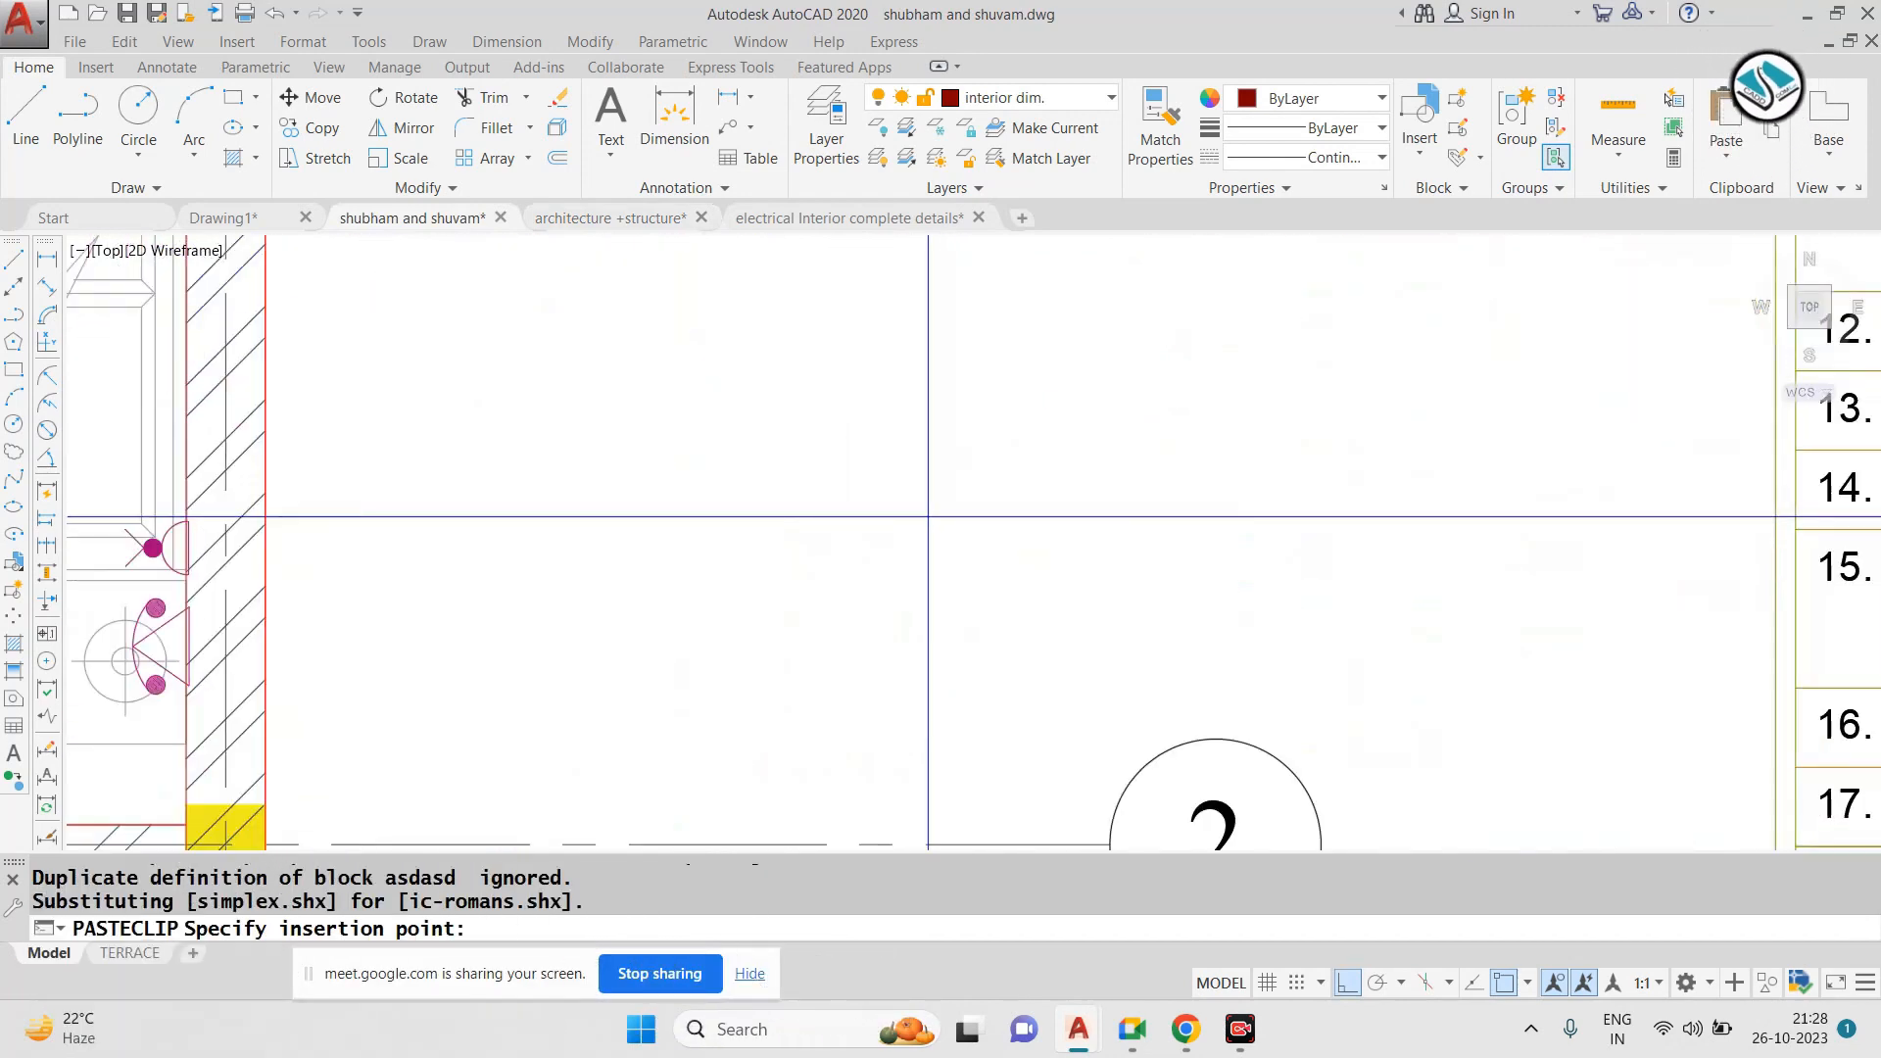
scroll(927, 516, "down", 6)
scroll(926, 516, "down", 4)
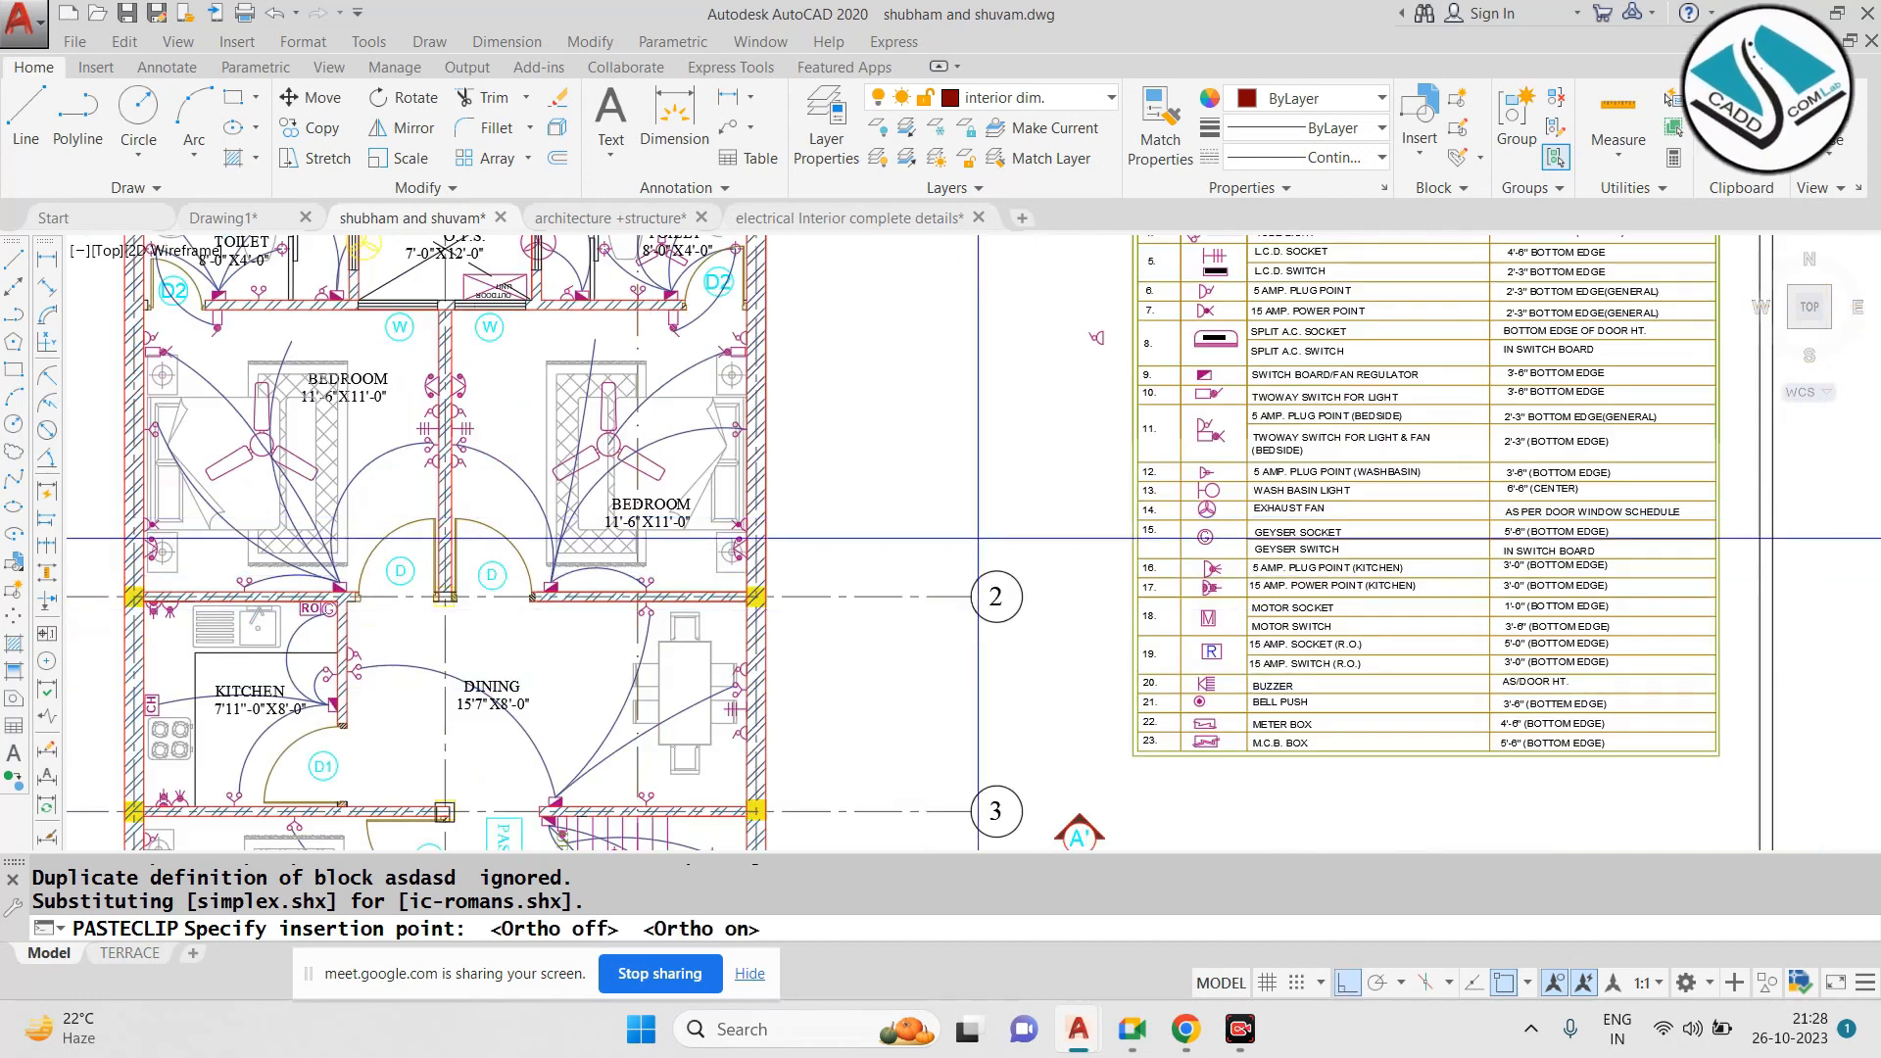
scroll(966, 519, "down", 6)
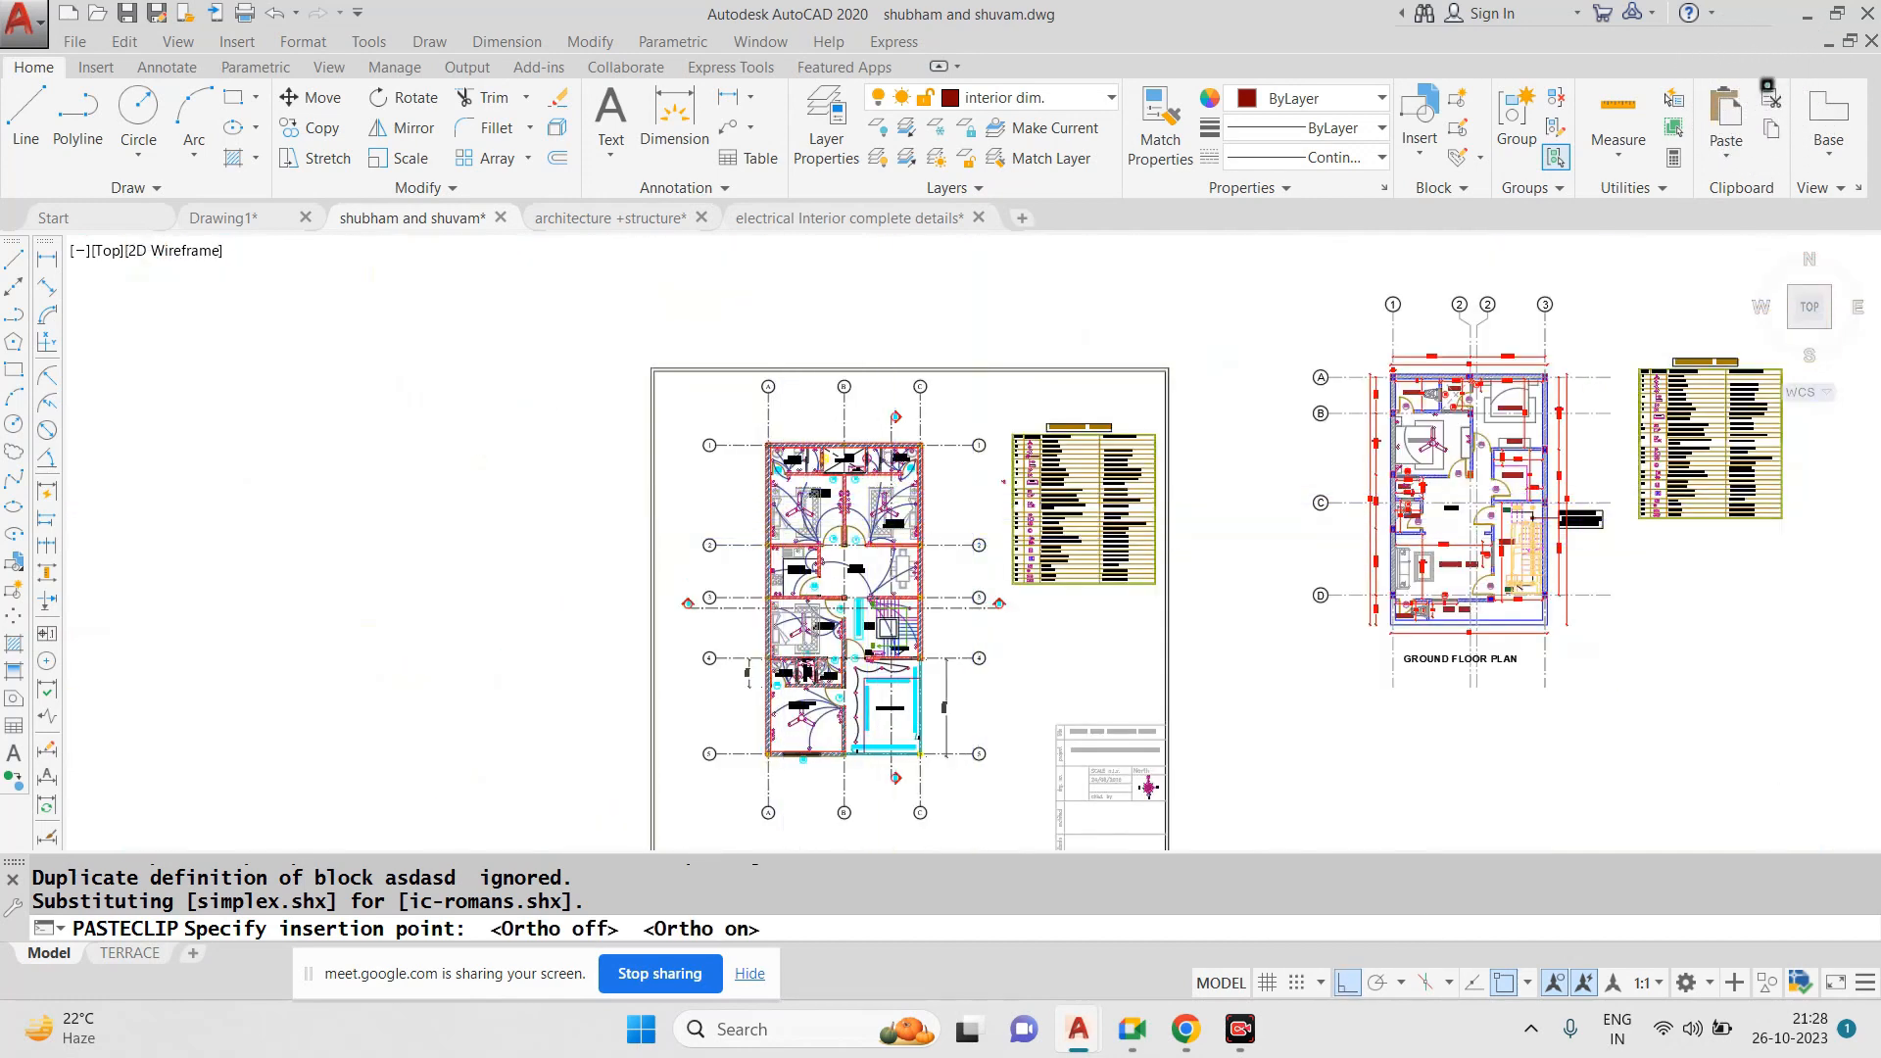
scroll(880, 492, "down", 2)
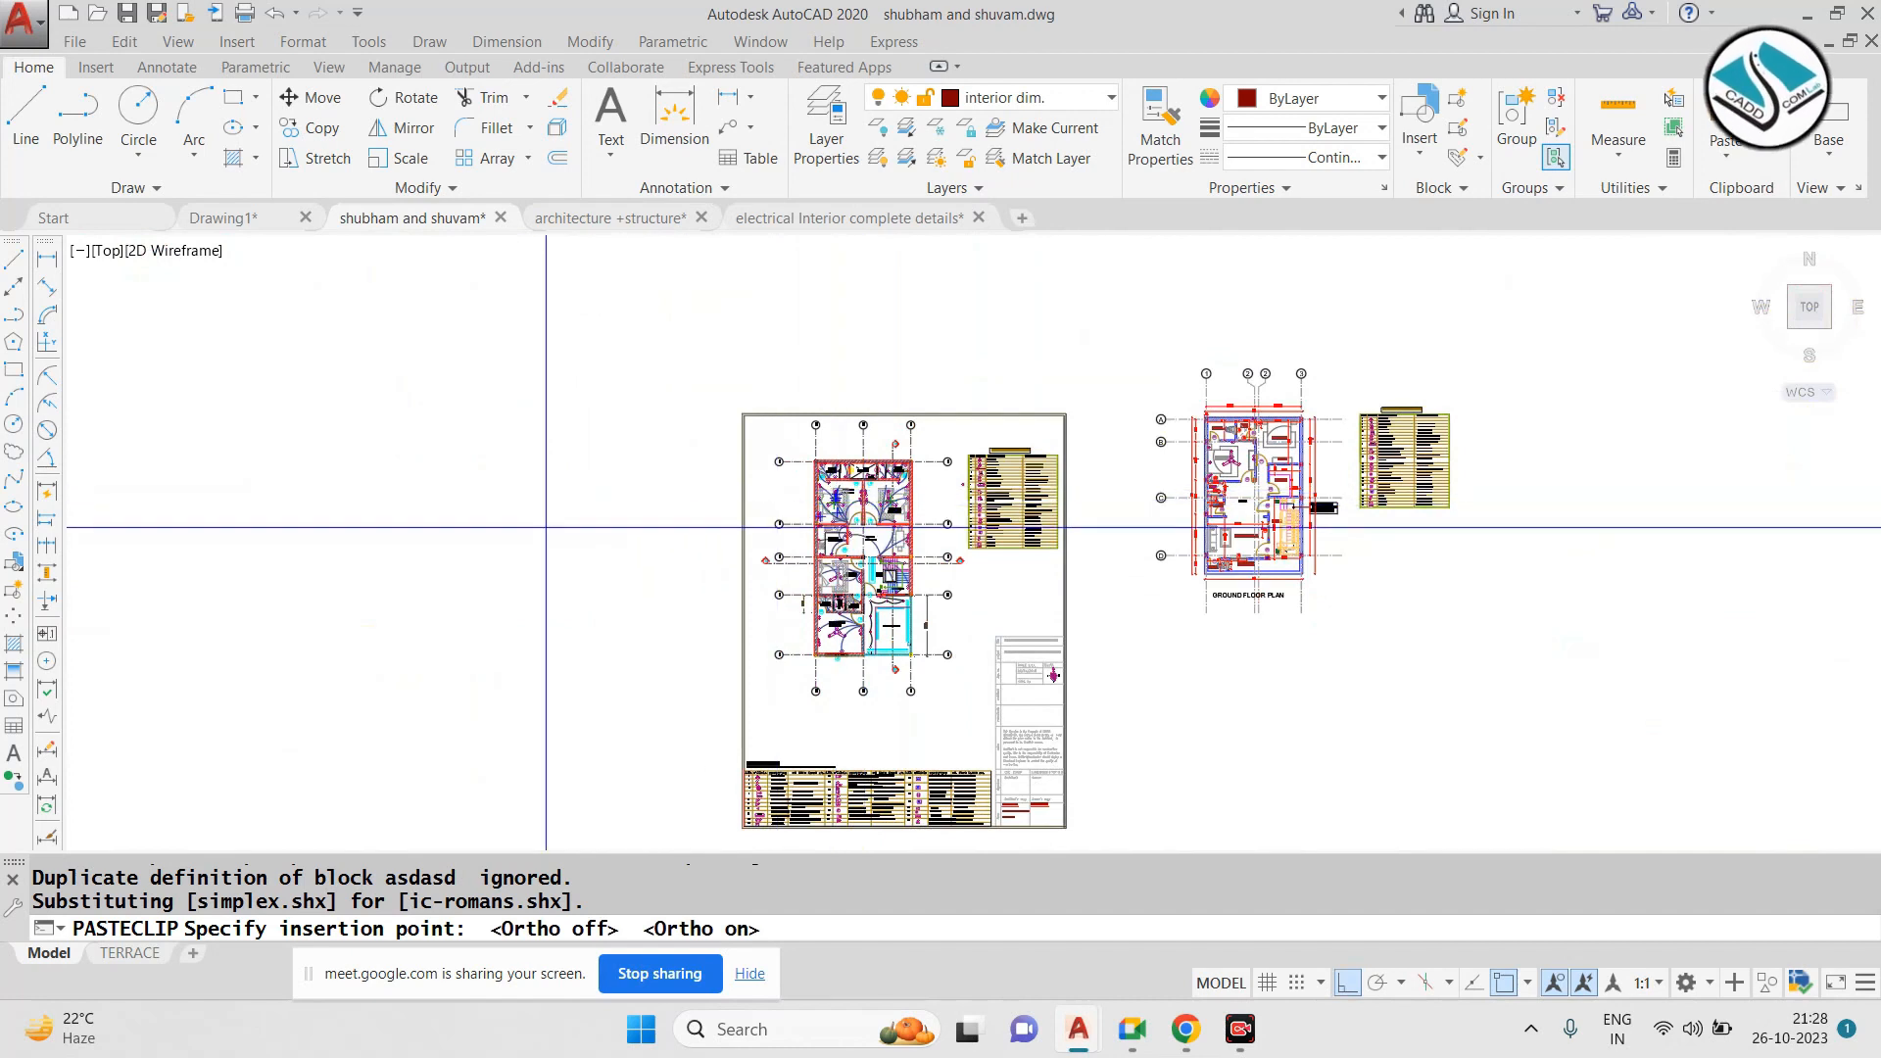
Cancel the pending paste and switch to the architecture +structure drawing
key("Escape")
key("Escape")
key("Escape")
left_click(609, 218)
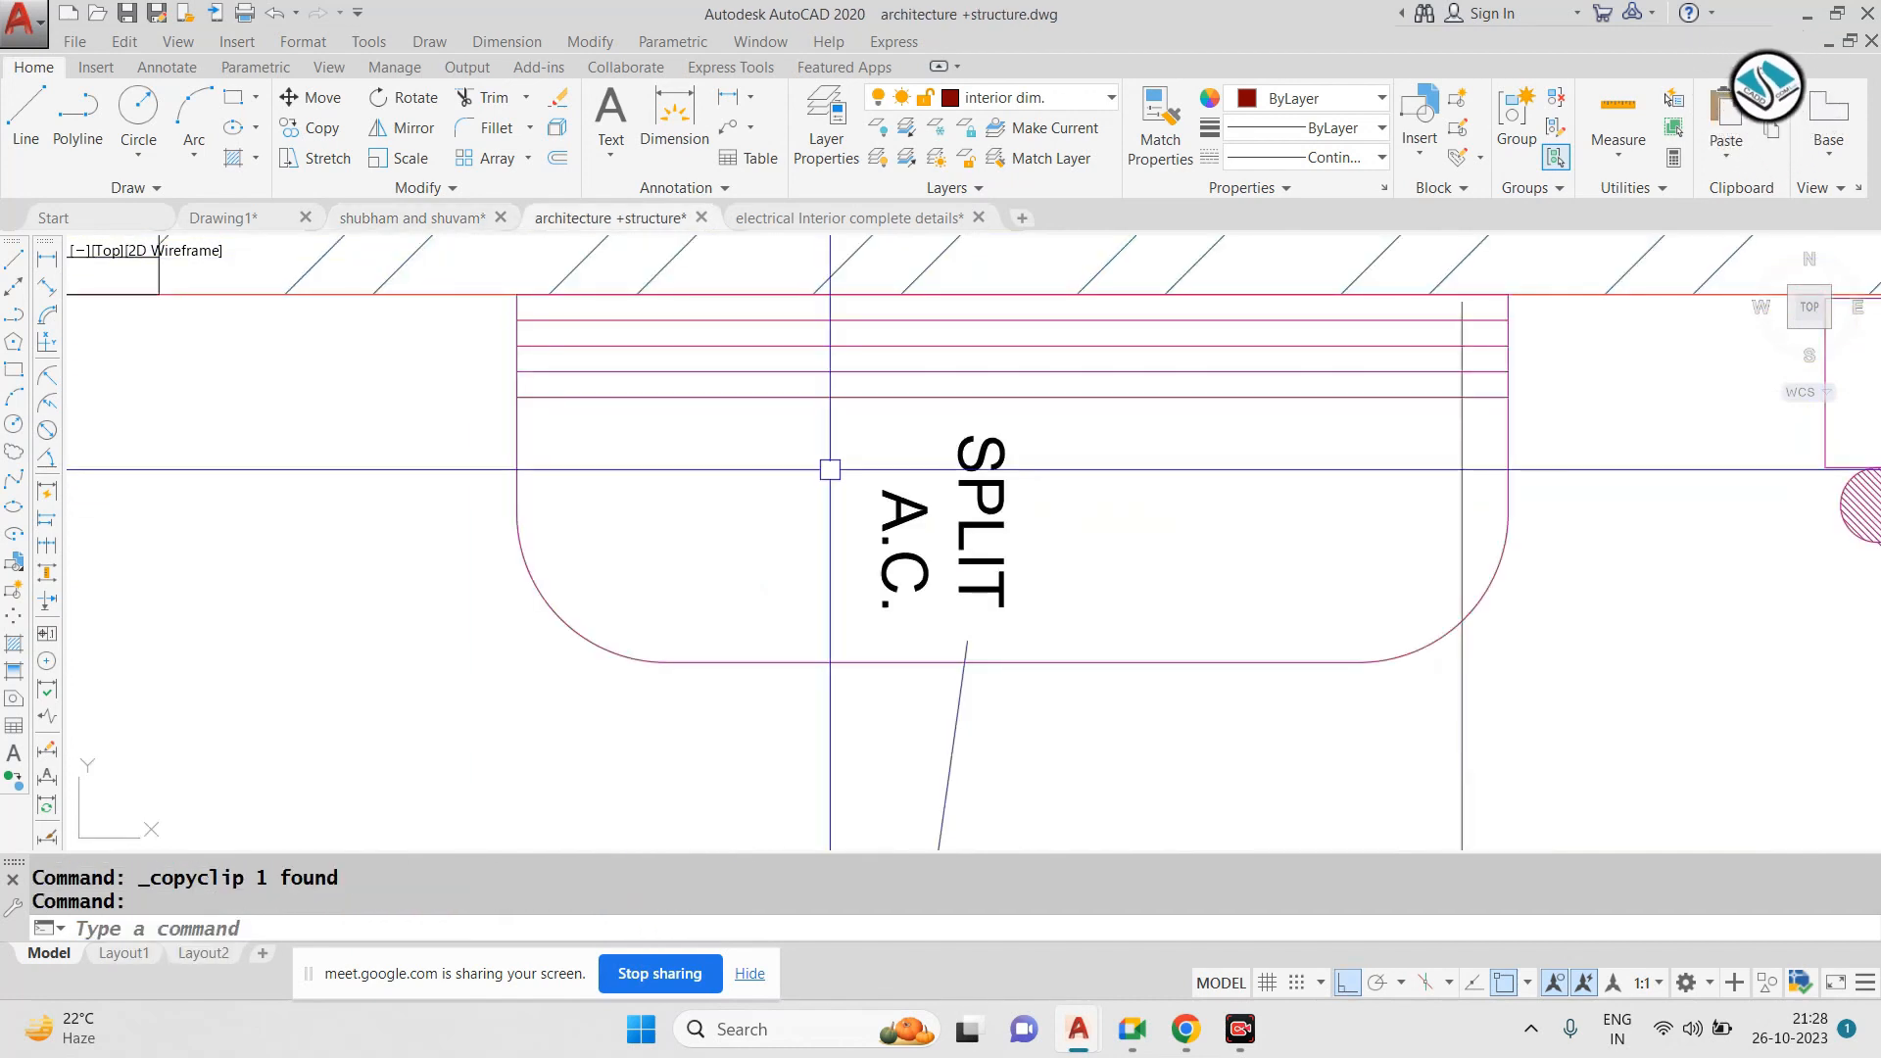
Try to explode the SPLIT A.C. symbol attached to the hatched wall
left_click(1238, 575)
left_click(797, 450)
key("Return")
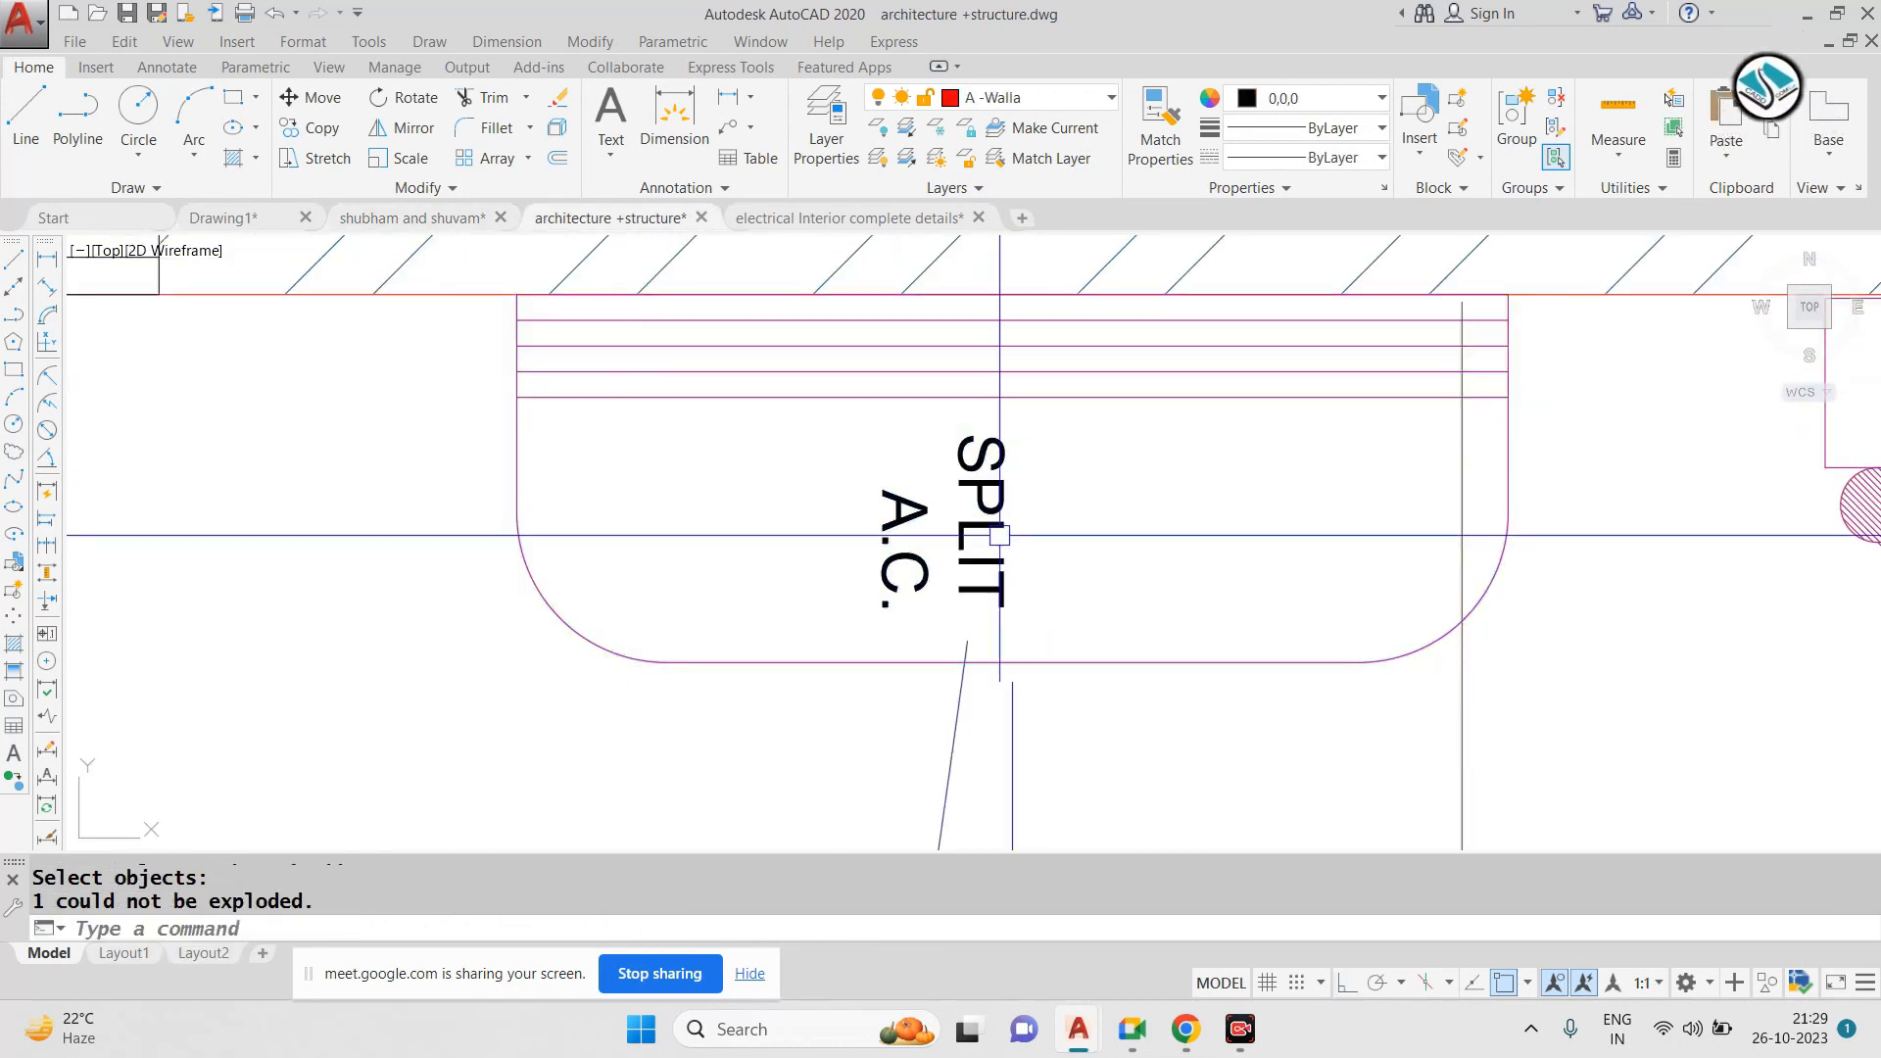
Move the SPLIT A.C. symbol out of the plan to the area above grid bubbles B and C
key("Escape")
left_click(1167, 509)
left_click(572, 414)
scroll(588, 412, "down", 2)
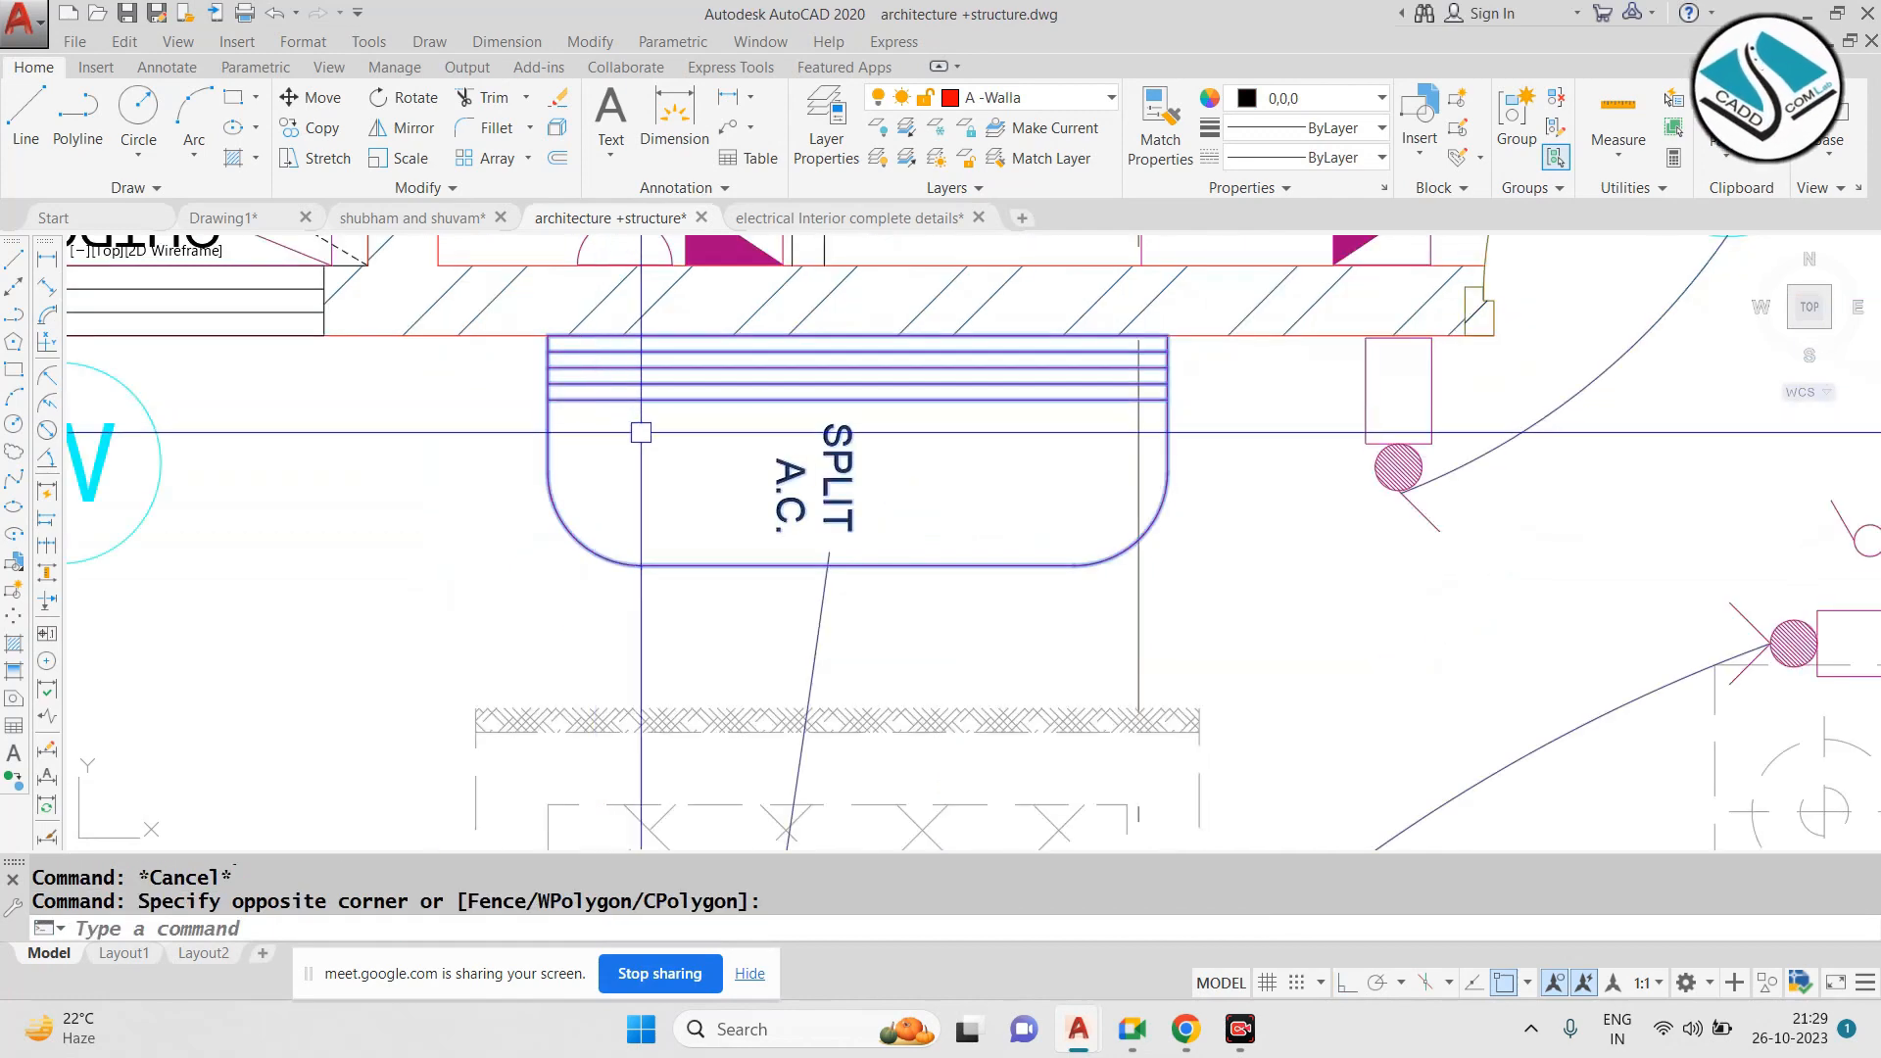
type("m")
key("Return")
left_click(679, 465)
scroll(687, 601, "down", 3)
middle_click_drag(706, 372, 753, 772)
middle_click_drag(822, 394, 718, 604)
left_click(676, 382)
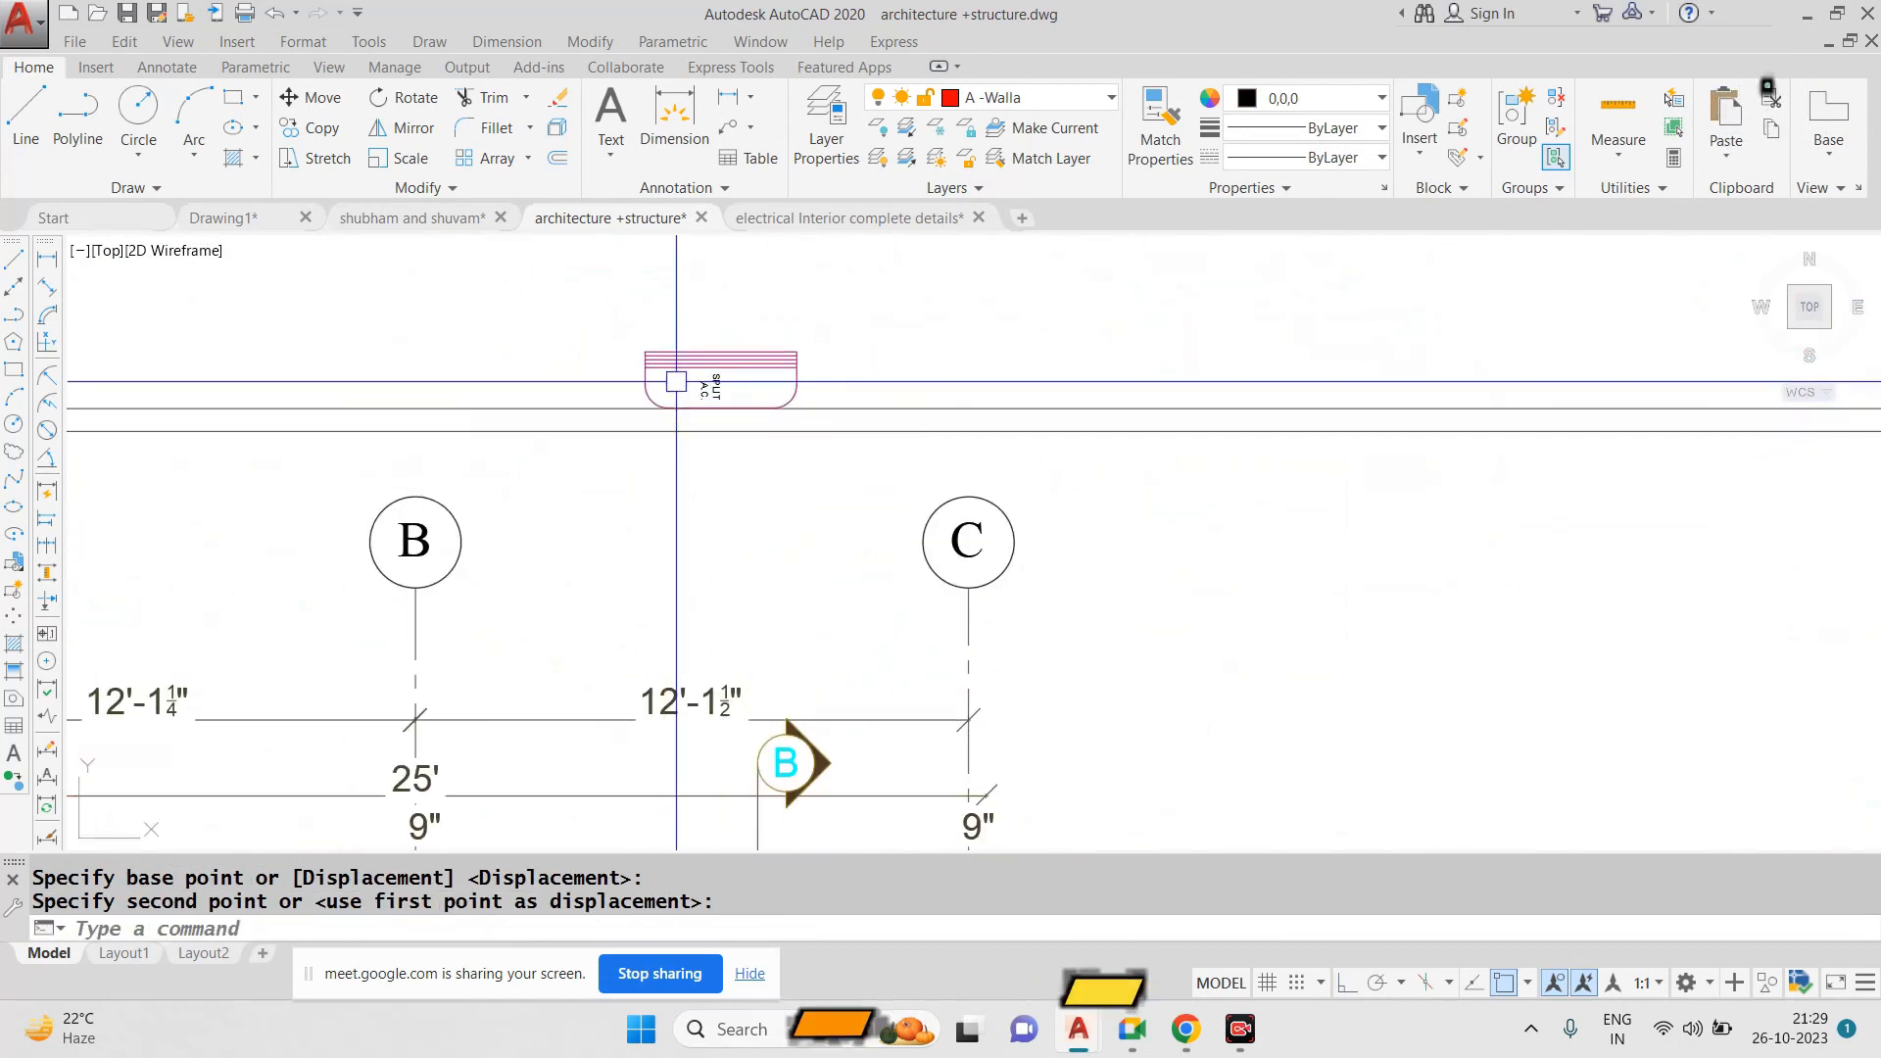
Move the SPLIT A.C. symbol farther up into the empty area, clear of the sheet border lines
scroll(686, 354, "up", 4)
left_click(987, 310)
left_click(722, 428)
type("m")
key("Return")
left_click(743, 515)
middle_click_drag(818, 279, 862, 553)
left_click(869, 445)
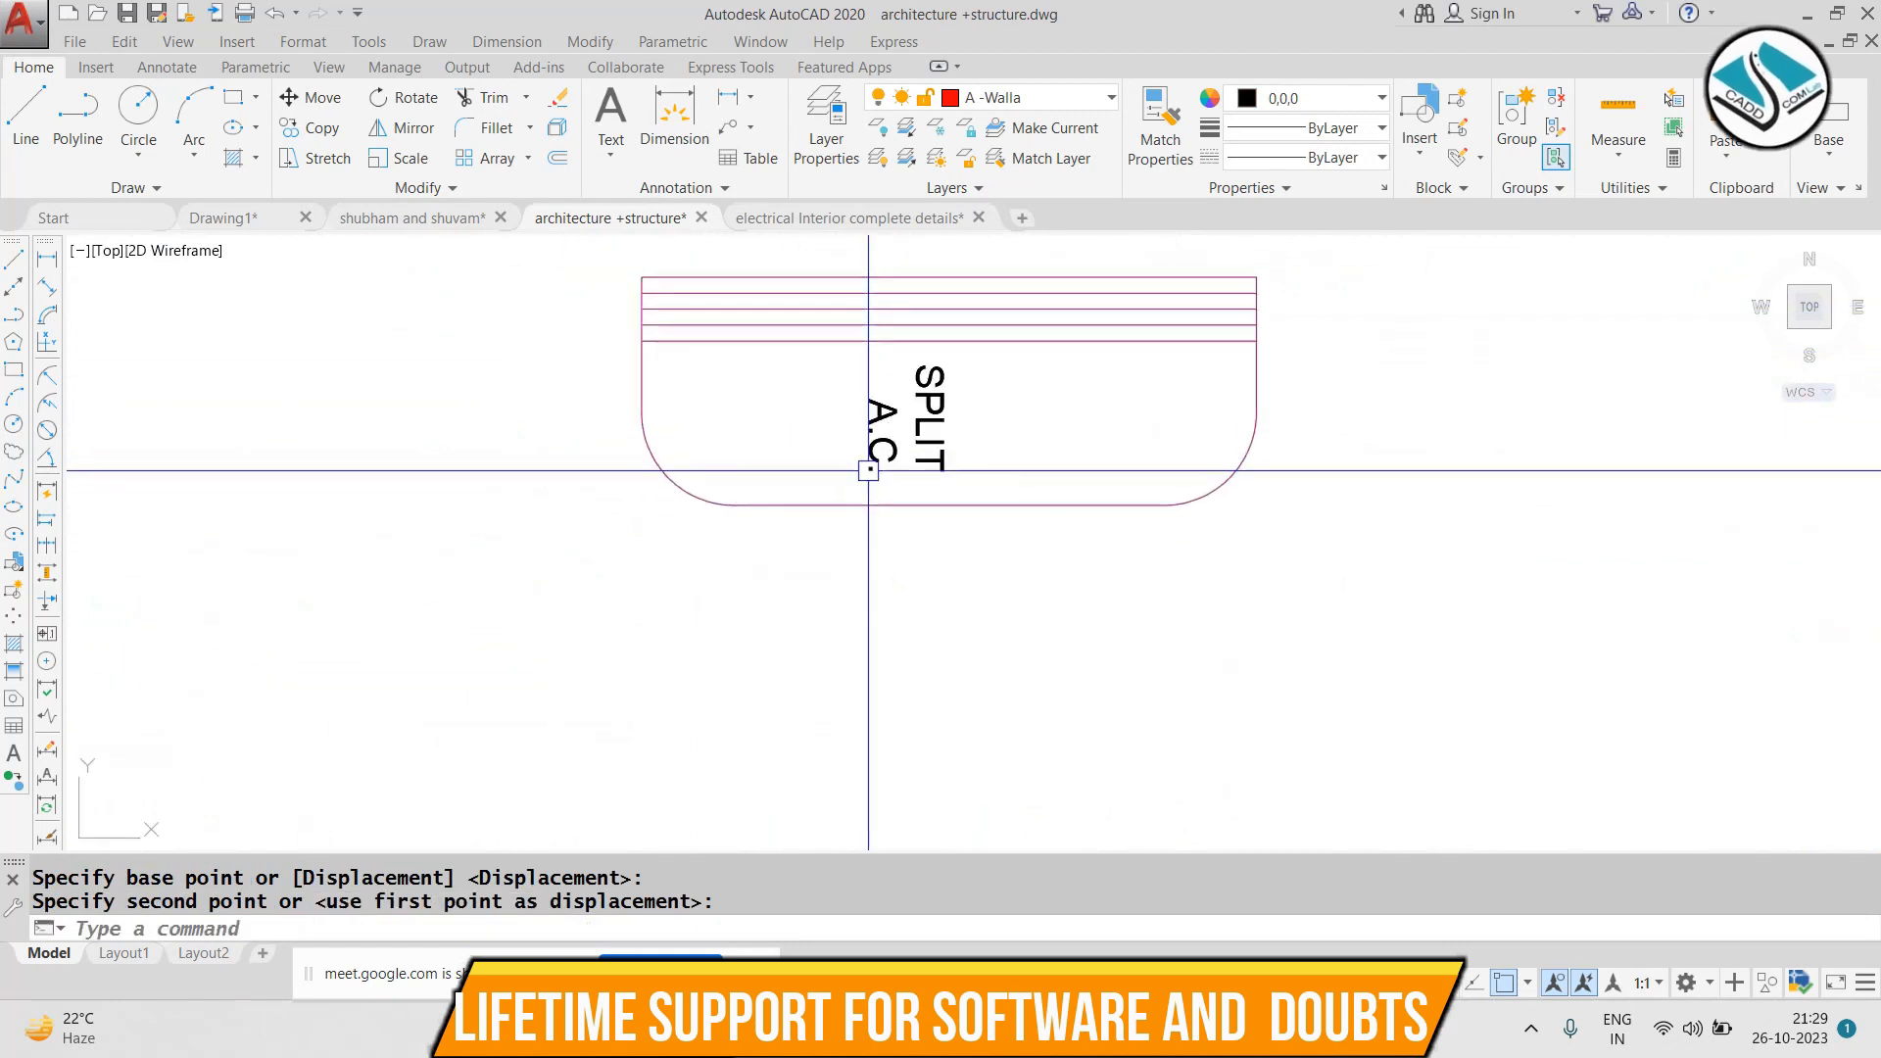
Try to ungroup the relocated SPLIT A.C. symbol
left_click(965, 407)
left_click(773, 513)
left_click(1557, 102)
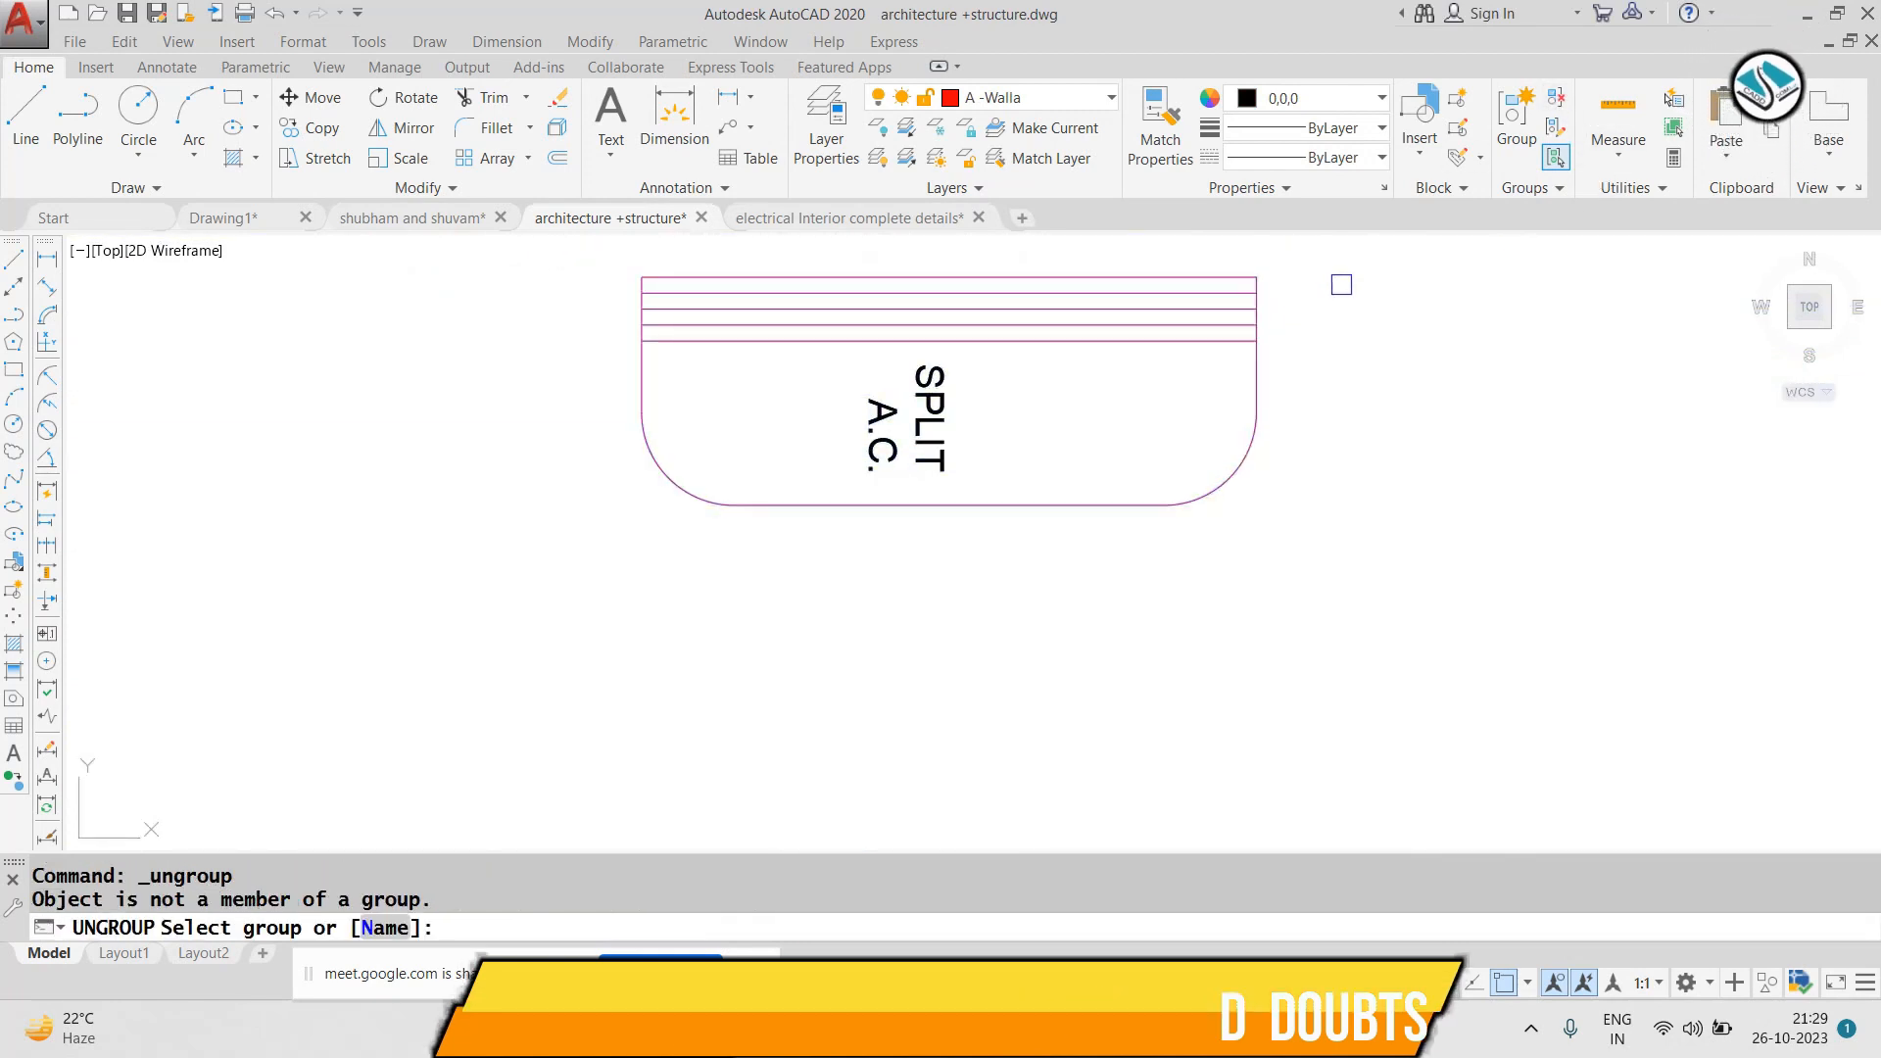
left_click(872, 504)
key("Return")
Try to explode the relocated SPLIT A.C. symbol into separate objects
left_click(934, 316)
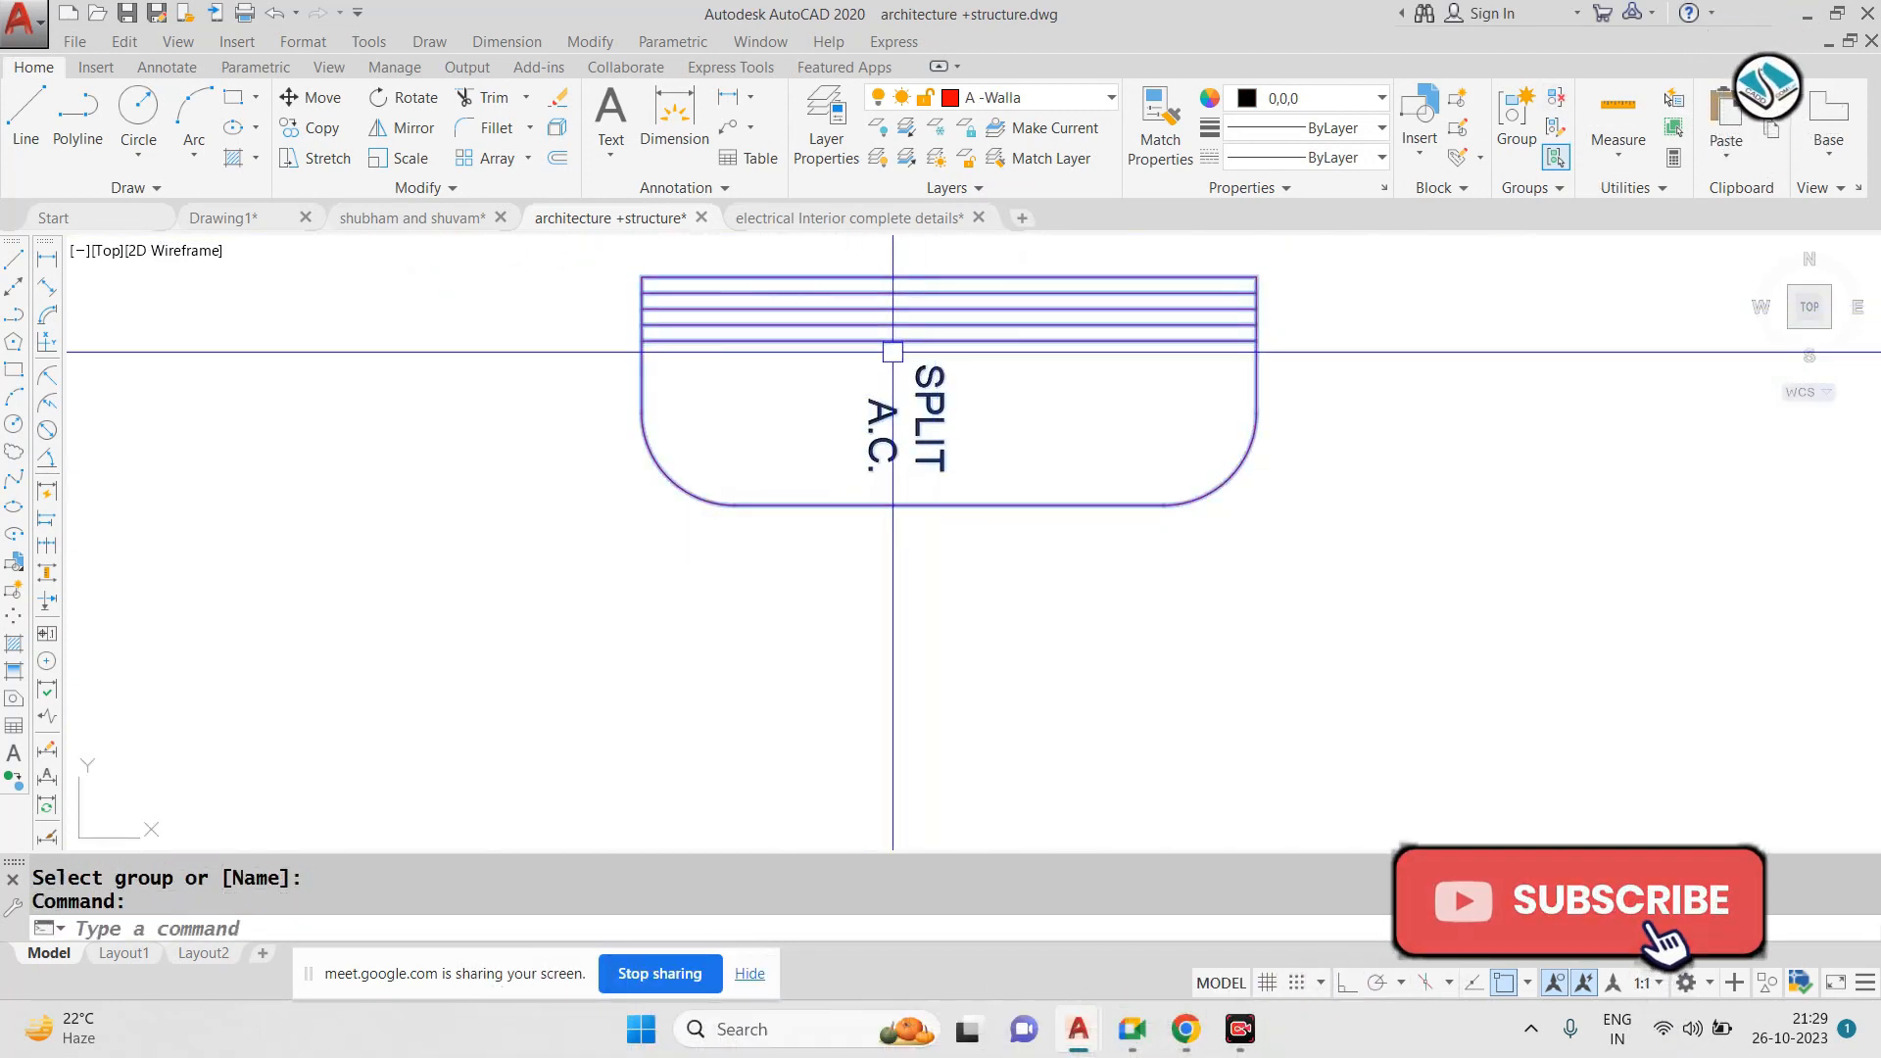
type("cx")
key("Escape")
key("Escape")
left_click(1356, 331)
left_click(948, 514)
type("x")
key("Return")
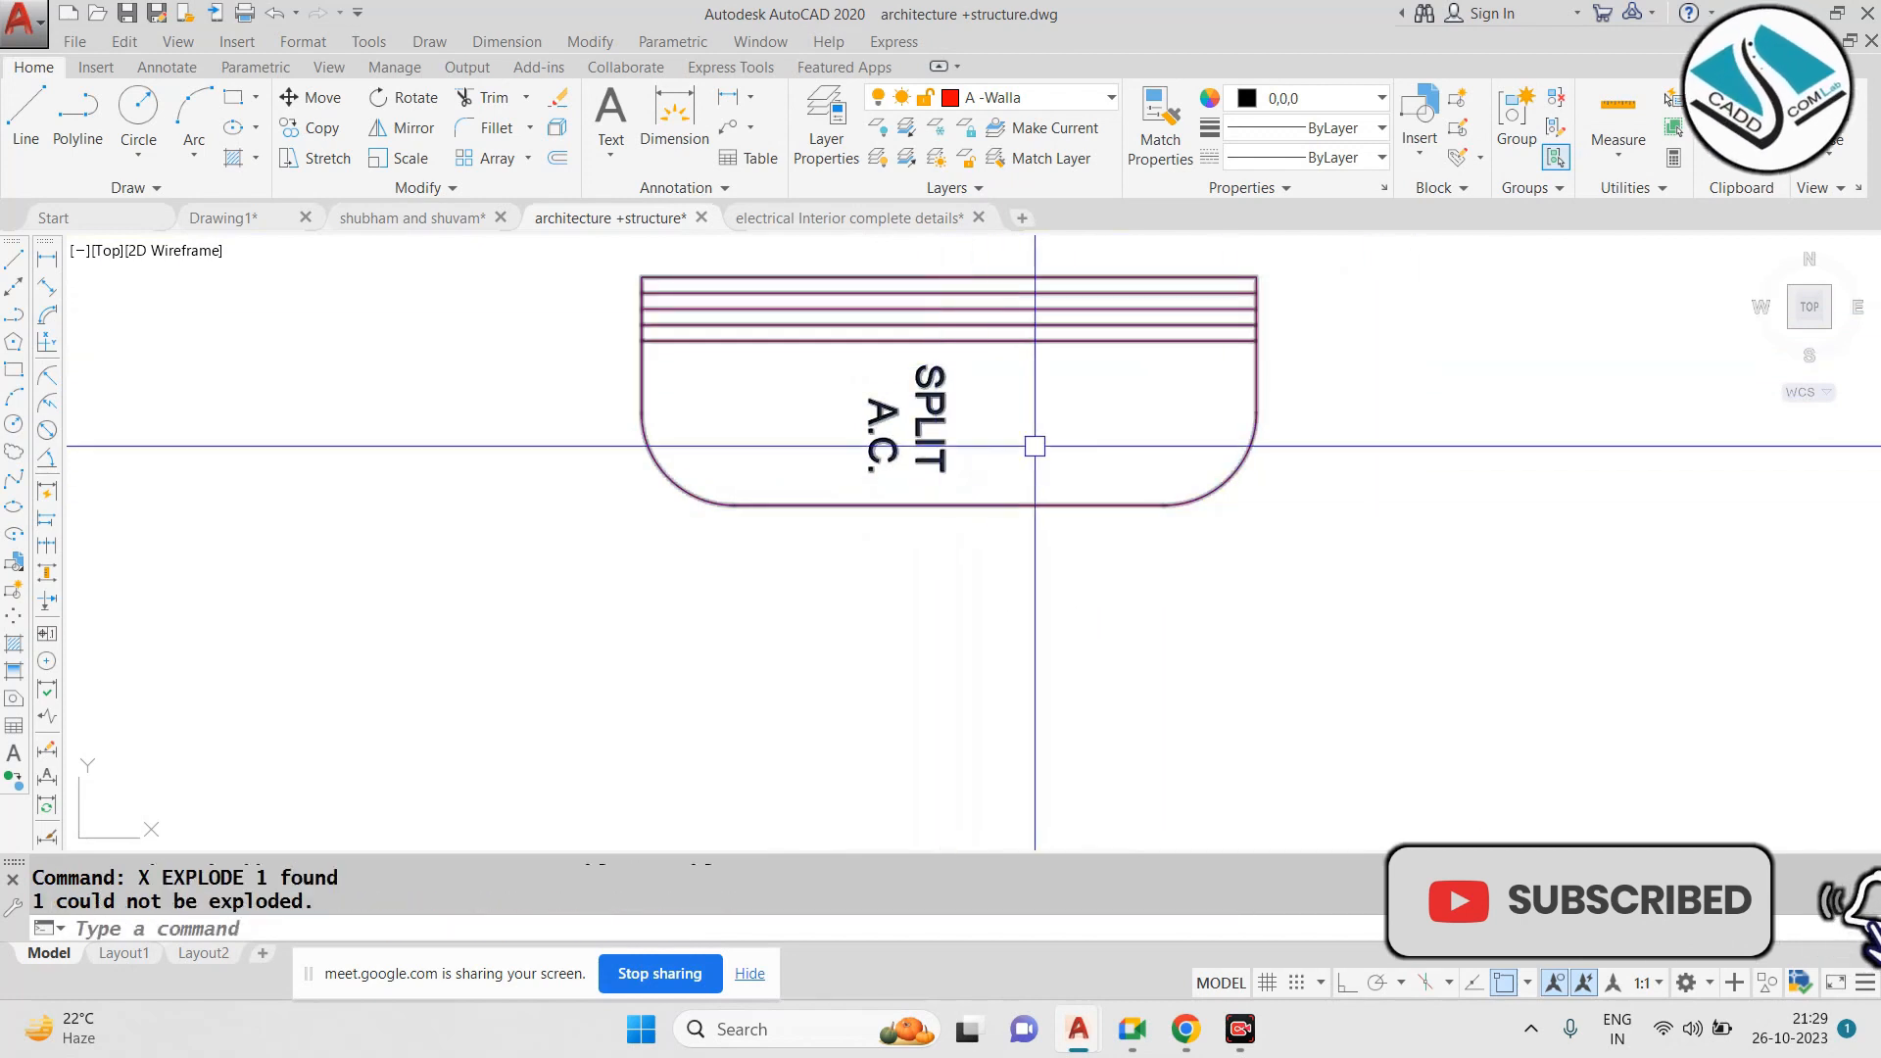
Try once more to ungroup the SPLIT A.C. symbol, picking its lower outline as the group
left_click(1033, 434)
left_click(806, 313)
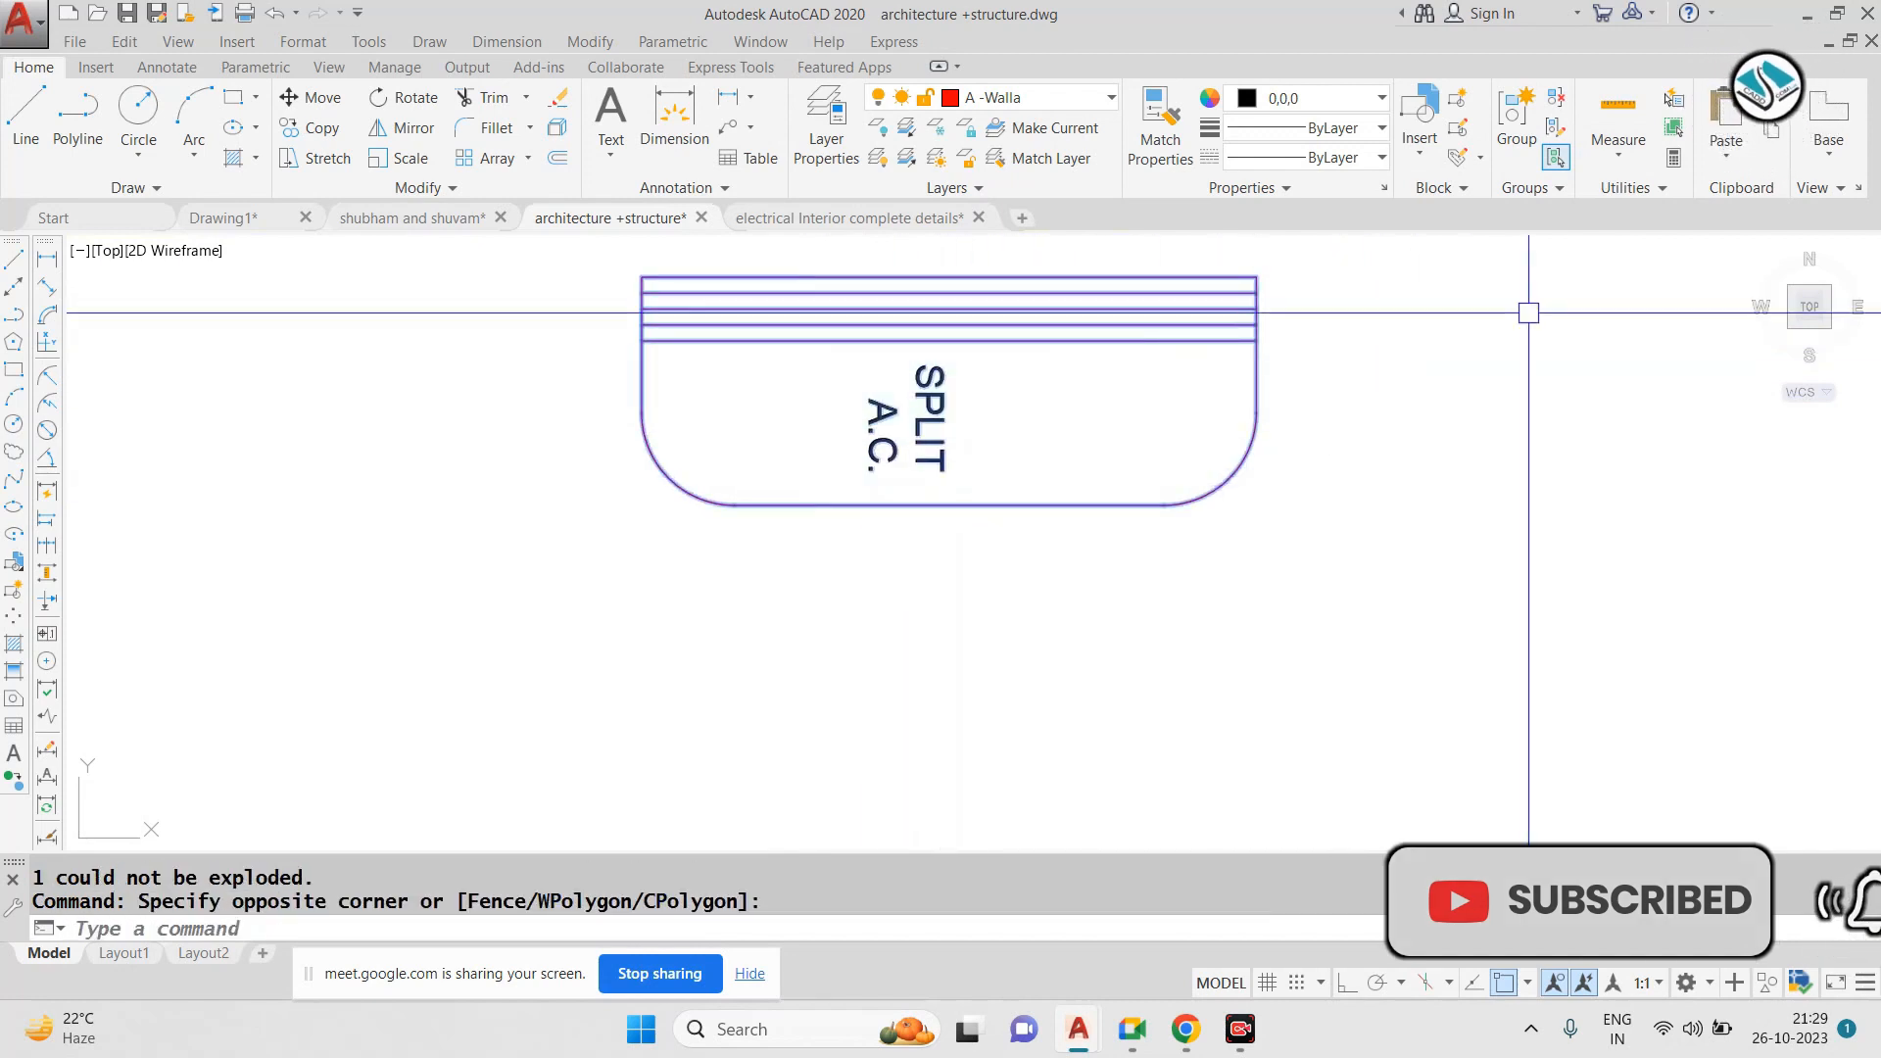
left_click(1558, 99)
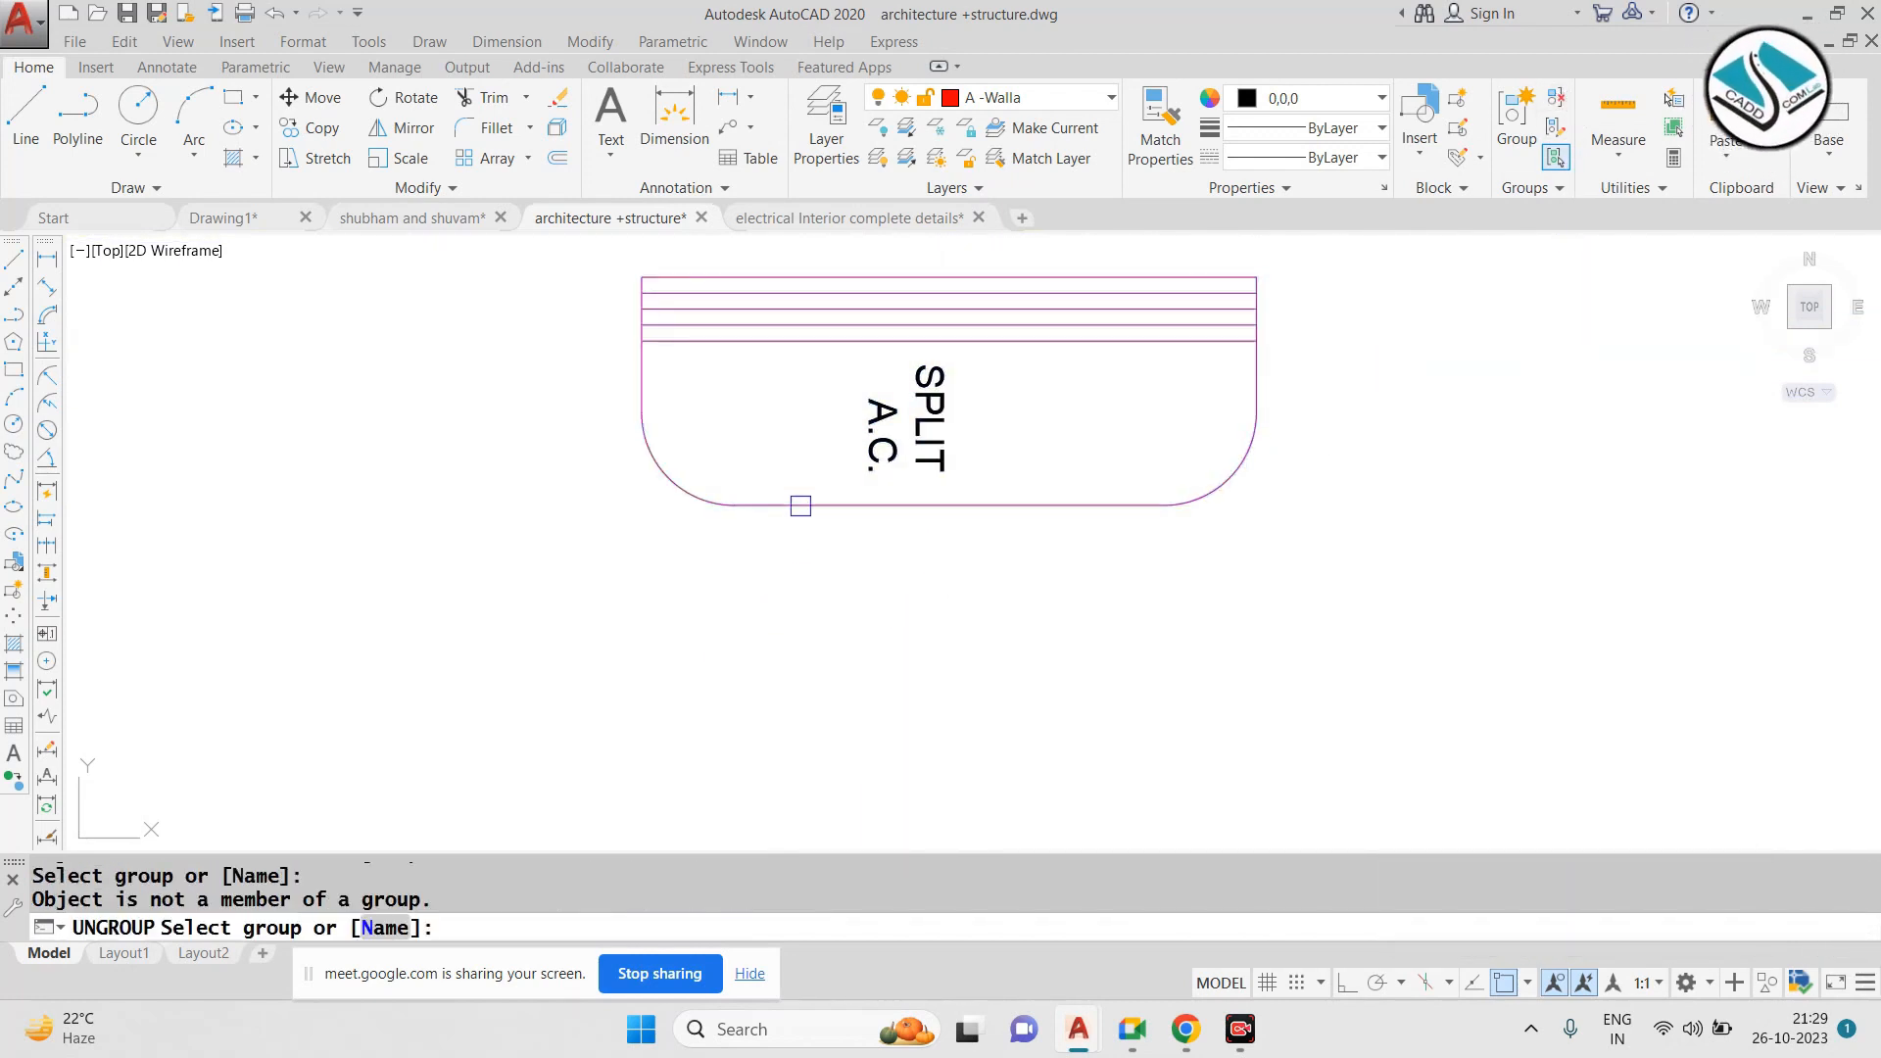
left_click(800, 506)
key("Escape")
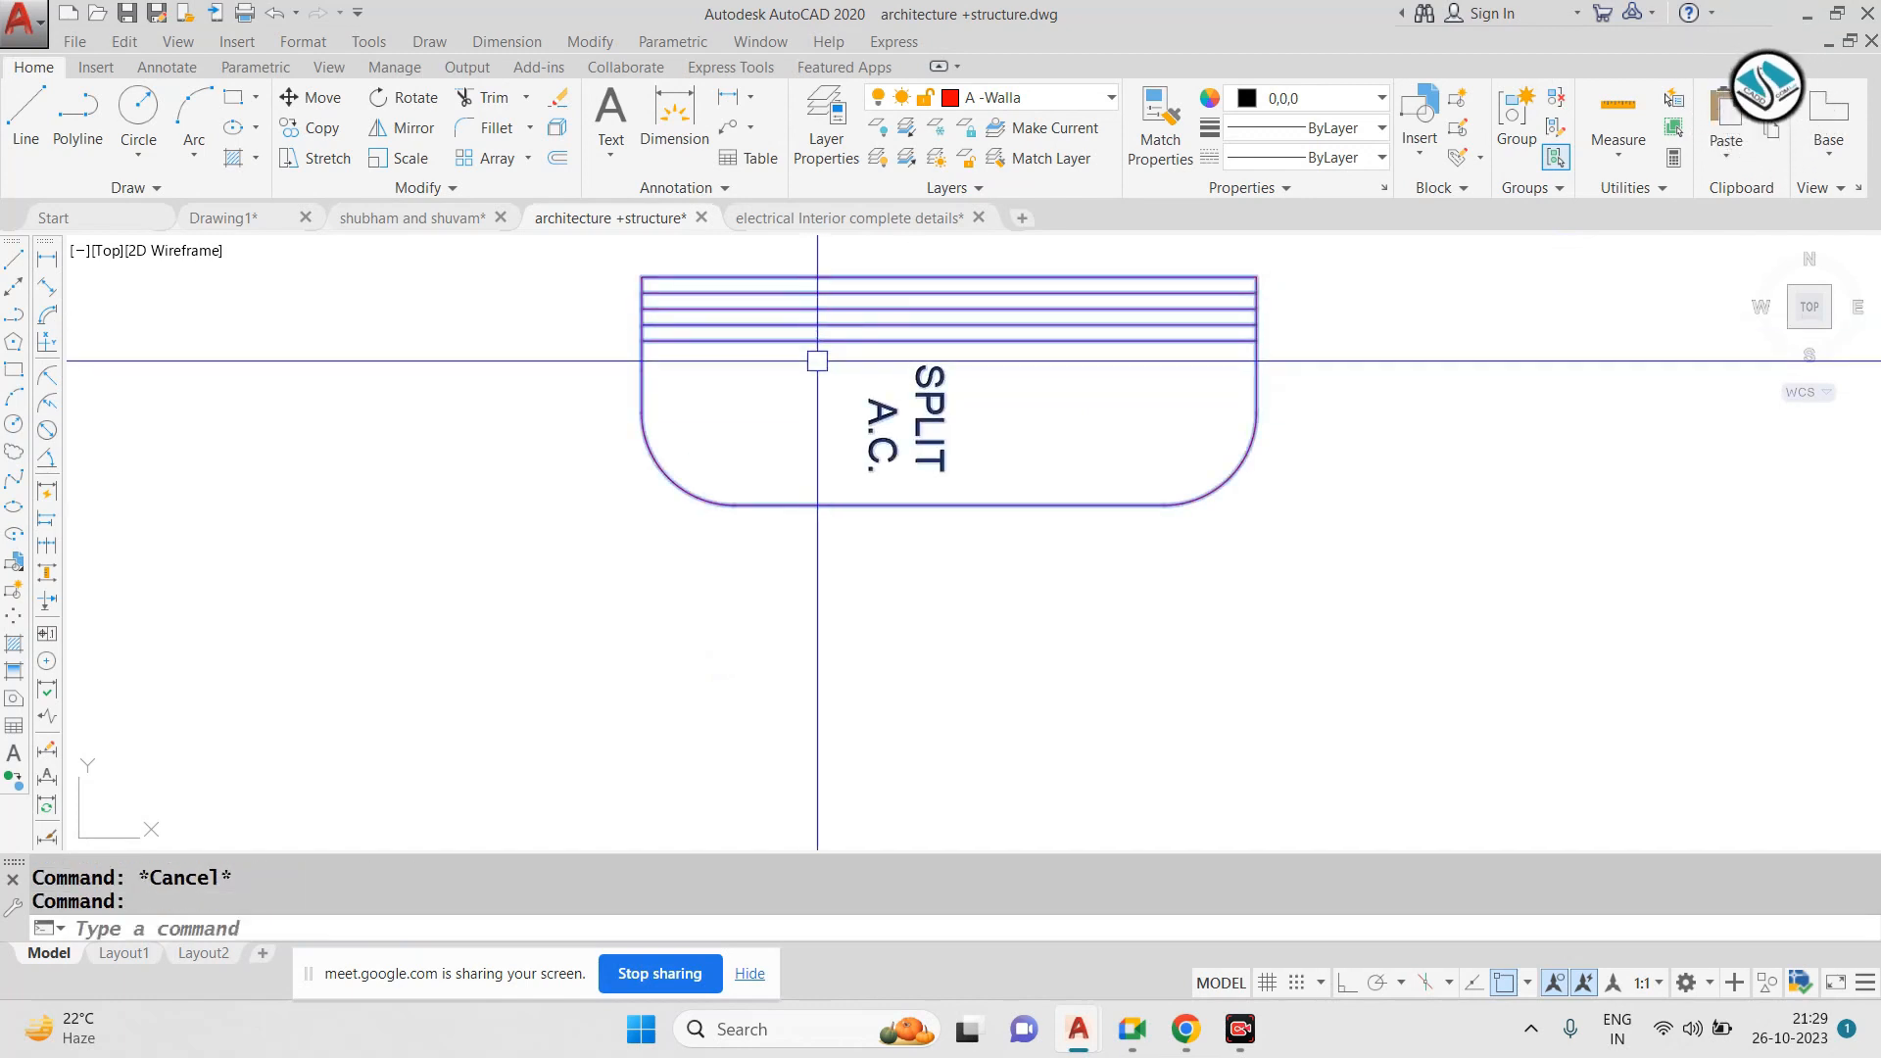
Copy the SPLIT A.C. symbol to the clipboard and switch to the drawing with the ground floor plan and electrical legends
left_click(829, 371)
key("ctrl+c")
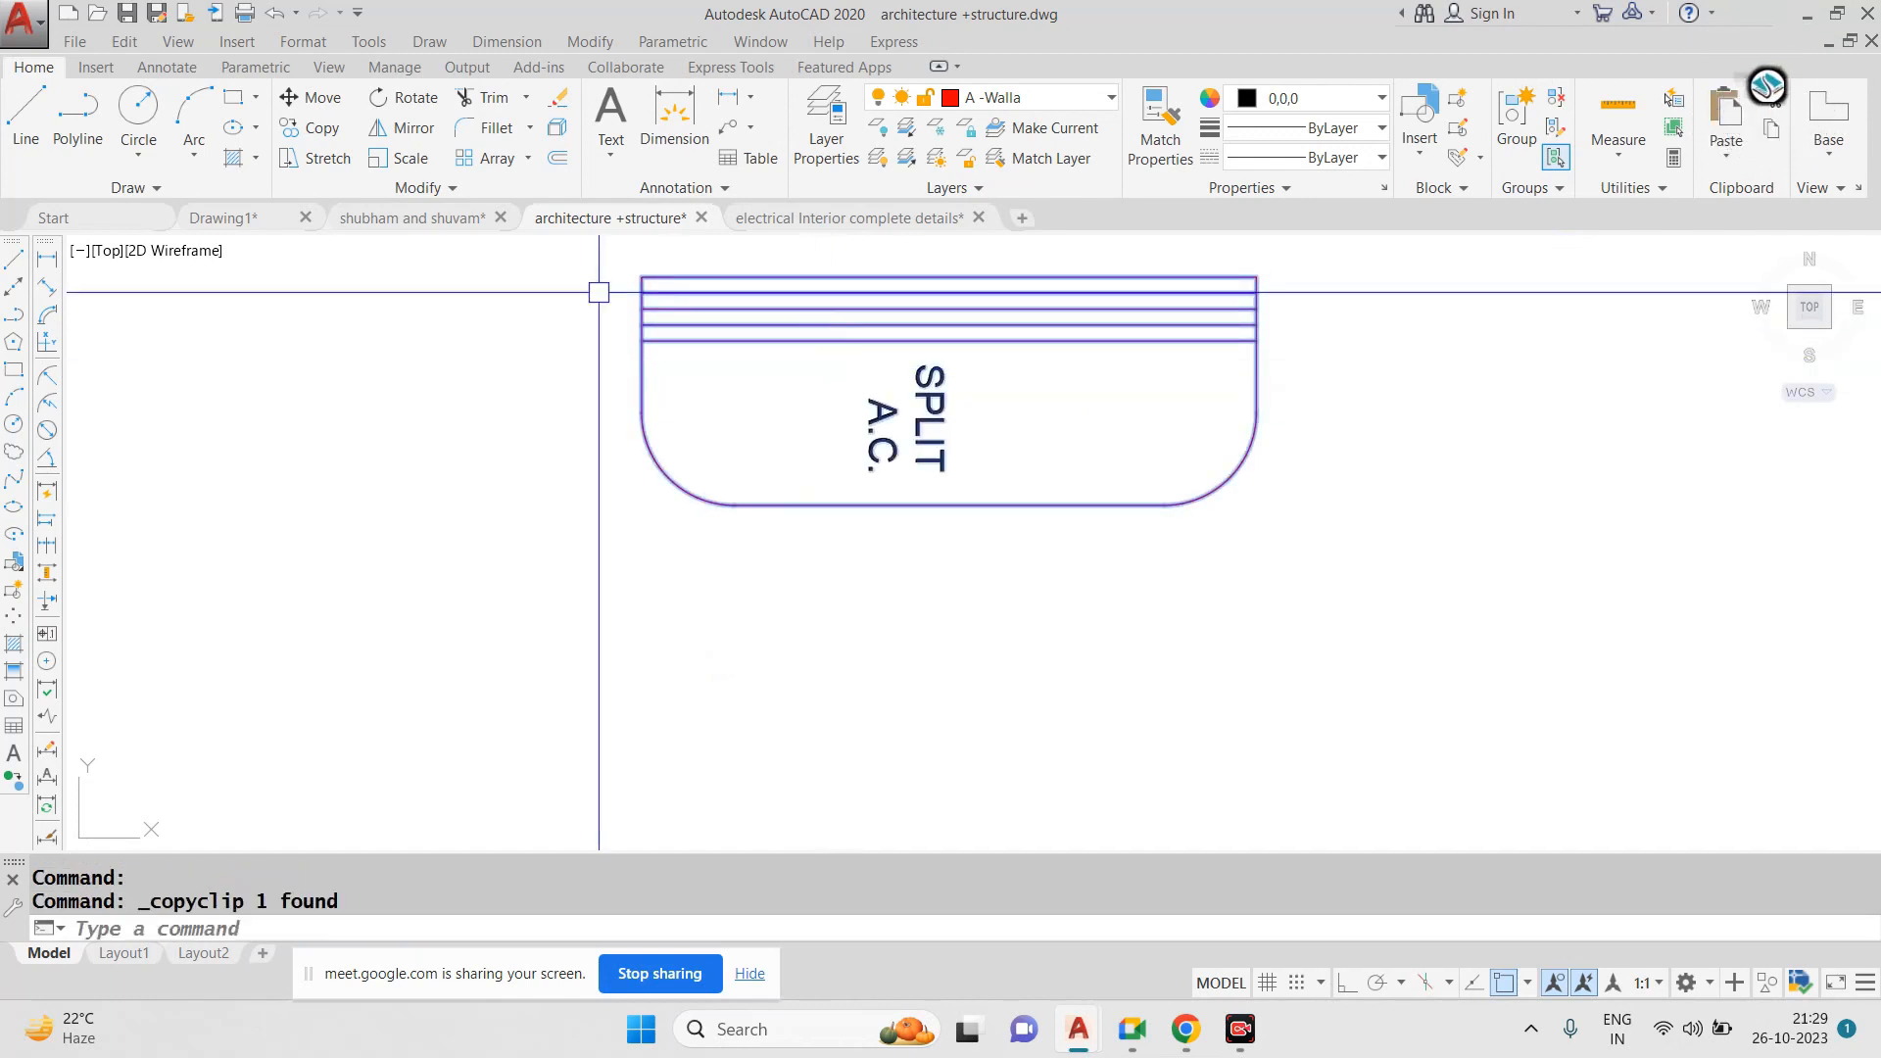
left_click(407, 219)
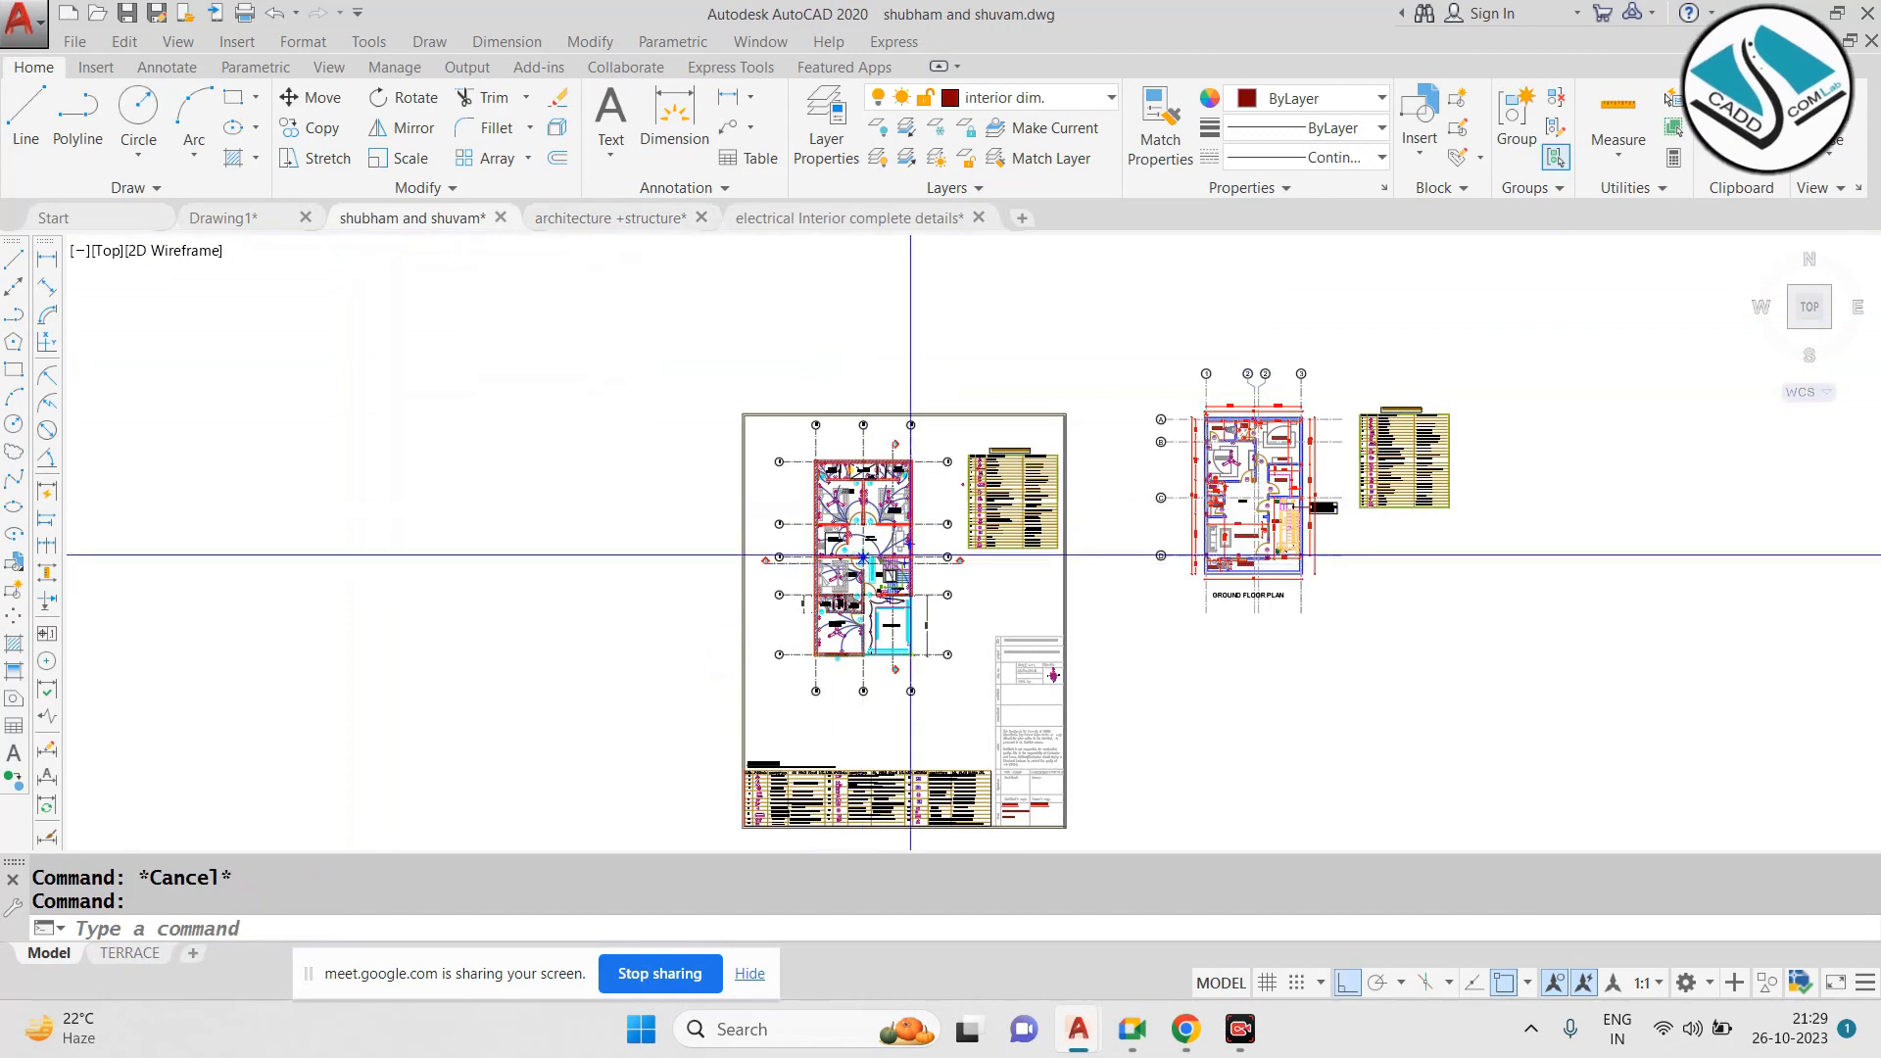
key("ctrl+v")
scroll(930, 537, "up", 8)
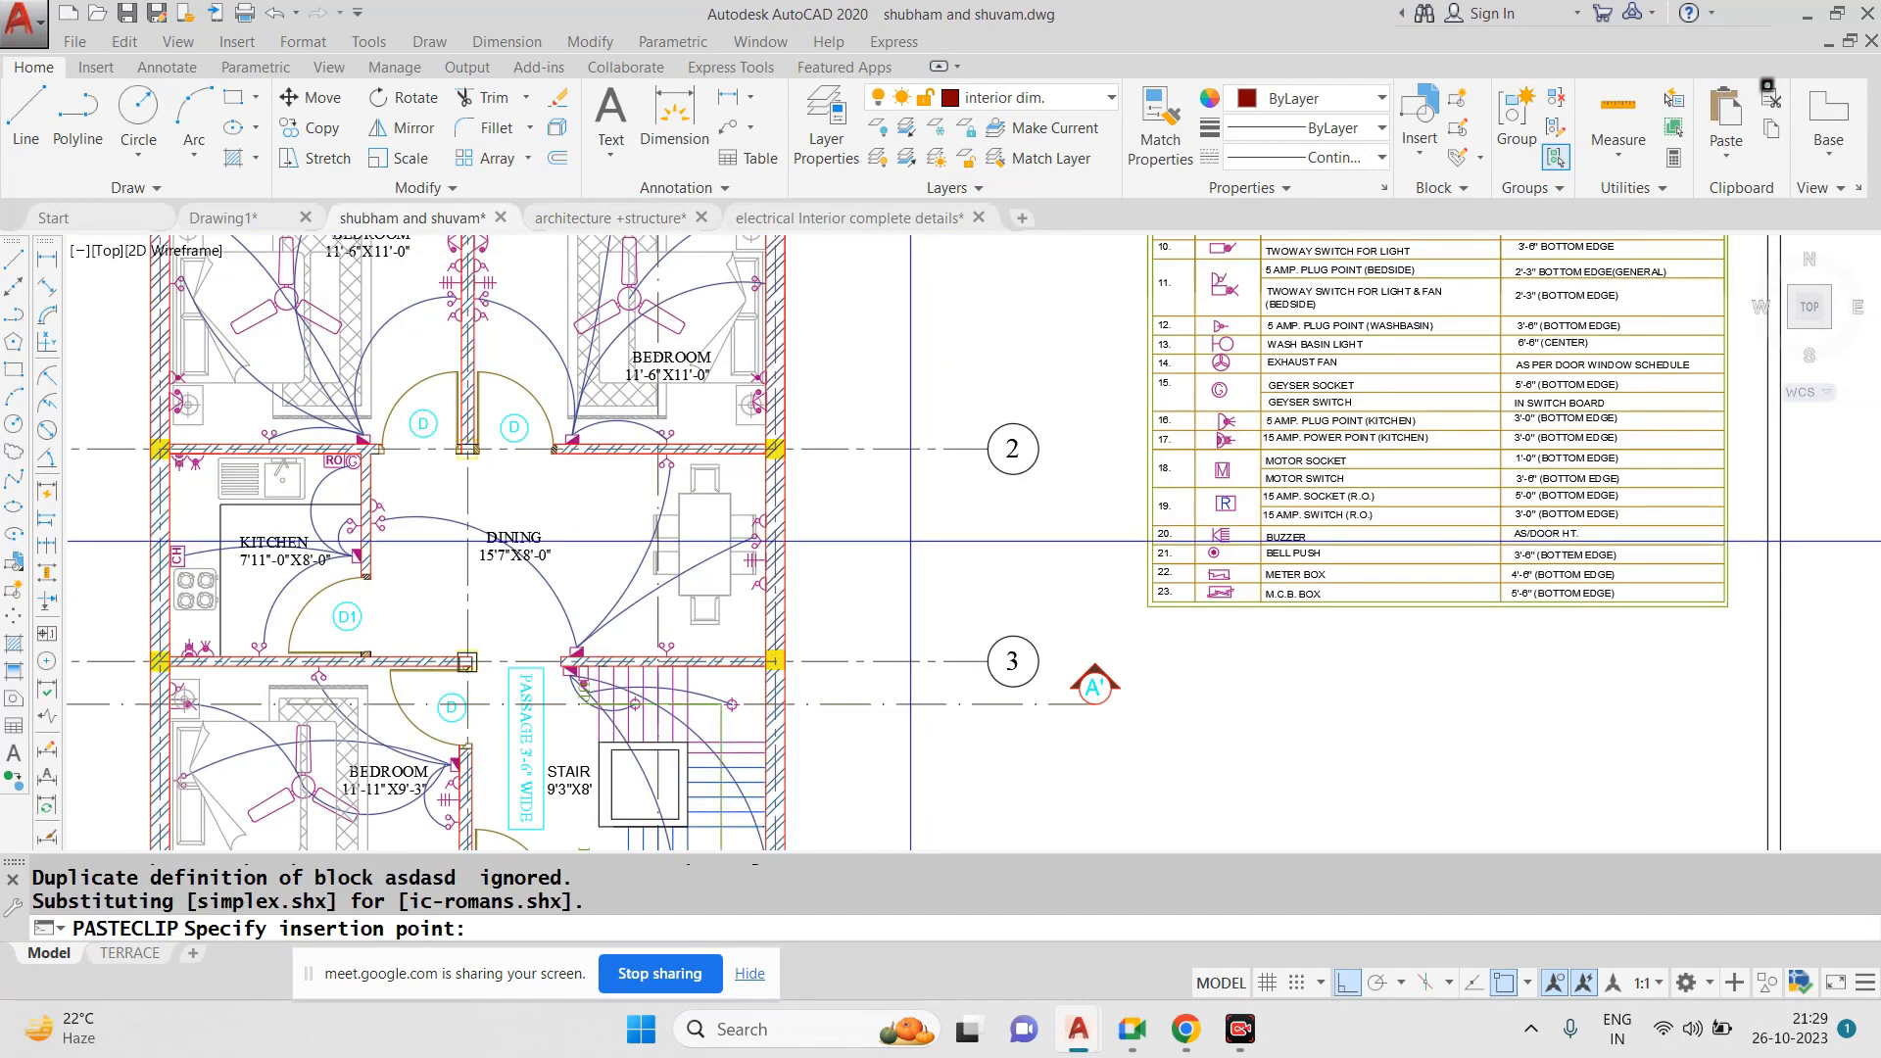
scroll(910, 541, "down", 5)
key("Escape")
key("Escape")
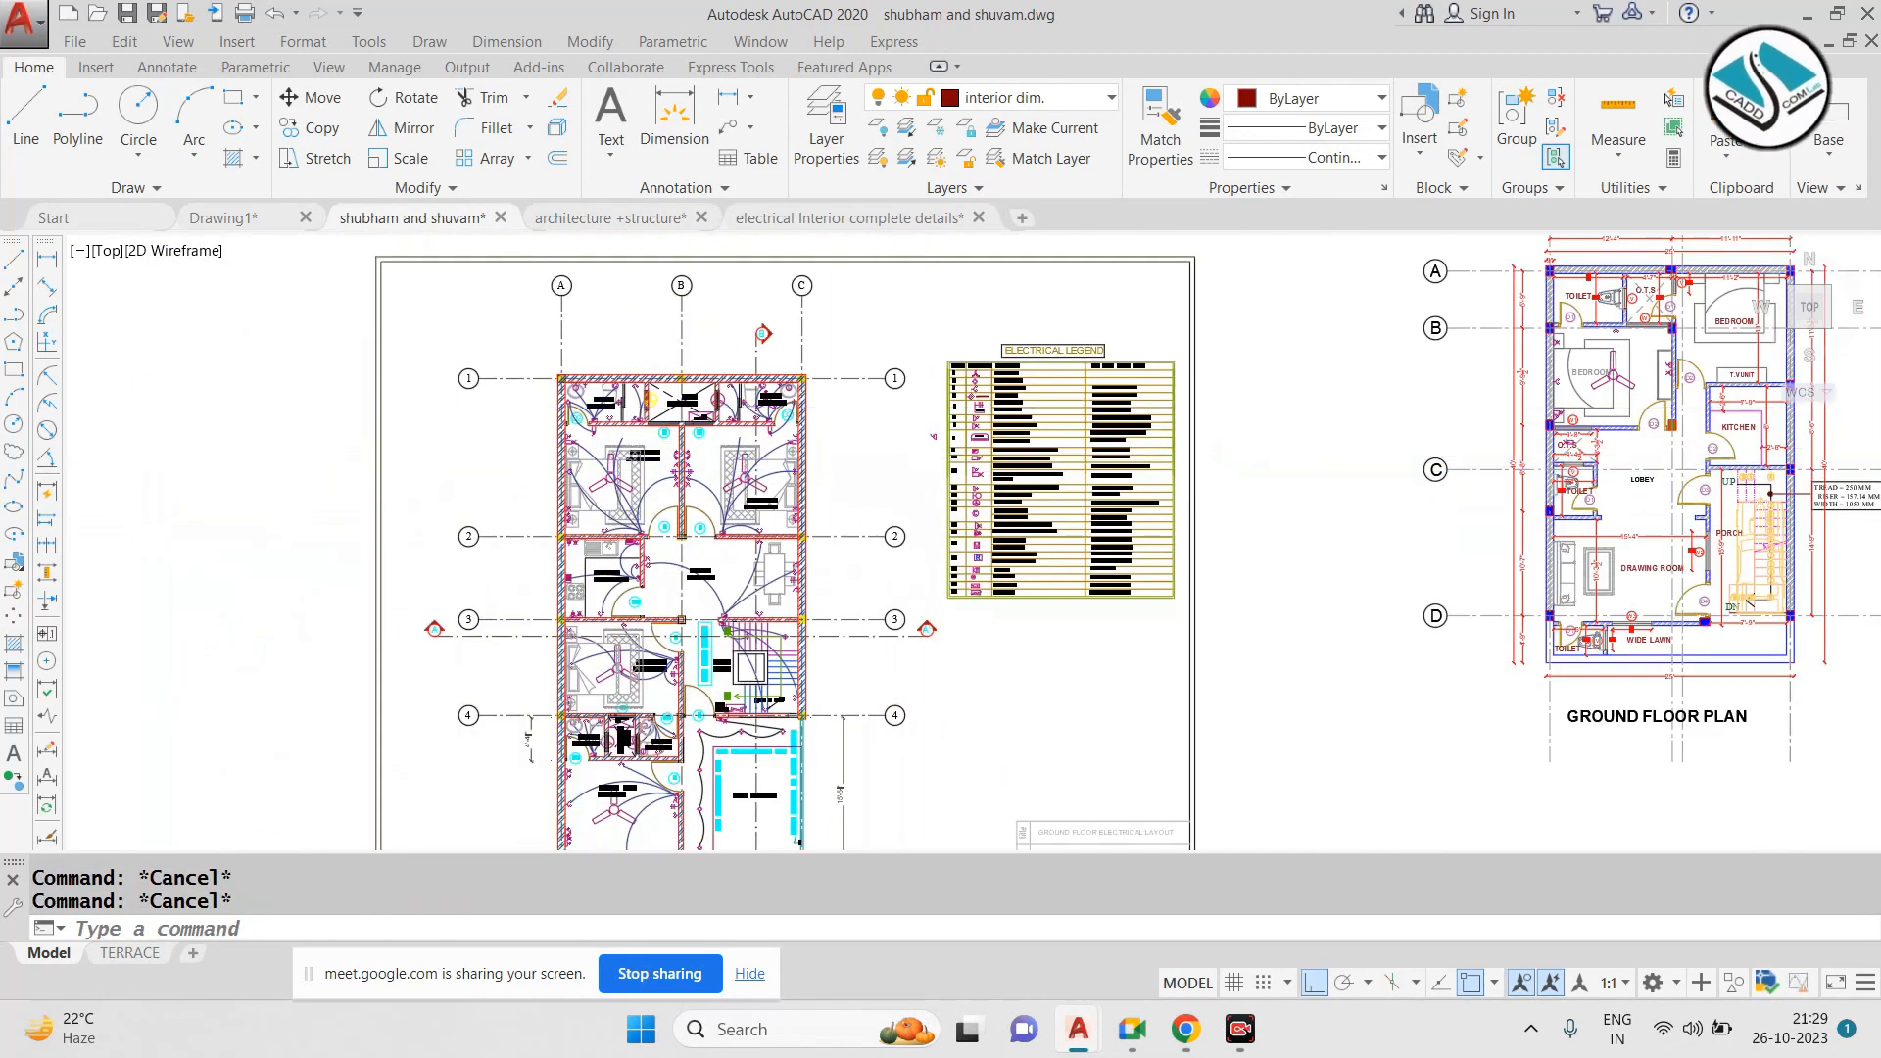
Group the outline, lines and text of the SPLIT A.C. symbol in row 8 of the electrical legend
scroll(974, 429, "up", 10)
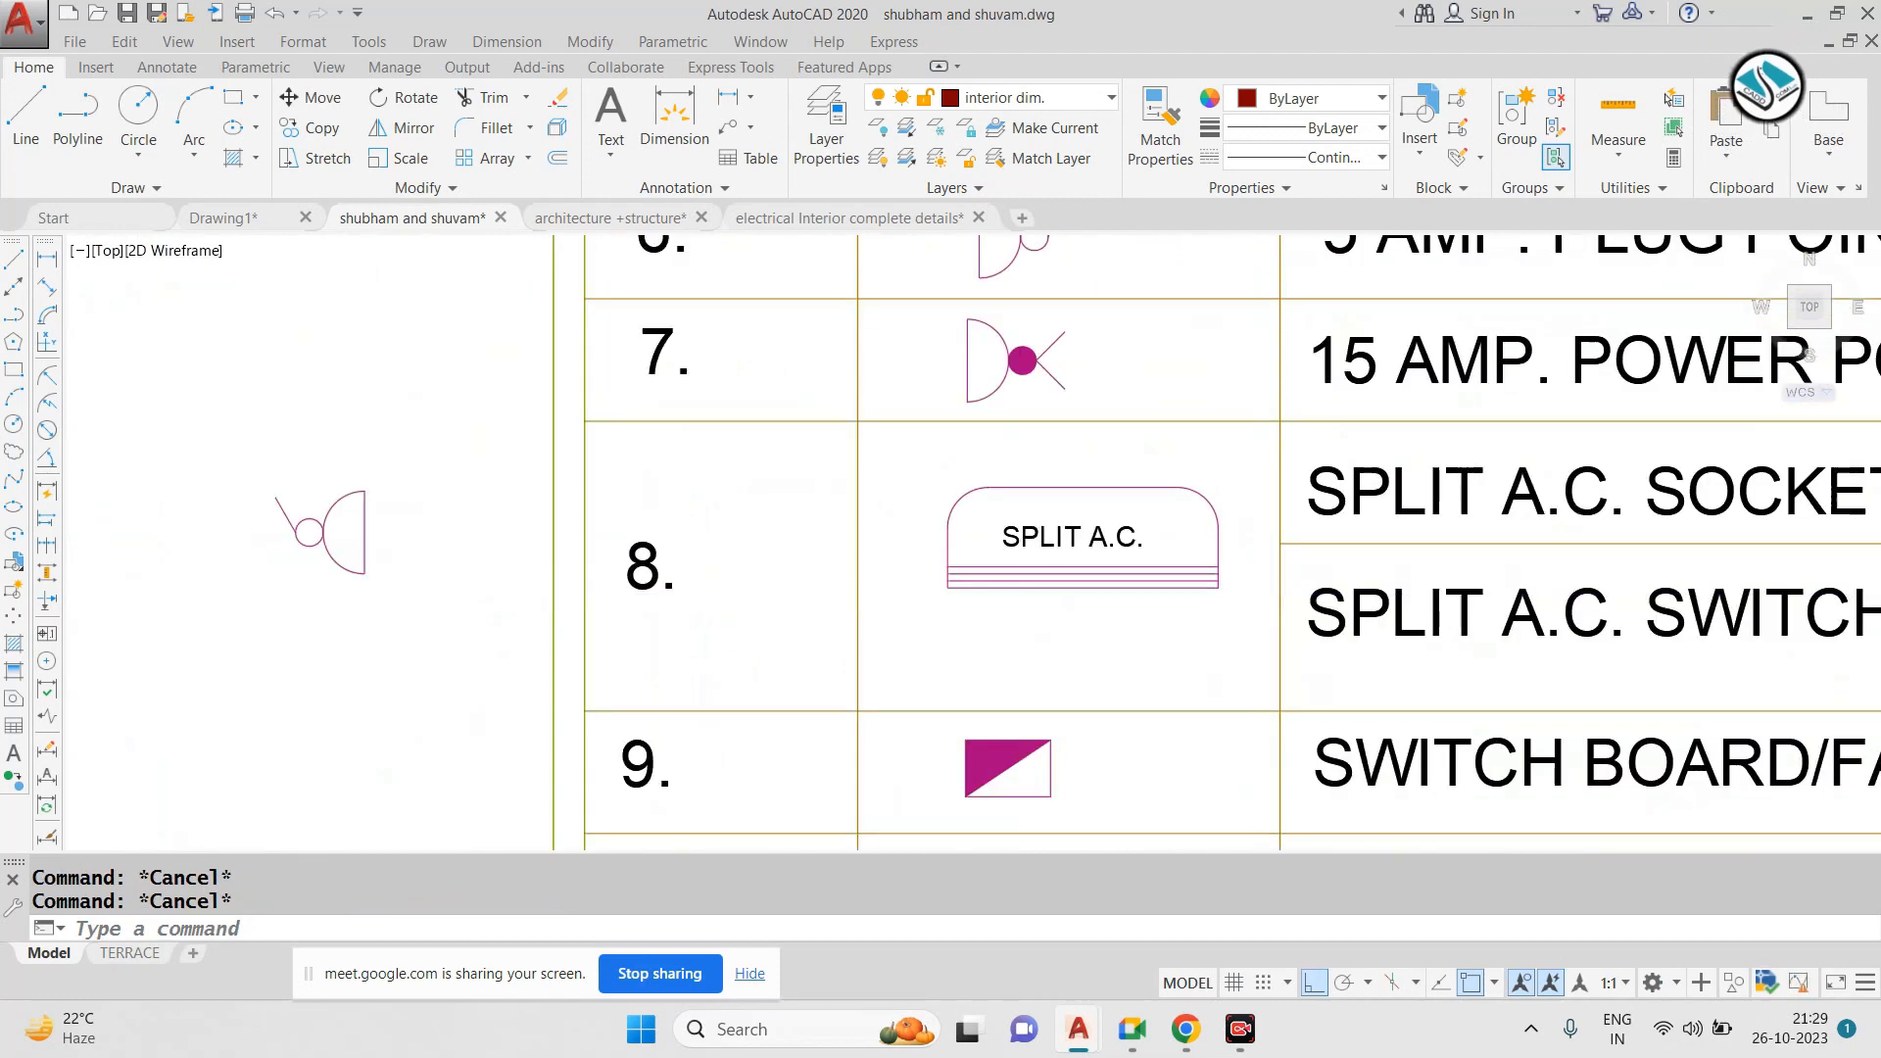
scroll(1254, 588, "up", 2)
left_click(1218, 391)
left_click(676, 629)
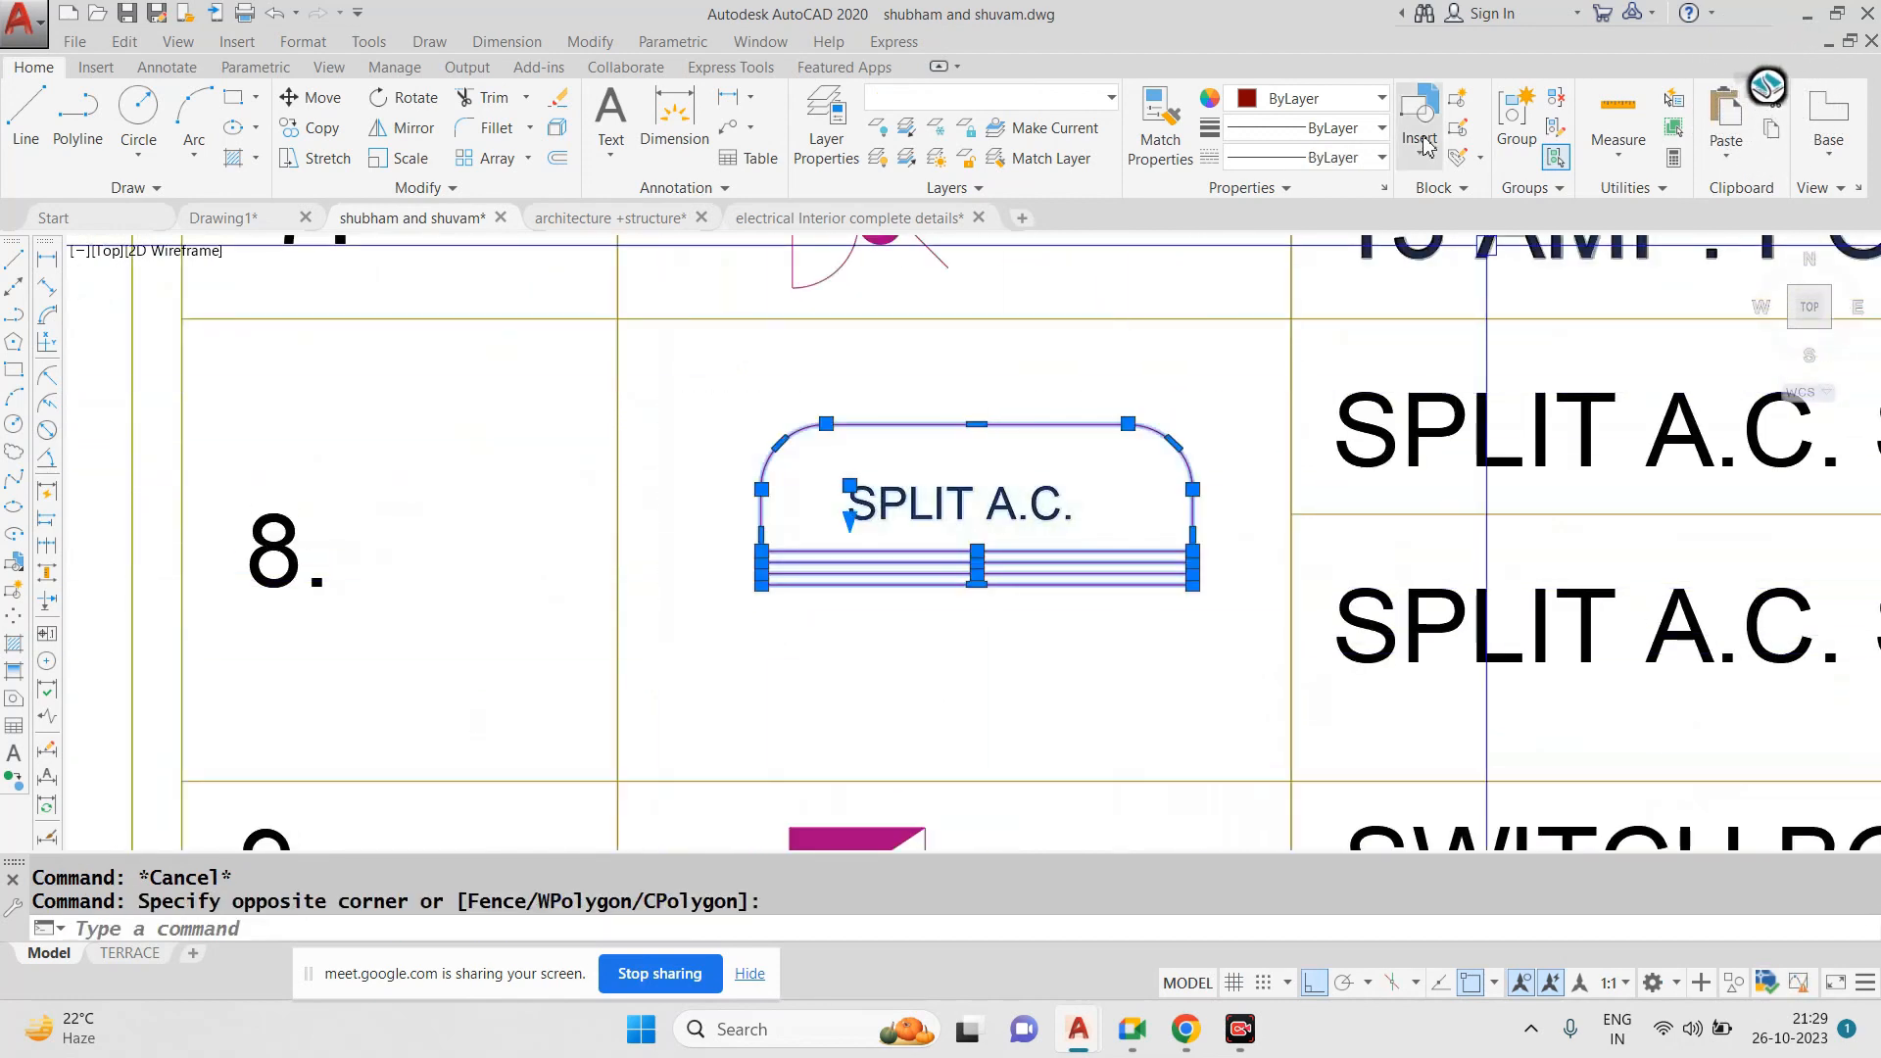
left_click(1512, 123)
Copy the grouped SPLIT A.C. symbol from the legend into the ground floor plan's bedroom between grids B and C, with Ortho off
left_click(1108, 420)
left_click(951, 560)
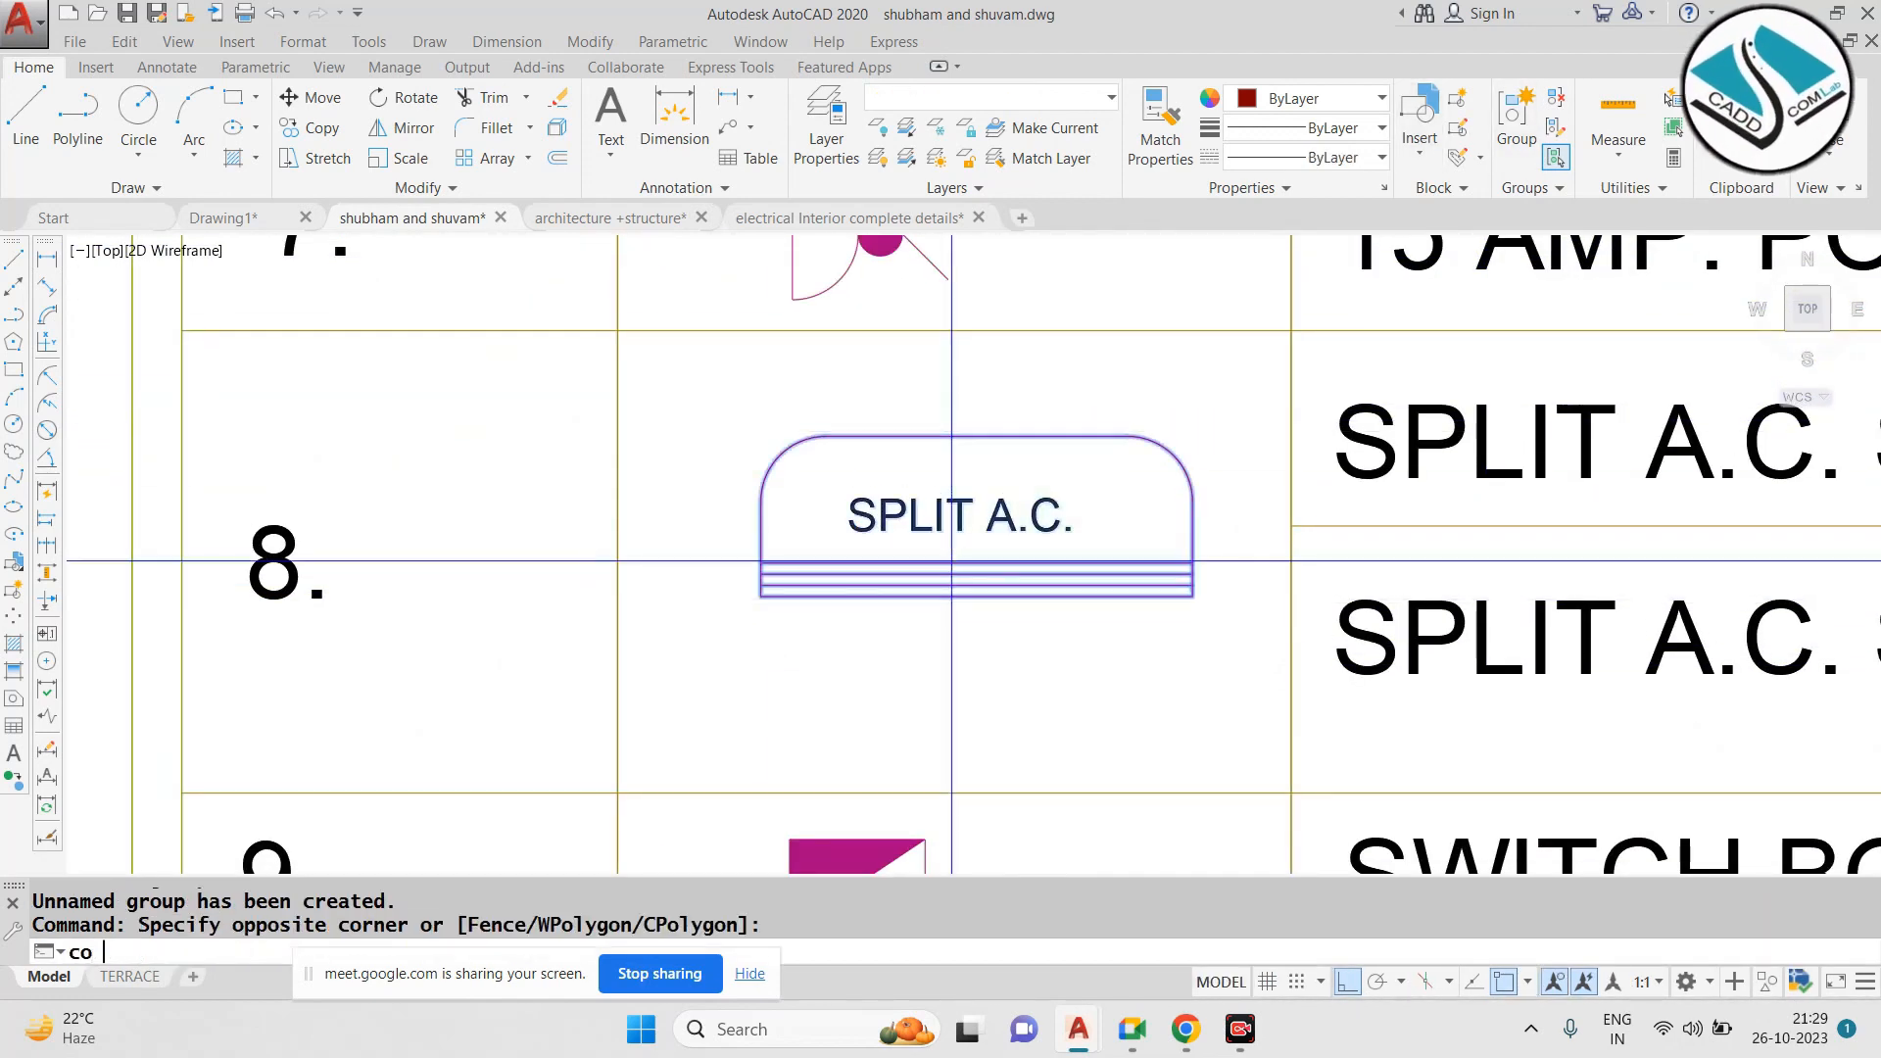
type("co")
key("space")
left_click(952, 559)
scroll(606, 556, "down", 9)
middle_click_drag(1660, 549, 727, 621)
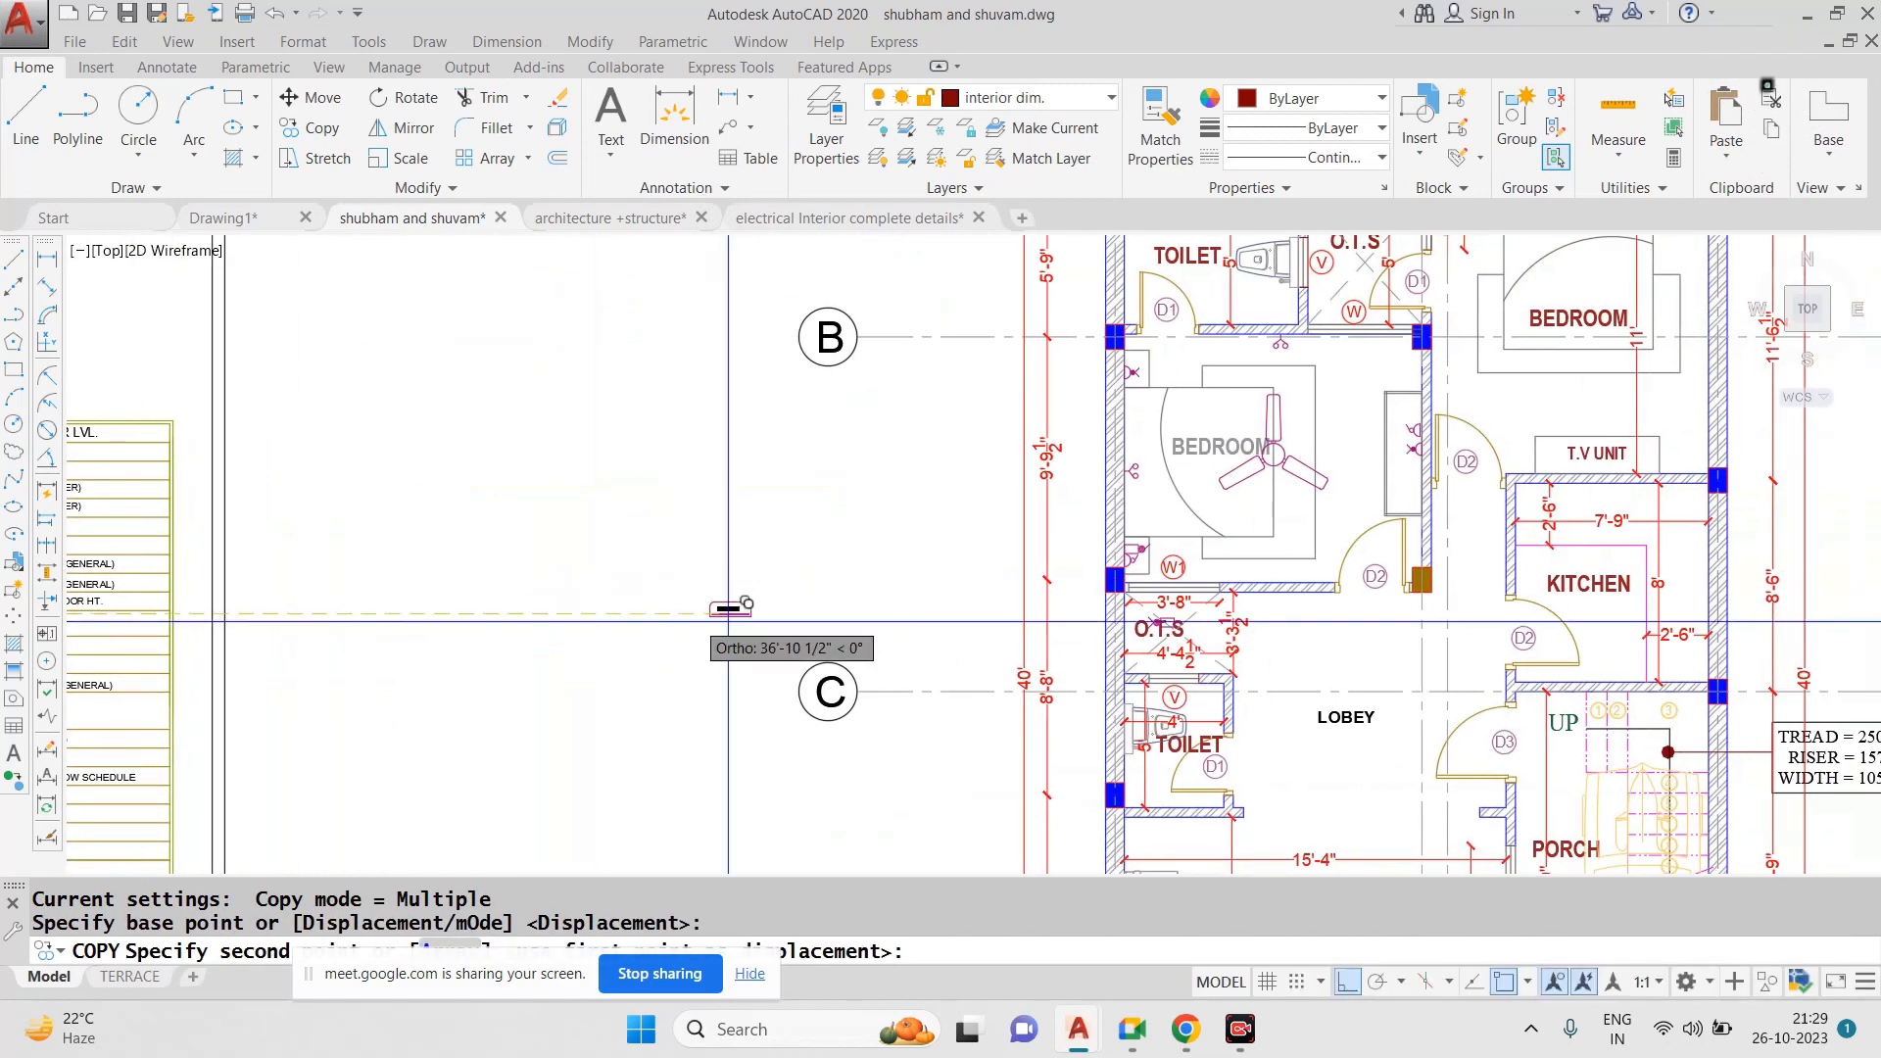
left_click(1348, 982)
scroll(1313, 343, "up", 4)
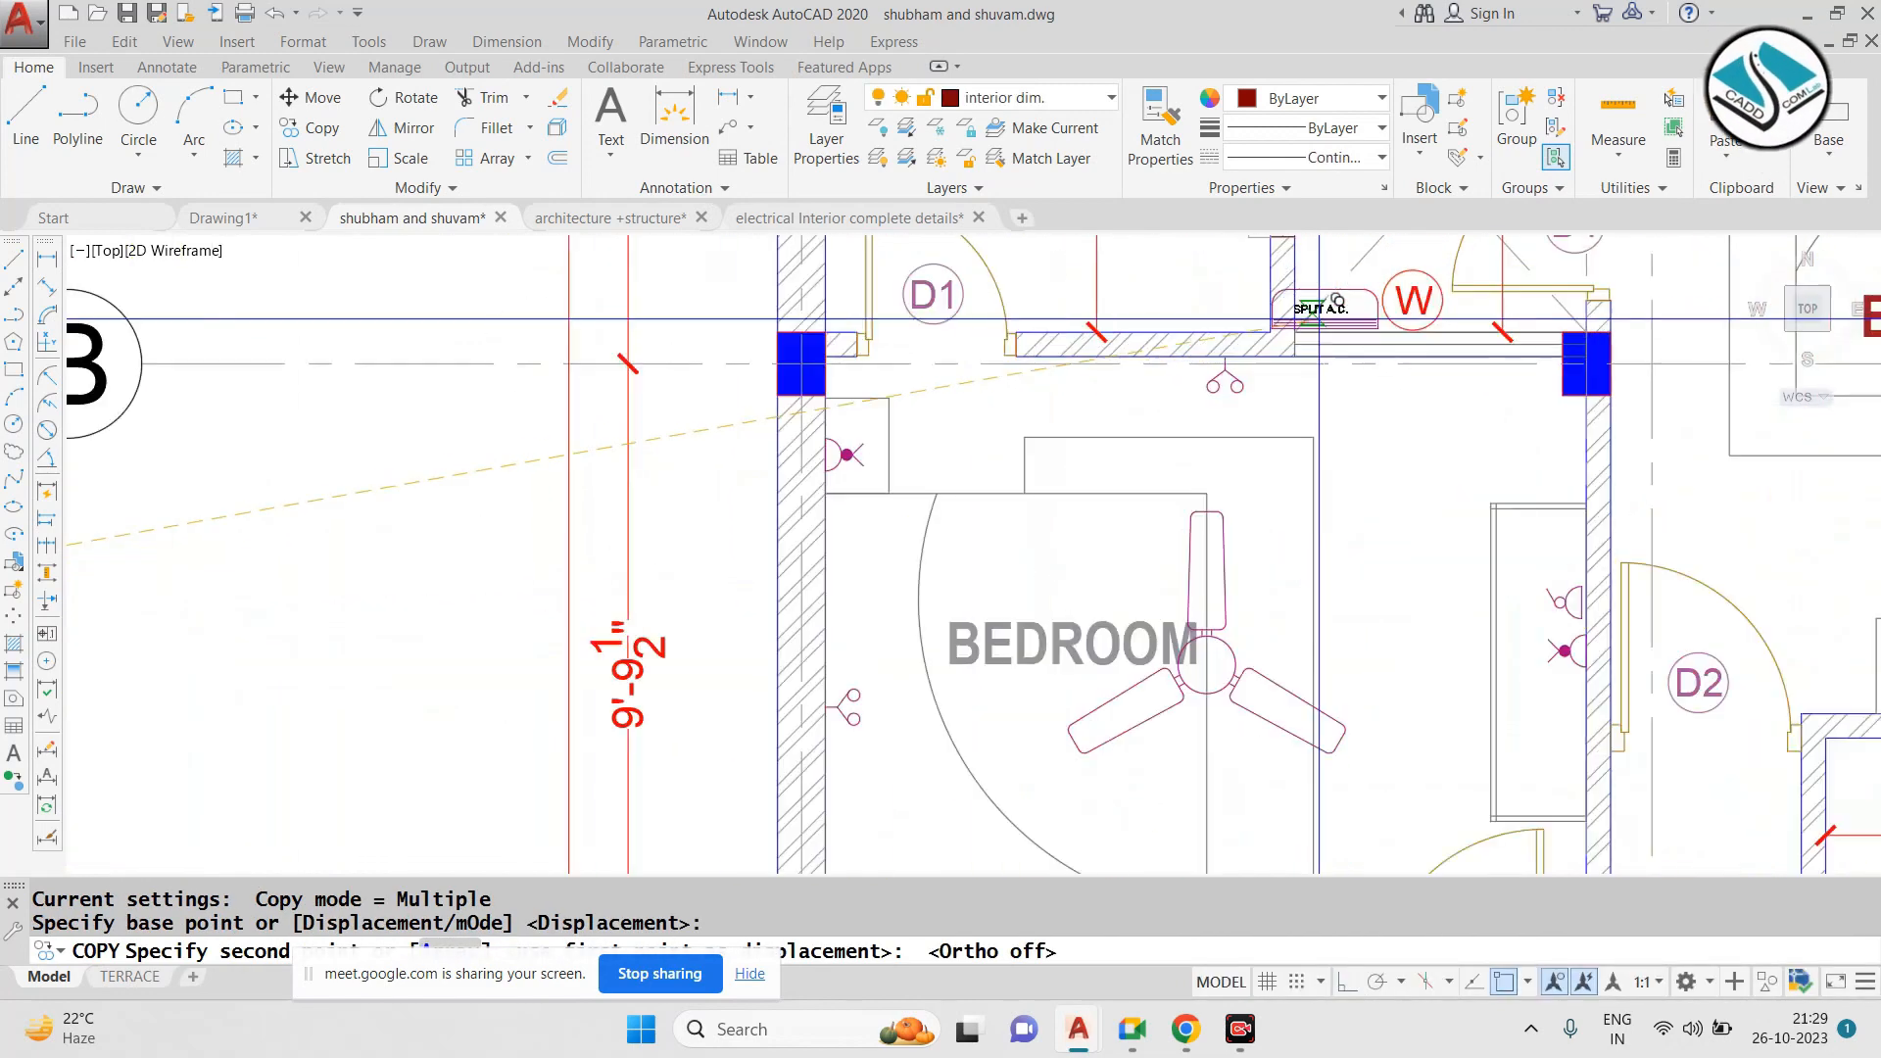
scroll(1283, 412, "down", 2)
scroll(1185, 585, "up", 4)
left_click(1274, 632)
key("Escape")
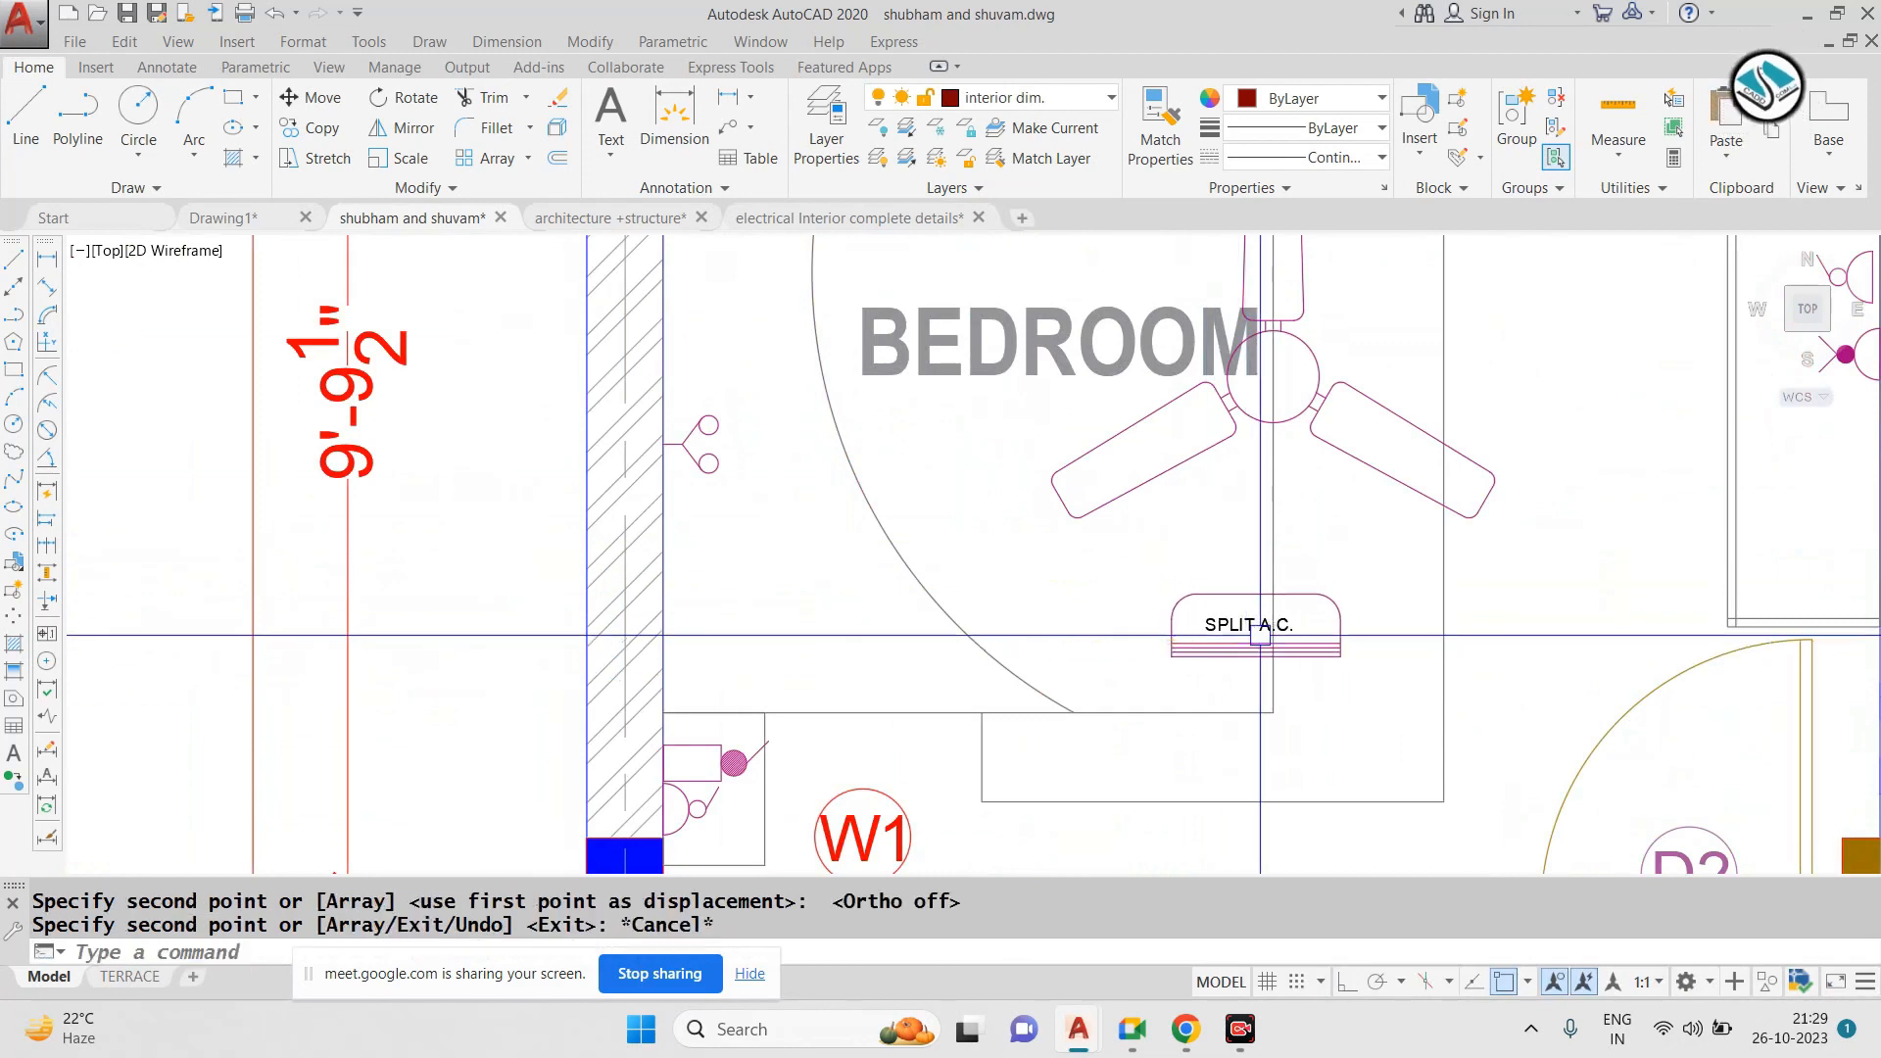
Move the copied SPLIT A.C. symbol from its base midpoint onto the bedroom's lower wall, between window W1 and door D2
type("m")
key("Return")
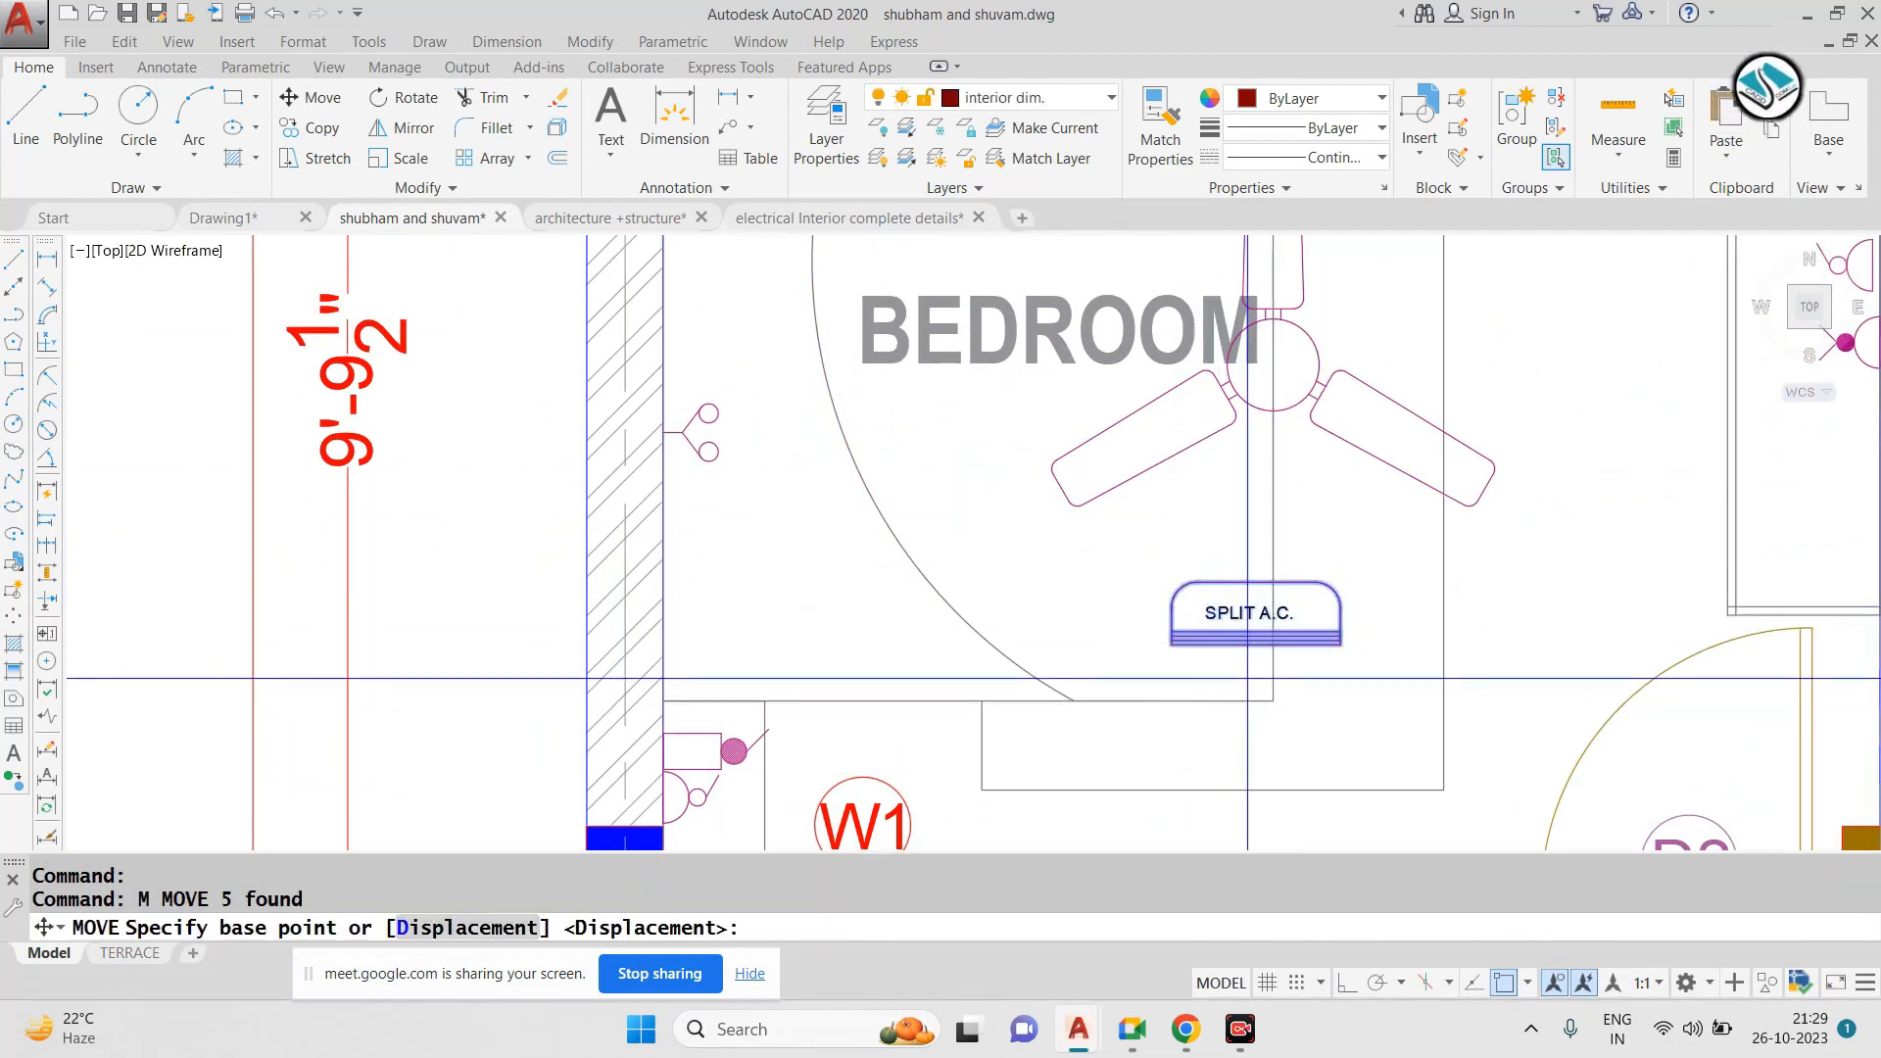
left_click(1256, 643)
middle_click_drag(1238, 743, 1226, 399)
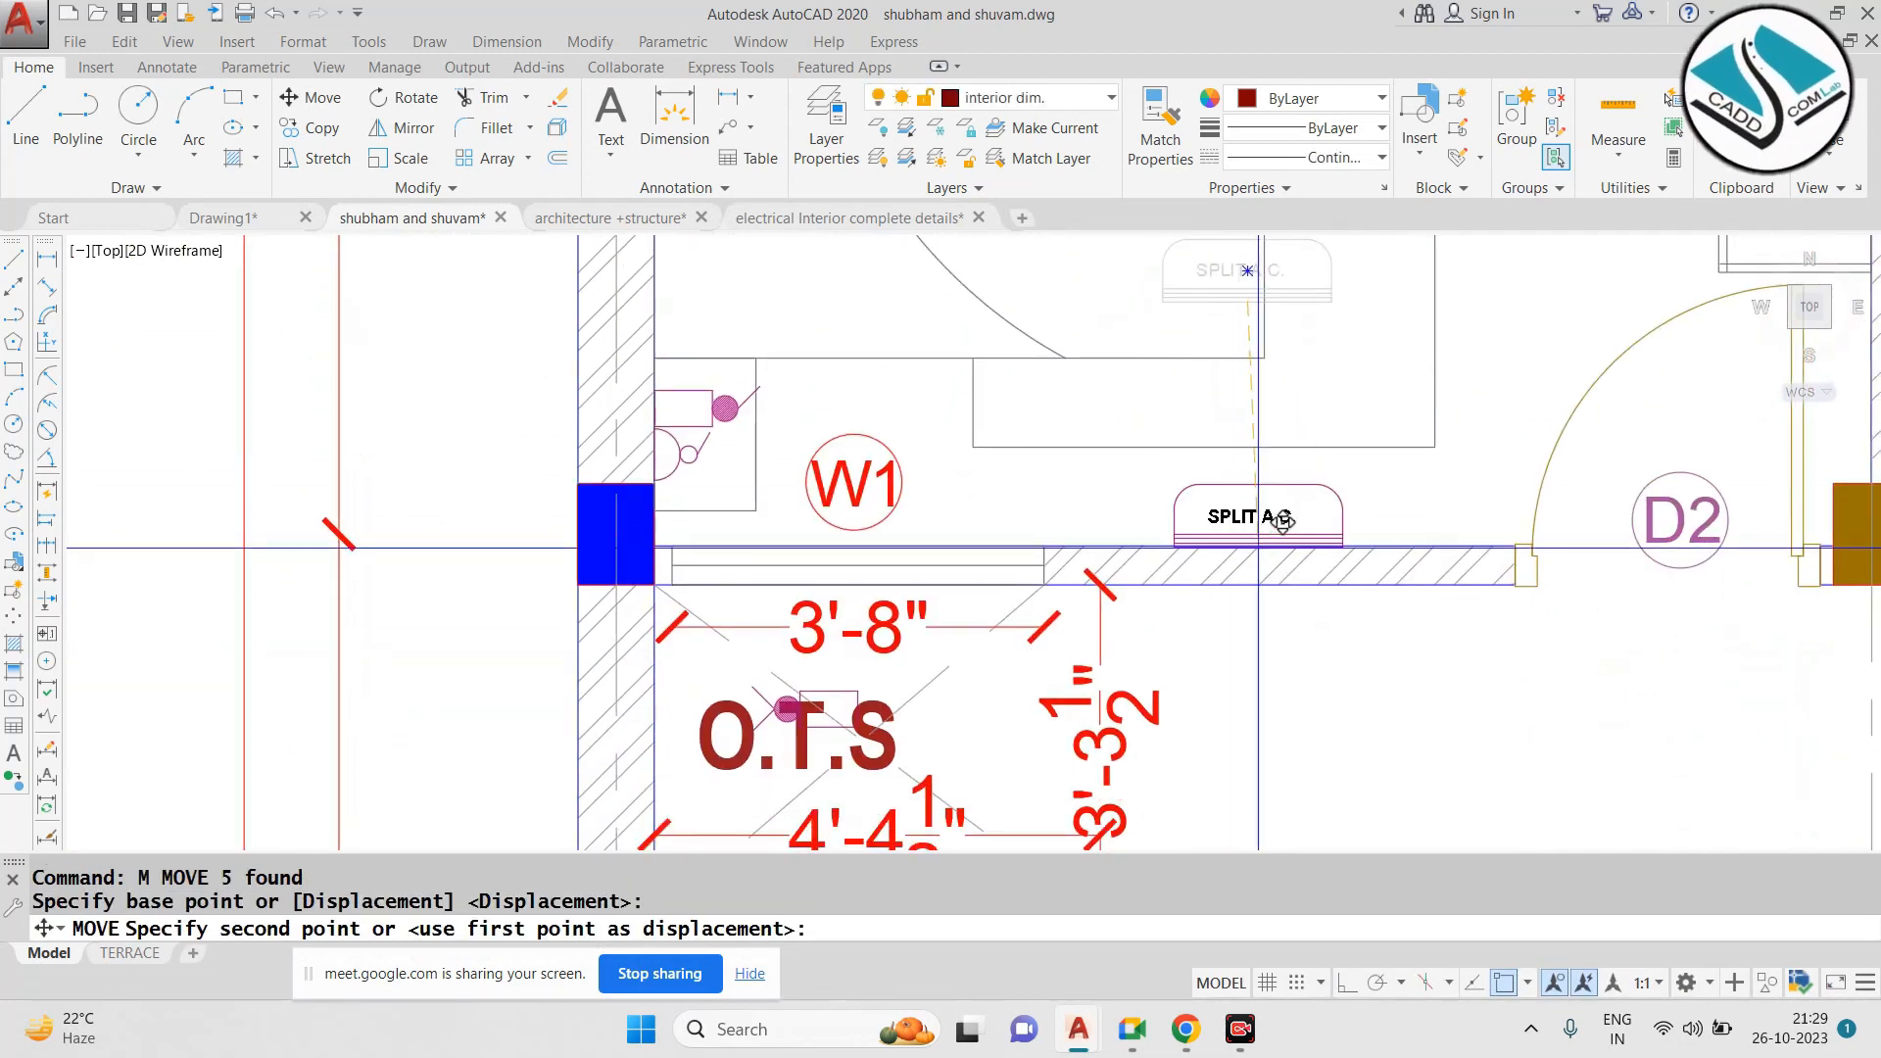
left_click(1256, 545)
scroll(1236, 585, "down", 4)
middle_click_drag(1234, 588, 1176, 745)
key("Escape")
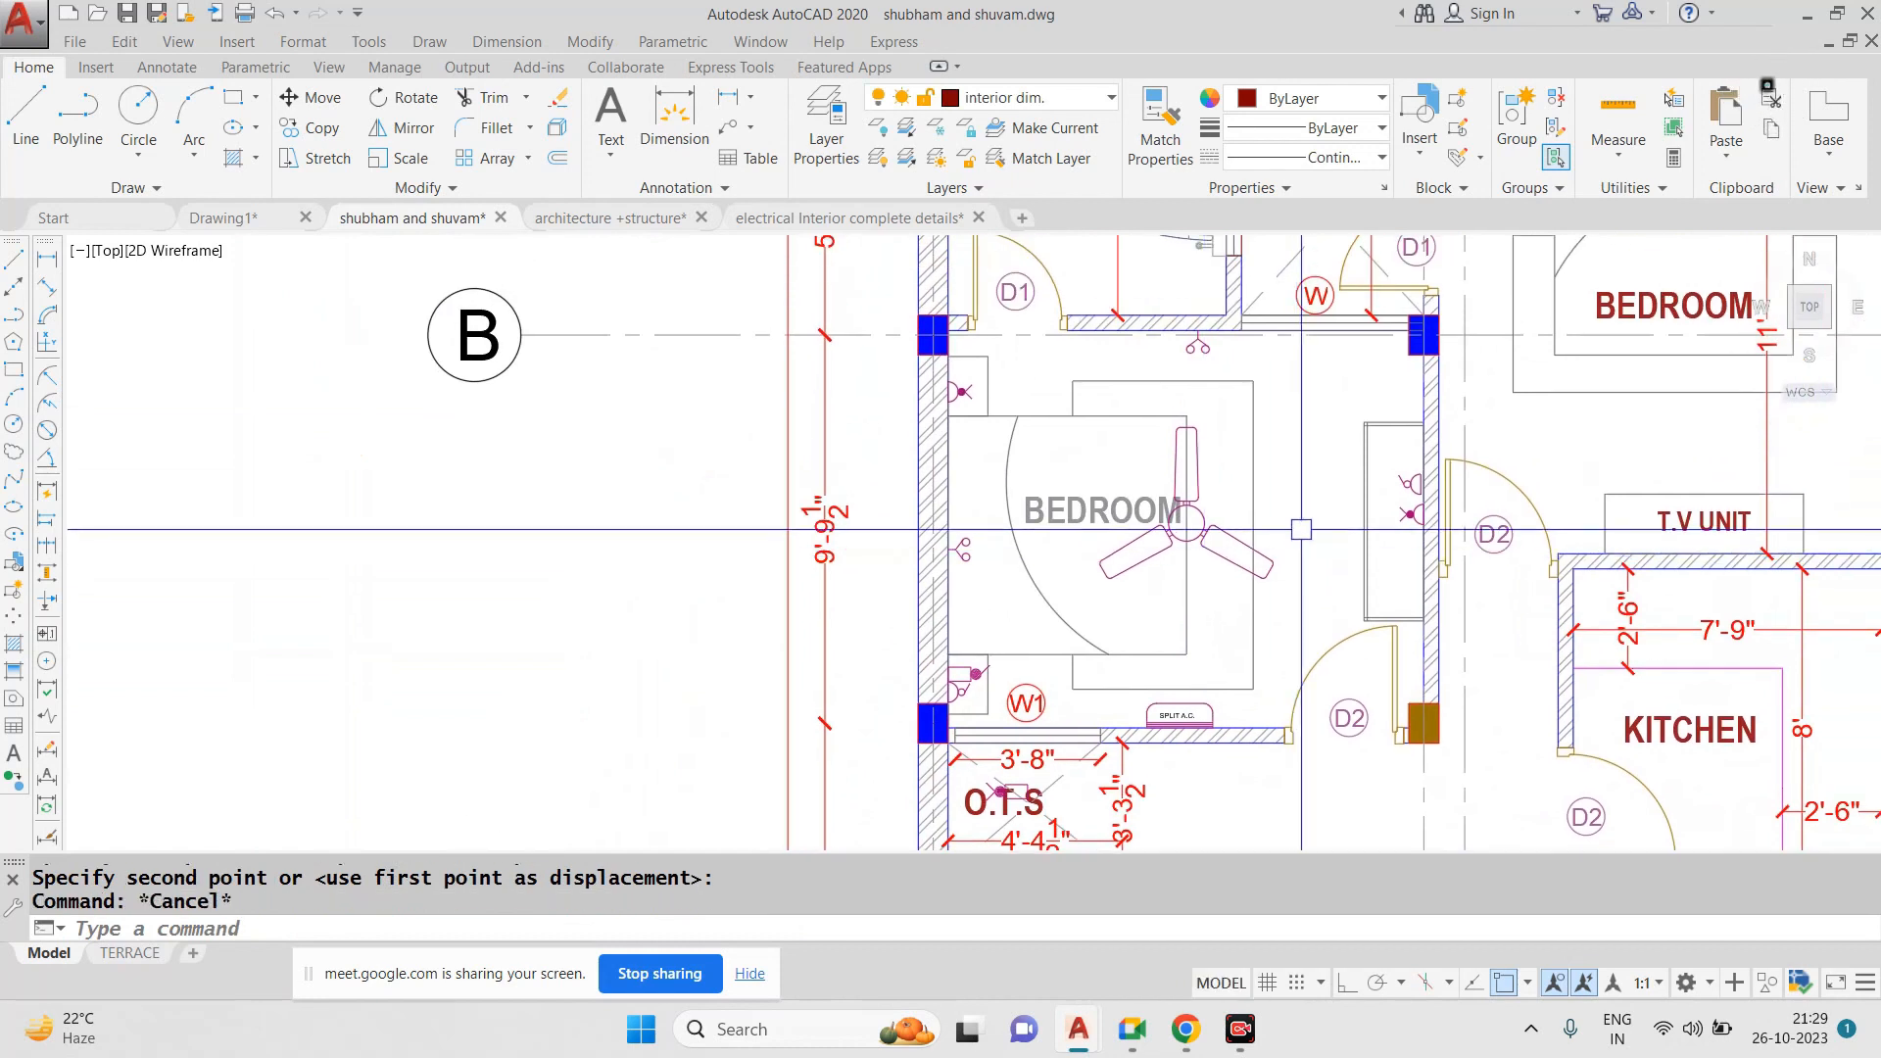
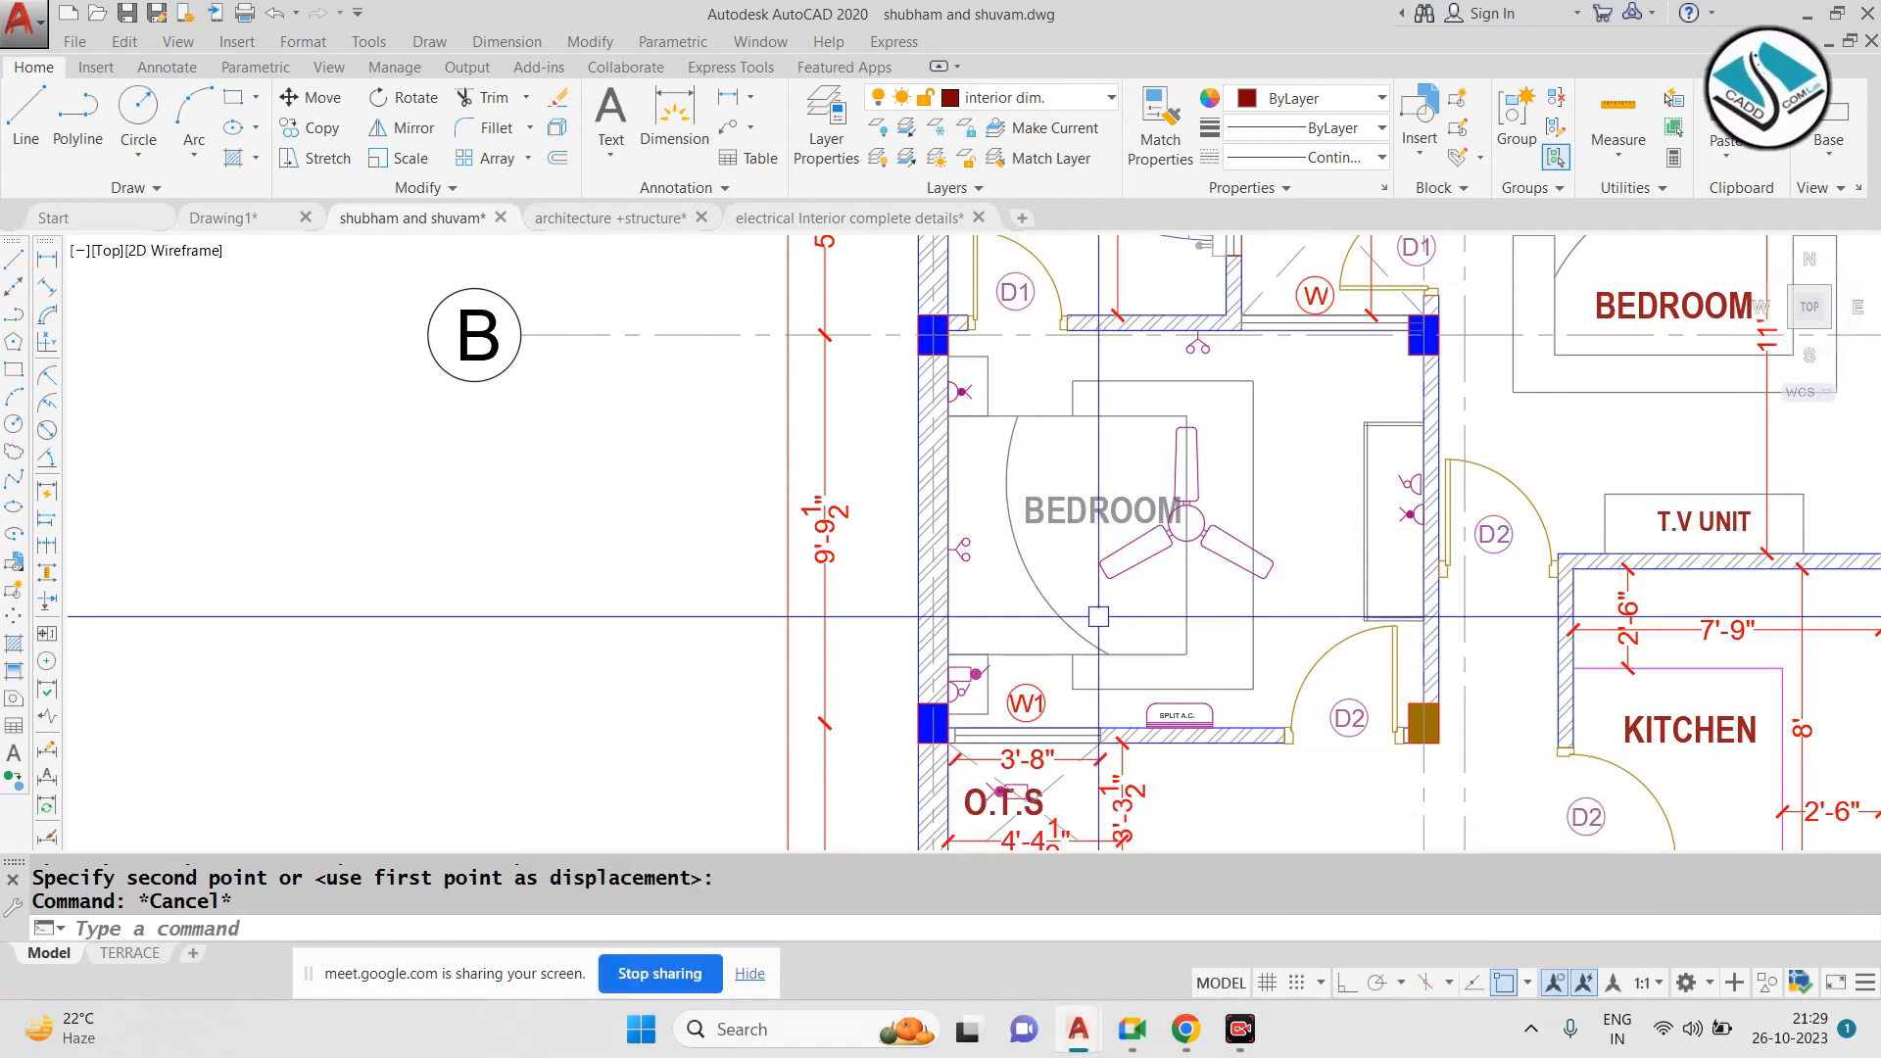
Mirror the L.C.D. socket symbol on the reference plan's 11'-6"X11'-0" bedroom wall about a vertical line, keeping the original
scroll(1085, 616, "down", 8)
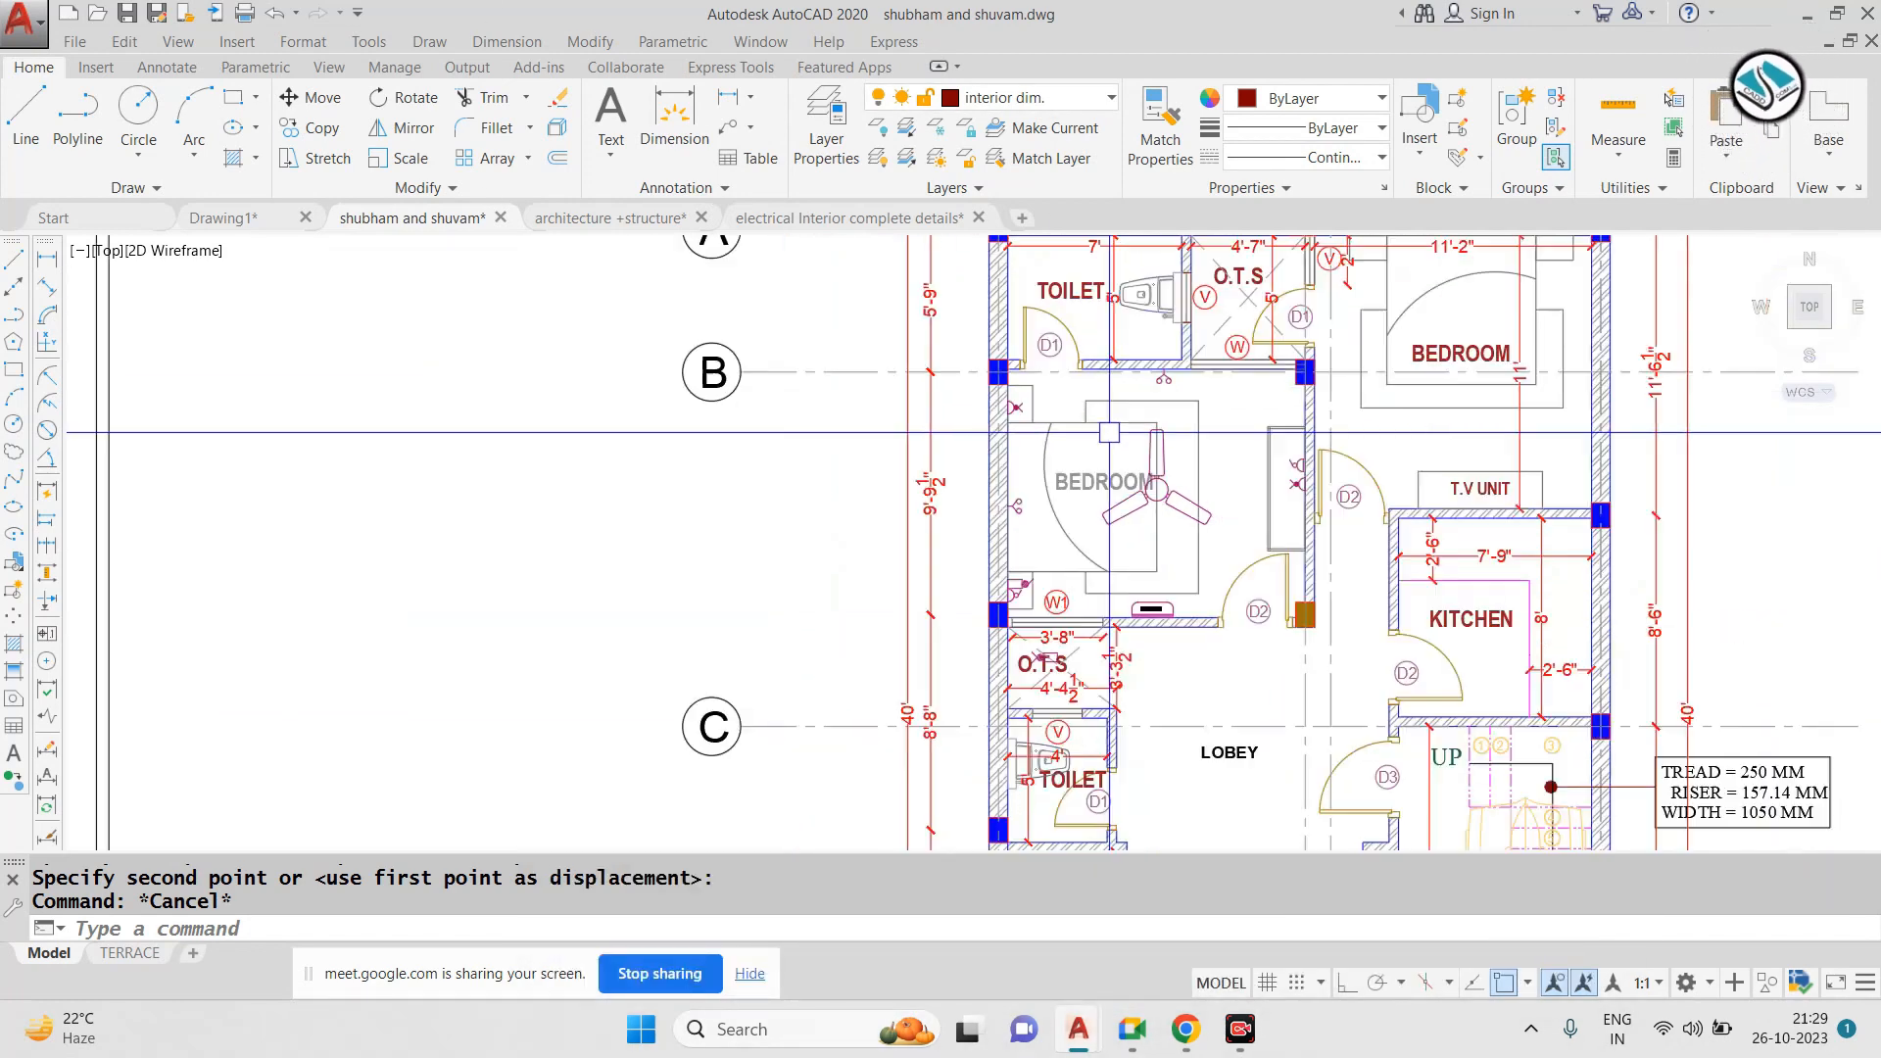
key("Escape")
scroll(397, 506, "up", 7)
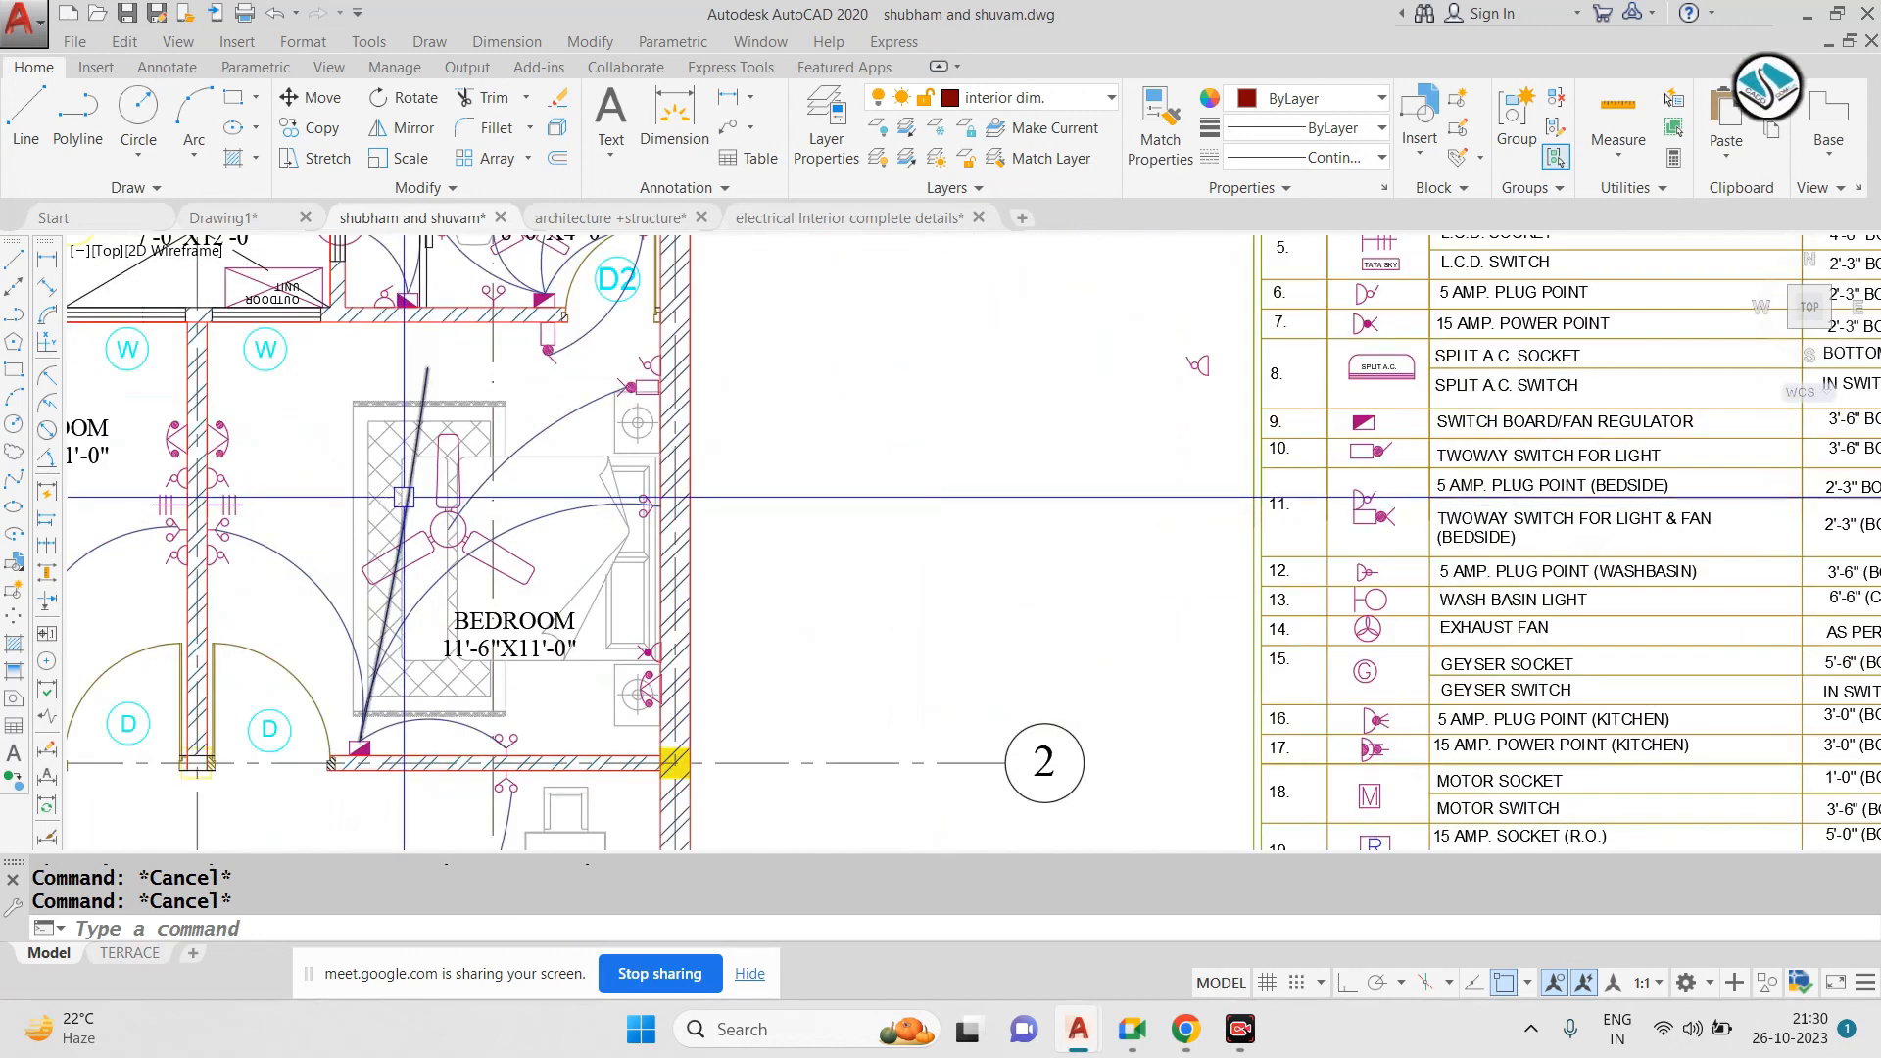
scroll(403, 496, "down", 2)
scroll(500, 511, "up", 6)
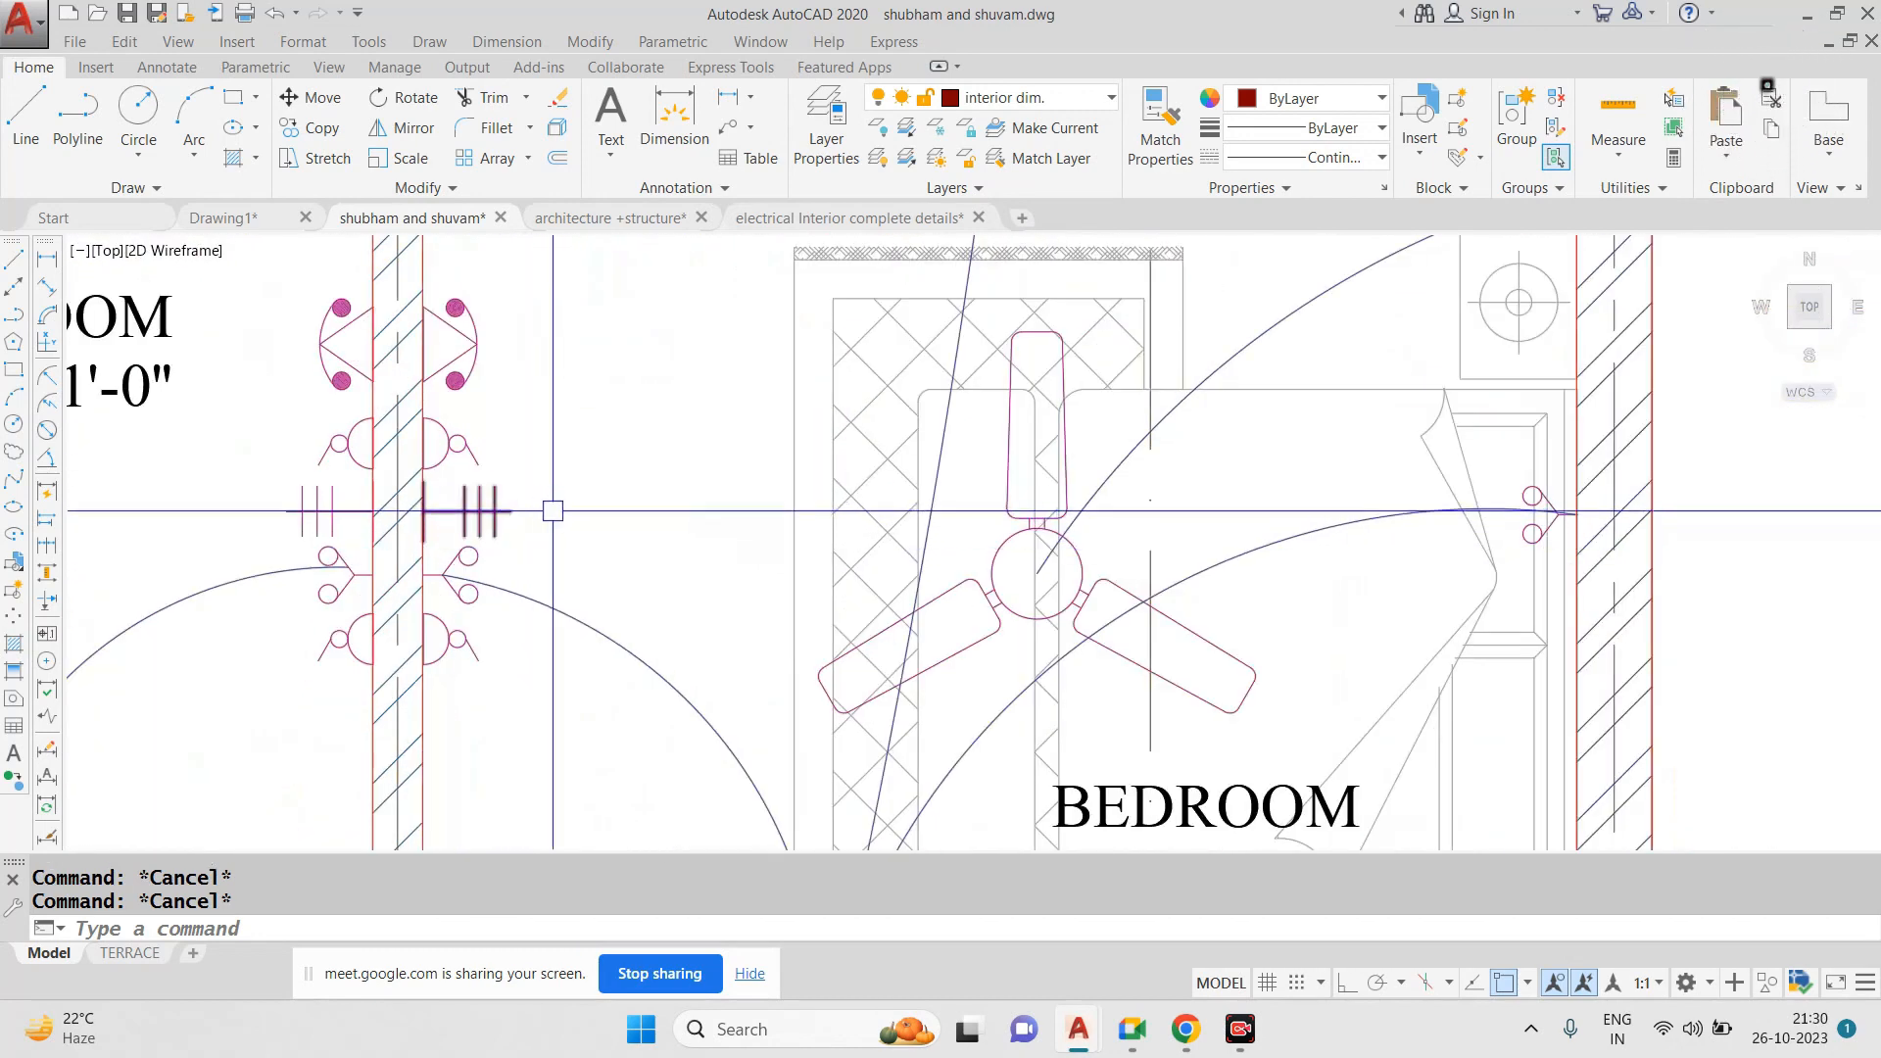
scroll(492, 510, "up", 2)
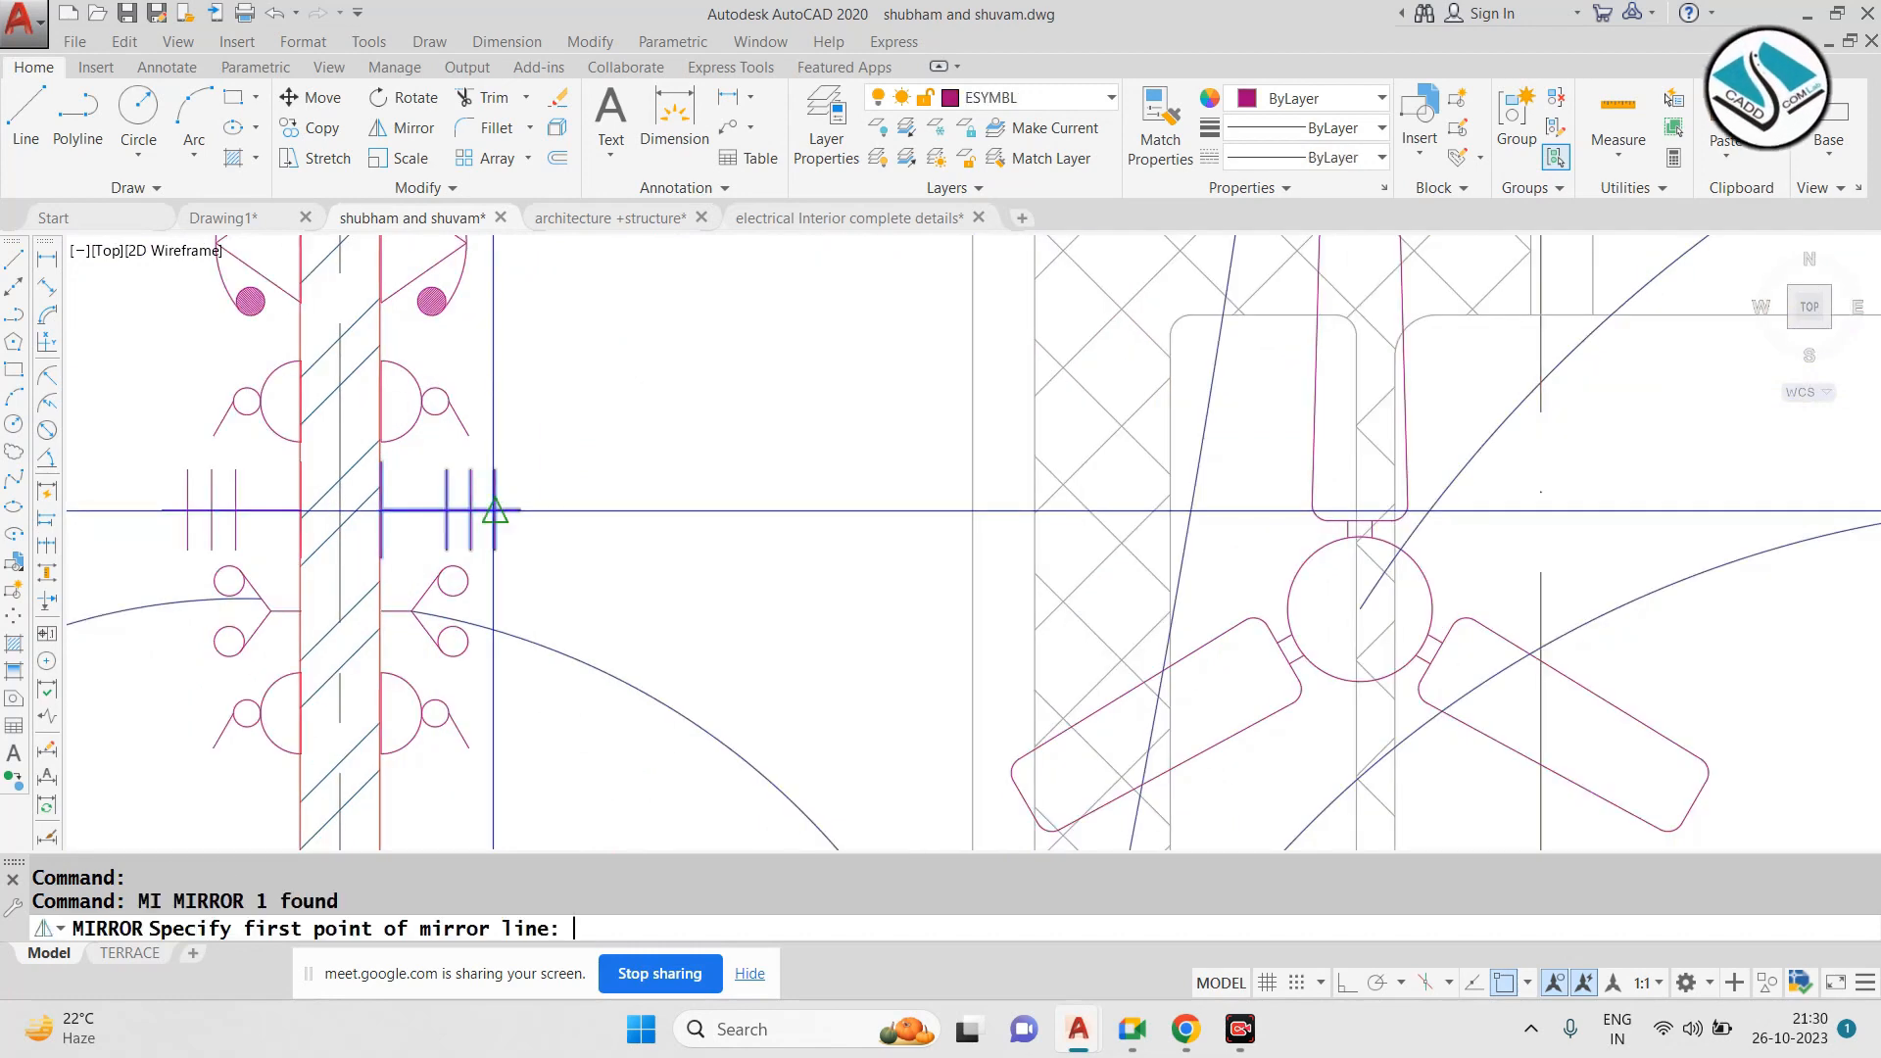
left_click(650, 426)
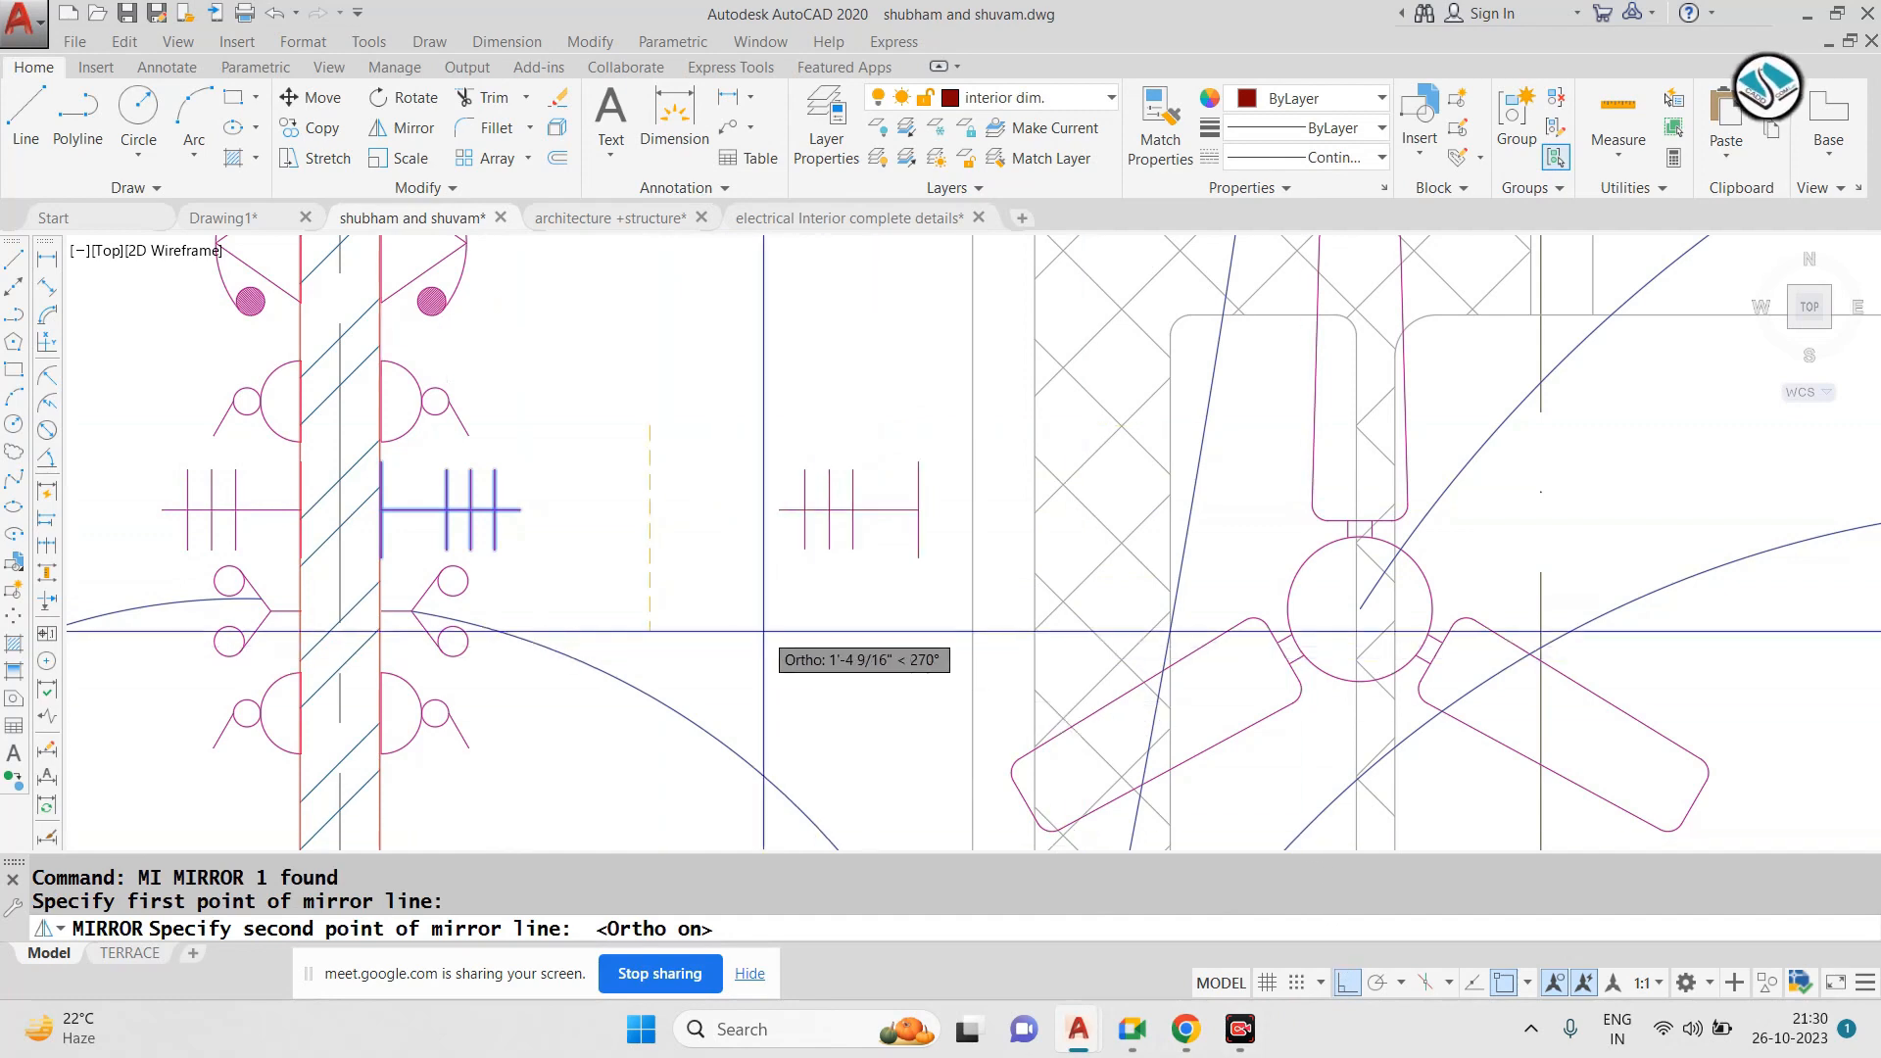
left_click(655, 627)
key("Return")
Move the mirrored L.C.D. symbol by its wall end onto the ground floor bedroom's right wall, below the existing plug points
left_click(839, 399)
left_click(739, 560)
type("m")
key("Return")
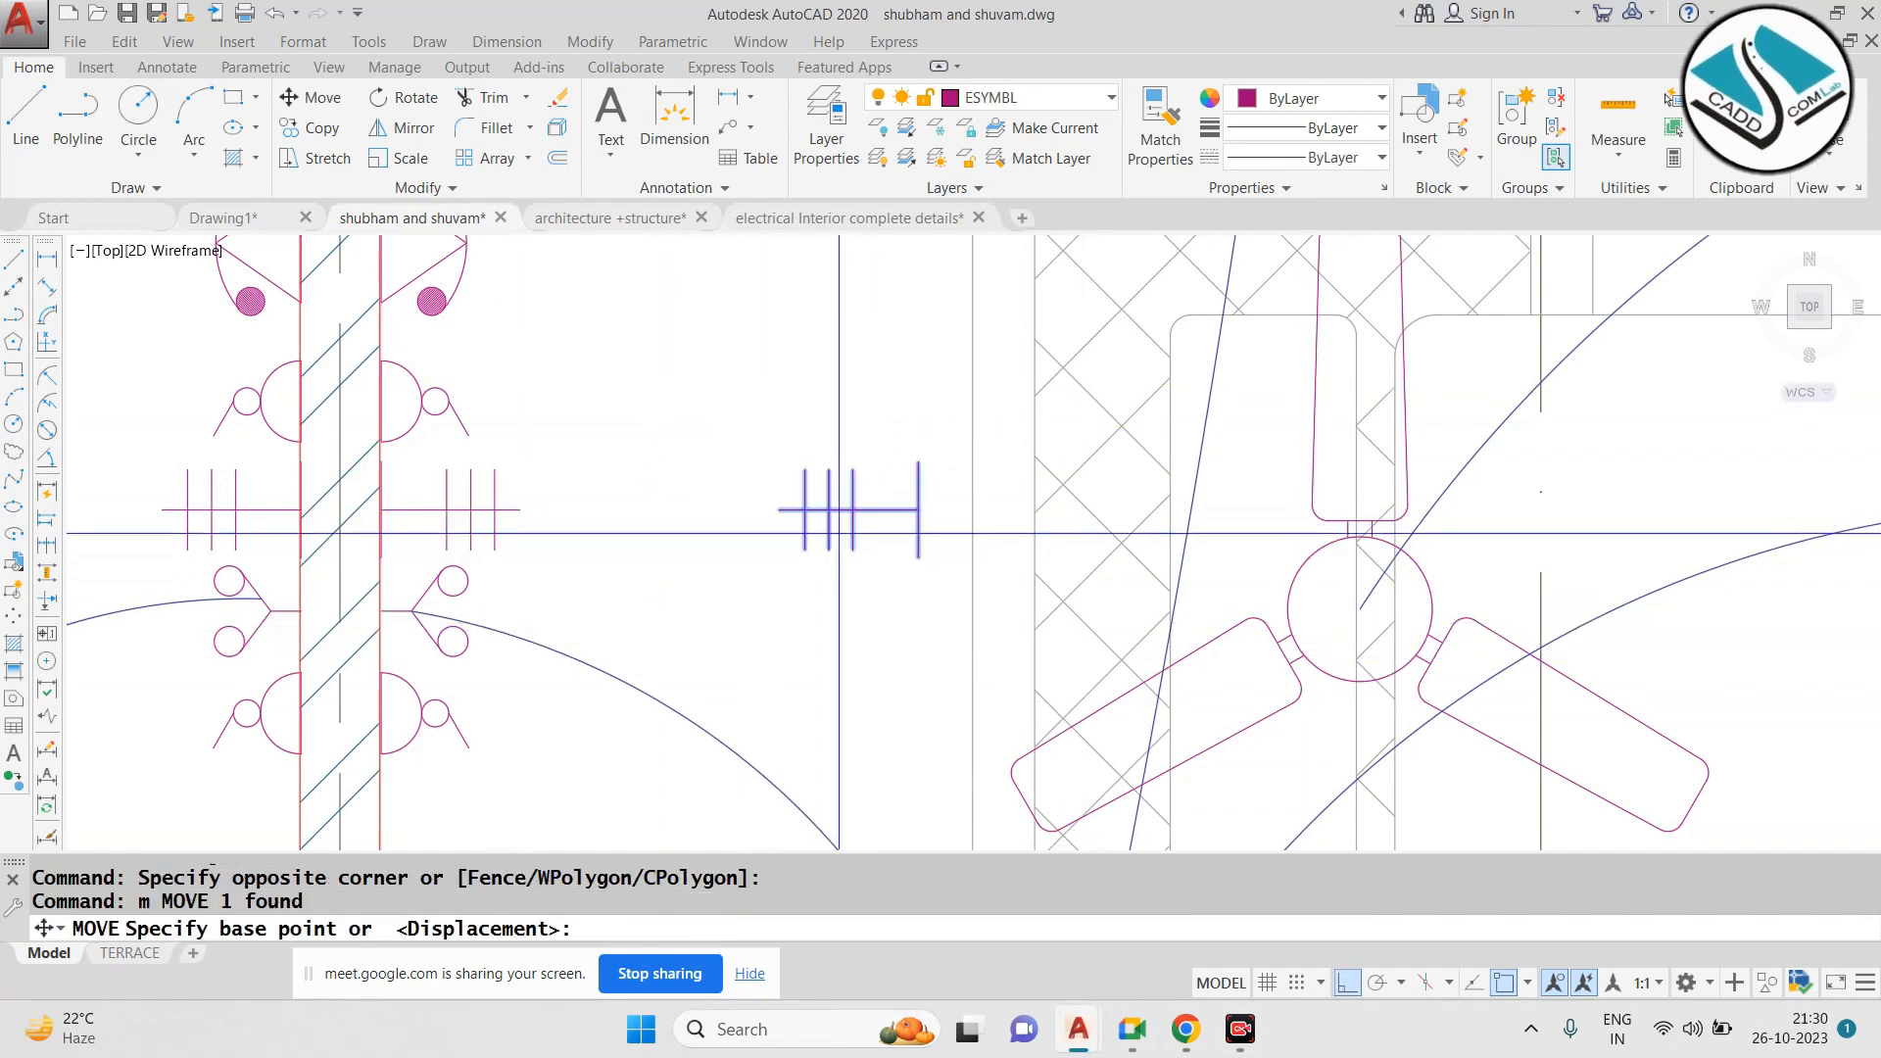
left_click(918, 510)
scroll(1526, 516, "down", 10)
middle_click_drag(1526, 517, 1047, 438)
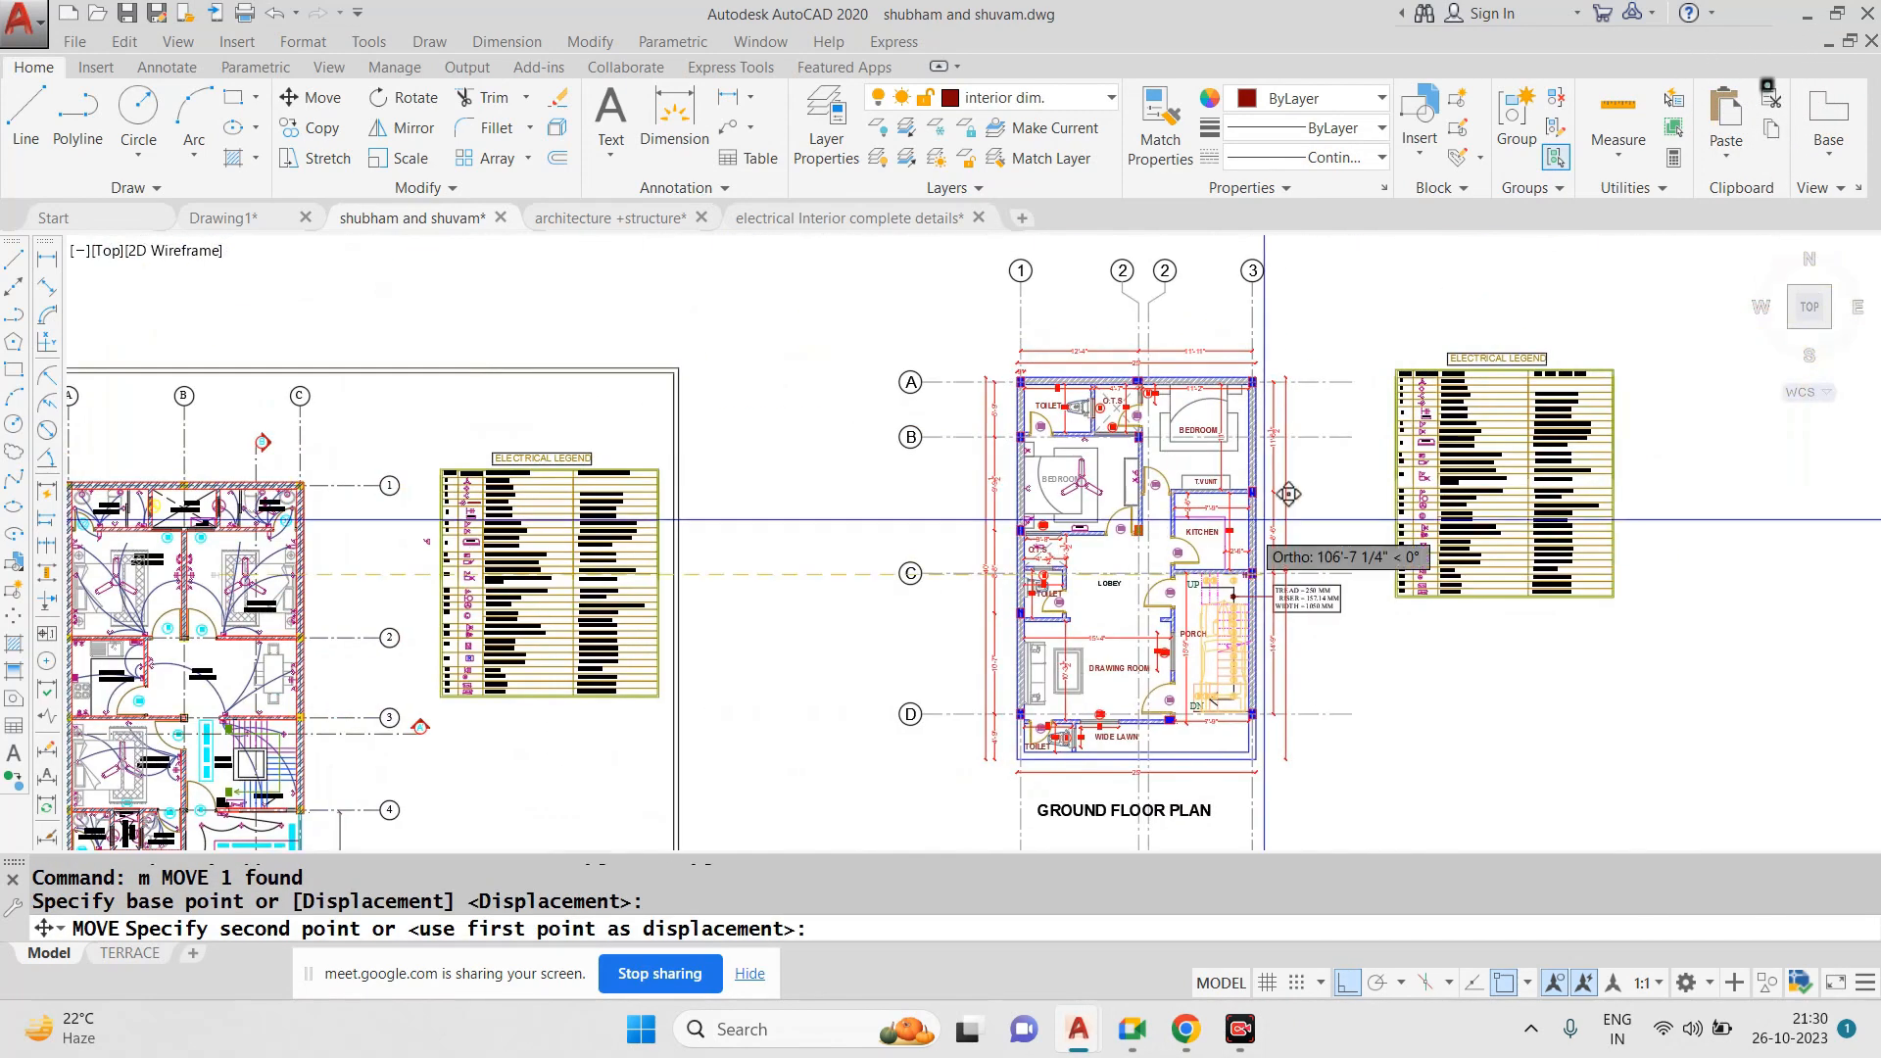
scroll(881, 441, "up", 8)
left_click(1352, 984)
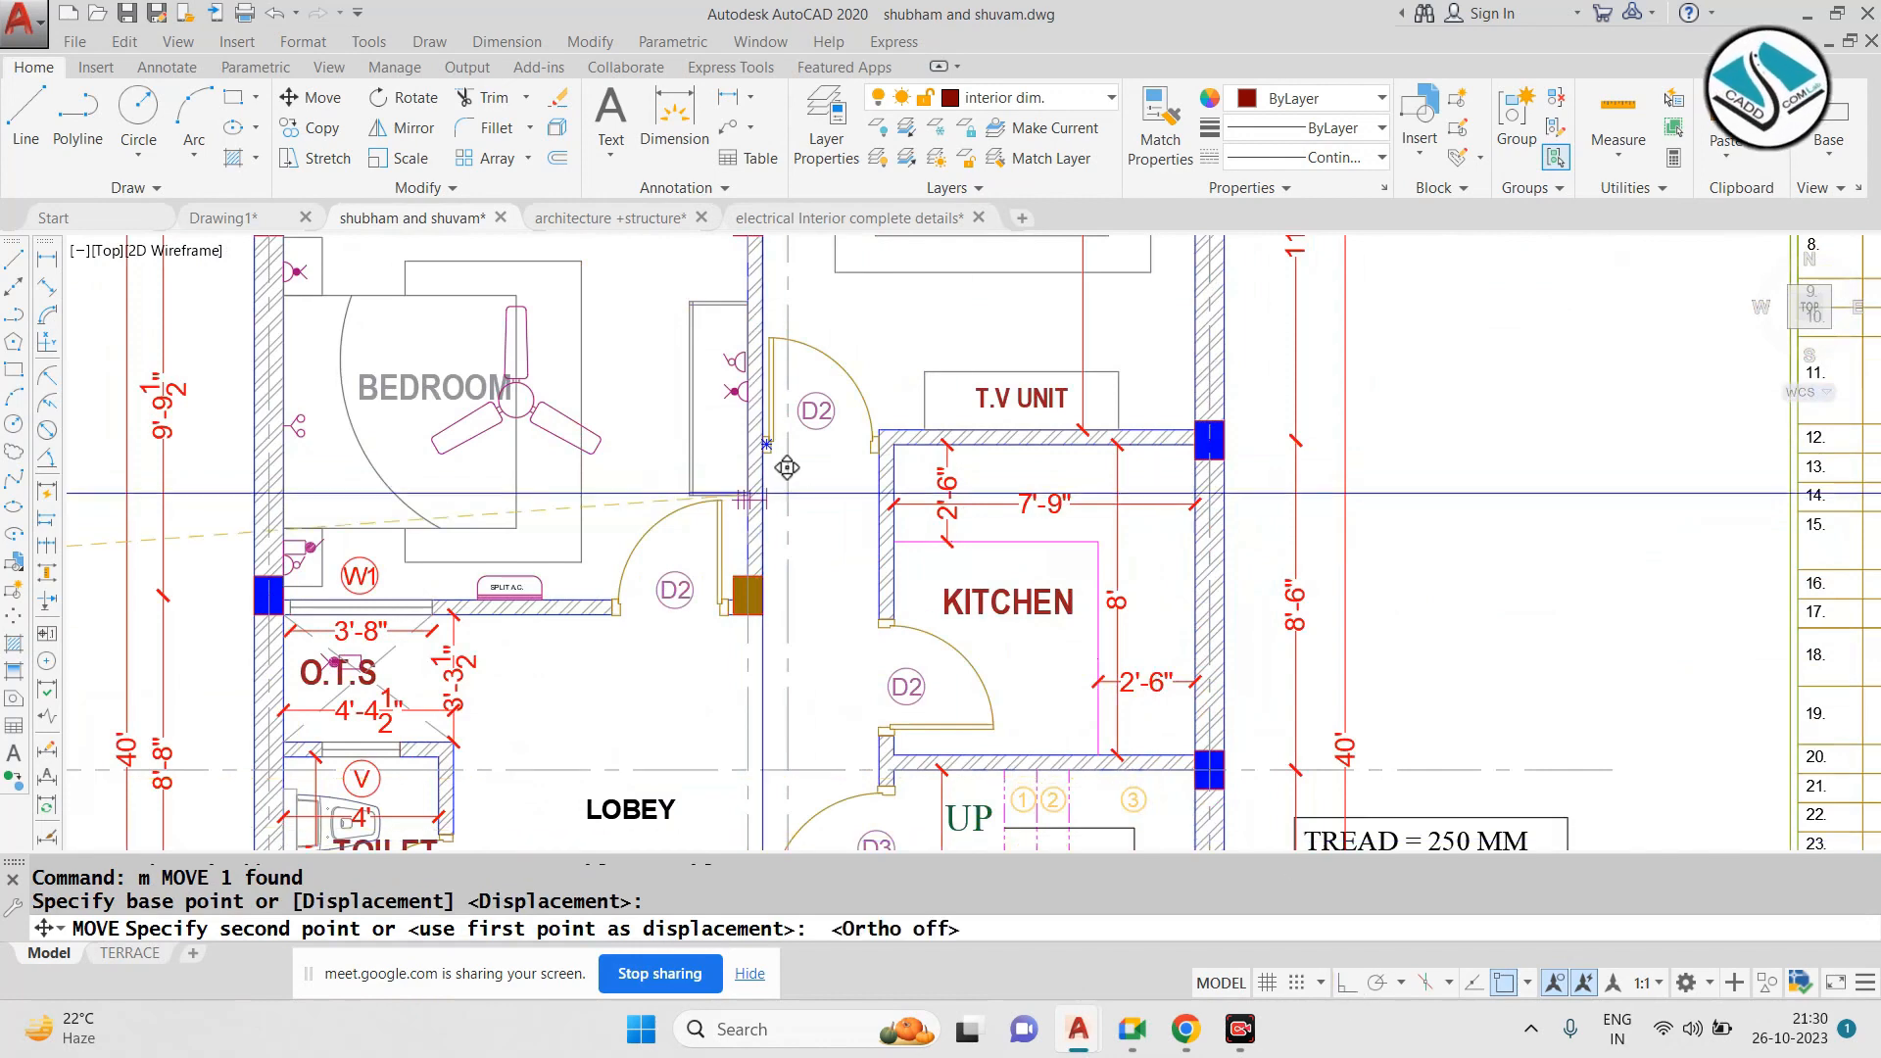
scroll(769, 446, "up", 6)
key("Escape")
scroll(796, 519, "down", 5)
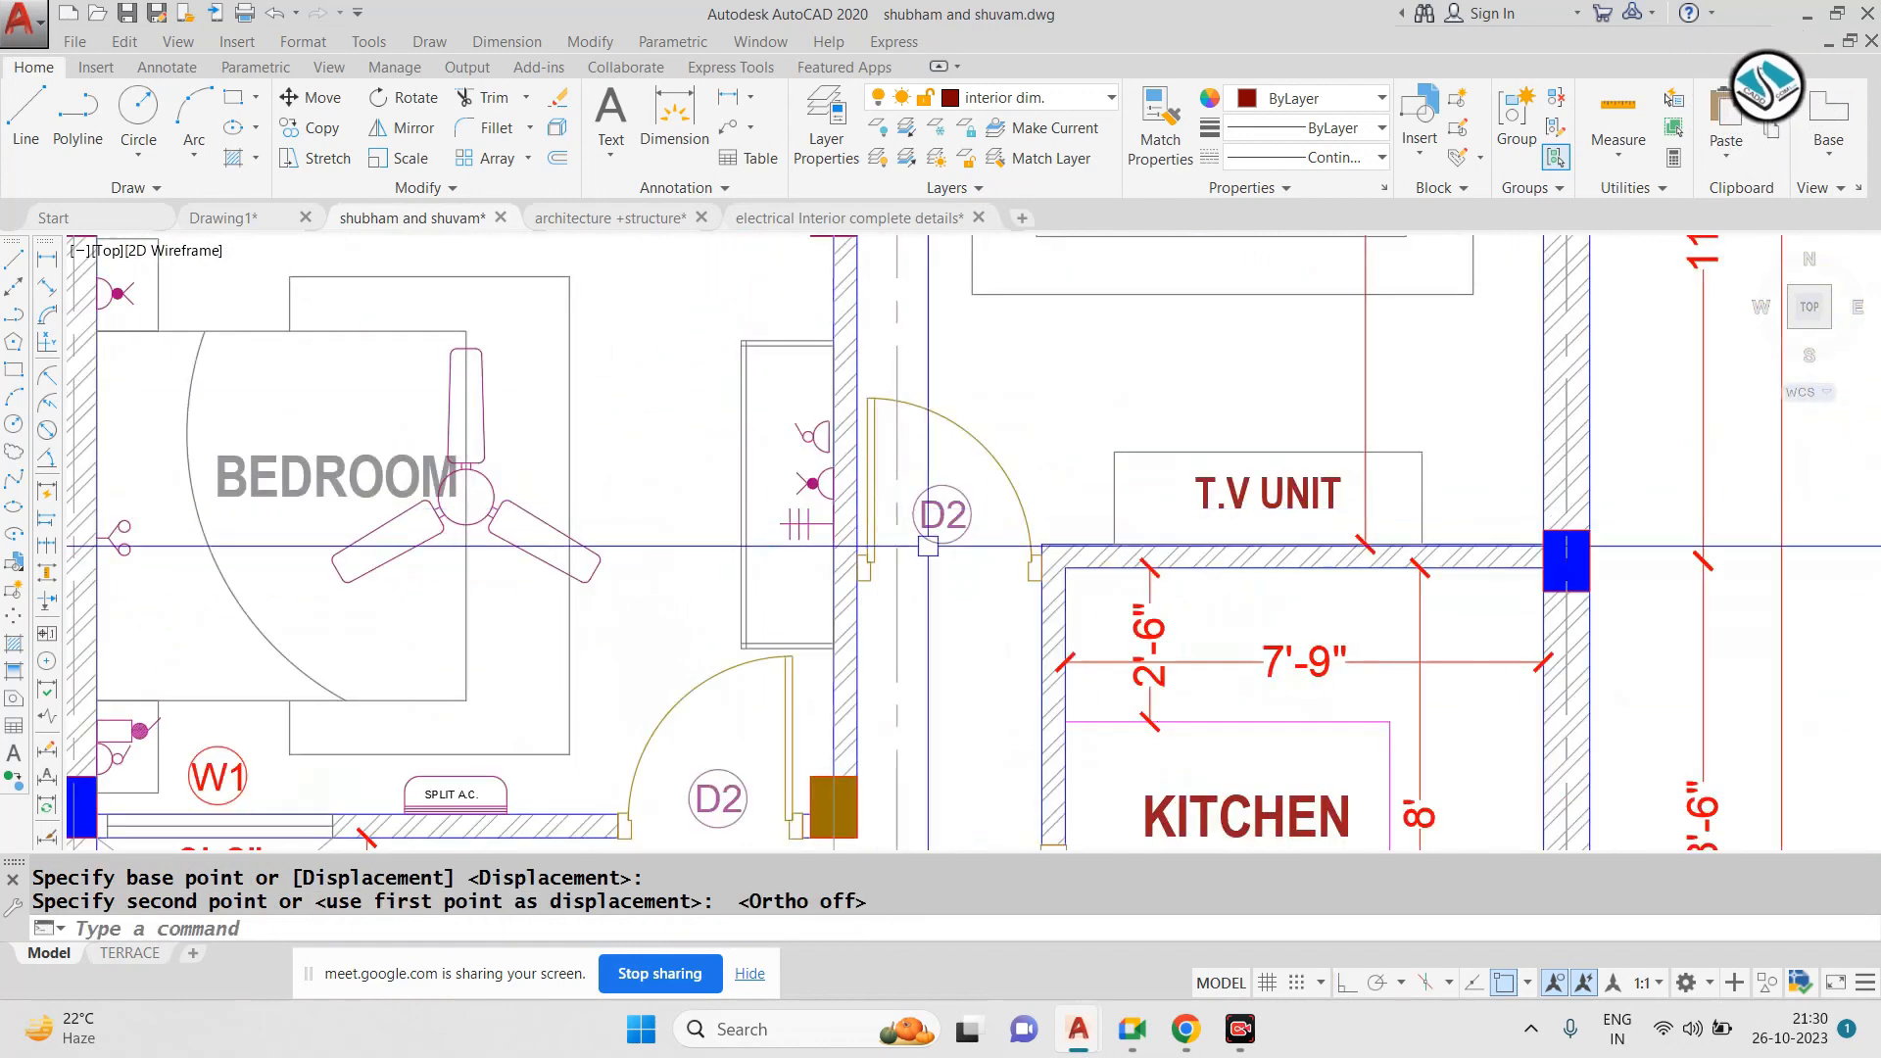
Mirror the bracket light symbol on the ground floor bedroom's left wall about a vertical line, keeping the original
scroll(809, 632, "up", 6)
left_click(809, 632)
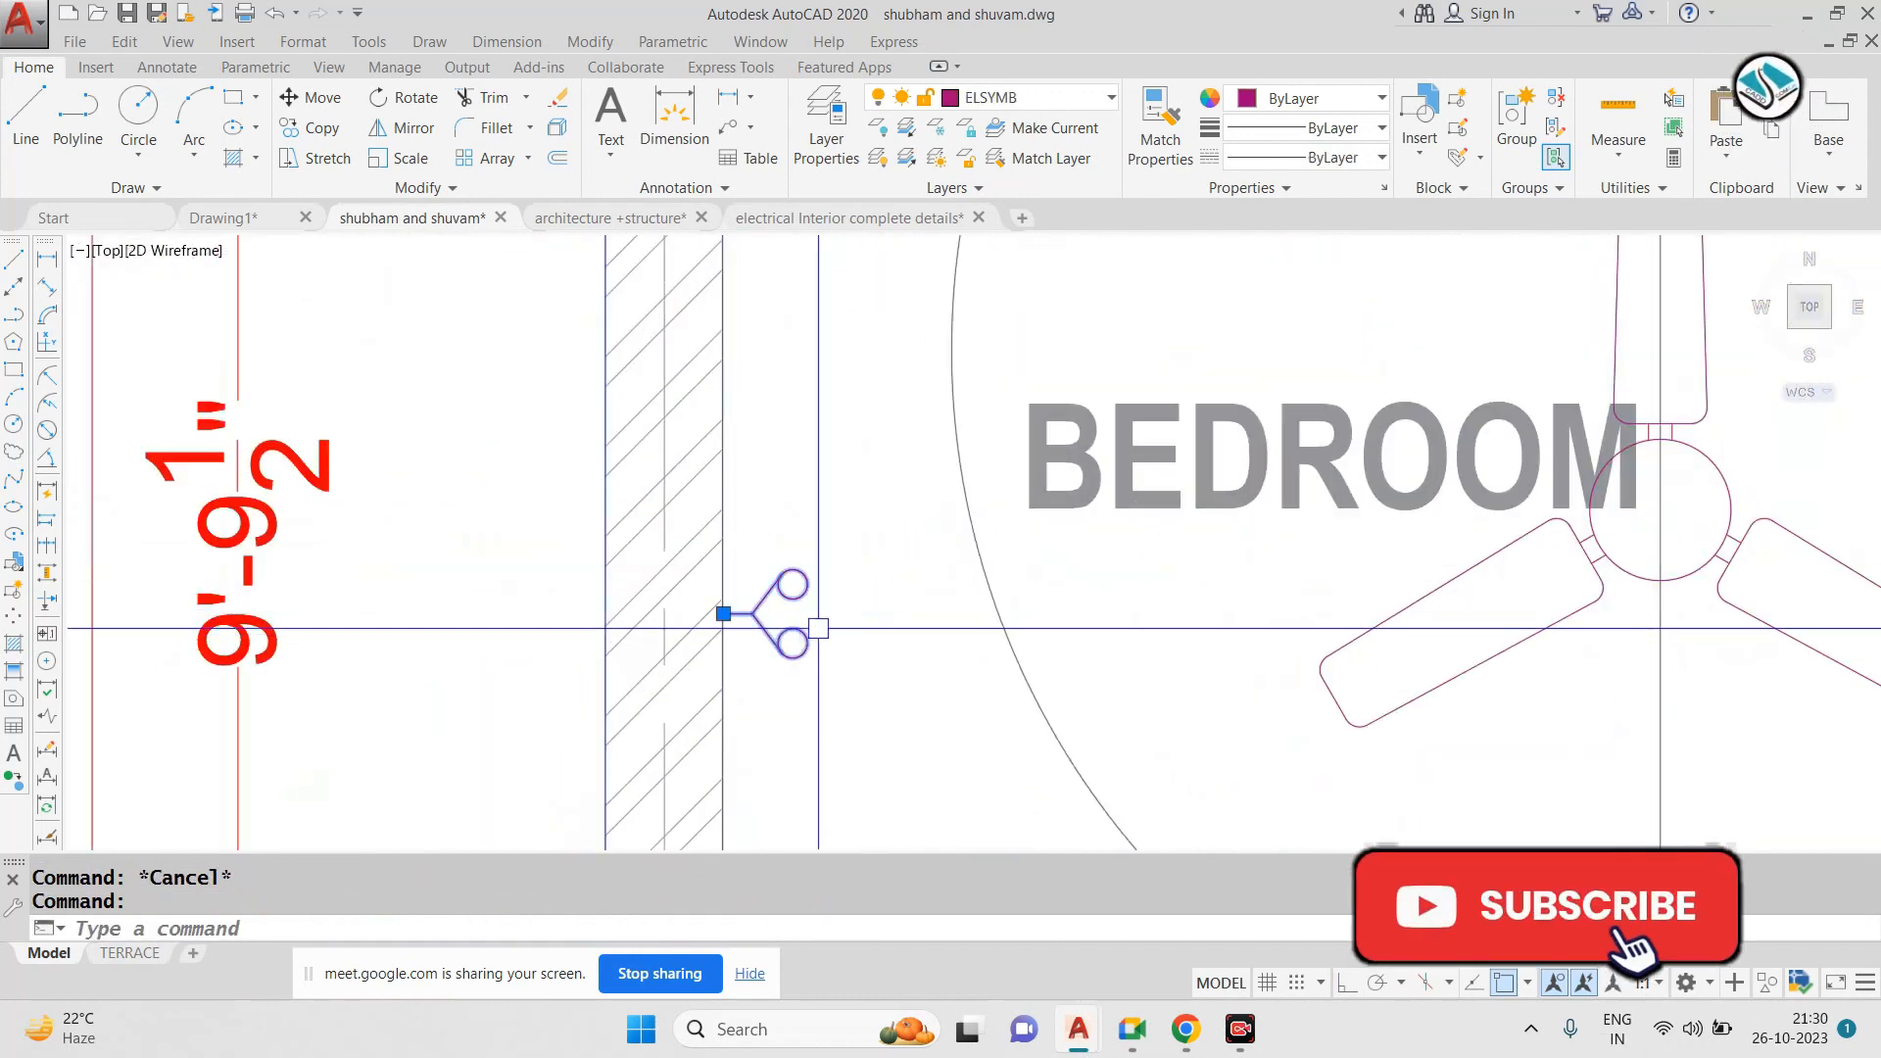
type("mi")
key("space")
left_click(922, 563)
left_click(921, 747)
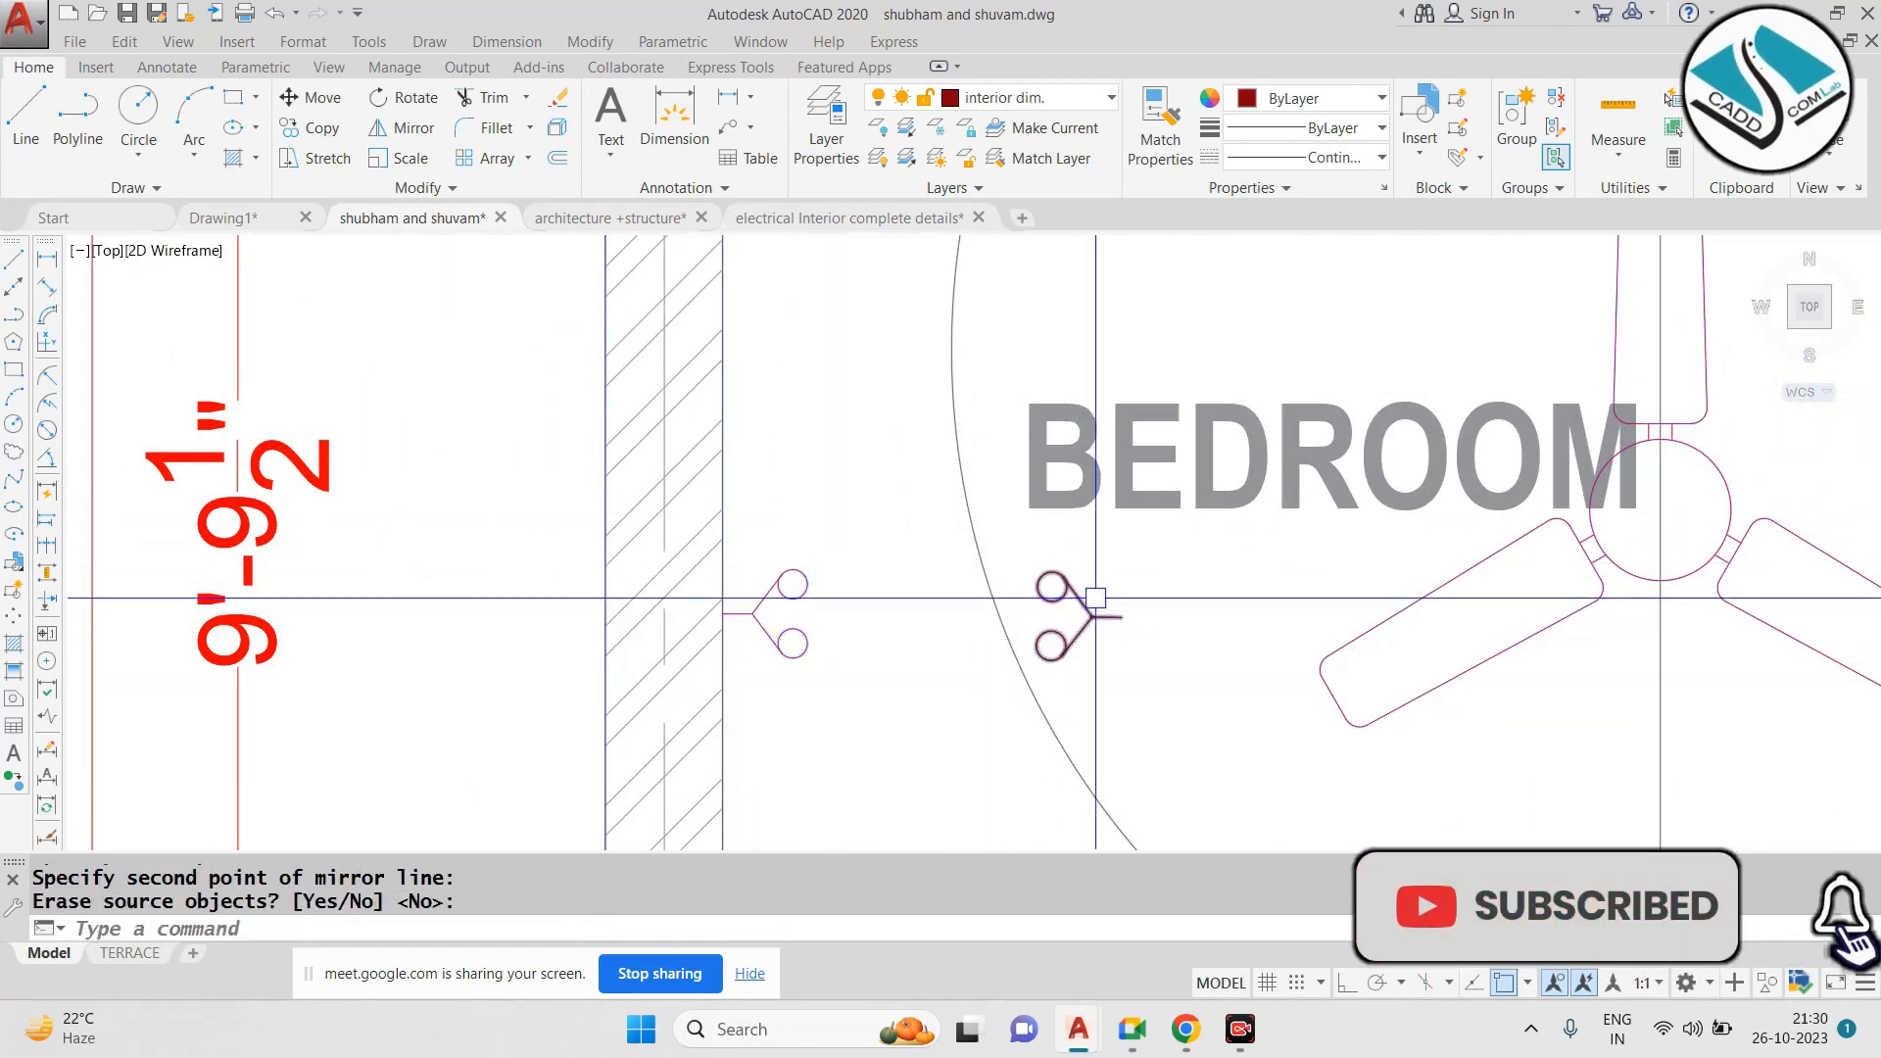
key("space")
Move the mirrored bracket light by its wall end onto the bedroom's right wall, between the two plug points
left_click(1097, 617)
type("m")
key("space")
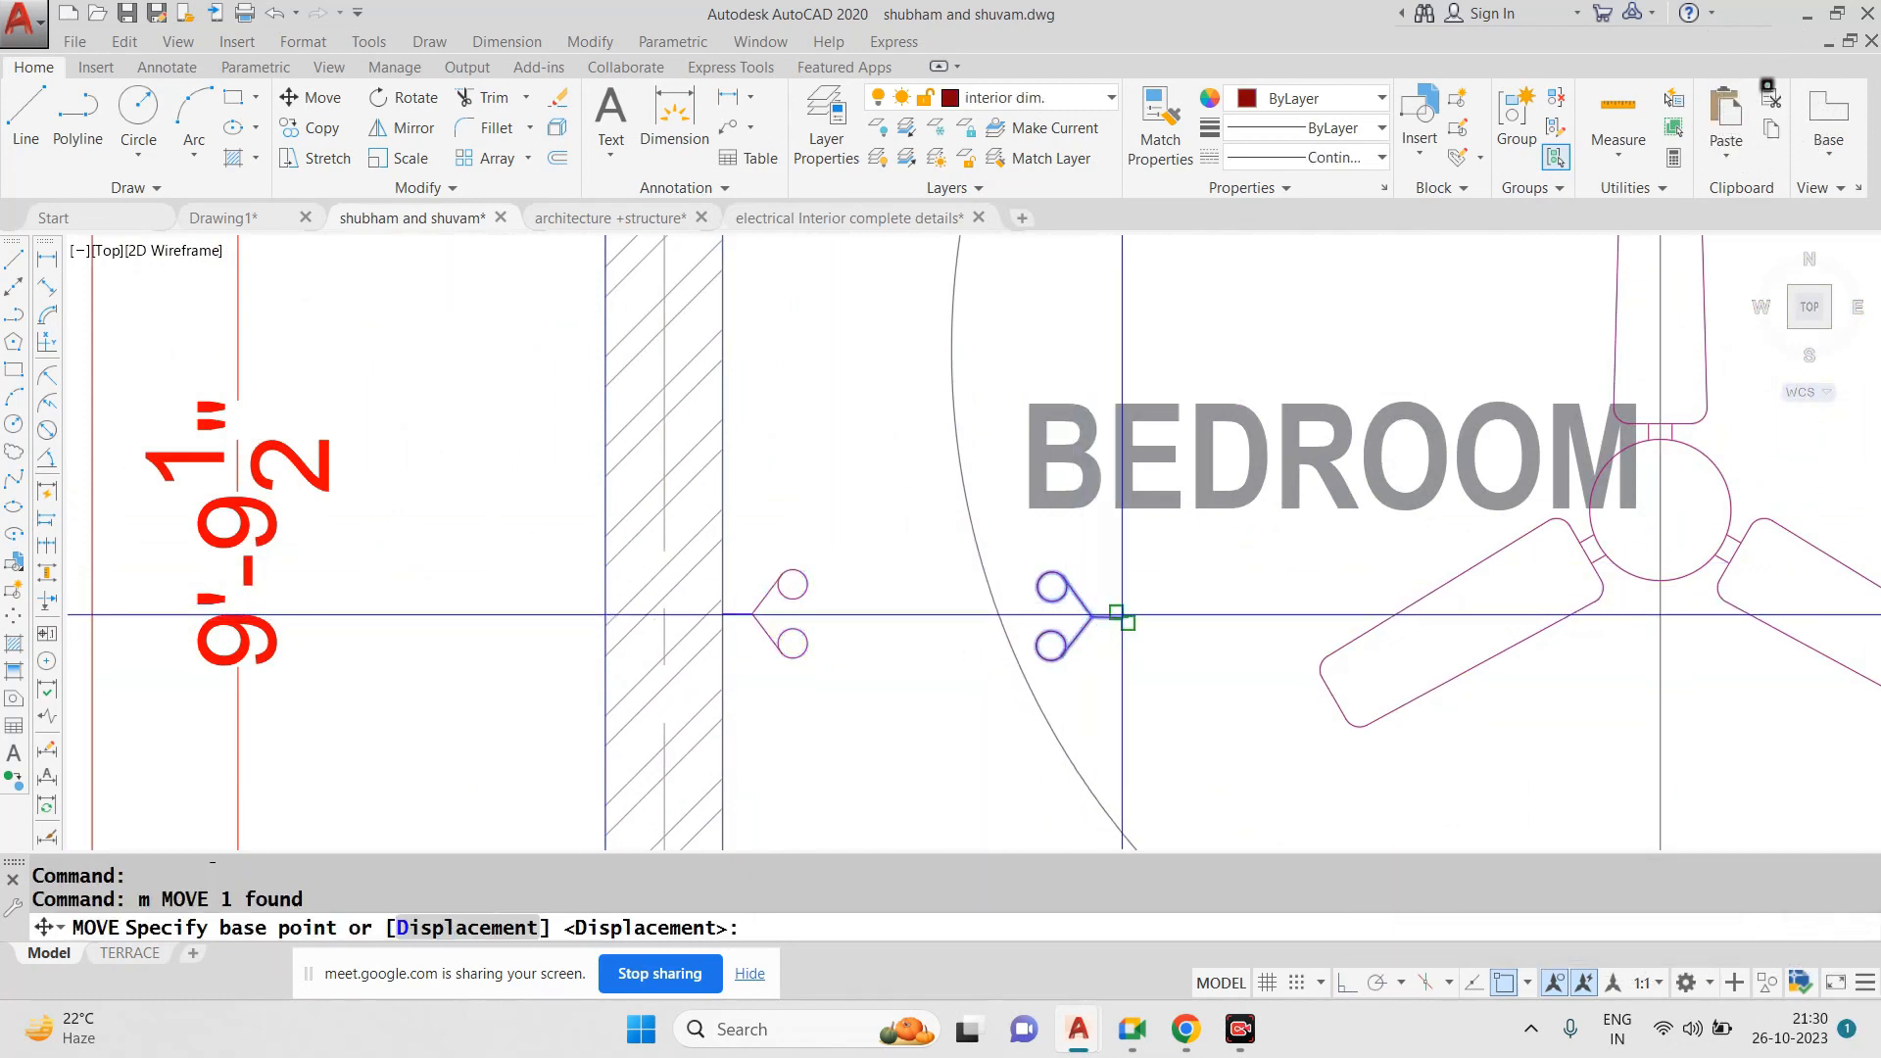
left_click(1106, 616)
scroll(1106, 616, "down", 5)
scroll(1361, 405, "up", 6)
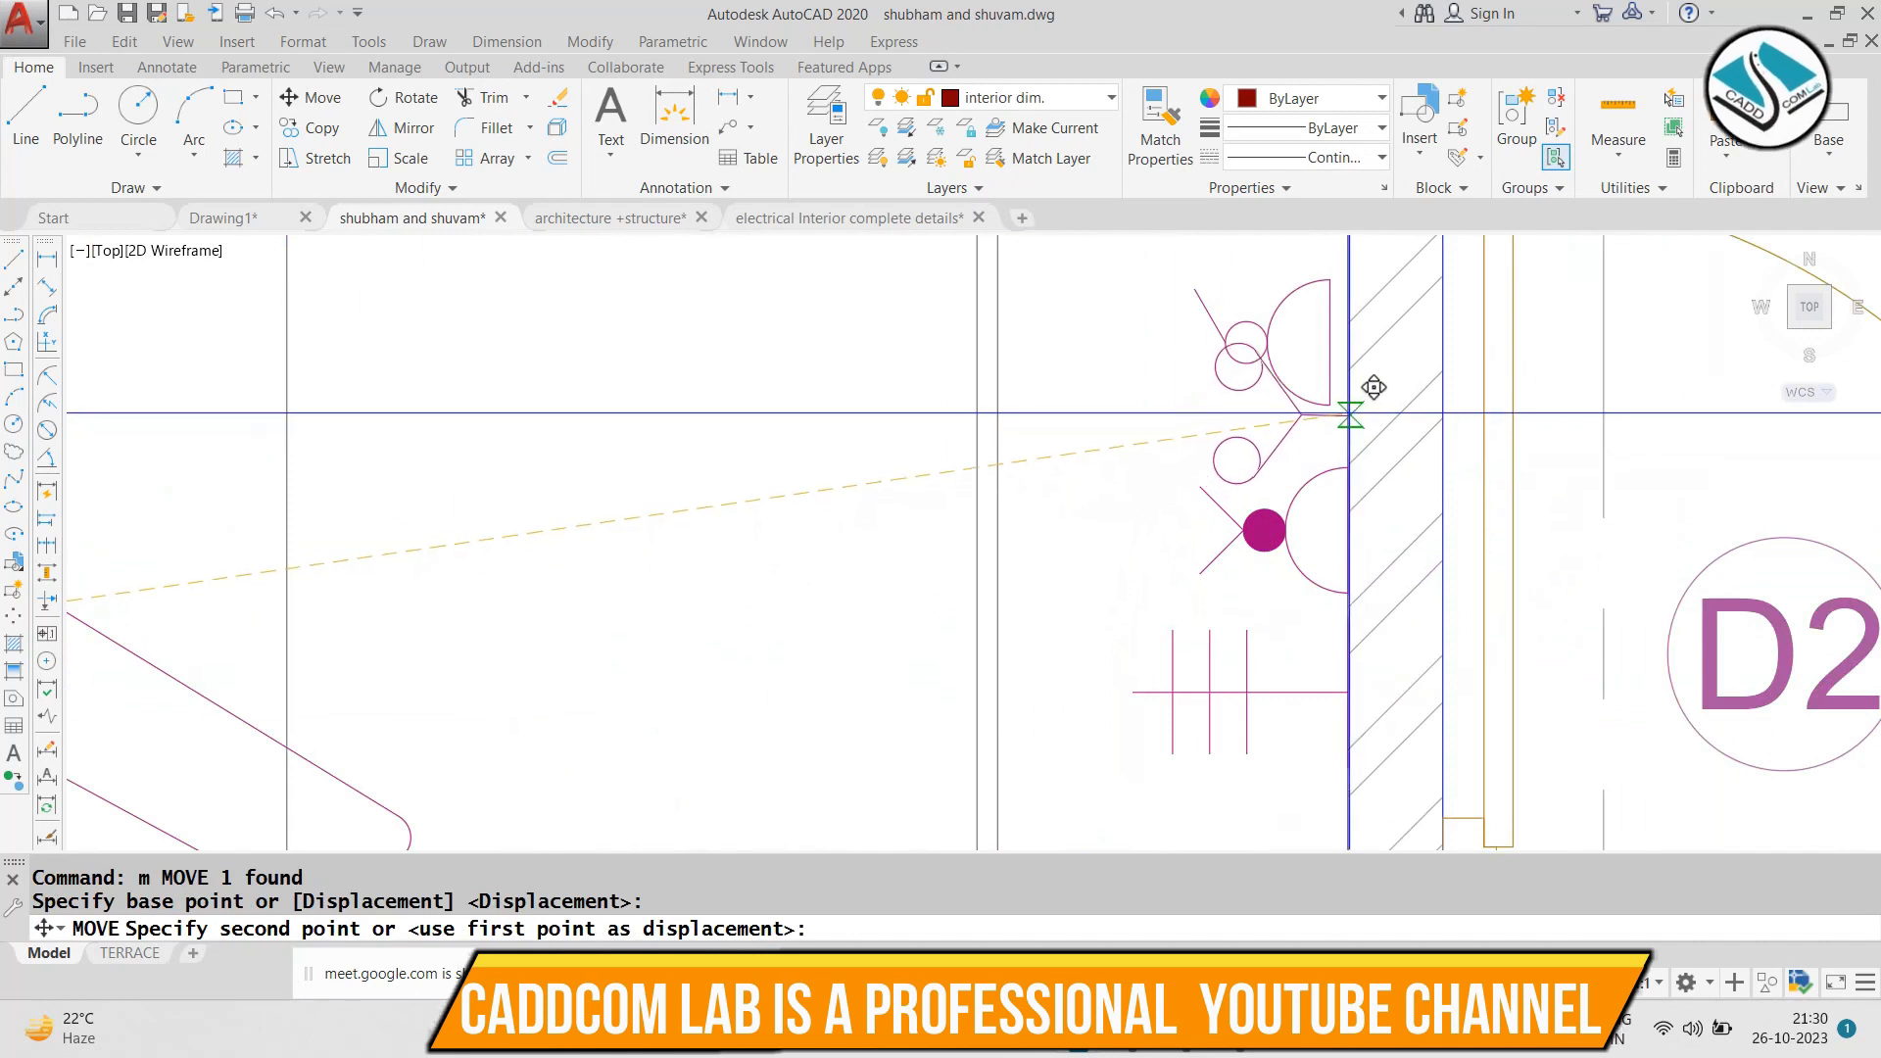
middle_click_drag(1360, 405, 1318, 651)
left_click(1287, 677)
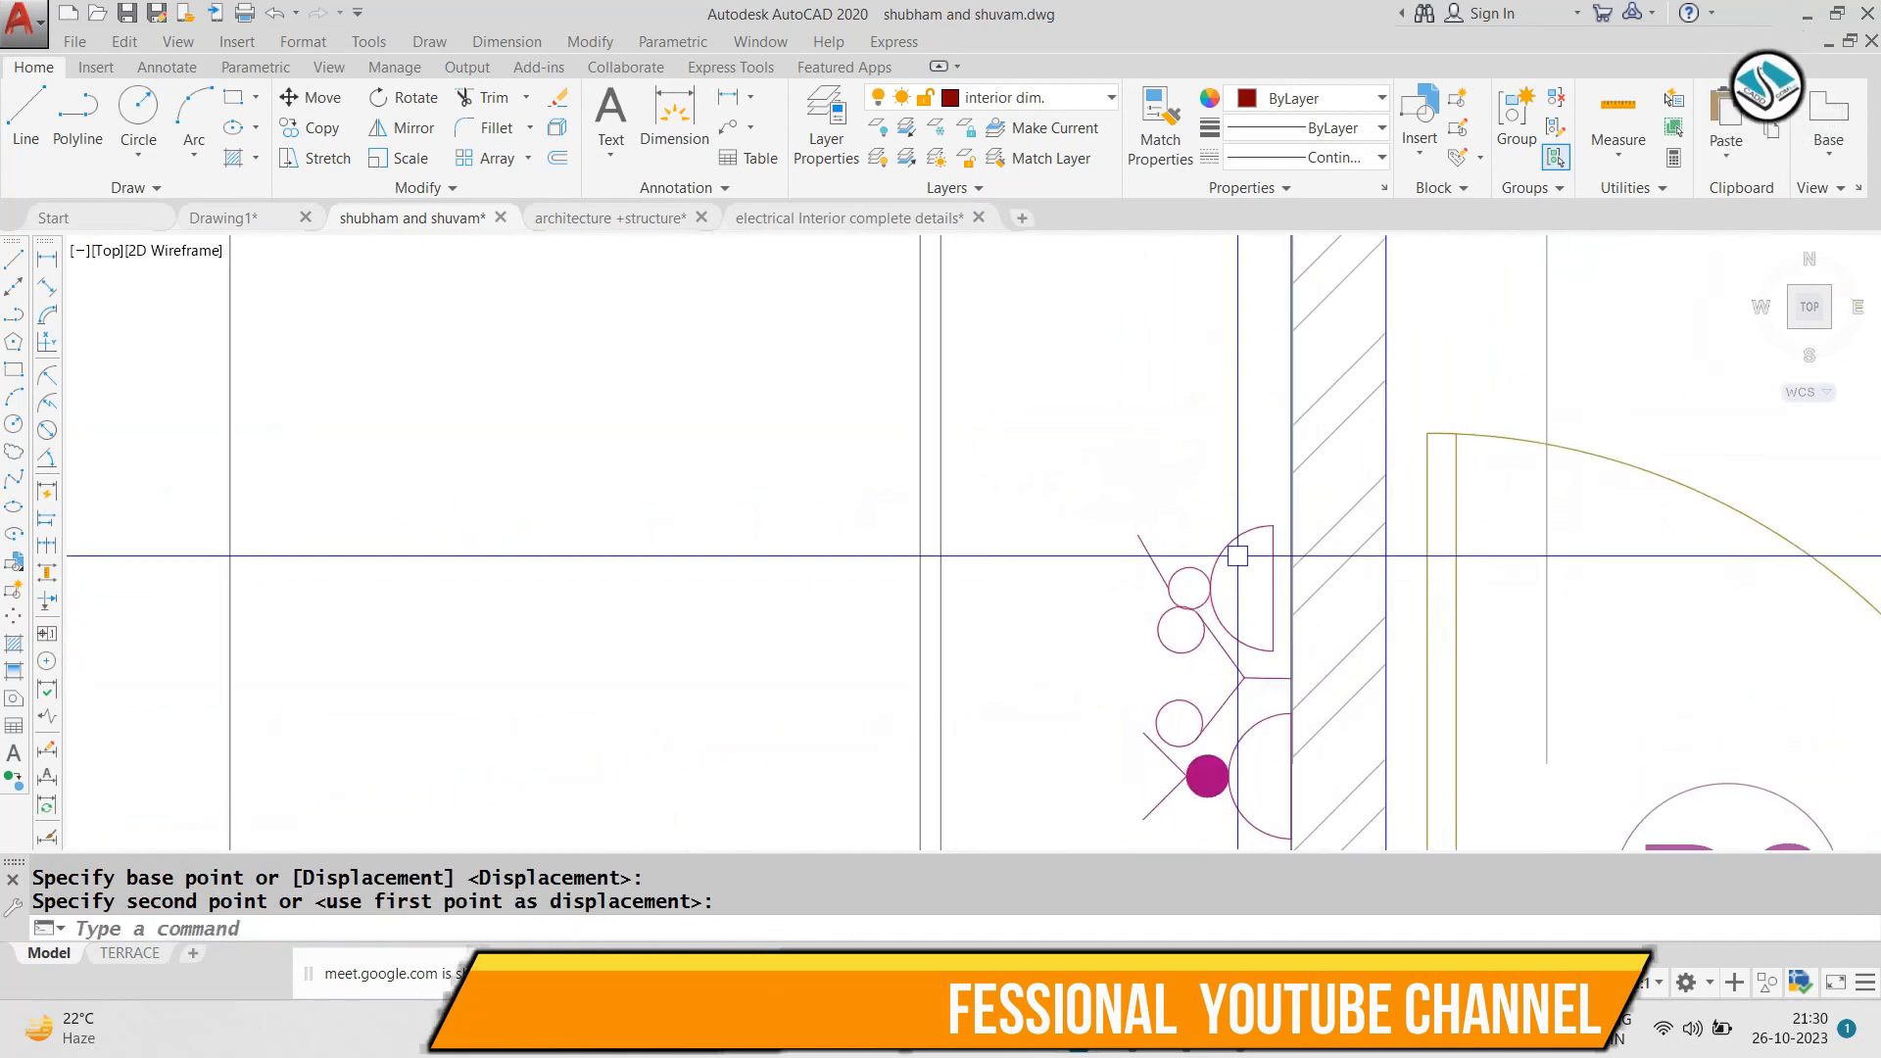
Ungroup the 5 amp plug point above the bracket light and regroup its arc, circle and switch line together with its vertical base line
left_click(1234, 555)
left_click(1559, 99)
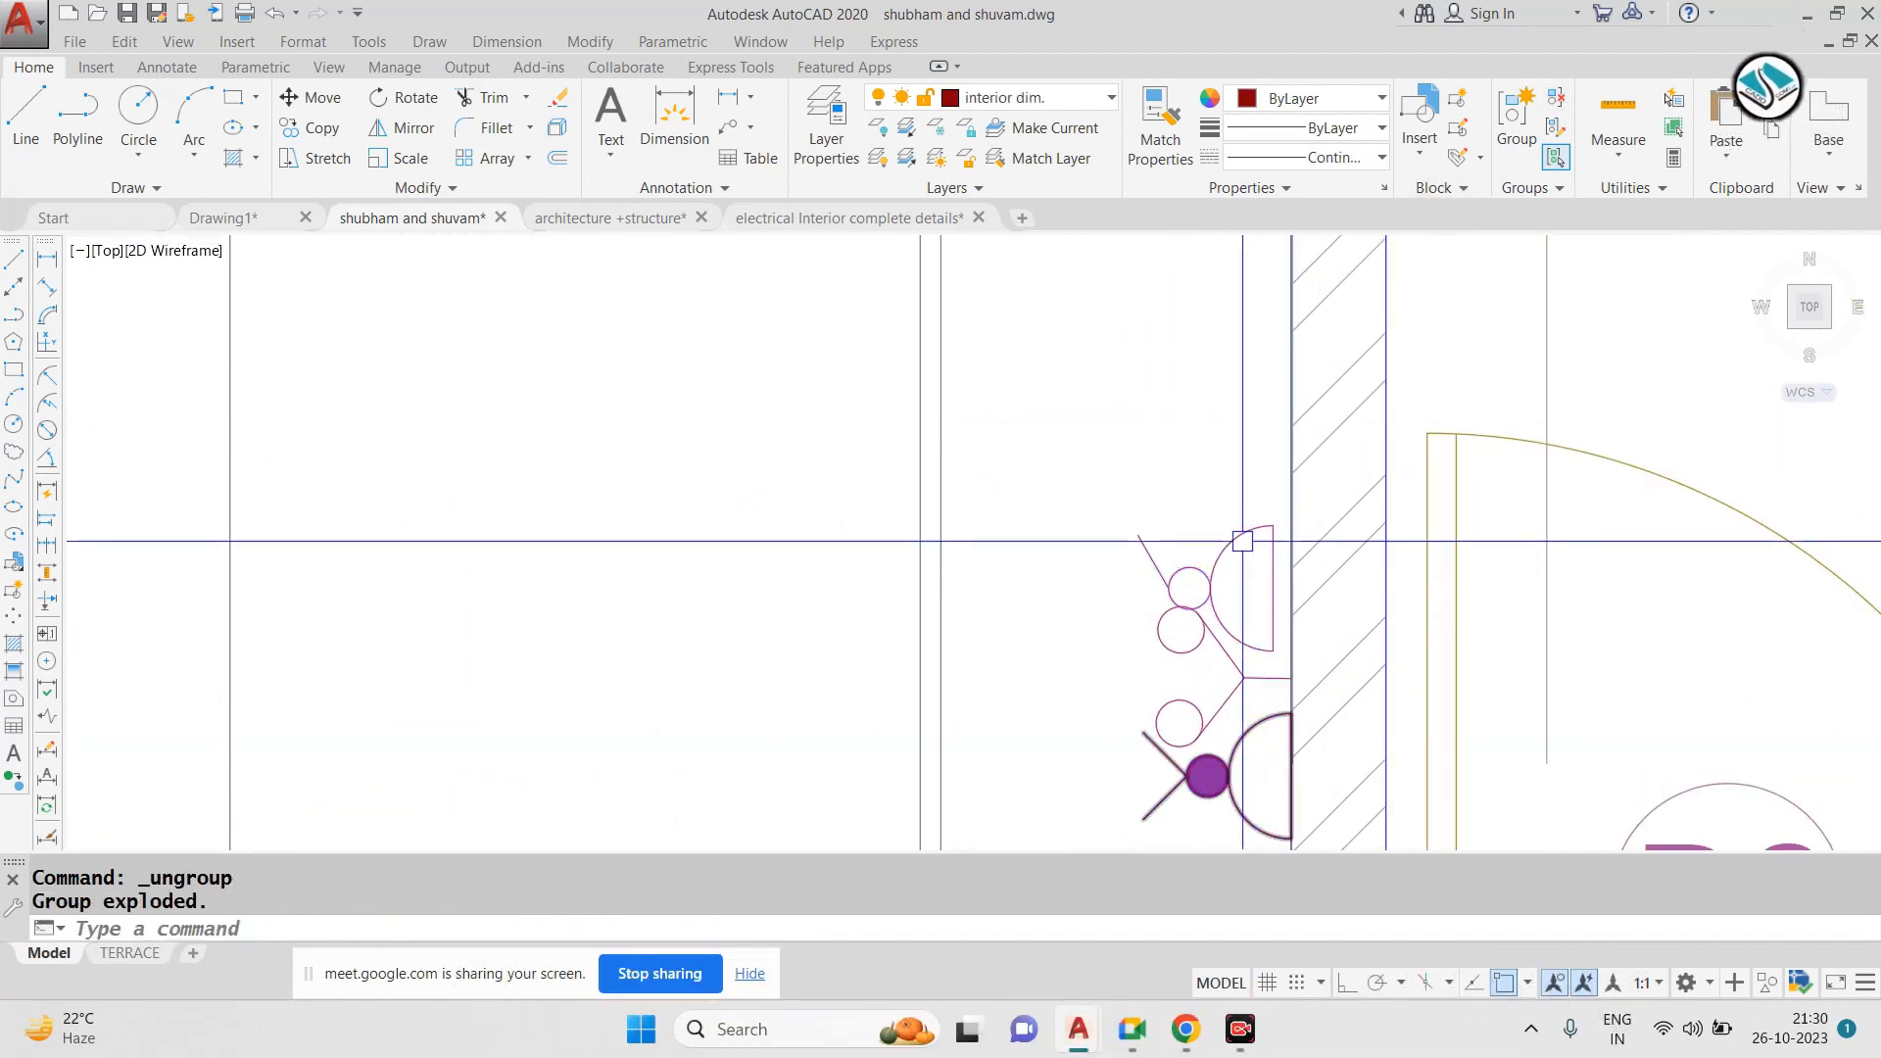
scroll(1155, 504, "up", 4)
left_click(1358, 438)
left_click(1018, 677)
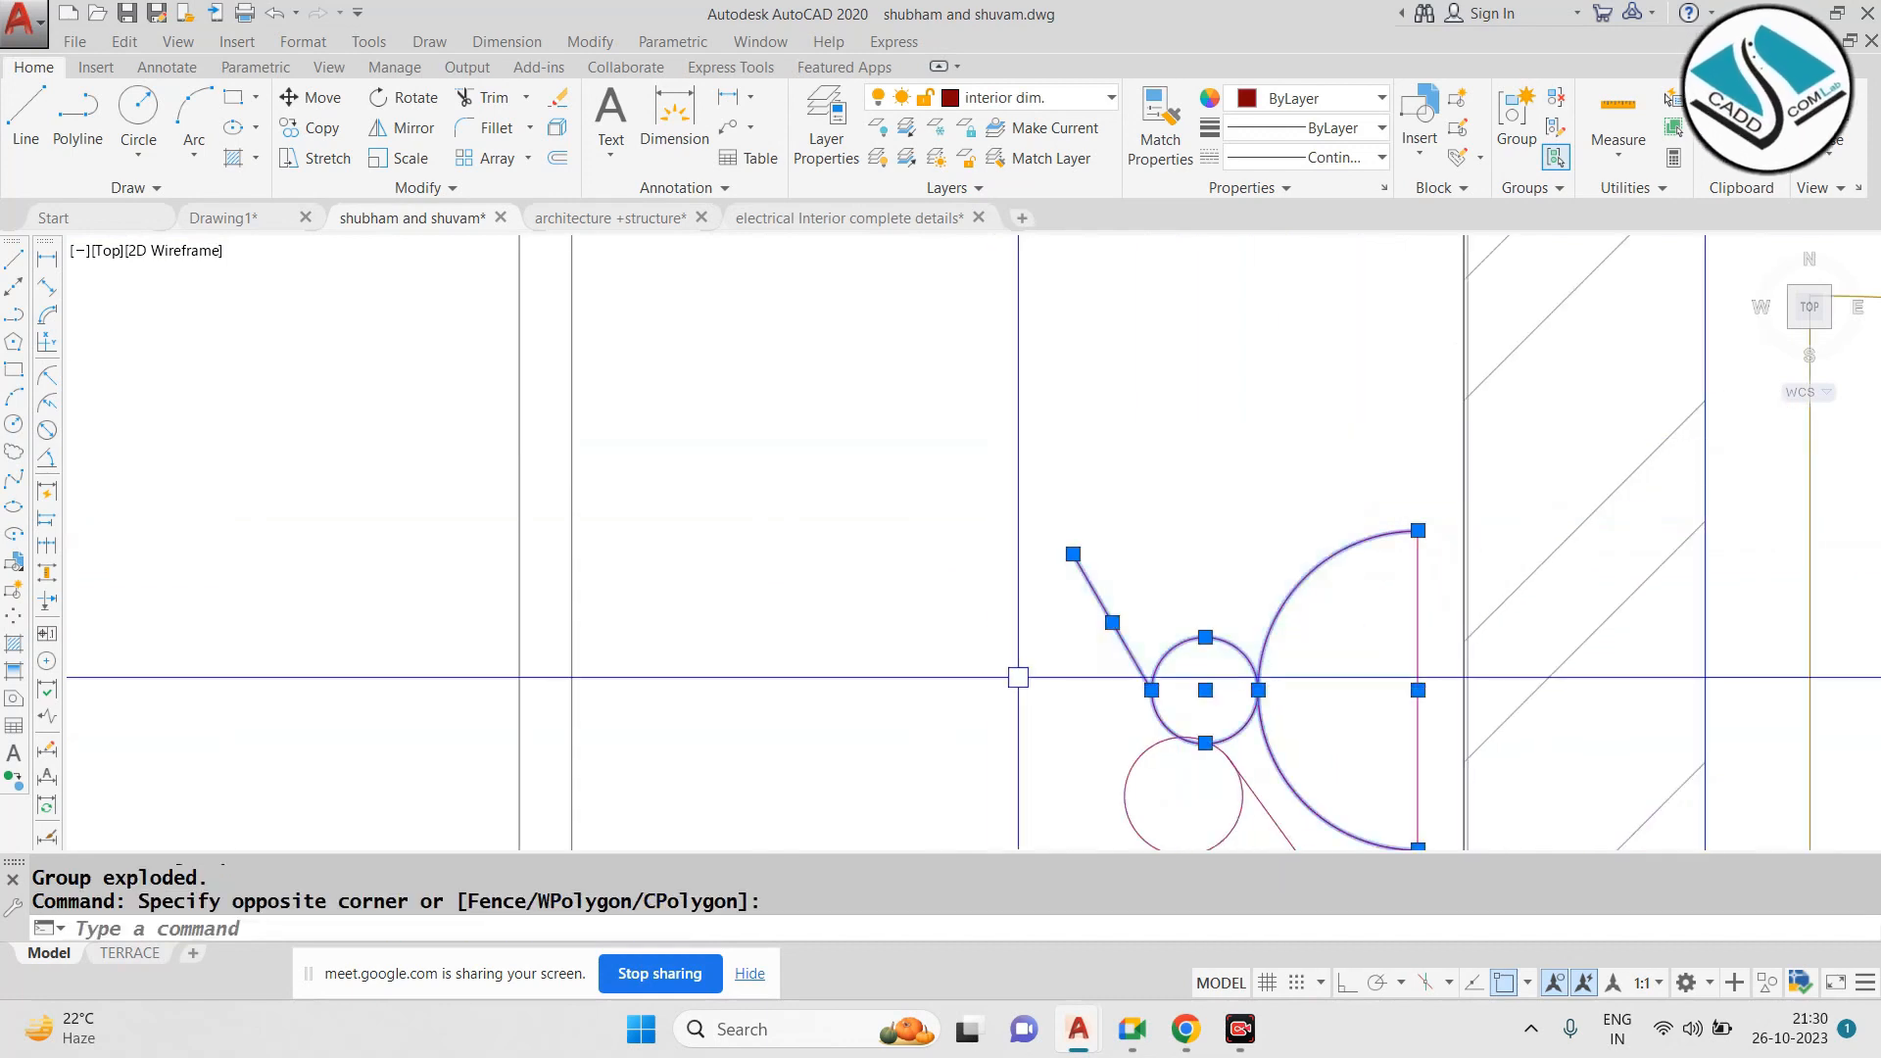
left_click(1421, 654)
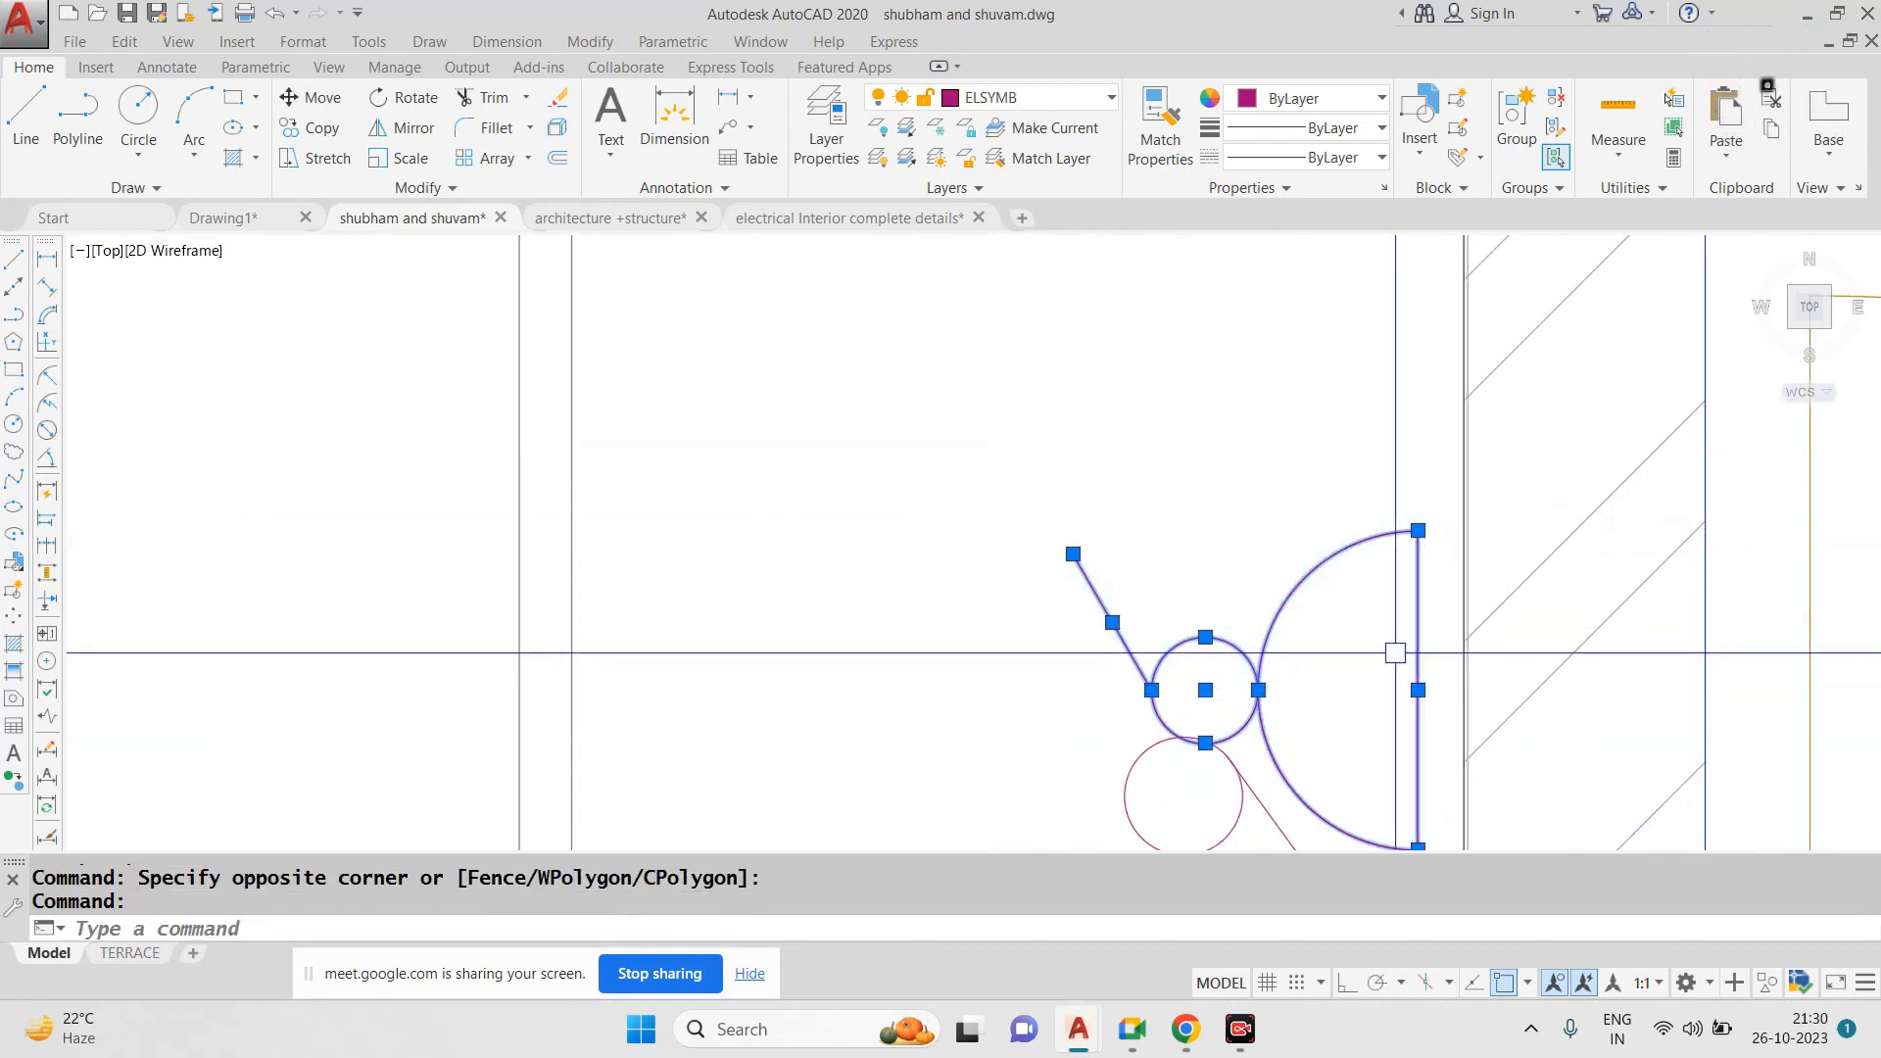
left_click(1516, 123)
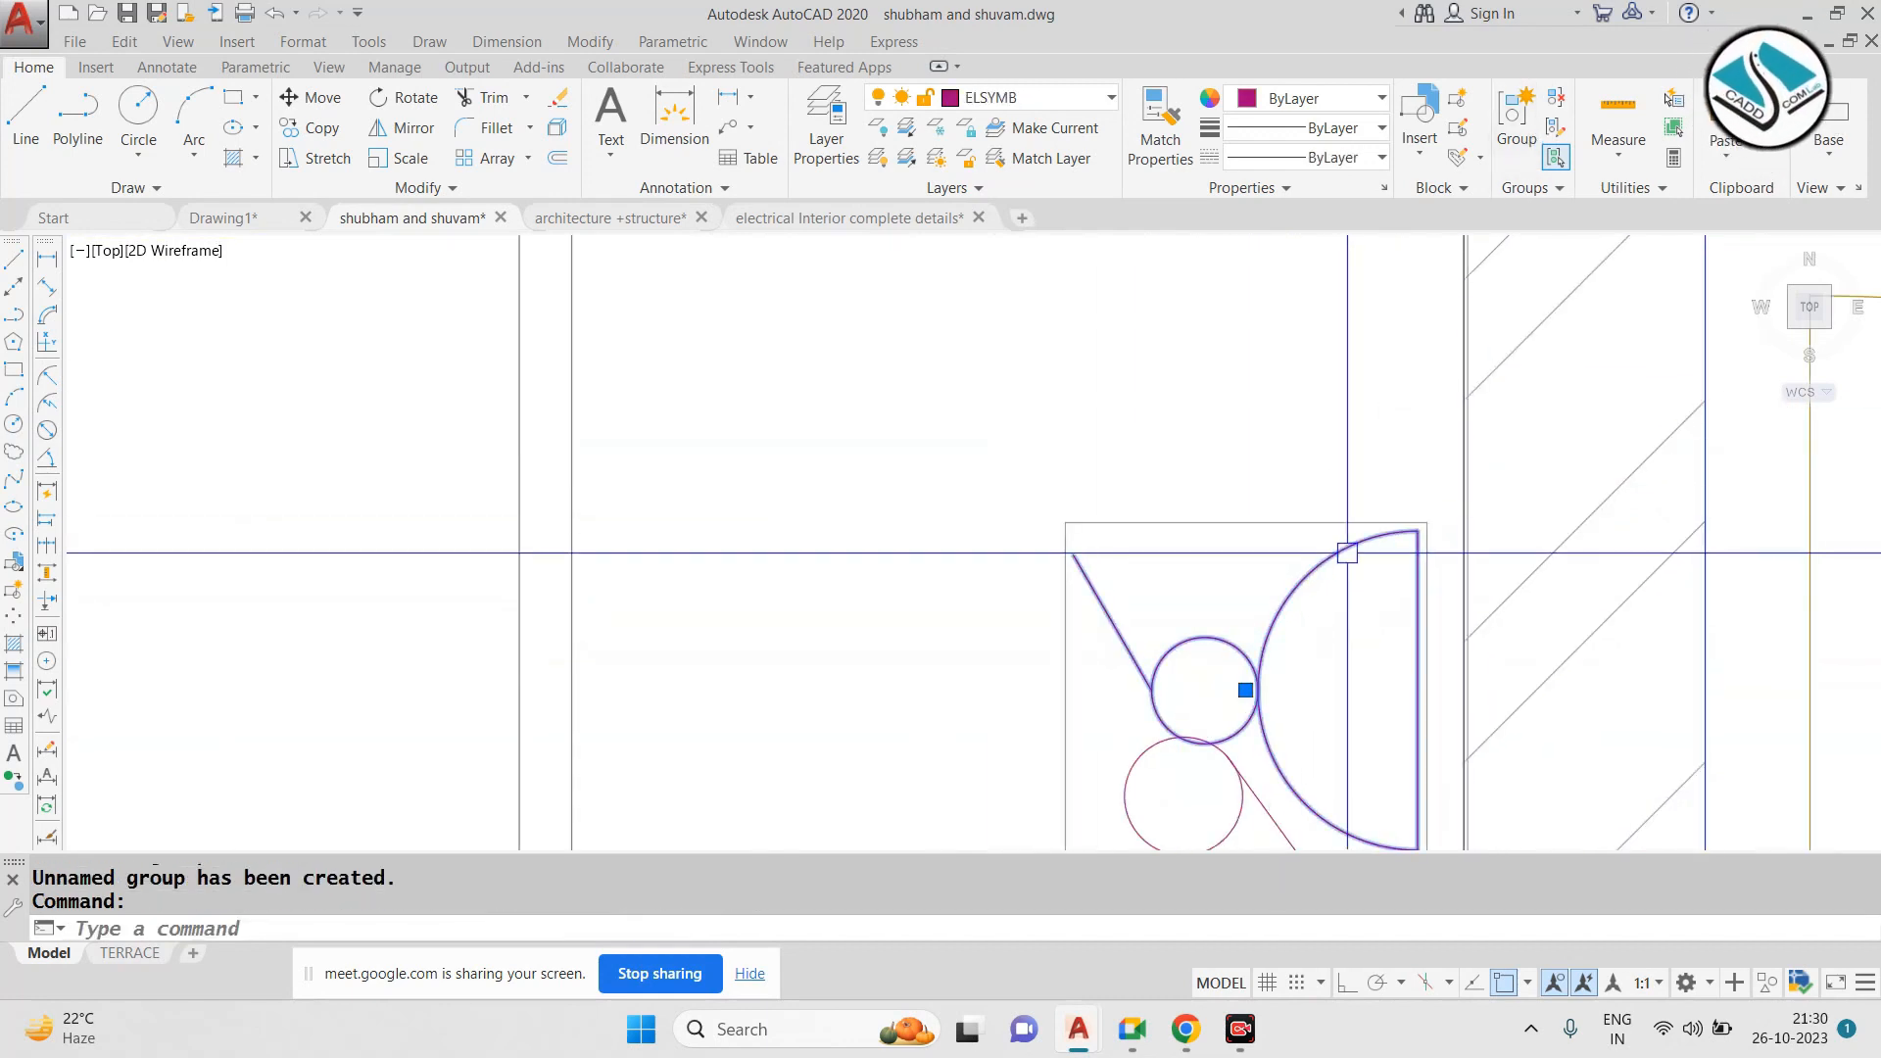
Move the regrouped 5 amp plug point from its base line midpoint onto the bedroom's right wall, above the bracket light
type("m")
key("Return")
left_click(1432, 676)
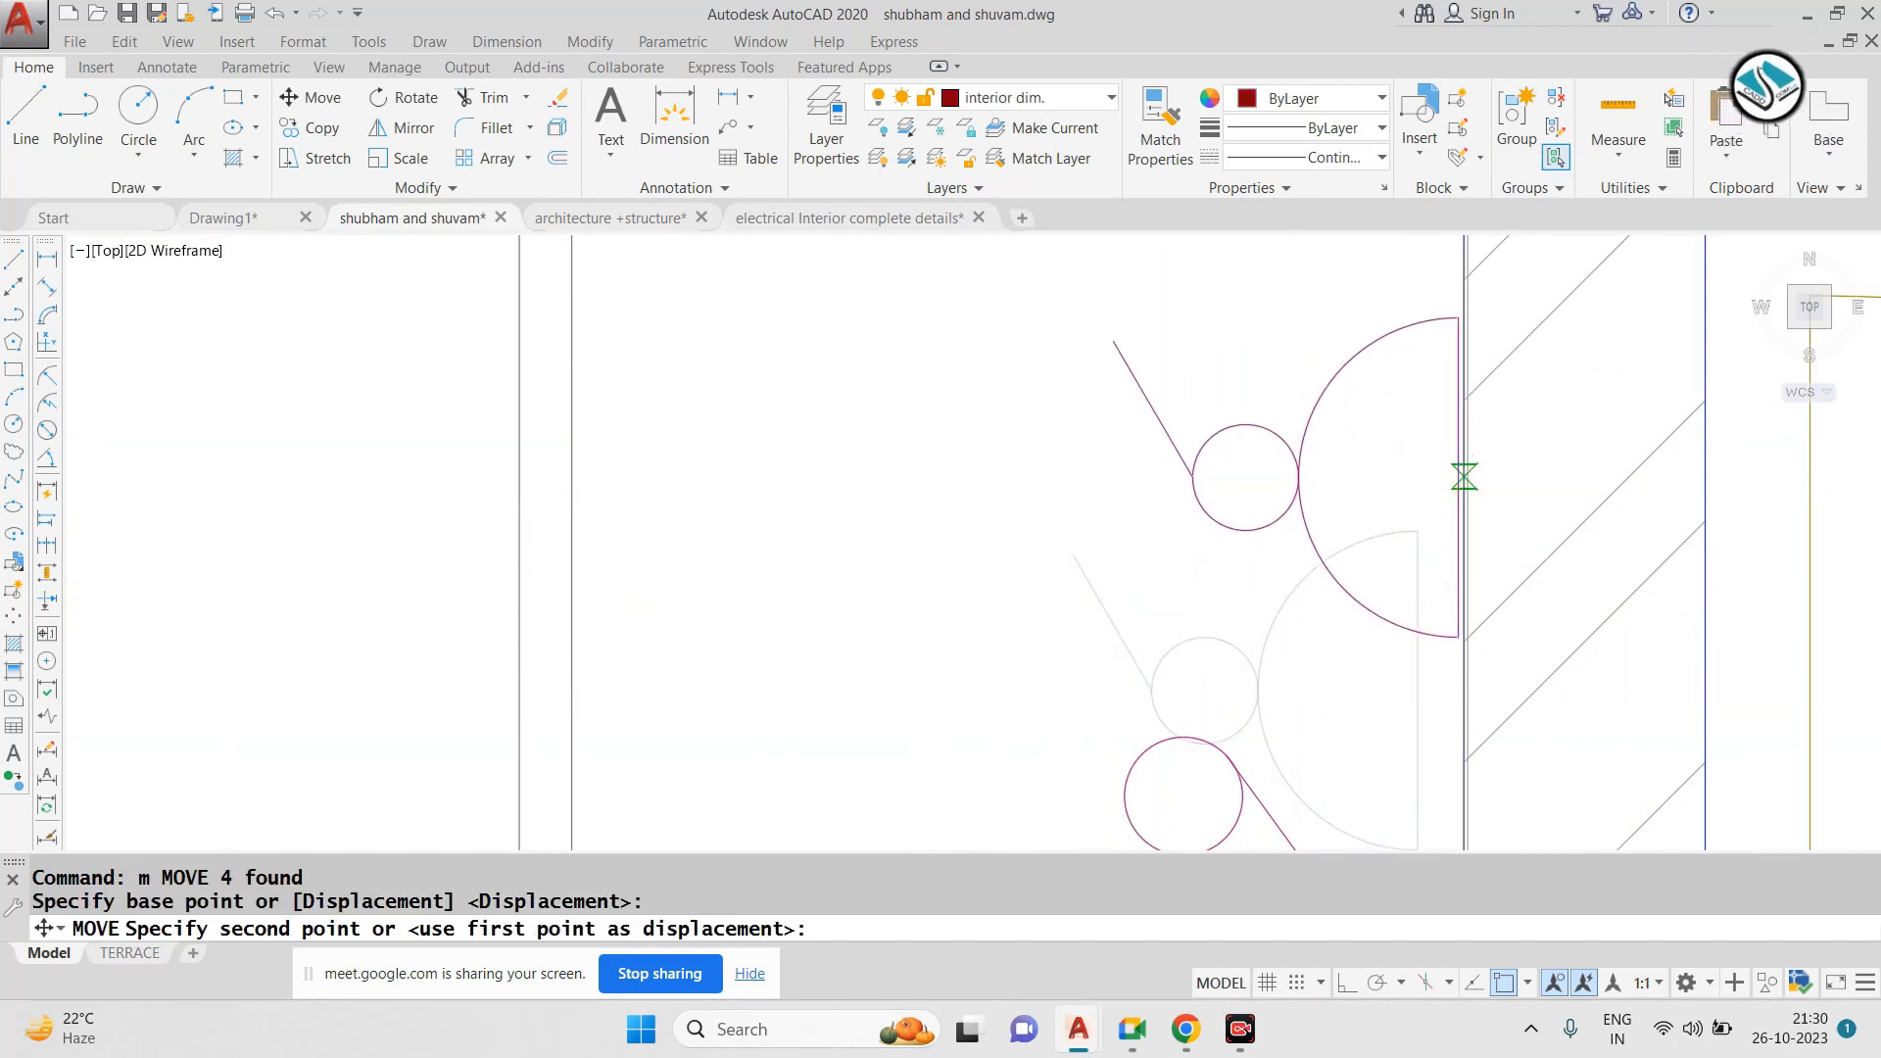
key("Escape")
key("Escape")
Compare the bedroom with the reference electrical layout and examine the switch board's position there and its legend entry
scroll(1343, 437, "down", 8)
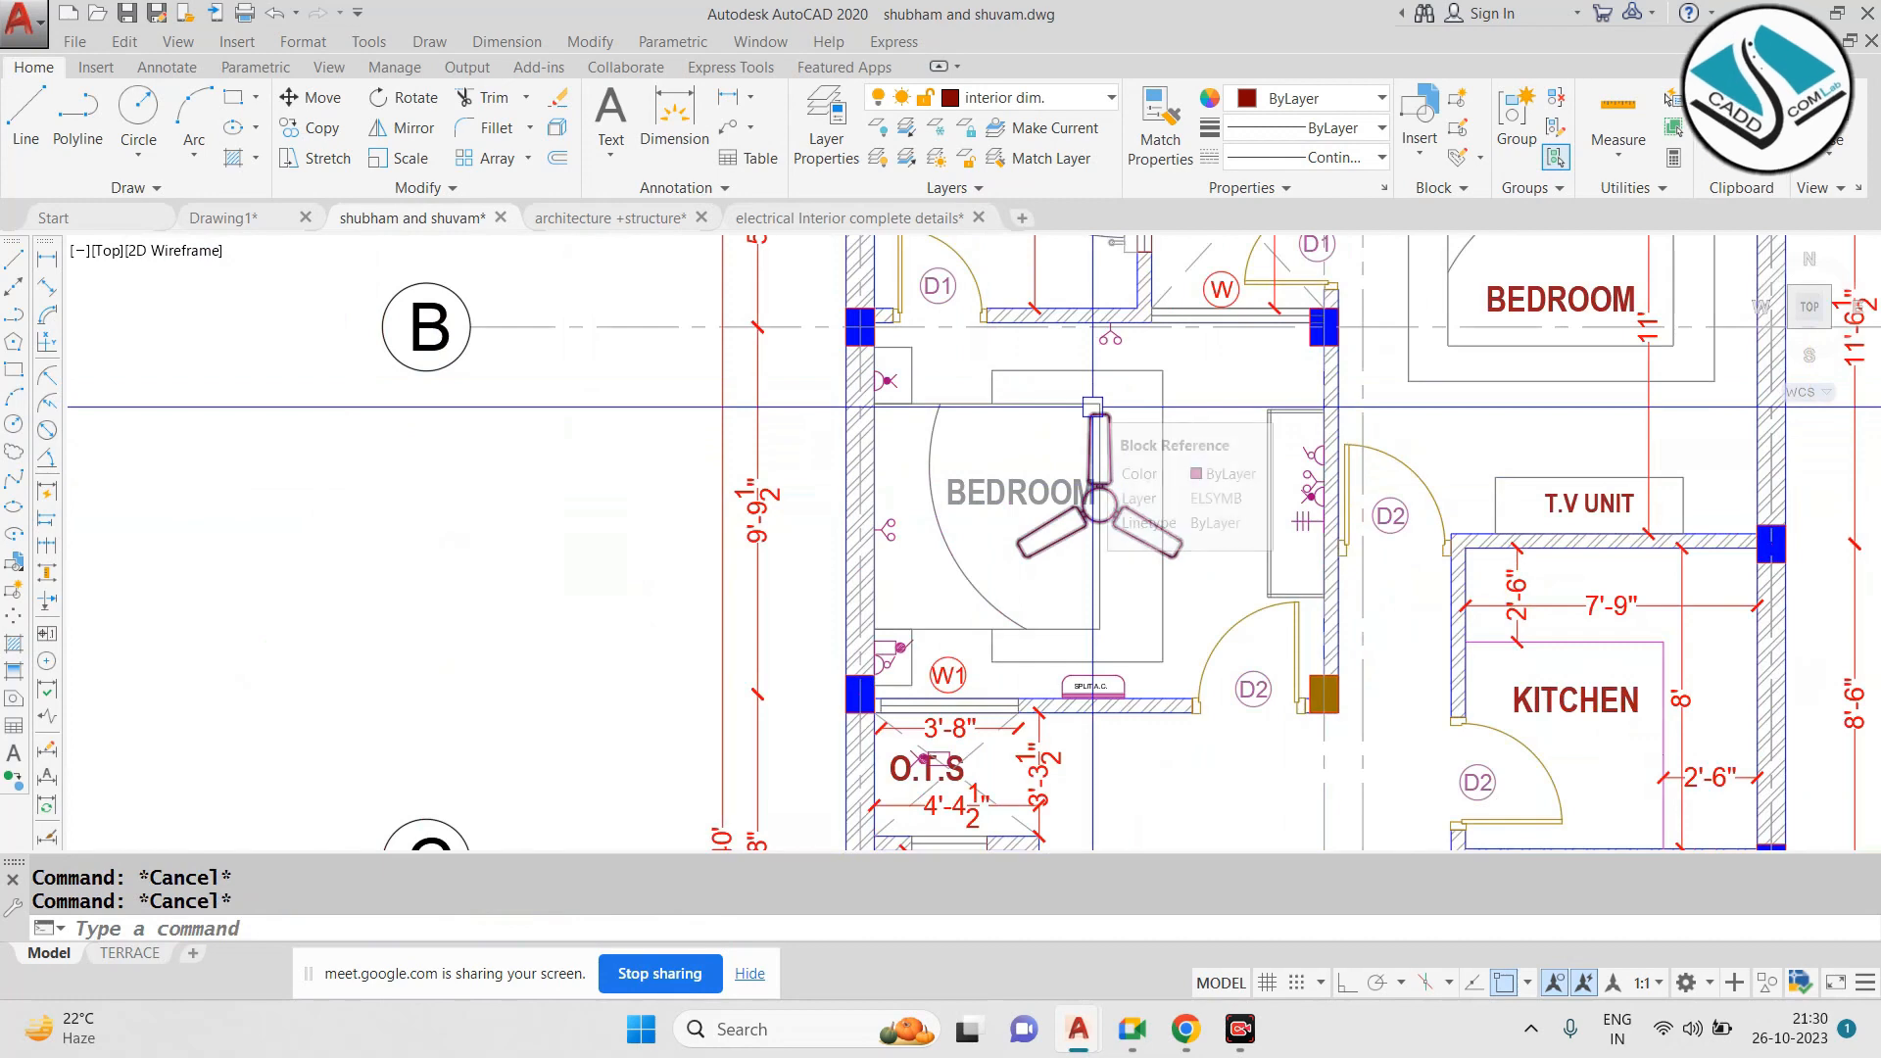
scroll(1127, 387, "up", 5)
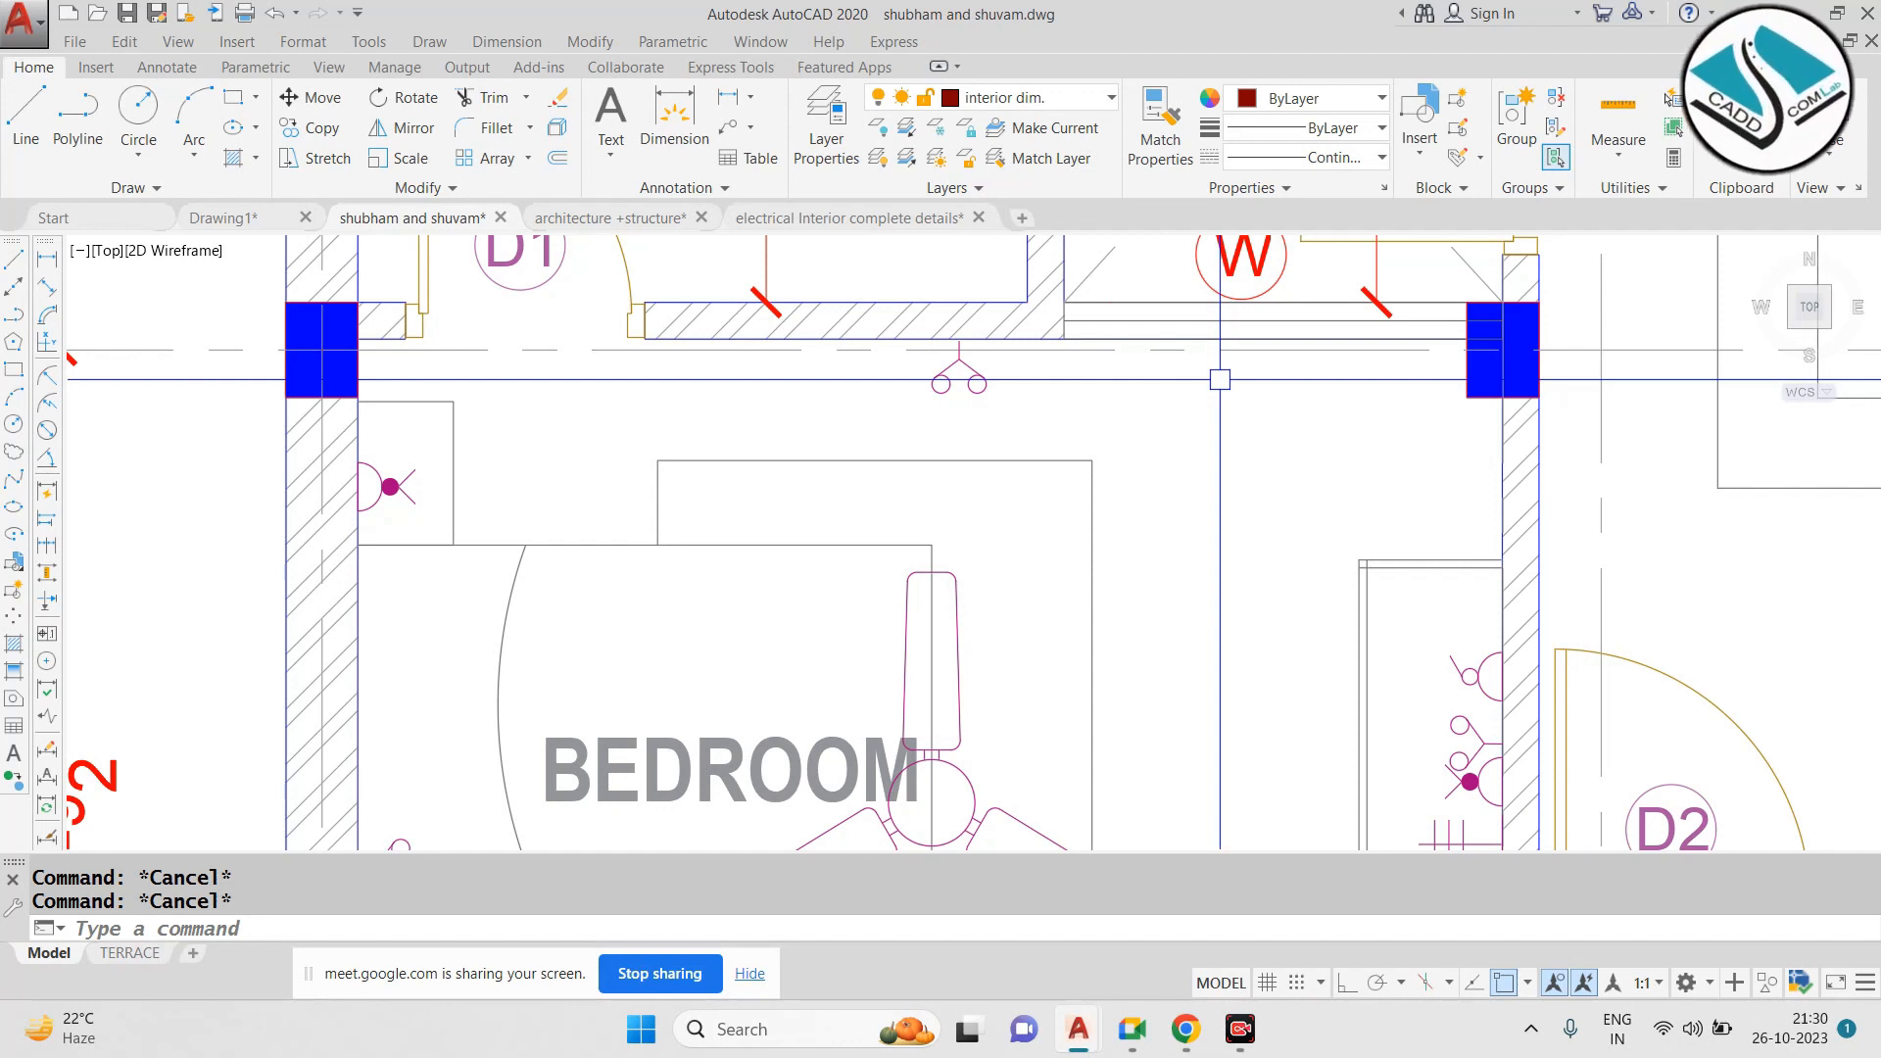
scroll(1219, 379, "down", 4)
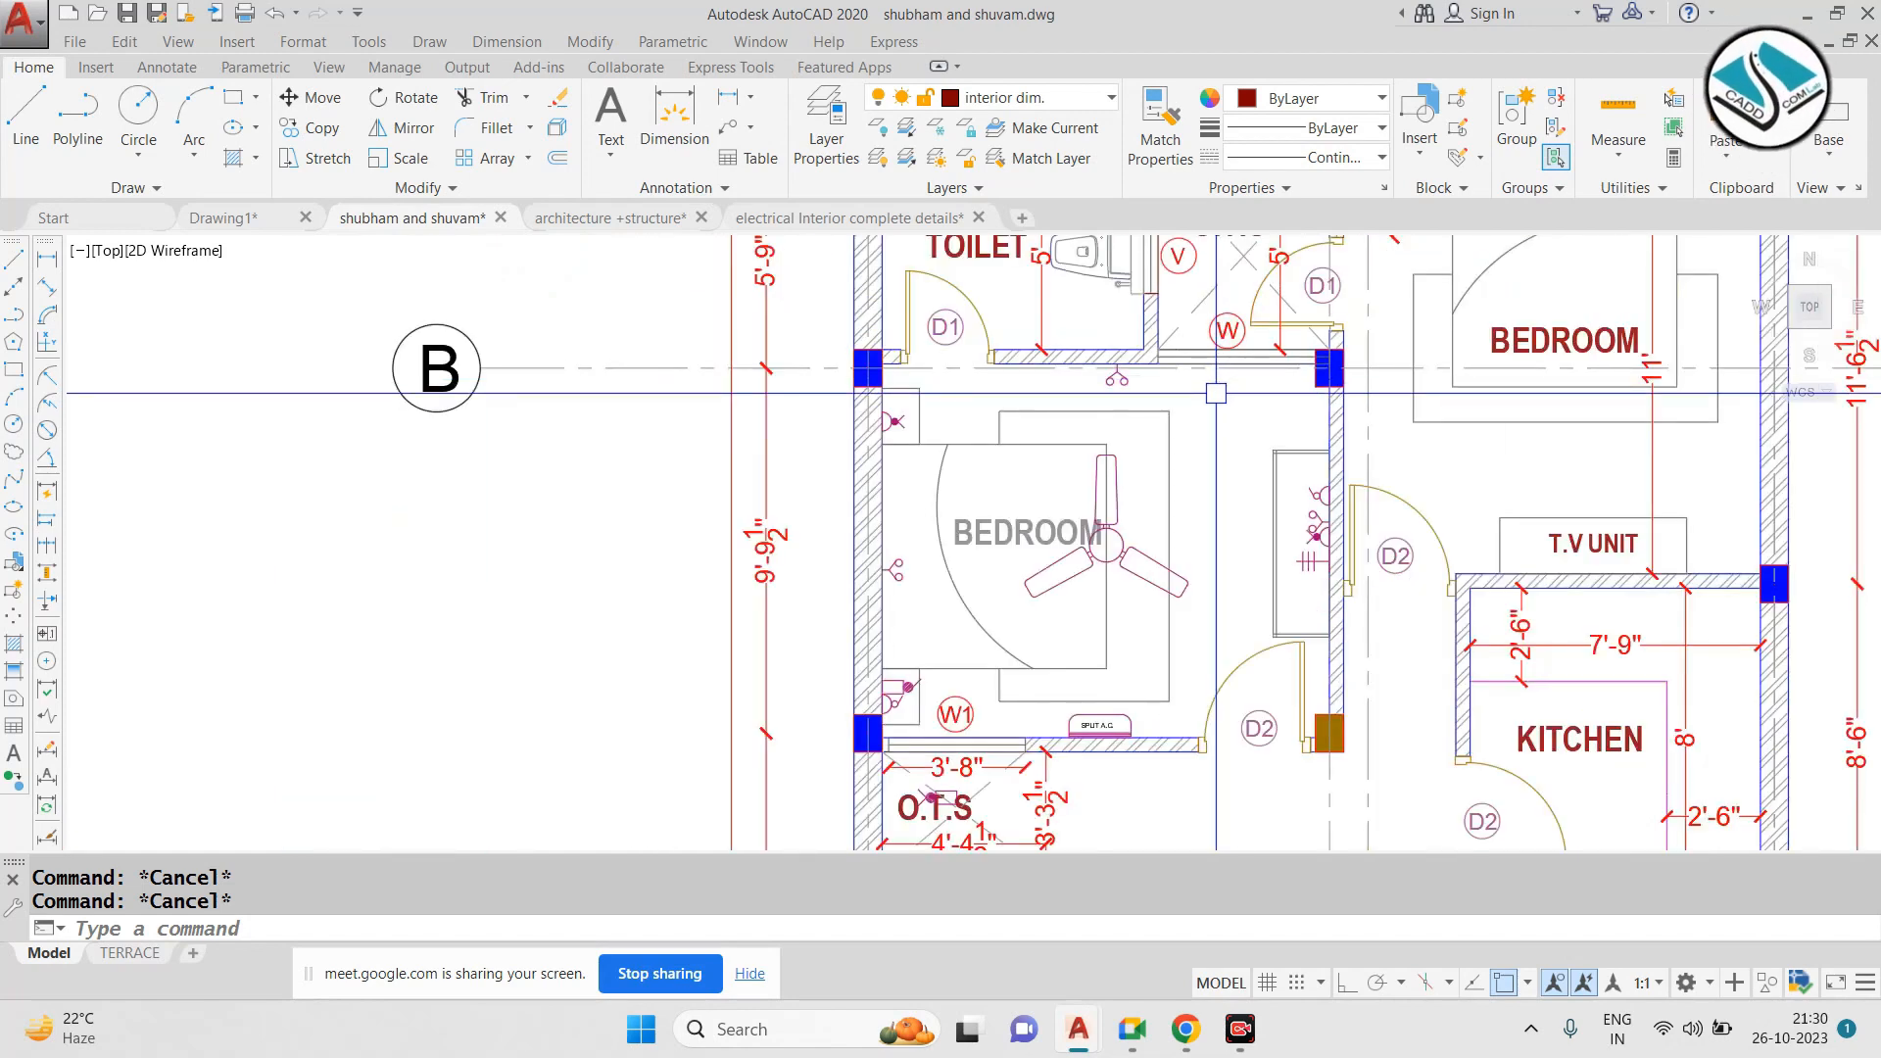
scroll(1216, 393, "down", 5)
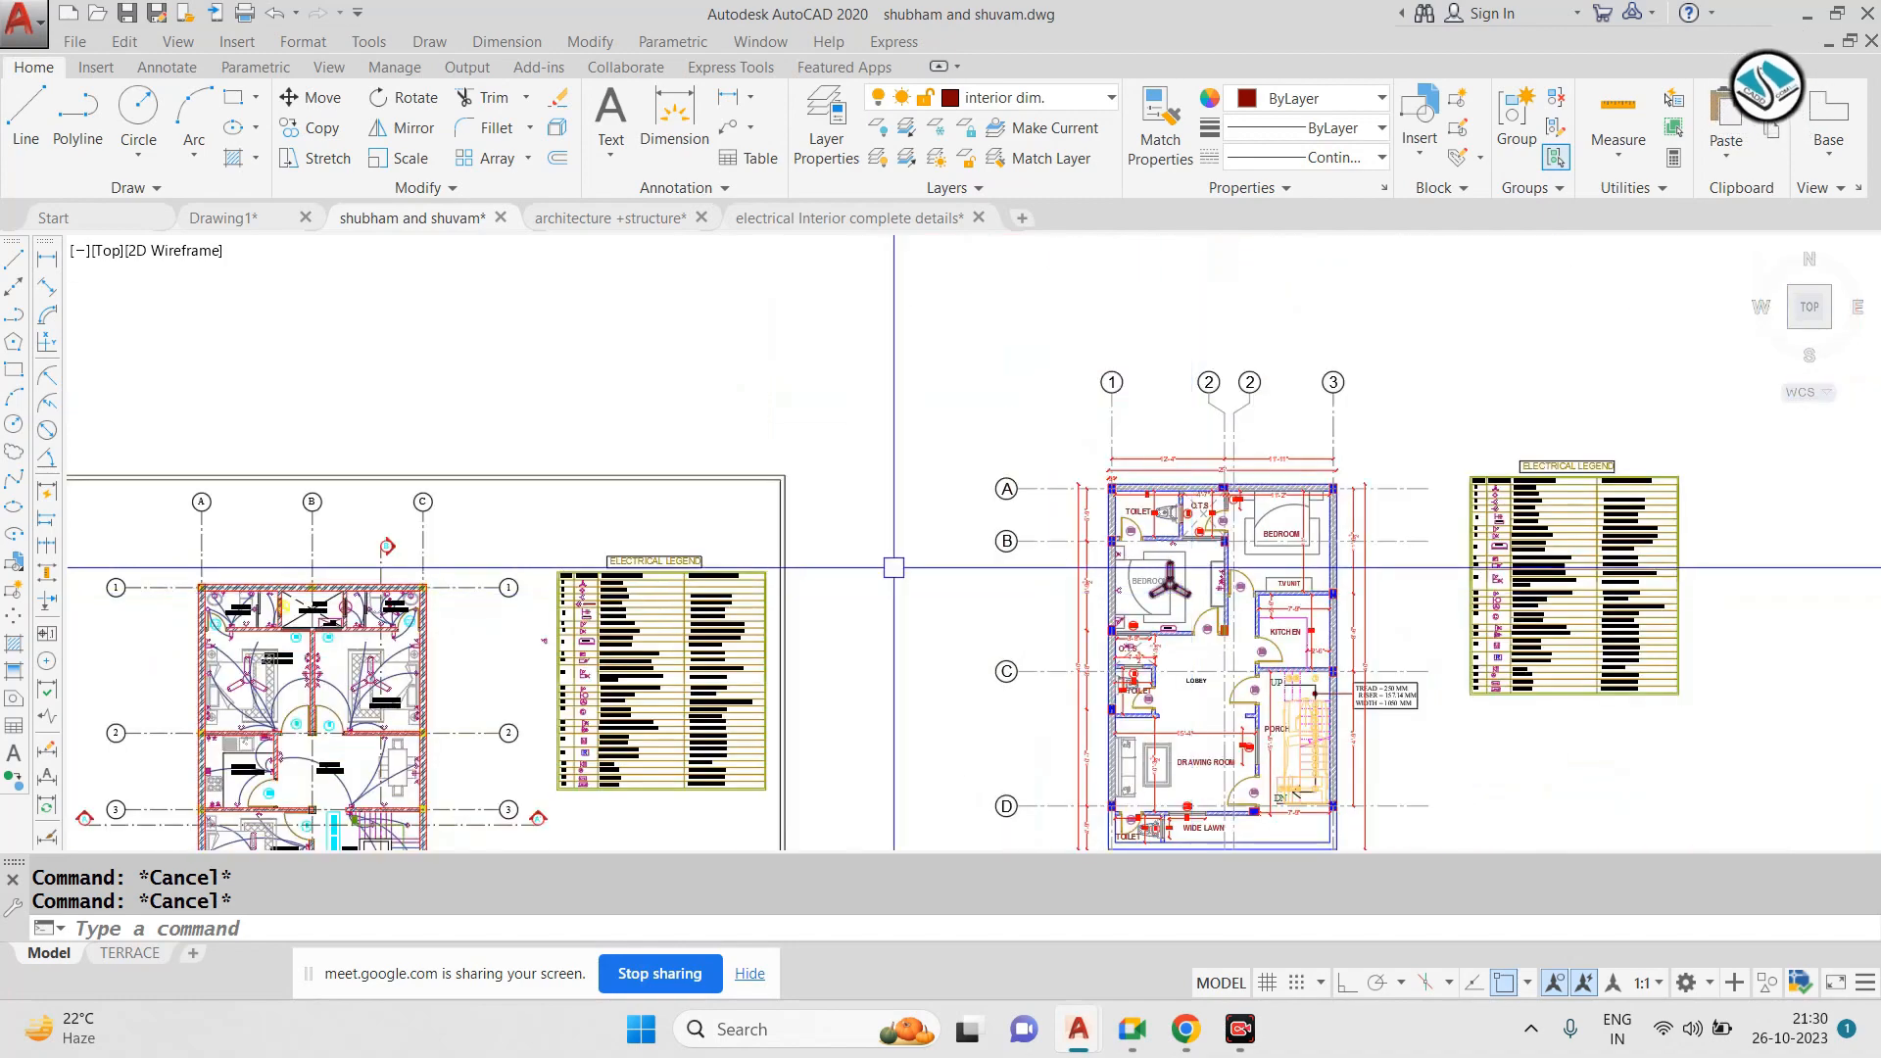
scroll(396, 722, "up", 6)
scroll(396, 722, "up", 8)
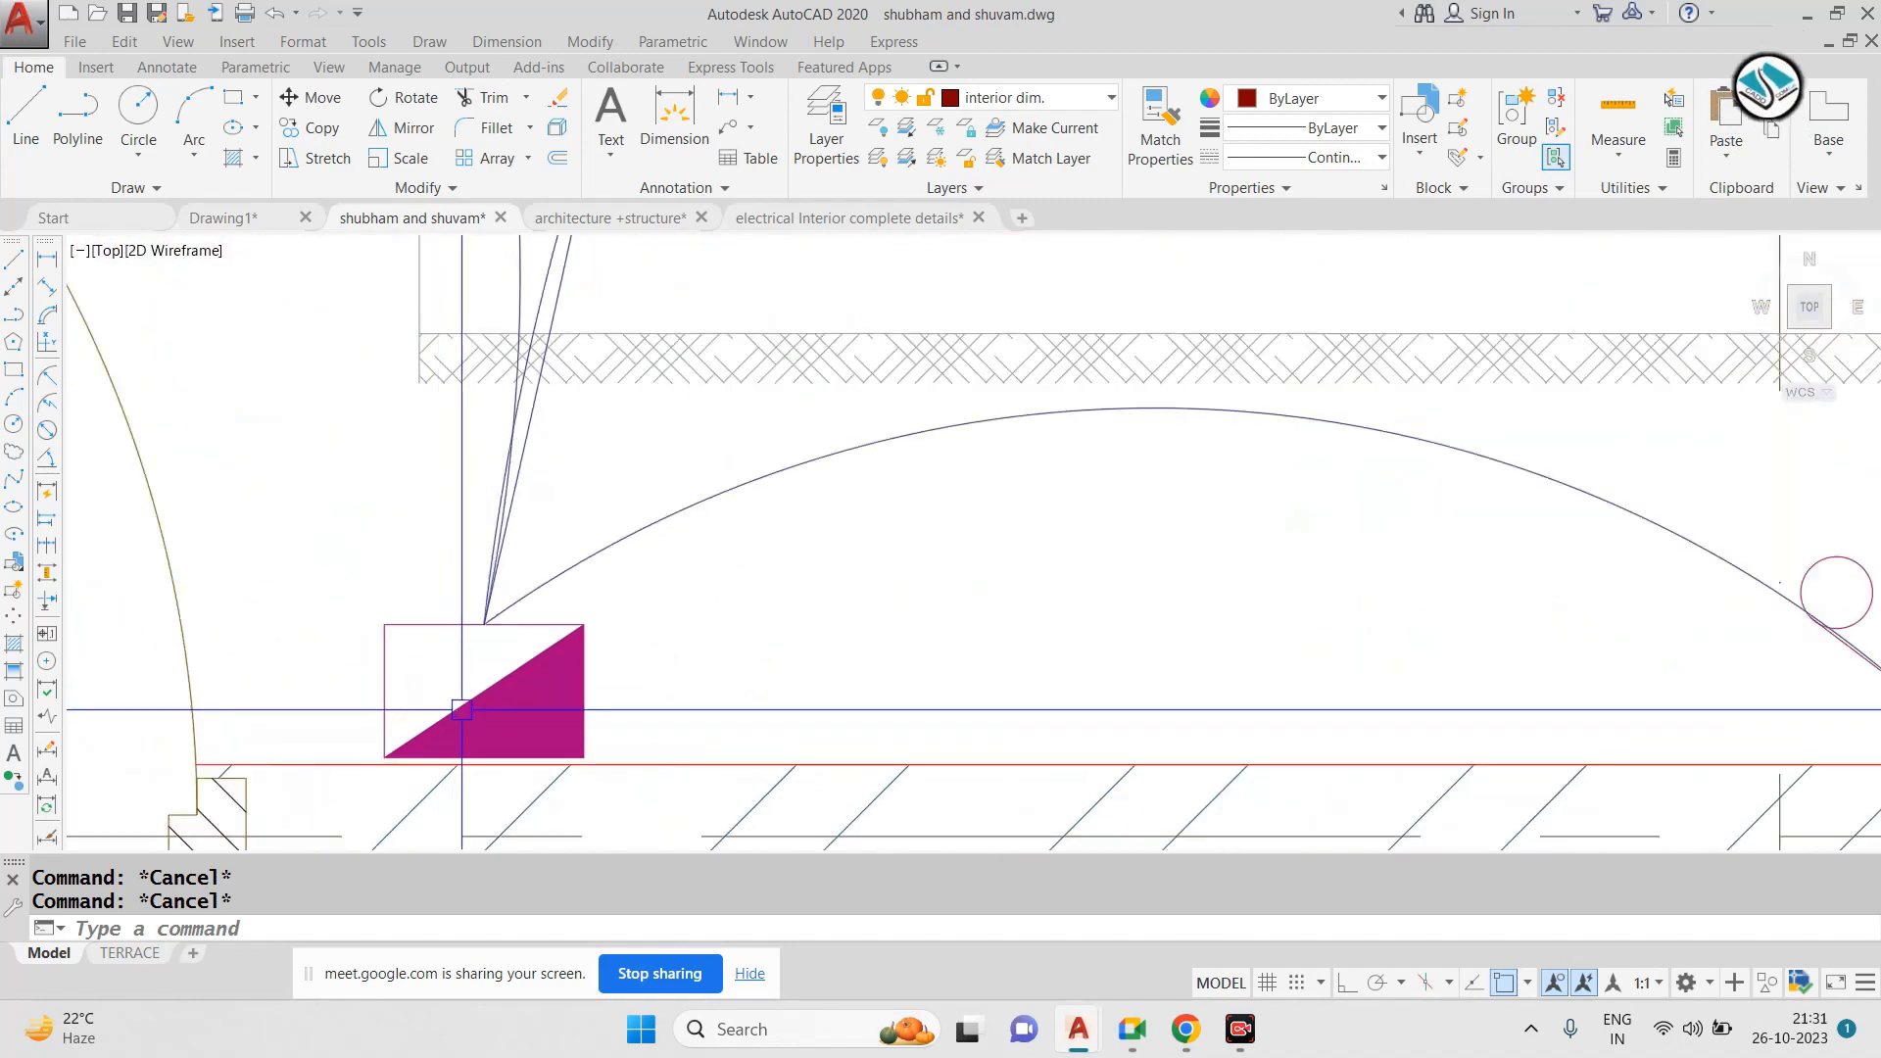
scroll(463, 646, "down", 8)
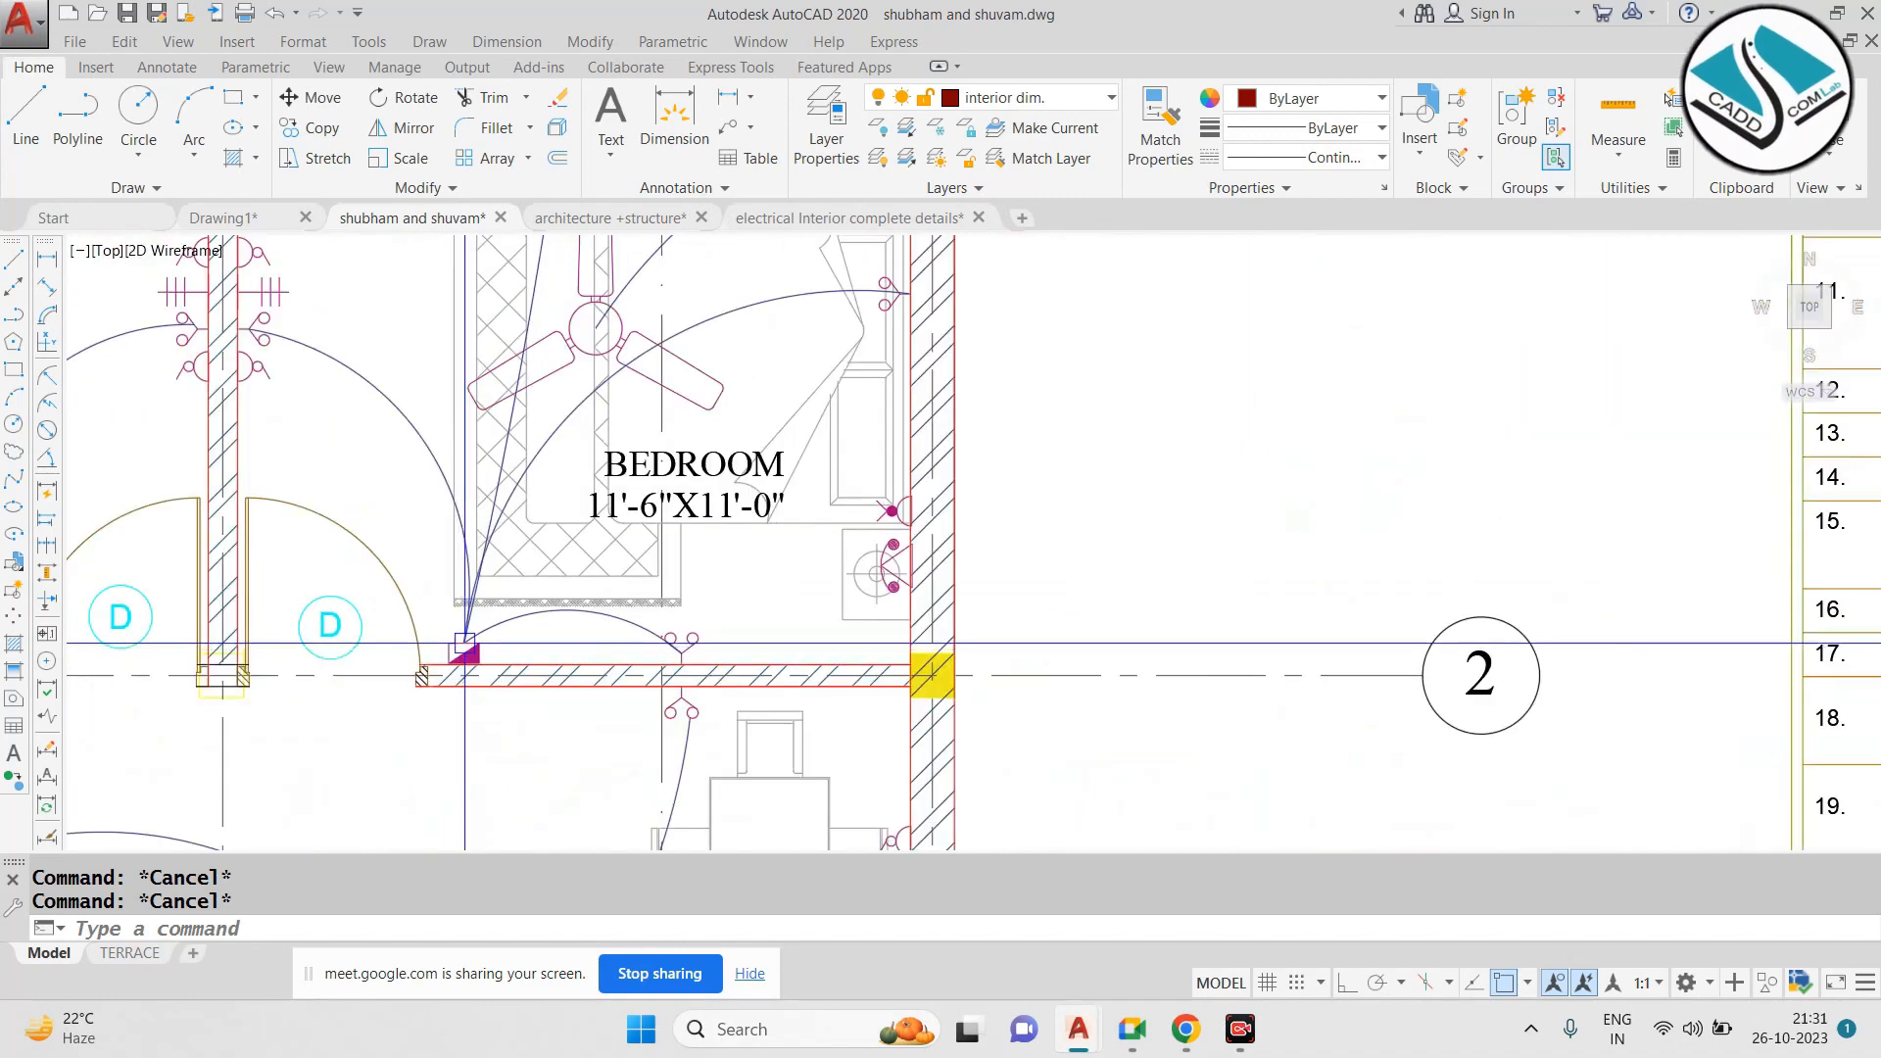
mouse_move(1141, 500)
middle_mouse_down()
mouse_move(739, 621)
mouse_move(265, 723)
middle_mouse_up()
scroll(1224, 433, "up", 4)
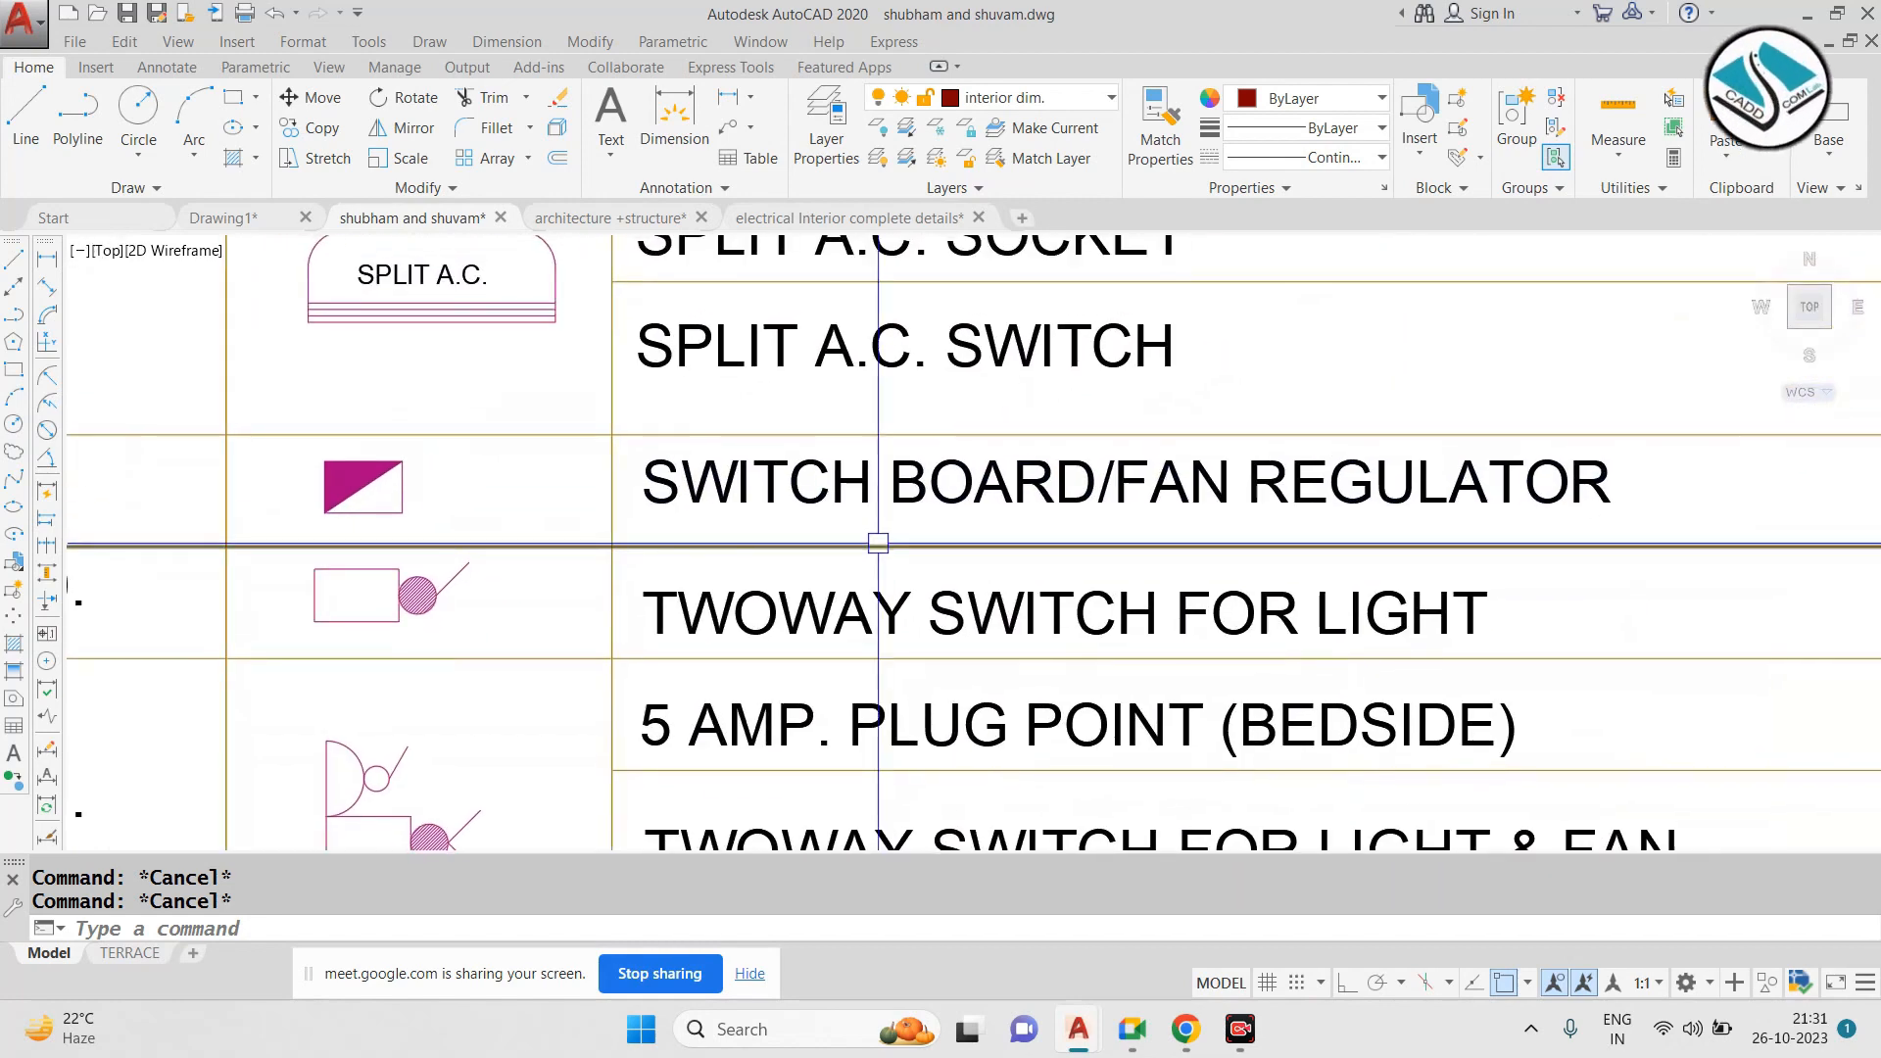
scroll(878, 543, "down", 4)
scroll(1260, 483, "up", 4)
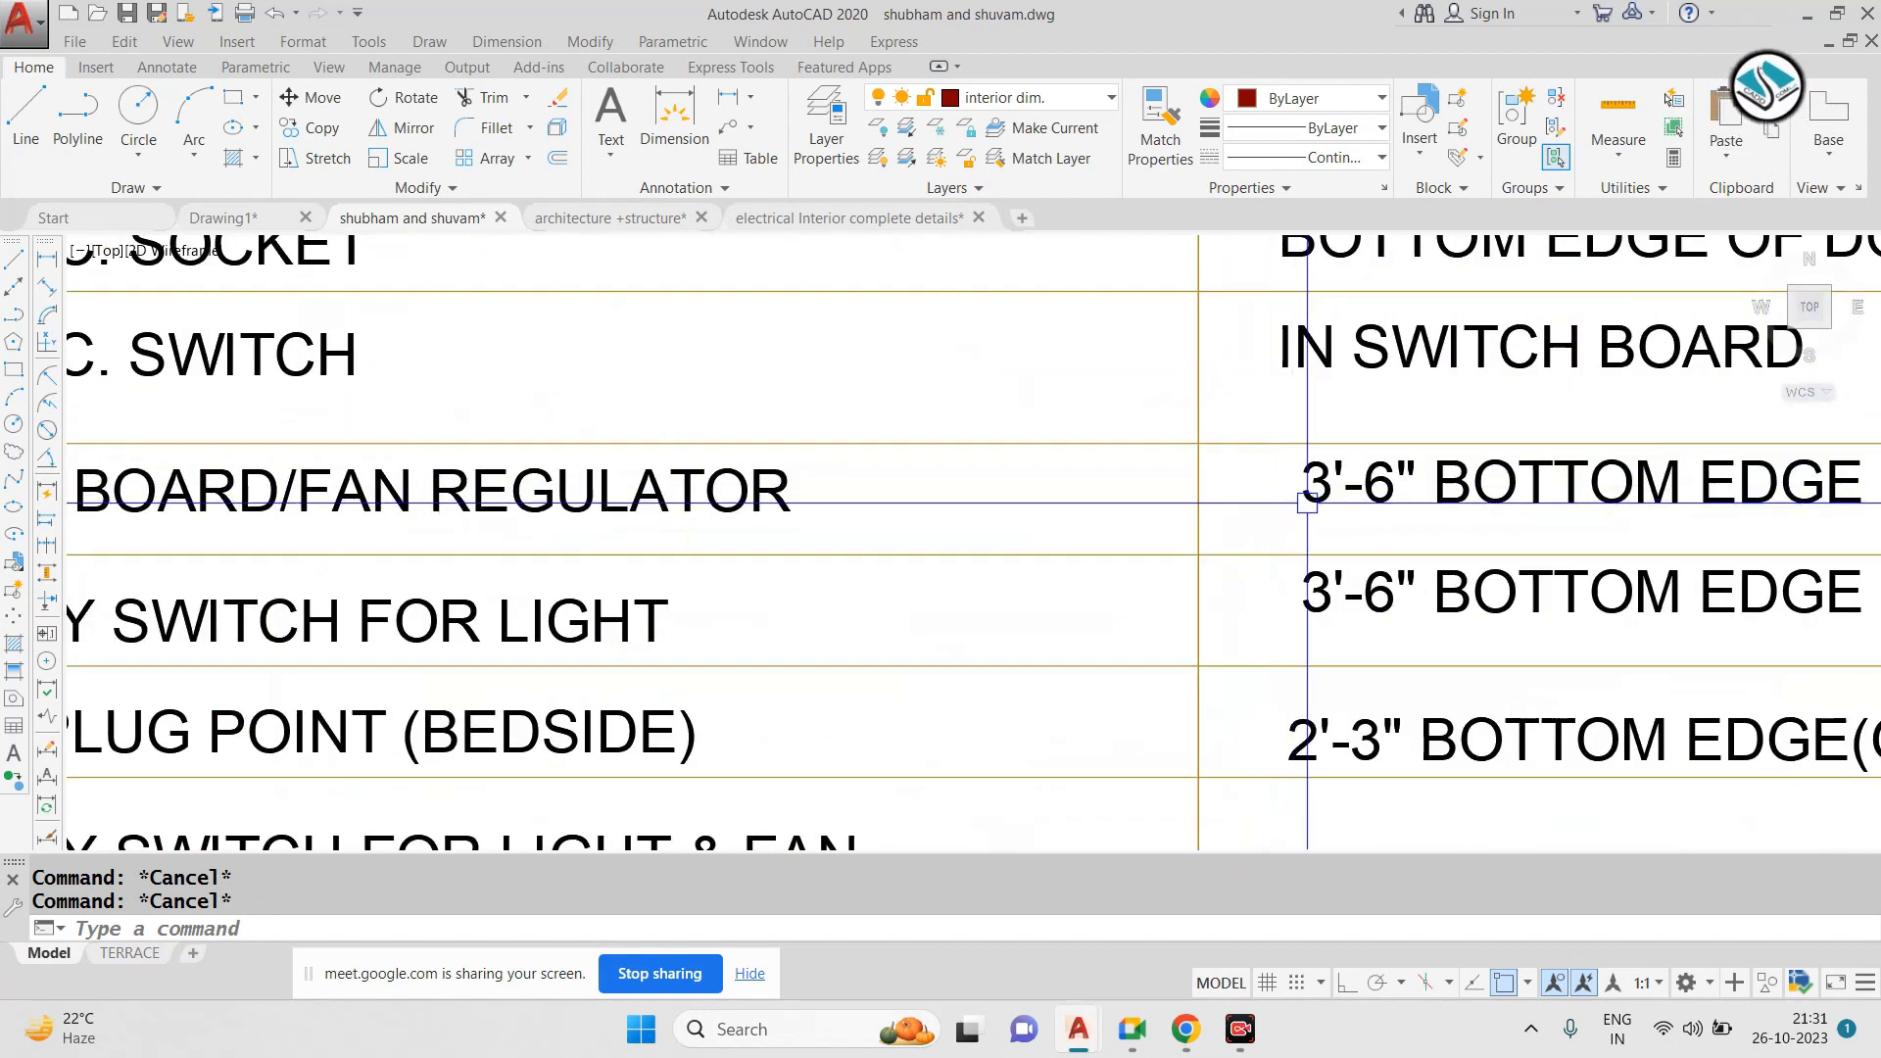
scroll(1529, 506, "down", 2)
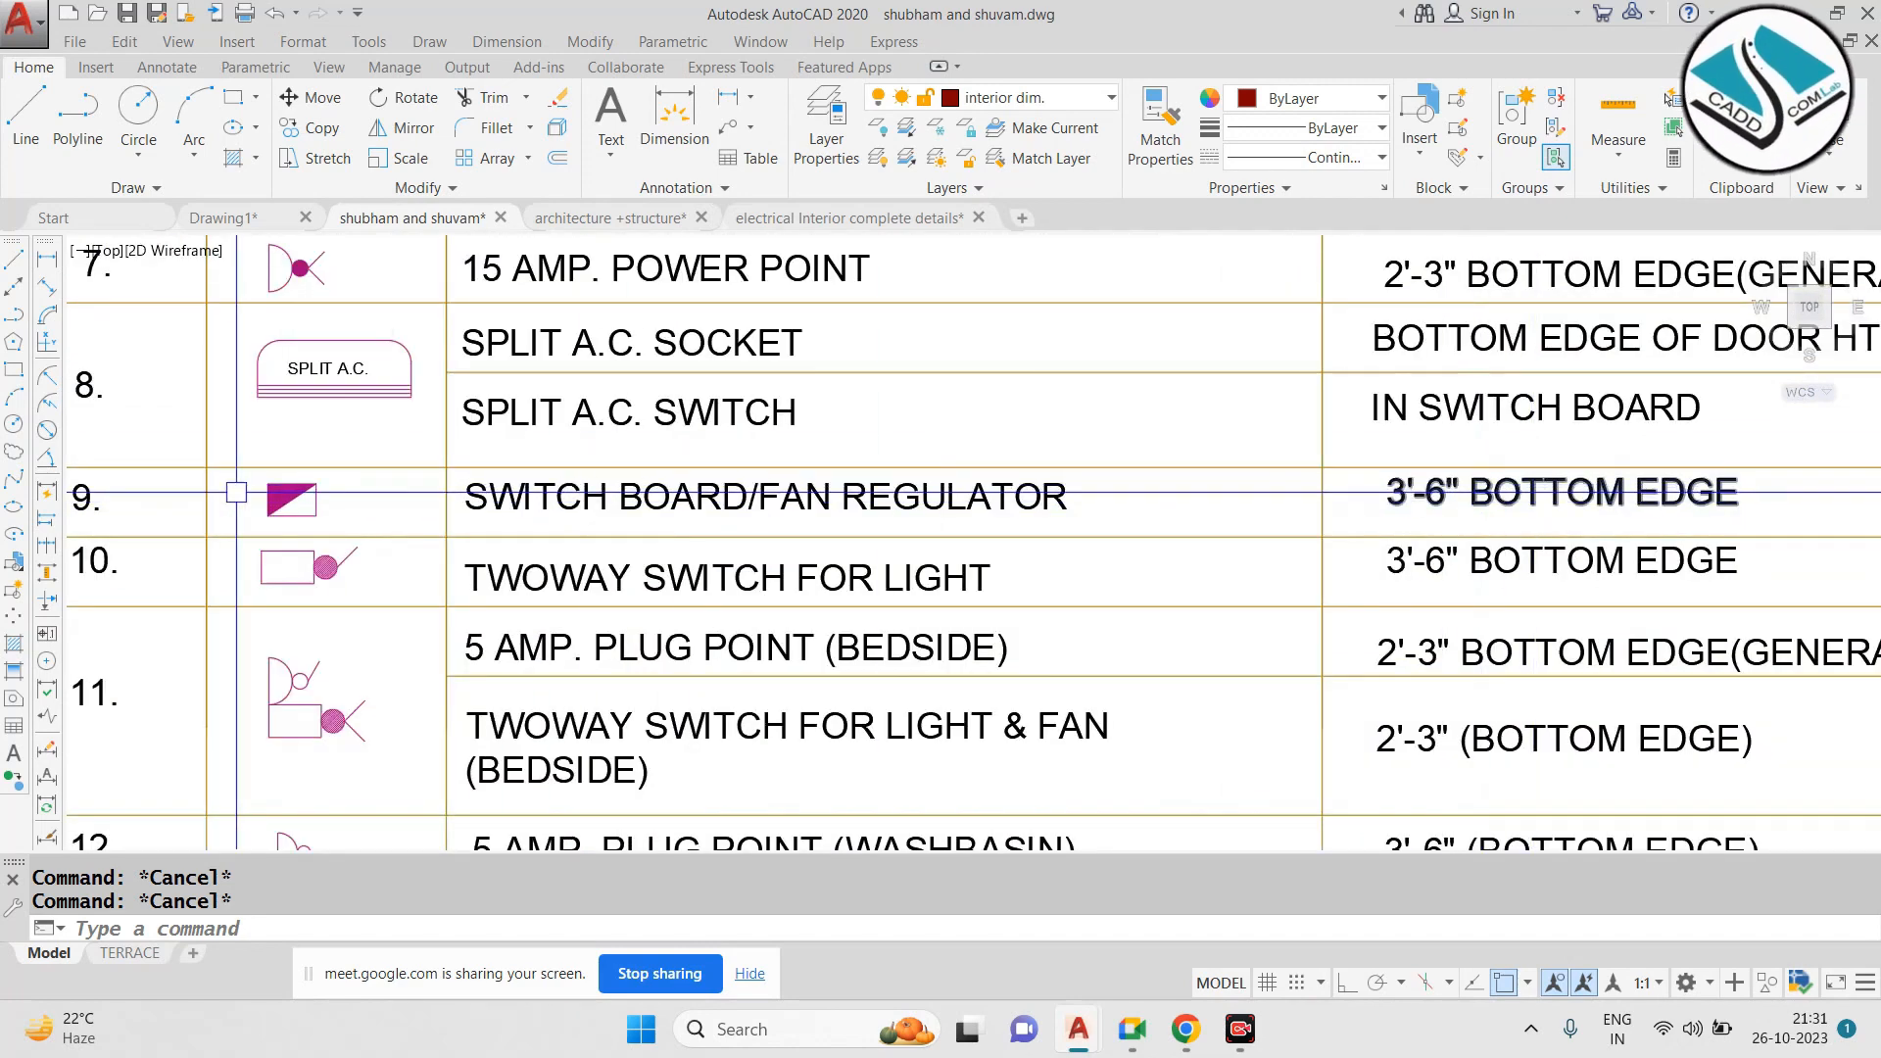
Group the objects of the SWITCH BOARD/FAN REGULATOR symbol in the electrical legend
scroll(236, 492, "up", 4)
left_click(421, 436)
left_click(257, 519)
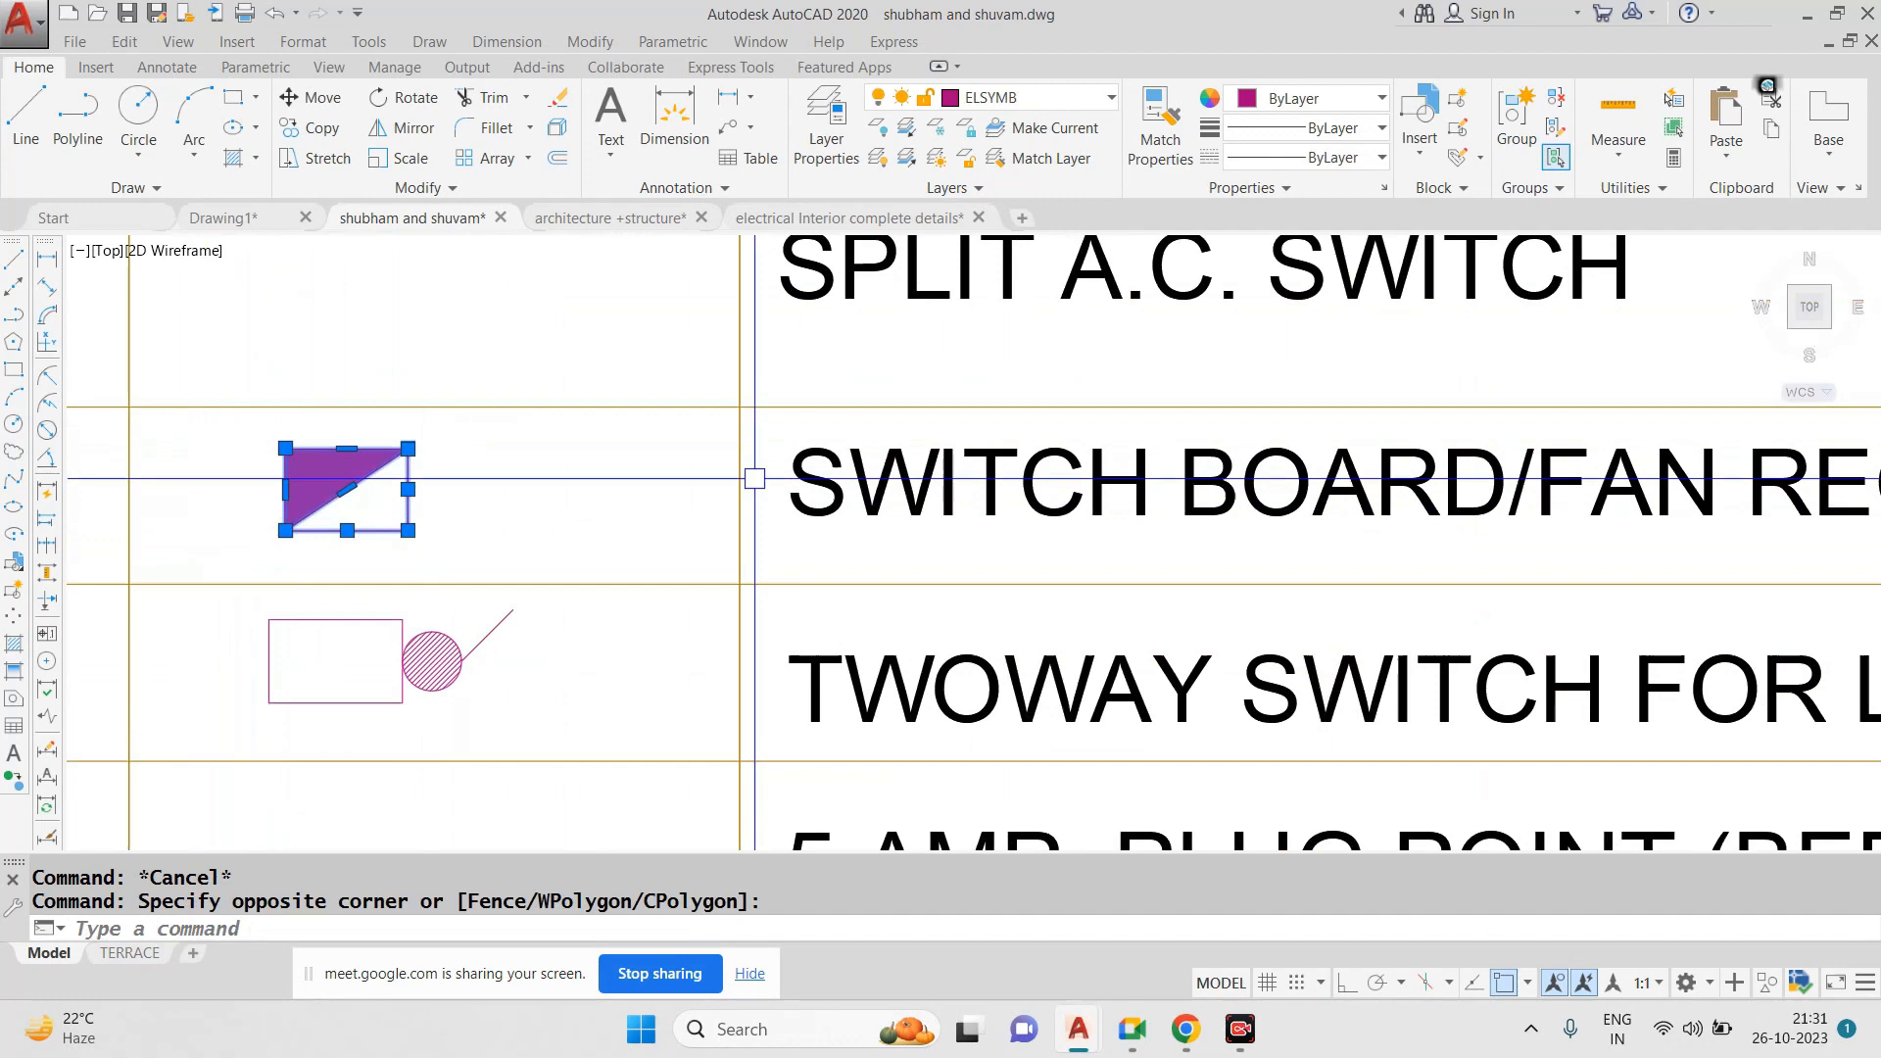
left_click(1498, 109)
Copy the switch board symbol by its bottom midpoint onto the bedroom's lower wall, between the SPLIT A.C. and door D2
left_click(248, 558)
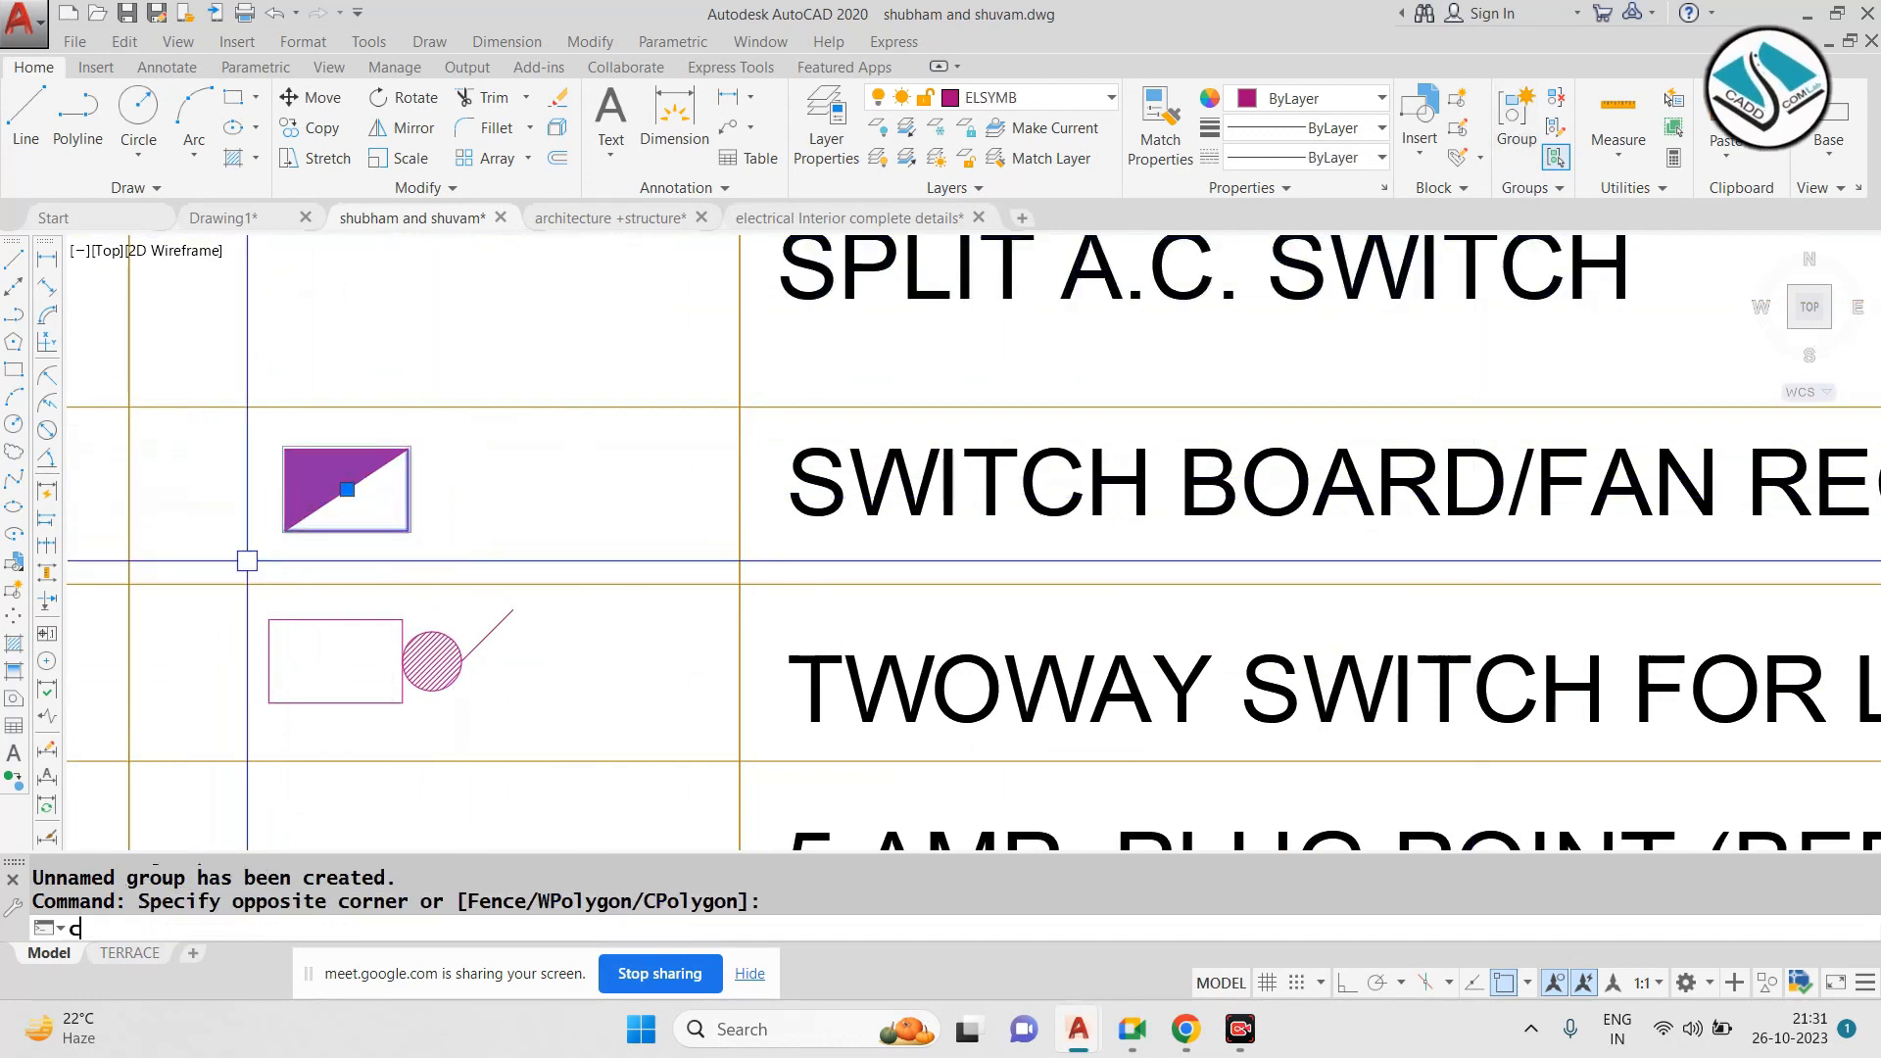
type("o")
key("Return")
left_click(346, 534)
scroll(346, 534, "down", 4)
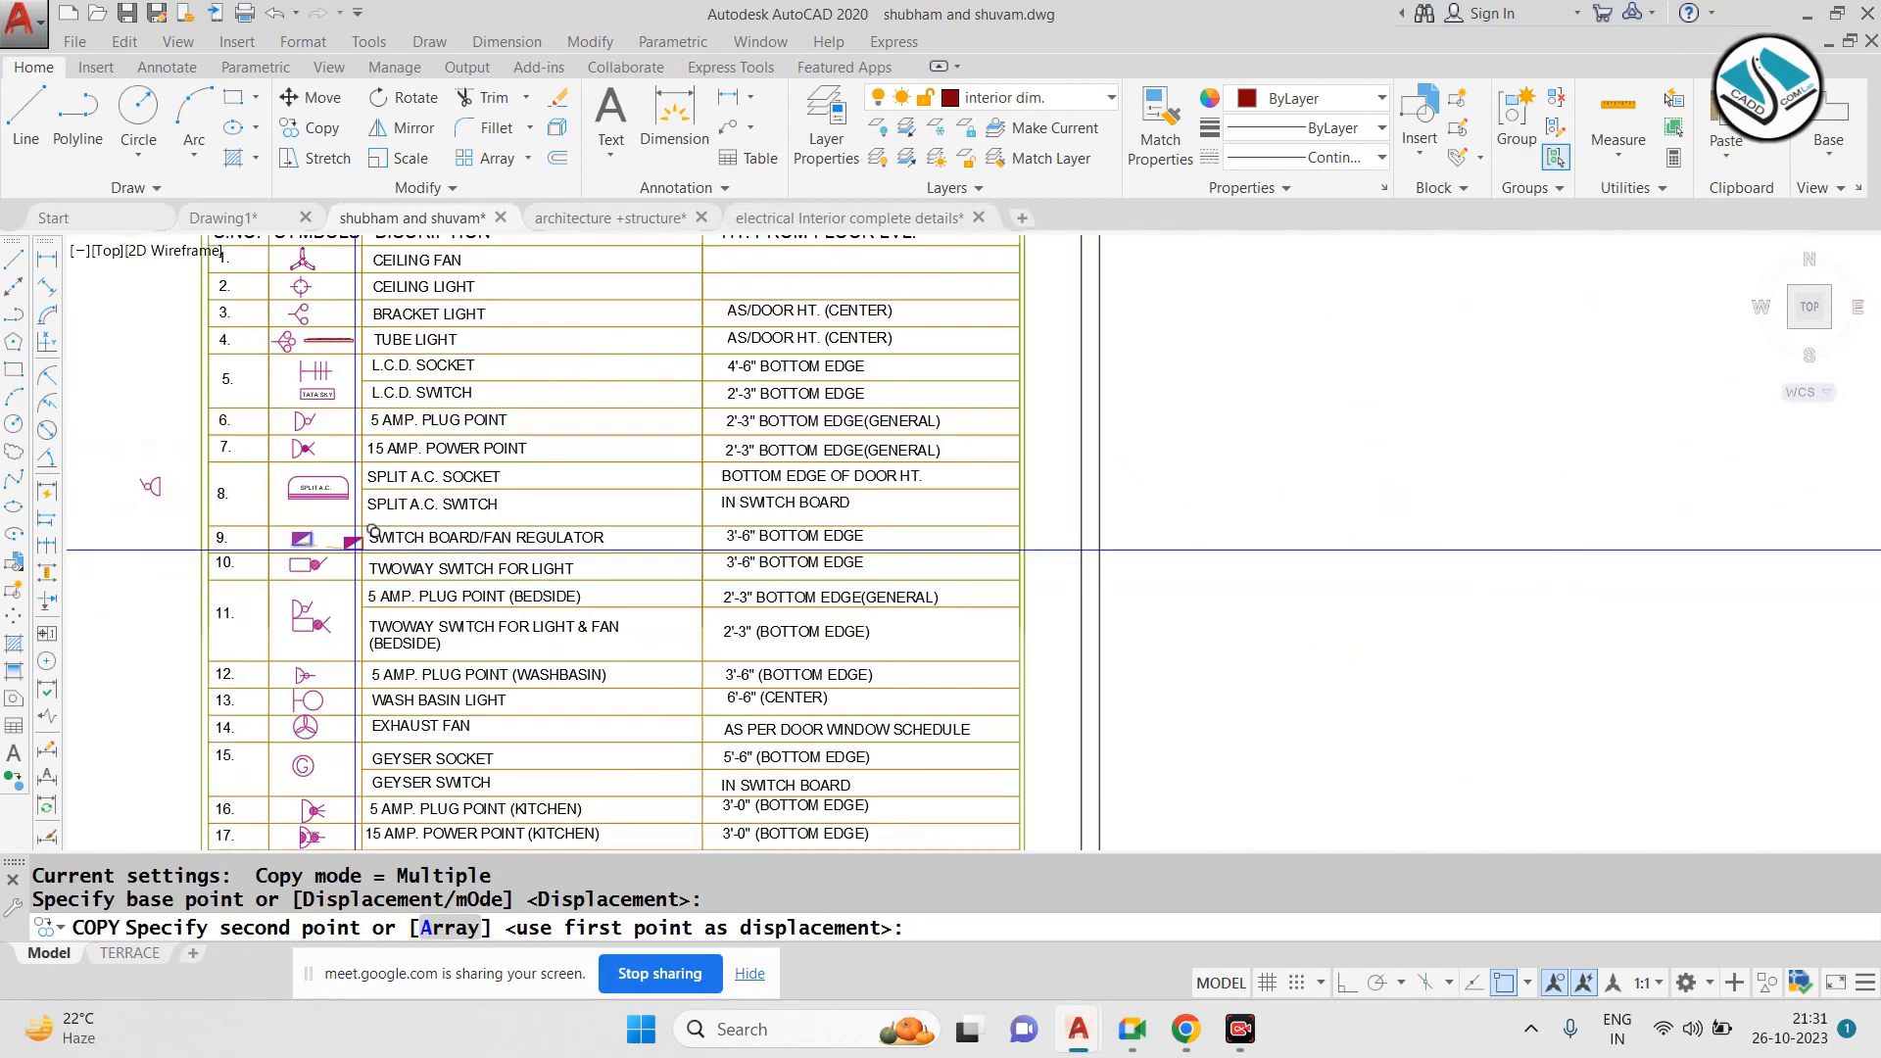
scroll(372, 530, "down", 3)
scroll(1221, 508, "up", 6)
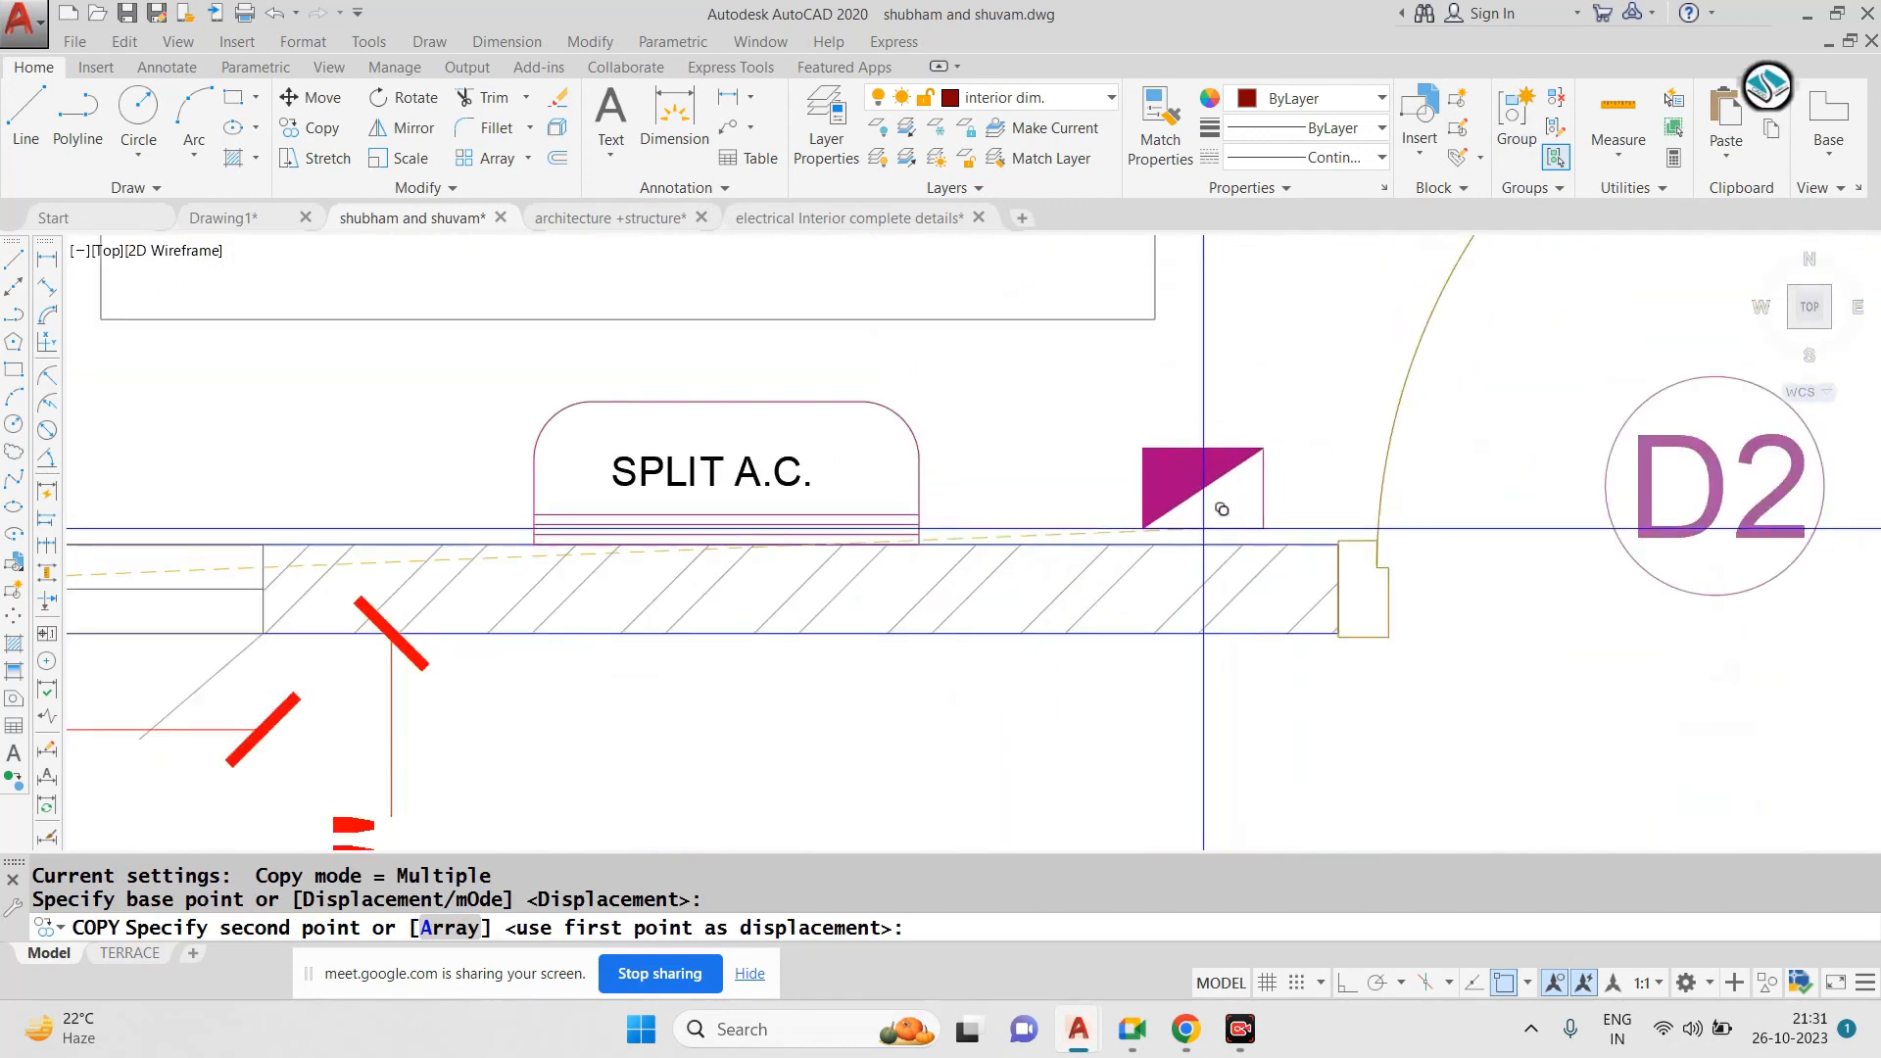
left_click(1203, 529)
scroll(1203, 529, "down", 5)
key("Escape")
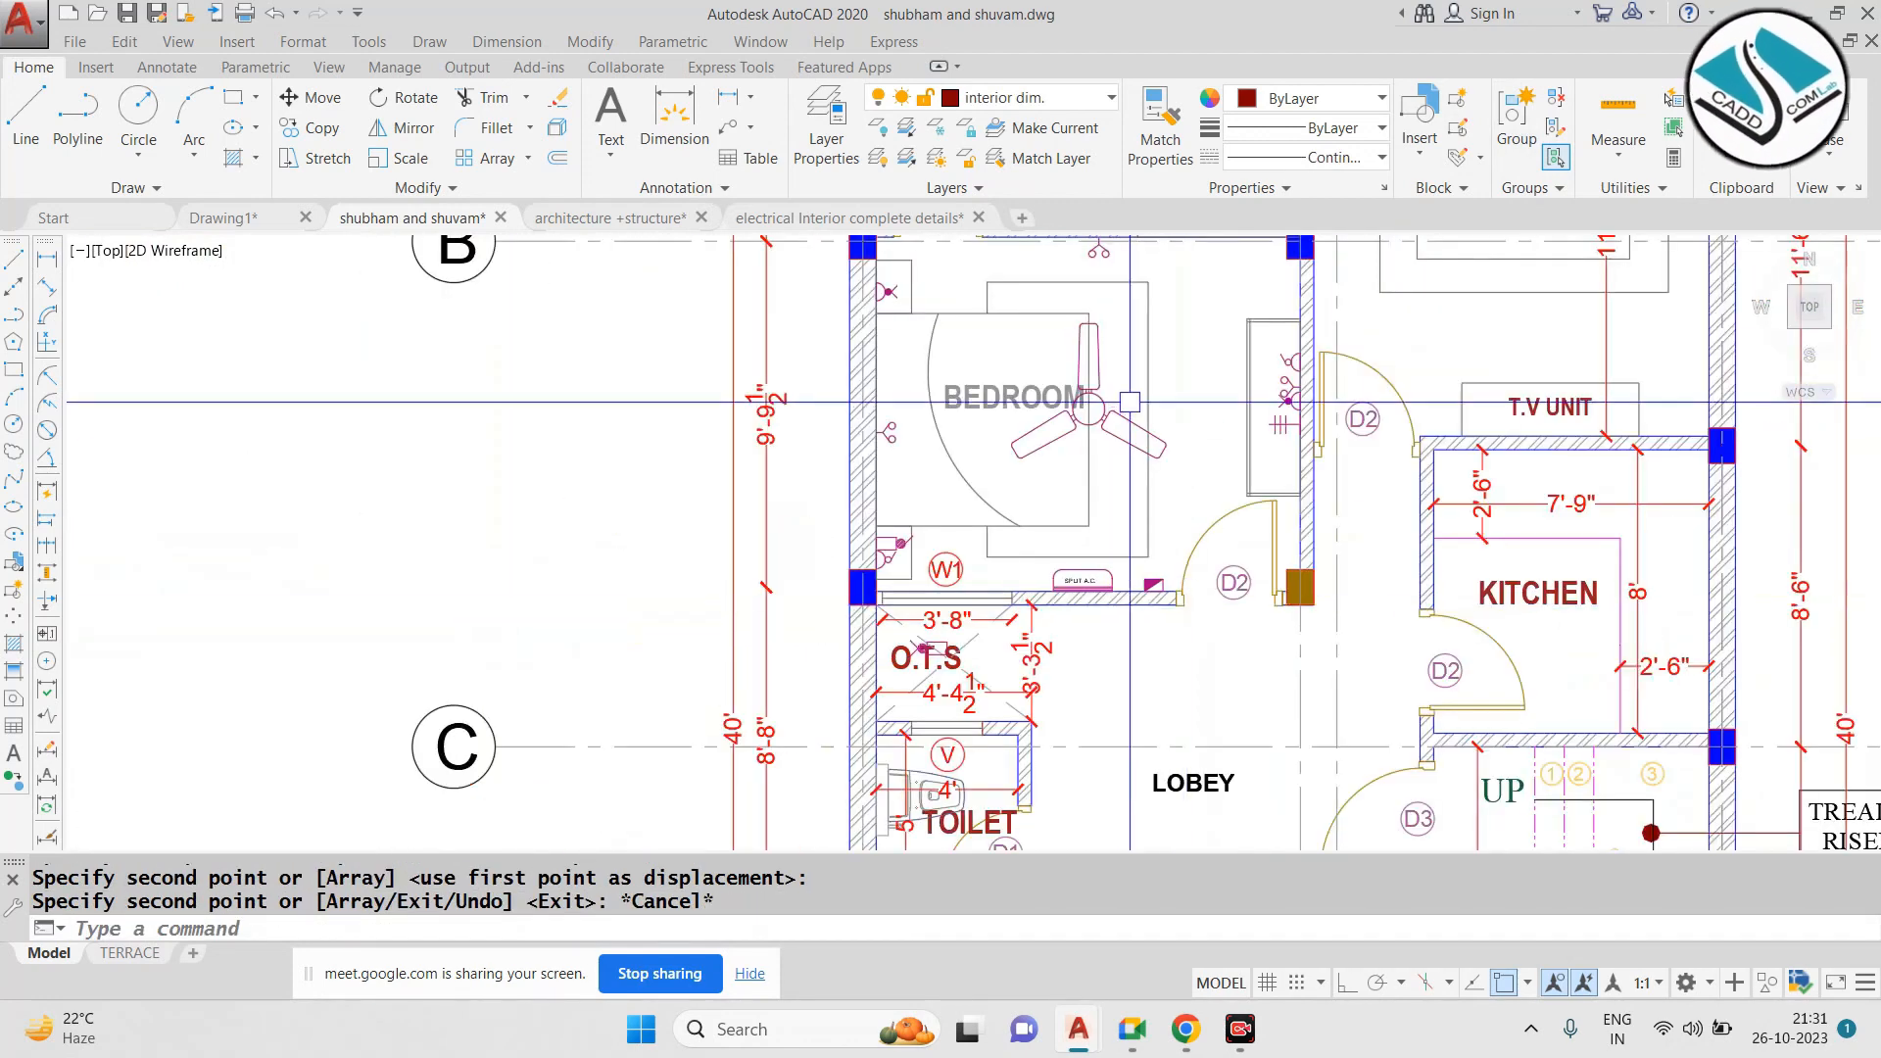
Examine how the reference bedroom's wiring curves connect the switch board to the fan and lights
scroll(1130, 402, "down", 6)
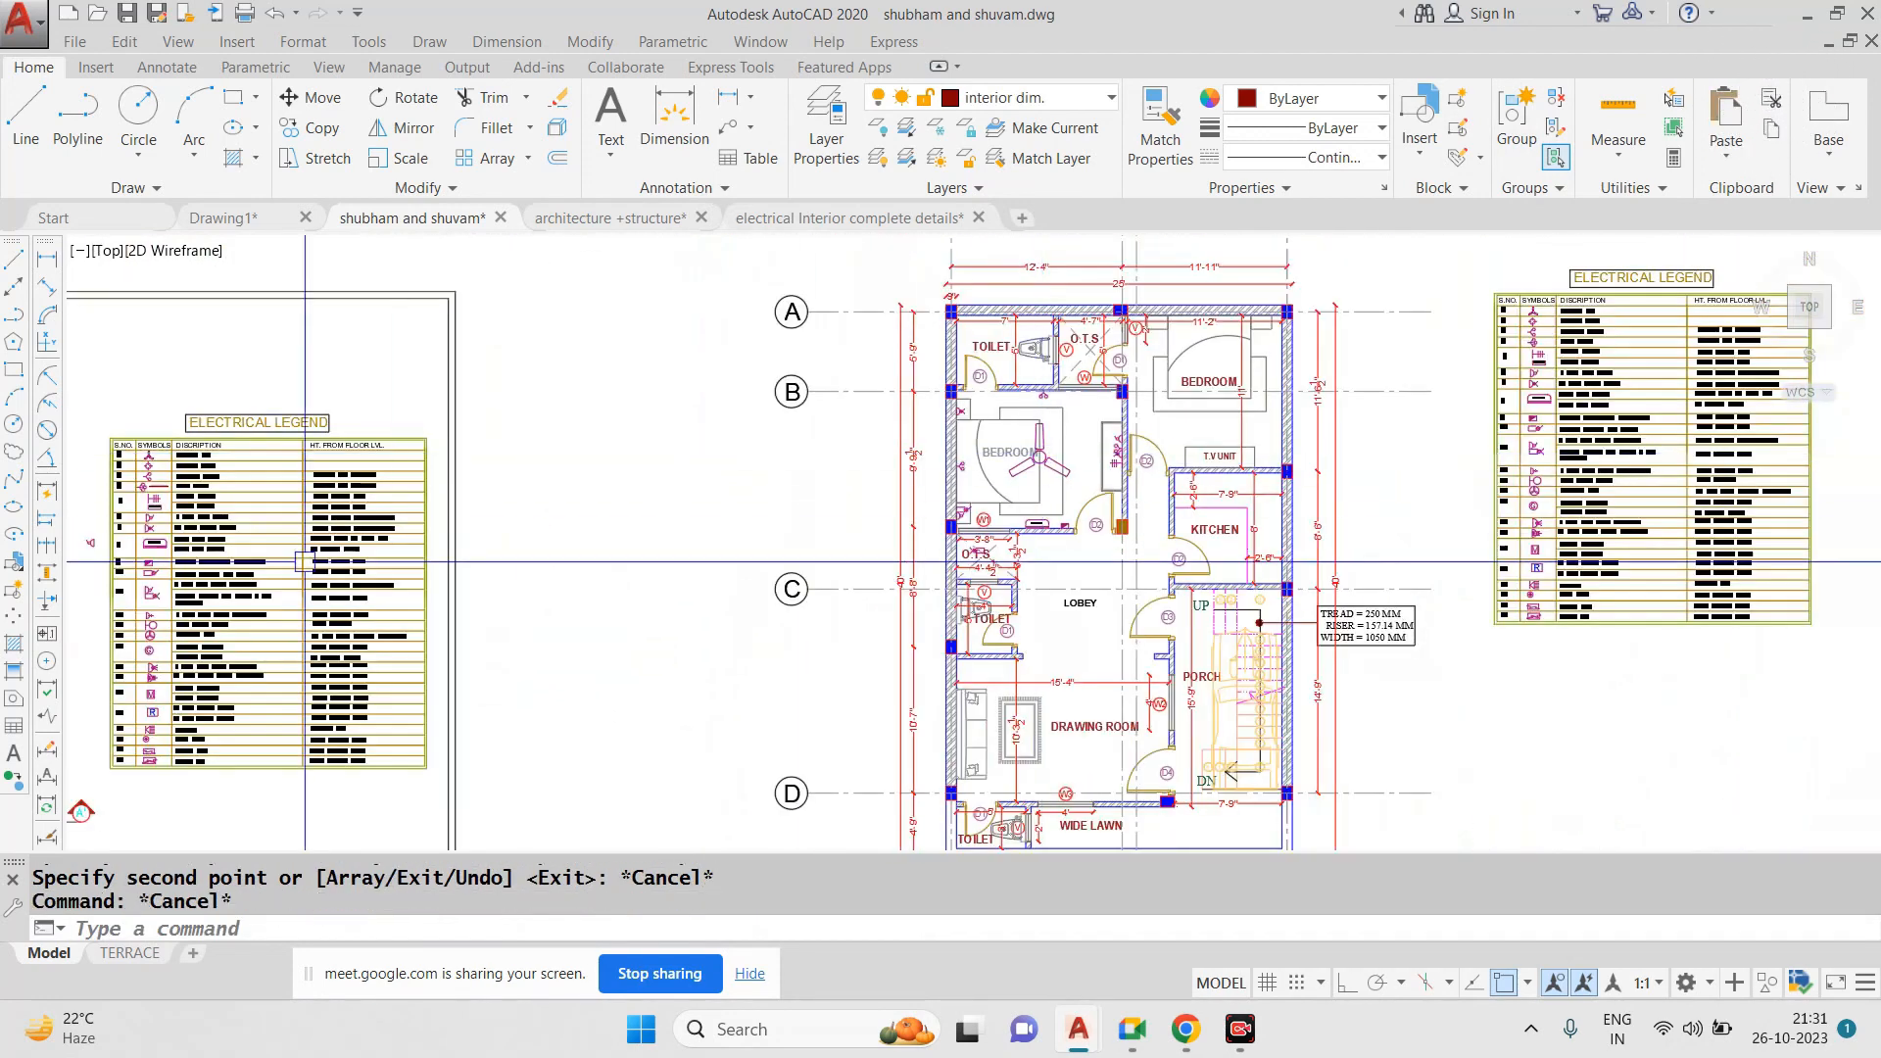
middle_click_drag(492, 538, 1284, 525)
scroll(637, 596, "up", 6)
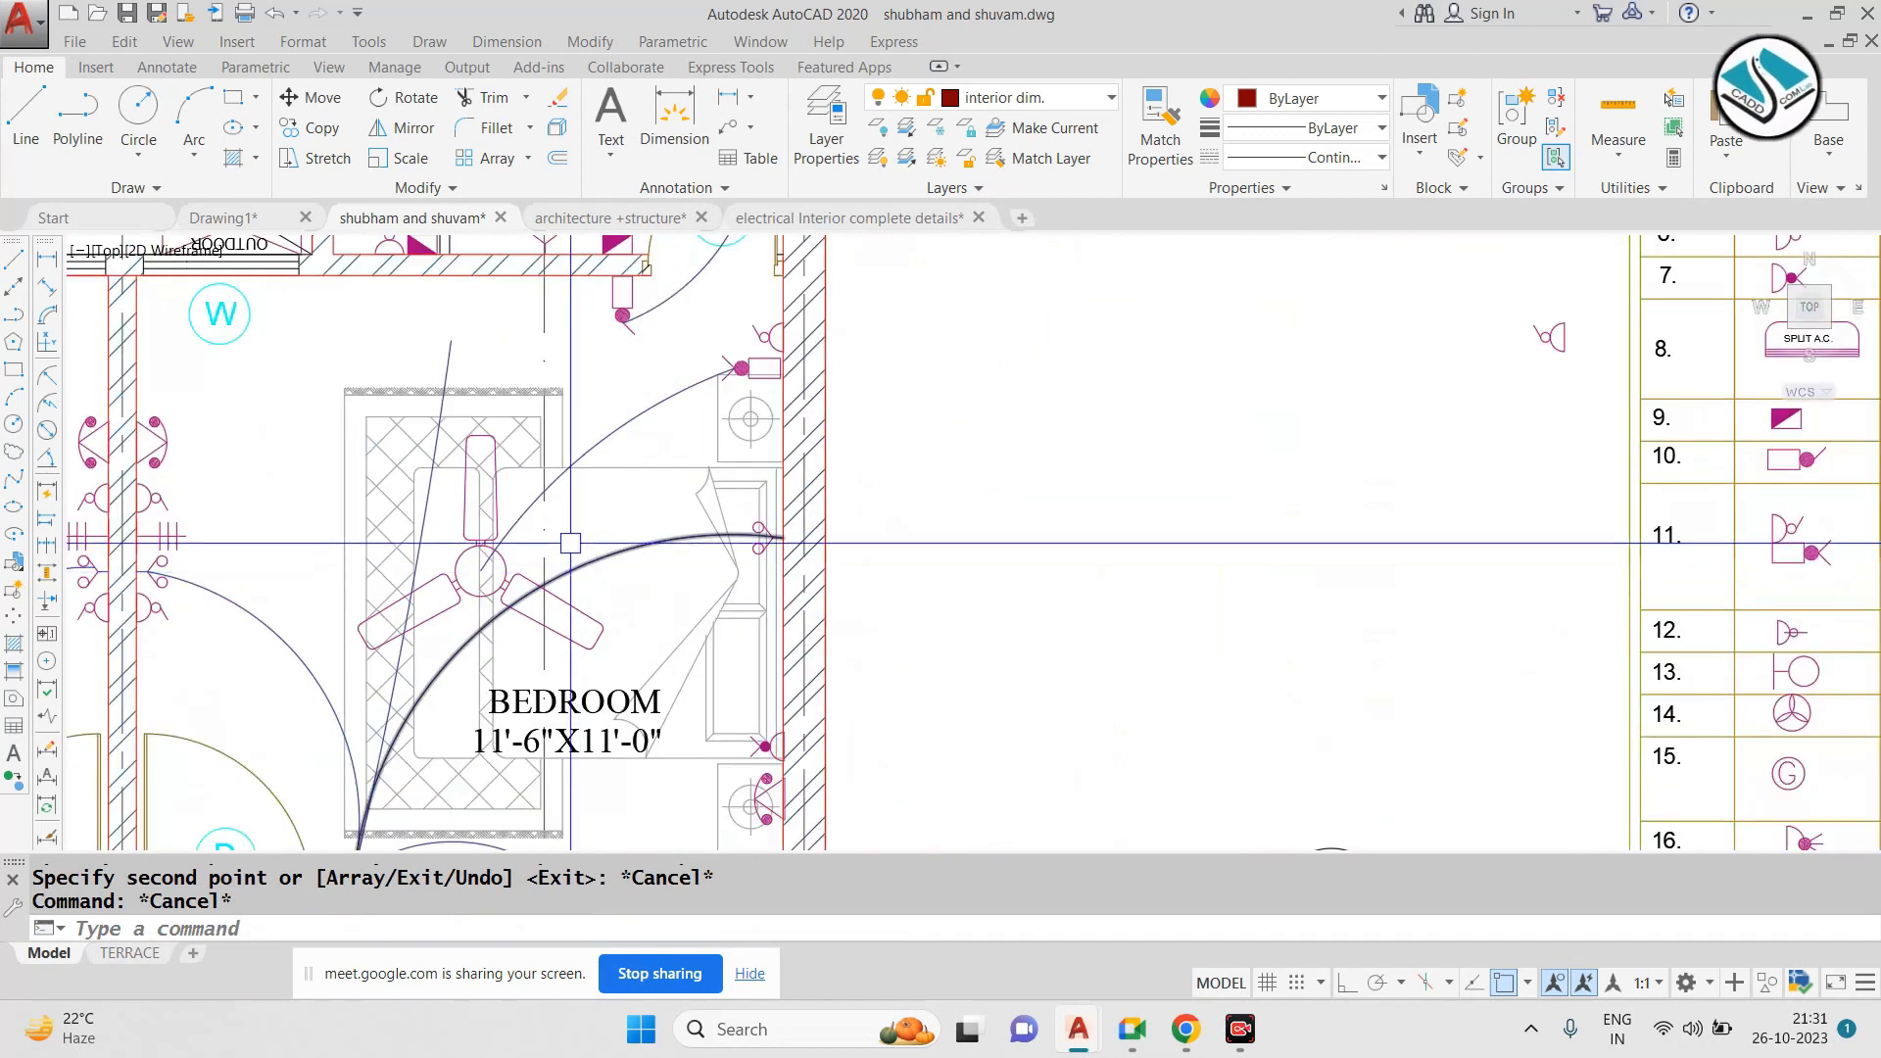
middle_click_drag(510, 400, 600, 402)
scroll(600, 402, "down", 2)
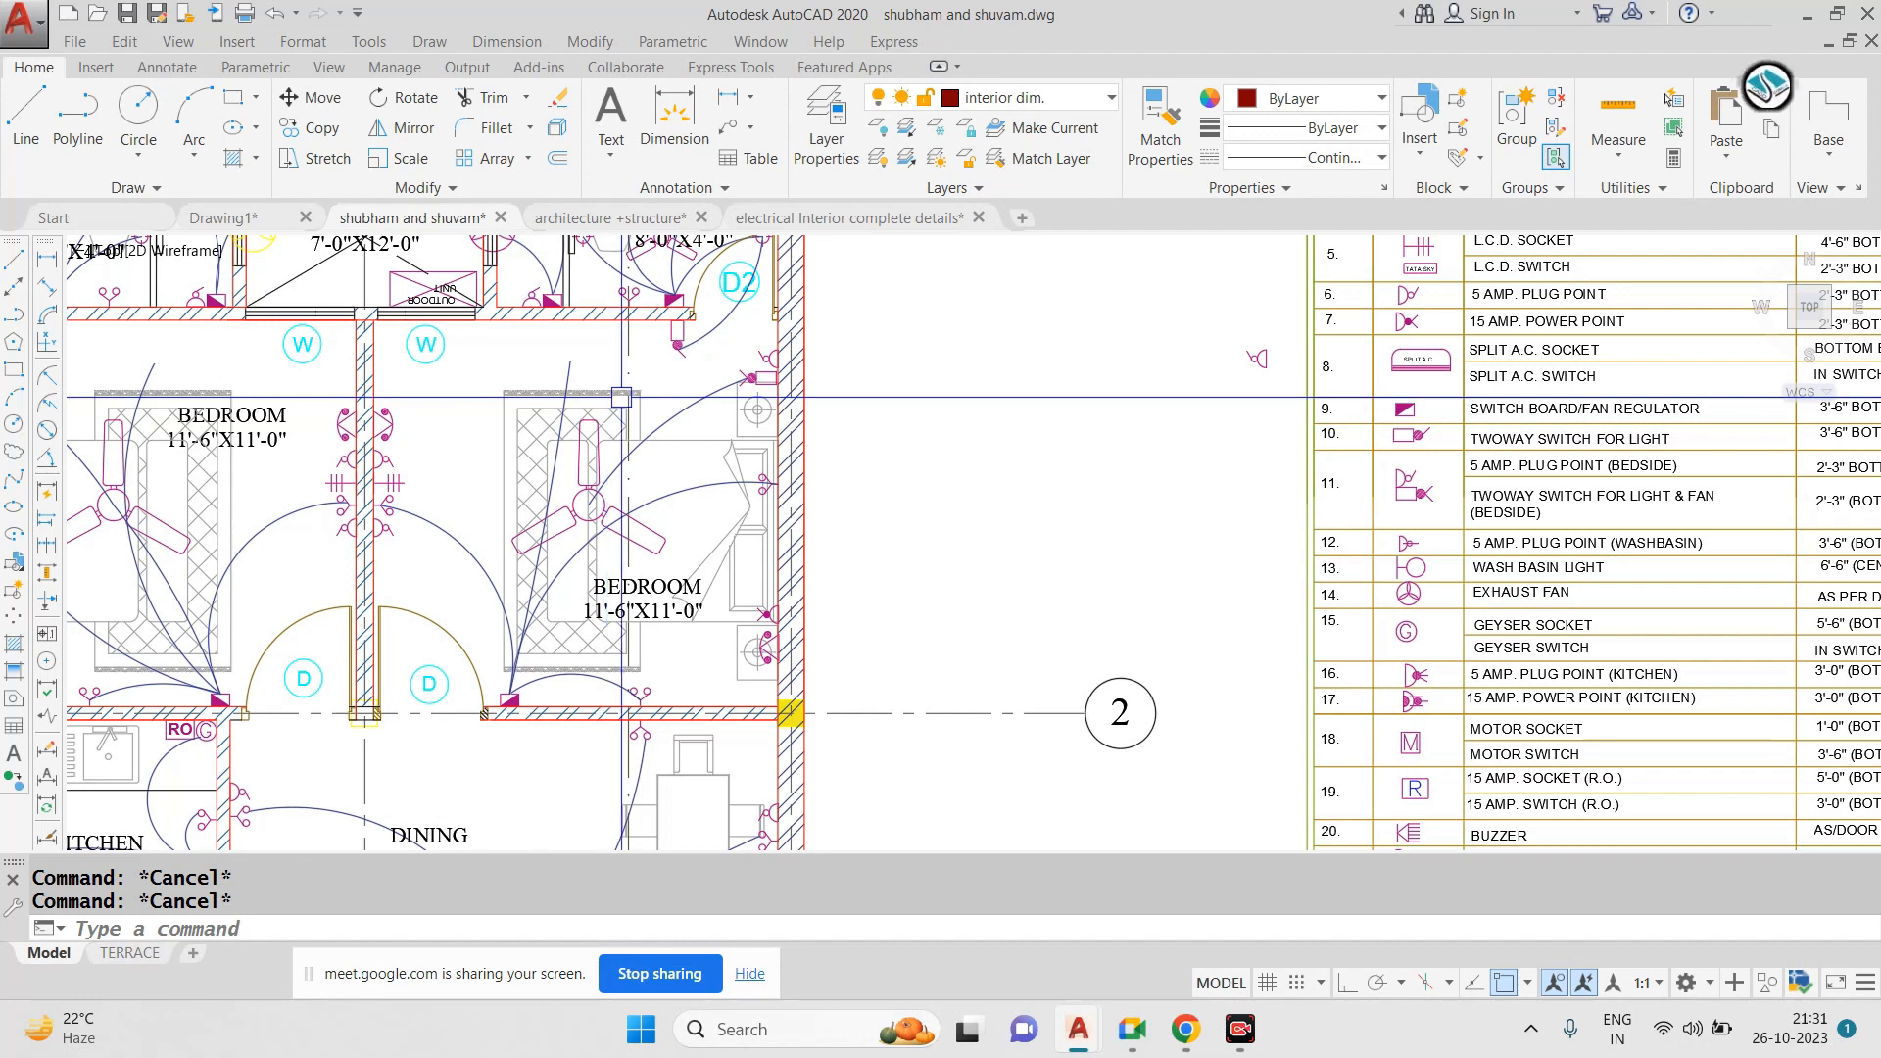
scroll(823, 441, "down", 5)
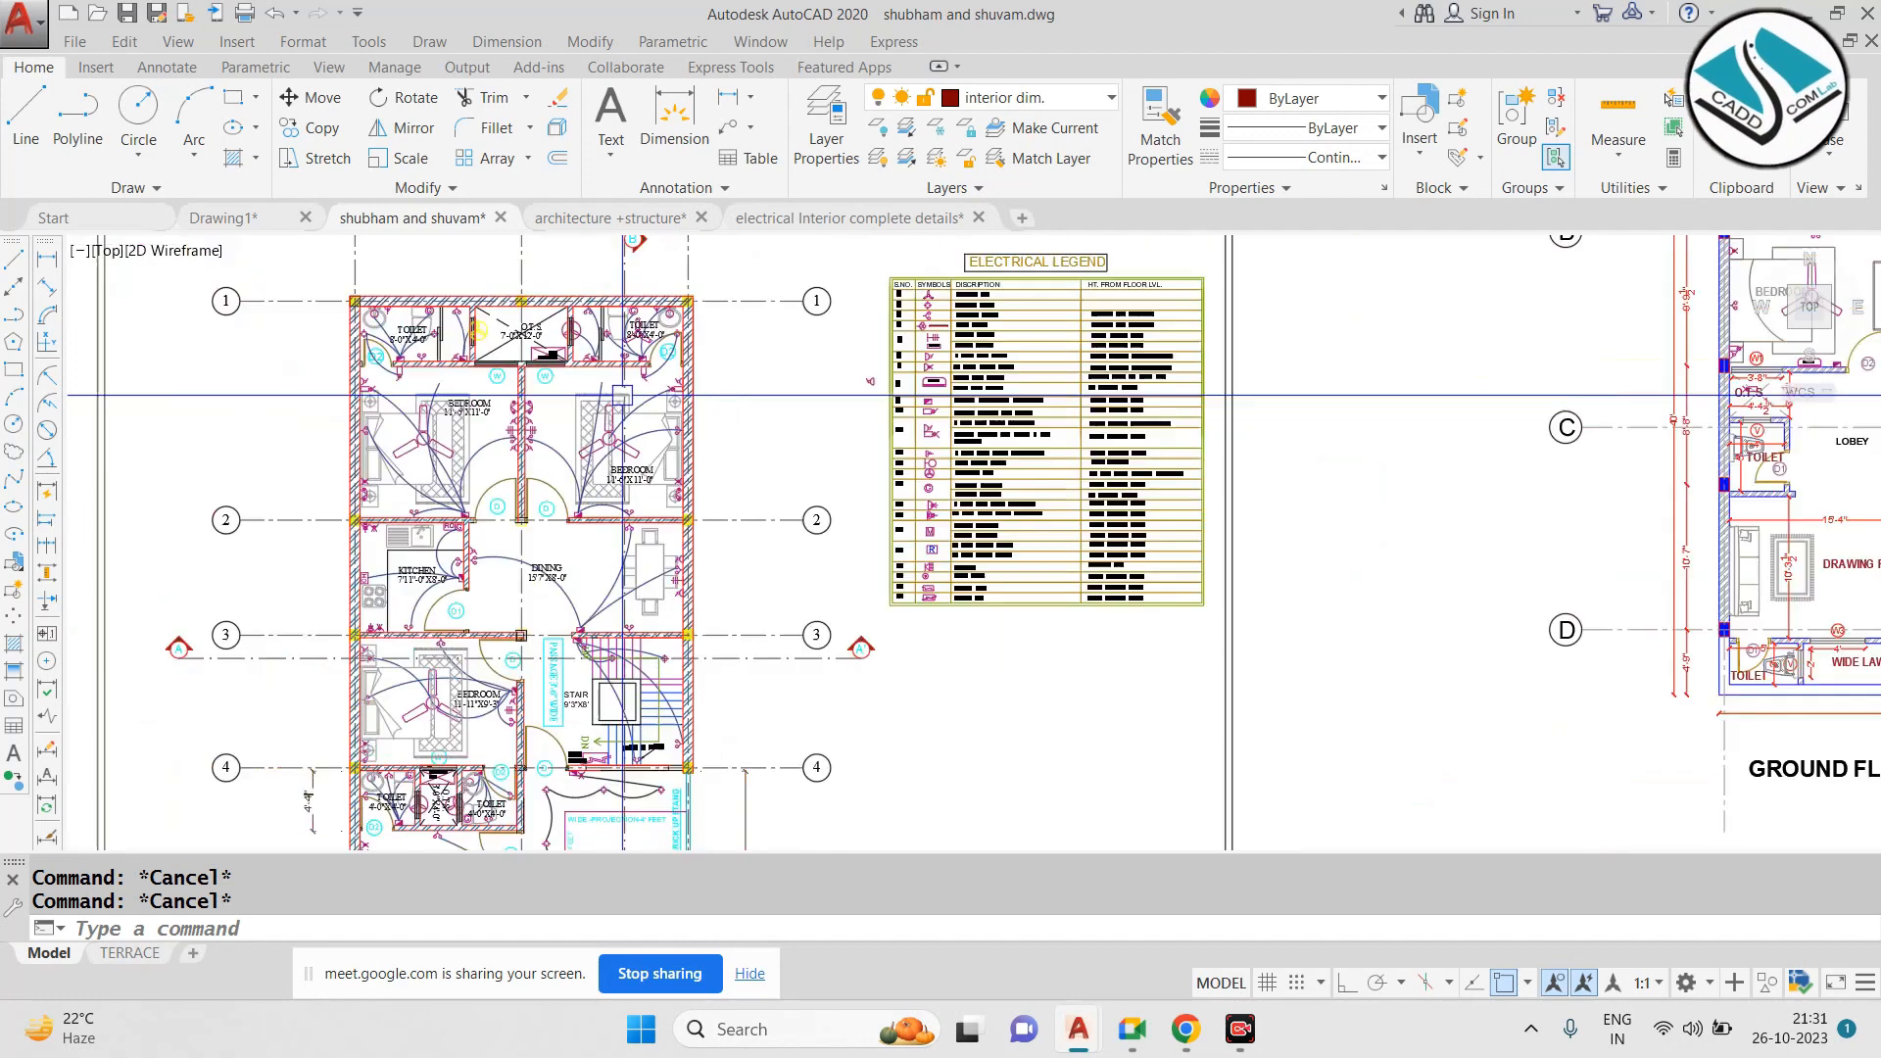
scroll(1283, 372, "up", 7)
middle_click_drag(1339, 323, 1033, 468)
middle_click_drag(1165, 481, 1097, 483)
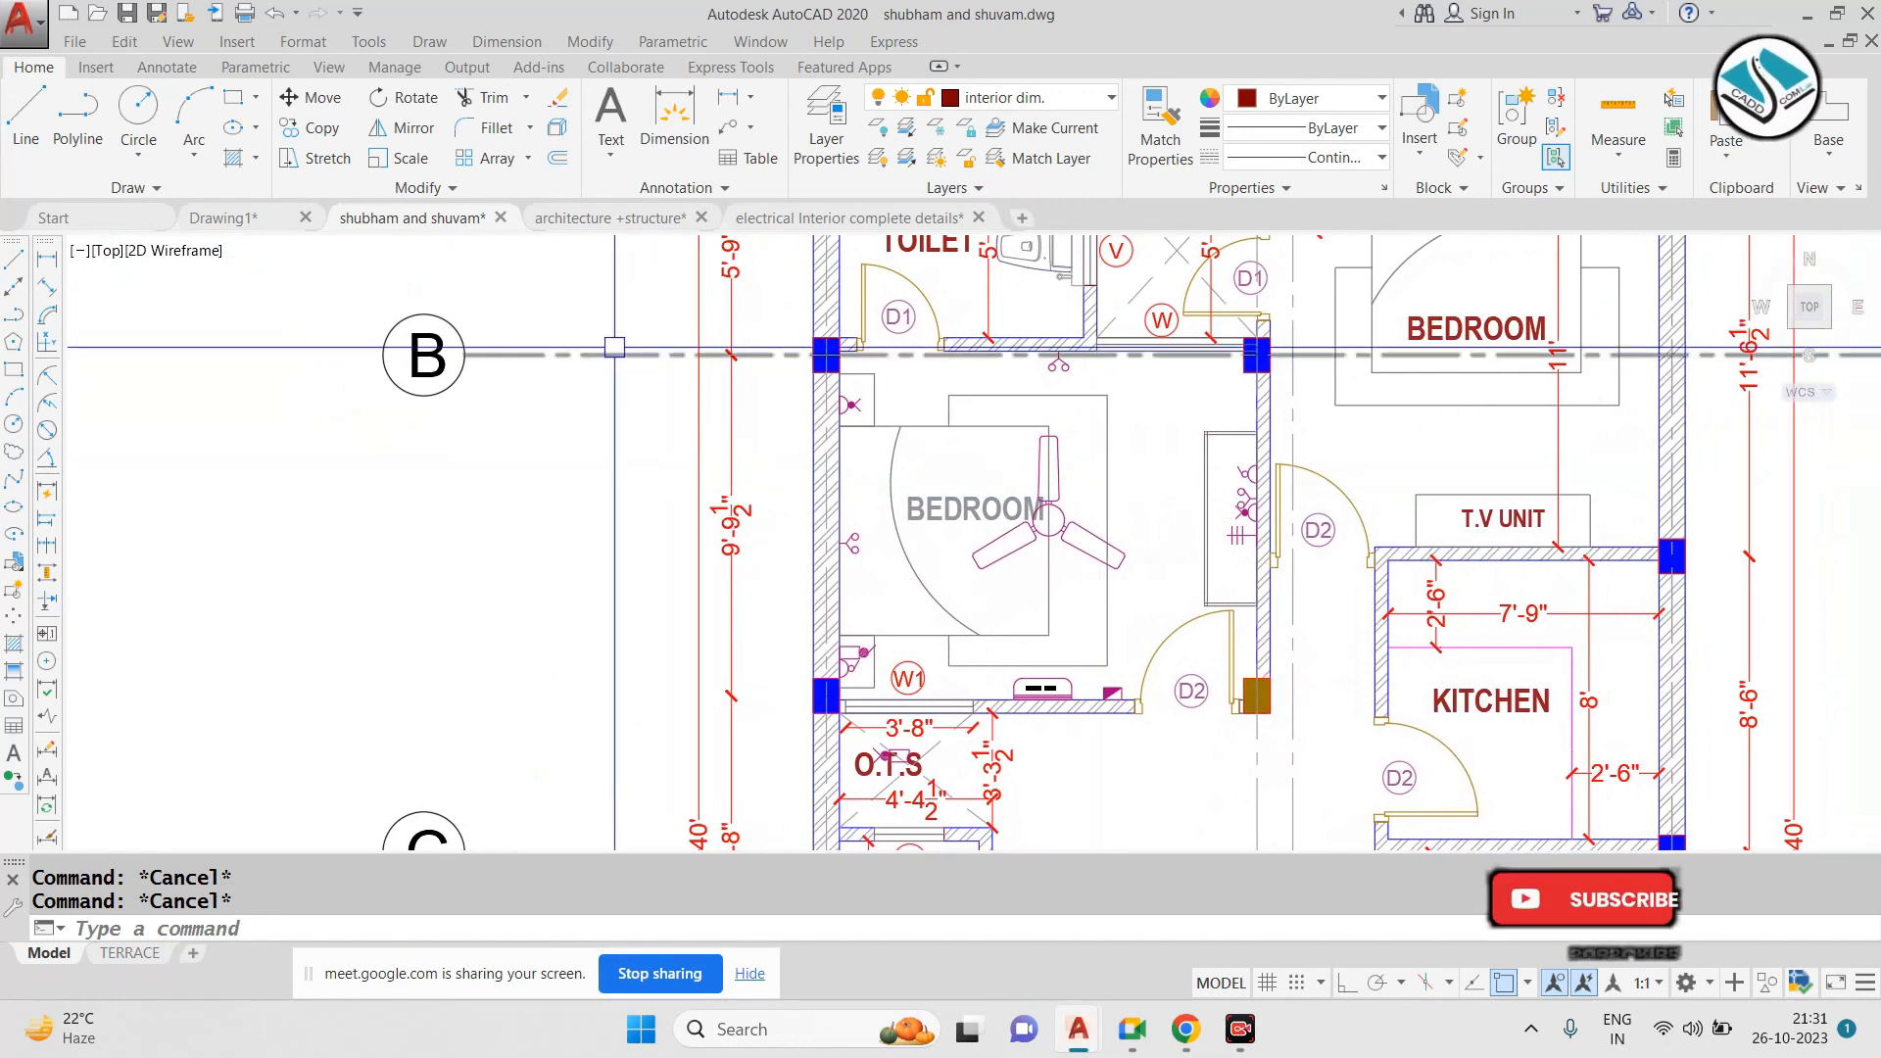
type("a")
key("Return")
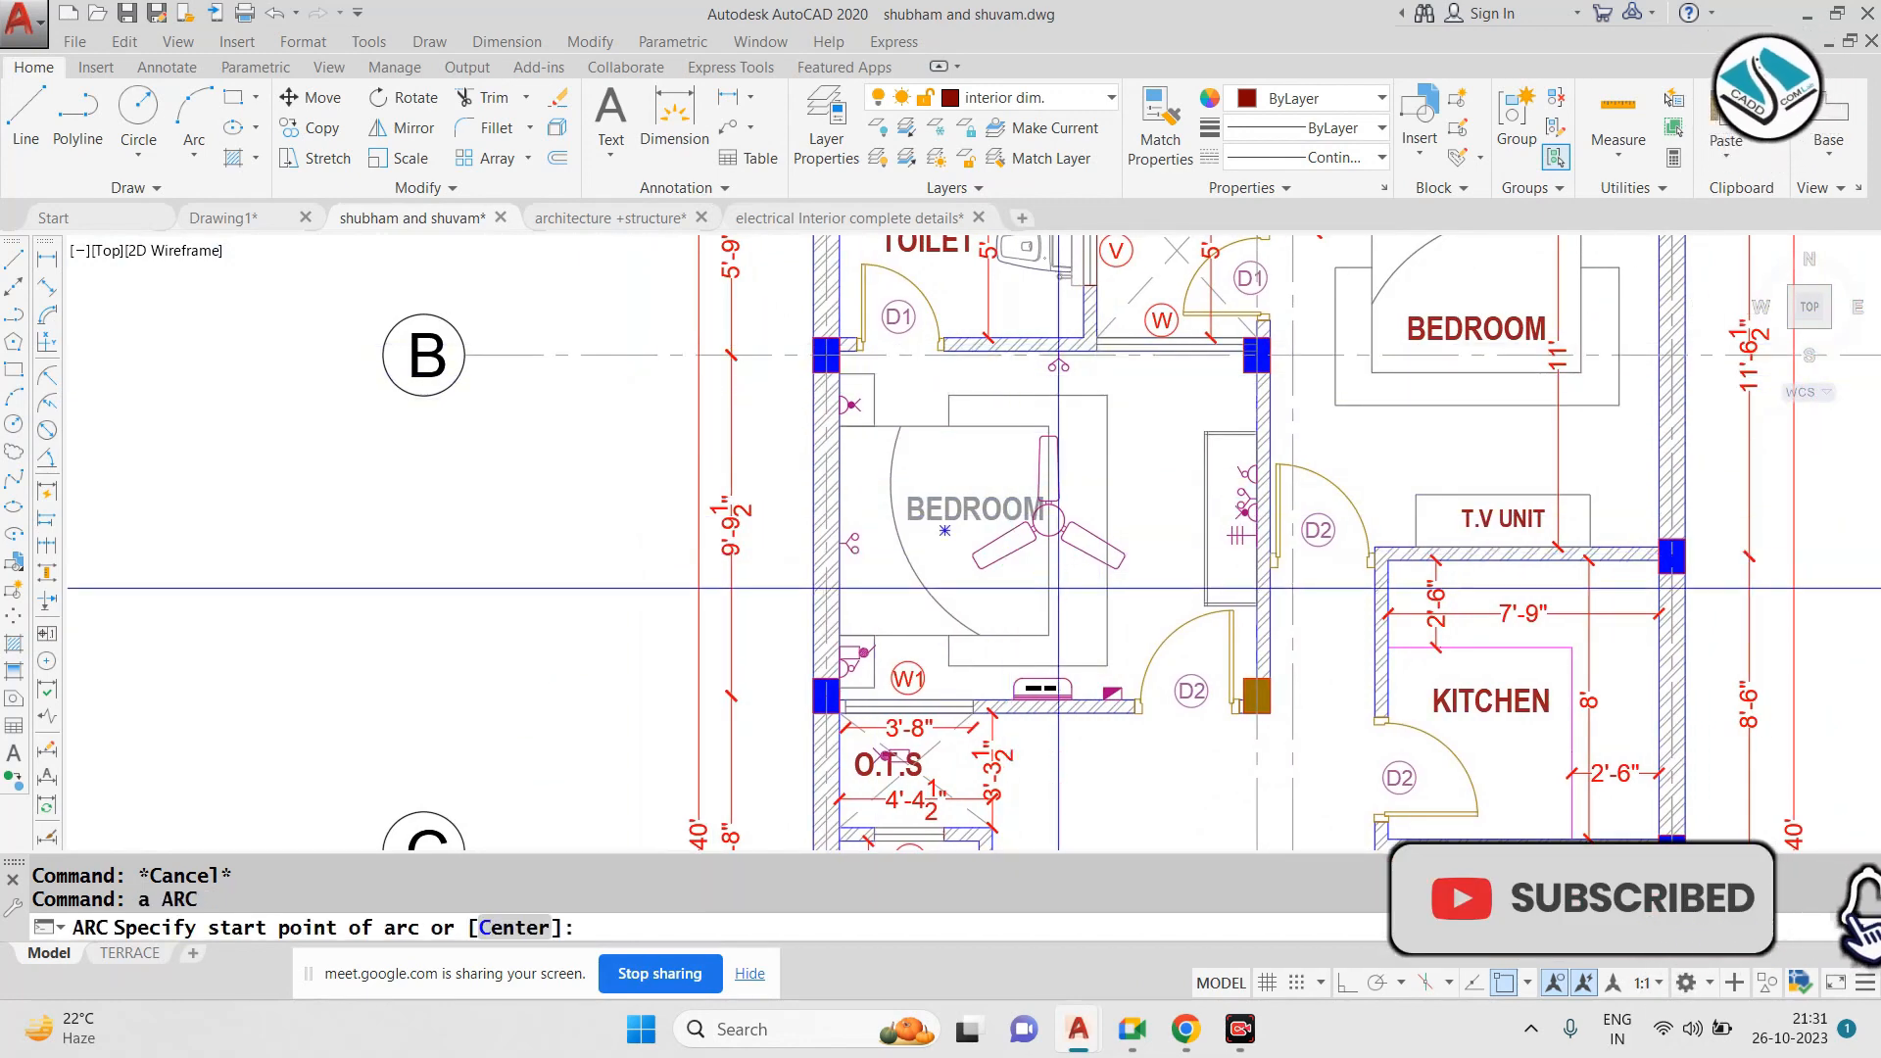
scroll(1058, 587, "up", 2)
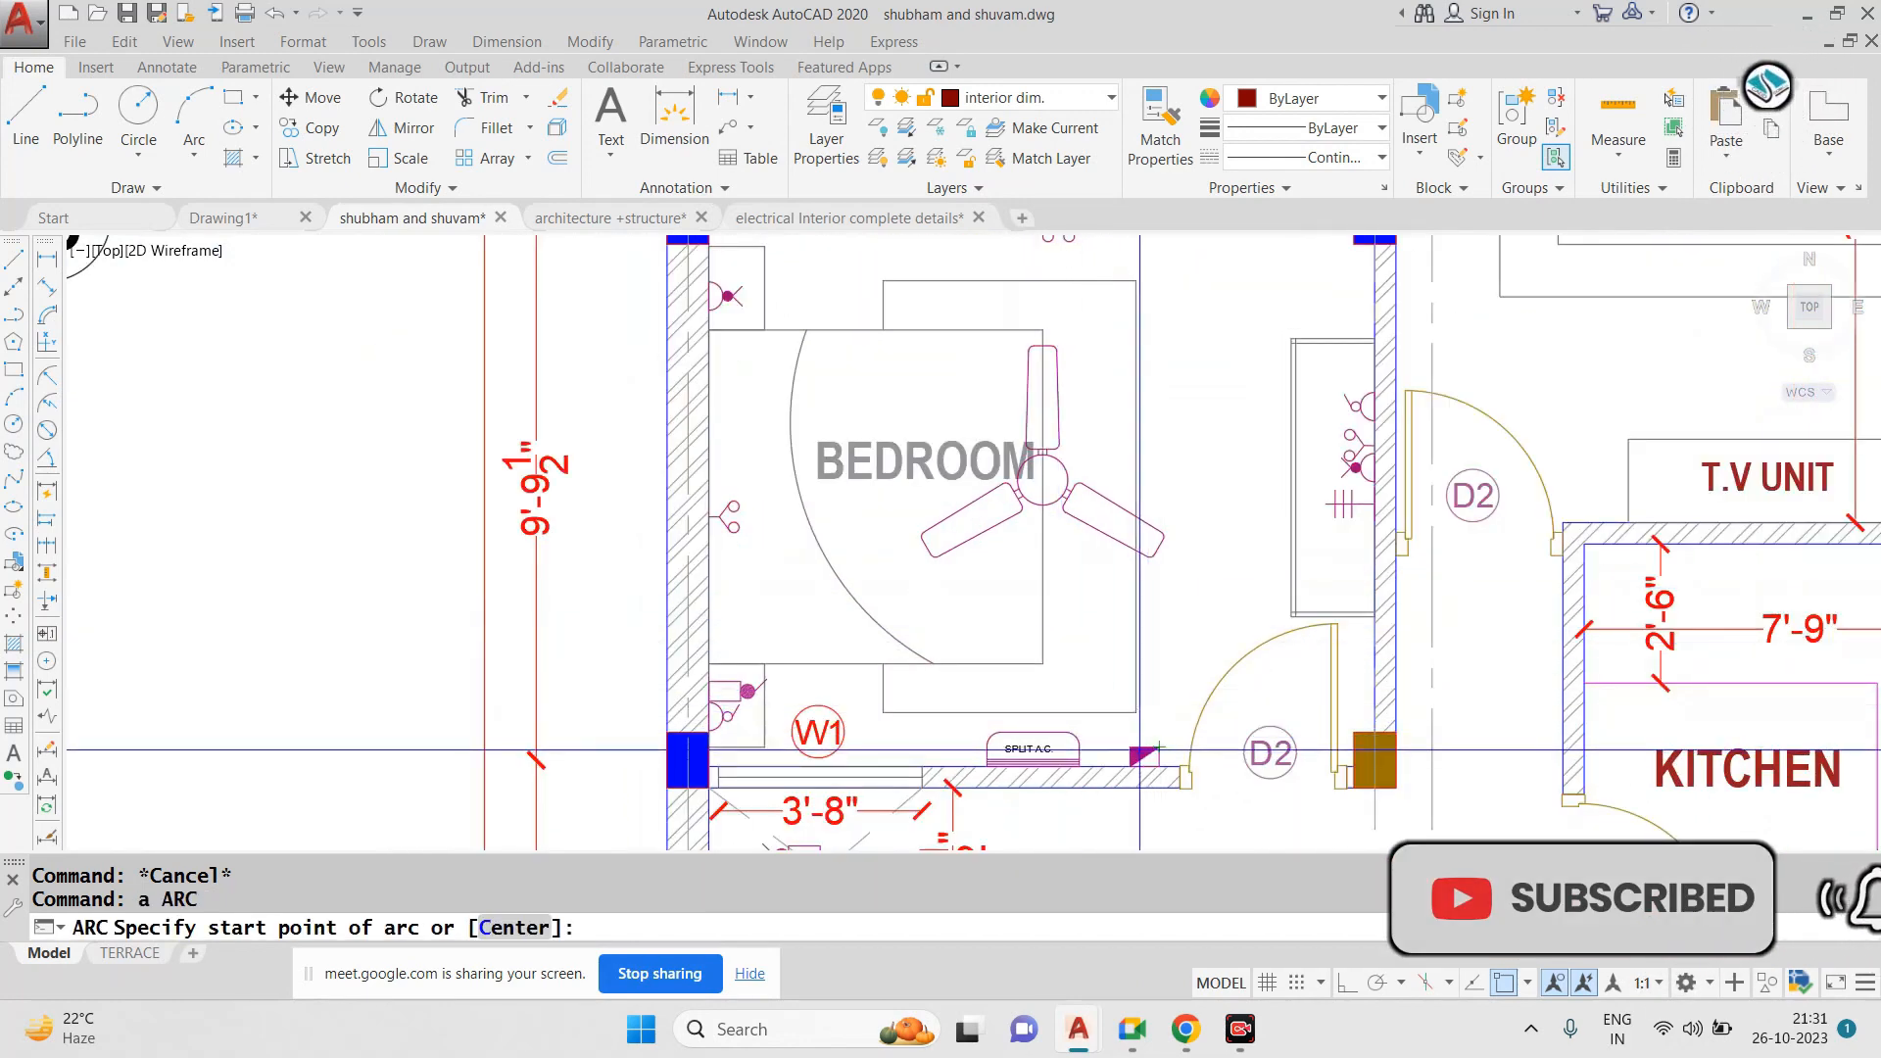
left_click(1139, 750)
scroll(1139, 722, "up", 4)
scroll(1059, 650, "down", 4)
key("Escape")
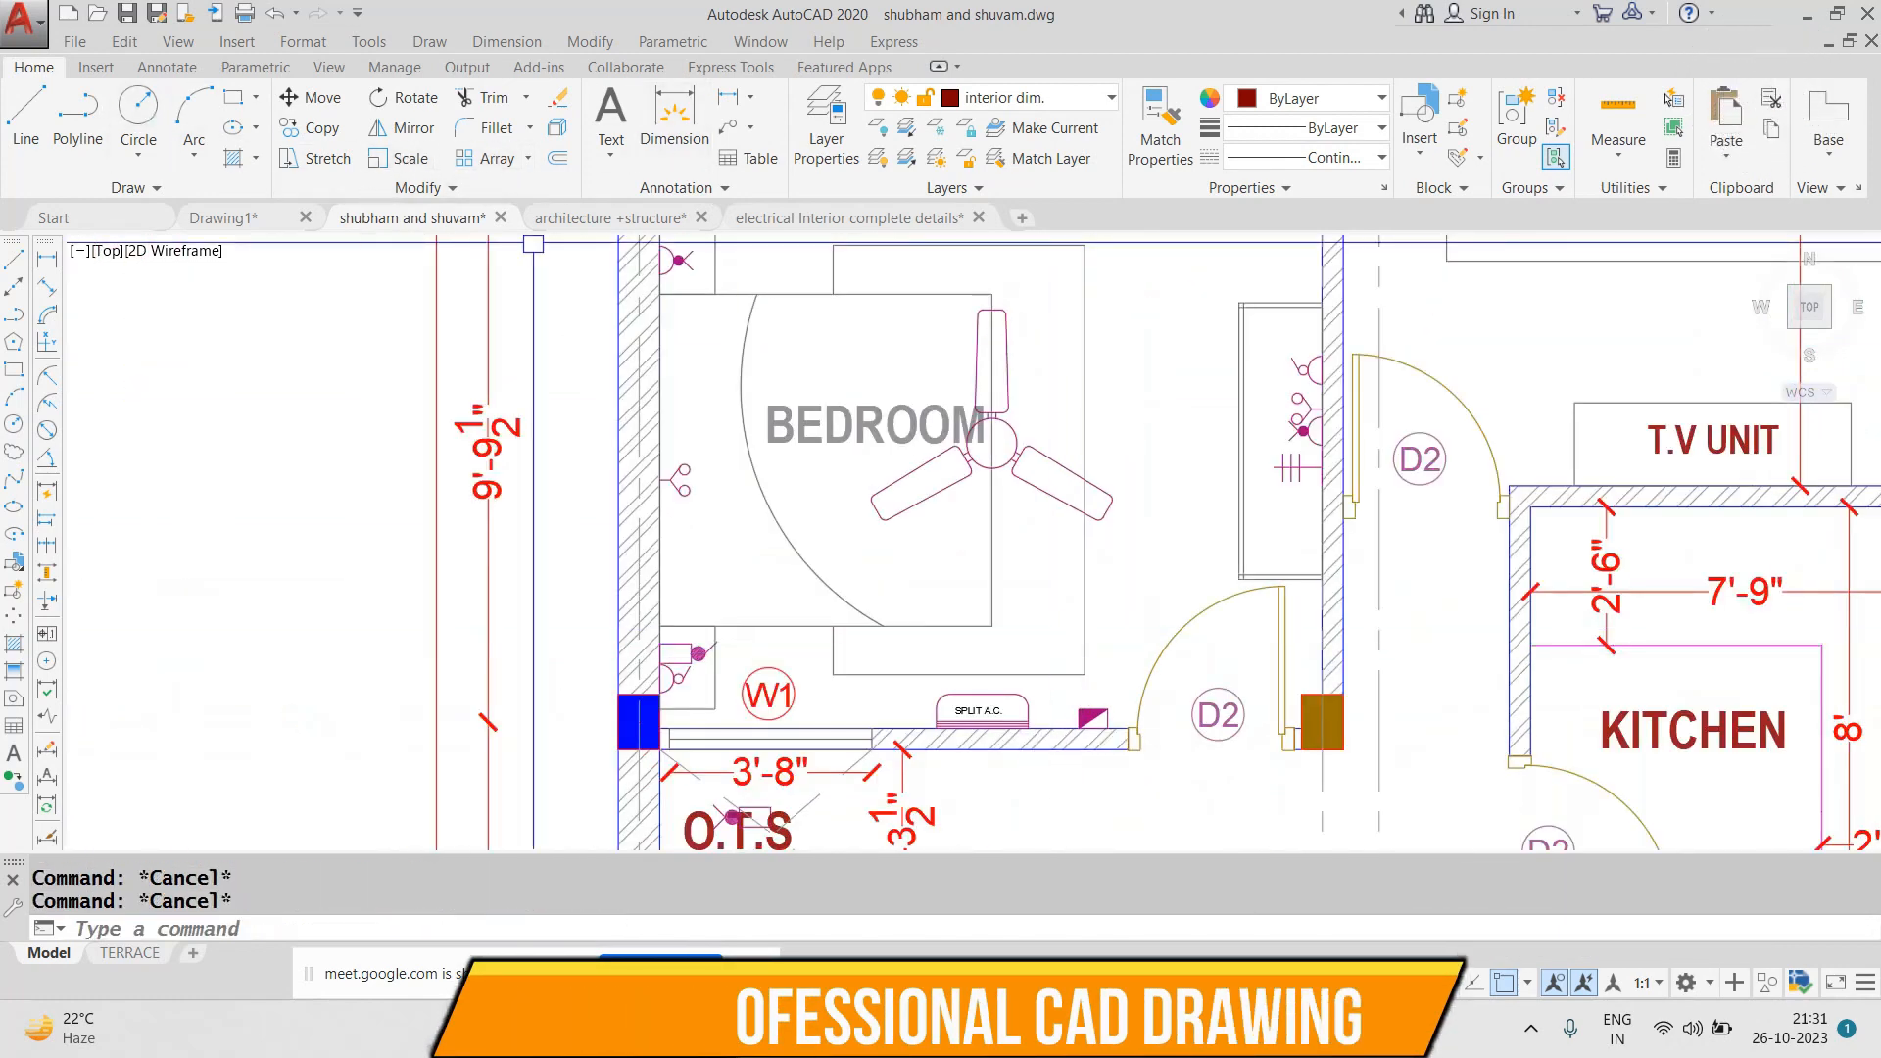
Draw a curved fit-point spline as wiring from the switch board beside door D2 up to the bedroom's ceiling fan
type("spl")
key("Return")
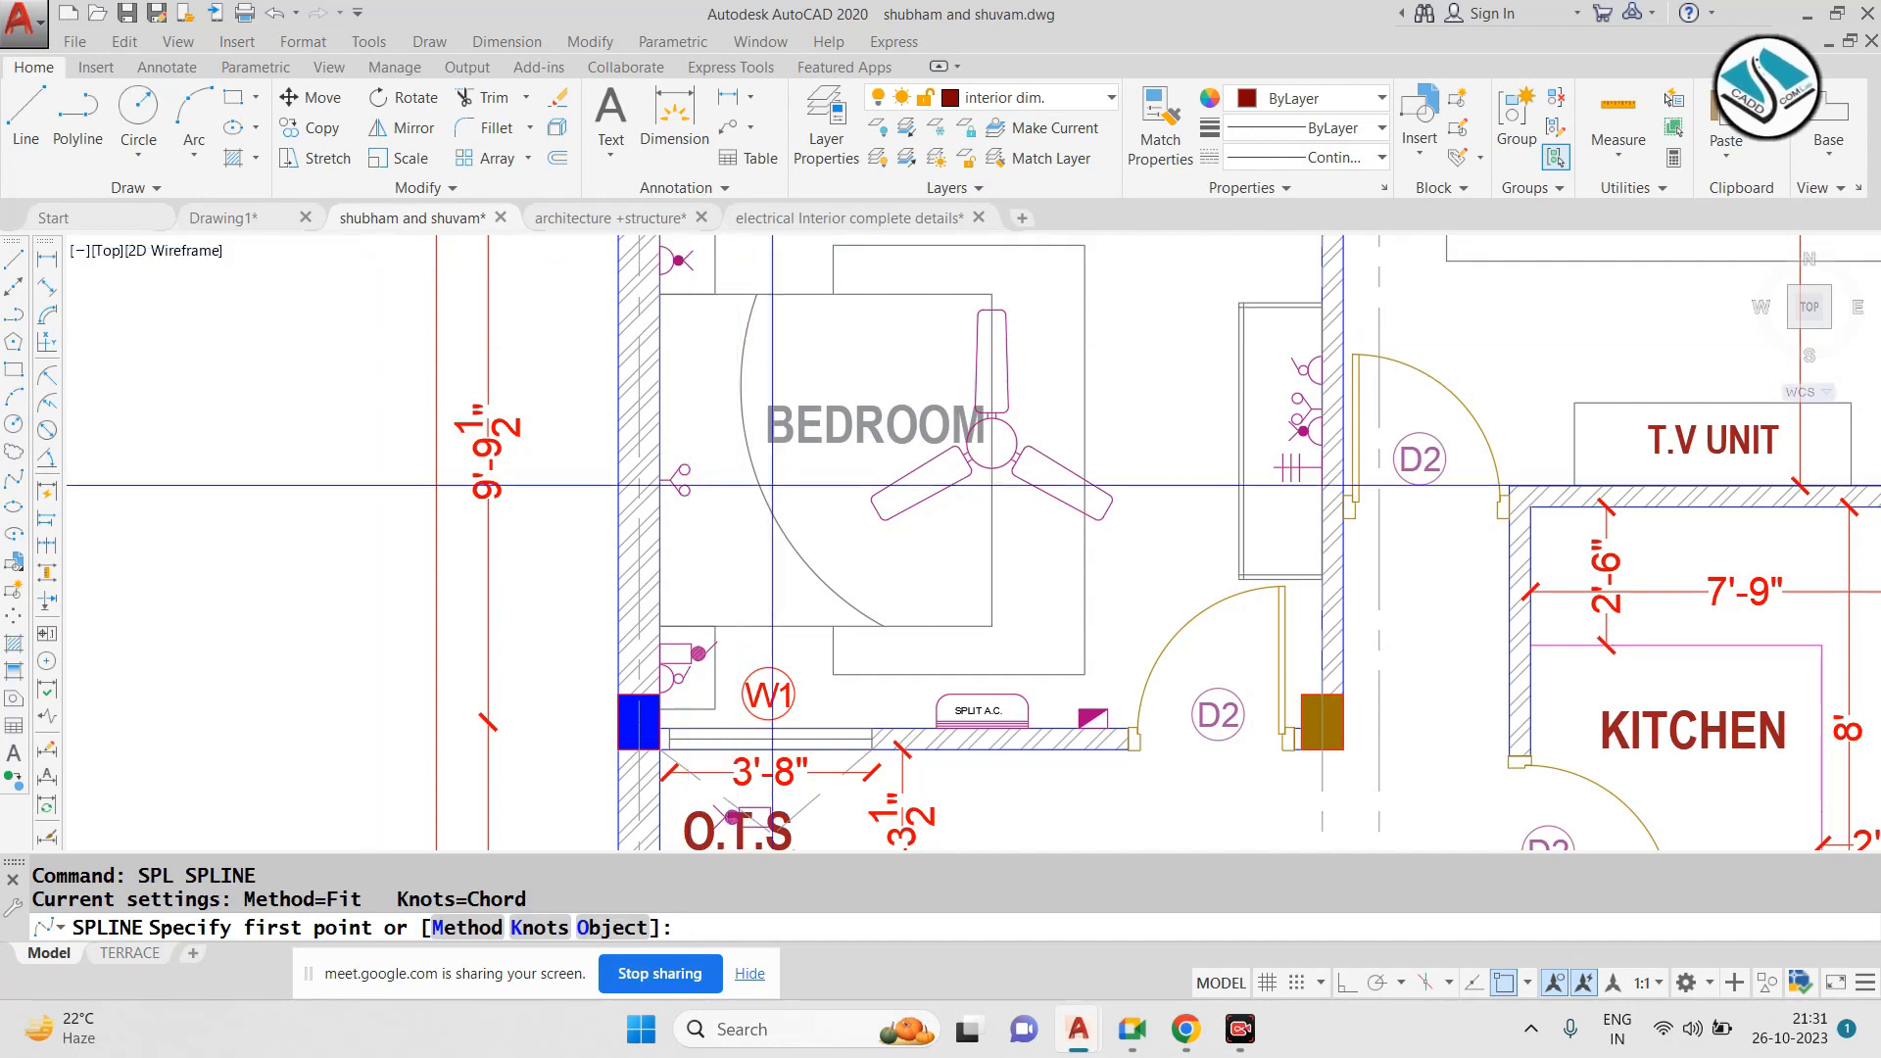
scroll(1063, 709, "up", 2)
left_click(1097, 707)
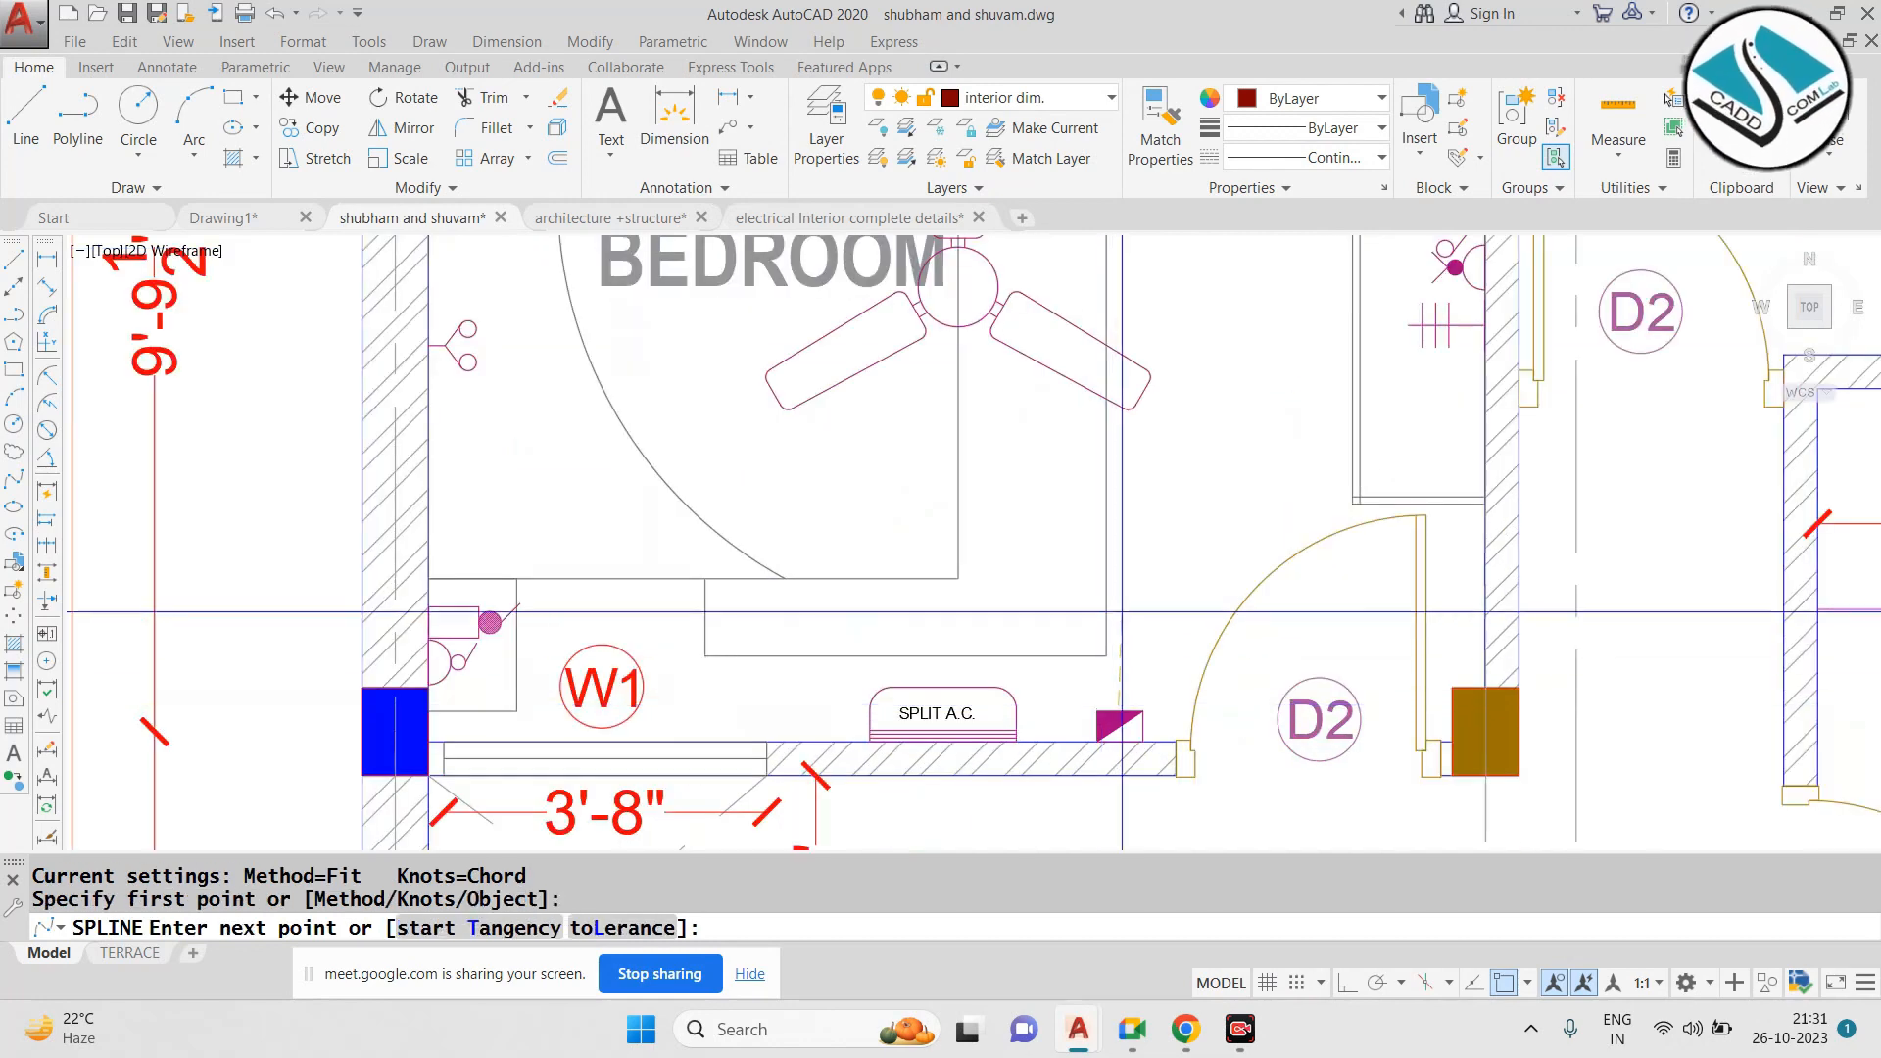
left_click(1002, 537)
left_click(977, 452)
left_click(963, 327)
key("Return")
key("Escape")
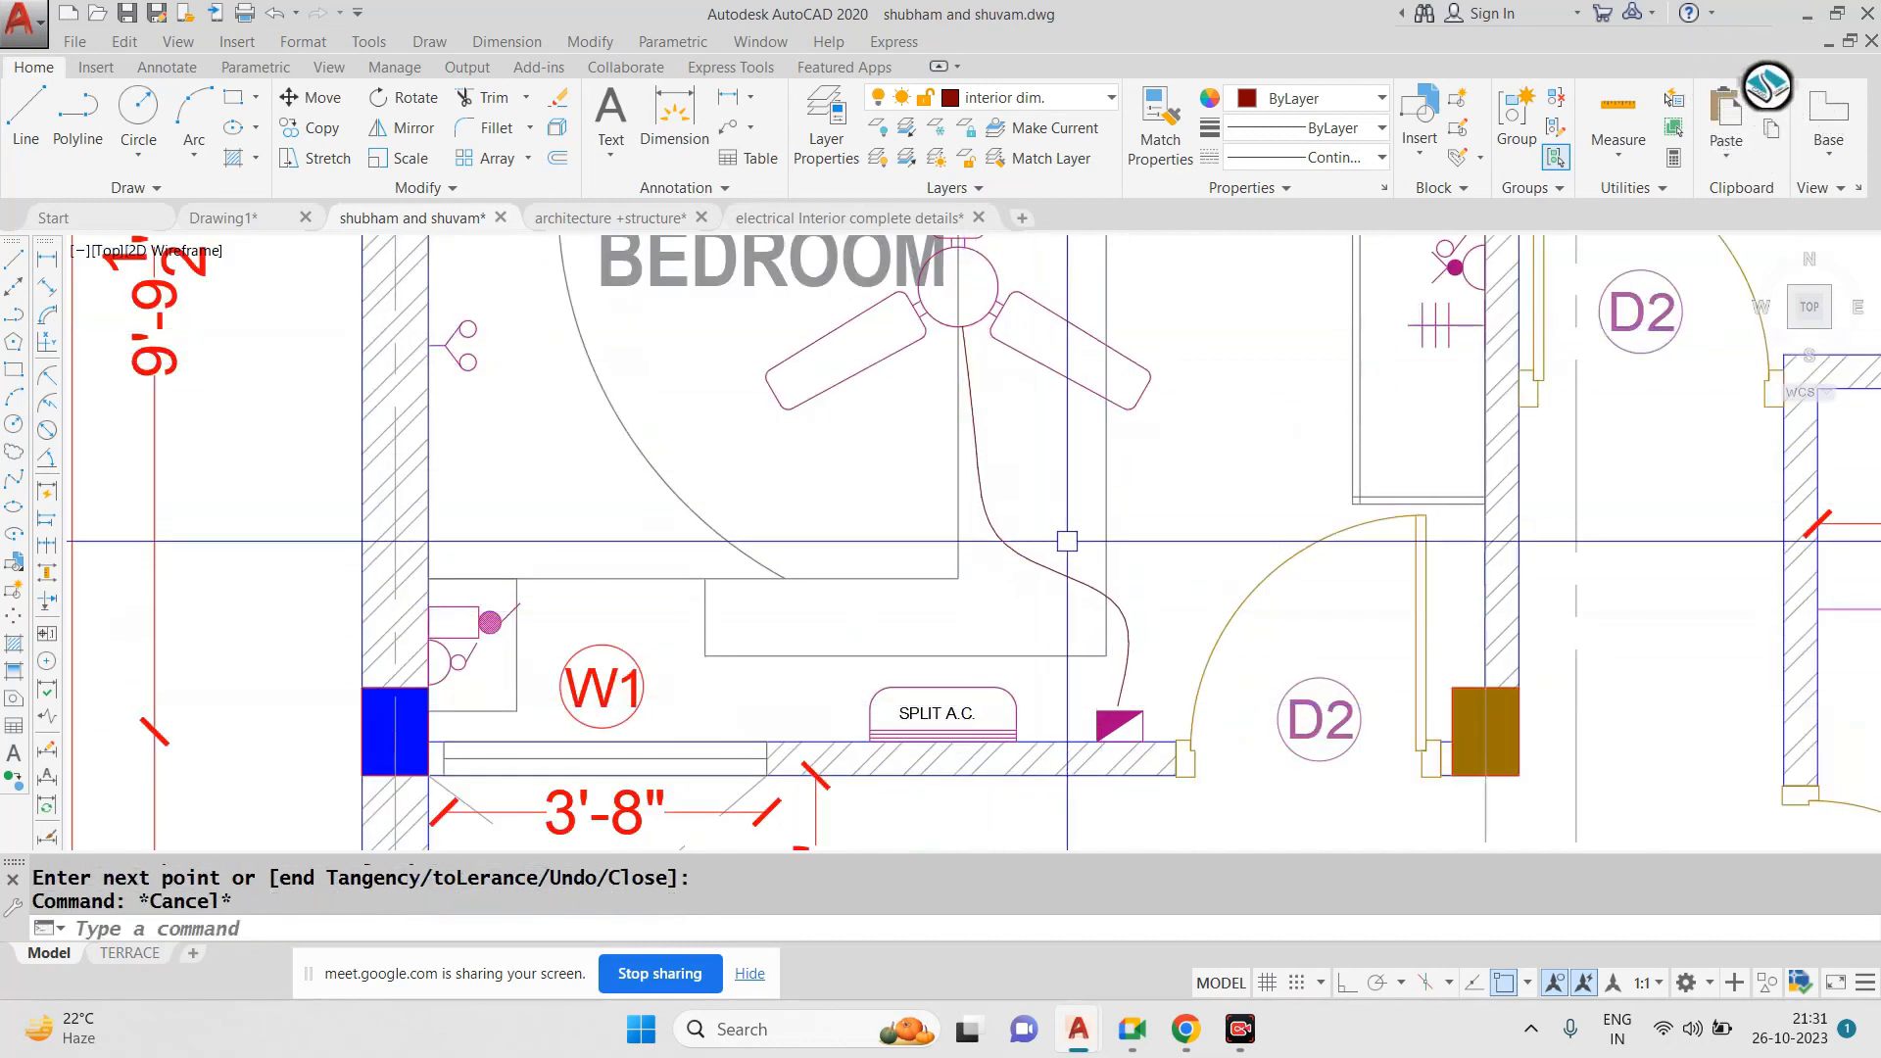
Erase the spline wire and draw an arc wire from the switch board to the bedroom's ceiling fan
left_click_drag(1067, 541, 1029, 585)
type("e")
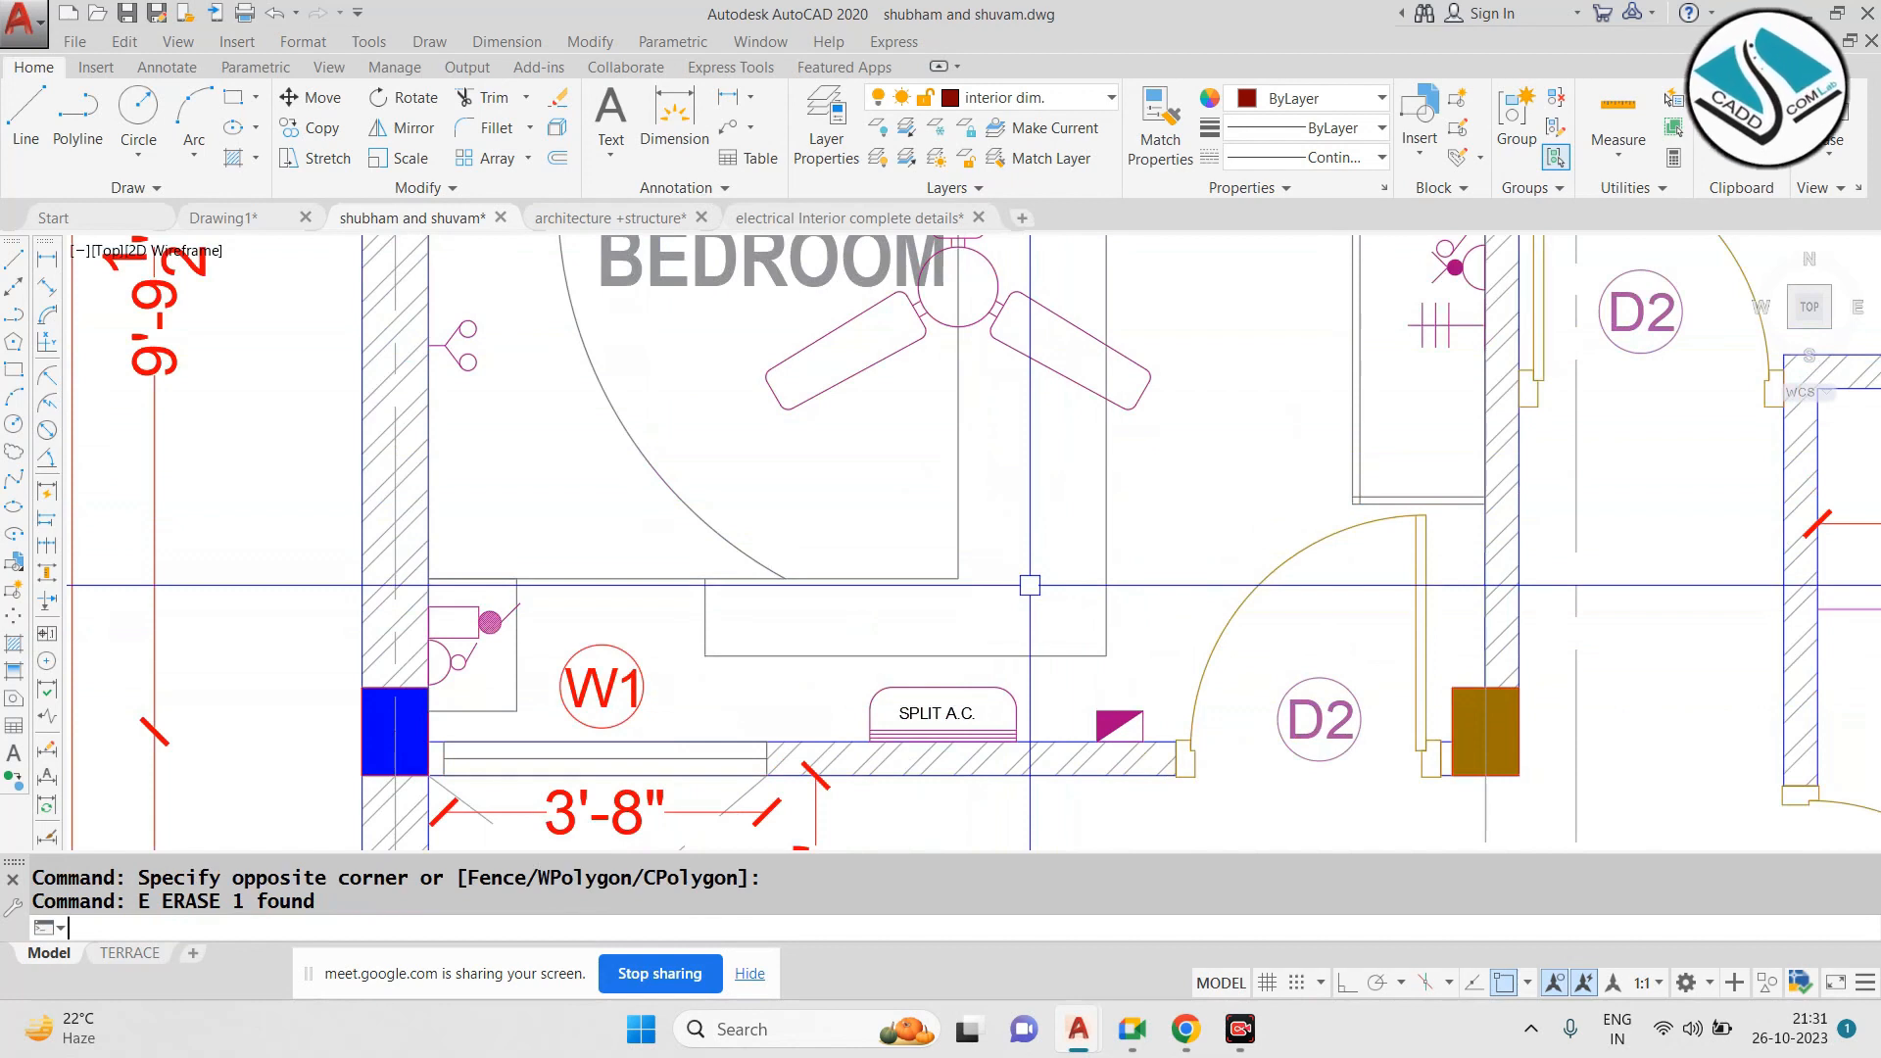
type("a")
key("Return")
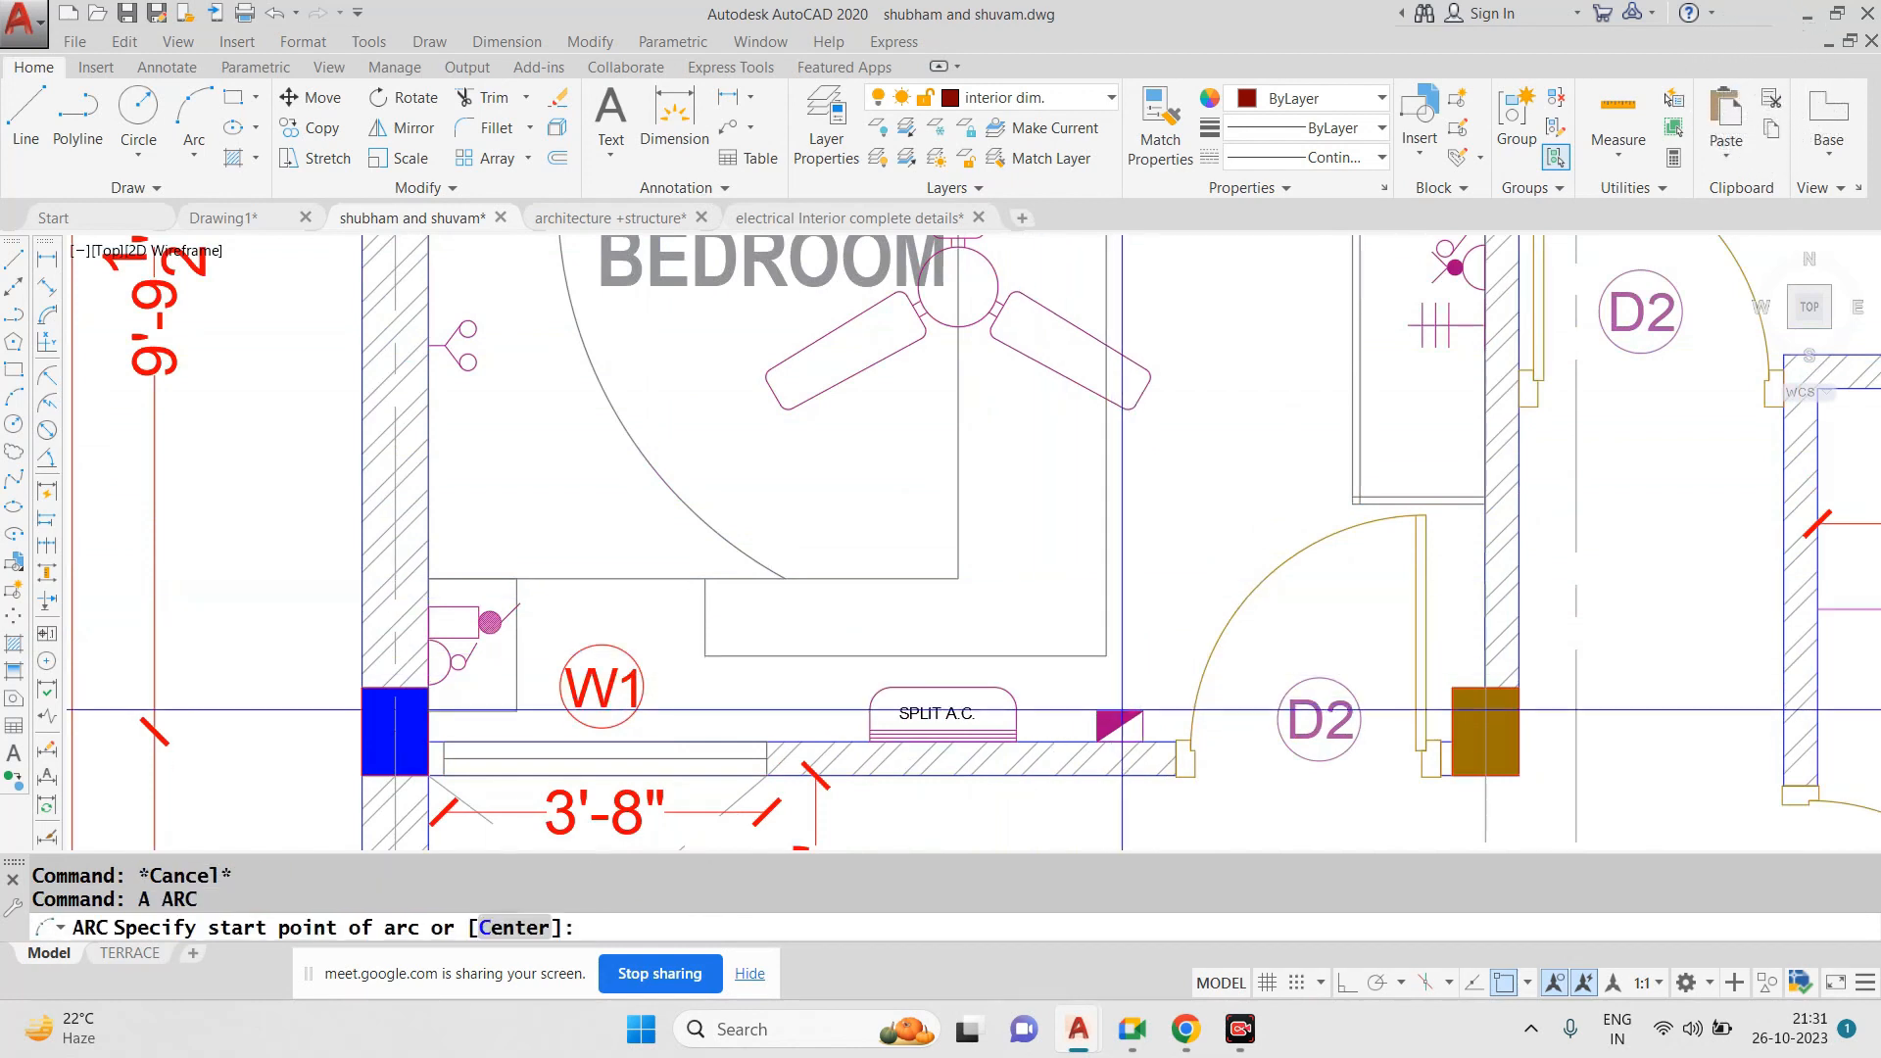
left_click(1121, 709)
left_click(1117, 633)
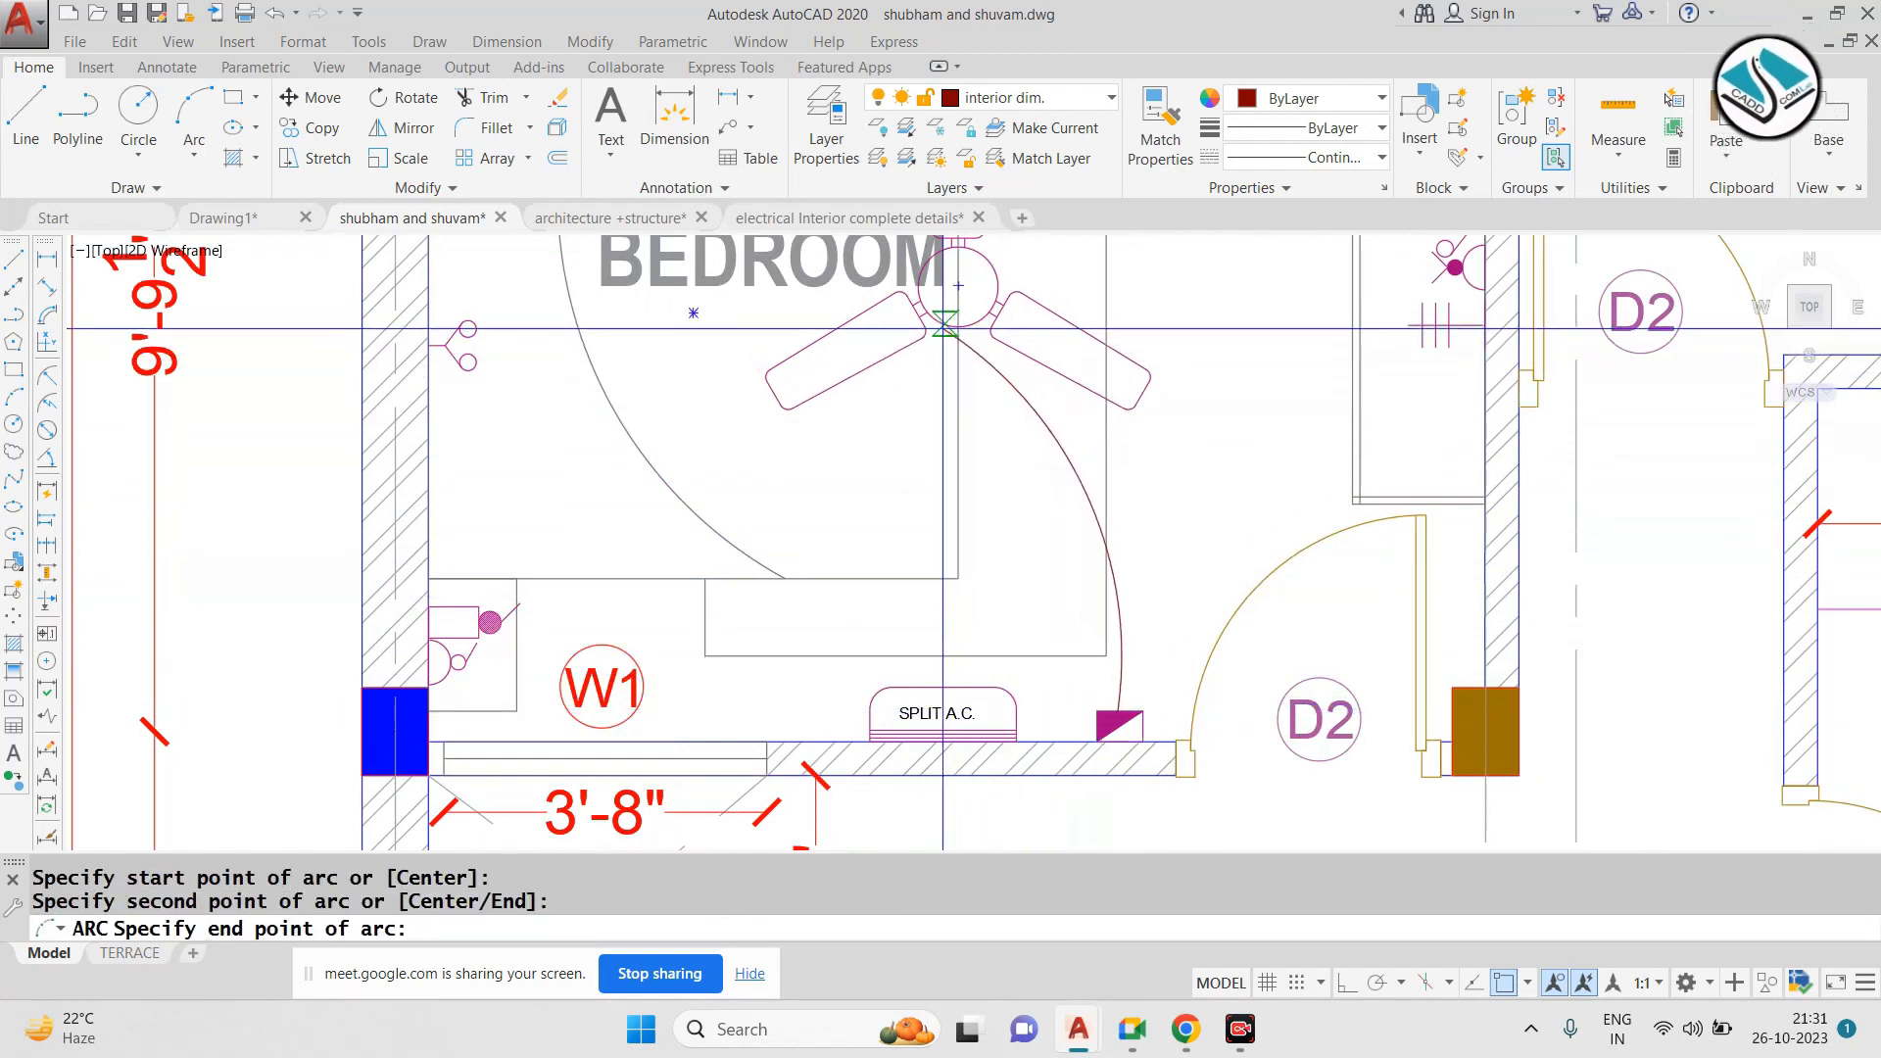
key("Escape")
scroll(956, 327, "down", 3)
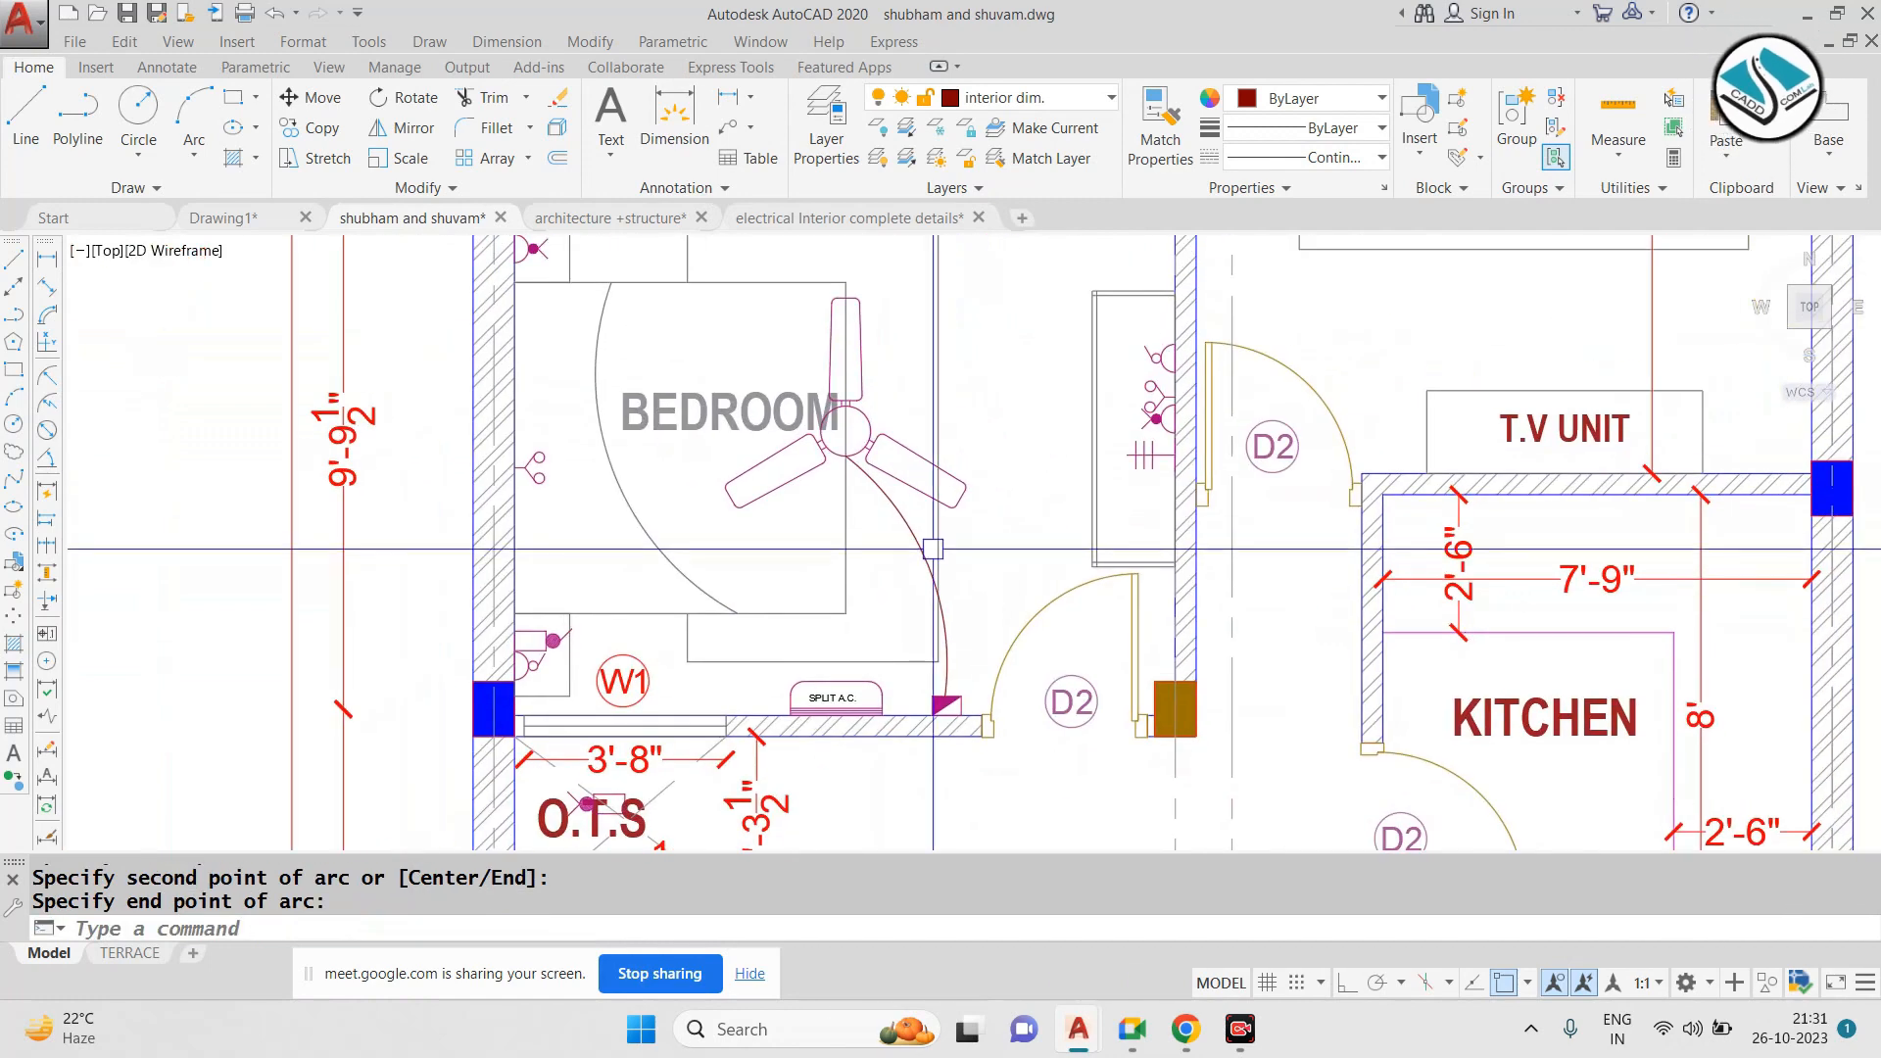
Draw an arc wire from the switch board to the two-circle light symbol on the bedroom's right wall, beside the cabinet
key("Escape")
key("Return")
left_click(945, 701)
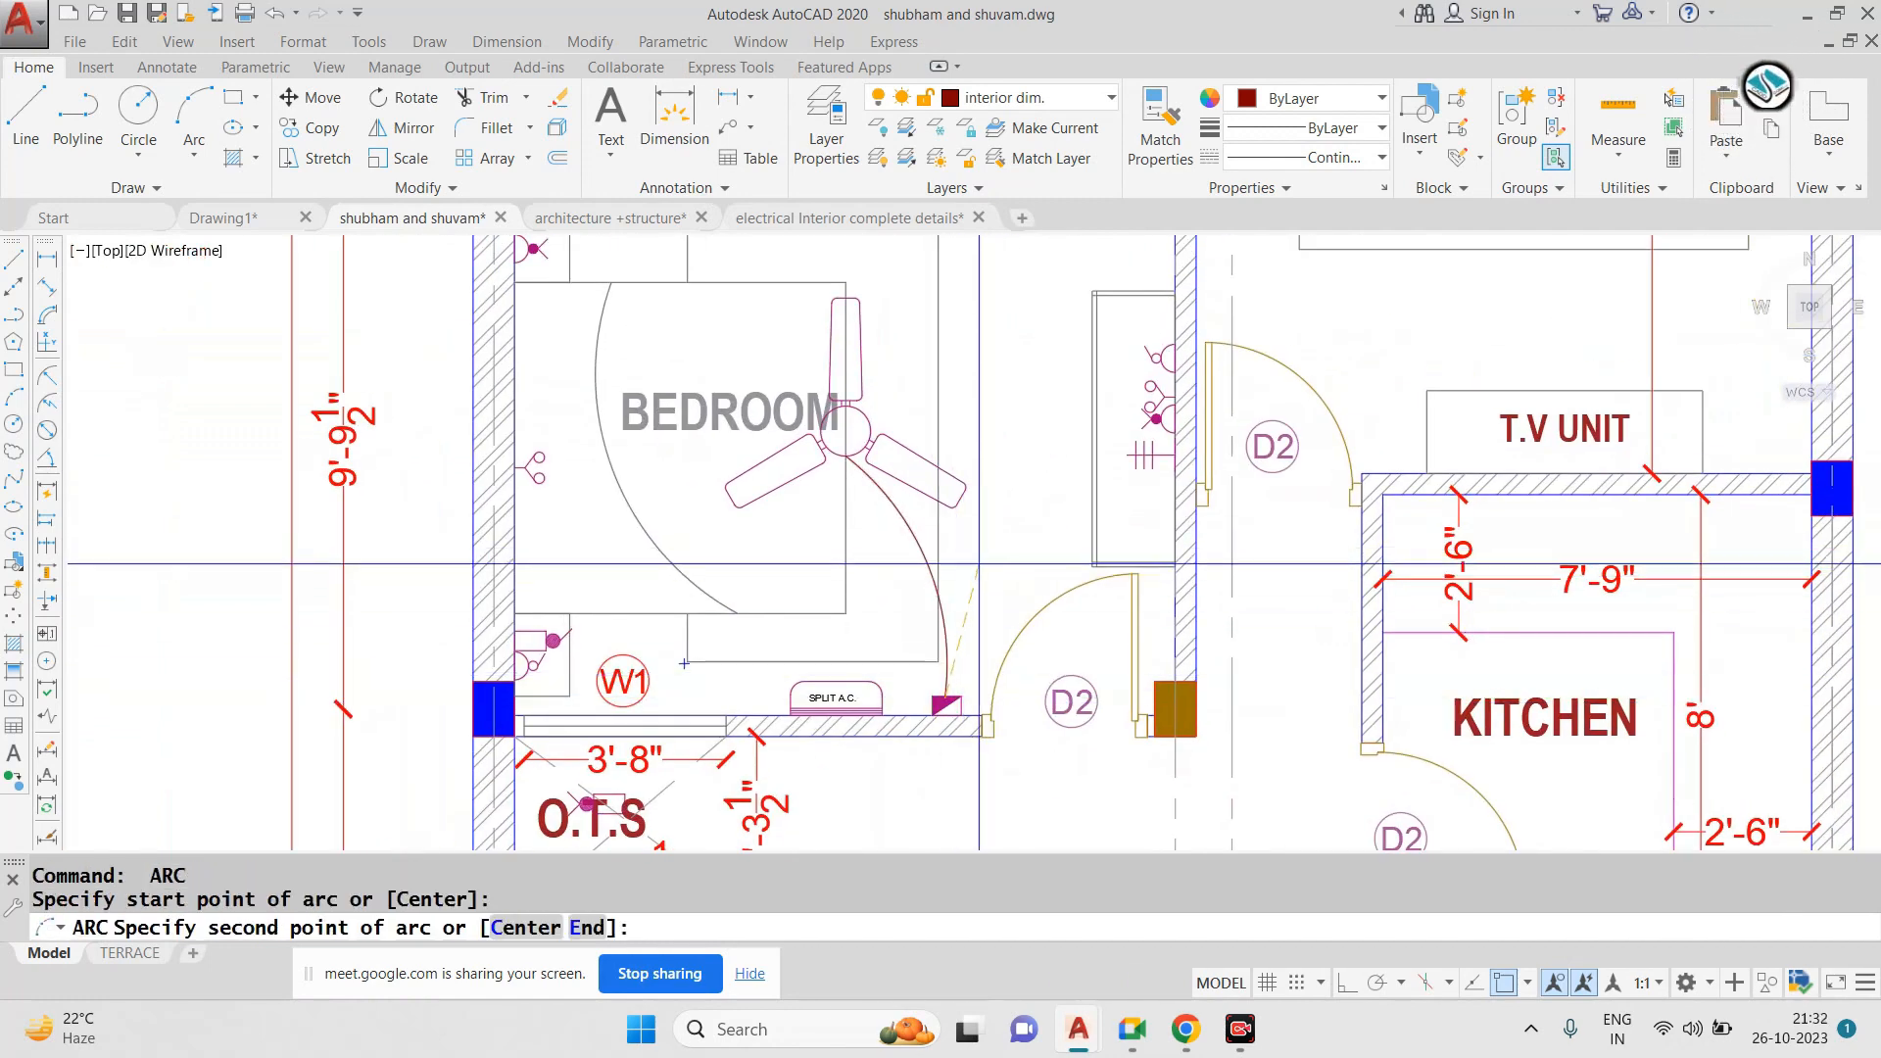
left_click(1120, 417)
left_click(1151, 386)
key("Escape")
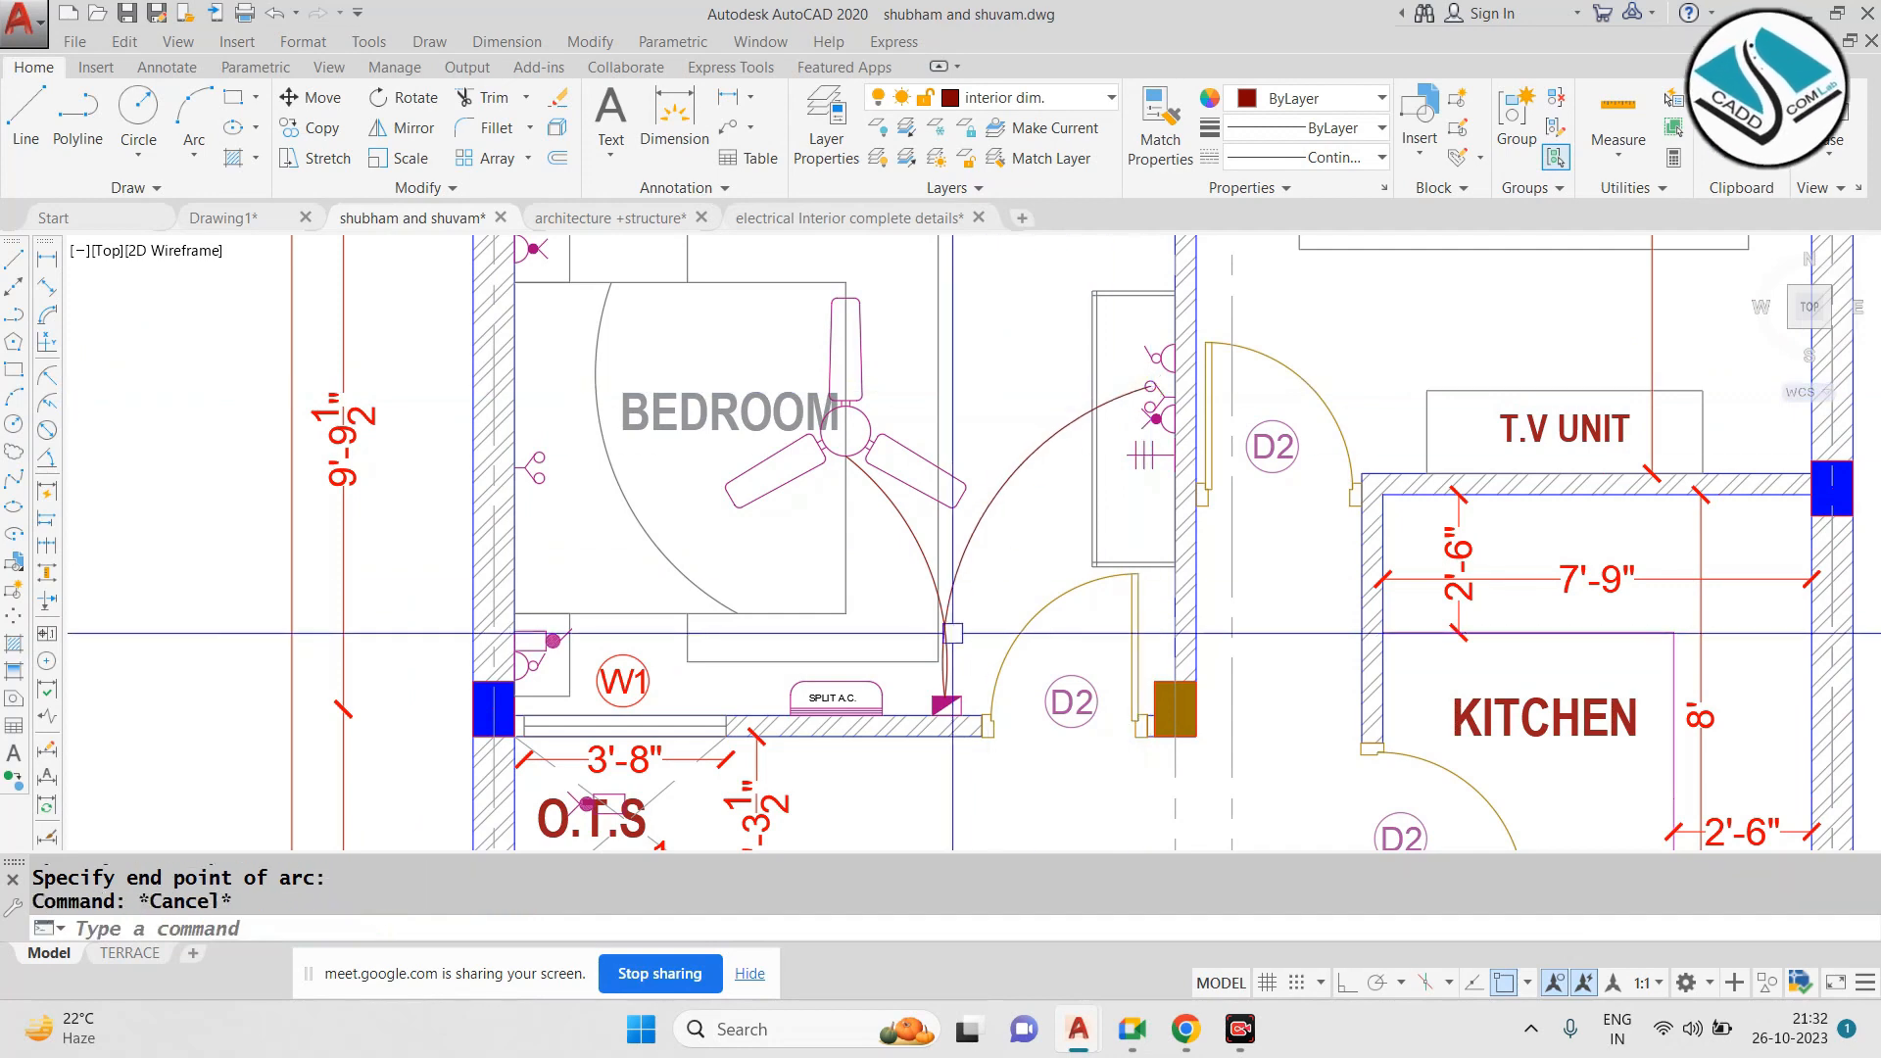
Draw a shallow arc wire from the switch board to the top of the SPLIT A.C. symbol
key("Return")
scroll(956, 699, "up", 4)
left_click(976, 694)
left_click(862, 631)
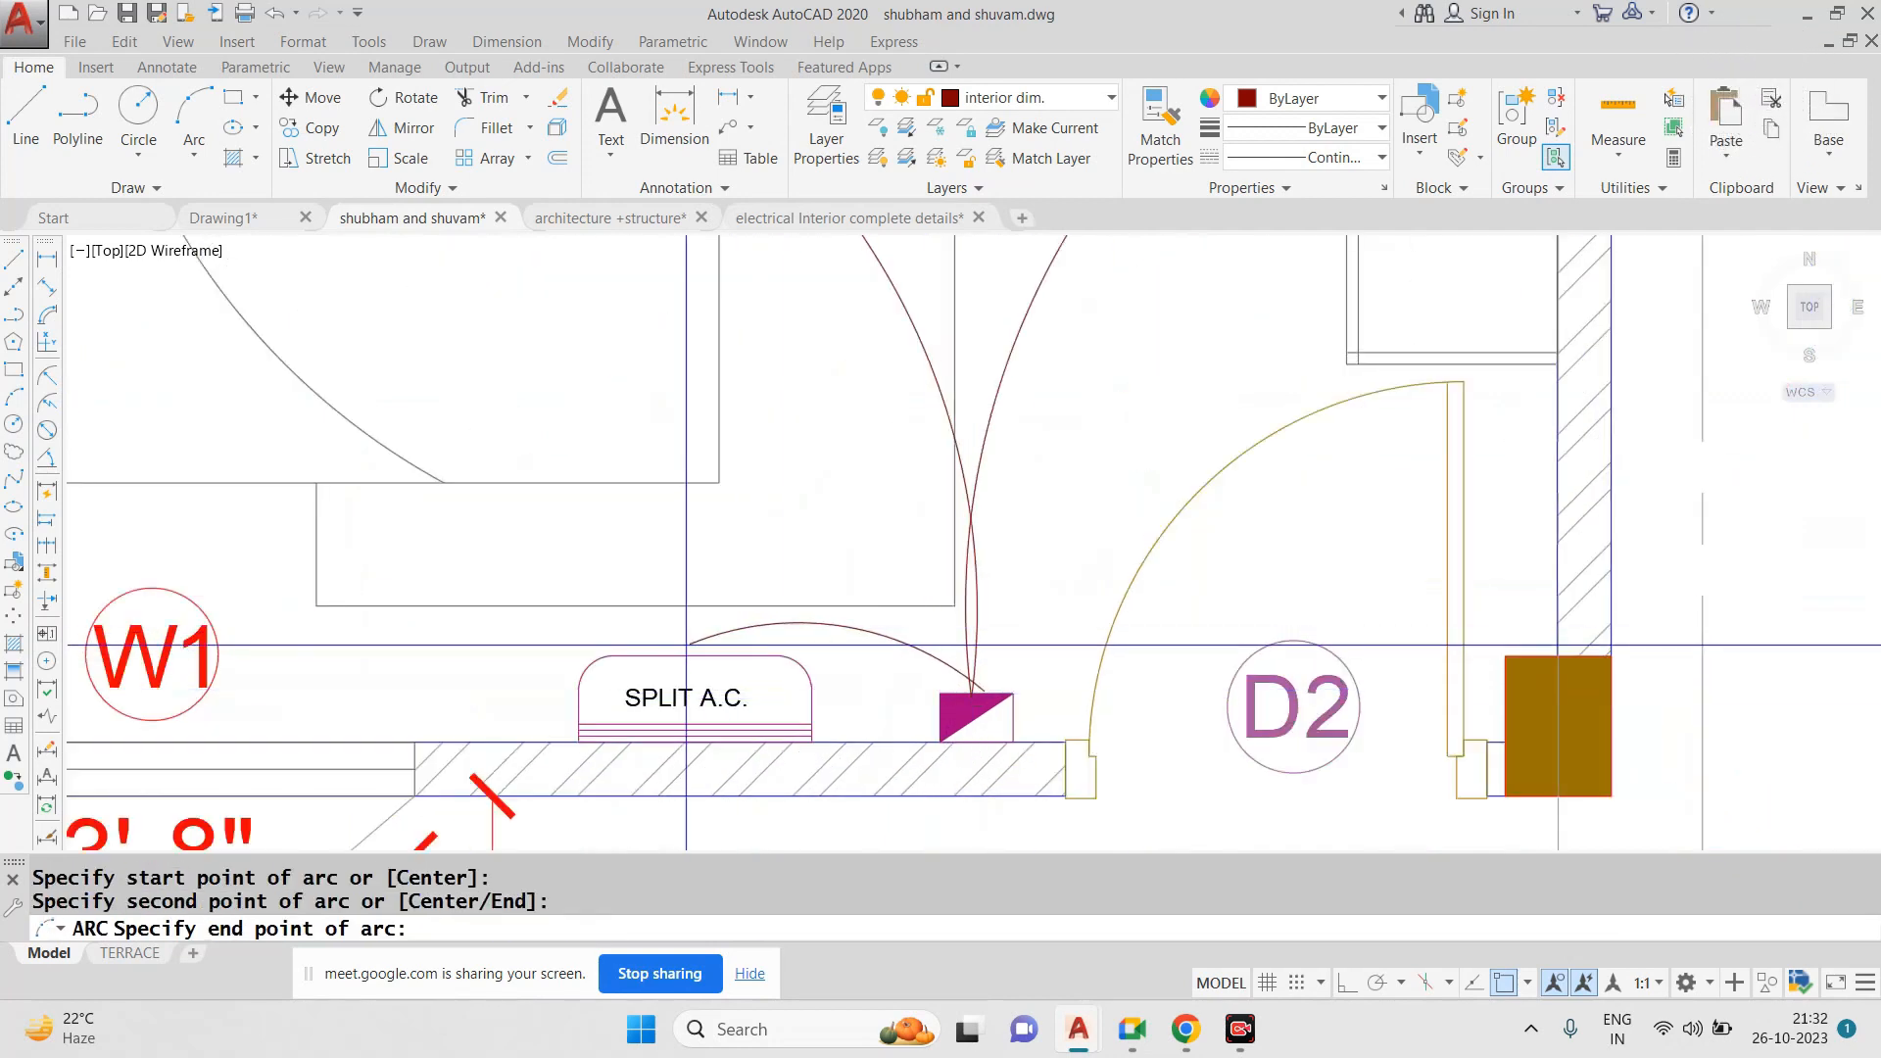
left_click(673, 654)
key("Escape")
Draw an arc wire from the switch board to the light symbol in the middle of the bedroom's left wall
key("Return")
left_click(978, 694)
scroll(986, 723, "down", 2)
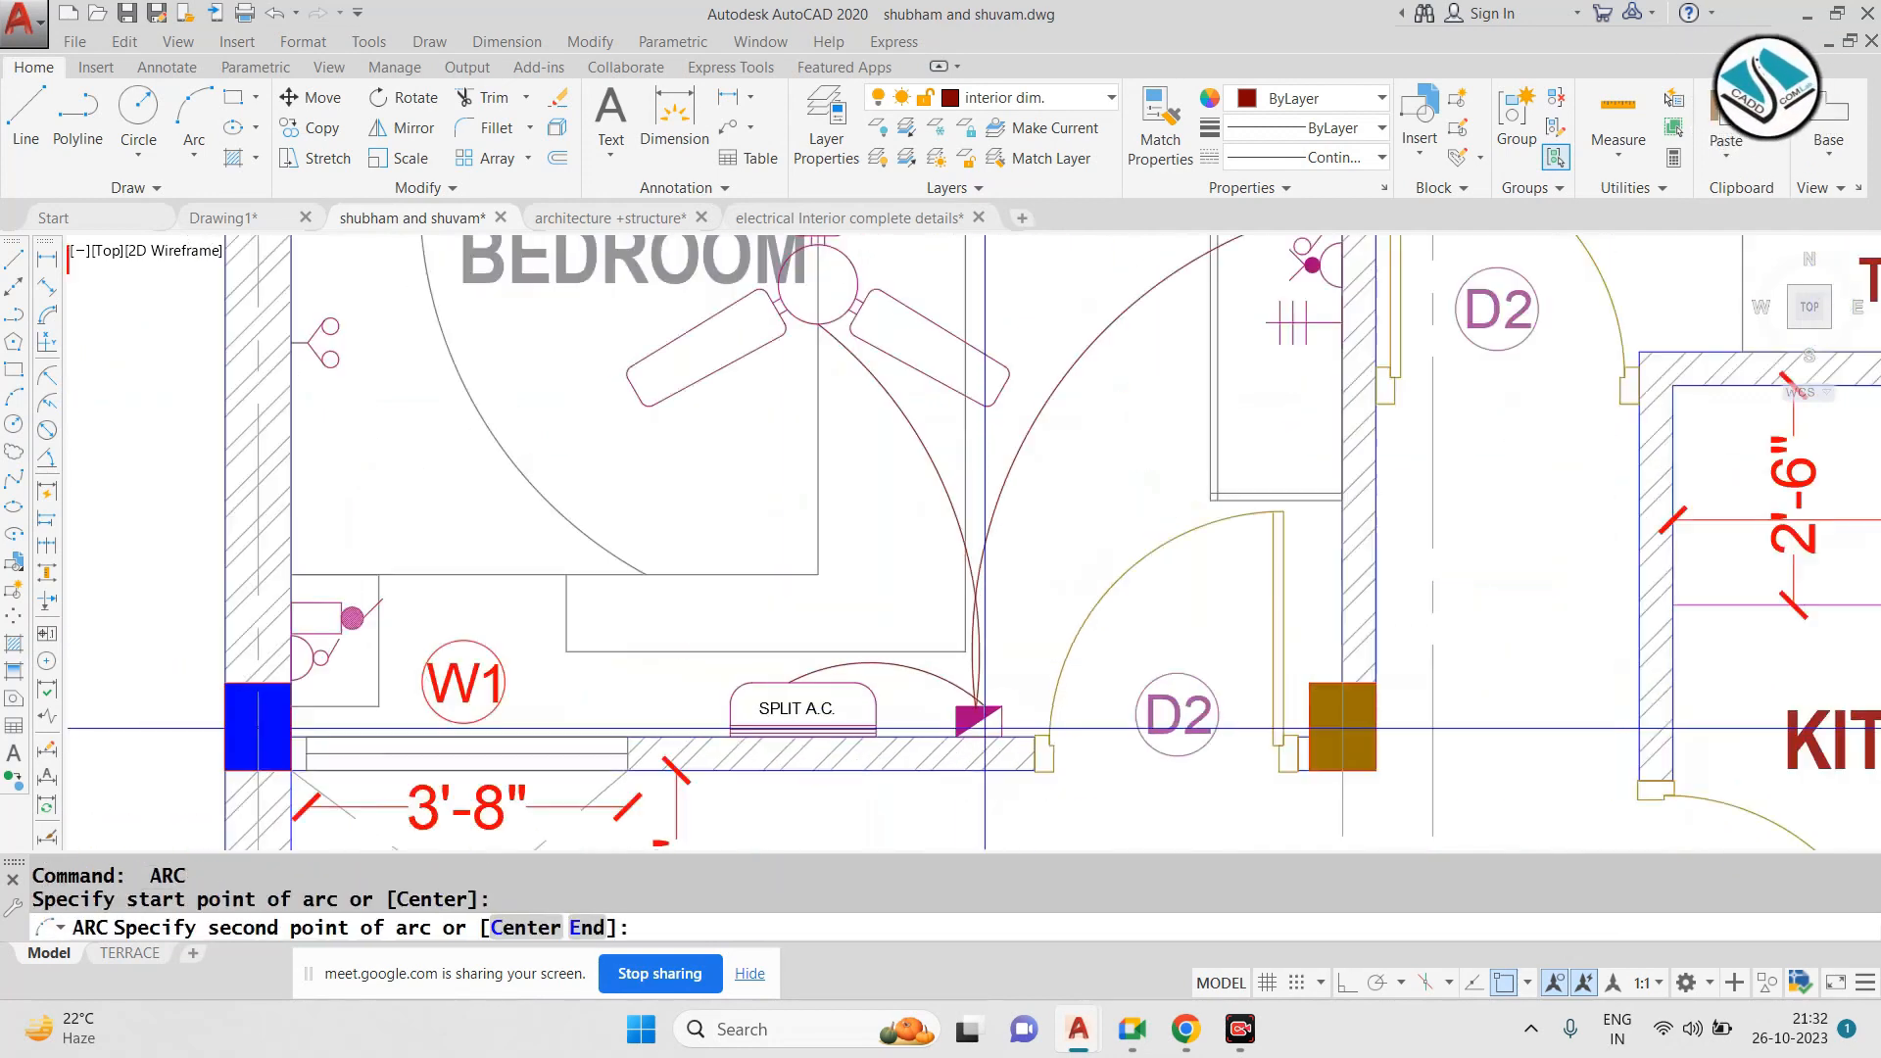
middle_click_drag(789, 512, 1069, 733)
left_click(862, 709)
left_click(642, 629)
scroll(642, 629, "down", 2)
key("Escape")
Draw an arc wire from the switch board to the filled-circle symbol at the upper bedside table
key("Return")
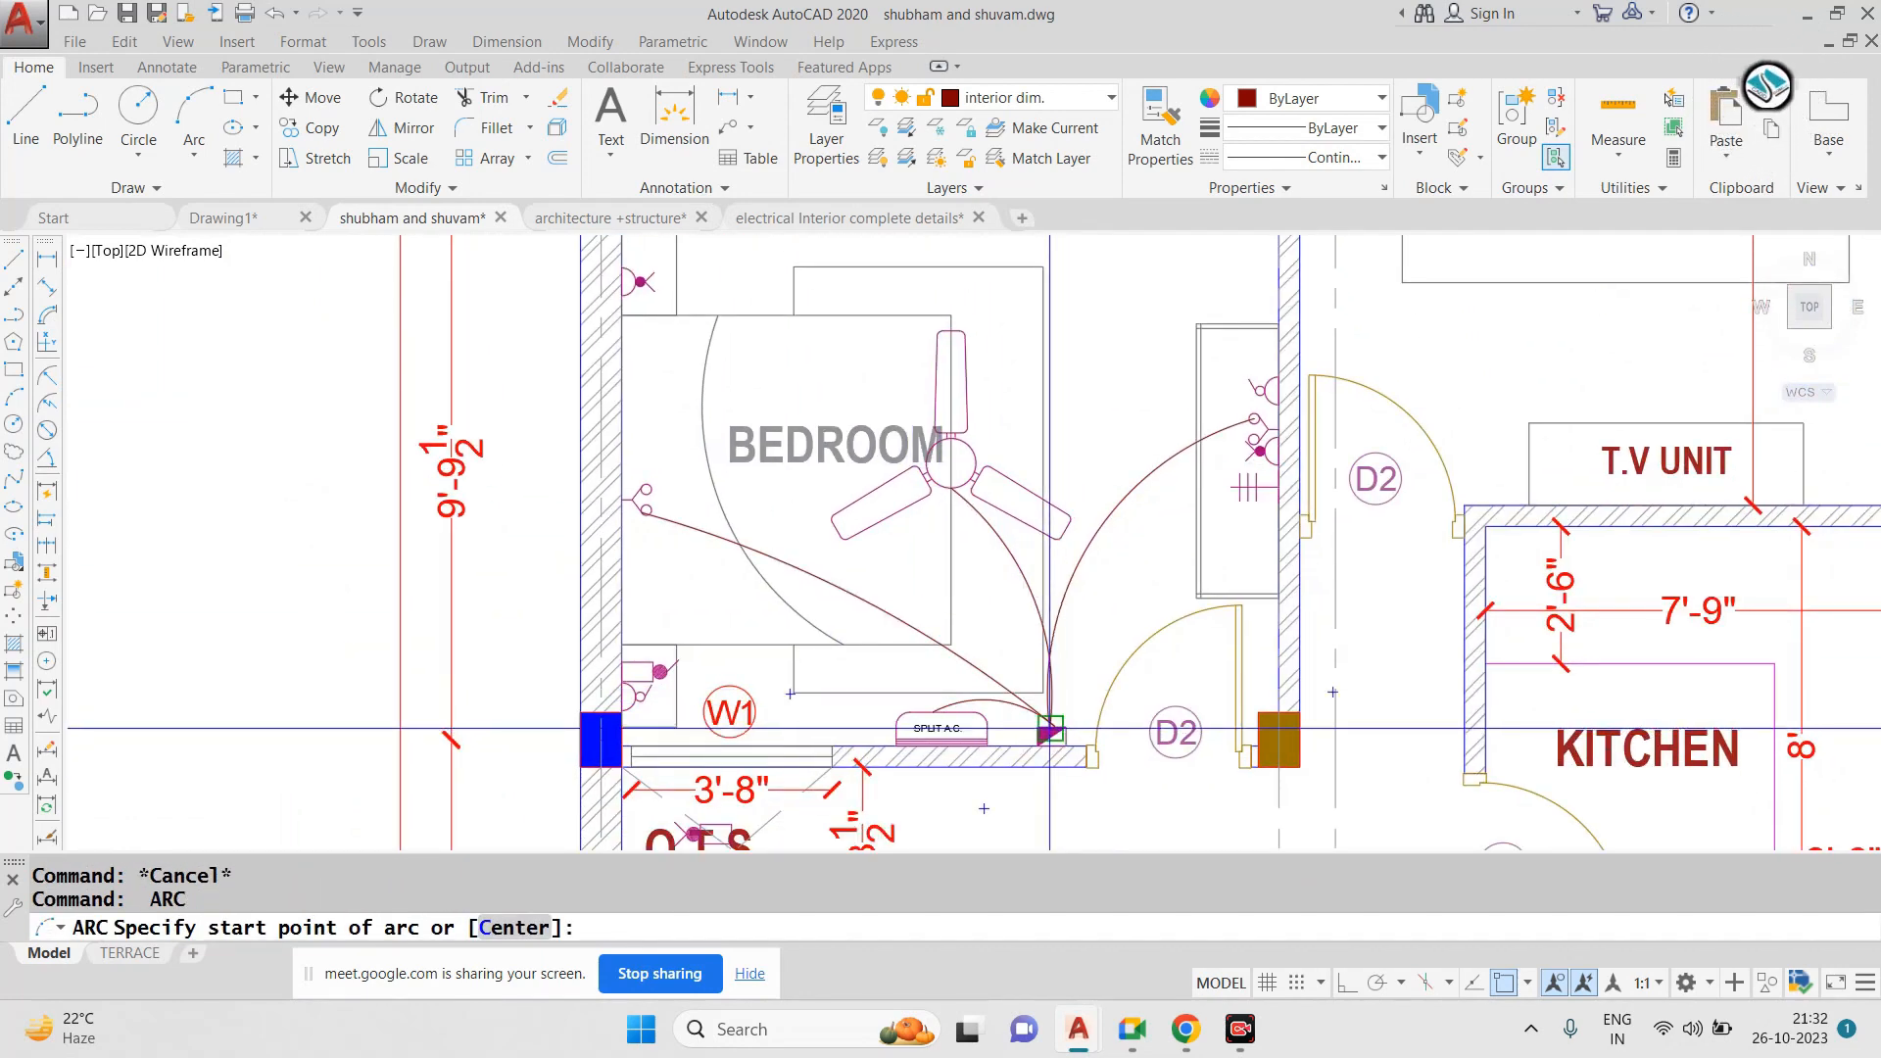
left_click(1052, 734)
middle_click_drag(762, 489, 798, 524)
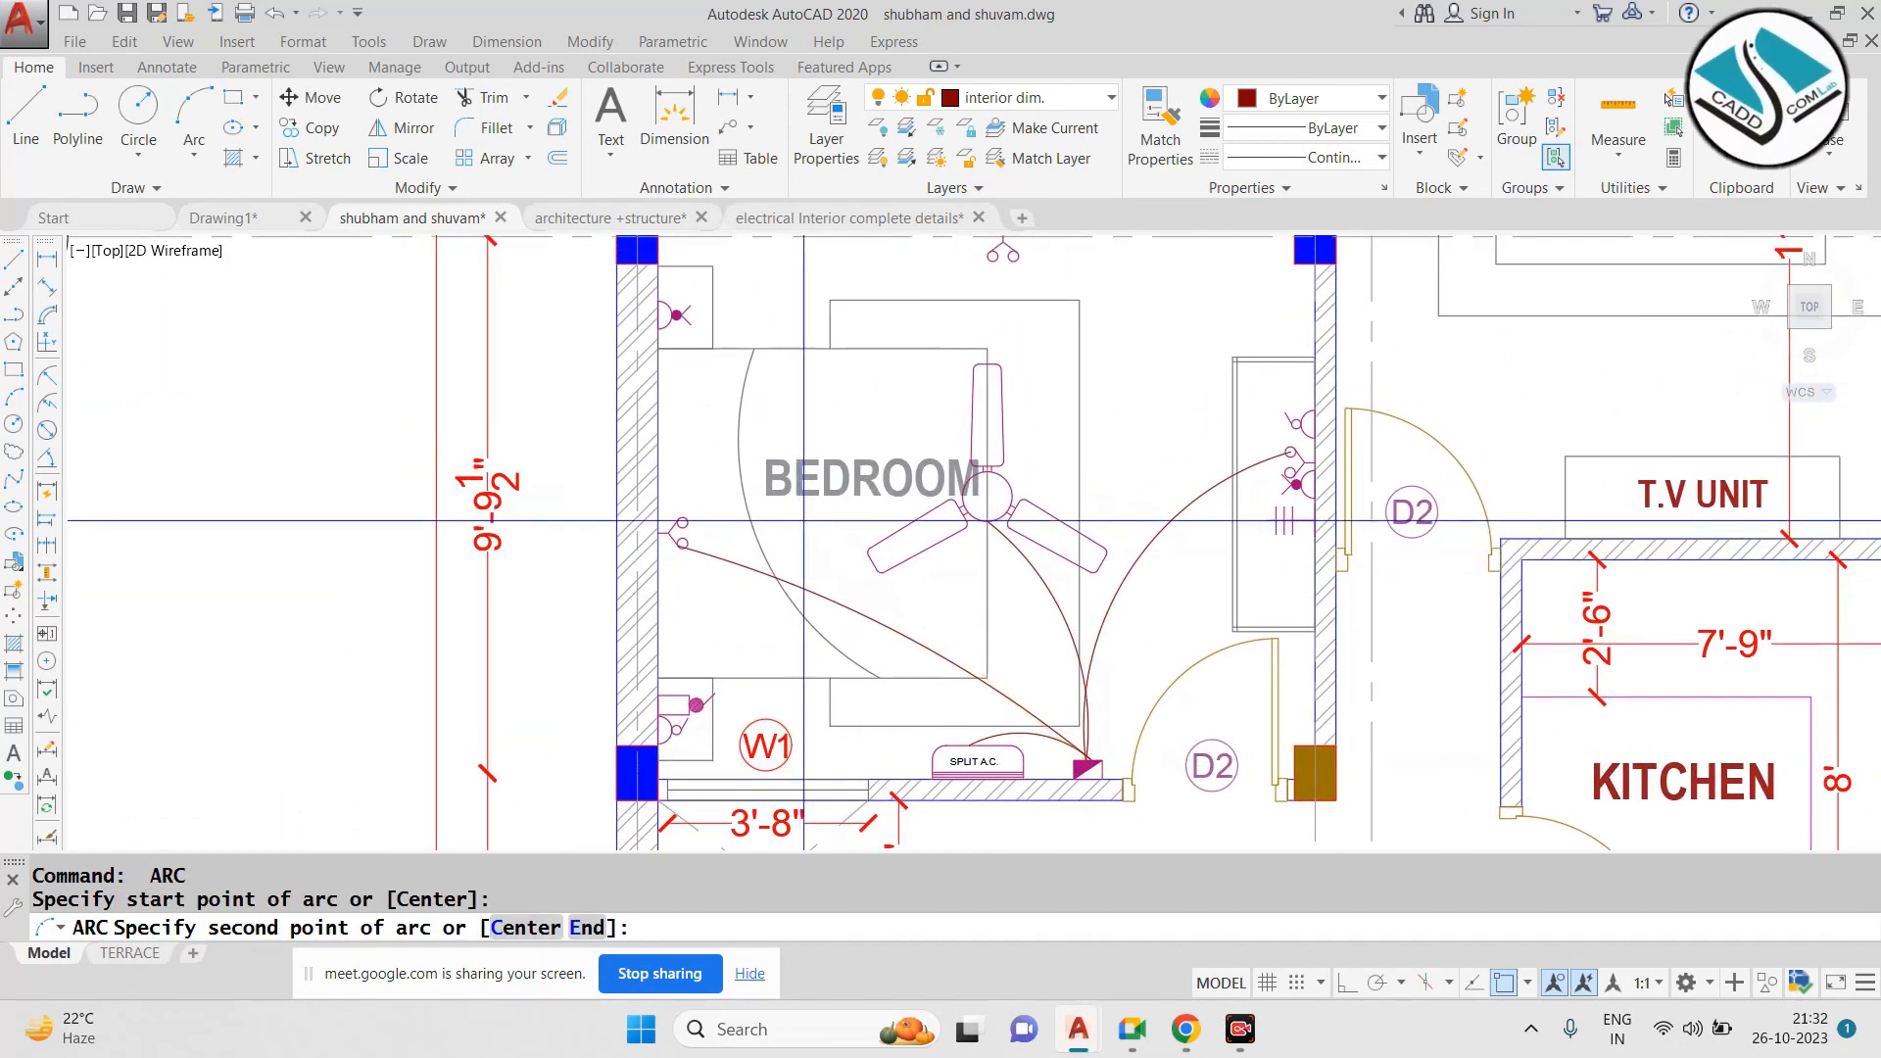
left_click(881, 573)
left_click(677, 315)
key("Escape")
Draw an arc wire from the switch board to the light symbol on the bedroom's upper wall
key("Return")
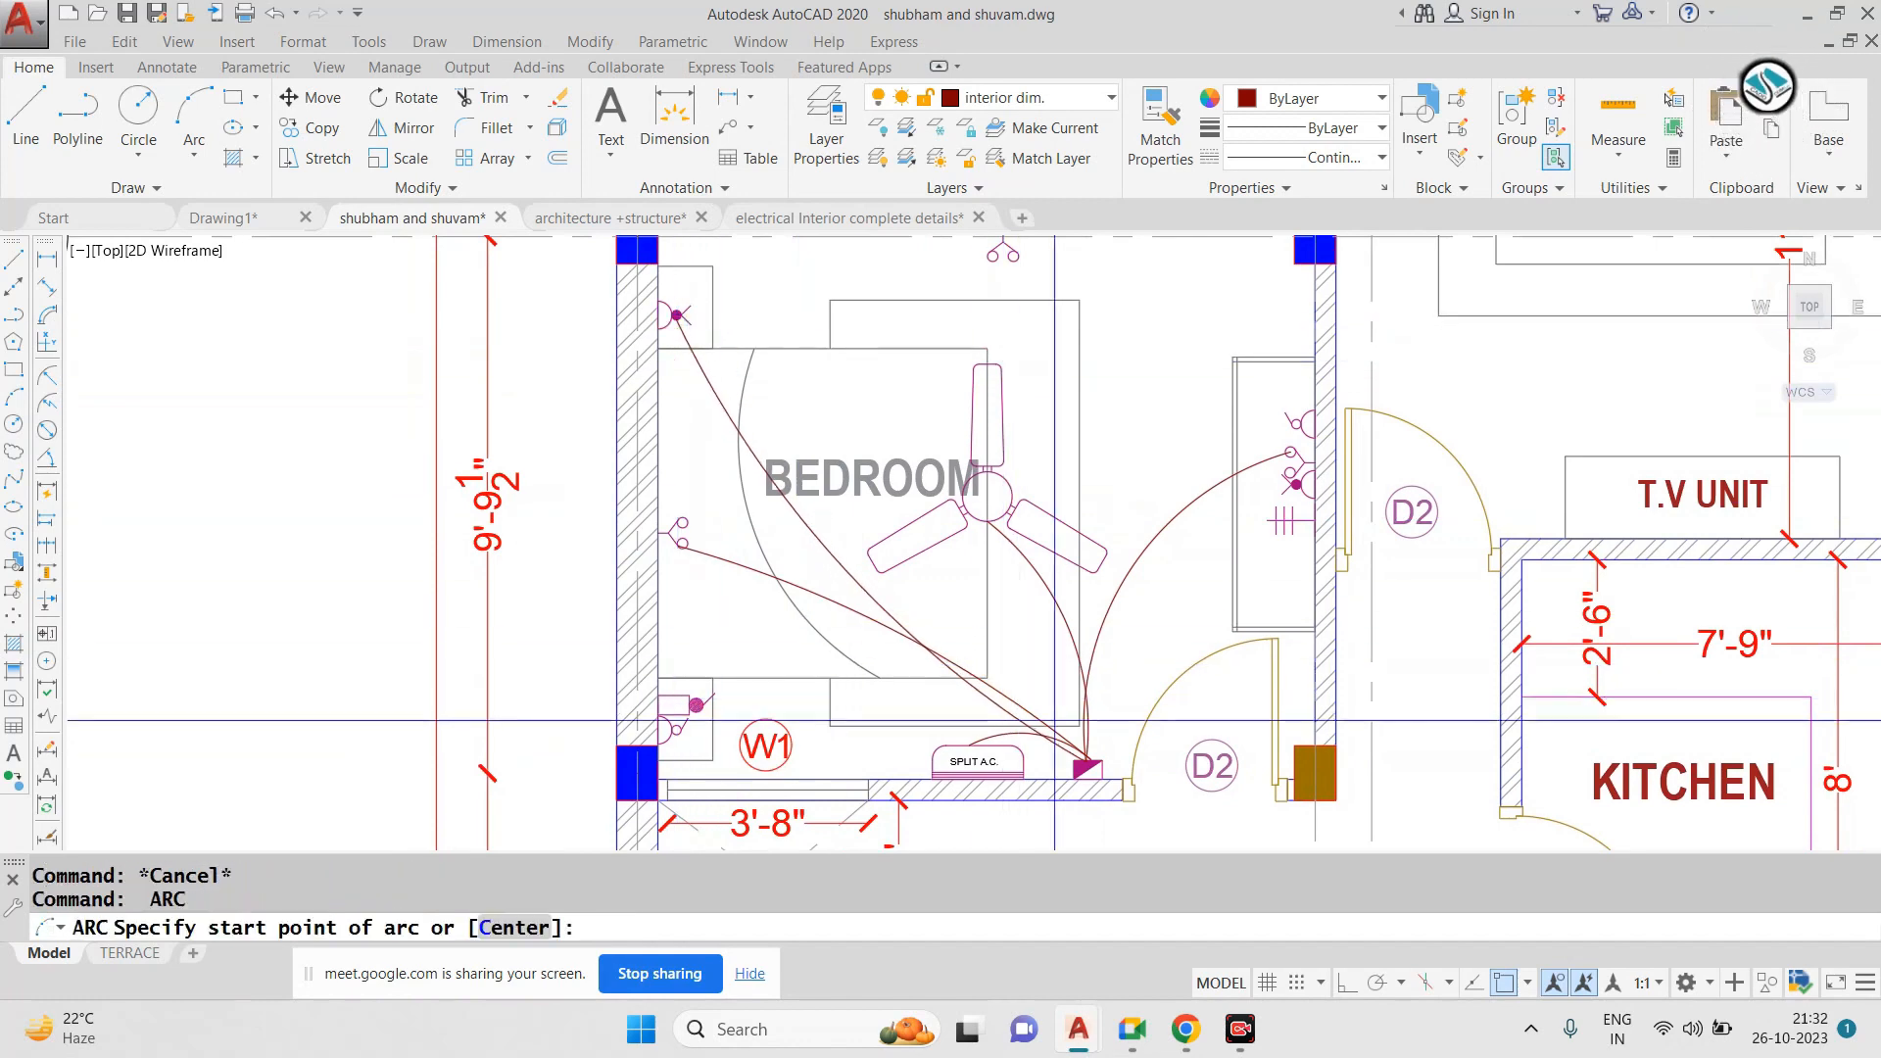
left_click(1088, 760)
left_click(1148, 505)
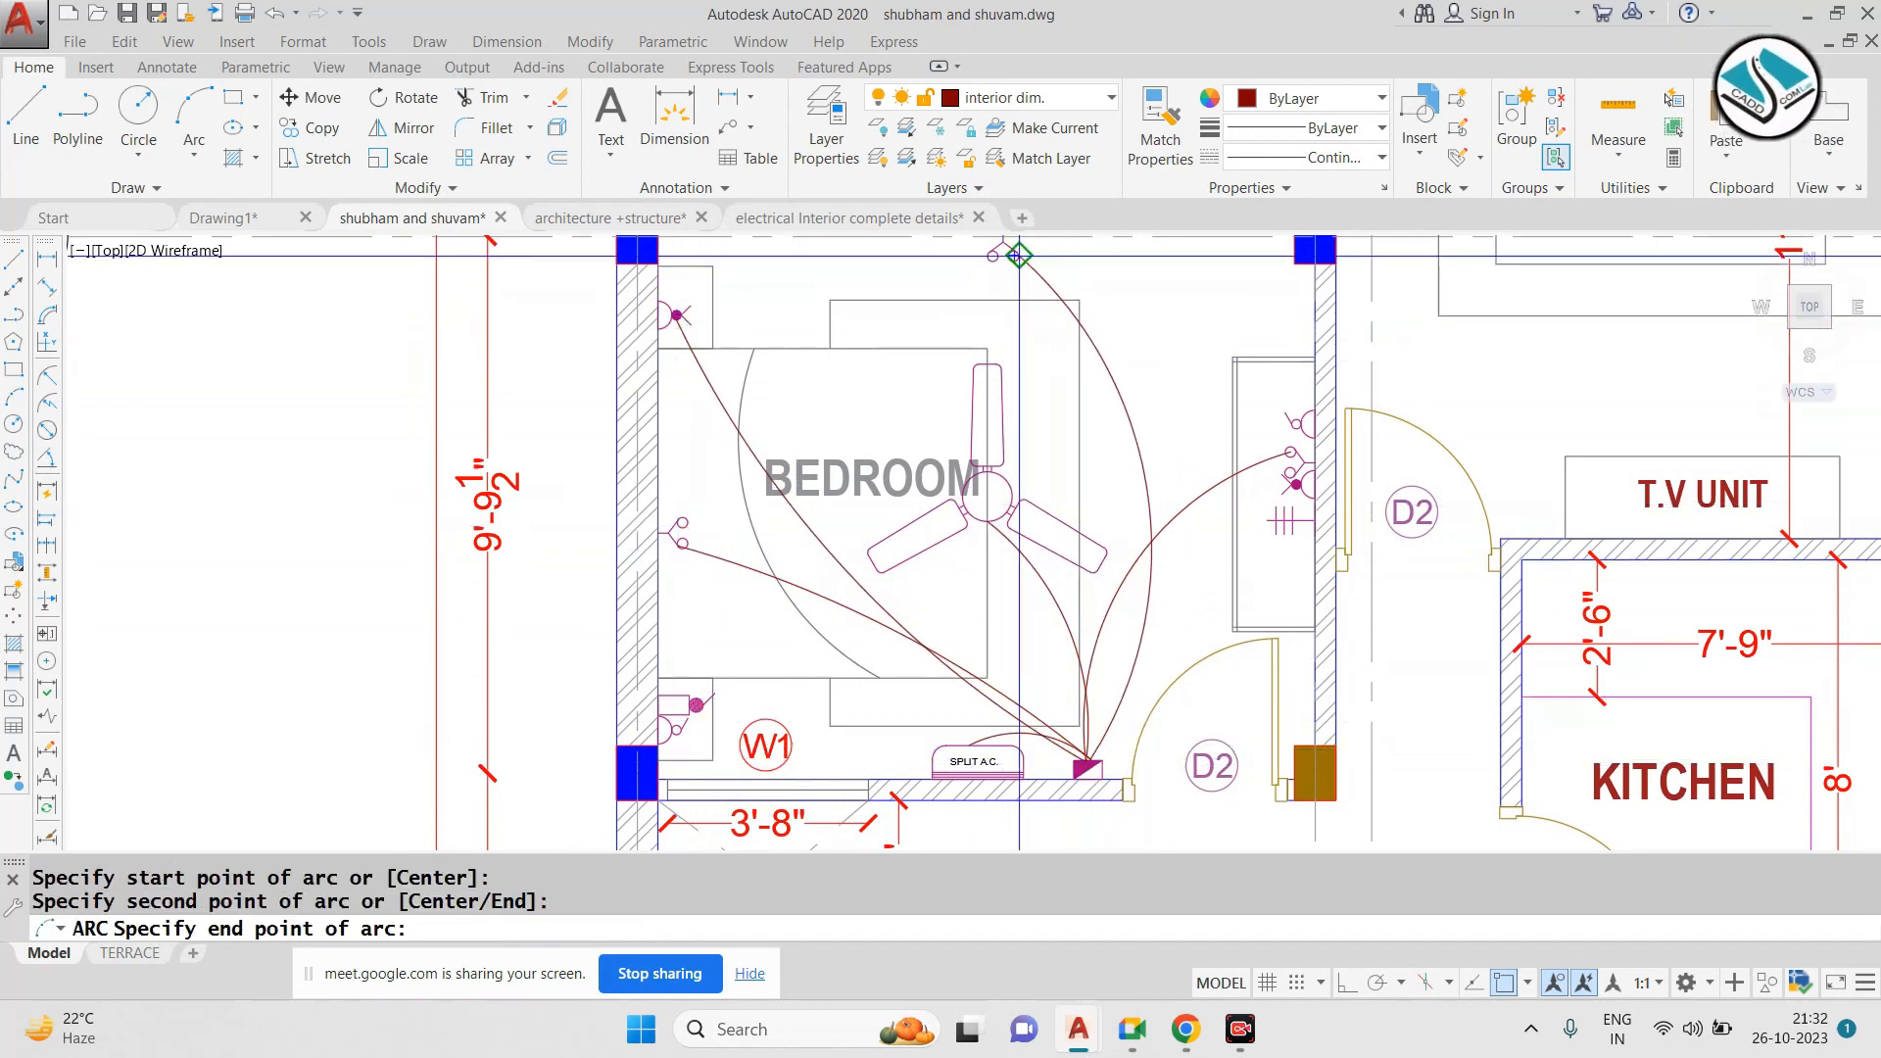
left_click(1018, 255)
middle_click_drag(1124, 396, 936, 453)
key("Escape")
key("Escape")
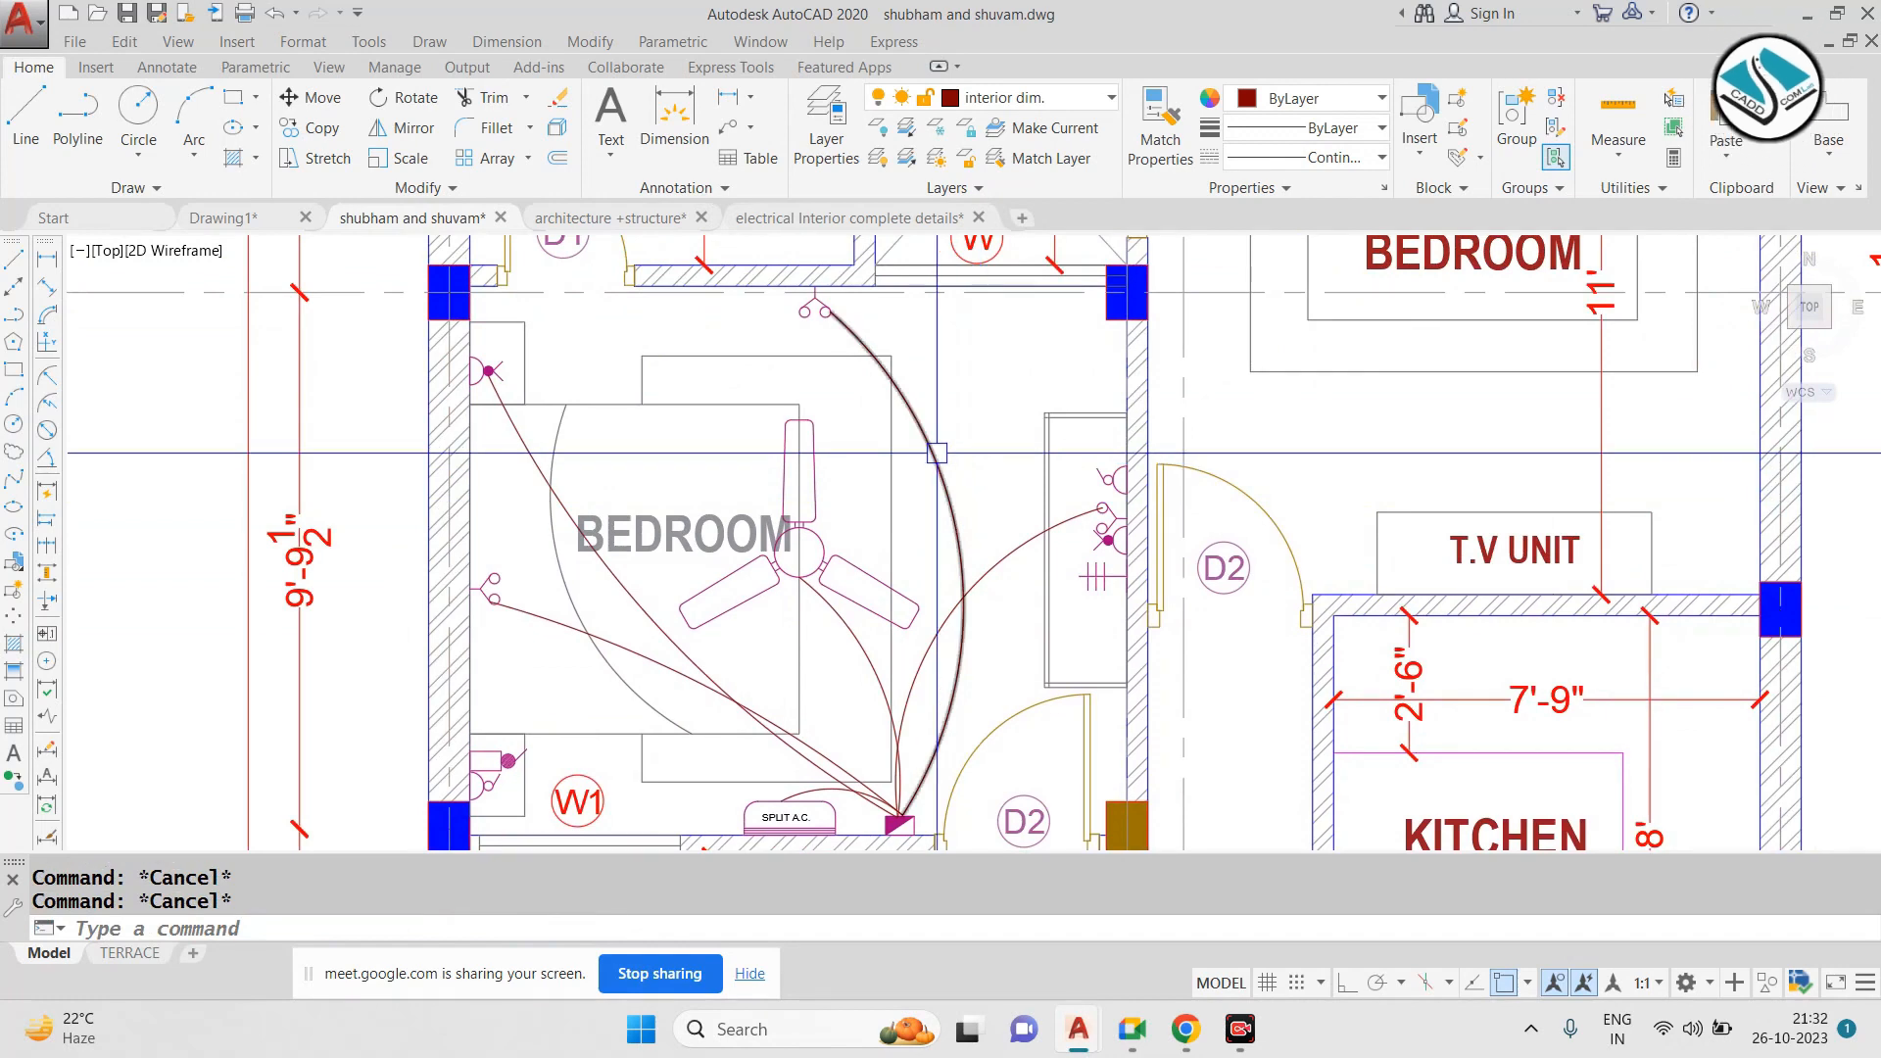
Change the colour of the two arc wires to the upper wall and right wall lights to red
left_click(936, 453)
left_click(999, 556)
left_click(1333, 104)
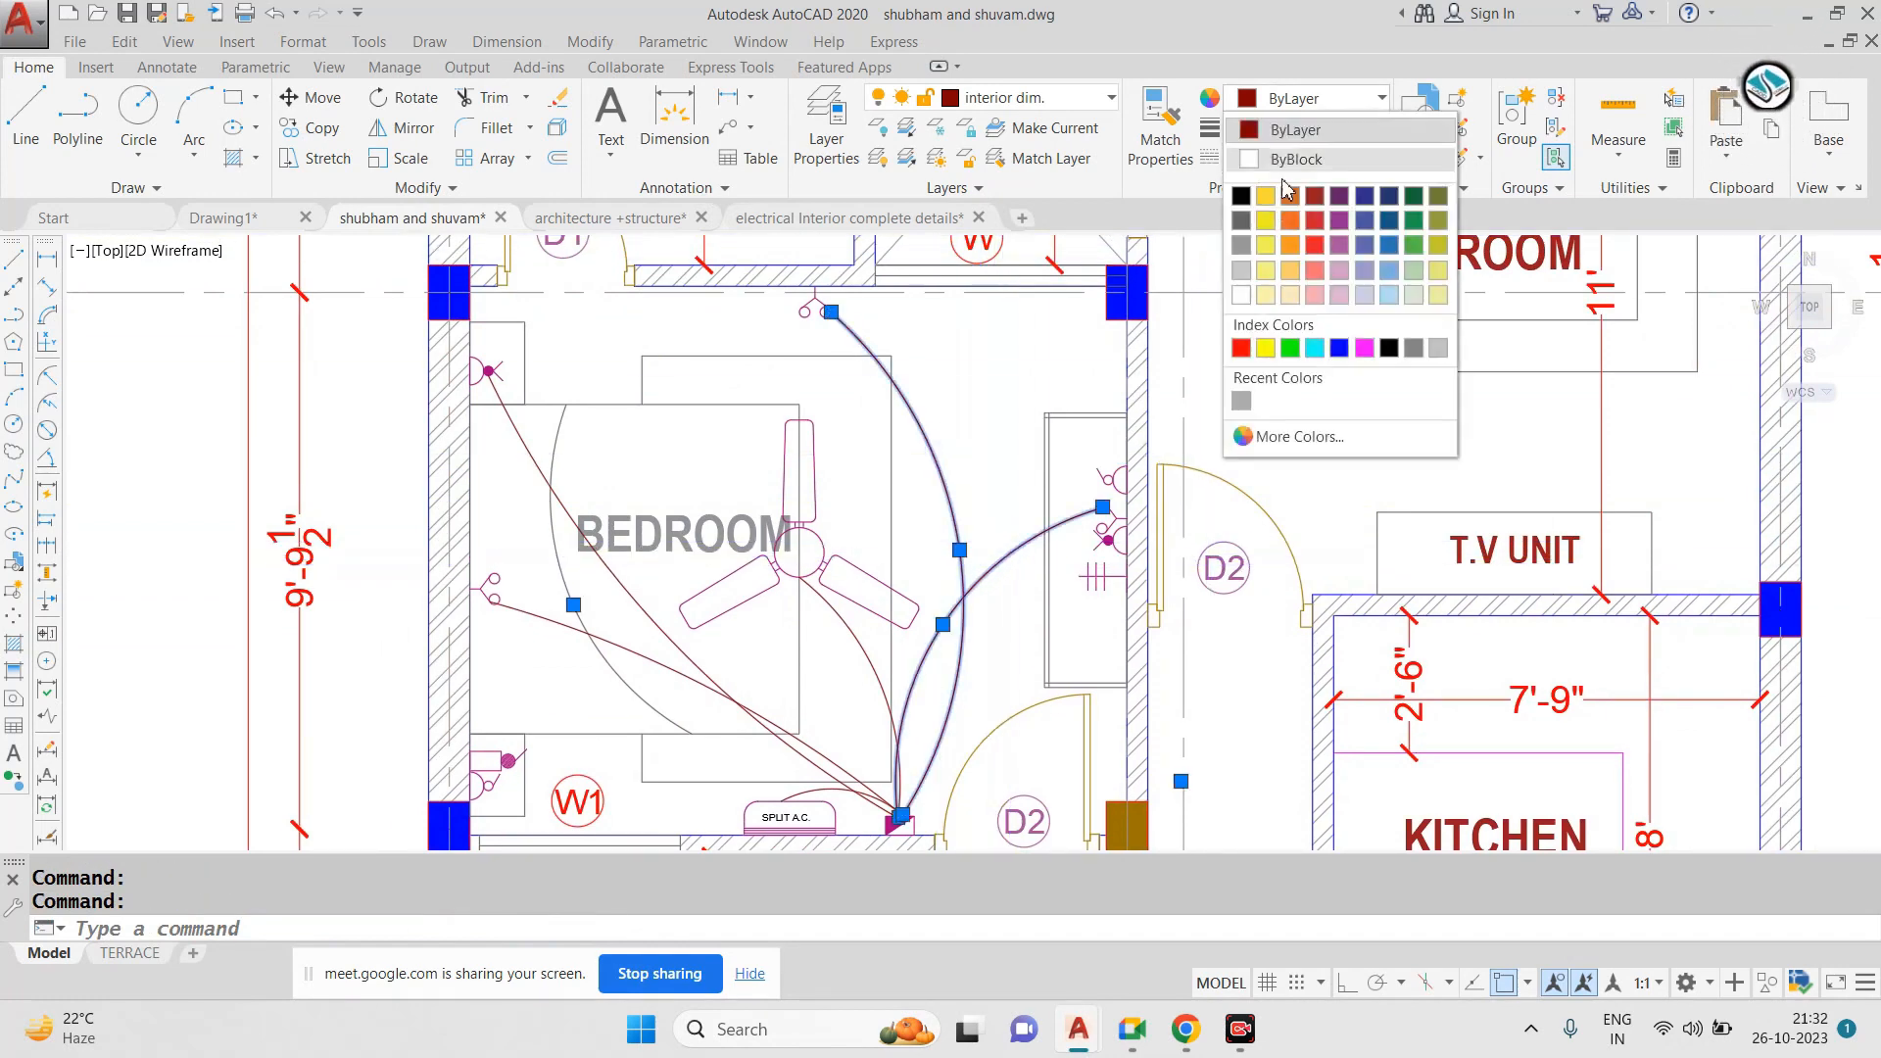
left_click(1241, 350)
key("Escape")
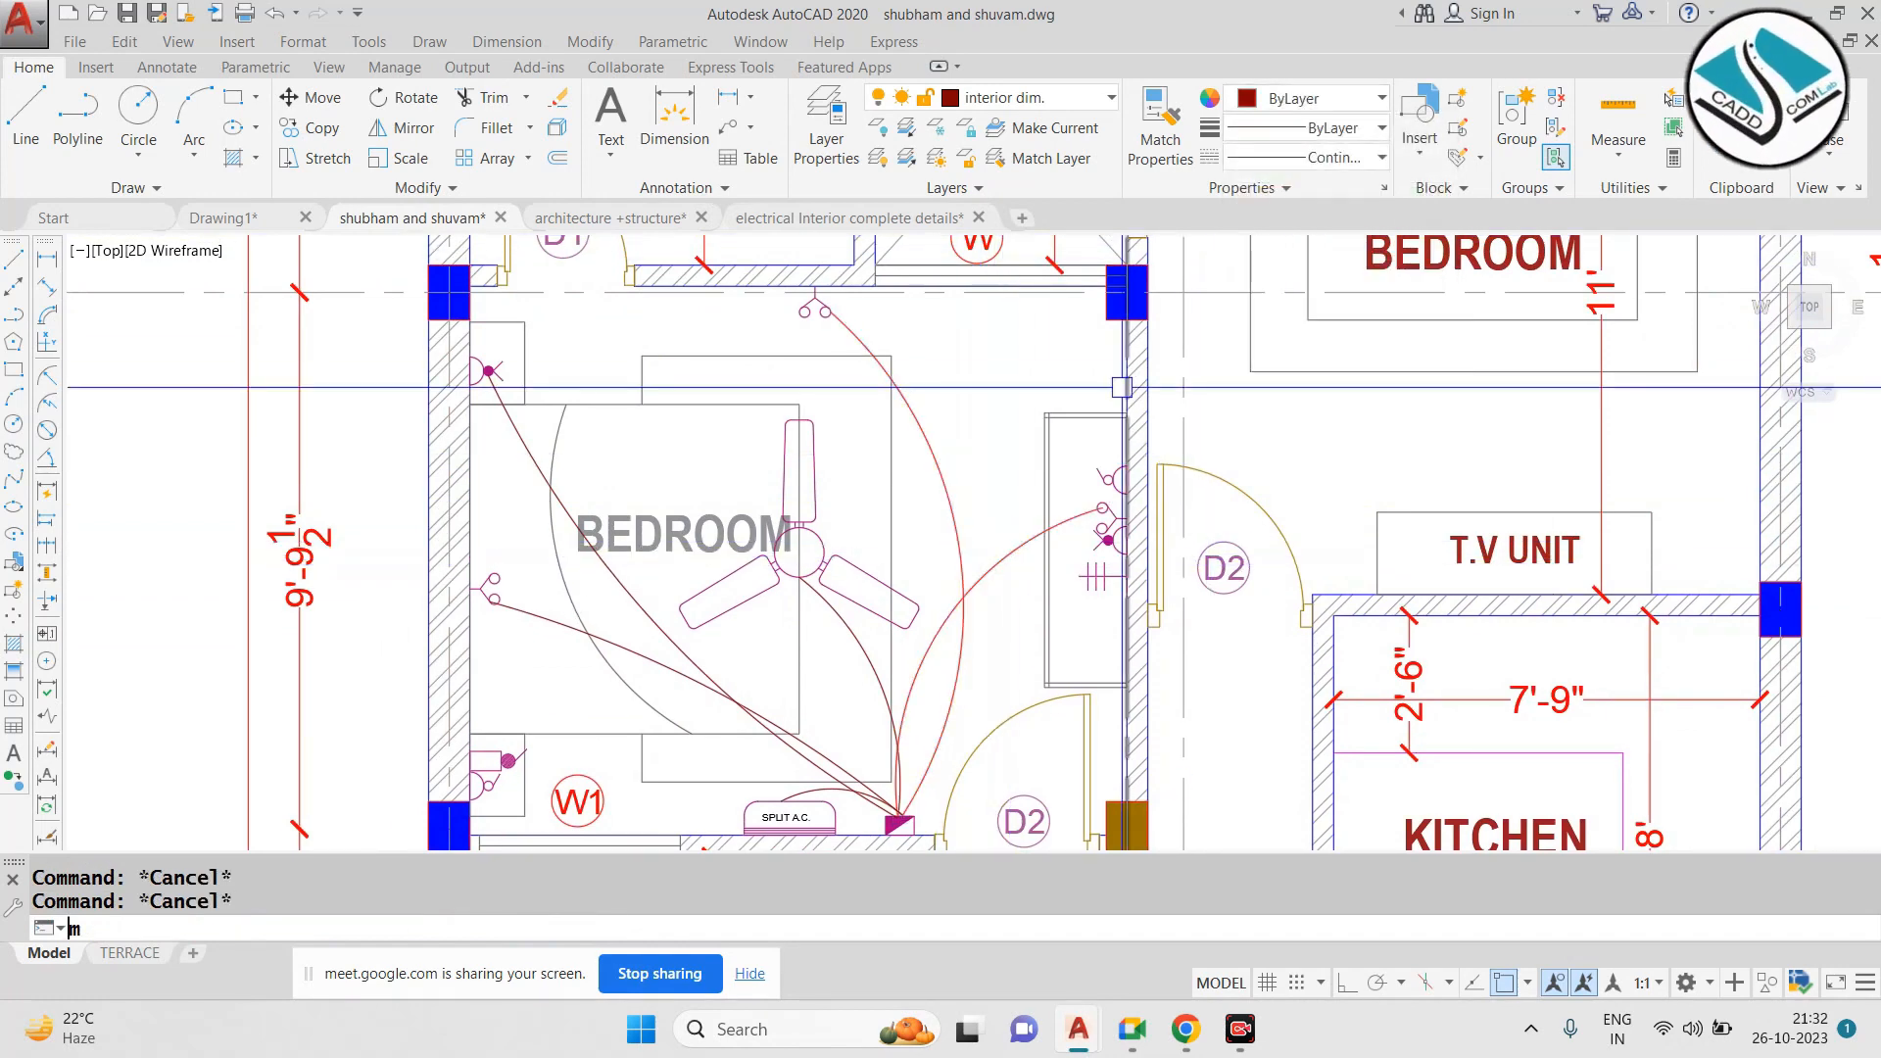
Match the red wire's properties onto the wires to the ceiling fan, left wall light and upper bedside symbol
left_click(955, 538)
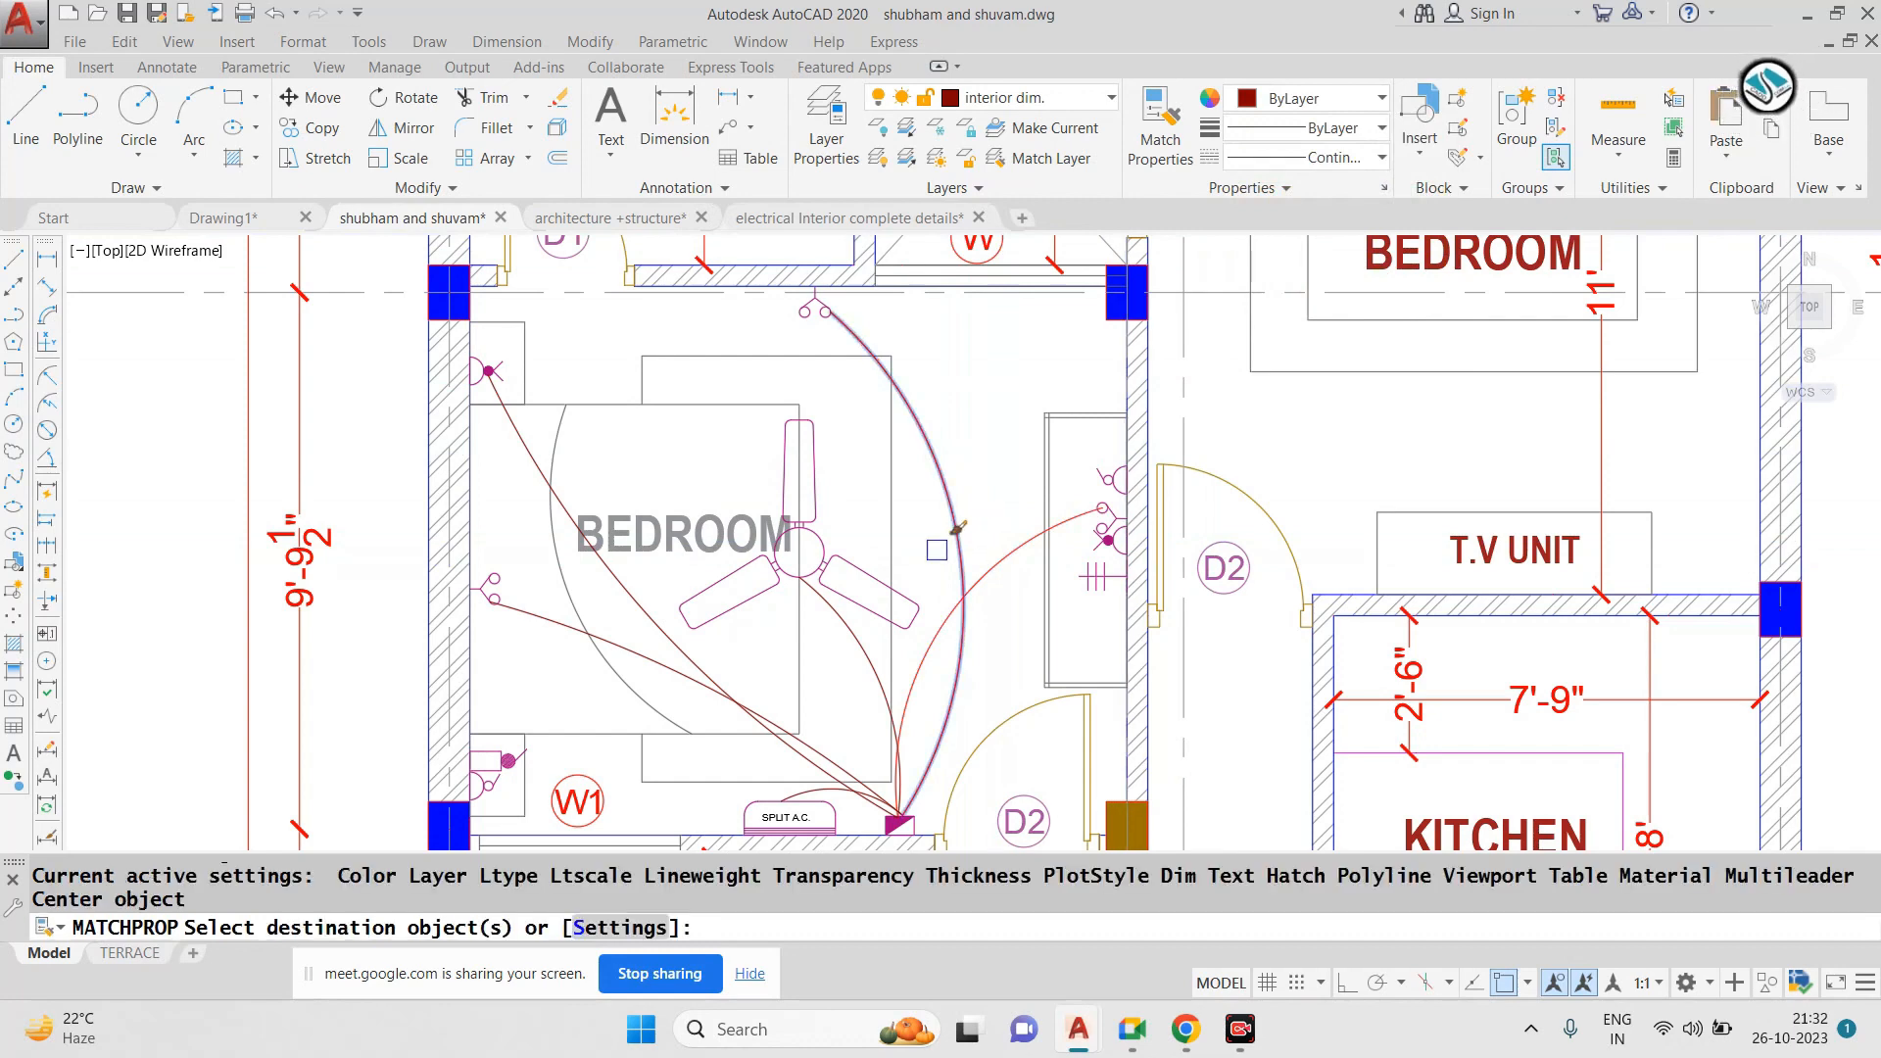
left_click(861, 627)
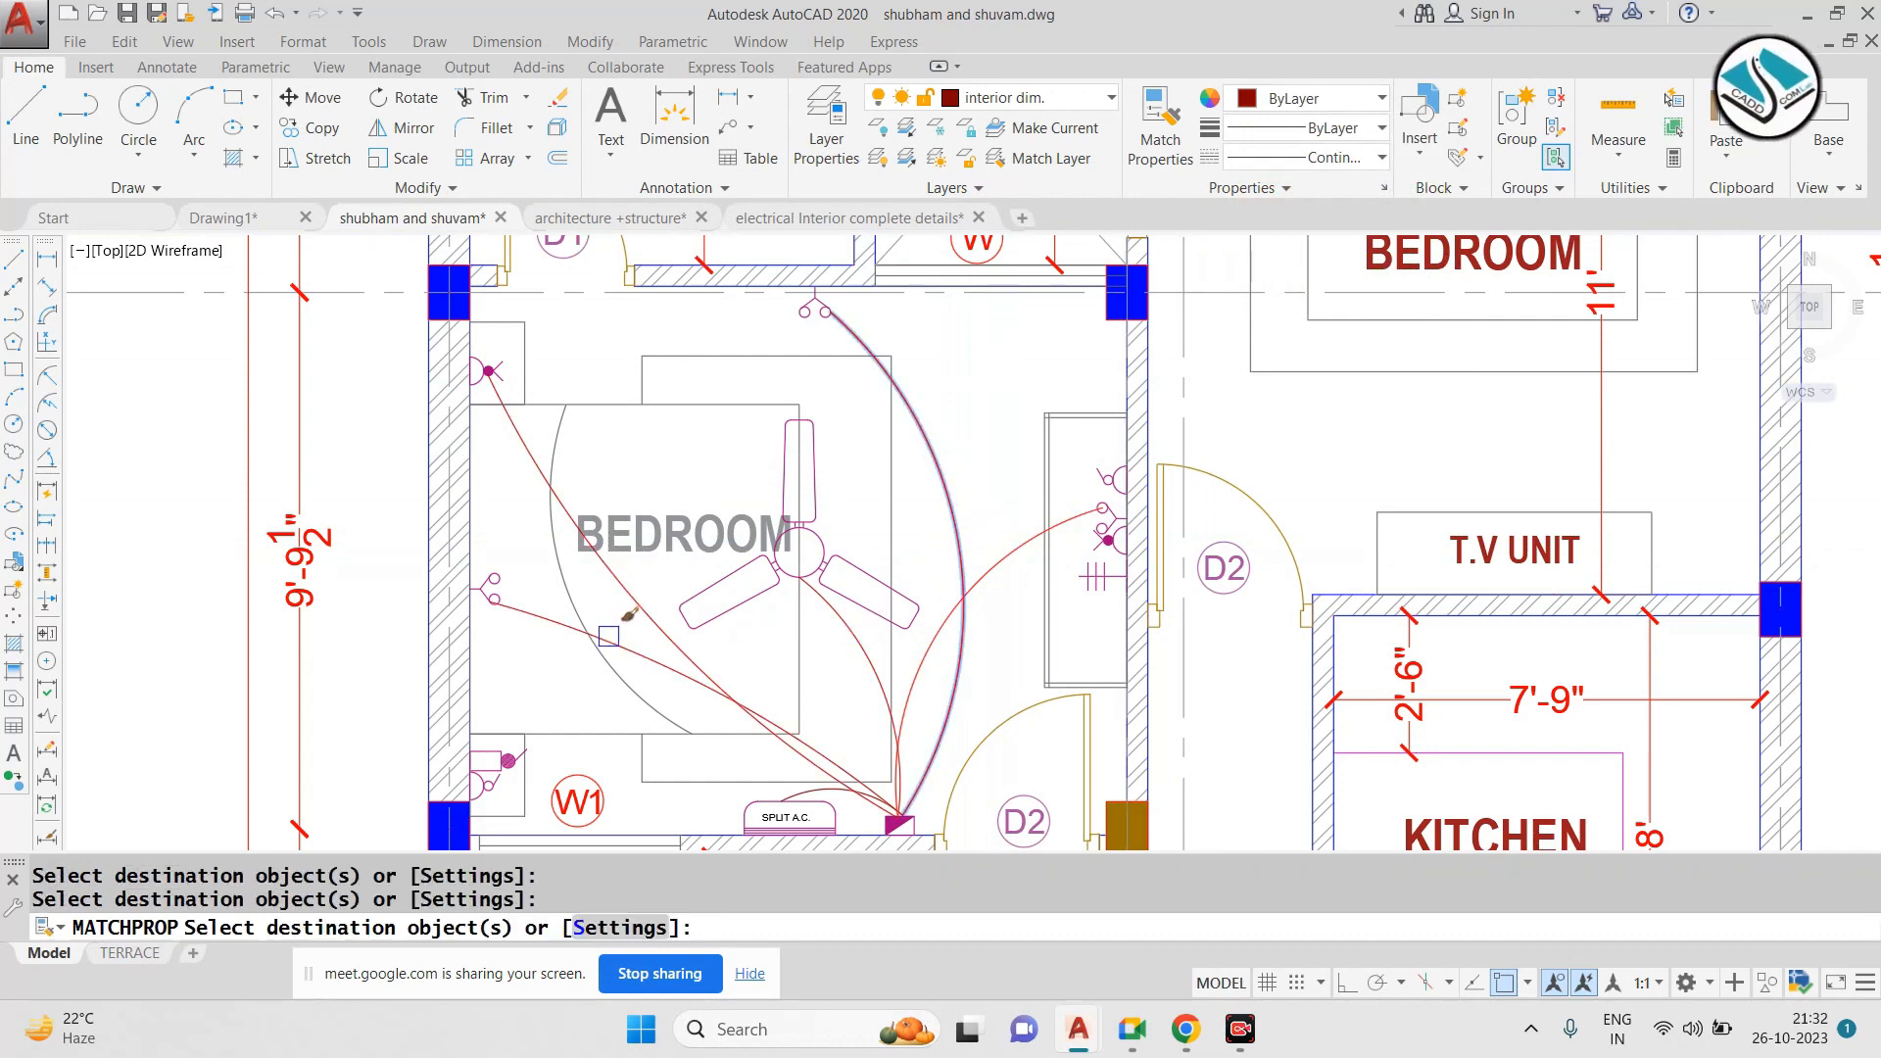
scroll(641, 452, "down", 2)
key("Escape")
key("Escape")
key("Escape")
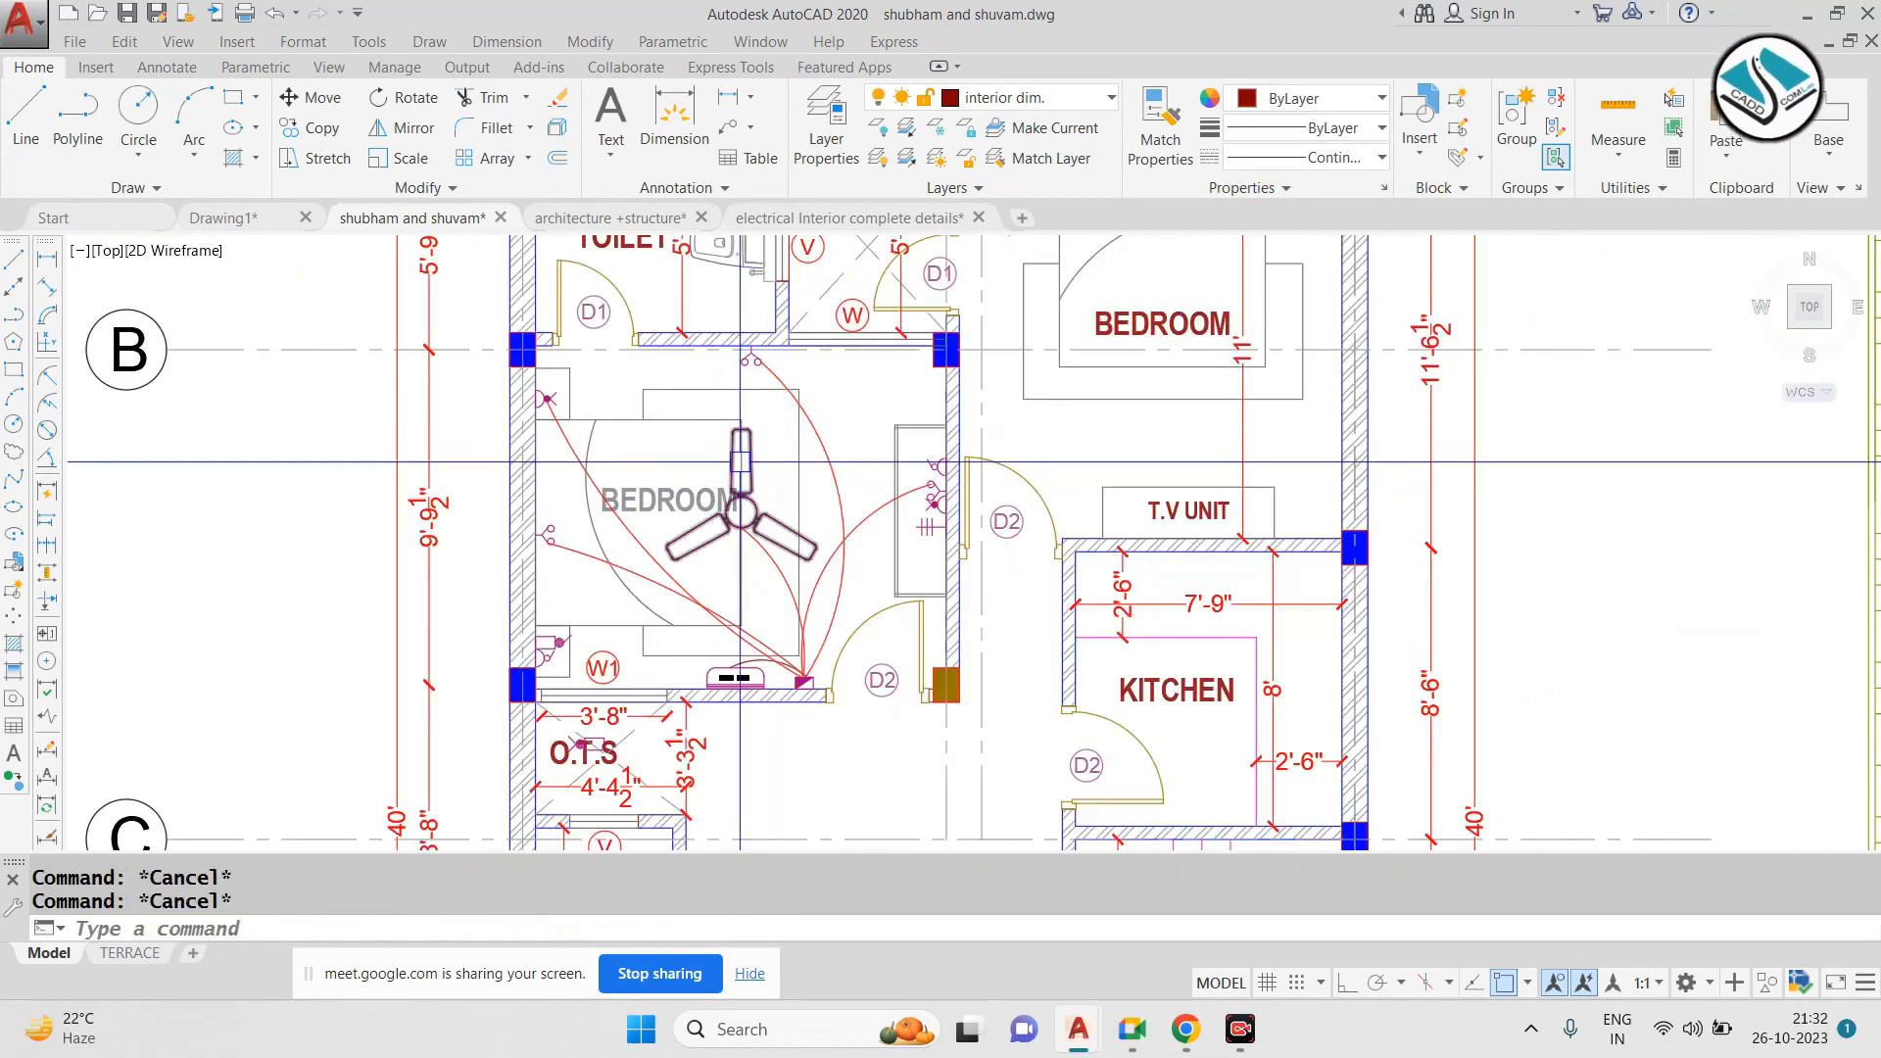
Change the colour of the bedroom's bed and rug outlines to light grey 199,200,202
scroll(673, 396, "up", 4)
left_click(701, 344)
left_click(656, 472)
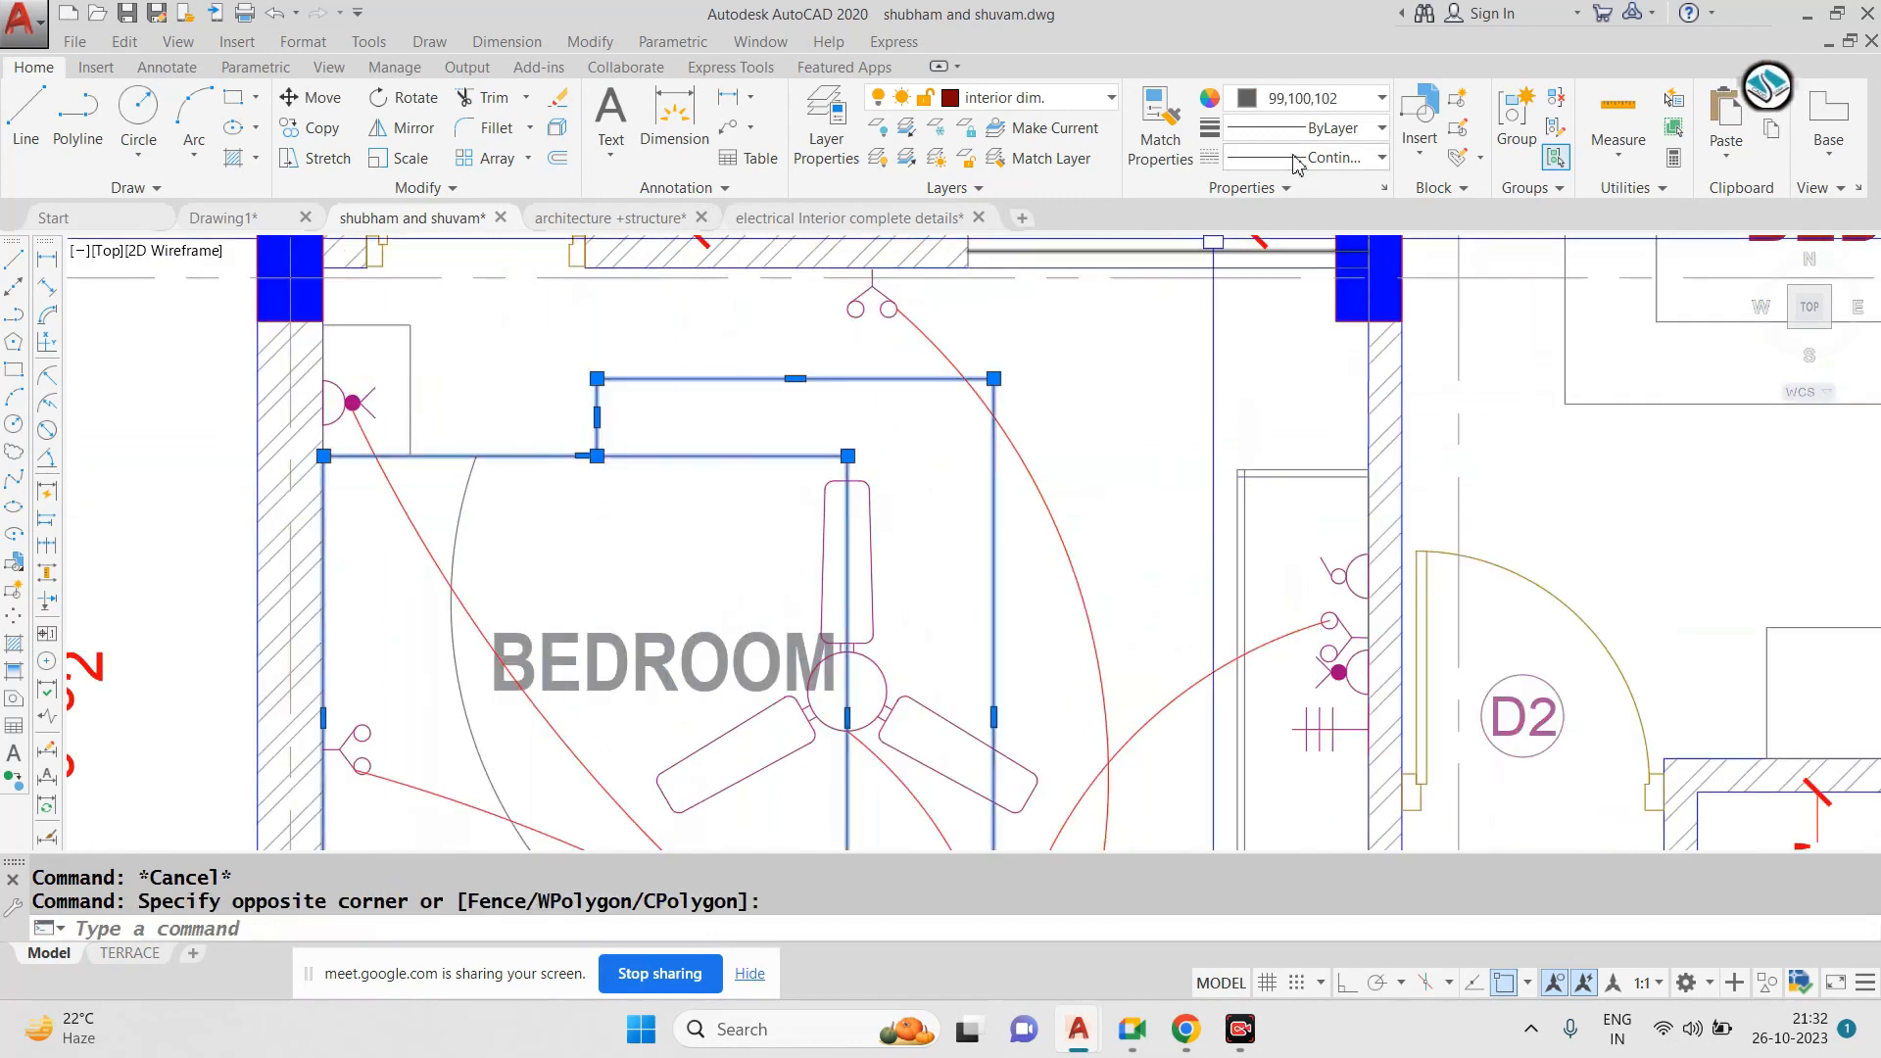
left_click(1313, 98)
left_click(1241, 273)
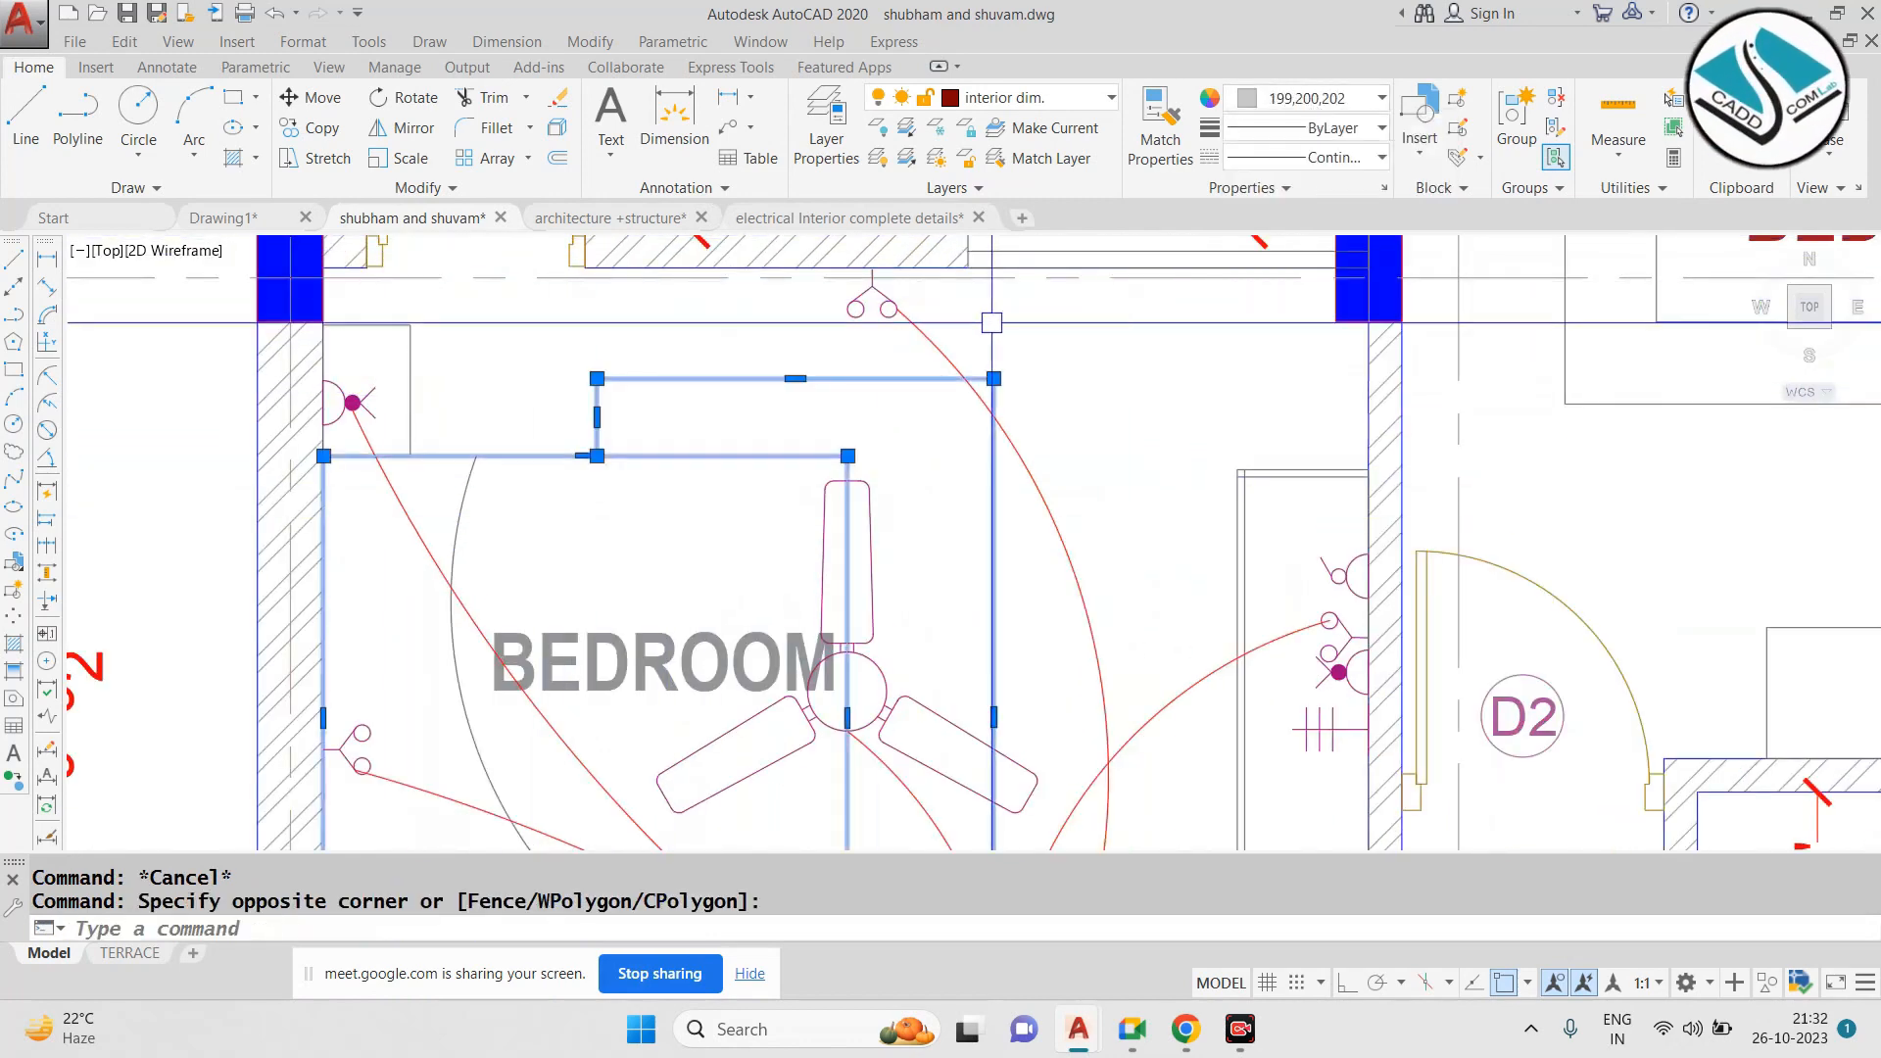
key("Escape")
key("Escape")
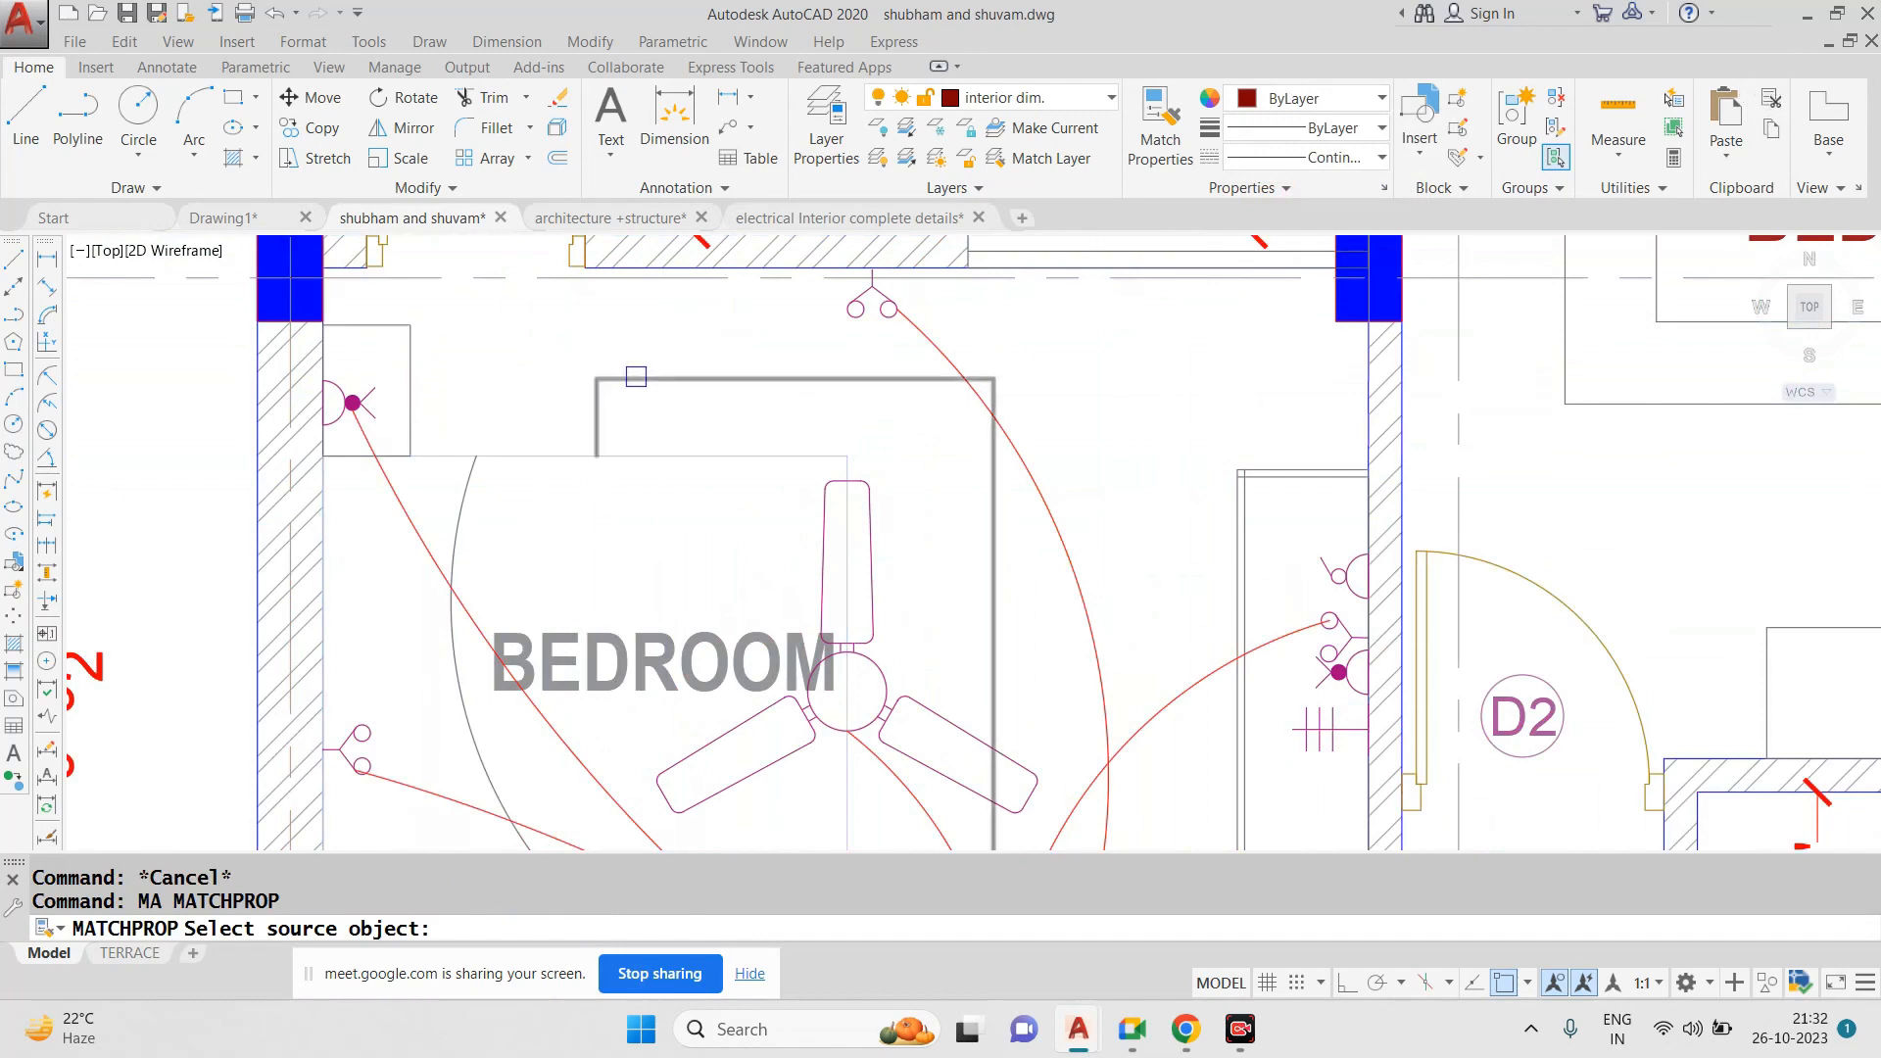
Match the rug's light grey properties onto the bed curve, upper bedside table and the cabinet along the right wall
left_click(635, 377)
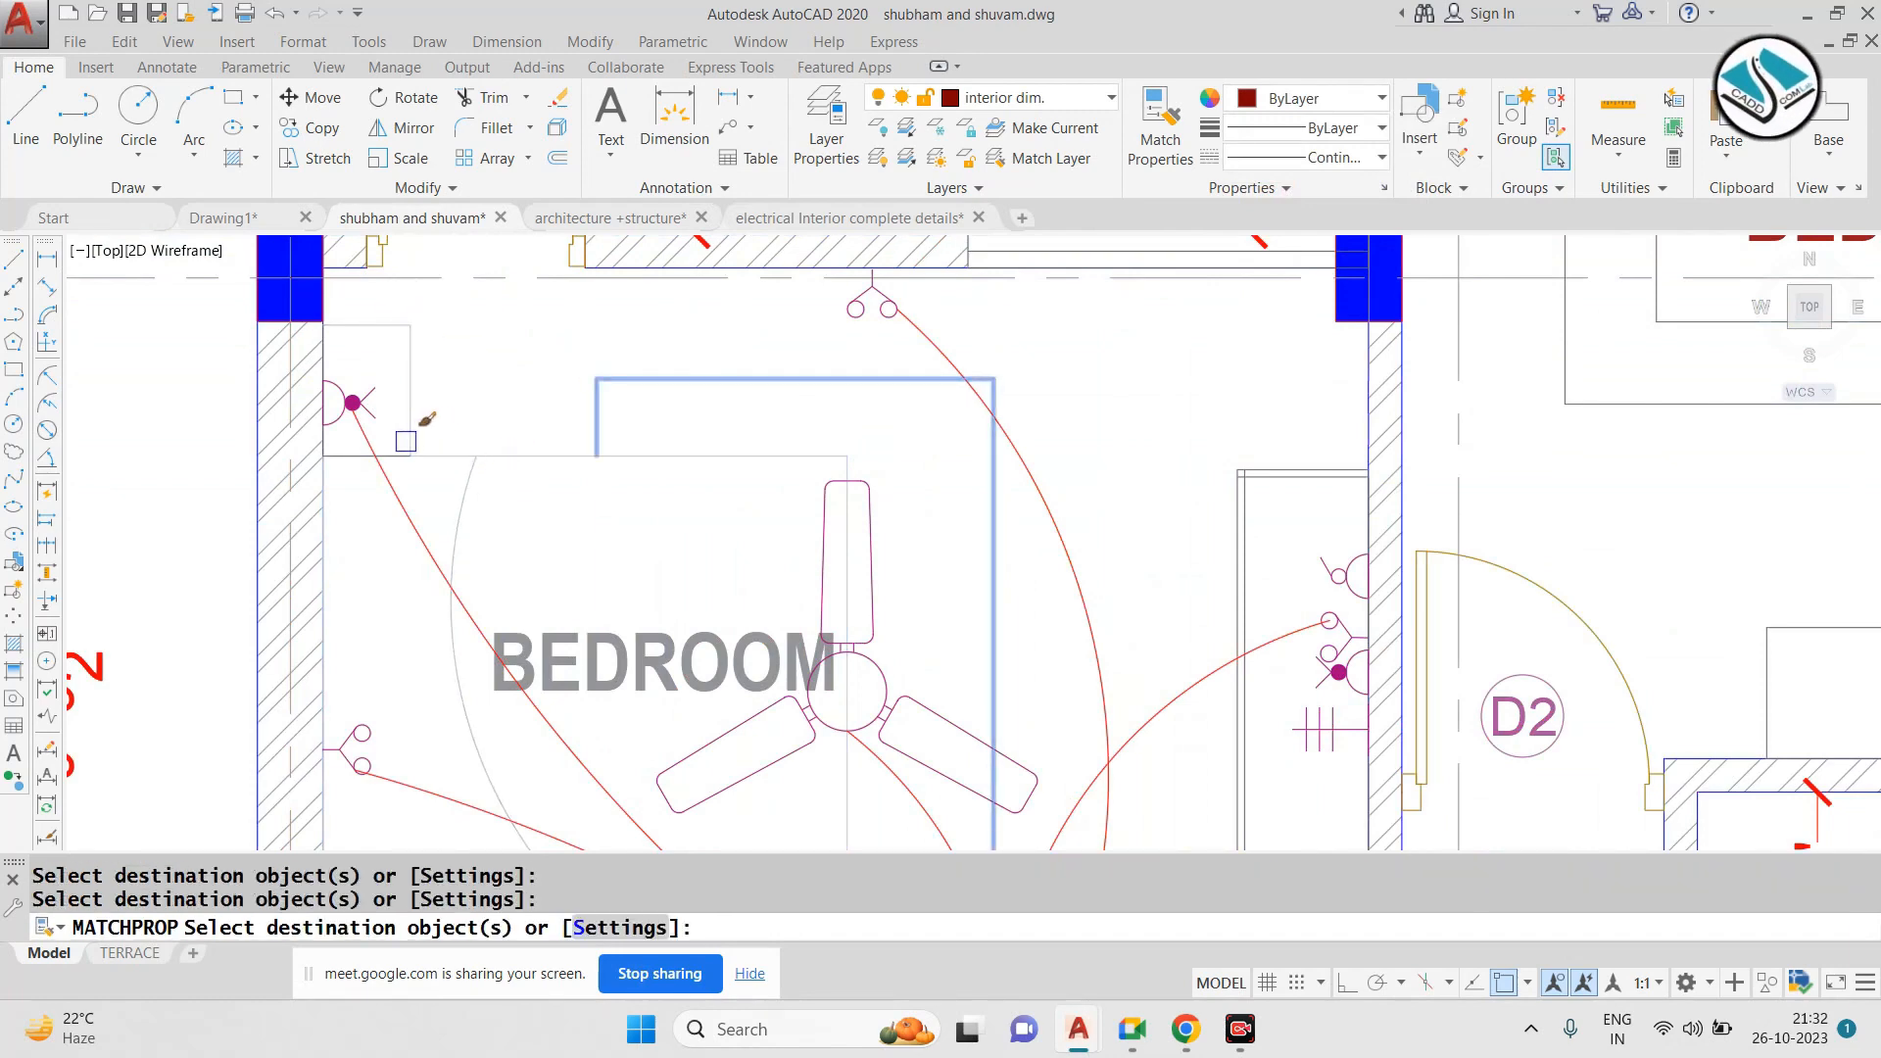
scroll(549, 370, "down", 2)
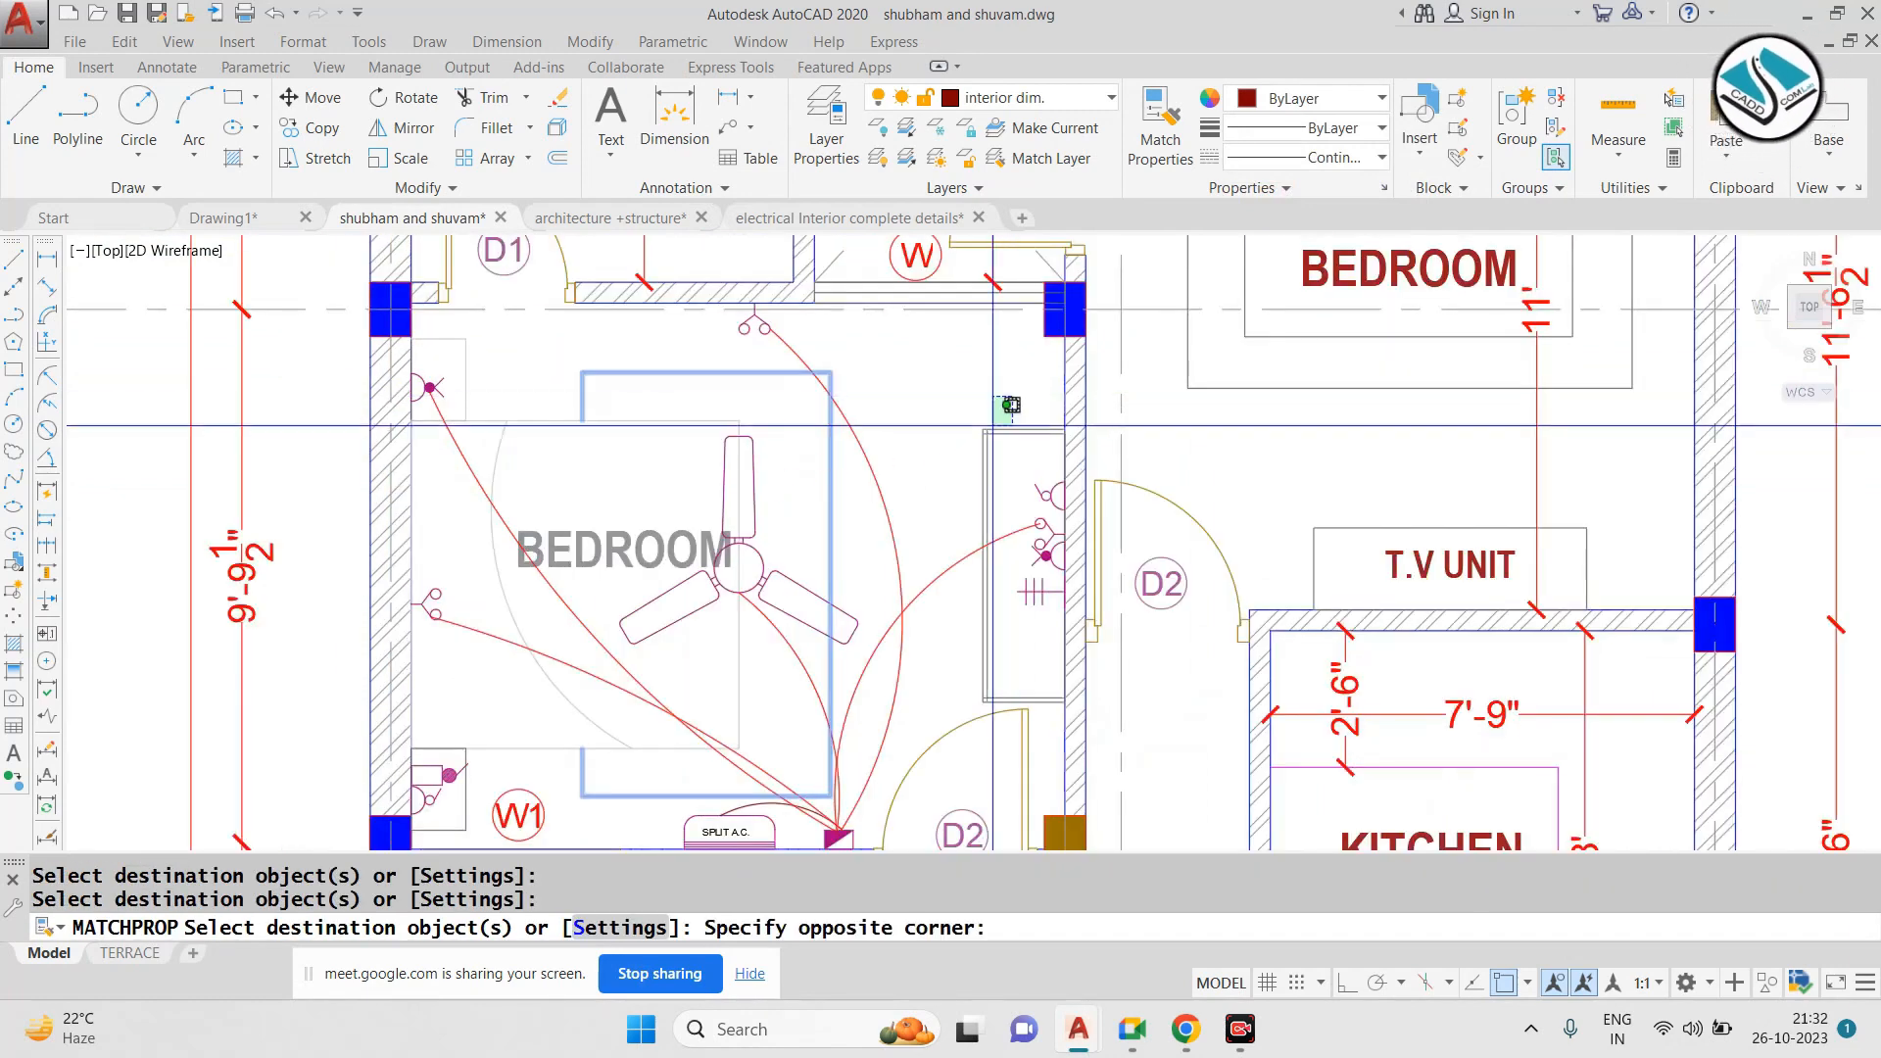
left_click(977, 448)
middle_click_drag(958, 651, 953, 495)
scroll(978, 524, "up", 2)
left_click(1032, 480)
left_click(942, 540)
scroll(999, 500, "down", 1)
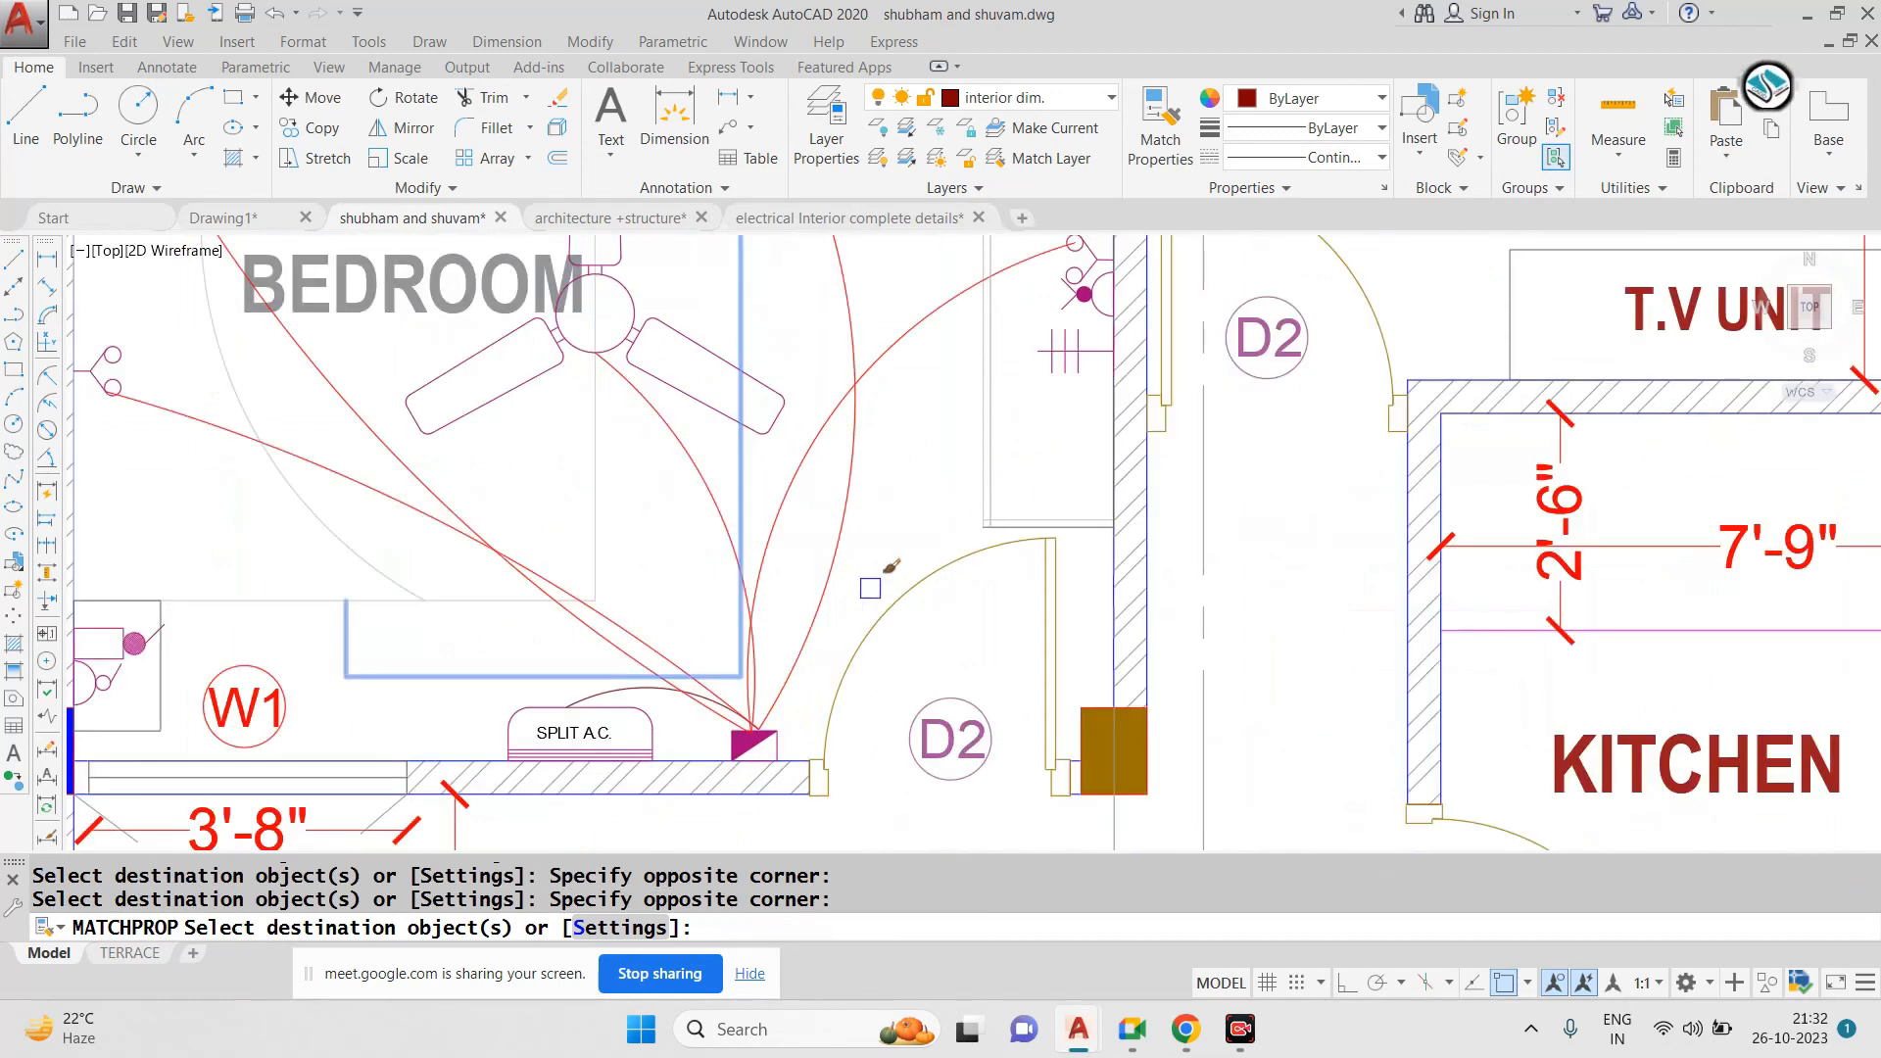
Apply the same light grey properties to the lower bedside table near window W1 and finish property matching
scroll(869, 588, "down", 2)
scroll(860, 576, "up", 5)
scroll(739, 419, "down", 4)
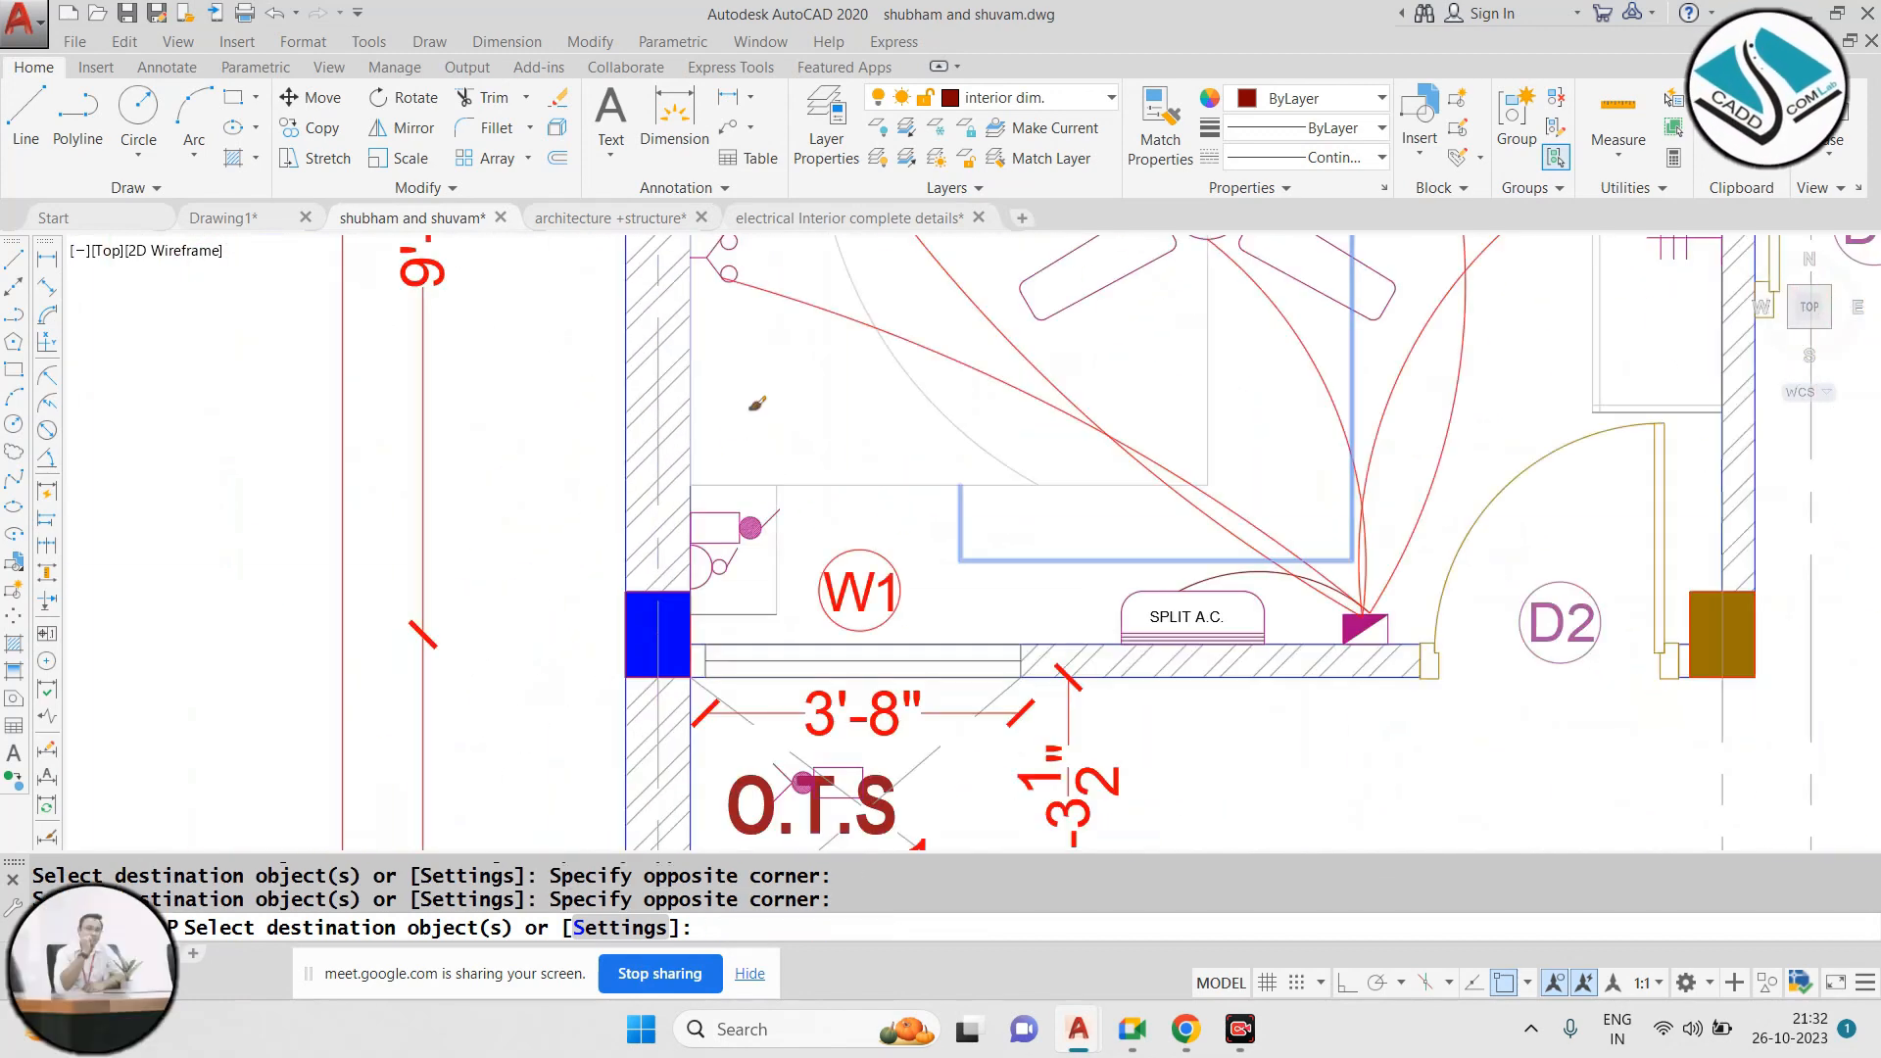
left_click(752, 607)
scroll(753, 603, "down", 2)
middle_click_drag(901, 437, 738, 584)
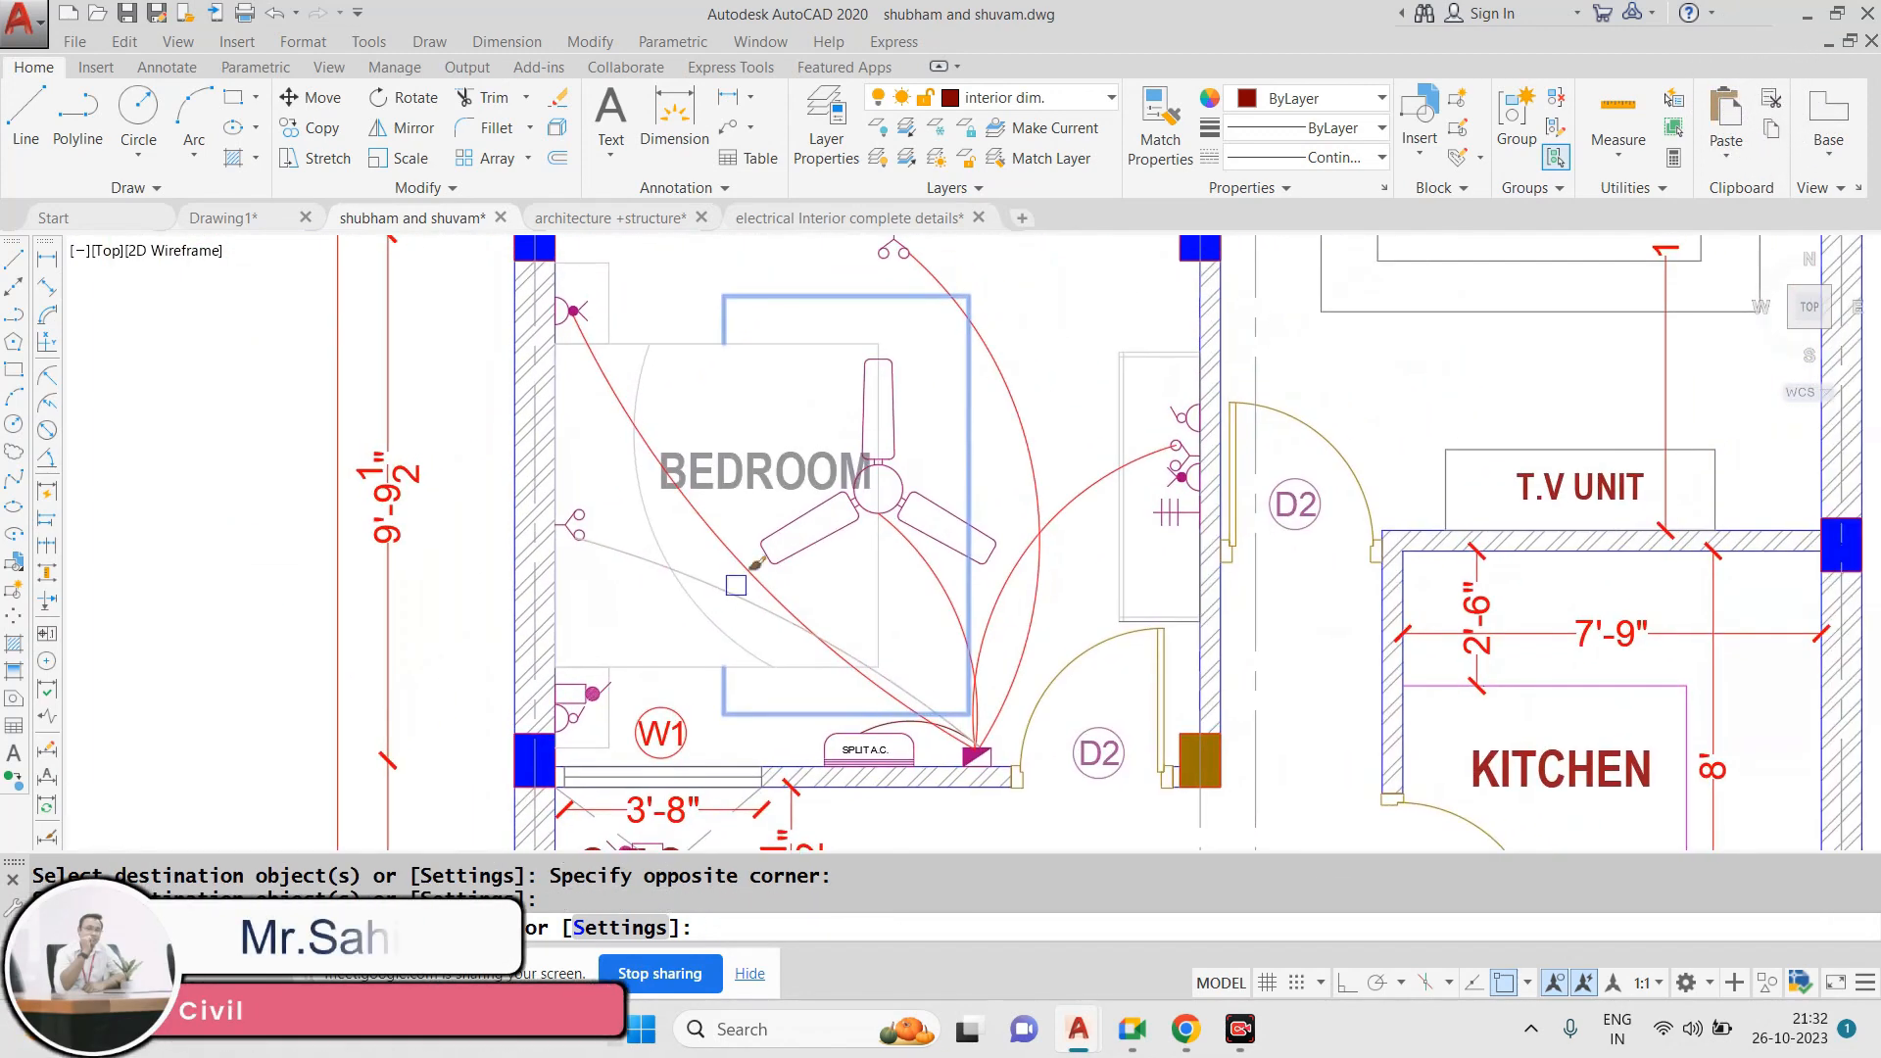
key("Escape")
middle_click_drag(883, 378, 774, 481)
scroll(773, 481, "down", 2)
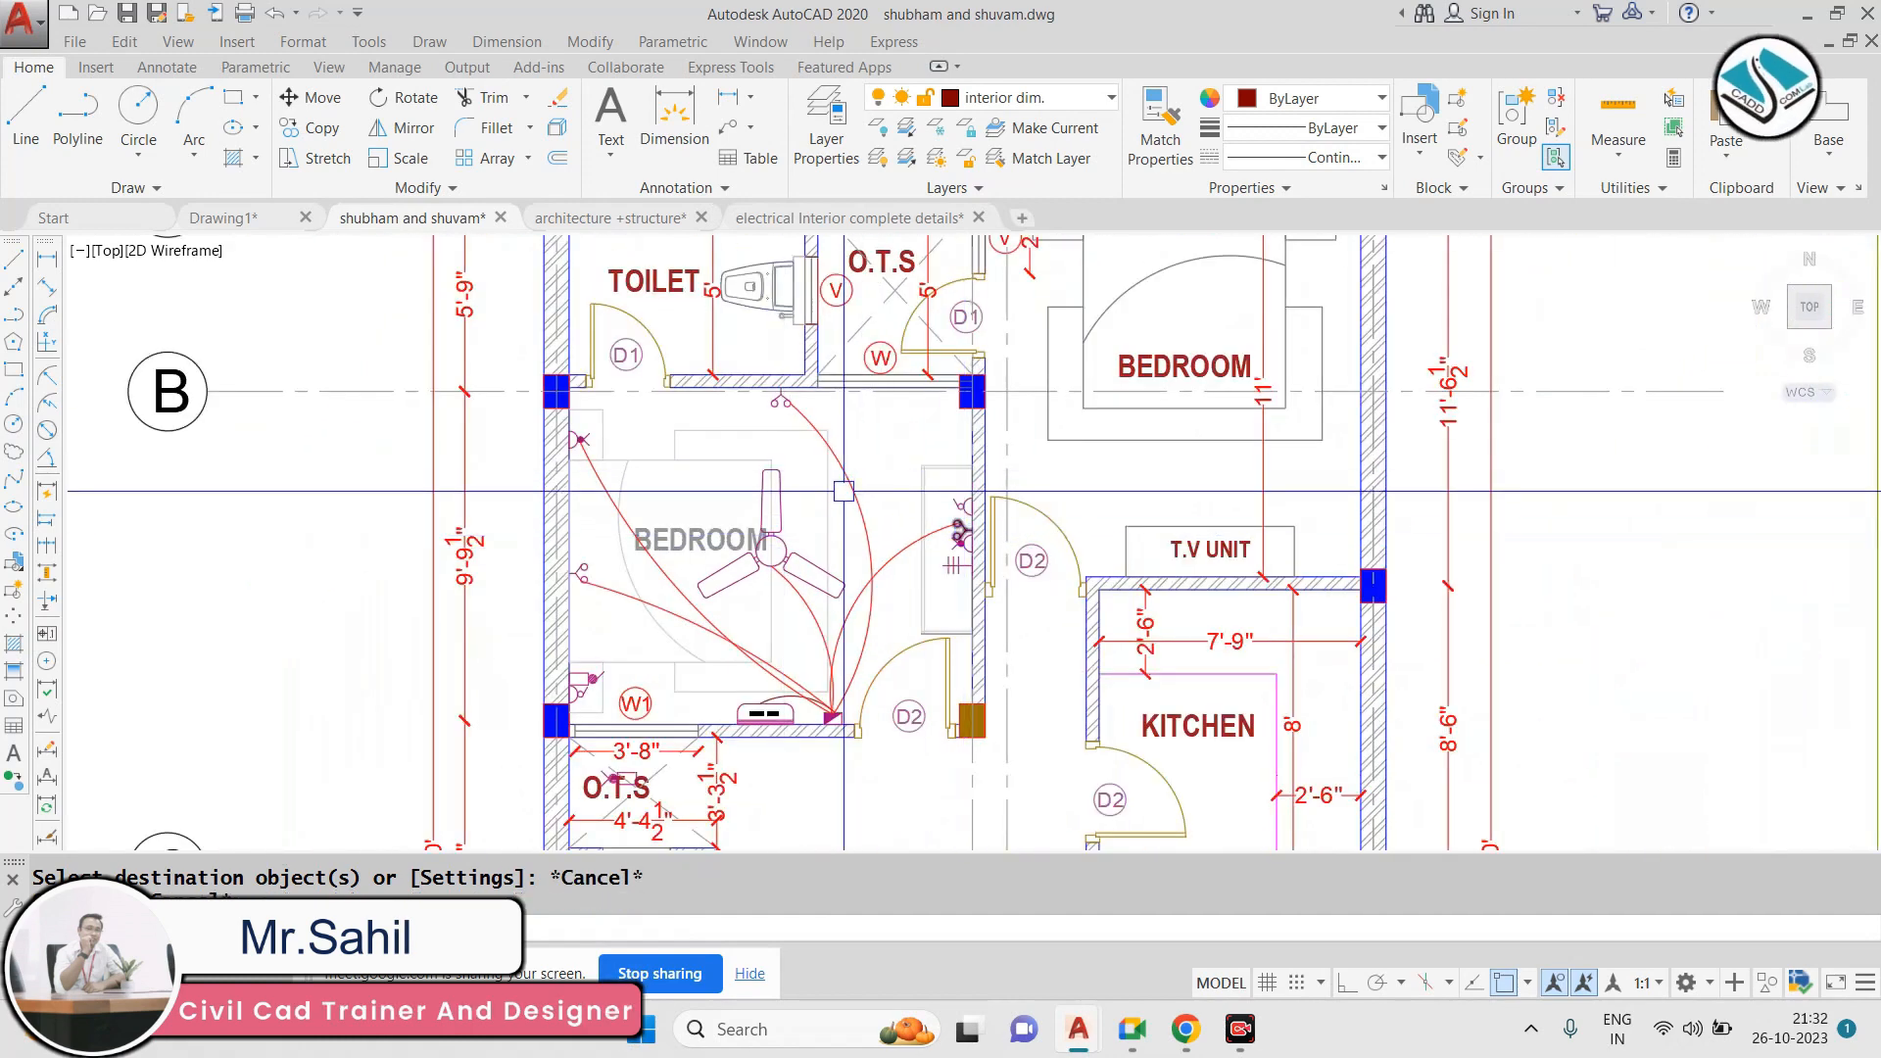
key("Escape")
Give the arc wire to the upper wall light the DASHDOT2 linetype with a linetype scale of 20
scroll(833, 461, "up", 4)
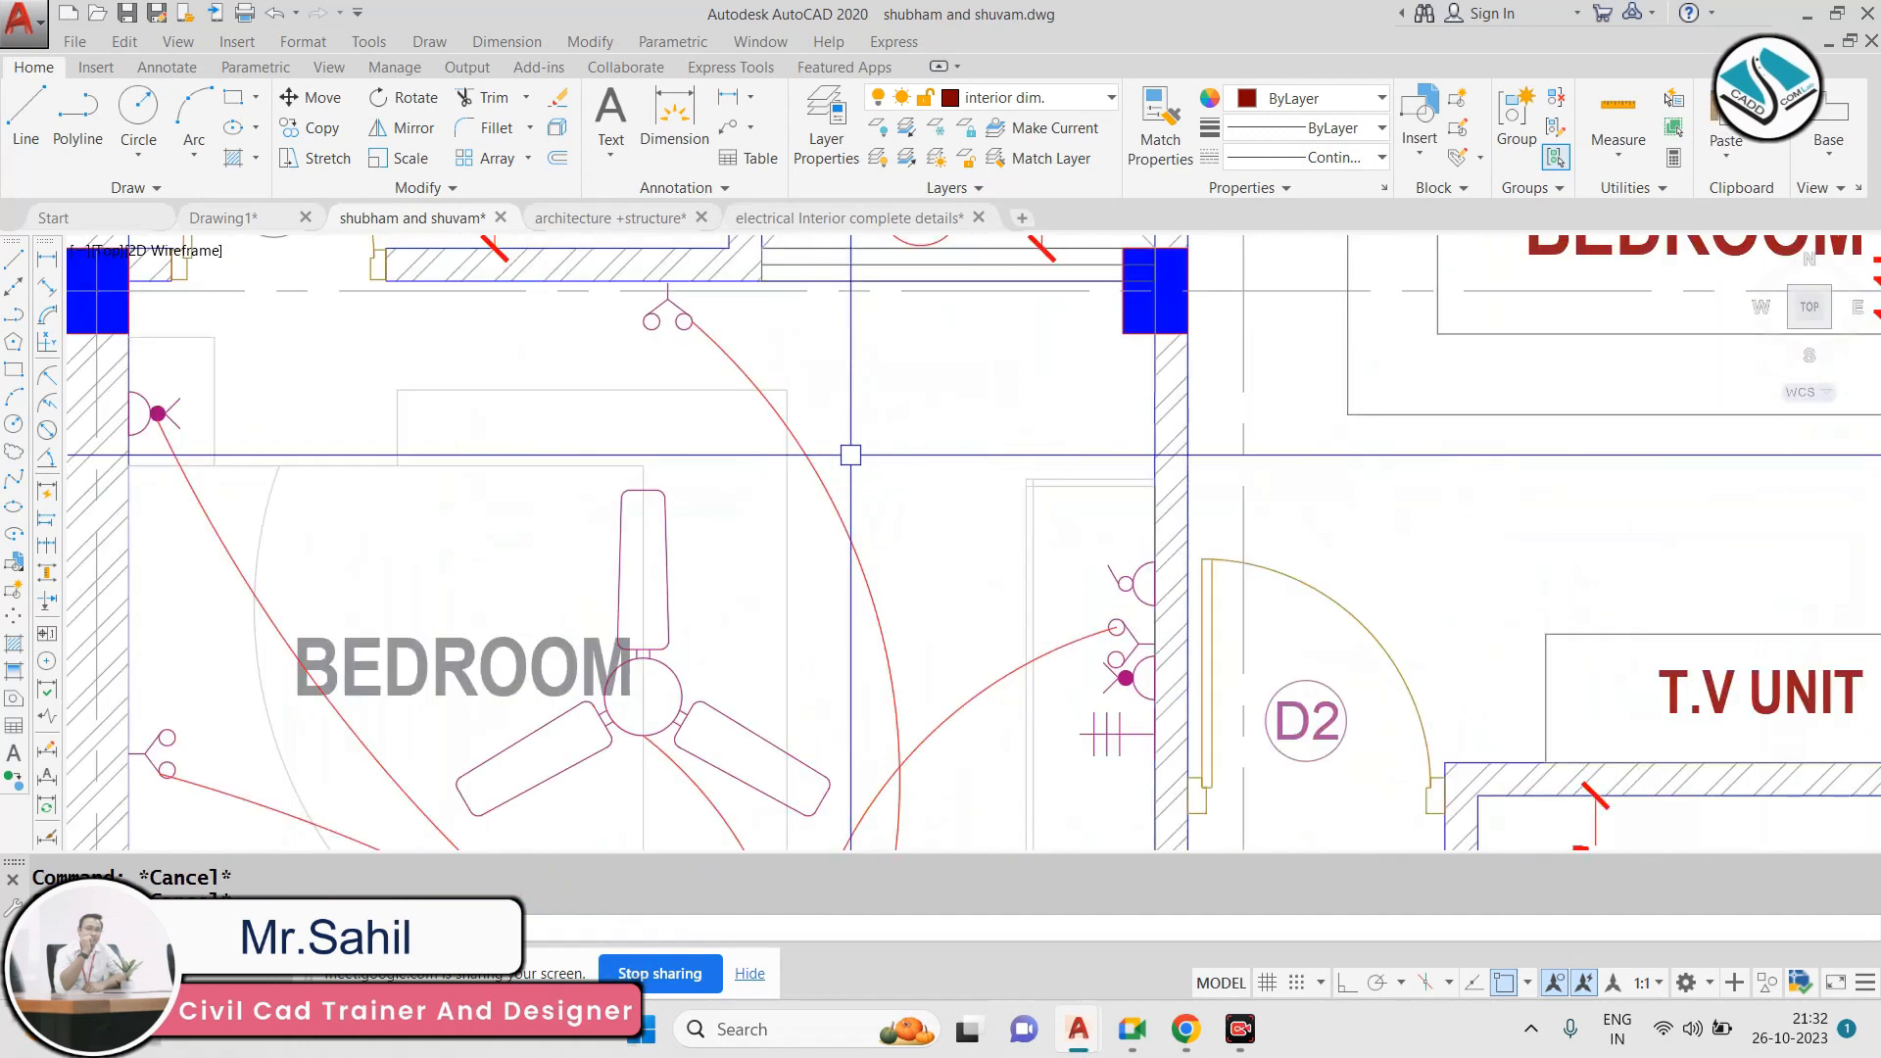
left_click(842, 458)
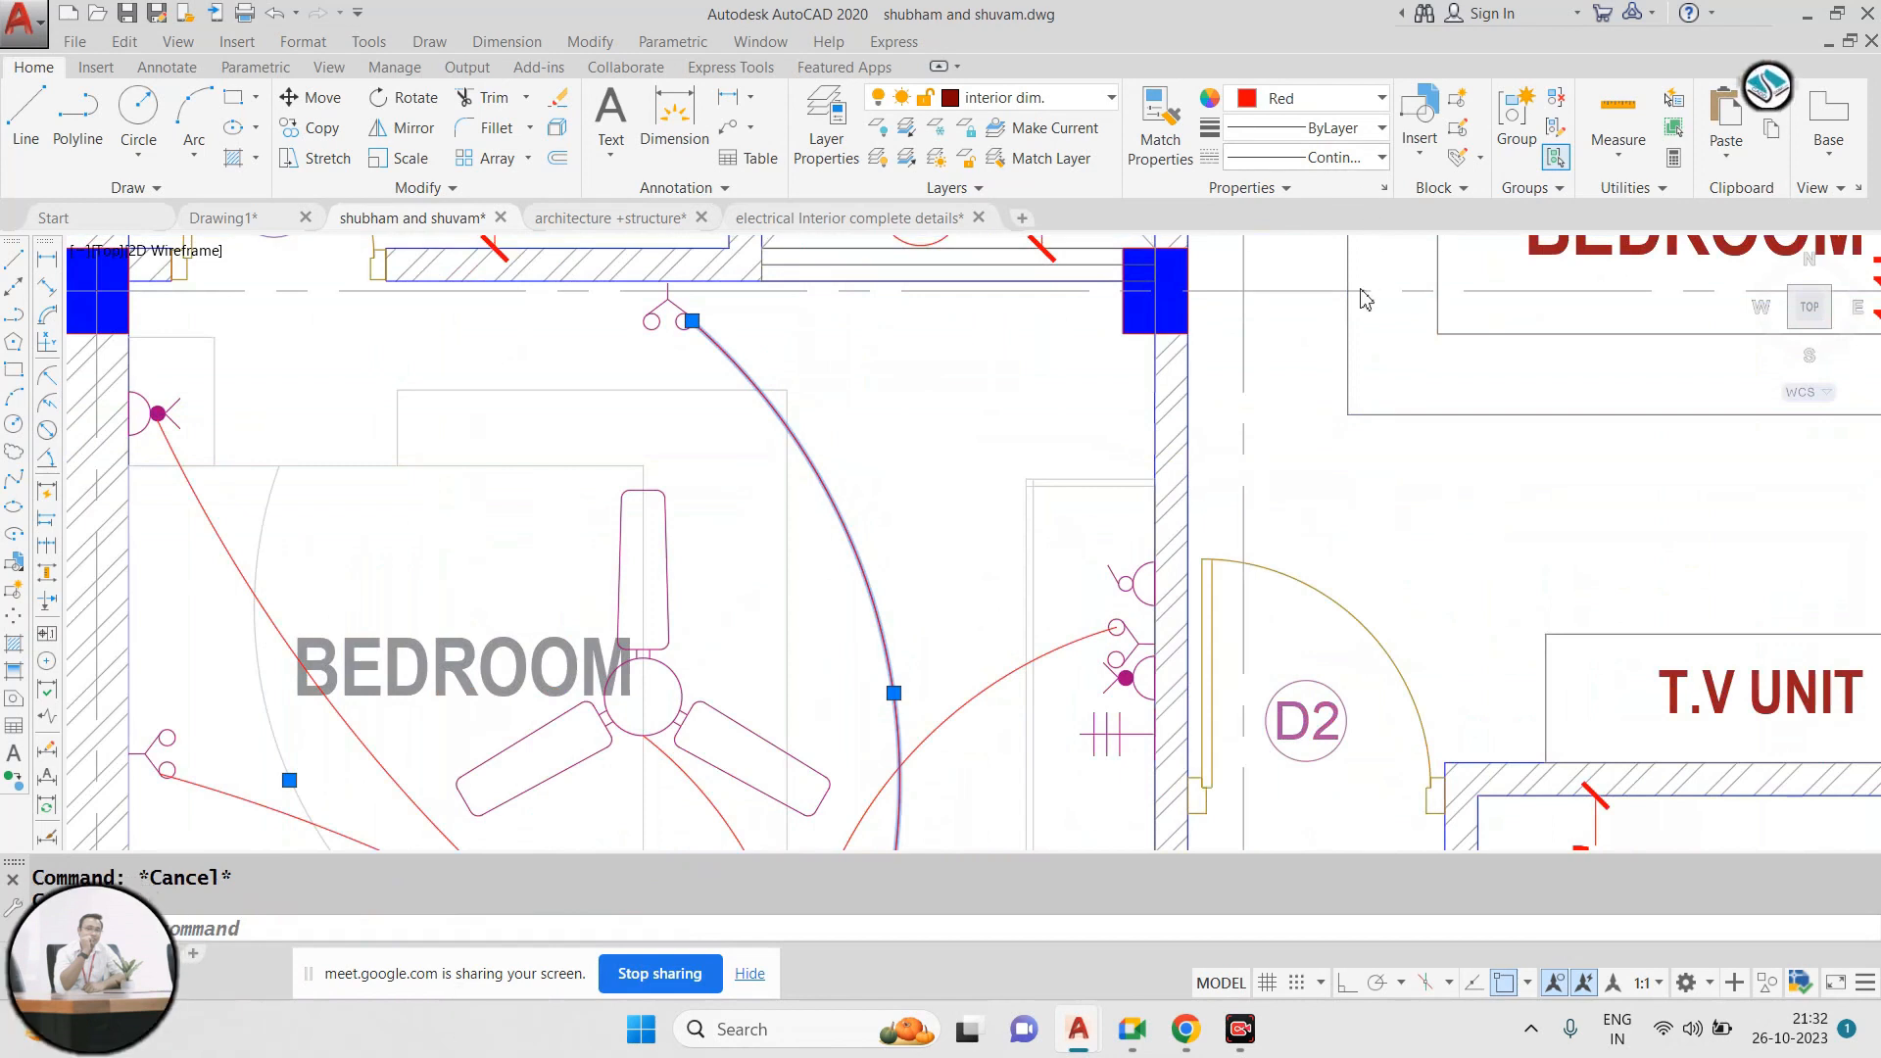
left_click(1334, 158)
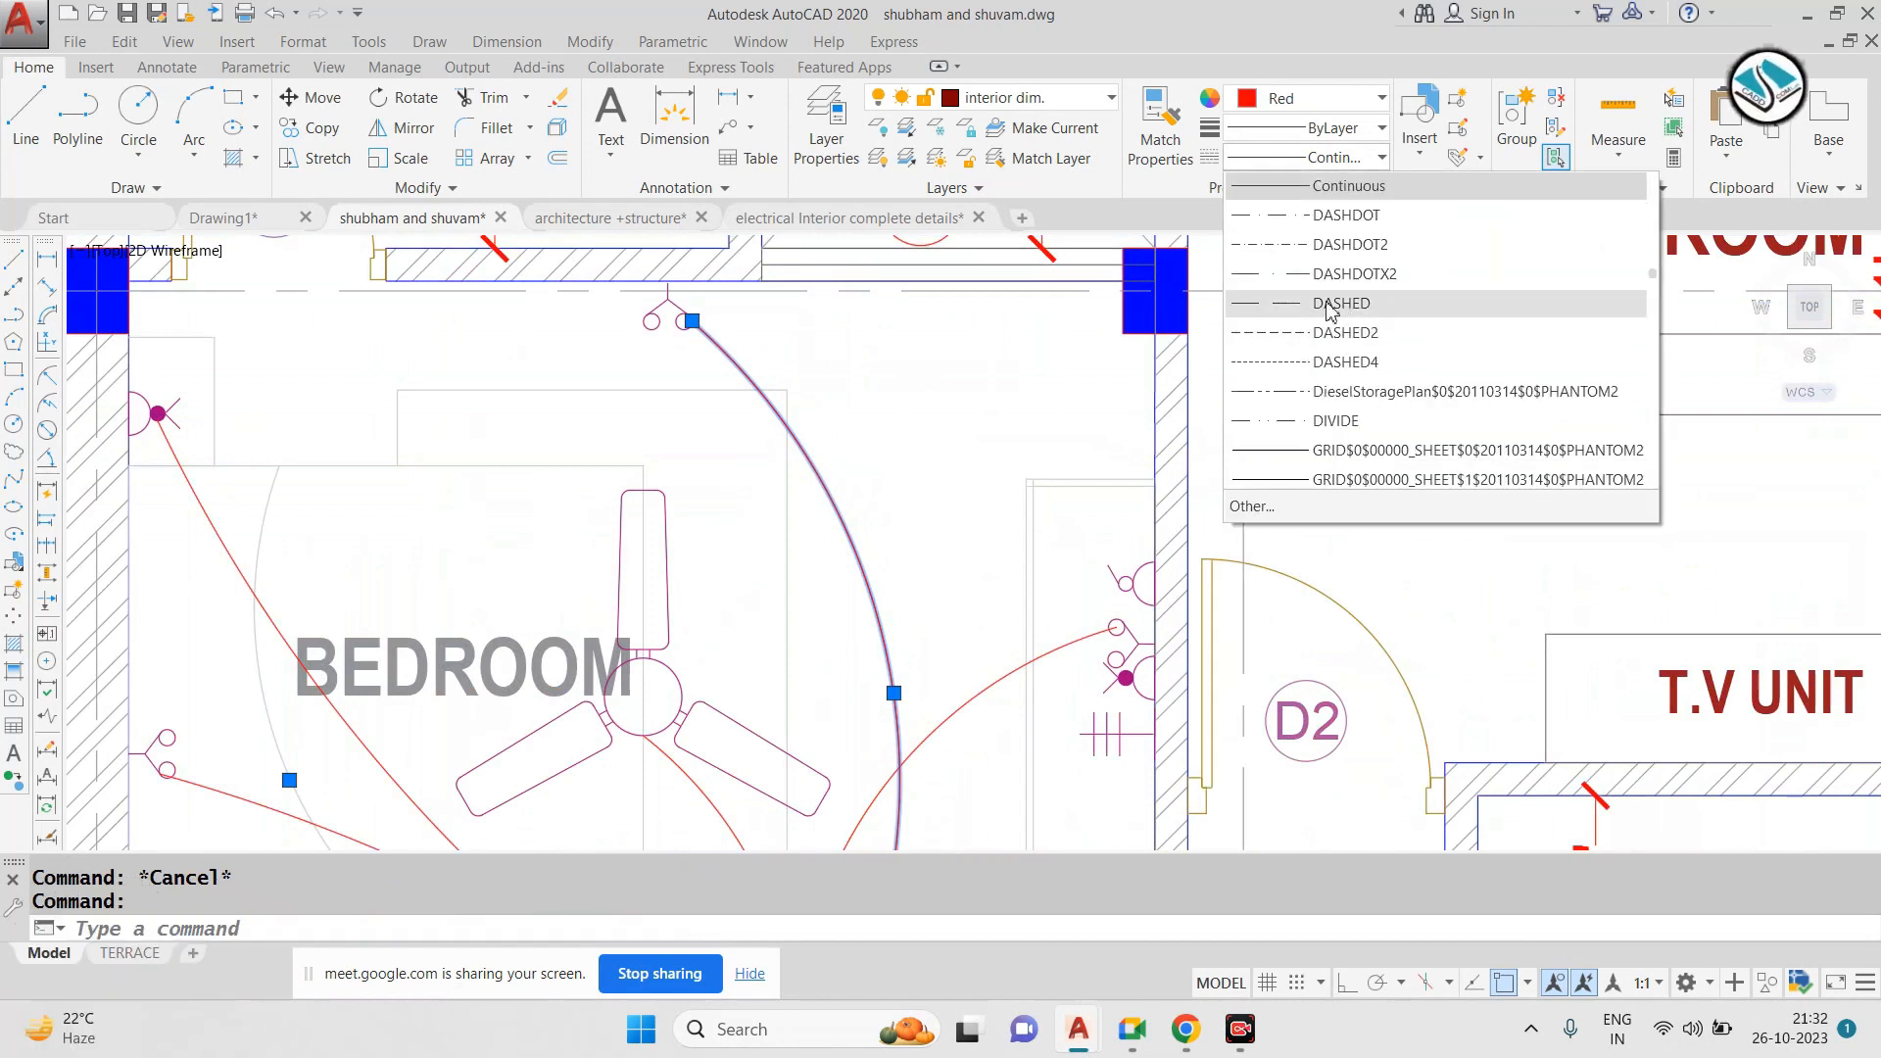
left_click(1371, 256)
type("ch")
key("Return")
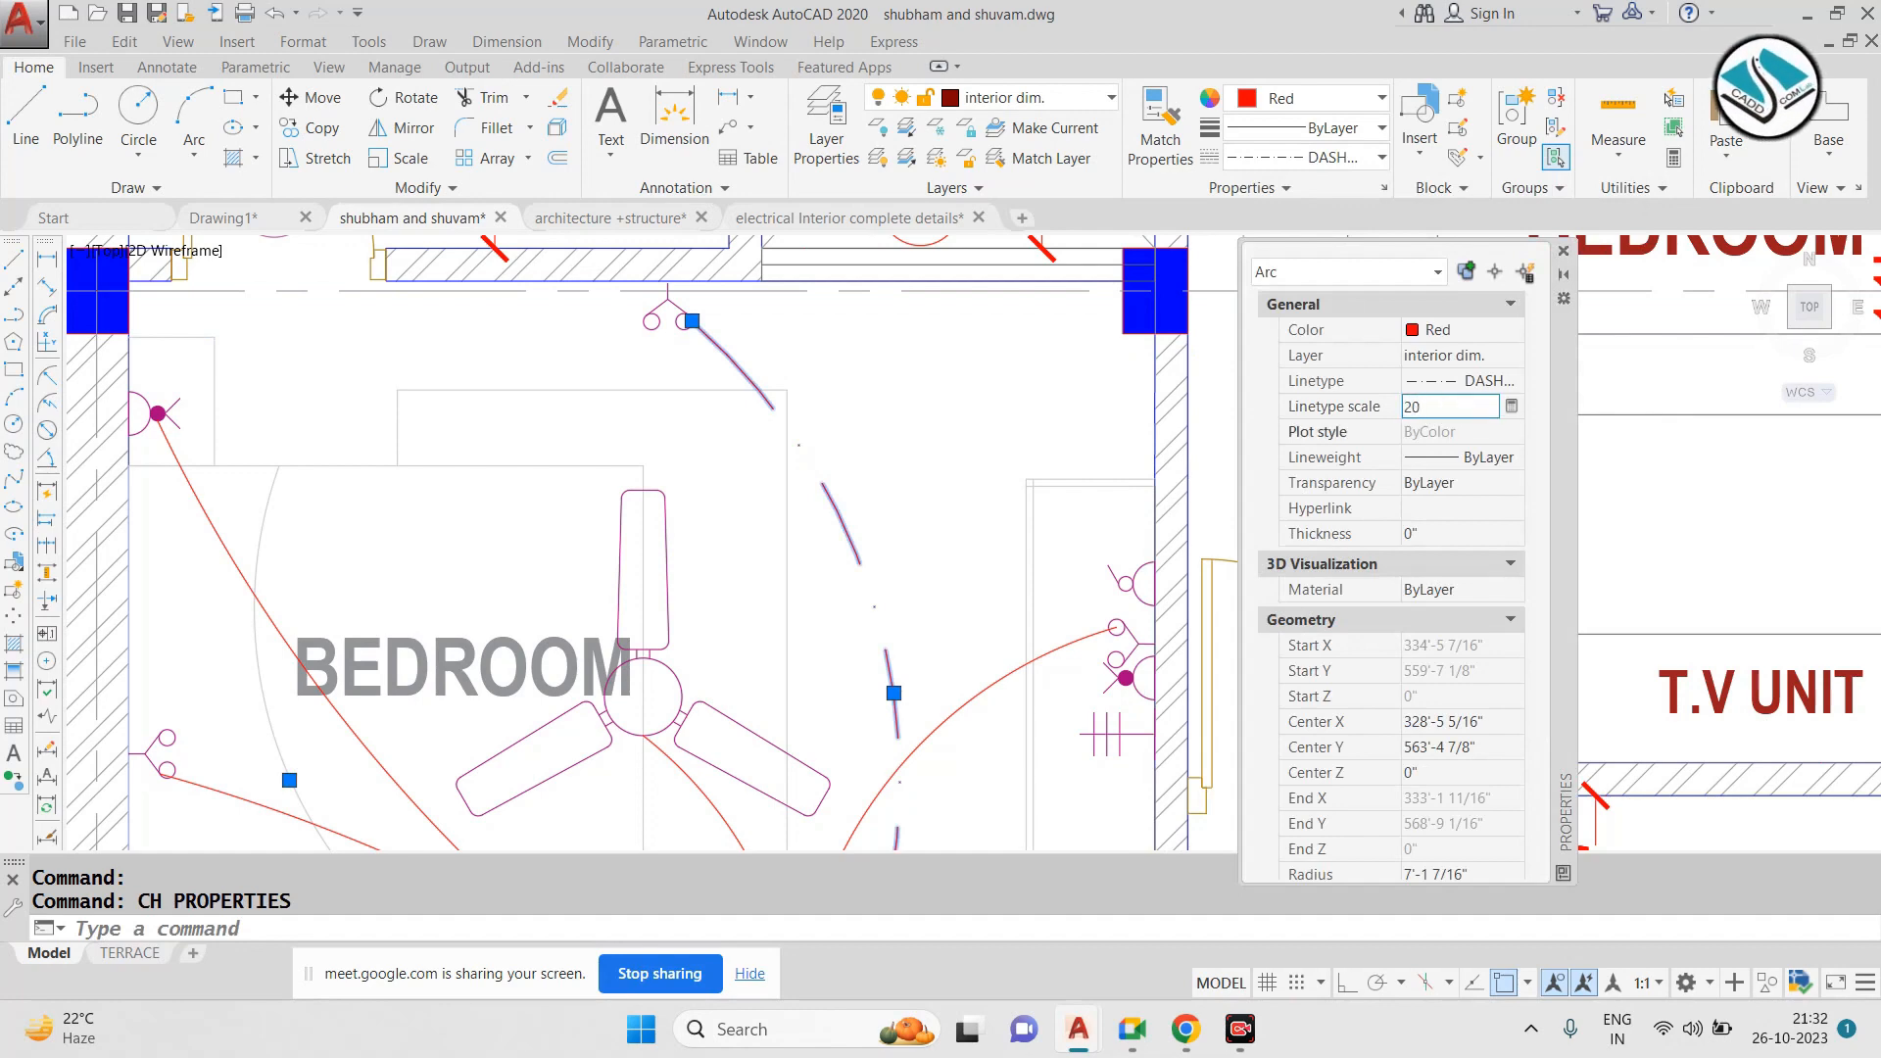
left_click(1563, 253)
key("Escape")
scroll(892, 371, "down", 5)
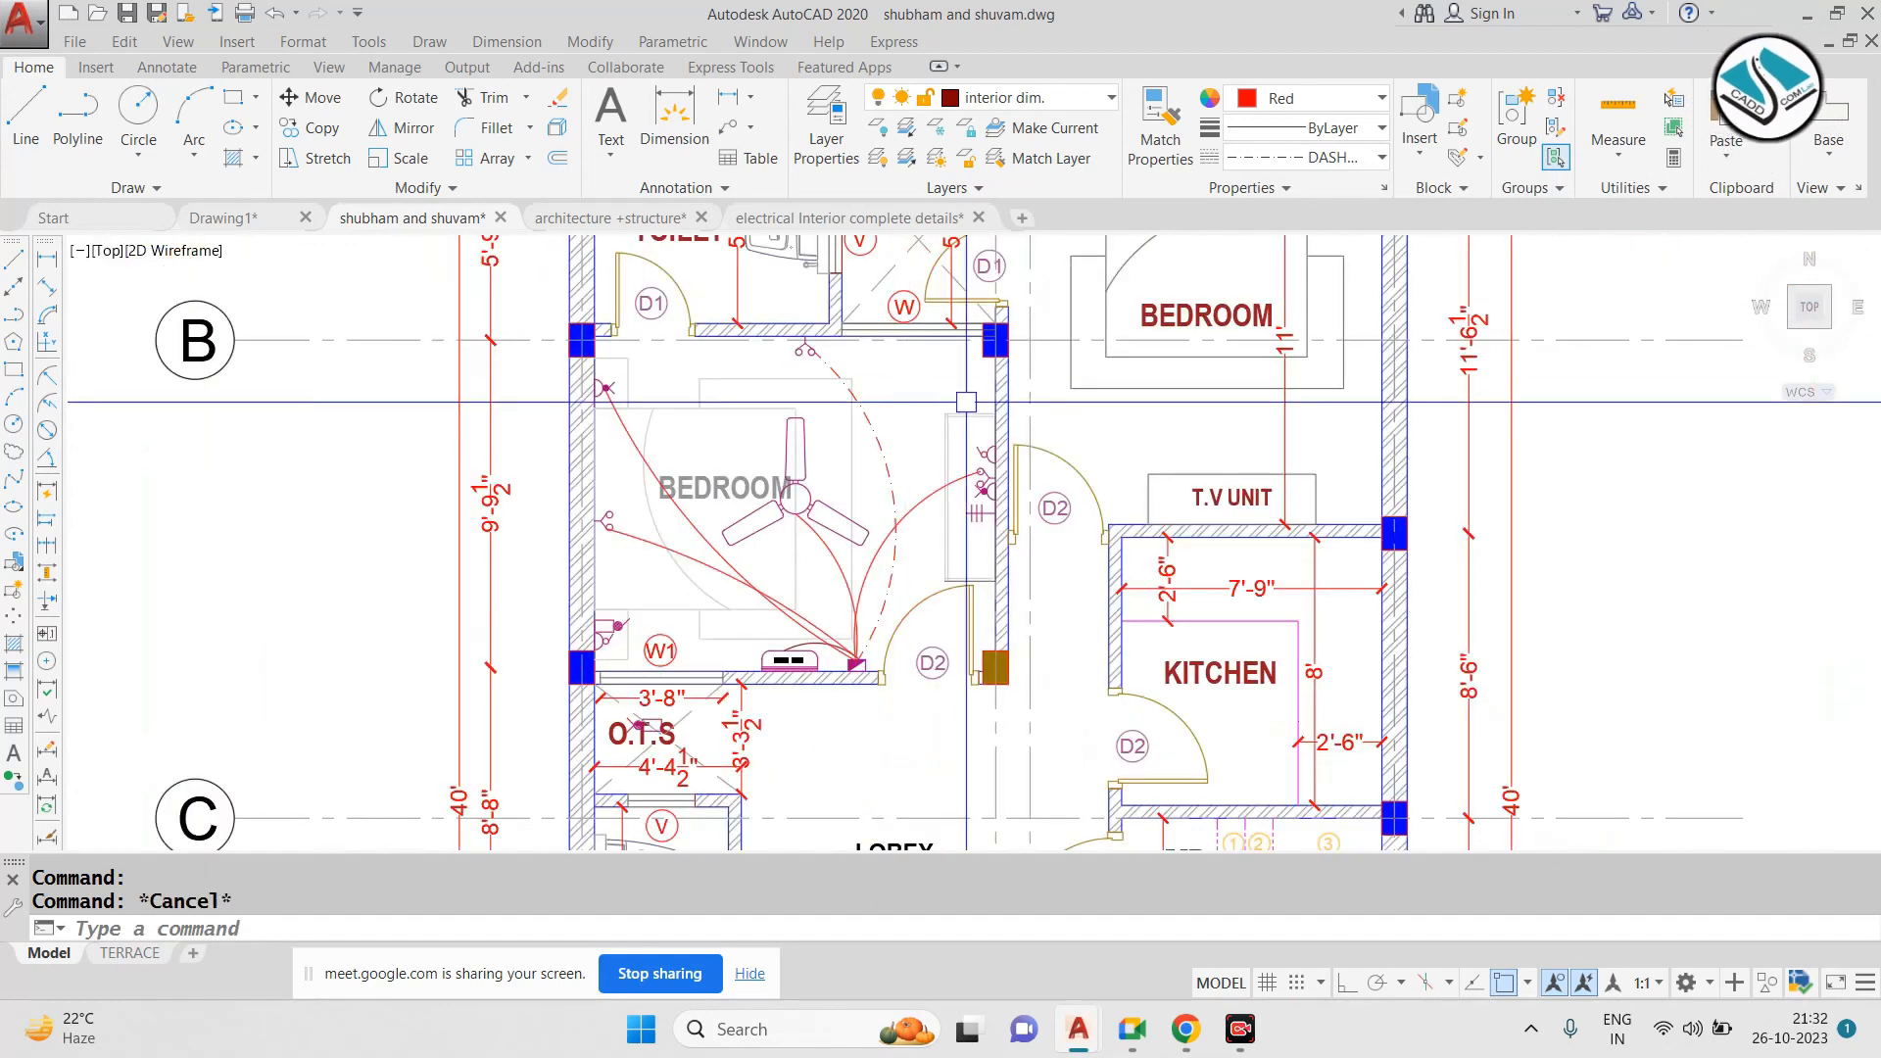
Match the dash-dot wire's properties onto the wires to the fan, right wall light, left wall light and upper bedside symbol
key("Escape")
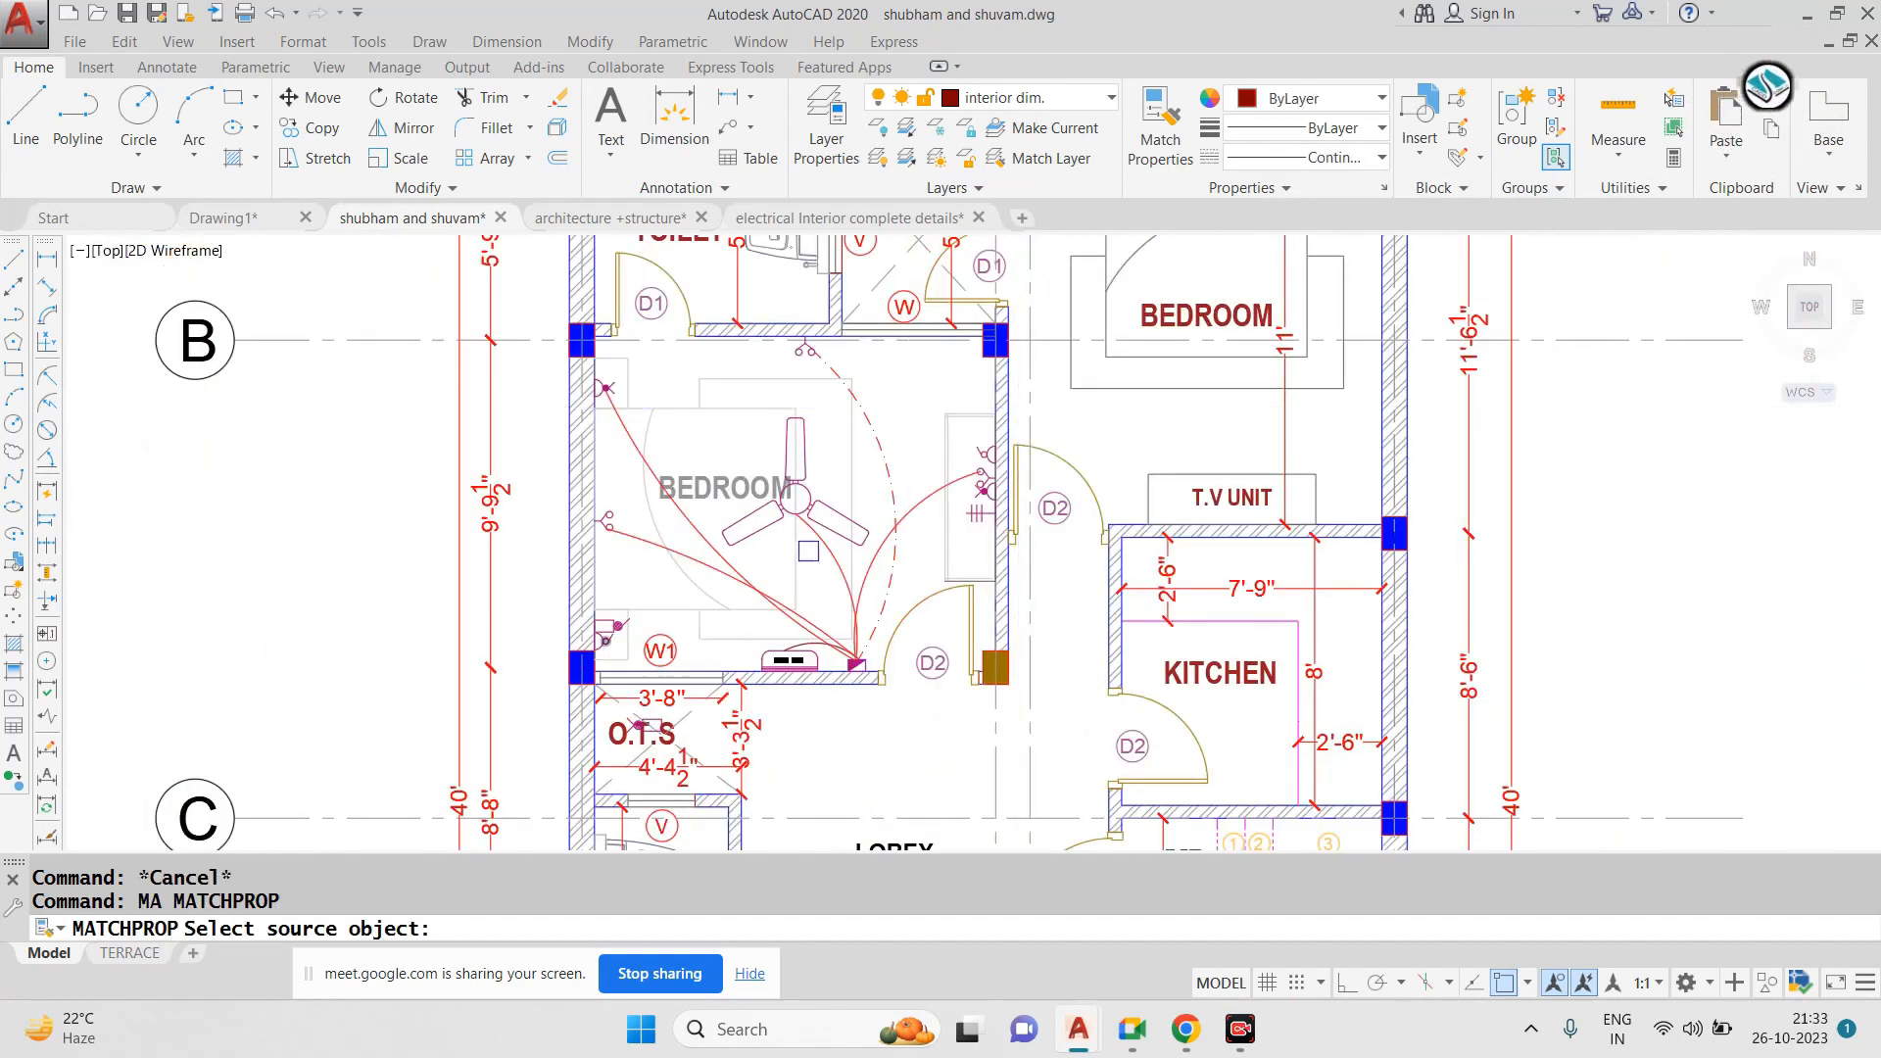
scroll(808, 551, "up", 4)
left_click(1025, 374)
left_click(1072, 440)
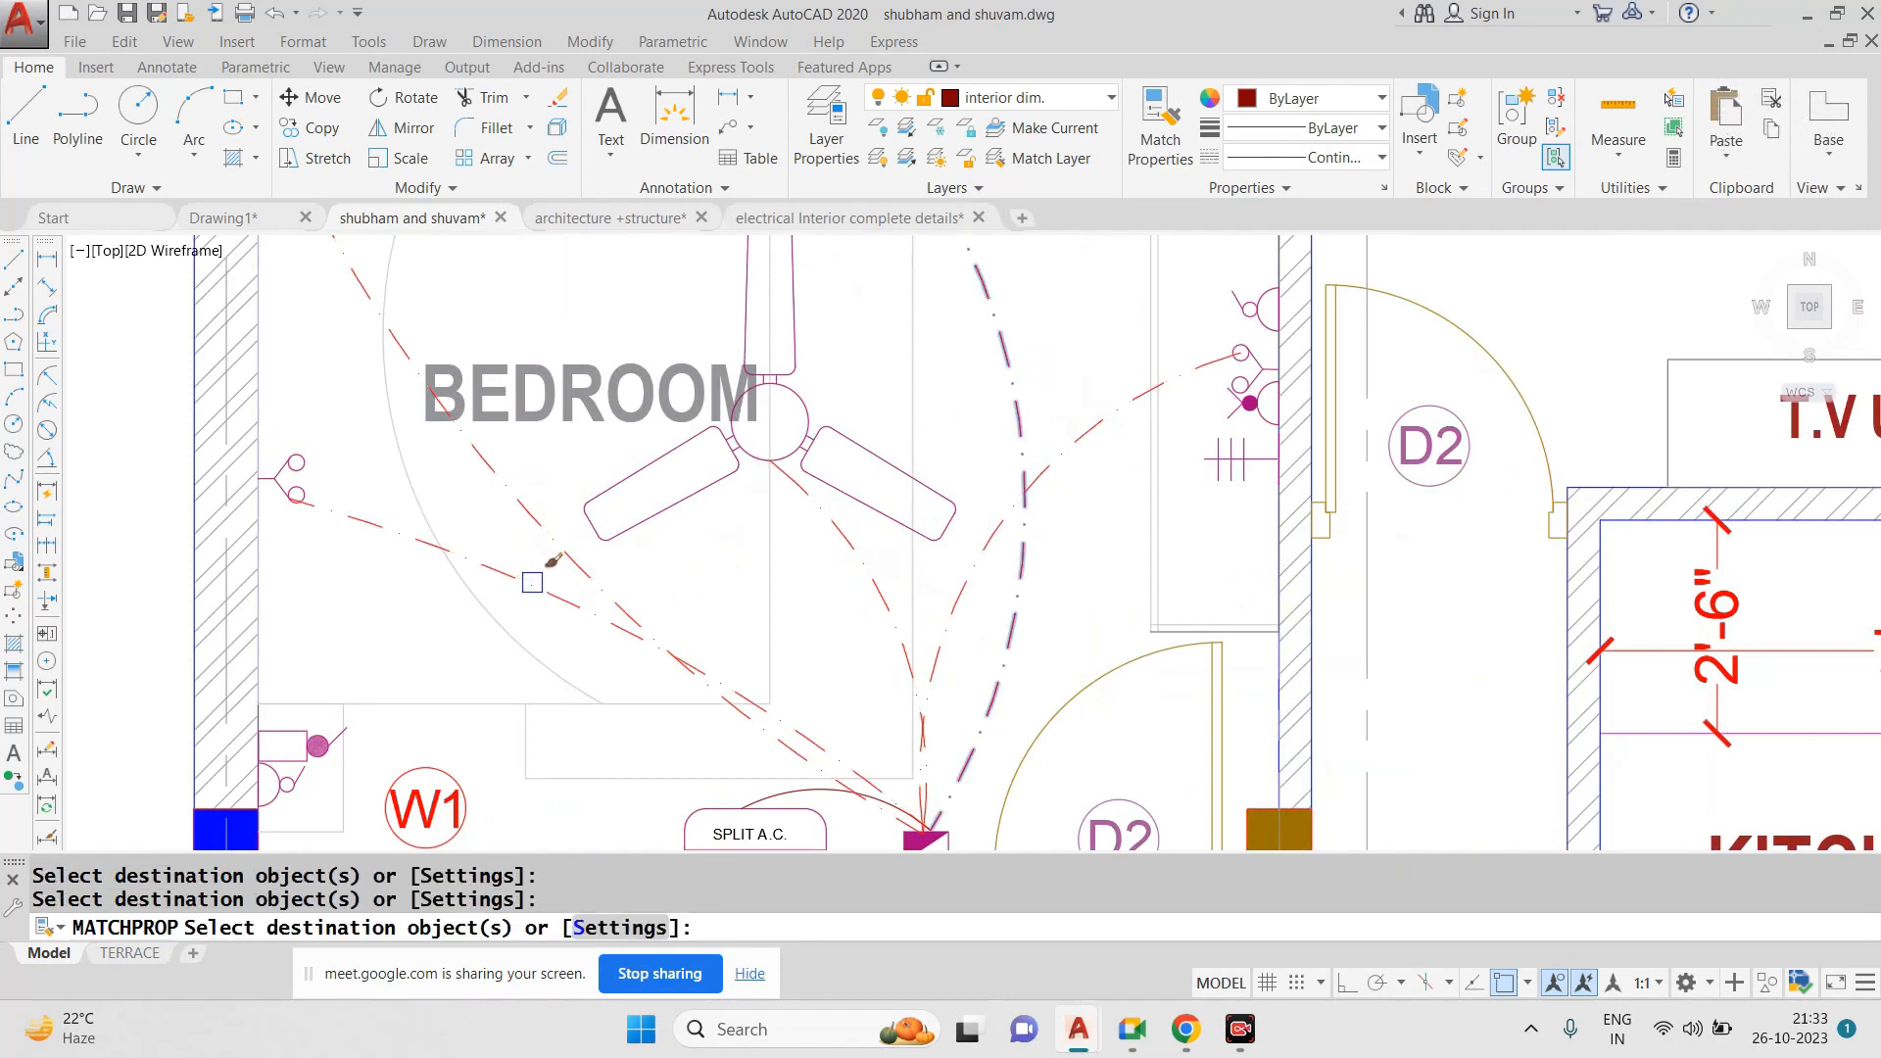
scroll(532, 582, "down", 2)
key("Escape")
scroll(1109, 484, "down", 4)
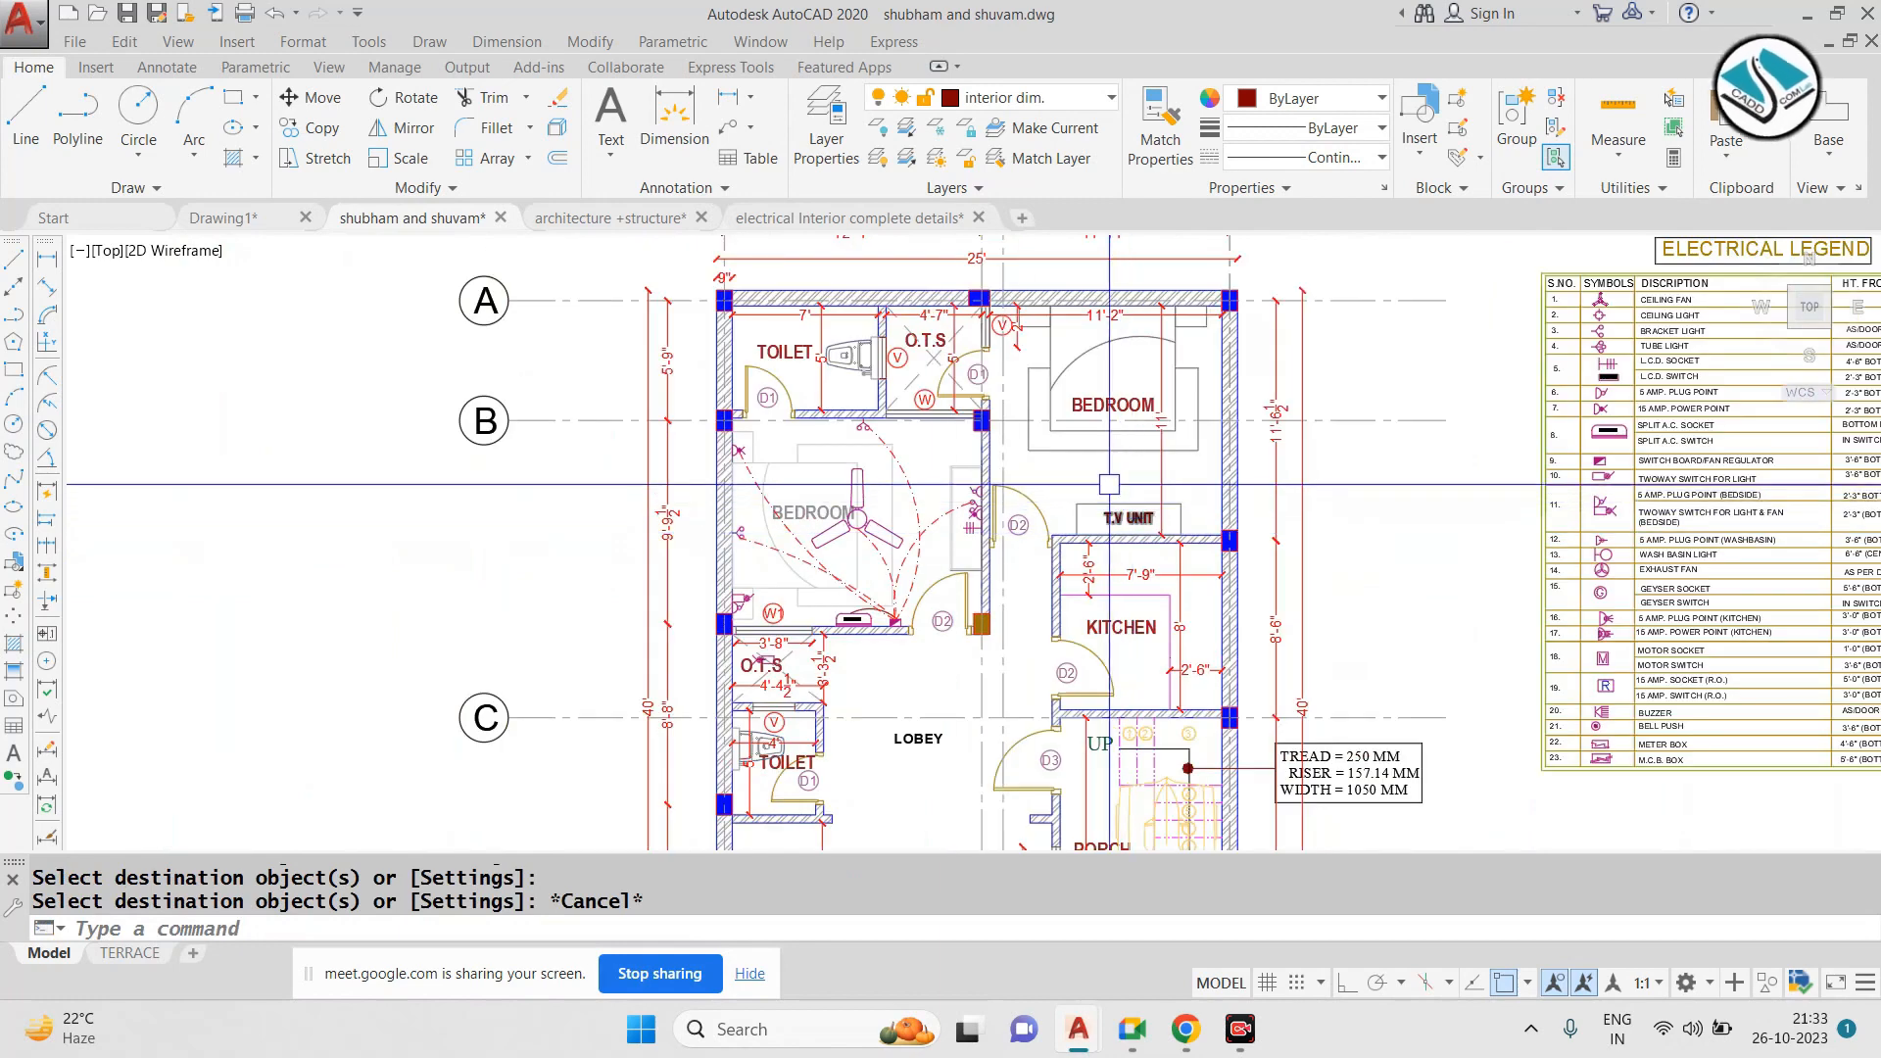
Undo the property matching on the bedroom wires and the dash-dot linetype and scale change on the upper wall light's wire
scroll(954, 536, "up", 4)
scroll(948, 546, "down", 2)
key("Return")
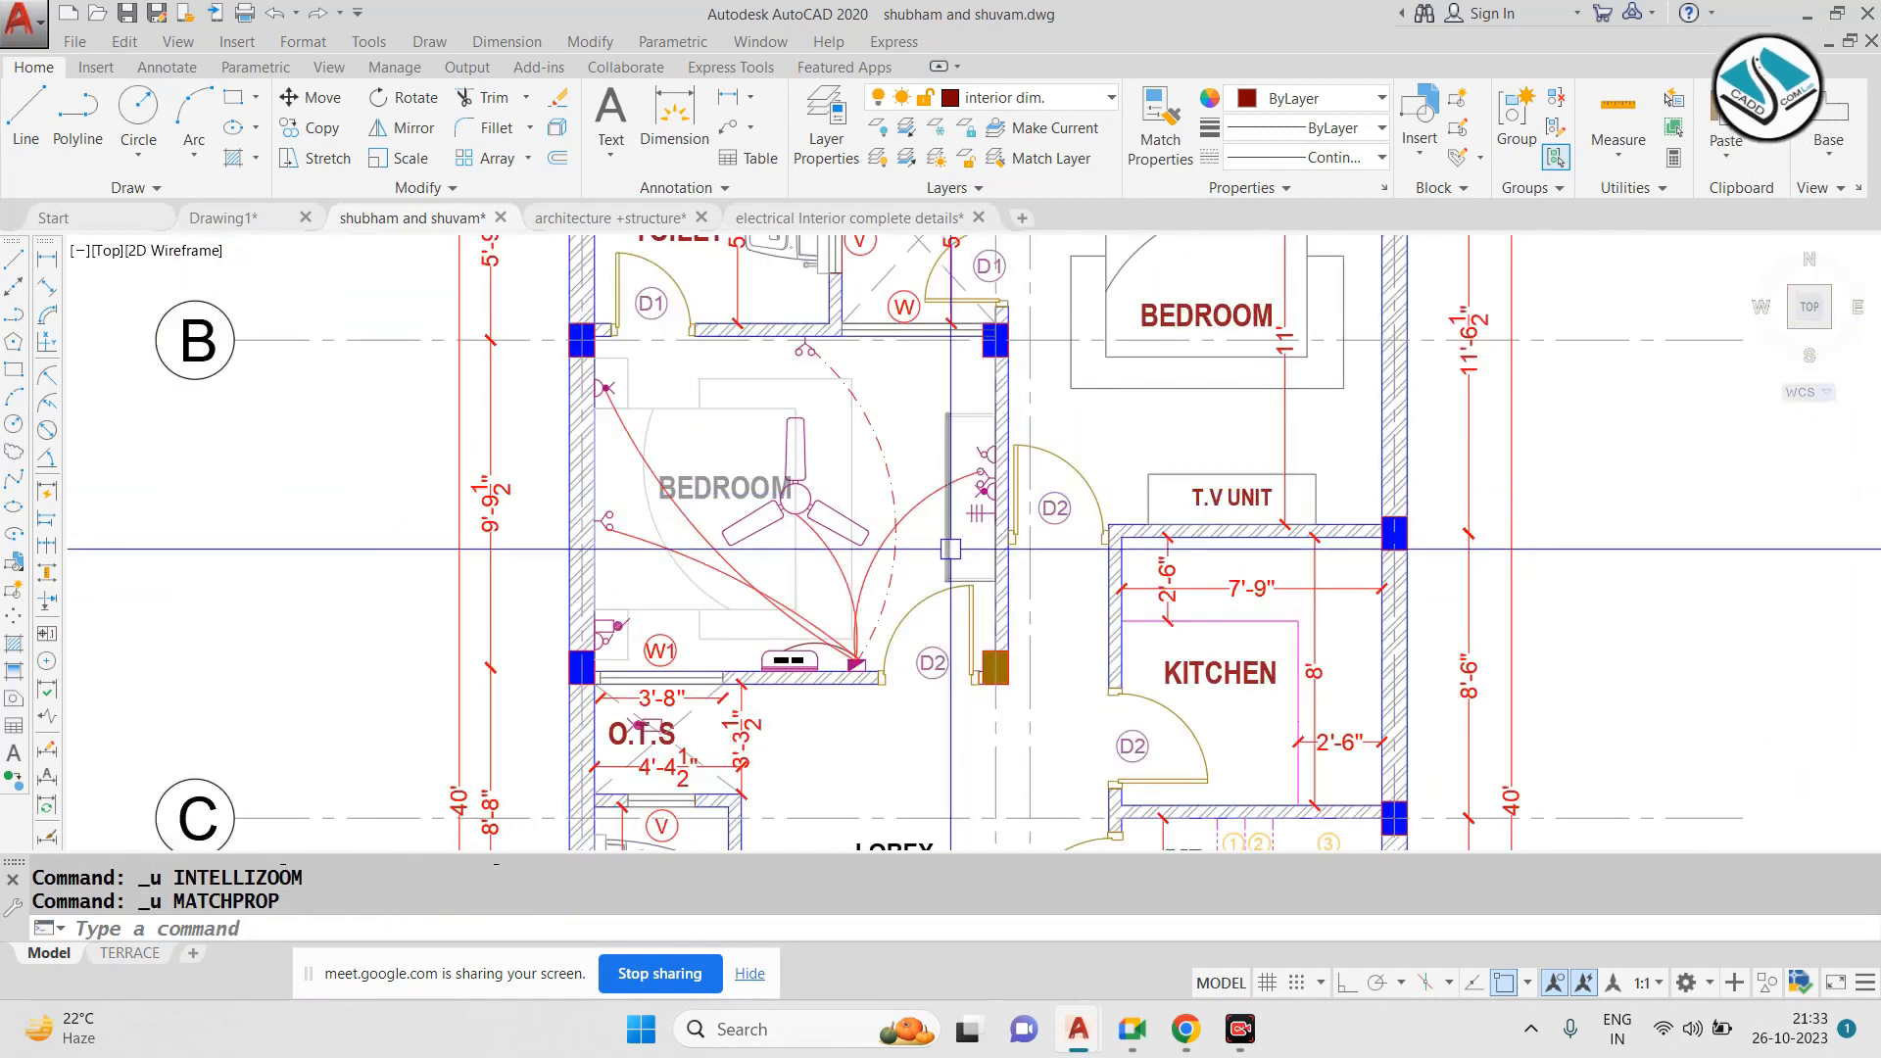
scroll(980, 534, "up", 4)
scroll(992, 520, "down", 2)
scroll(992, 520, "up", 2)
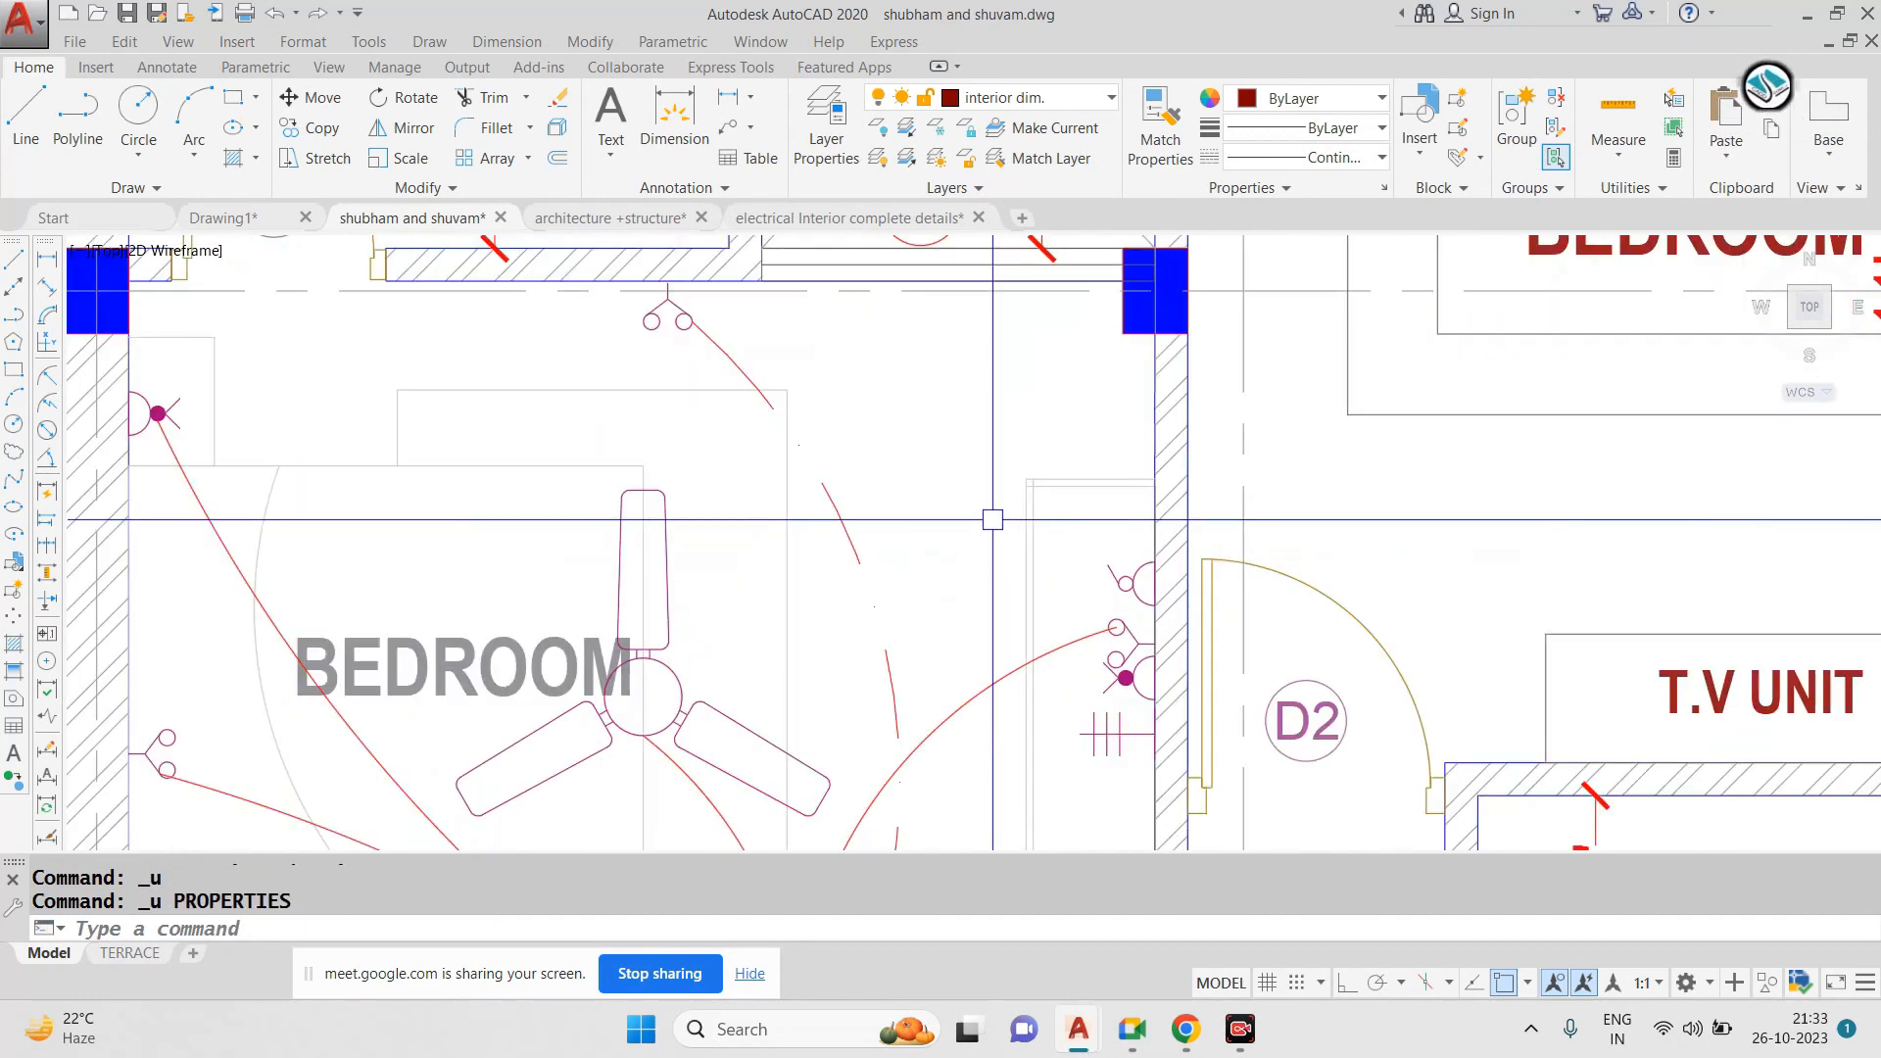
scroll(992, 519, "down", 6)
key("Escape")
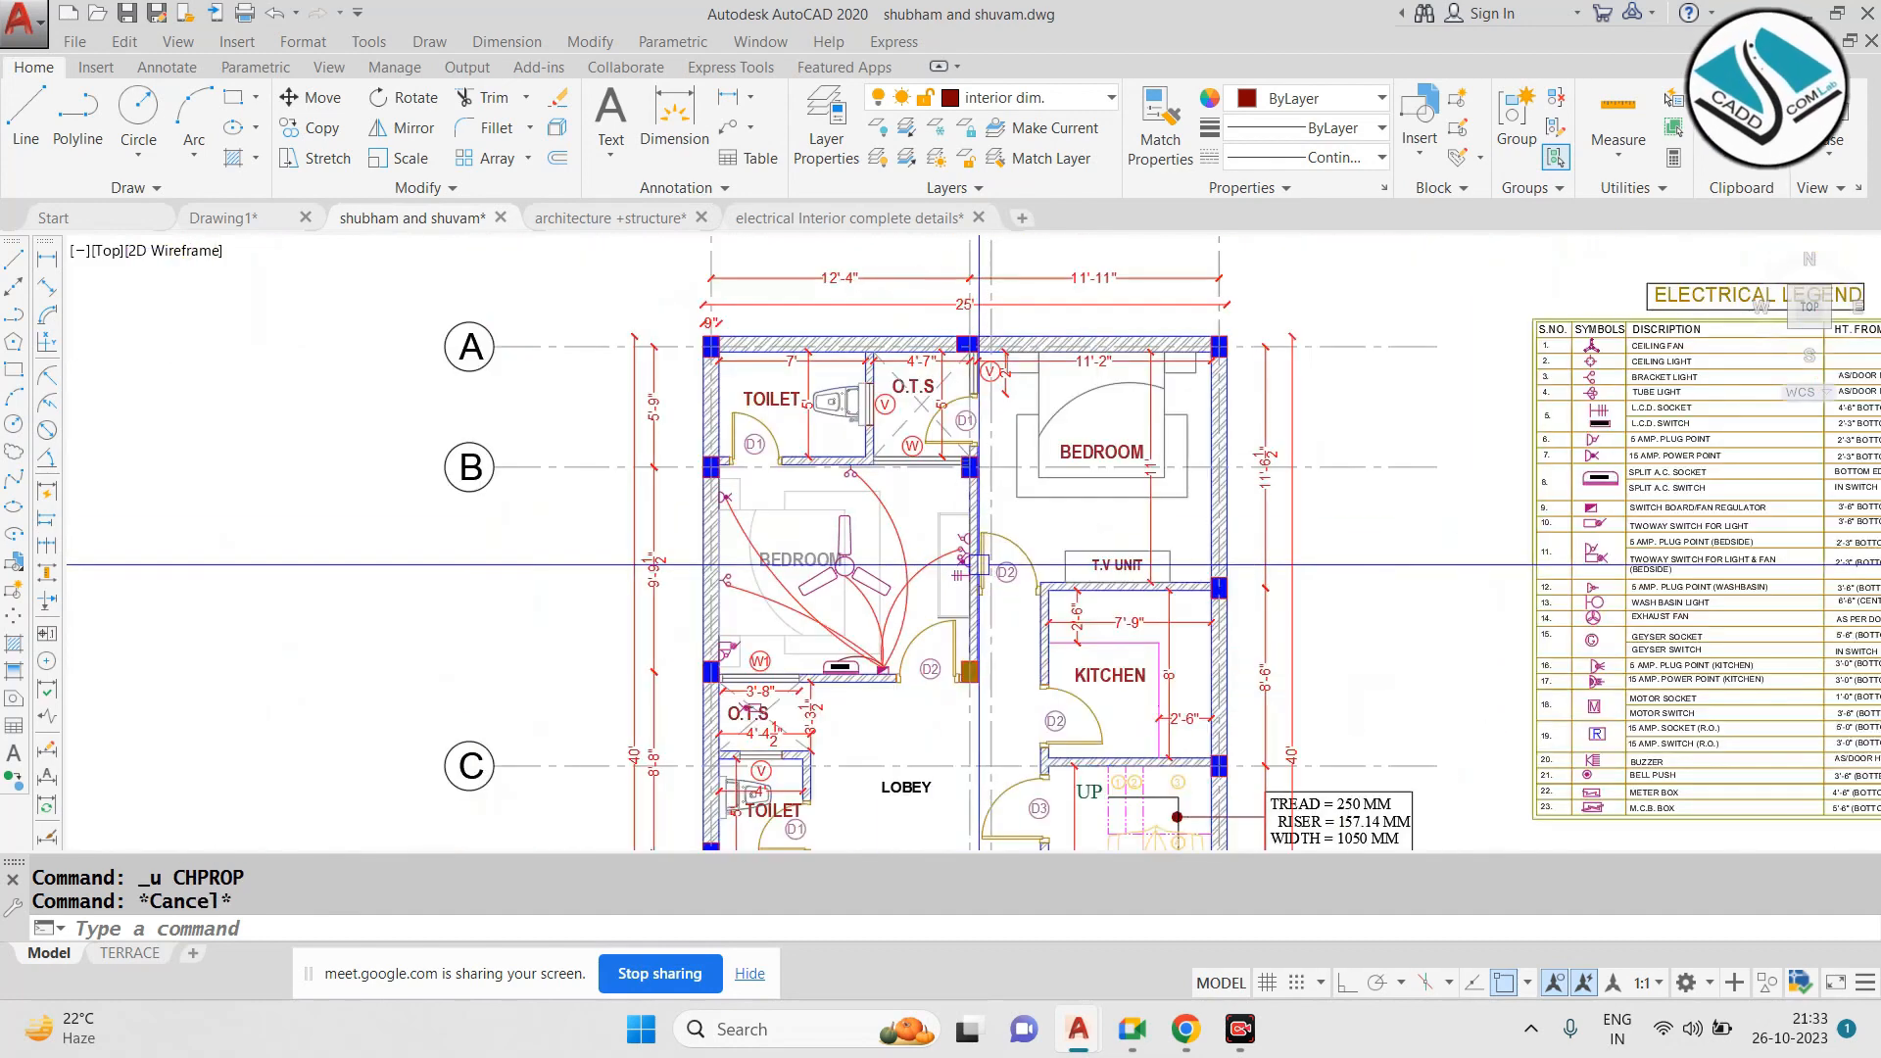
Examine the dining room's wall lights, plug points, LCD socket and switch board wiring in the reference electrical plan
scroll(1117, 561, "down", 4)
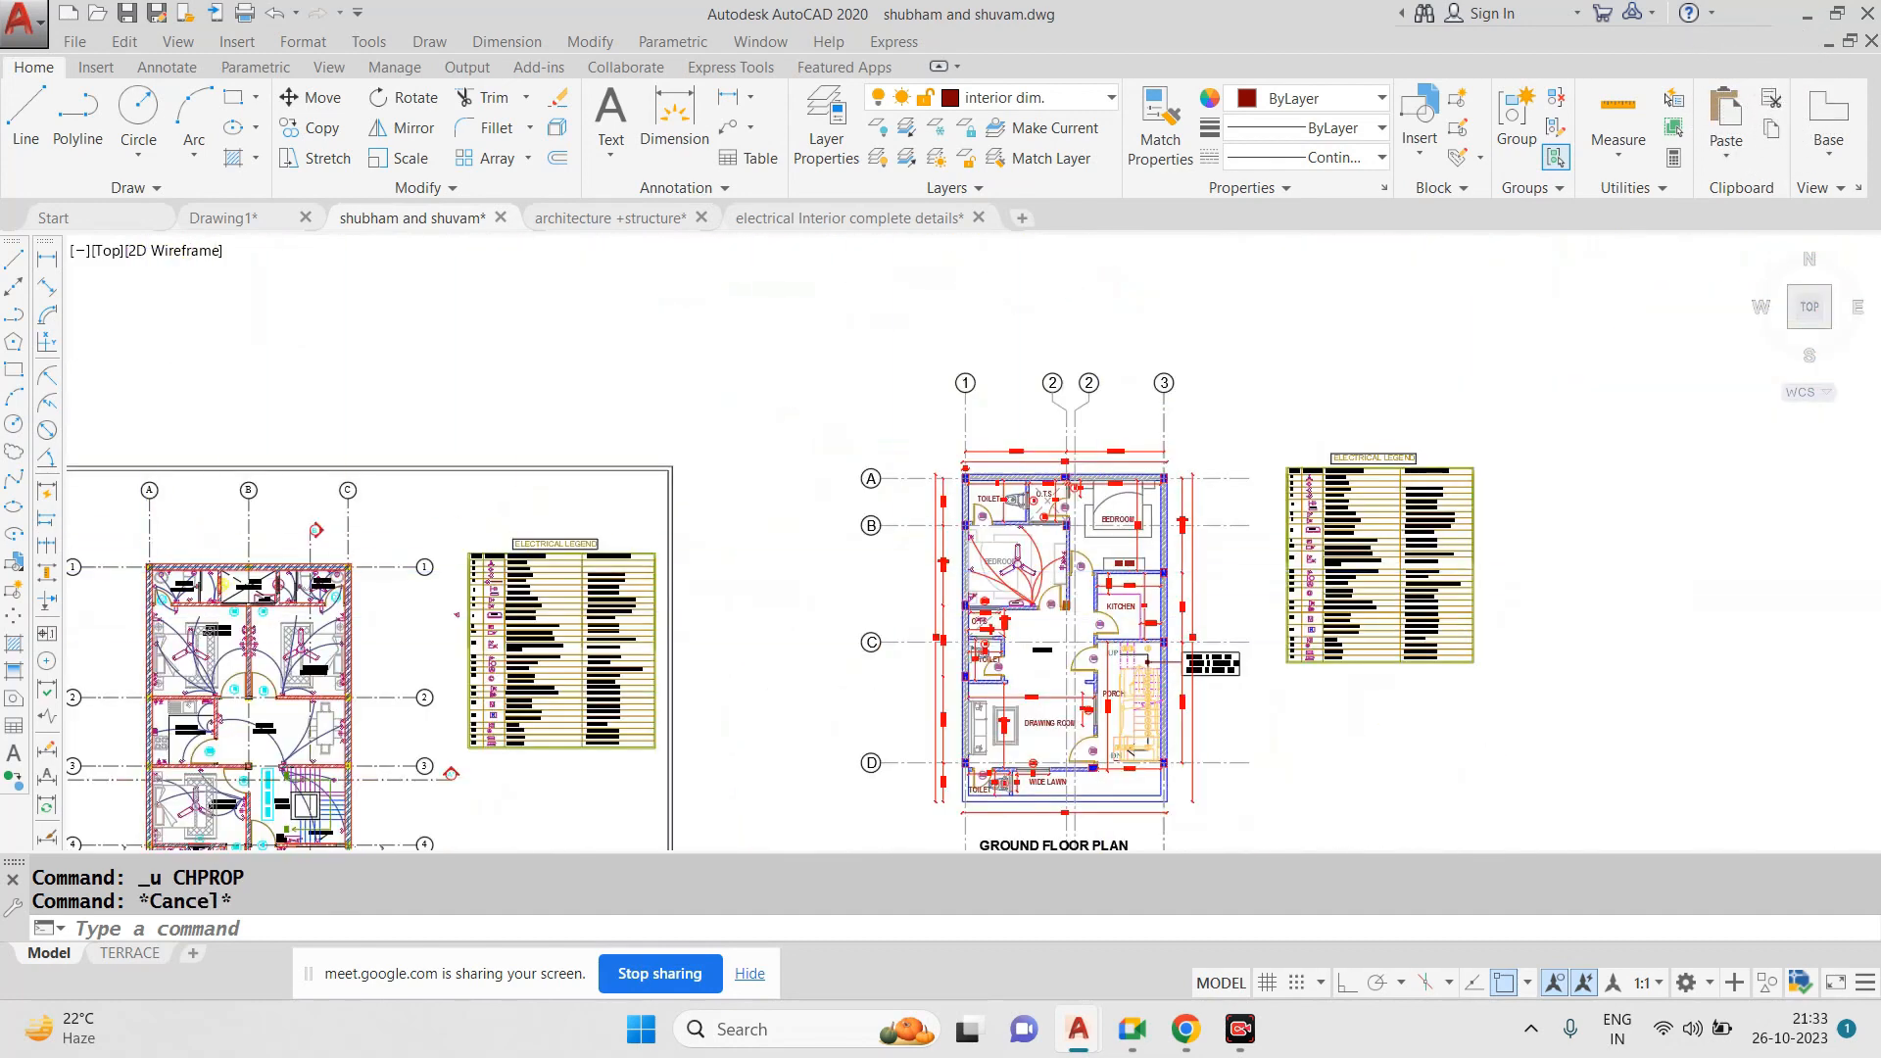
scroll(266, 633, "up", 7)
middle_click_drag(487, 586, 819, 637)
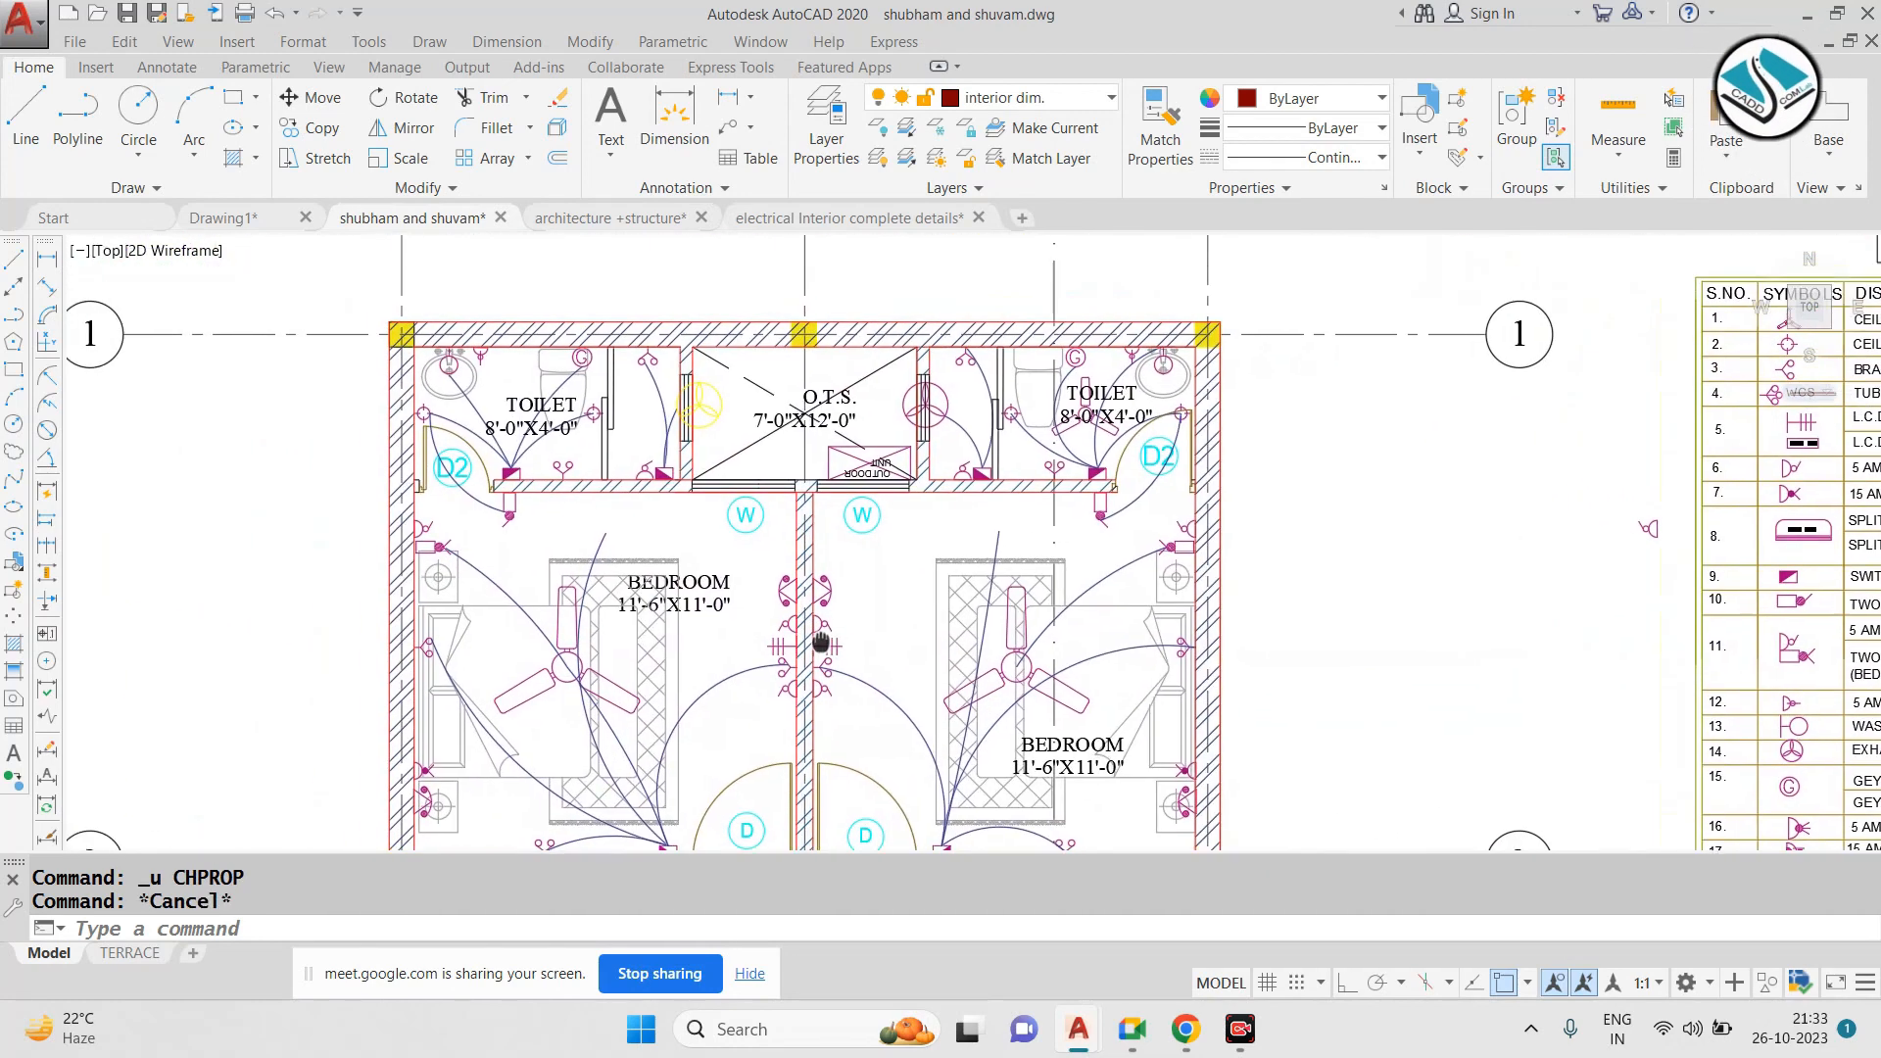
scroll(782, 562, "up", 2)
scroll(641, 435, "down", 2)
middle_click_drag(780, 698, 698, 340)
scroll(858, 629, "up", 2)
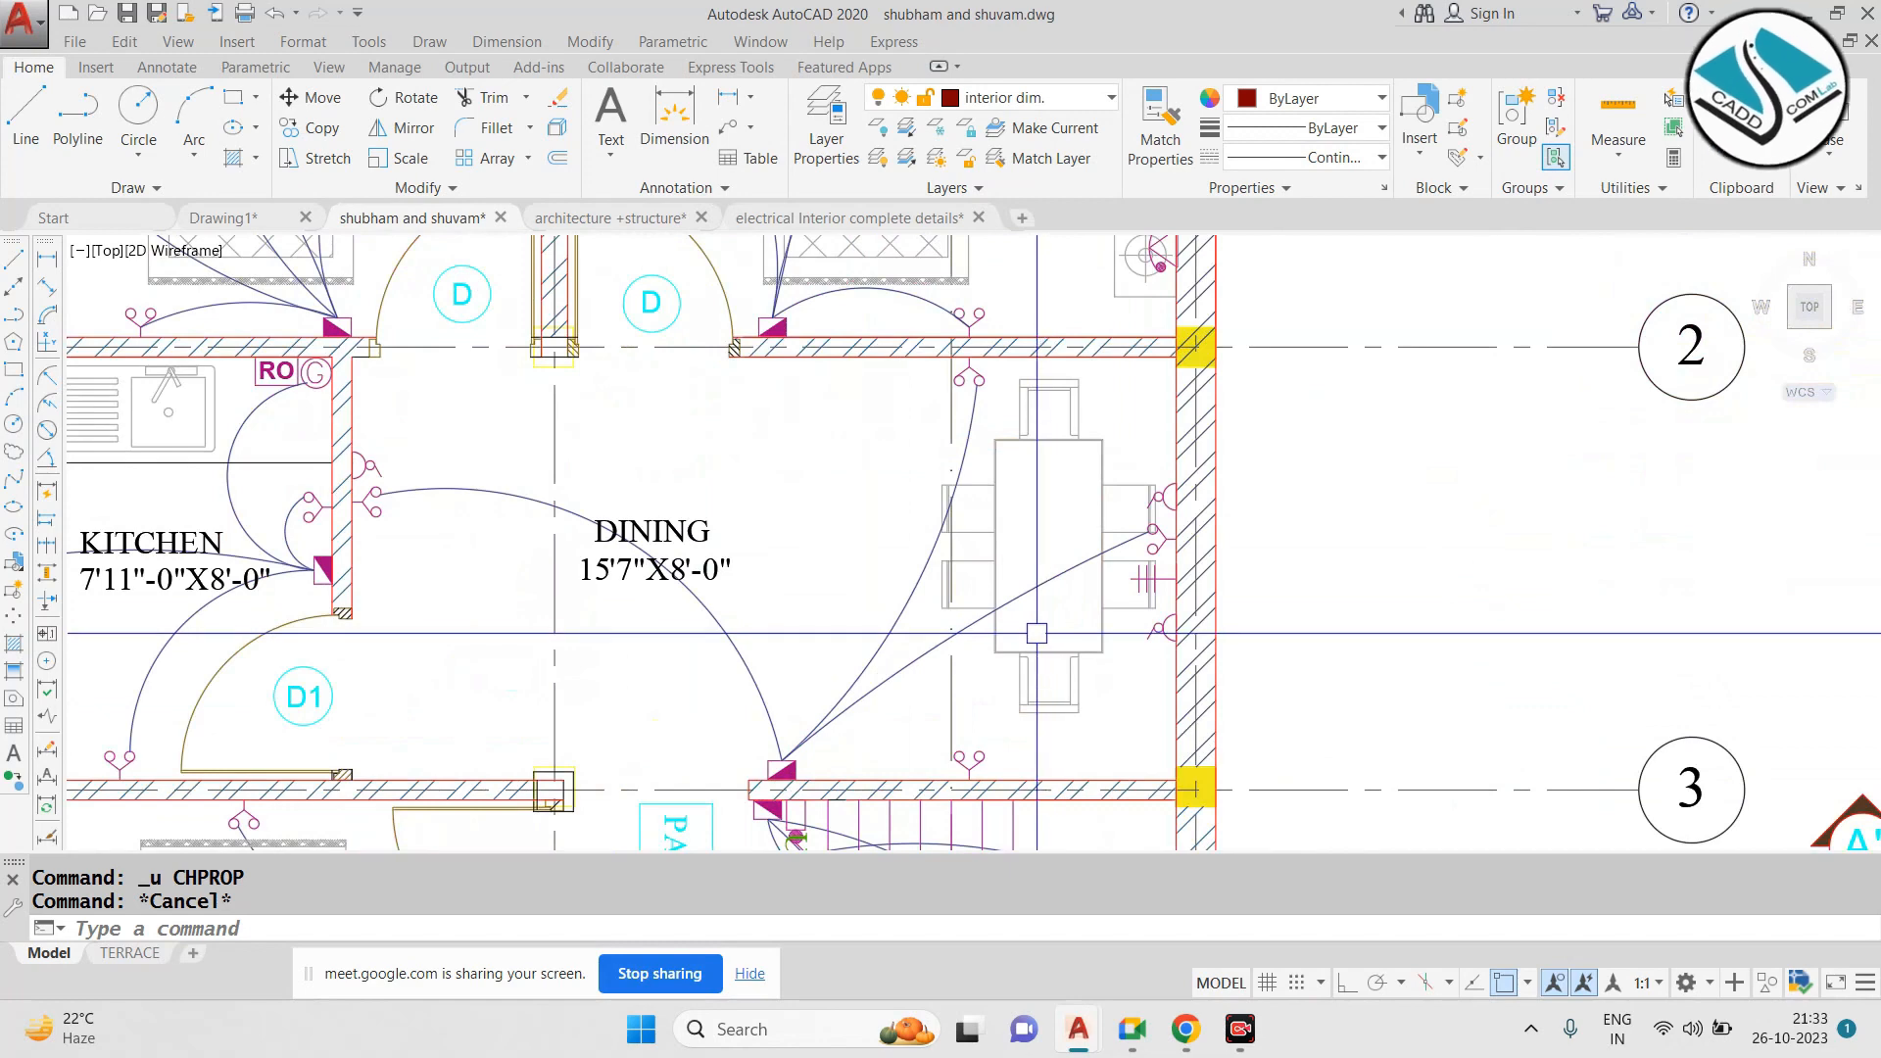
scroll(993, 519, "up", 3)
key("Escape")
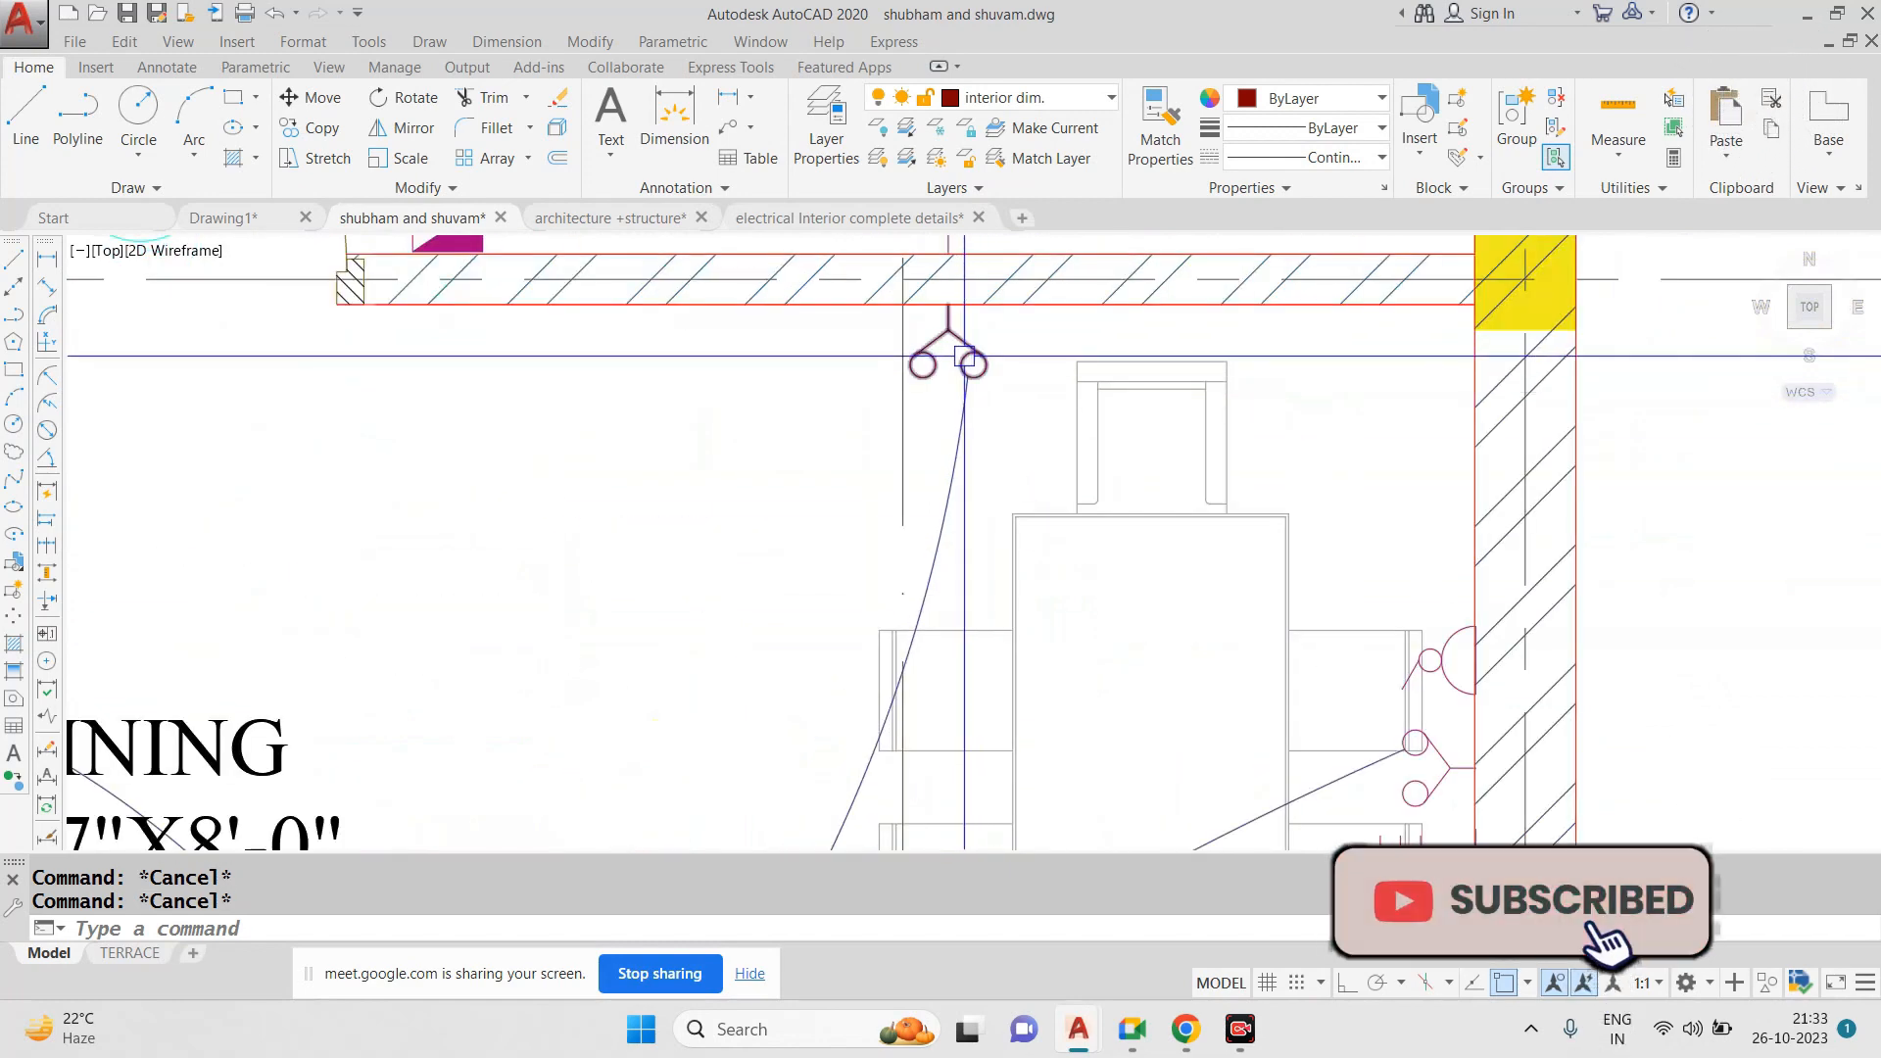
scroll(1209, 585, "down", 1)
middle_click_drag(1202, 620, 1101, 519)
scroll(1116, 521, "down", 2)
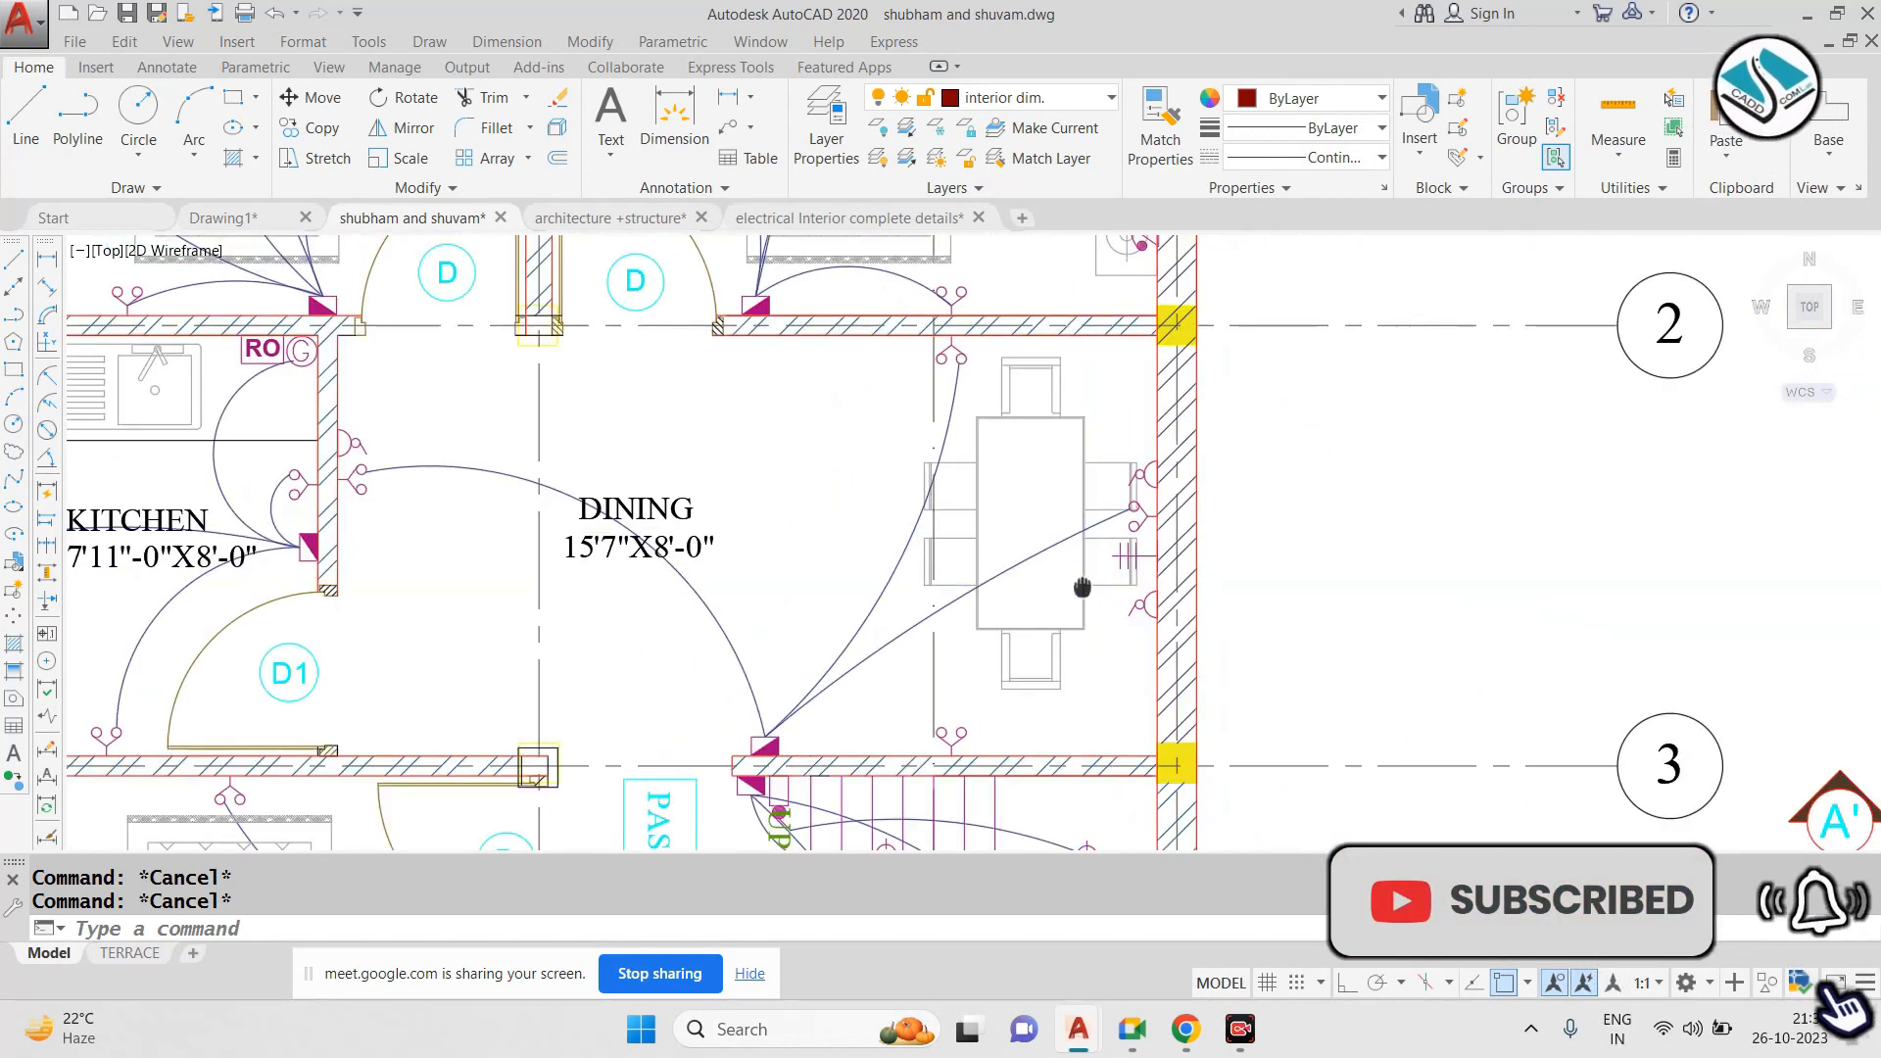
scroll(1132, 480, "up", 2)
scroll(1150, 436, "down", 2)
scroll(1151, 431, "up", 2)
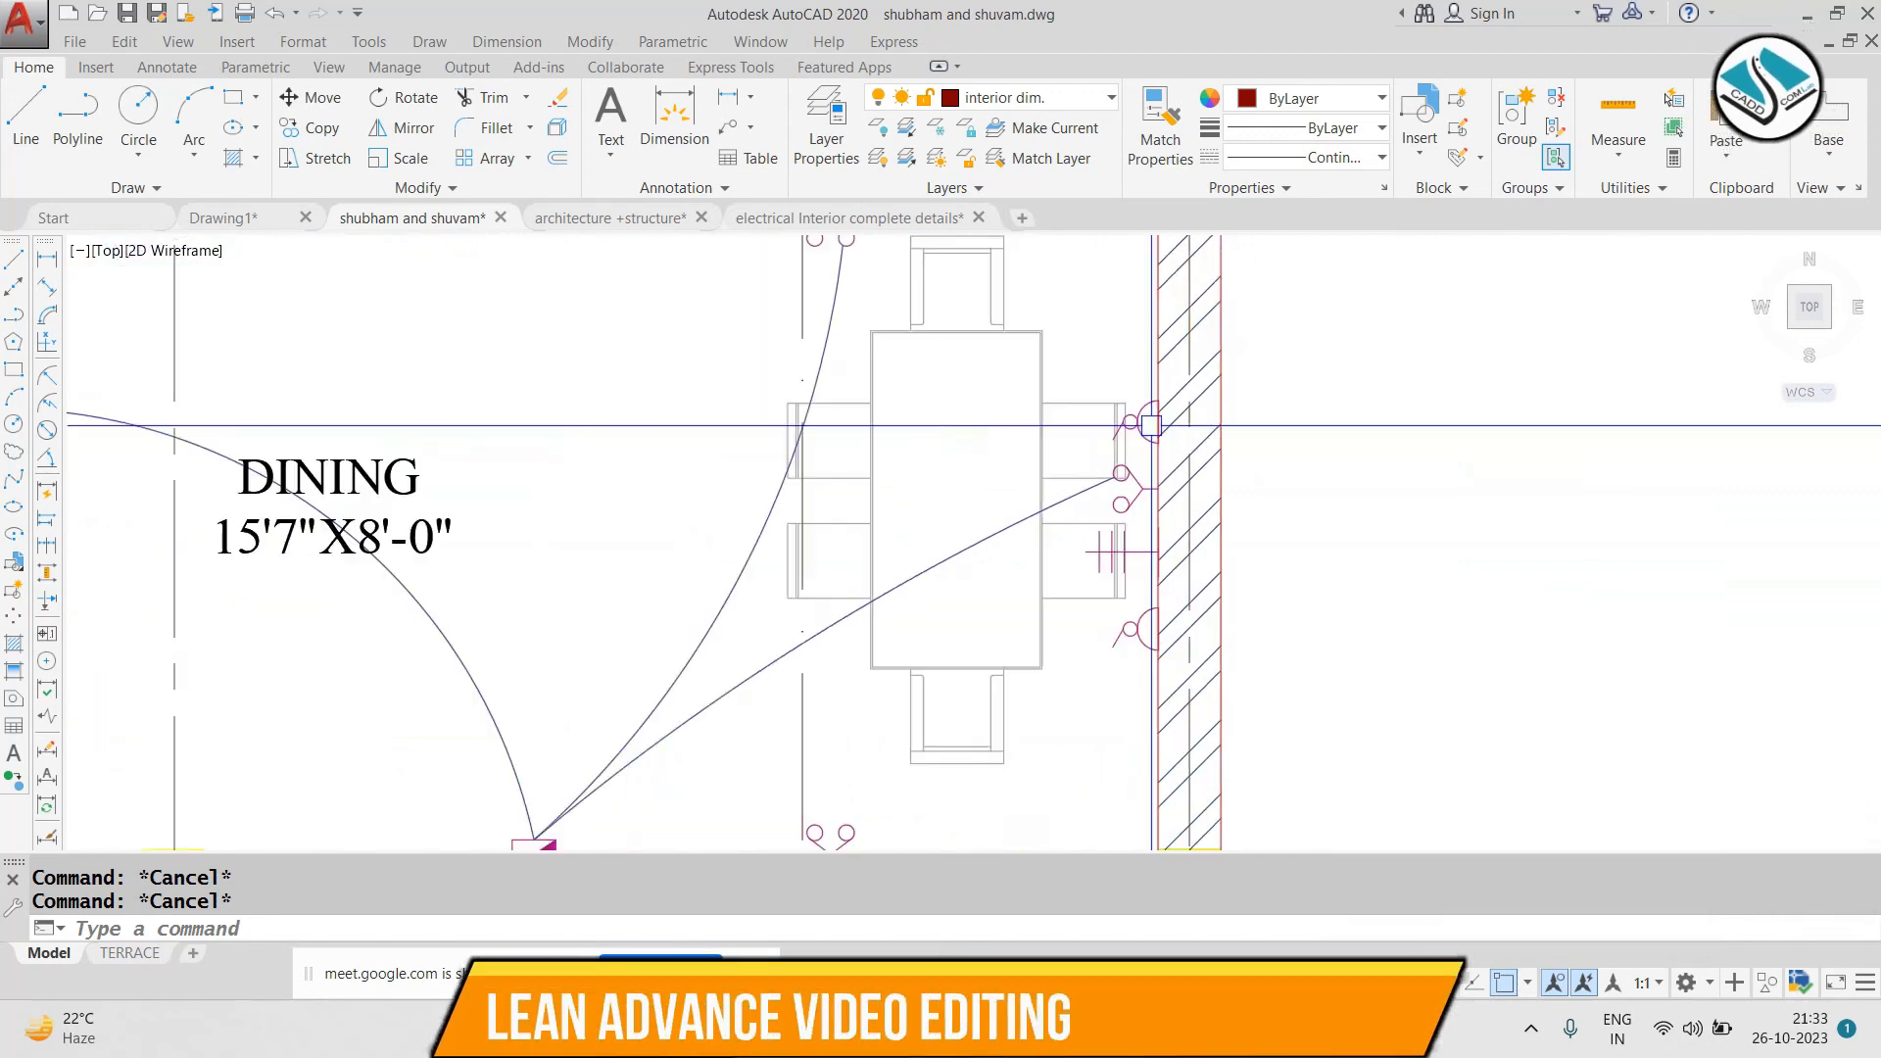
scroll(1150, 425, "down", 2)
Check the plug point and power point symbols in the reference plan's electrical legend
middle_click_drag(947, 552, 373, 696)
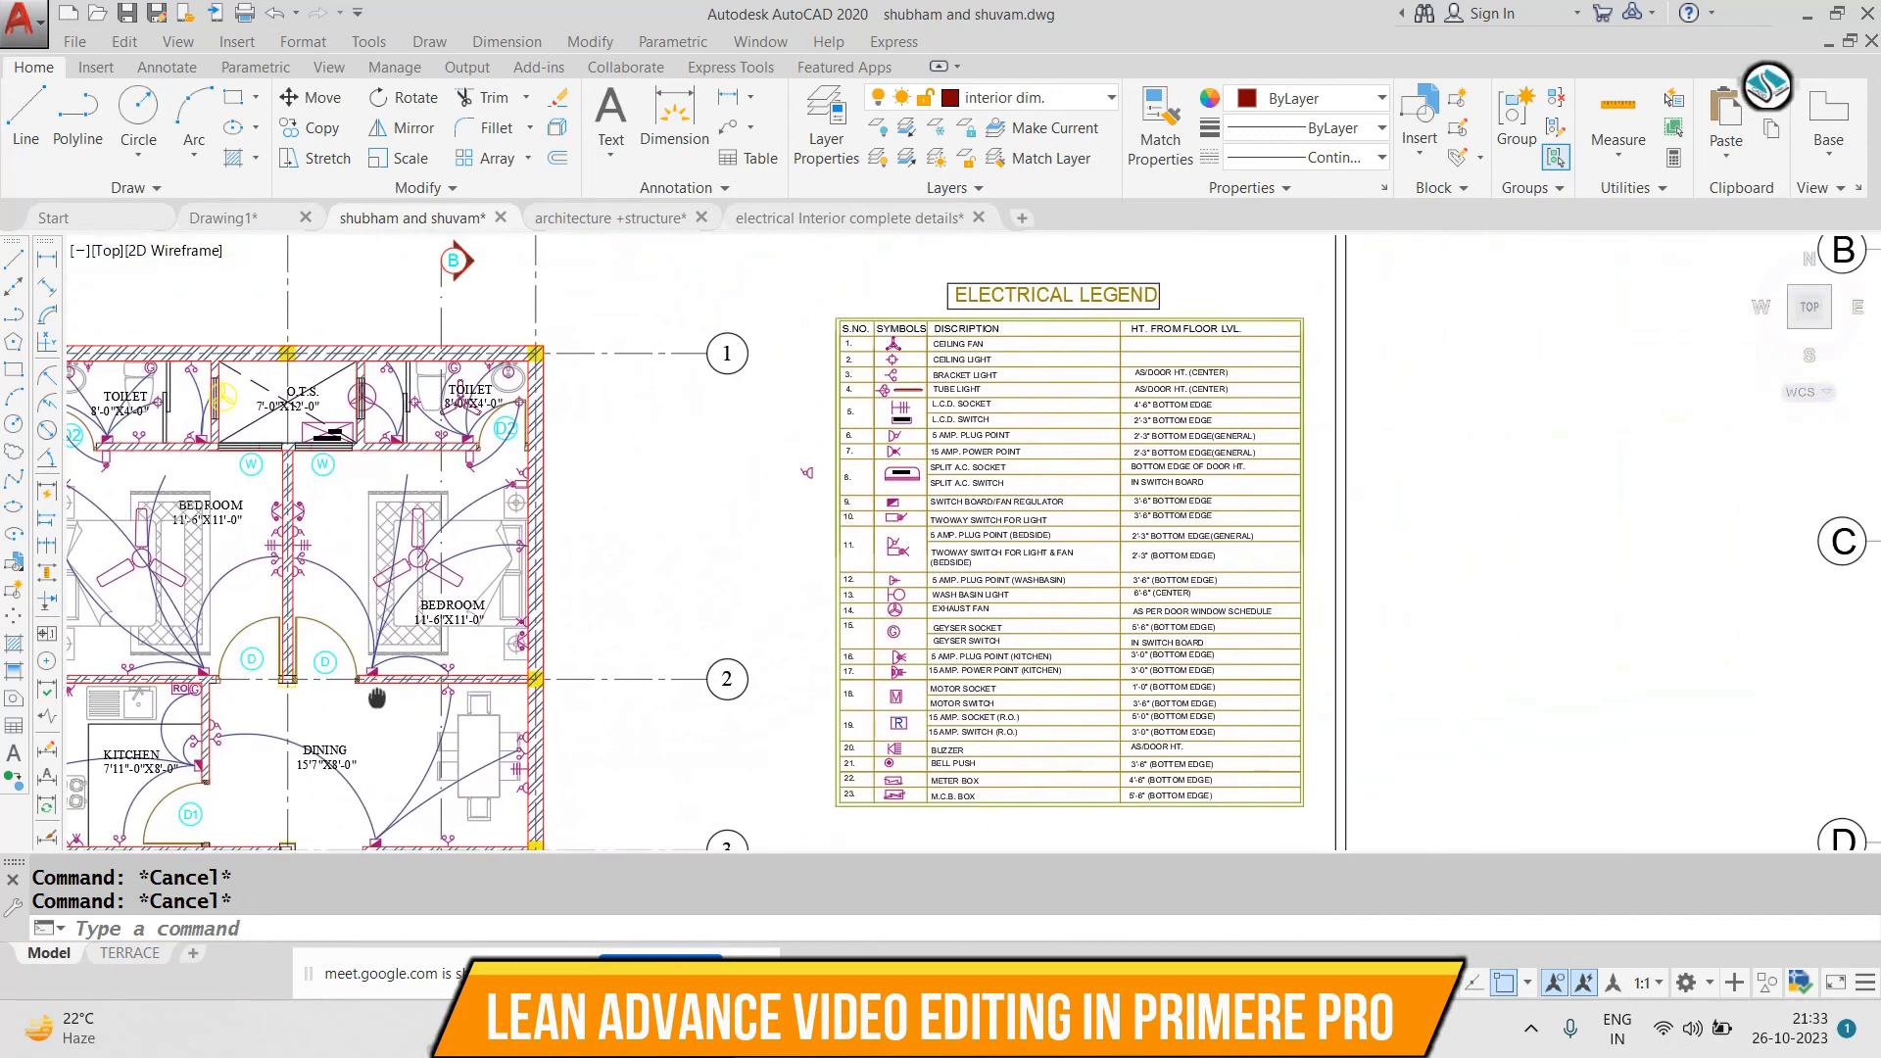
scroll(371, 694, "up", 2)
scroll(1274, 332, "up", 4)
middle_click_drag(1262, 332, 1079, 494)
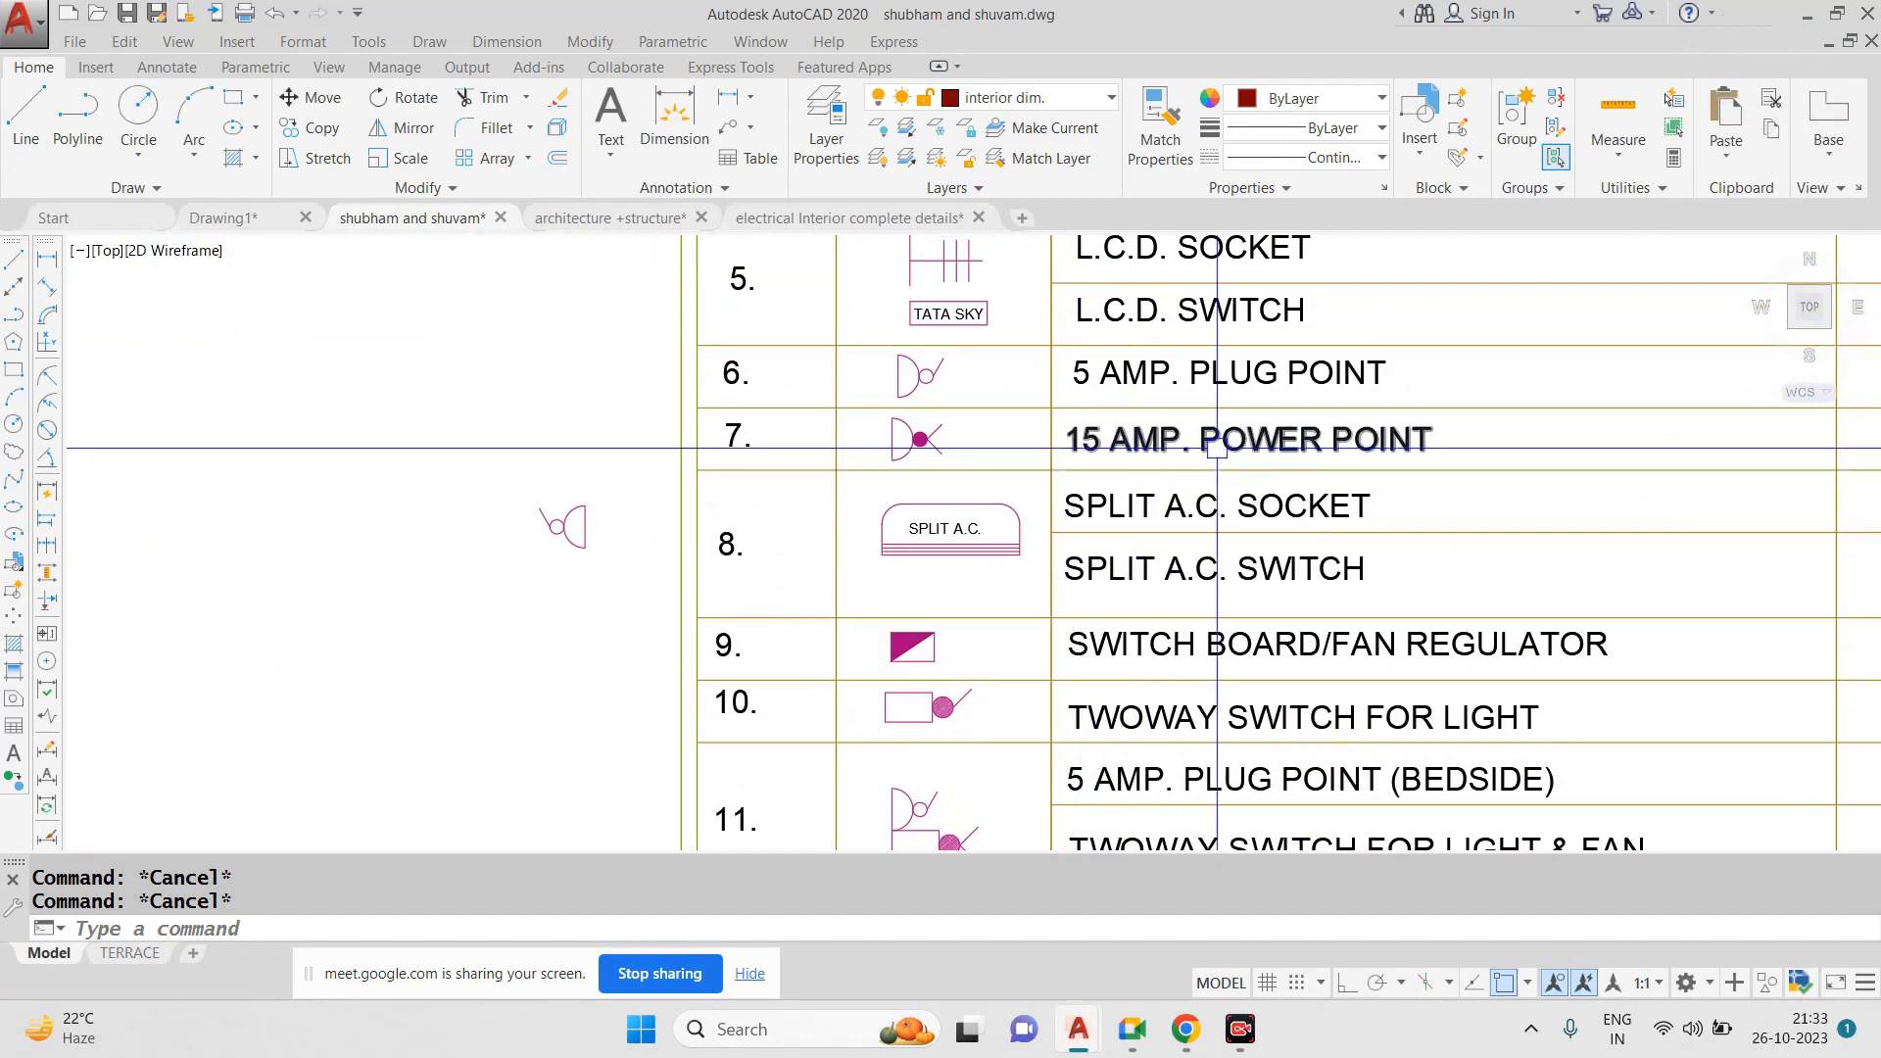
scroll(1268, 343, "down", 5)
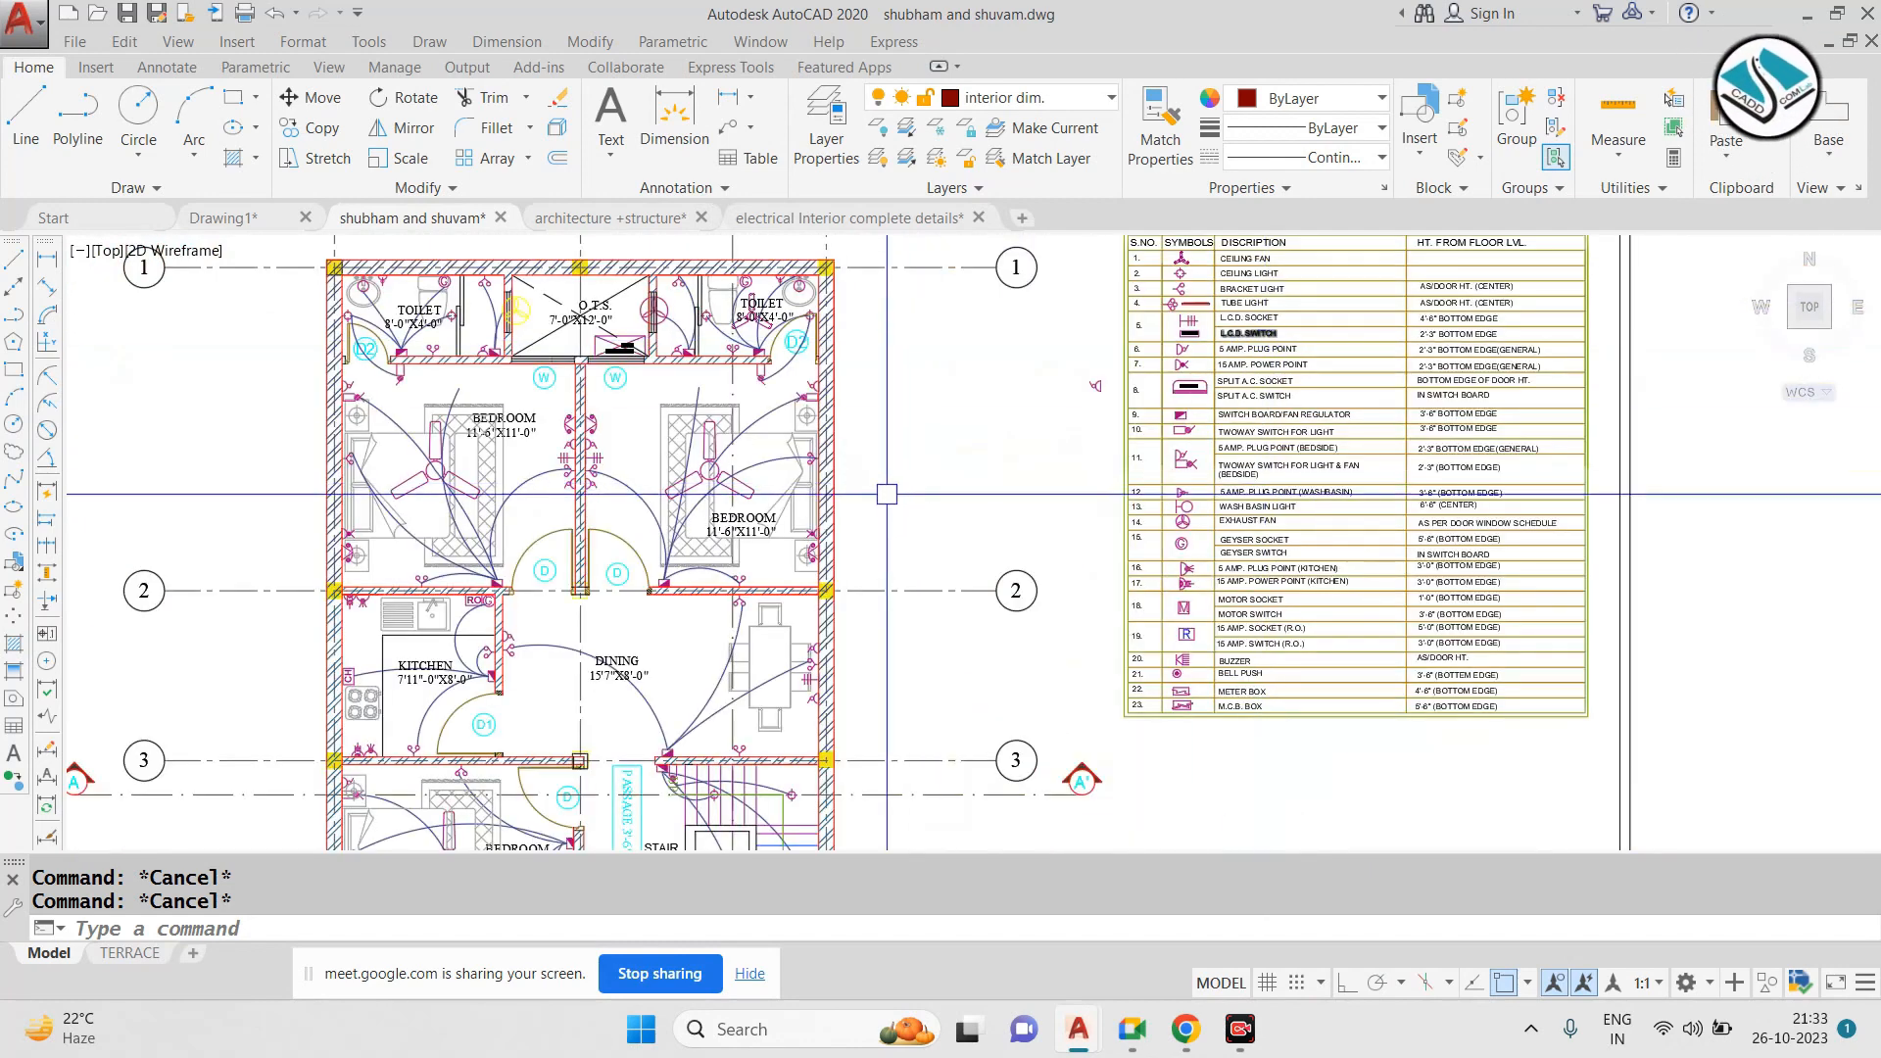
Examine the reference kitchen's RO, geyser, chimney and plug point symbols and their wiring beside the dining room
scroll(692, 480, "up", 4)
scroll(828, 653, "down", 2)
middle_click_drag(828, 651, 834, 419)
scroll(756, 725, "up", 2)
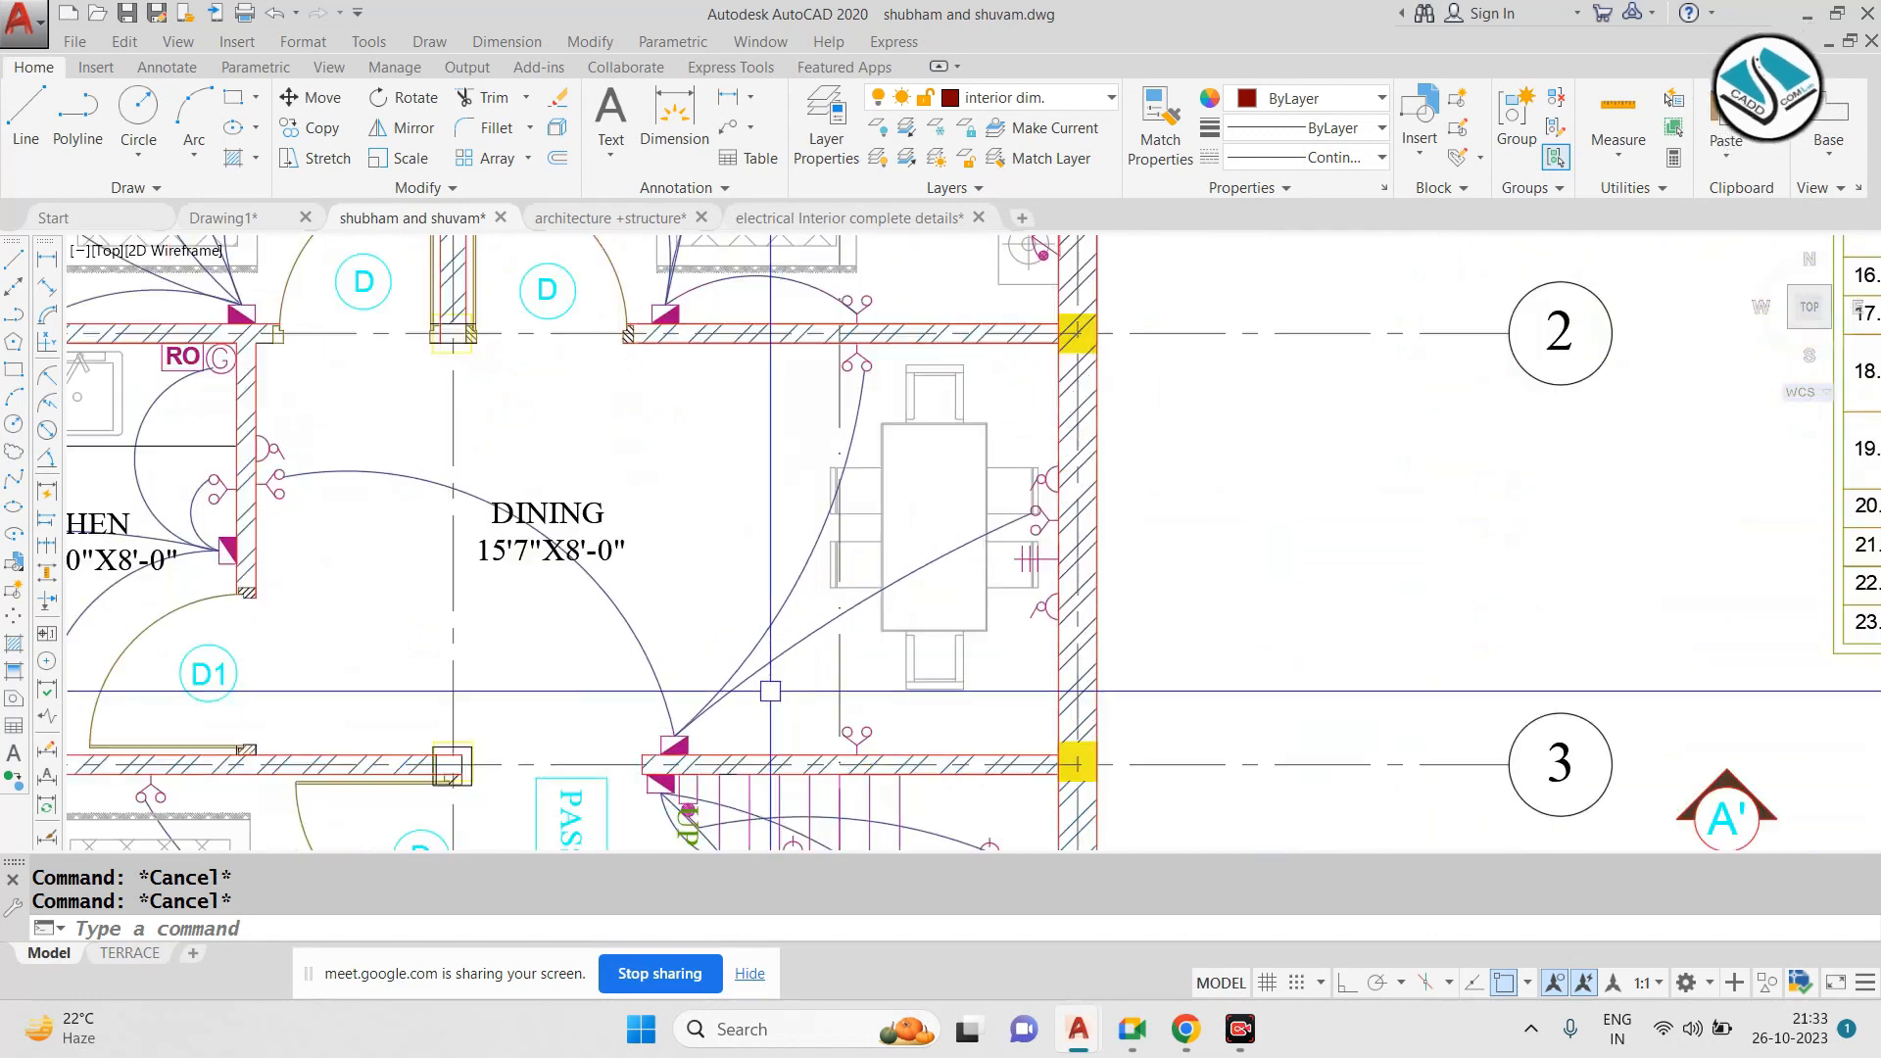
middle_click_drag(320, 421, 966, 418)
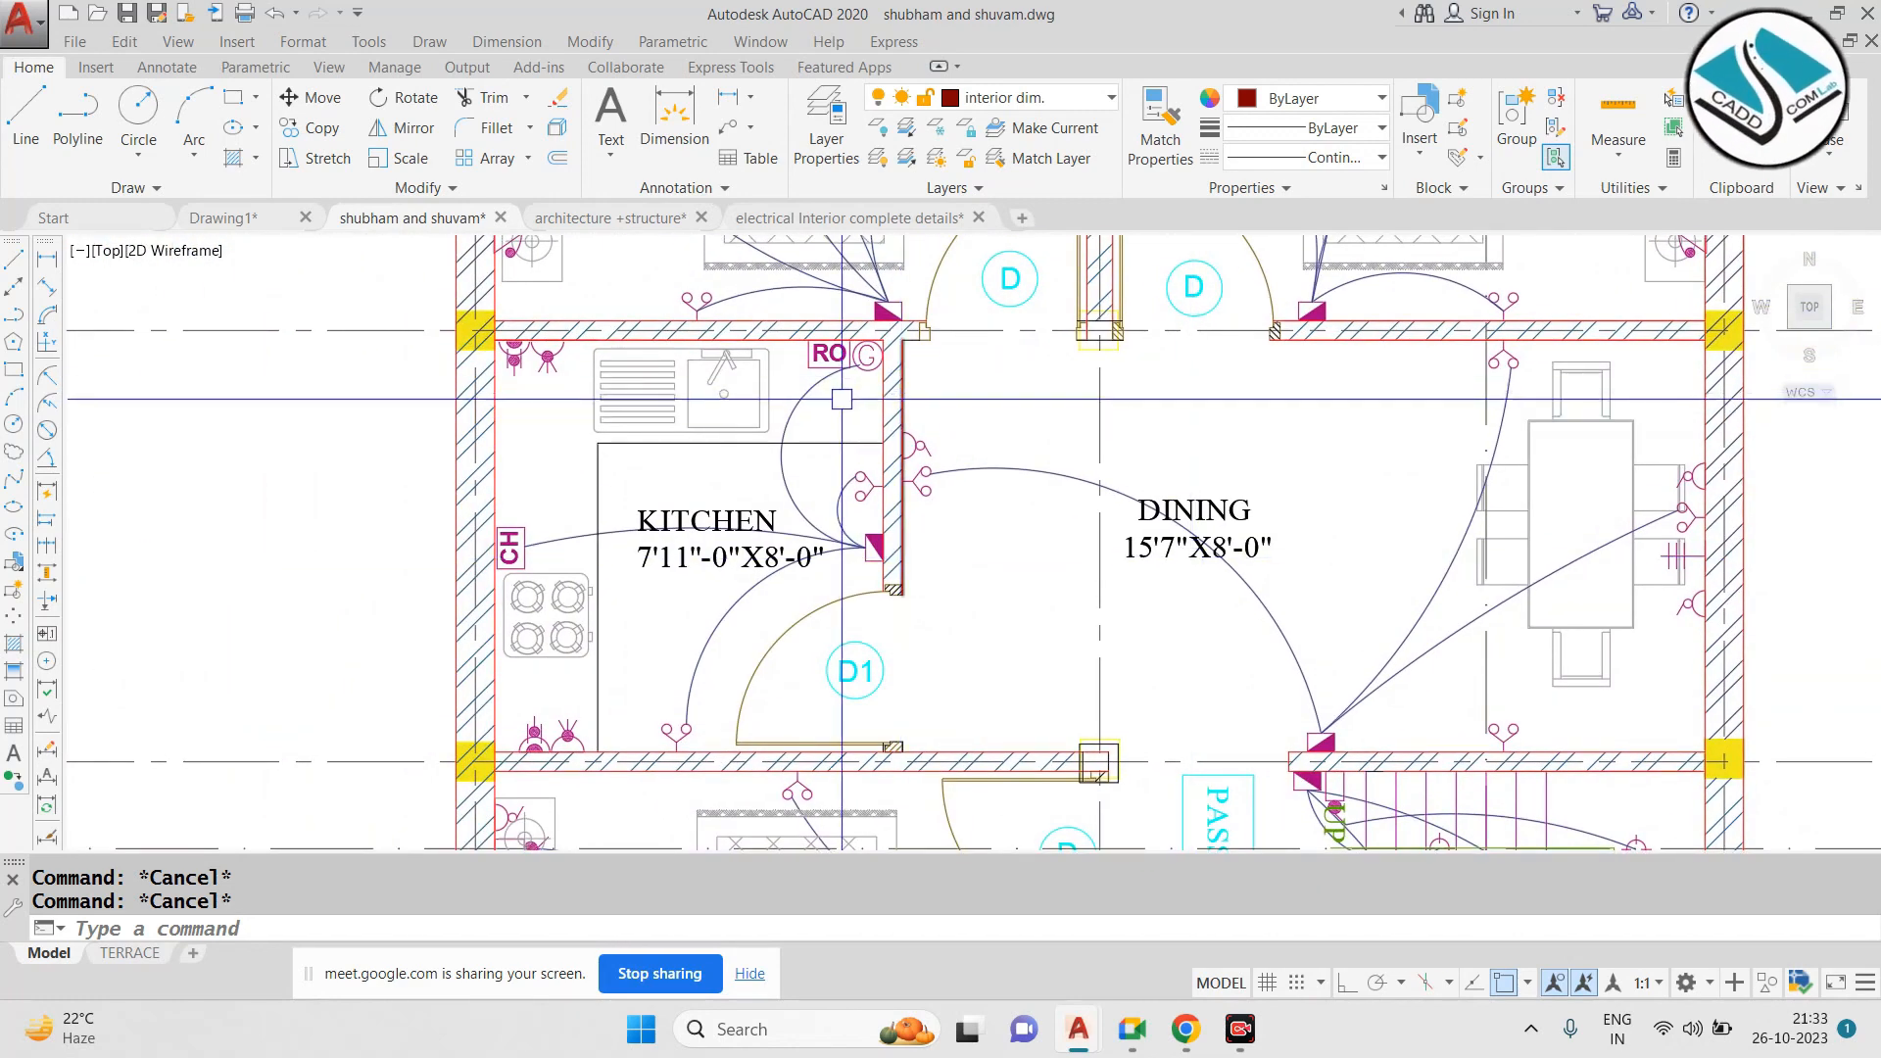
scroll(786, 340, "up", 4)
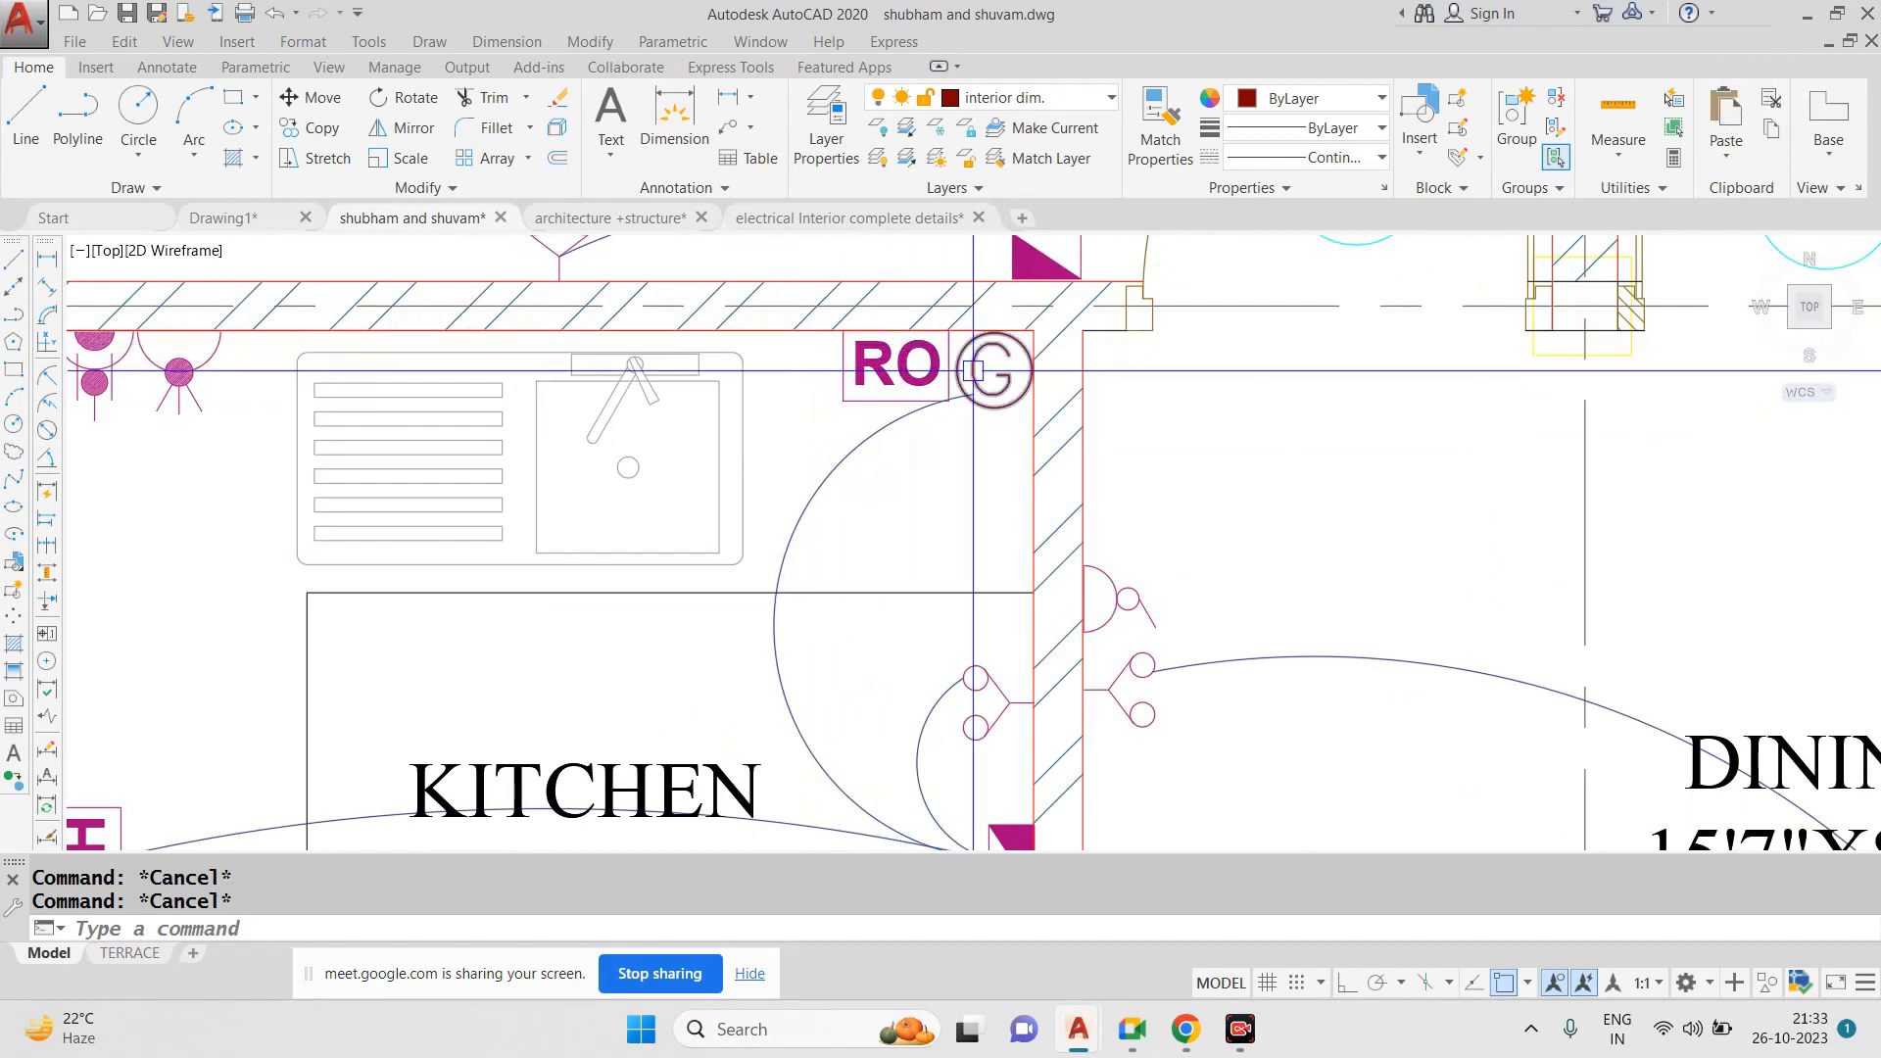
scroll(907, 367, "down", 2)
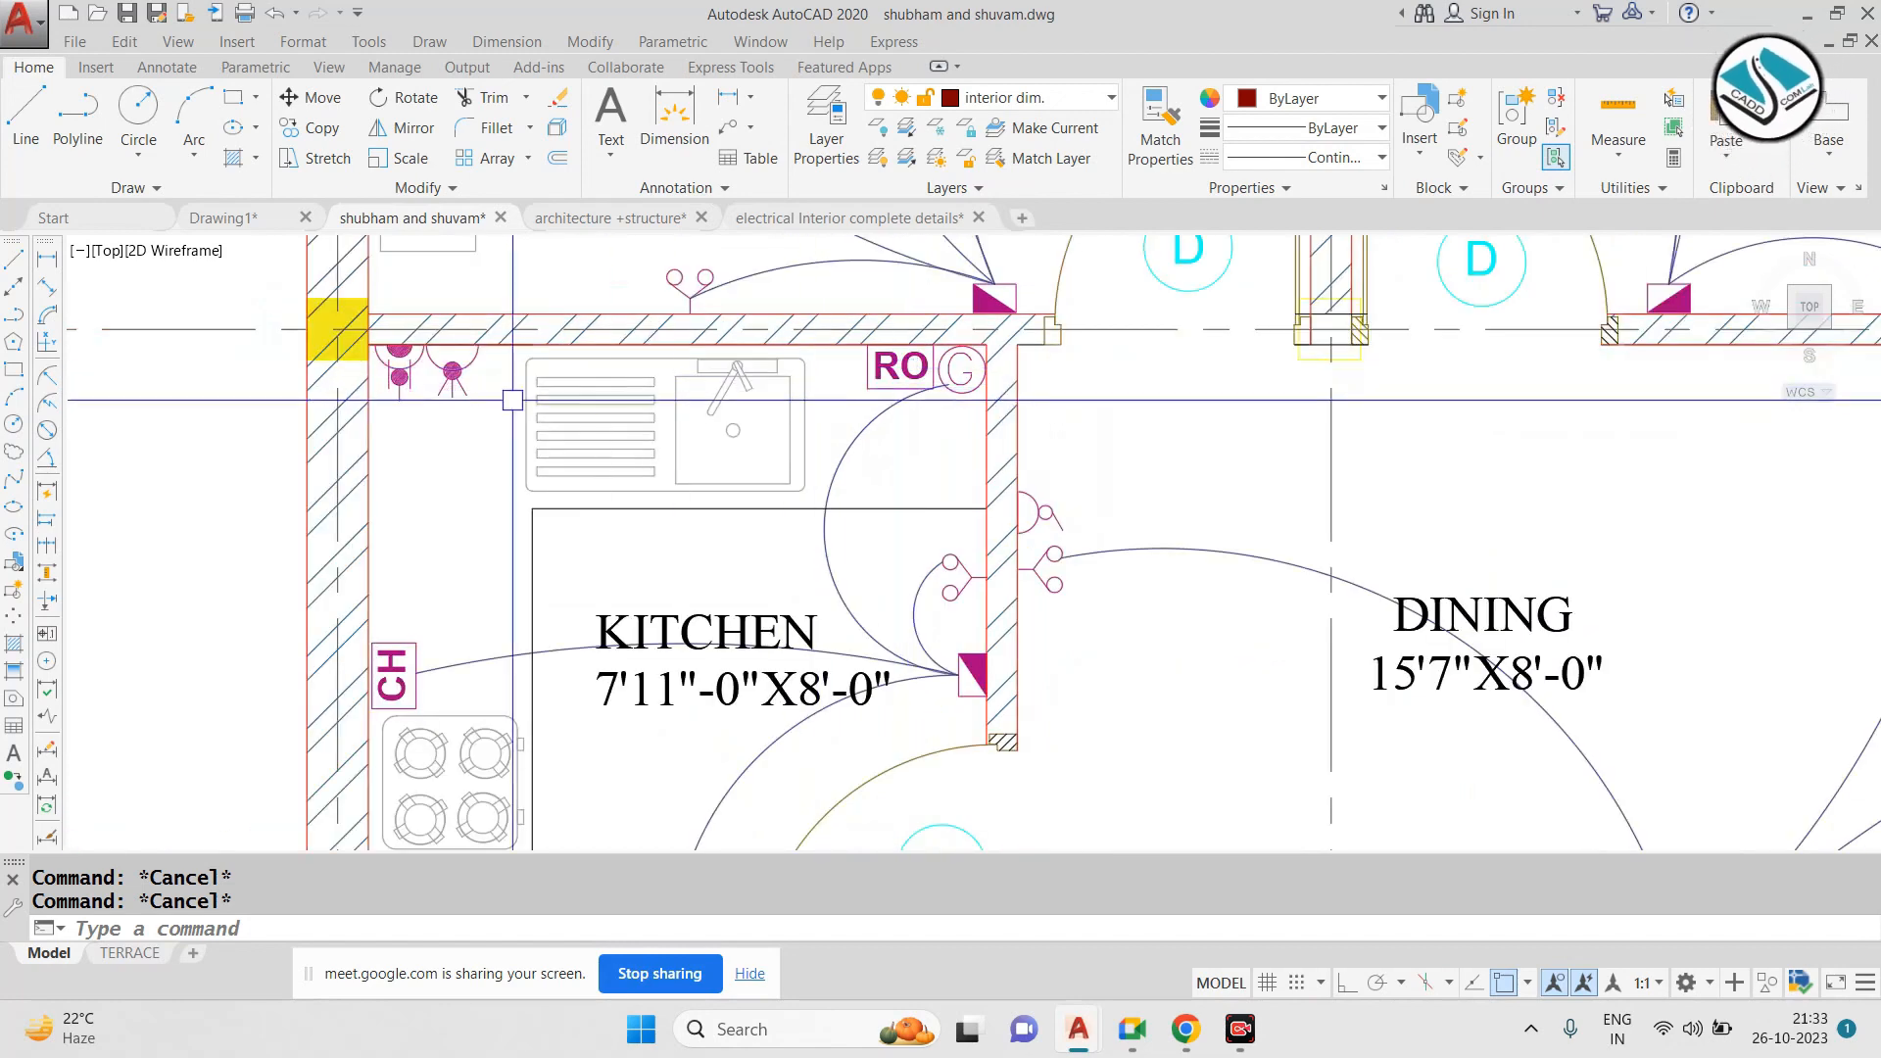
scroll(395, 360, "up", 4)
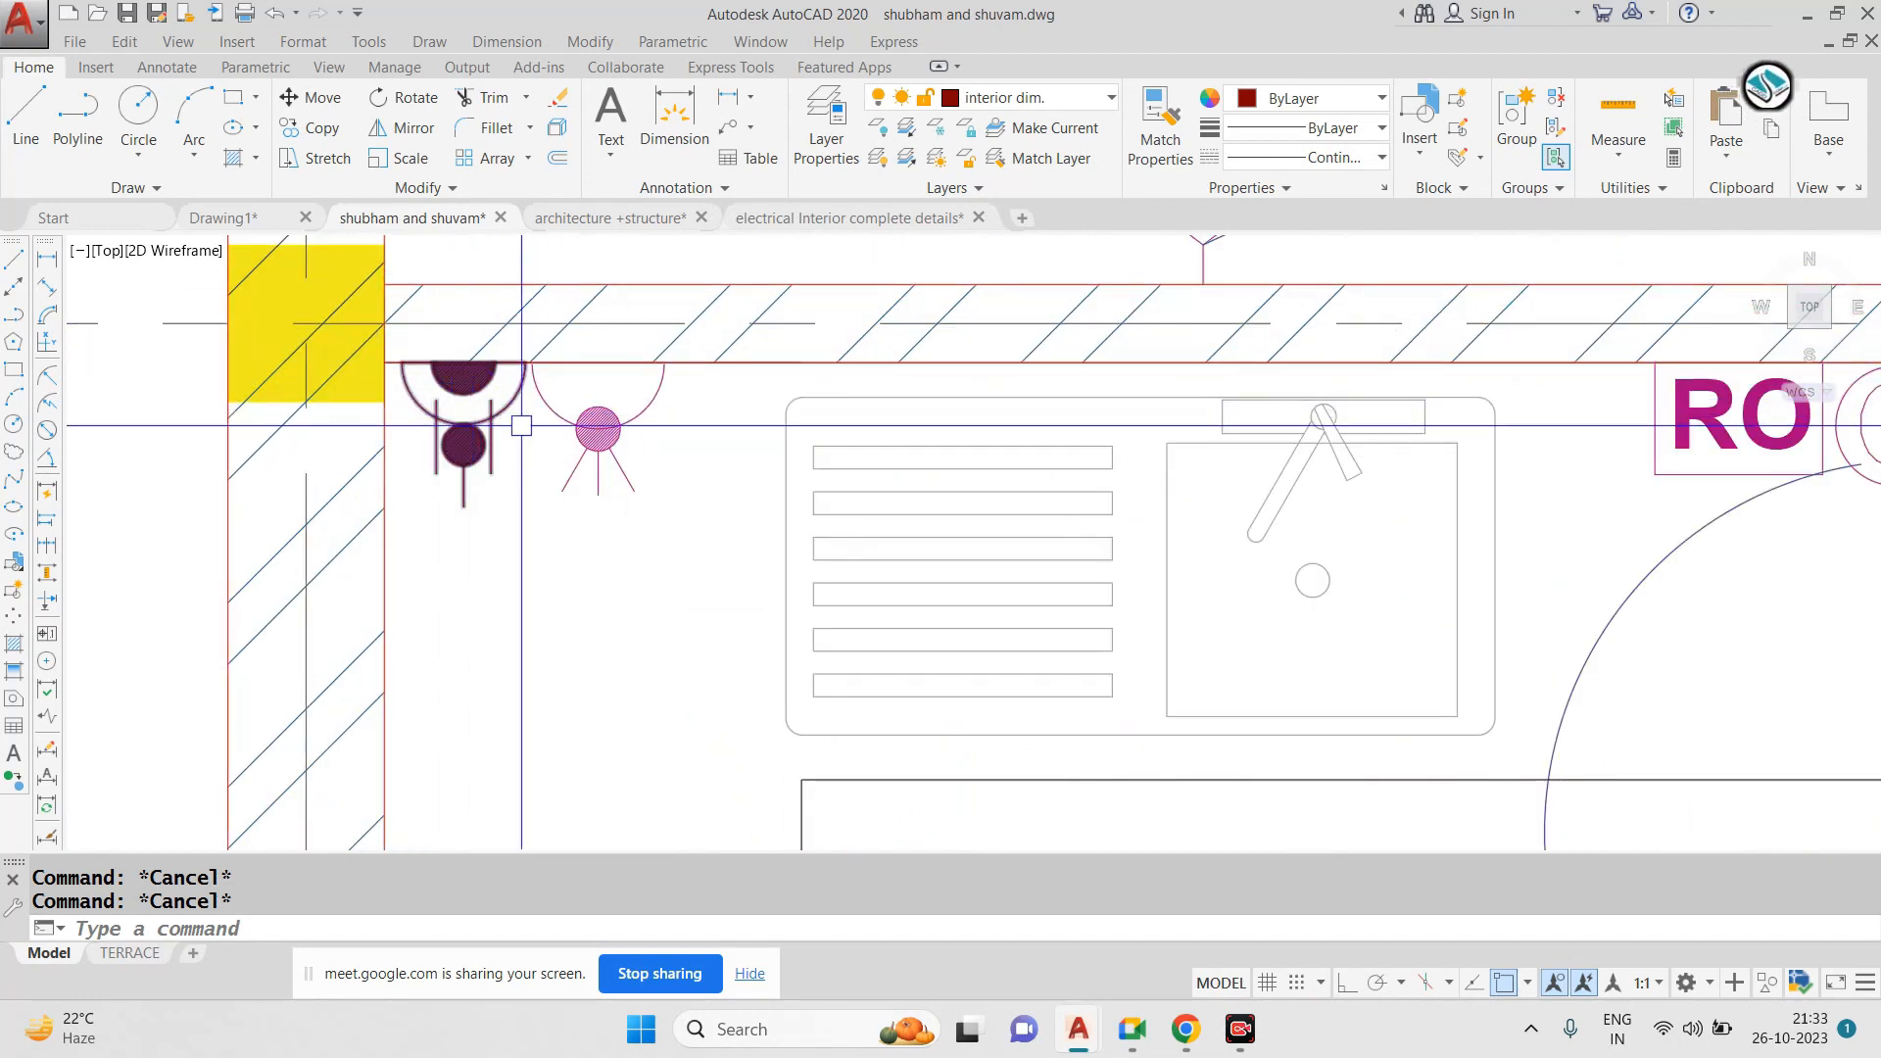
scroll(627, 432, "down", 6)
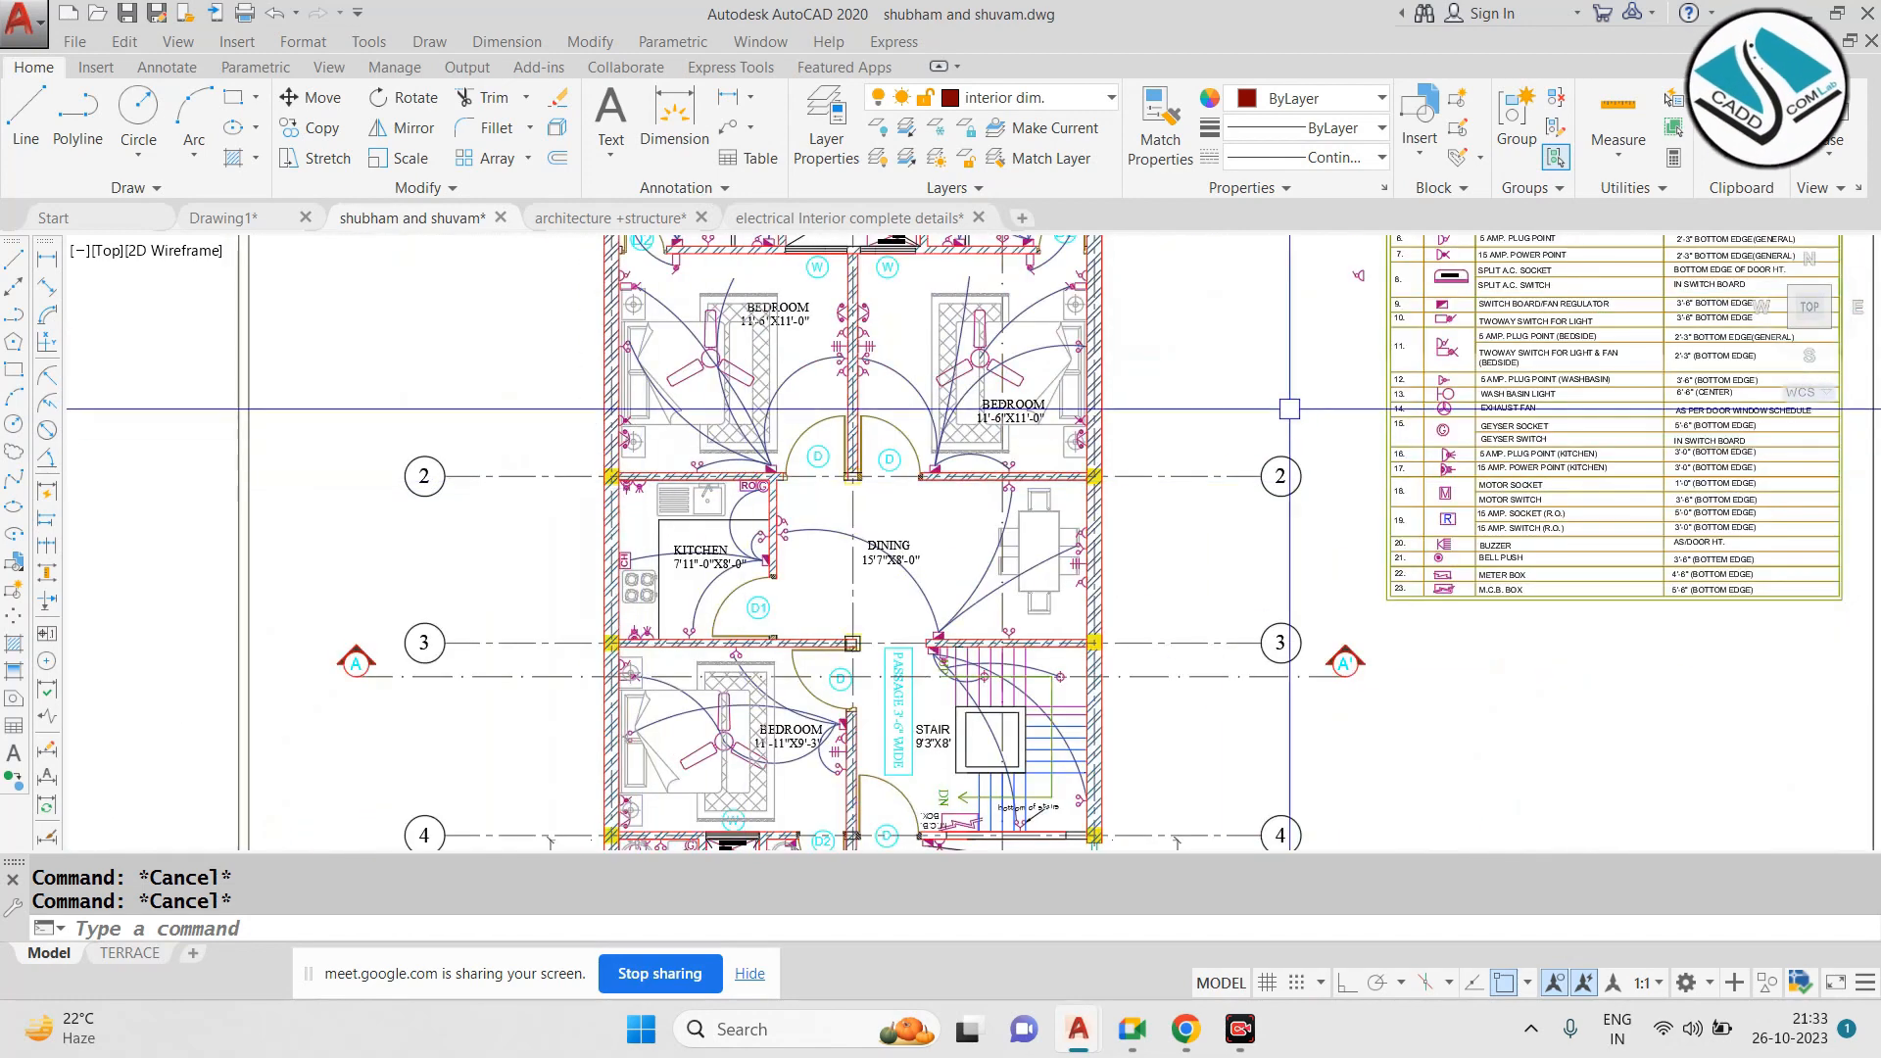
Read the legend entries for the kitchen plug point, kitchen power point, motor and R.O. sockets
scroll(1275, 614, "up", 6)
scroll(1275, 615, "up", 2)
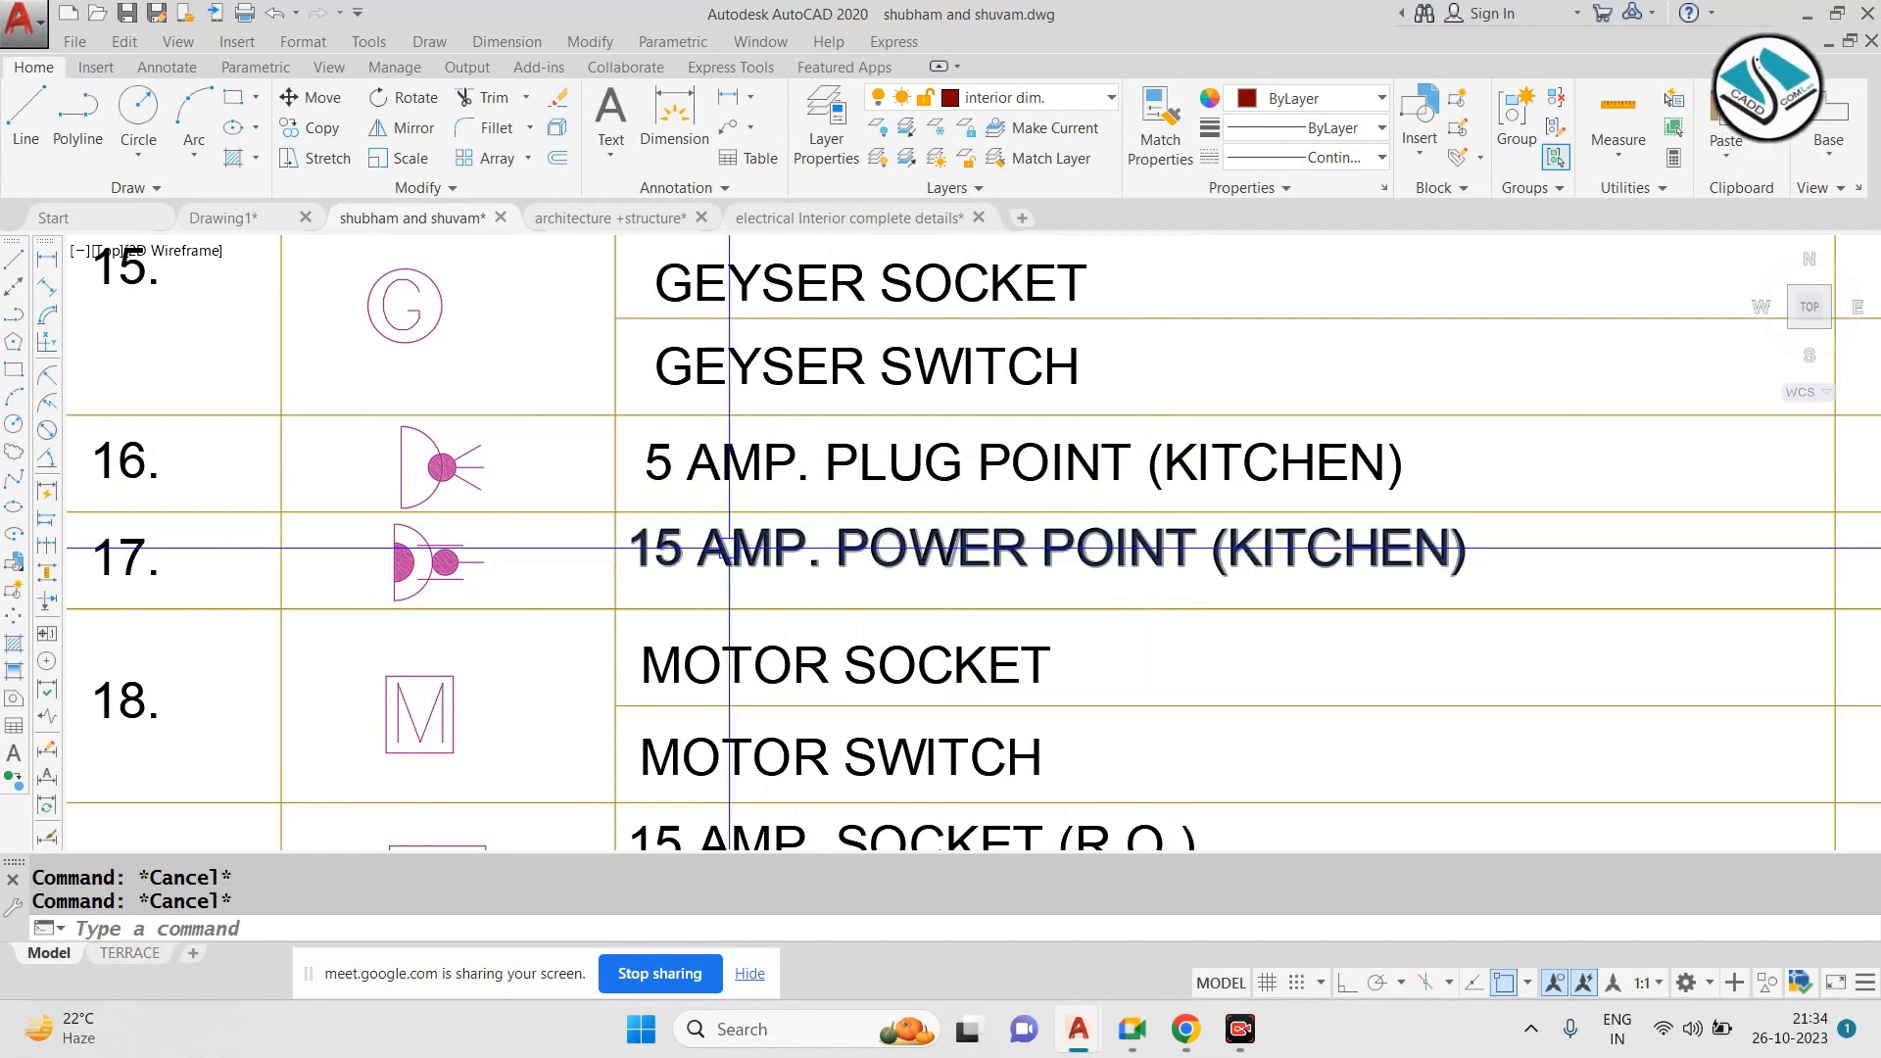
scroll(803, 532, "down", 2)
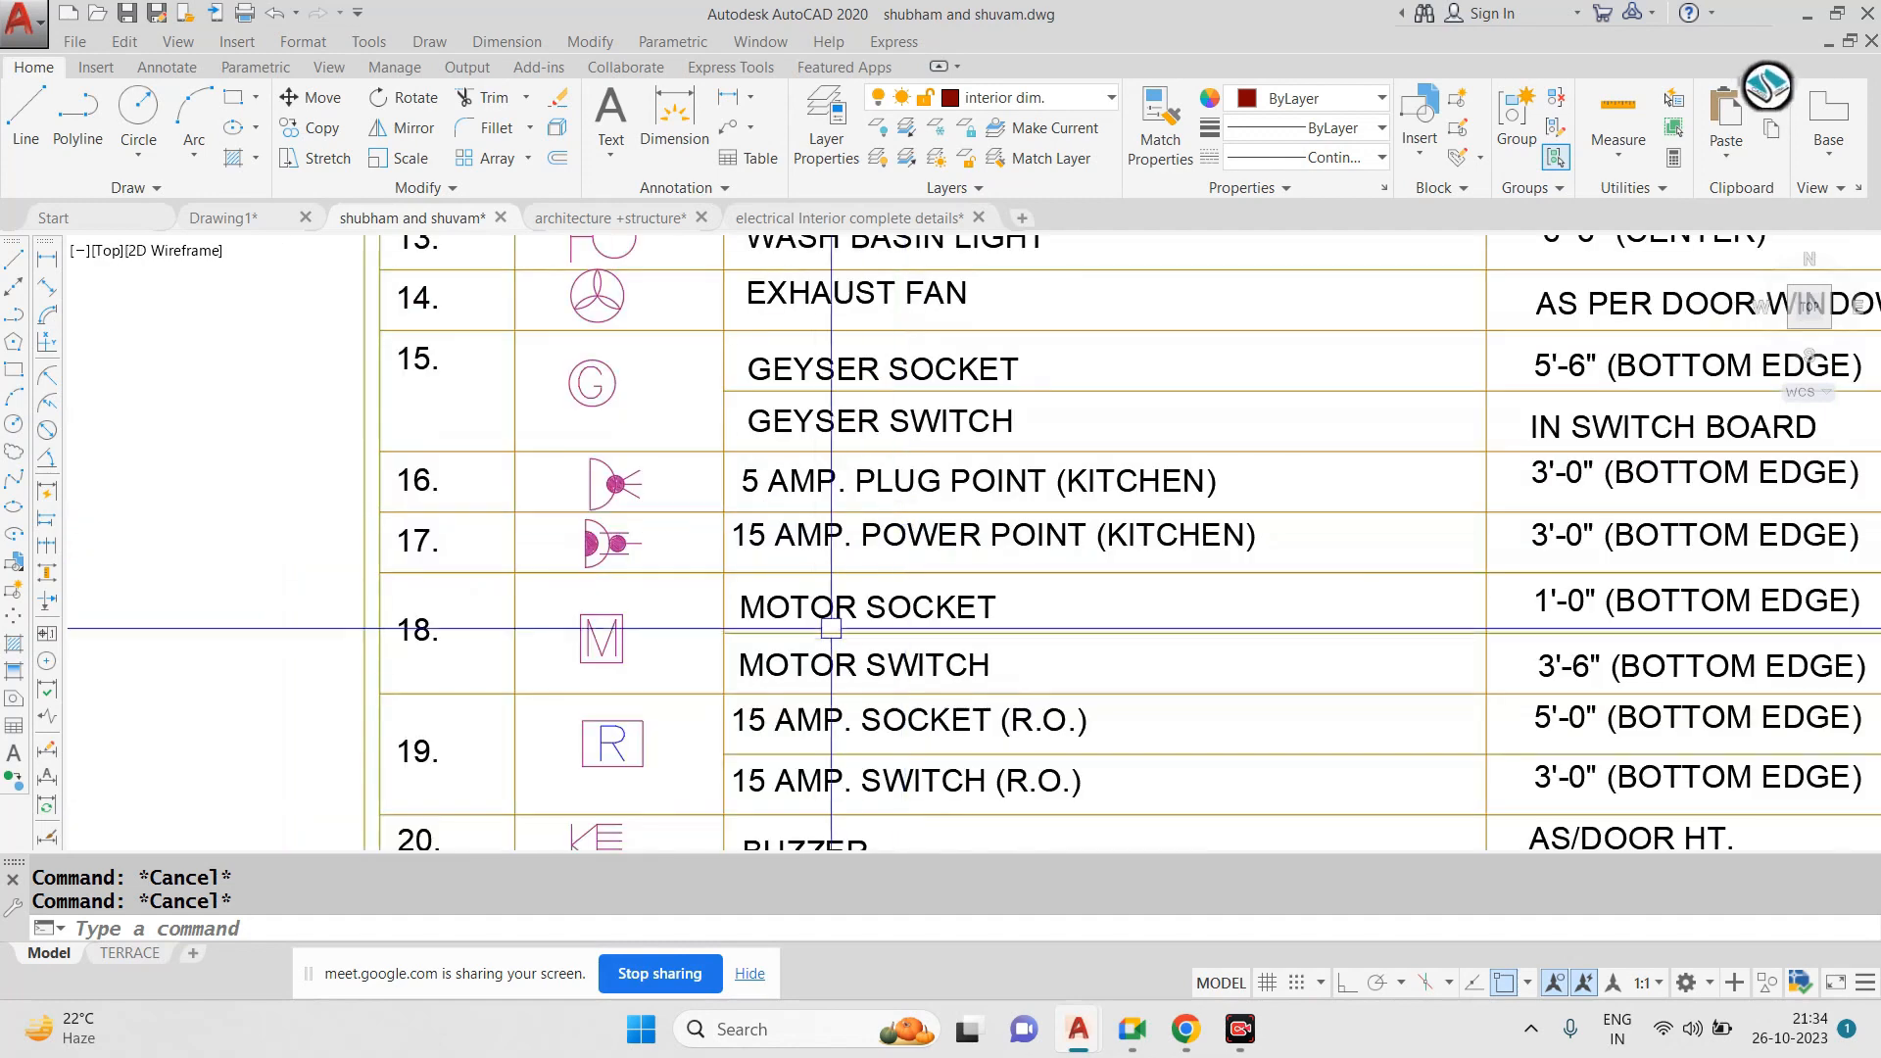
scroll(822, 645, "up", 2)
scroll(822, 644, "down", 2)
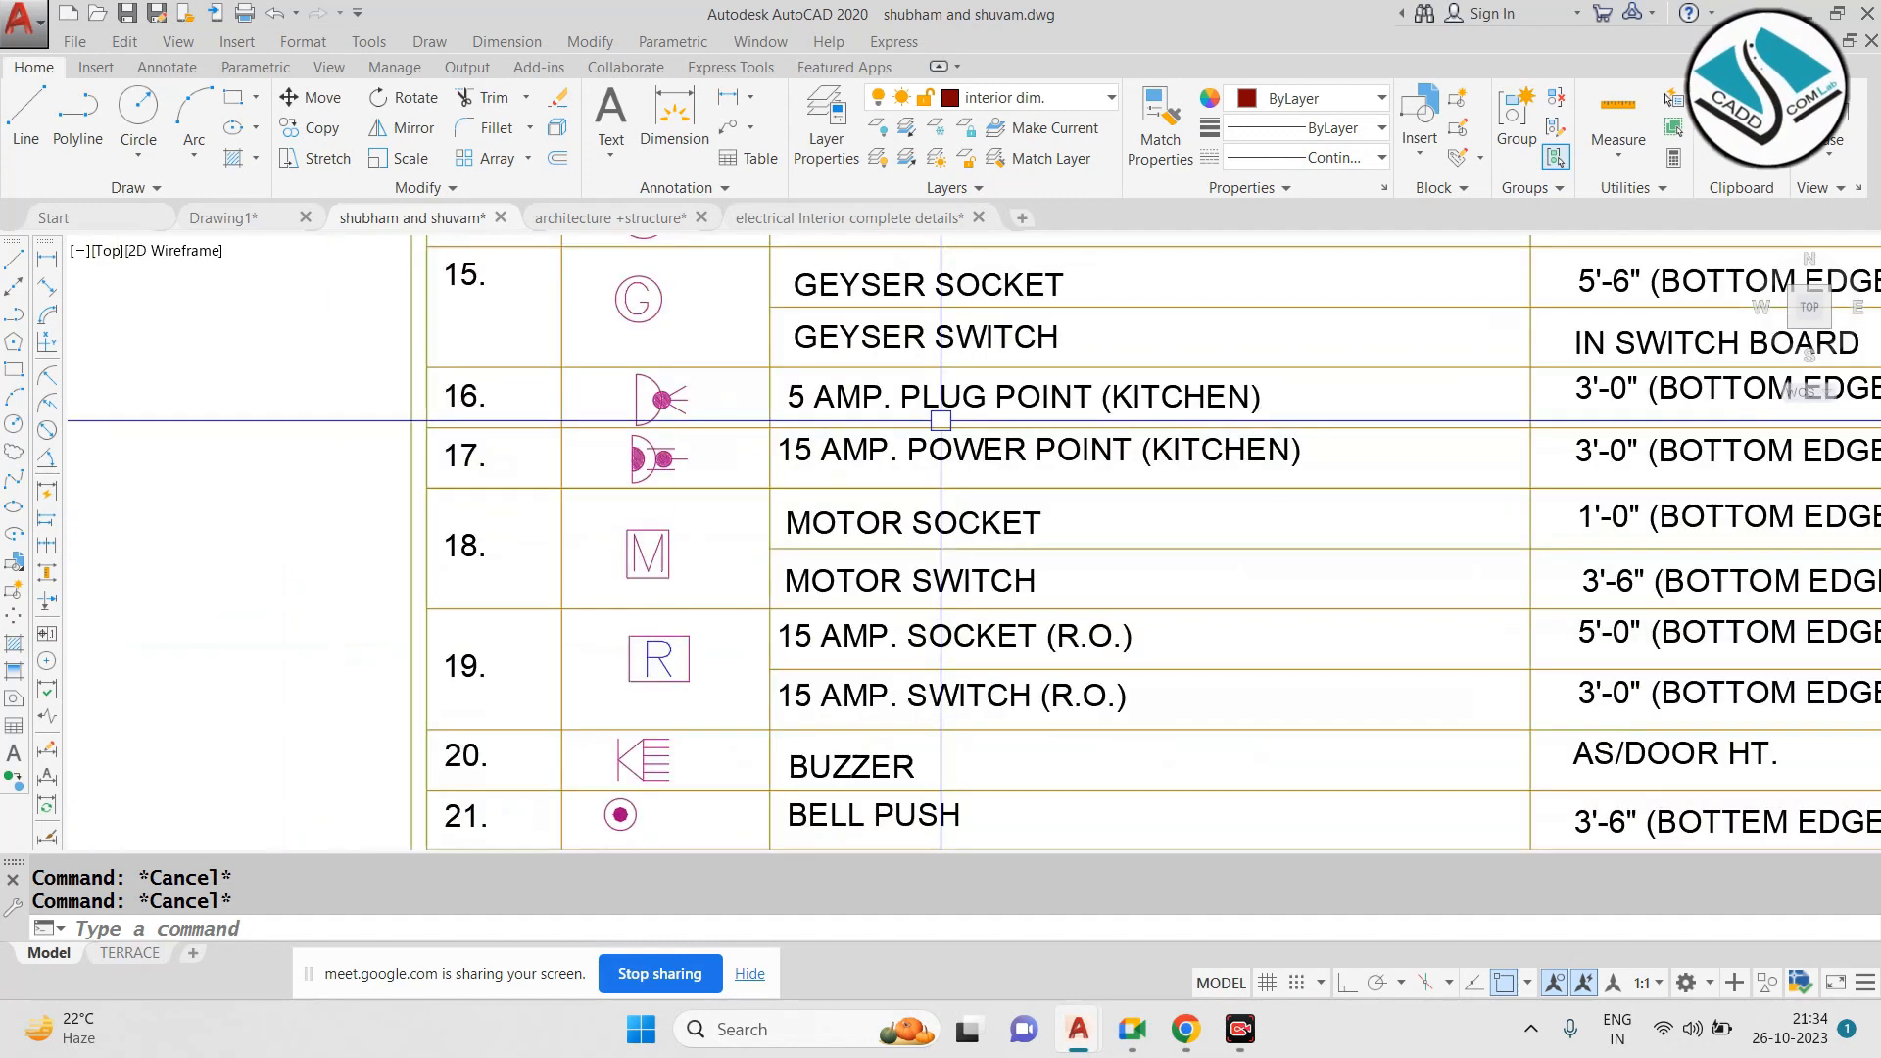
scroll(803, 651, "up", 2)
scroll(1041, 660, "down", 2)
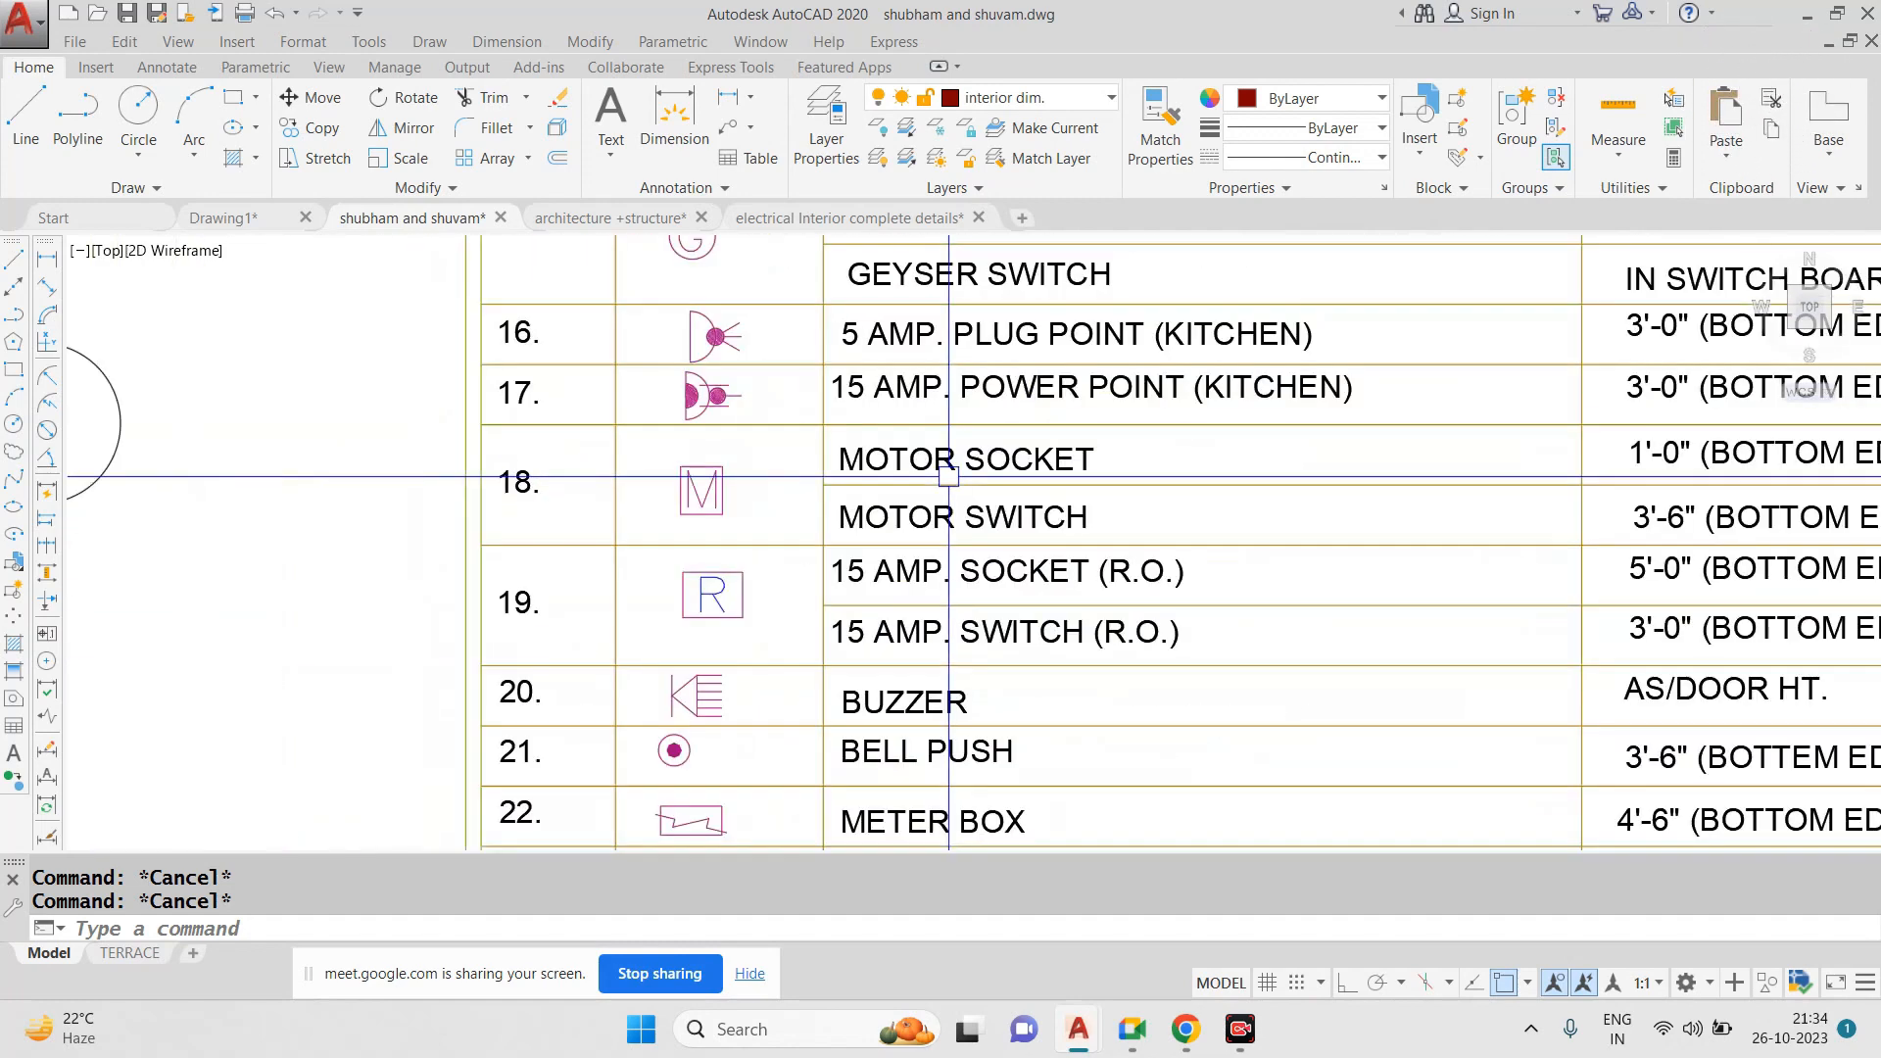
Examine the electrical symbols and wiring in both reference toilets, and select the wash basin light's circle
scroll(1041, 515, "down", 4)
scroll(1040, 520, "down", 3)
mouse_move(417, 617)
middle_mouse_down()
mouse_move(680, 461)
mouse_move(740, 917)
middle_mouse_up()
scroll(843, 537, "up", 3)
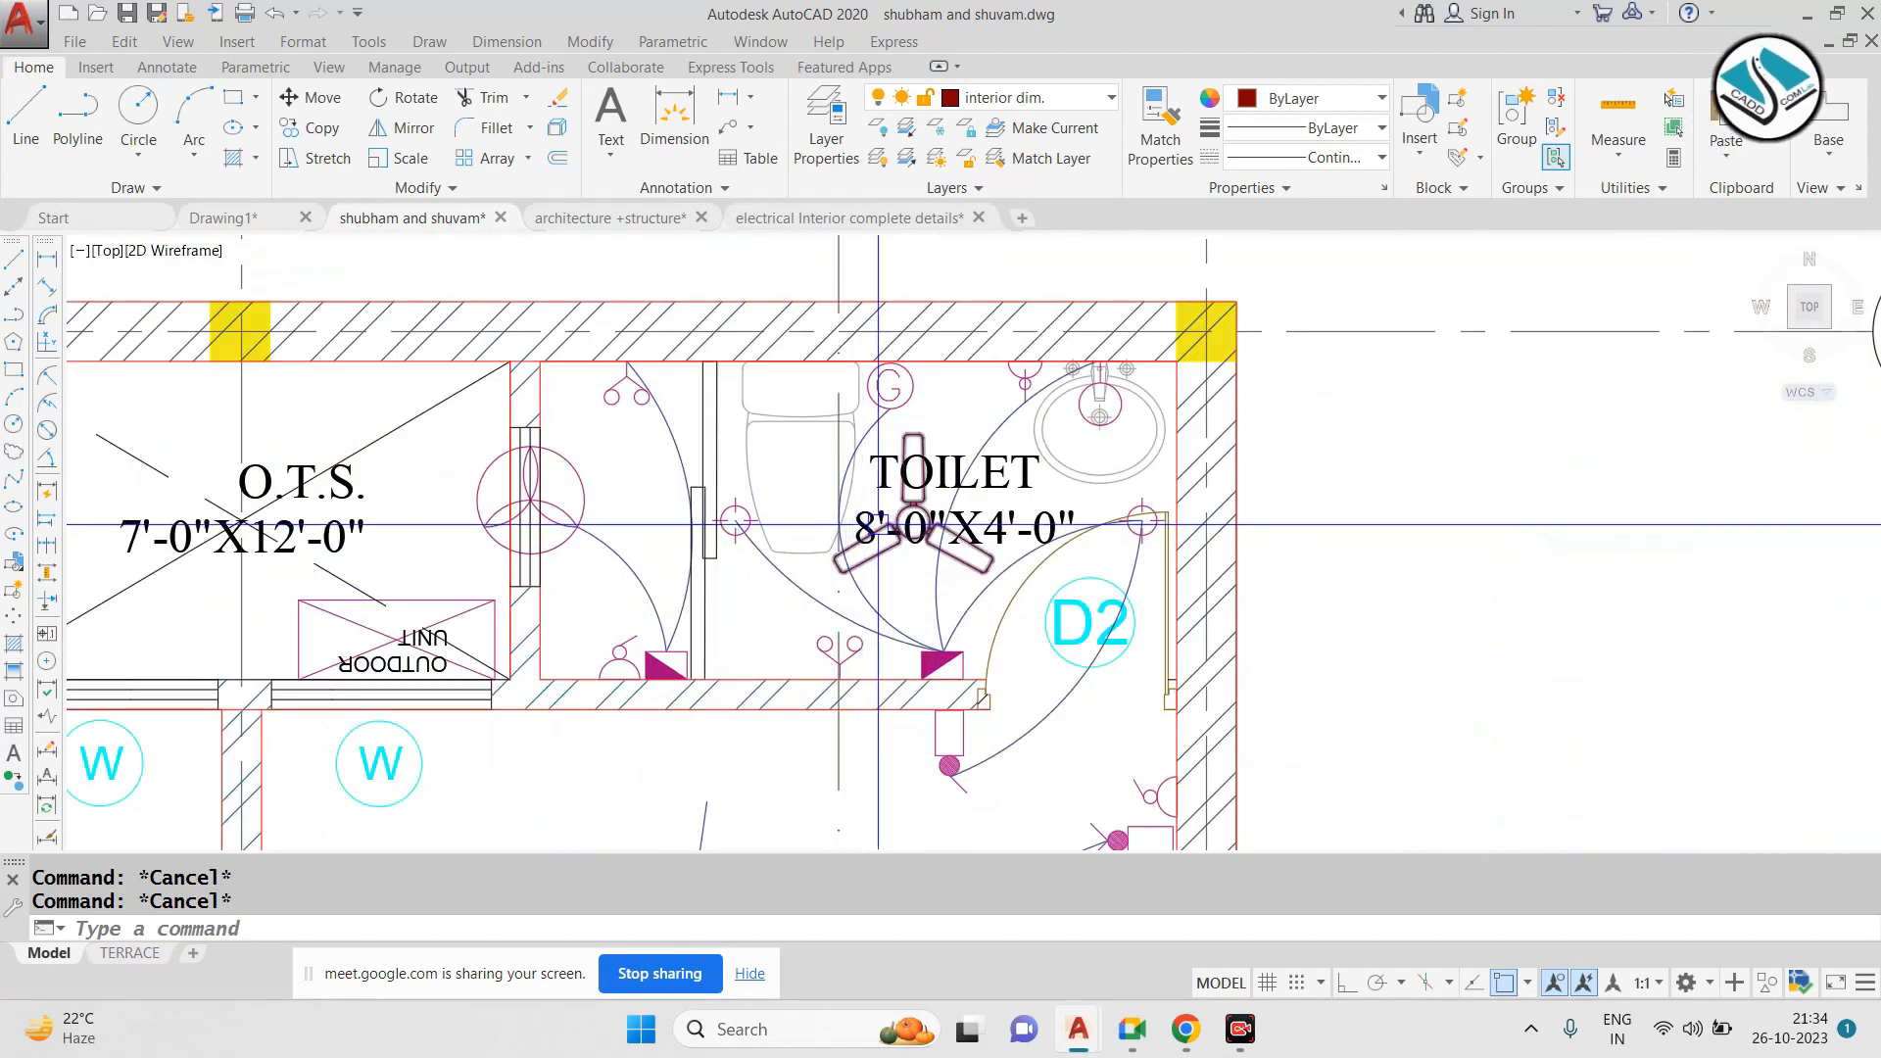
middle_click_drag(897, 522, 1656, 570)
scroll(385, 495, "down", 1)
scroll(385, 494, "up", 3)
middle_click_drag(385, 495, 830, 571)
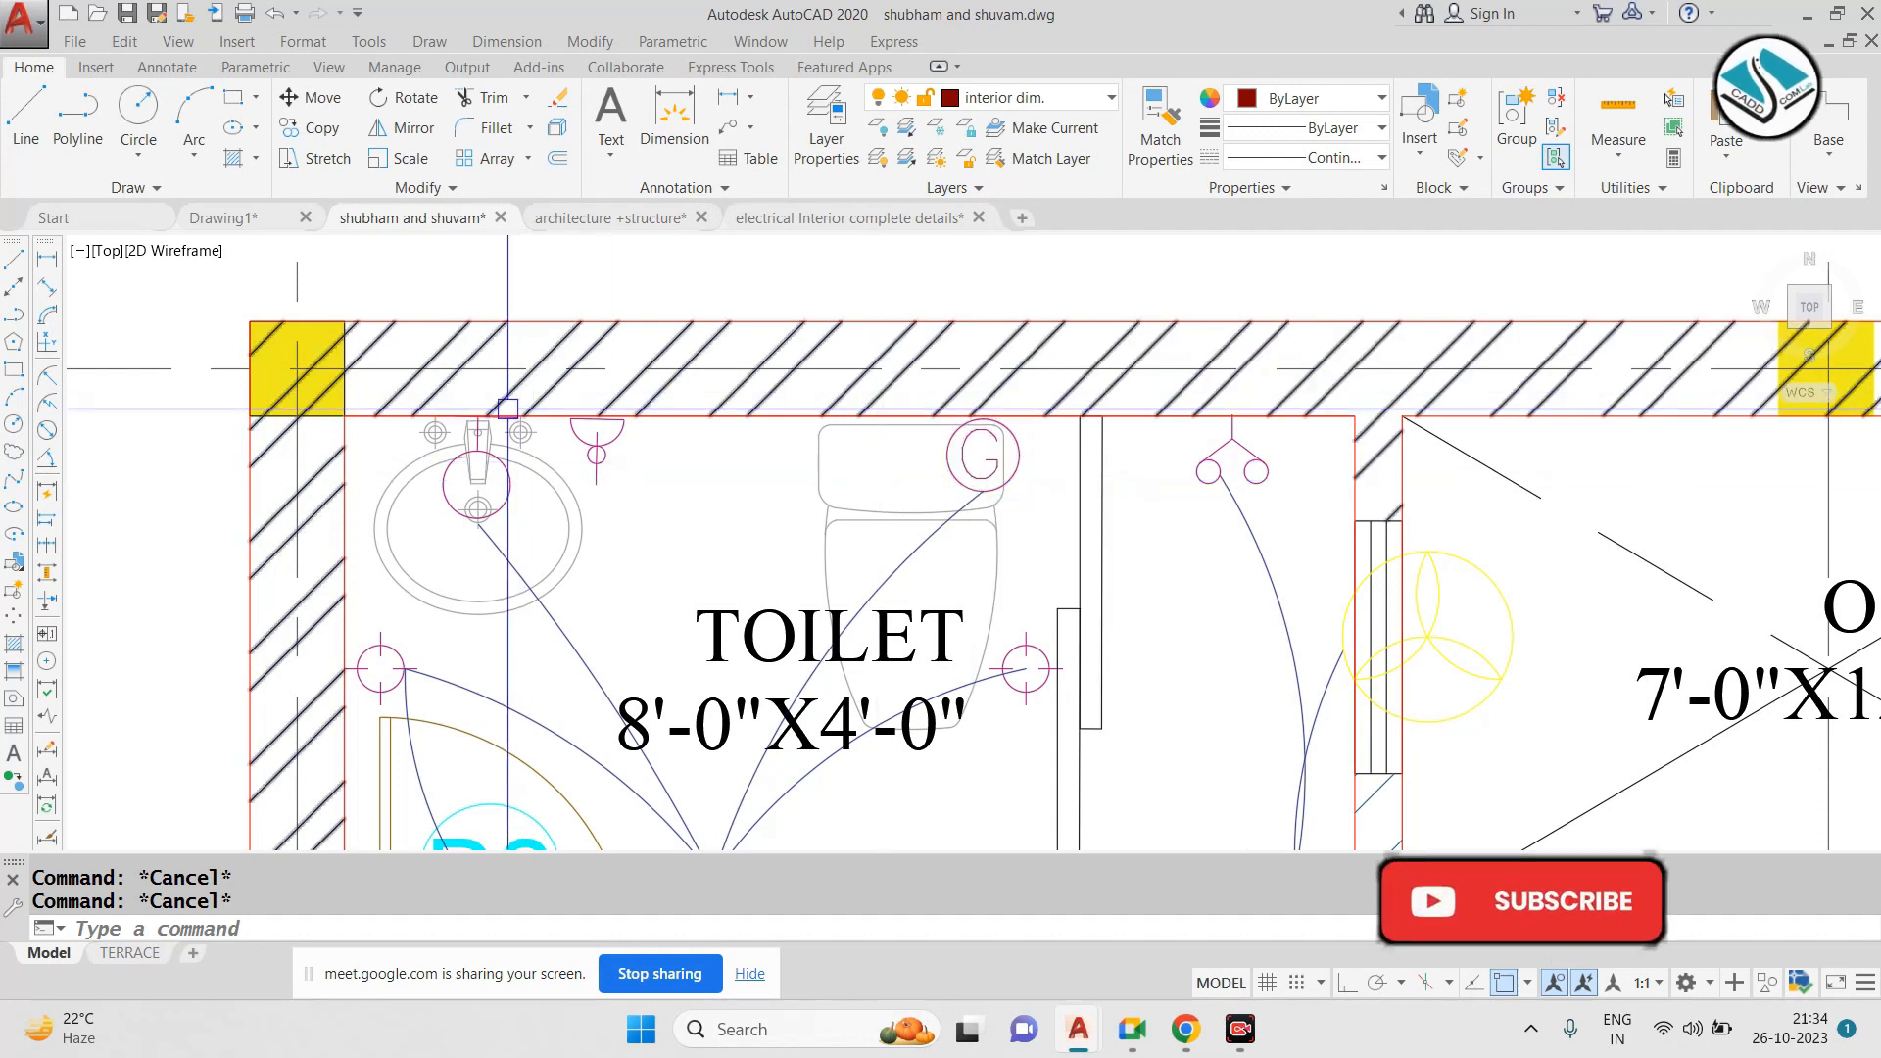
scroll(452, 445, "up", 2)
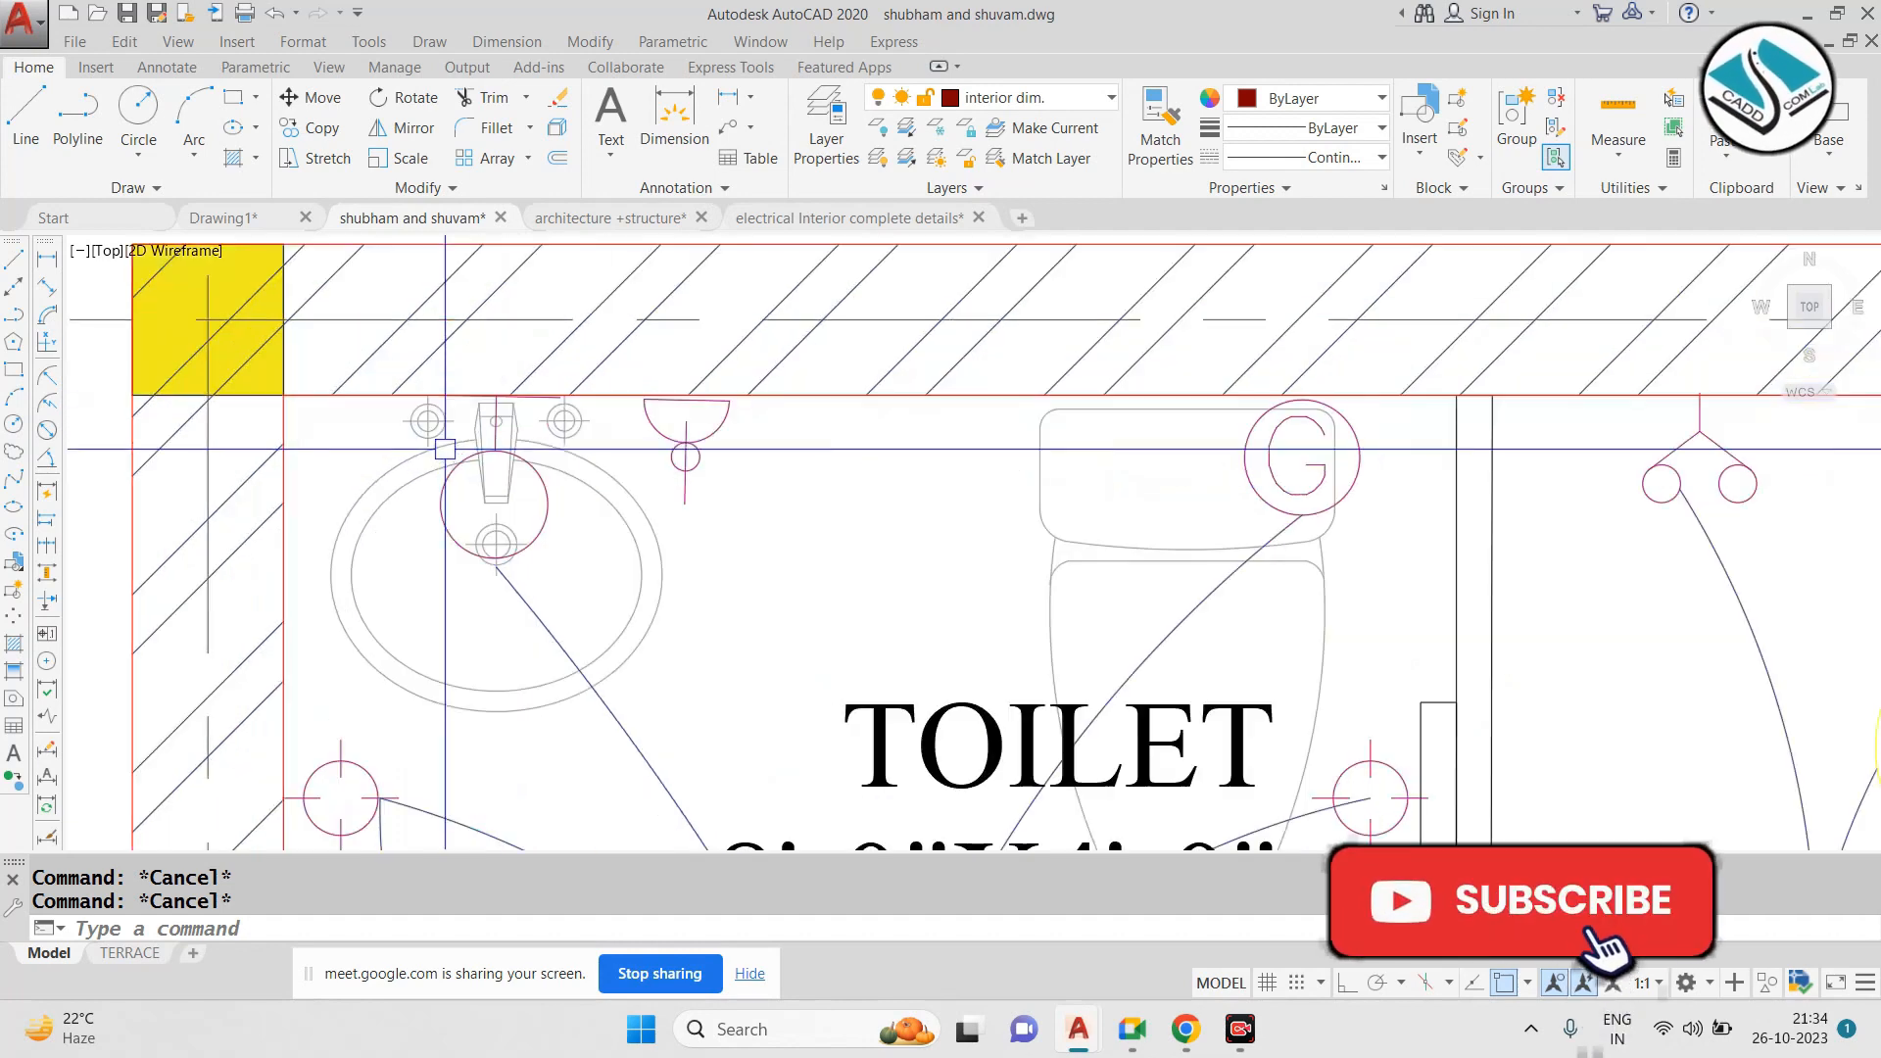
scroll(512, 433, "up", 4)
left_click(525, 454)
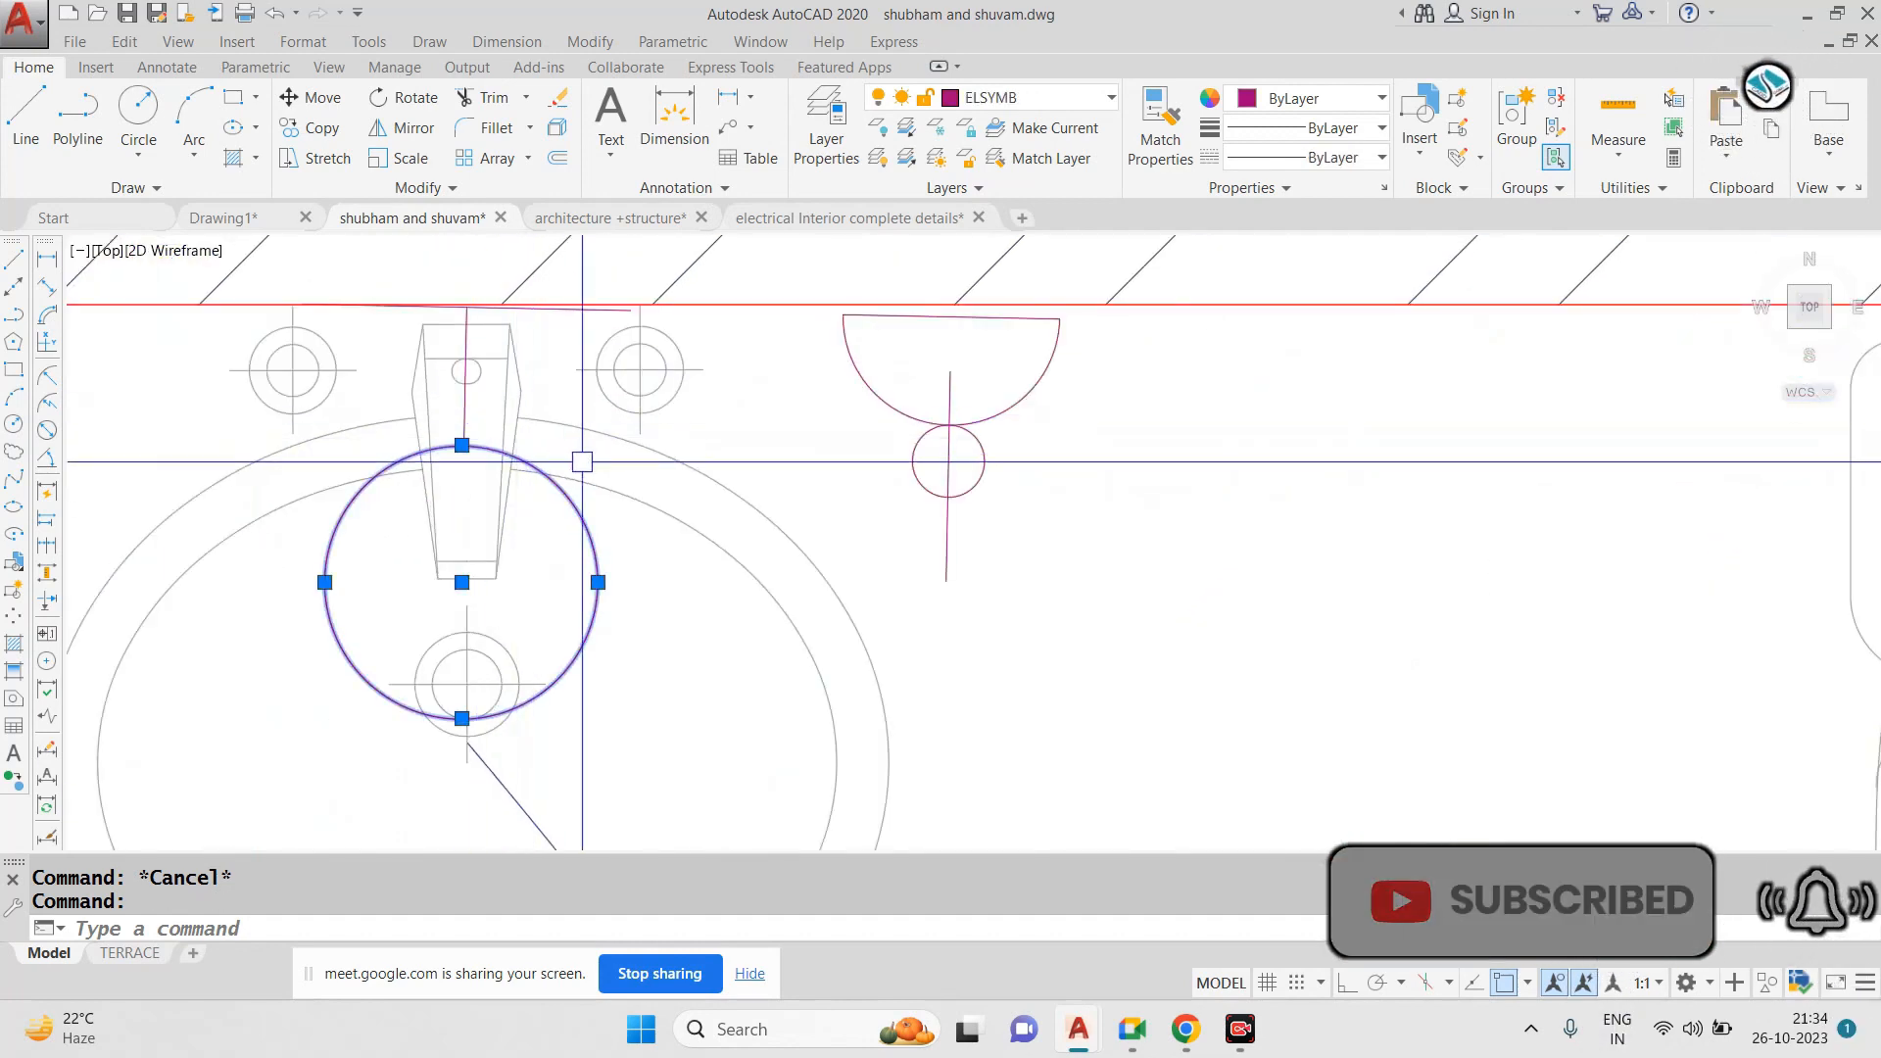
Find the washbasin plug point, wash basin light and exhaust fan entries in the electrical legend
scroll(582, 461, "down", 6)
scroll(1289, 670, "up", 7)
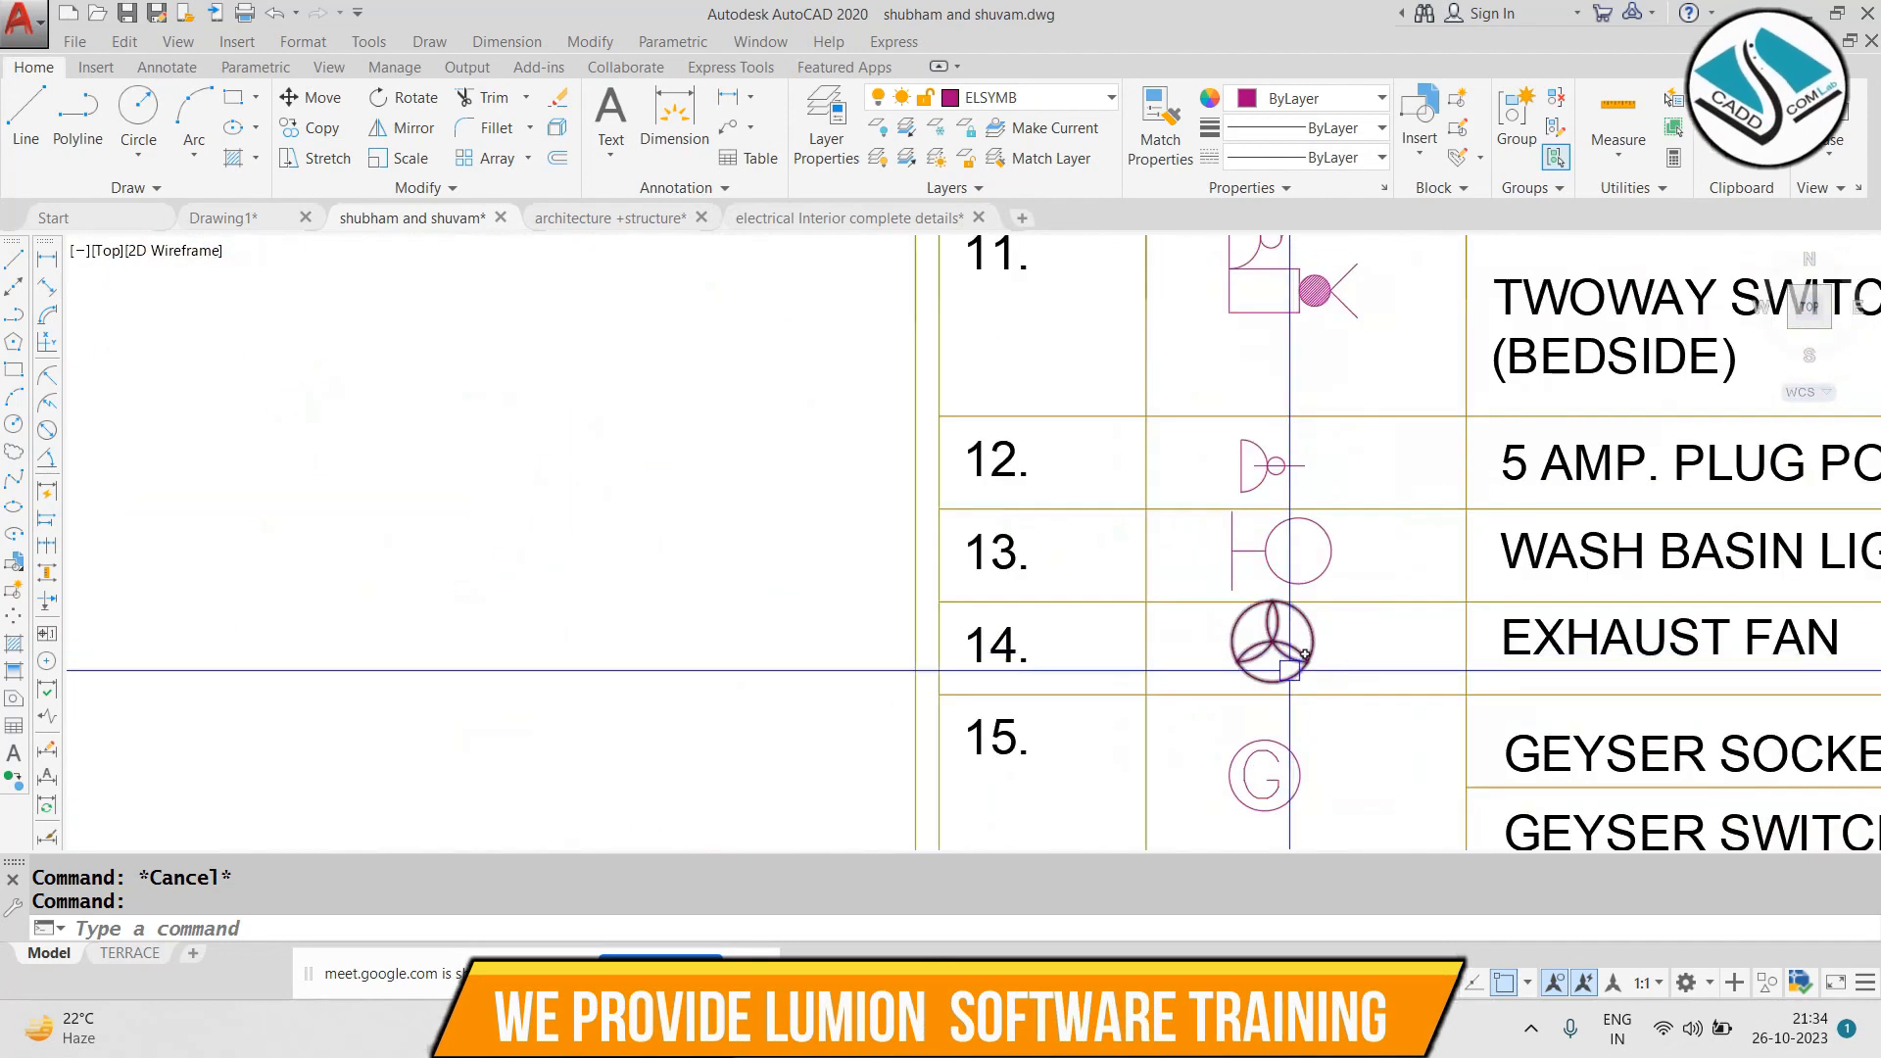
middle_click_drag(1289, 670, 831, 192)
scroll(872, 461, "down", 6)
mouse_move(900, 376)
middle_mouse_down()
mouse_move(870, 645)
mouse_move(874, 422)
mouse_move(793, 772)
middle_mouse_up()
scroll(826, 589, "up", 6)
scroll(843, 434, "down", 2)
scroll(939, 414, "up", 4)
middle_click_drag(939, 415, 835, 532)
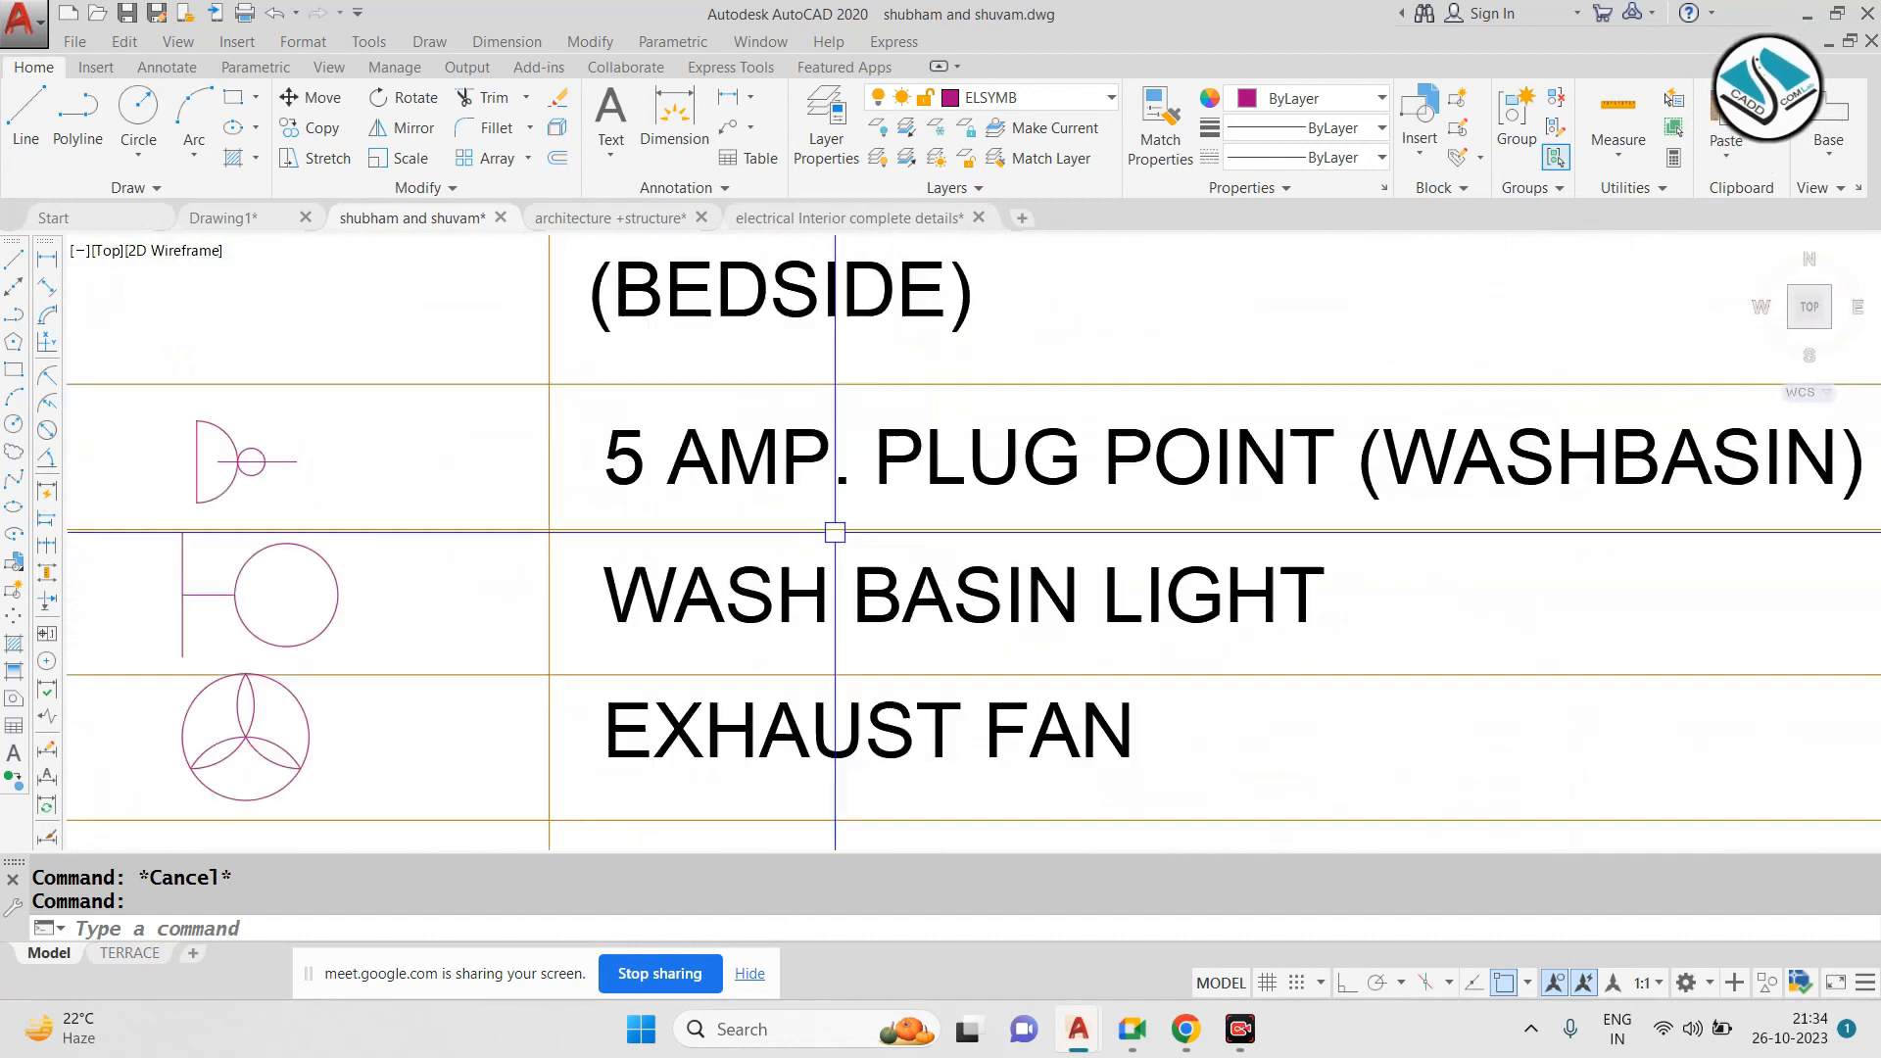
scroll(638, 632, "down", 2)
middle_click_drag(868, 634, 559, 579)
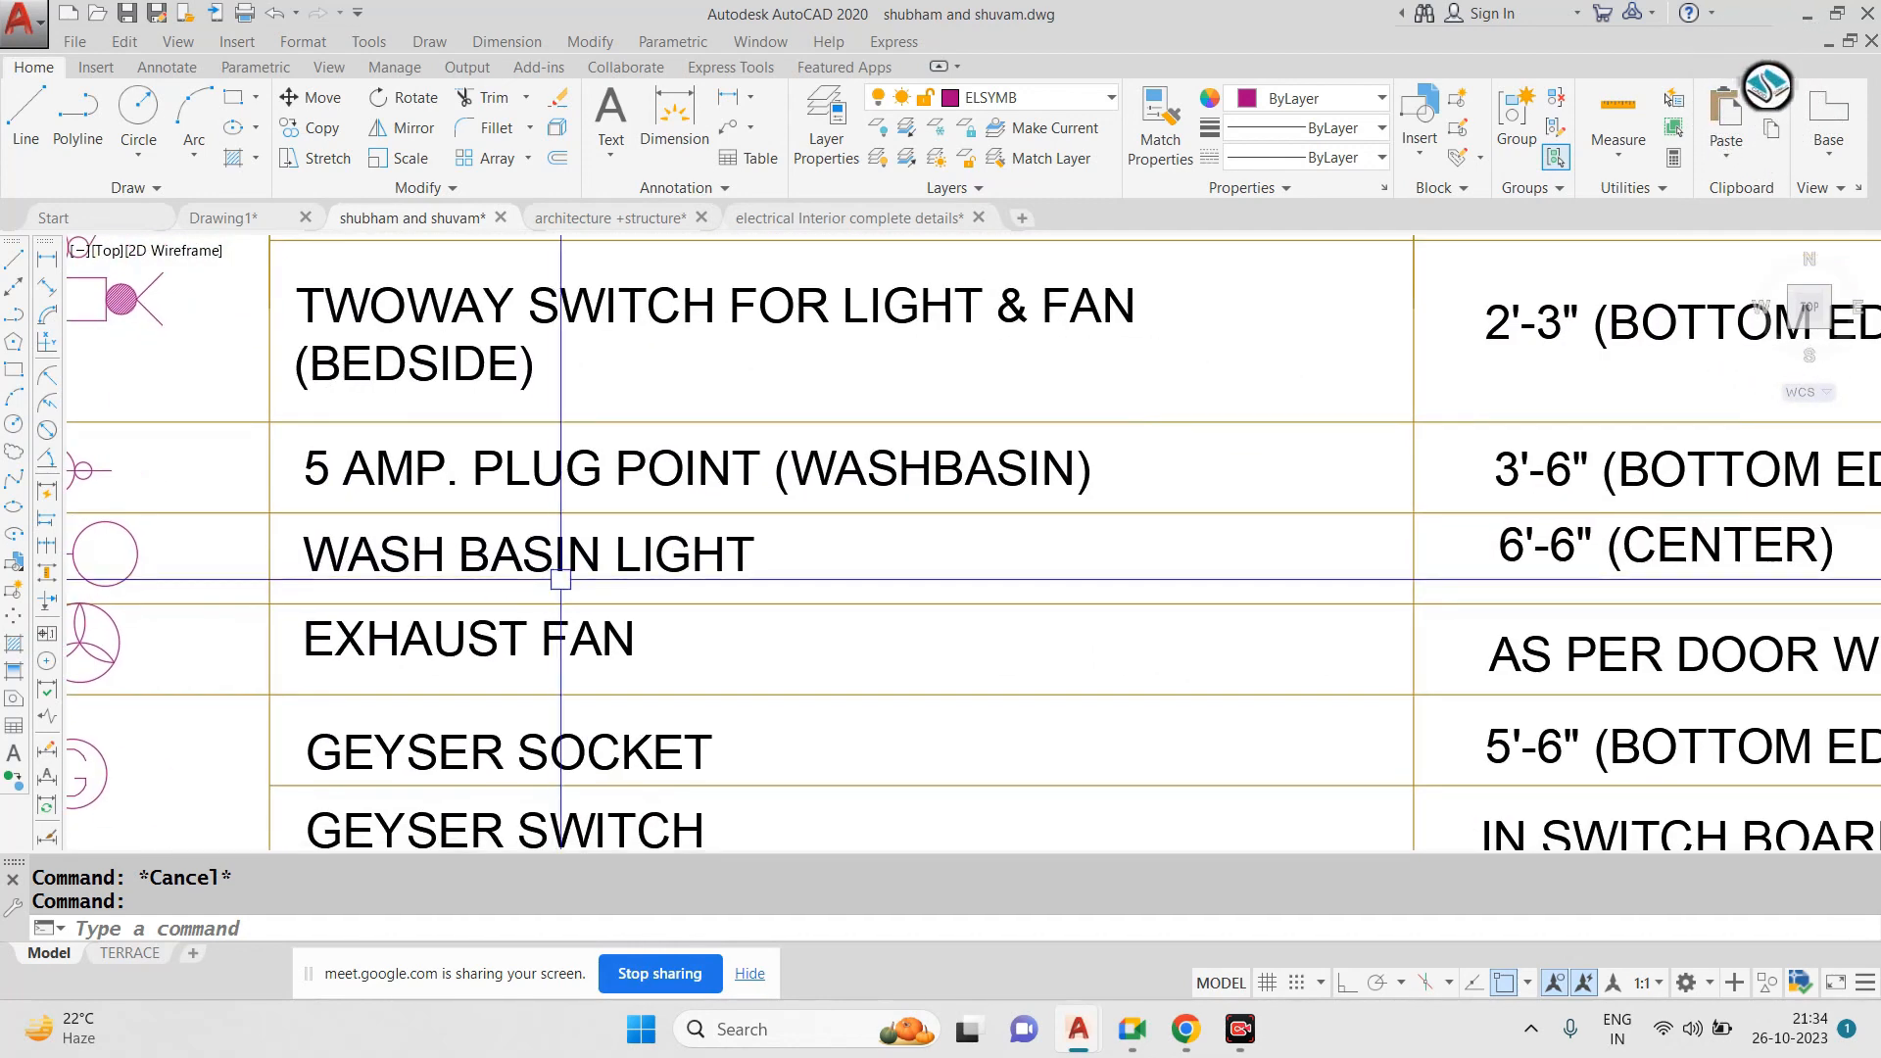
Clear the selection and review the legend's mounting heights for switches, bedside and washbasin plug points, and the wash basin light
key("Escape")
scroll(1616, 588, "down", 2)
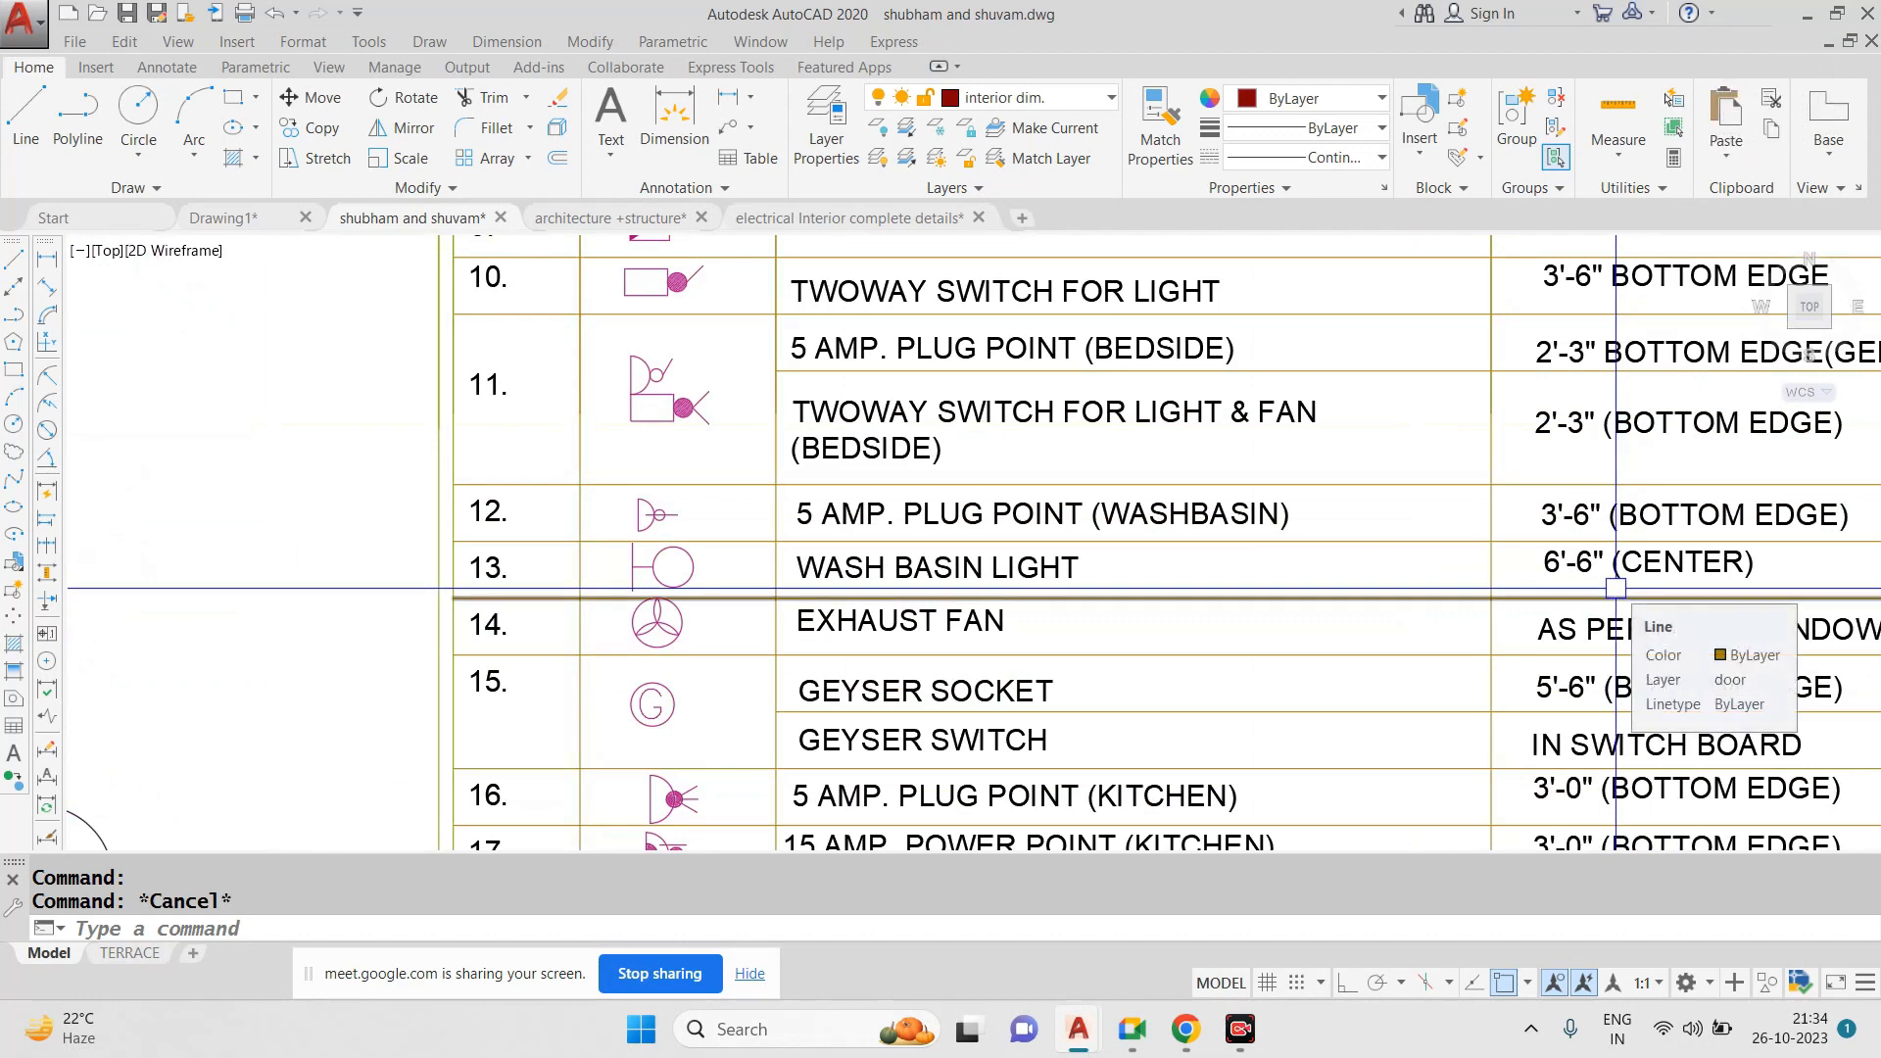
middle_click_drag(1521, 533, 1142, 676)
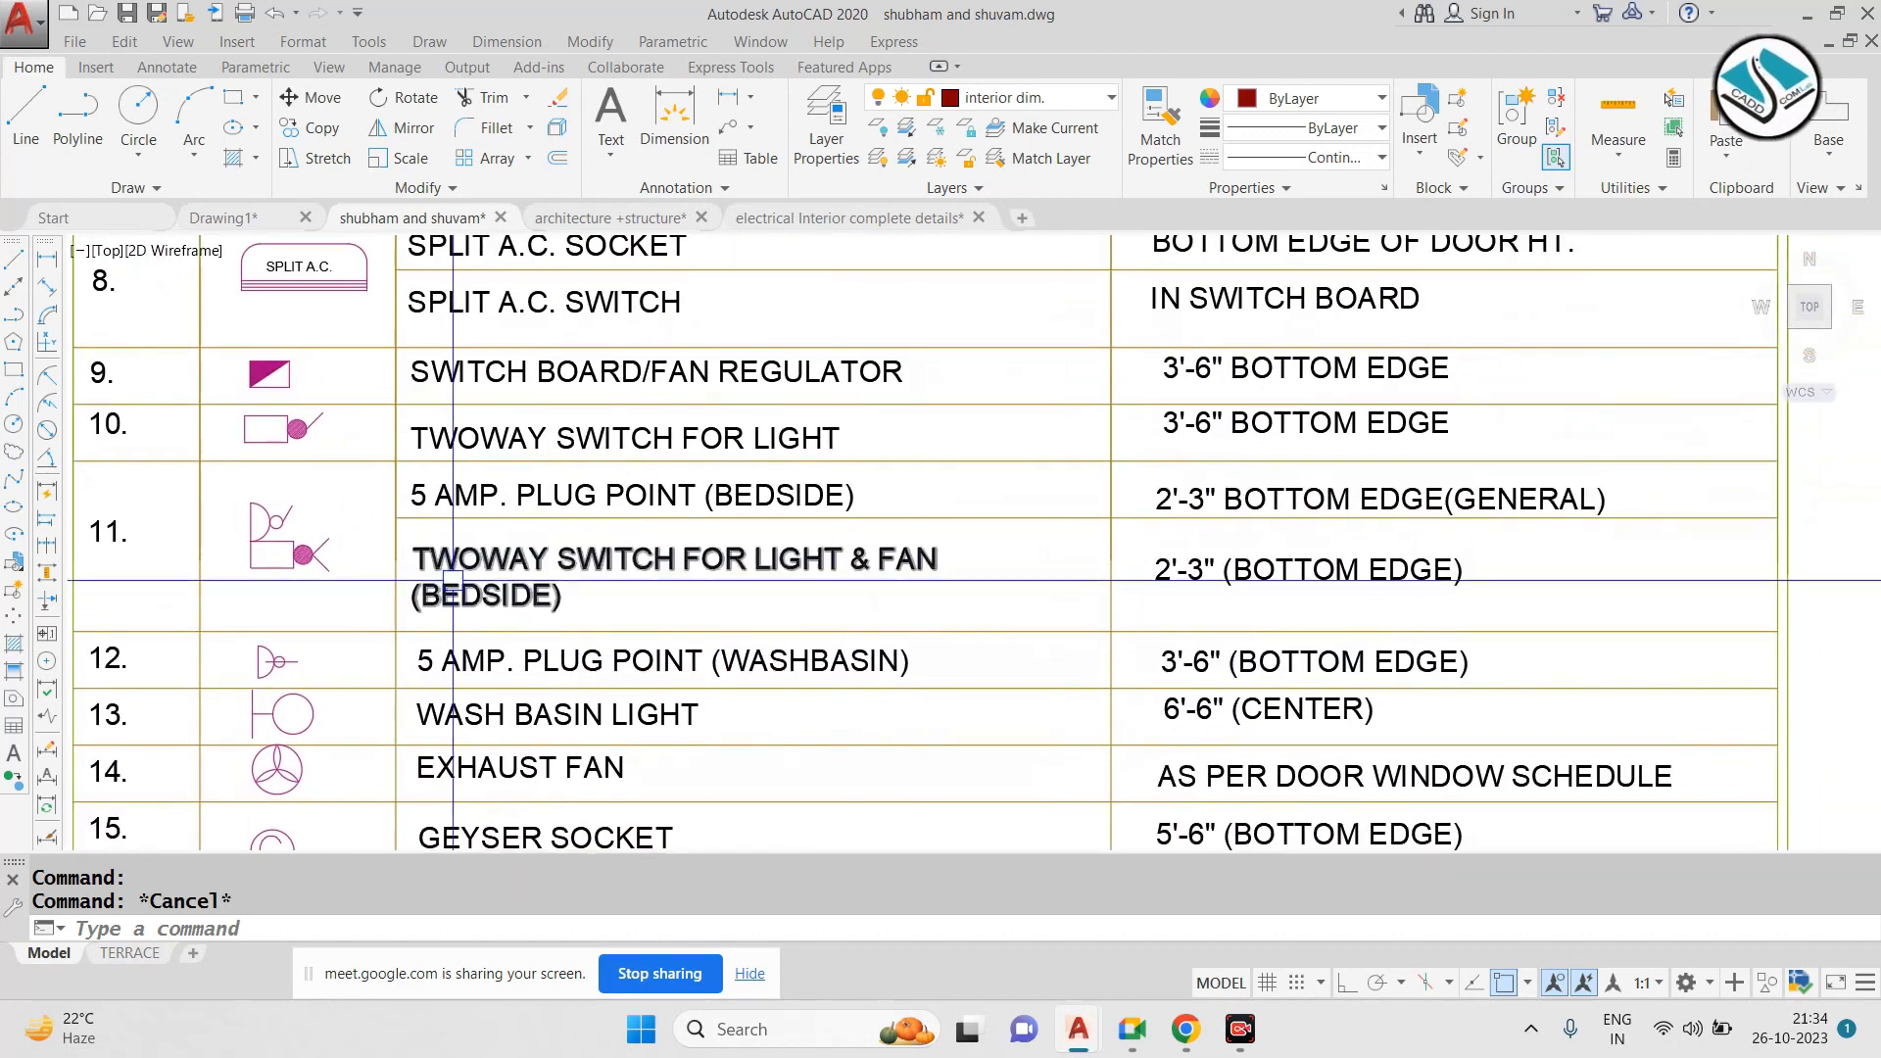
scroll(453, 580, "up", 2)
scroll(454, 580, "down", 2)
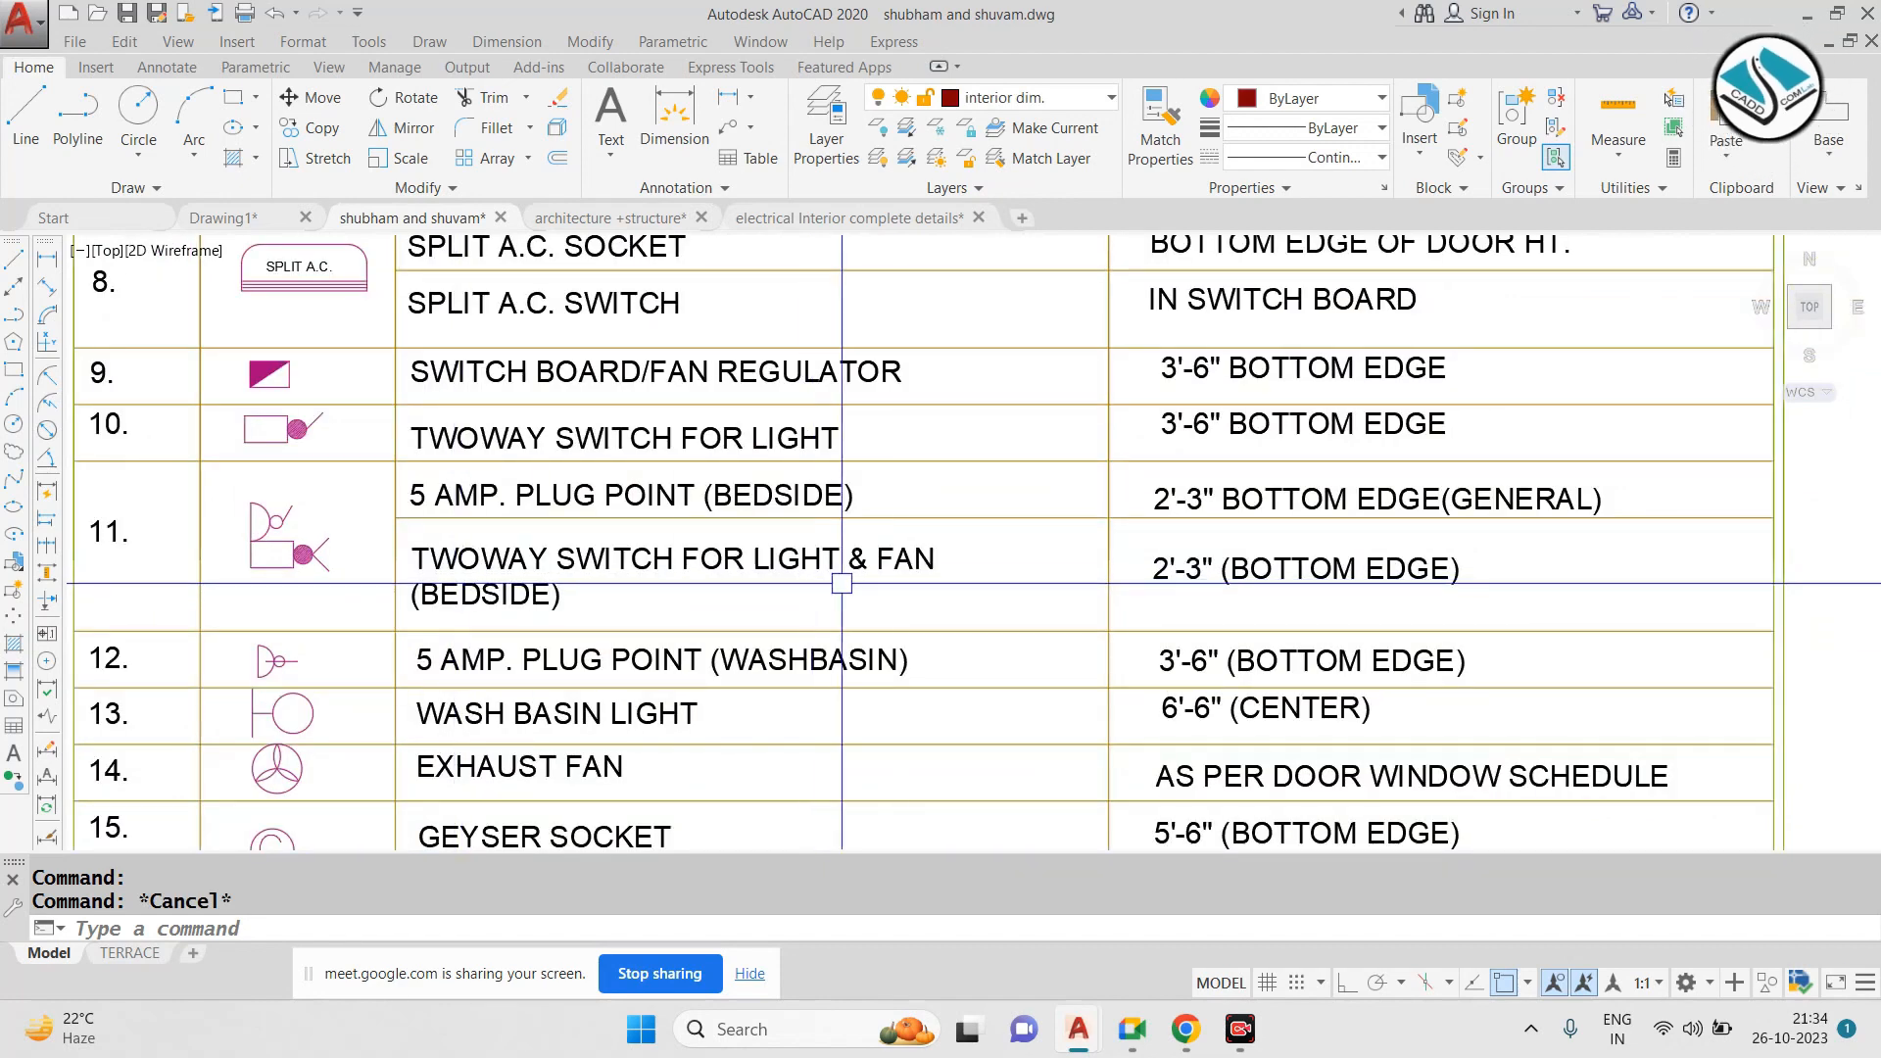
scroll(1277, 594, "up", 2)
scroll(1567, 588, "down", 2)
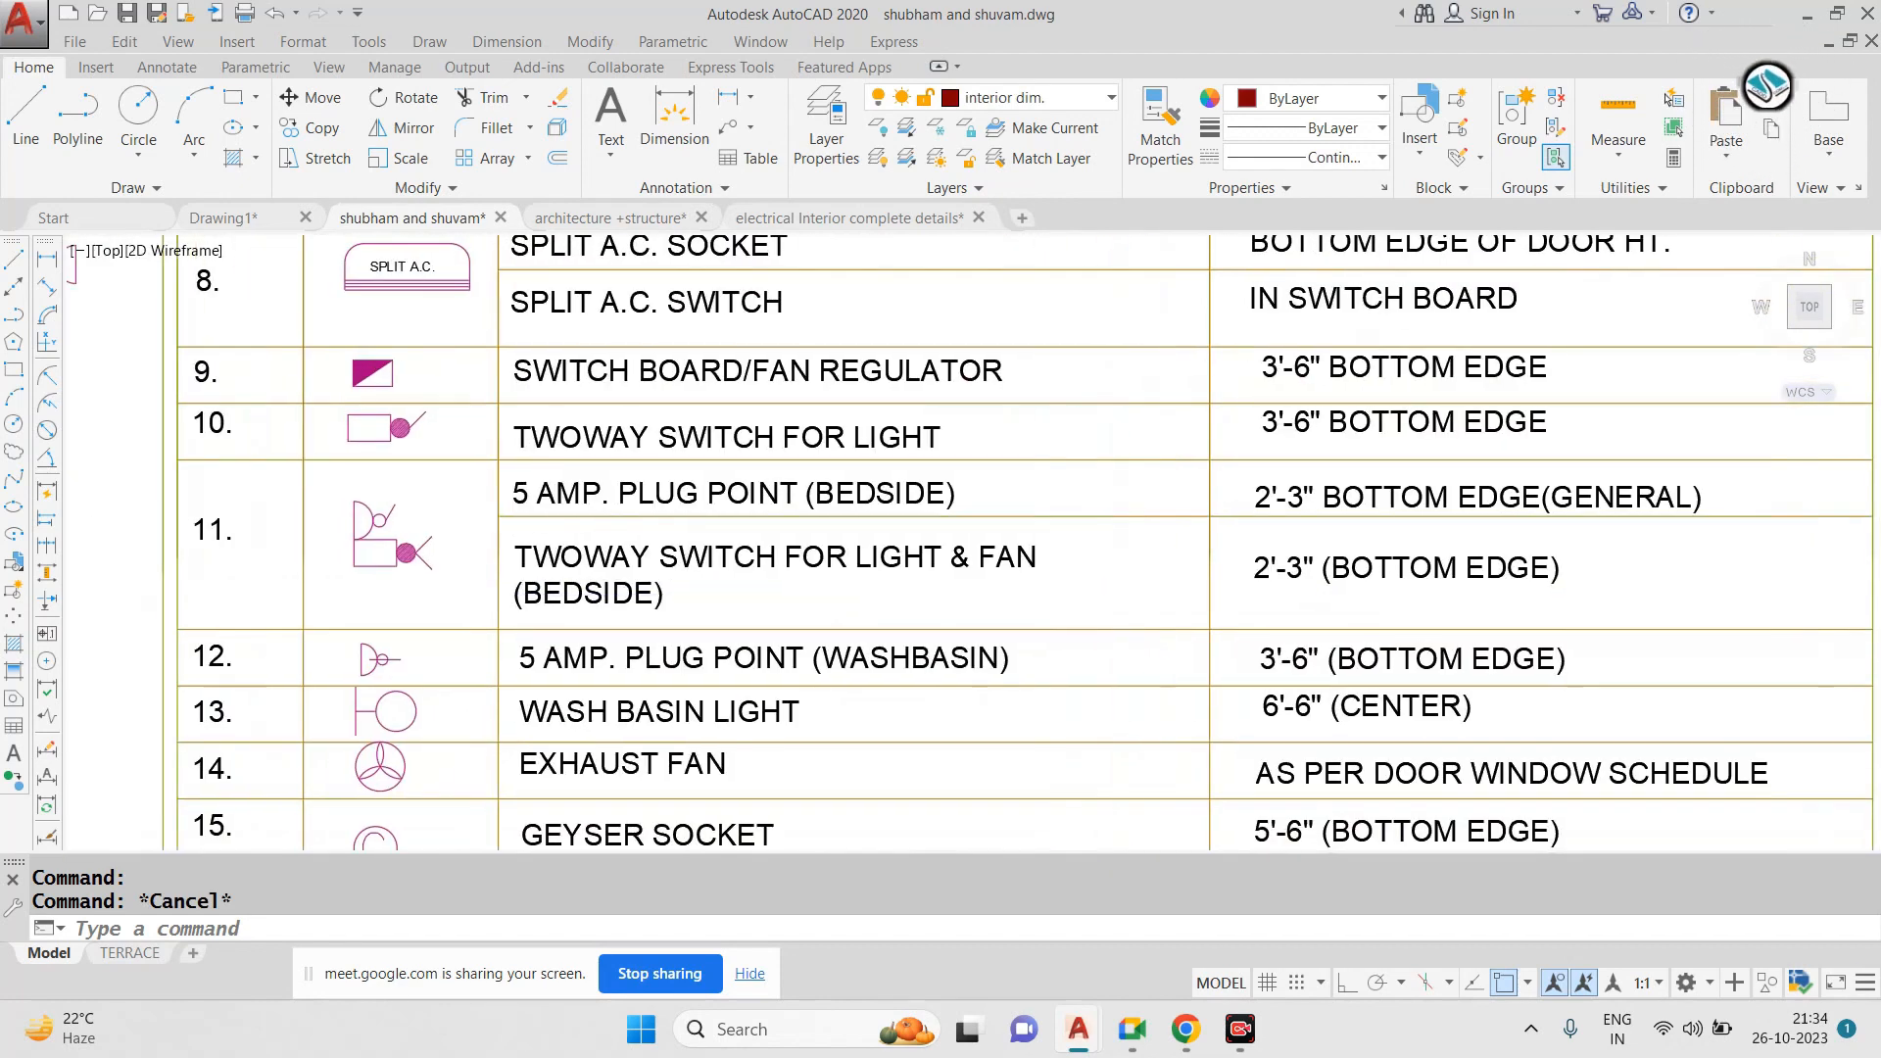
scroll(1127, 589, "up", 2)
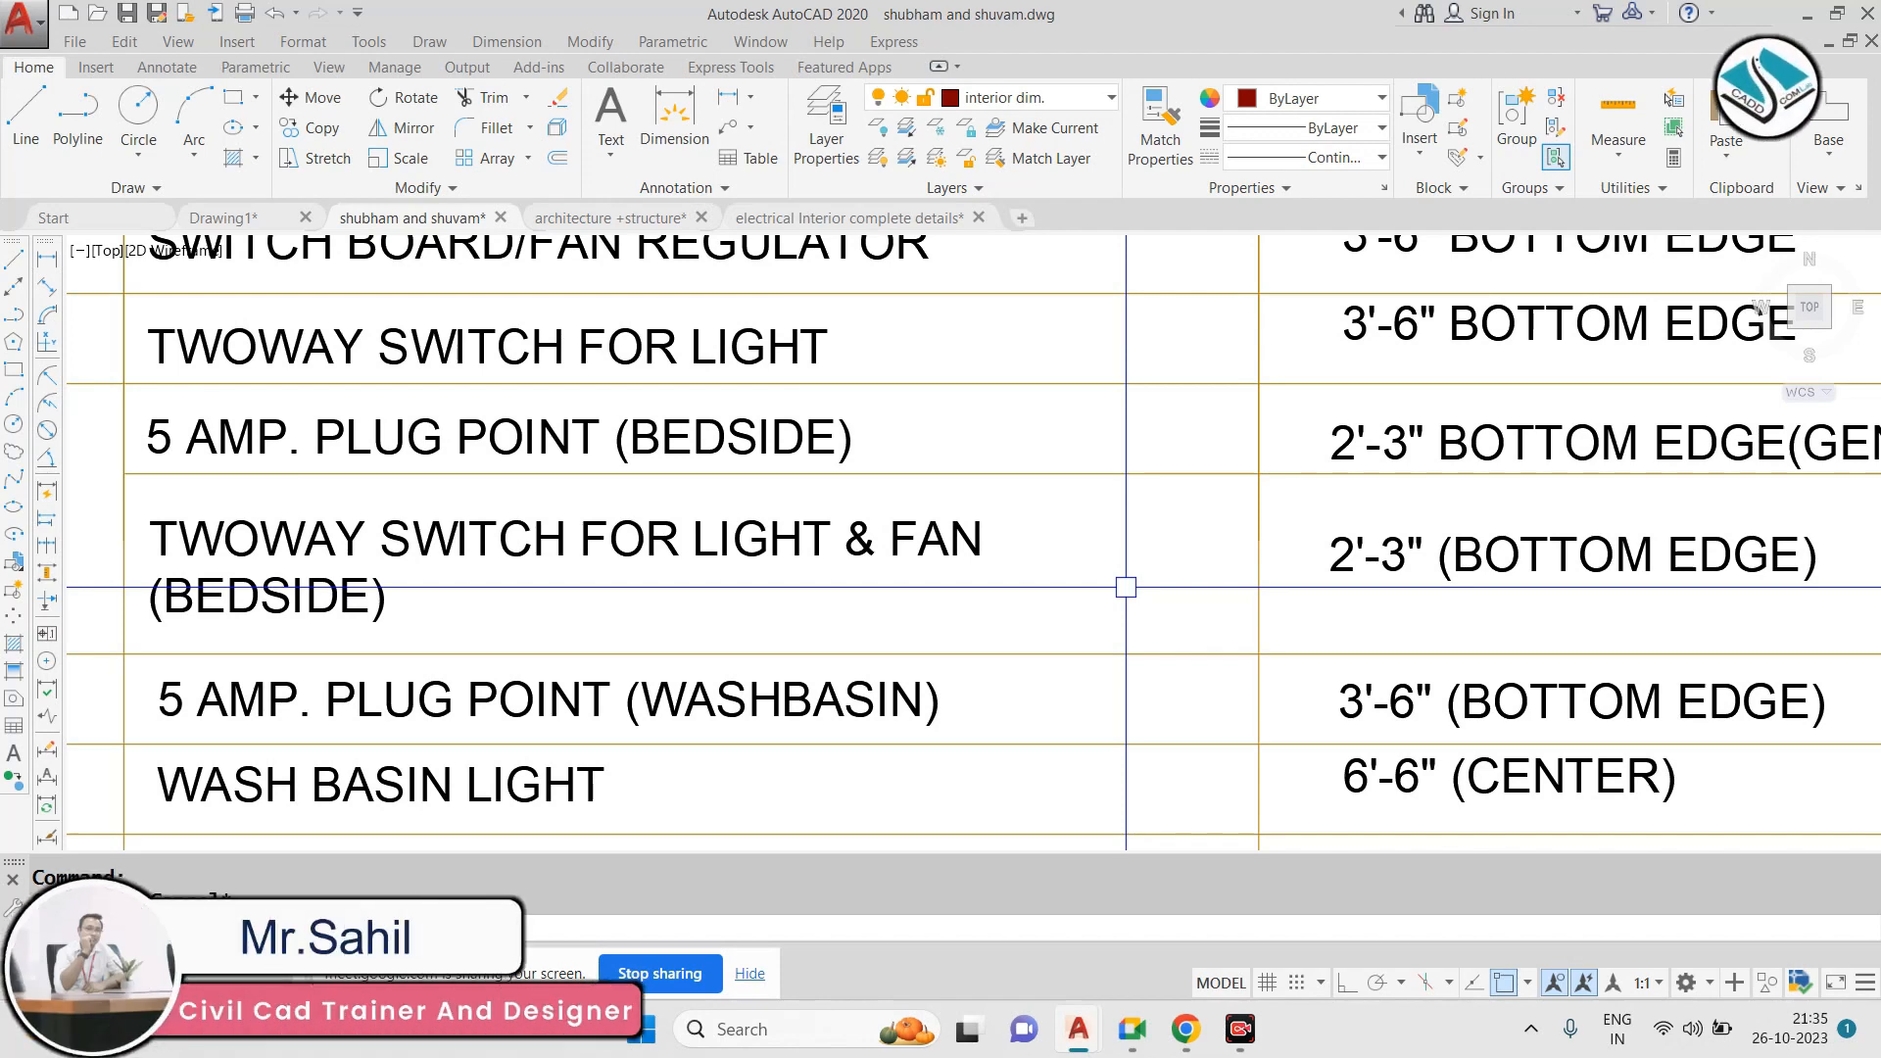
scroll(1125, 588, "down", 5)
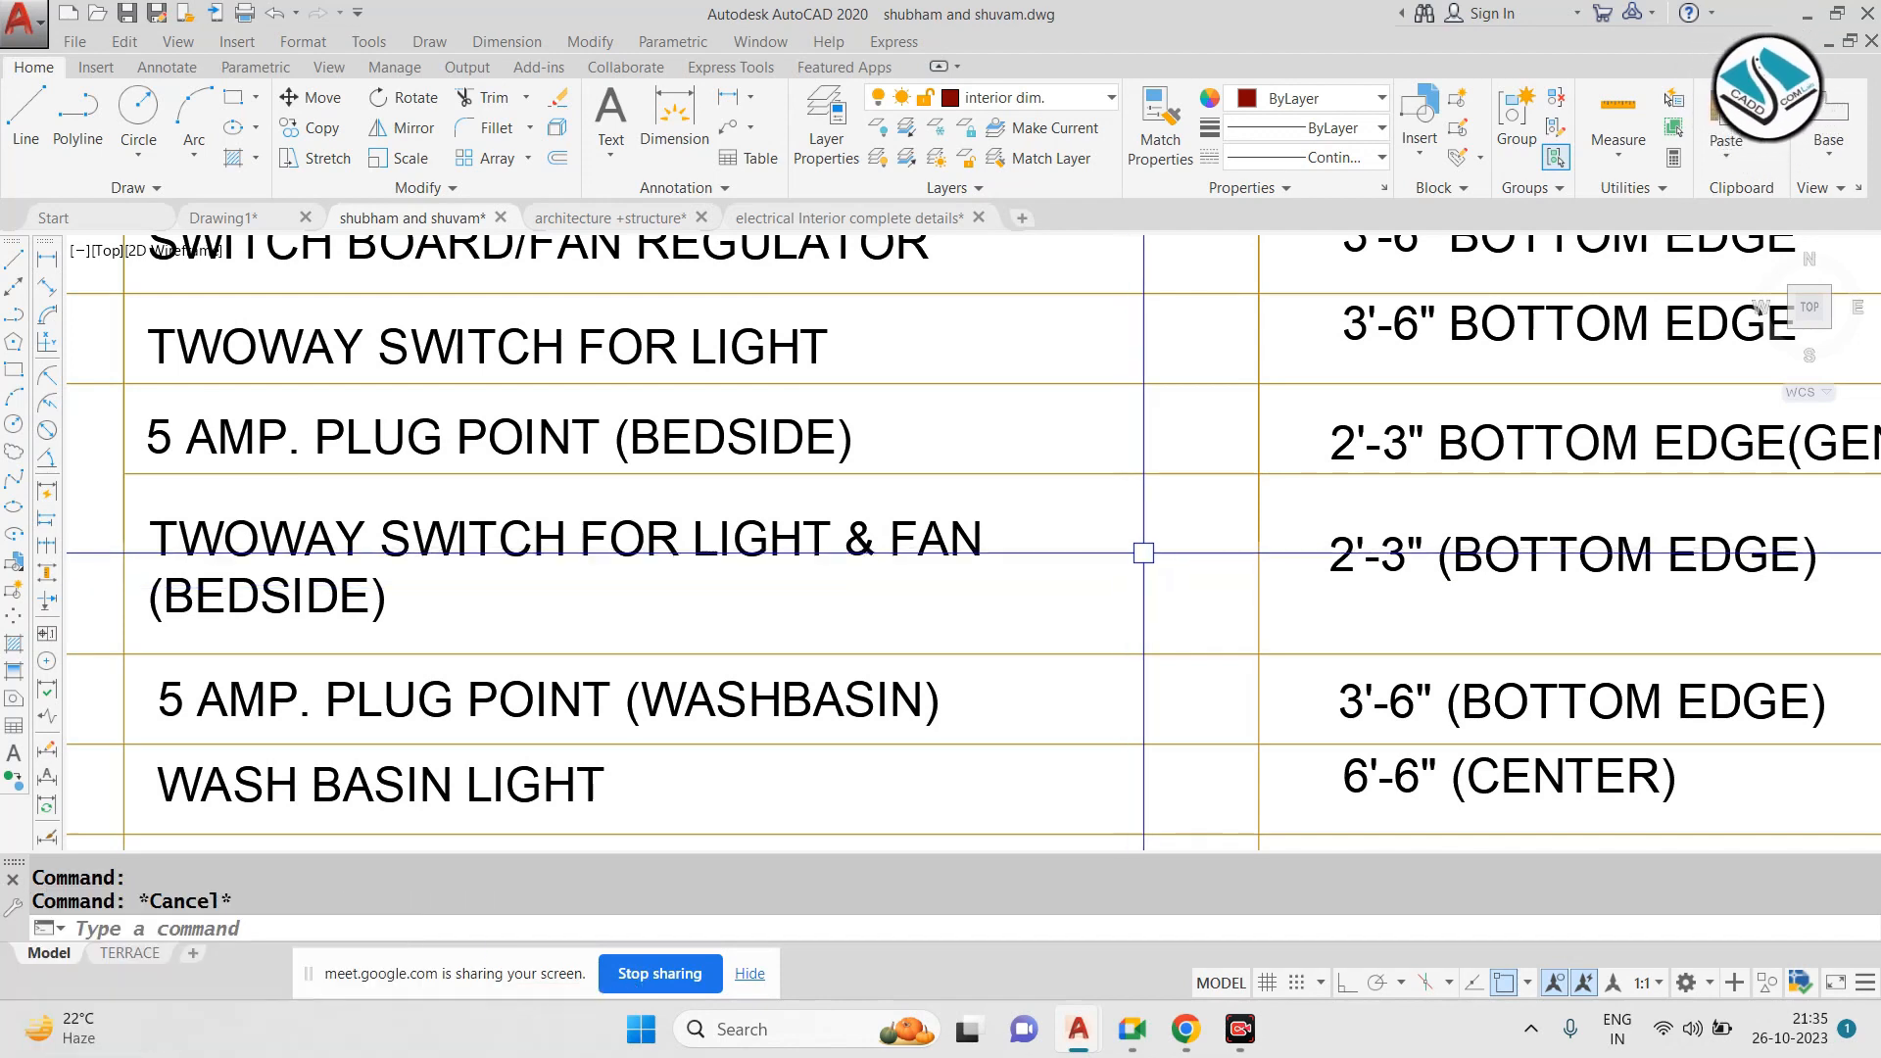
Review the upper legend entries from ceiling fan to split A.C., including the L.C.D. socket and switch mounting heights
middle_click_drag(1187, 295, 1176, 594)
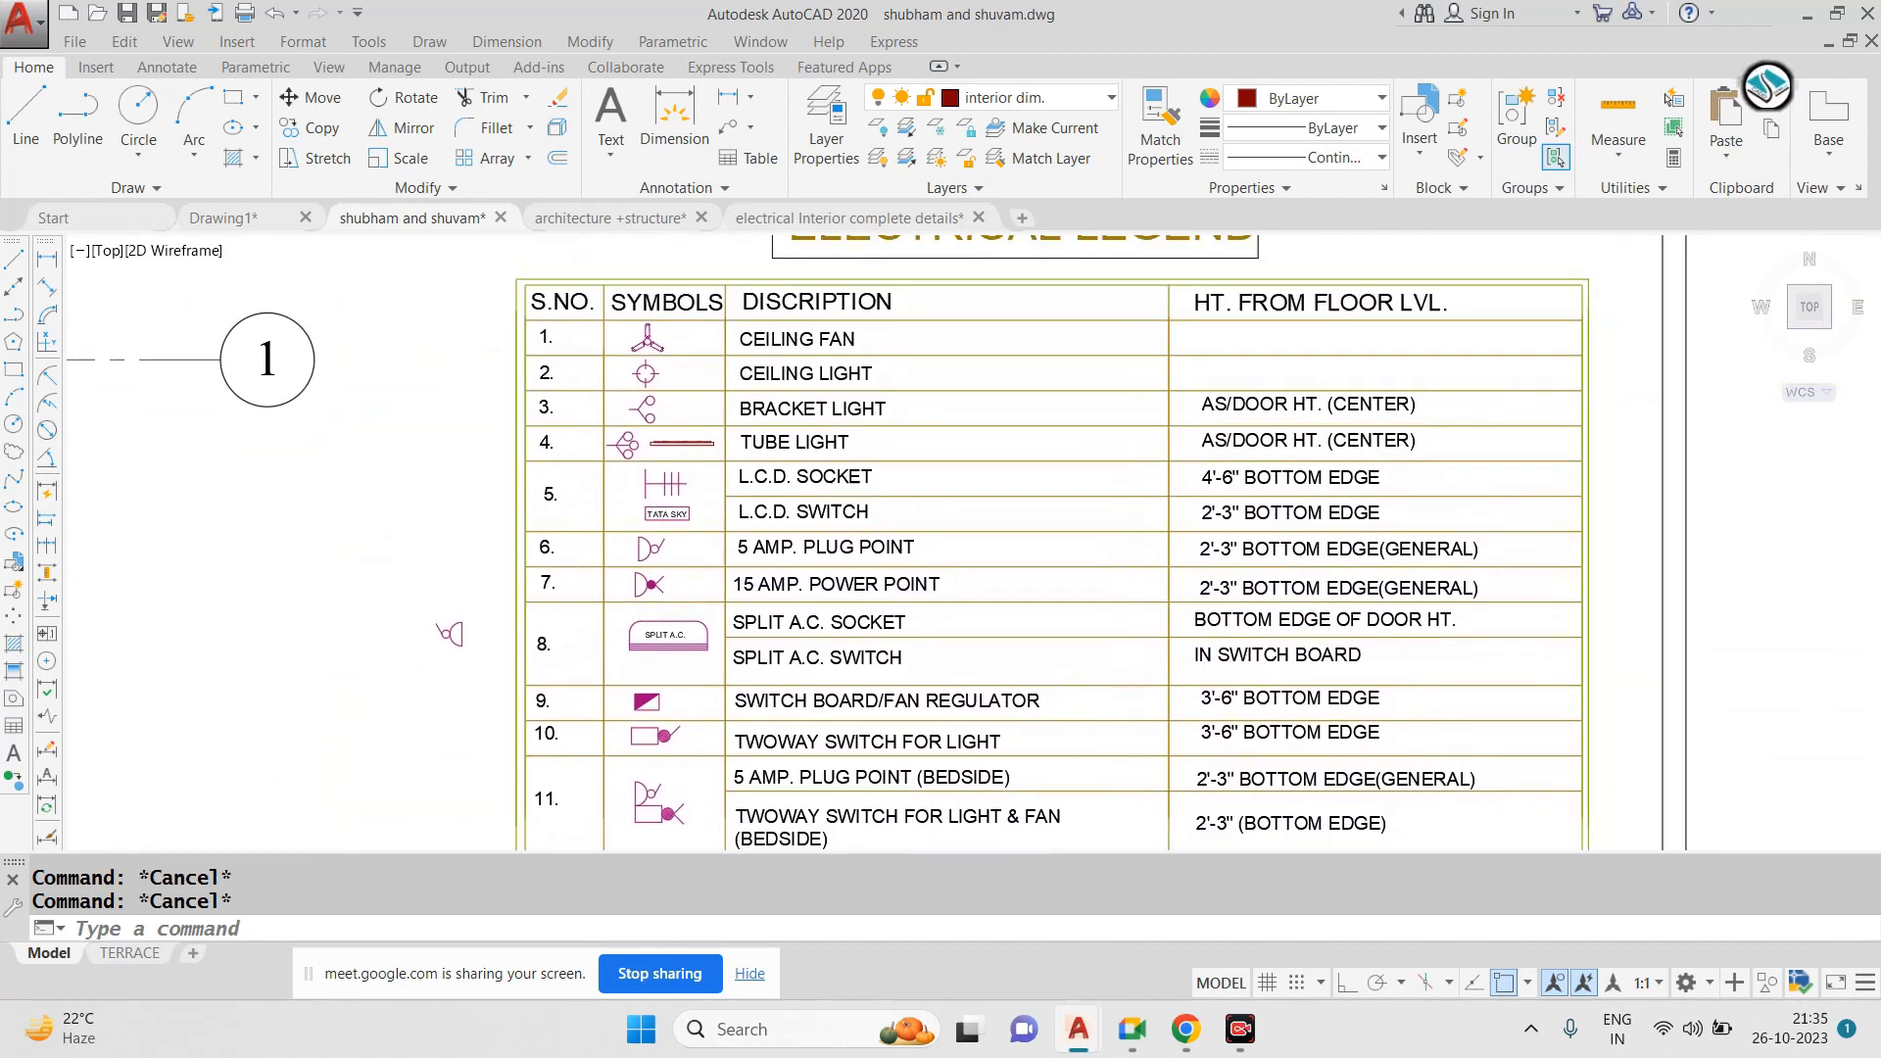
scroll(1122, 441, "up", 3)
scroll(511, 530, "down", 1)
middle_click_drag(511, 530, 505, 499)
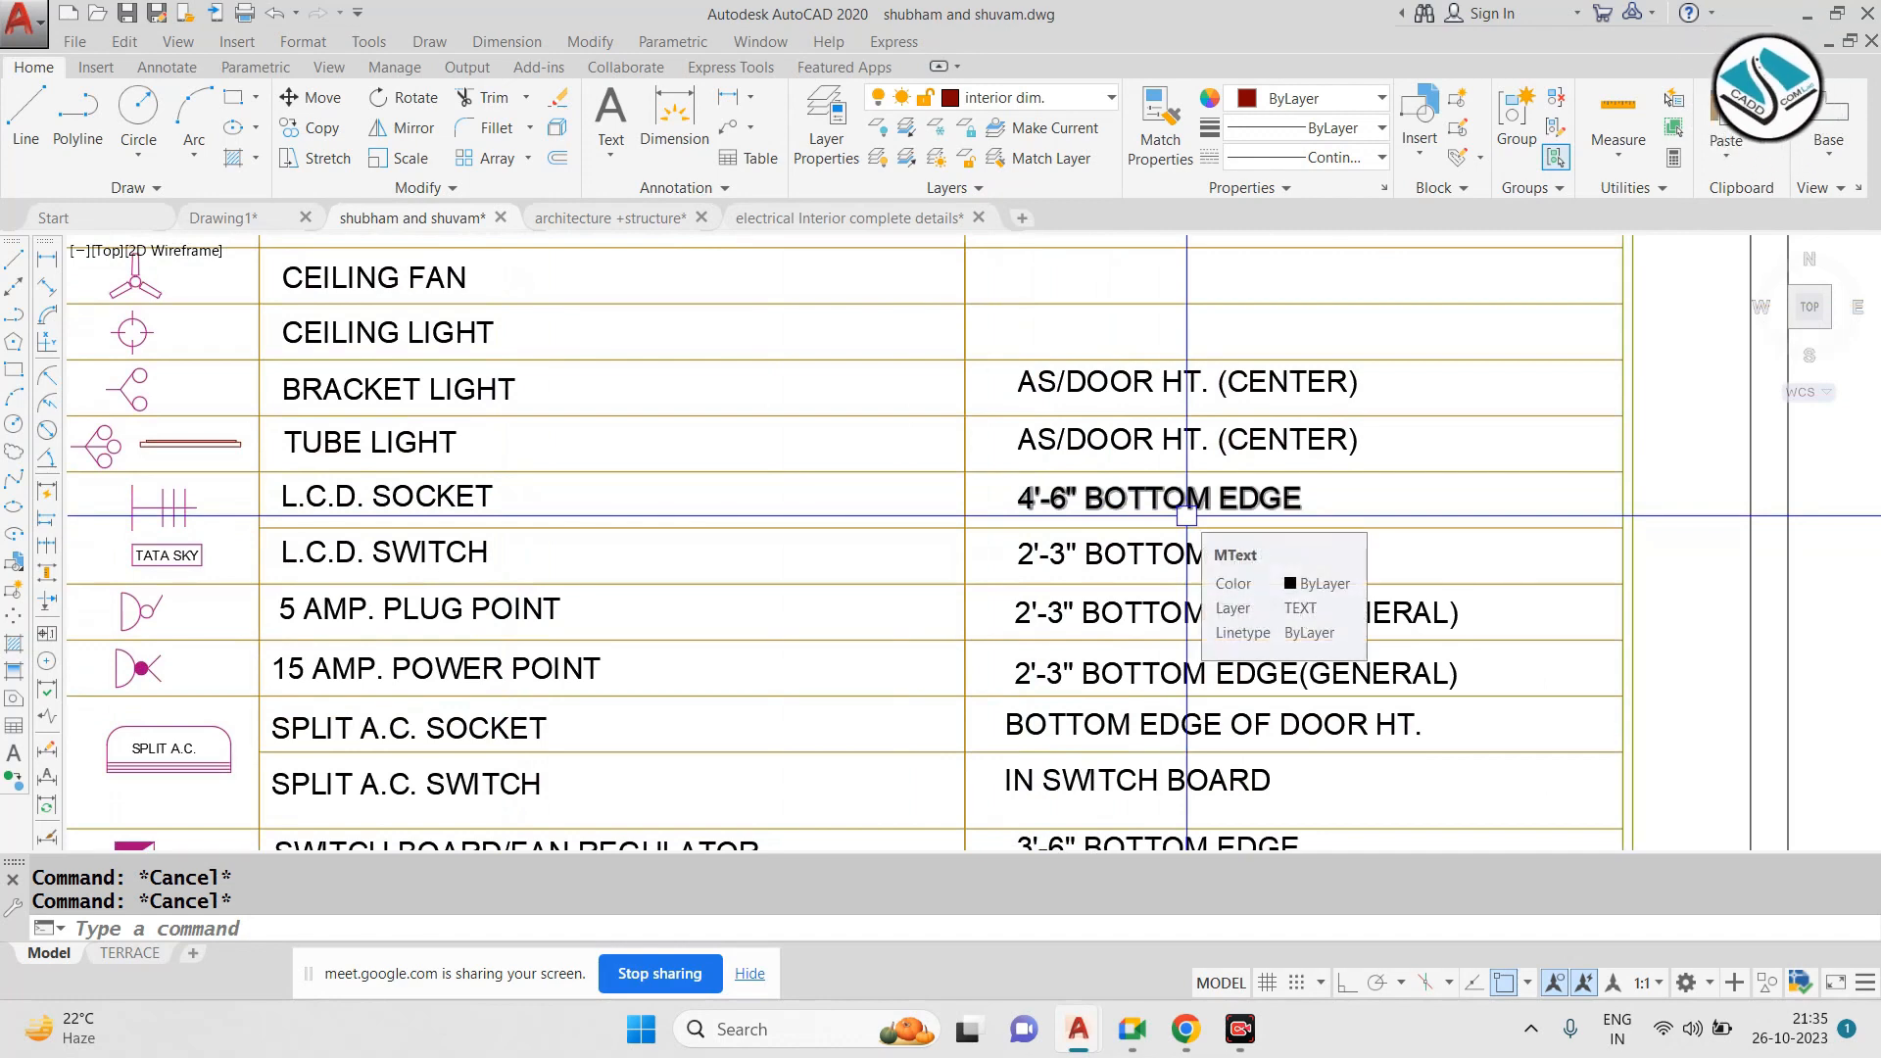
Examine the lights, geyser point, plug points and switch board wiring in the reference plan's toilet beside the yellow exhaust fan
scroll(1186, 516, "down", 10)
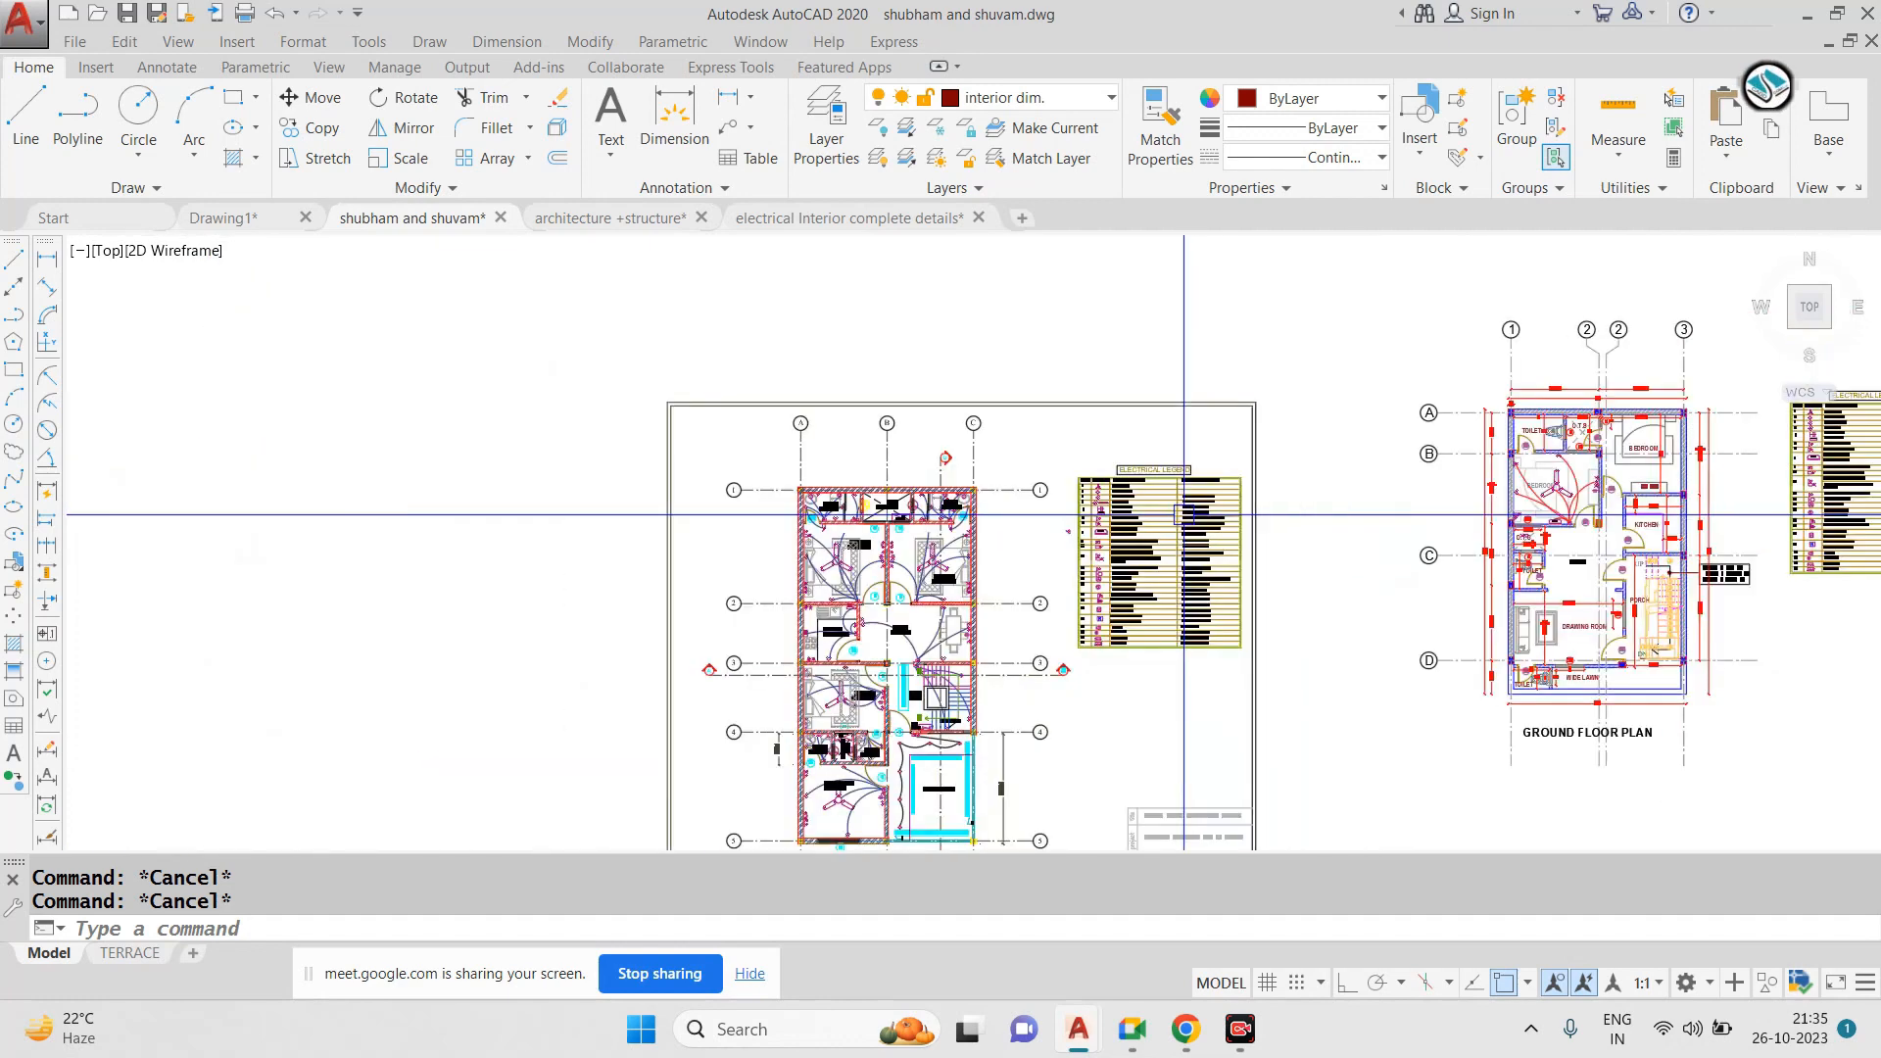
scroll(852, 532, "up", 10)
middle_click_drag(788, 445, 754, 618)
scroll(611, 492, "up", 2)
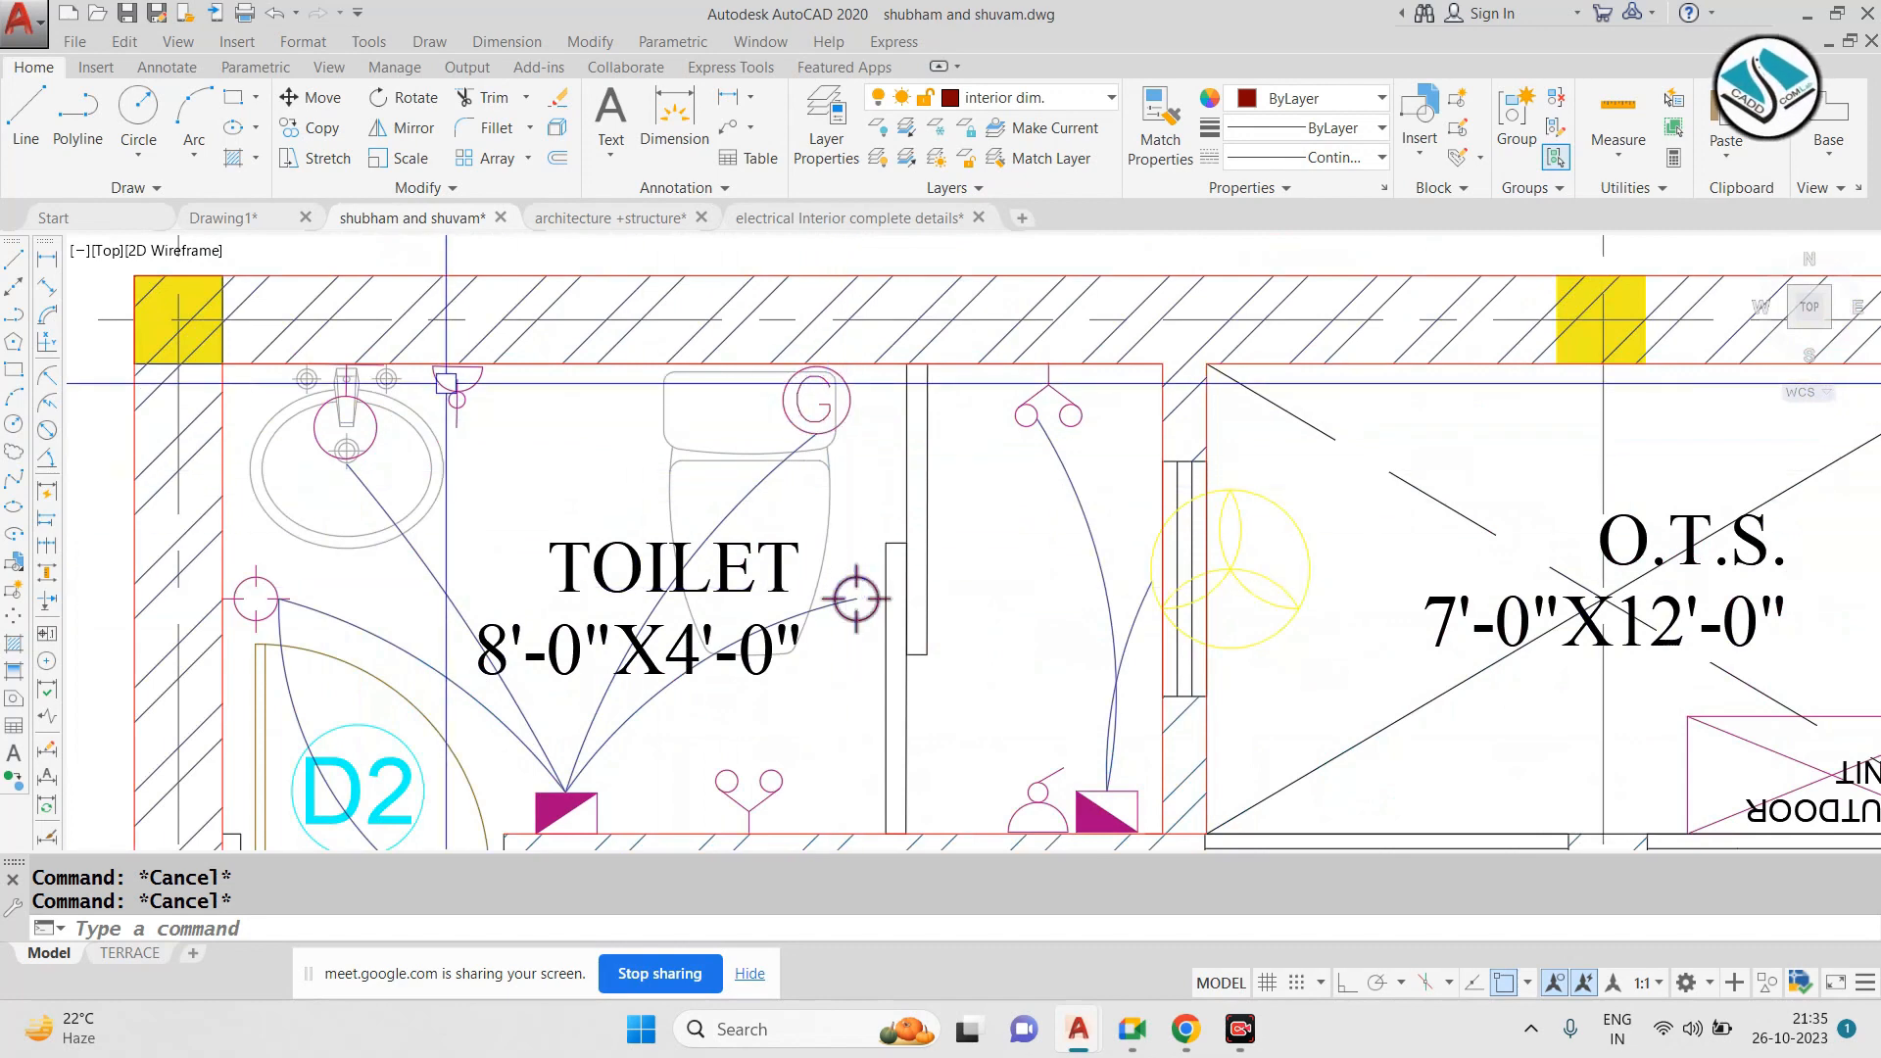
scroll(333, 385, "up", 2)
scroll(585, 355, "down", 2)
middle_click_drag(568, 480, 527, 378)
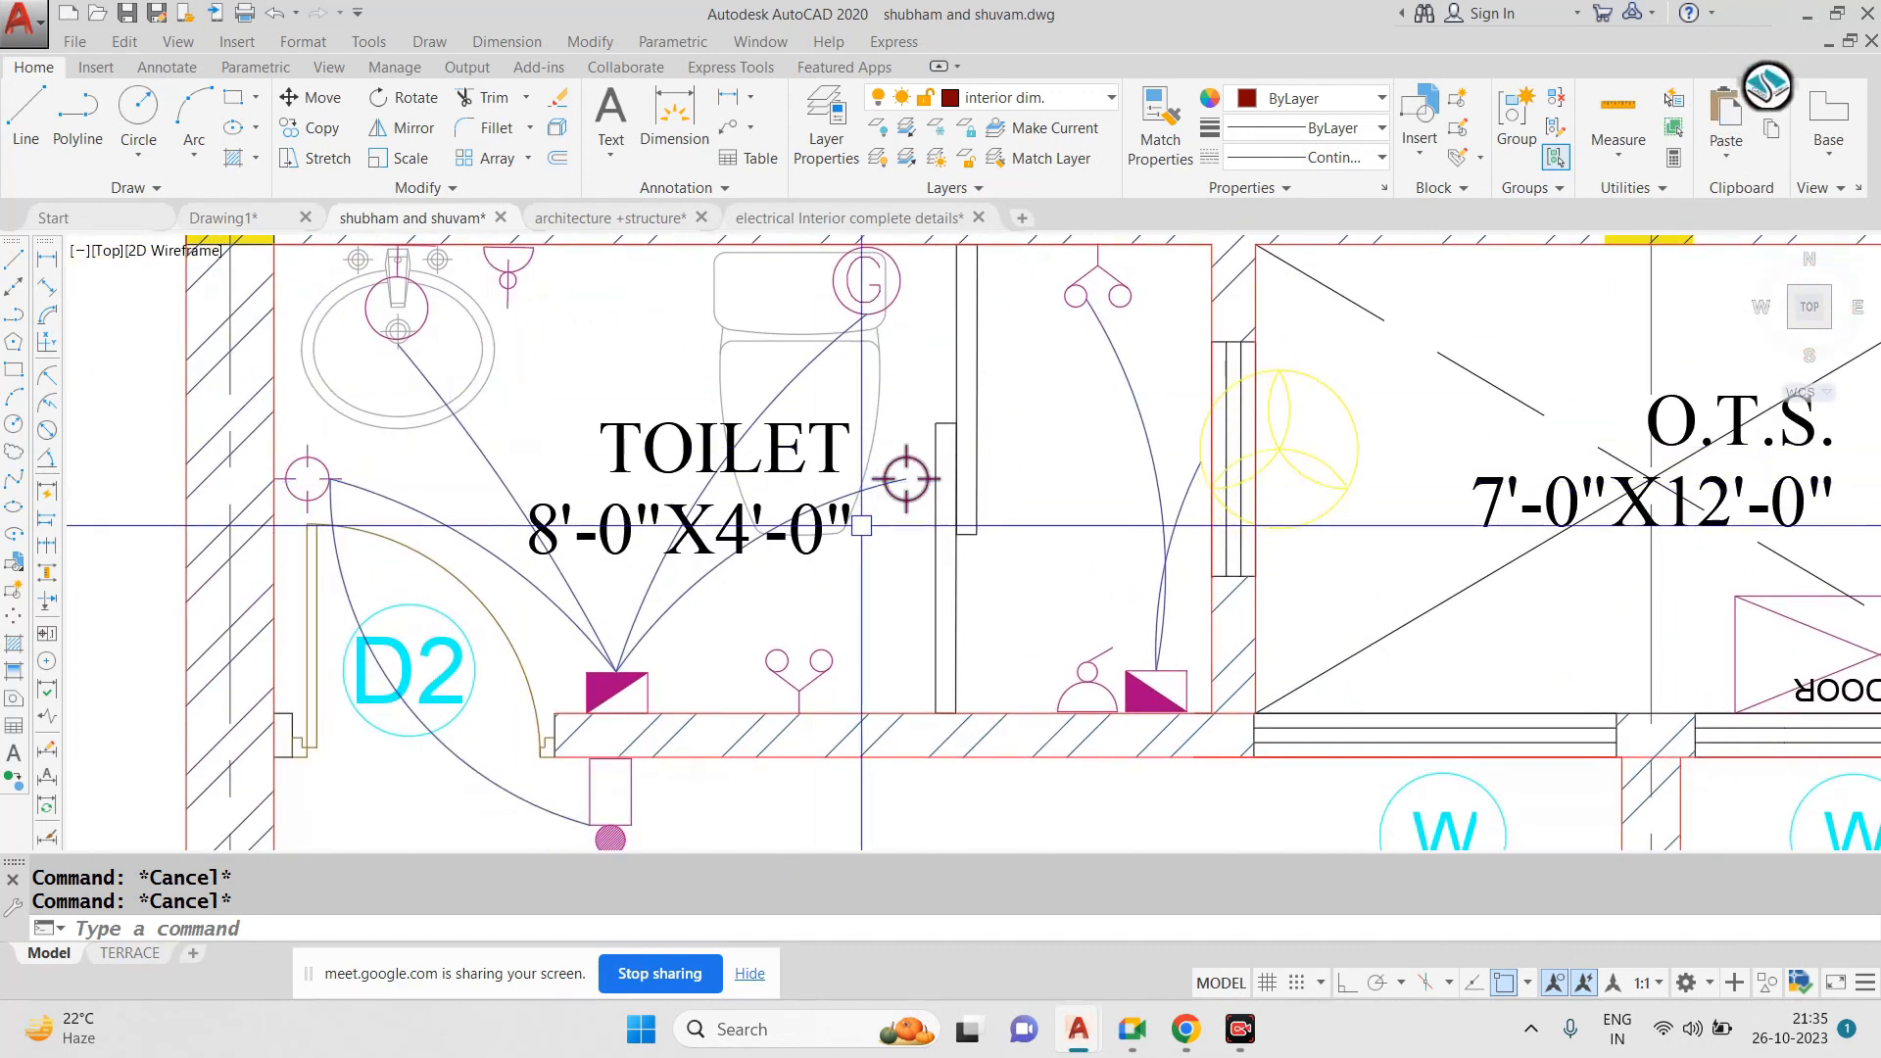
scroll(628, 566, "down", 1)
scroll(812, 421, "down", 3)
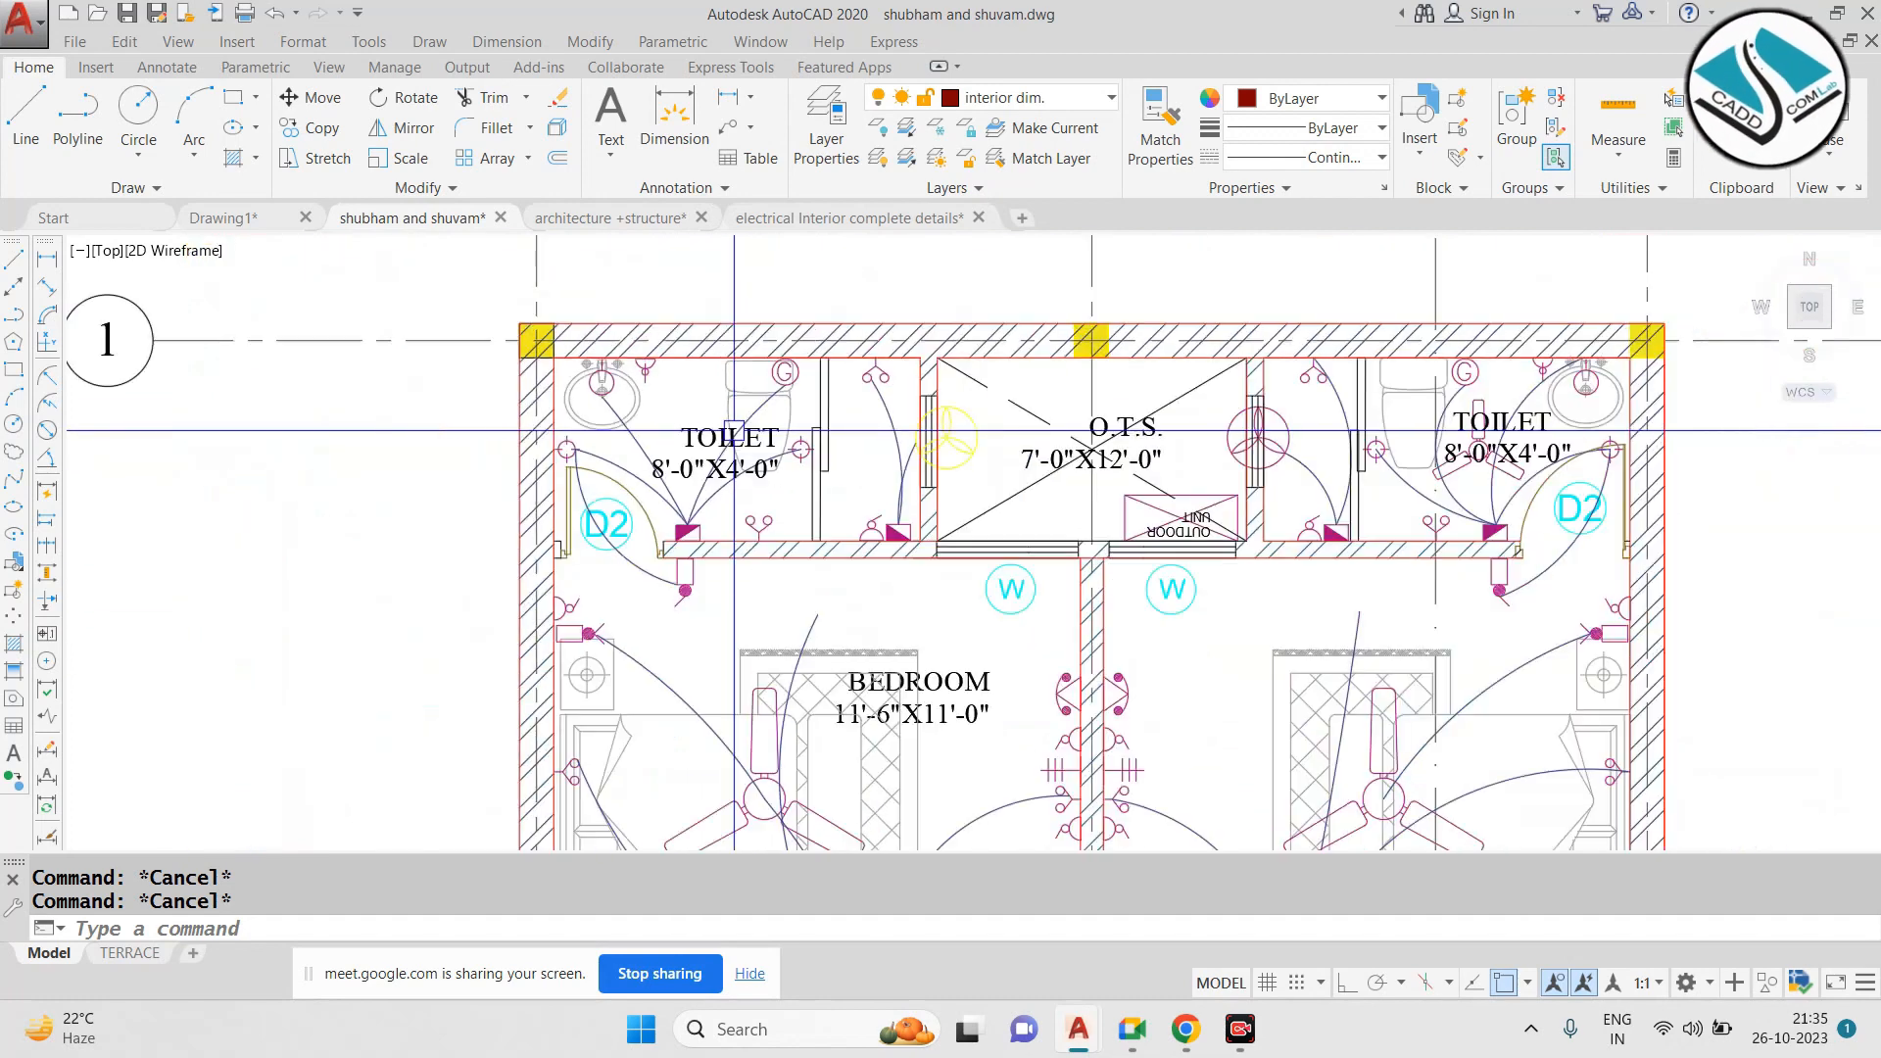
Inspect the matching toilet on the other side of the O.T.S., including its exhaust fan, geyser point and switch boards
middle_click_drag(1381, 391, 866, 397)
scroll(866, 396, "up", 2)
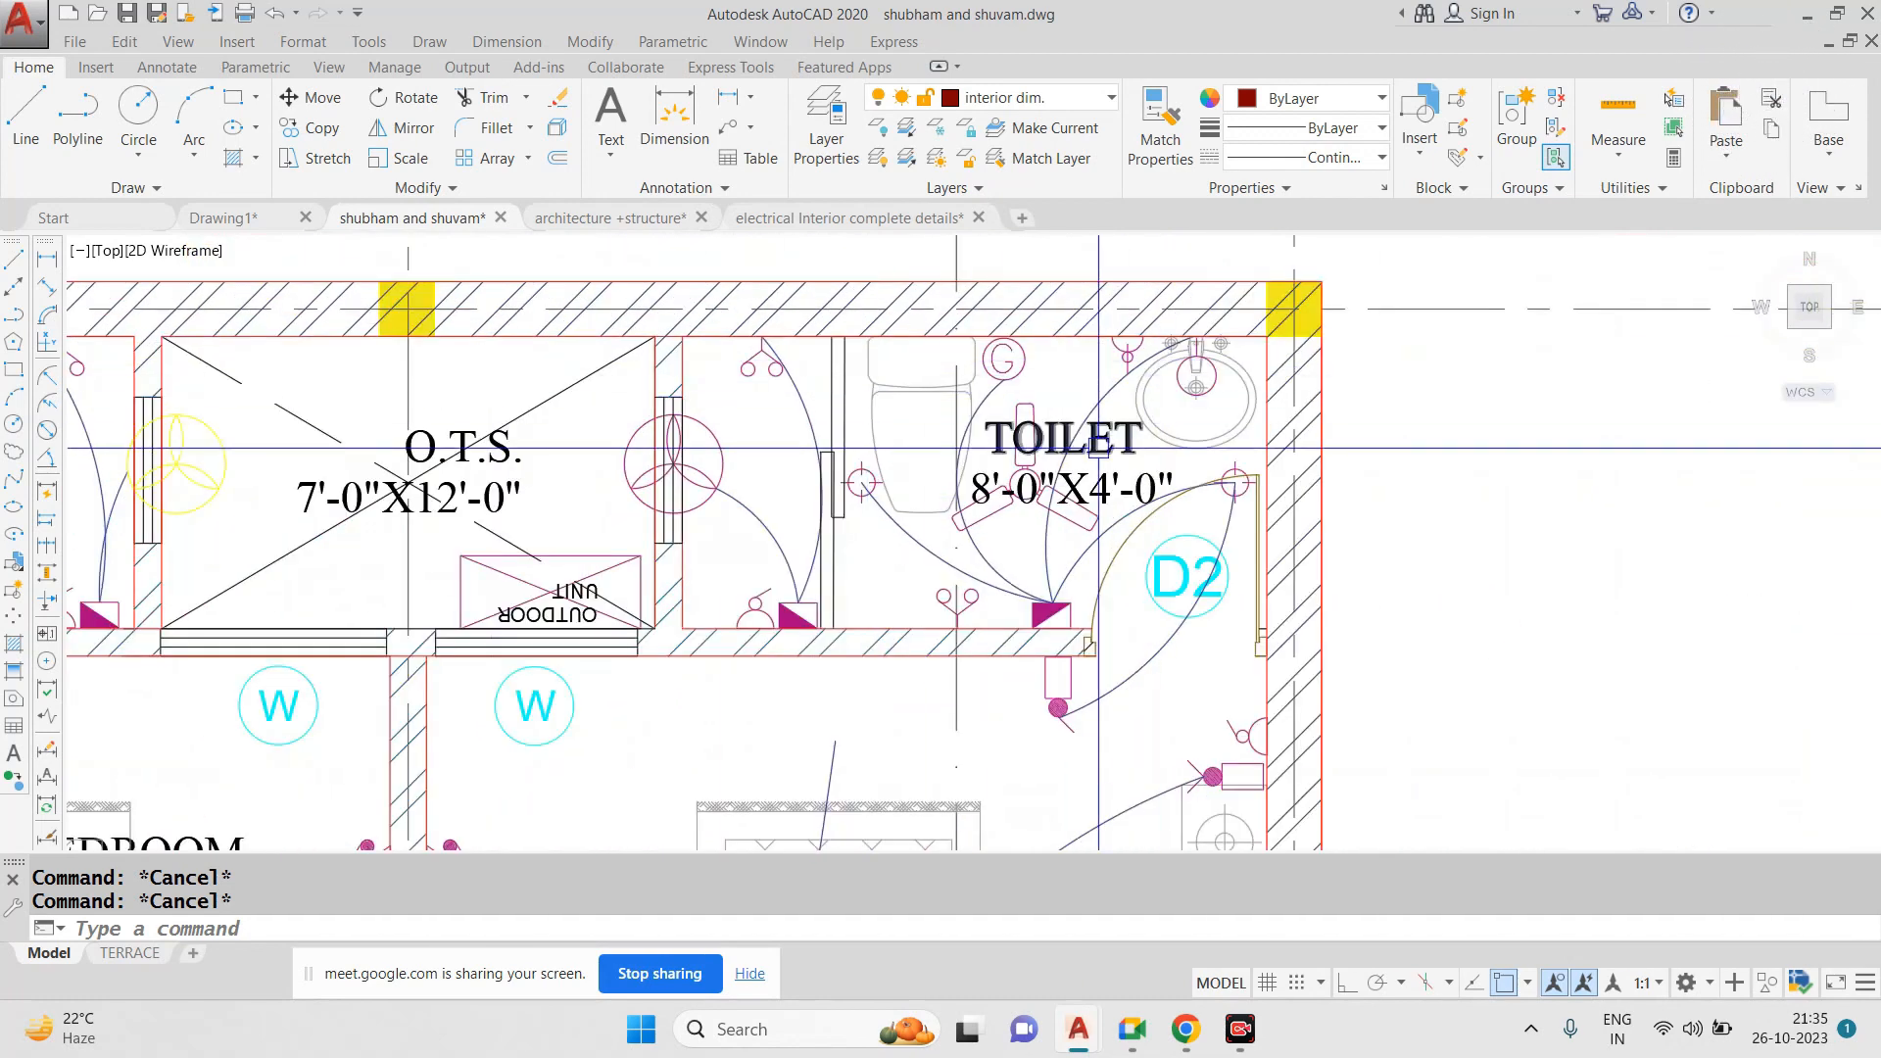
scroll(1057, 423, "down", 2)
scroll(1092, 436, "up", 2)
scroll(1078, 440, "up", 2)
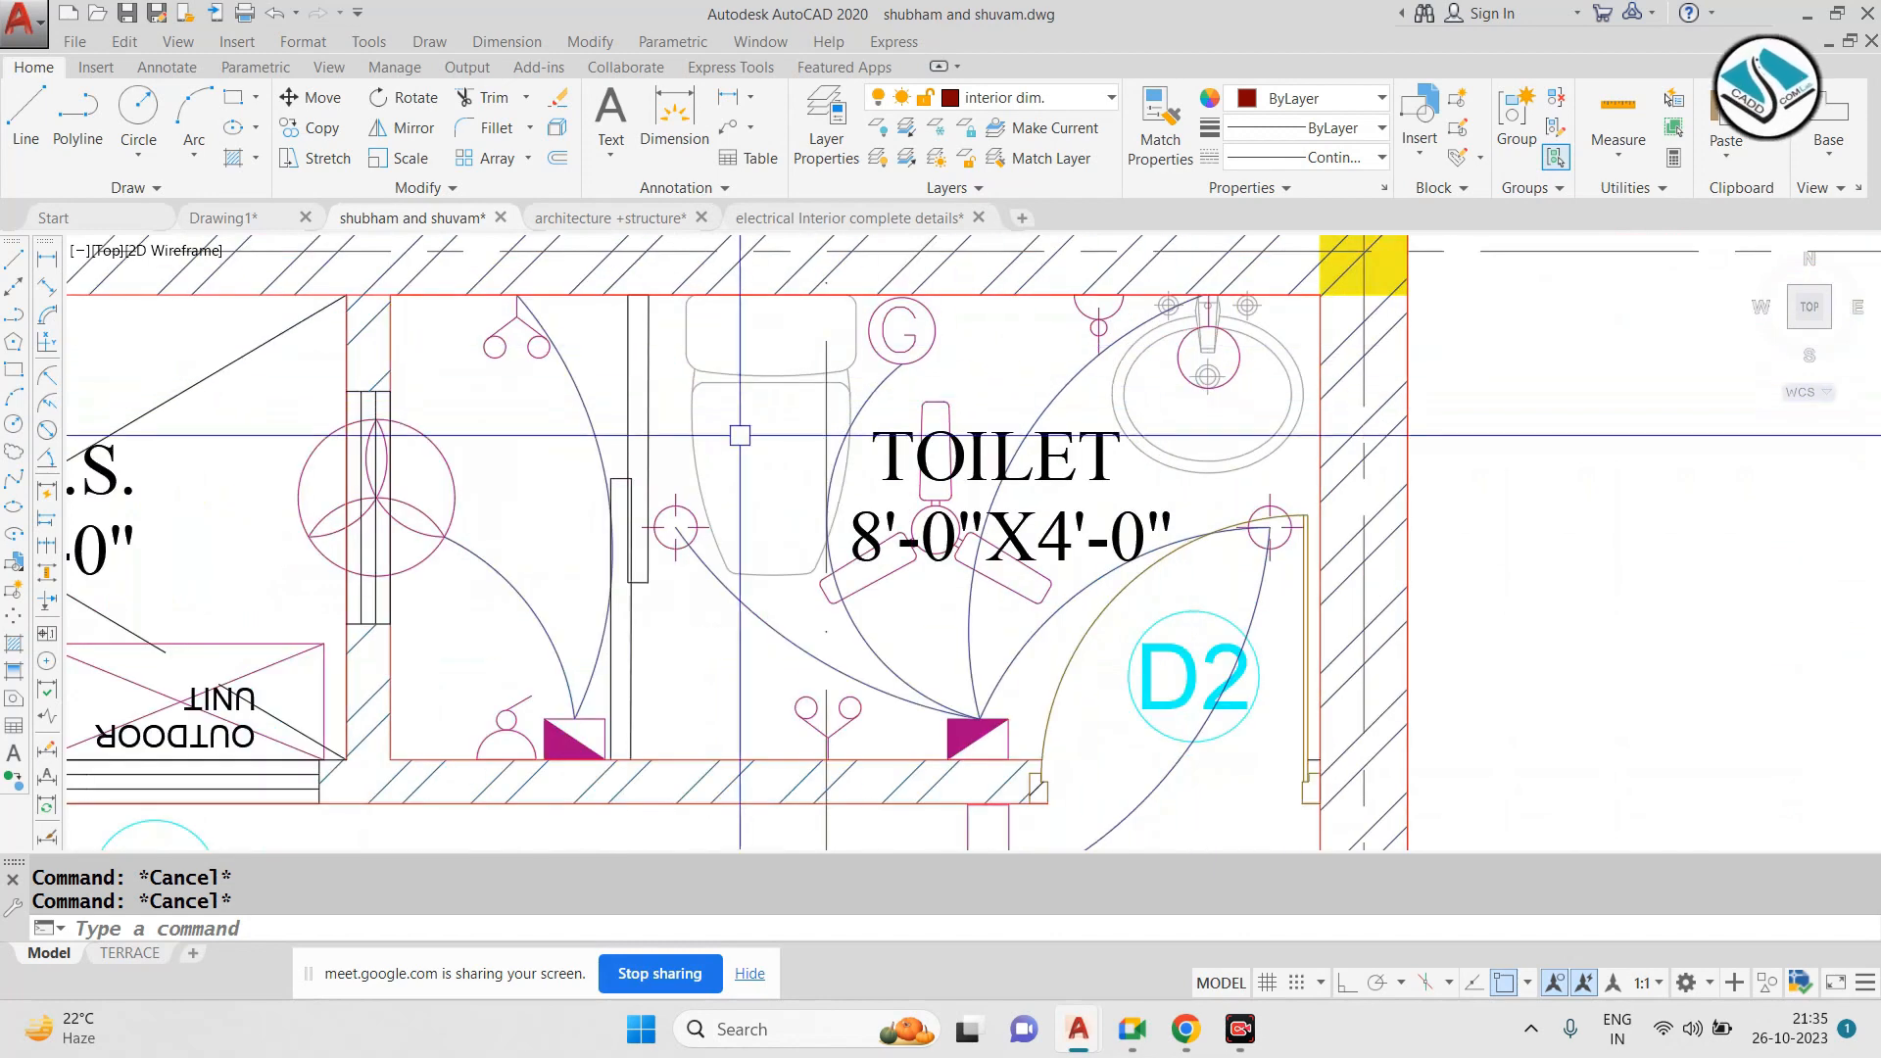
Review the electrical legend down to the kitchen plug and power points
scroll(838, 484, "down", 4)
scroll(1029, 421, "down", 4)
scroll(1135, 293, "up", 4)
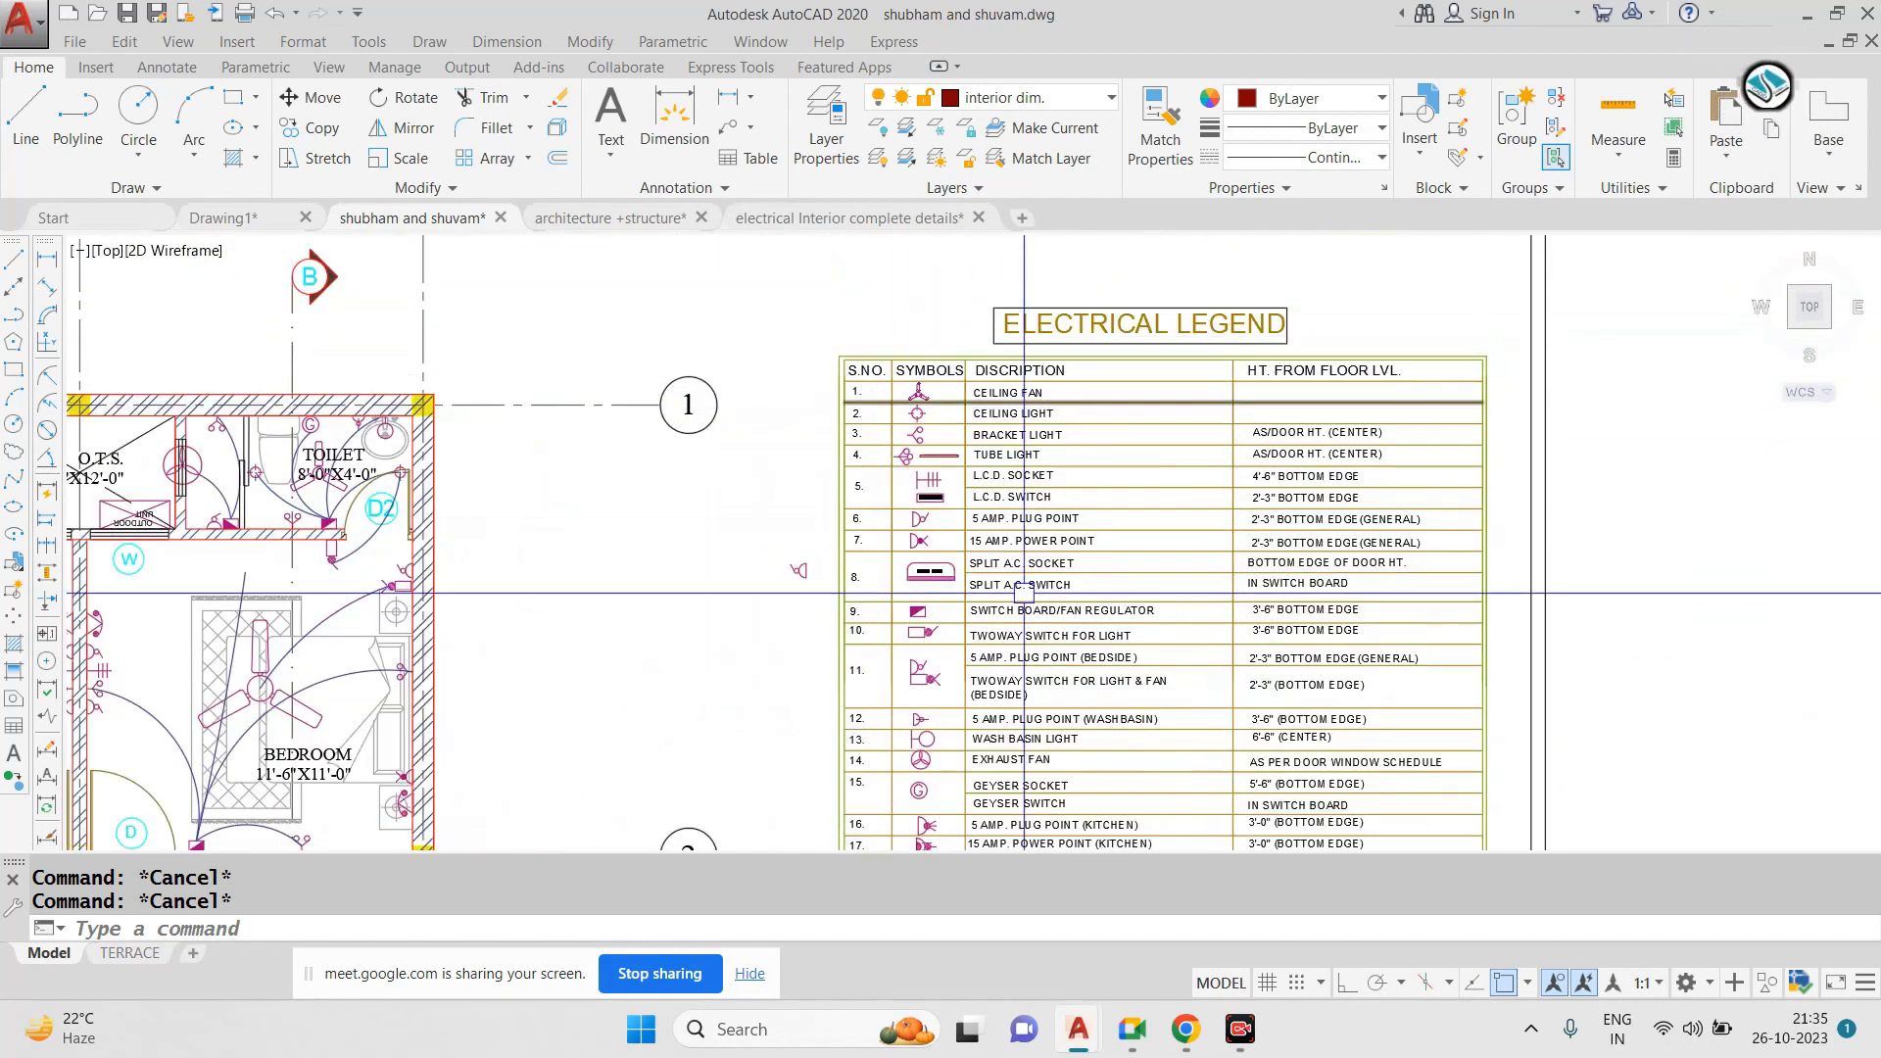
middle_click_drag(1111, 480, 1124, 355)
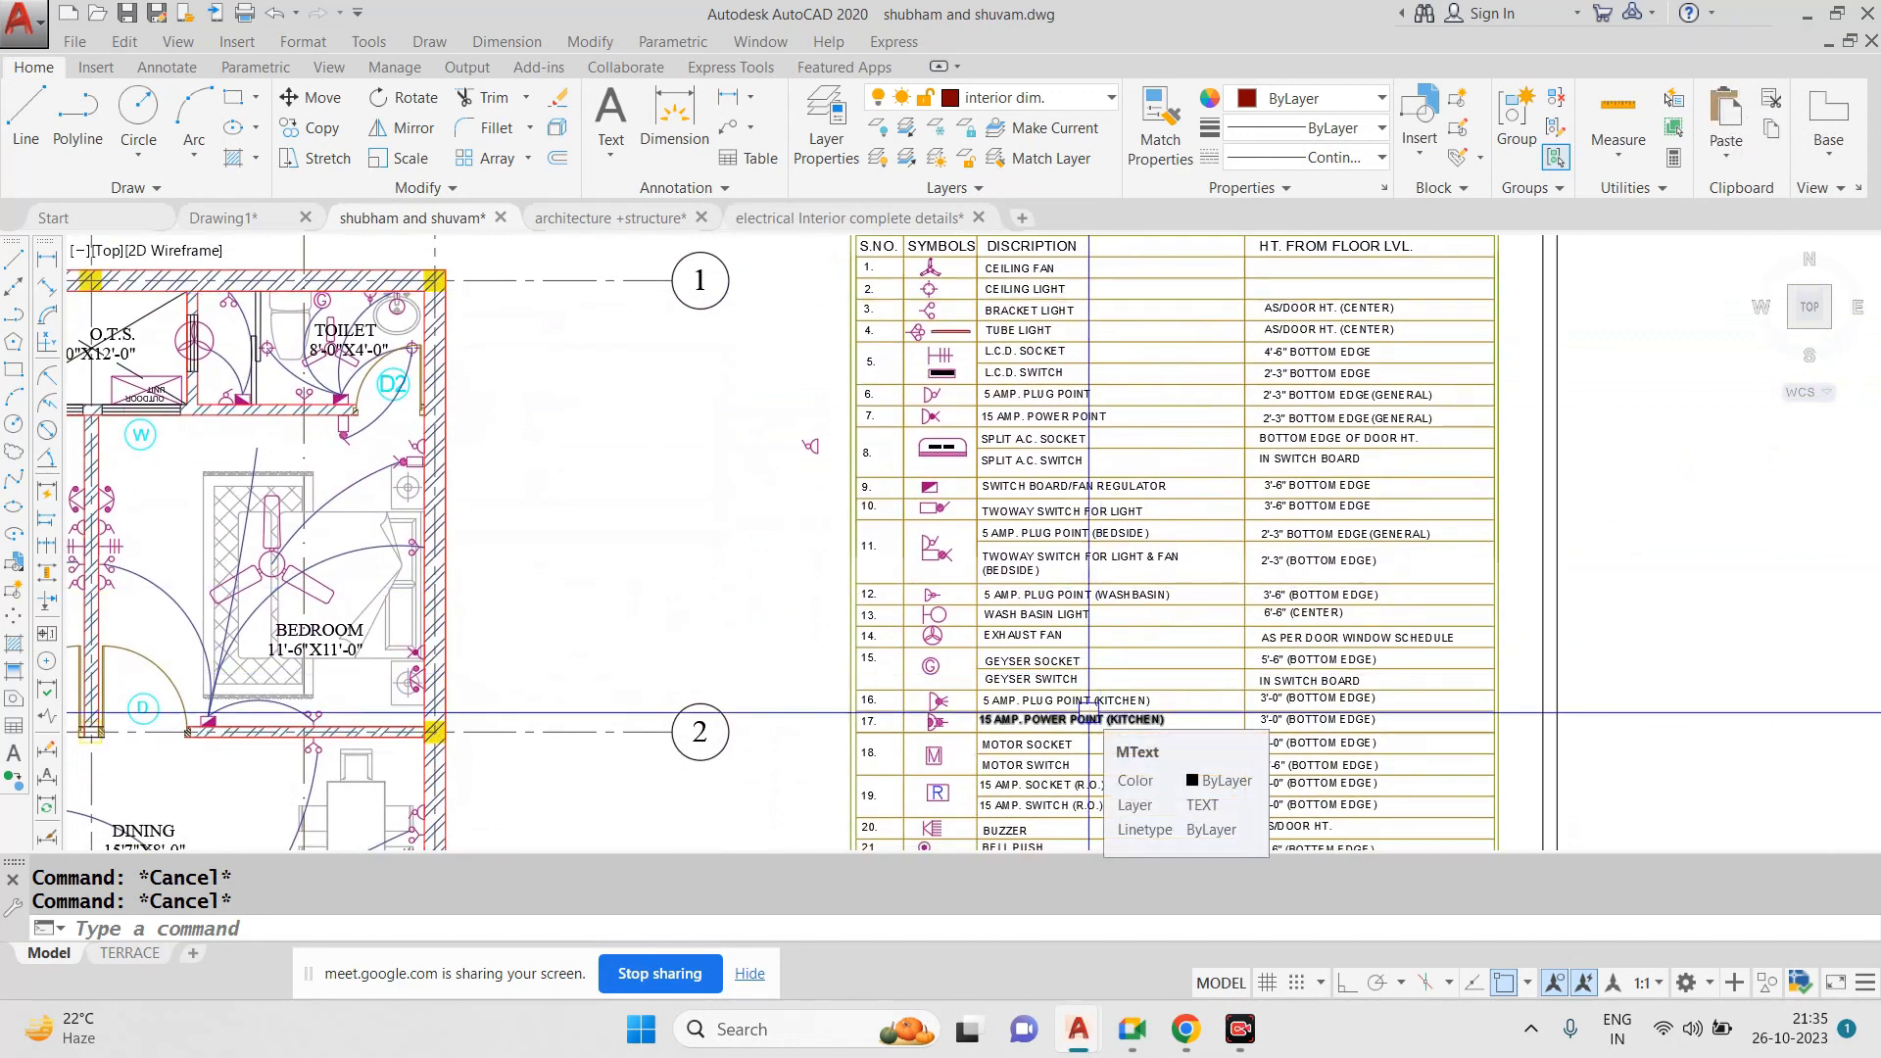
scroll(1010, 481, "down", 2)
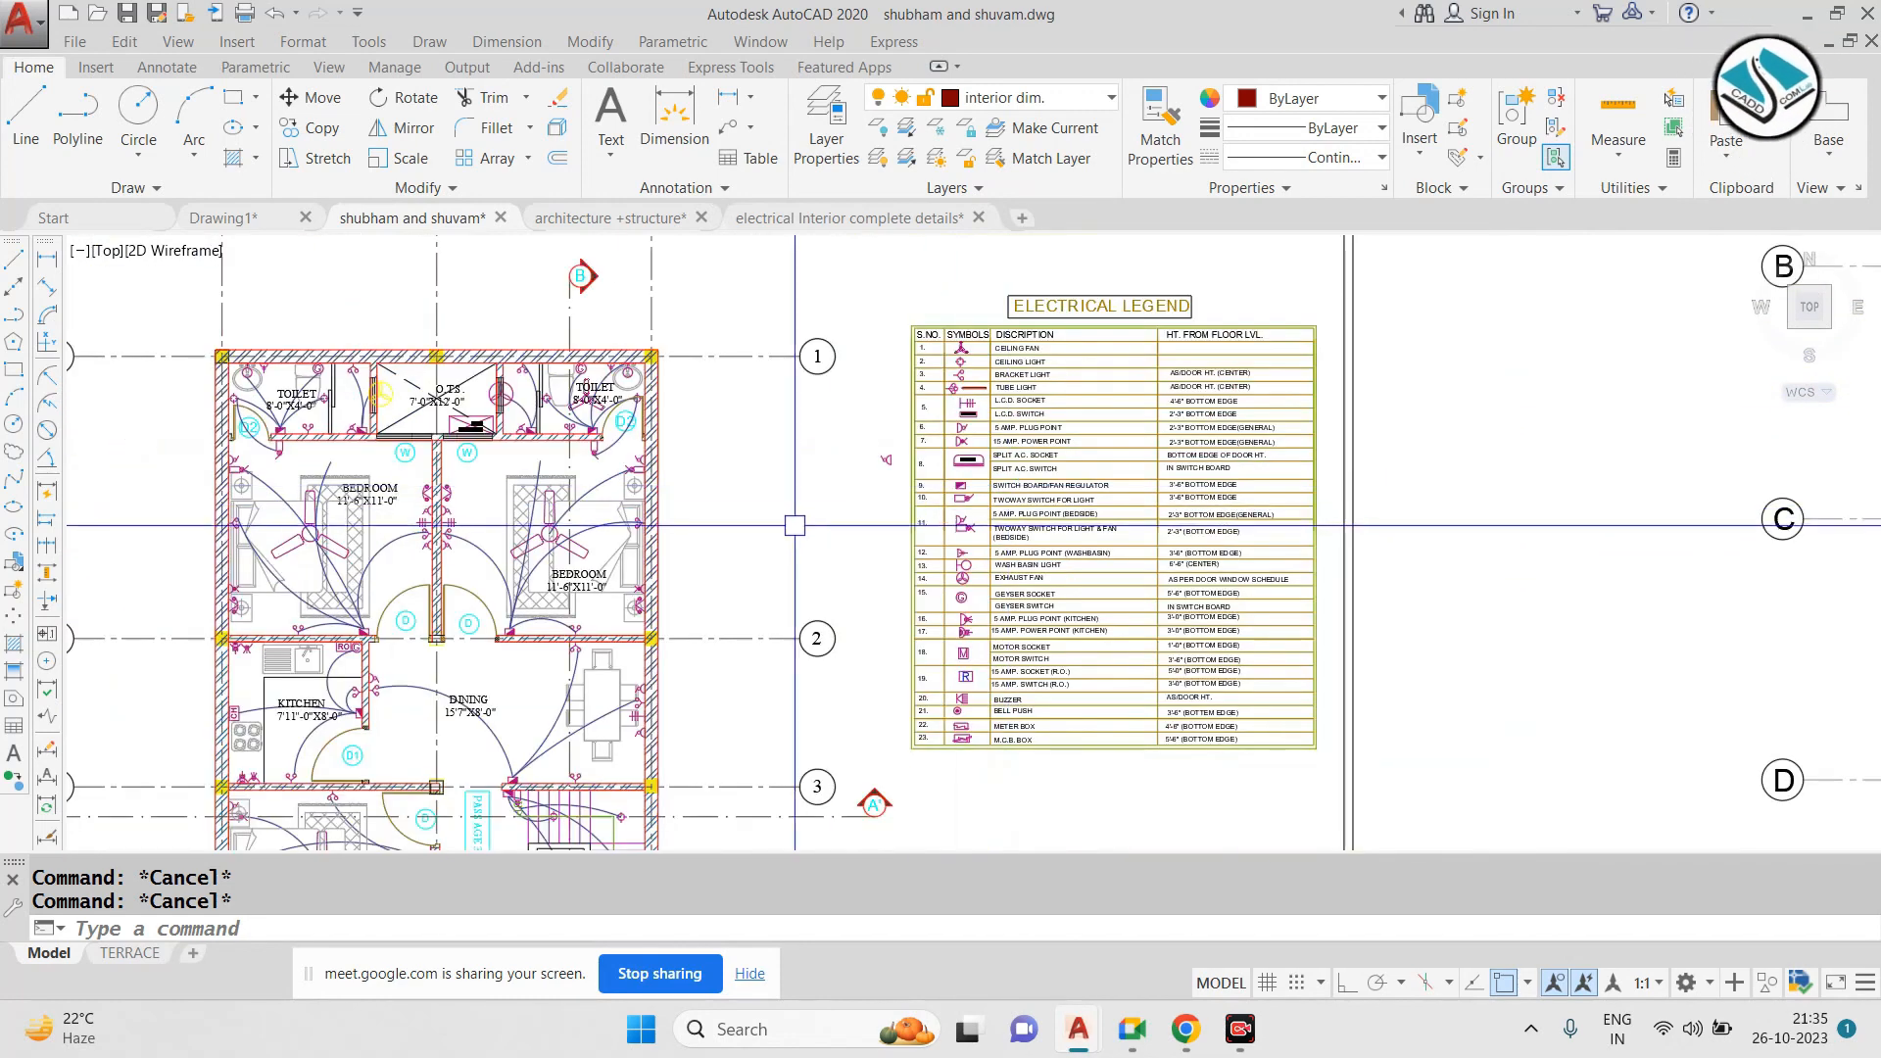
Examine the electrical layout of the two 4'-0"X4'-0" toilets, the living room and the wide balcony's ceiling lights
middle_click_drag(512, 542, 781, 536)
middle_click_drag(762, 617, 744, 277)
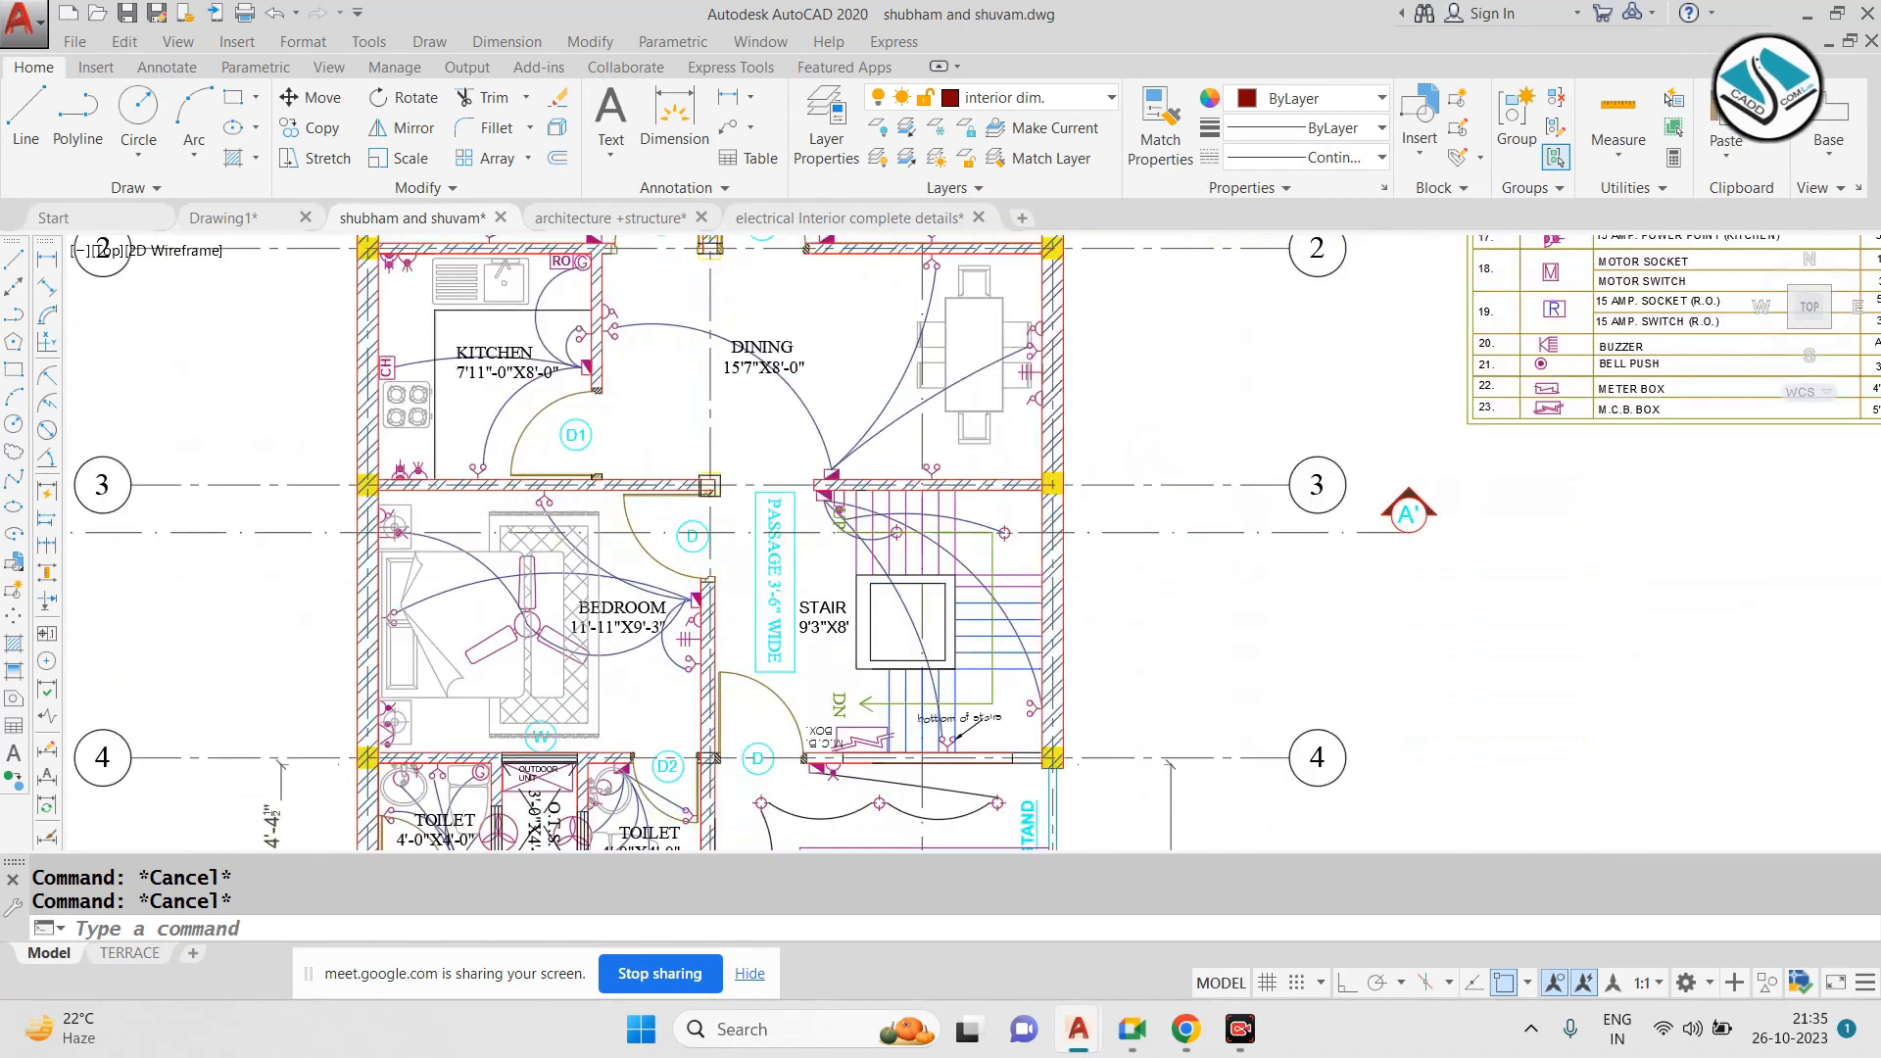
scroll(548, 676, "up", 4)
mouse_move(655, 395)
middle_mouse_down()
mouse_move(726, 571)
mouse_move(691, 298)
middle_mouse_up()
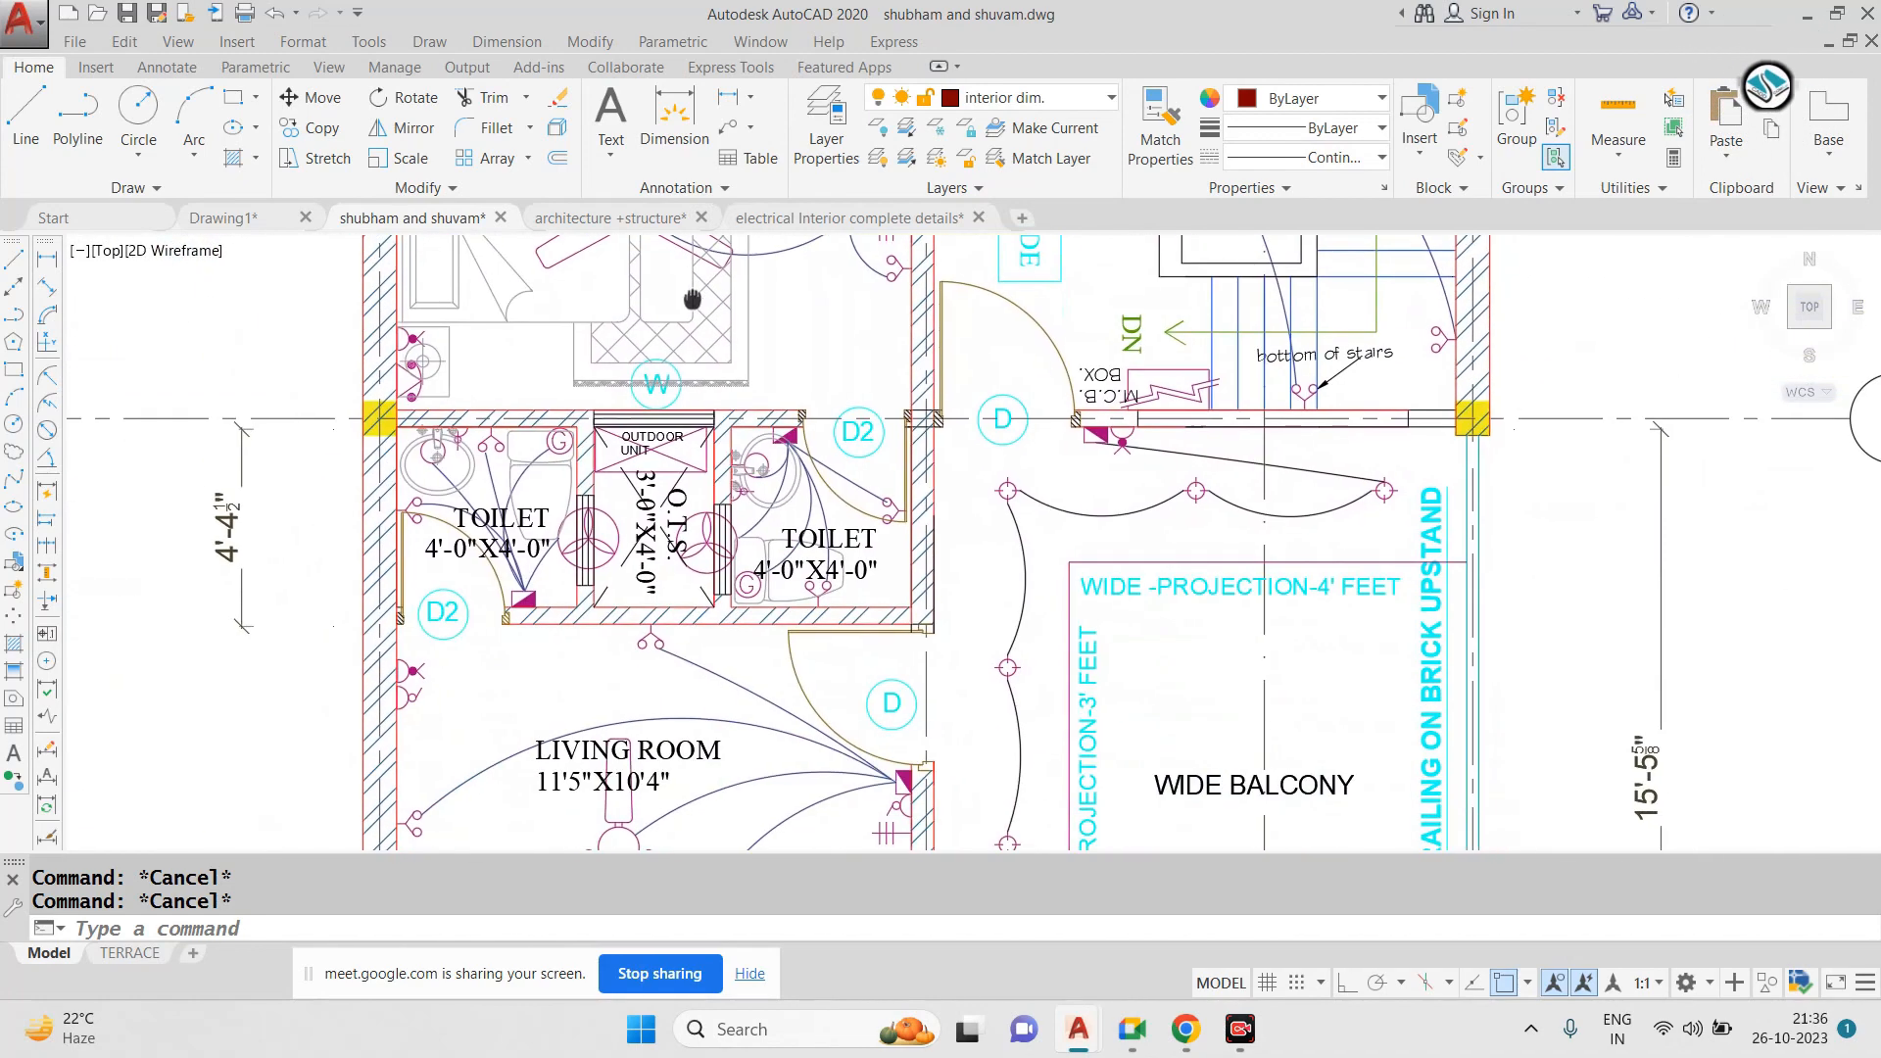
middle_click_drag(661, 634, 598, 349)
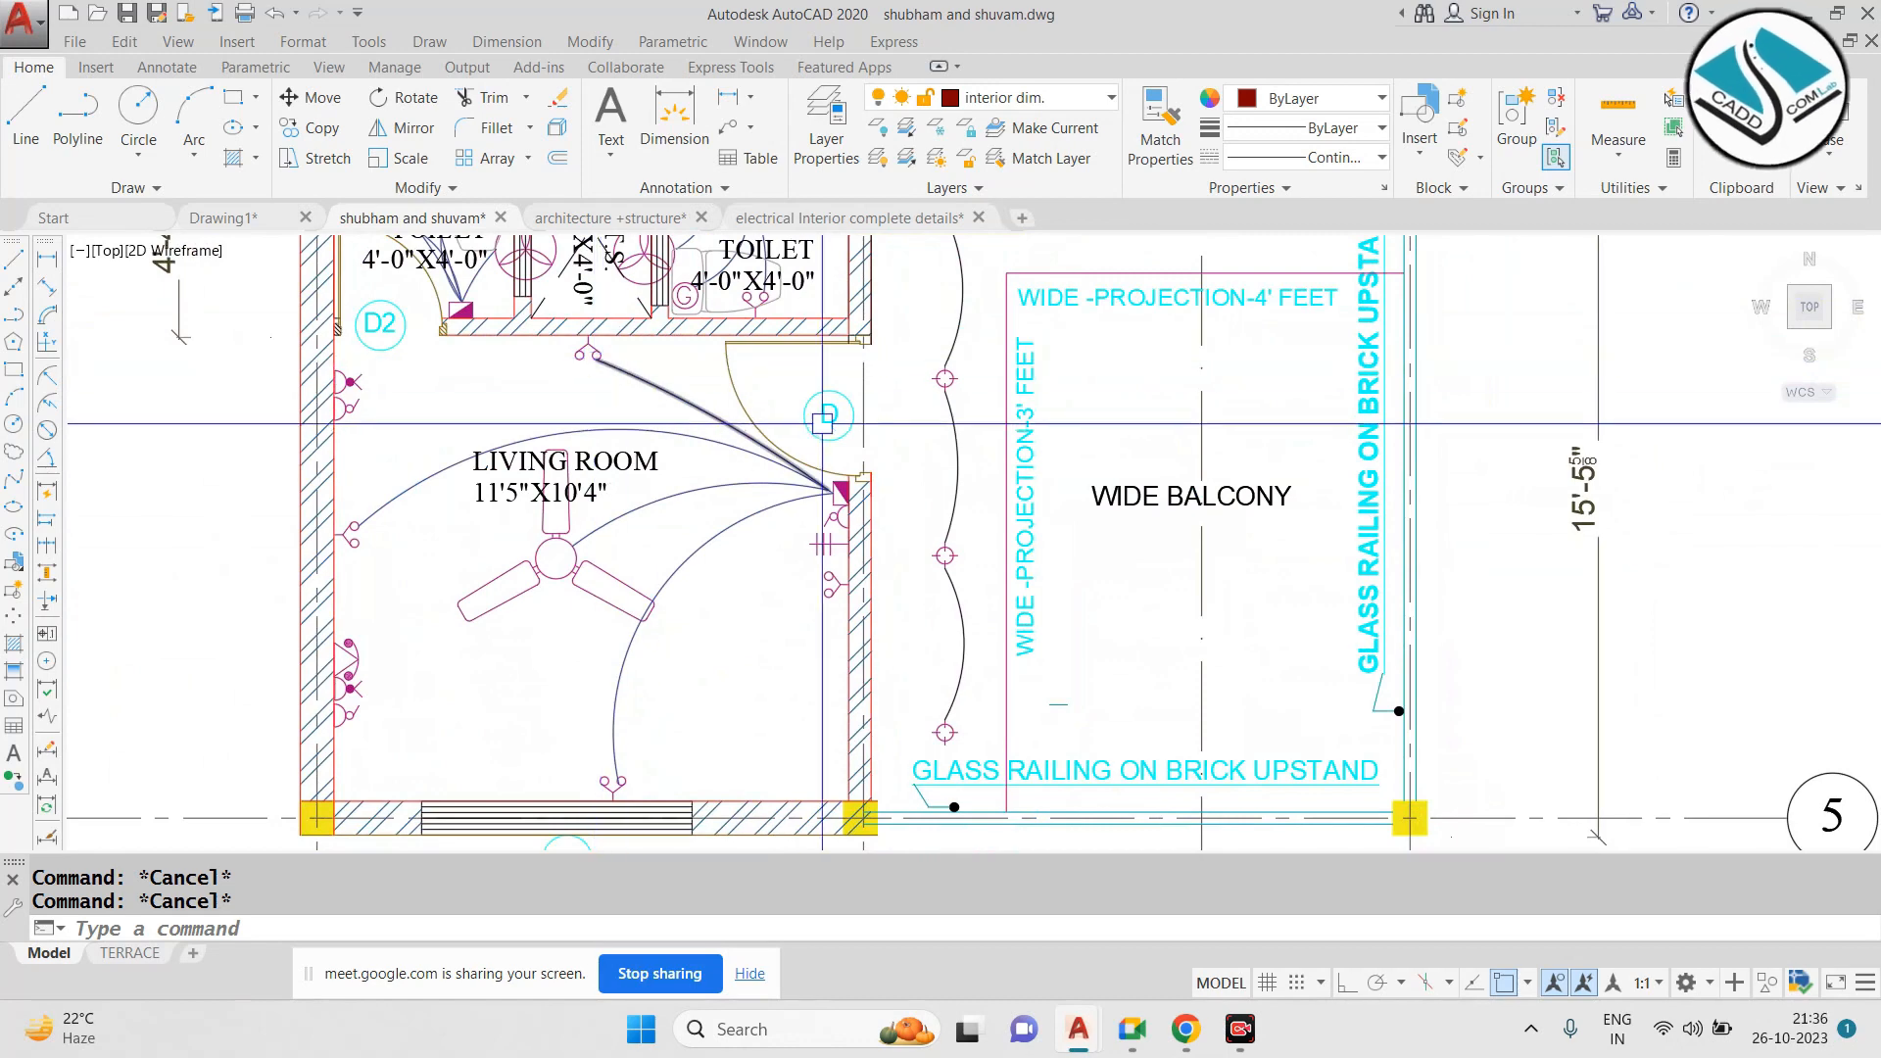
middle_click_drag(871, 401, 675, 520)
scroll(740, 355, "up", 2)
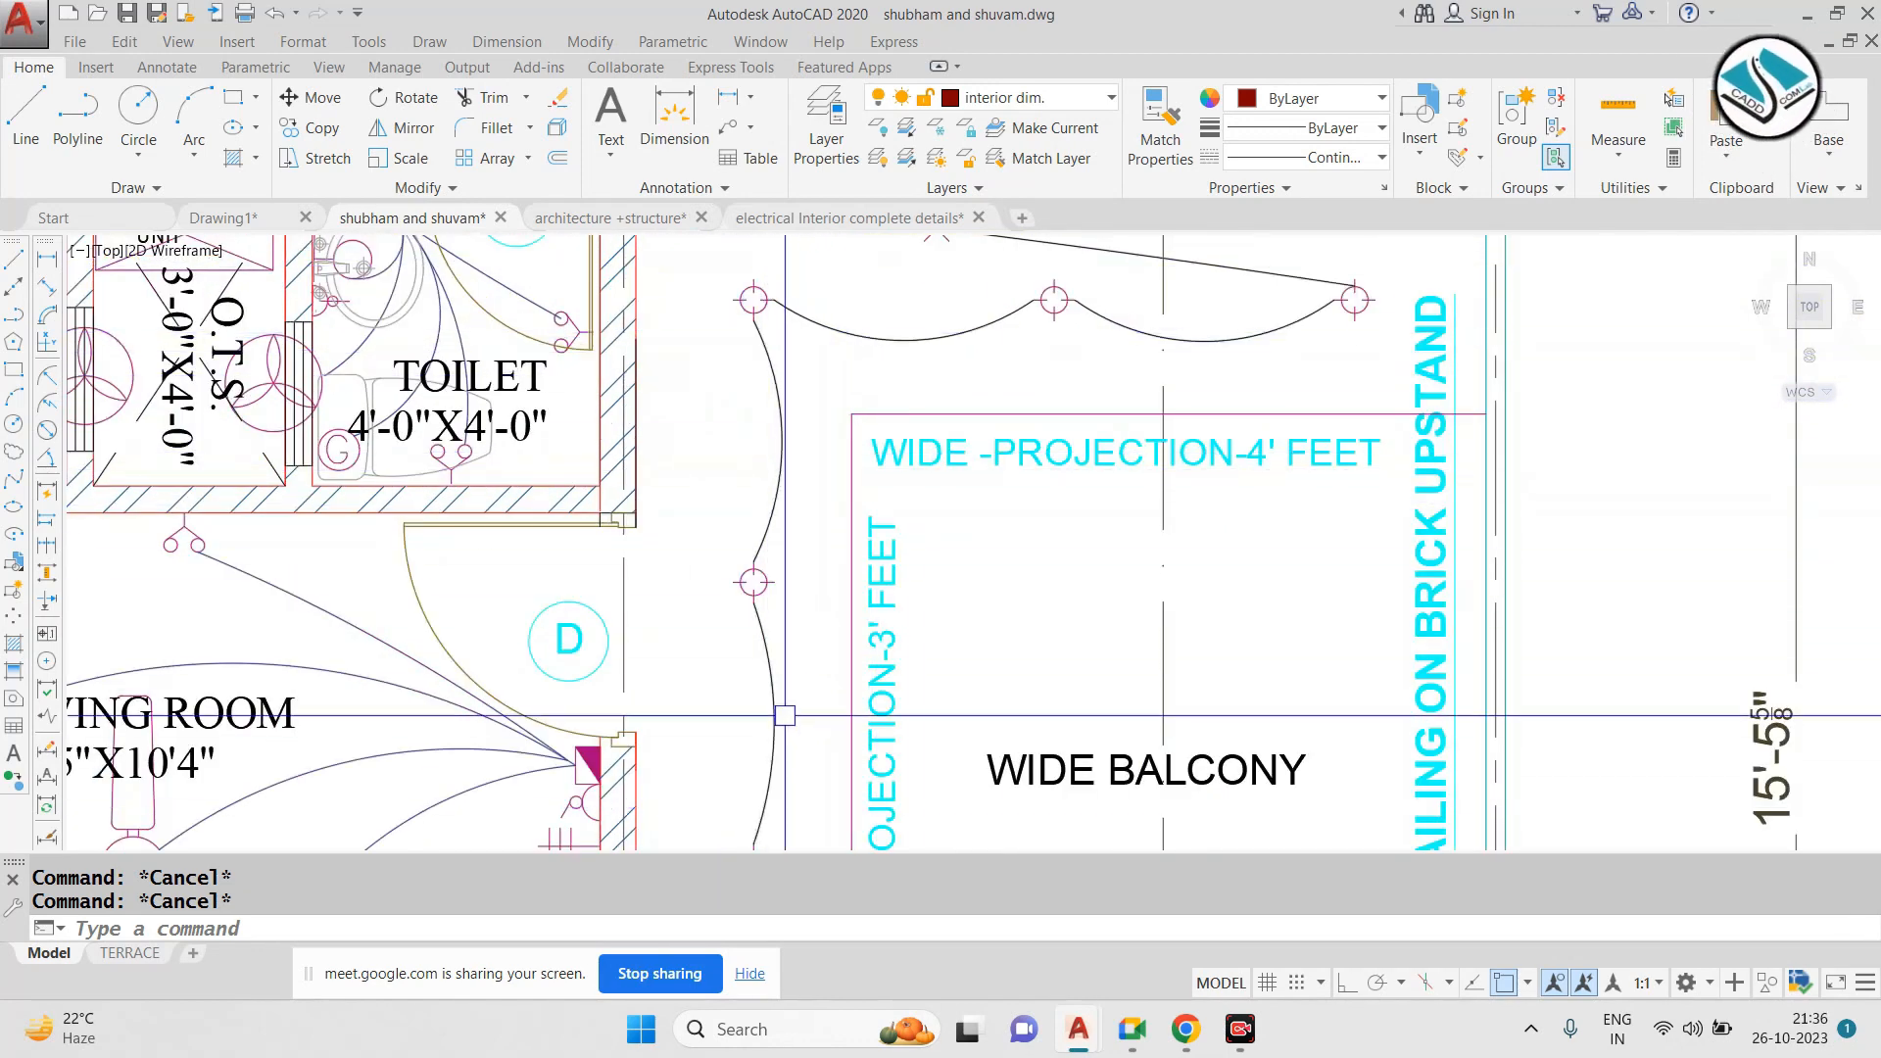
Inspect the M.C.B. box and the bracket light at the bottom of the stairs, beside the balcony wall
scroll(789, 725, "down", 4)
mouse_move(876, 401)
middle_mouse_down()
mouse_move(877, 535)
mouse_move(874, 271)
middle_mouse_up()
scroll(839, 380, "up", 4)
scroll(853, 683, "up", 2)
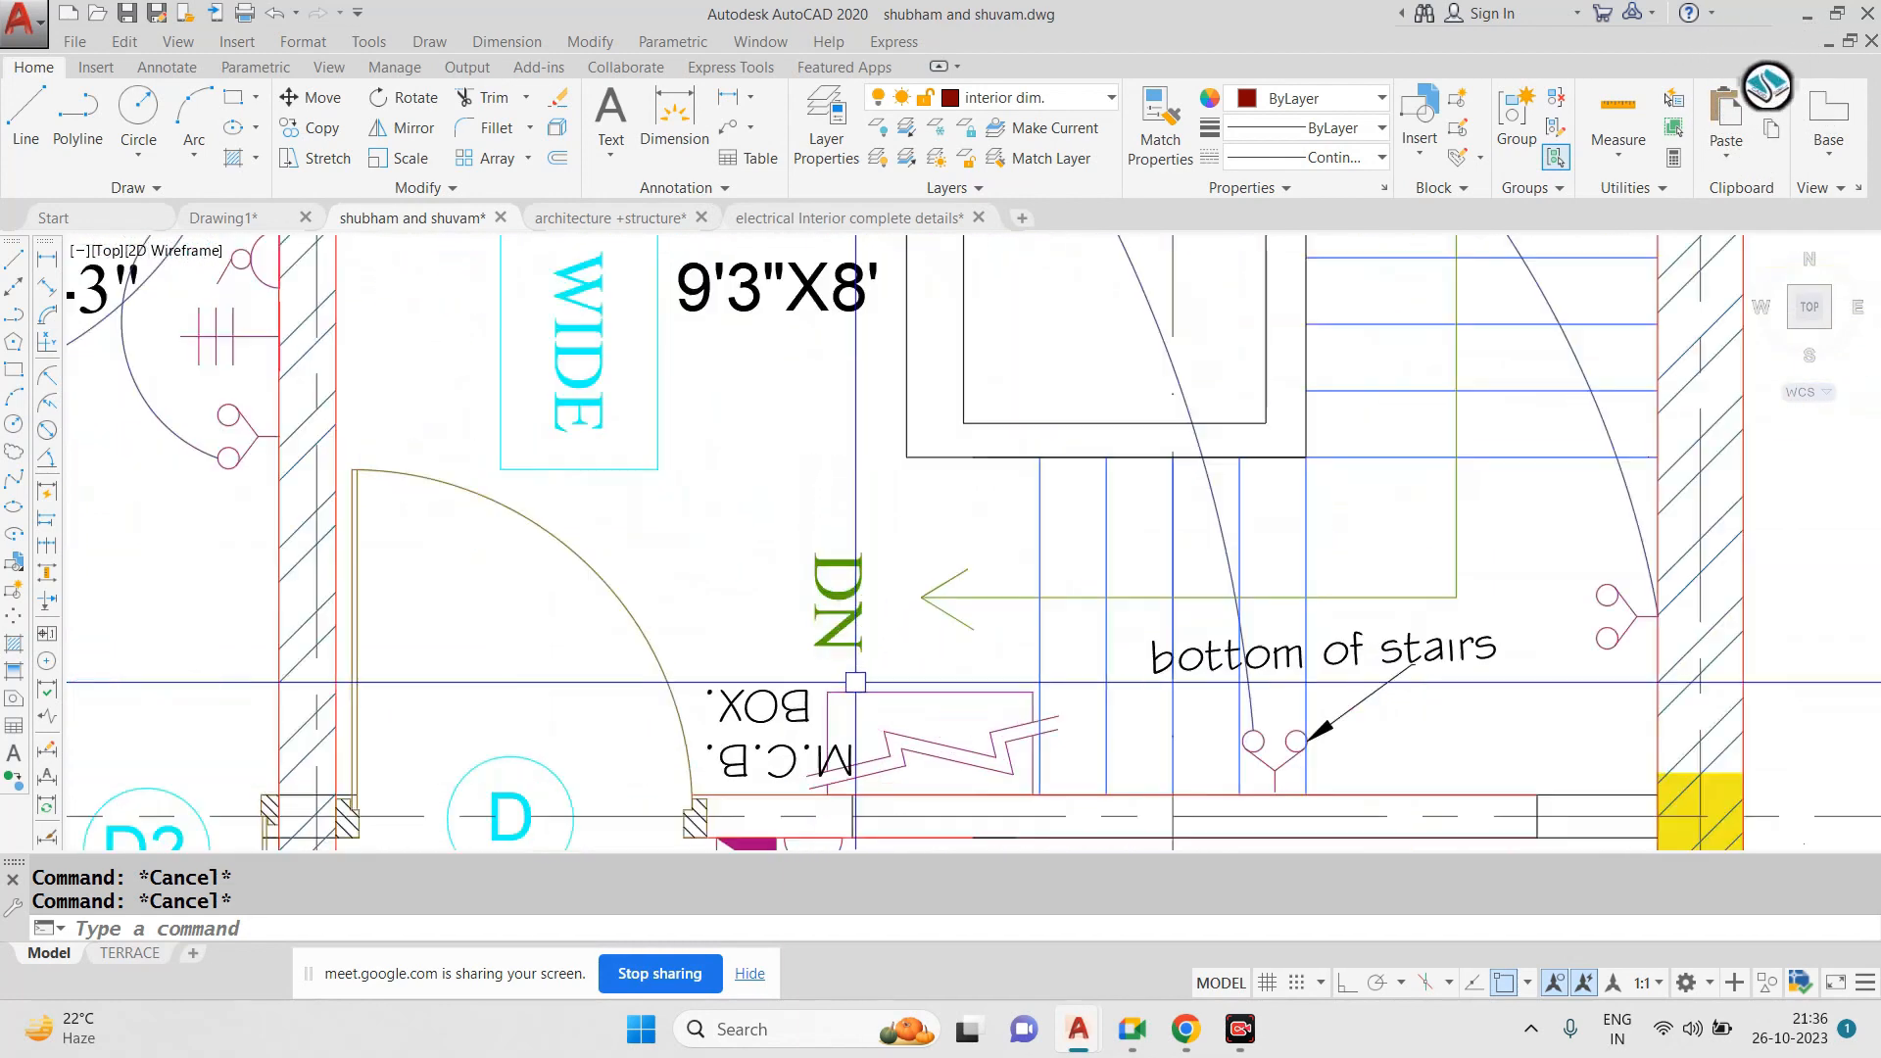
middle_click_drag(852, 682, 865, 475)
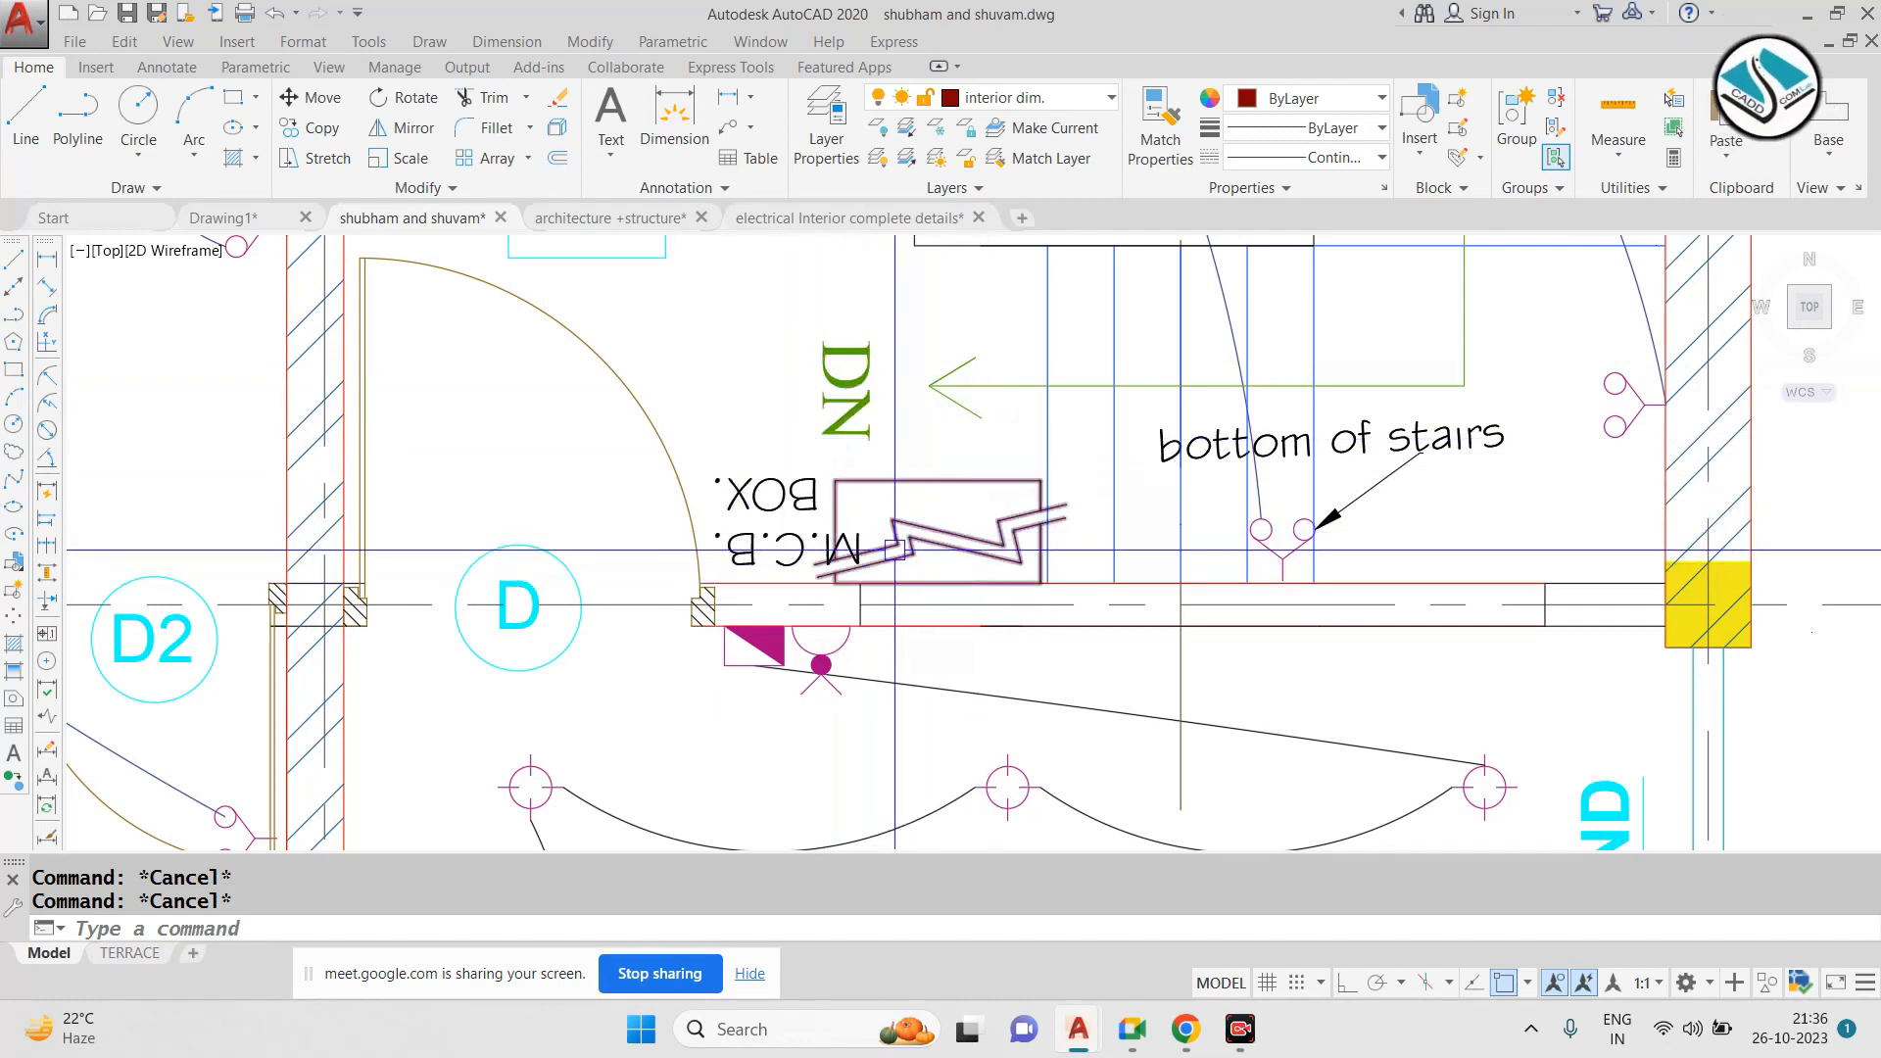
Trace the fan, light and switch board wiring in the 11'-6"X11'-0" bedrooms above the kitchen and dining area
scroll(1078, 603, "down", 6)
middle_click_drag(837, 377, 920, 643)
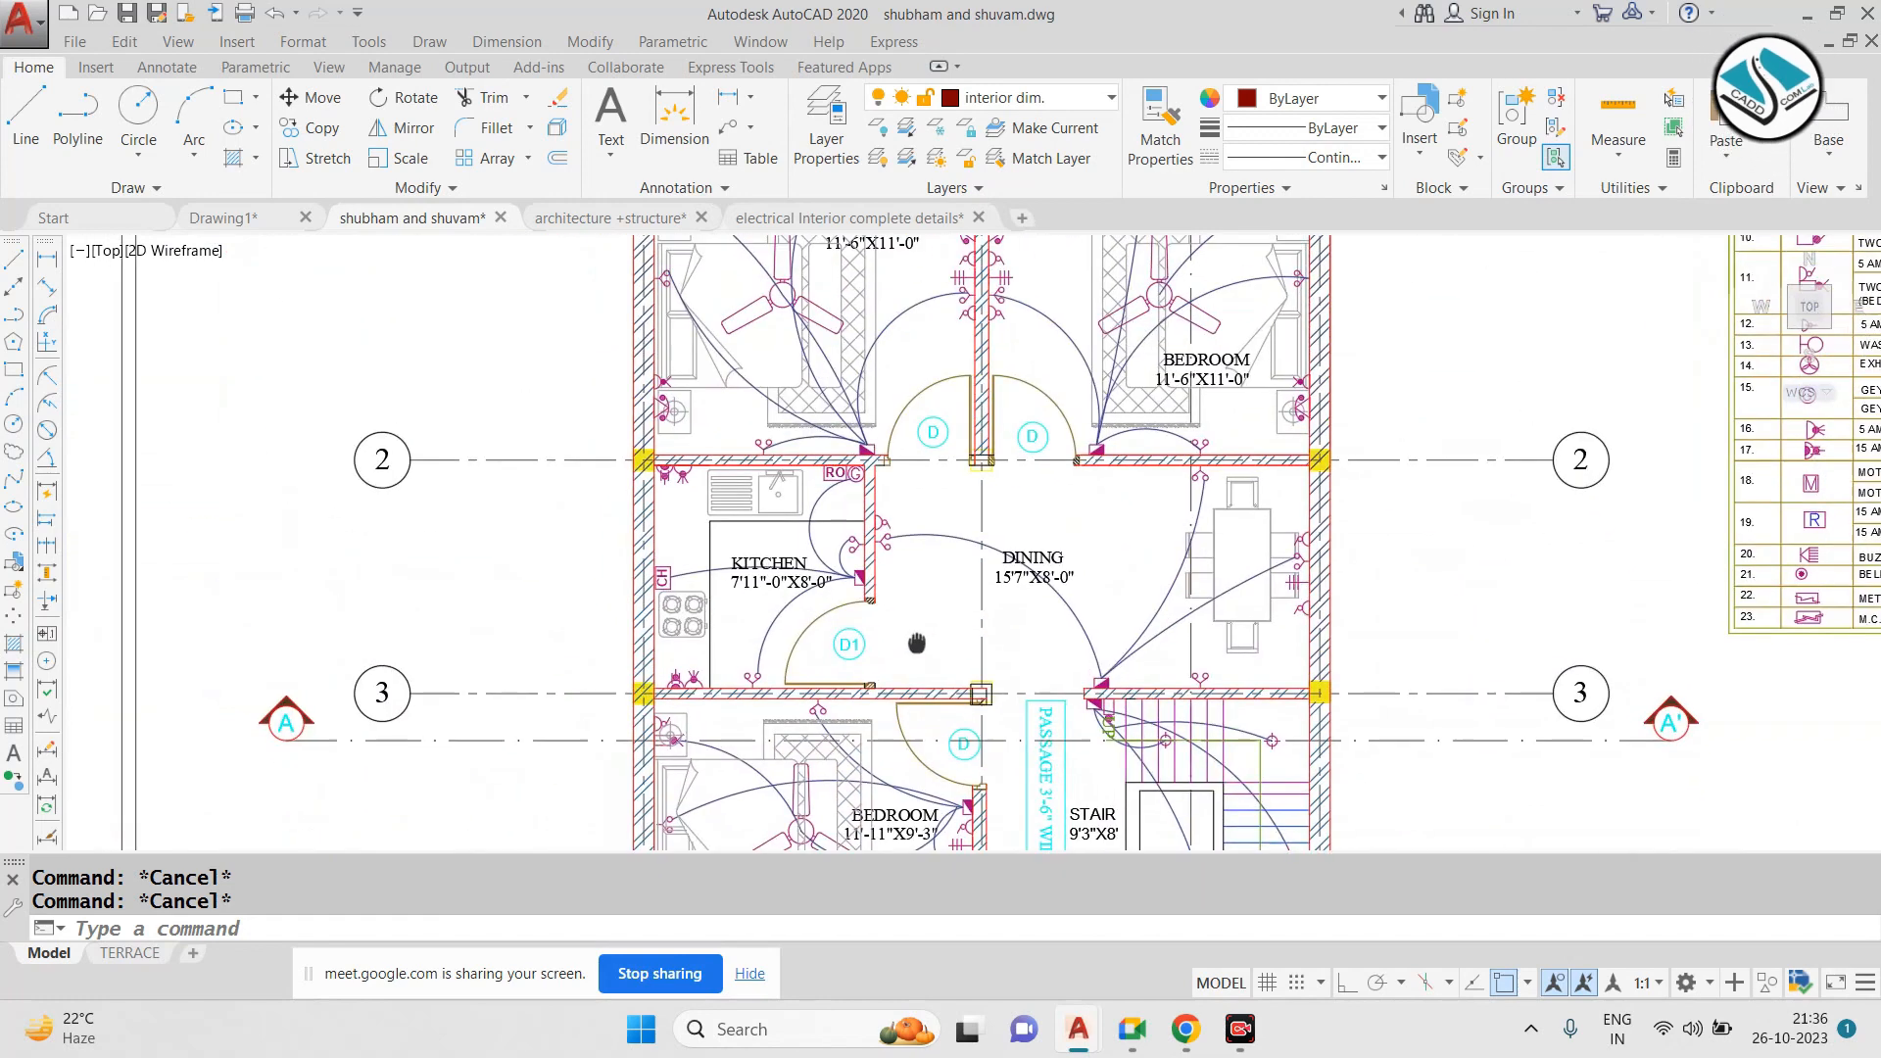
middle_click_drag(813, 333, 826, 526)
scroll(780, 394, "up", 4)
scroll(777, 394, "down", 2)
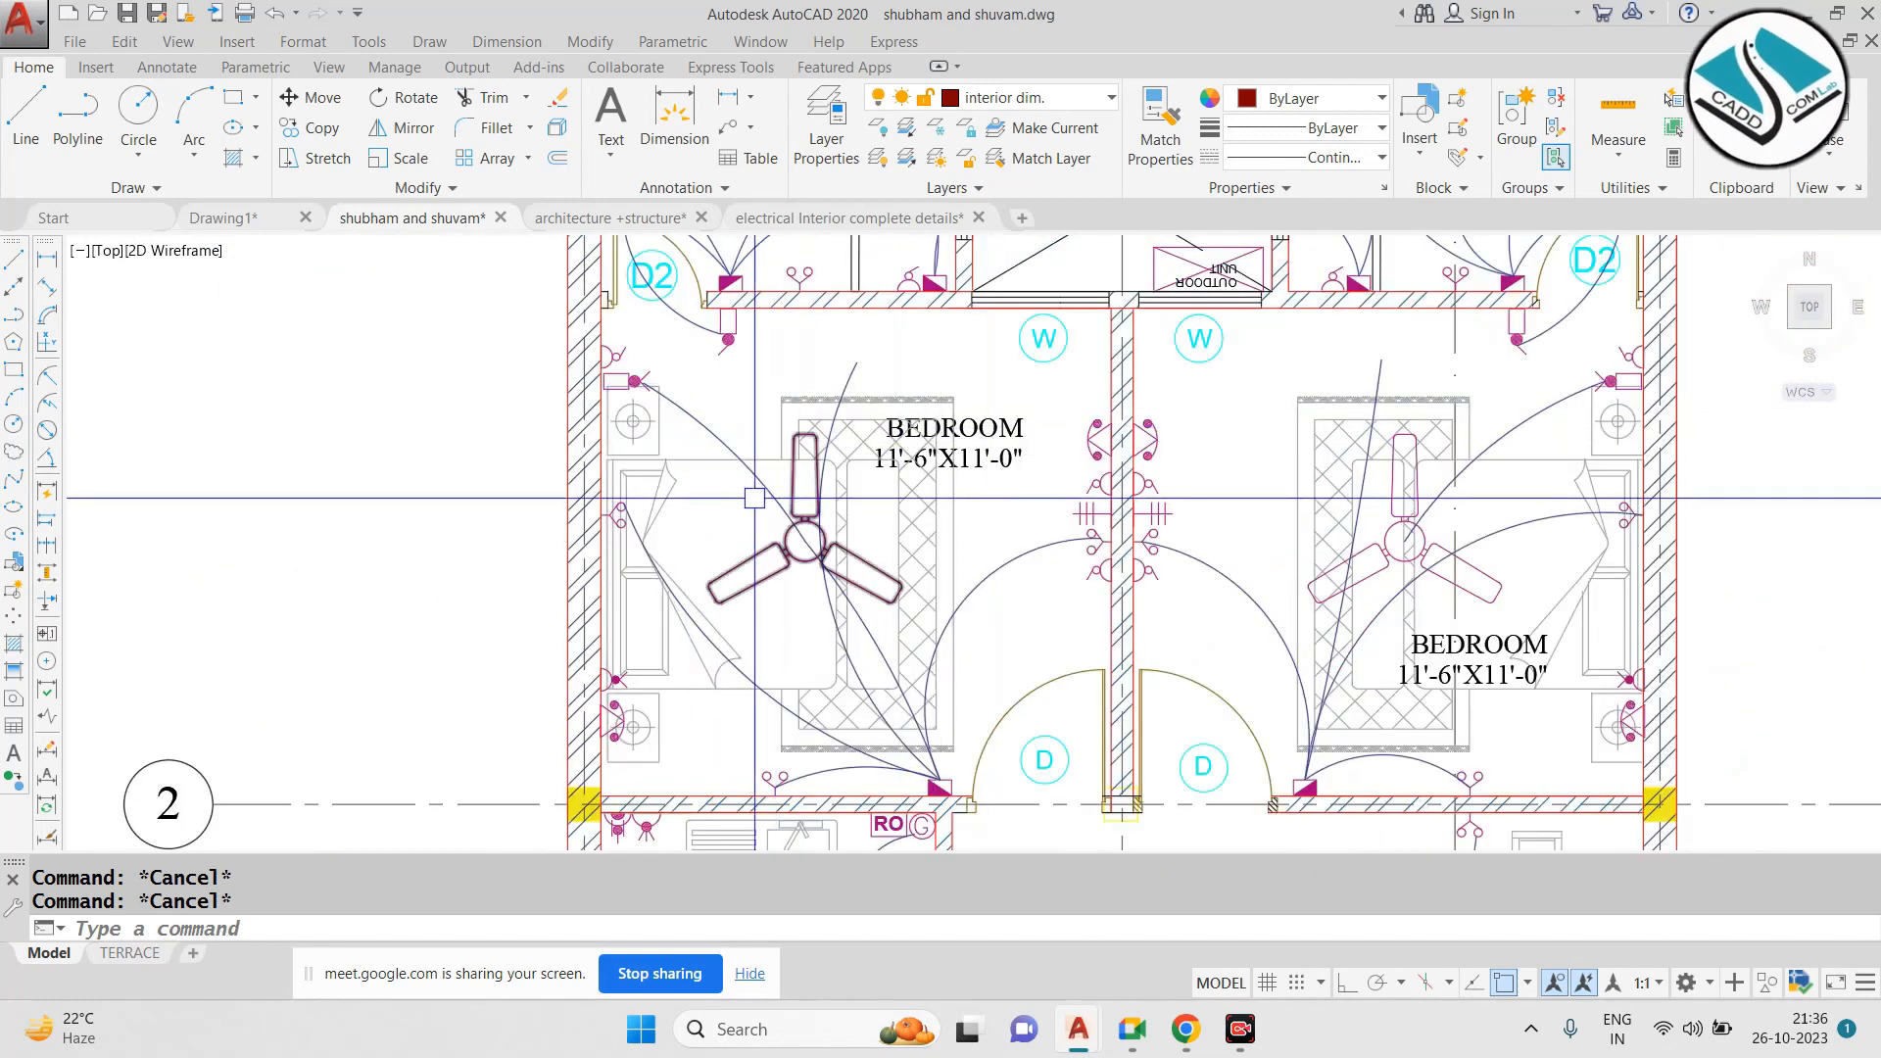
scroll(756, 502, "up", 2)
scroll(818, 495, "down", 2)
scroll(882, 524, "up", 2)
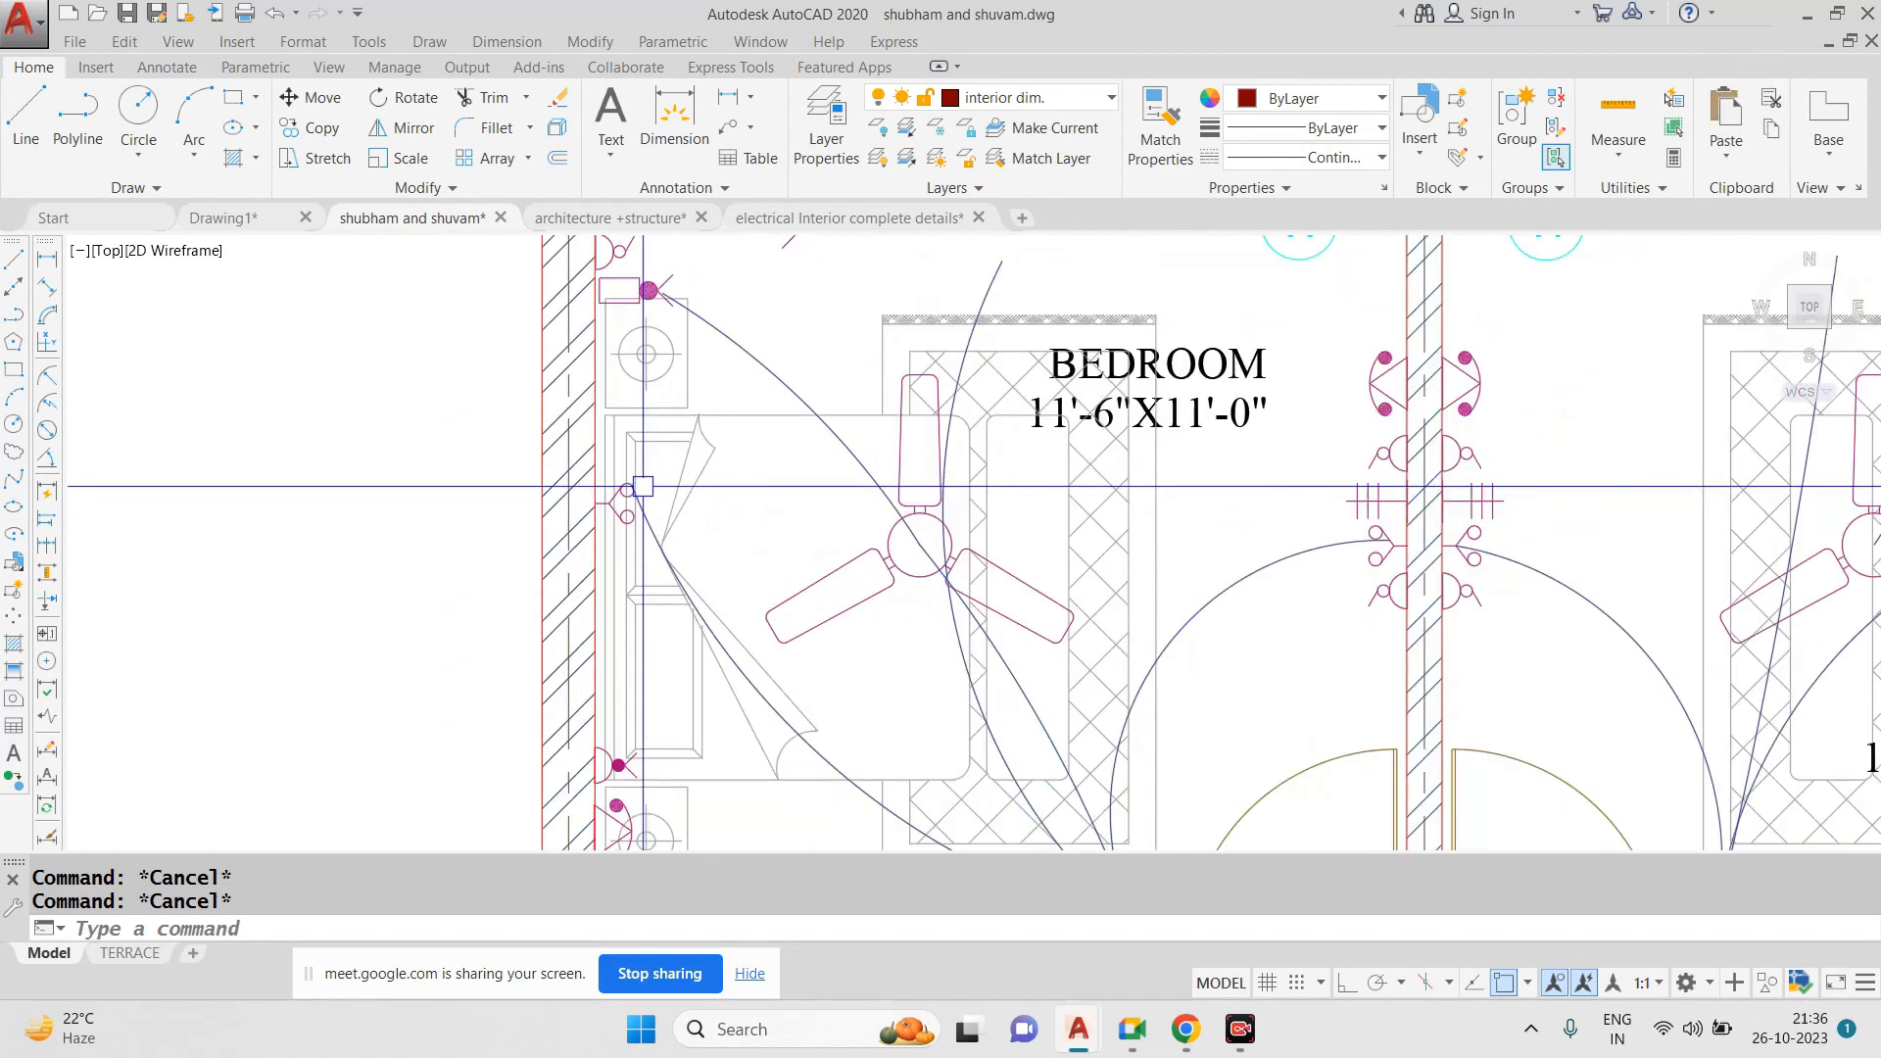
scroll(950, 527, "down", 2)
scroll(955, 757, "up", 2)
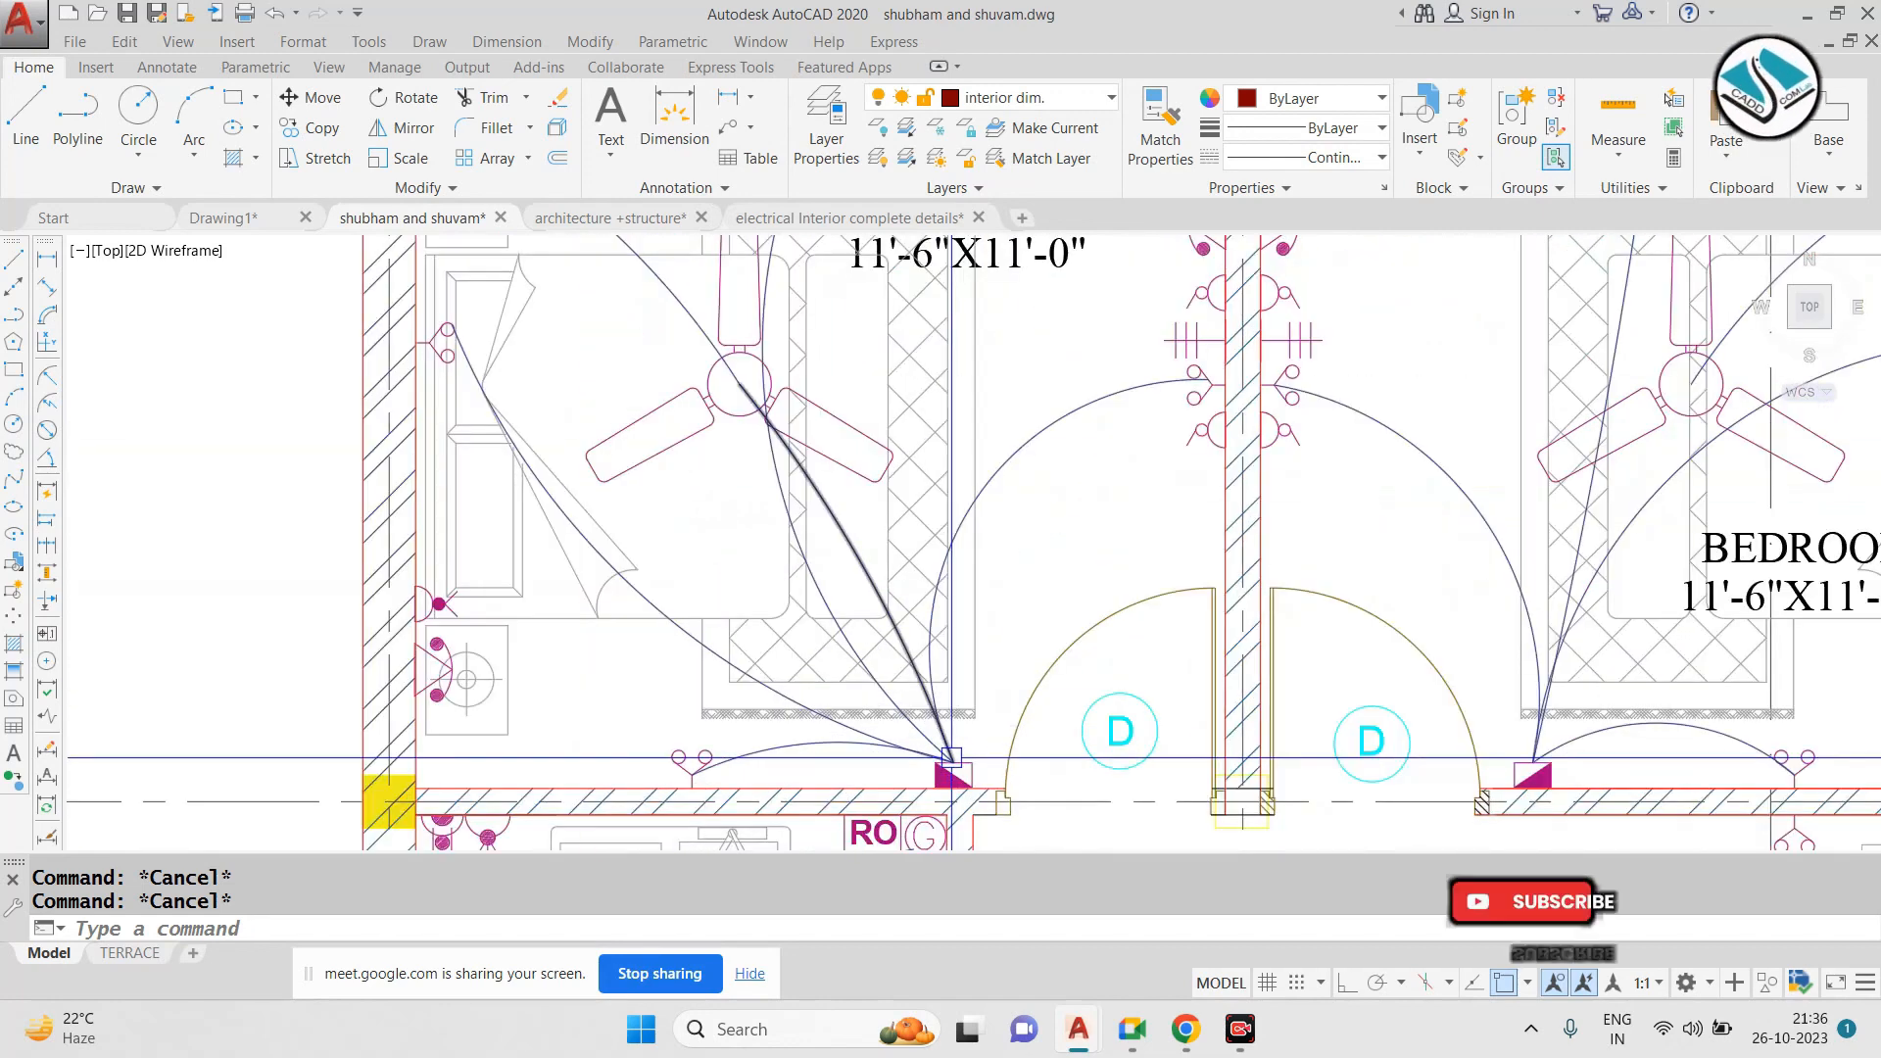
scroll(759, 451, "down", 2)
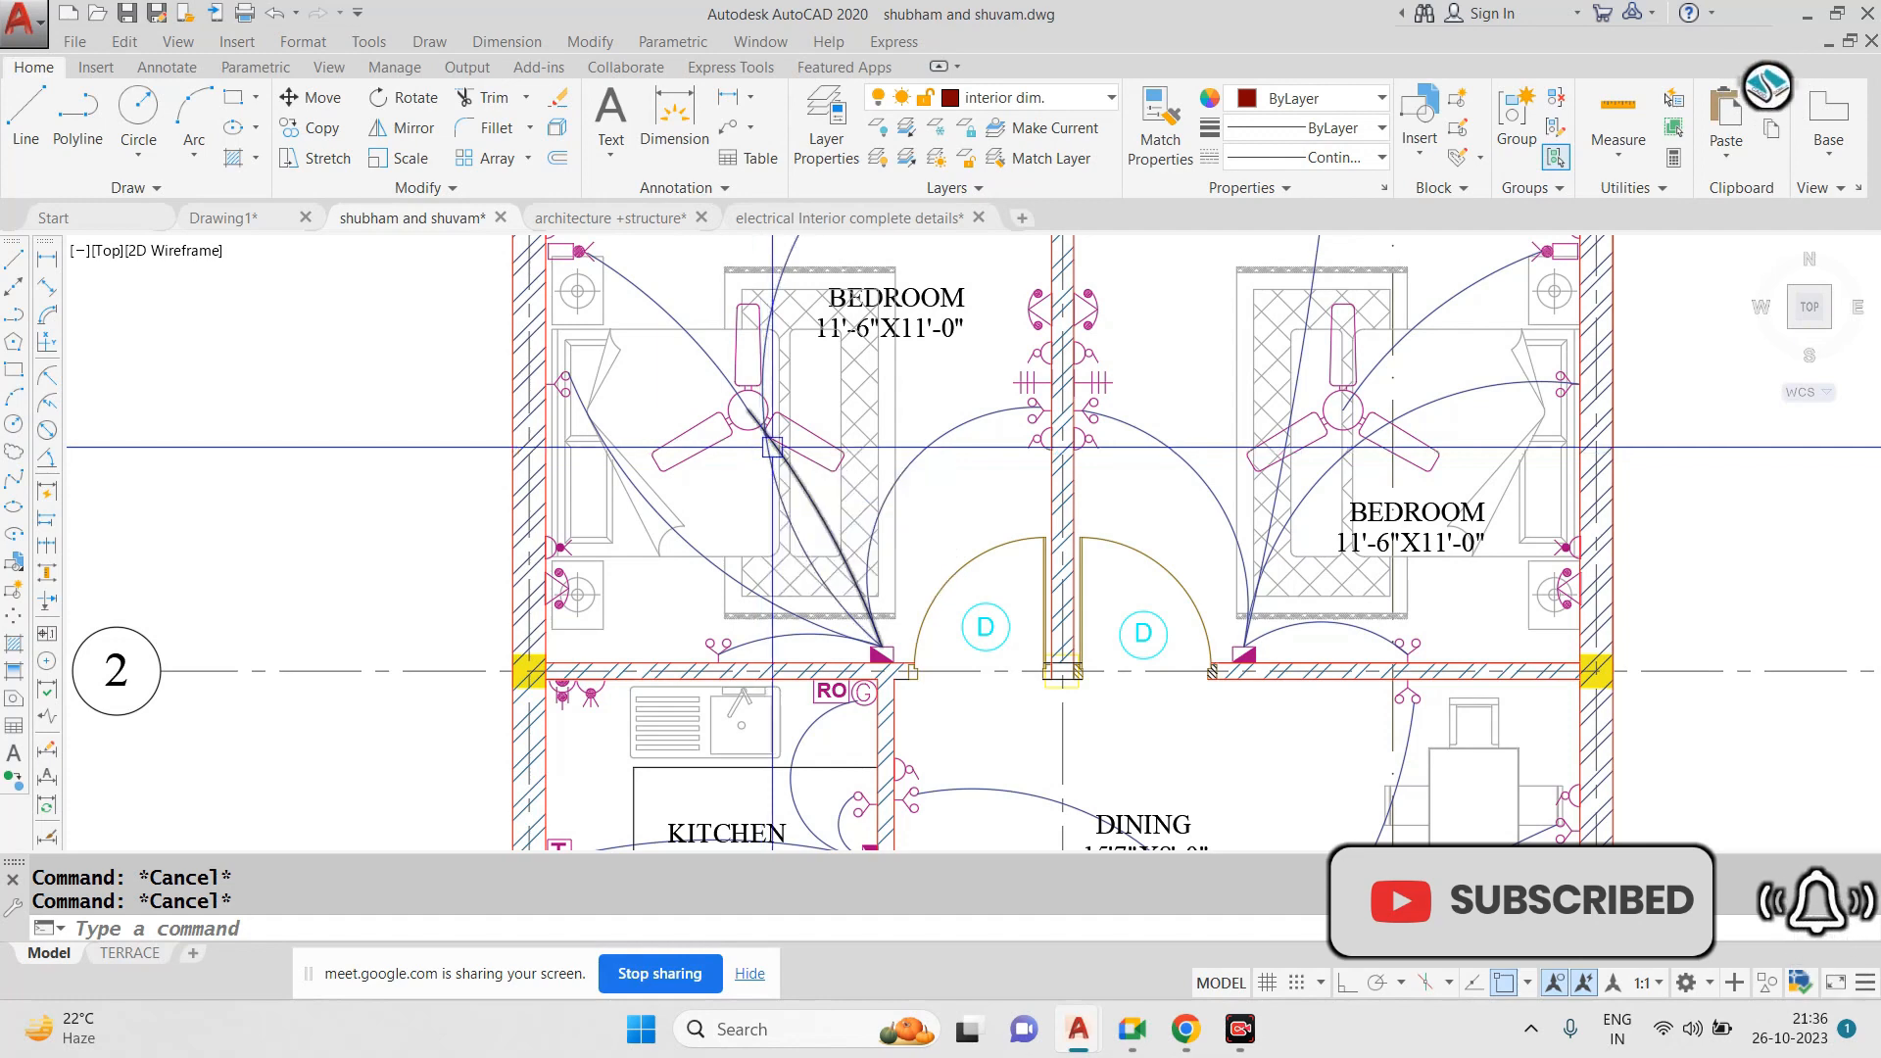
scroll(865, 534, "down", 2)
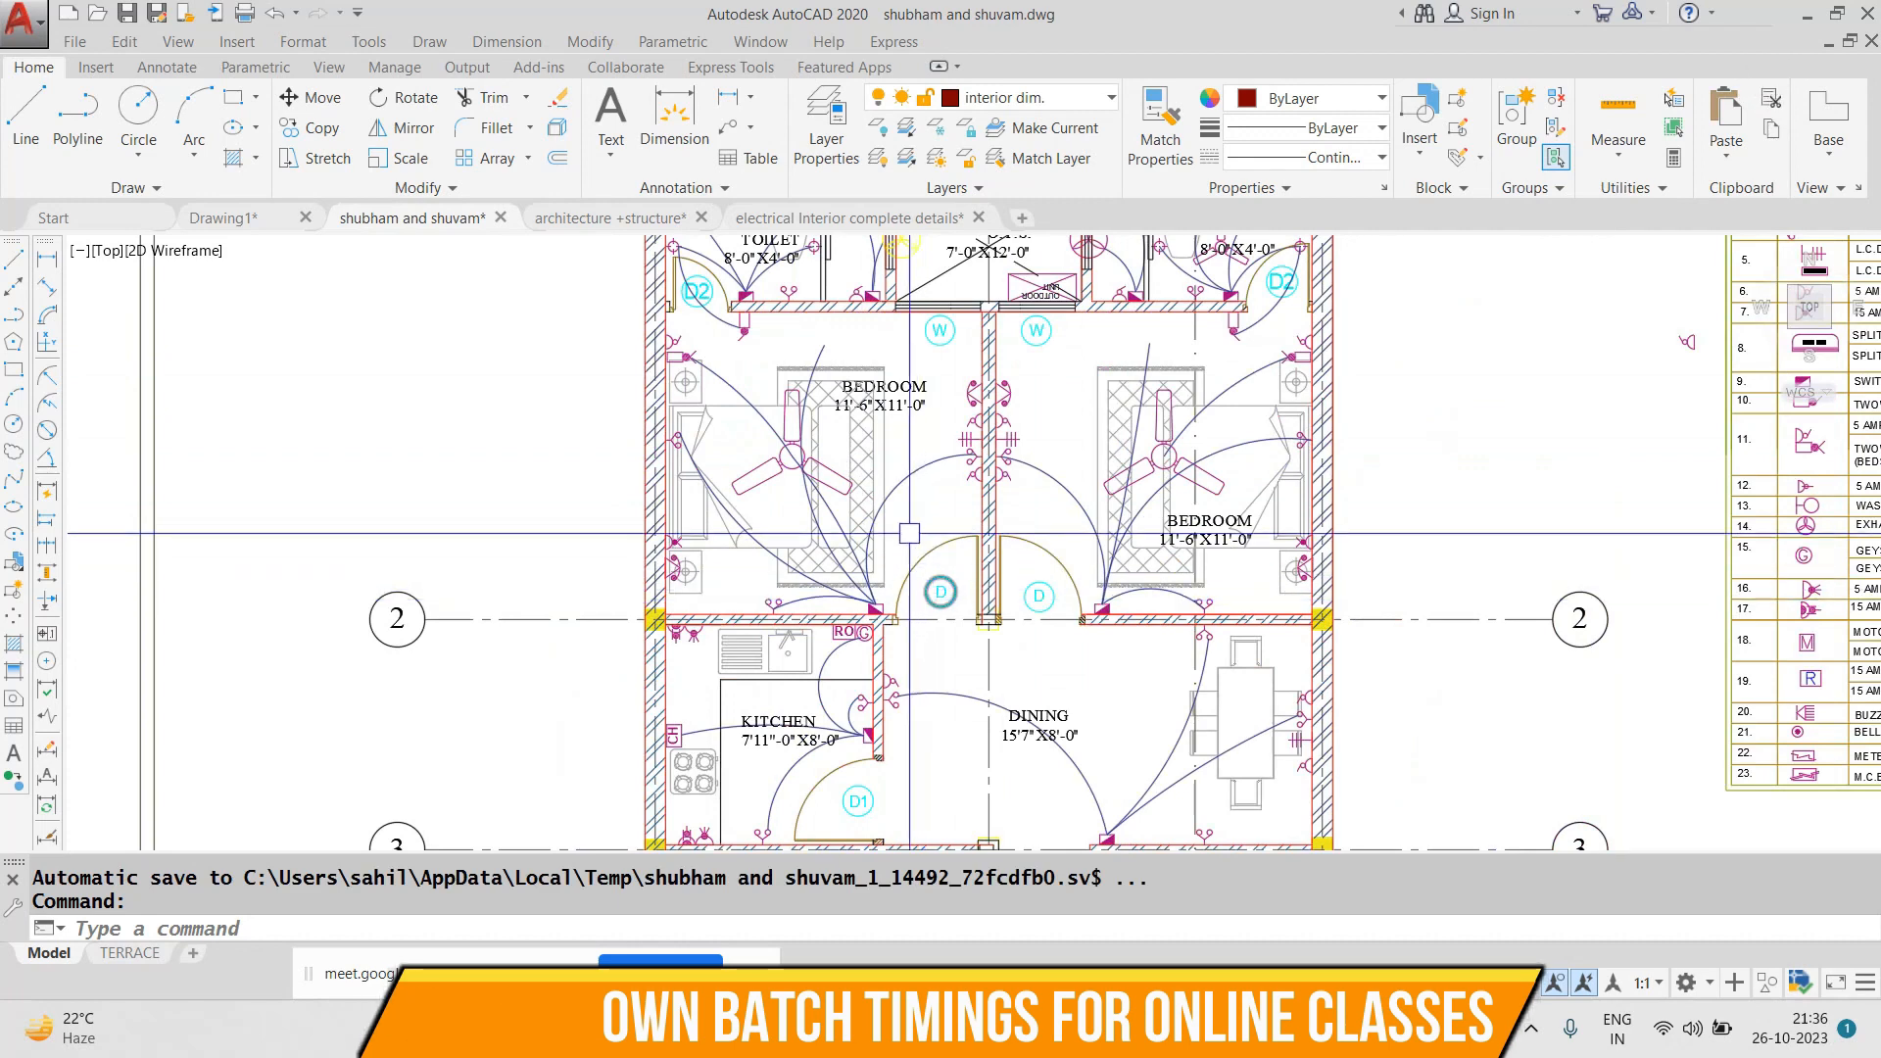
Examine the bedside plug points, power points and two-way switch around the bed in the bedroom above the kitchen
scroll(694, 357, "up", 9)
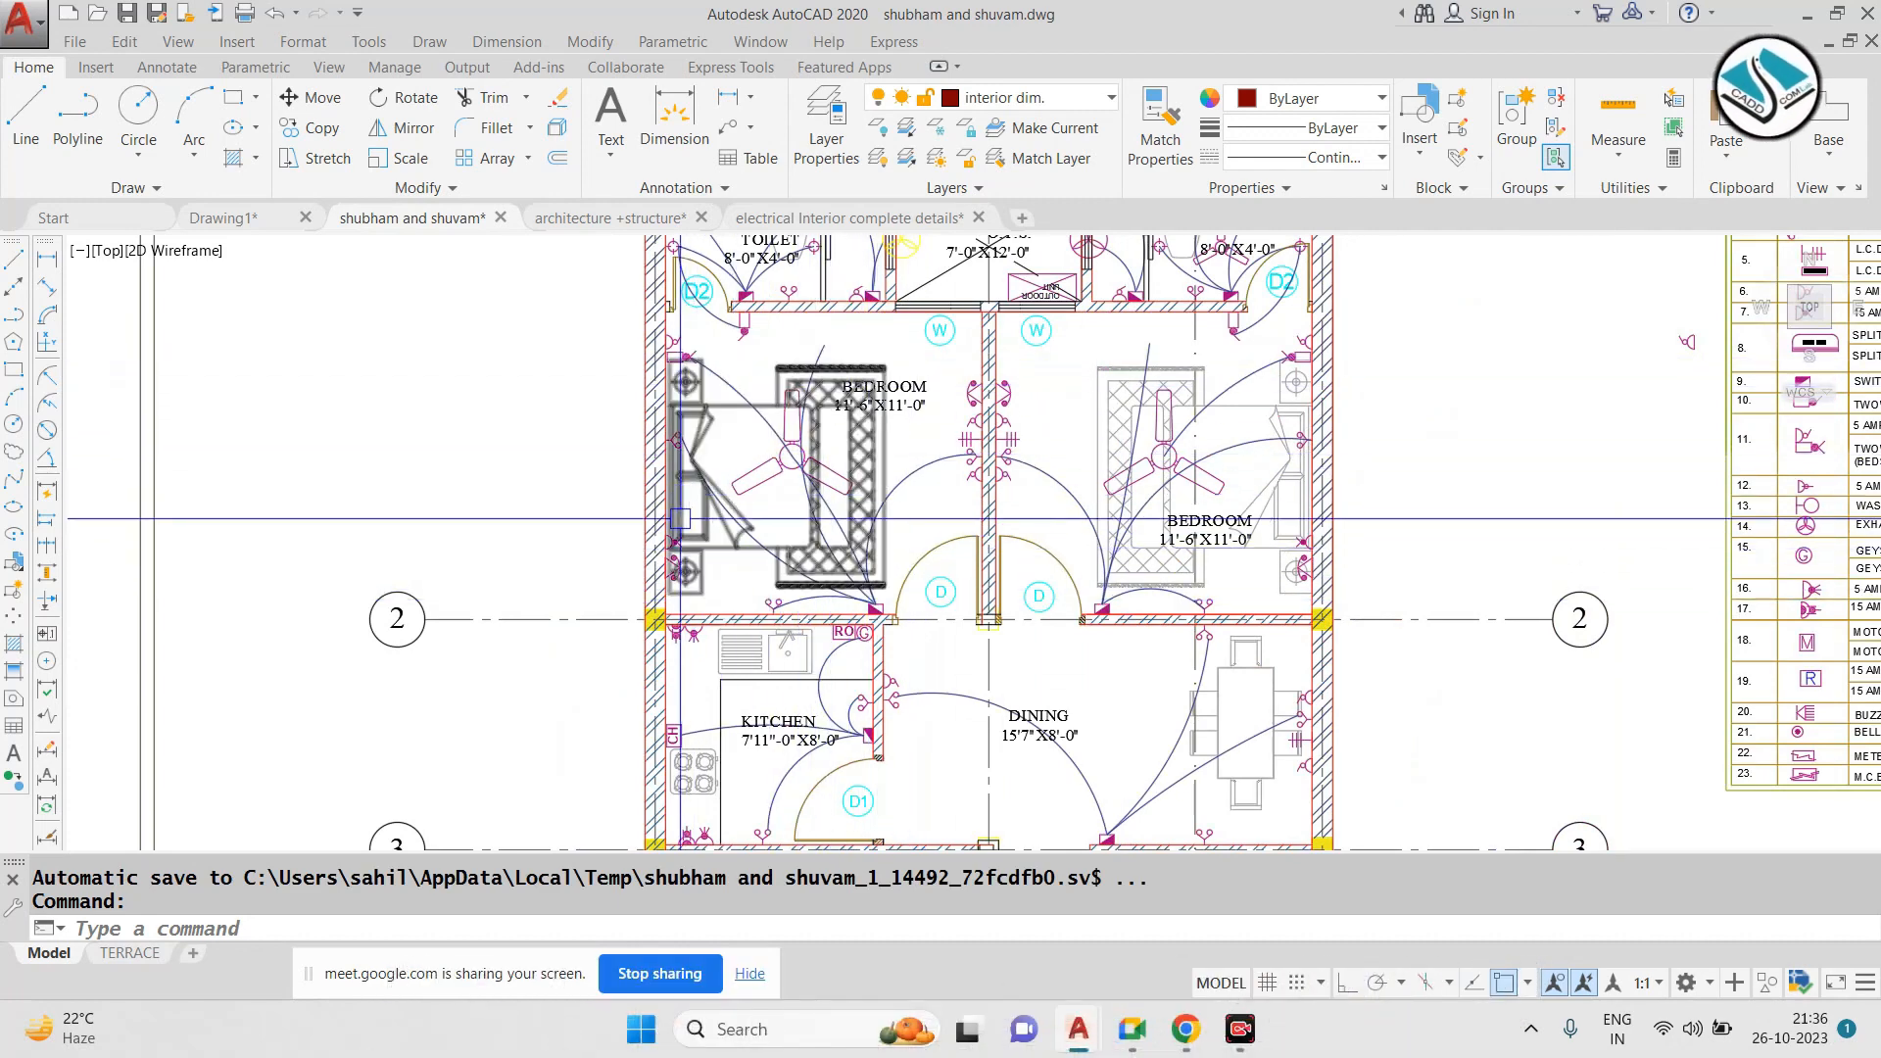
scroll(678, 549, "down", 4)
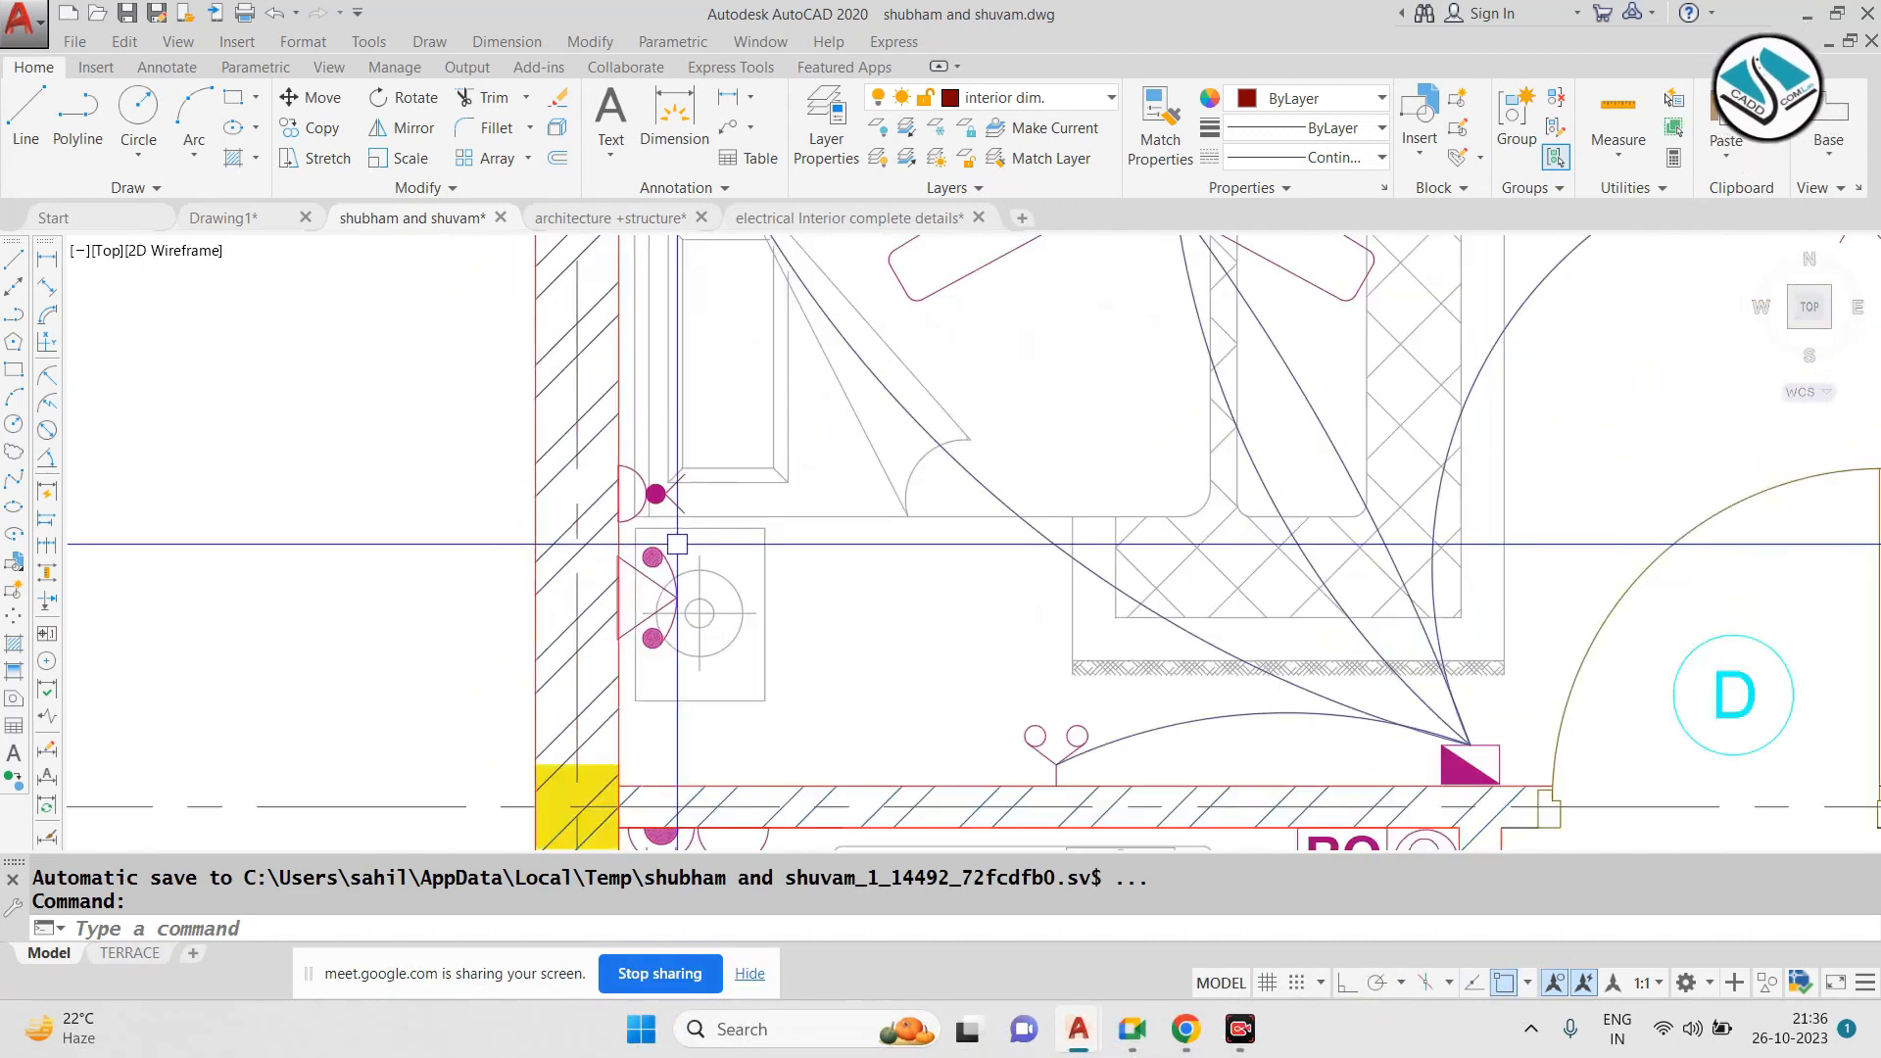
mouse_move(746, 264)
middle_mouse_down()
mouse_move(758, 496)
mouse_move(718, 441)
mouse_move(722, 692)
middle_mouse_up()
scroll(718, 441, "up", 2)
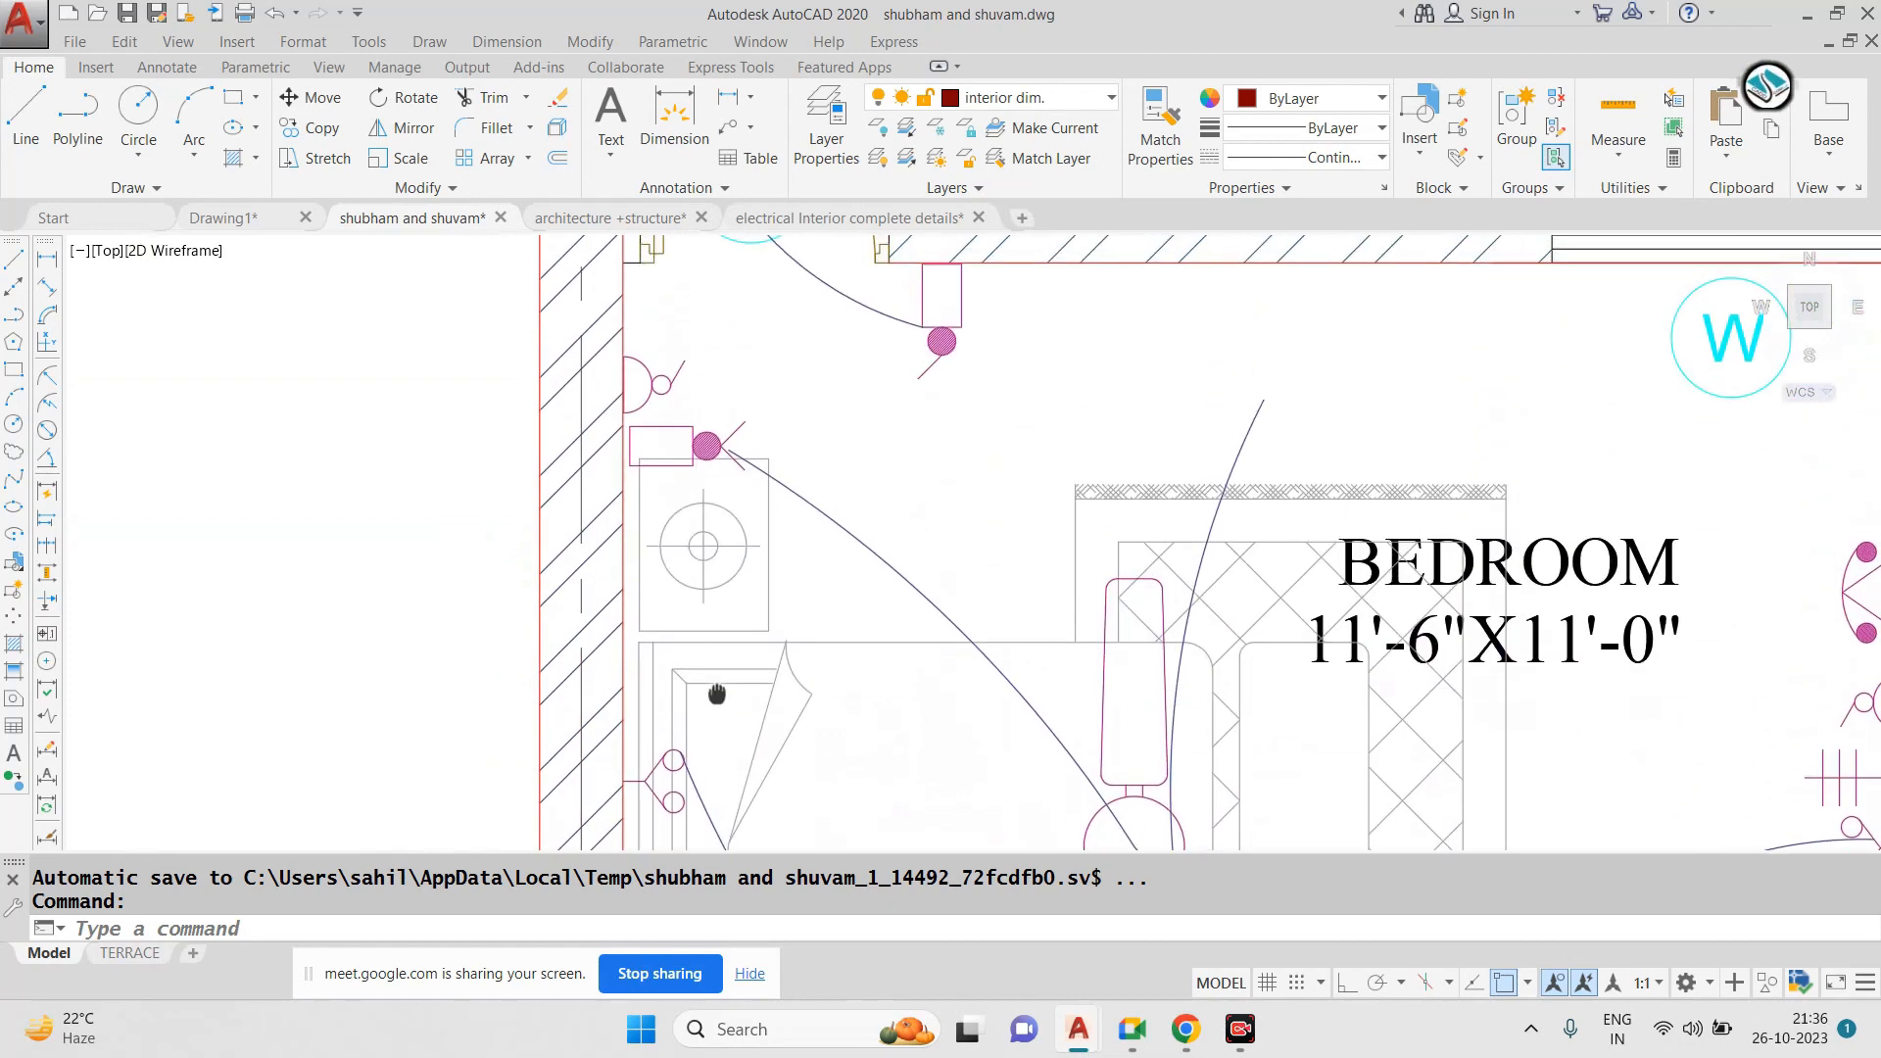
scroll(700, 337, "up", 2)
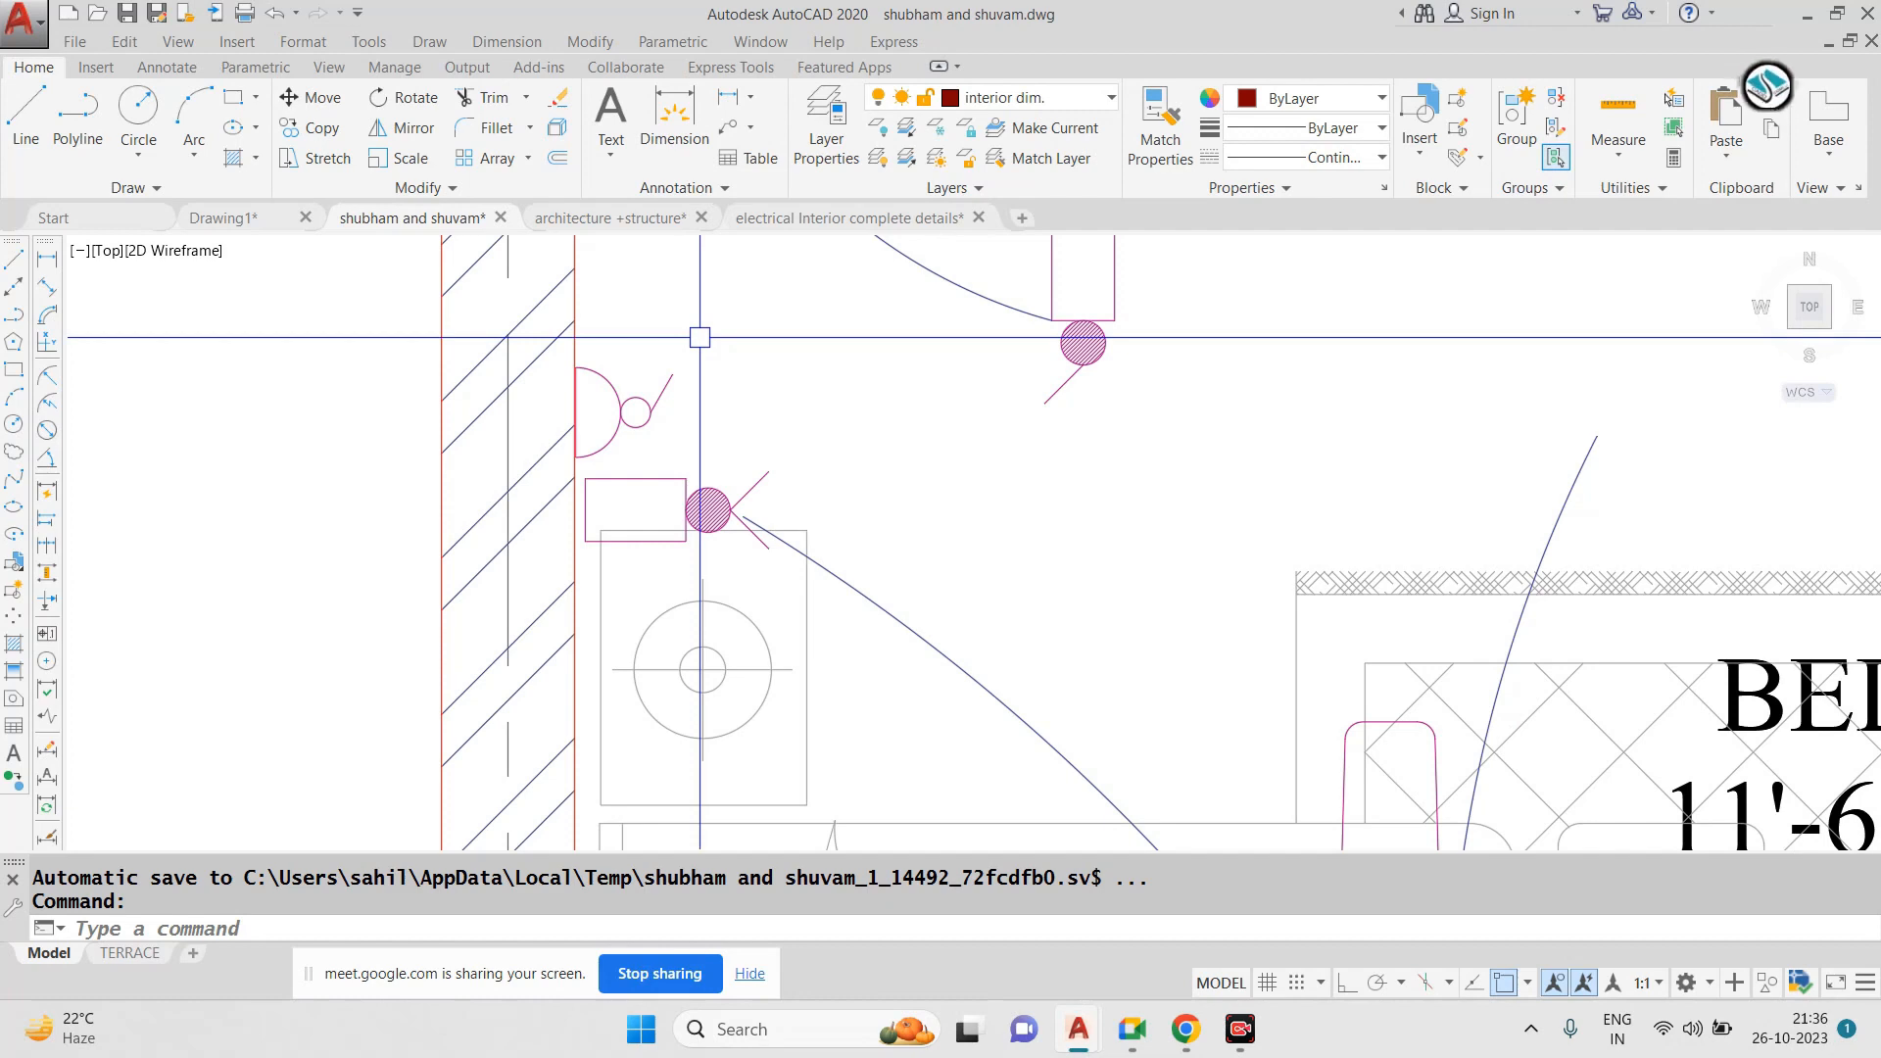
scroll(700, 337, "down", 5)
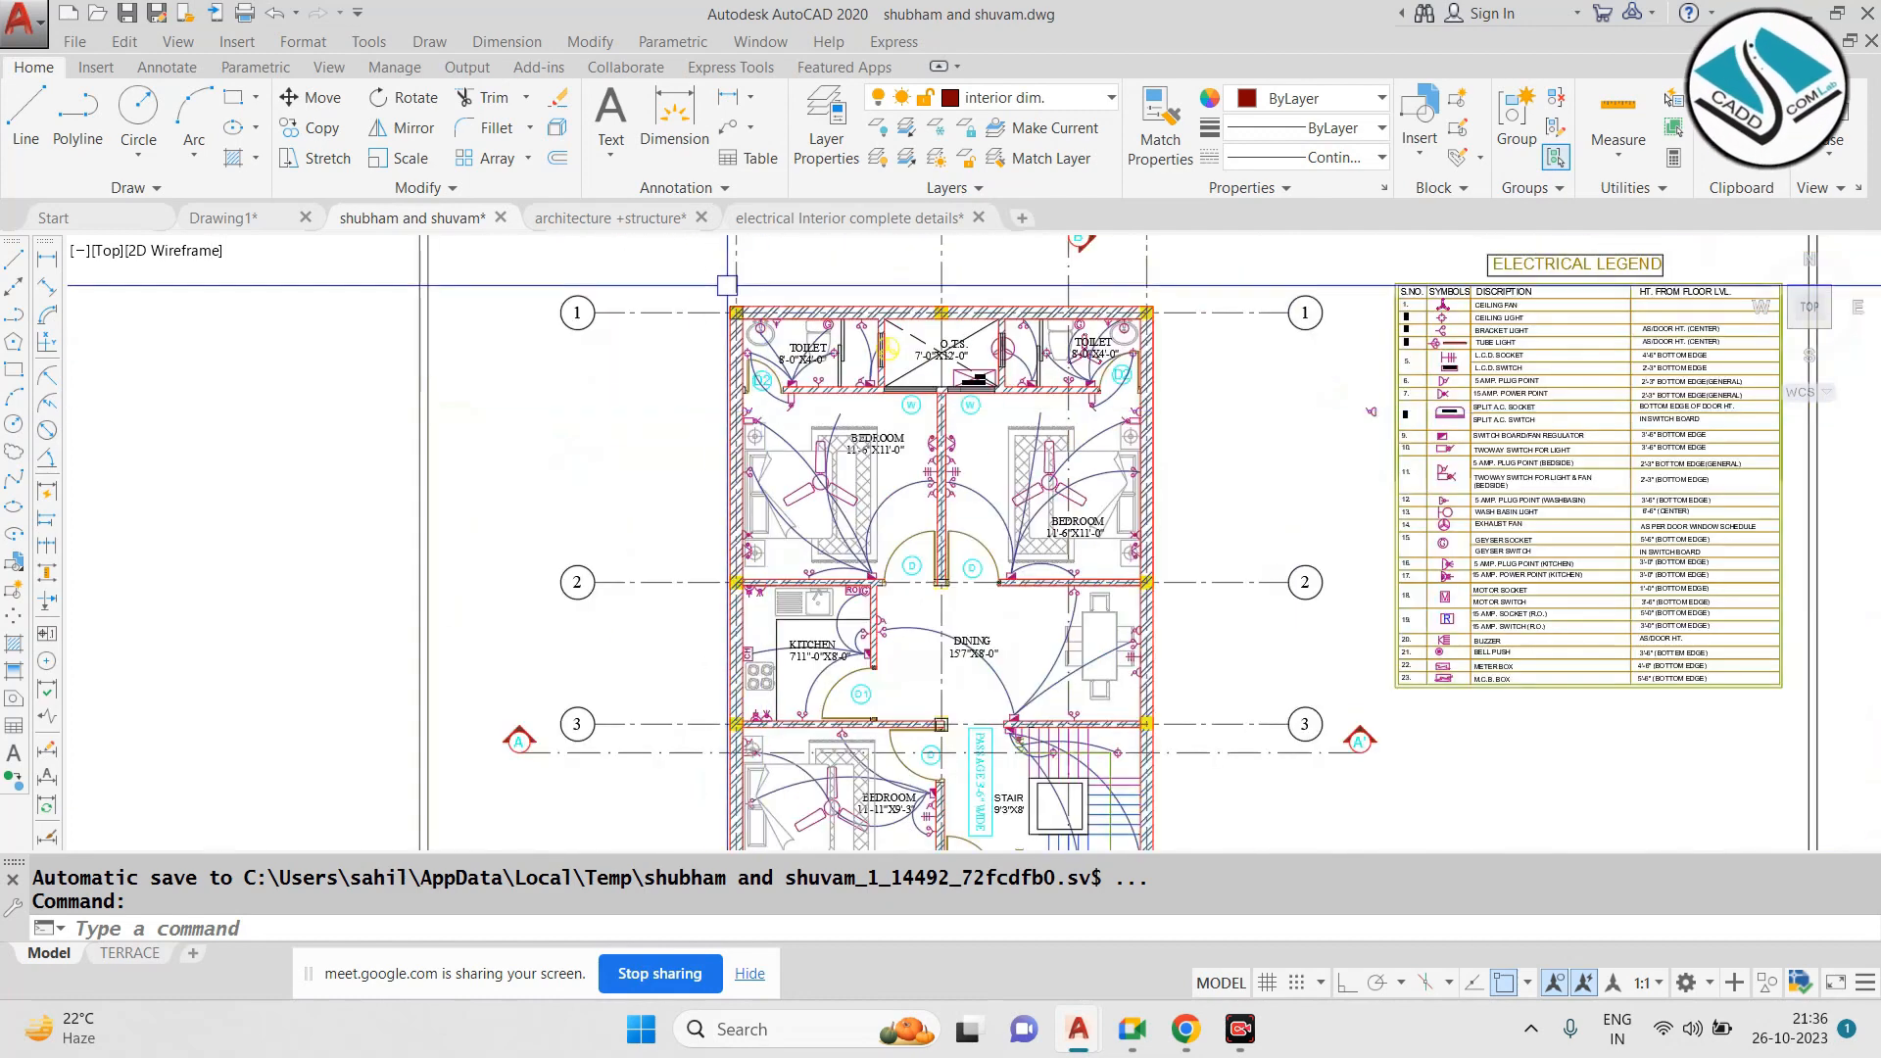
Switch to the electrical Interior complete details drawing and read the SB-1 to SB-4 module details on the daughter's toilet sheet
left_click(774, 220)
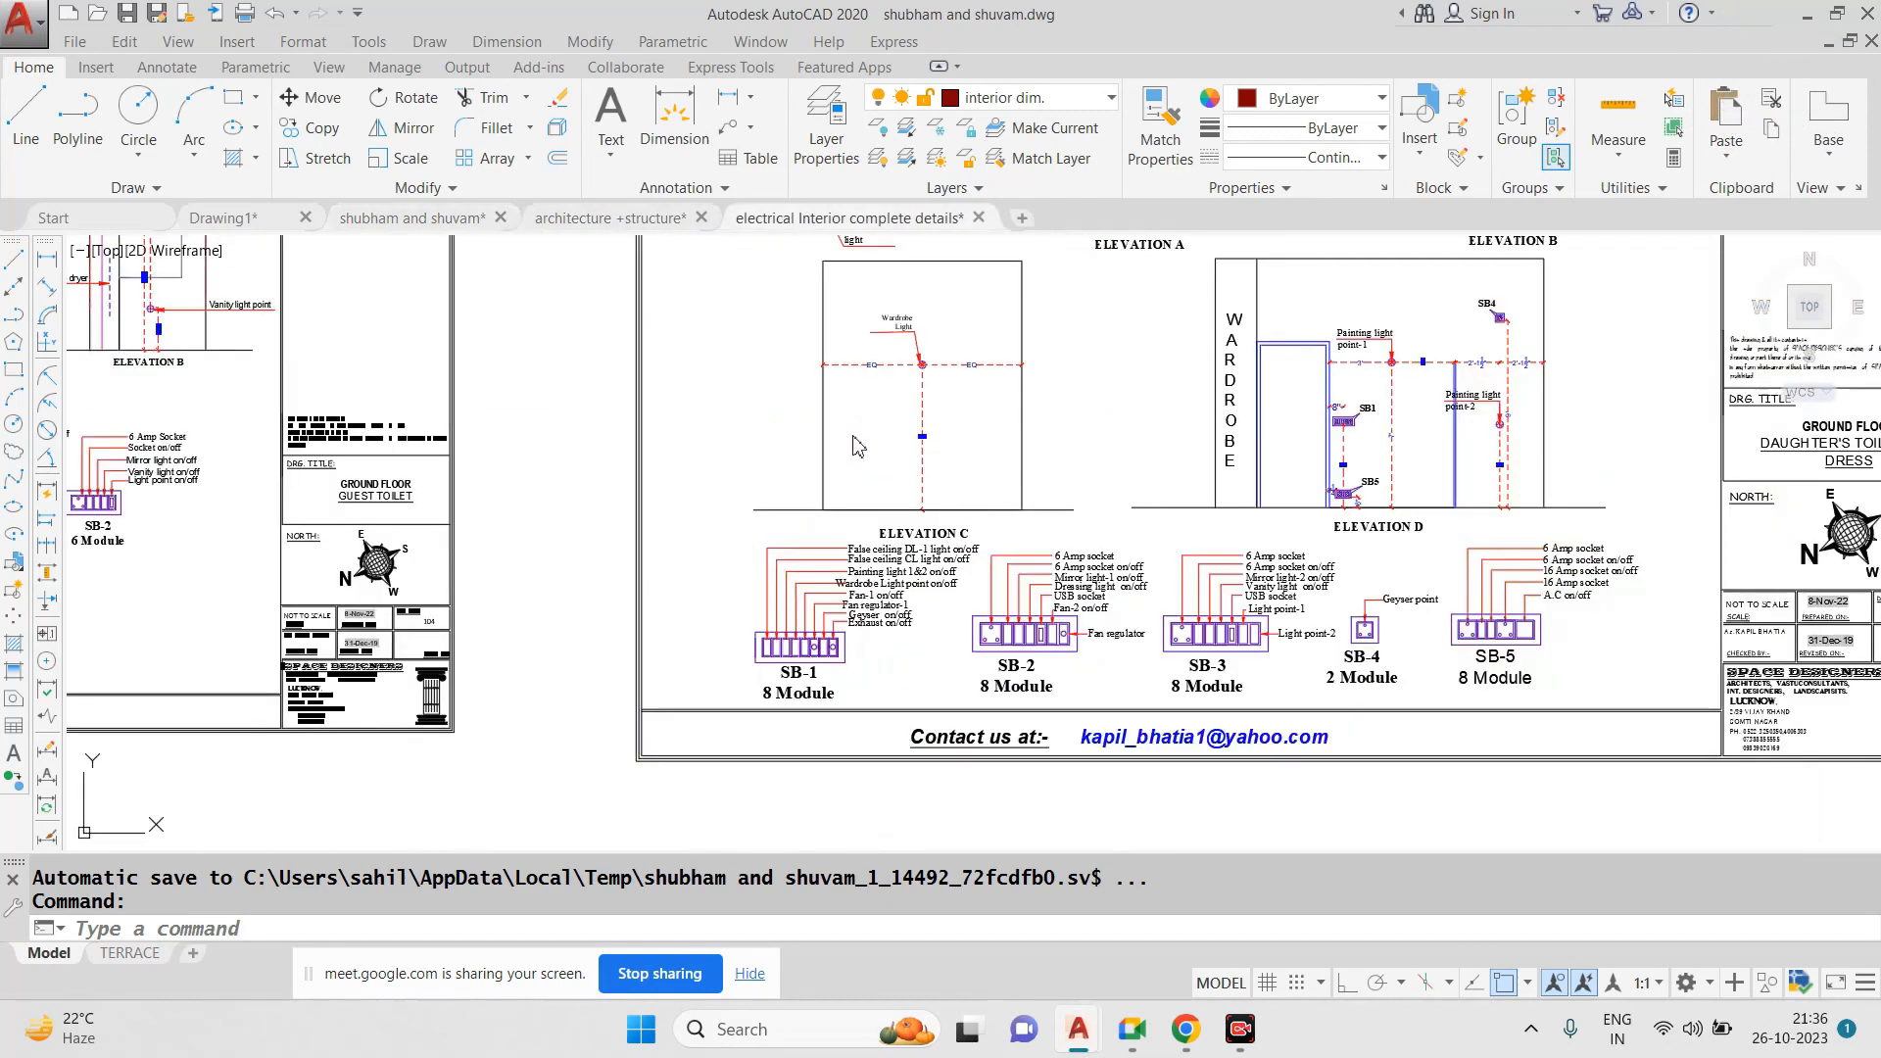
scroll(868, 463, "up", 4)
mouse_move(1062, 621)
middle_mouse_down()
mouse_move(776, 661)
mouse_move(643, 632)
middle_mouse_up()
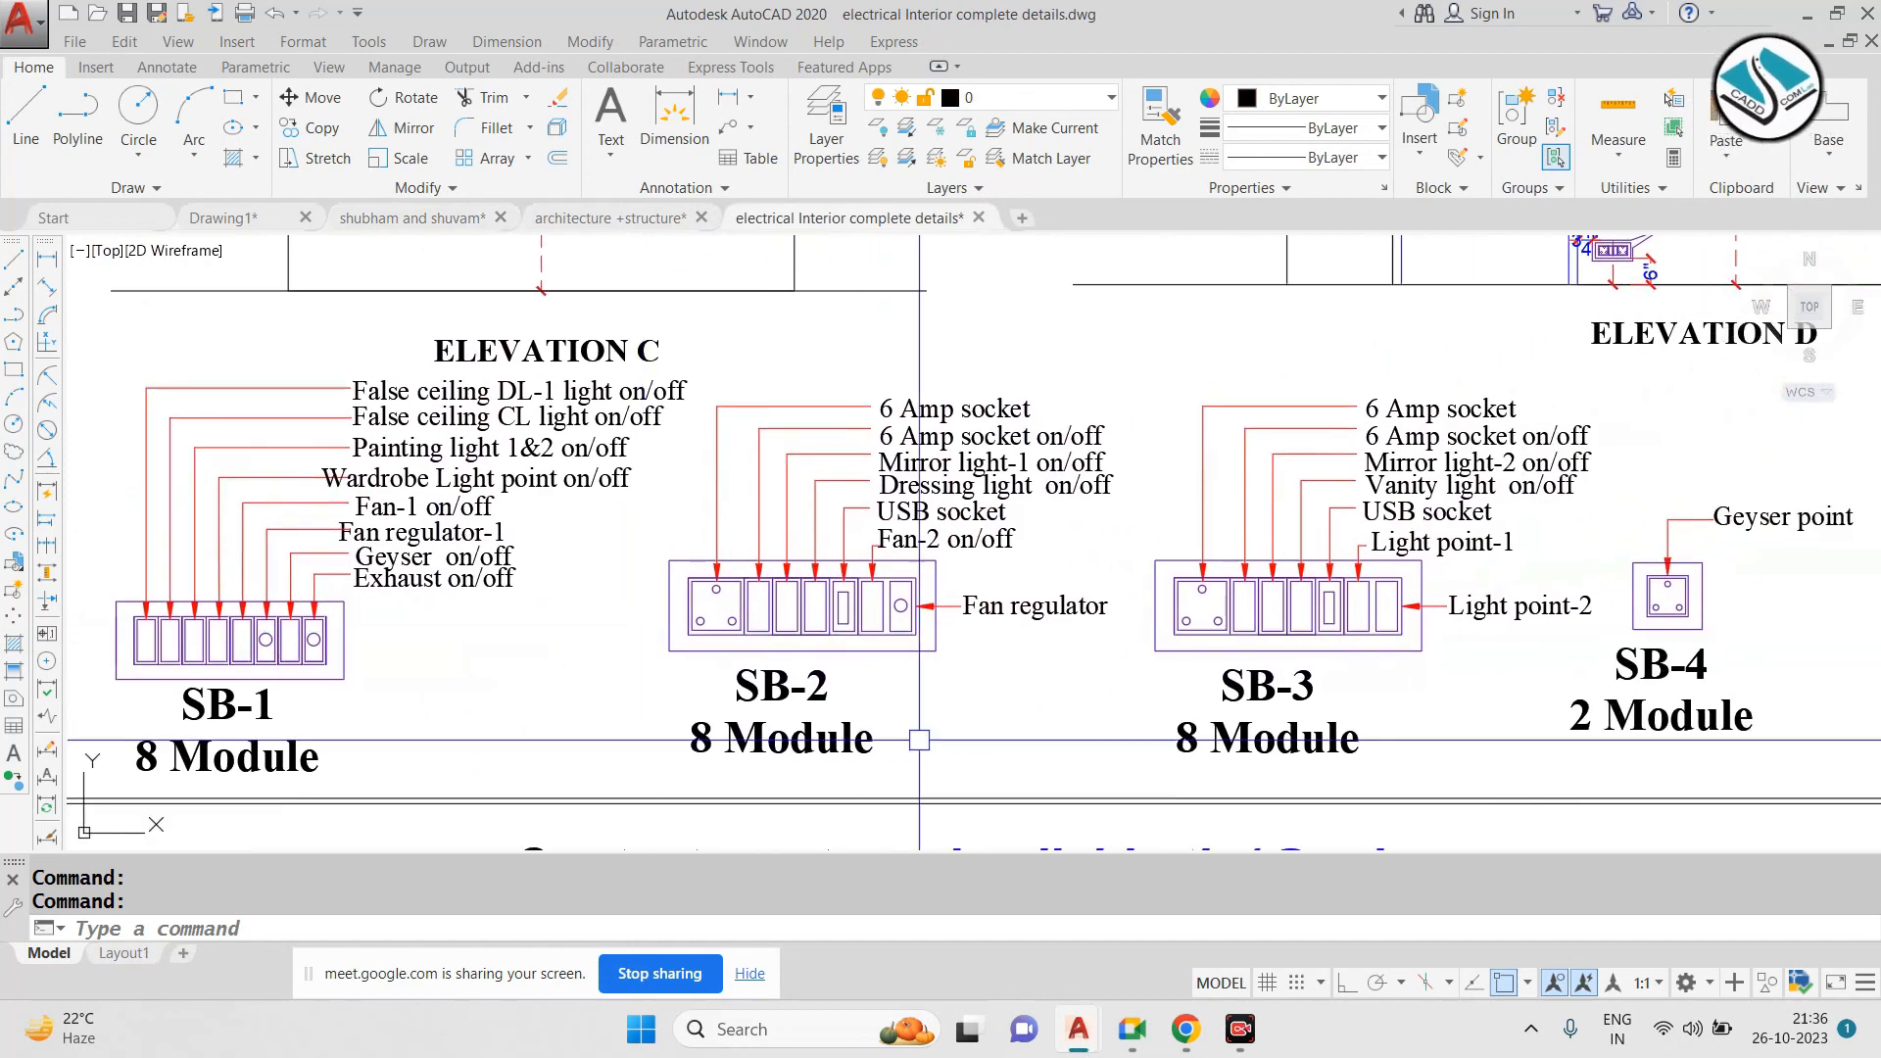
scroll(904, 600, "down", 5)
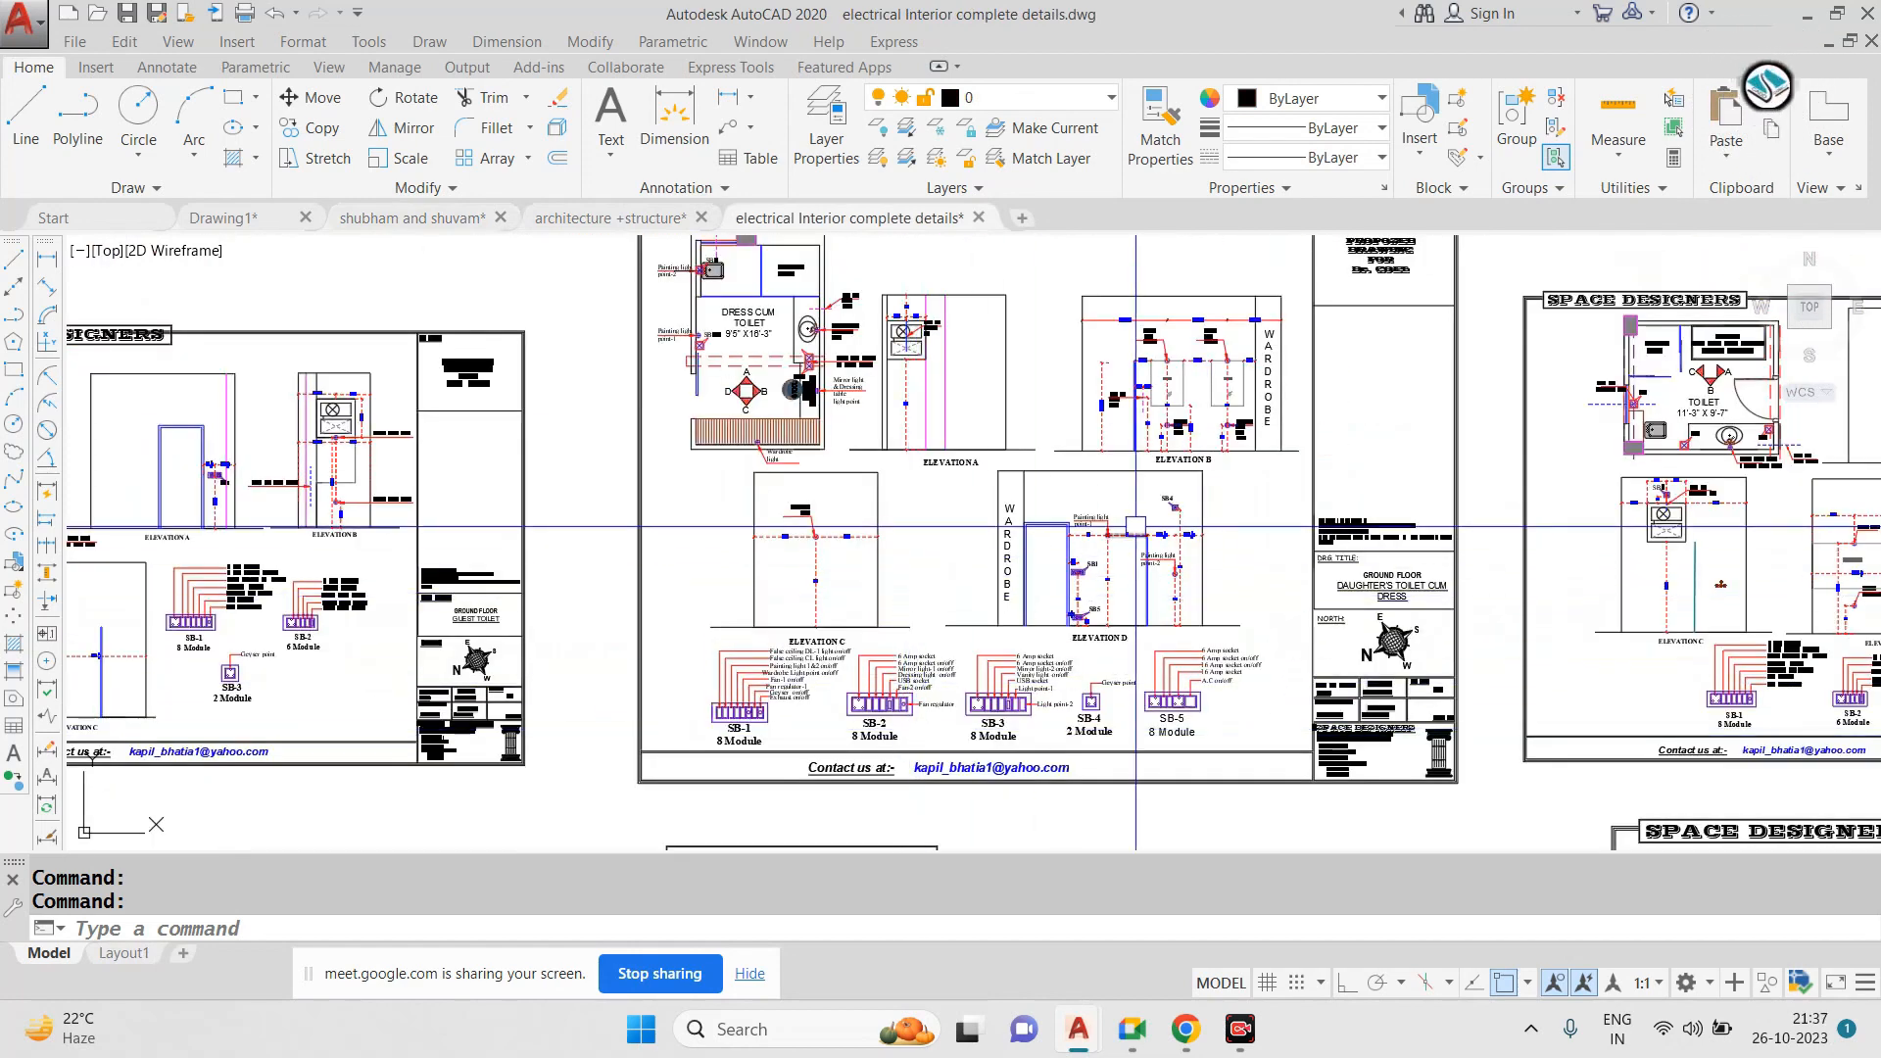
scroll(1237, 477, "up", 3)
scroll(1237, 478, "down", 3)
Survey the room detail sheets and inspect the switch boards and mounting heights around SB4 in the guest bedroom sheet's elevation
scroll(1237, 478, "down", 4)
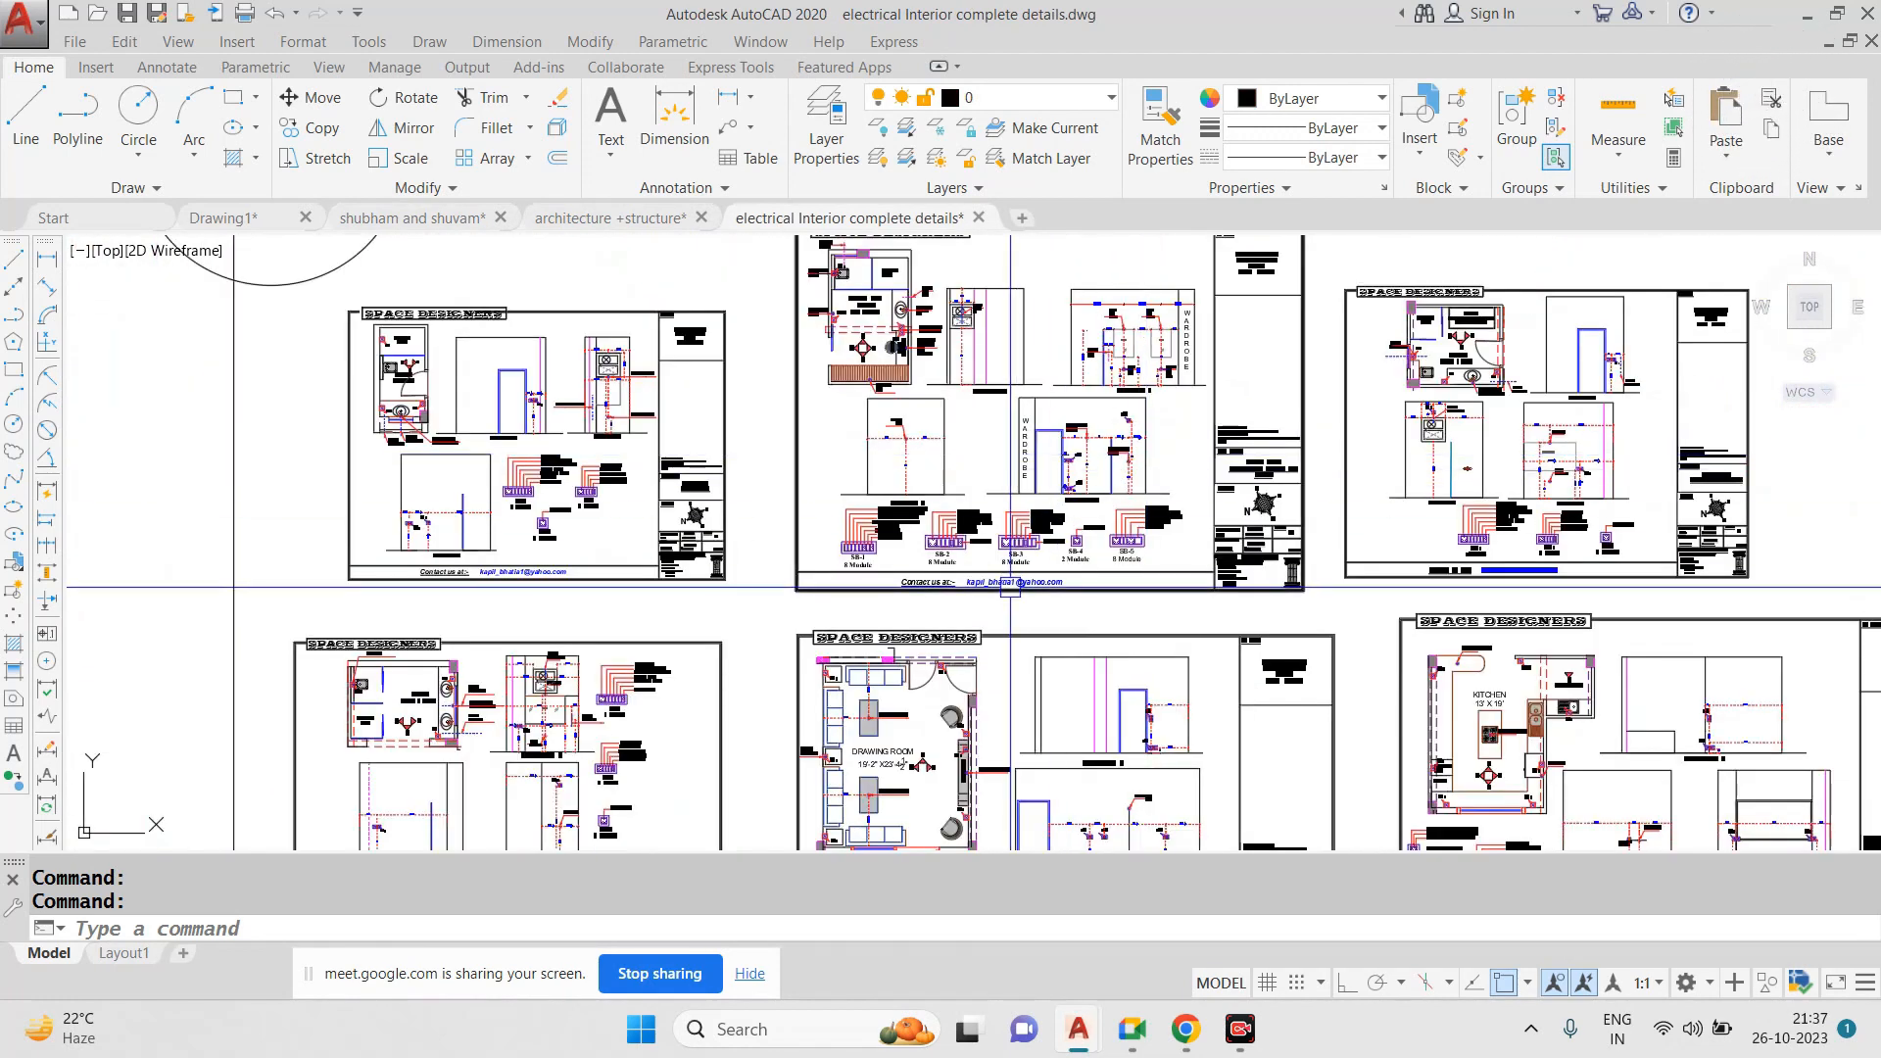
mouse_move(1072, 670)
middle_mouse_down()
mouse_move(891, 532)
mouse_move(892, 724)
middle_mouse_up()
scroll(825, 512, "up", 2)
scroll(825, 512, "down", 8)
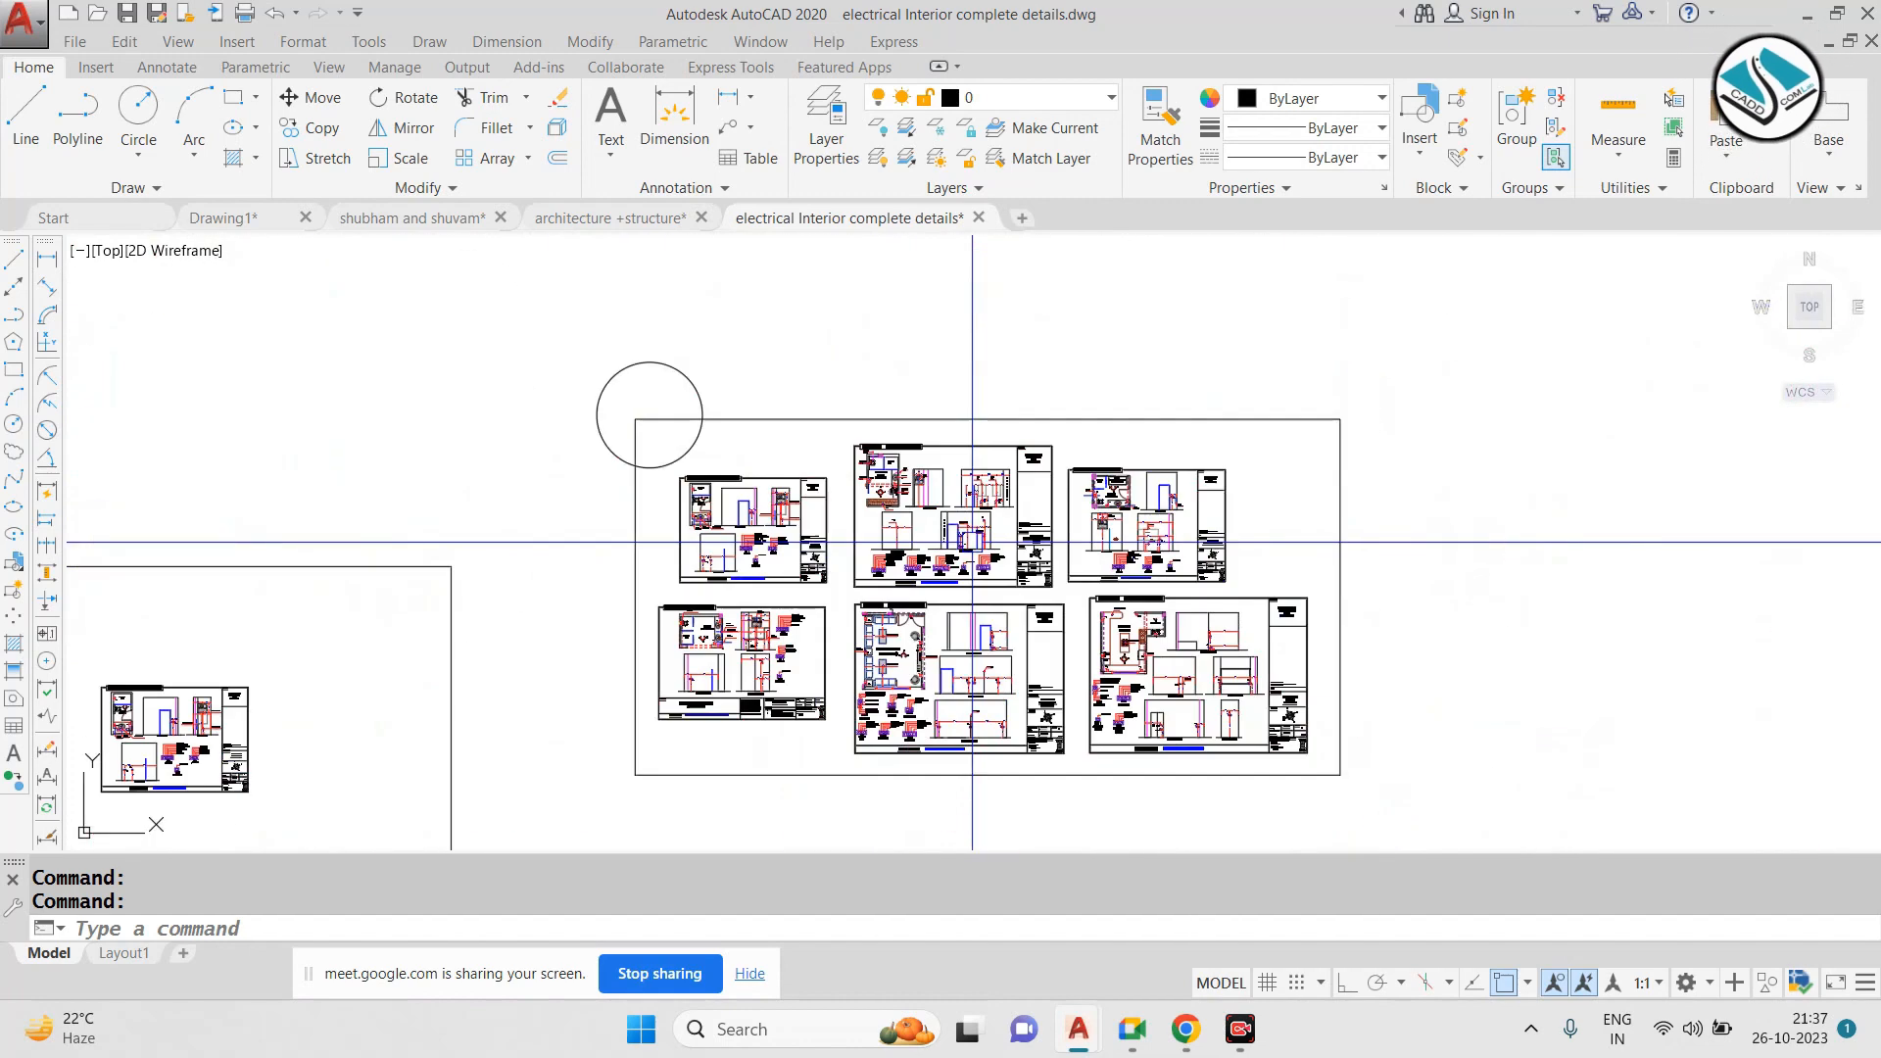
scroll(524, 581, "up", 6)
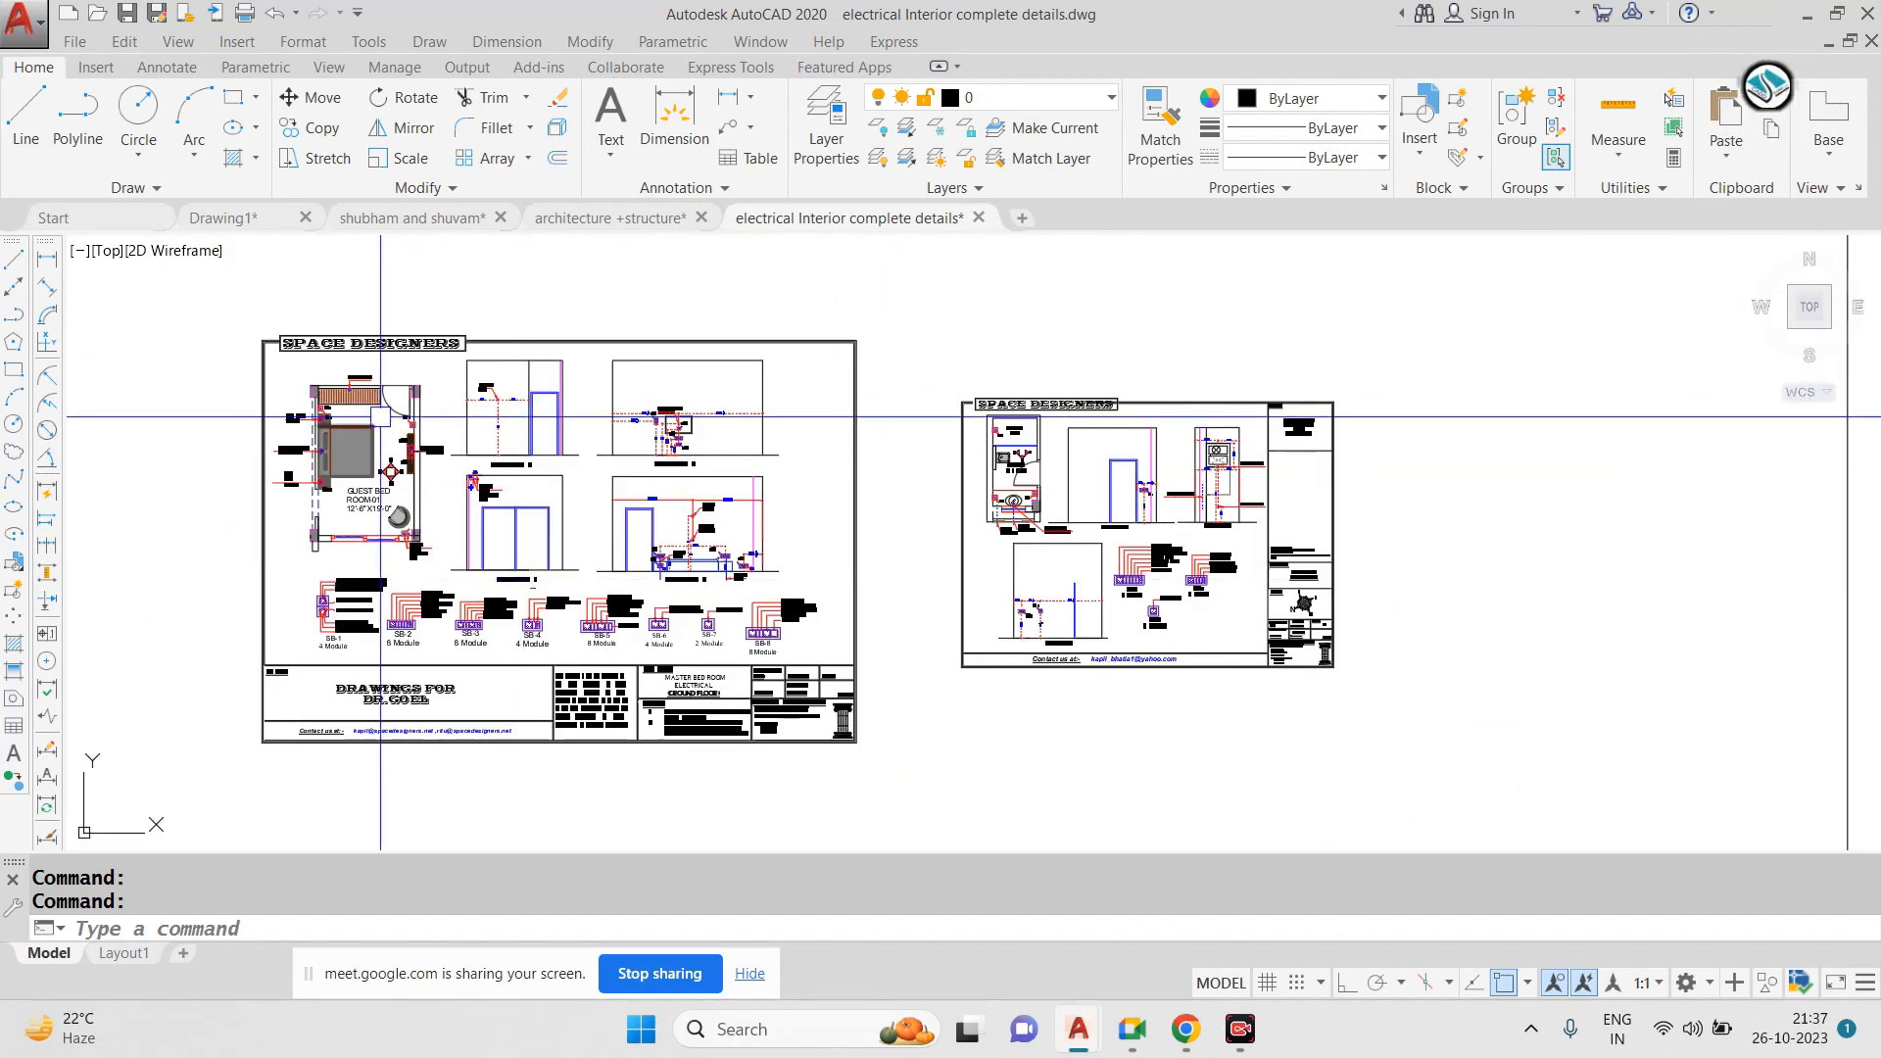
scroll(373, 418, "up", 4)
scroll(1263, 798, "up", 5)
middle_click_drag(1187, 788, 1070, 597)
scroll(848, 612, "up", 5)
scroll(328, 536, "up", 4)
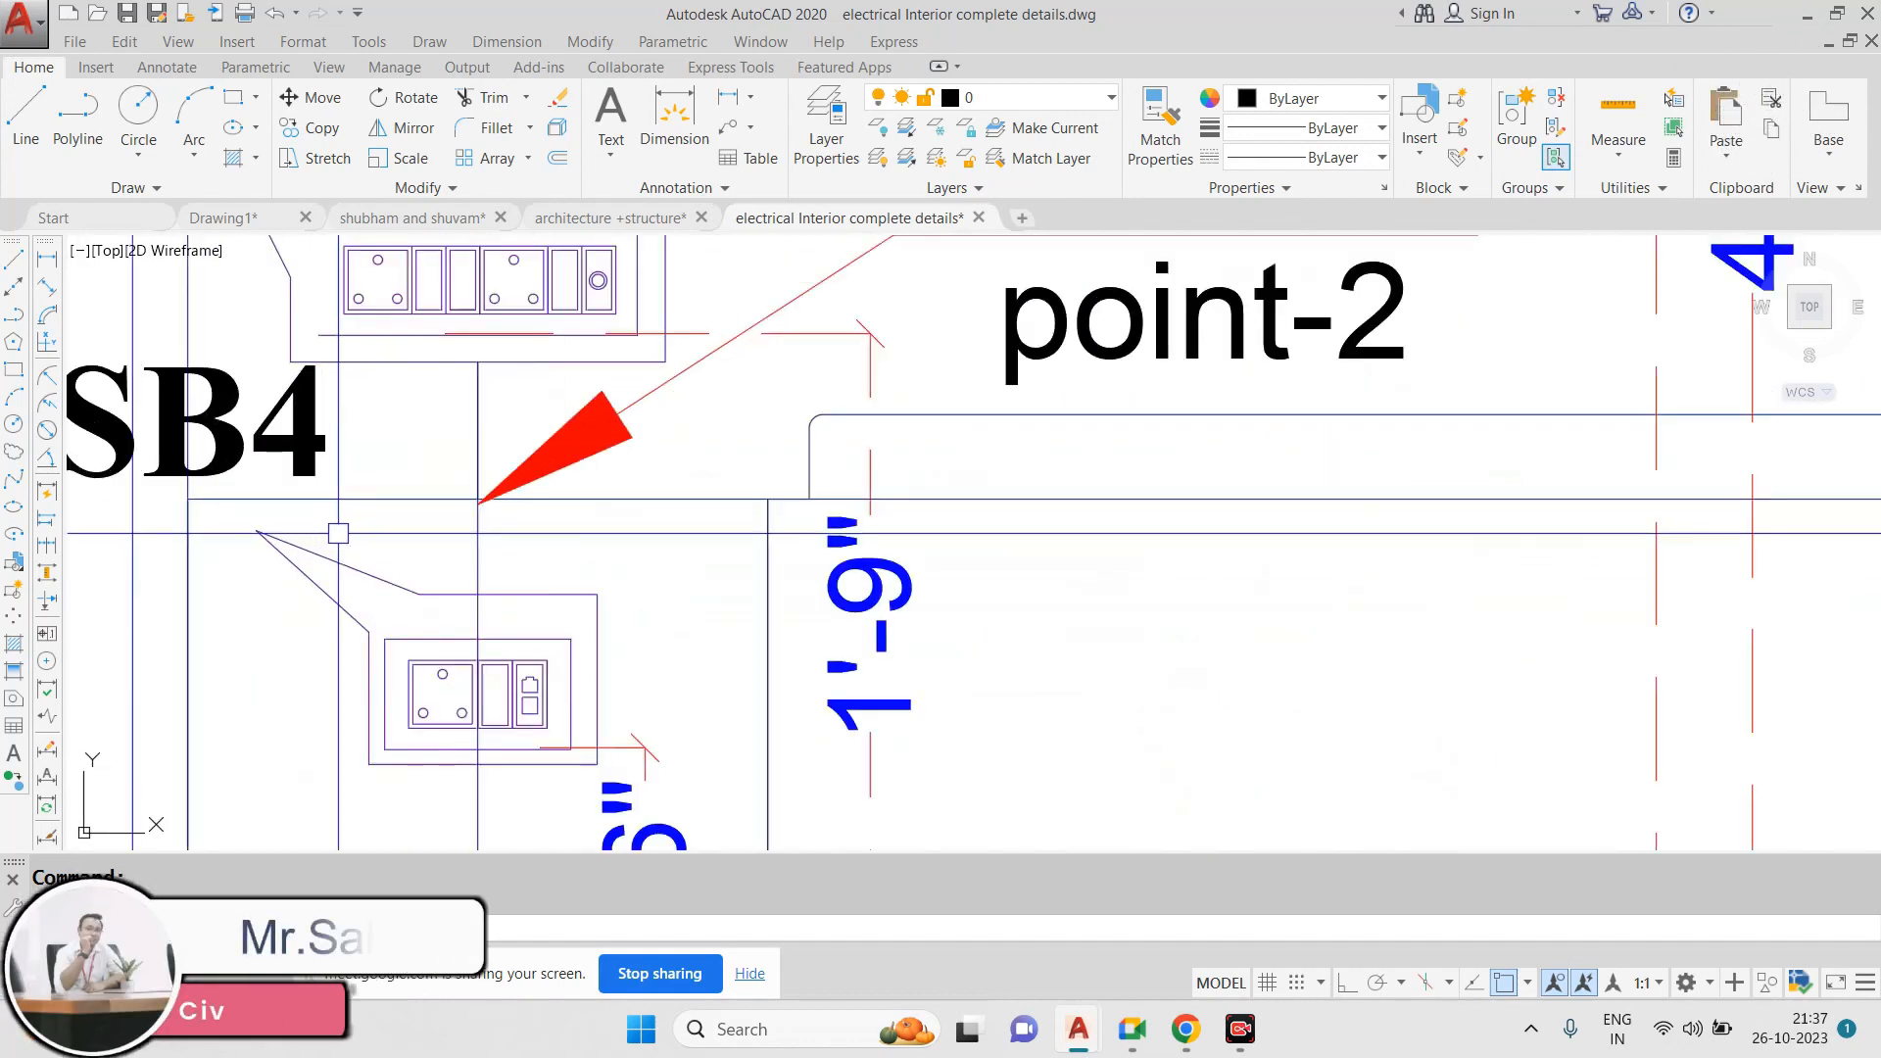
Inspect the SB3 and SB4 switch boards, their mounting heights and the foot light point beside the bed in Elevation D
mouse_move(385, 549)
middle_mouse_down()
mouse_move(769, 554)
mouse_move(760, 462)
middle_mouse_up()
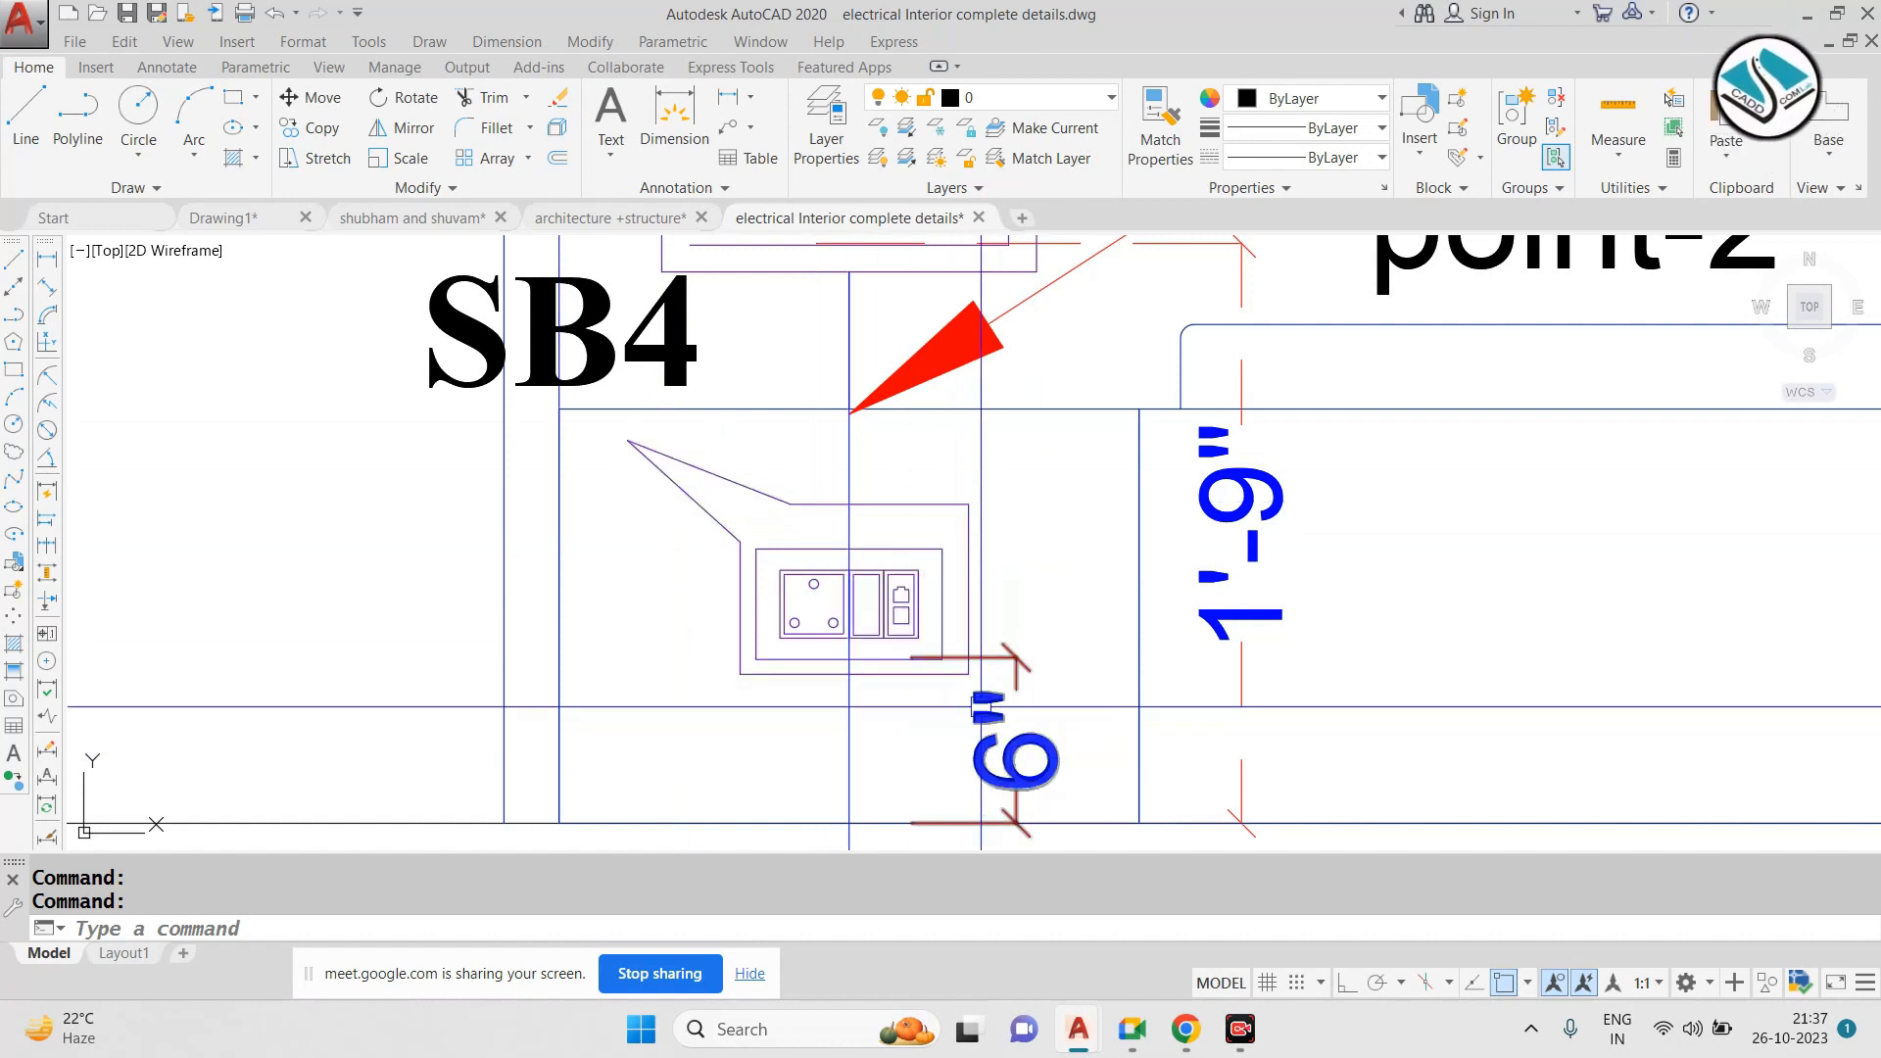
scroll(978, 707, "down", 3)
middle_click_drag(1080, 622, 986, 802)
scroll(864, 603, "up", 2)
scroll(864, 603, "down", 1)
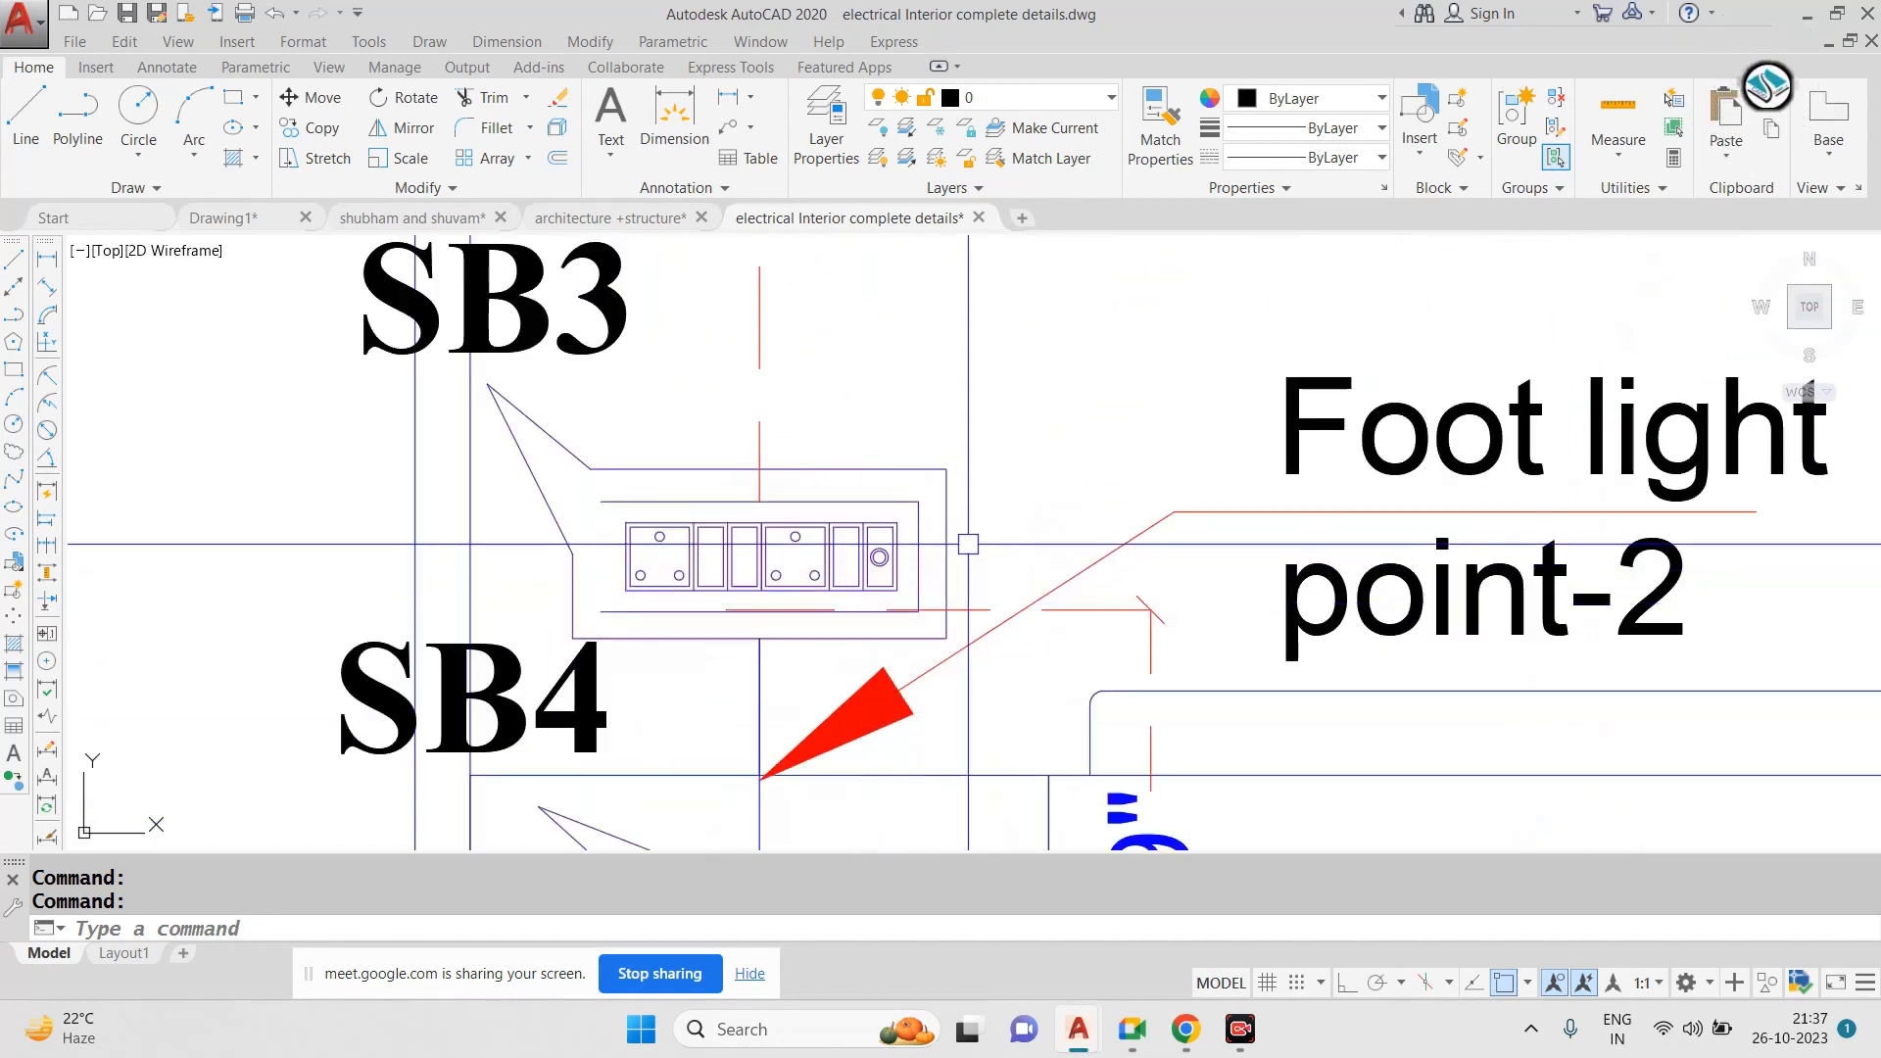
scroll(685, 512, "down", 4)
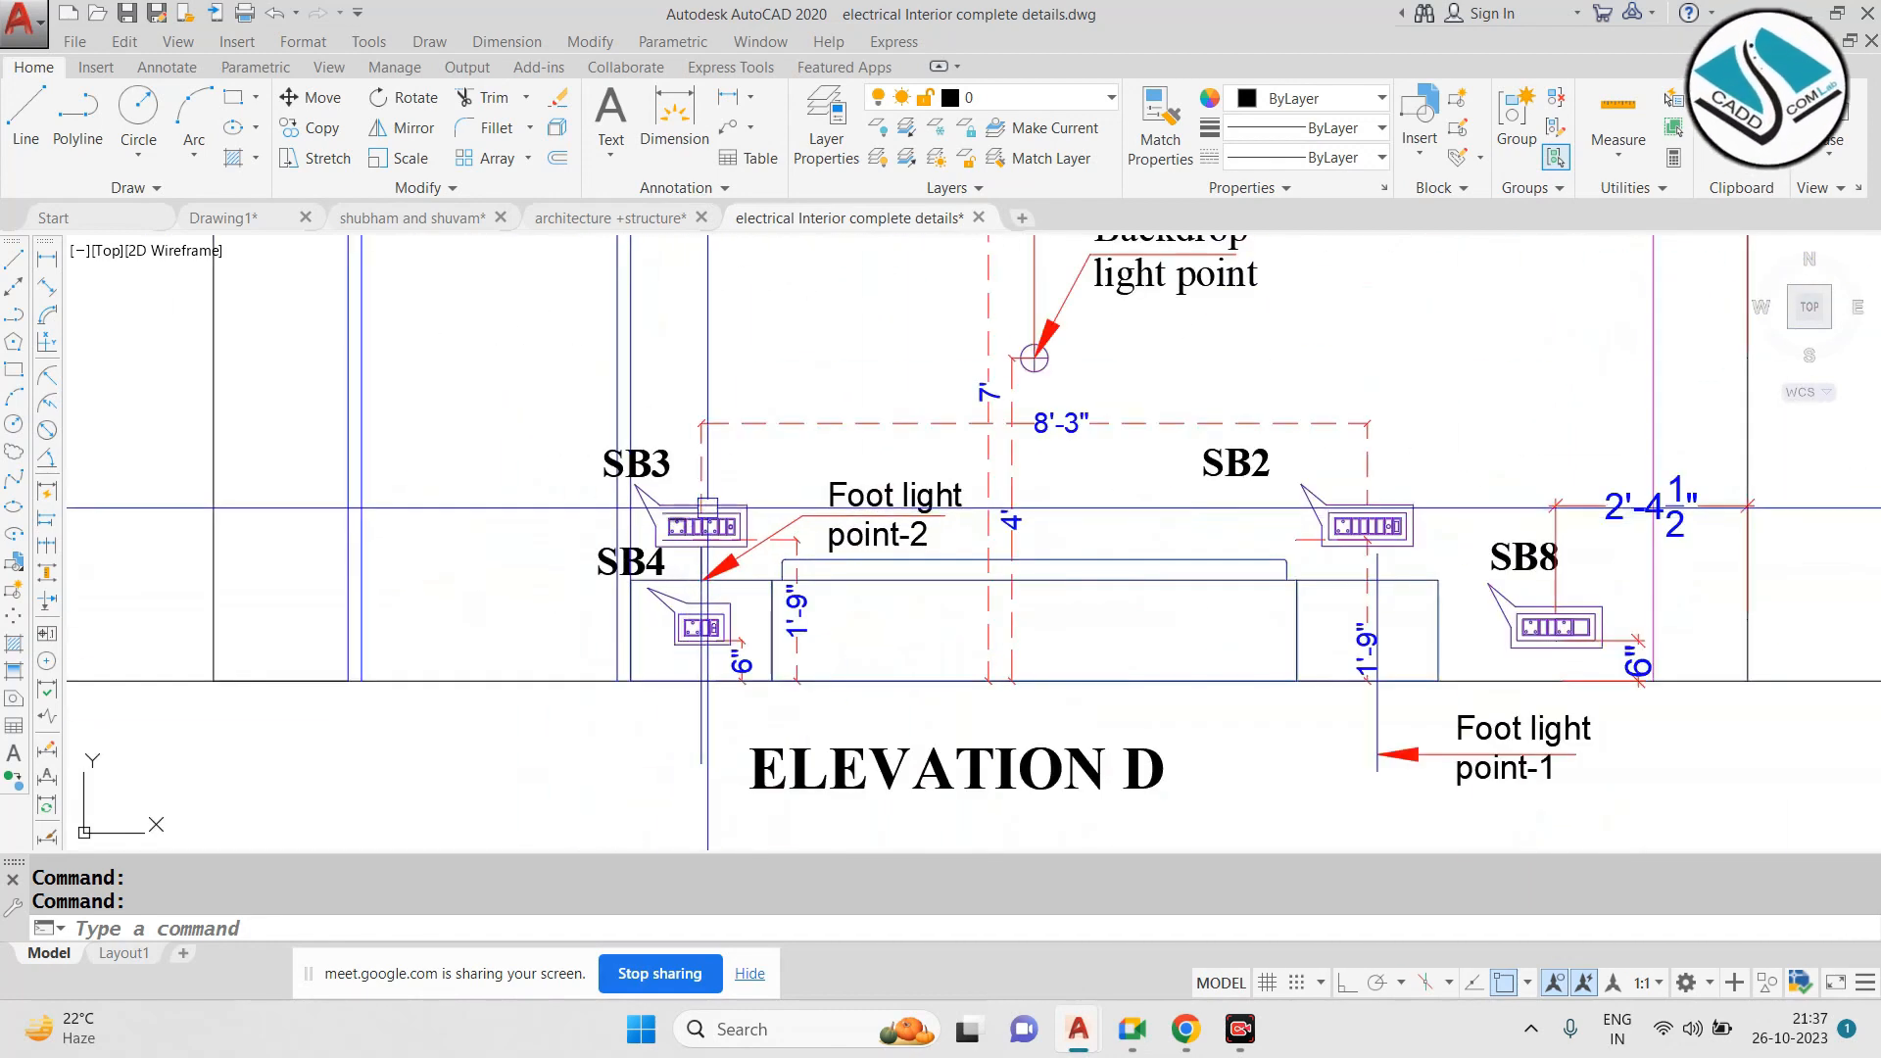
Examine the backdrop and painting light points above the bed in Elevation D and review the guest bedroom sheet's other elevations
middle_click_drag(1094, 403, 1017, 600)
scroll(1017, 516, "up", 2)
scroll(1071, 476, "up", 1)
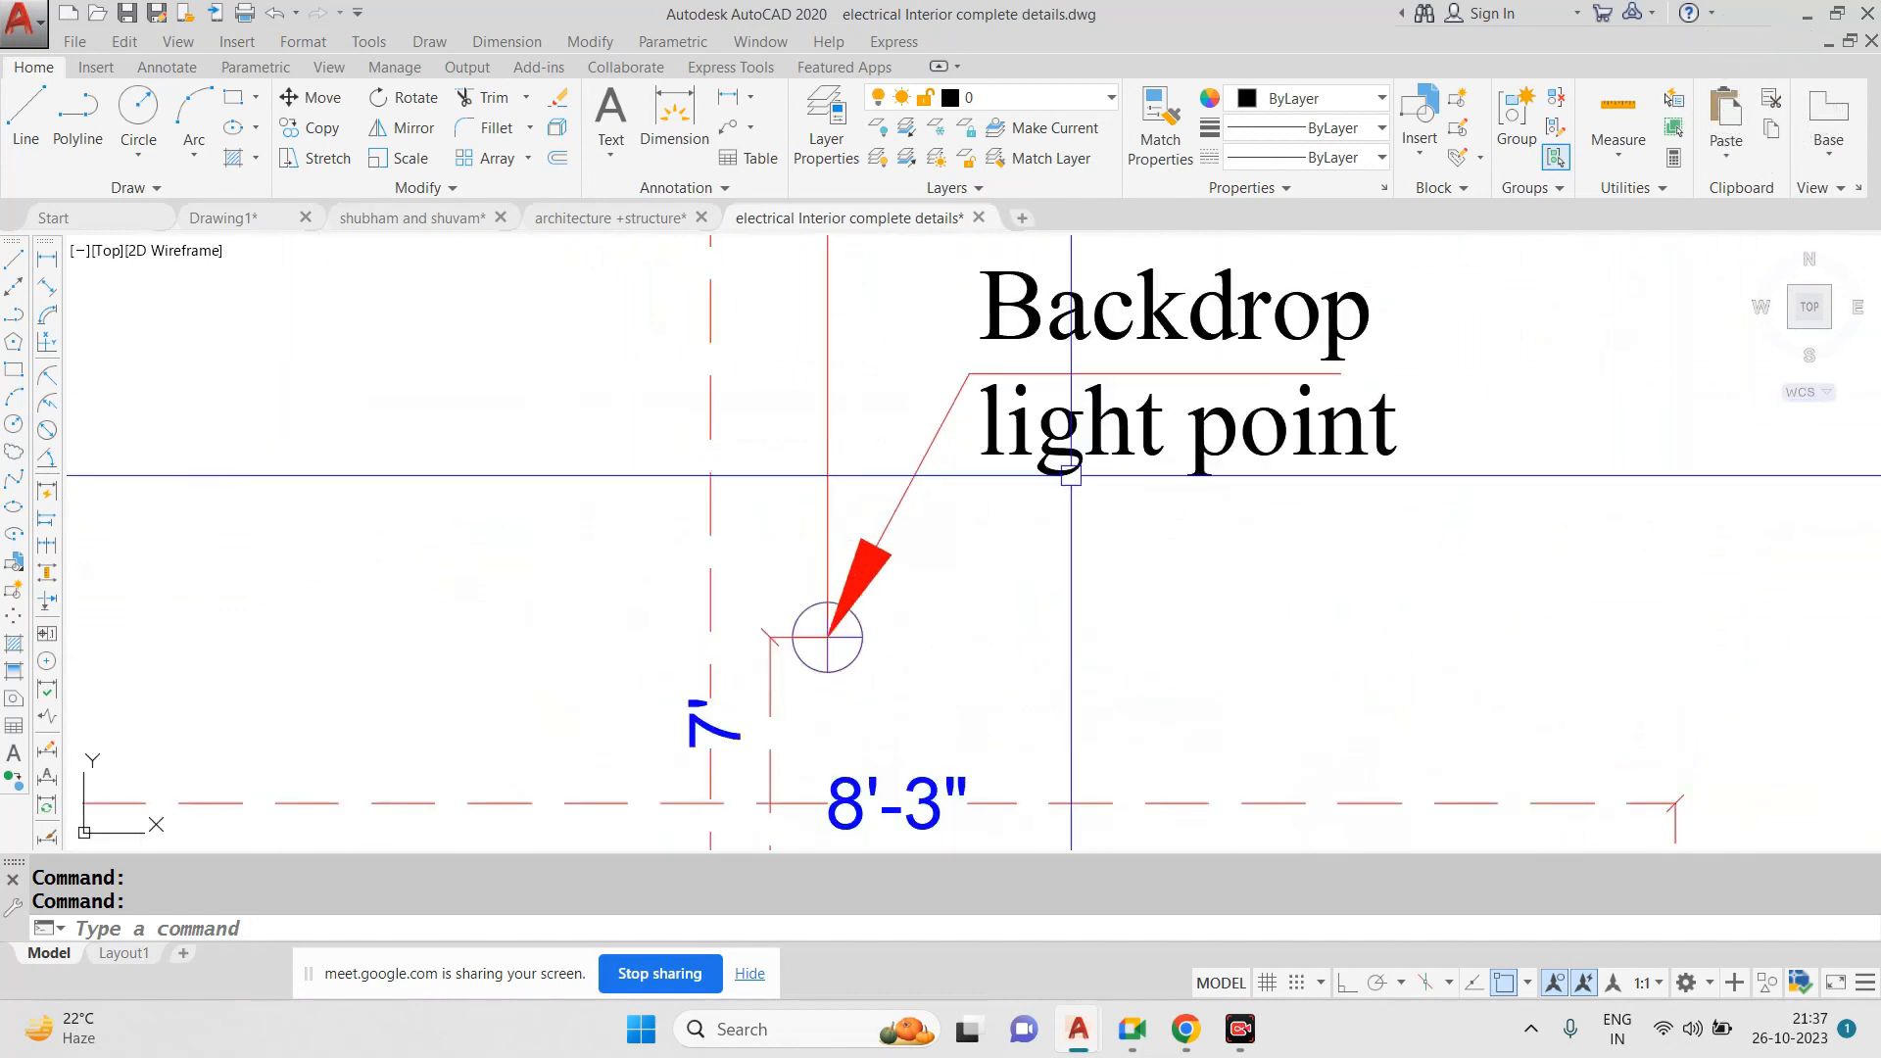
scroll(876, 627, "down", 2)
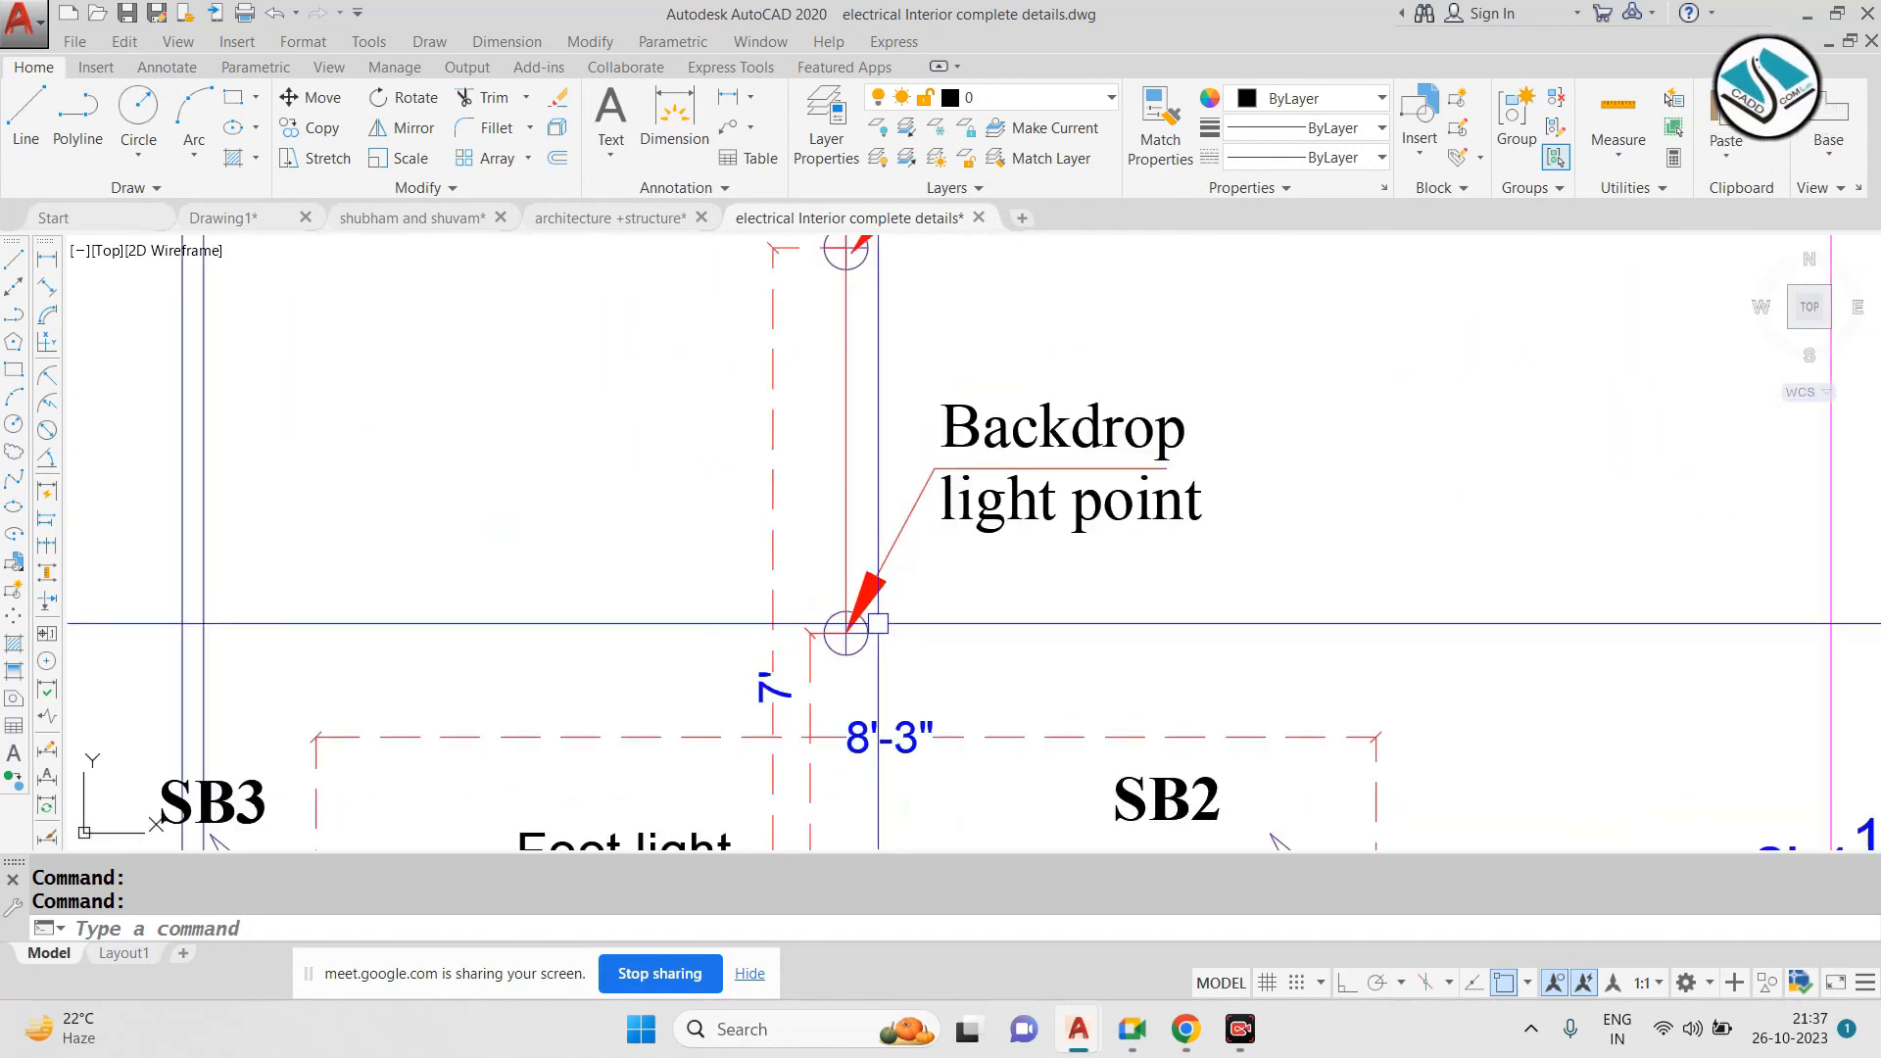
mouse_move(876, 627)
middle_mouse_down()
mouse_move(886, 403)
mouse_move(886, 832)
middle_mouse_up()
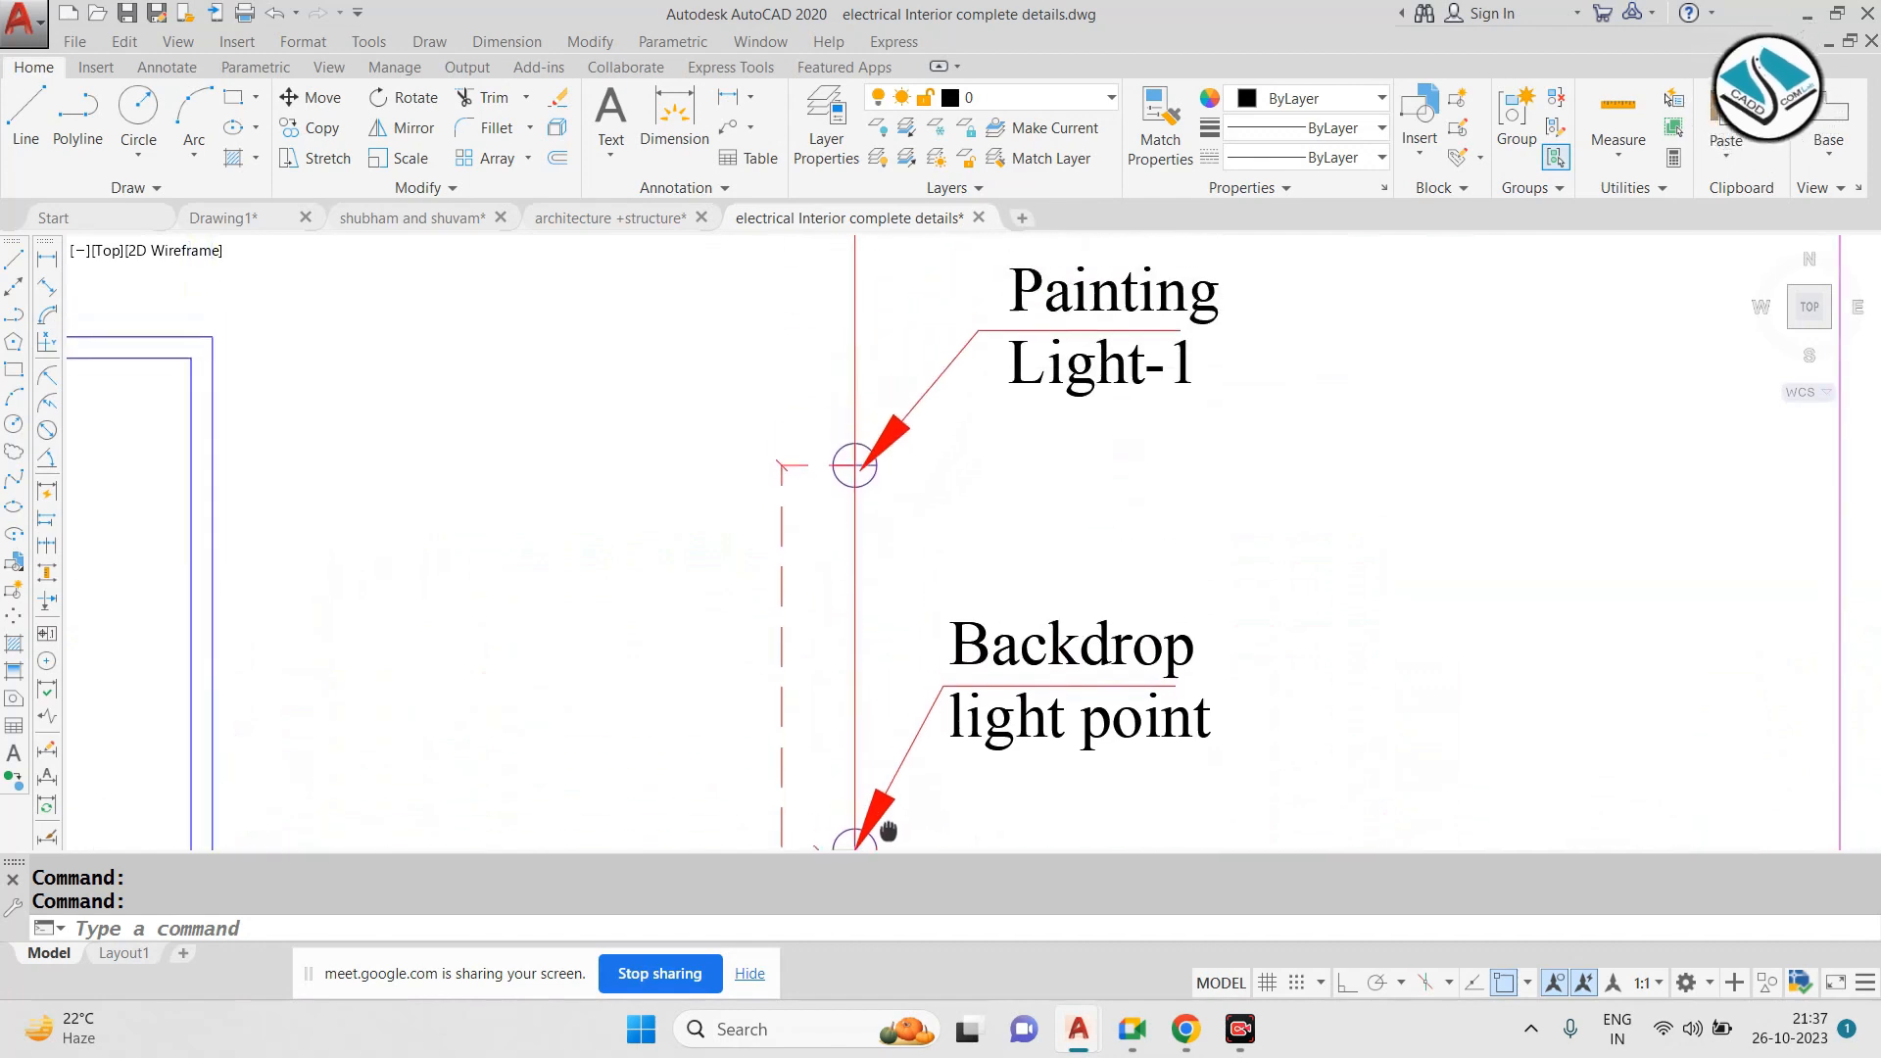
scroll(908, 686, "down", 2)
scroll(982, 509, "up", 4)
scroll(948, 534, "down", 2)
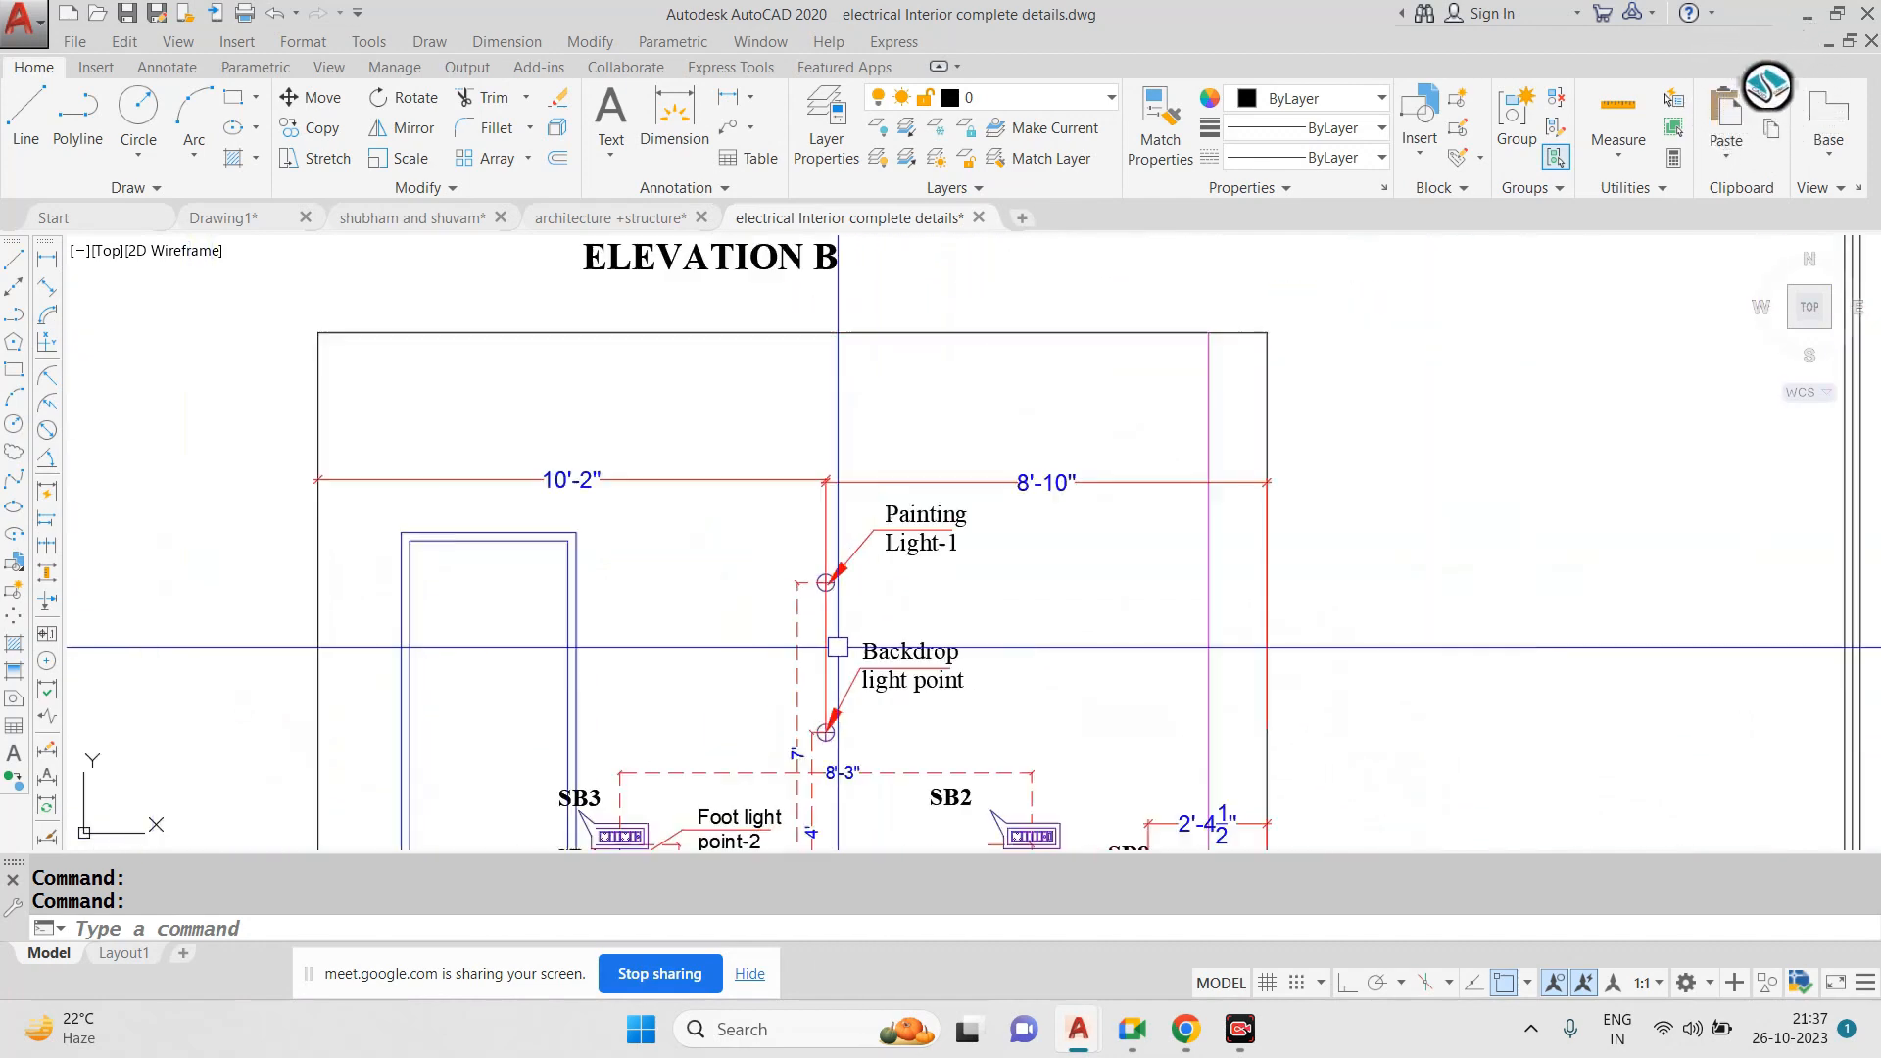
scroll(819, 538, "up", 5)
scroll(788, 431, "down", 5)
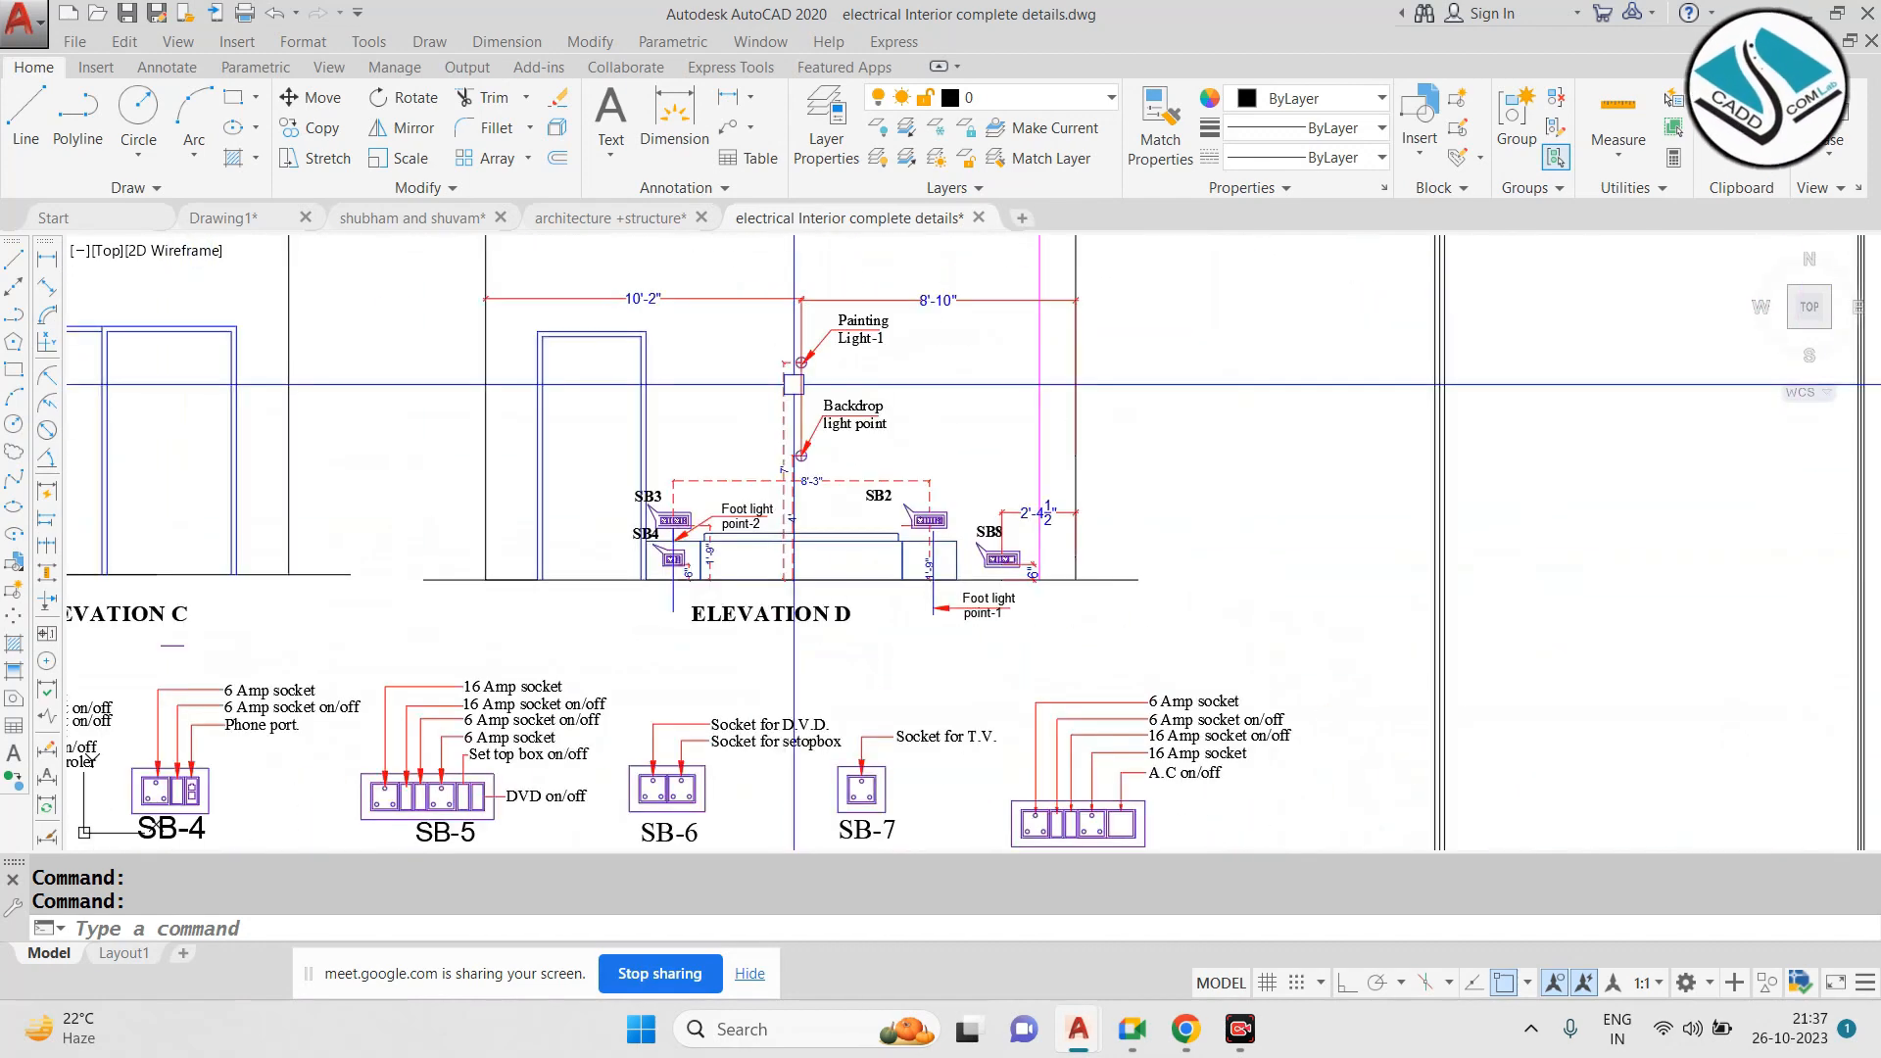
mouse_move(591, 532)
middle_mouse_down()
mouse_move(1071, 499)
mouse_move(1384, 572)
middle_mouse_up()
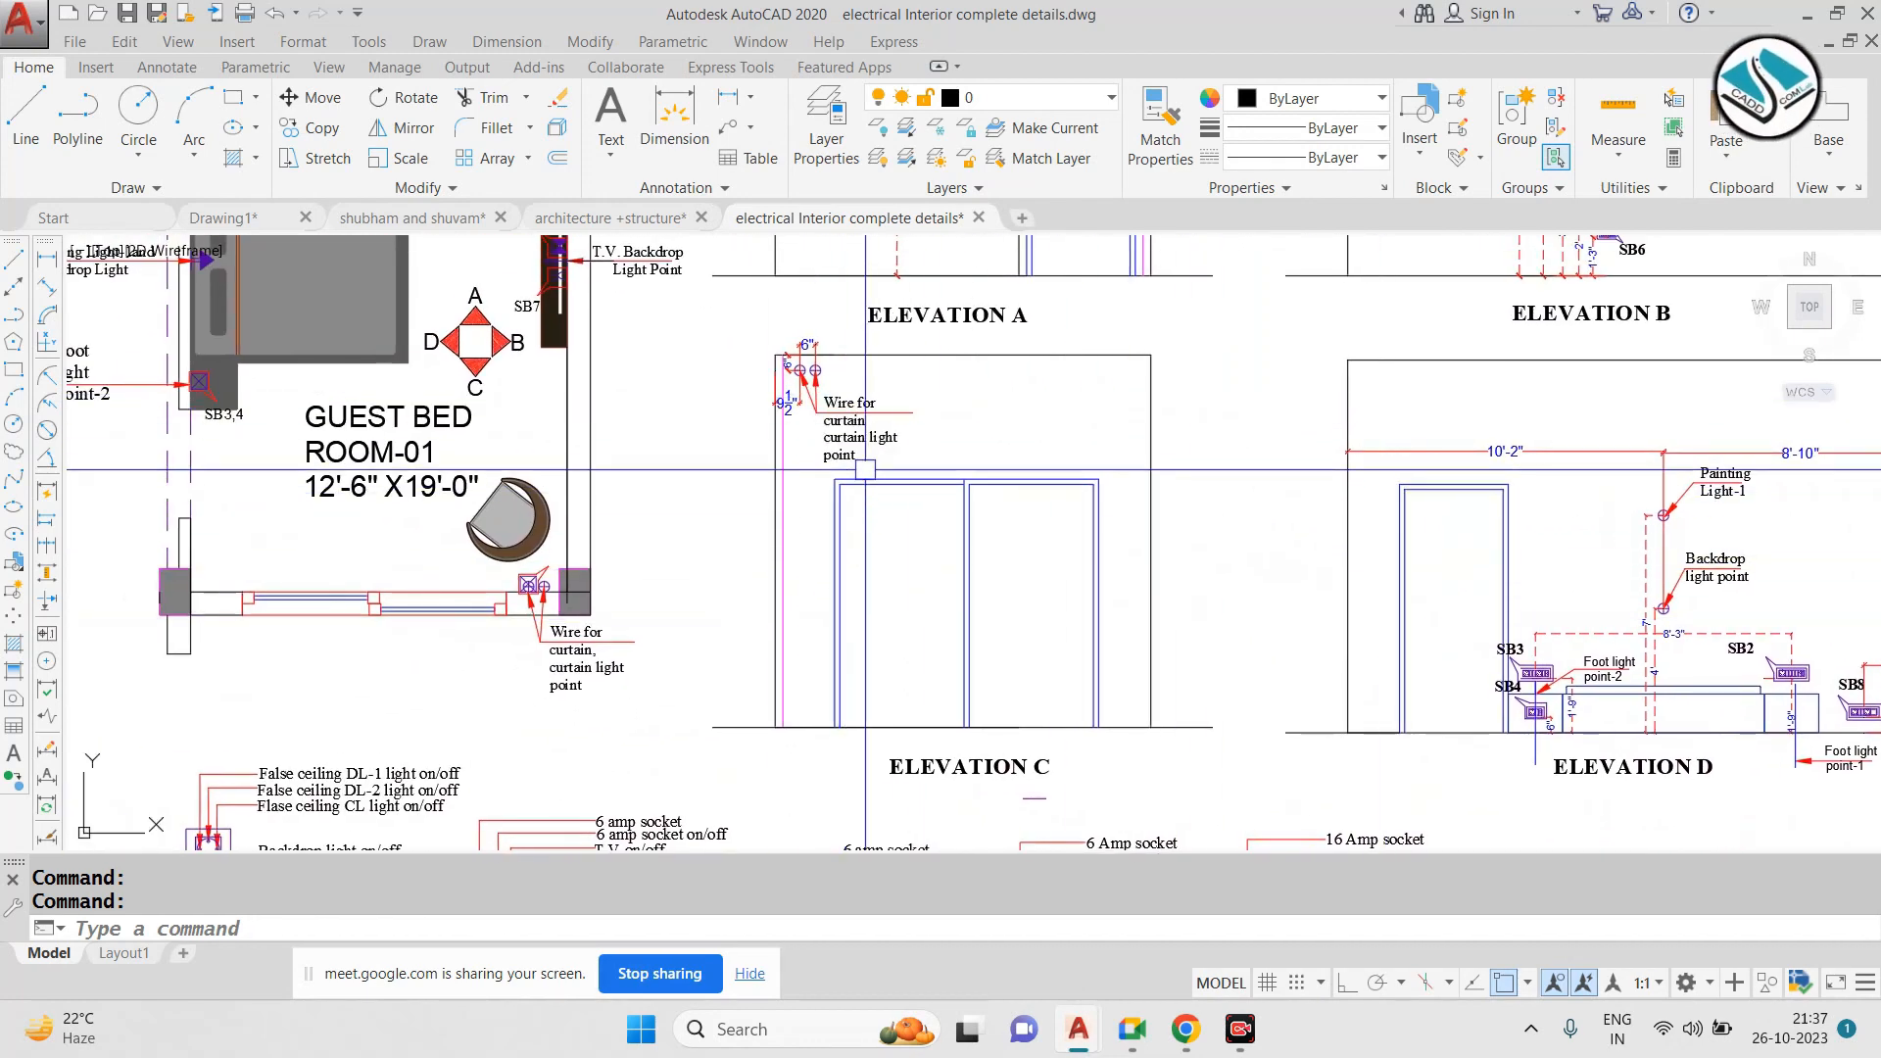
scroll(1128, 395, "down", 4)
scroll(822, 420, "up", 3)
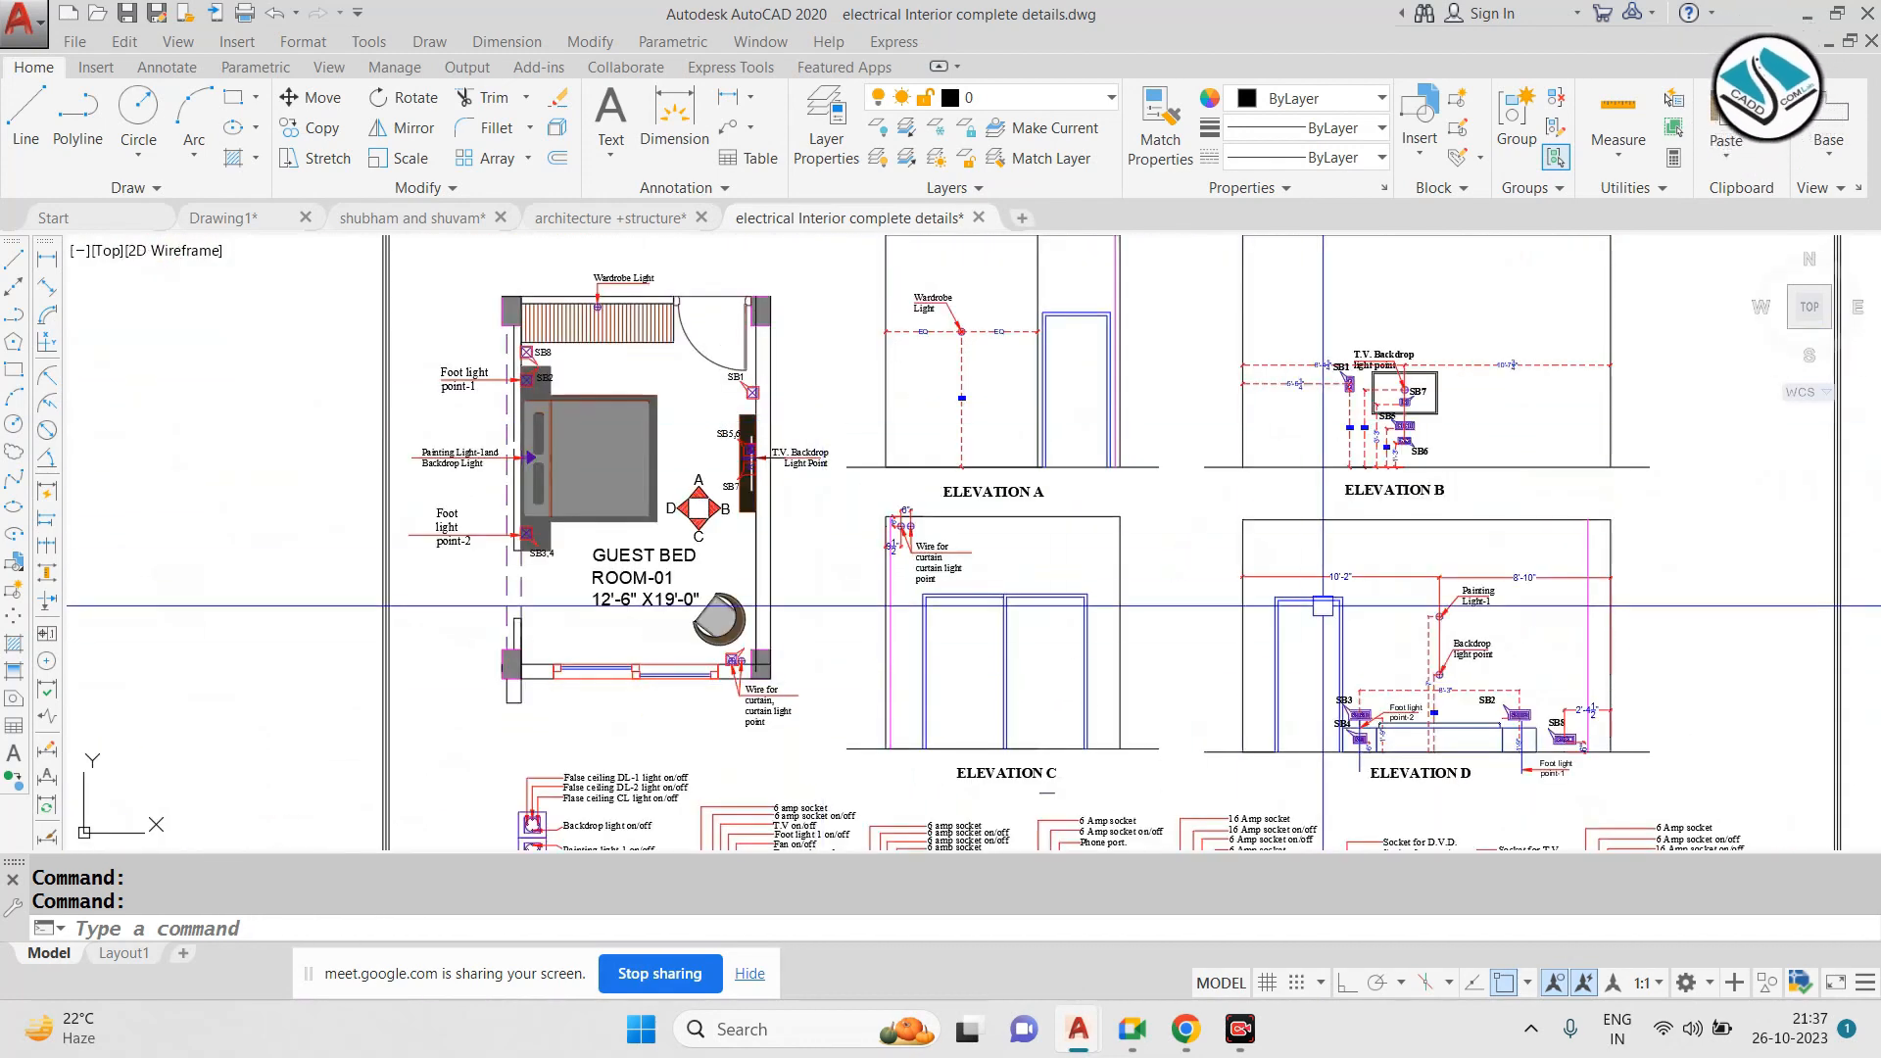
Switch to the shubham and shuvam drawing and examine the fan, light and switch board wiring in the upper 11'-6"X11'-0" bedrooms
left_click(380, 219)
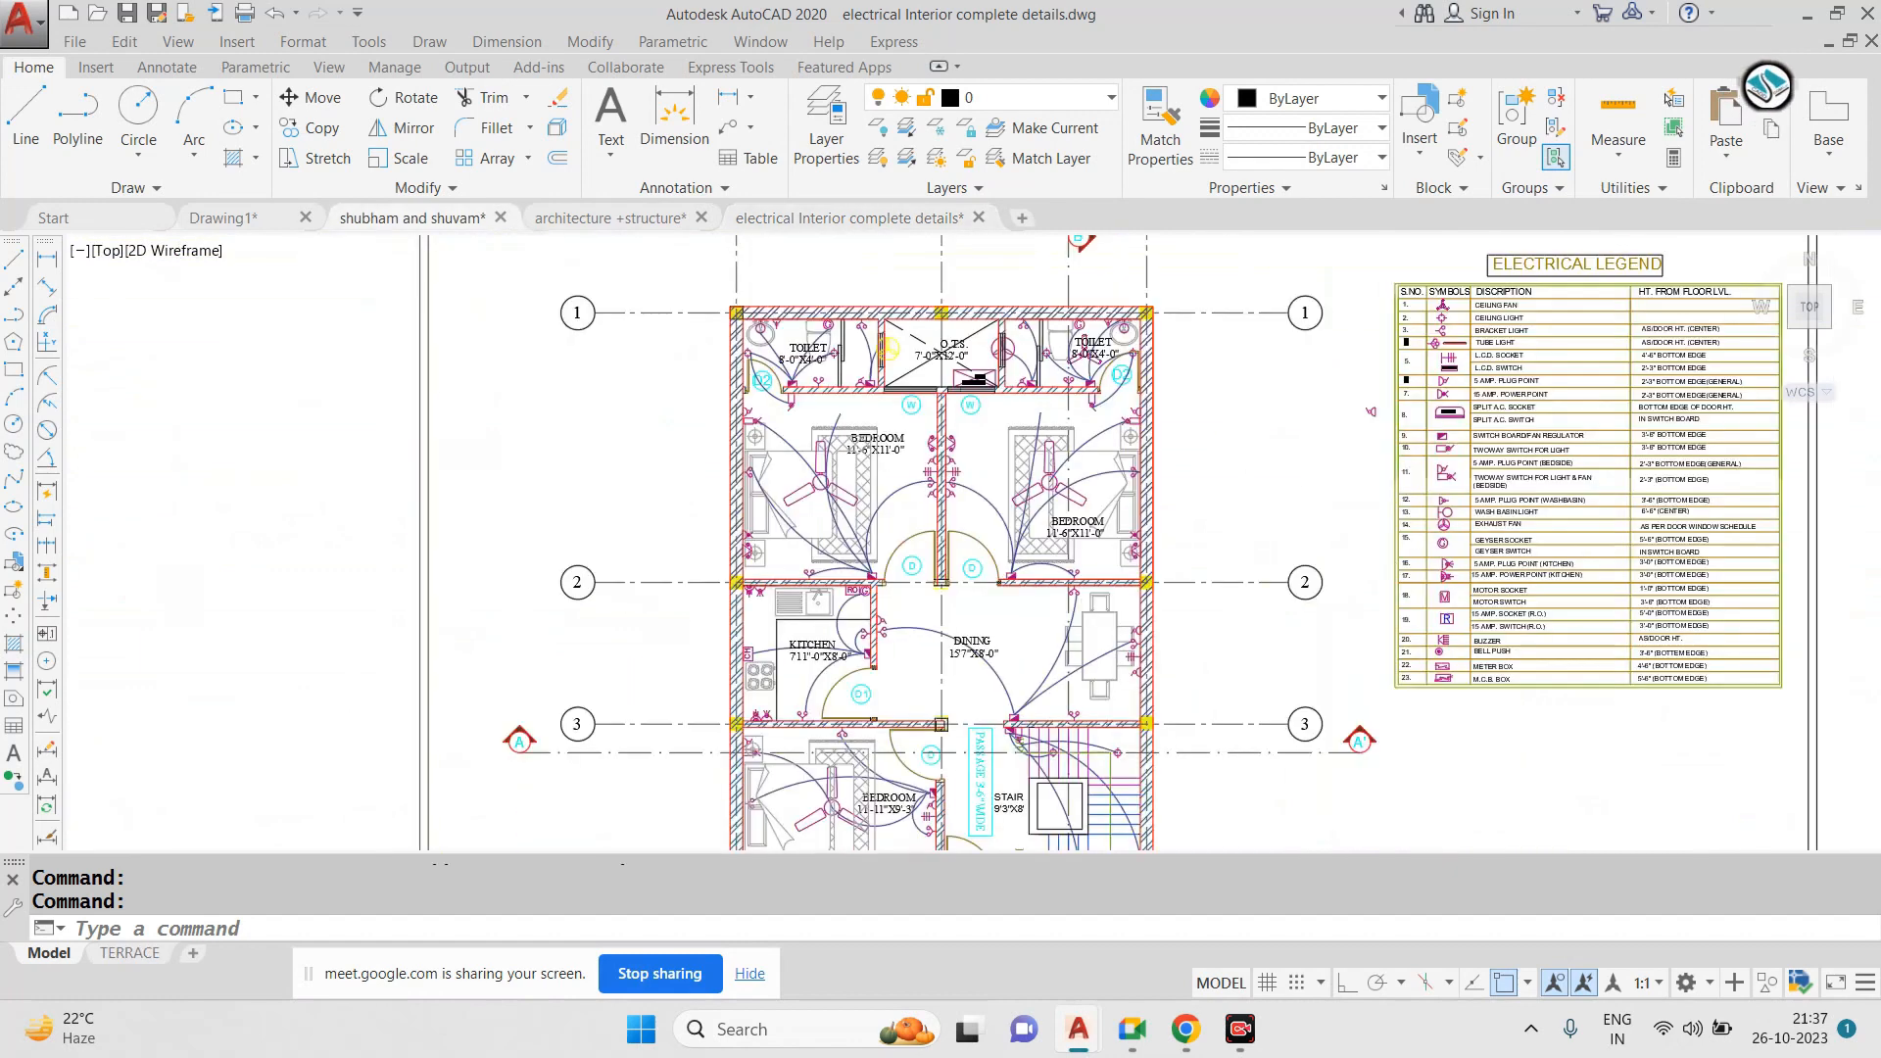
scroll(898, 500, "up", 4)
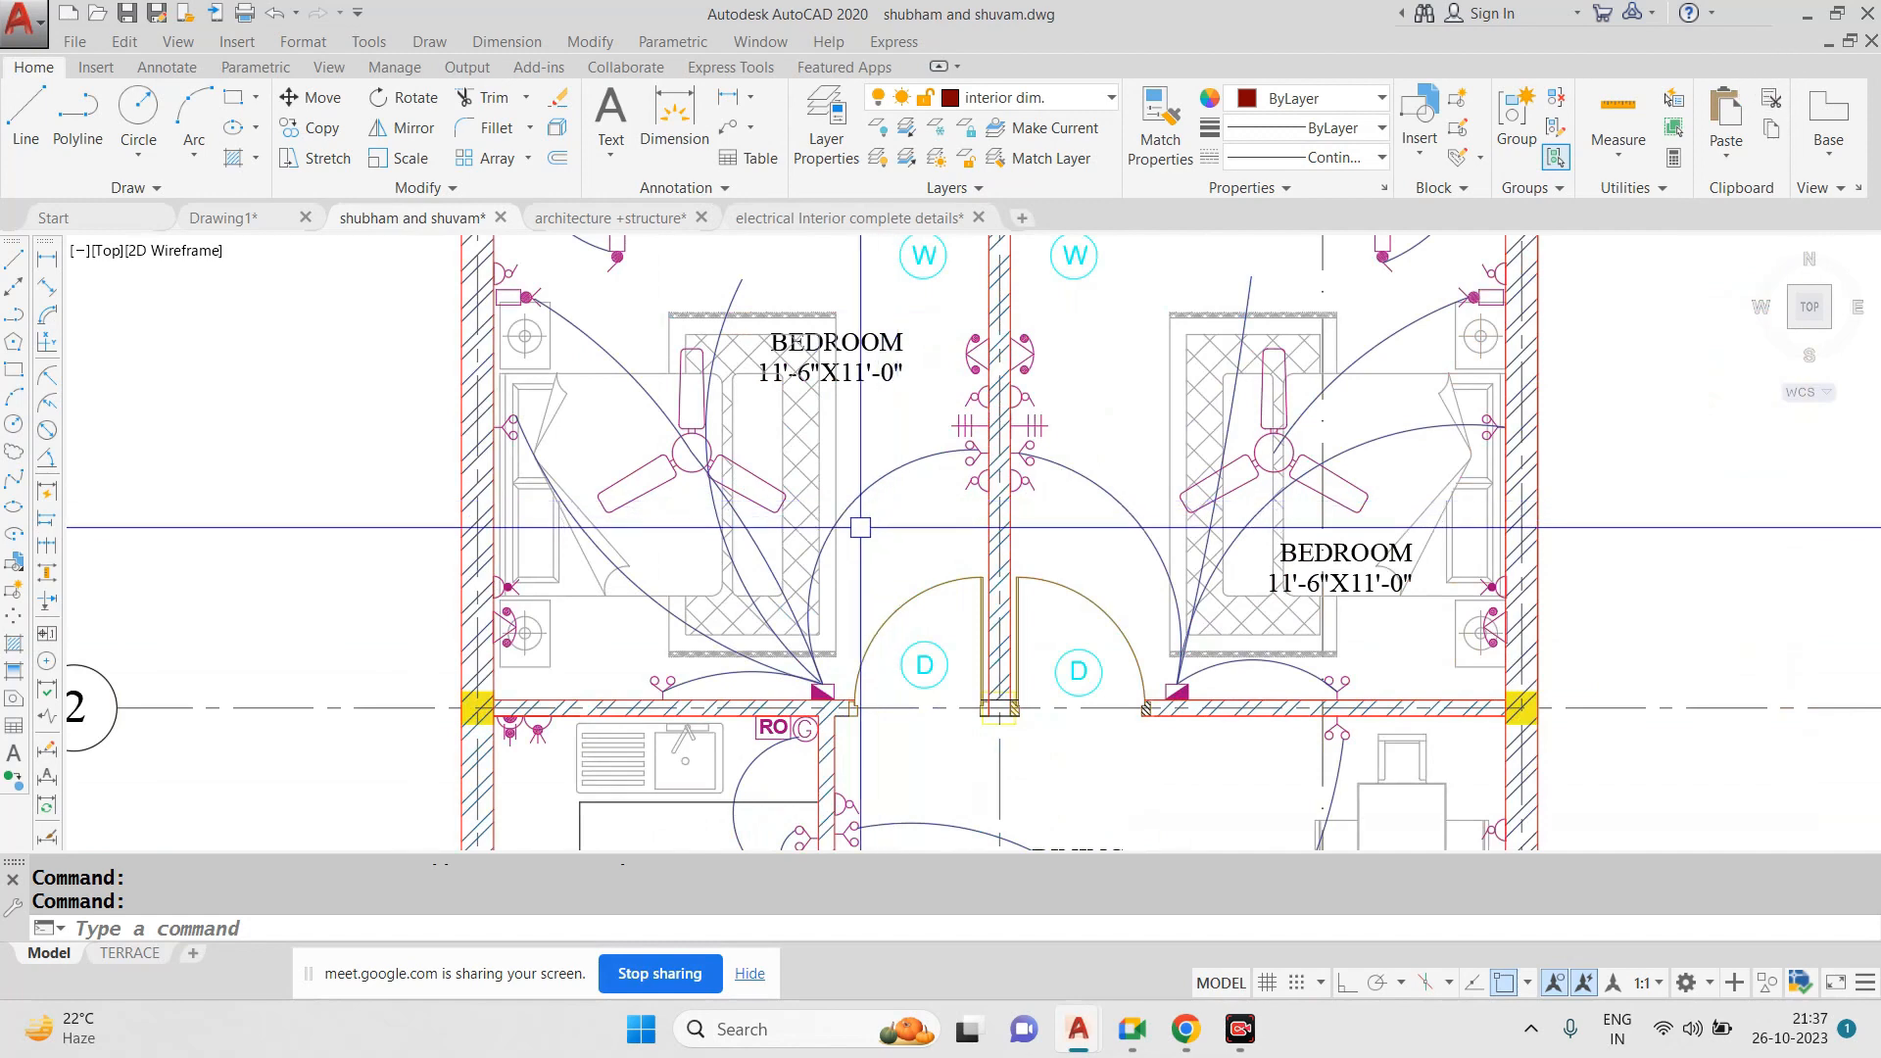
mouse_move(848, 399)
middle_mouse_down()
mouse_move(609, 508)
mouse_move(559, 506)
middle_mouse_up()
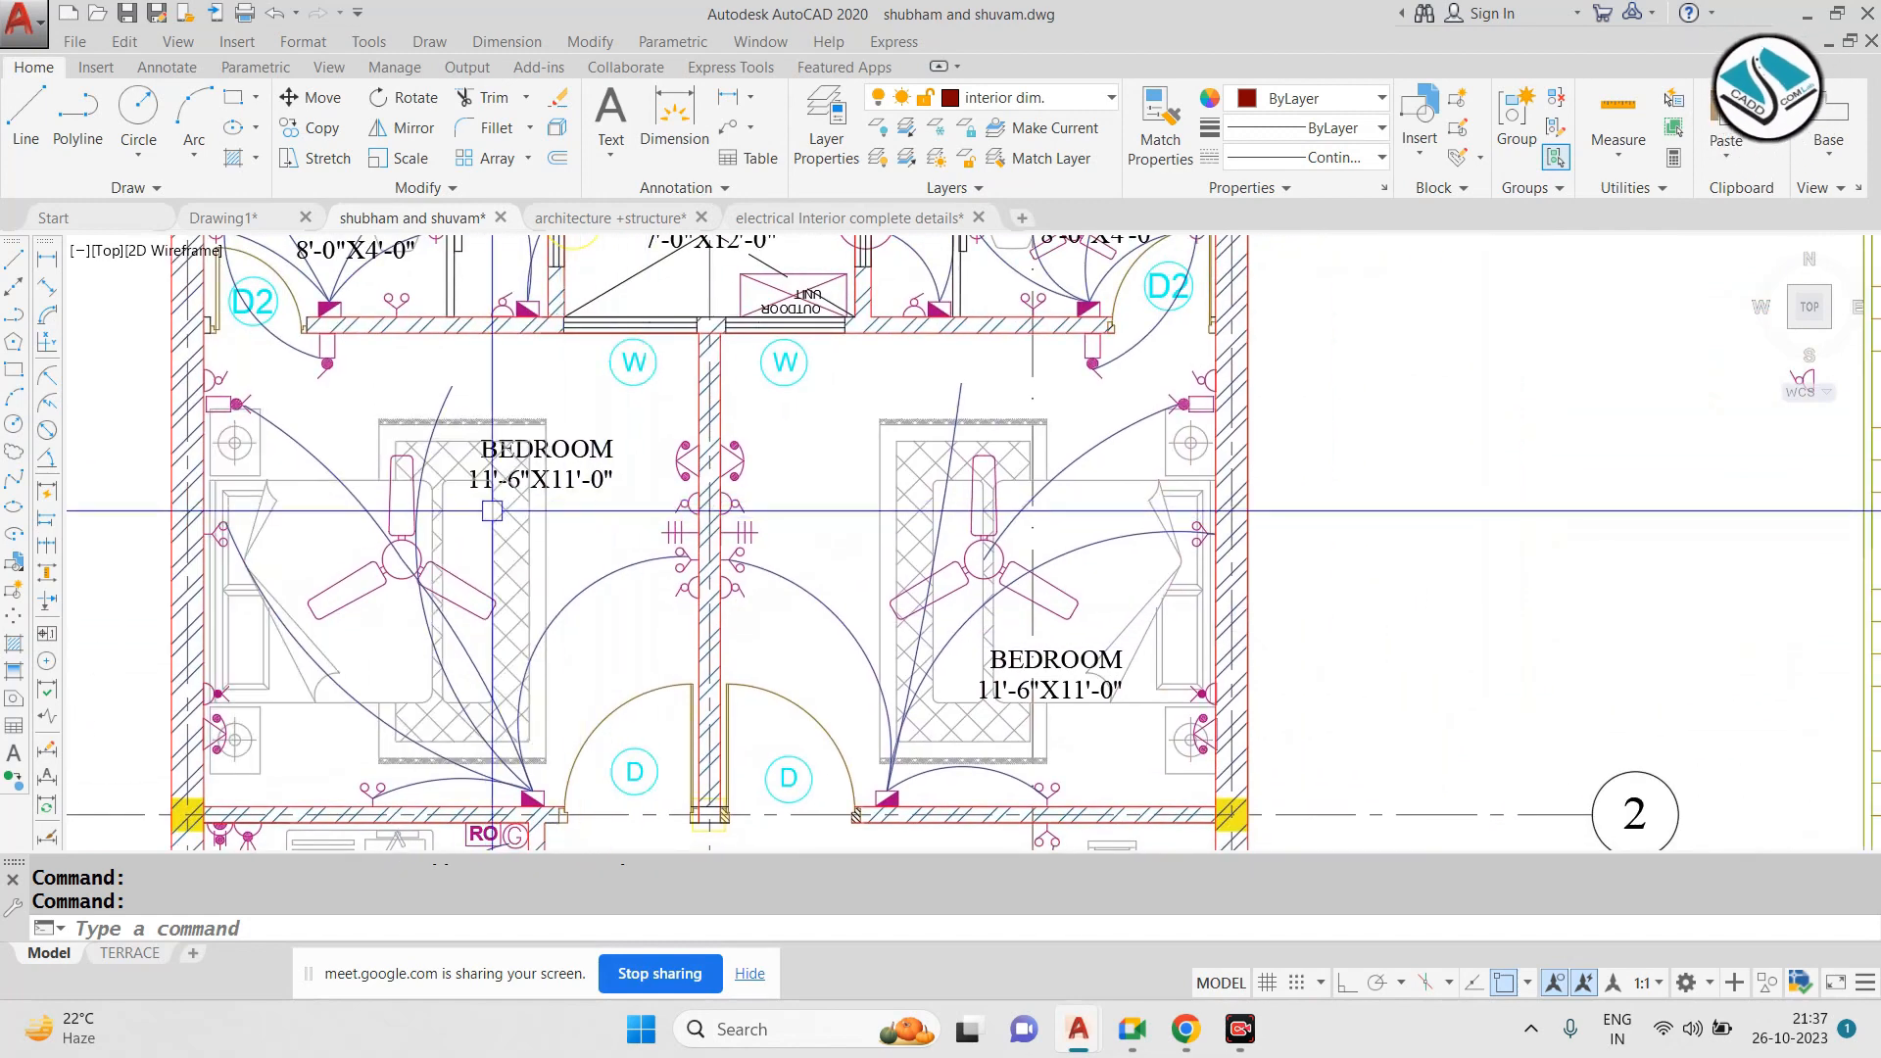
scroll(471, 495, "up", 3)
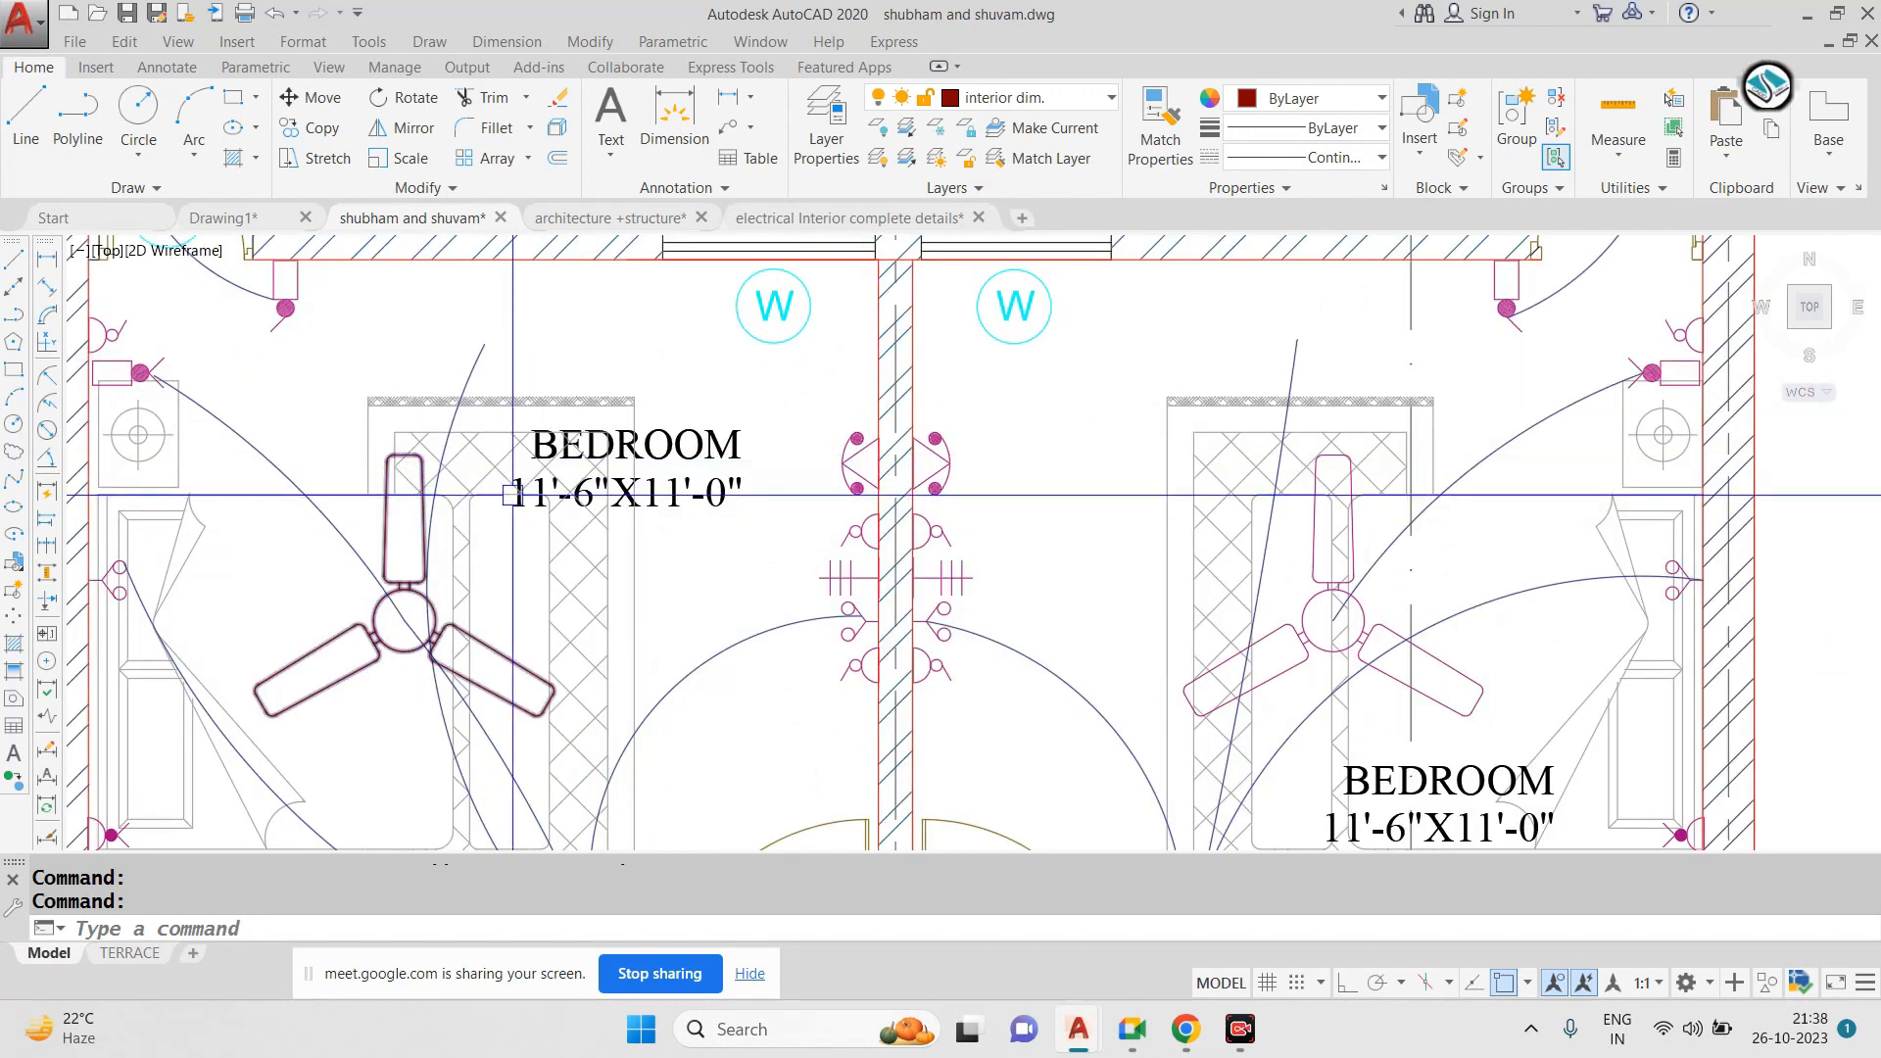
scroll(484, 504, "down", 3)
scroll(485, 509, "up", 6)
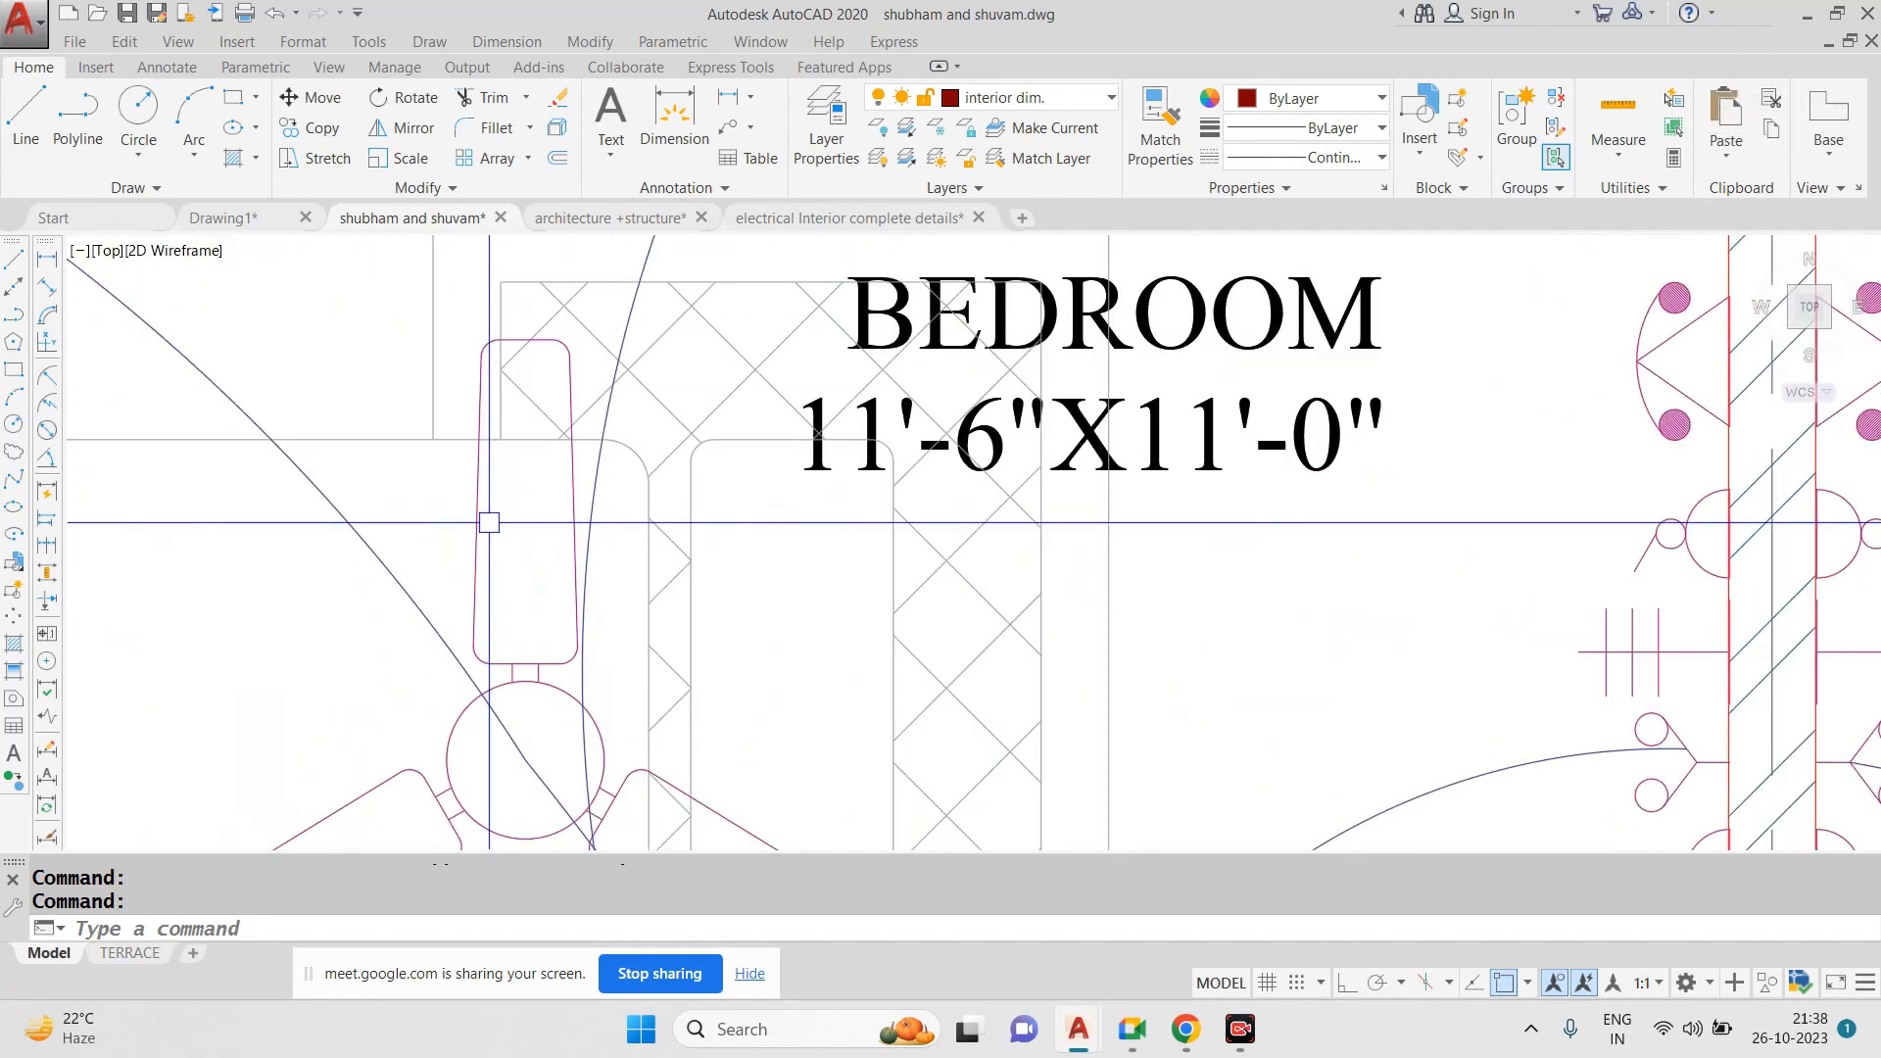
scroll(489, 522, "down", 4)
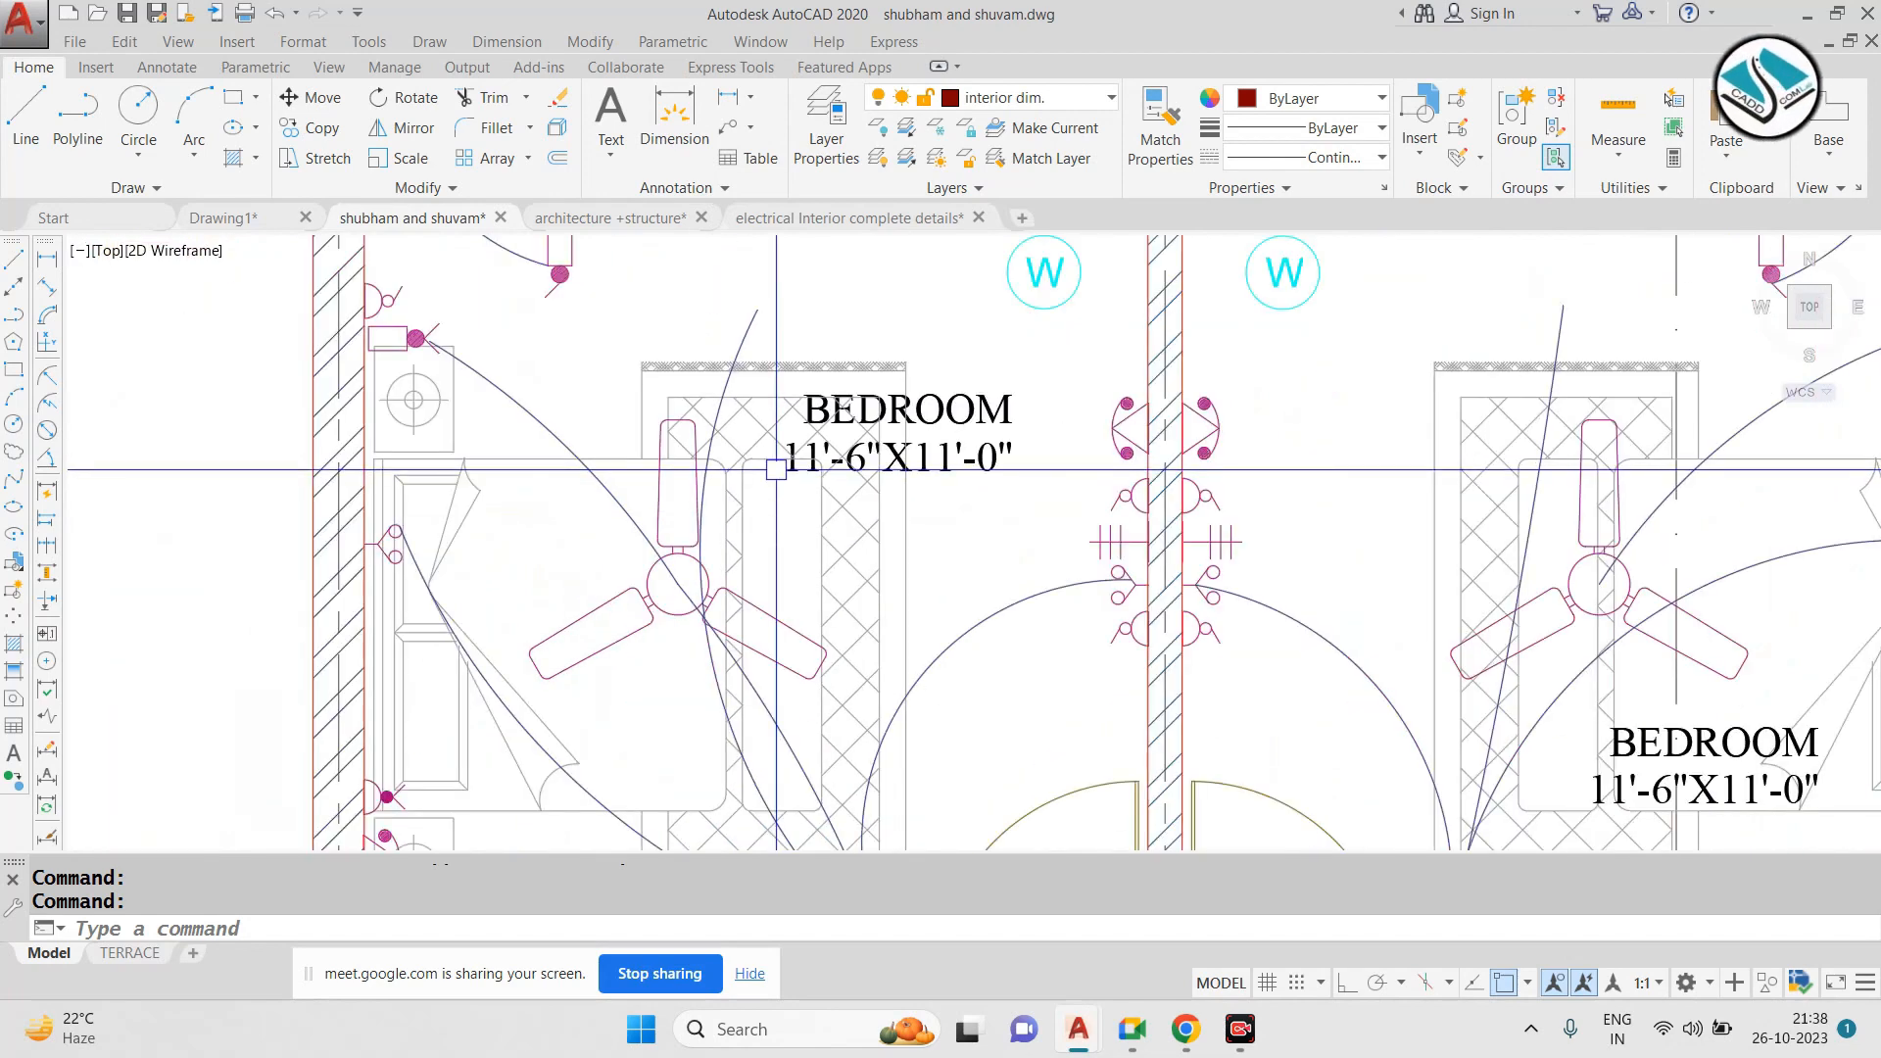
scroll(660, 553, "up", 2)
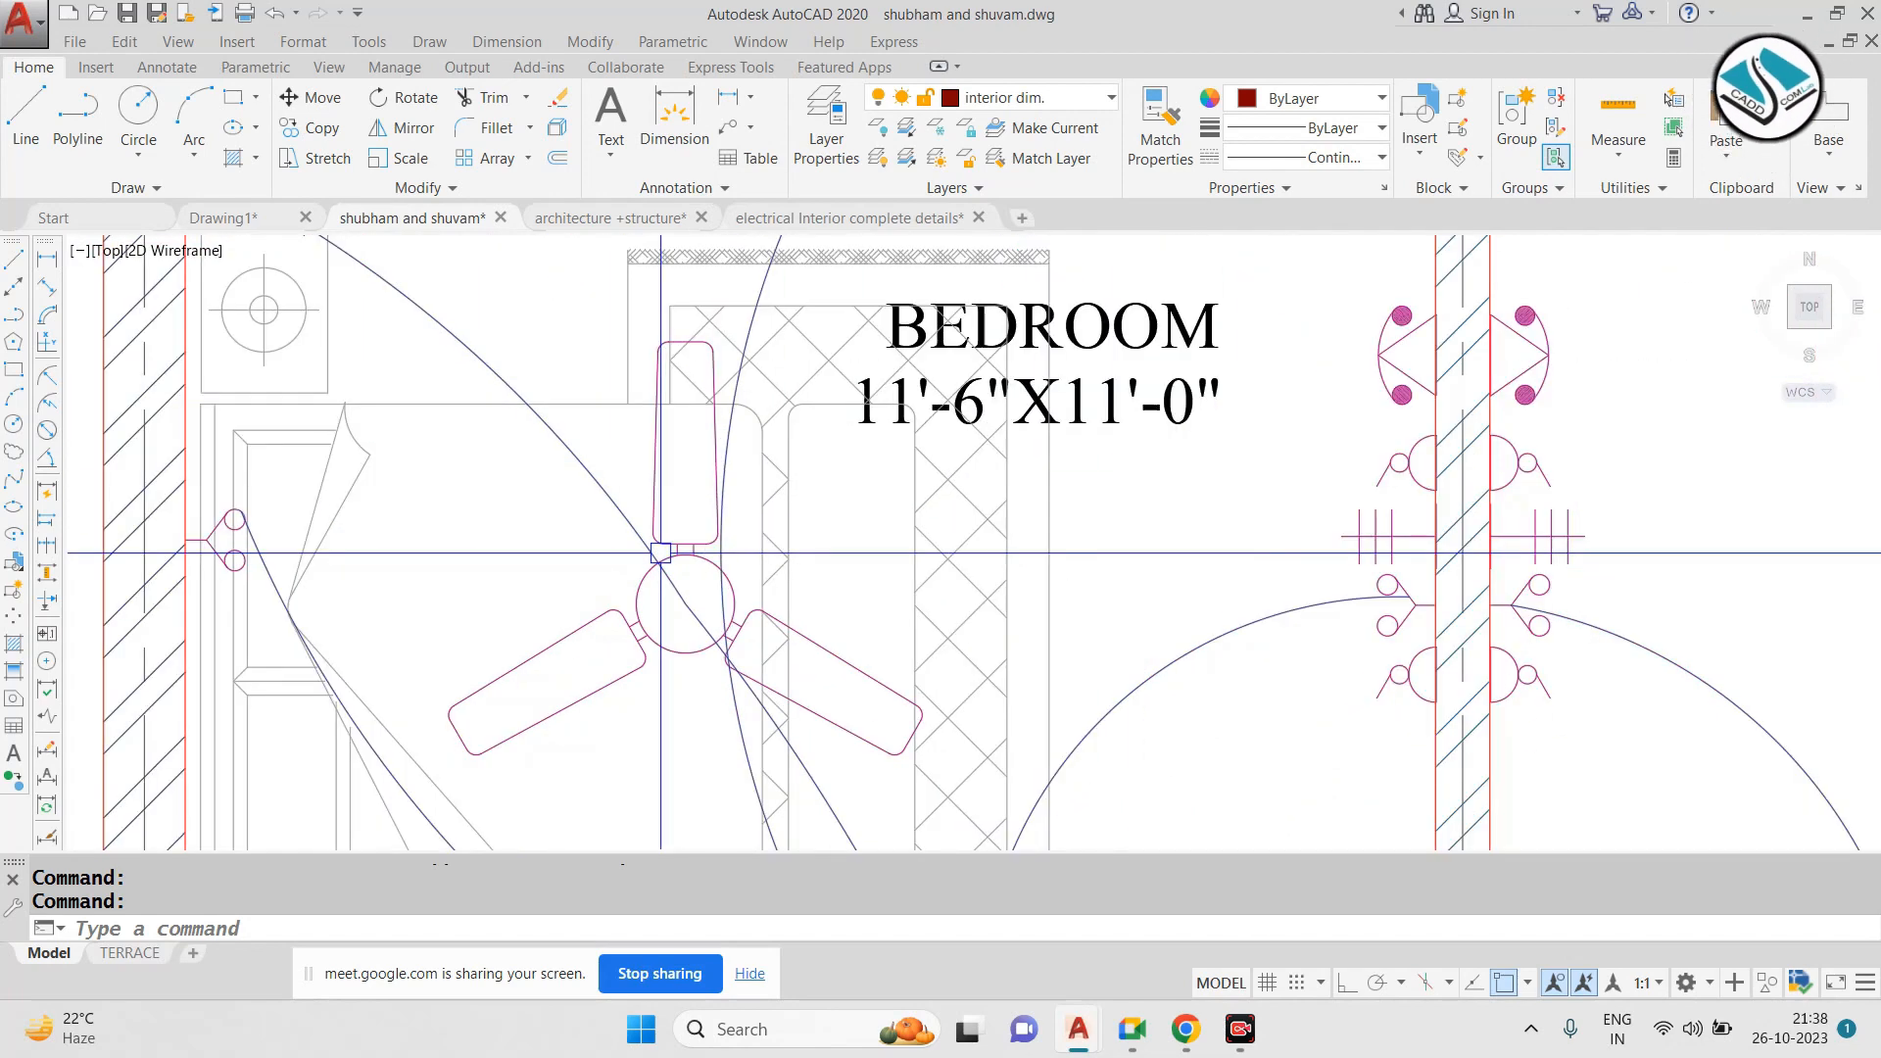
scroll(660, 554, "down", 3)
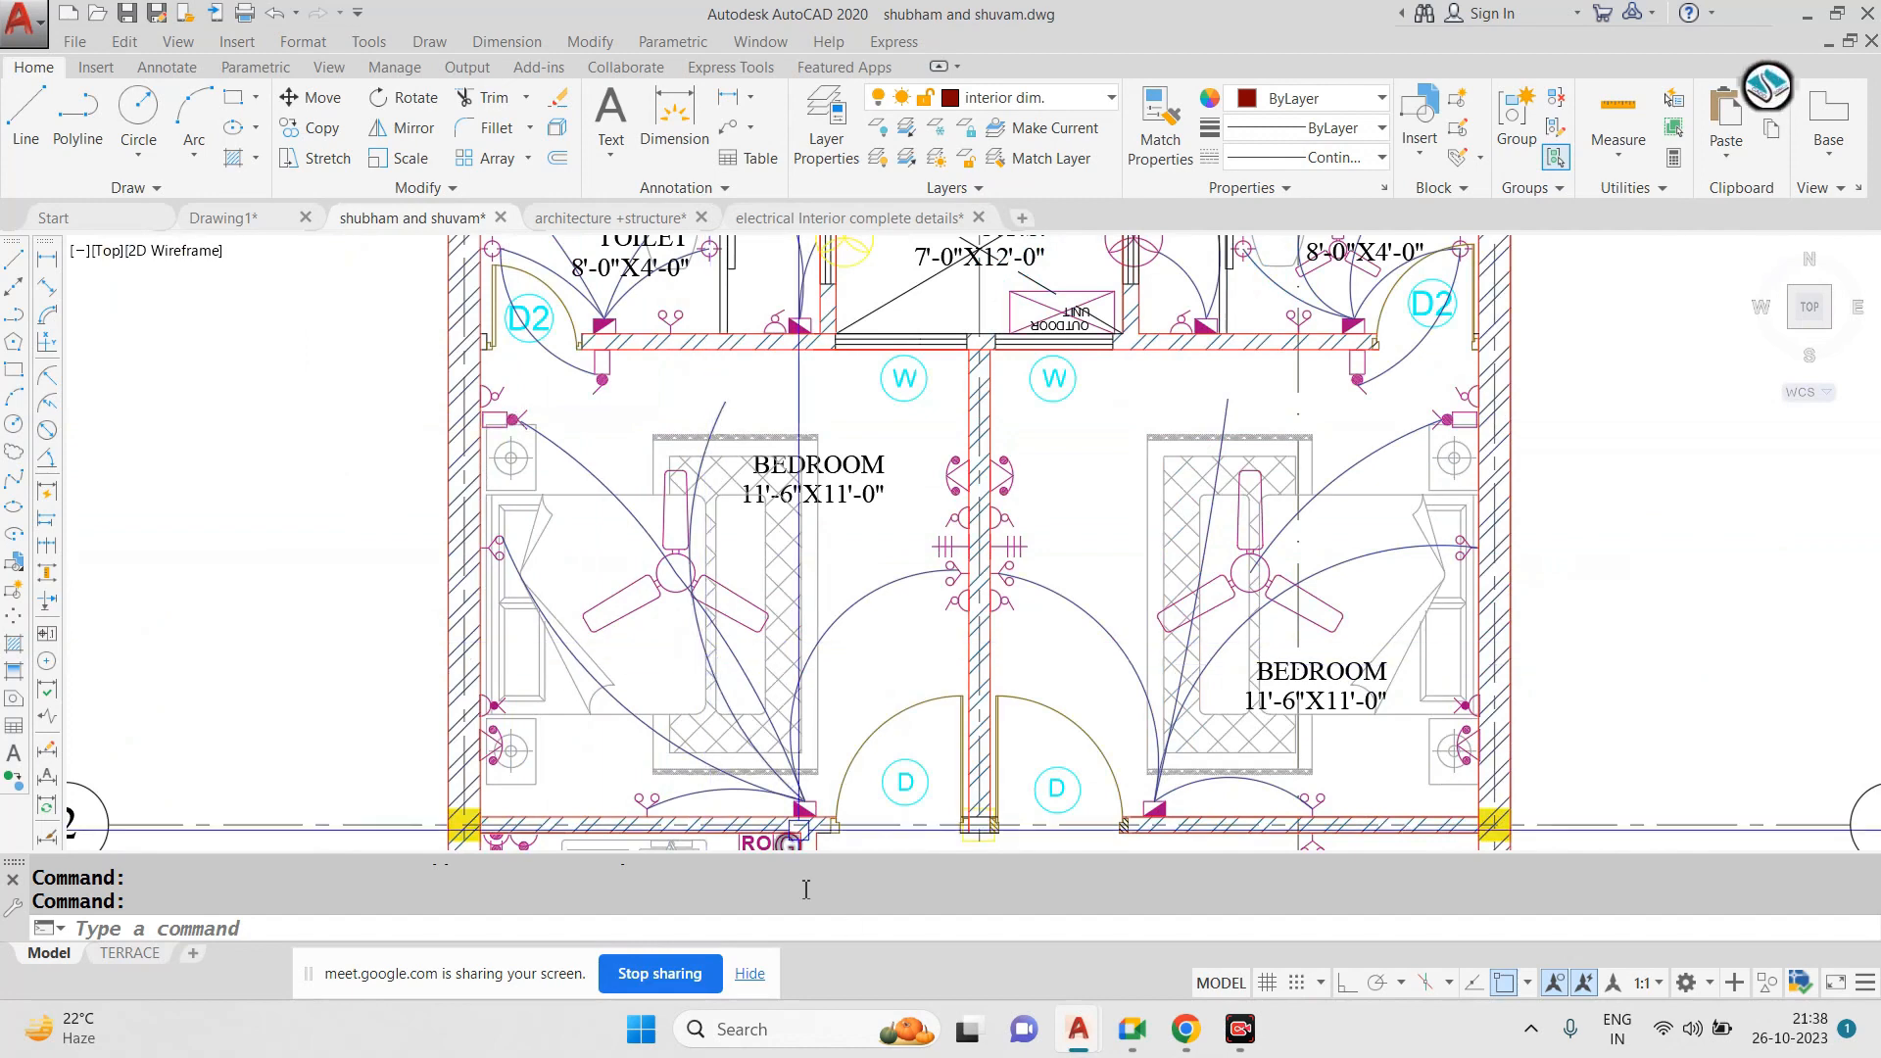
scroll(803, 811, "up", 5)
middle_click_drag(815, 794, 817, 675)
Switch to the electrical Interior complete details drawing and inspect the SB5 and SB6 boards and mounting heights in Elevation B
left_click(617, 217)
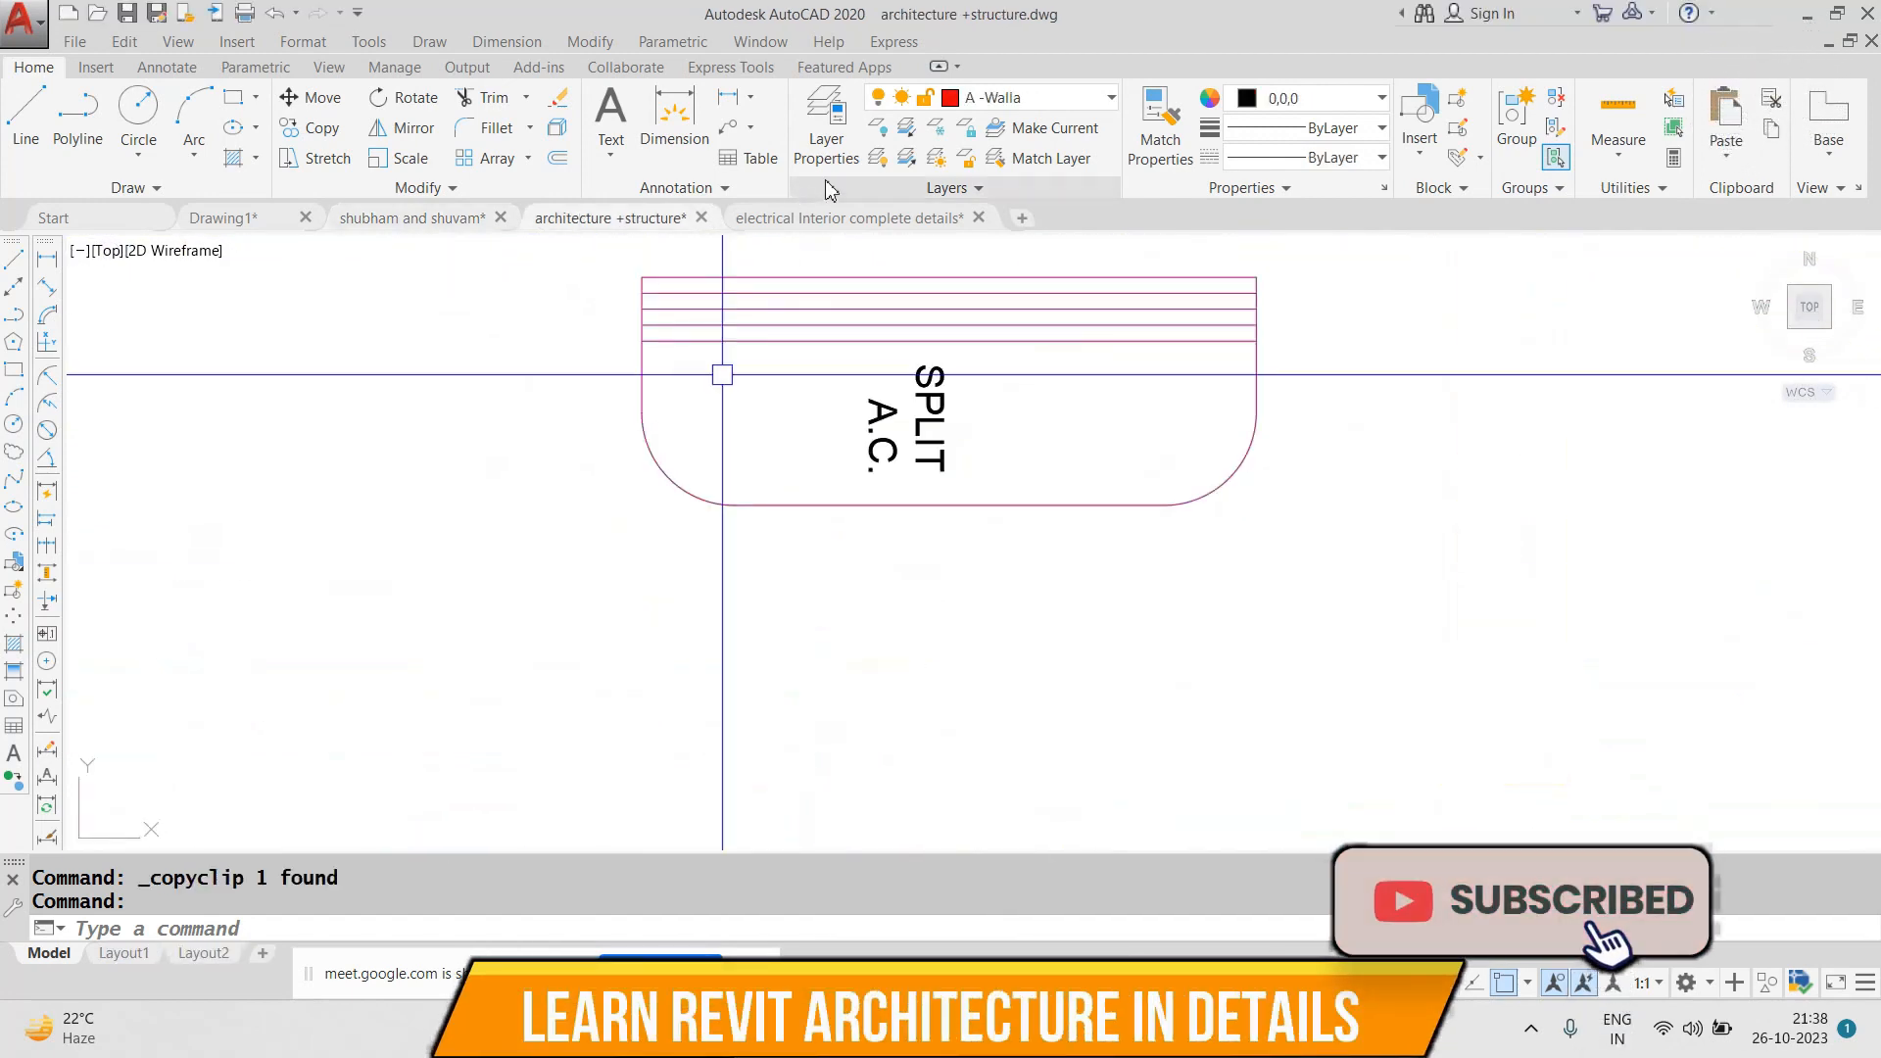
left_click(848, 218)
scroll(1452, 403, "up", 5)
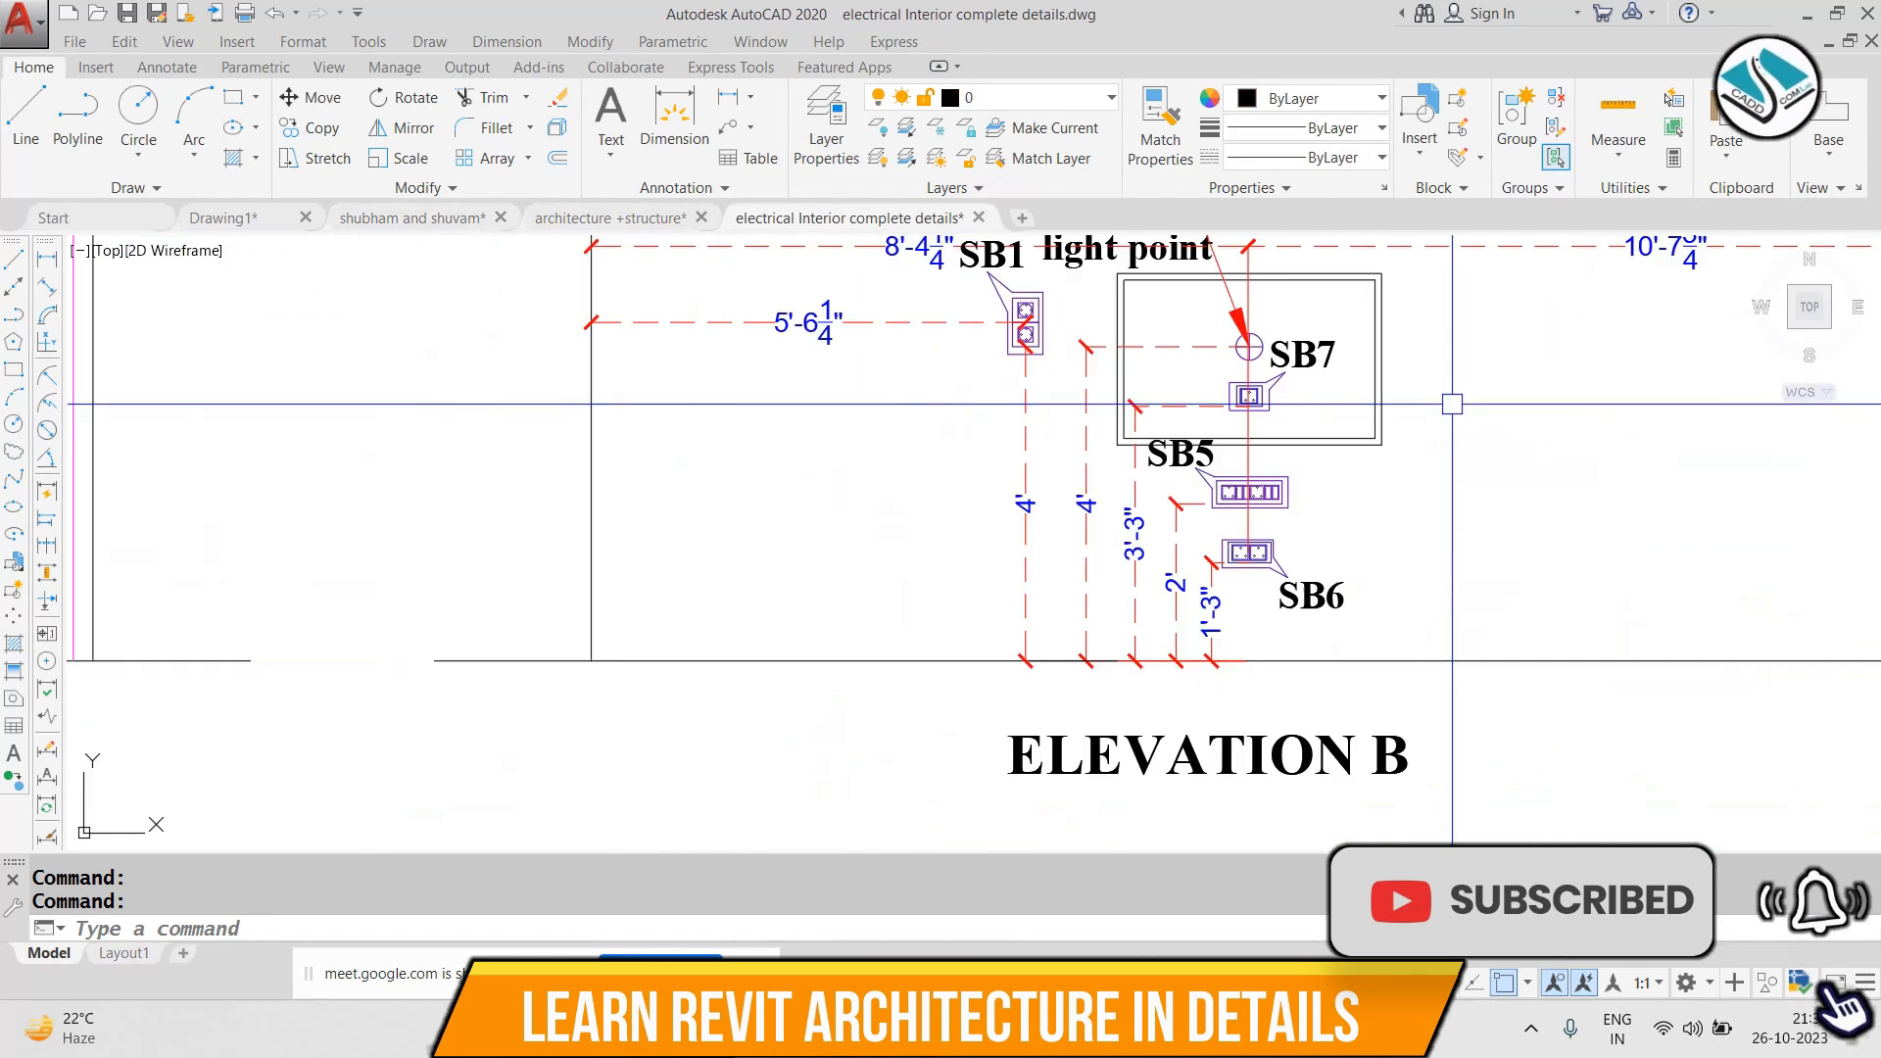
scroll(1249, 548, "up", 5)
middle_click_drag(1133, 550, 1016, 254)
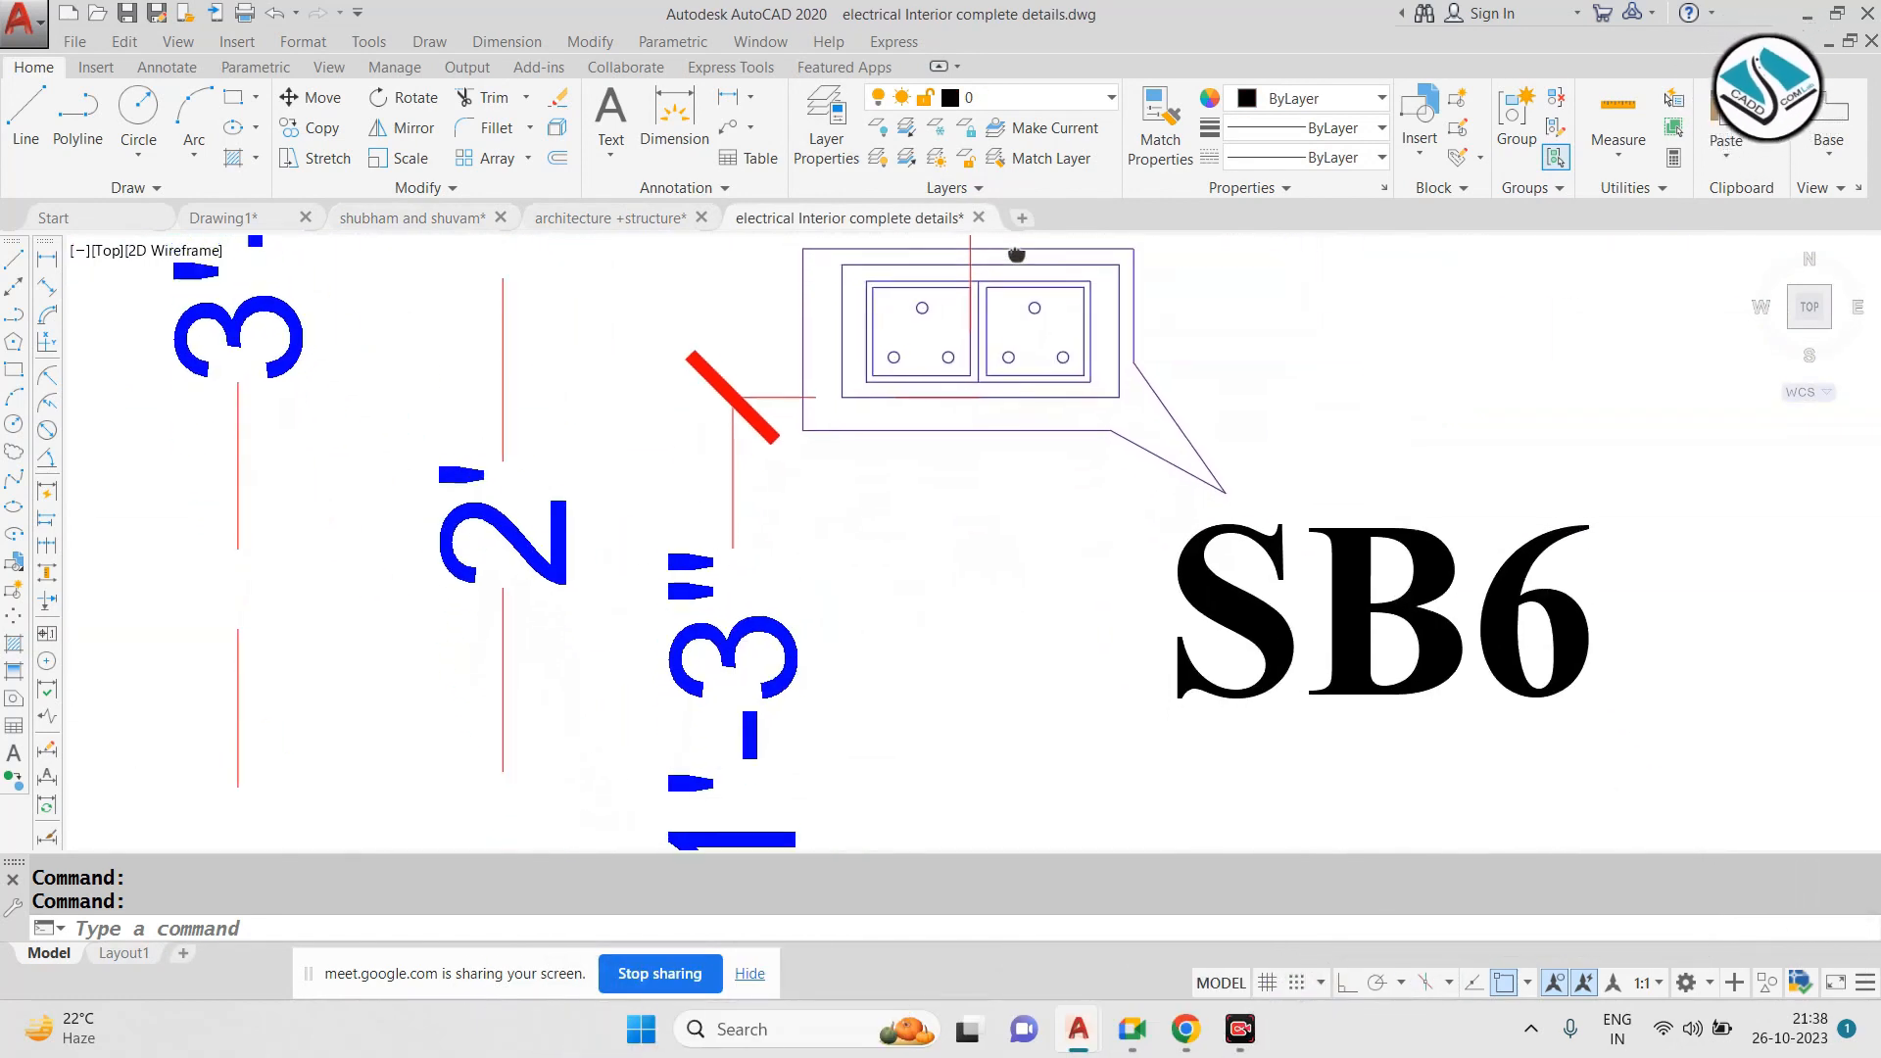
scroll(886, 598, "down", 4)
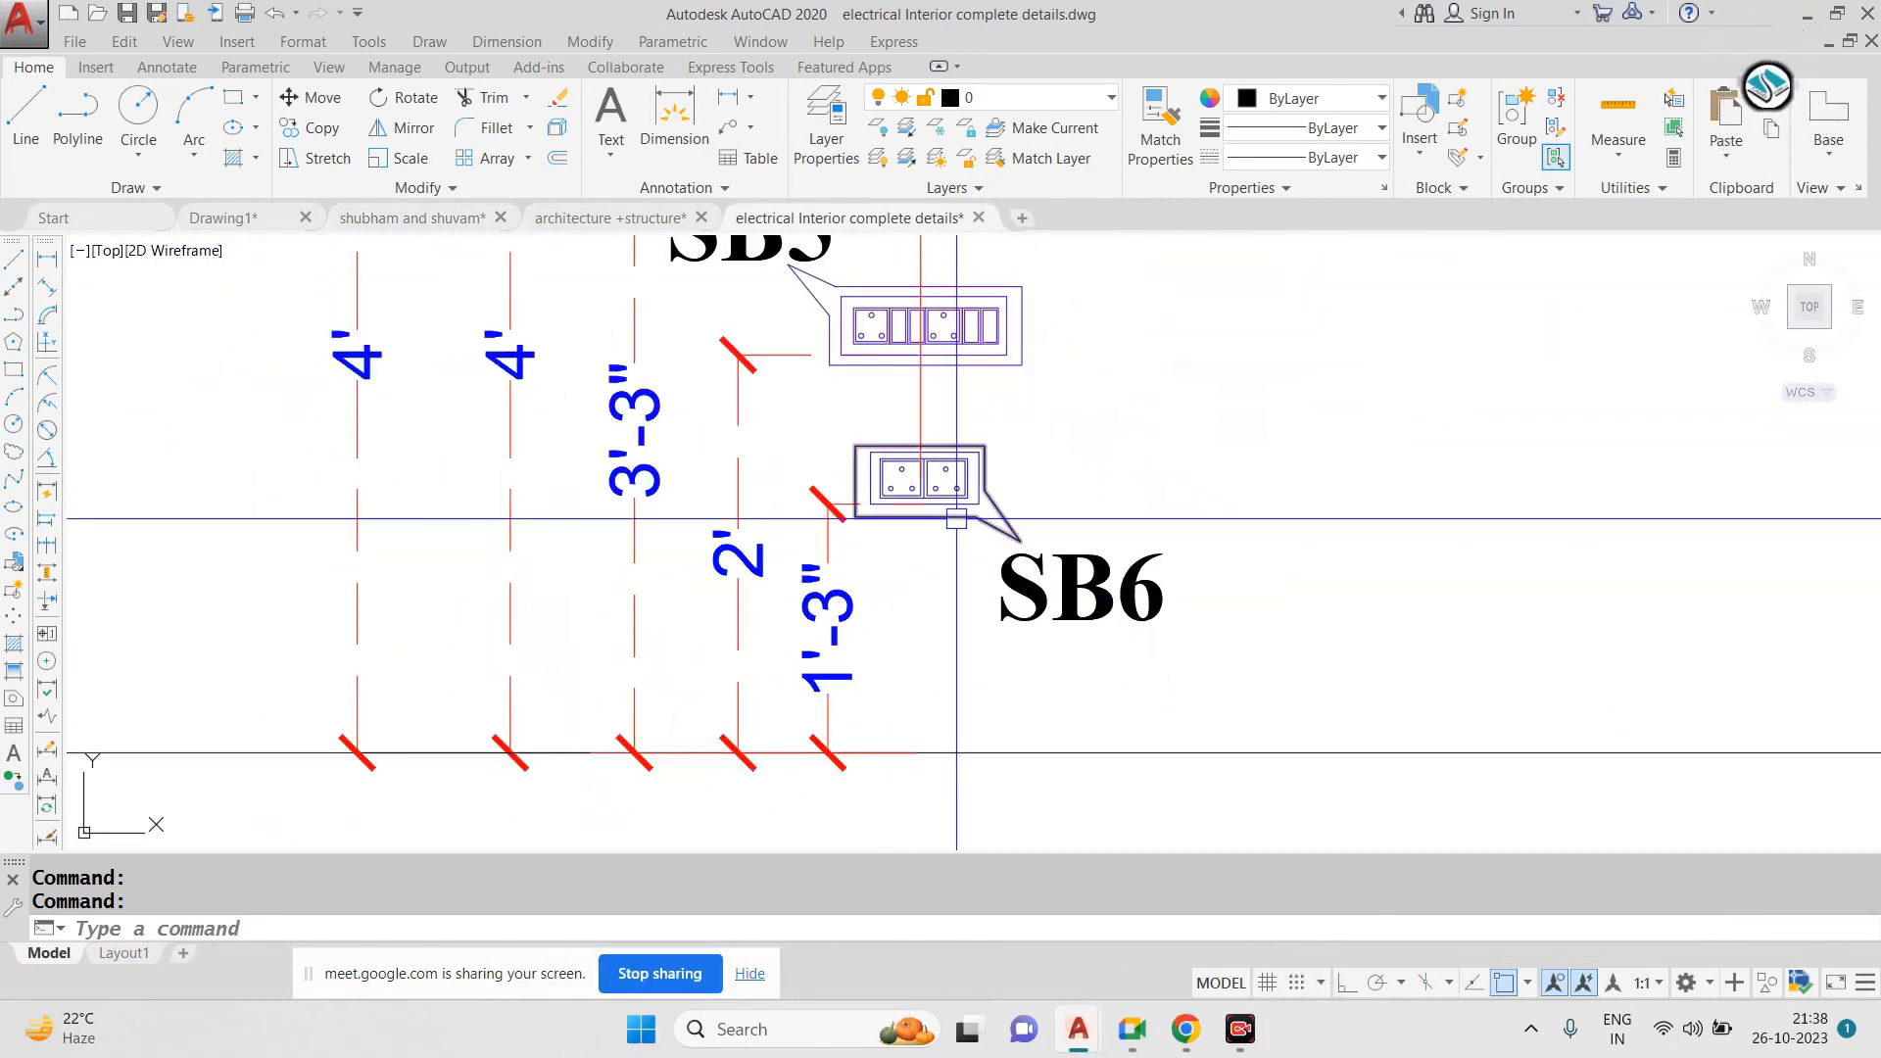
middle_click_drag(884, 432, 881, 525)
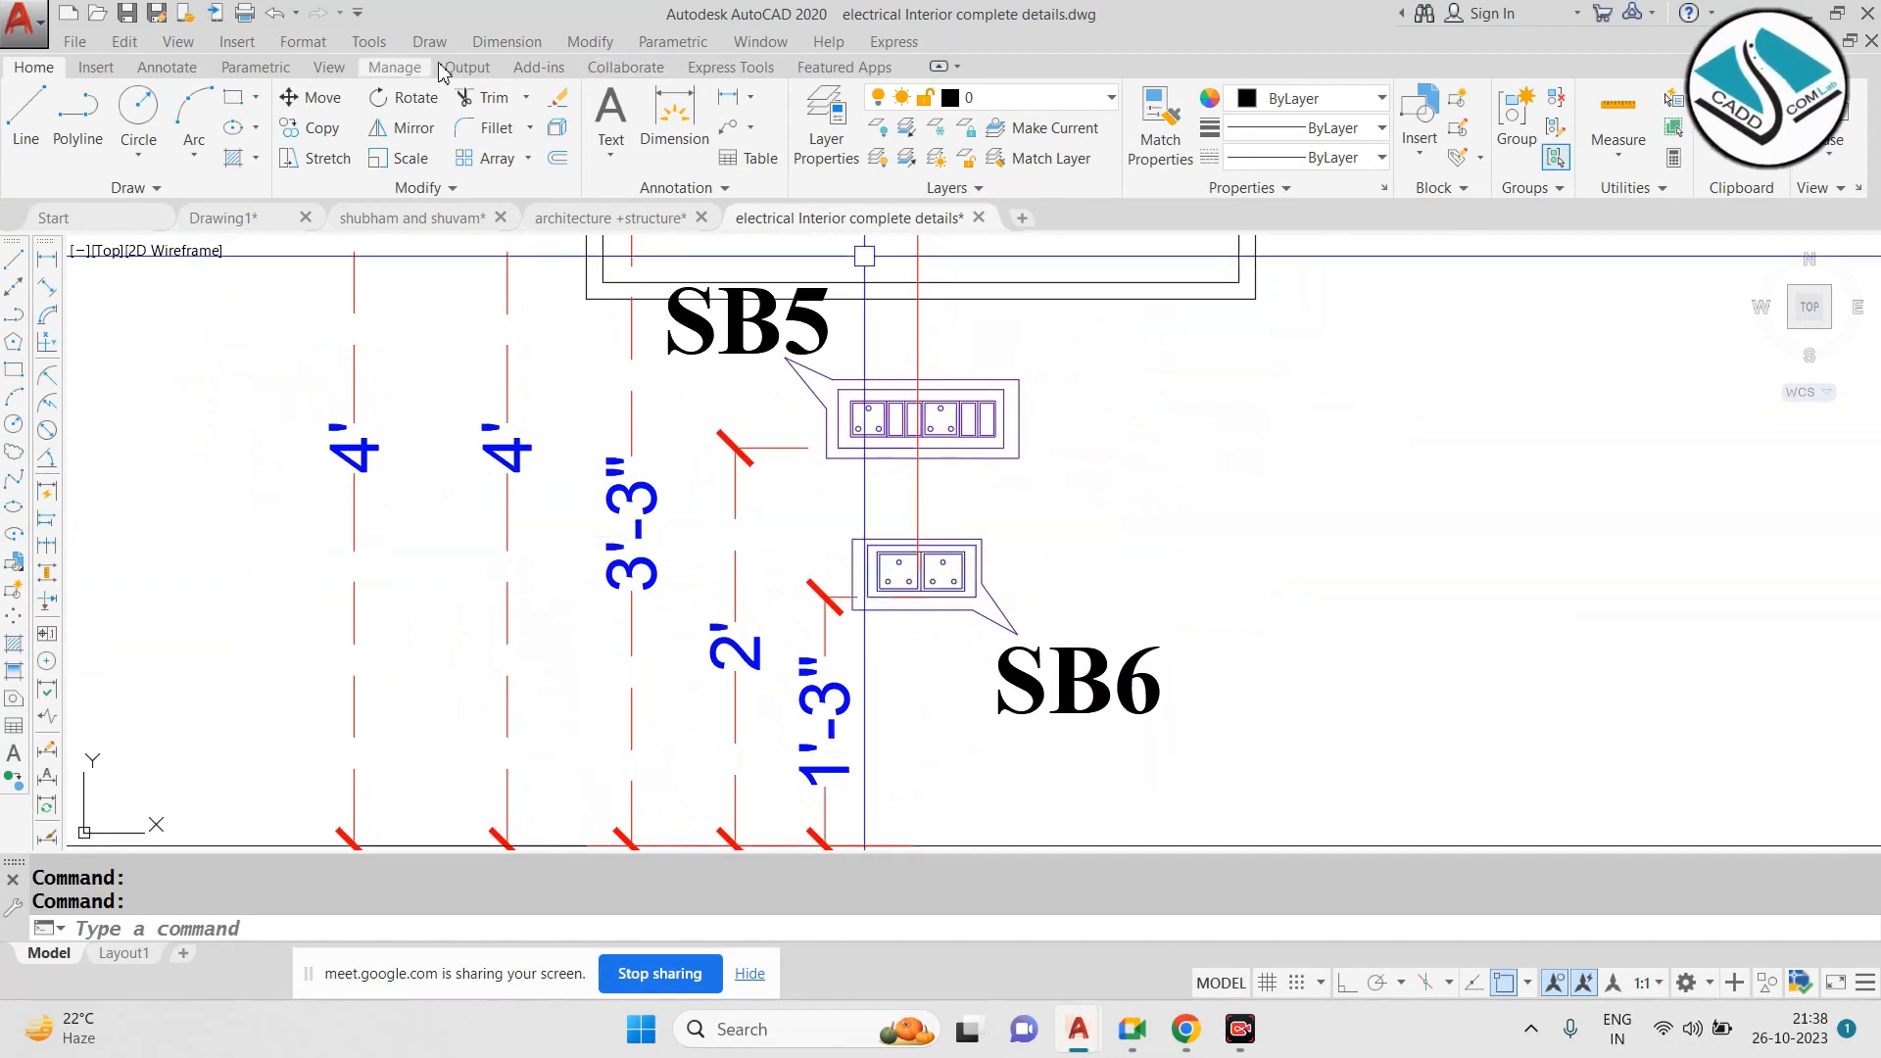
Add a horizontal linear dimension from SB6's outer box edge to the right-hand room wall in Elevation B
left_click(472, 41)
left_click(566, 118)
scroll(1024, 612, "up", 6)
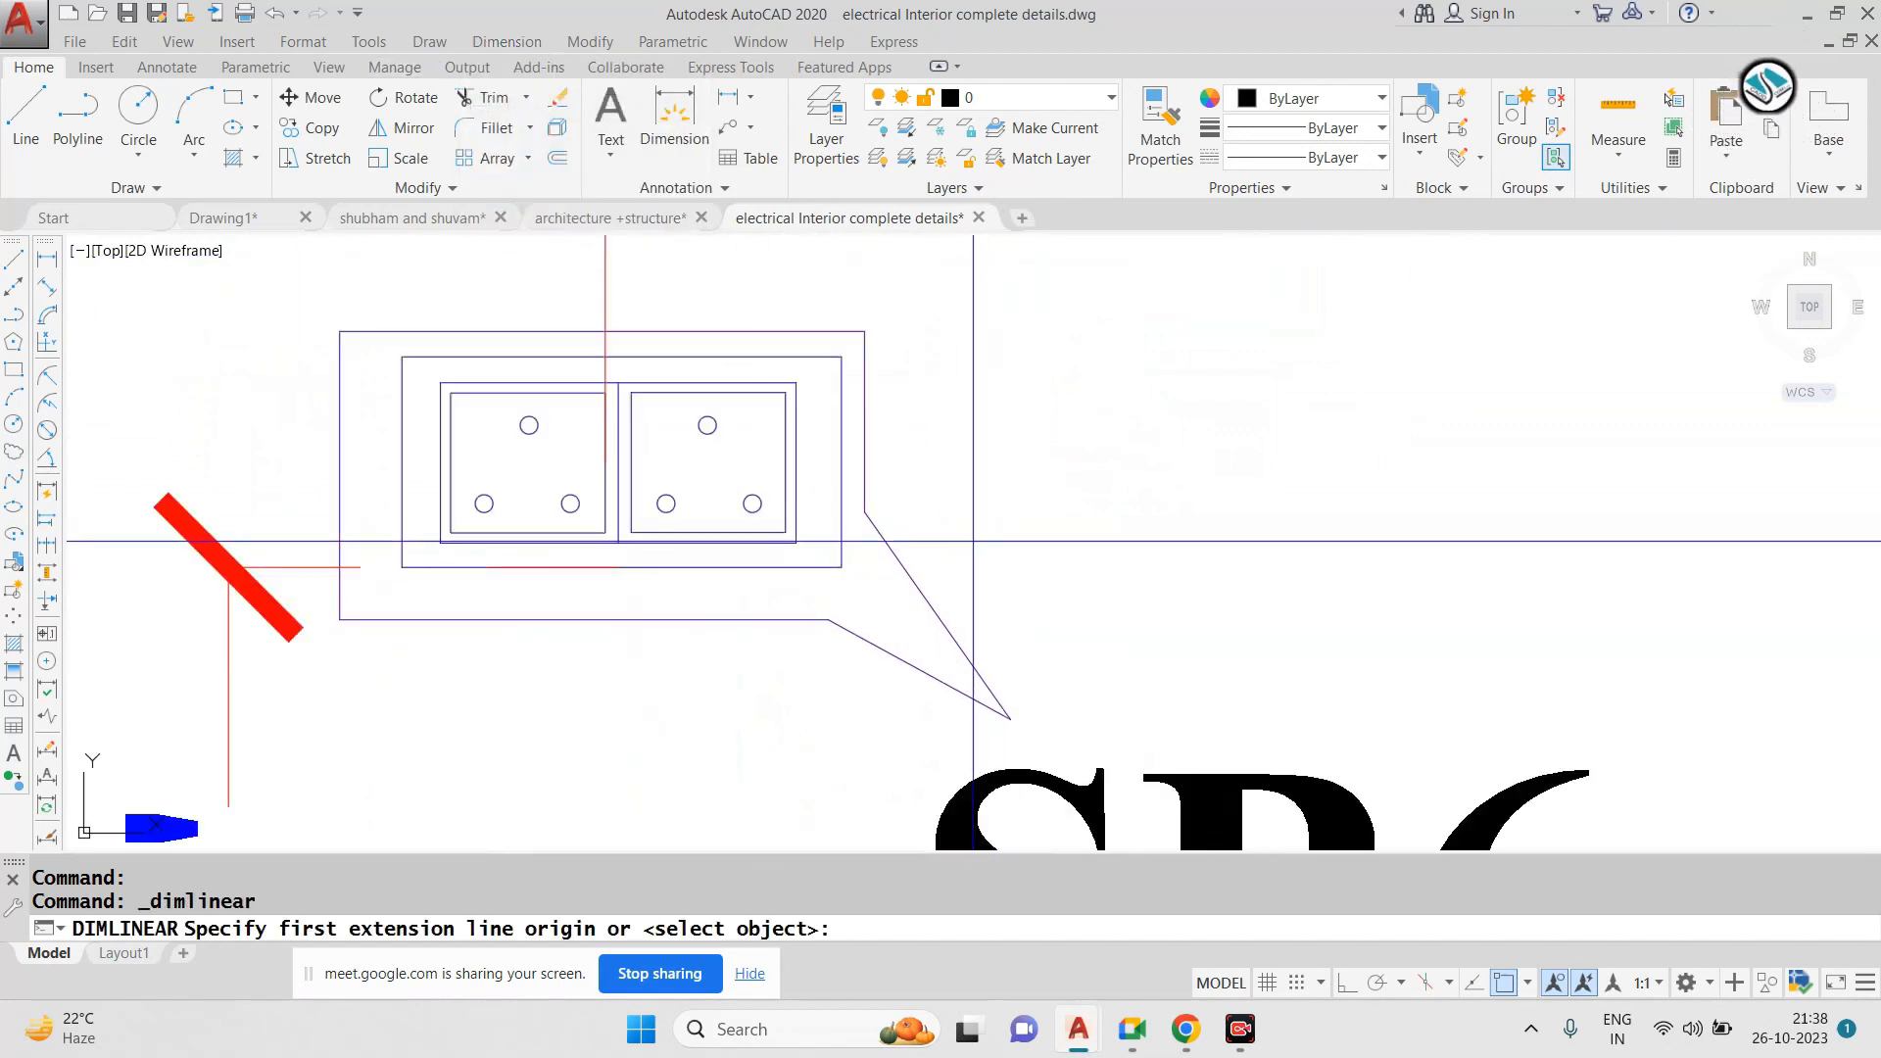
left_click(864, 448)
scroll(864, 449, "down", 5)
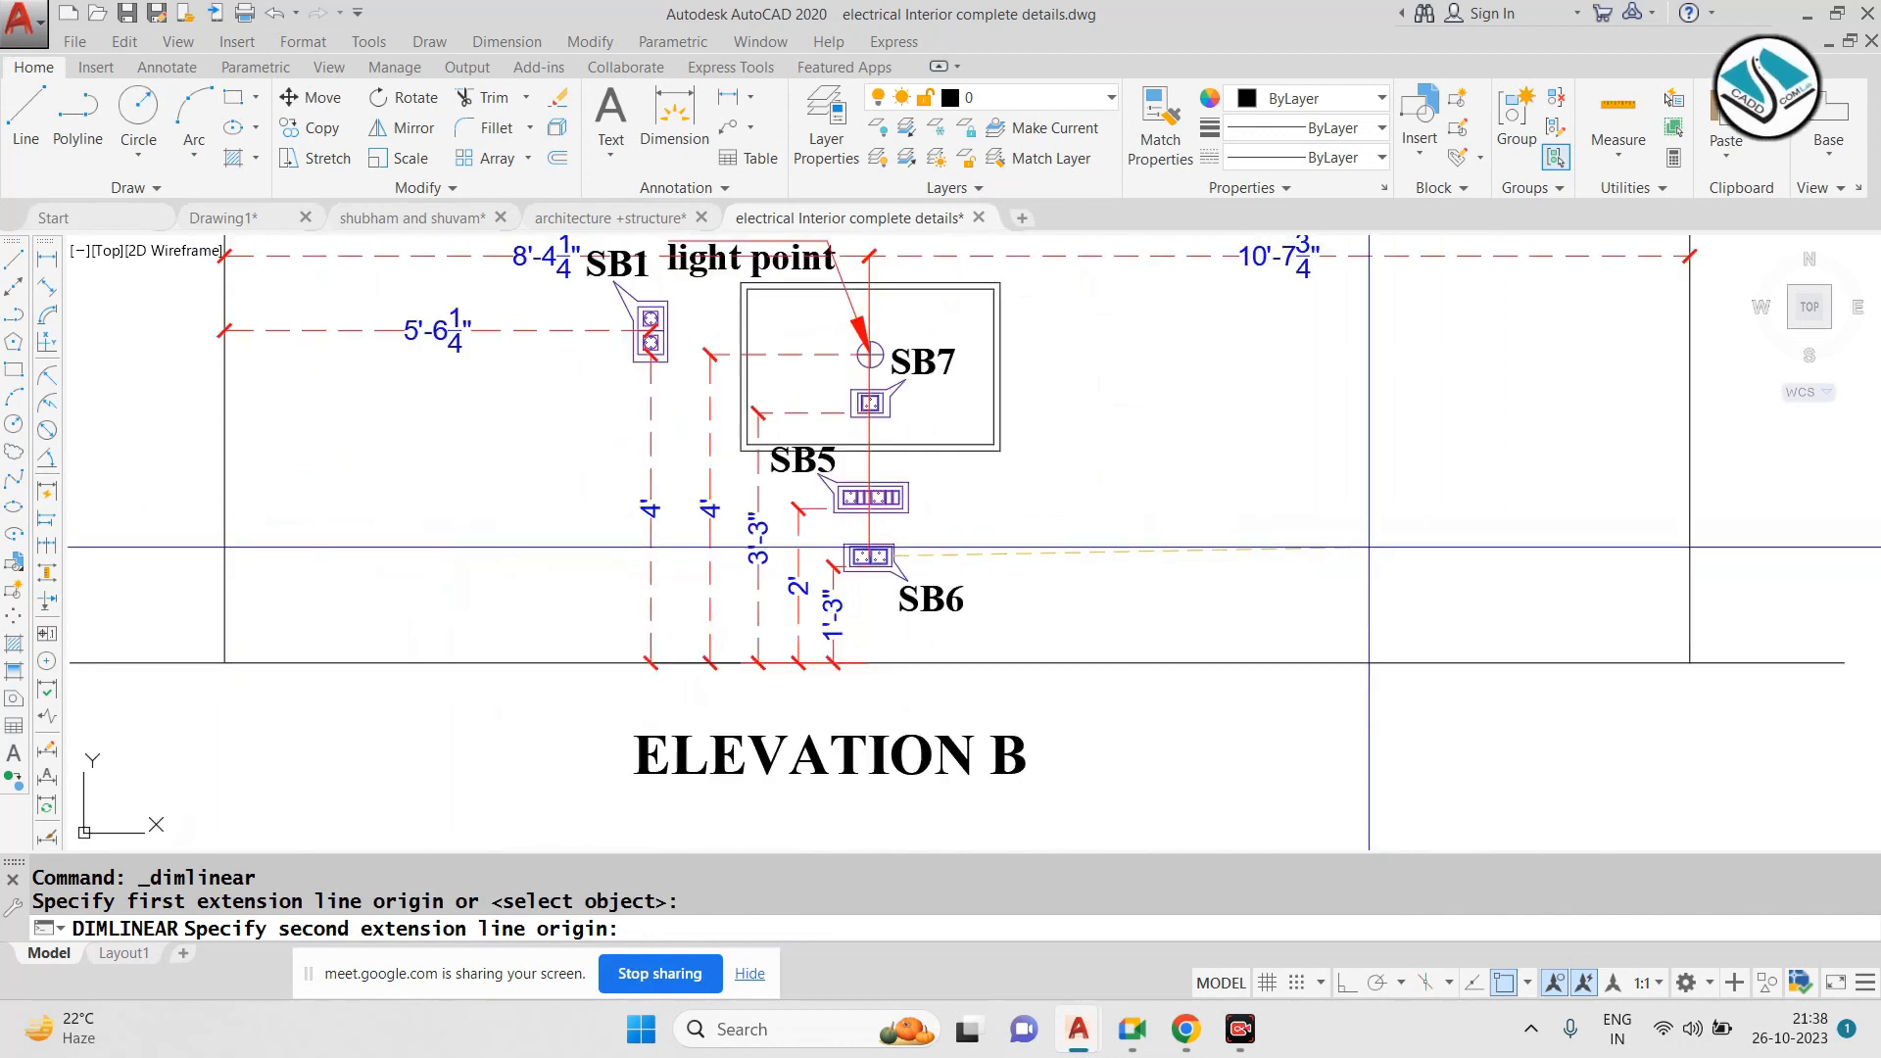
left_click(1689, 533)
left_click(1263, 520)
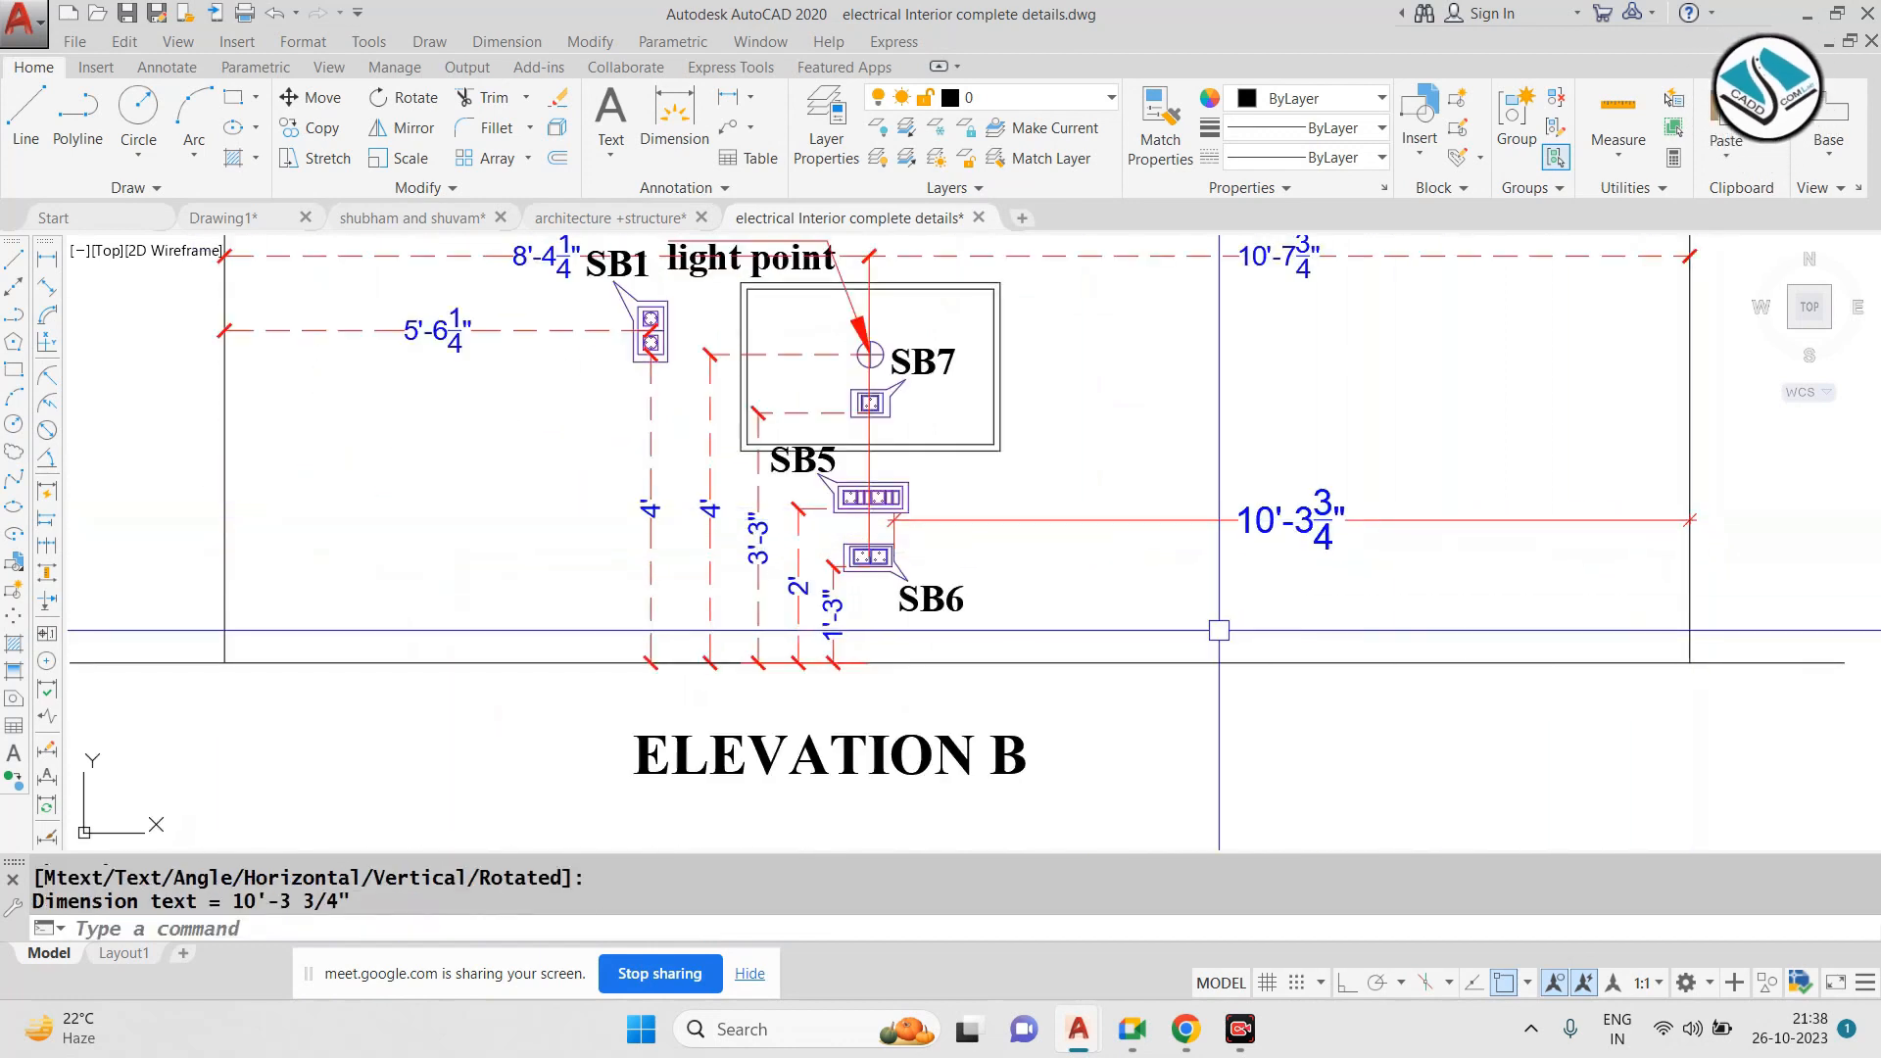
scroll(942, 504, "up", 2)
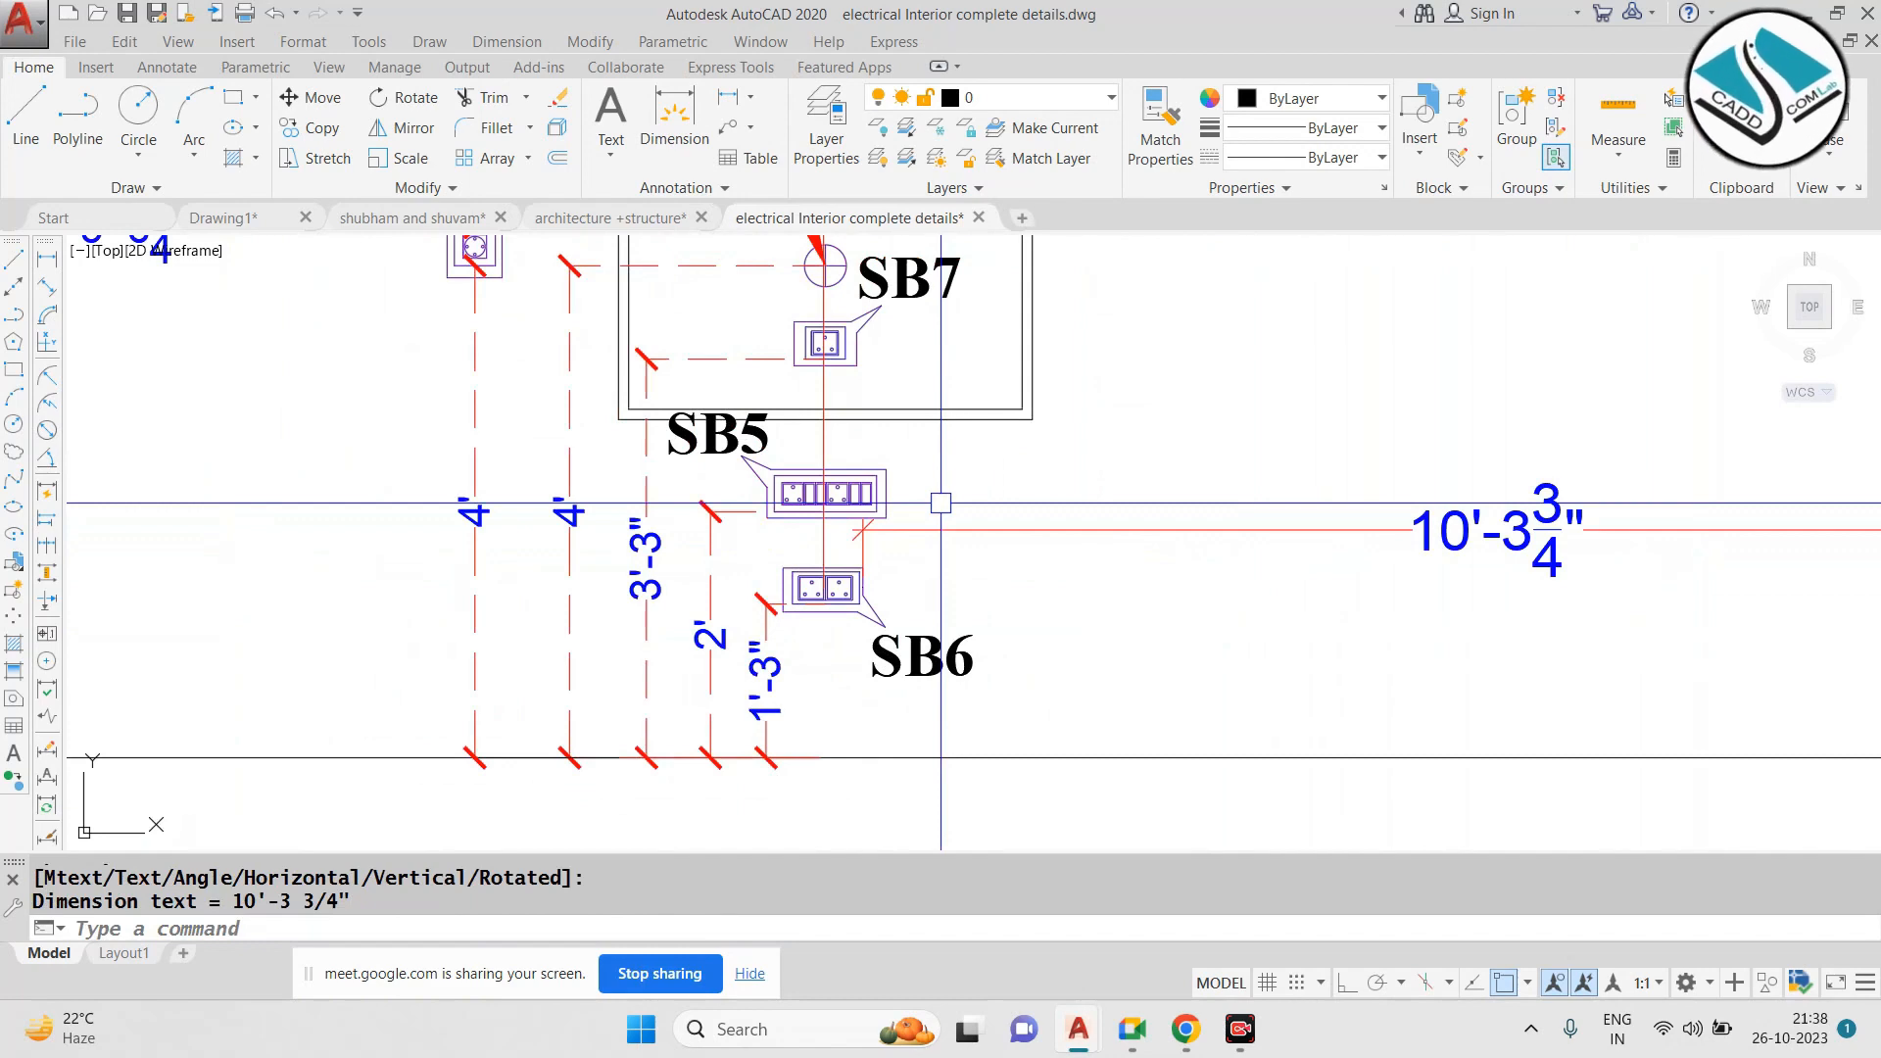
Switch to the architecture +structure drawing and review the electrical layout of the two 11'-6"X11'-0" bedrooms
left_click(608, 225)
scroll(835, 411, "down", 5)
scroll(834, 411, "up", 3)
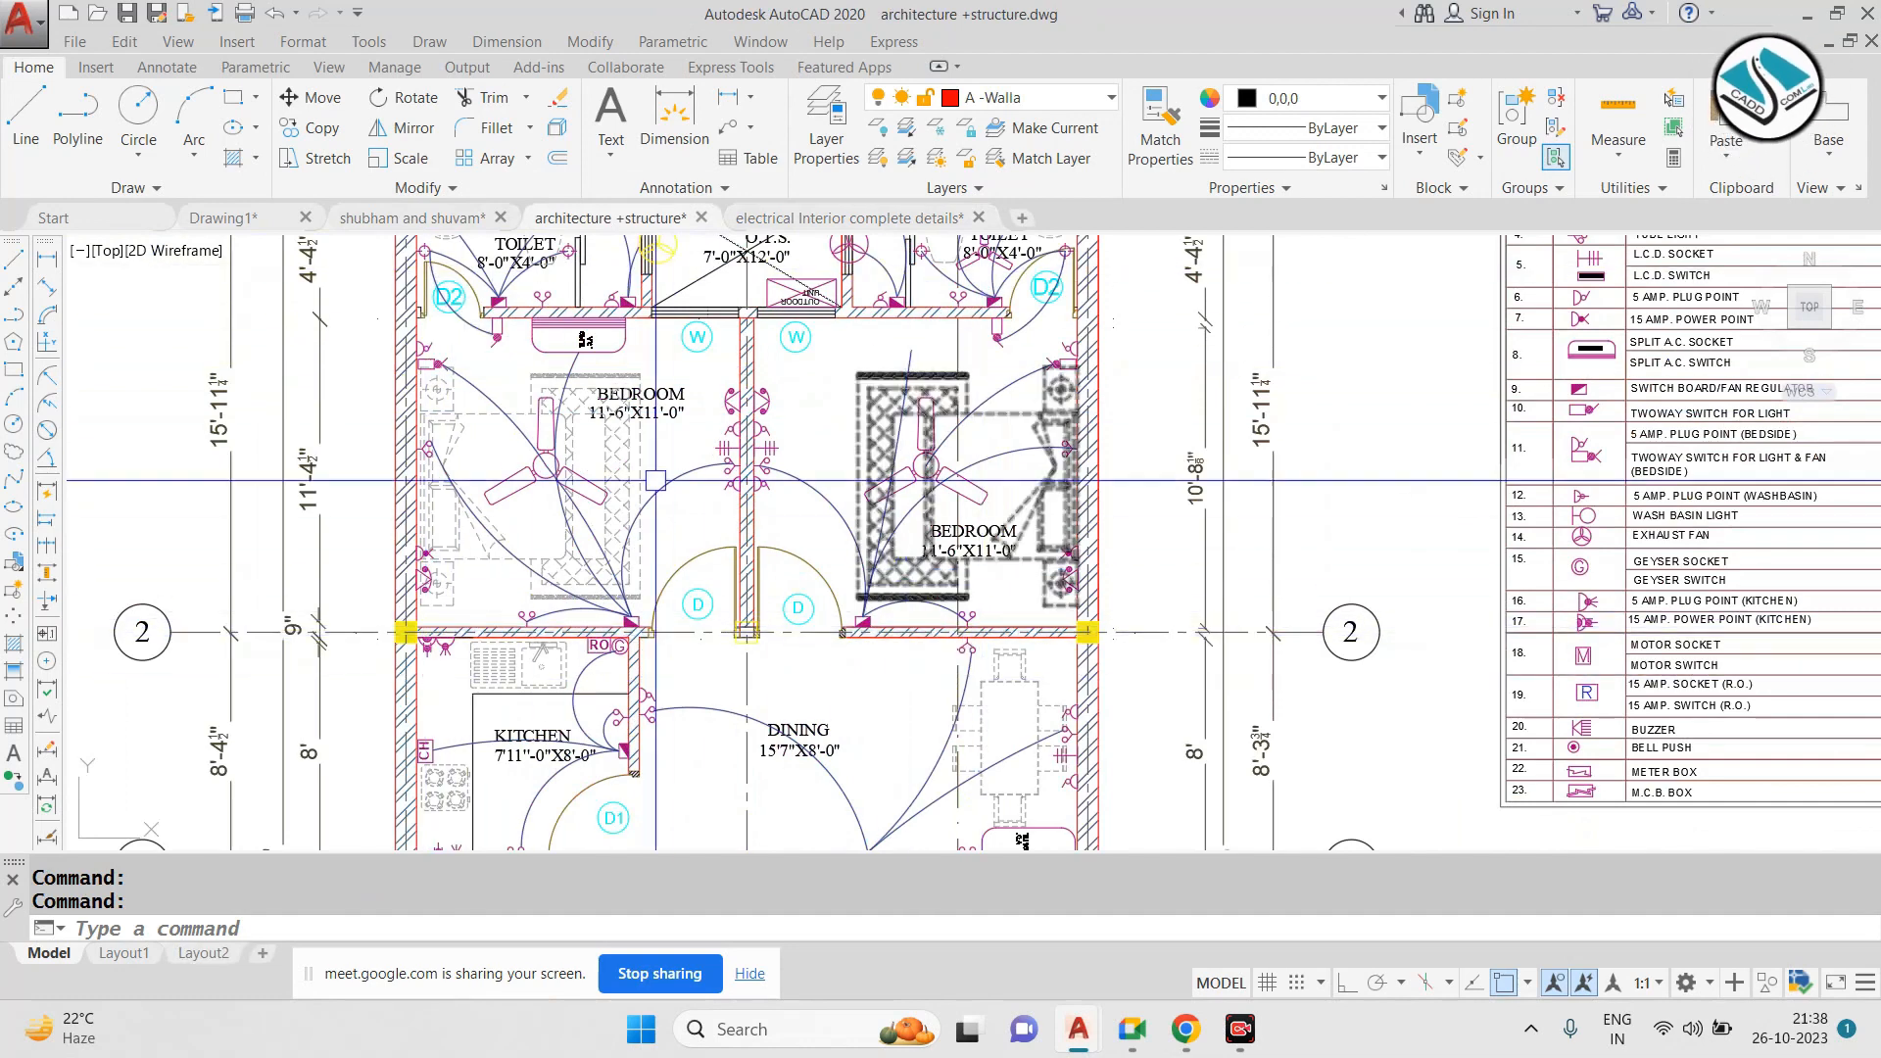
scroll(535, 431, "up", 4)
mouse_move(535, 431)
middle_mouse_down()
mouse_move(643, 424)
mouse_move(734, 480)
middle_mouse_up()
scroll(747, 476, "down", 4)
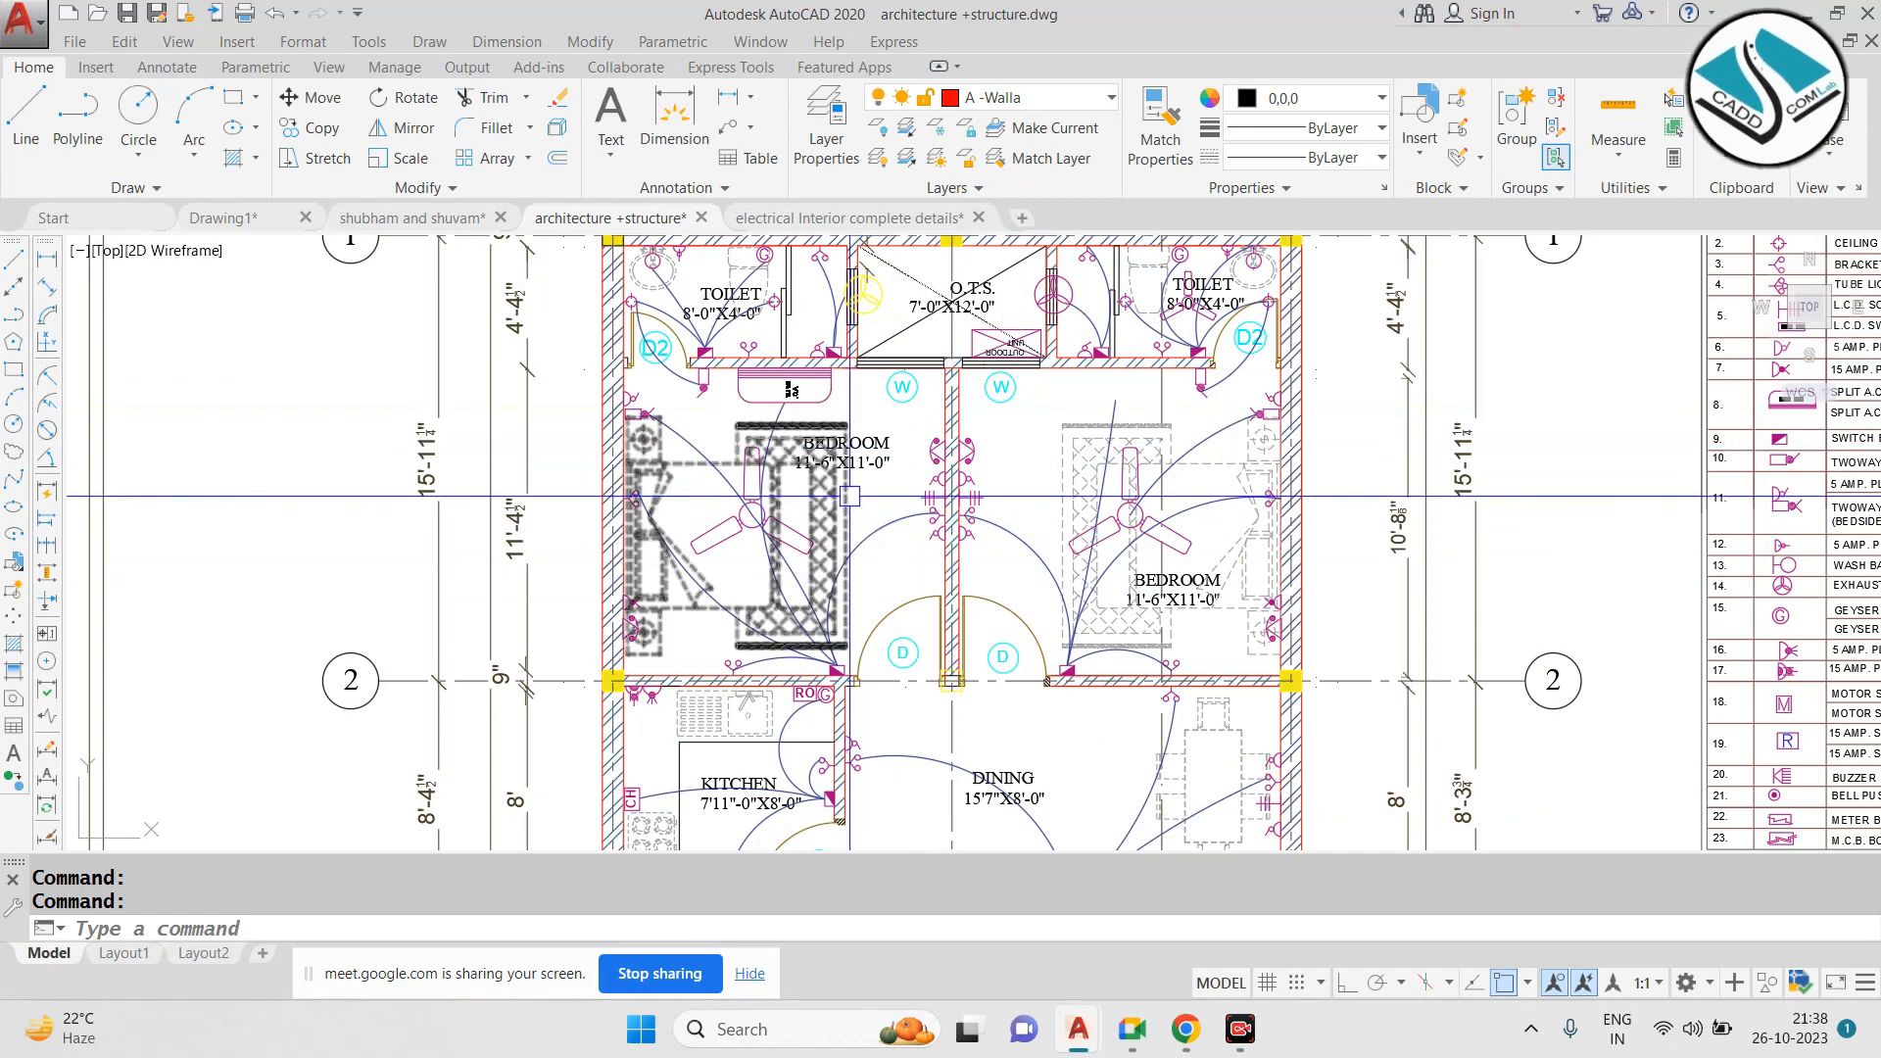
mouse_move(849, 496)
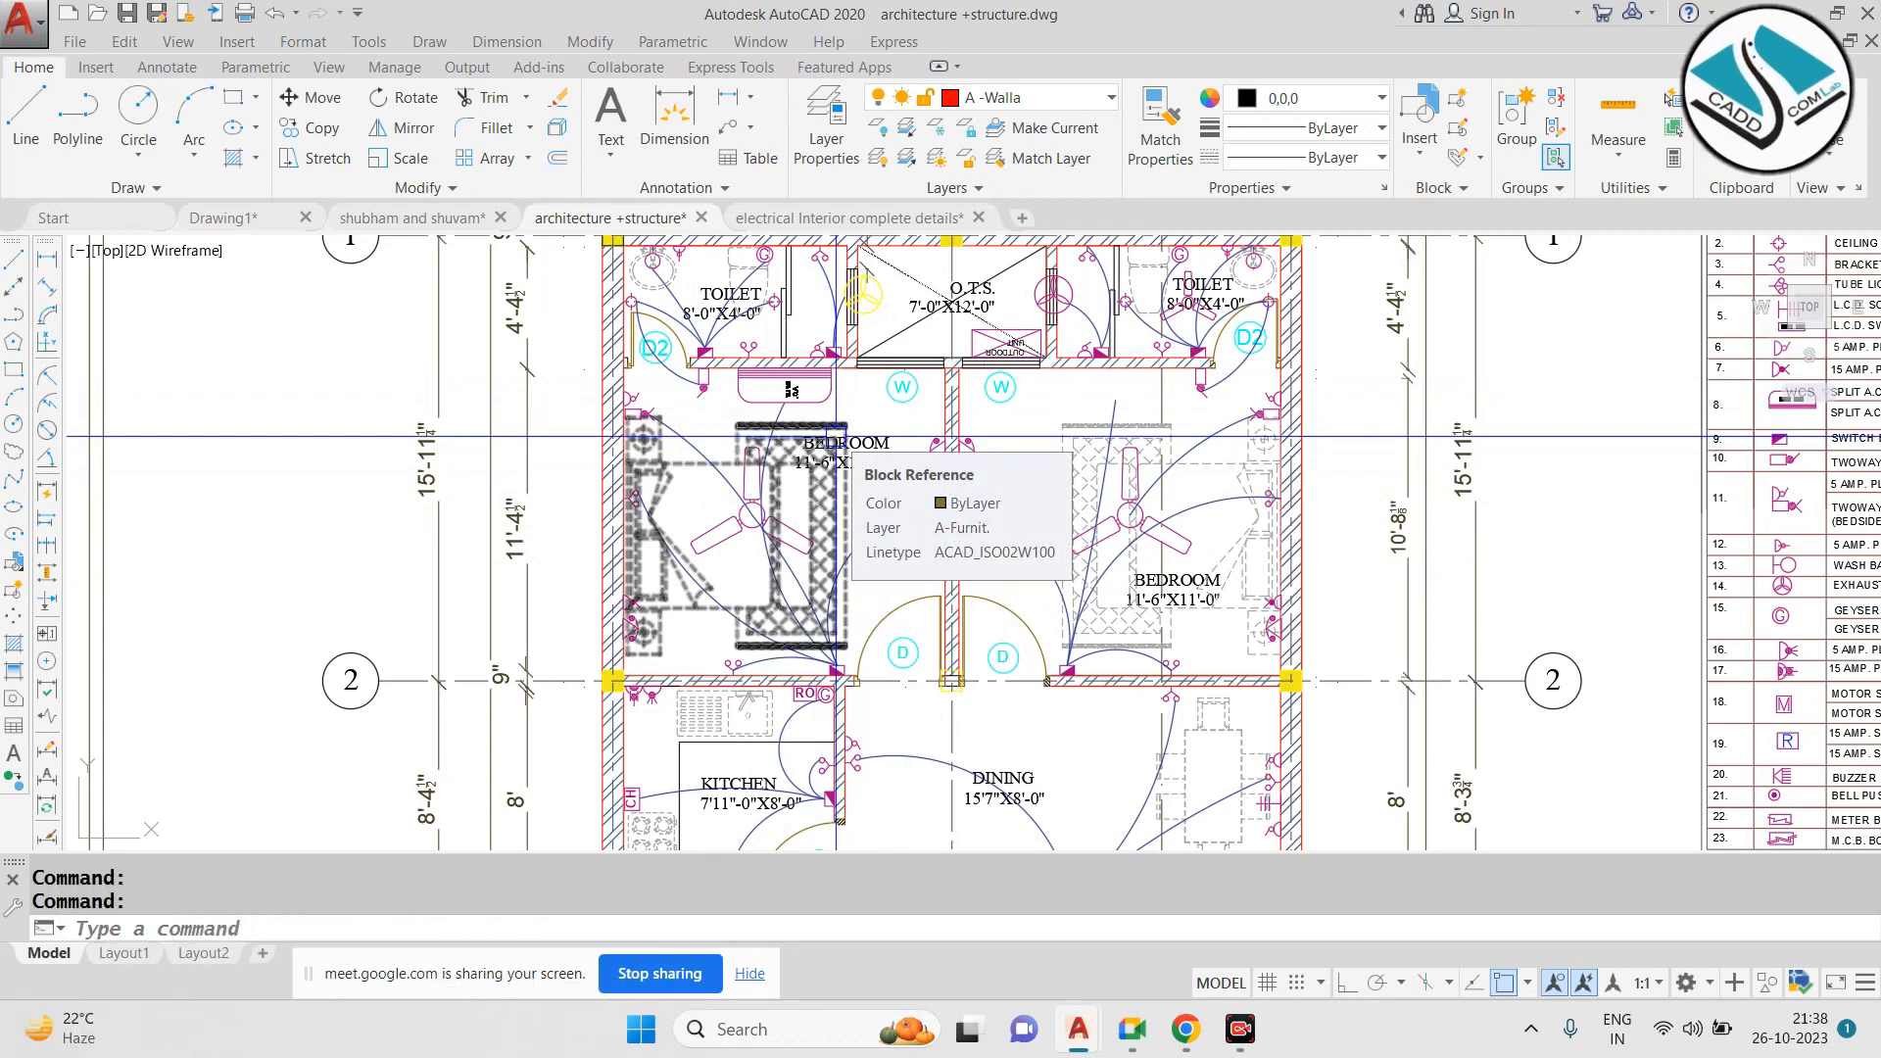
Examine the bedside switches, tube light and split A.C. wiring in the bedroom above the kitchen, and the 11'-11"X9'-3" bedroom's split A.C
scroll(1058, 641, "up", 5)
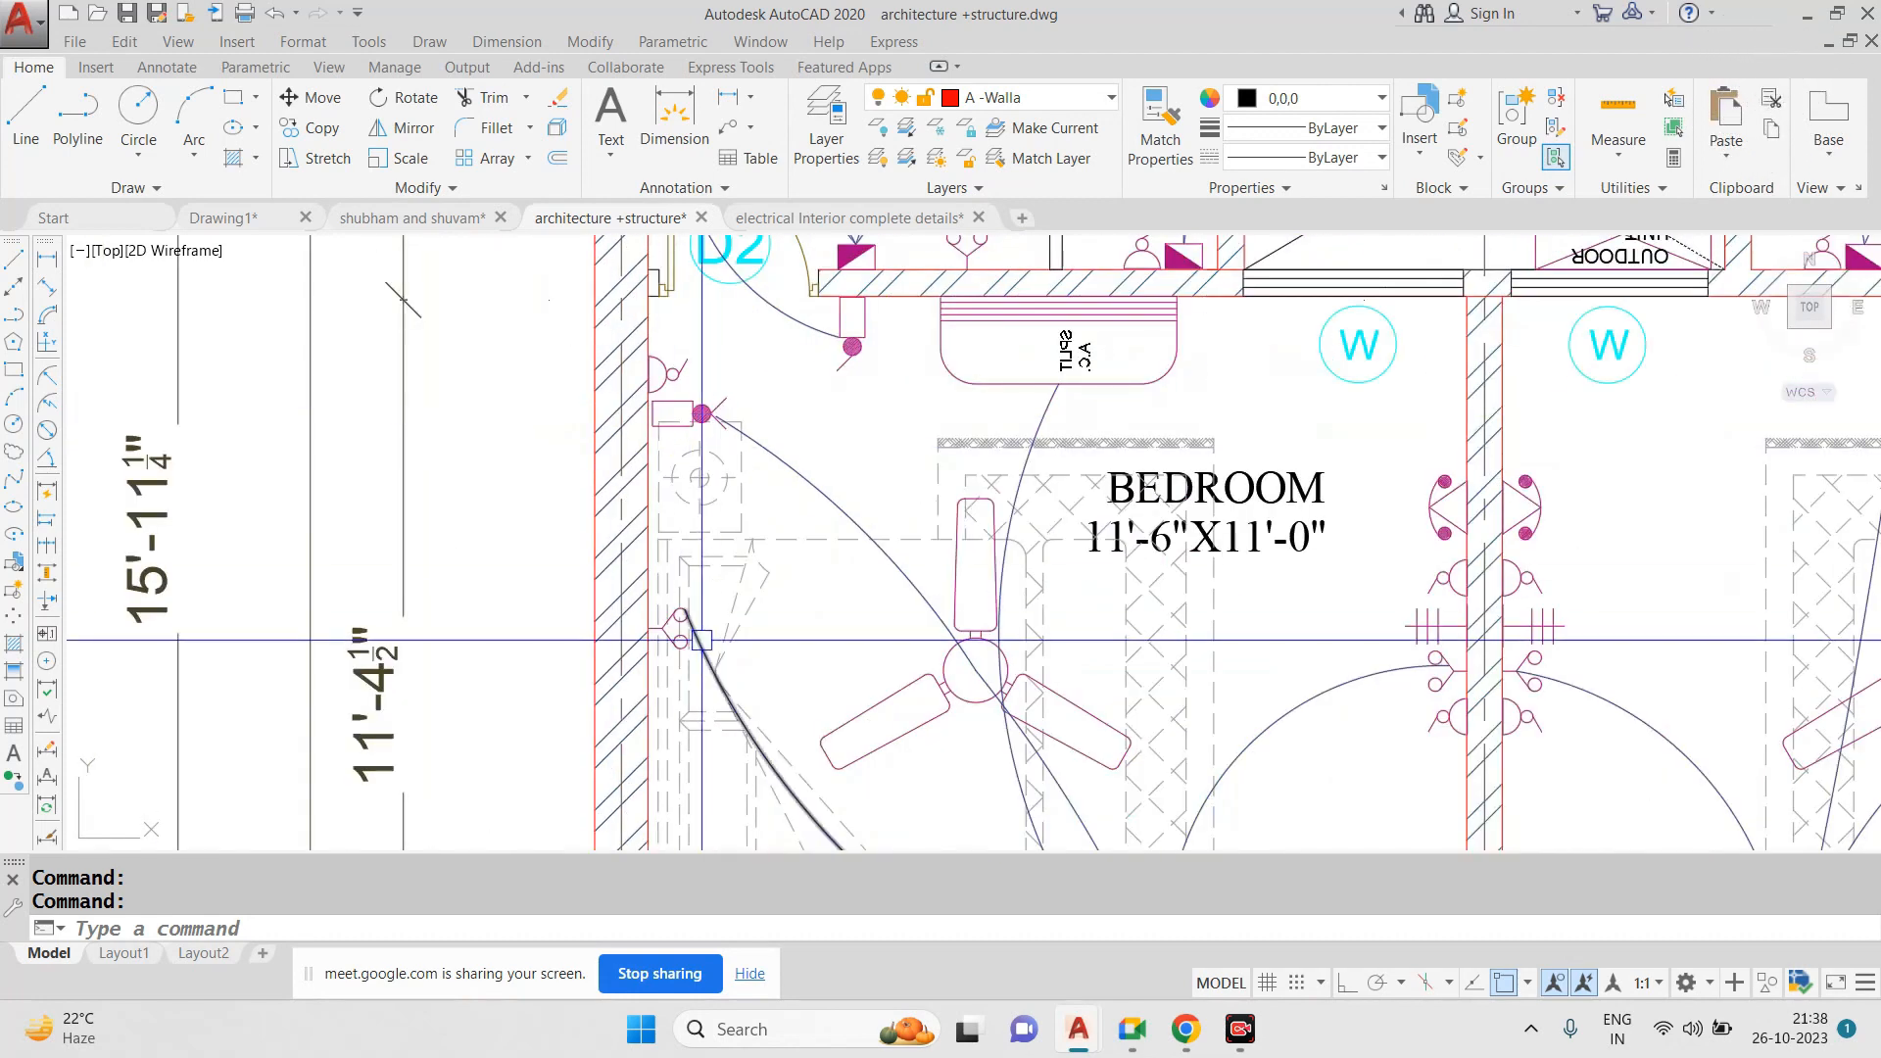
scroll(692, 642, "down", 2)
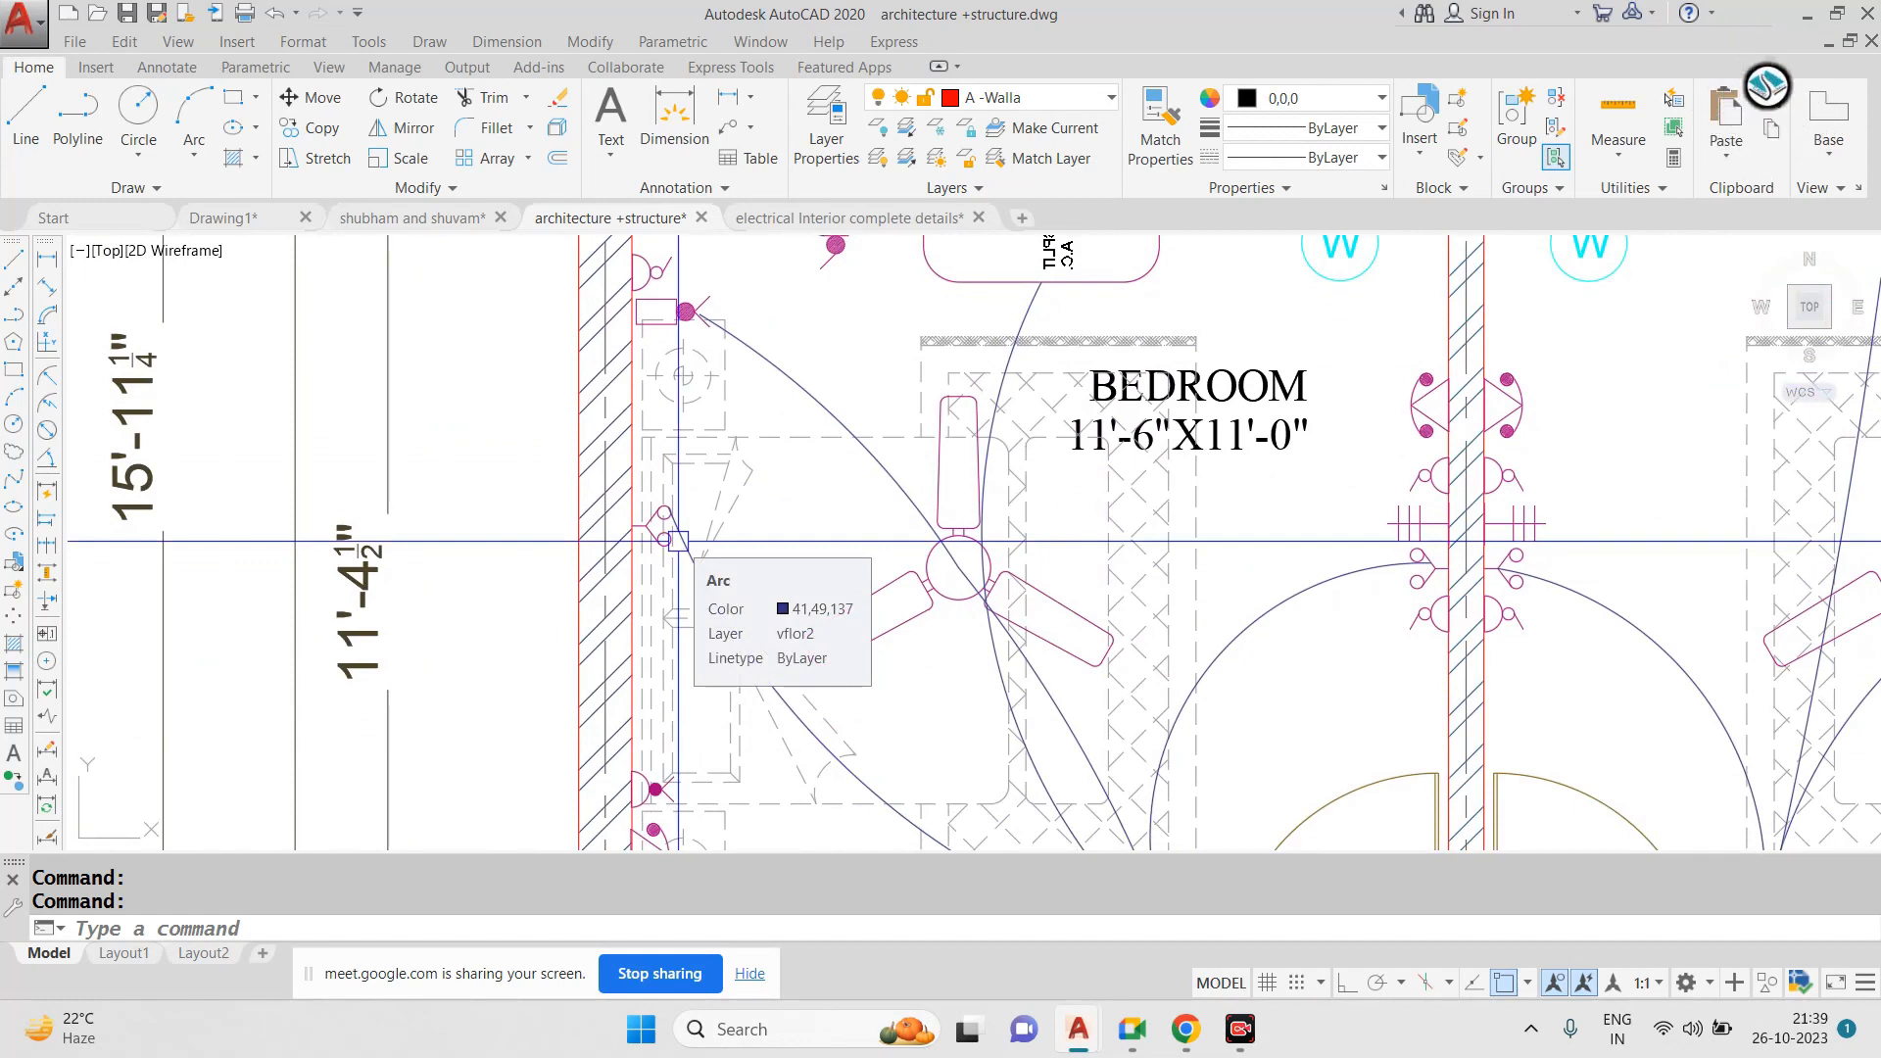
scroll(678, 540, "down", 3)
scroll(752, 376, "up", 5)
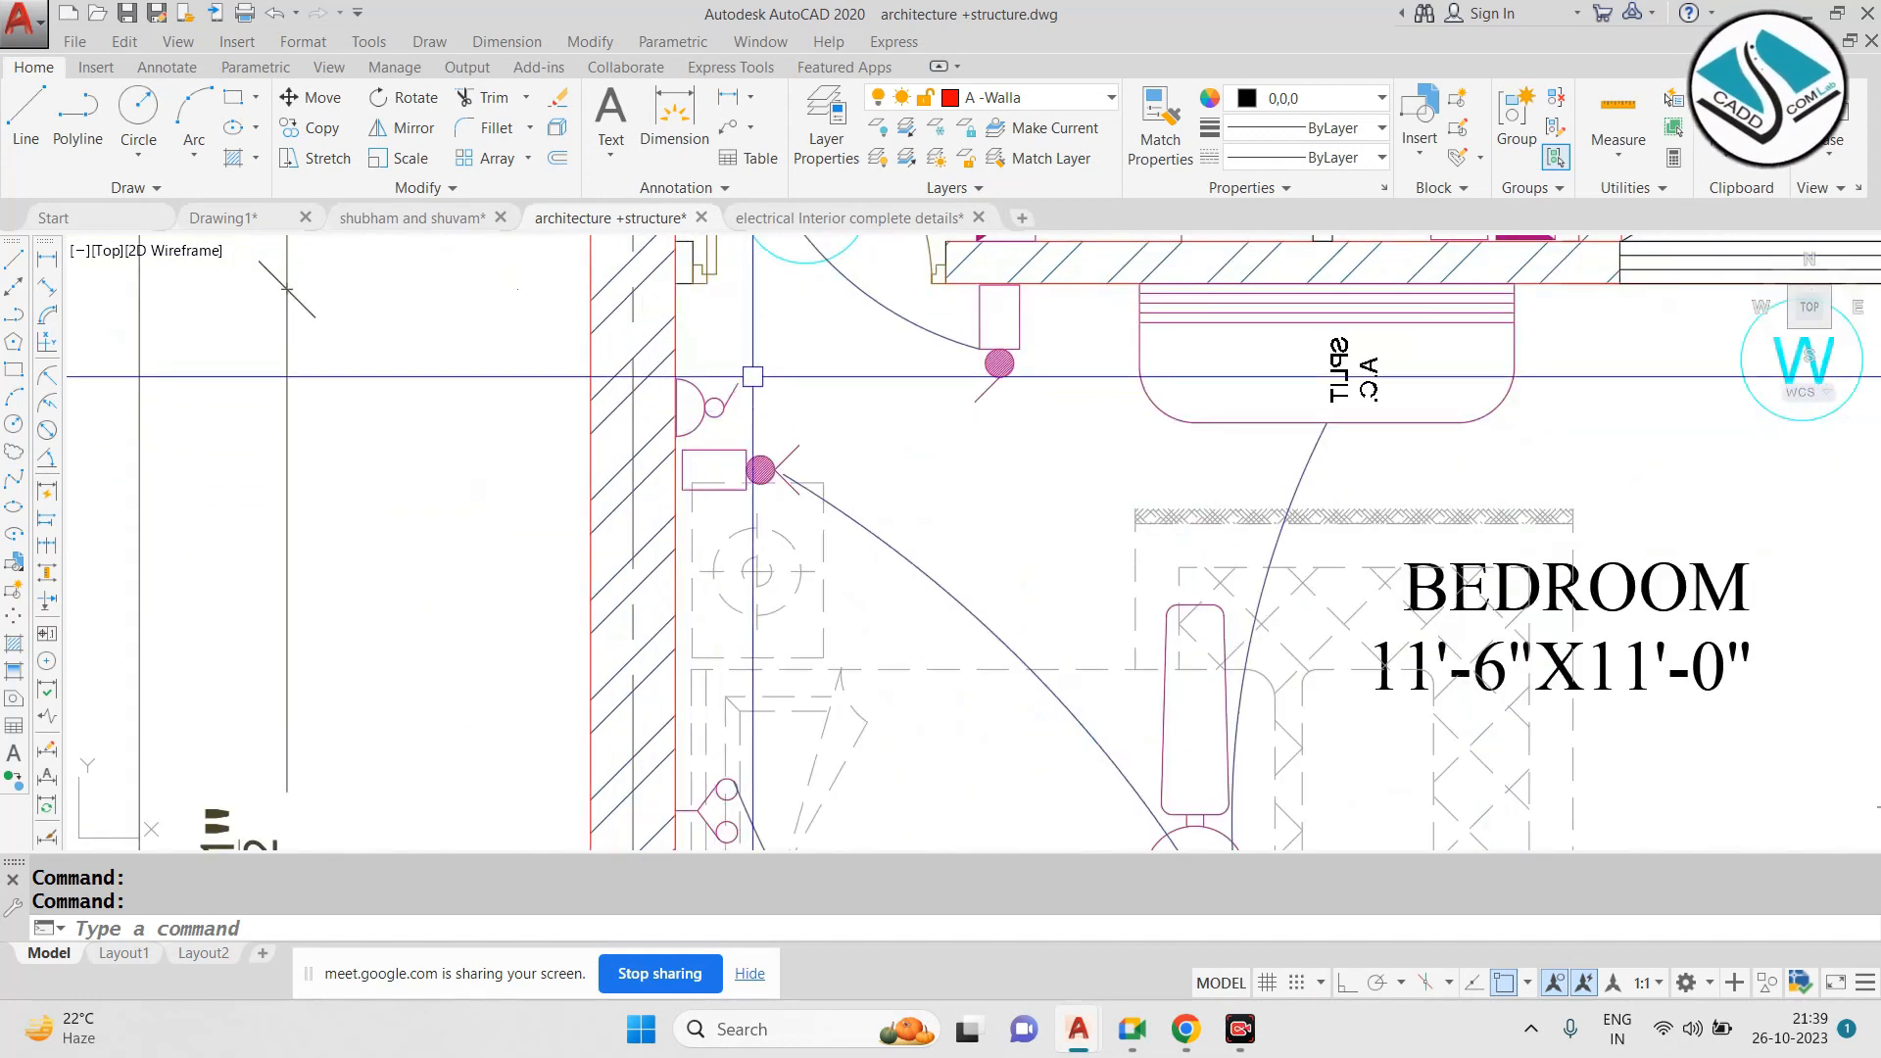
scroll(752, 376, "down", 2)
scroll(721, 409, "down", 2)
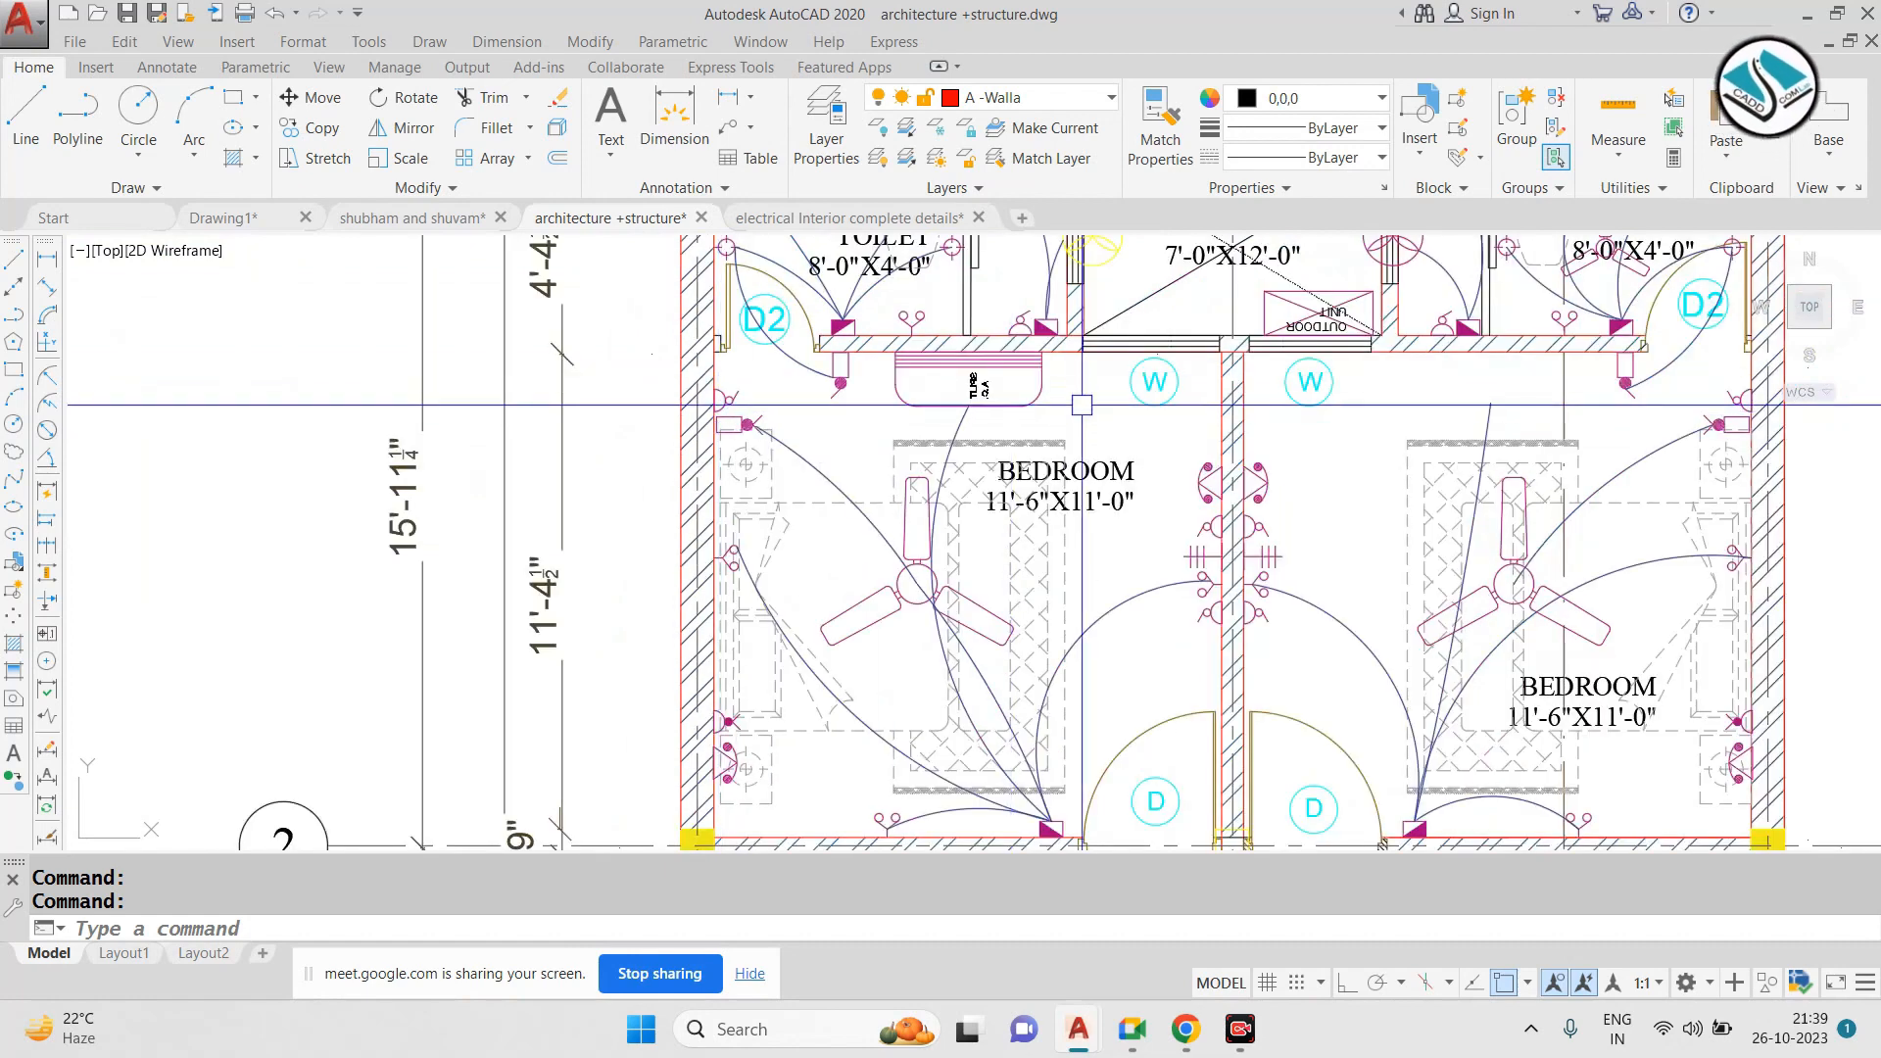
scroll(1108, 675, "down", 3)
scroll(1108, 675, "up", 4)
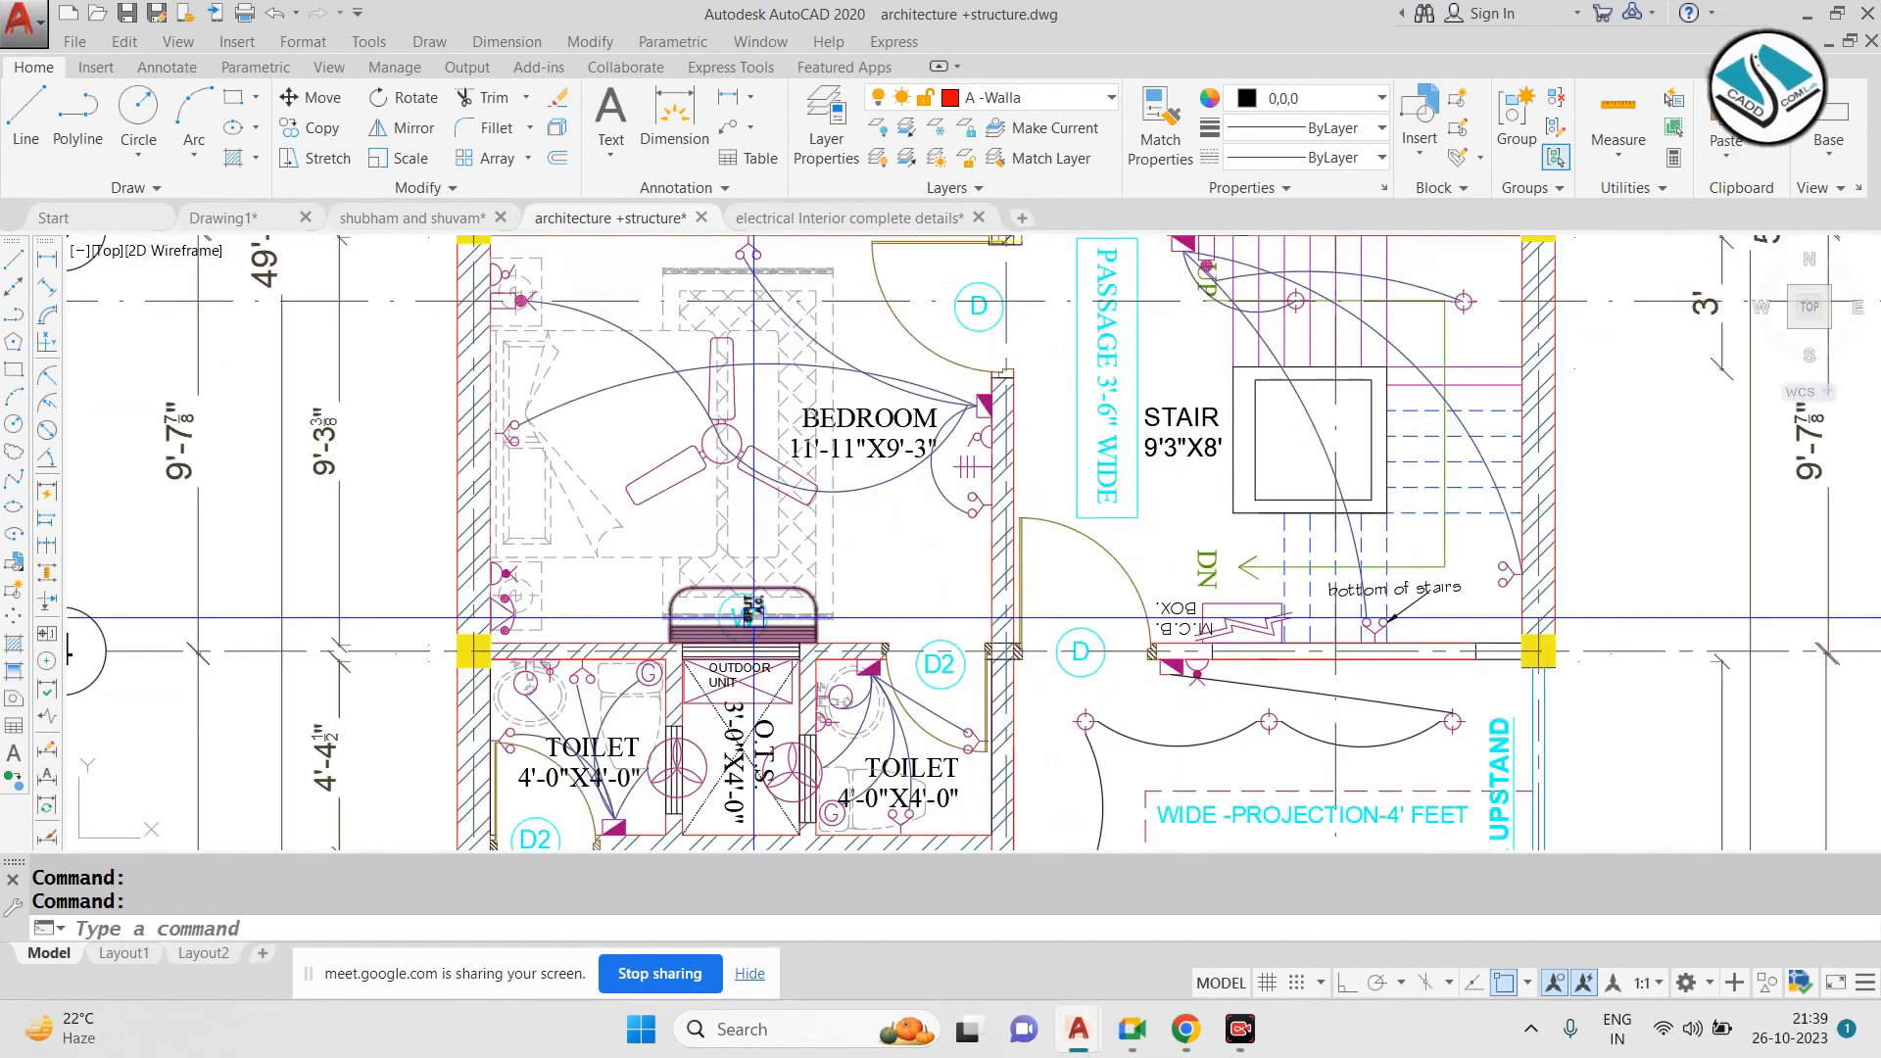
Review the living room and toilet wiring, and read the symbols and mounting heights in the electrical legend
scroll(1109, 675, "up", 2)
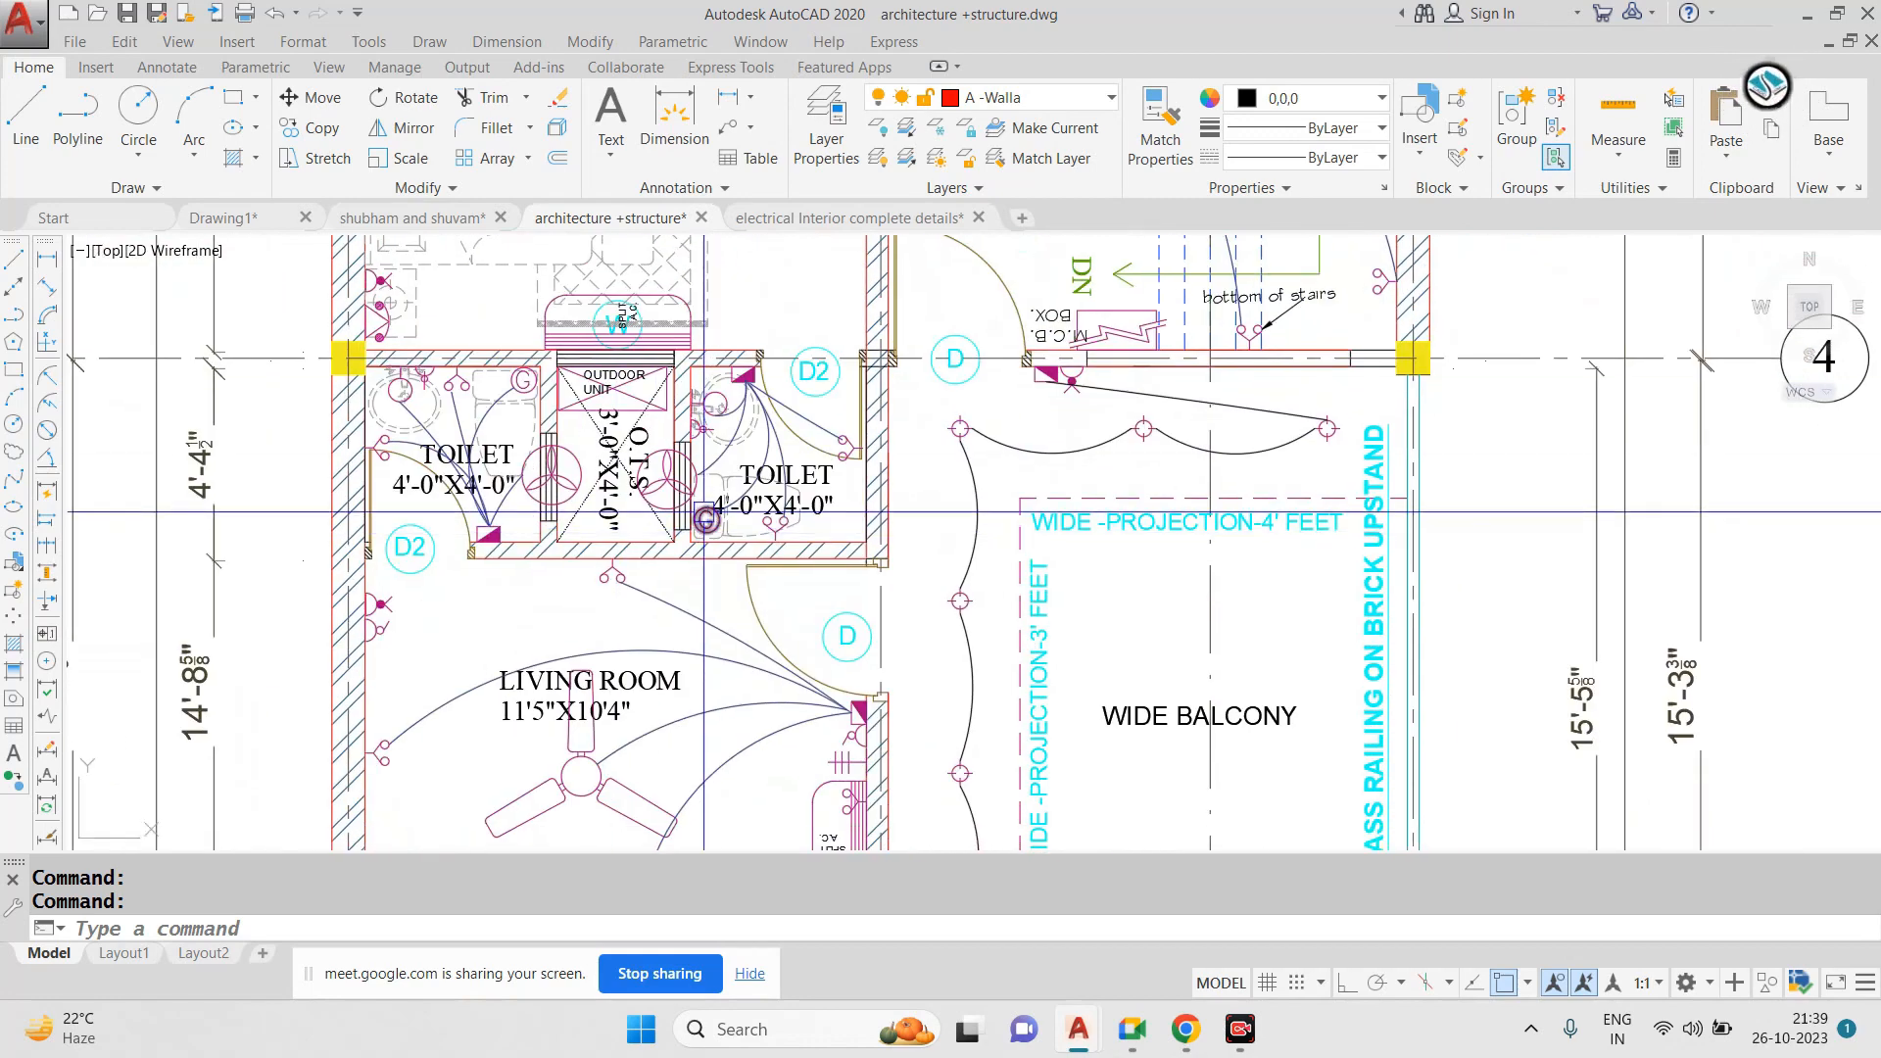
scroll(720, 500, "down", 2)
scroll(720, 500, "down", 3)
scroll(1026, 634, "up", 5)
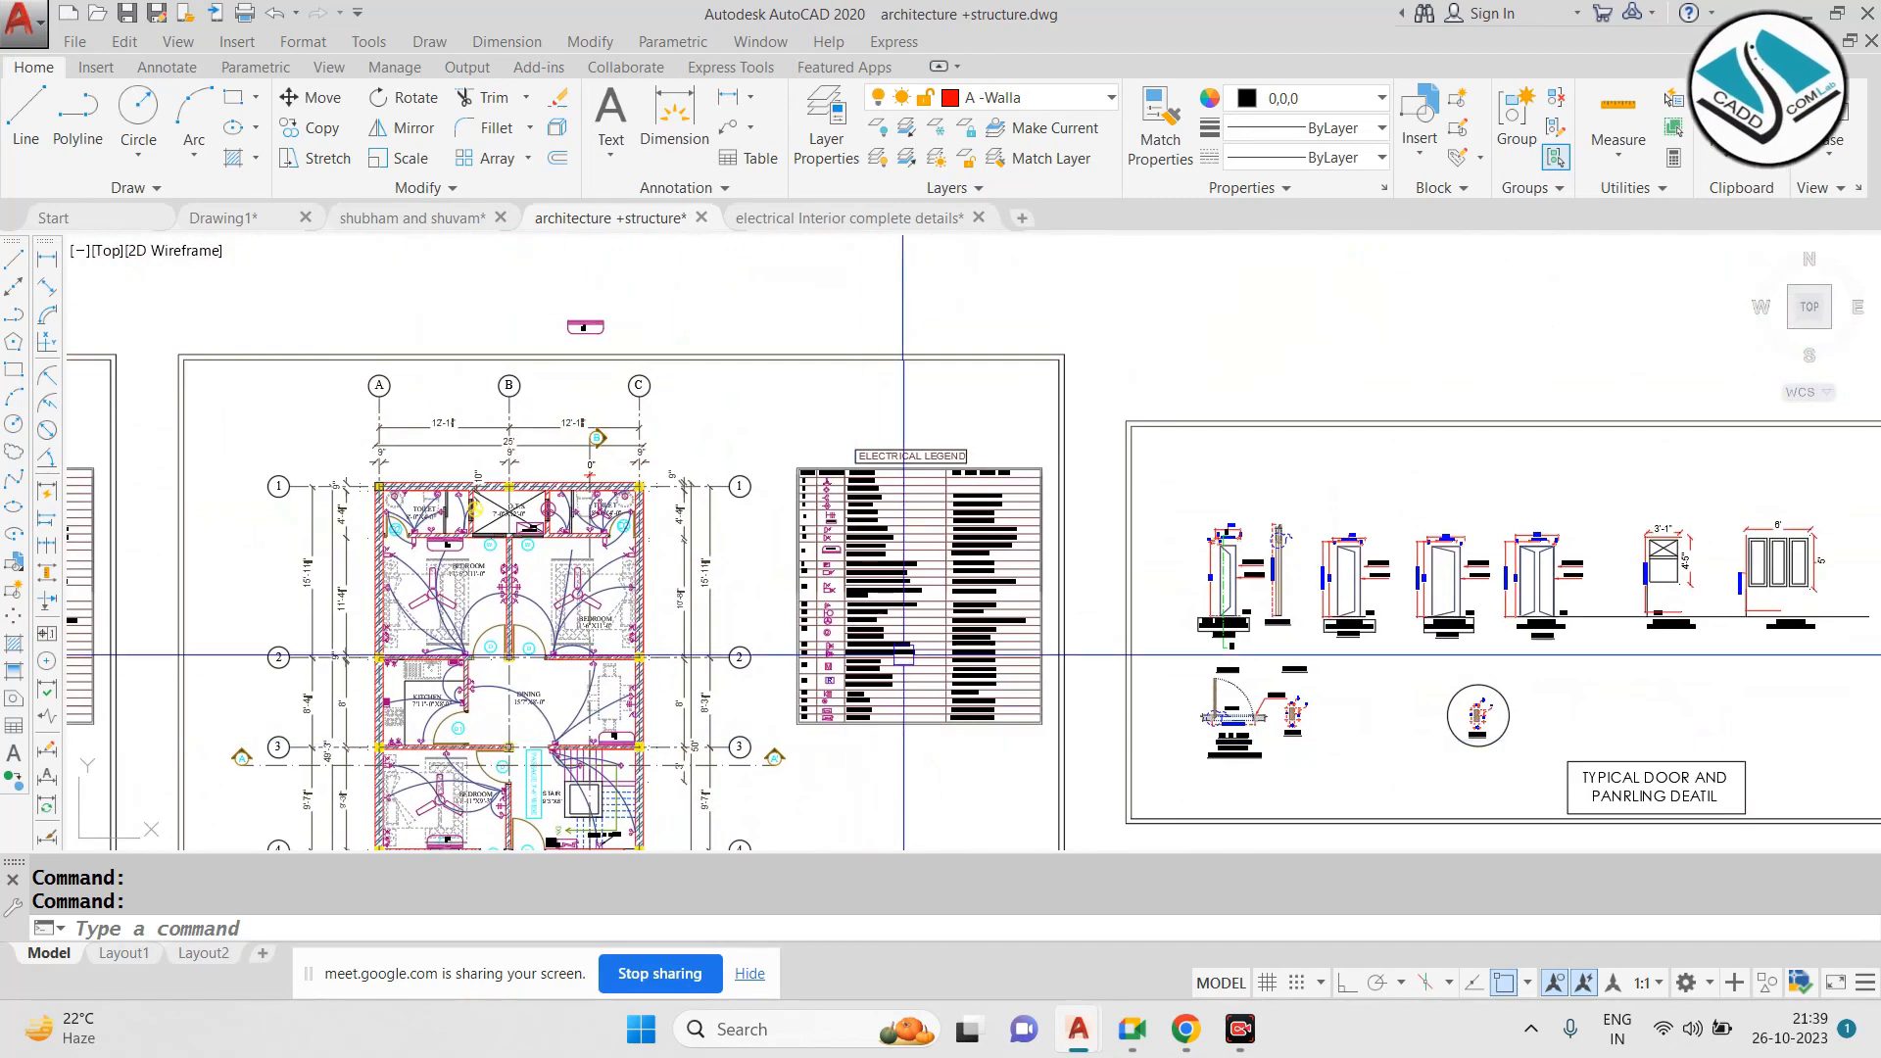
scroll(941, 299, "up", 2)
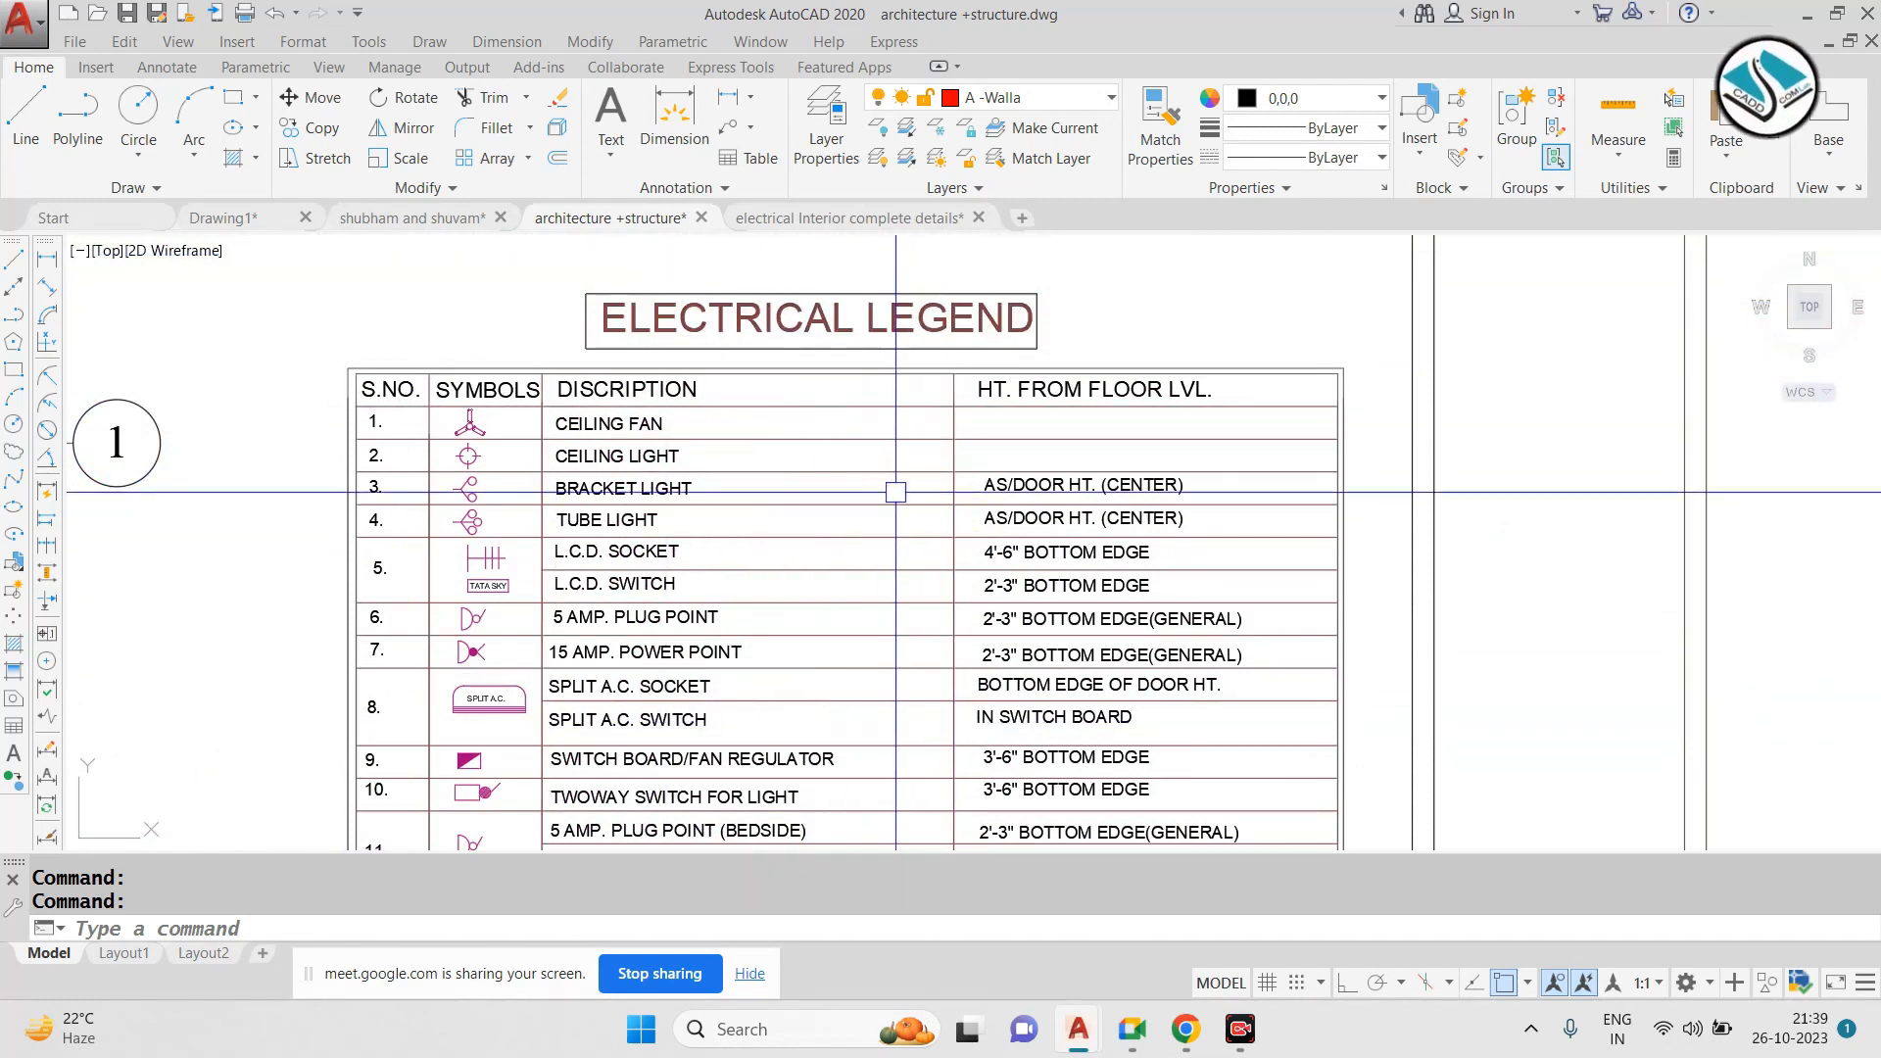
scroll(894, 491, "down", 2)
middle_click_drag(508, 670, 1259, 546)
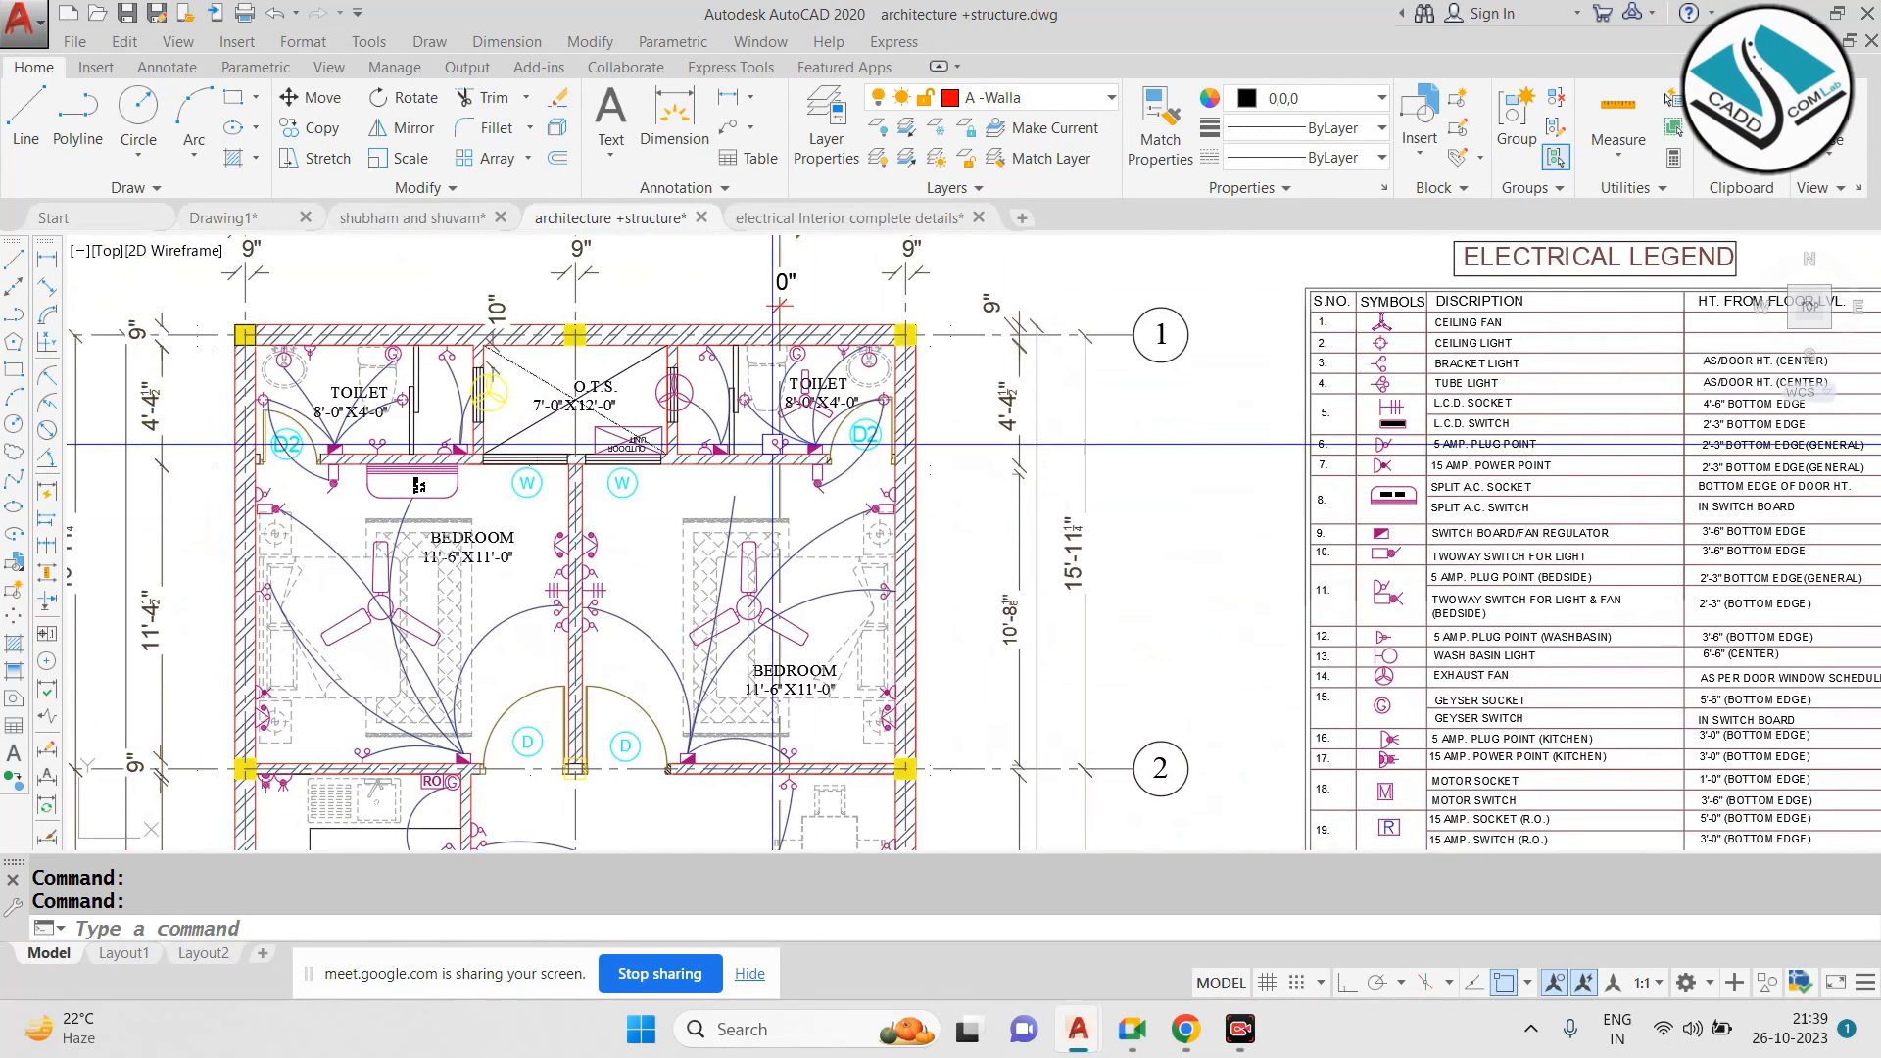
Compare the wiring and switch points of the two 11'-6"X11'-0" bedrooms with the electrical legend
scroll(774, 439, "up", 2)
middle_click_drag(704, 676, 897, 543)
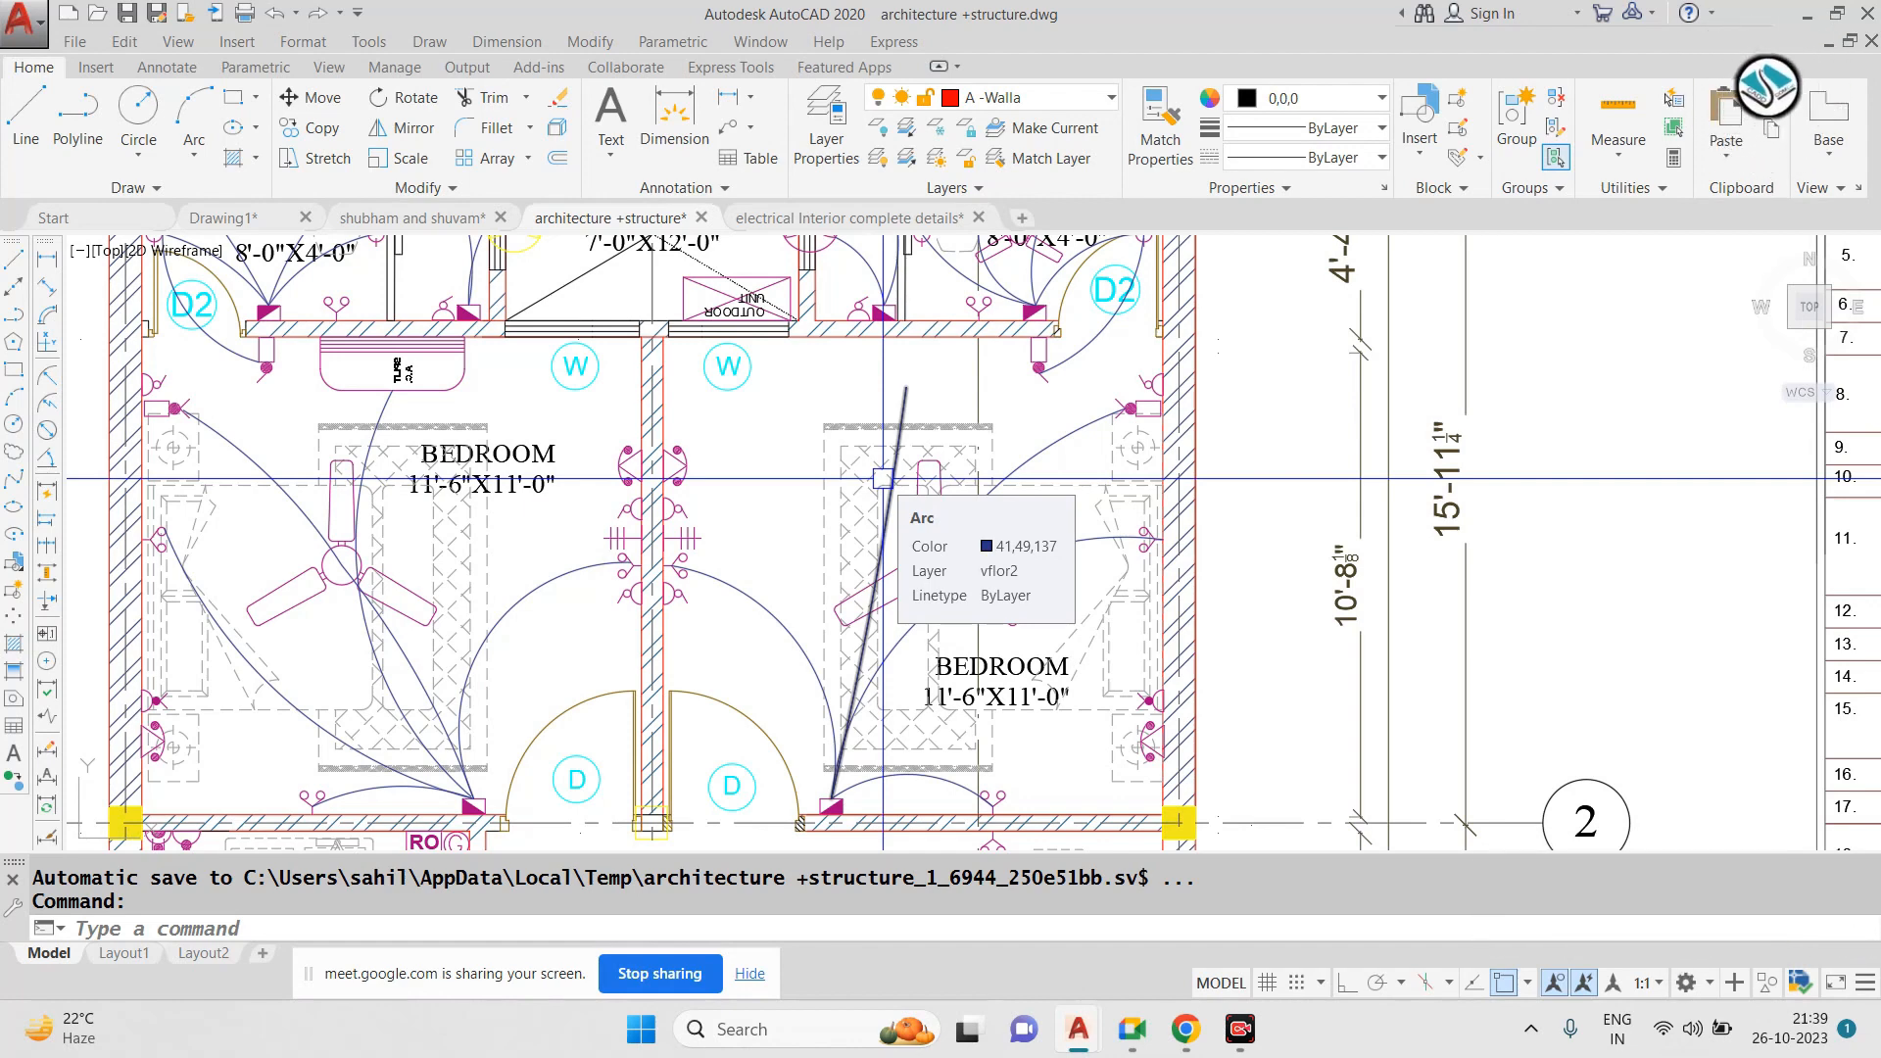
scroll(883, 478, "down", 4)
scroll(1529, 387, "up", 4)
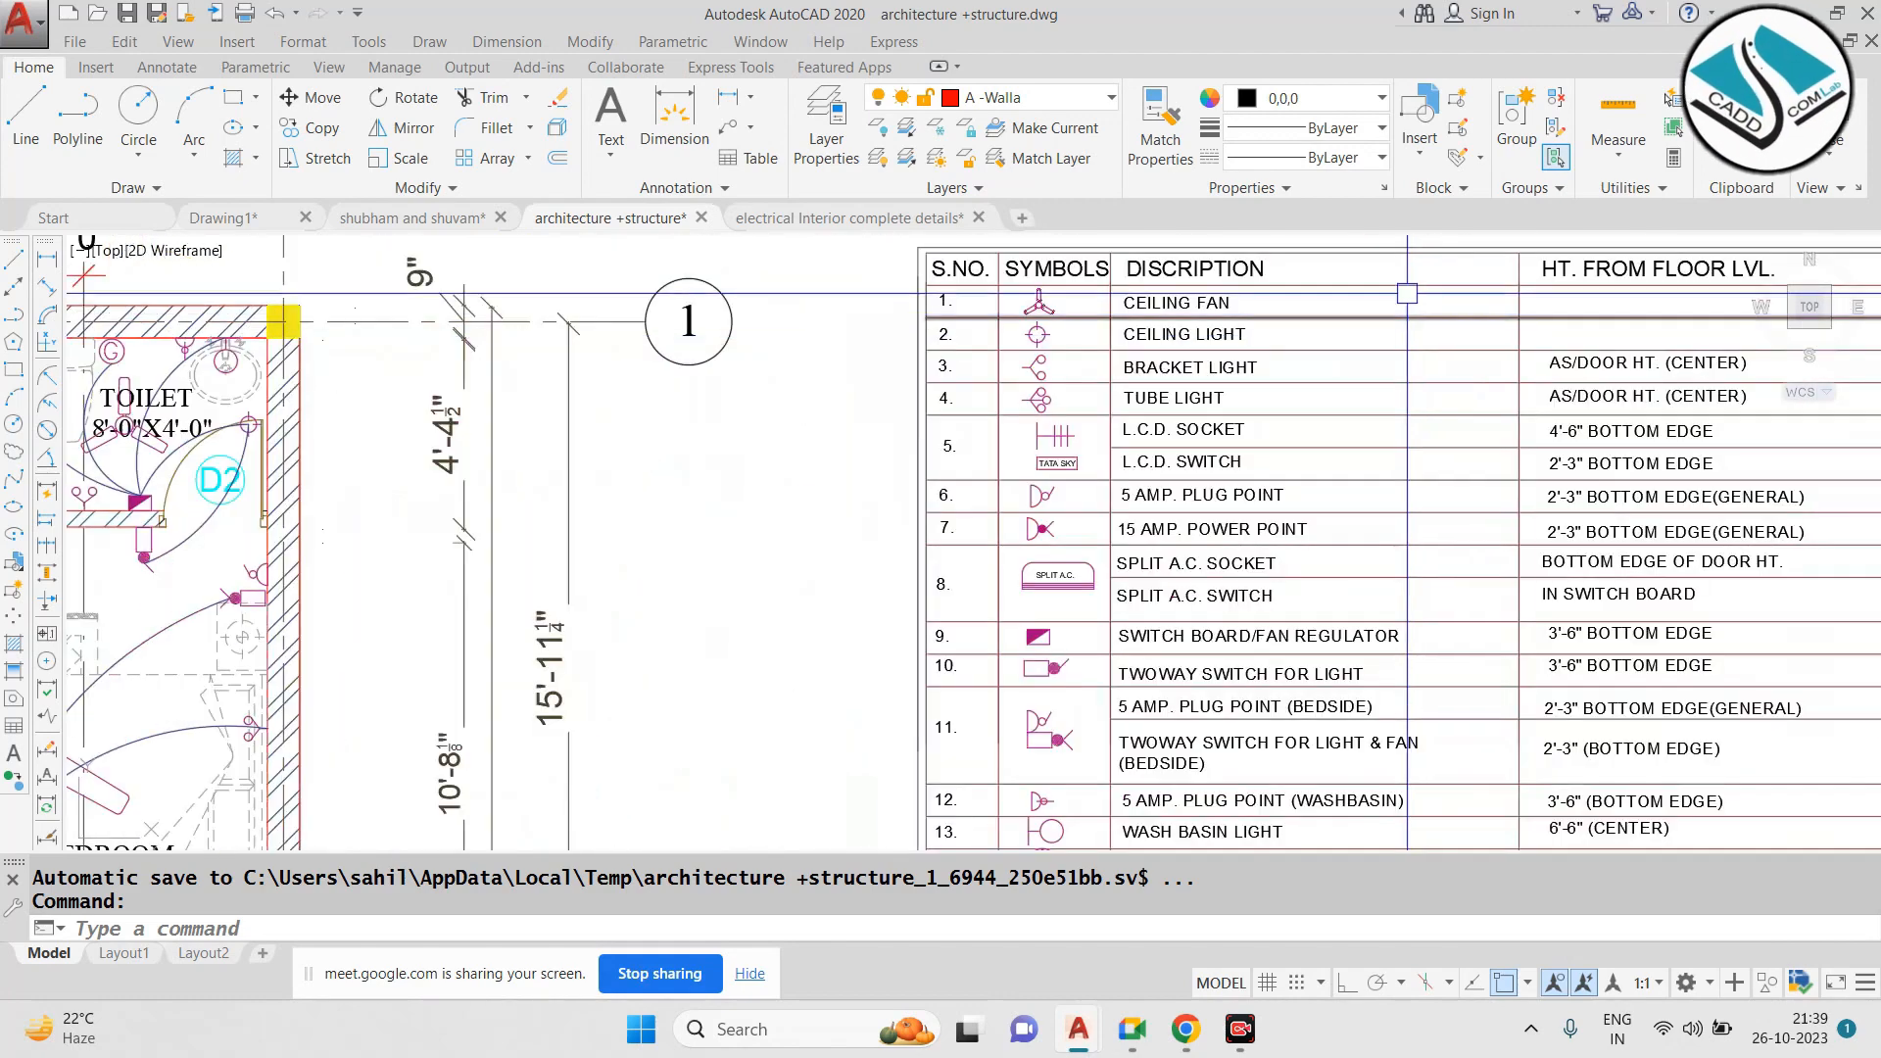
scroll(1353, 422, "down", 4)
scroll(640, 560, "up", 4)
middle_click_drag(640, 559, 682, 354)
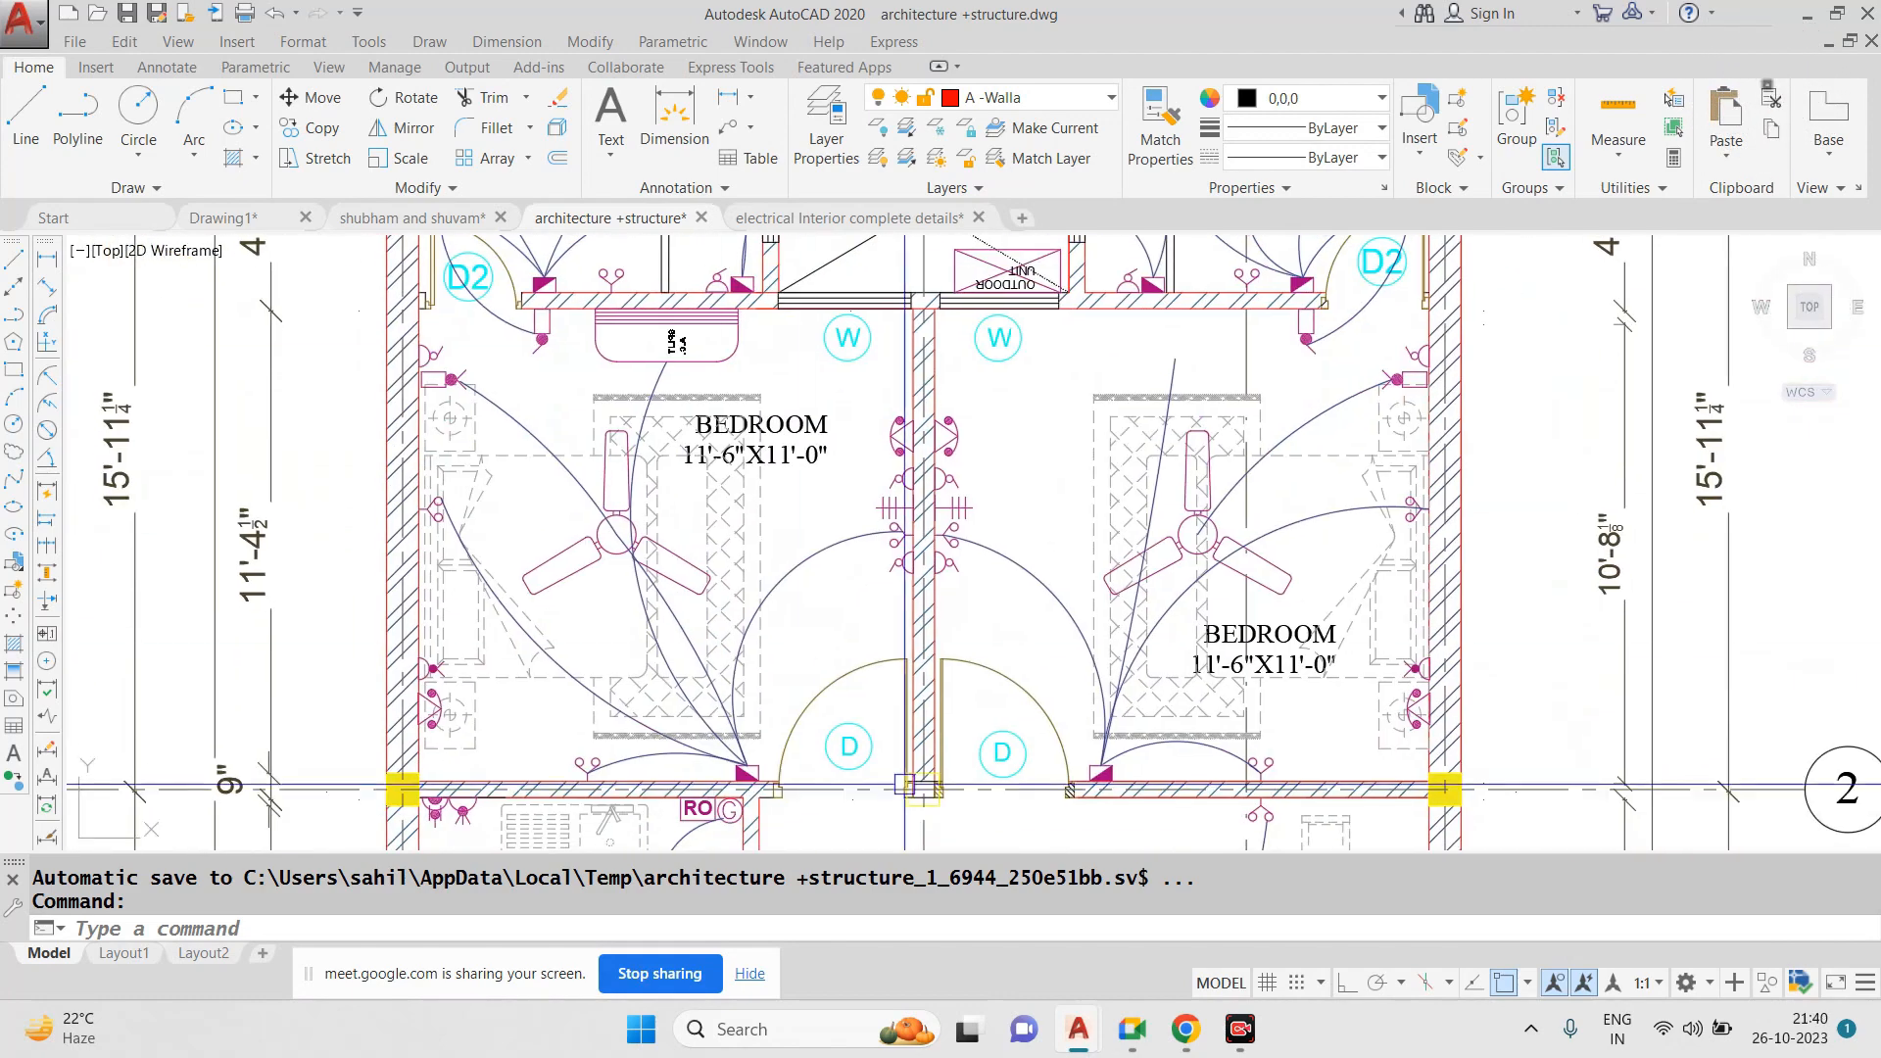
Switch to the Chrome window with the 3d kitchen results and search Google Images for "3d elevations"
mouse_move(1182, 1037)
left_click(1089, 896)
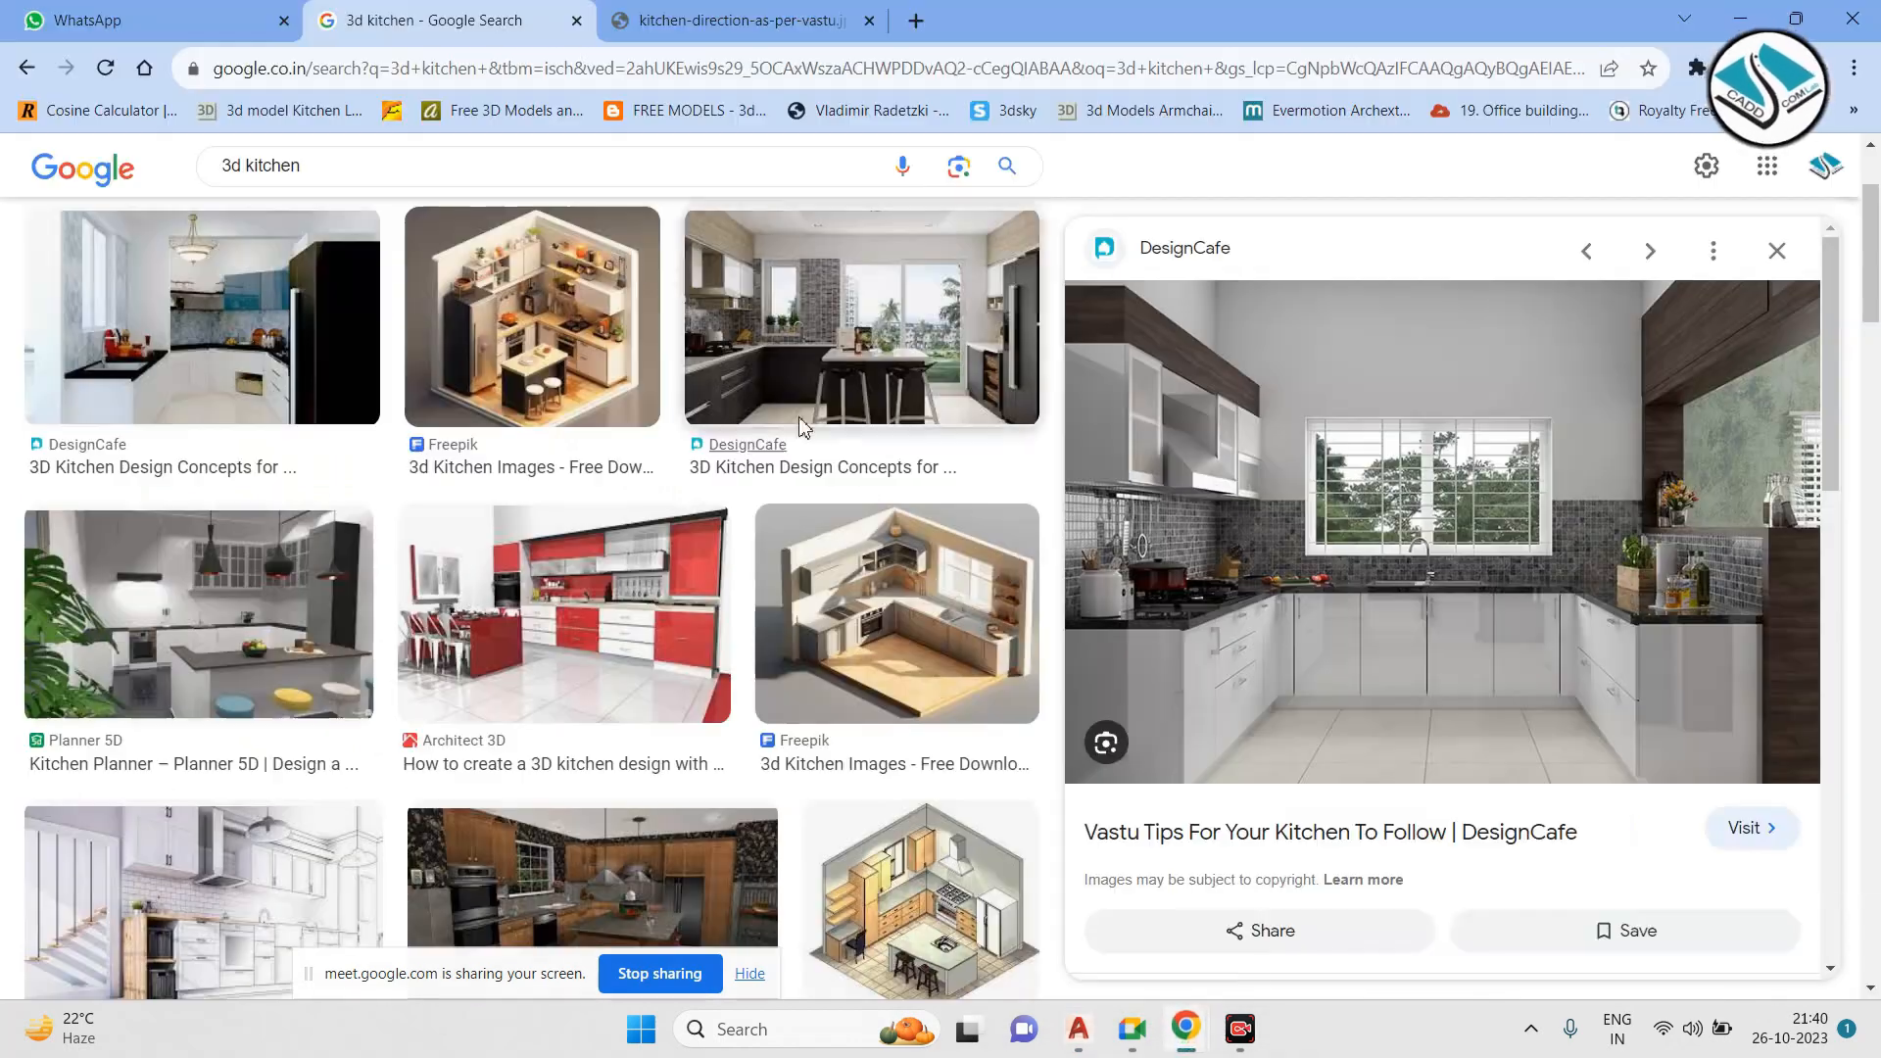
type("3d")
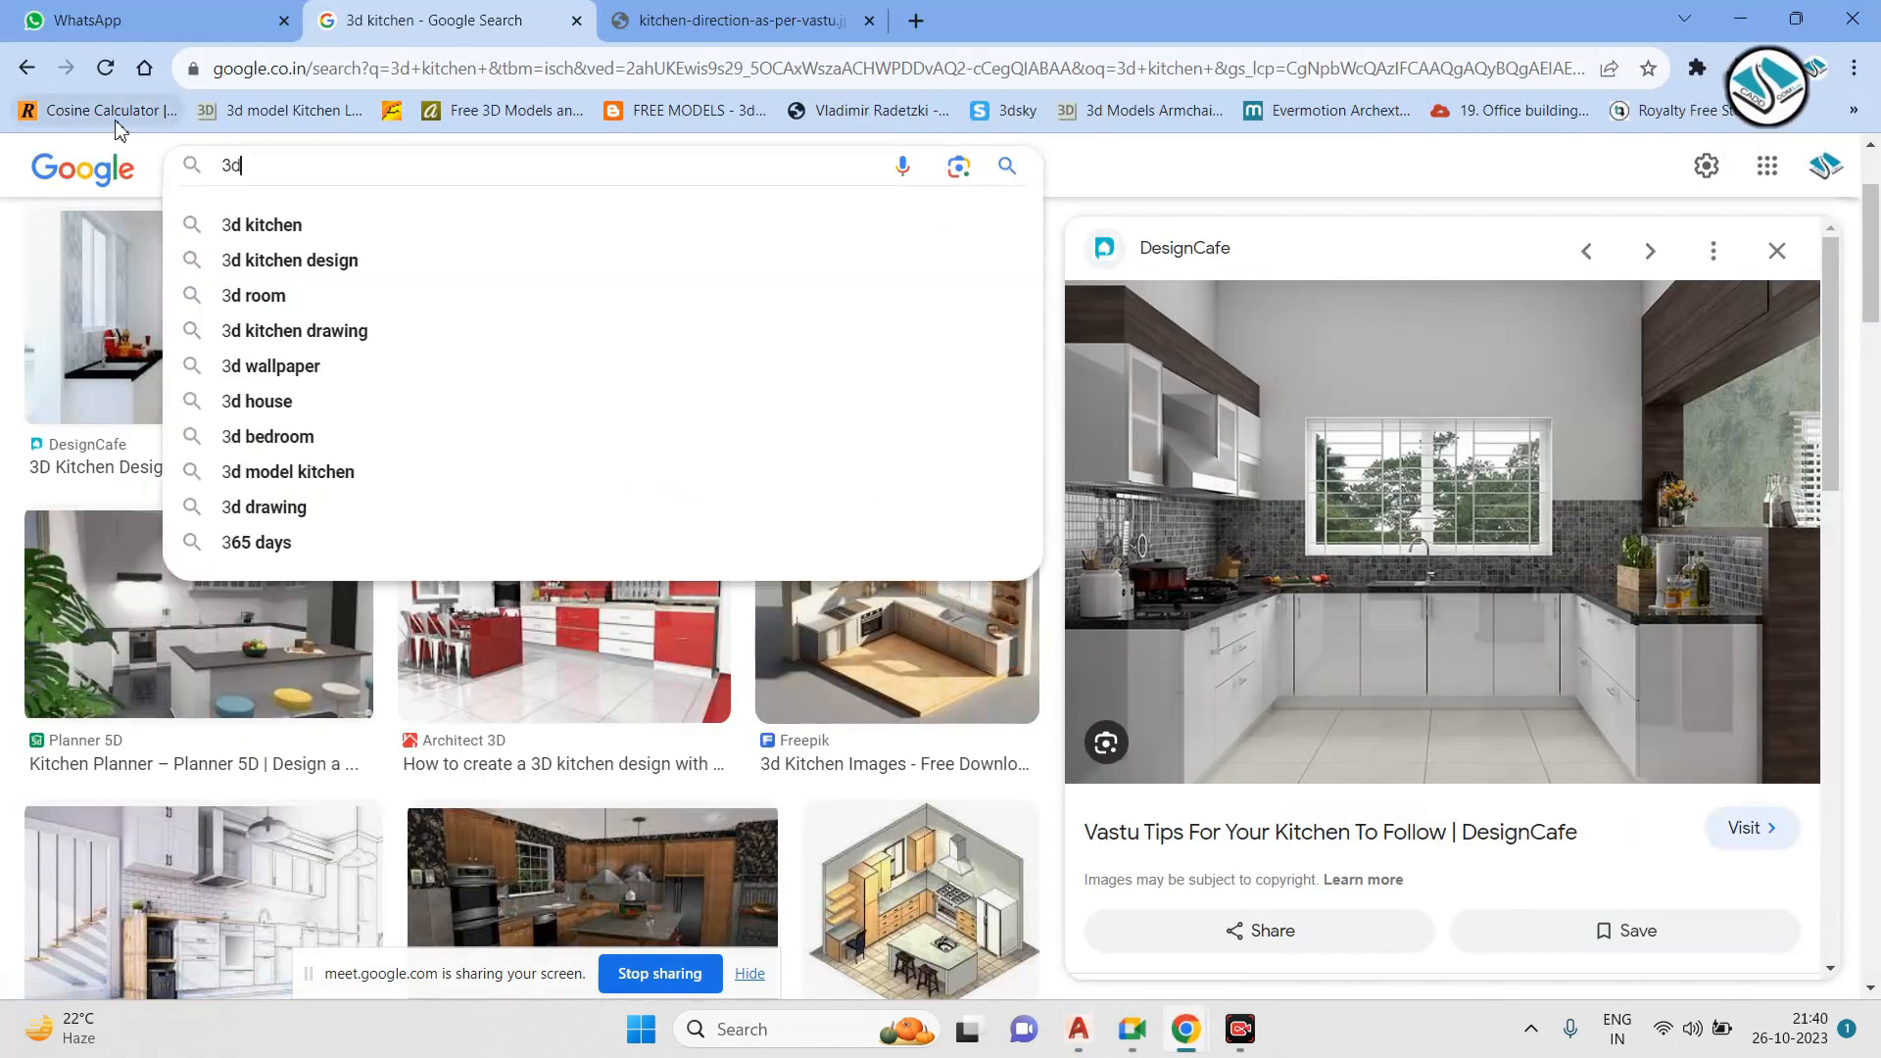
type(" elevations")
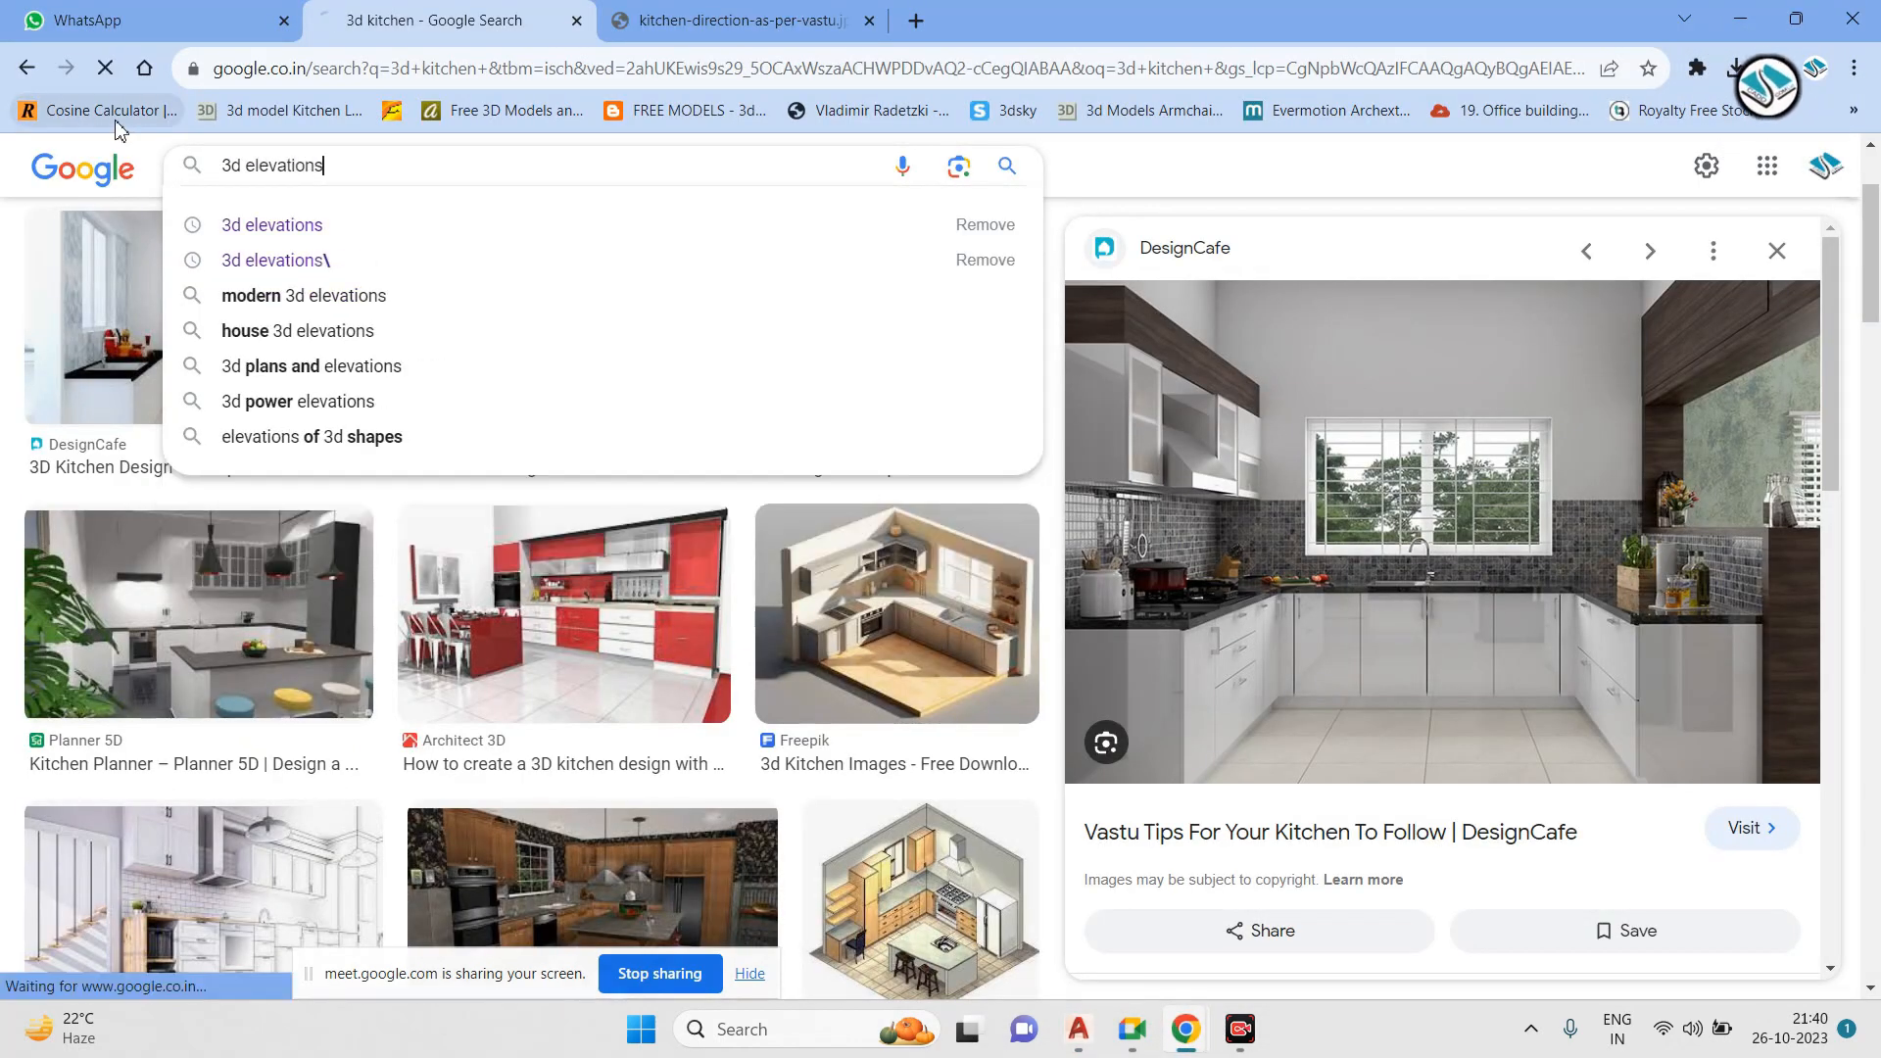
key("Return")
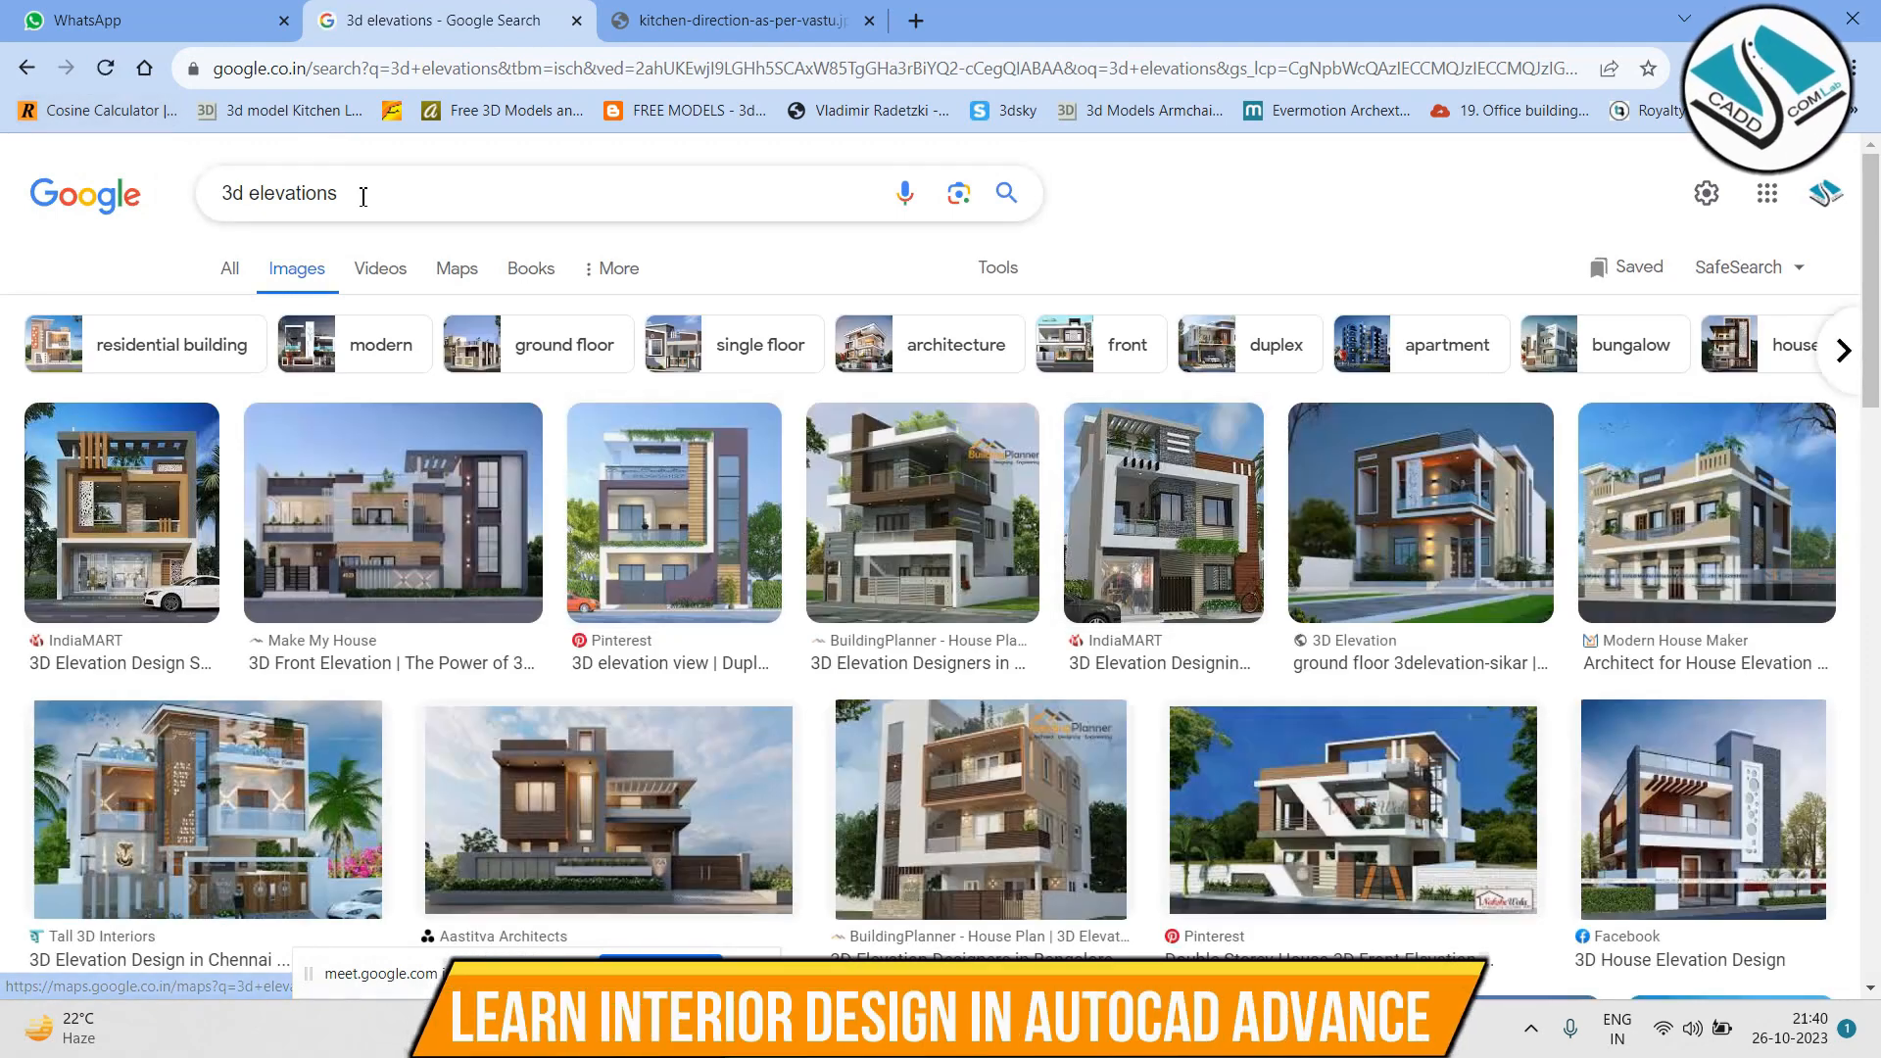
Search Google Images for "3d ebedroom" and browse the results for a bedroom interior reference
left_click_drag(338, 194, 278, 196)
key("BackSpace")
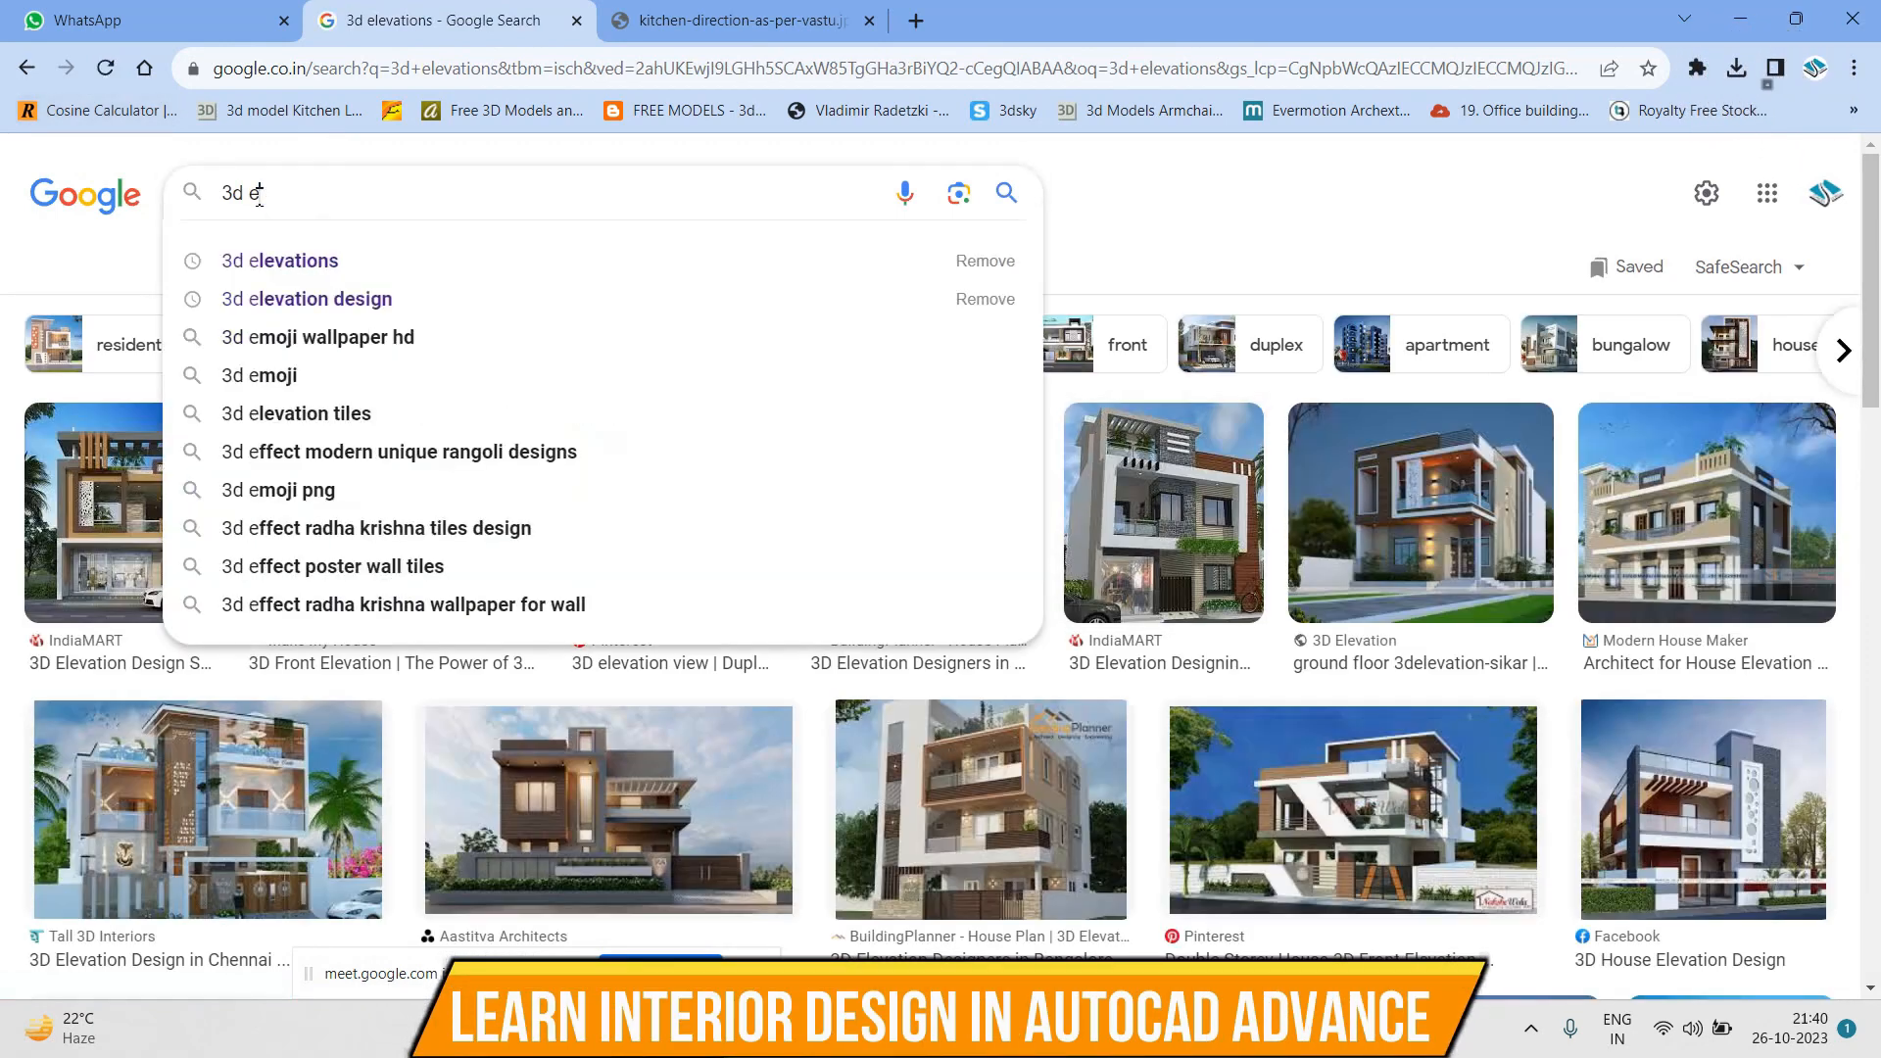
type("bedroom")
key("Return")
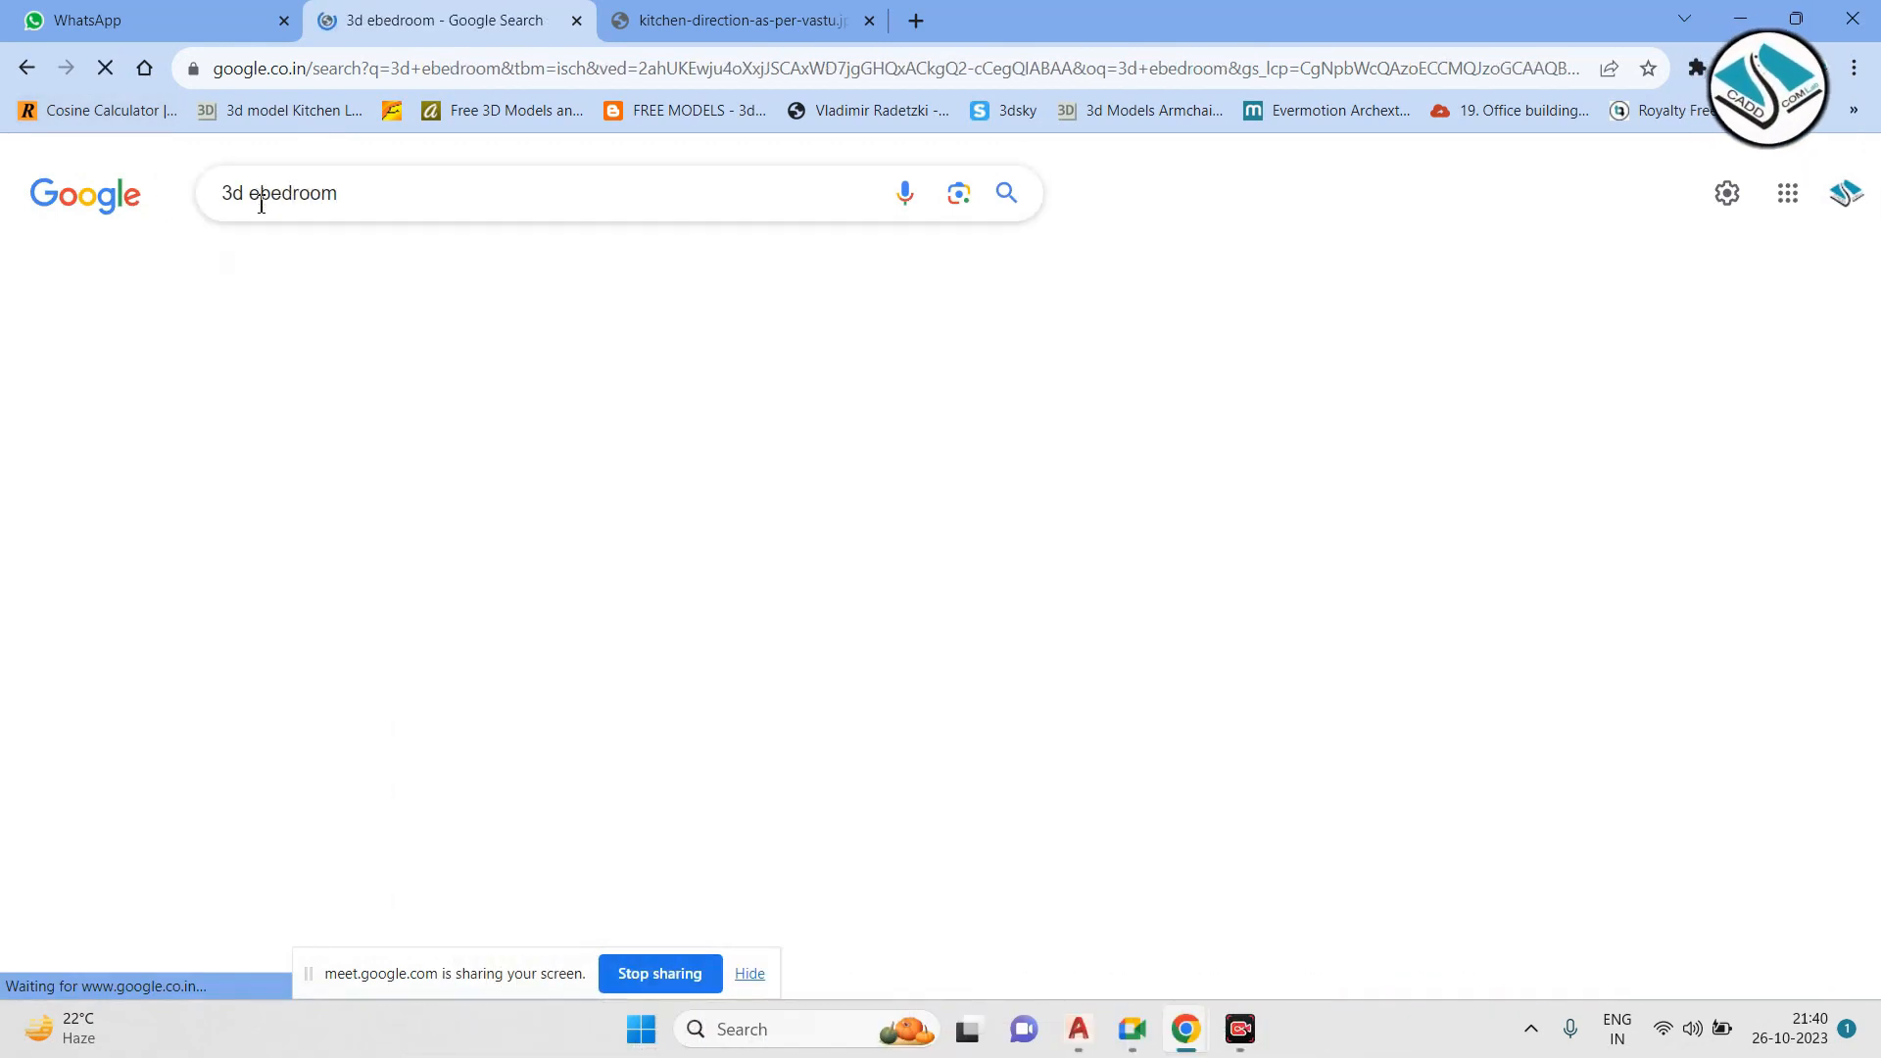
scroll(1090, 586, "down", 5)
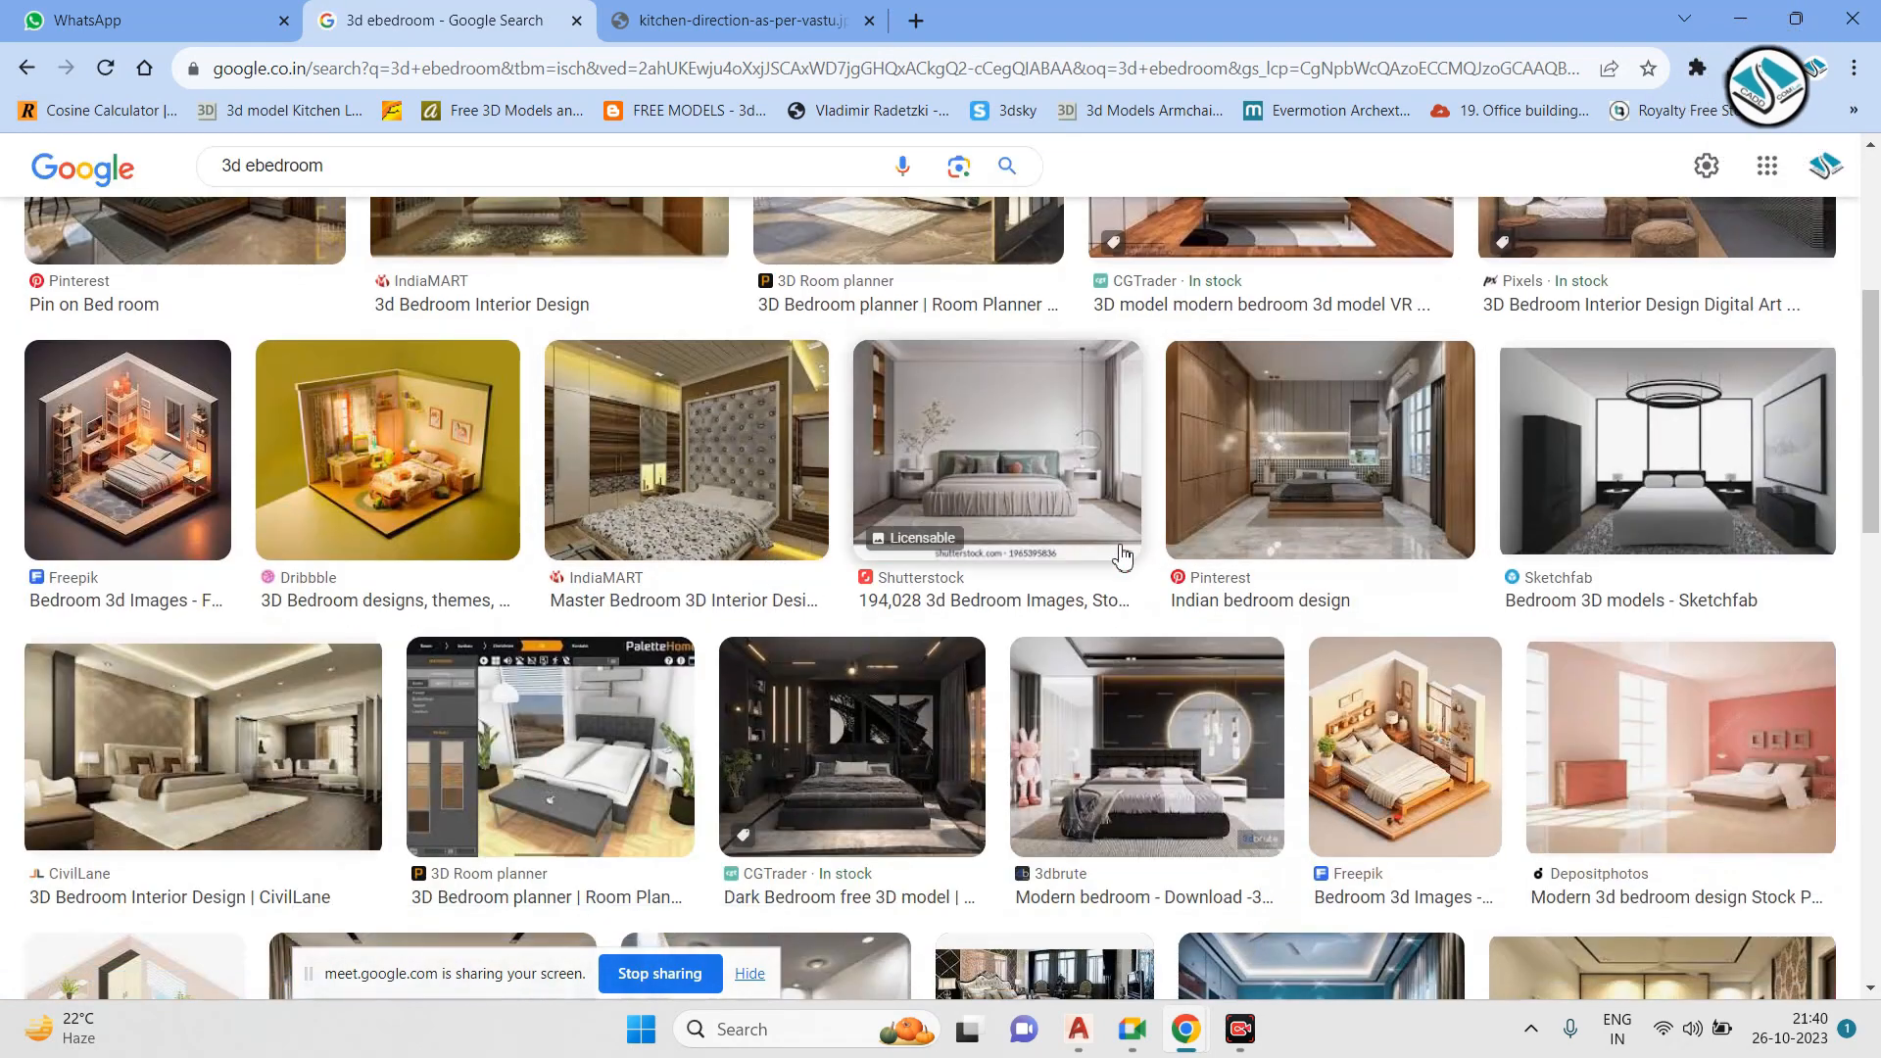
scroll(1121, 558, "down", 3)
scroll(1769, 632, "down", 2)
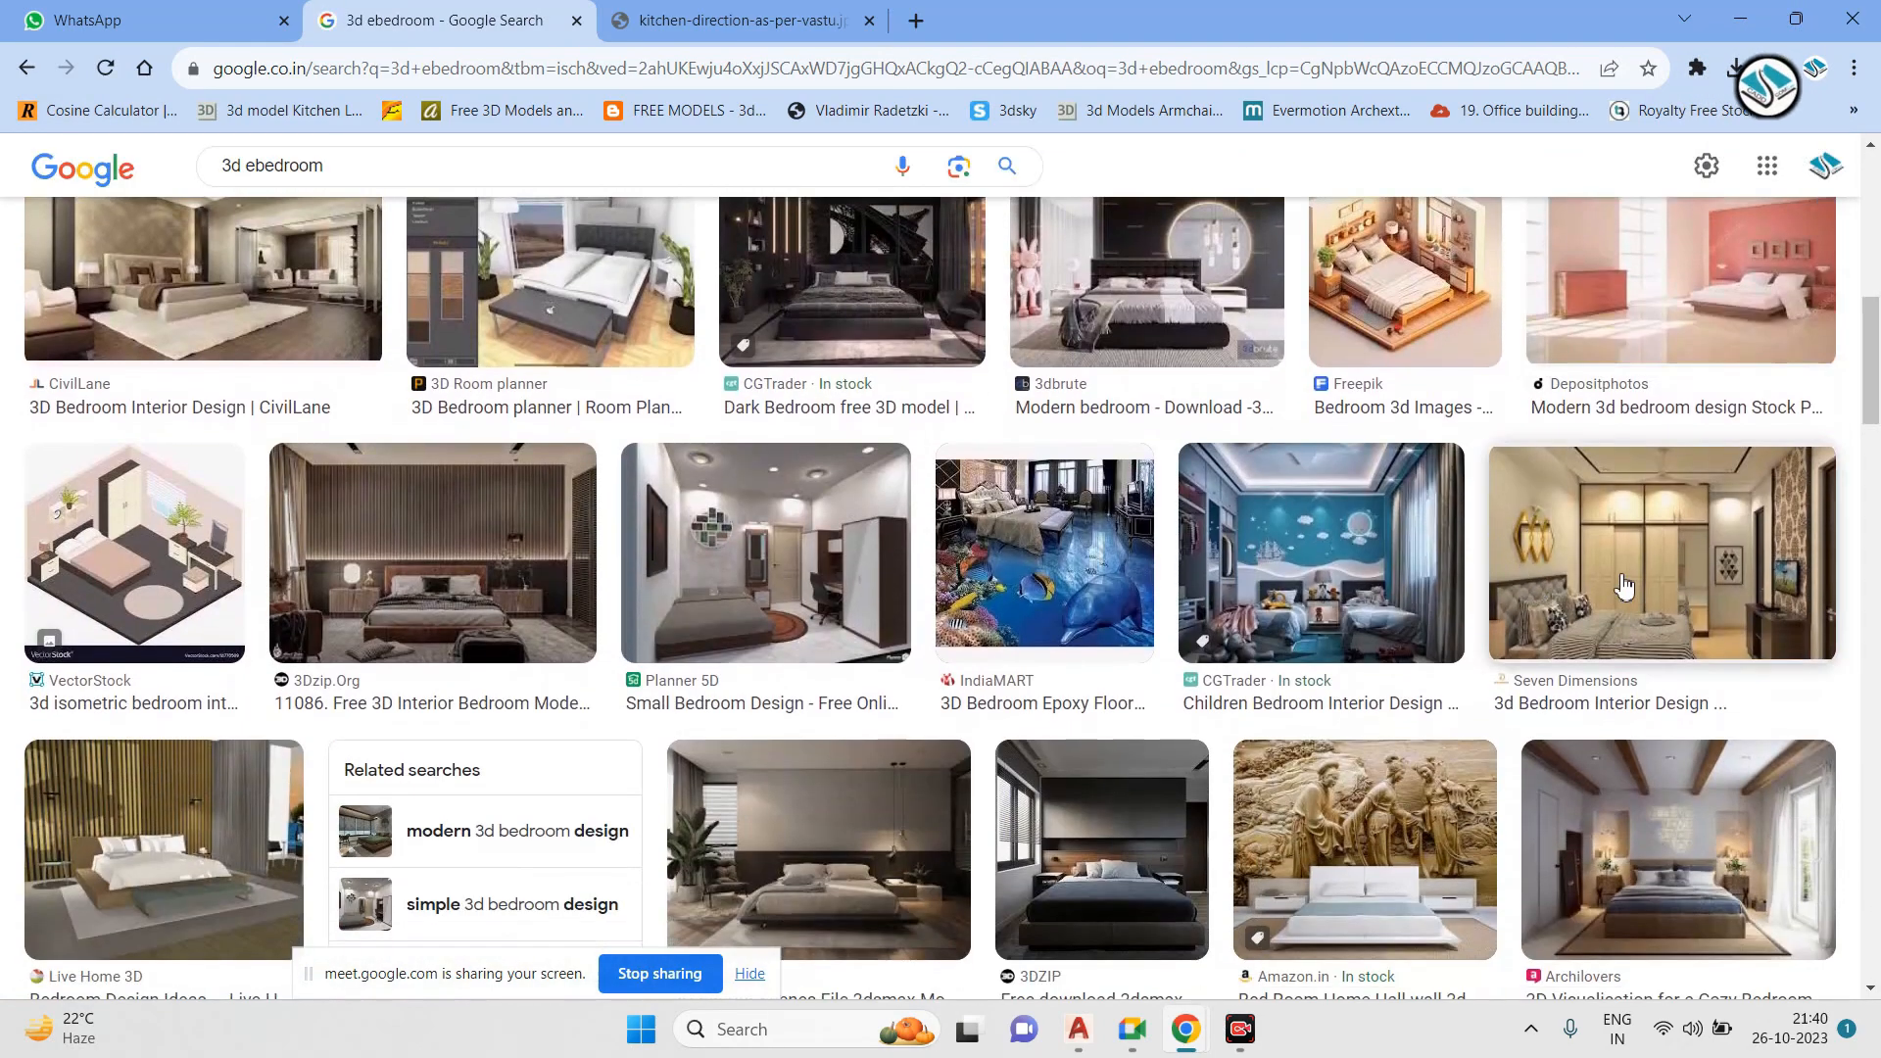
scroll(675, 431, "down", 1)
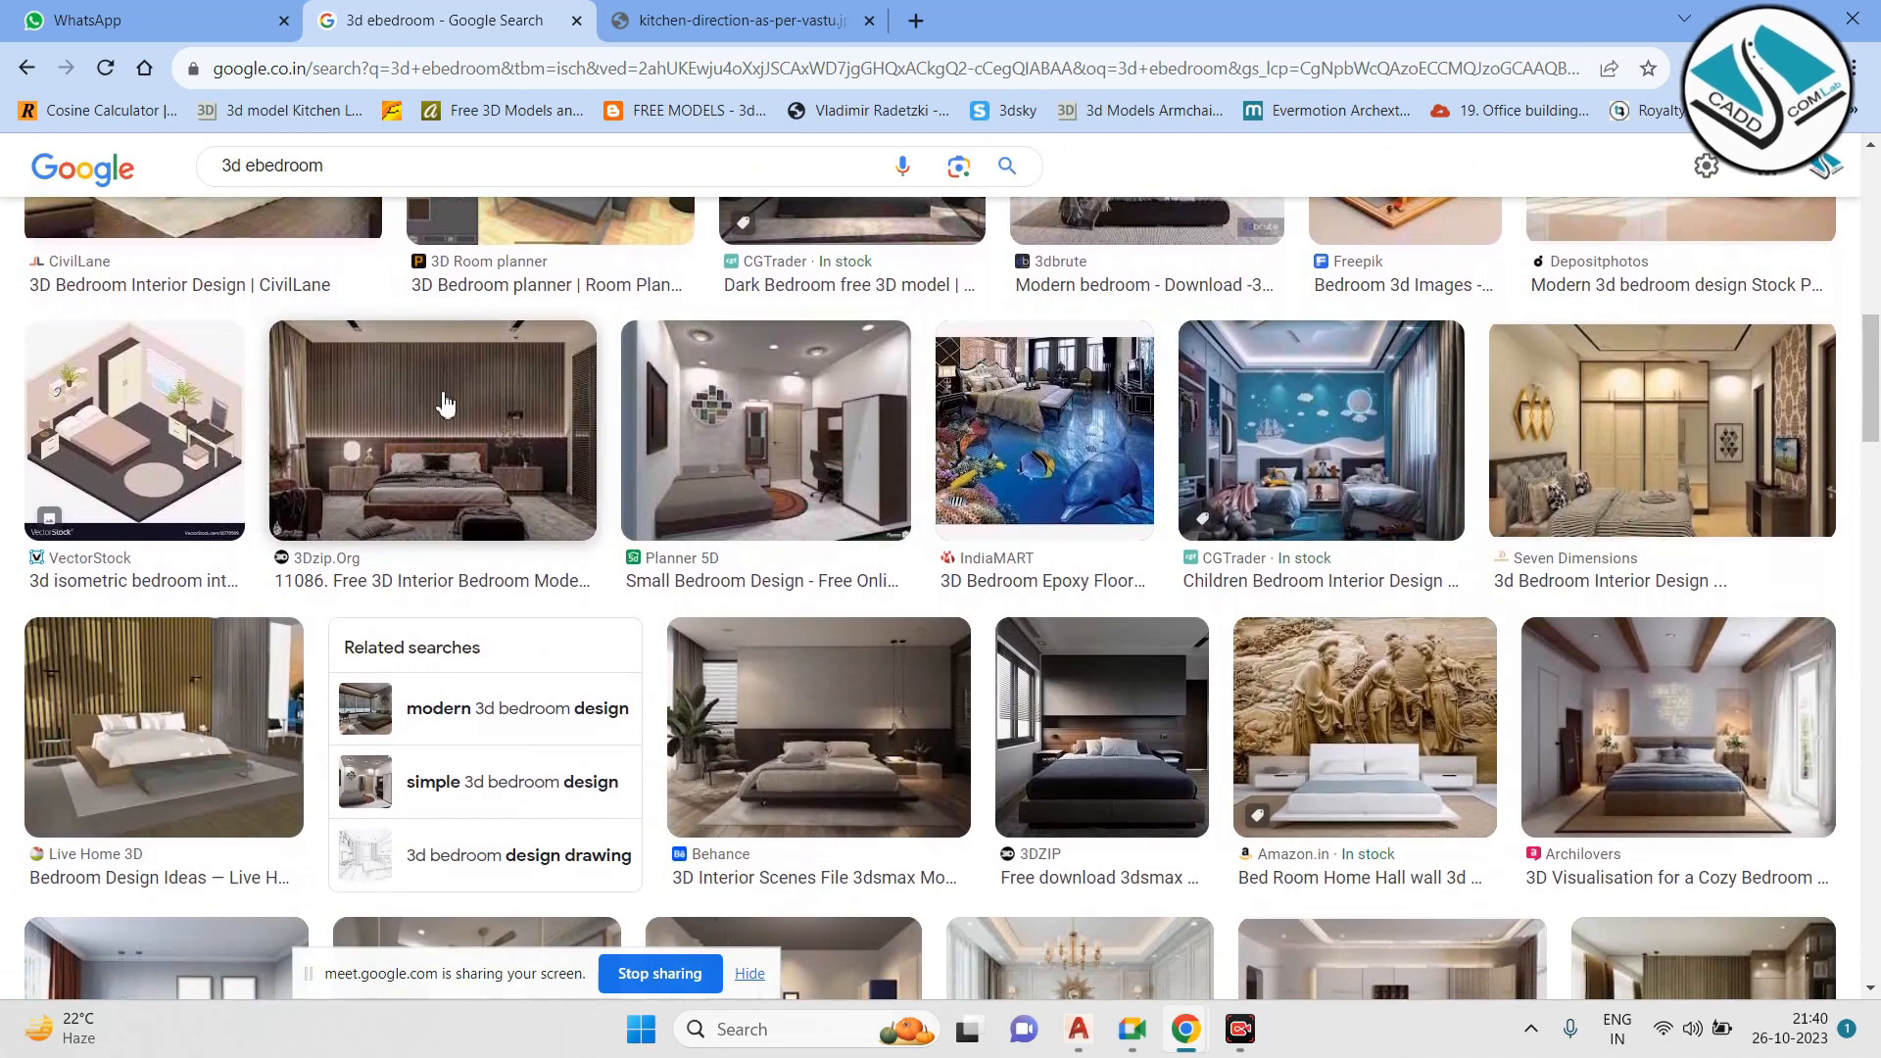
scroll(477, 406, "down", 3)
scroll(477, 407, "down", 2)
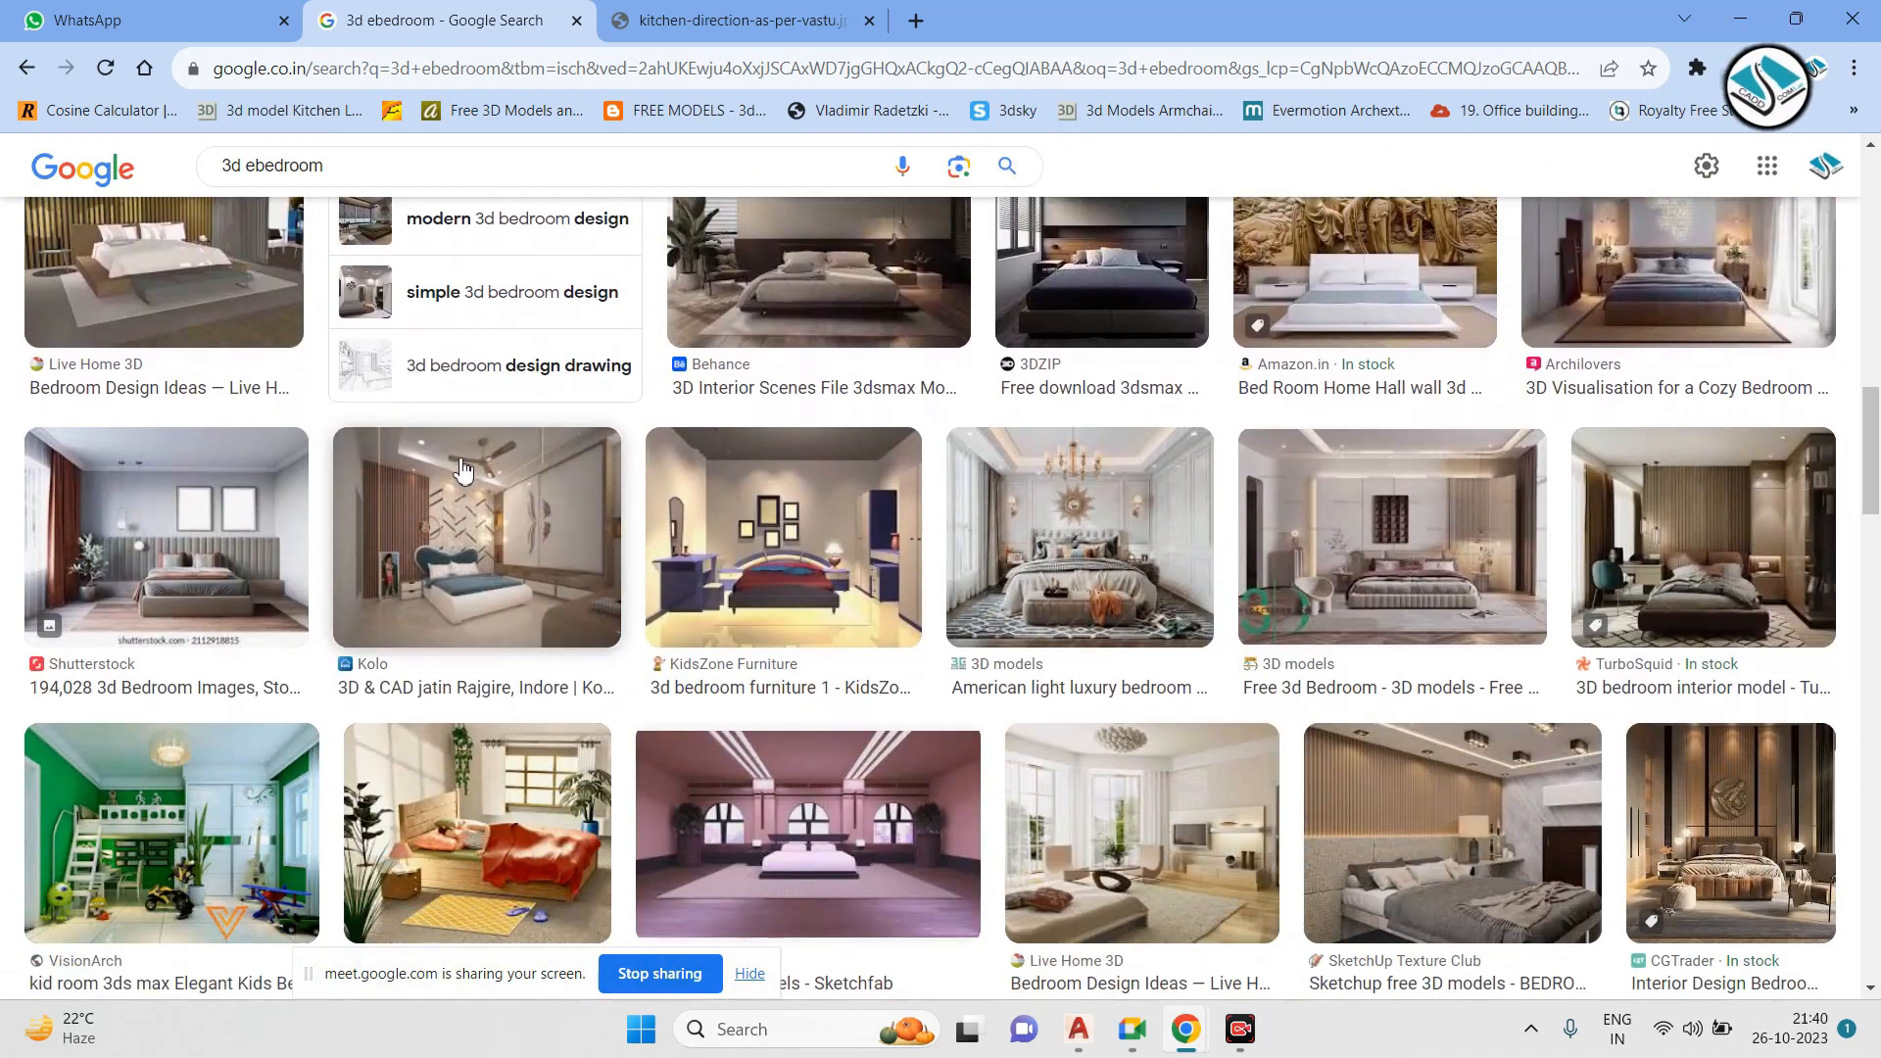
Preview the Shutterstock bedroom image and follow its related images to the Pinterest bedroom with slatted wall panelling and pendant lights
left_click(254, 539)
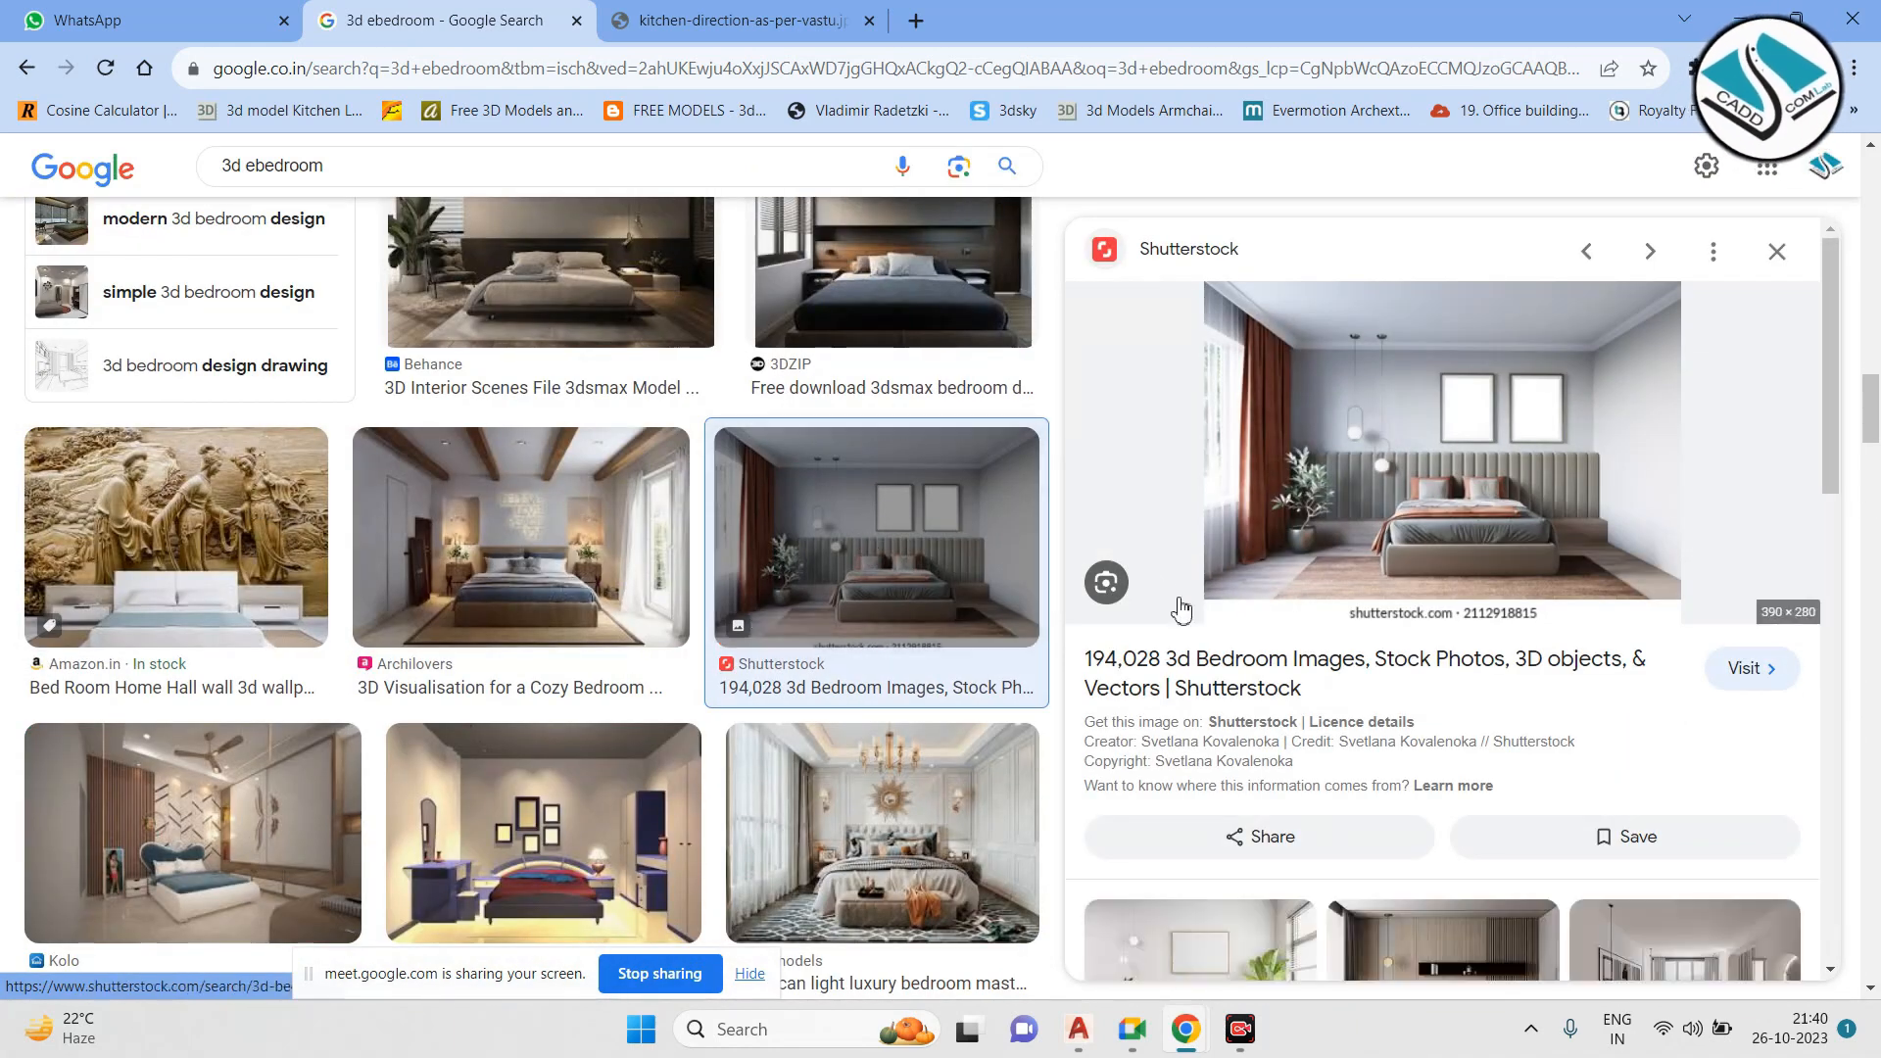
scroll(893, 548, "down", 2)
scroll(1550, 856, "down", 3)
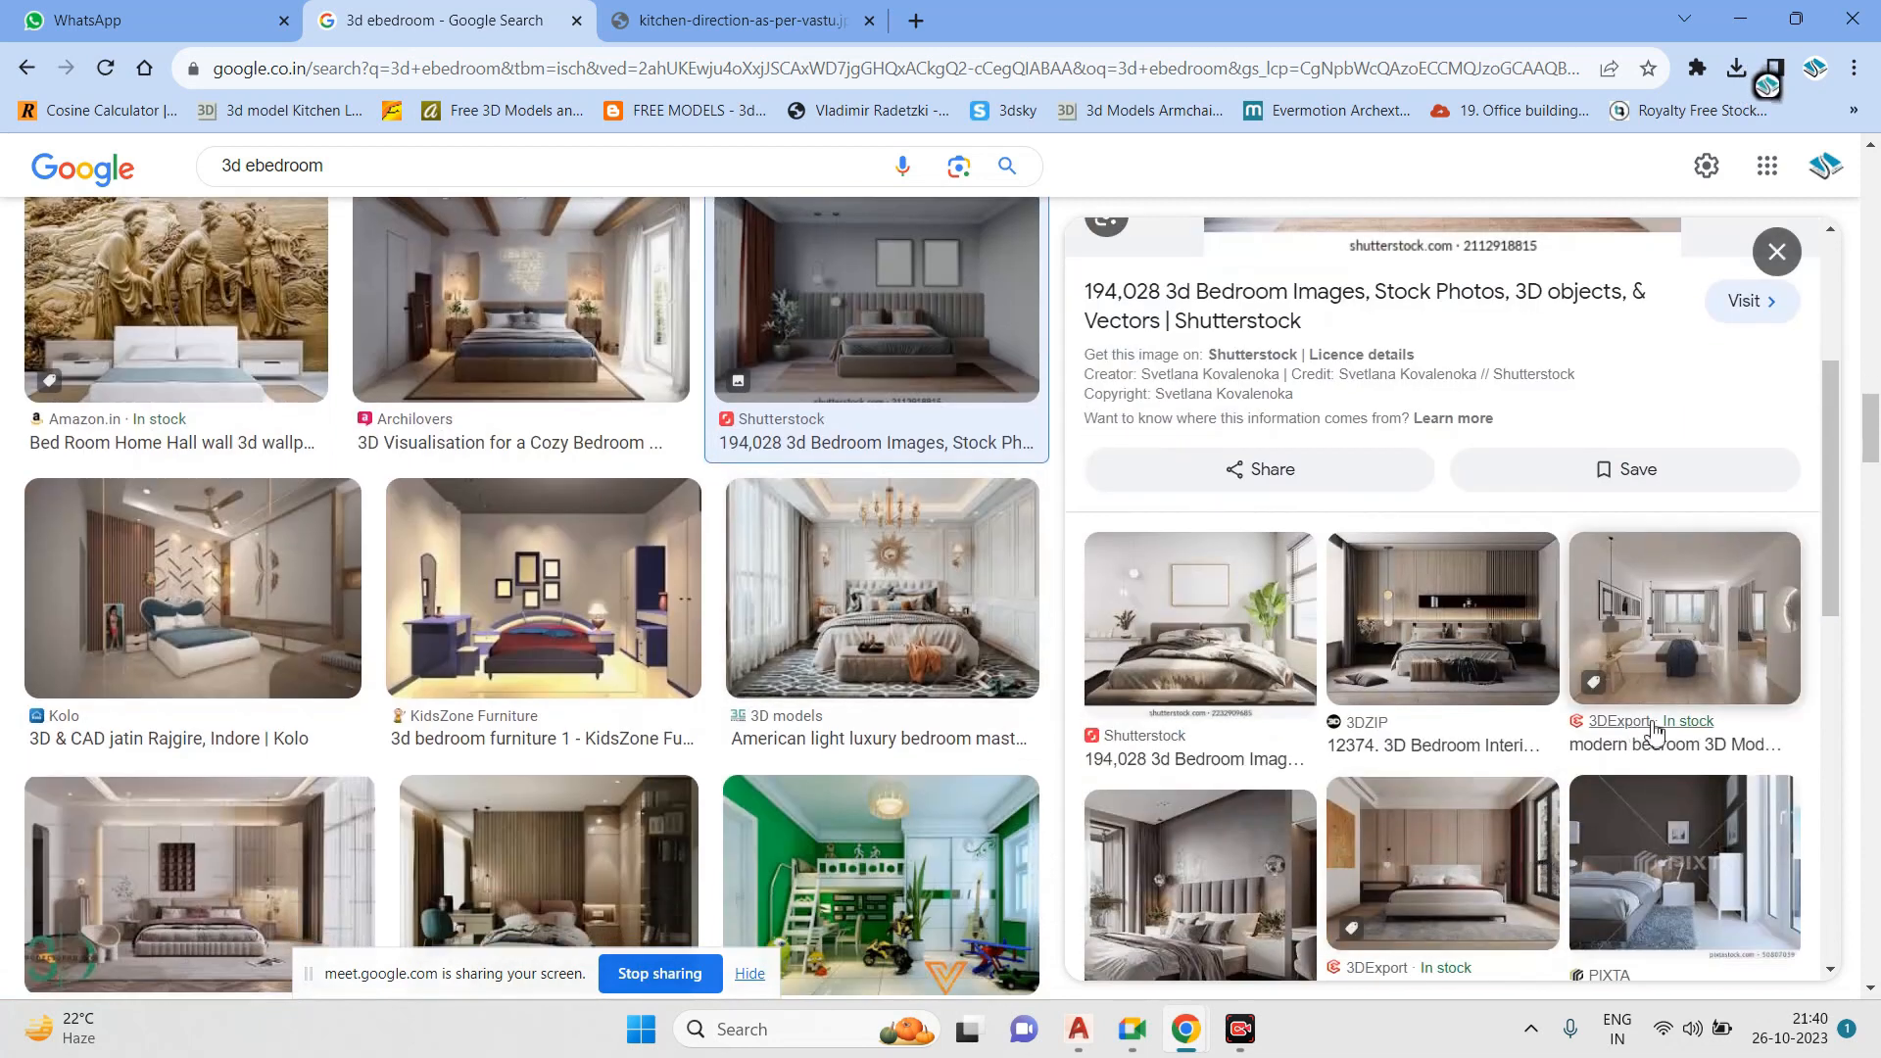
scroll(1572, 715, "down", 2)
left_click(1251, 670)
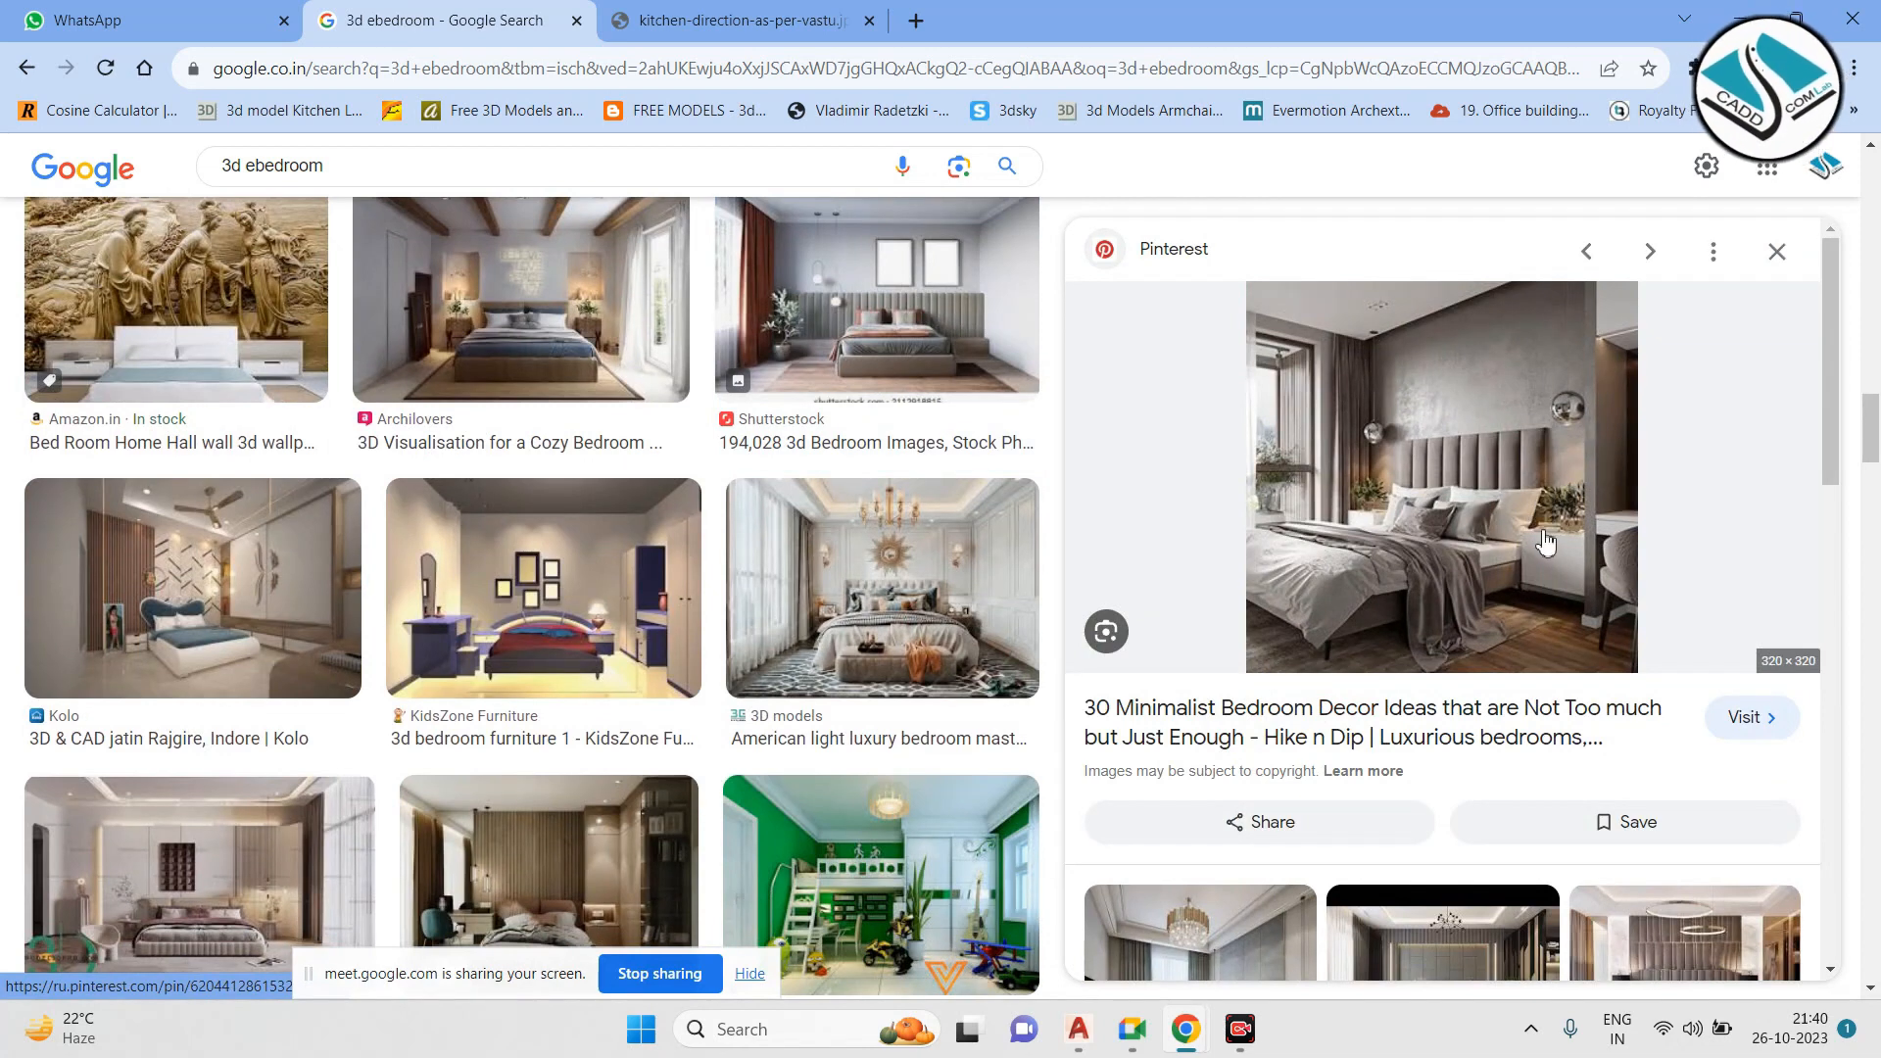
scroll(1528, 558, "down", 3)
scroll(1357, 651, "down", 3)
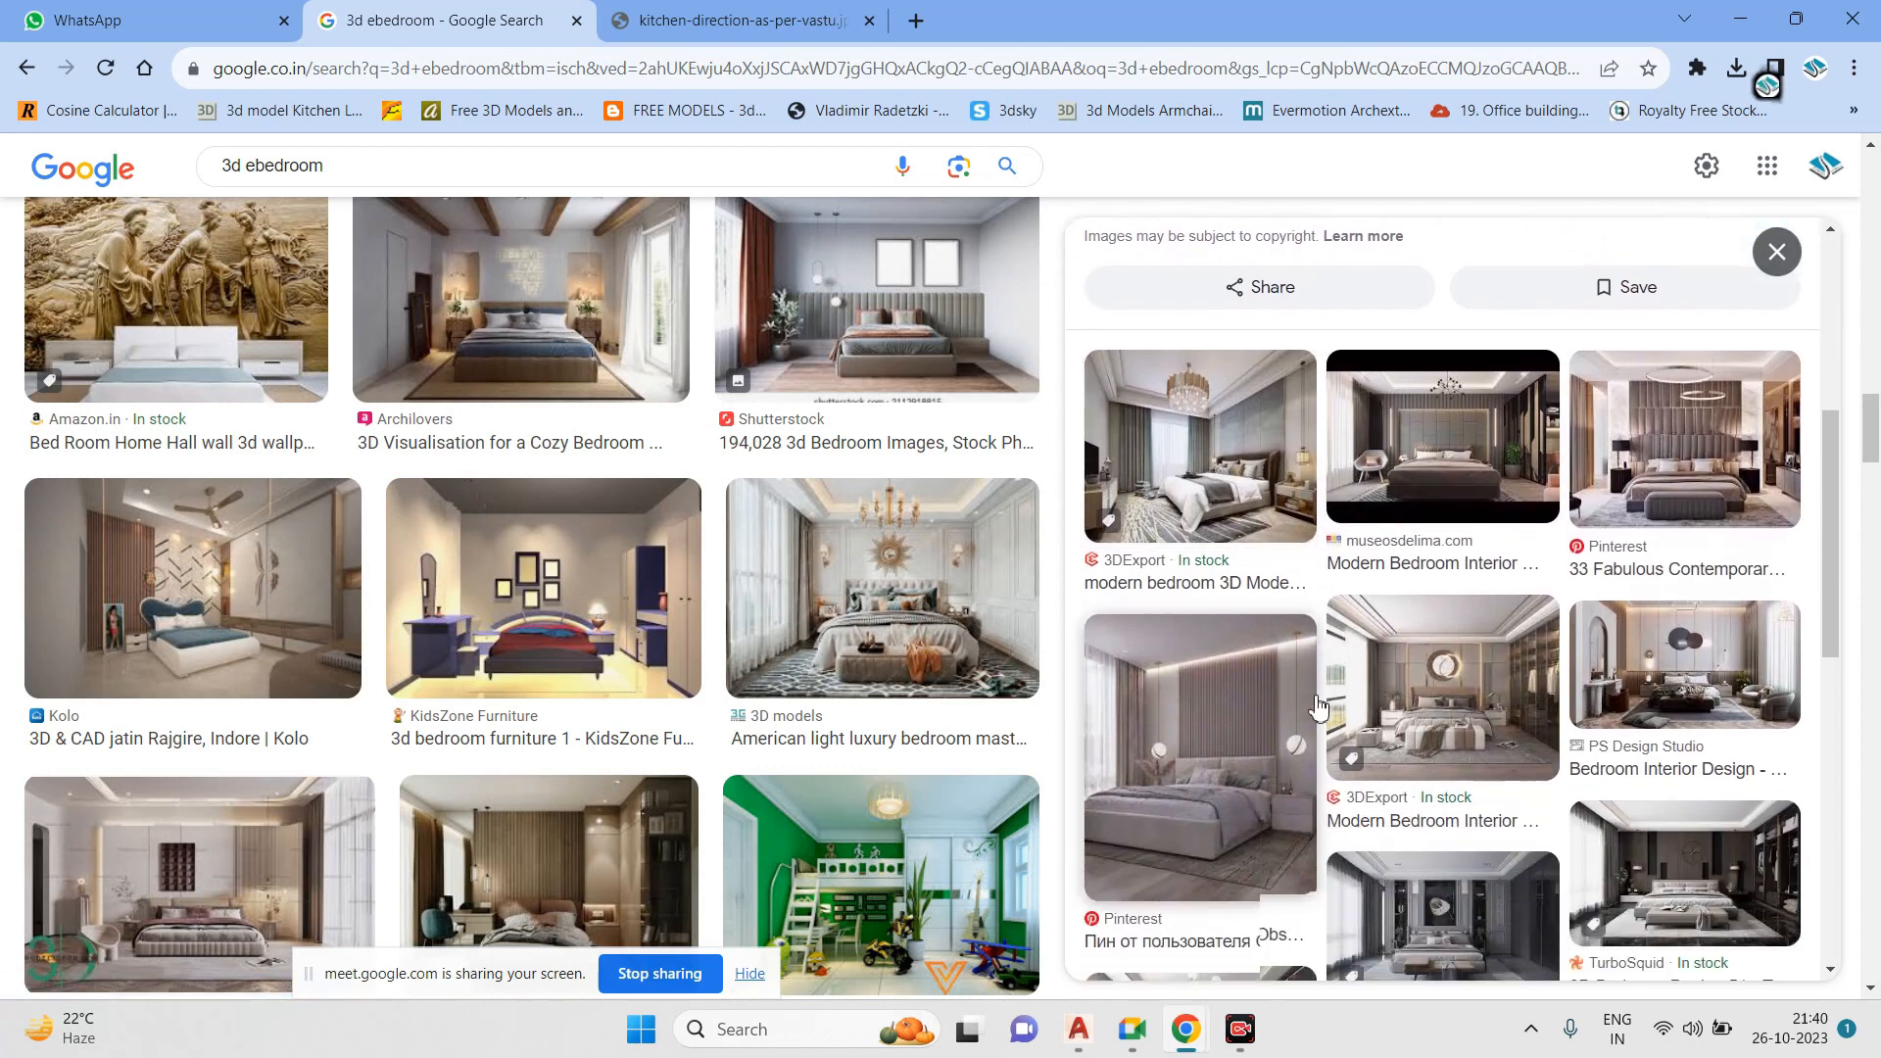
left_click(1263, 710)
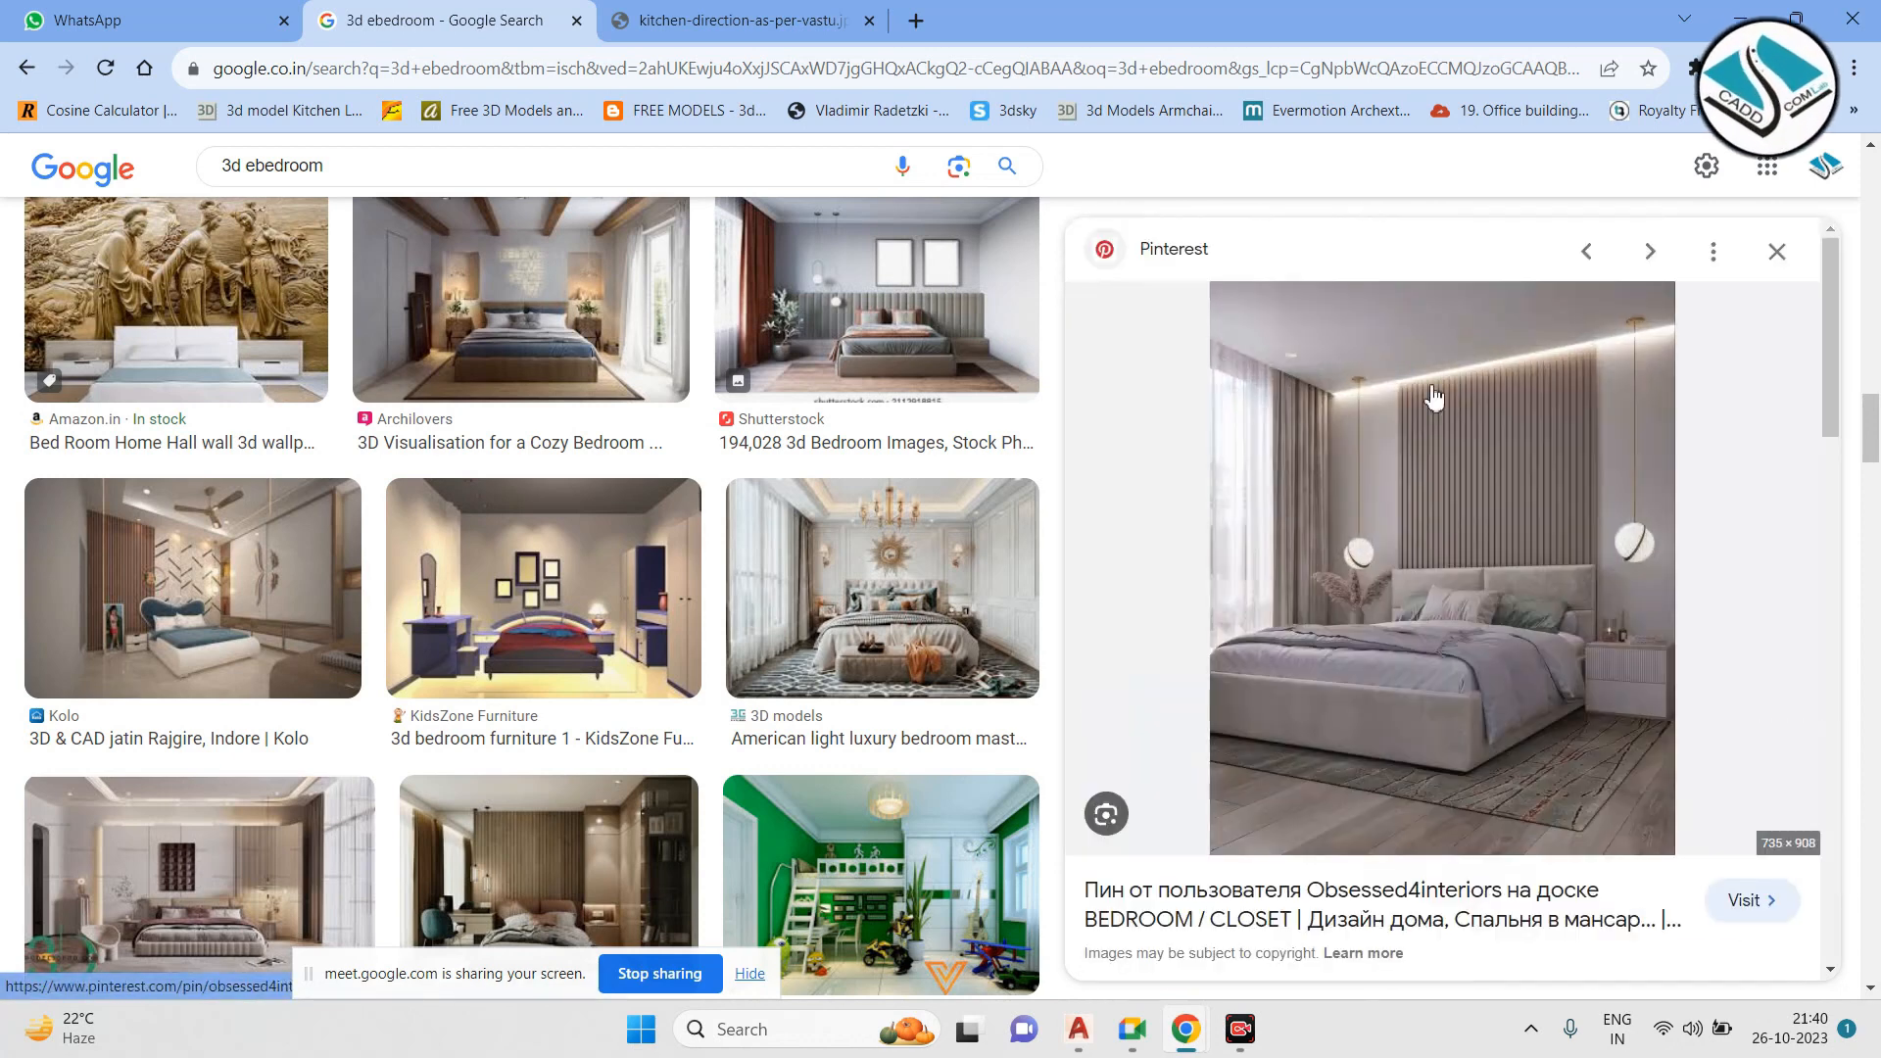
Open the slatted-wall bedroom image in its own tab and move the screen-sharing bar off the picture
right_click(1510, 405)
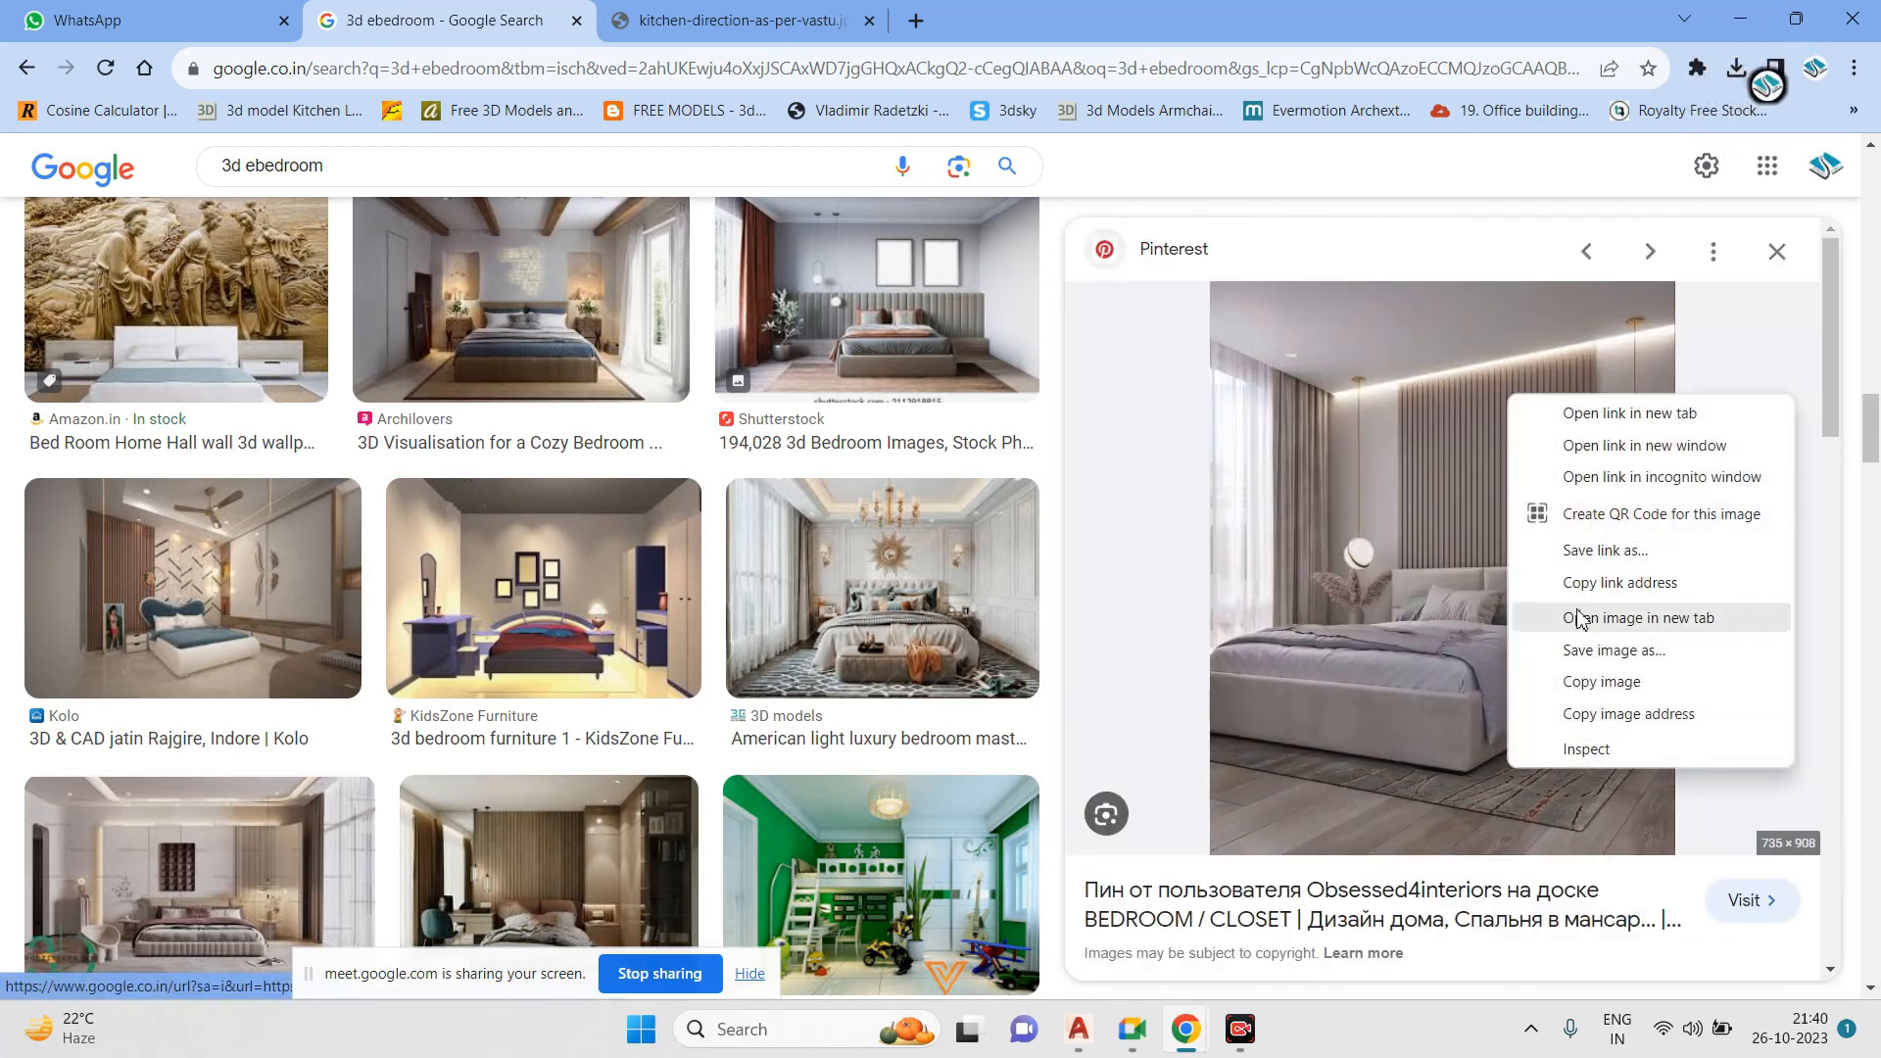
left_click(1578, 613)
left_click(1029, 20)
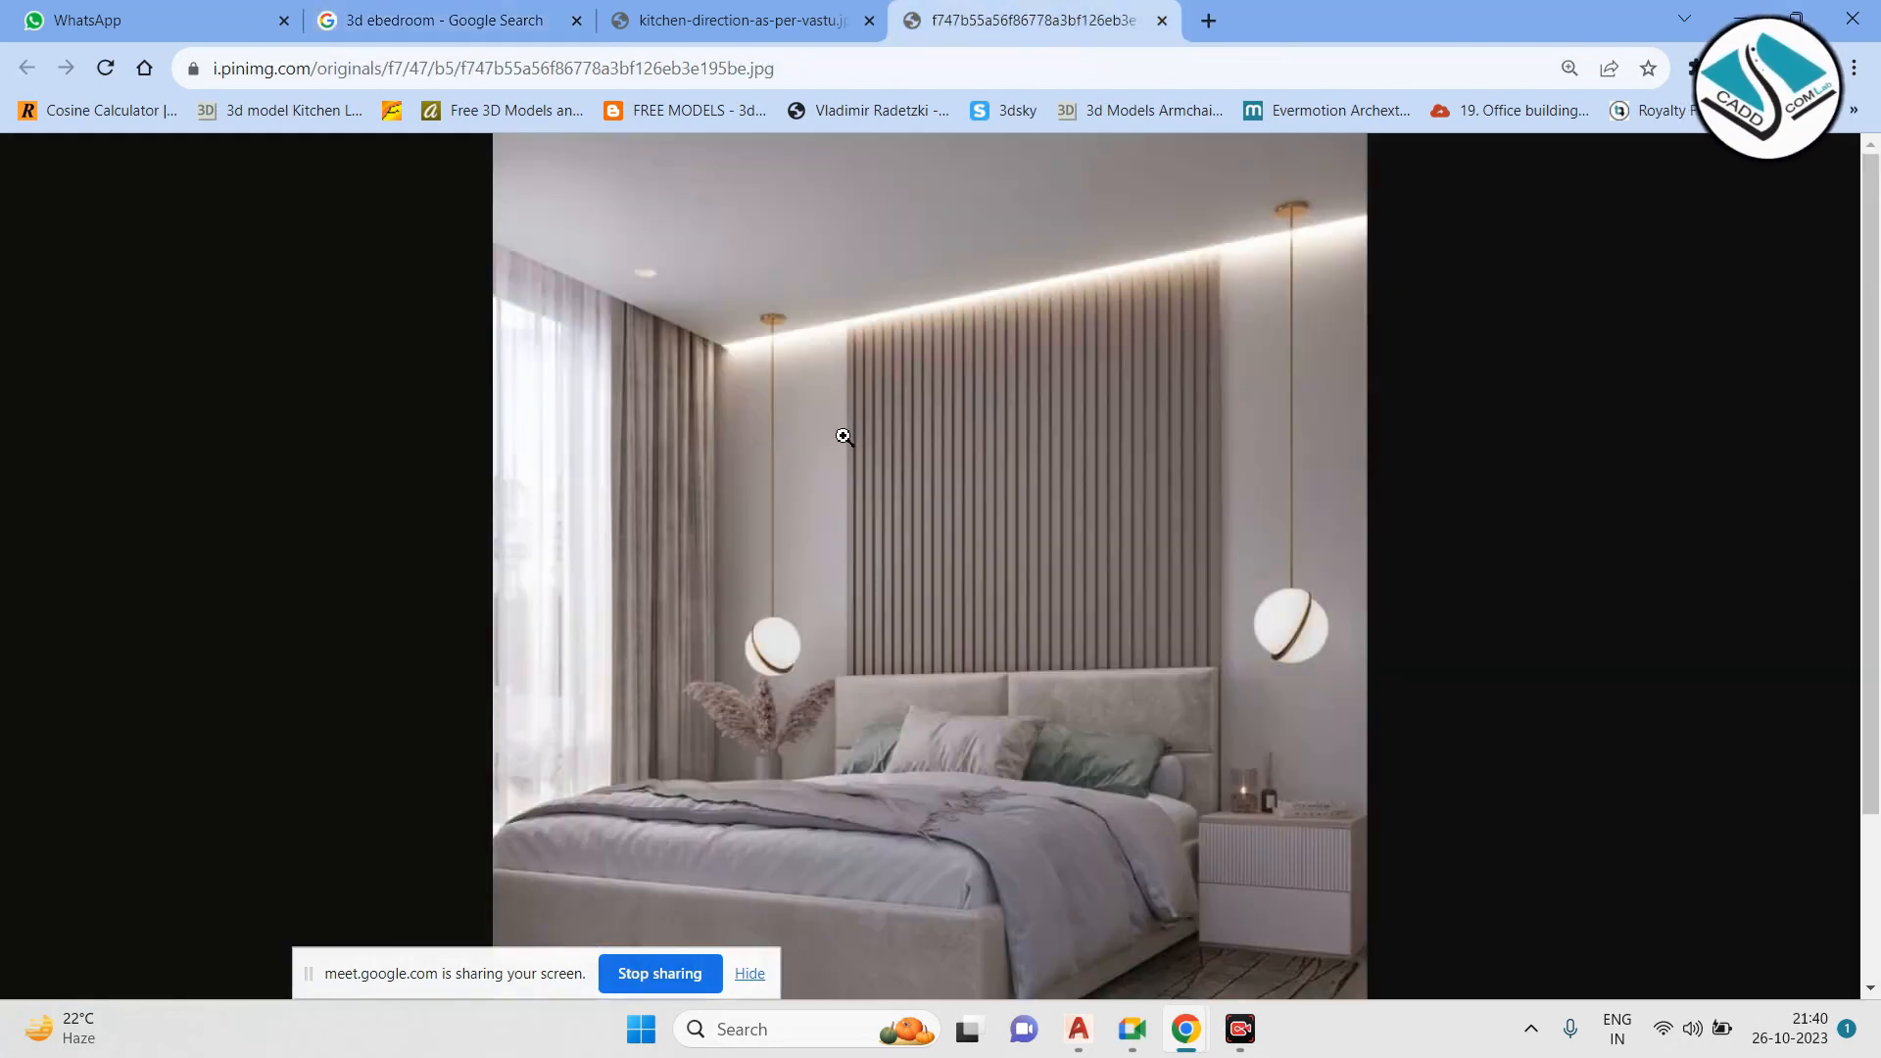
left_click_drag(487, 979, 203, 978)
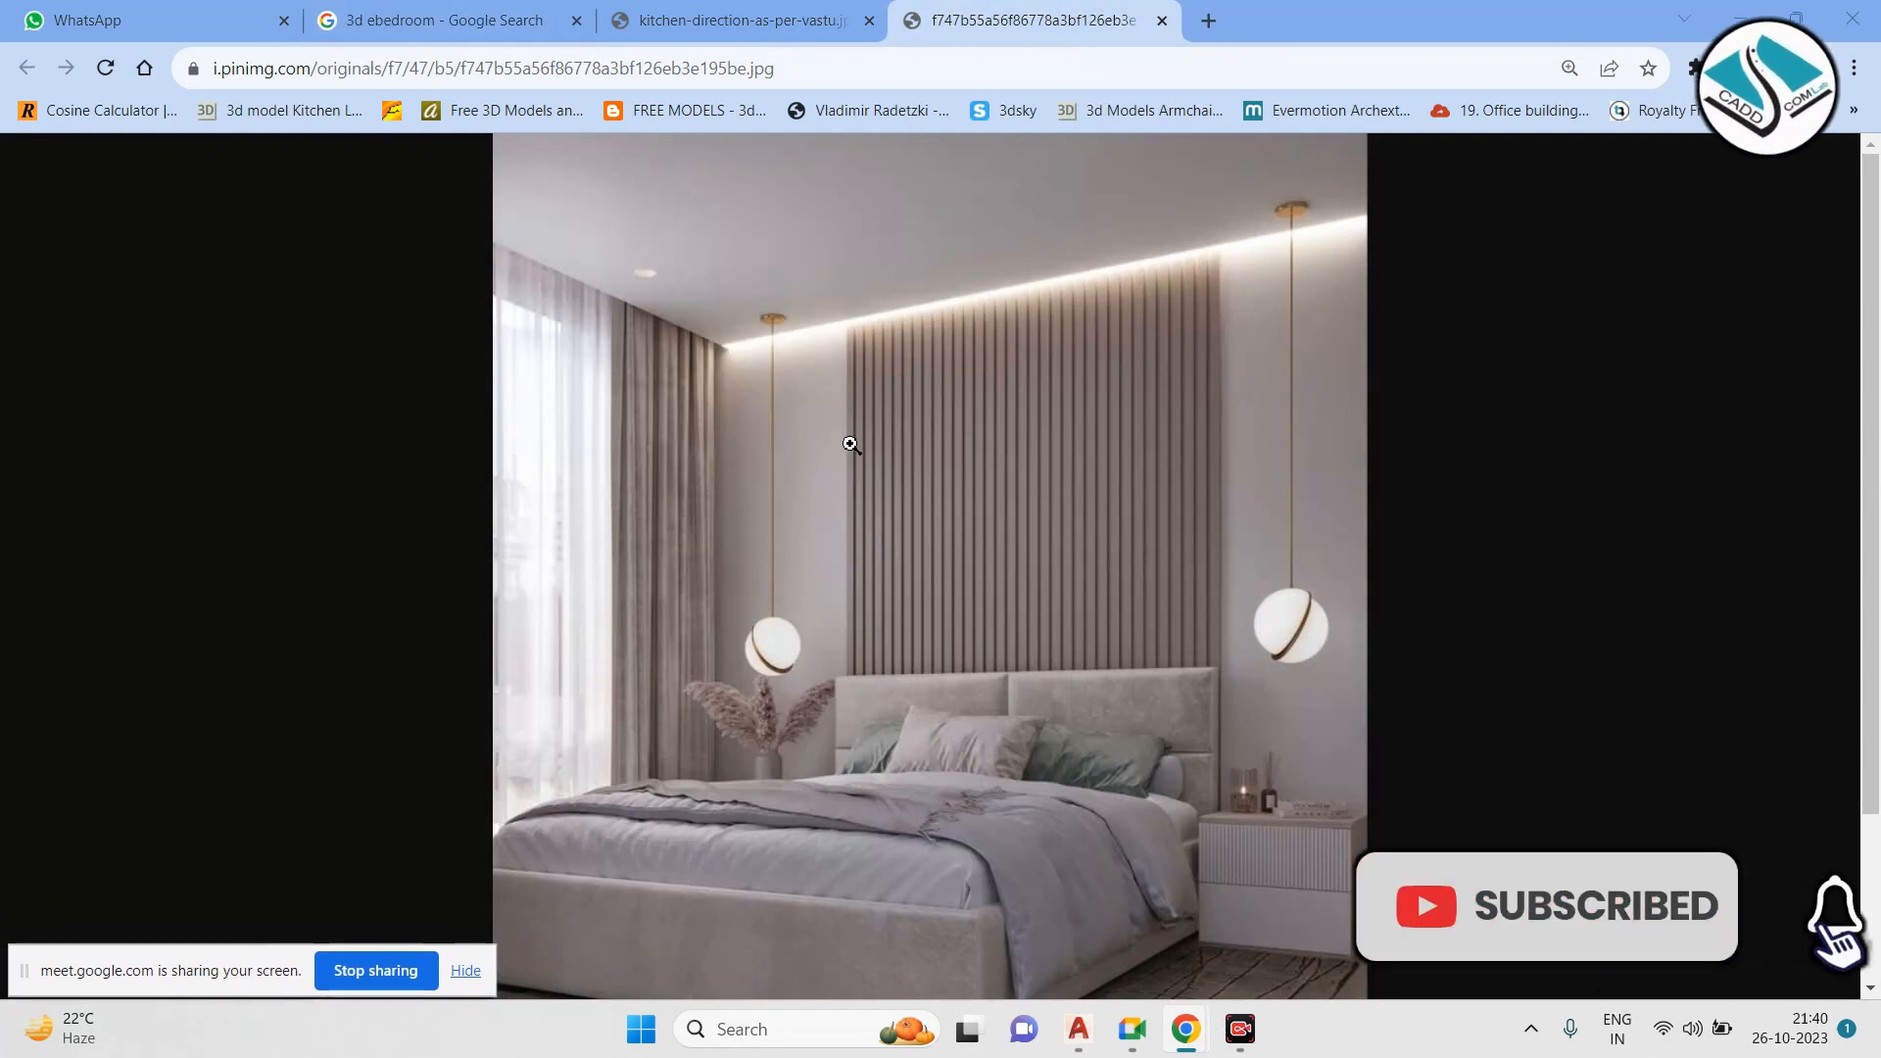
Outline the wall area above the bedside table twice and circle the whole bedroom in red, clearing each mark
scroll(929, 506, "down", 1)
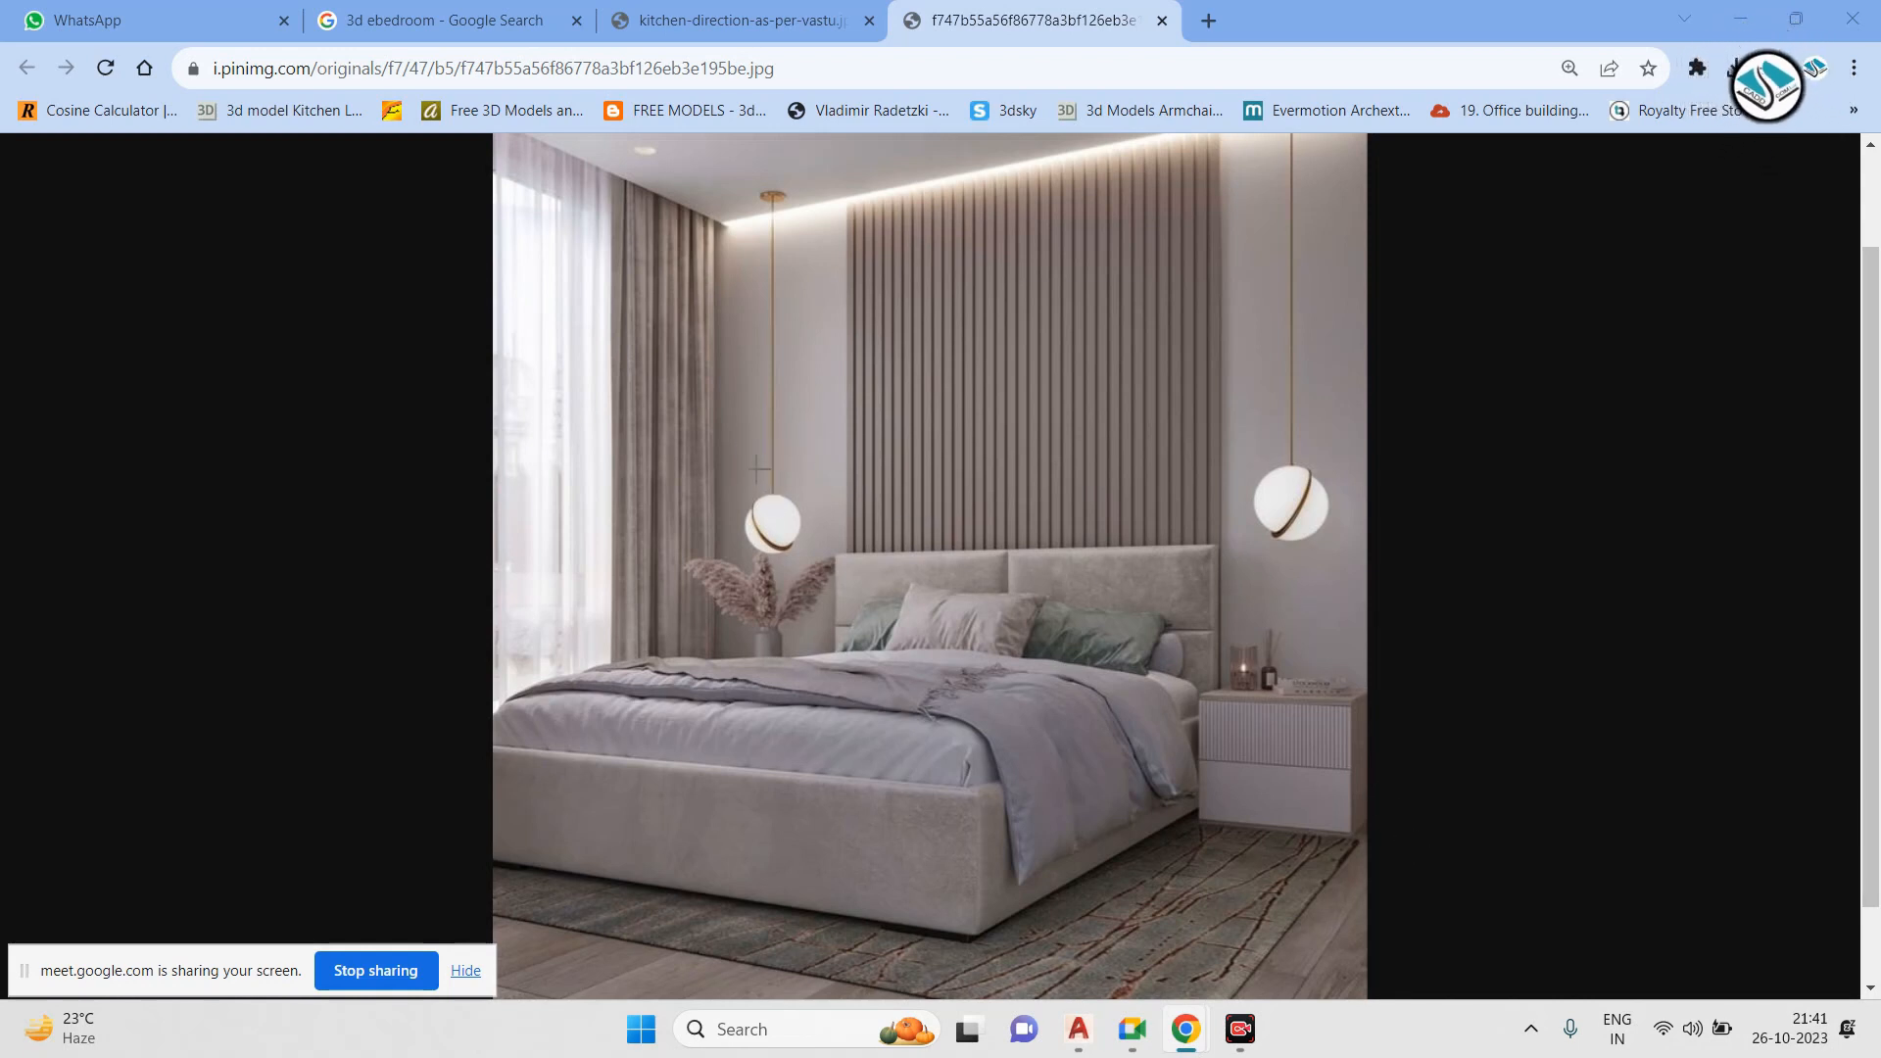
mouse_move(1238, 603)
left_mouse_down()
mouse_move(1273, 590)
mouse_move(1342, 627)
mouse_move(1273, 652)
mouse_move(1236, 593)
left_mouse_up()
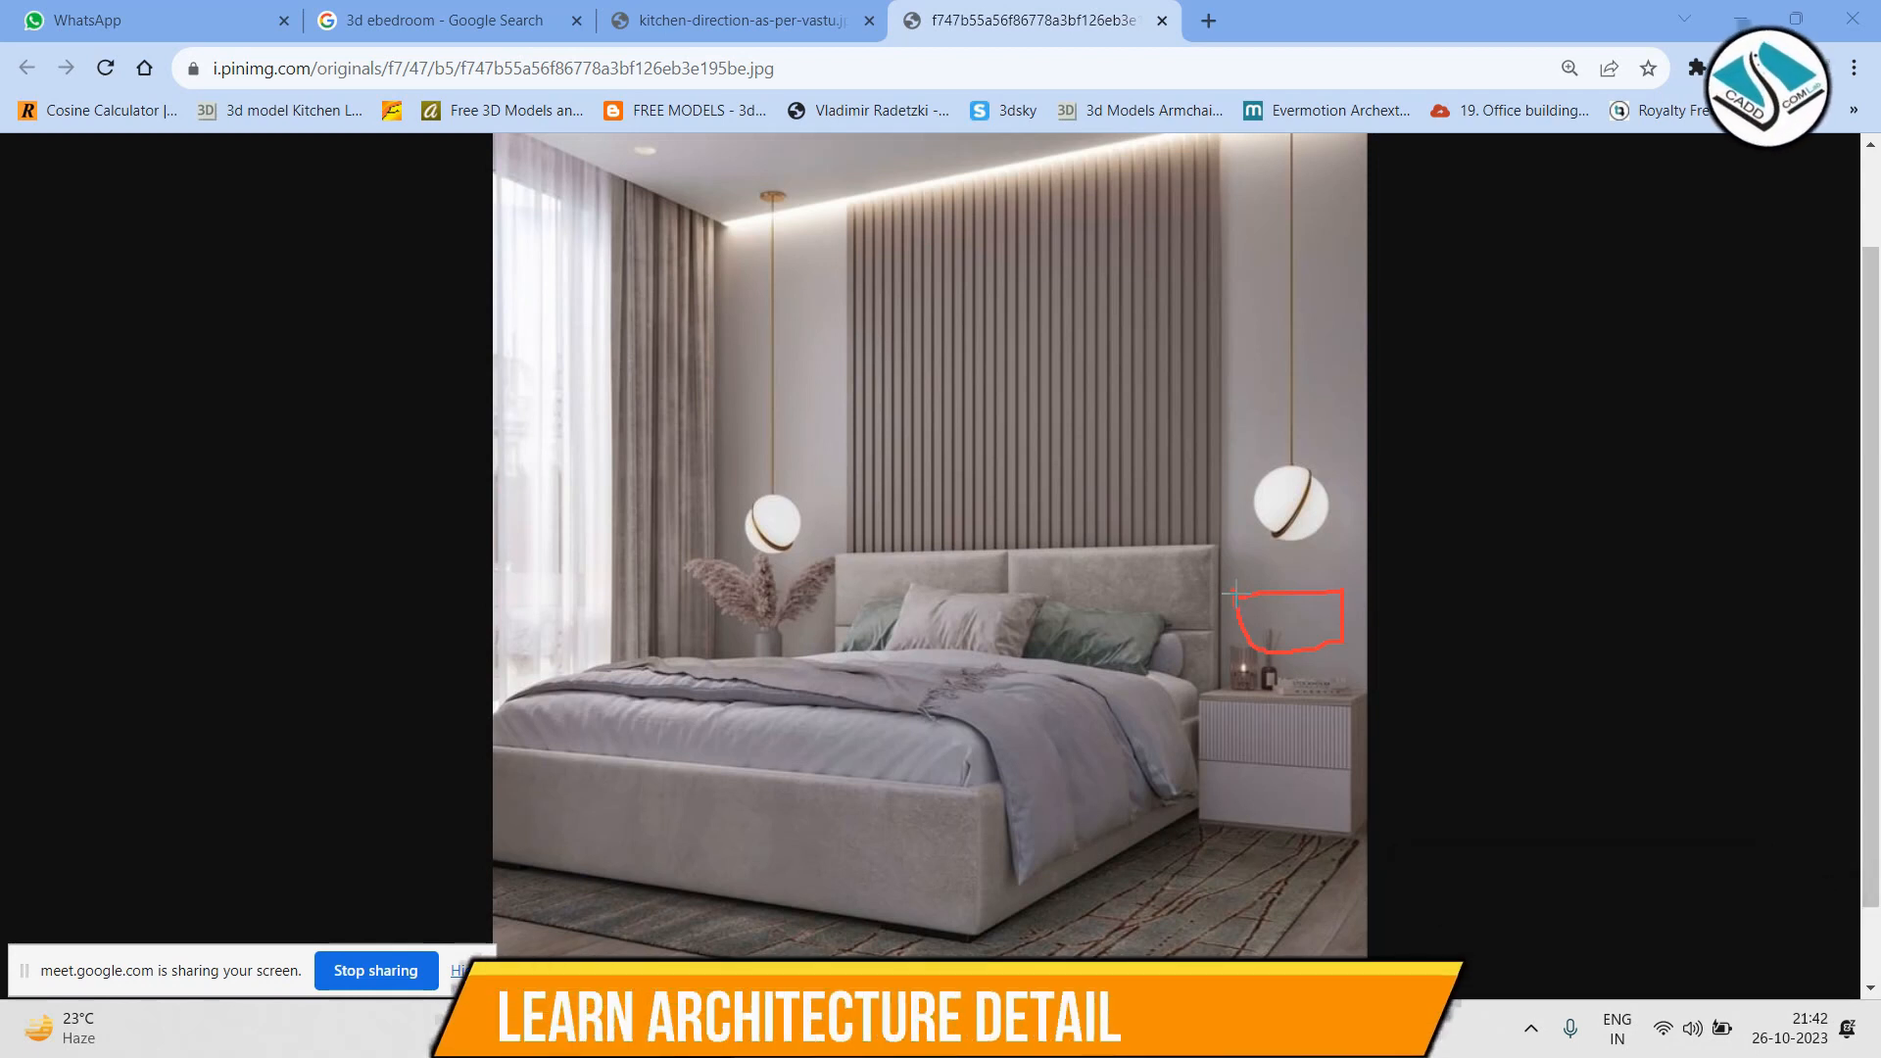
left_click(1574, 977)
mouse_move(1223, 602)
left_mouse_down()
mouse_move(1361, 609)
mouse_move(1360, 641)
mouse_move(1237, 625)
mouse_move(1234, 608)
left_mouse_up()
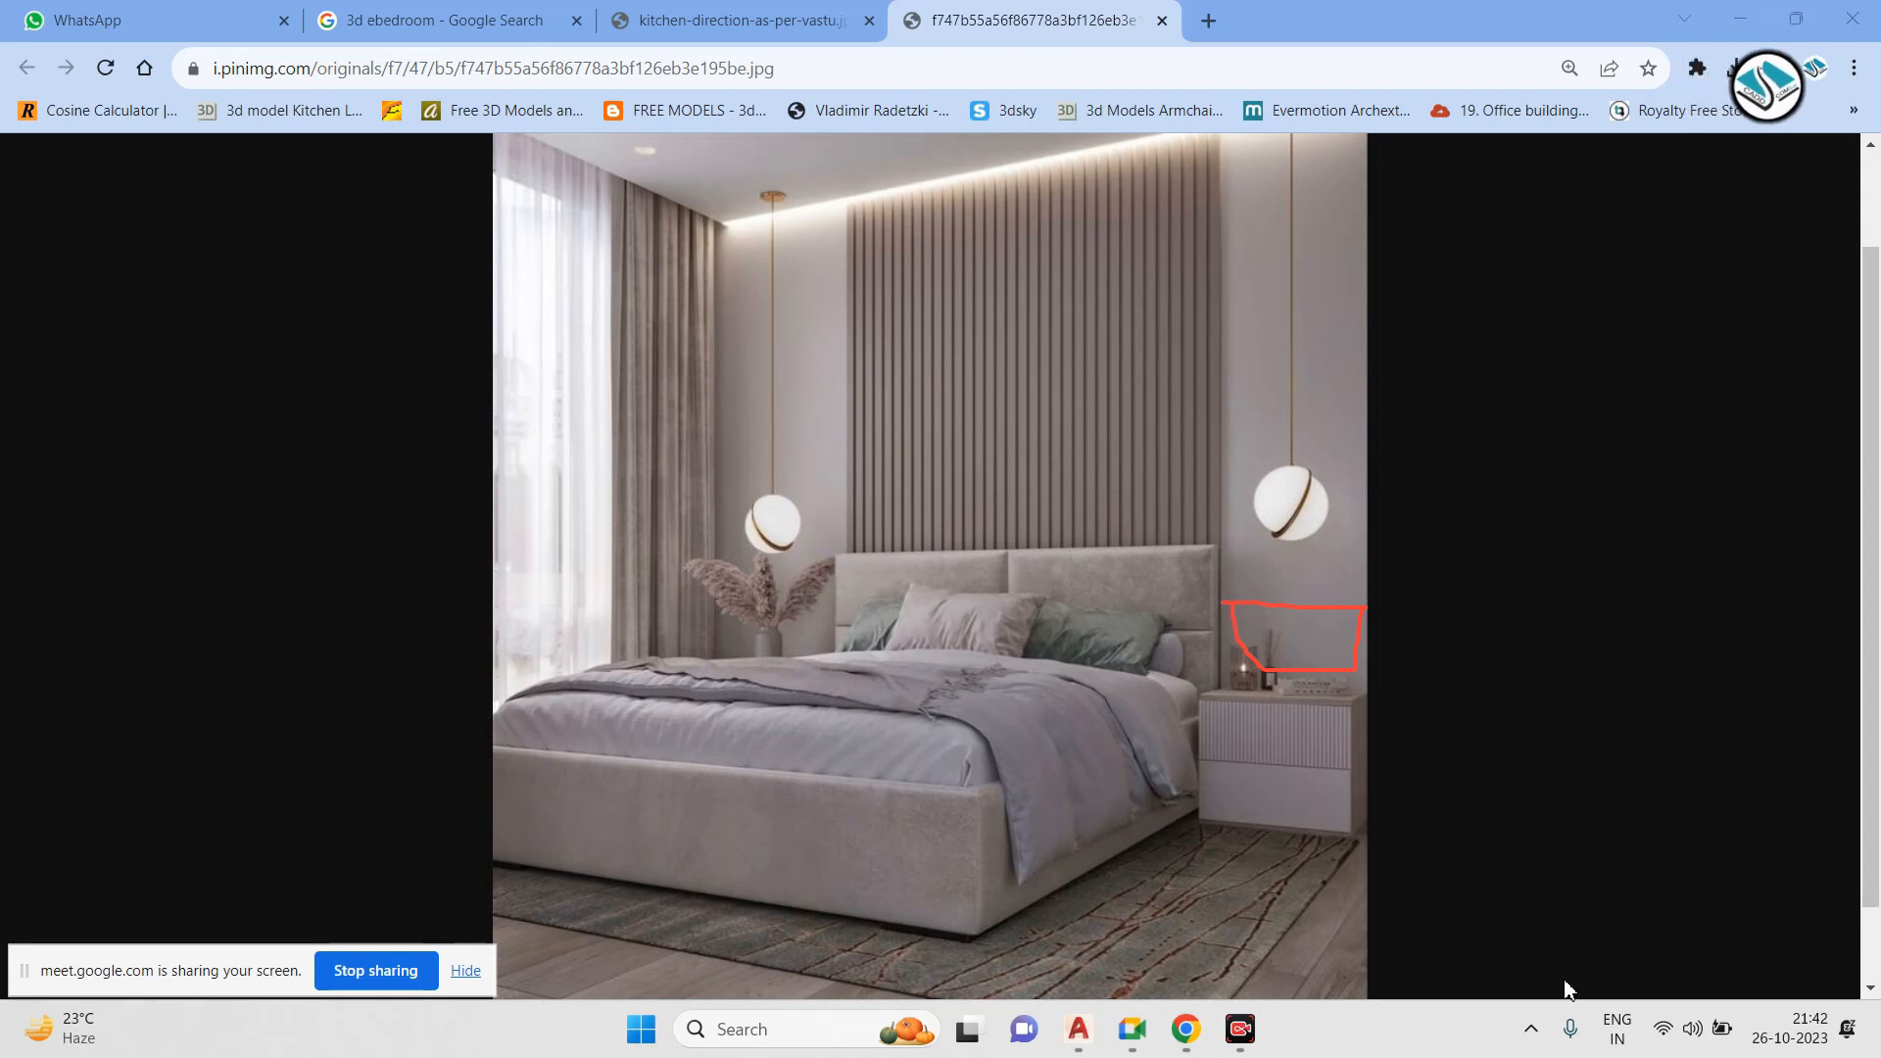
left_click(1324, 982)
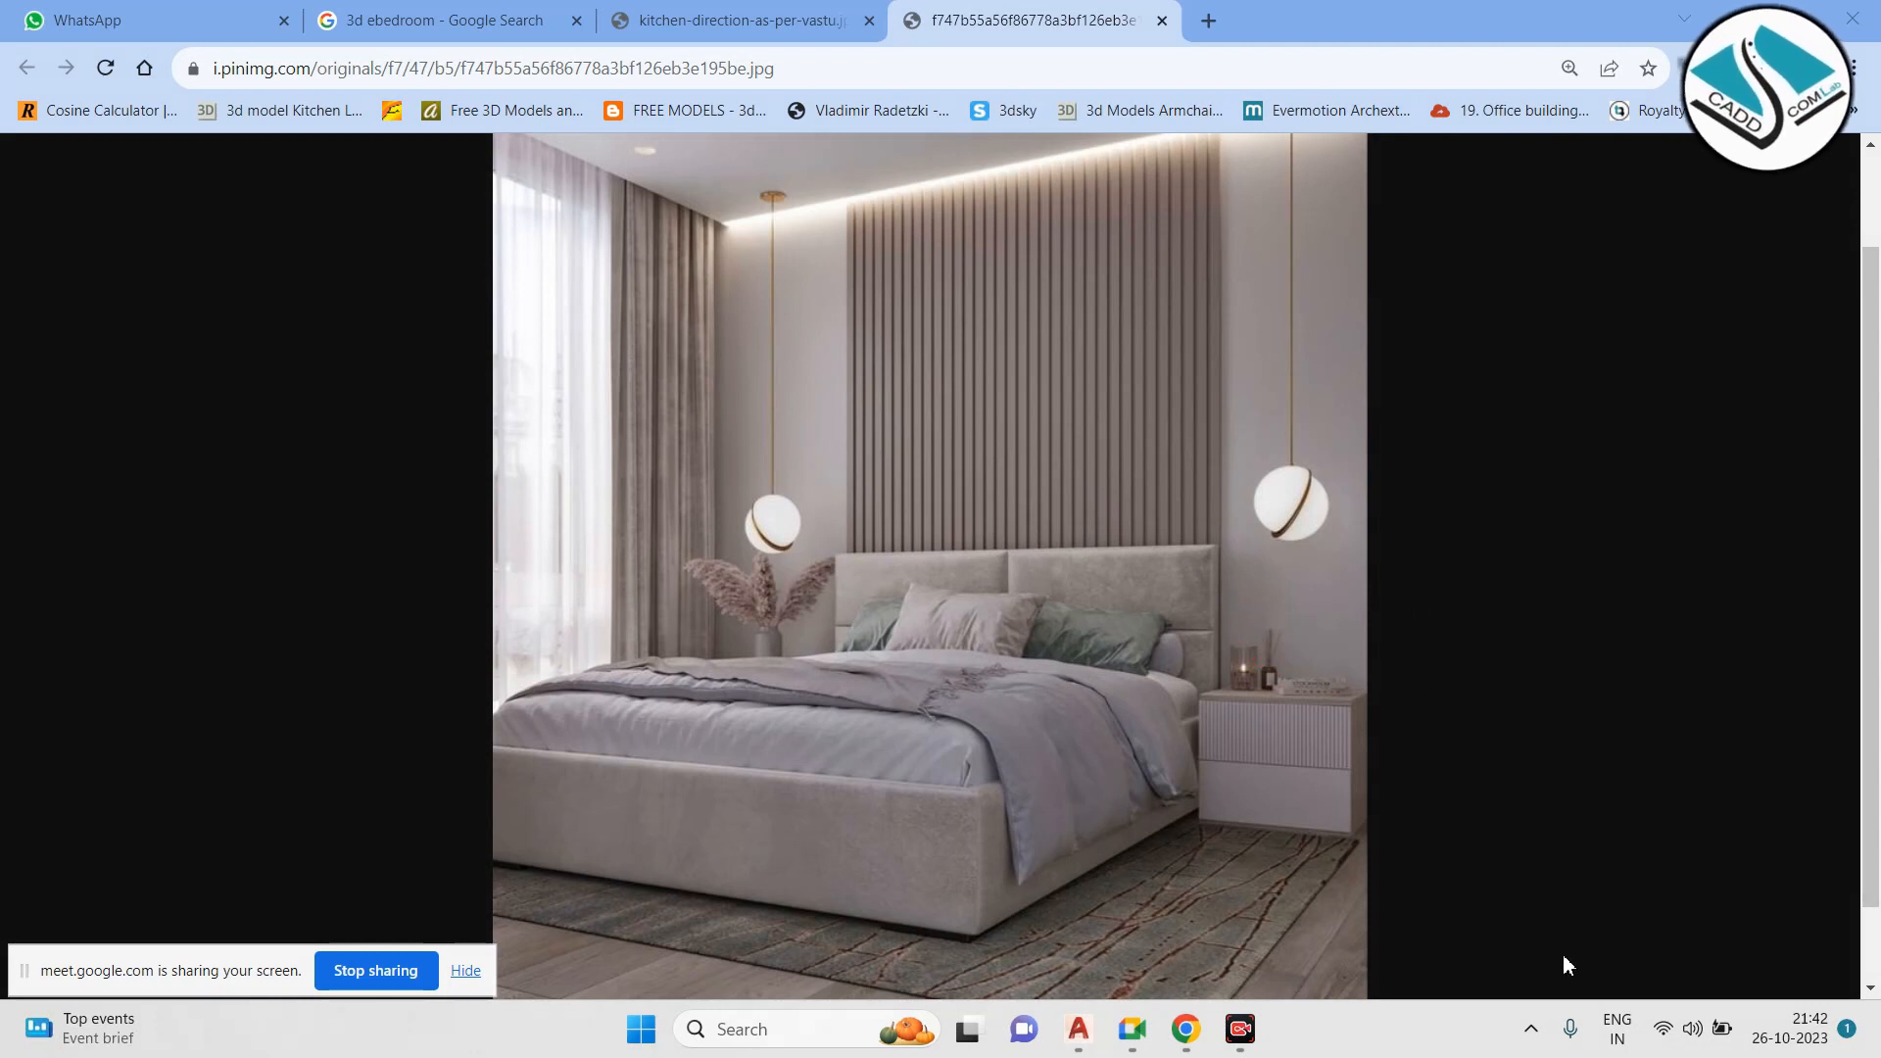
mouse_move(1183, 207)
left_mouse_down()
mouse_move(861, 154)
mouse_move(1362, 318)
mouse_move(1083, 223)
left_mouse_up()
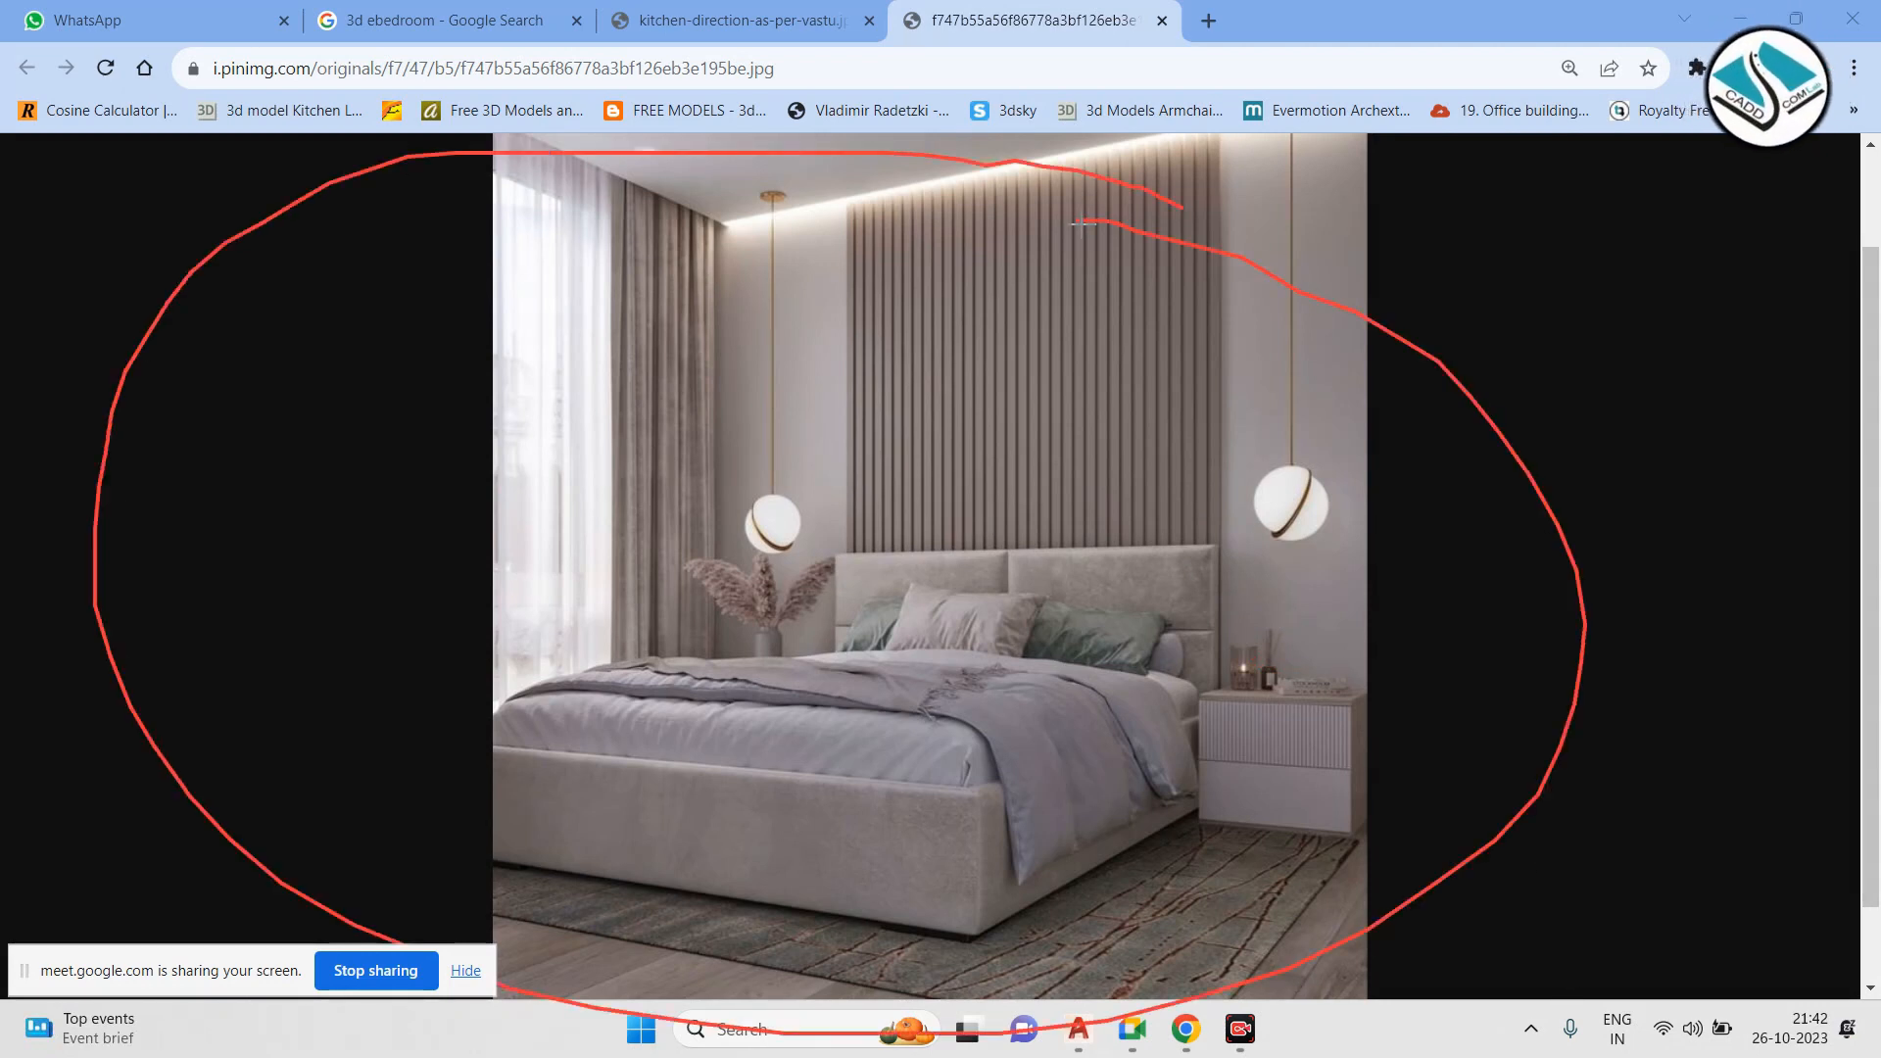
left_click(1361, 965)
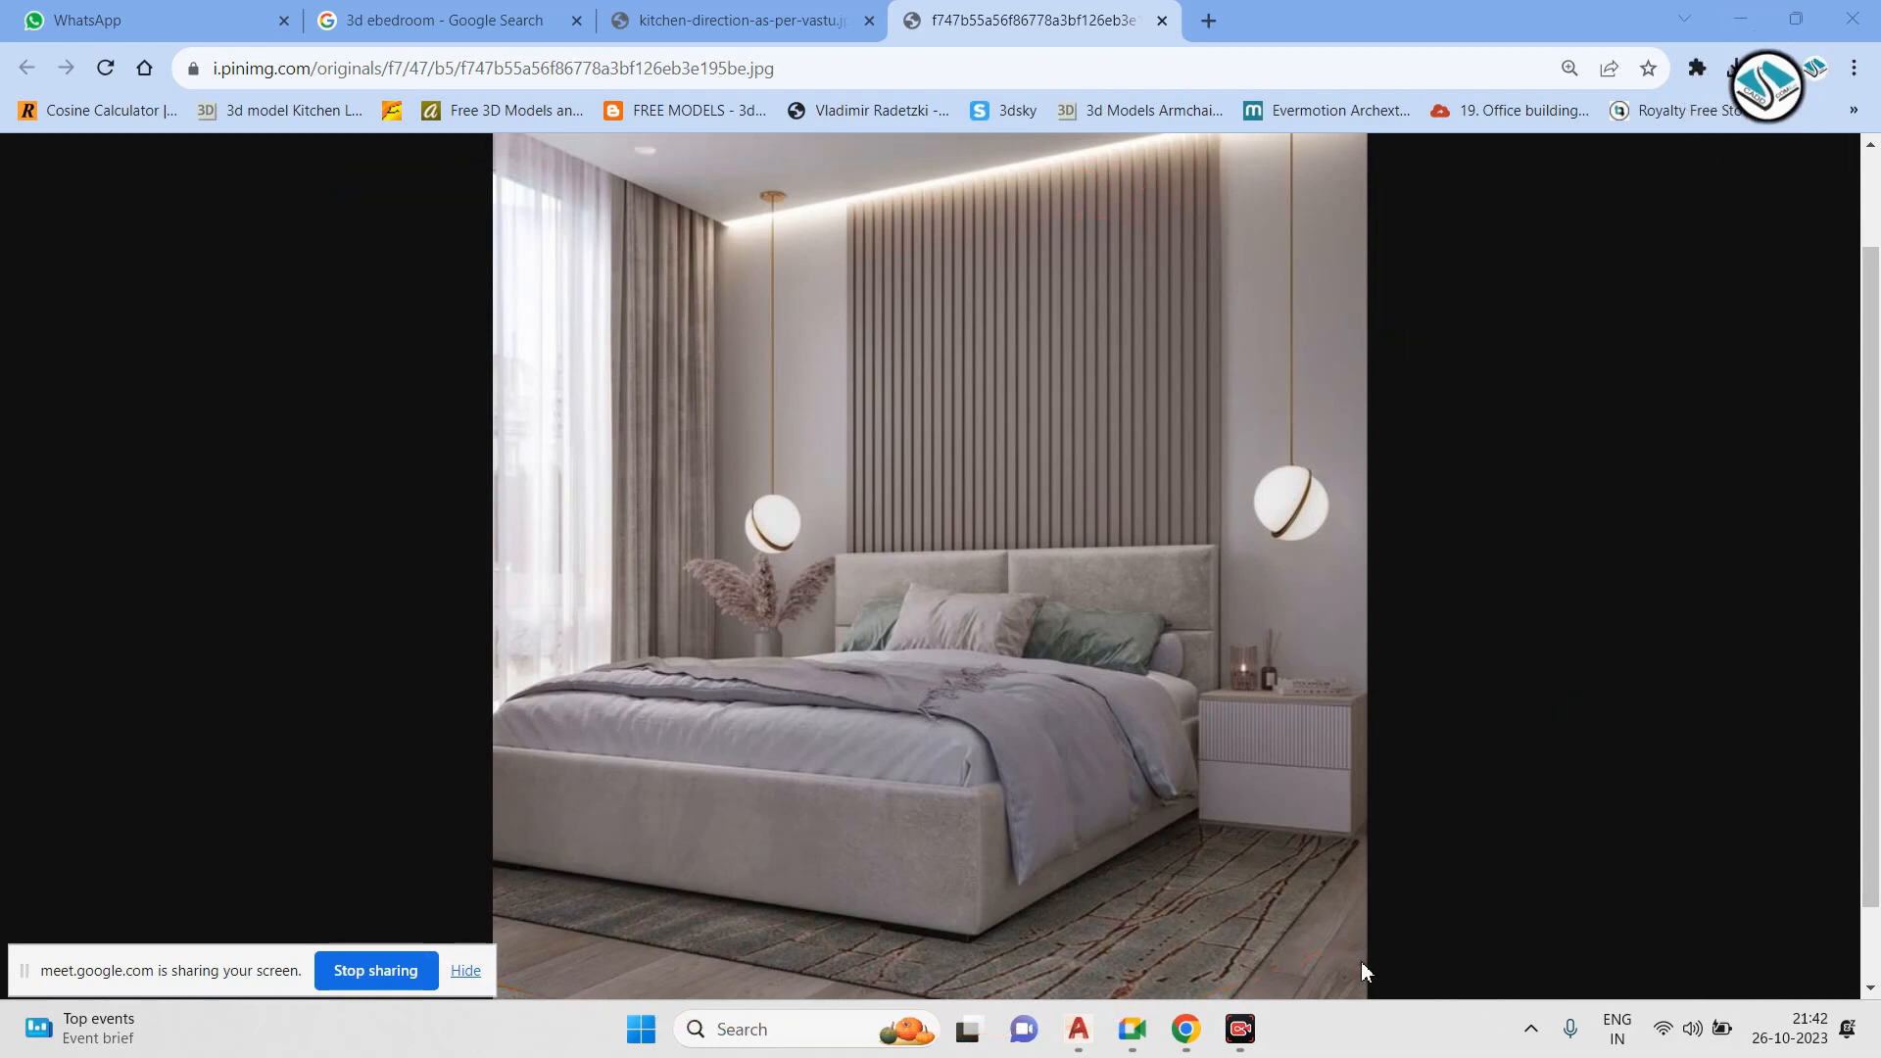
Return to the architecture +structure drawing in AutoCAD and review the full electrical floor plan beside its legend
left_click(1748, 20)
scroll(865, 516, "down", 2)
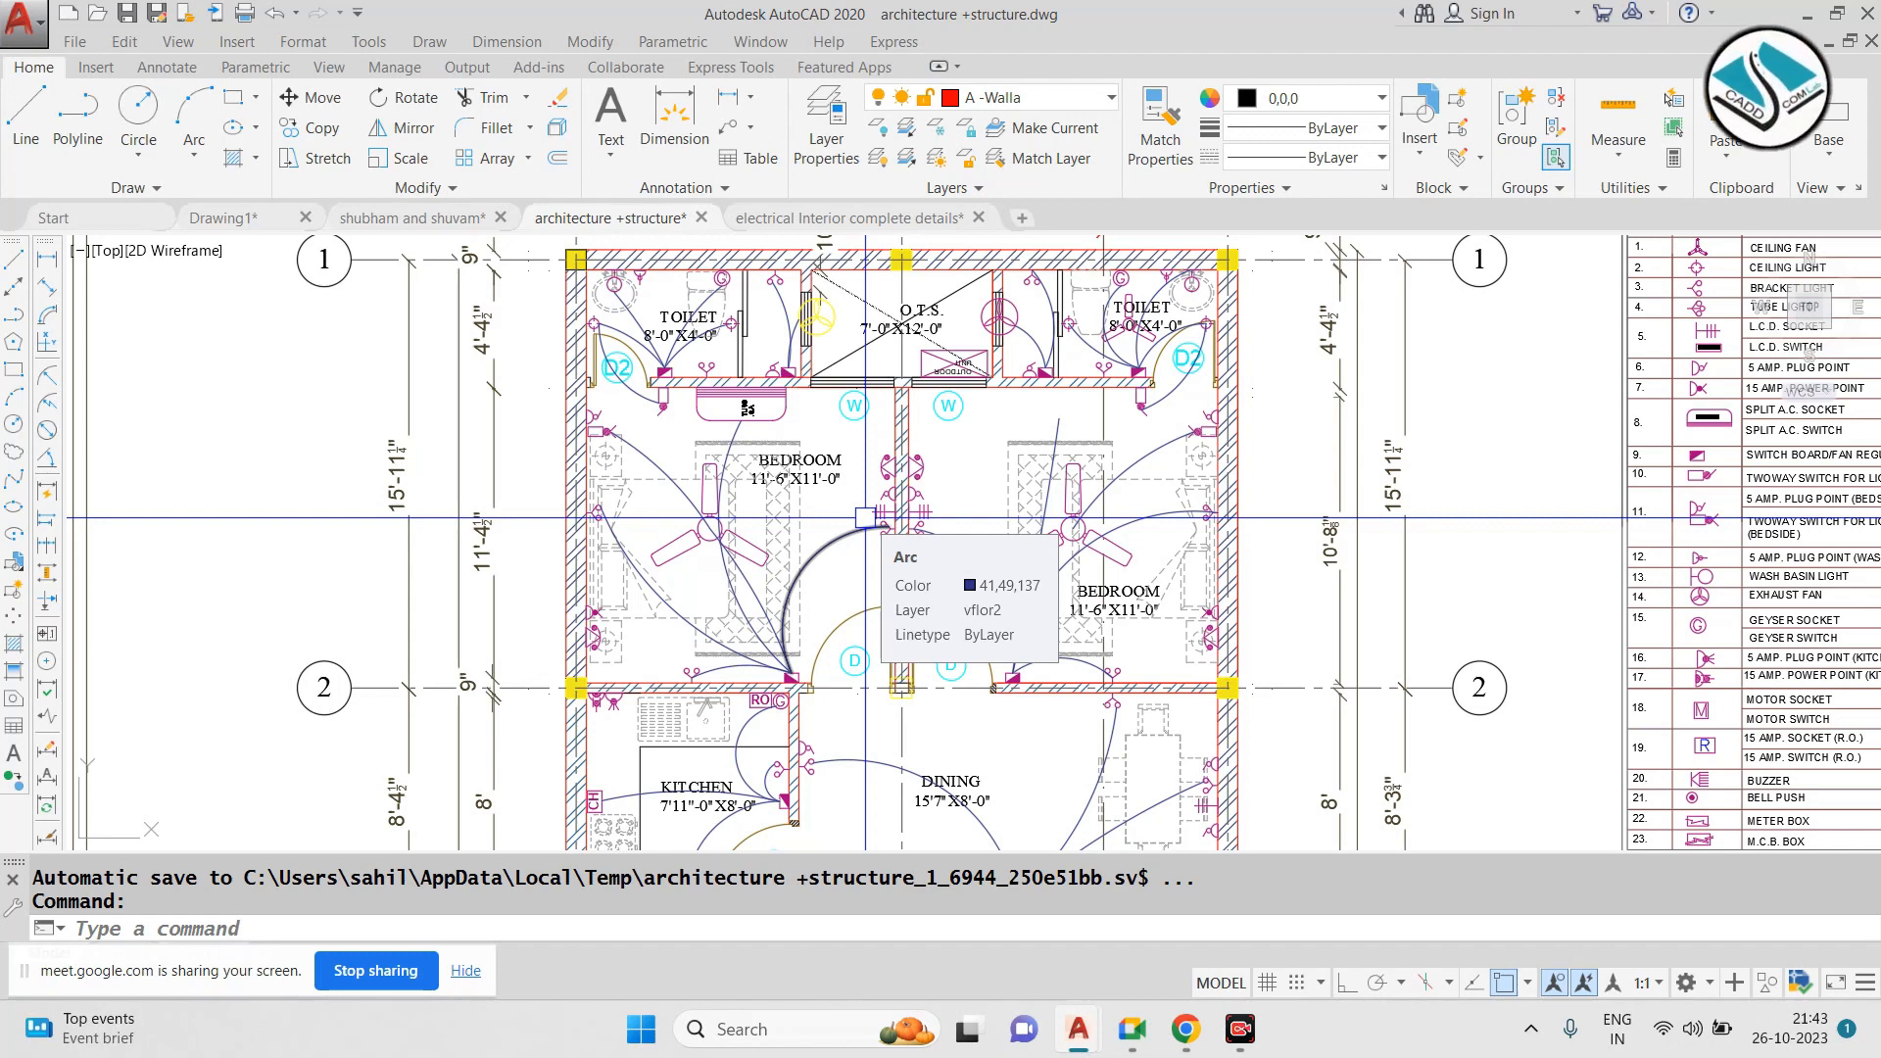
key("Escape")
key("Escape")
scroll(784, 432, "down", 2)
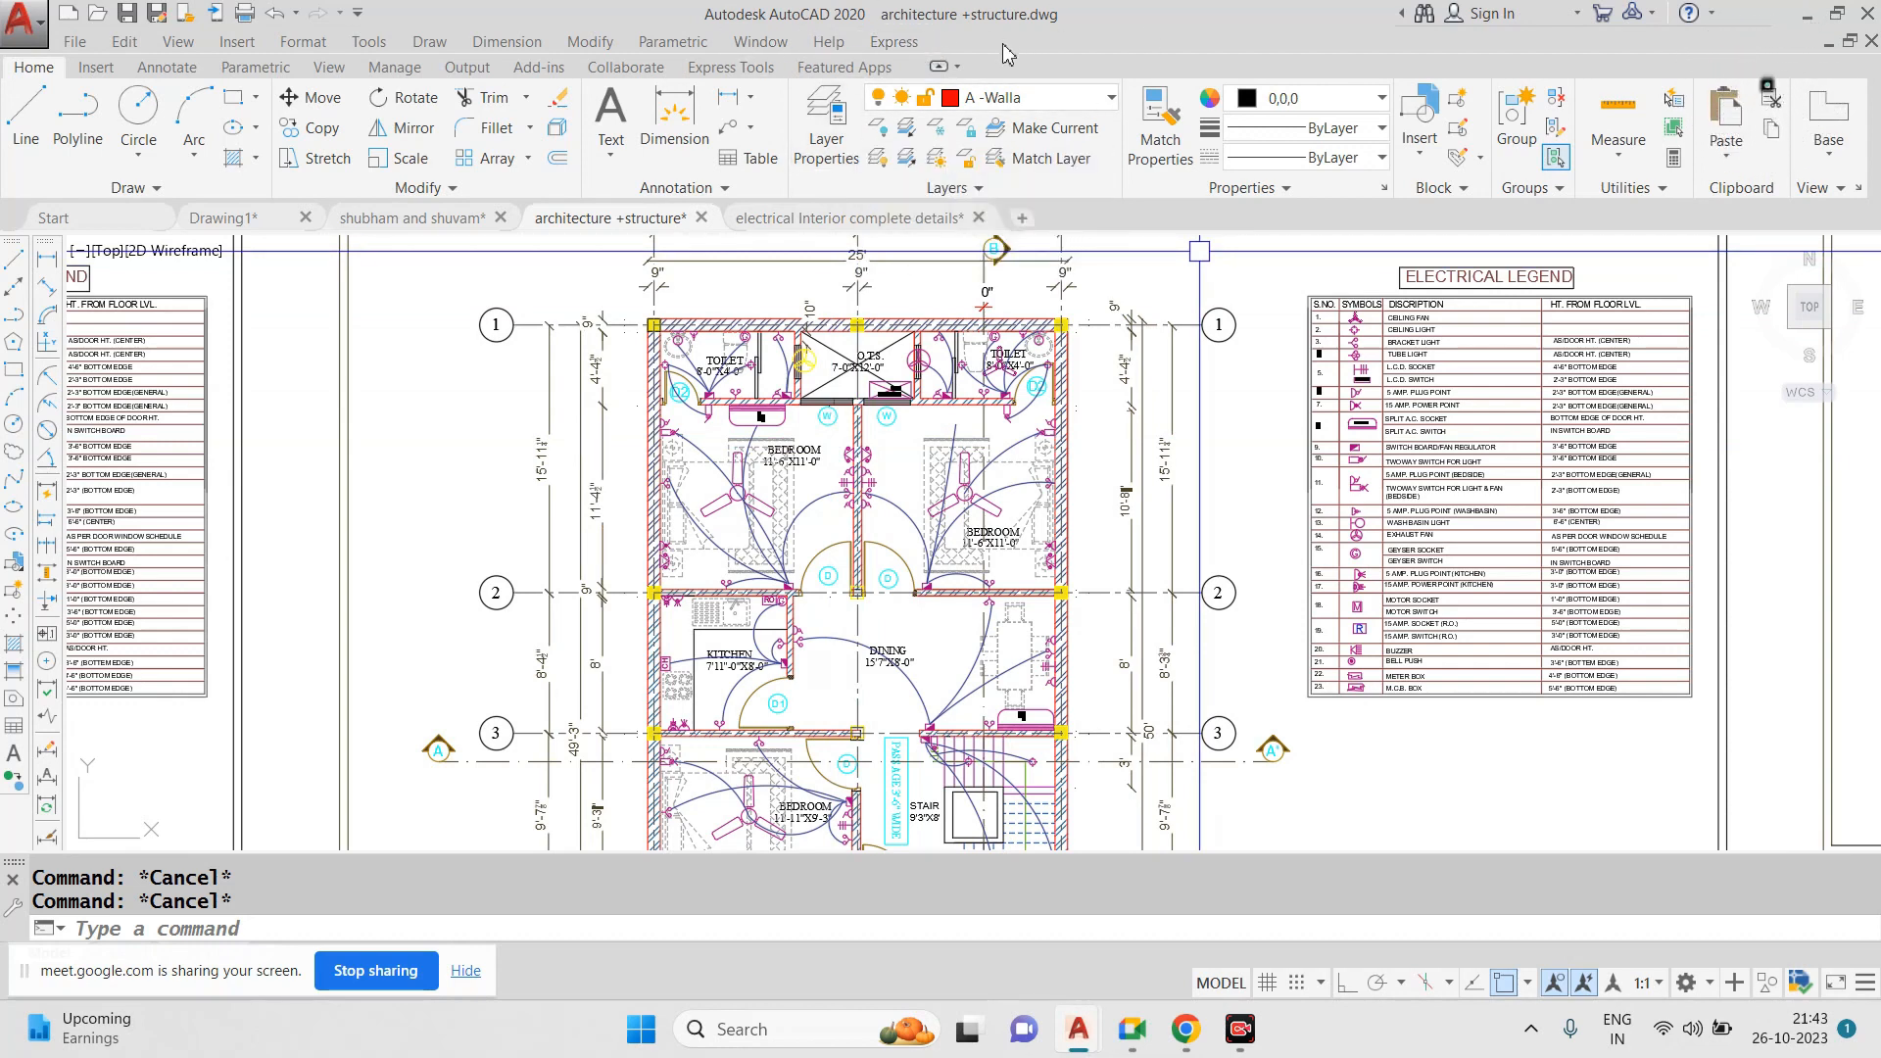
scroll(967, 403, "down", 5)
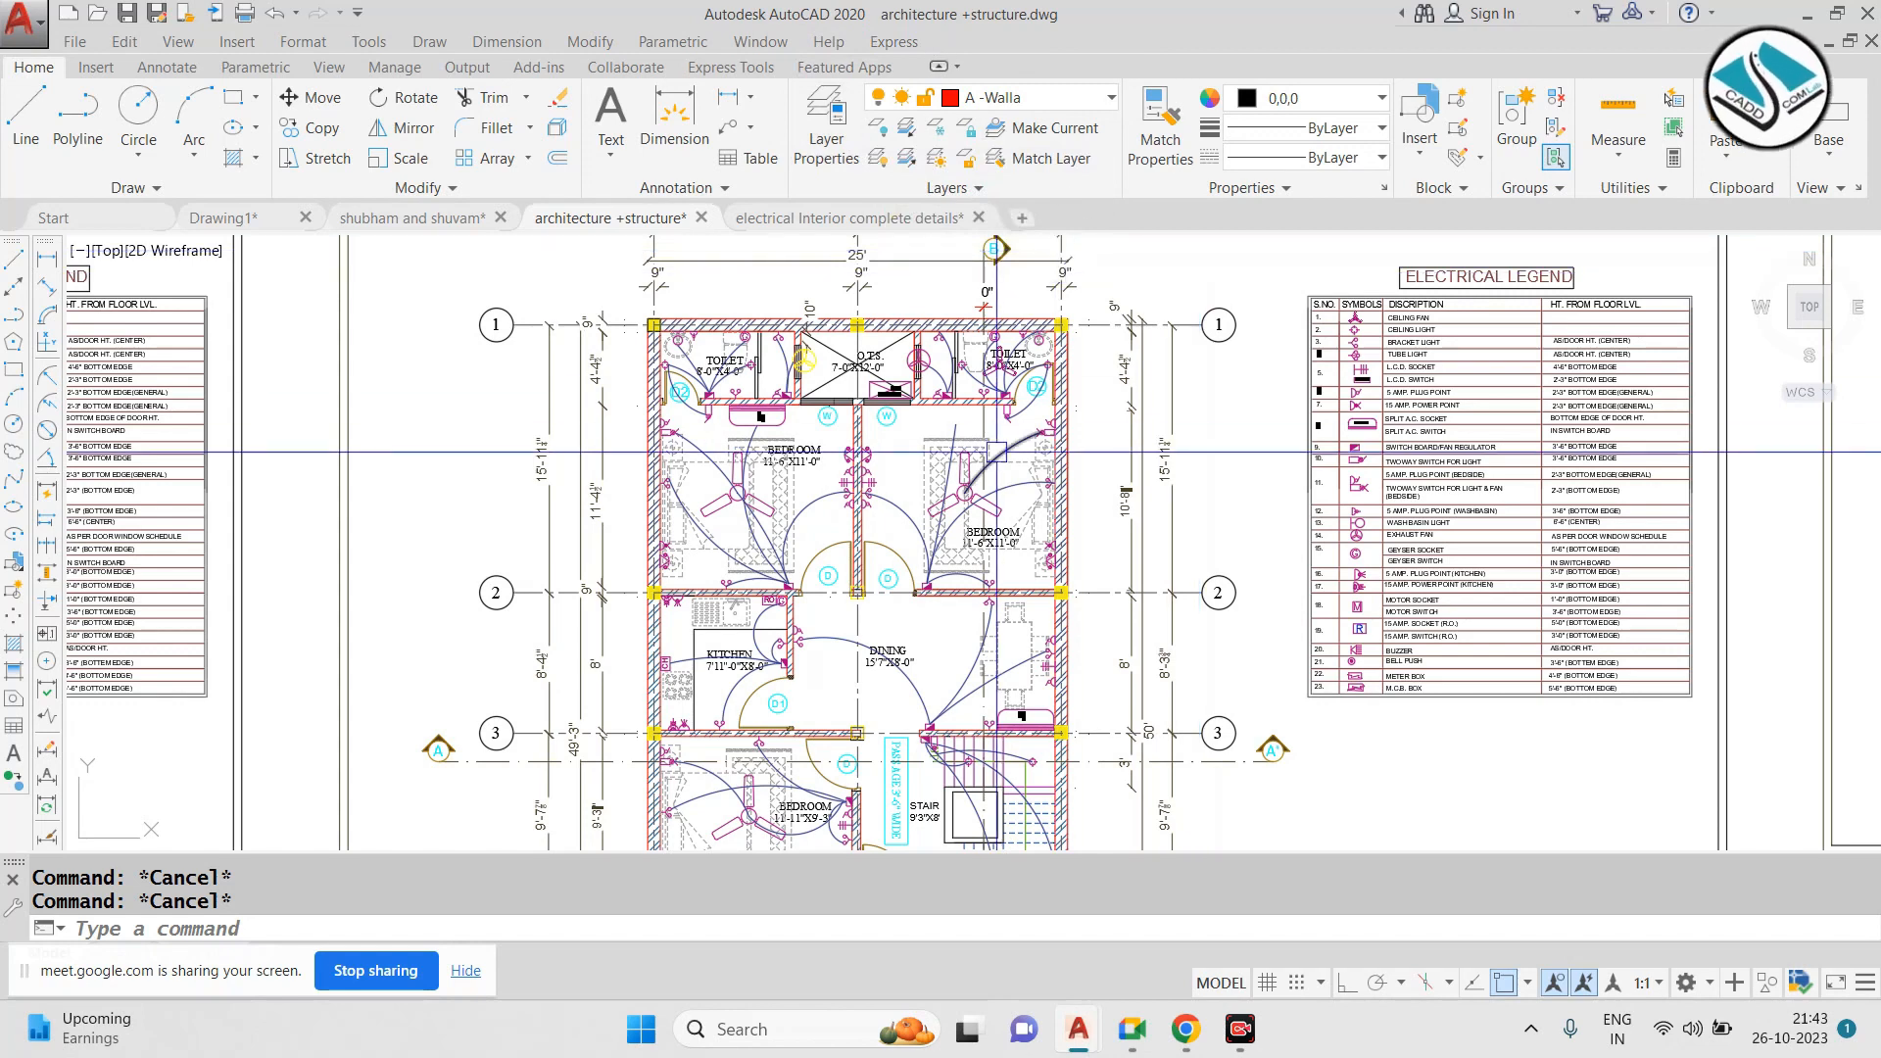
scroll(968, 403, "up", 2)
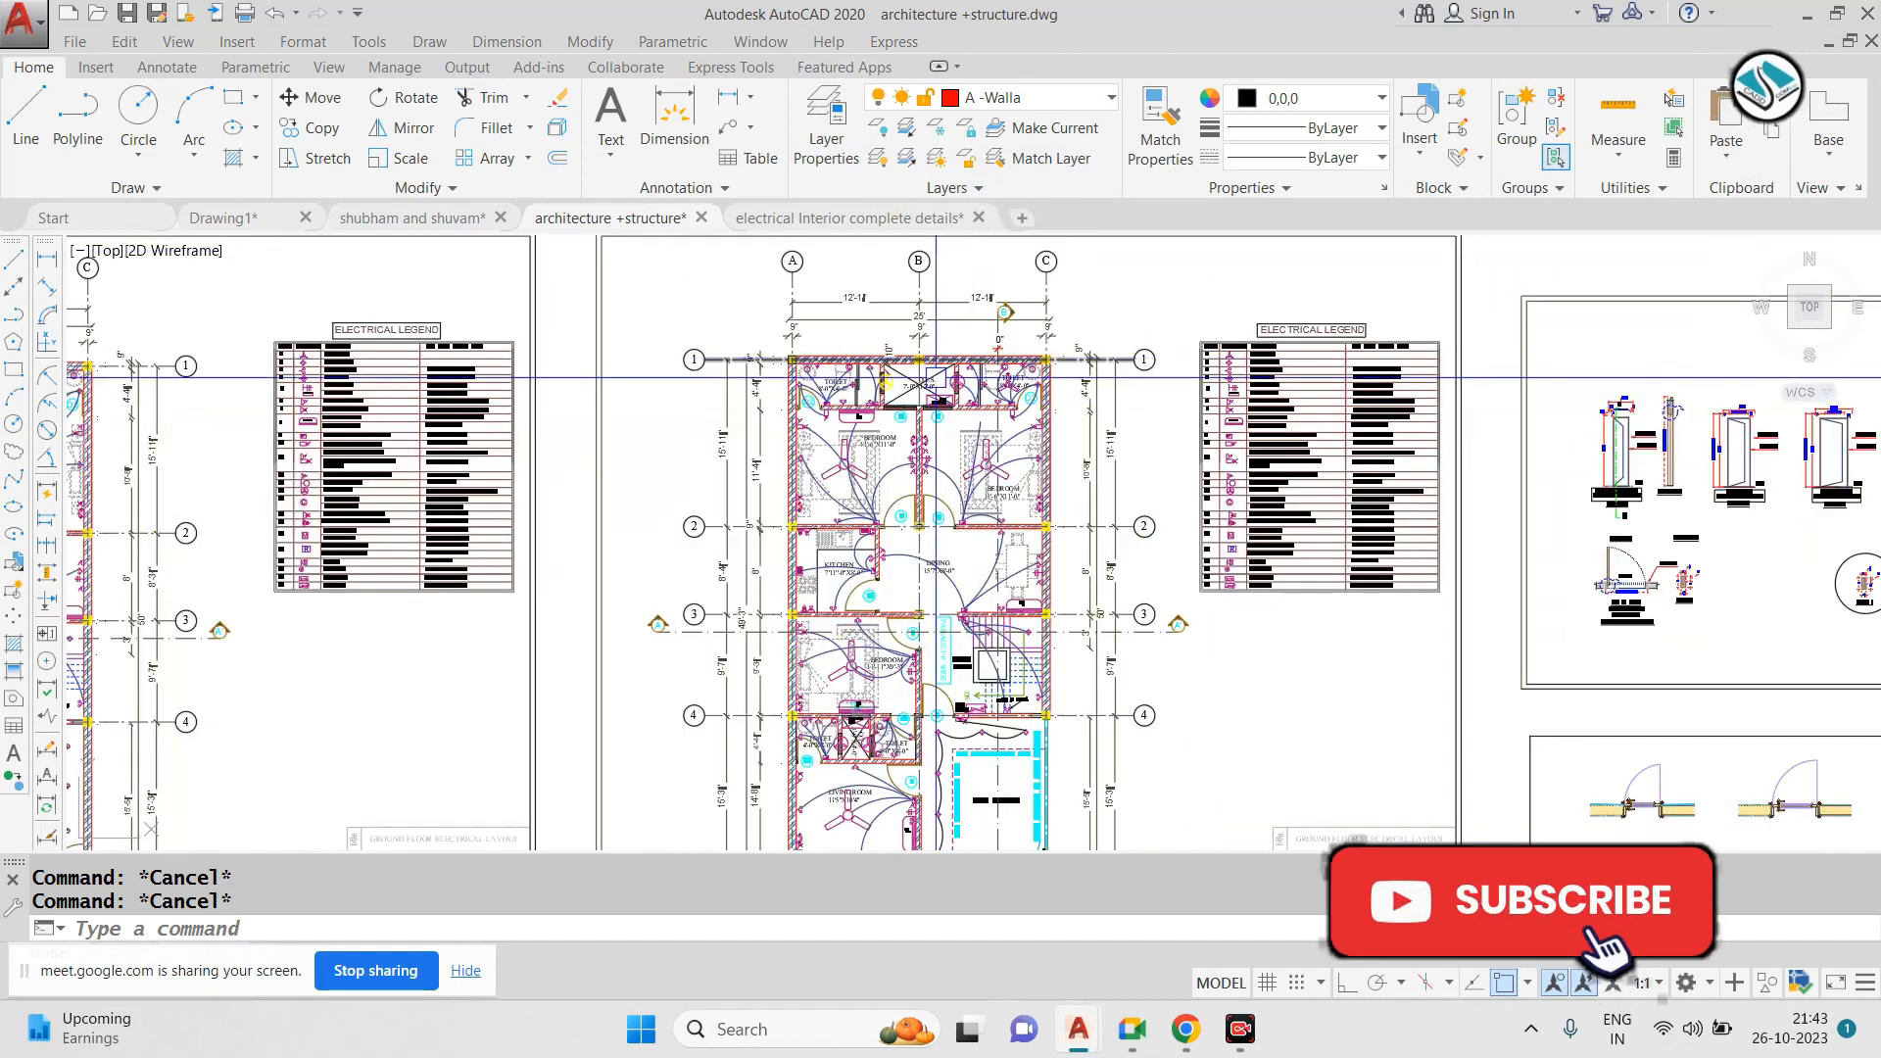
Examine the electrical legend's symbols, descriptions and mounting heights from floor level alongside the floor plan
scroll(938, 380, "up", 3)
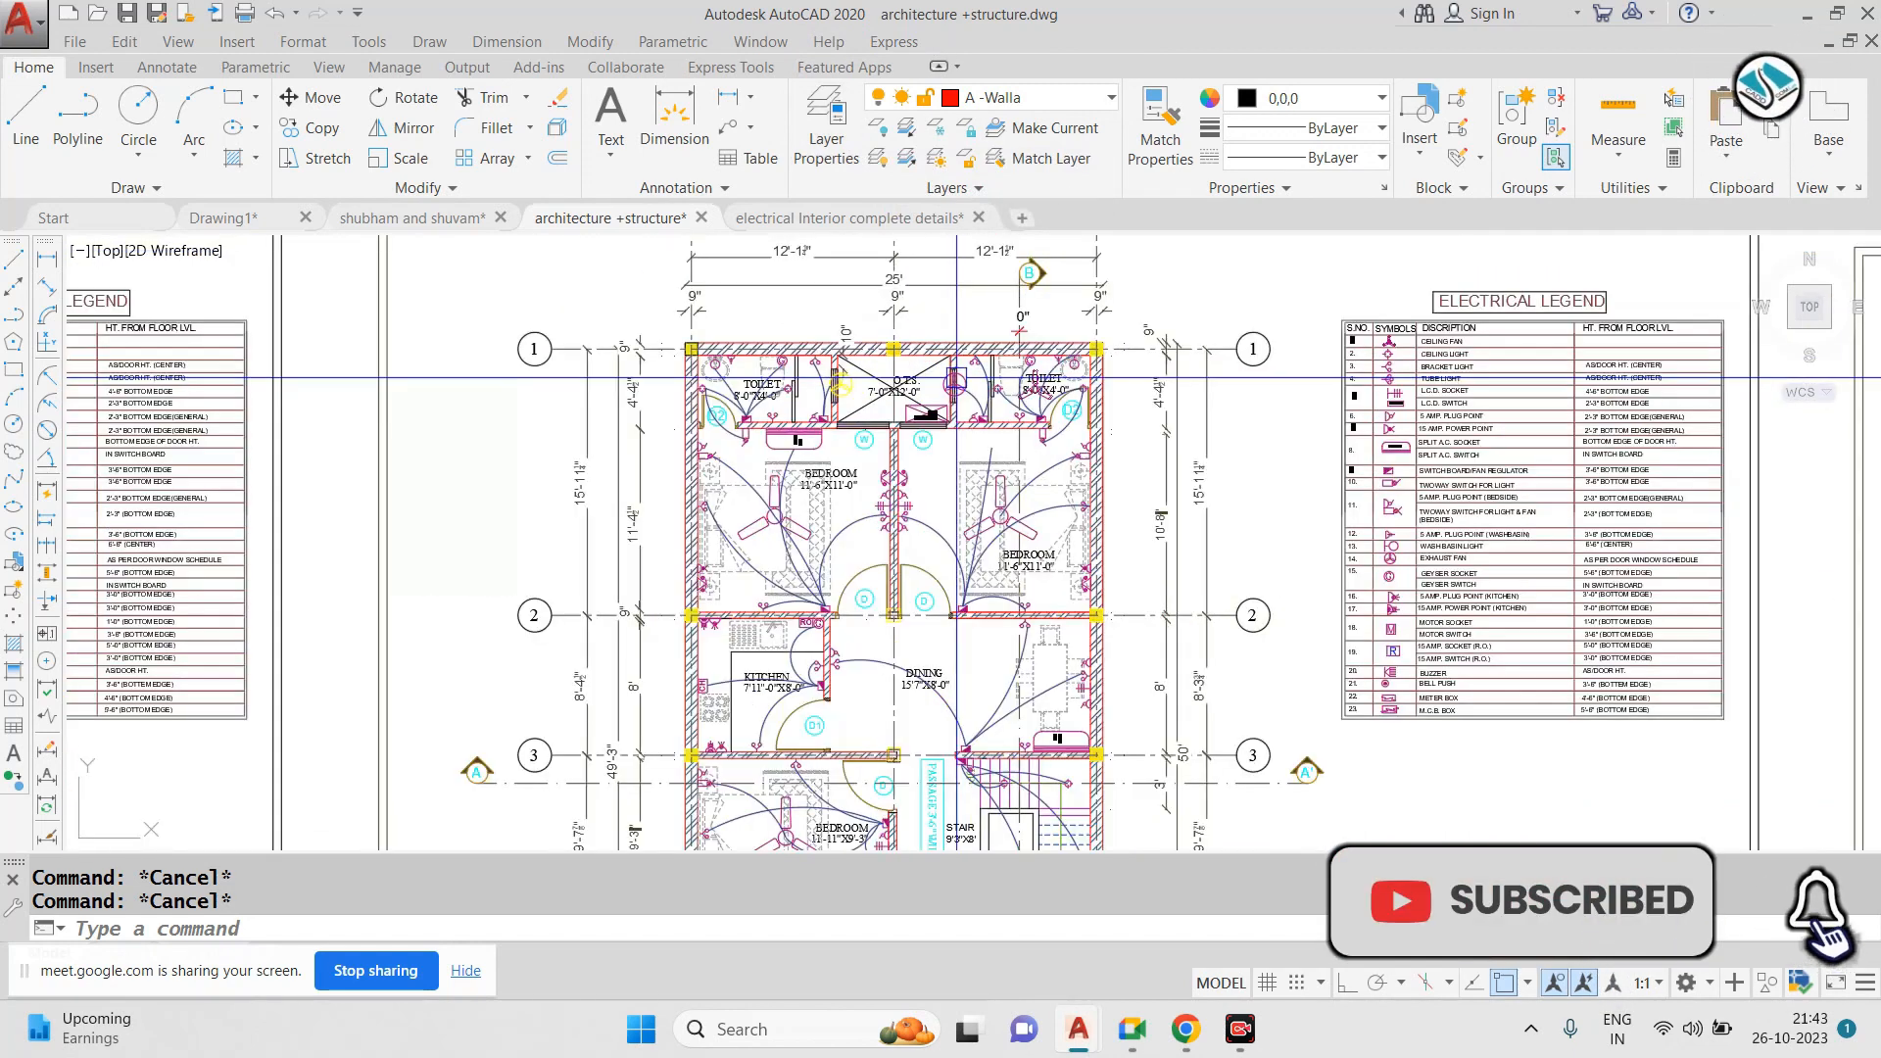
scroll(456, 421, "down", 5)
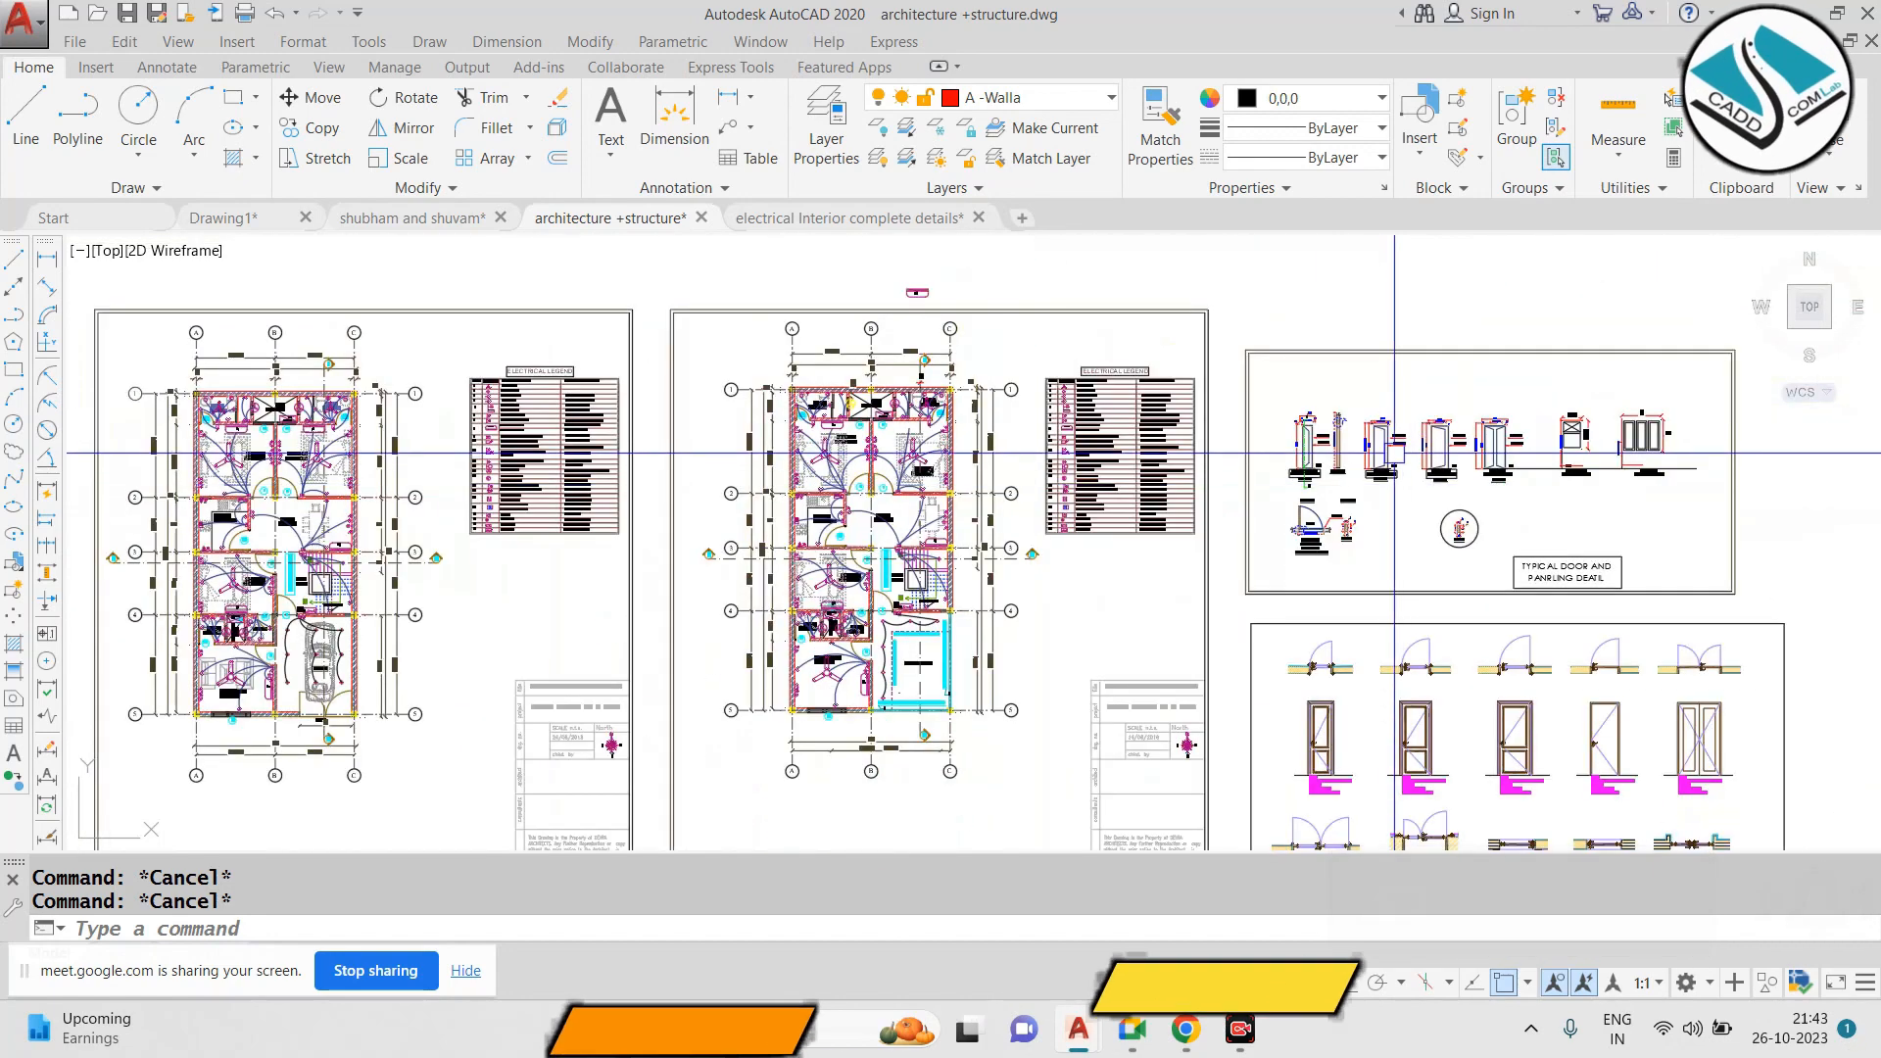
scroll(455, 421, "up", 3)
mouse_move(456, 421)
middle_mouse_down()
mouse_move(696, 427)
mouse_move(585, 491)
middle_mouse_up()
scroll(697, 426, "down", 2)
scroll(698, 403, "up", 2)
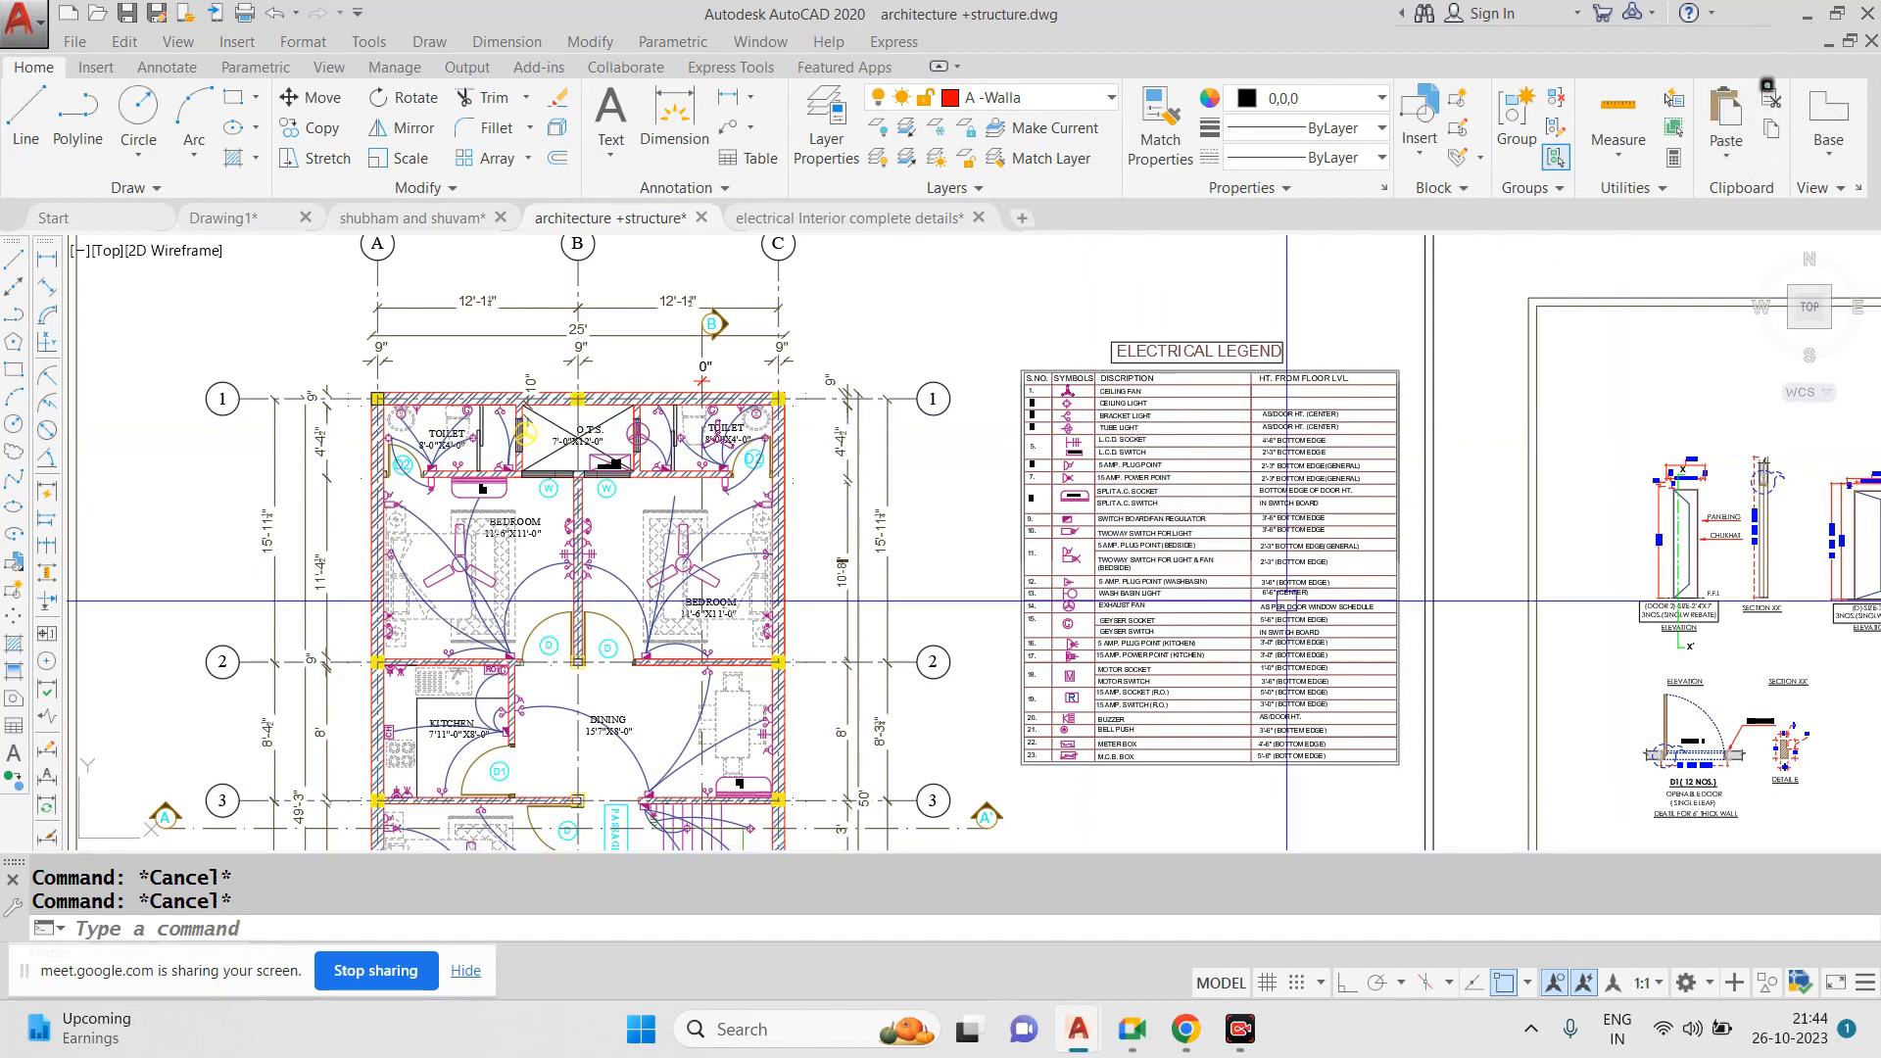
left_click(1058, 461)
scroll(1225, 377, "up", 5)
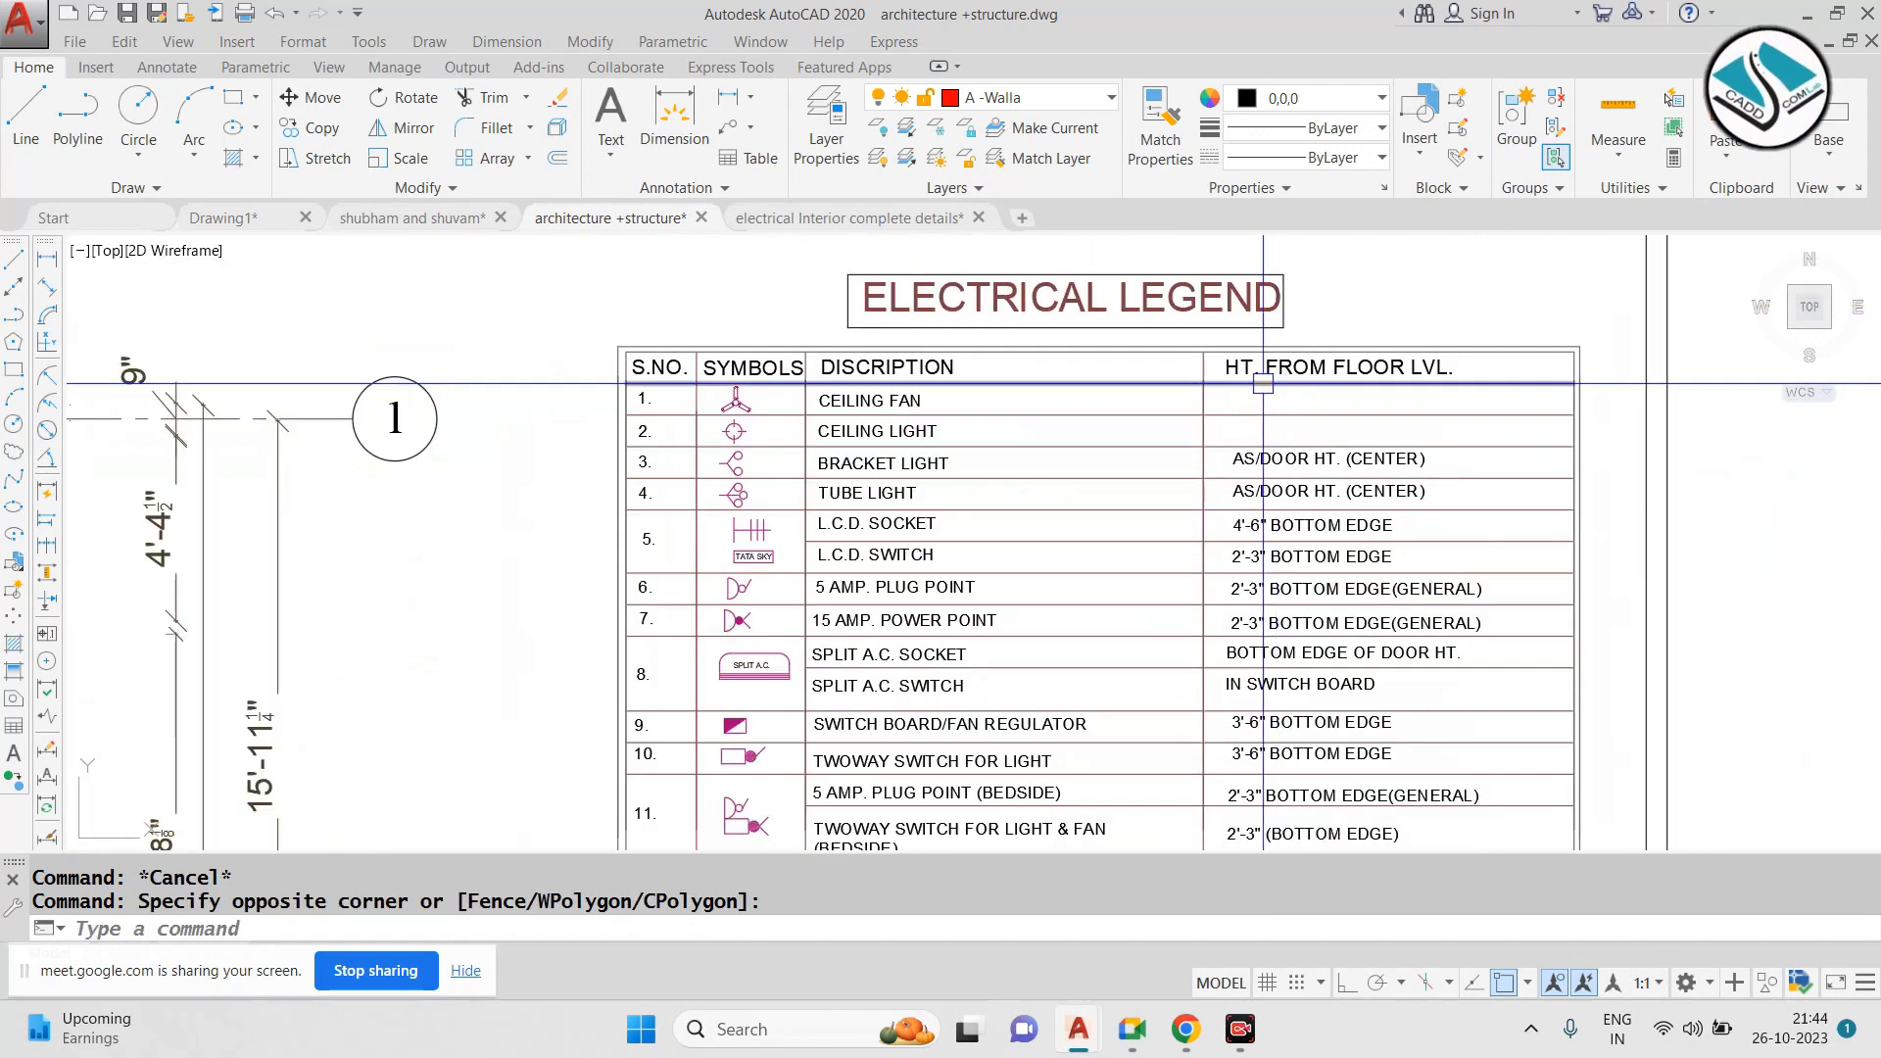
scroll(947, 292, "down", 2)
scroll(947, 292, "up", 2)
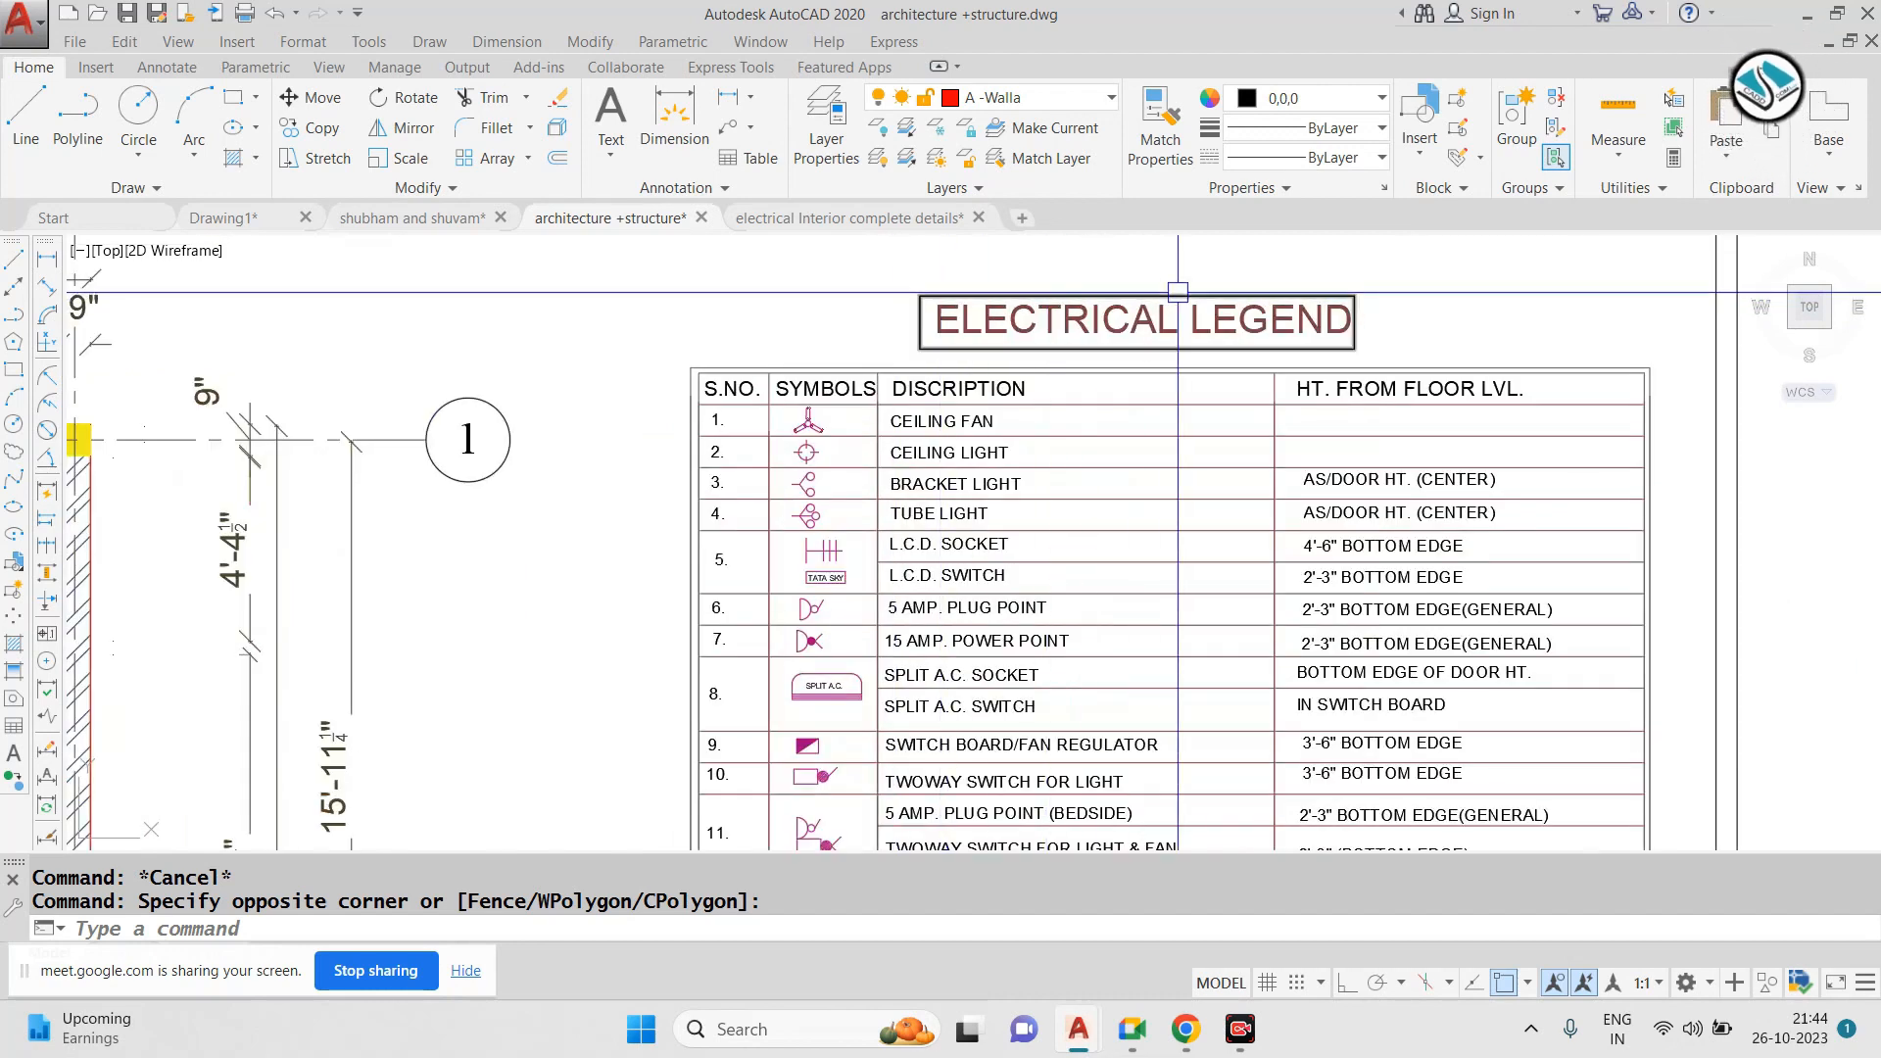
scroll(947, 294, "down", 2)
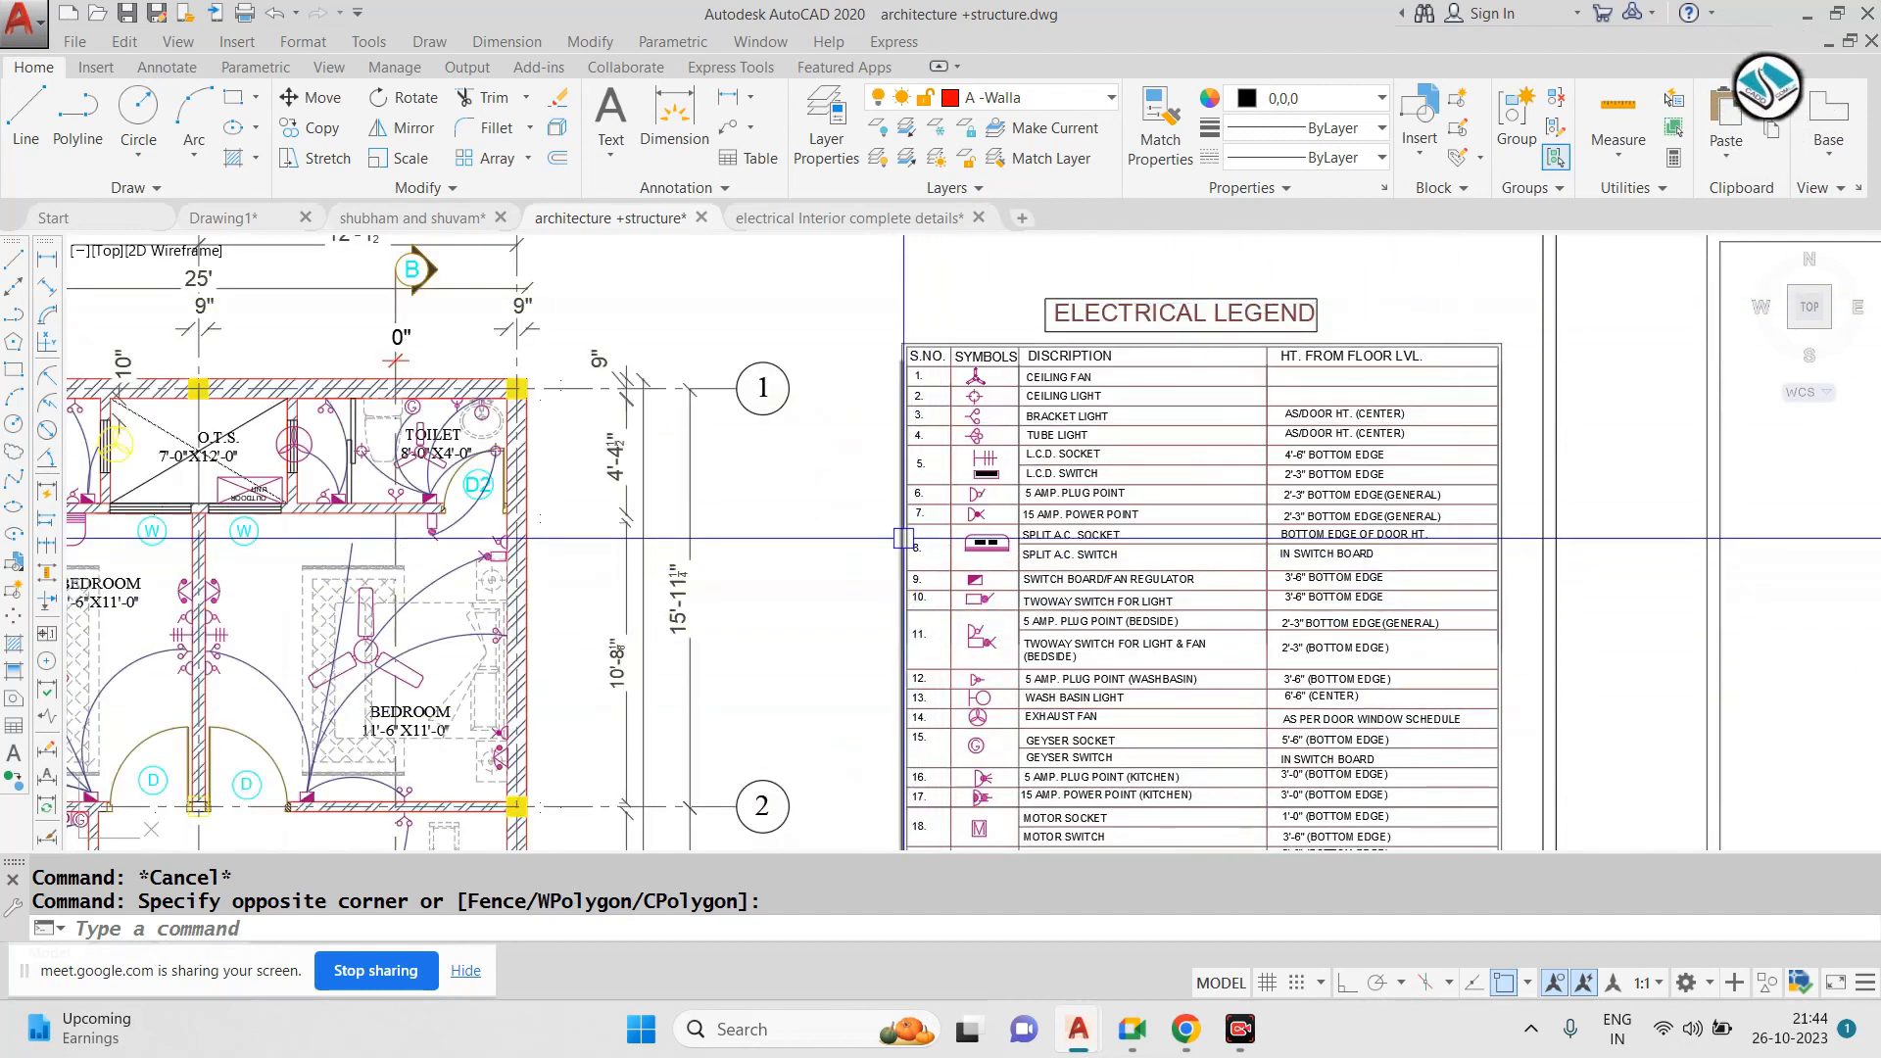
scroll(784, 587, "down", 3)
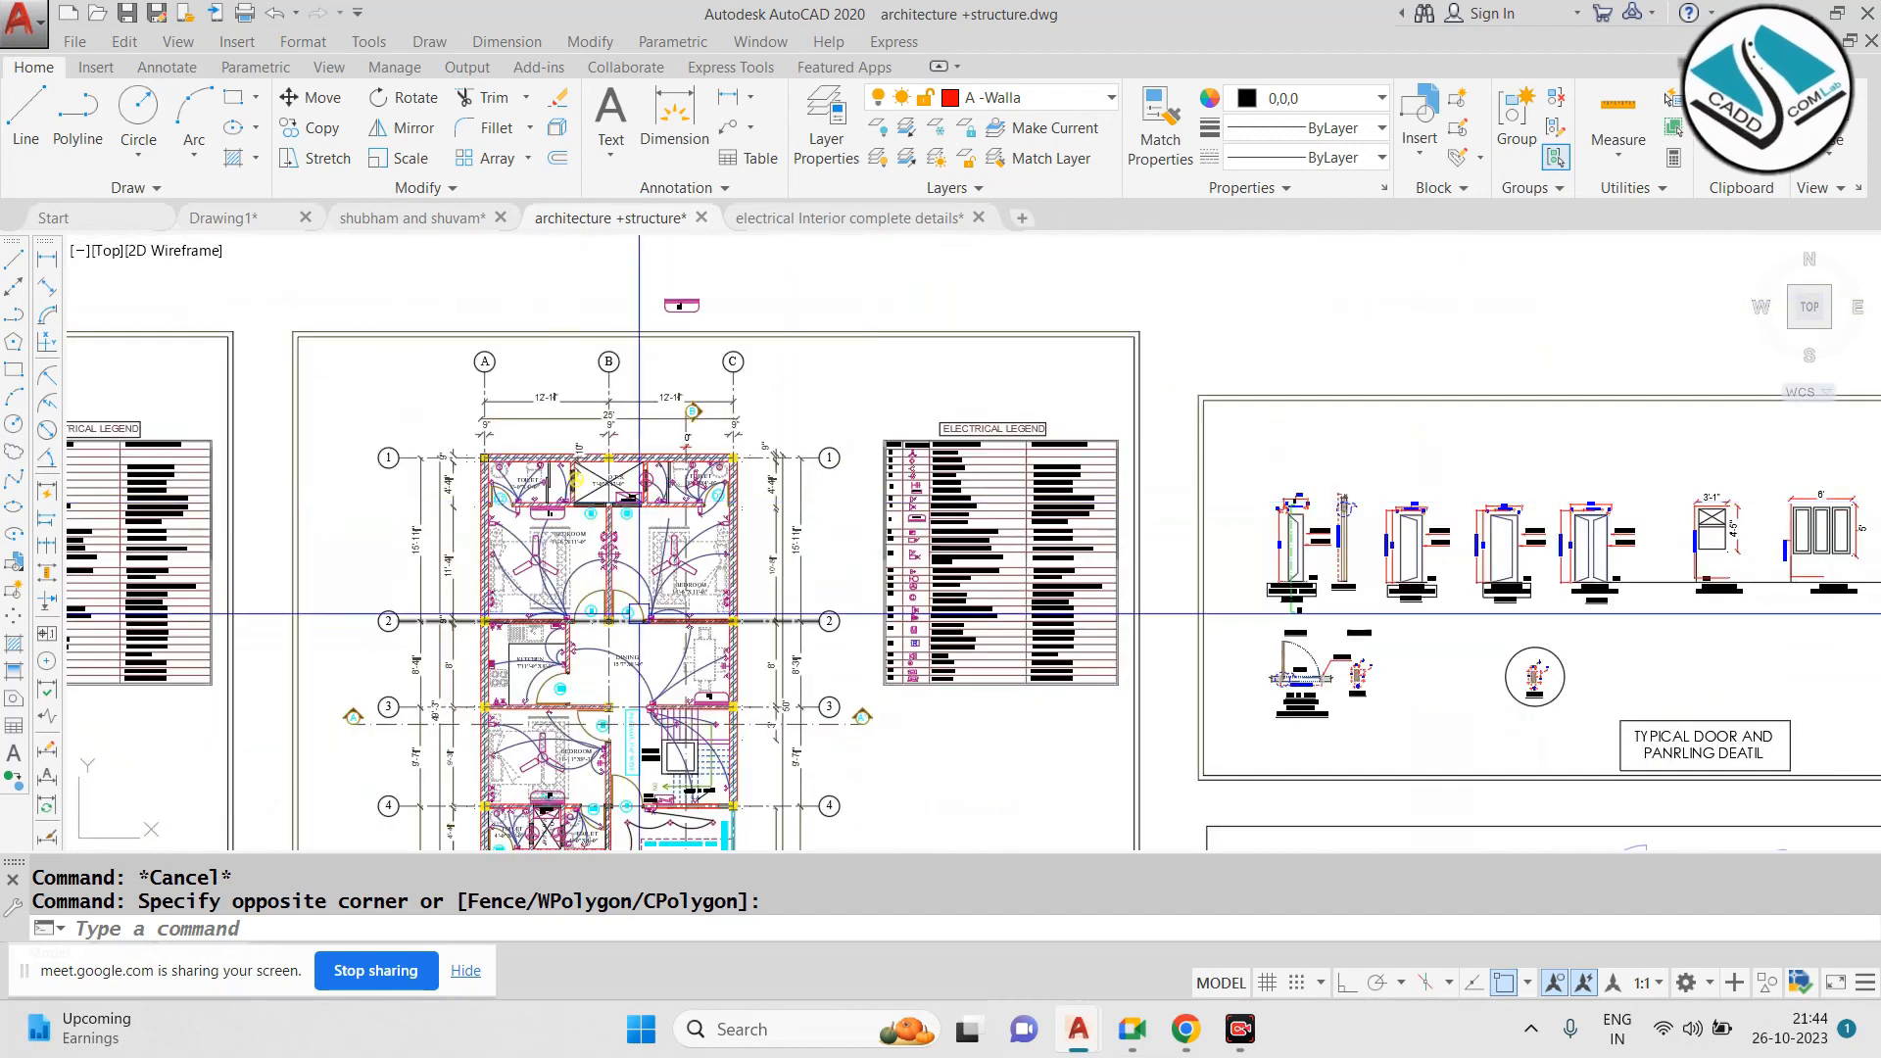
Inspect the wired symbols room by room in the ground floor electrical layout, from the living room up to the bedrooms and toilets
scroll(670, 609, "up", 3)
middle_click_drag(719, 603, 740, 515)
scroll(739, 515, "down", 4)
middle_click_drag(738, 623, 722, 517)
scroll(722, 516, "up", 4)
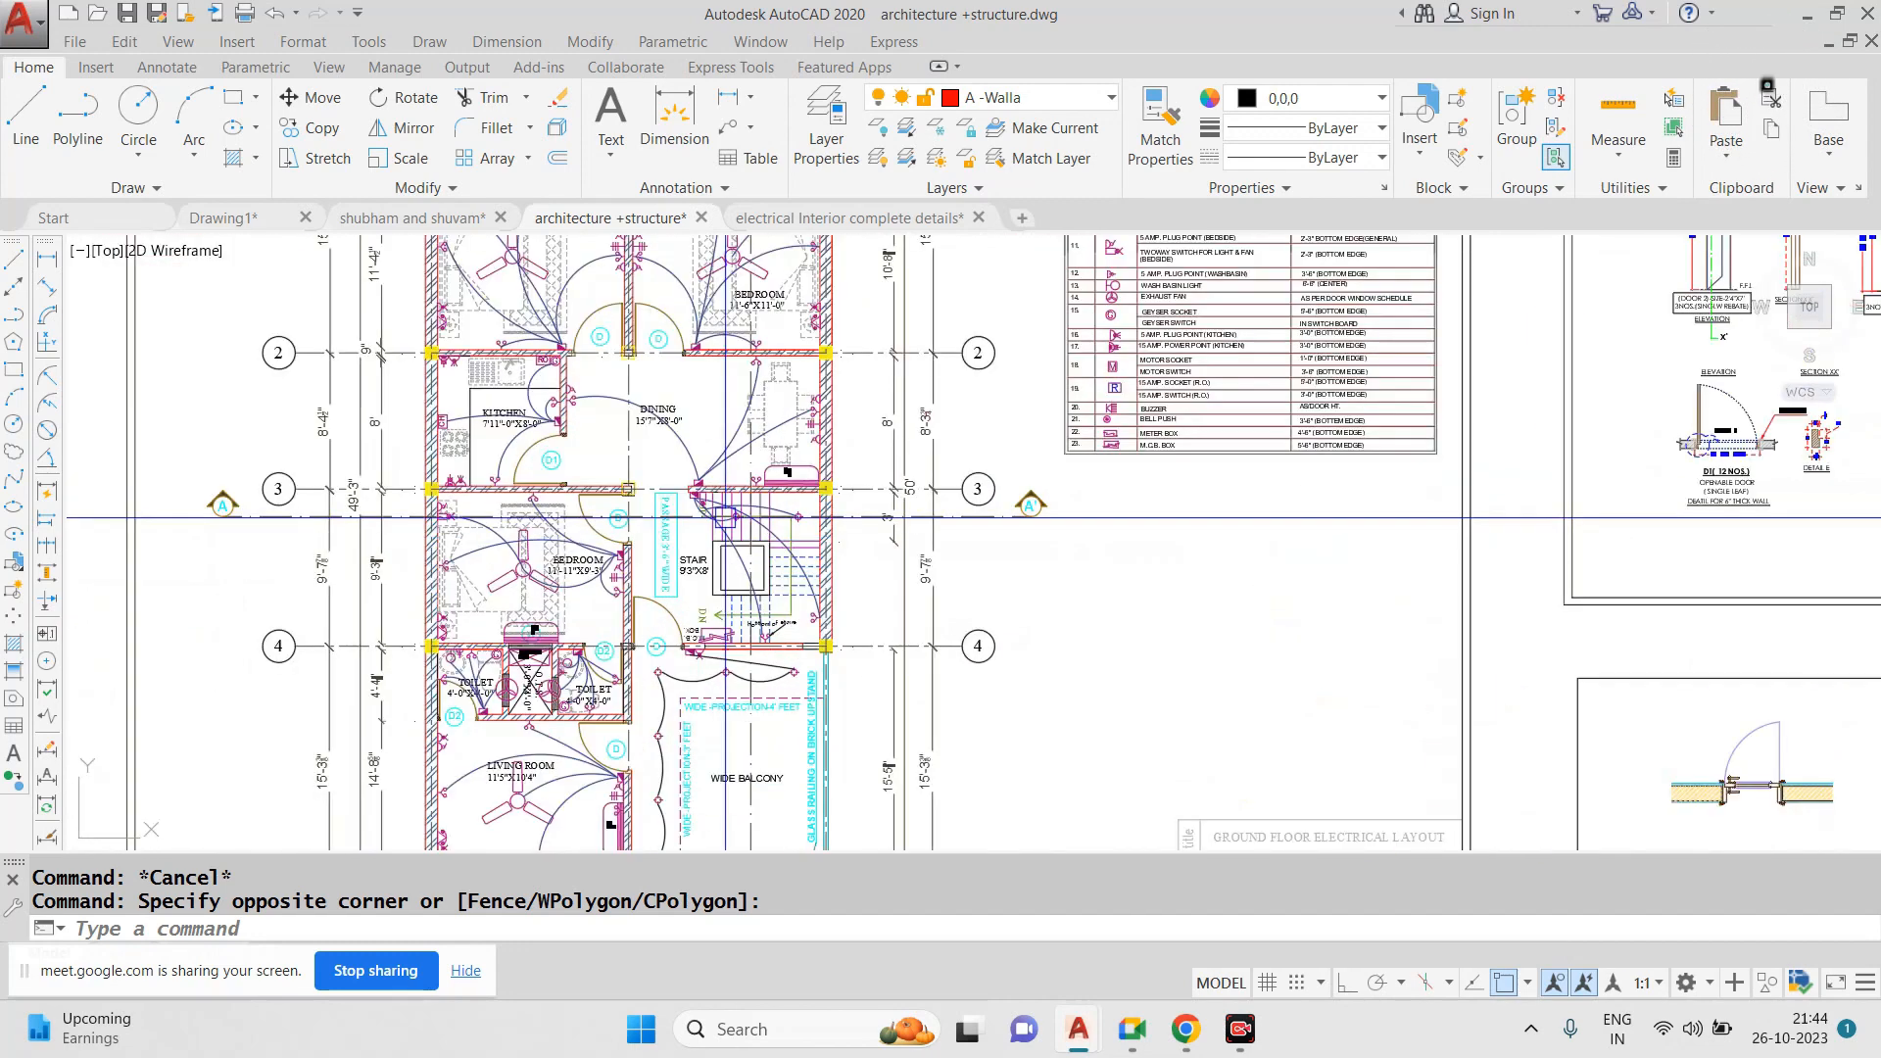
middle_click_drag(805, 366, 814, 657)
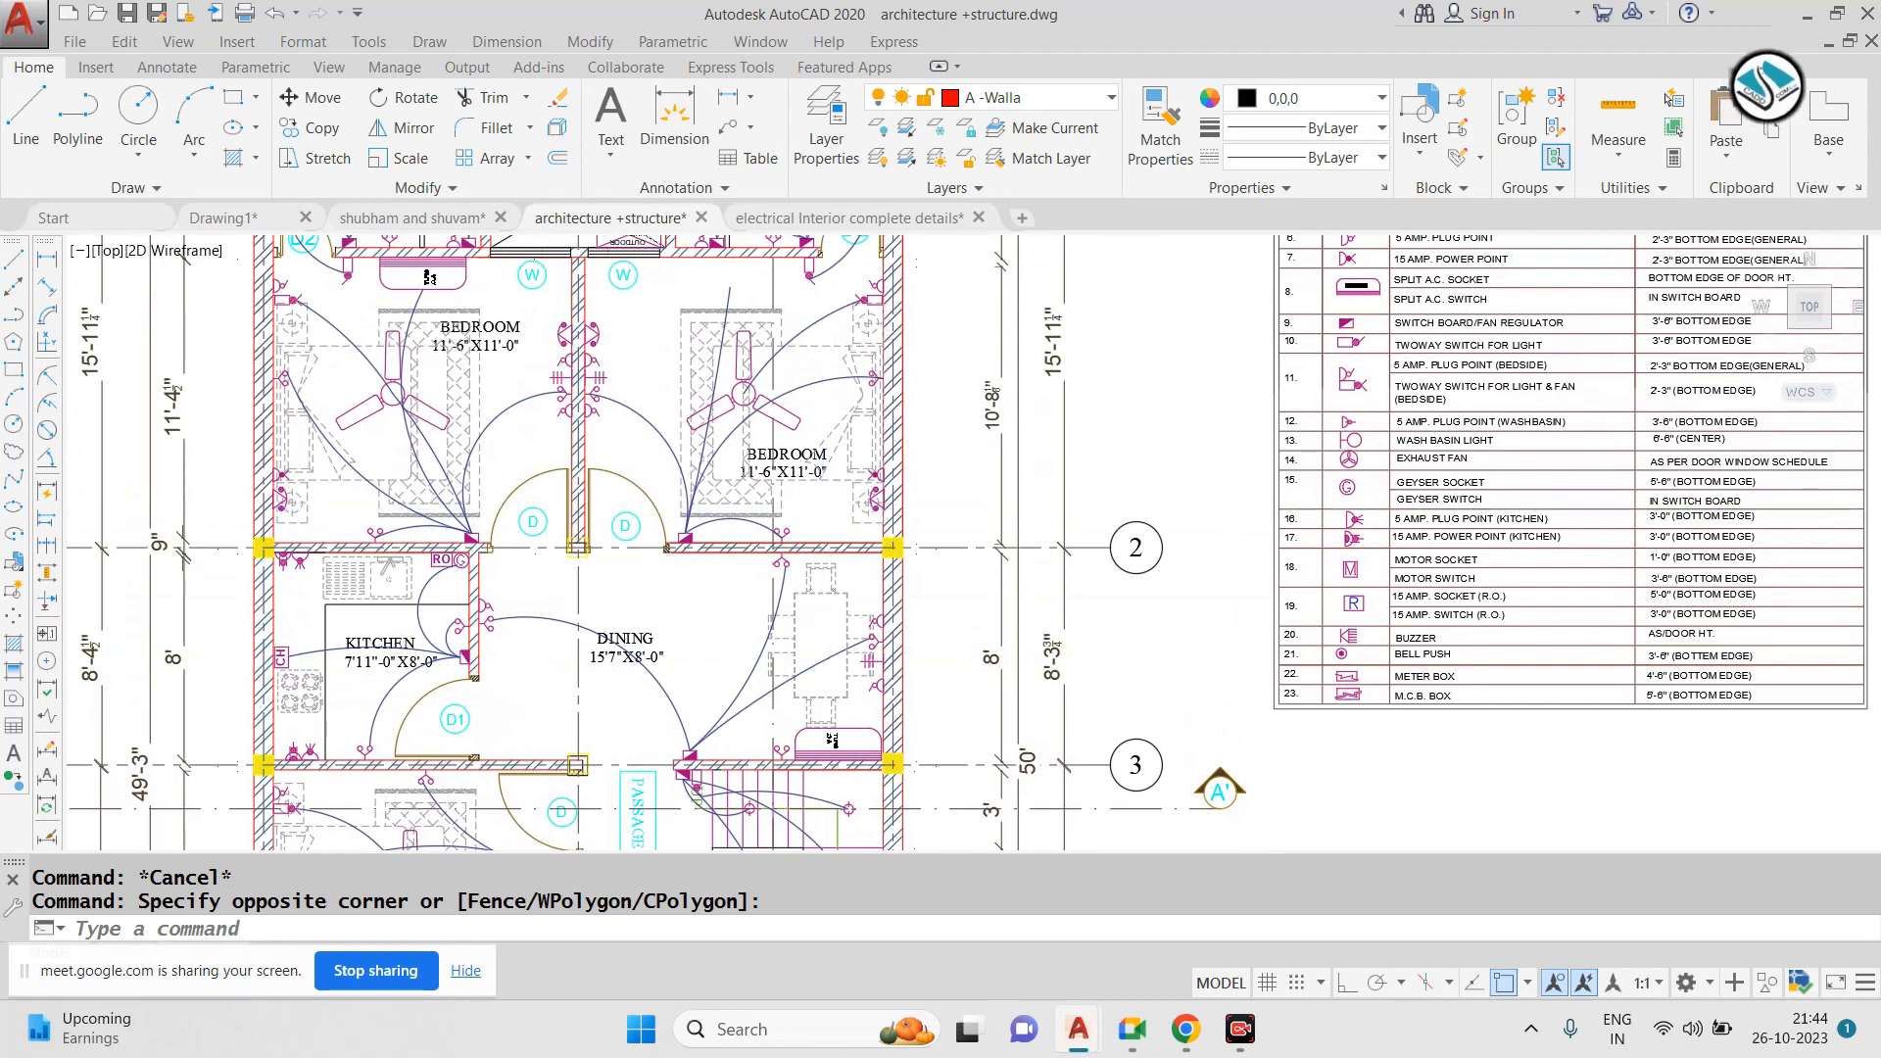
scroll(823, 506, "down", 2)
scroll(781, 482, "up", 2)
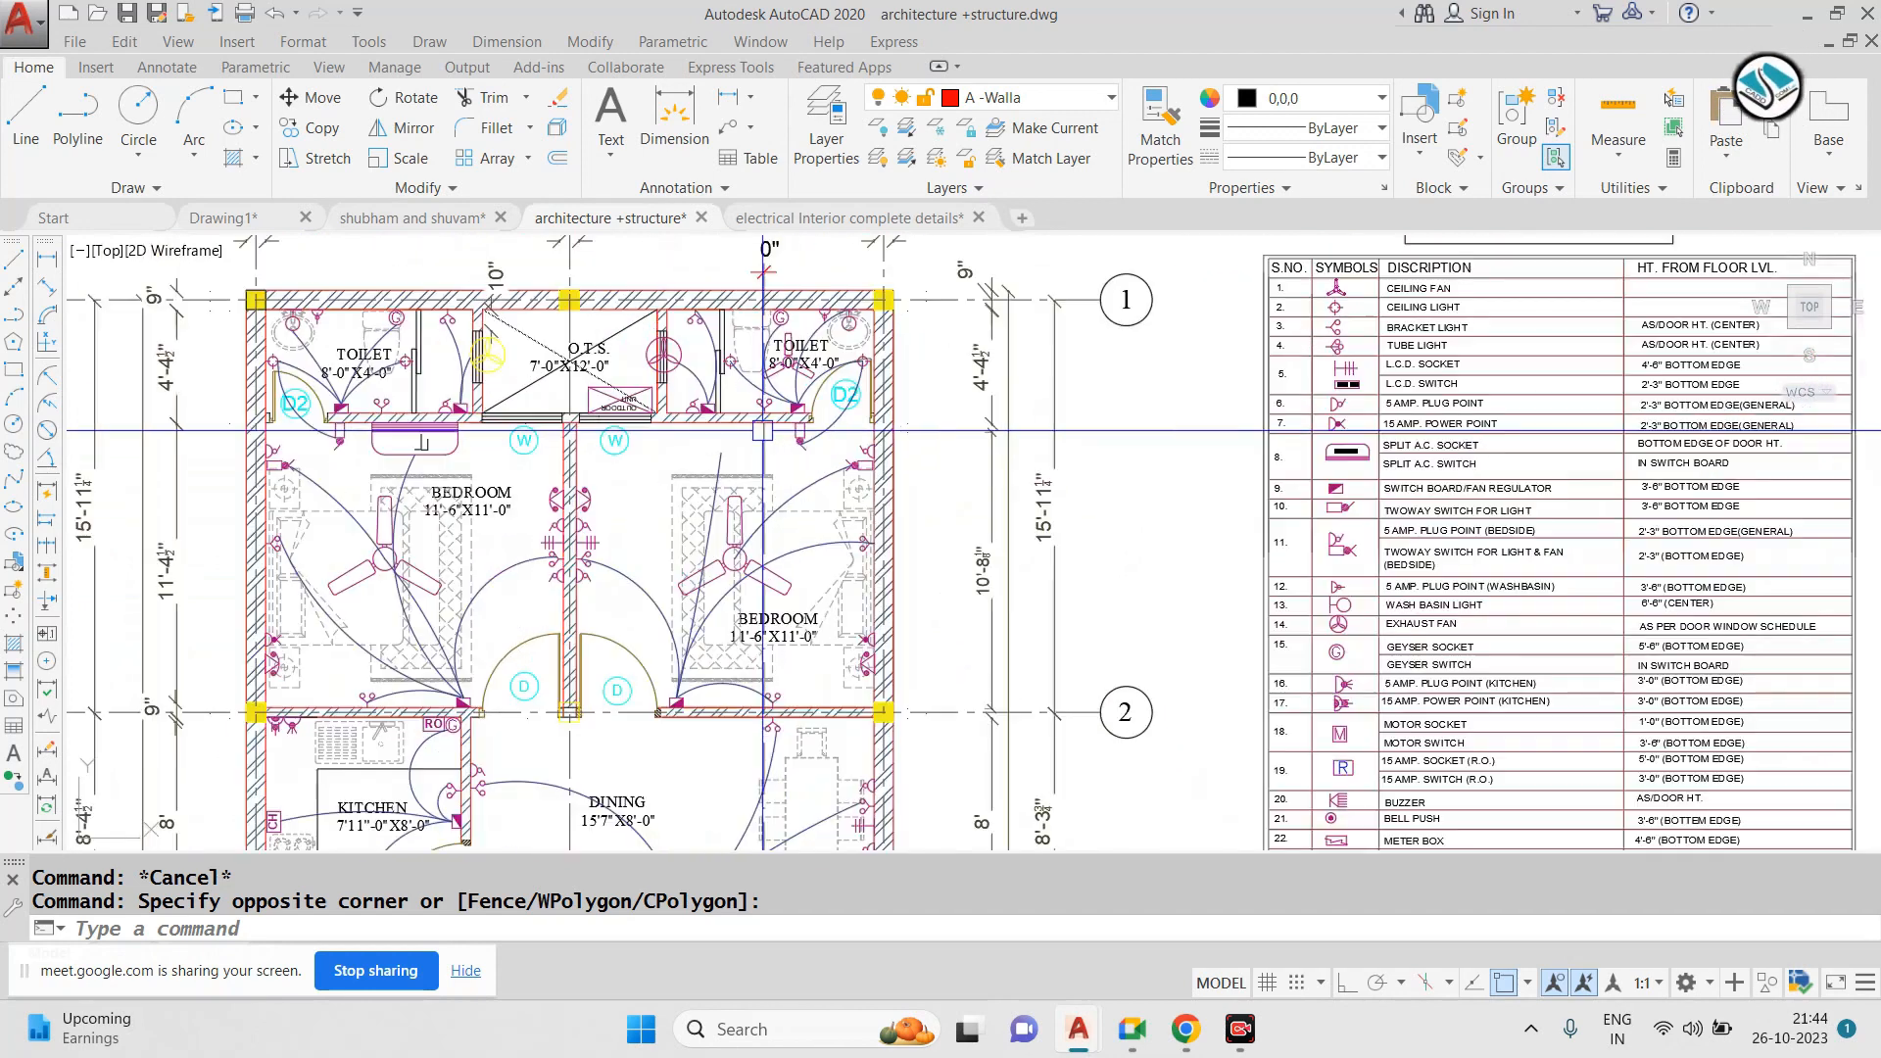
Switch to the electrical Interior complete details drawing and examine the guest bedroom elevations and switch board details SB-1 to SB-8
left_click(821, 219)
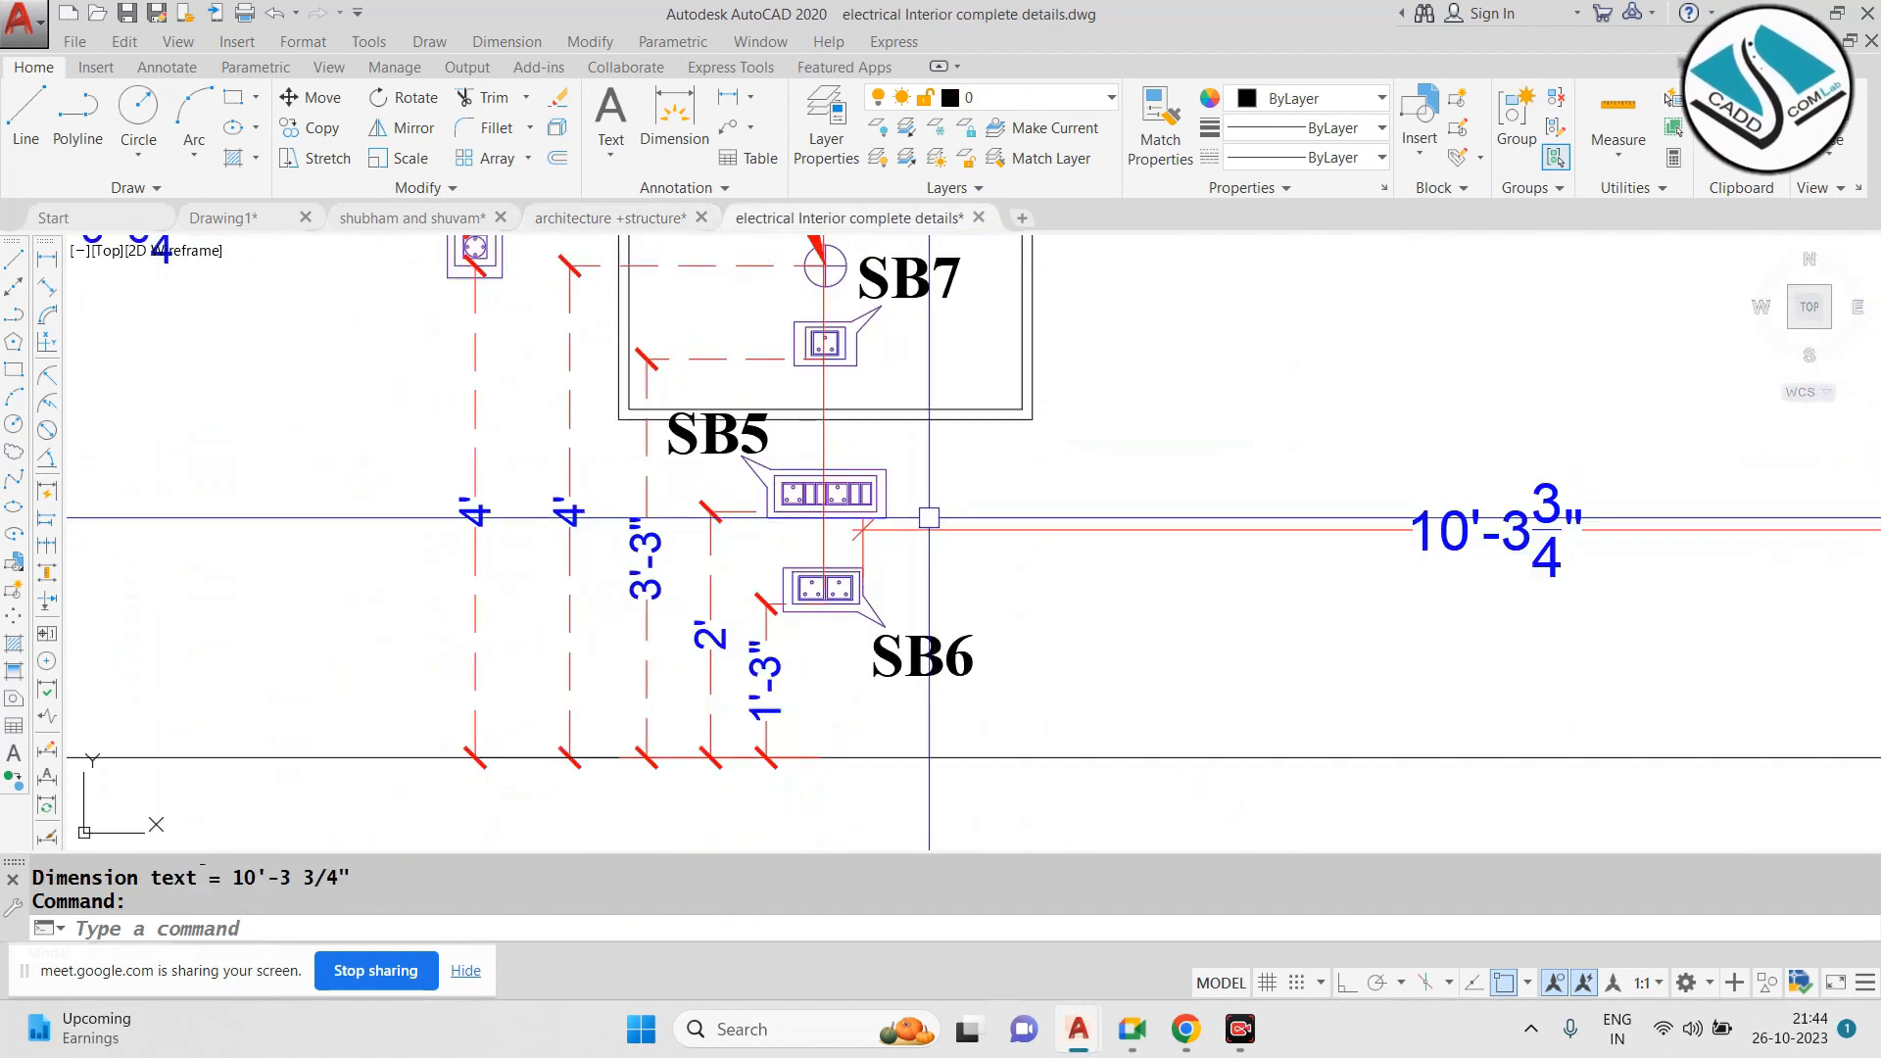
scroll(869, 536, "down", 3)
scroll(869, 536, "down", 4)
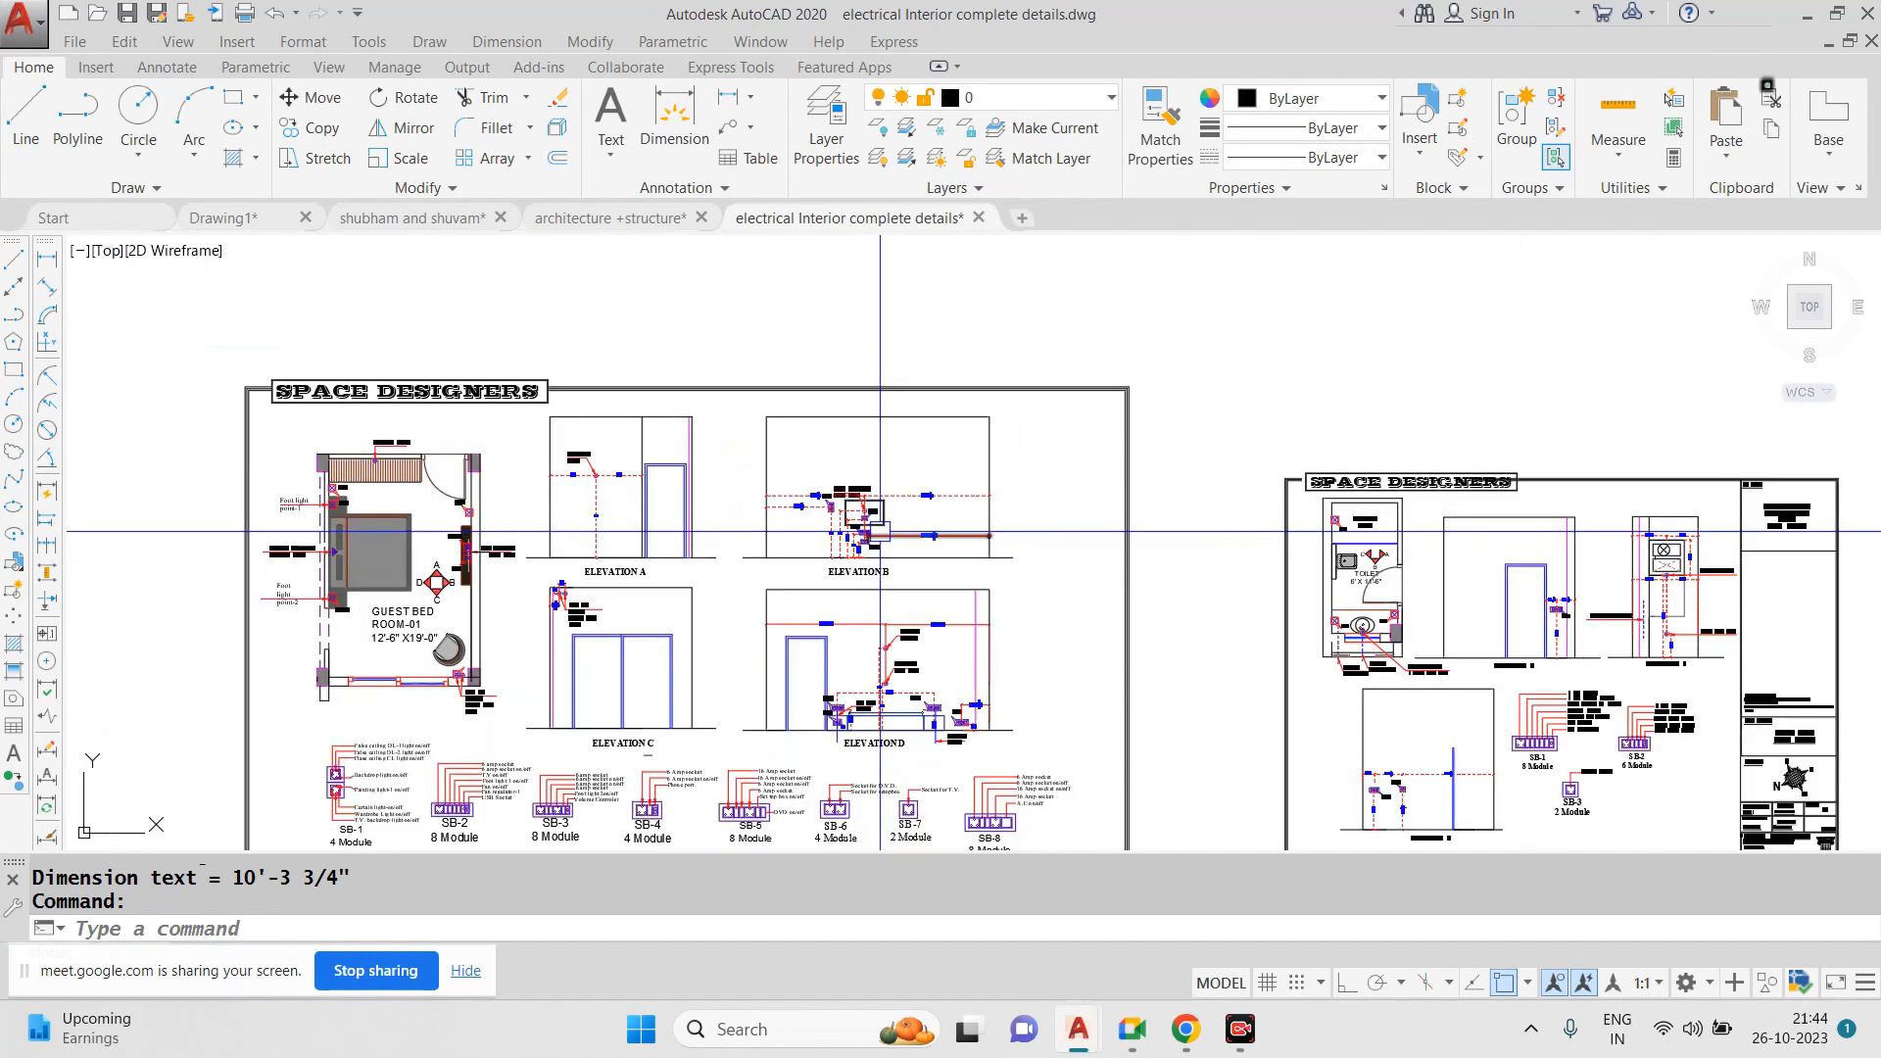
scroll(416, 519, "up", 6)
scroll(621, 483, "down", 2)
mouse_move(1015, 613)
middle_mouse_down()
mouse_move(441, 511)
mouse_move(449, 397)
mouse_move(755, 233)
middle_mouse_up()
scroll(744, 245, "down", 2)
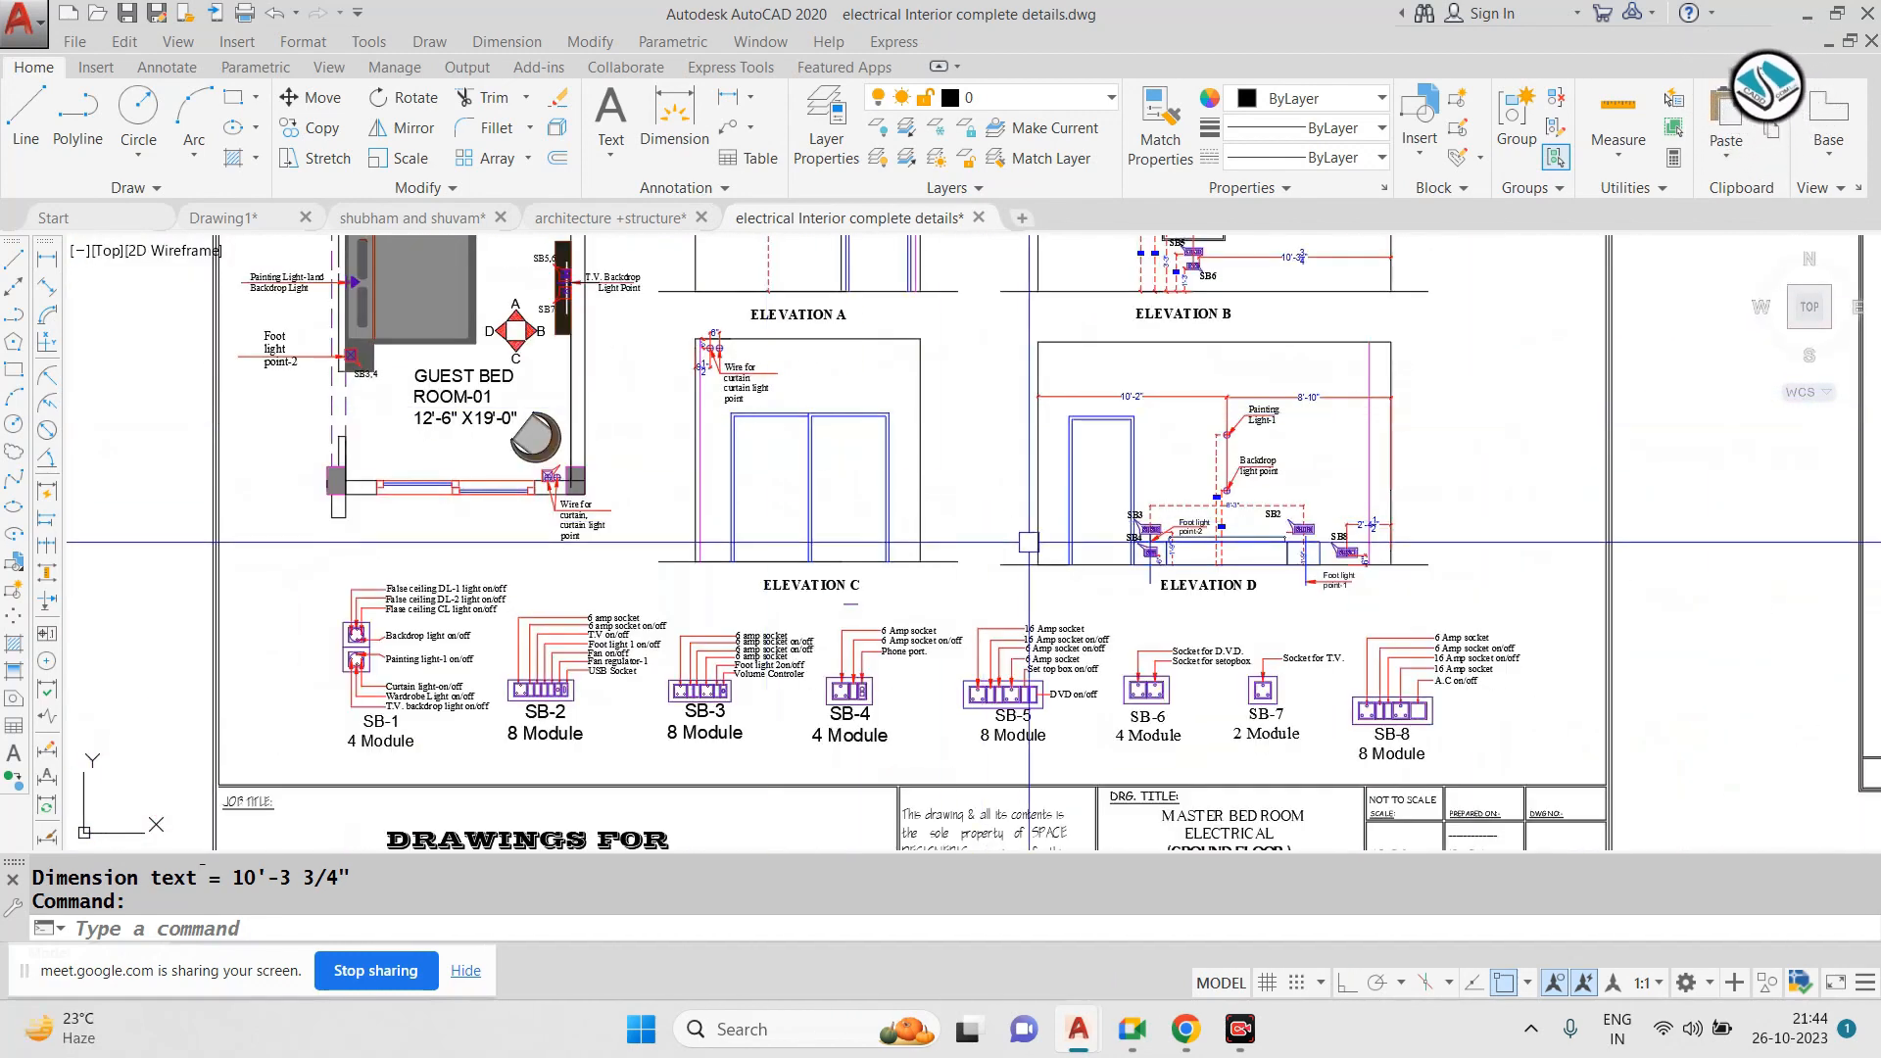
scroll(715, 563, "up", 5)
scroll(1141, 666, "down", 2)
scroll(1077, 650, "down", 2)
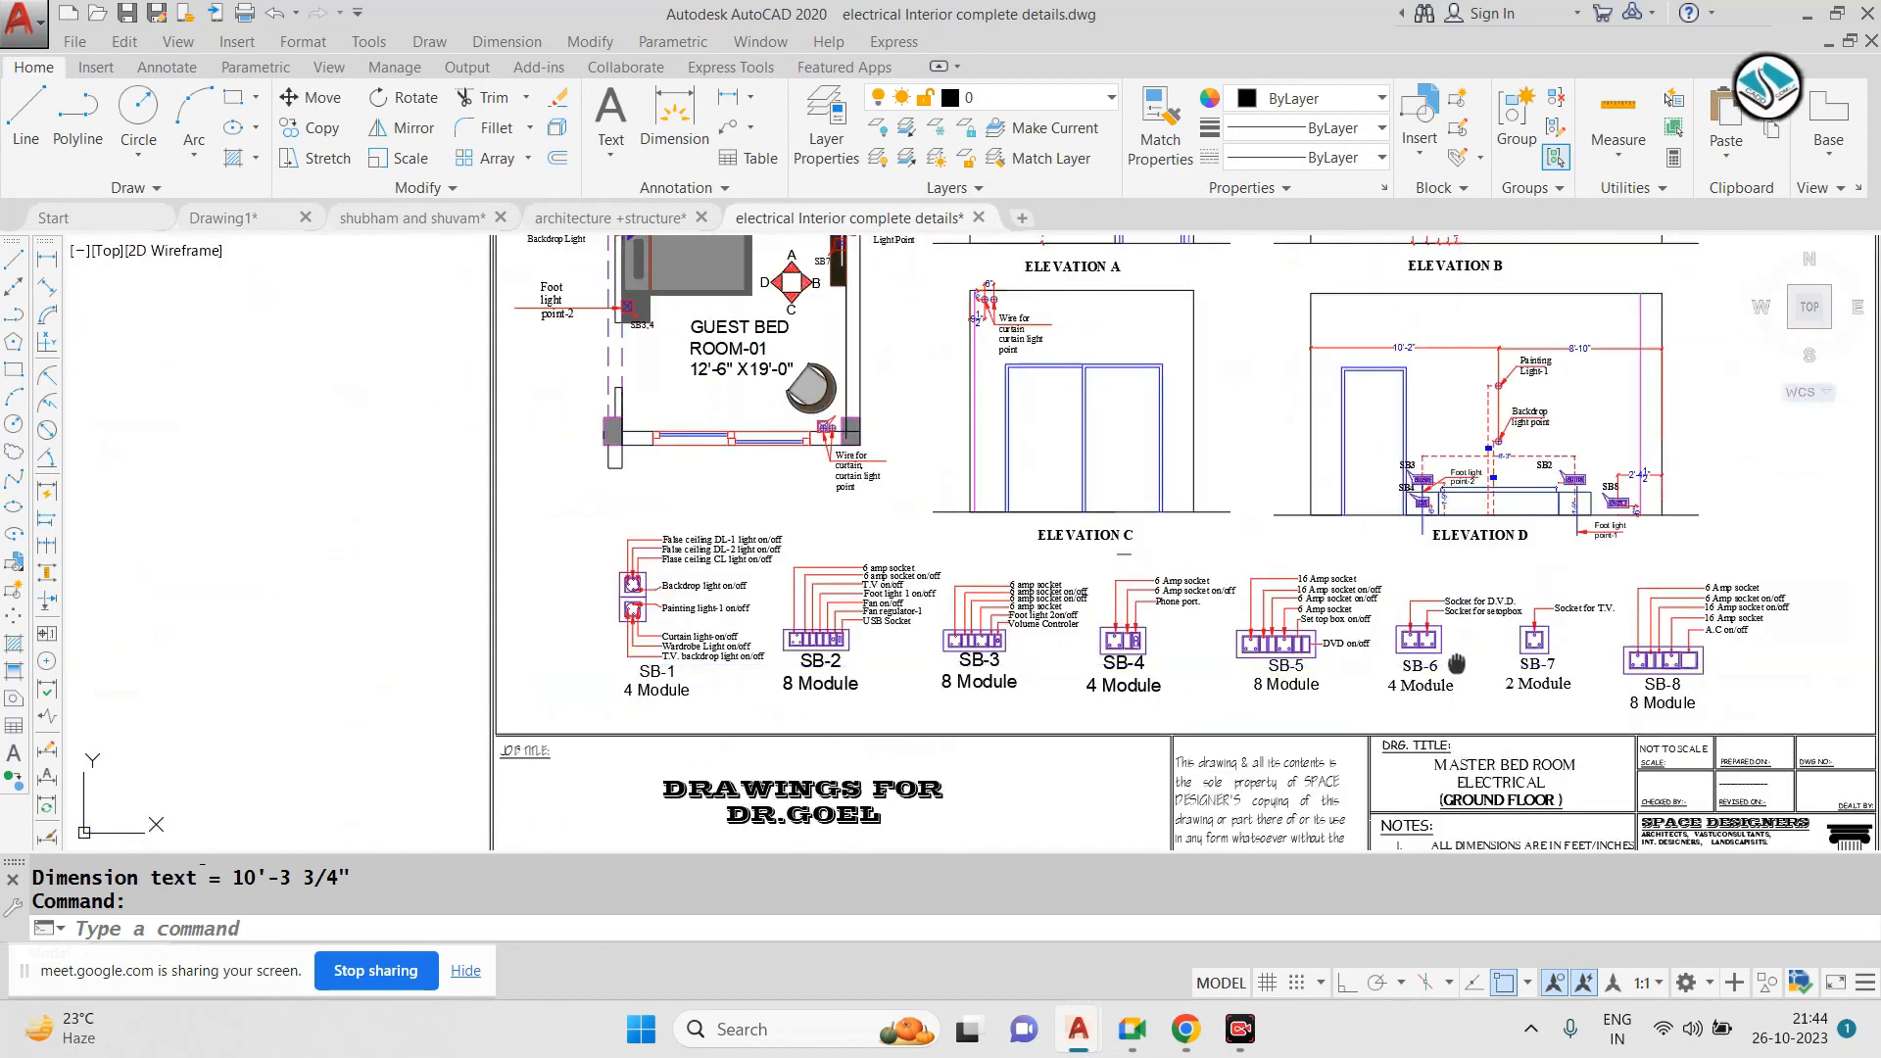
scroll(1077, 651, "up", 4)
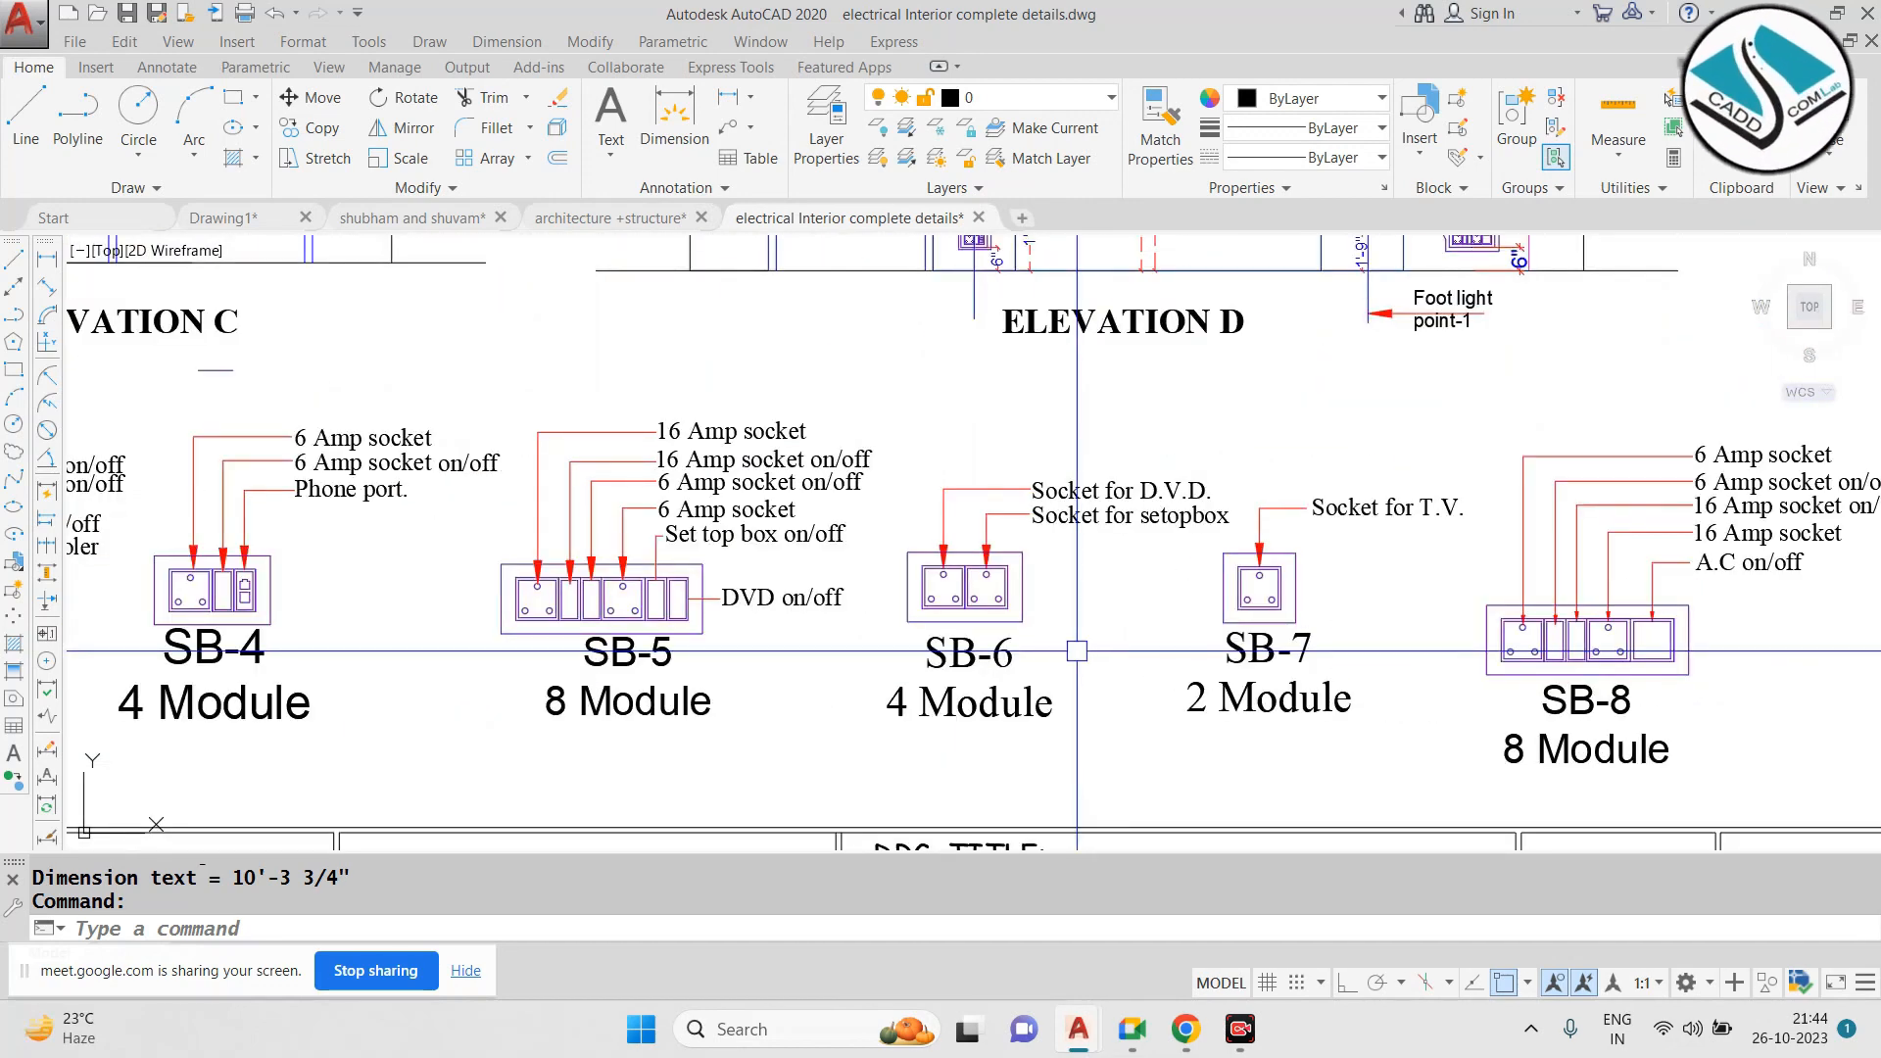
Return to the architecture +structure drawing and read the upper rows of the electrical legend
left_click(639, 217)
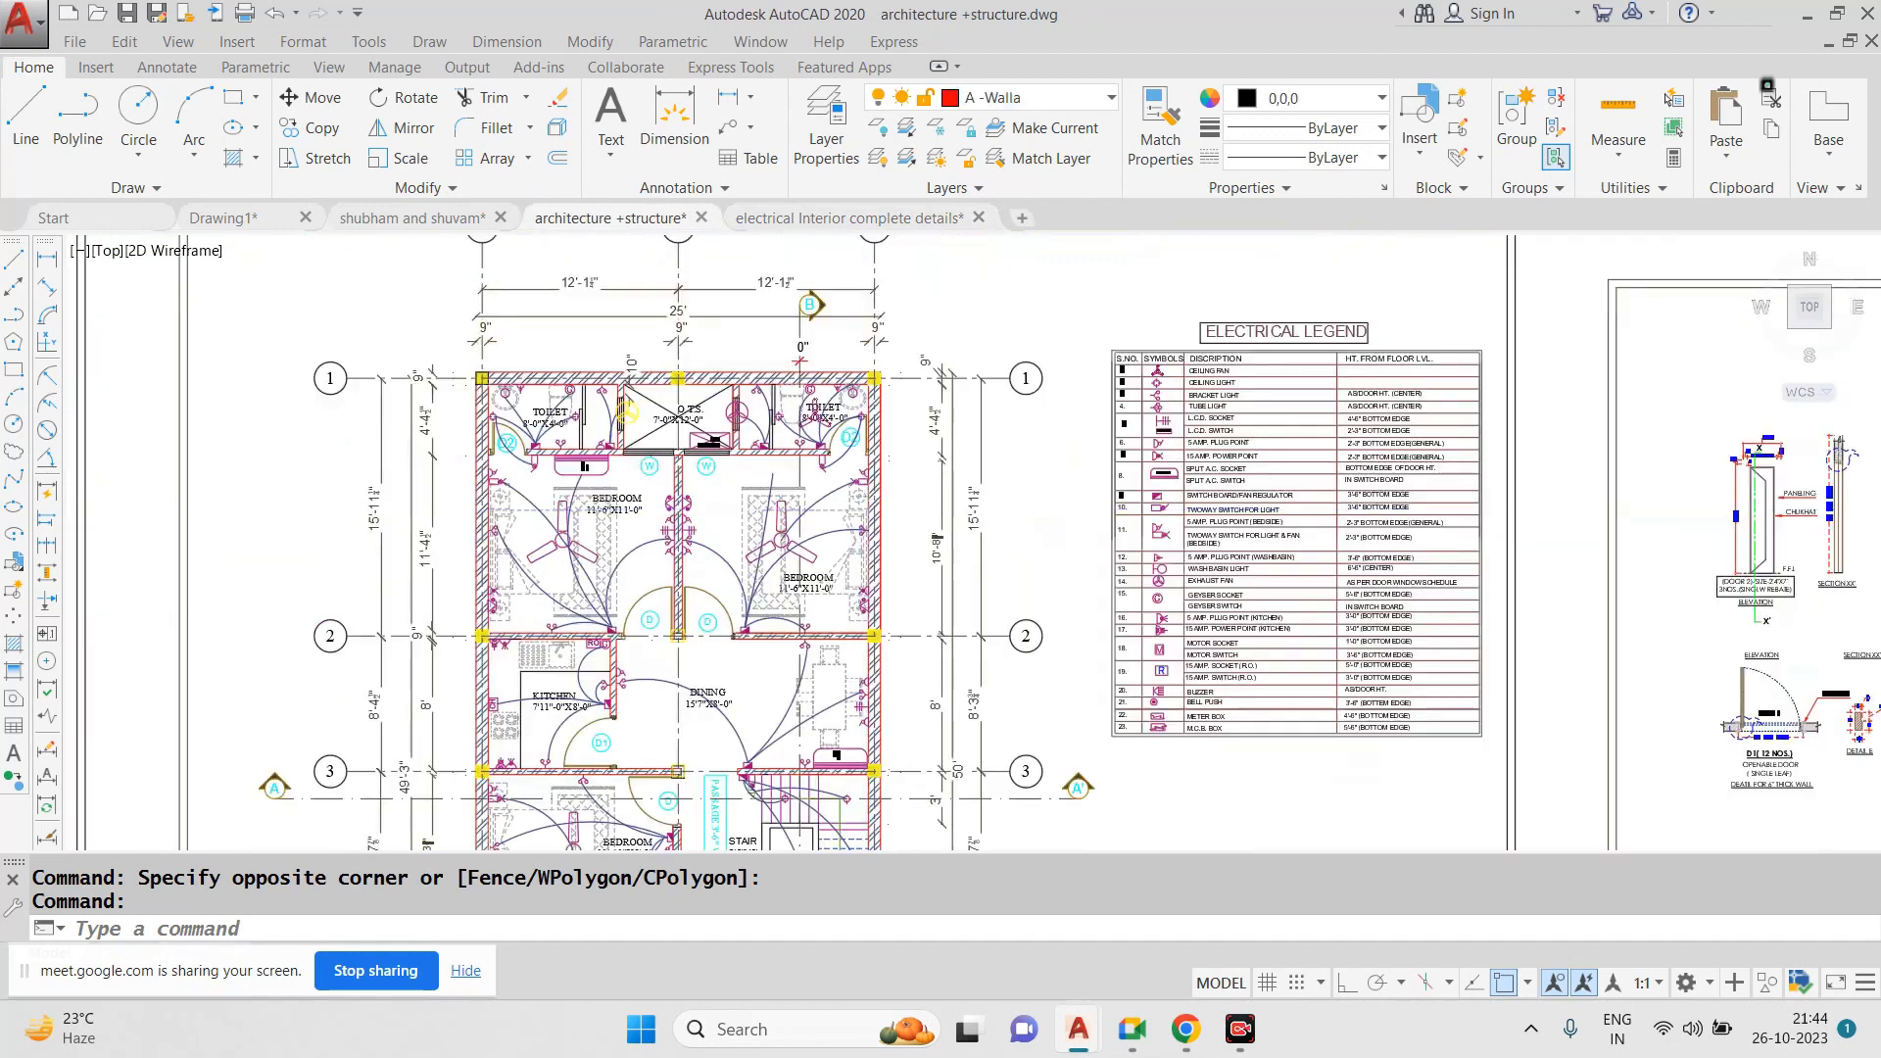
scroll(1094, 412, "down", 2)
scroll(1094, 413, "up", 5)
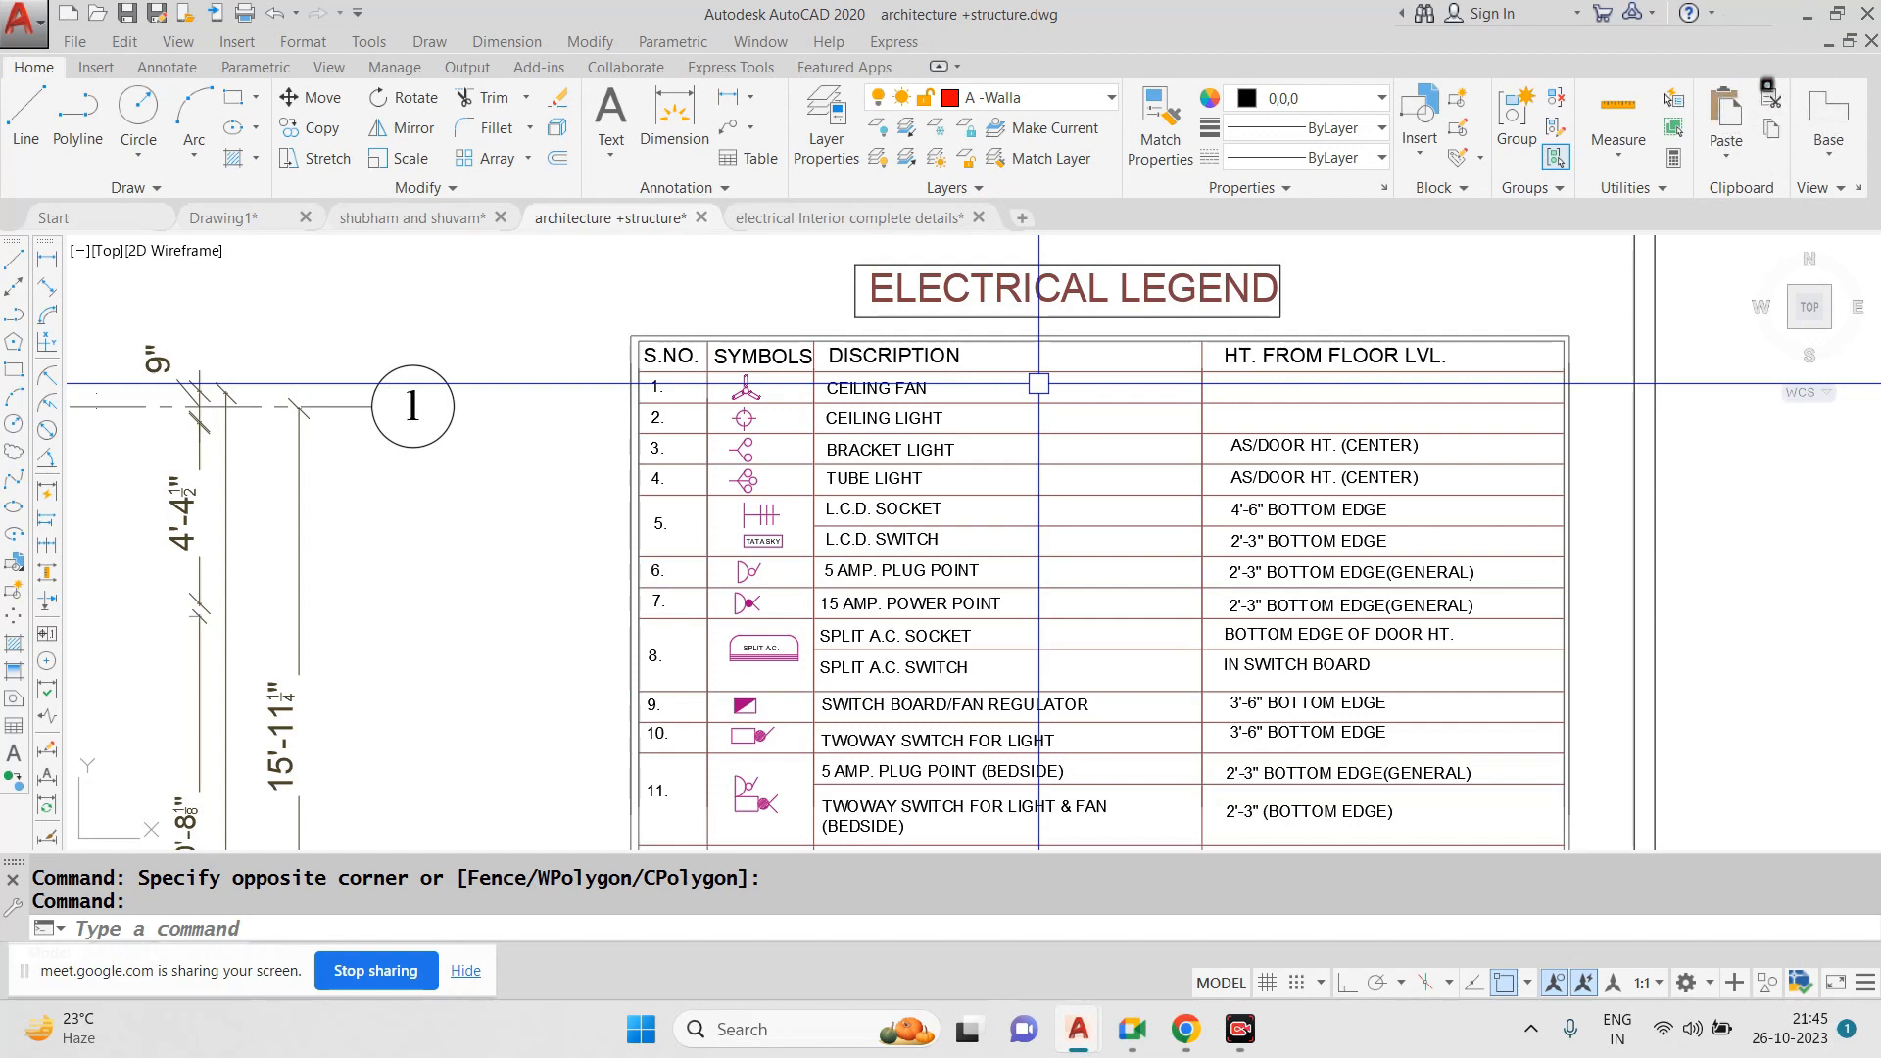
mouse_move(132, 1053)
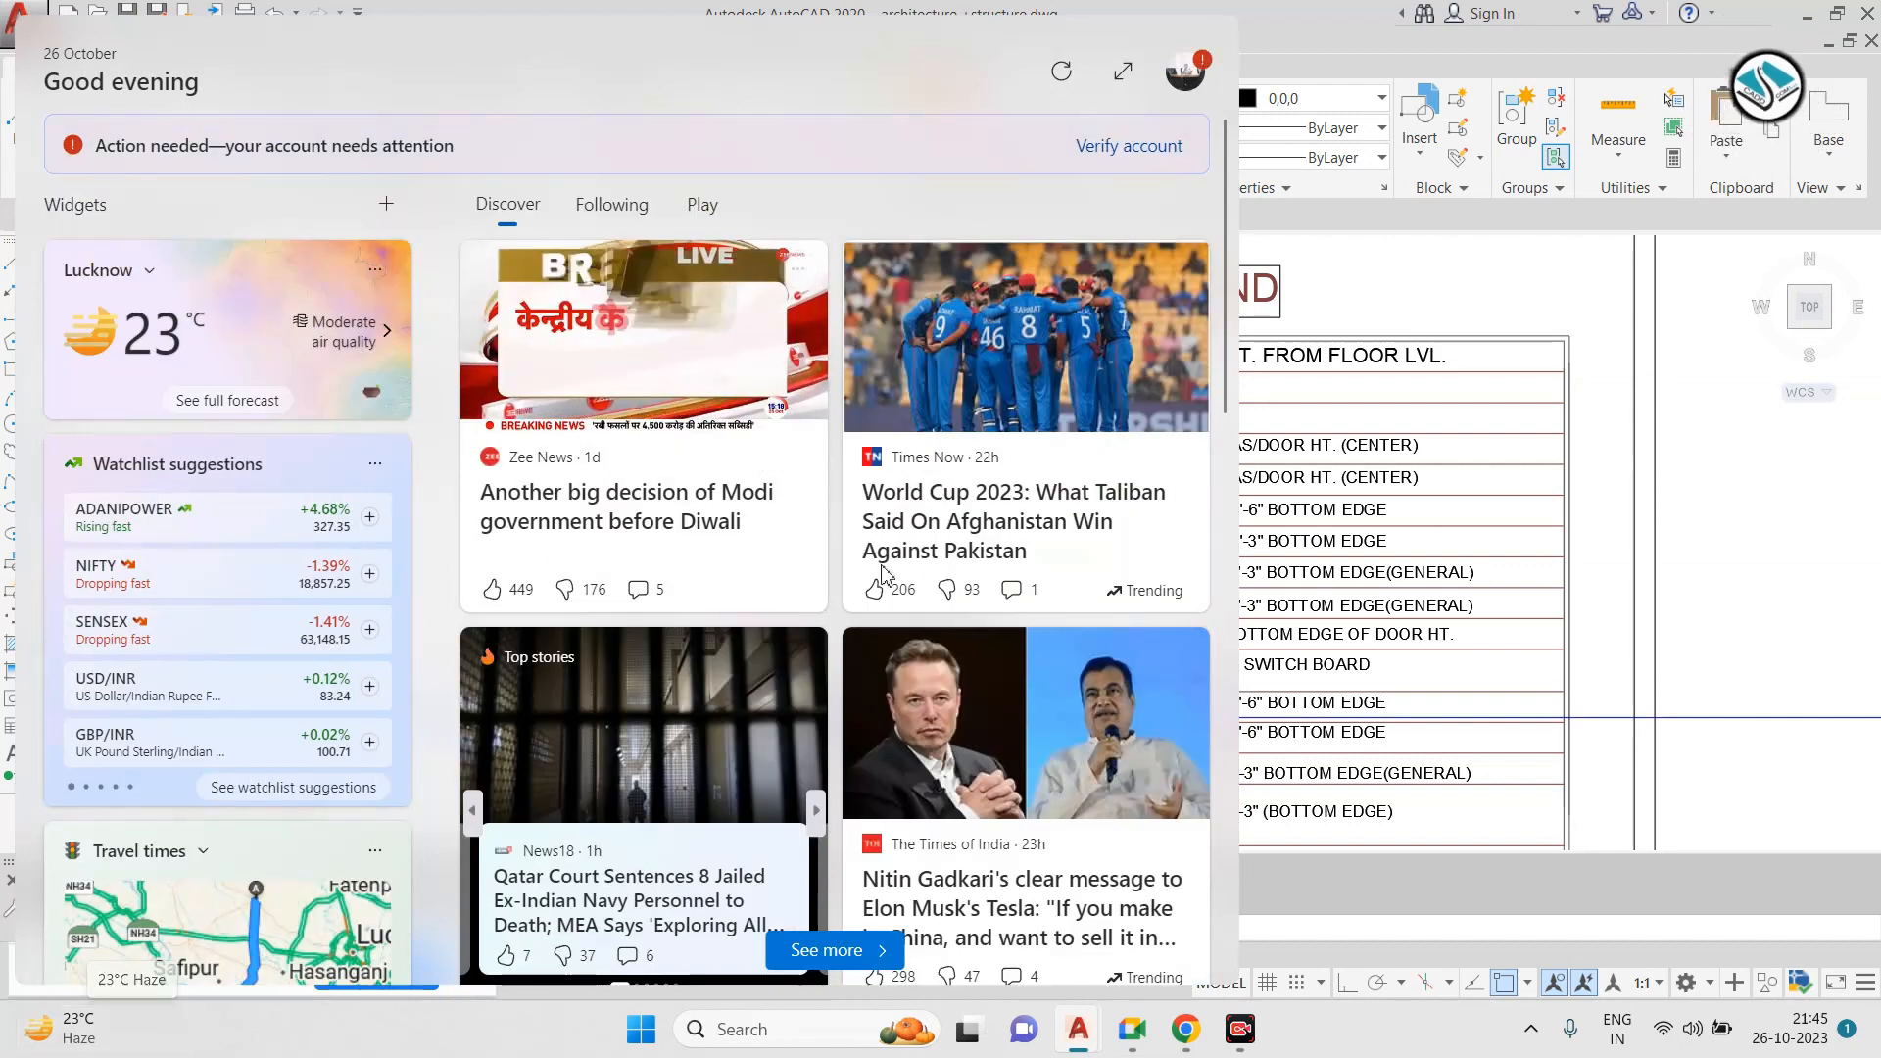
left_click(899, 589)
left_click(1490, 520)
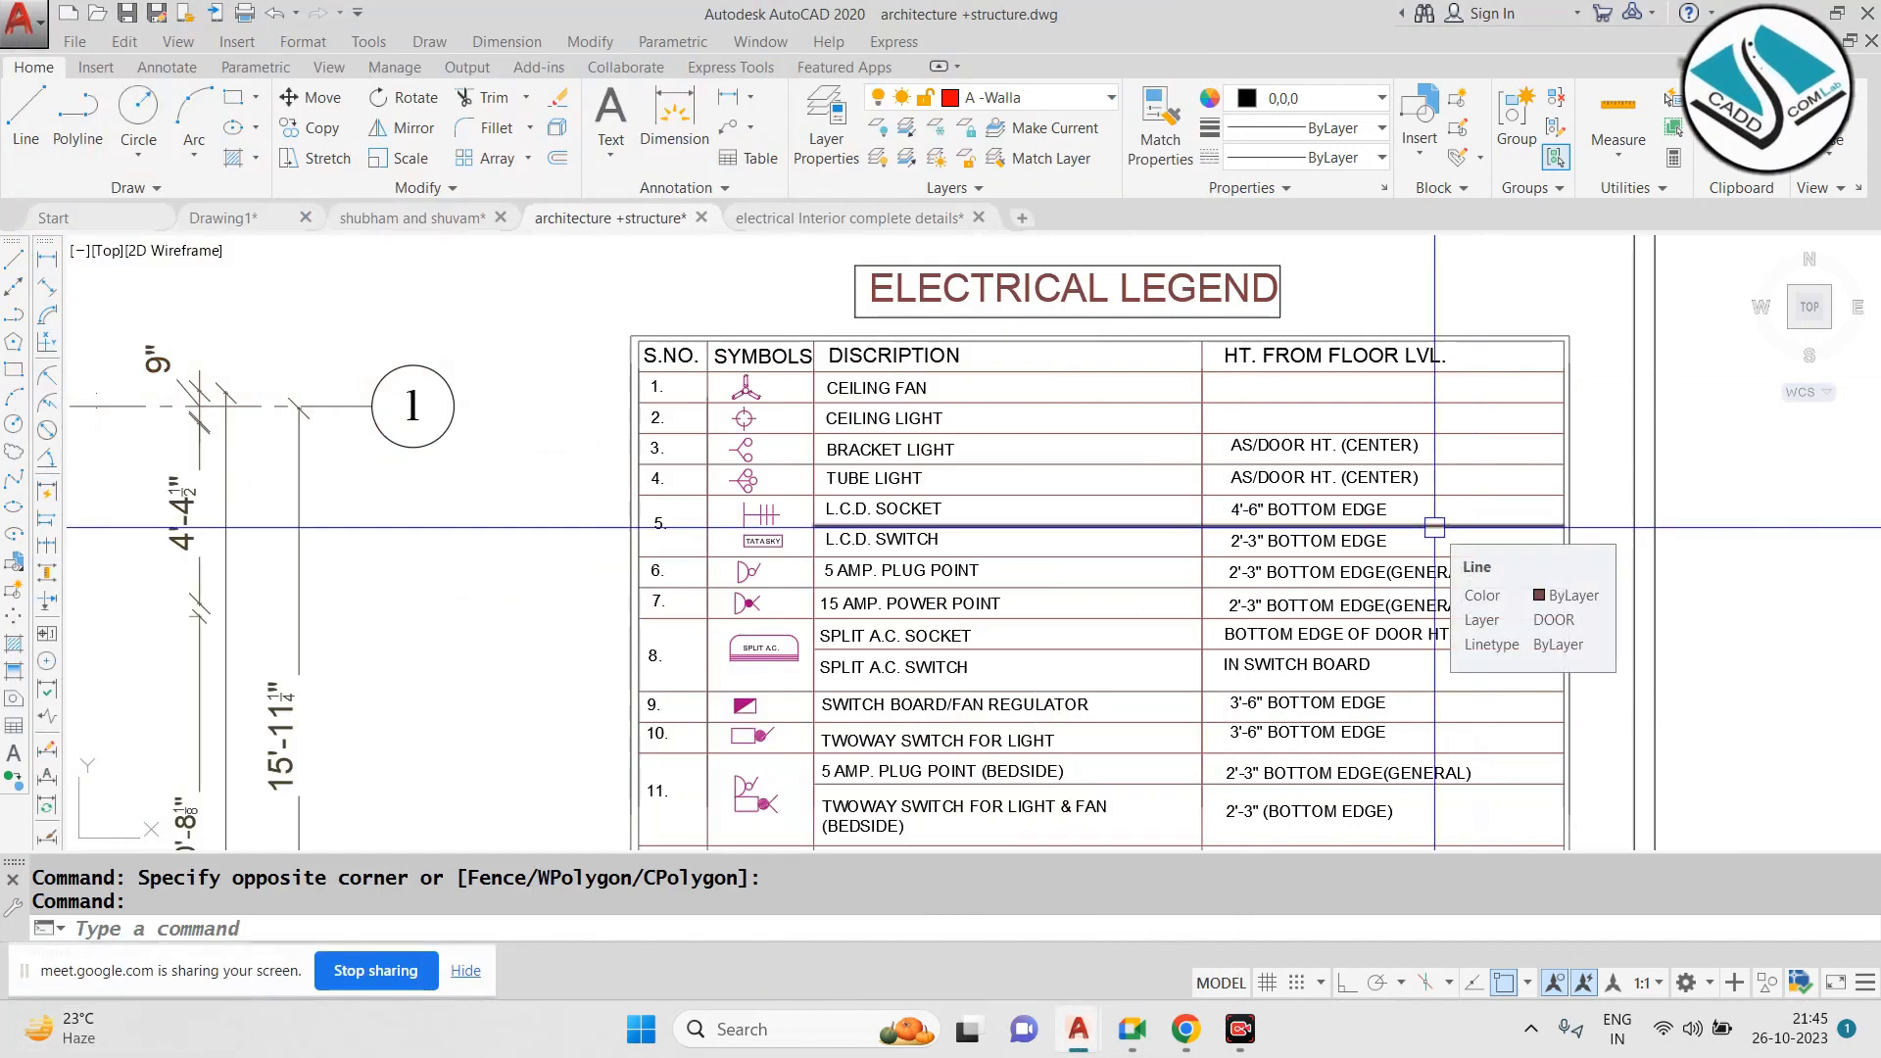
Review the full electrical legend together with the adjacent bedroom, toilet, kitchen and dining wiring
scroll(1052, 479, "down", 4)
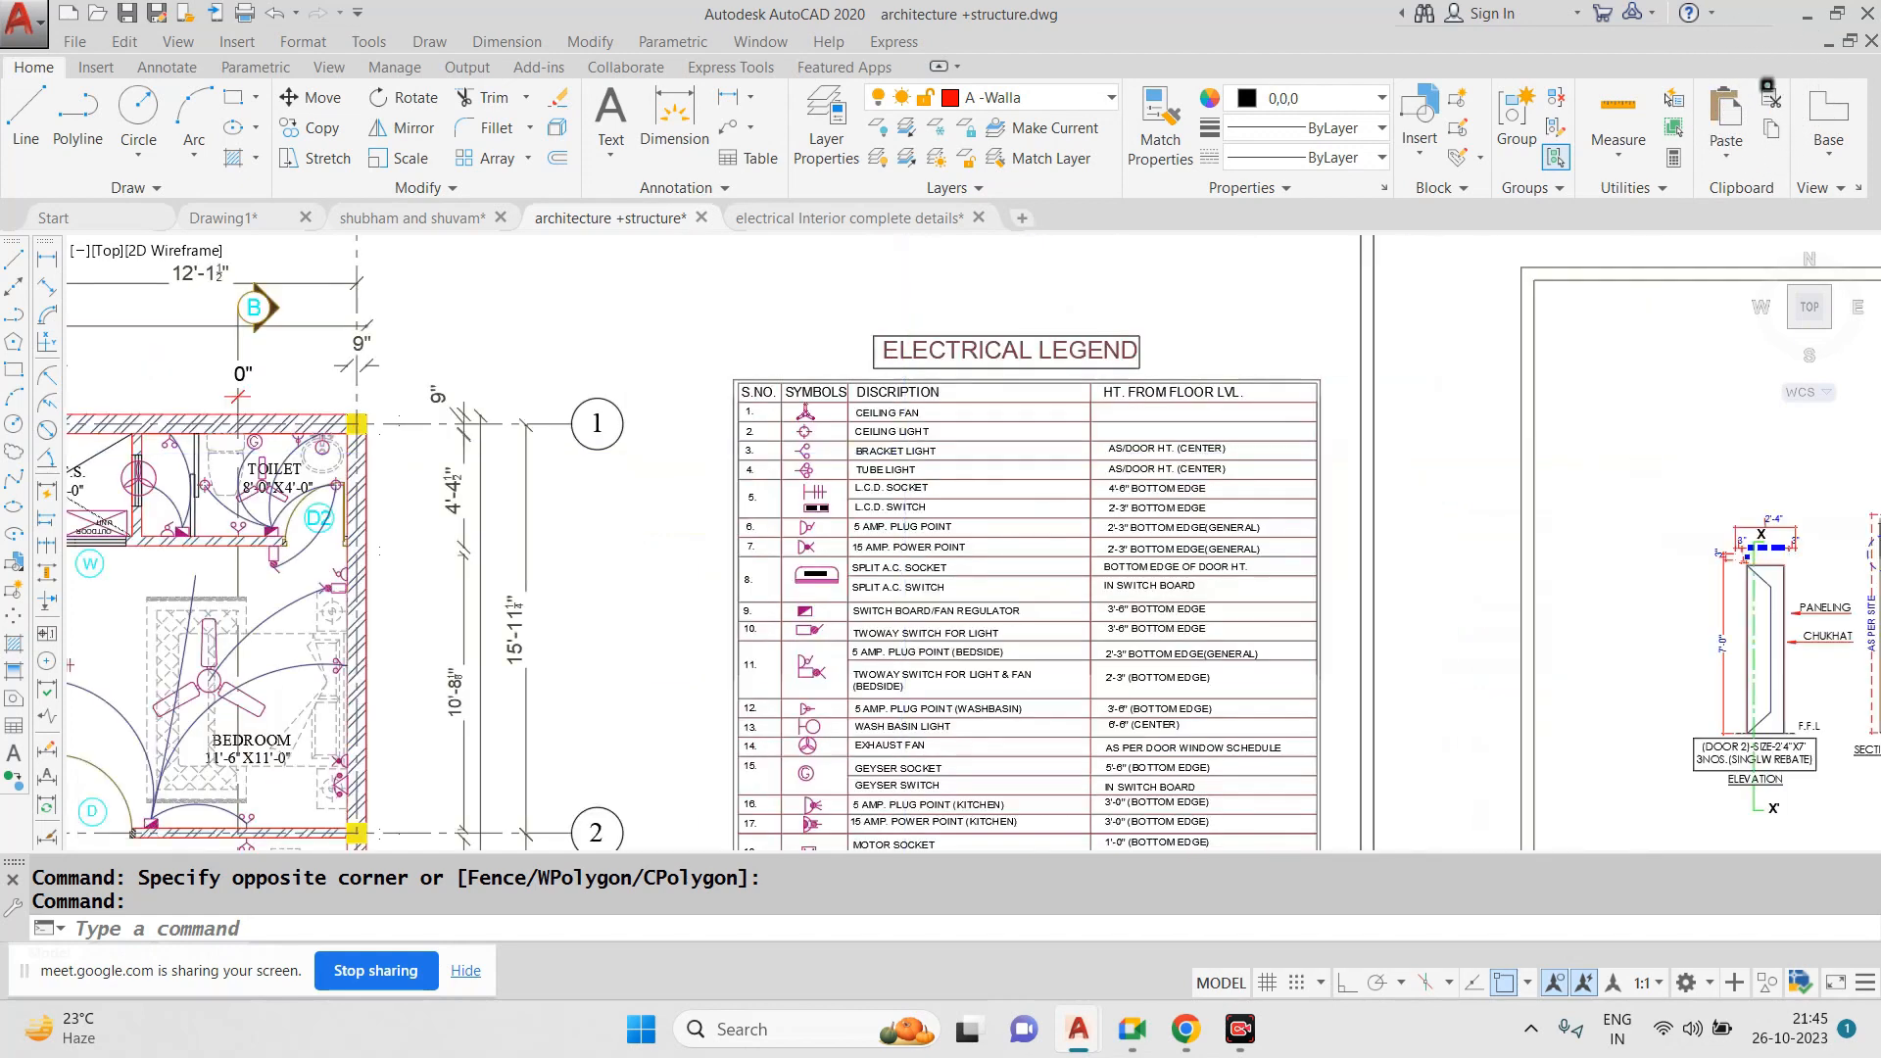
scroll(1052, 479, "up", 2)
scroll(951, 479, "down", 2)
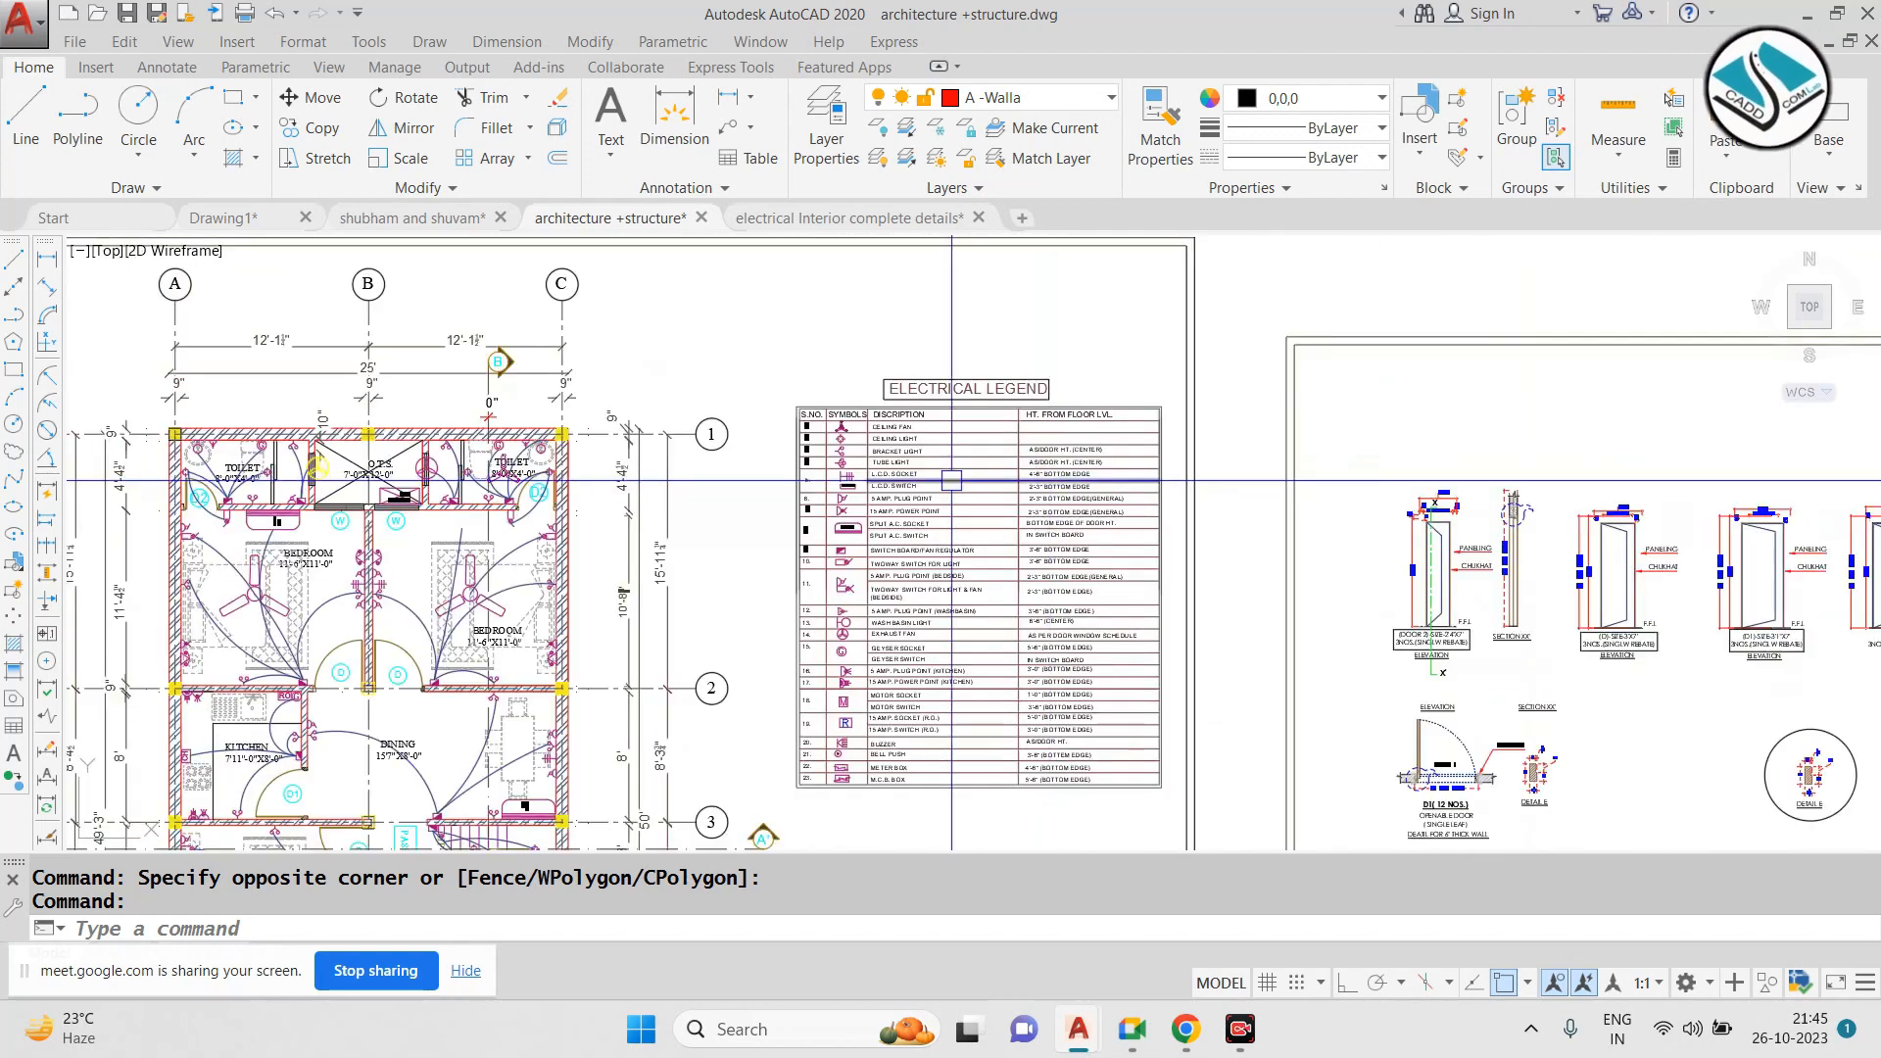